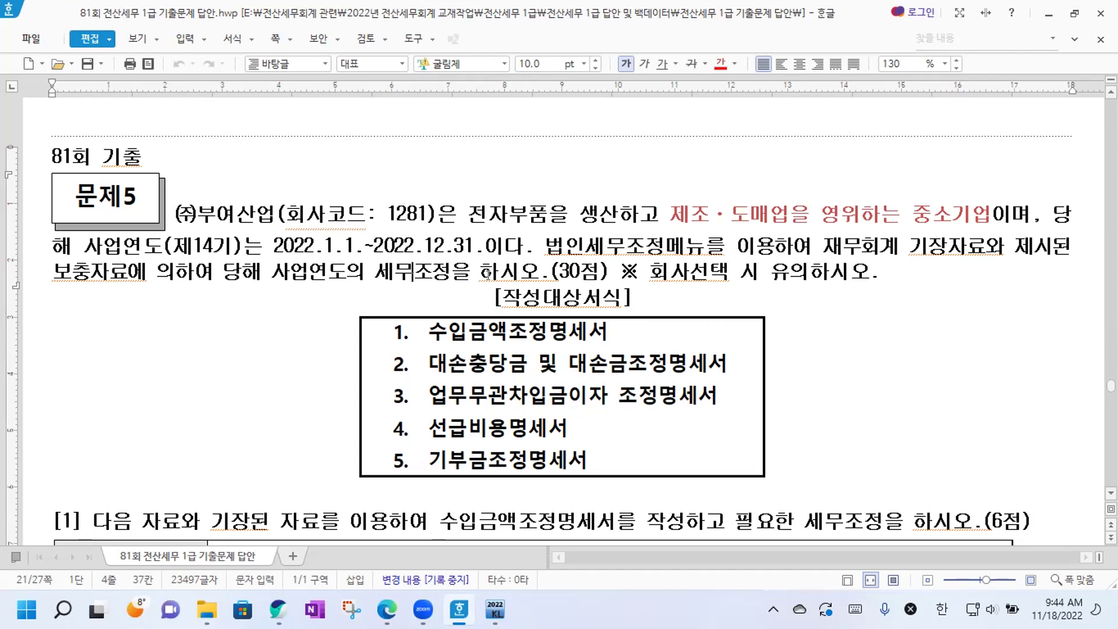
Read the 문제5 introduction, the list of required forms, and the income statement excerpt given for question [1].
scroll(349, 219, "down", 2)
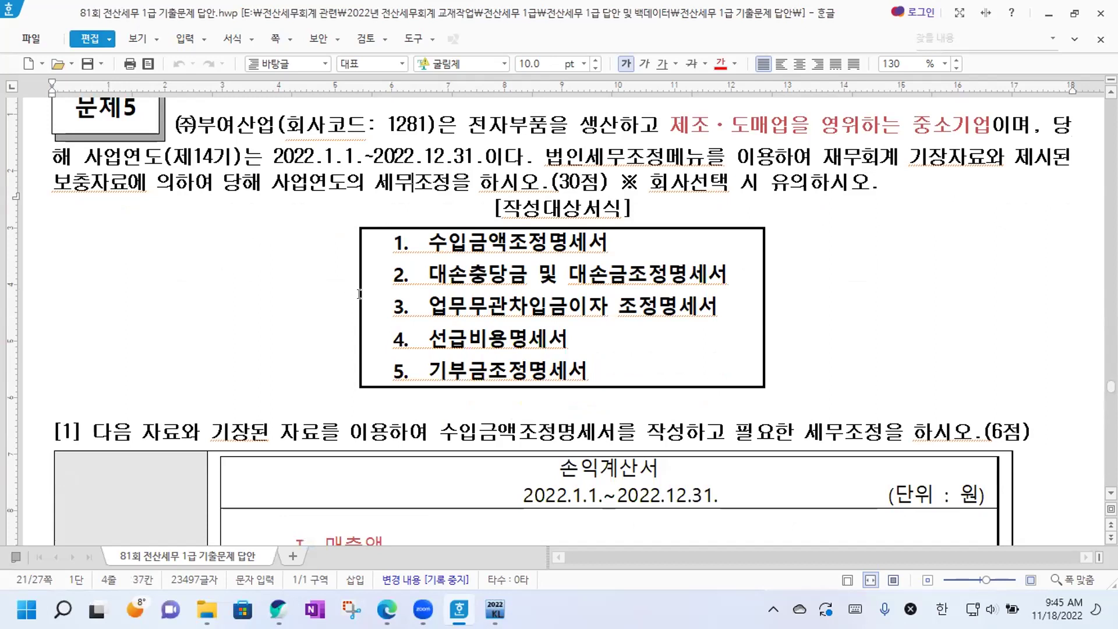
scroll(494, 277, "down", 1)
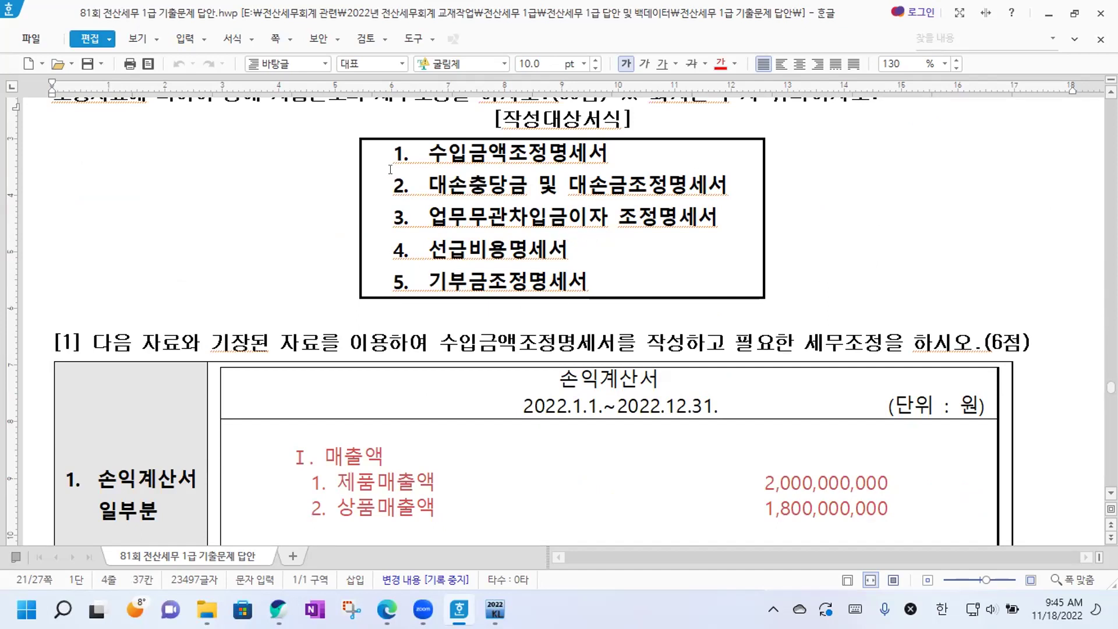
left_click_drag(384, 150, 607, 153)
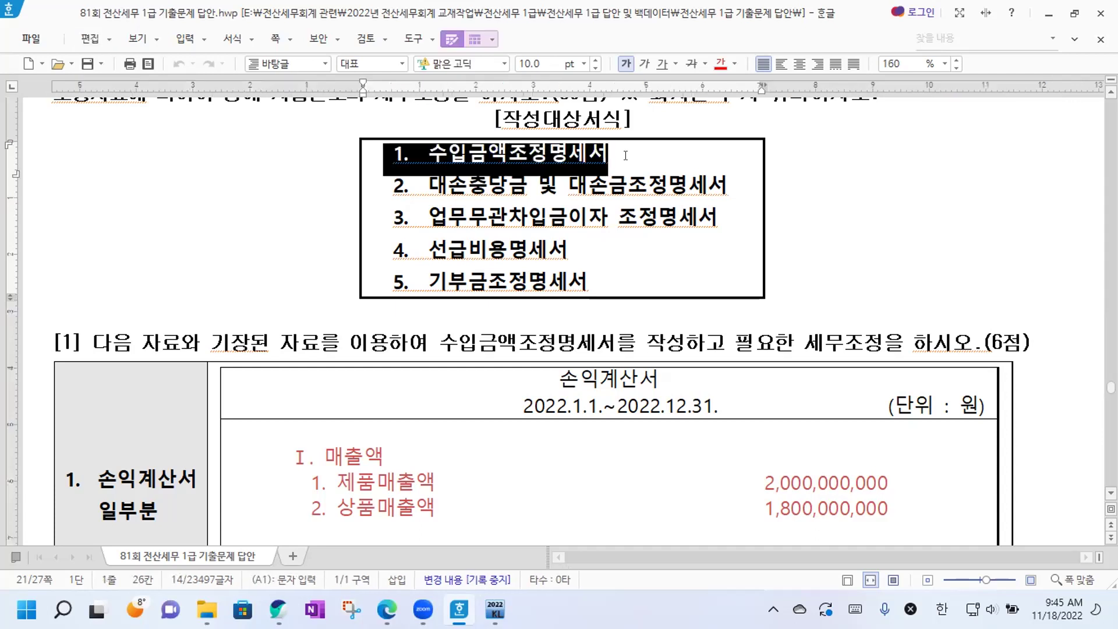
left_click(625, 155)
scroll(625, 156, "up", 1)
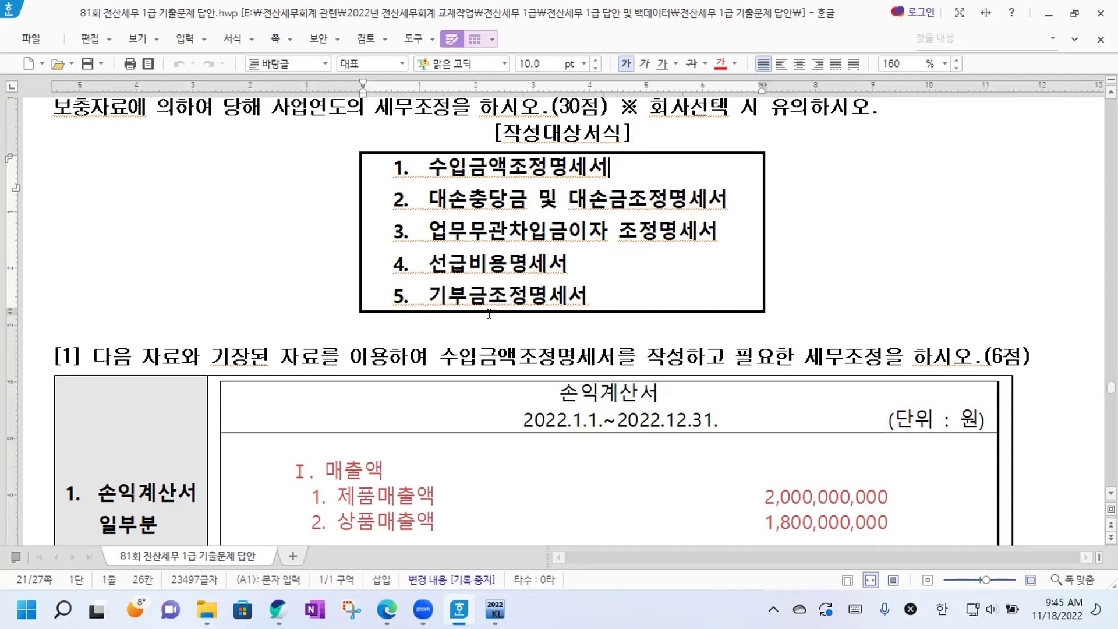
scroll(389, 313, "down", 2)
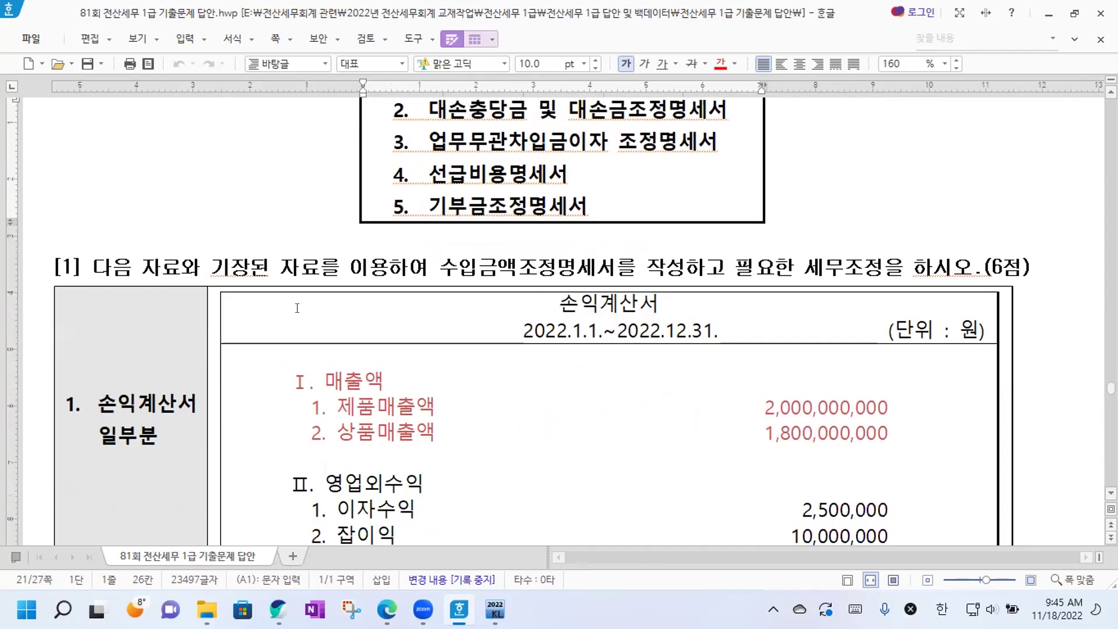
scroll(110, 182, "down", 2)
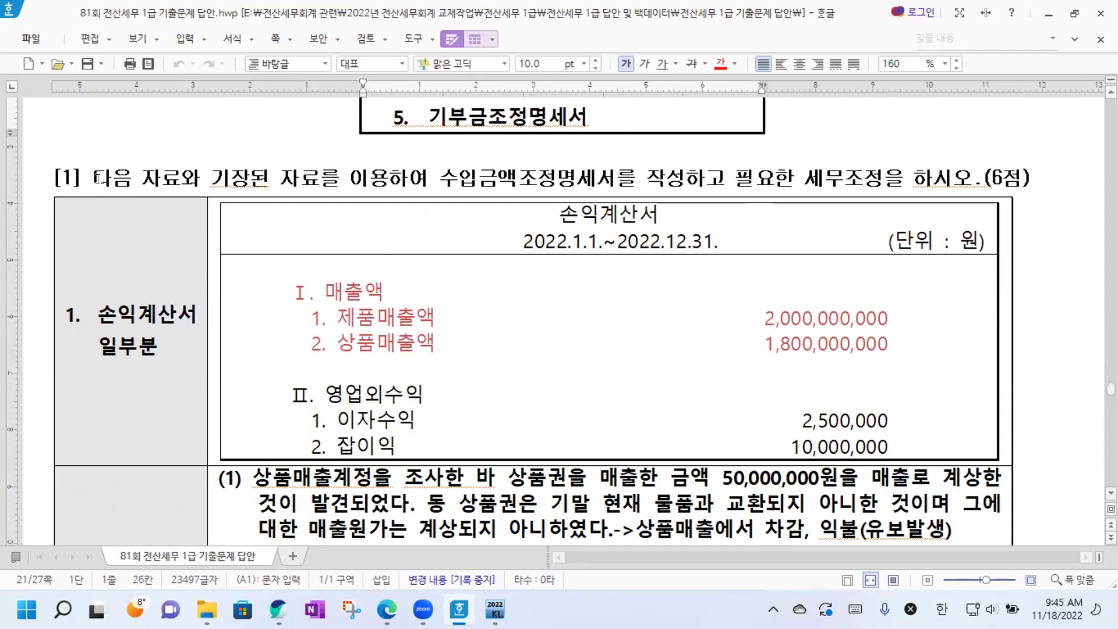
Move the "1. 수입금액 조정계산" heading below the [답] label, leaving blank lines between them for a note.
scroll(99, 178, "down", 10)
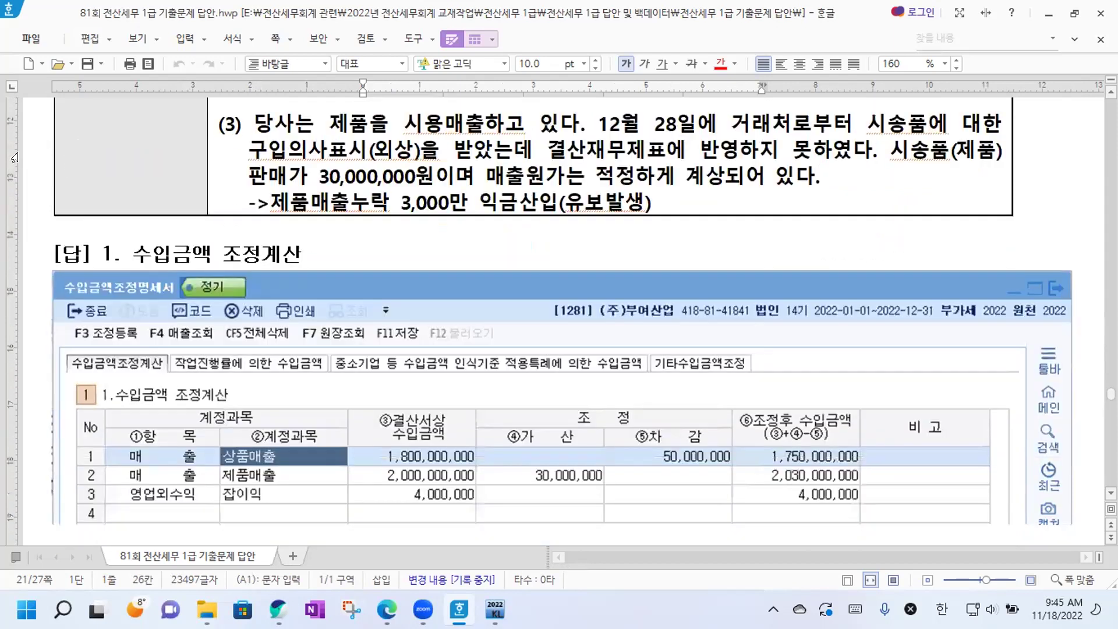
left_click(94, 247)
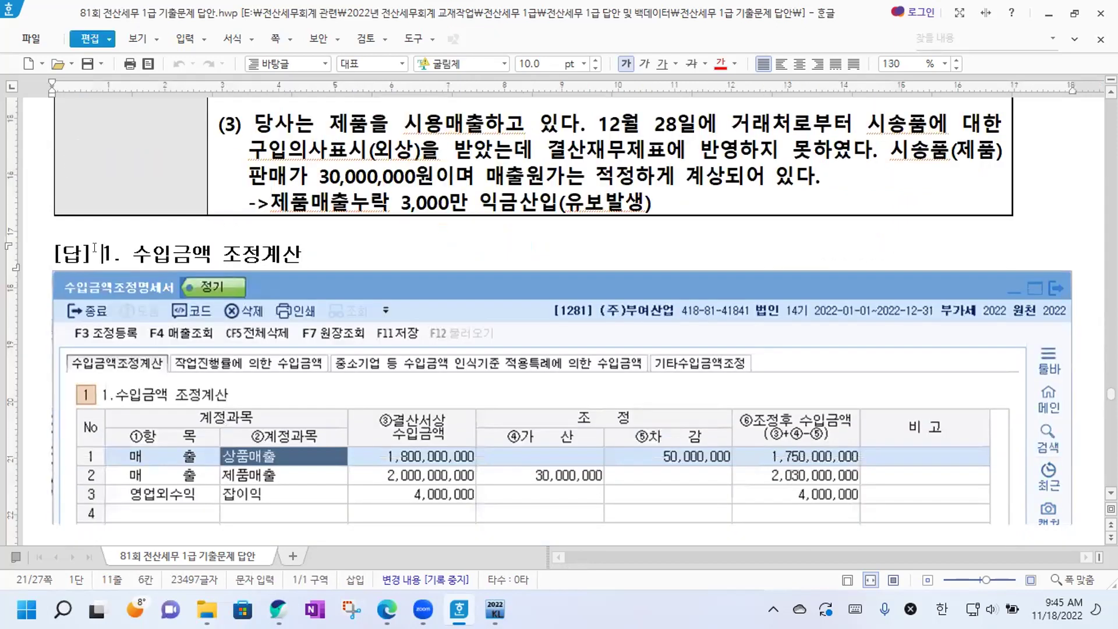
key("Return")
key("Return")
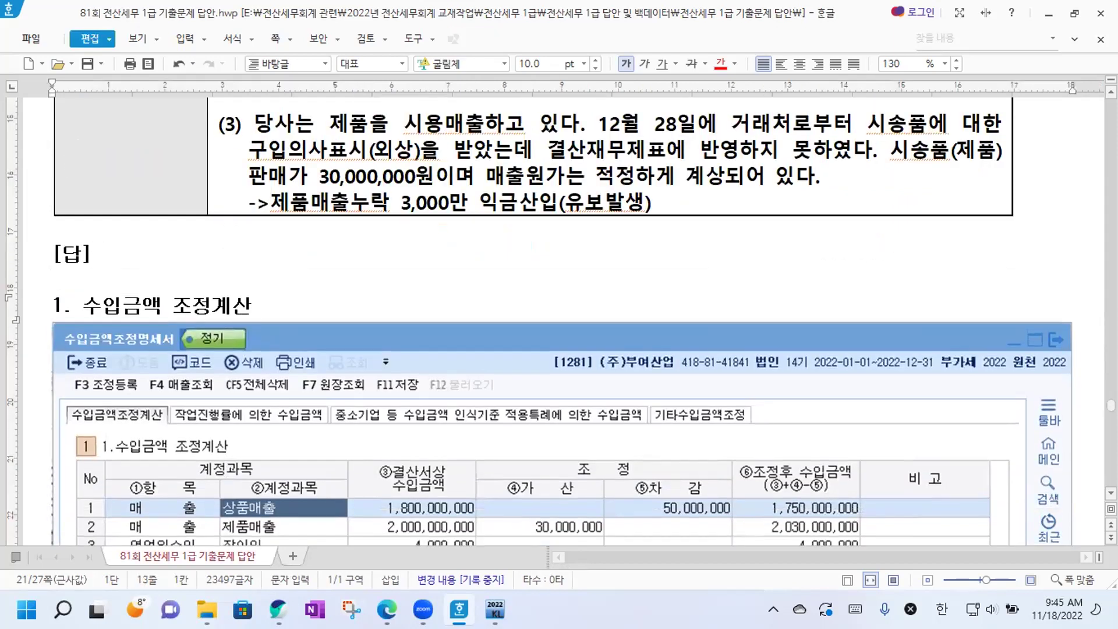
key("Return")
key("Up")
key("Up")
Write the note "*수입금액조정명세서: 기업회계상 수입금액과 법인세법상 수입금액의 차이를 조정" directly under [답].
type("*수입금액")
key("BackSpace")
type("조정명세서")
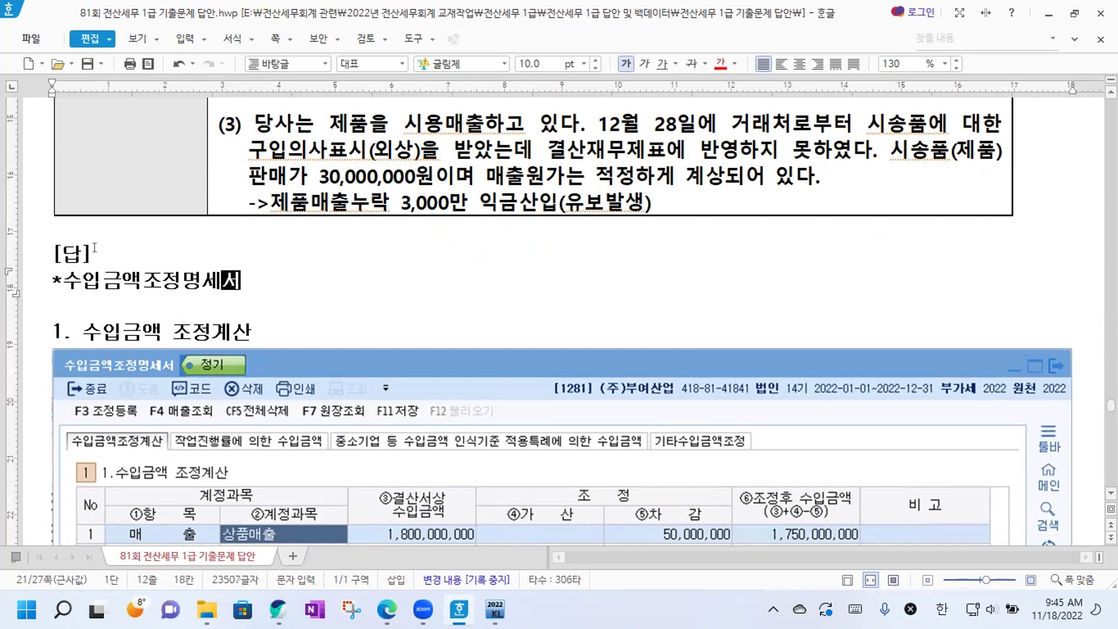
type(": 기업획")
type("계상 수입금액과 법인세법상 ㅅ")
type("입금액의 창")
type("이를 조정")
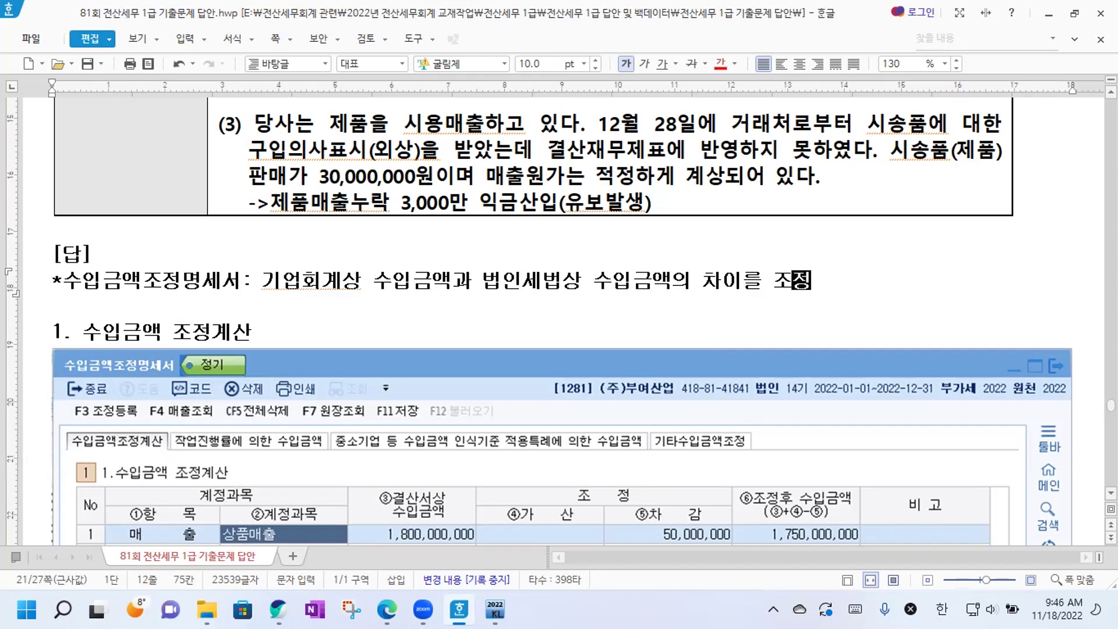
Add a new line reading "1)기업회계상 수입금액 입력" below the 수입금액조정명세서 note.
key("Return")
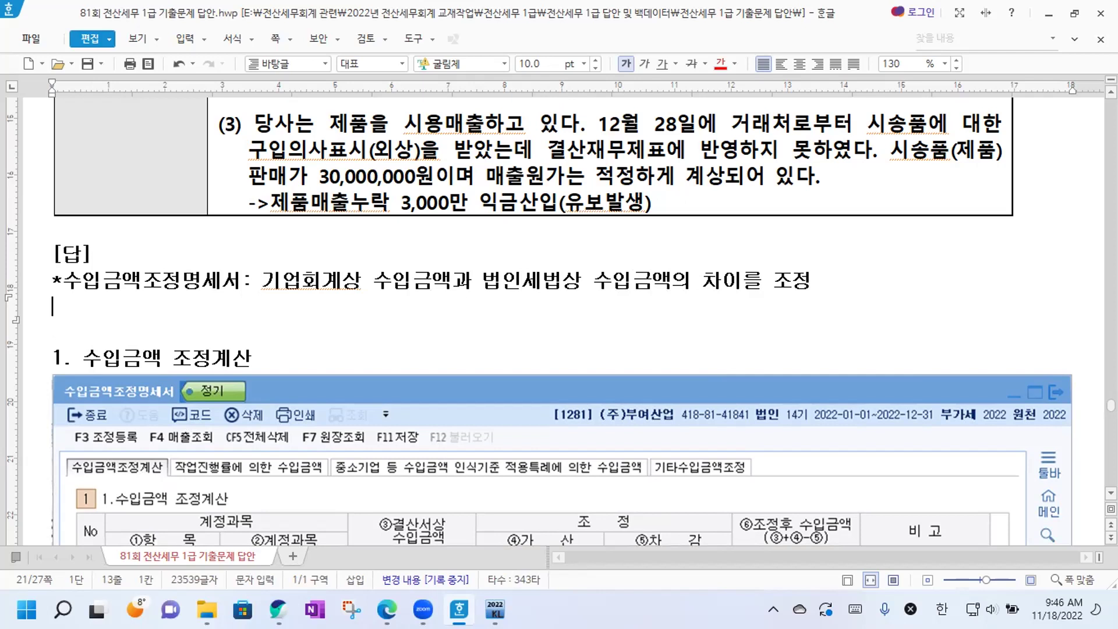
type("1)기업회")
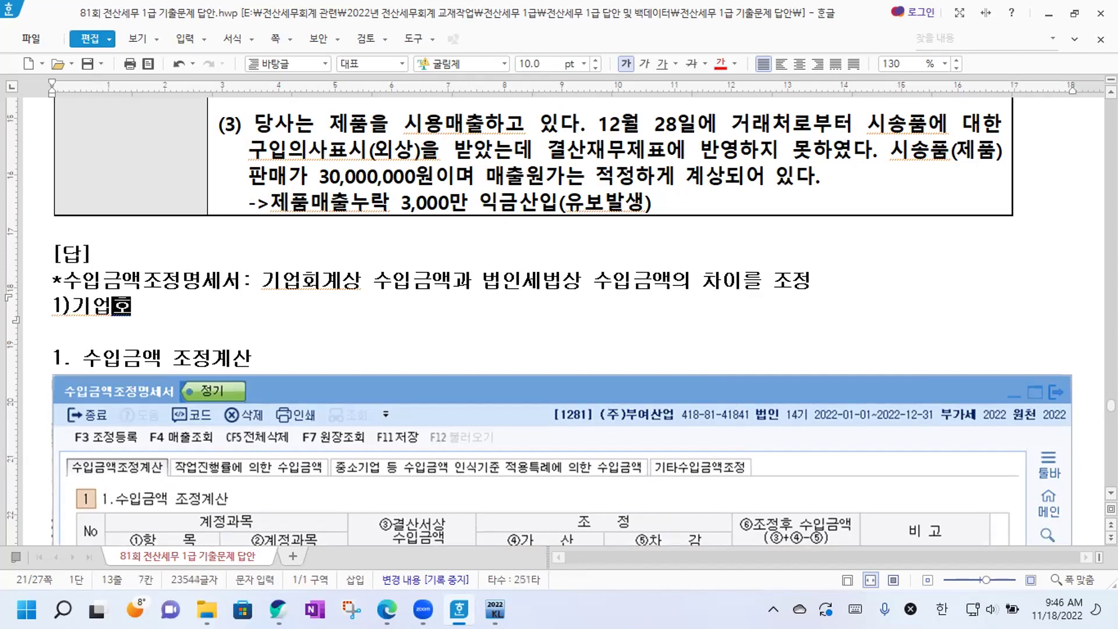
type("계상 수입금")
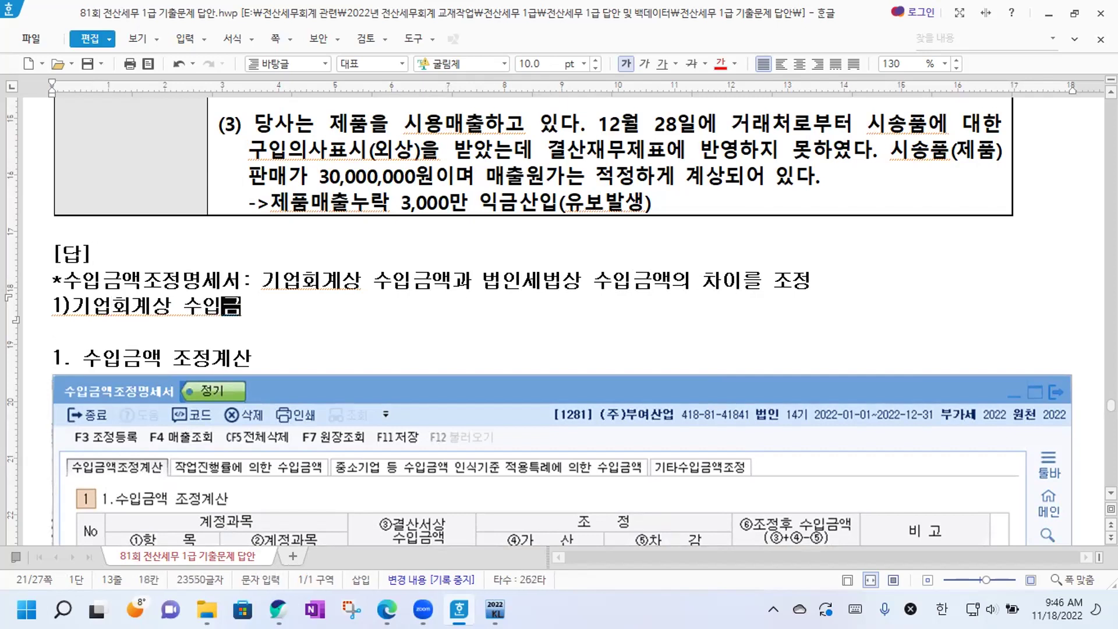
type("액 불ㄹ")
key("BackSpace")
key("BackSpace")
key("BackSpace")
key("BackSpace")
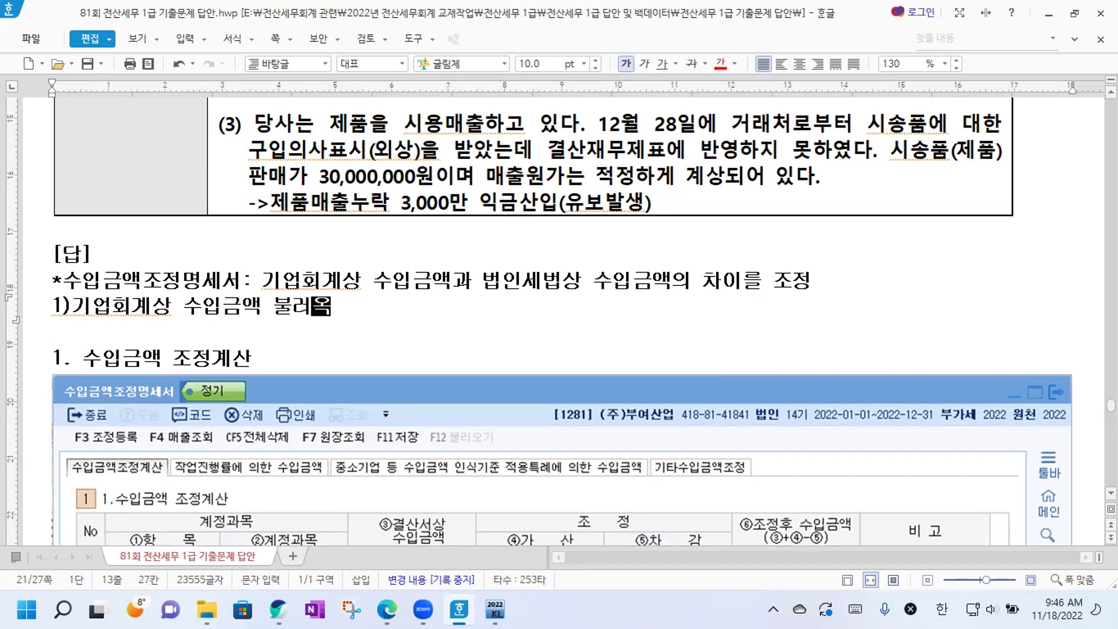
type("입력")
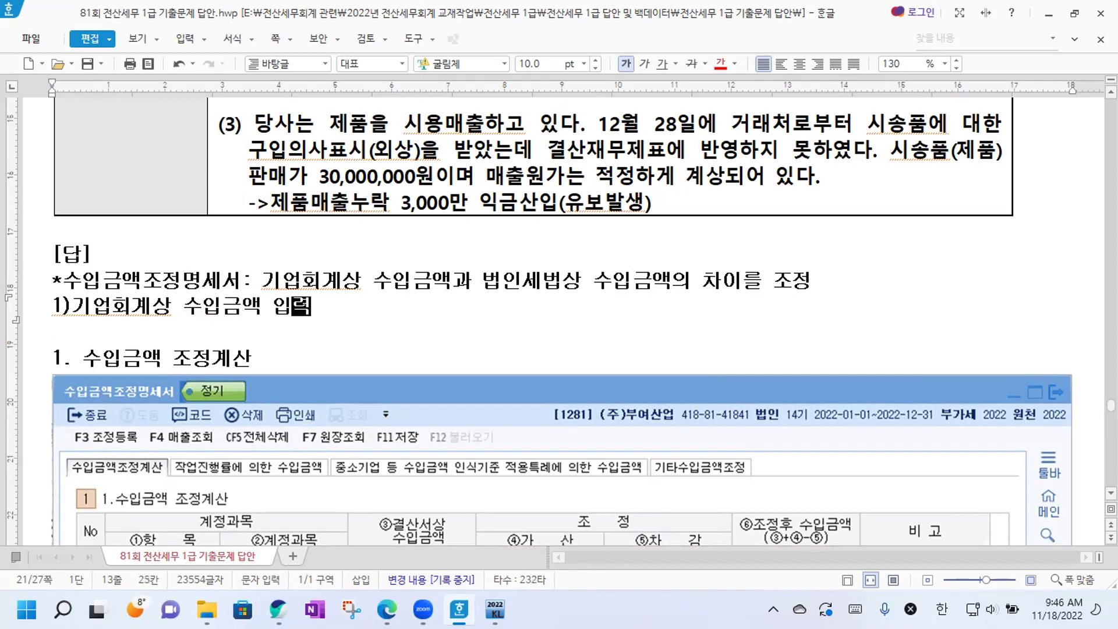
Extend item 1) with "->매출액(상품매출, 제품매출, 용역매출, 임대료수입, 공사수입금 등)" and start a new line below it.
type("->")
type("매출")
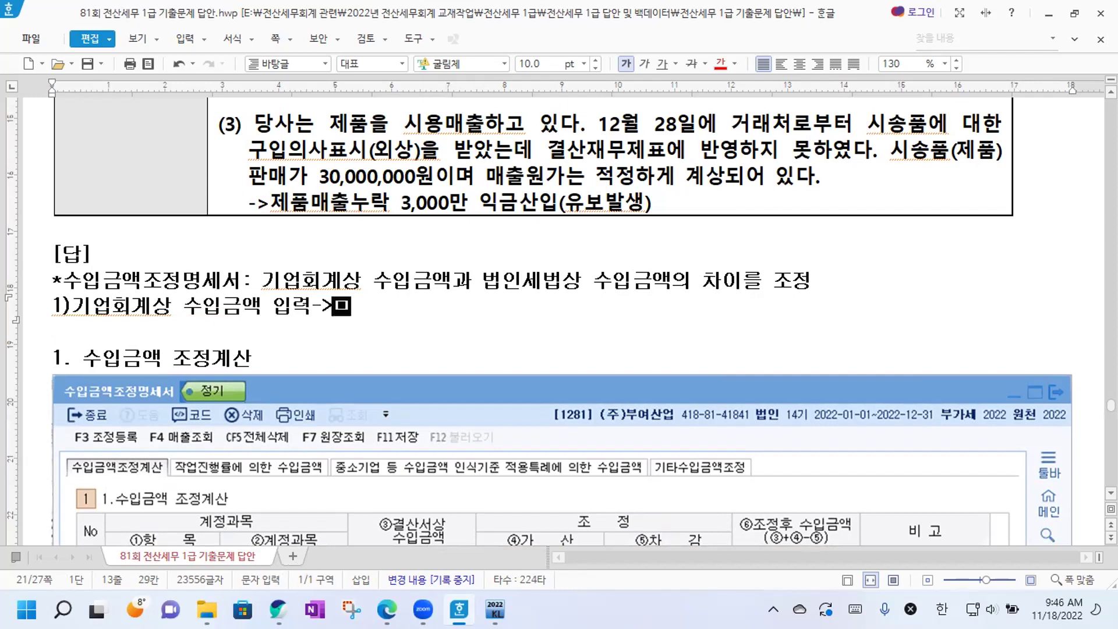
type("액")
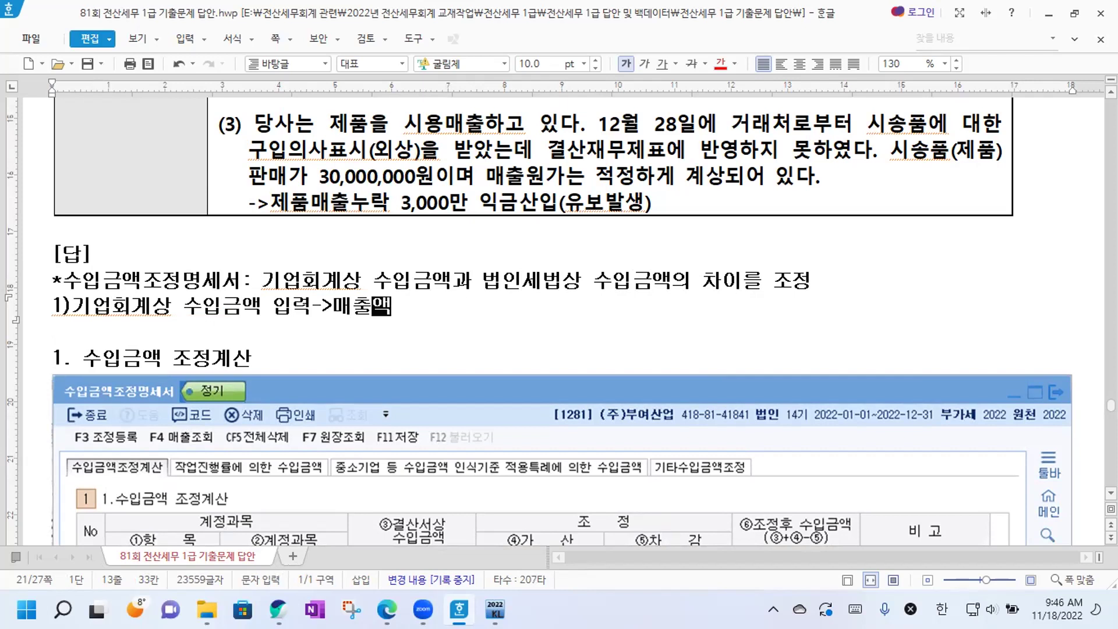
type("(상품매주")
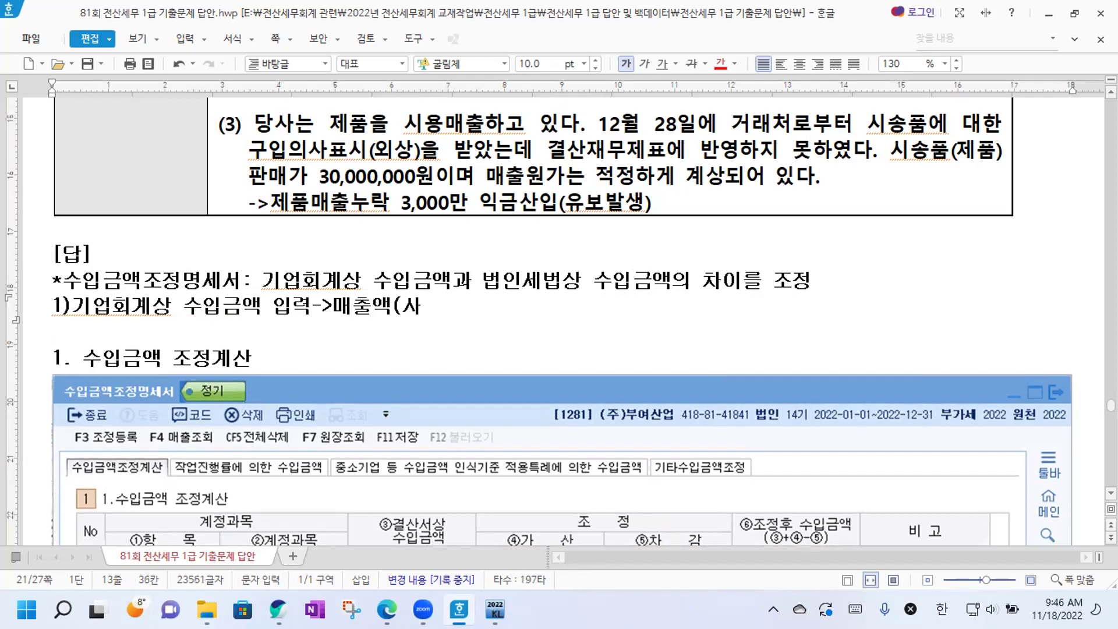
type(", 제품")
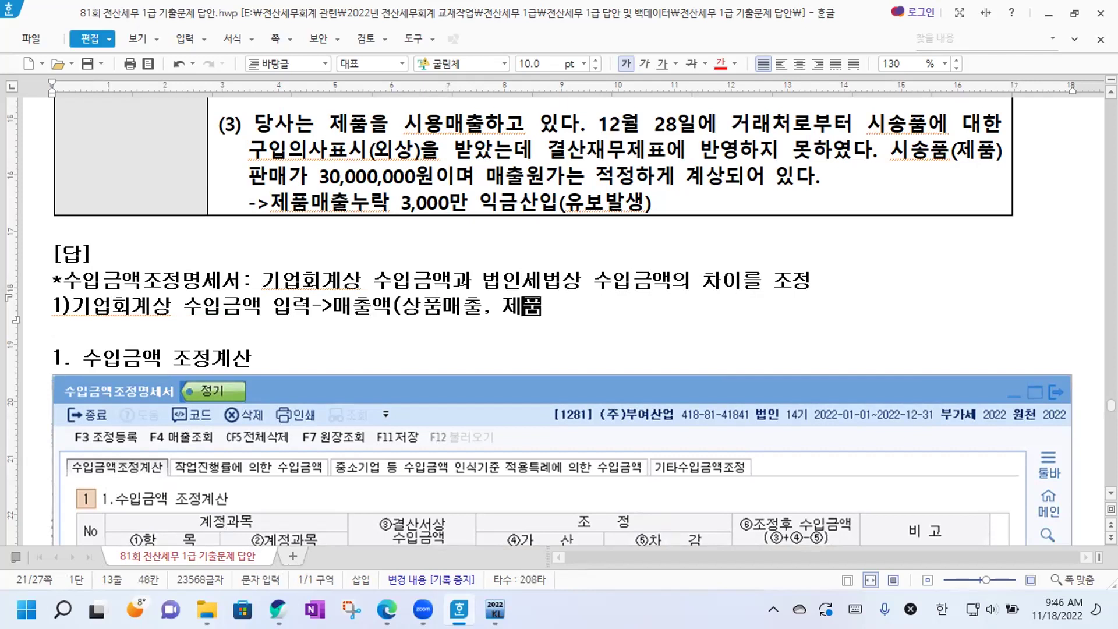
type("매출, 용역ㅁ")
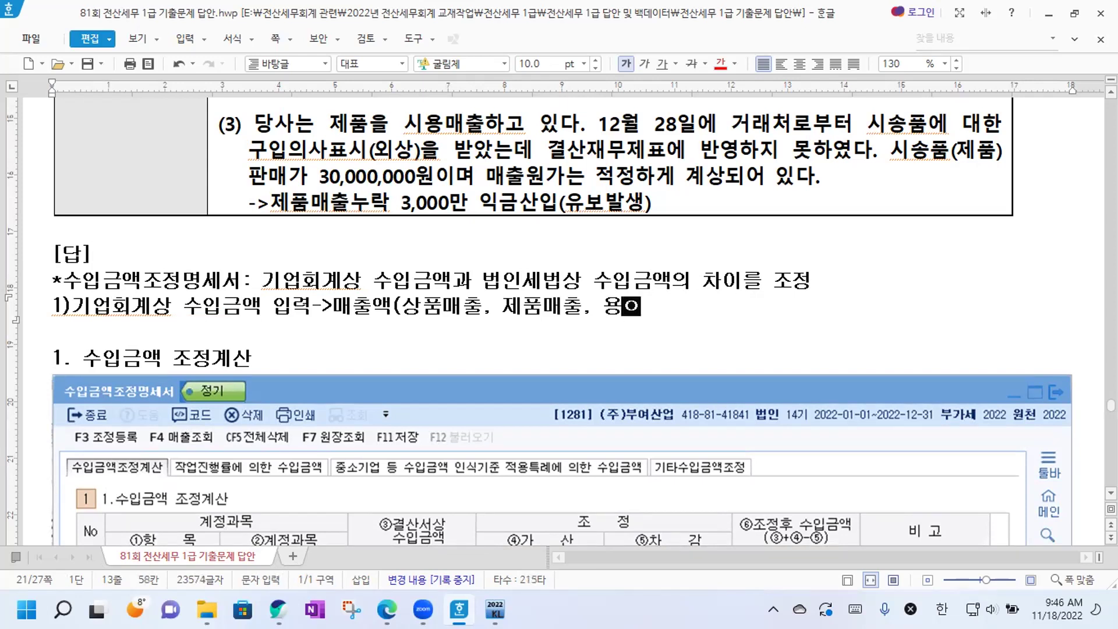
type("ㅐ출, 임대")
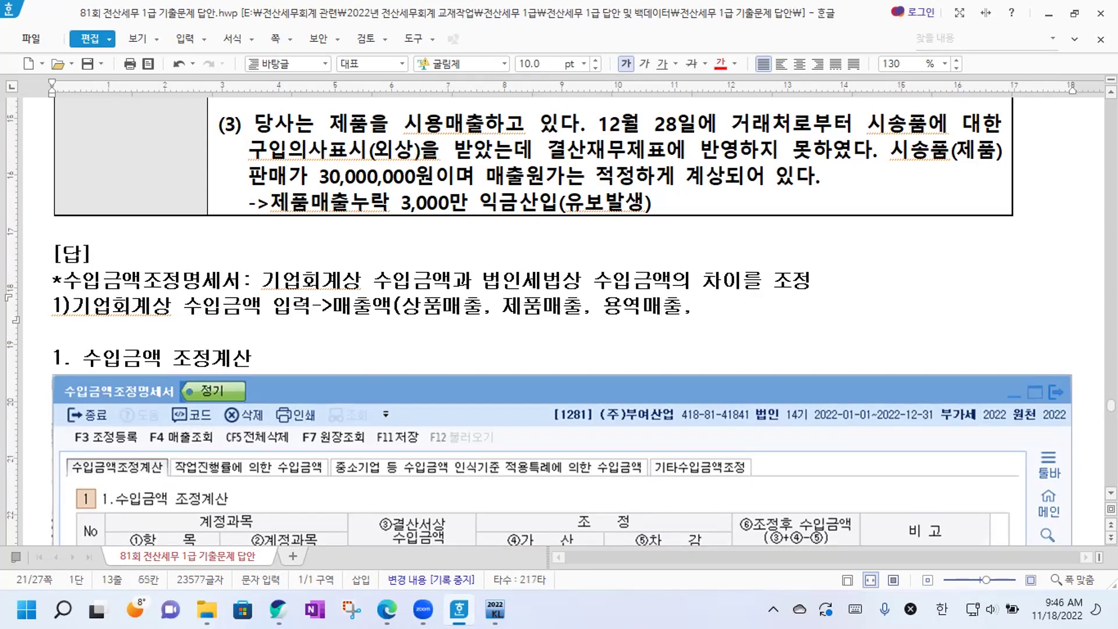
type("료 수ㅇ")
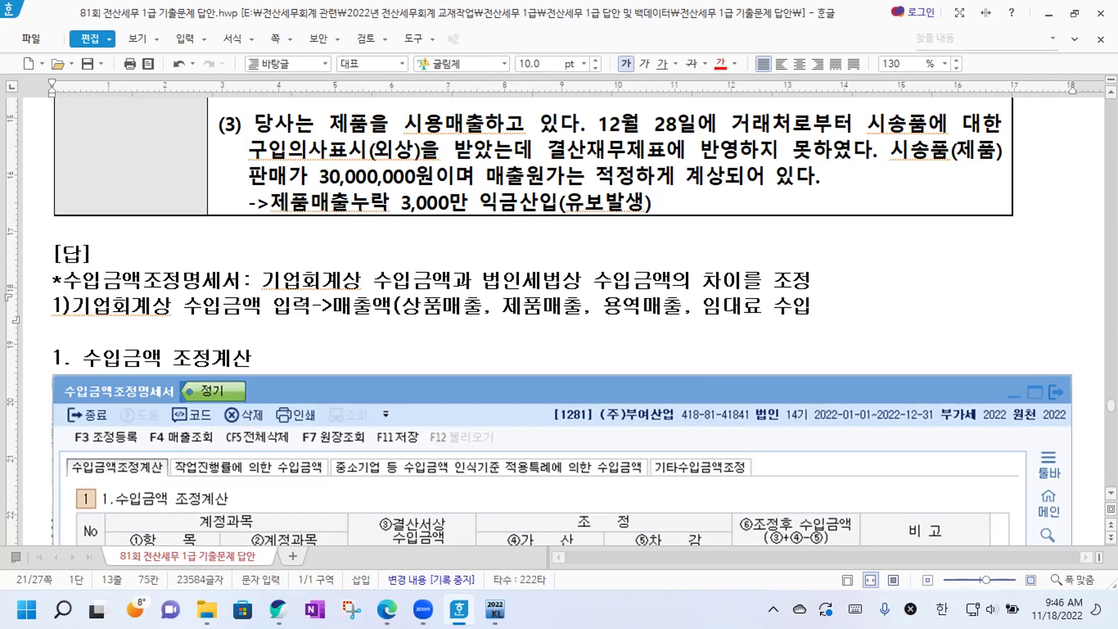
key("BackSpace")
key("BackSpace")
key("BackSpace")
type("수입, 공")
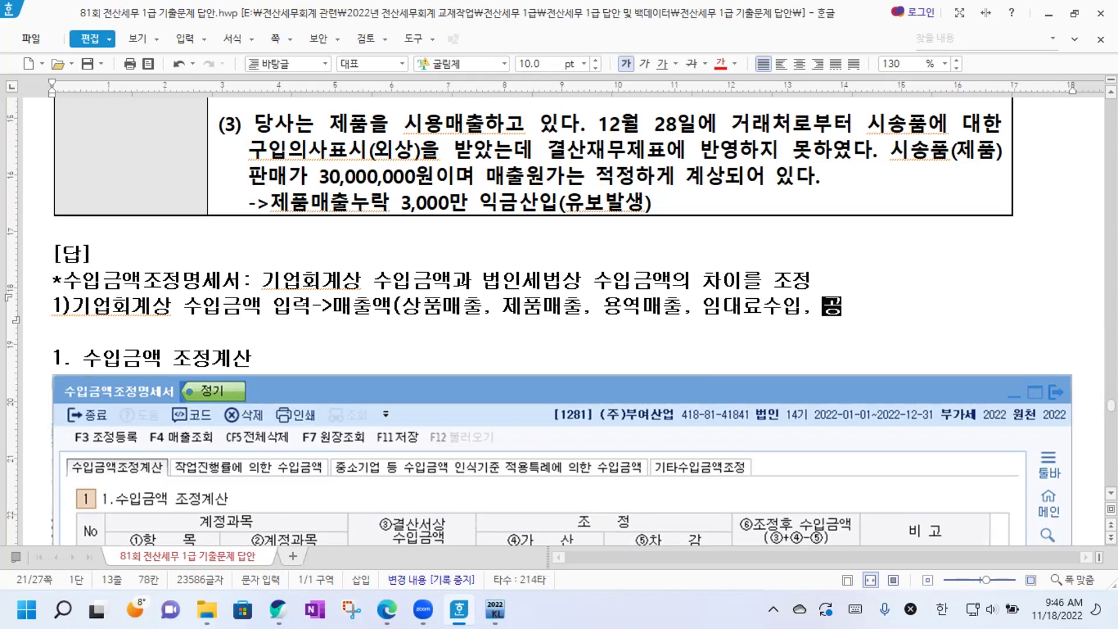
type("사수입ㄱ금 등)")
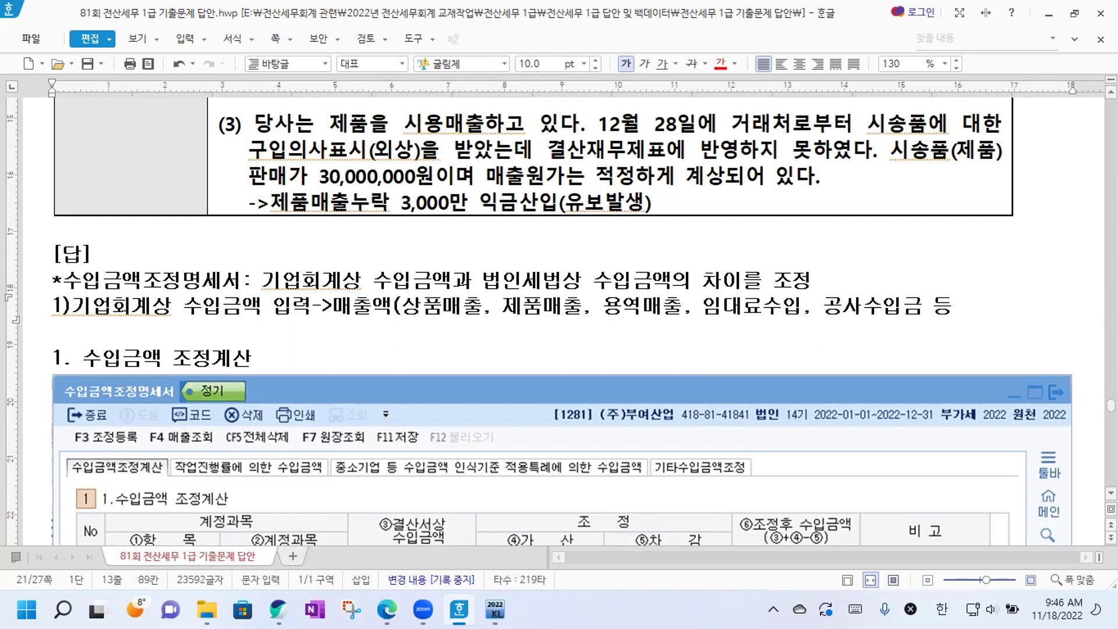
key("Return")
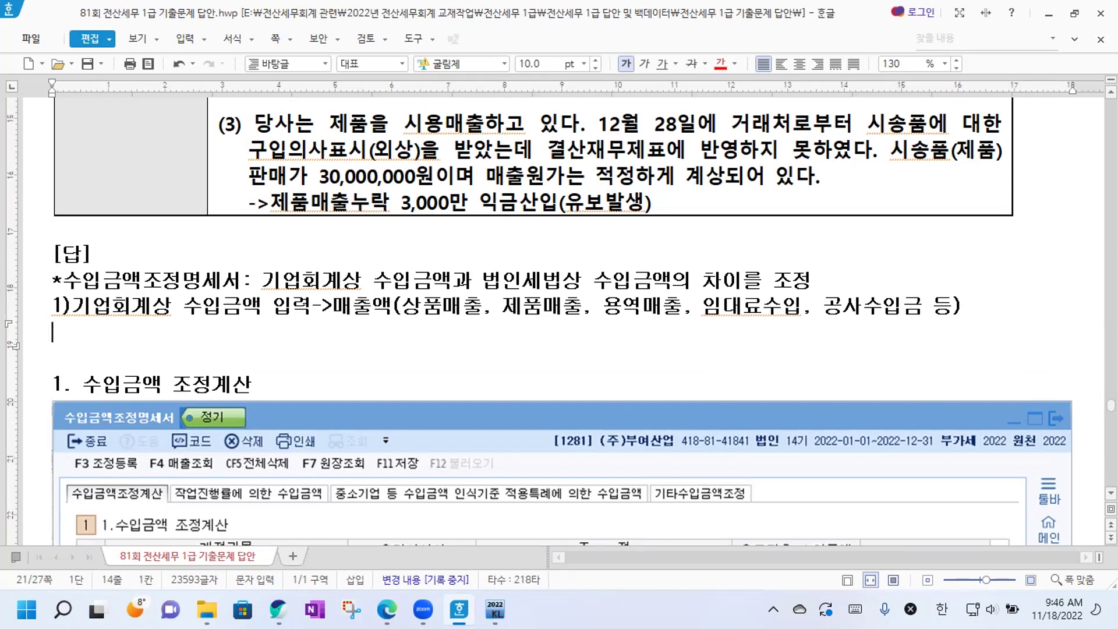
key("Hangul")
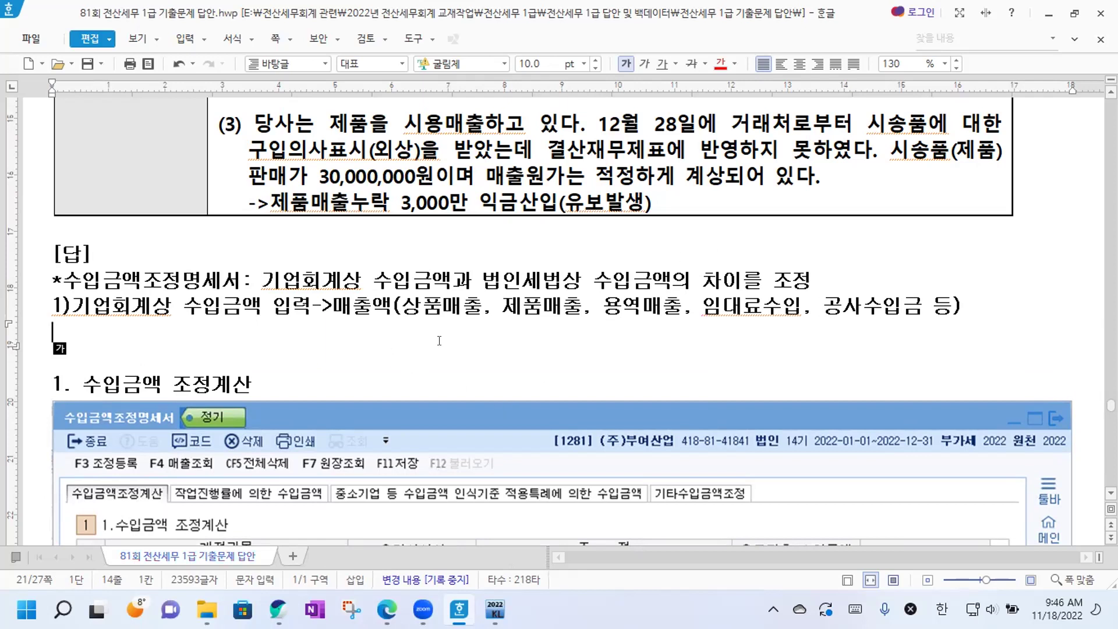
Underline the text from "매출액" through "공사수입금 등)" in item 1).
left_click_drag(337, 306, 972, 299)
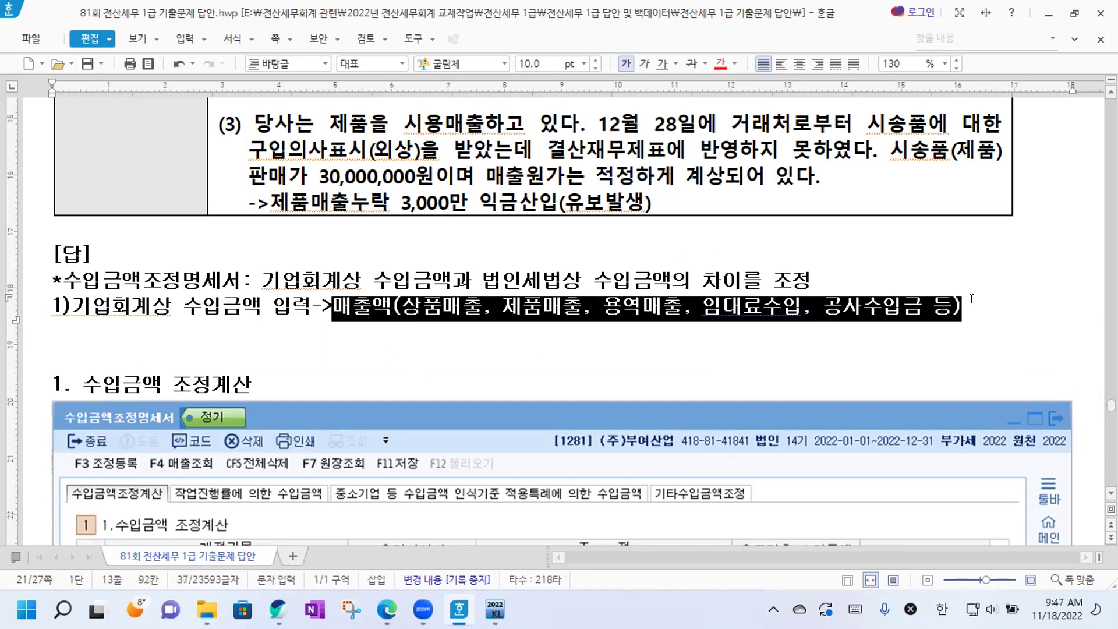
left_click(662, 64)
left_click(382, 339)
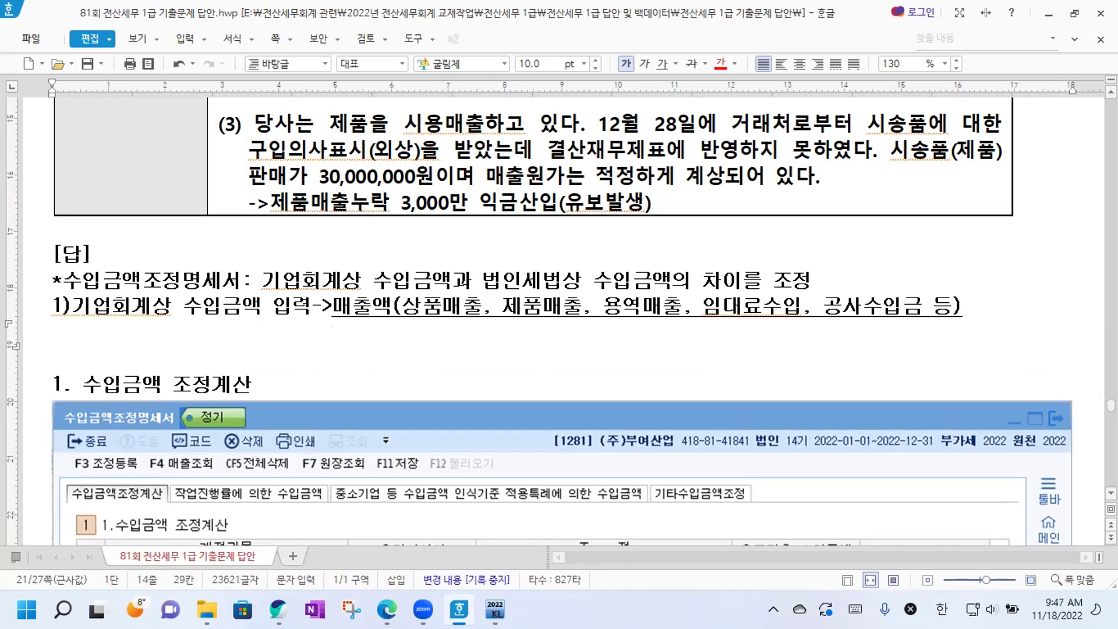
Insert the down-then-right arrow (HNC code 21B4) from the mathematical arrow symbols, indented on the line beneath "매출액".
key("ctrl+F10")
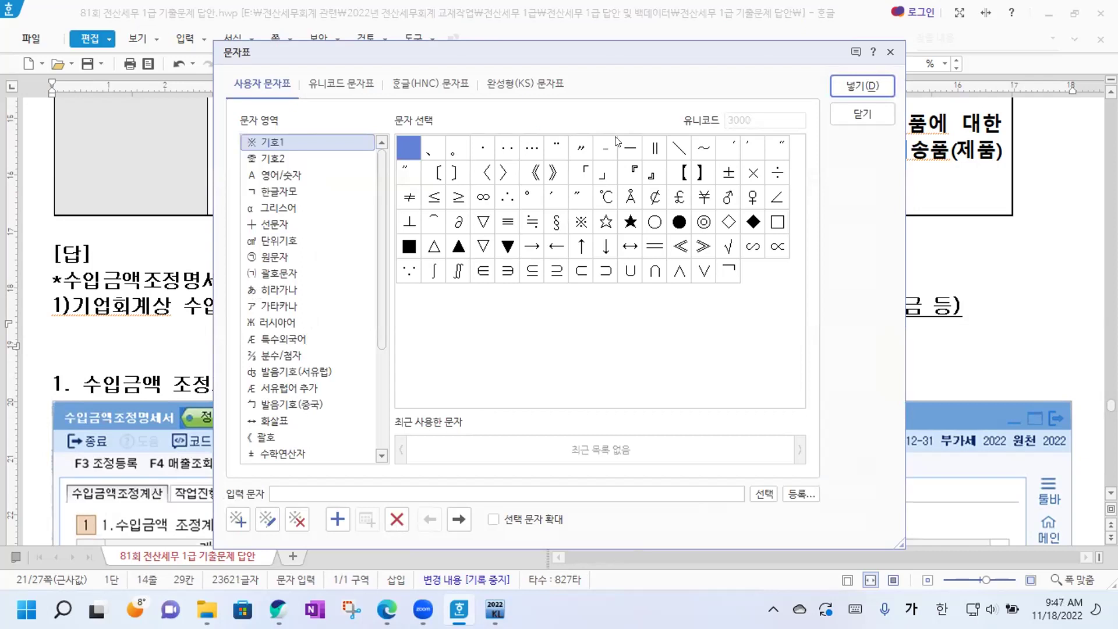
left_click(430, 85)
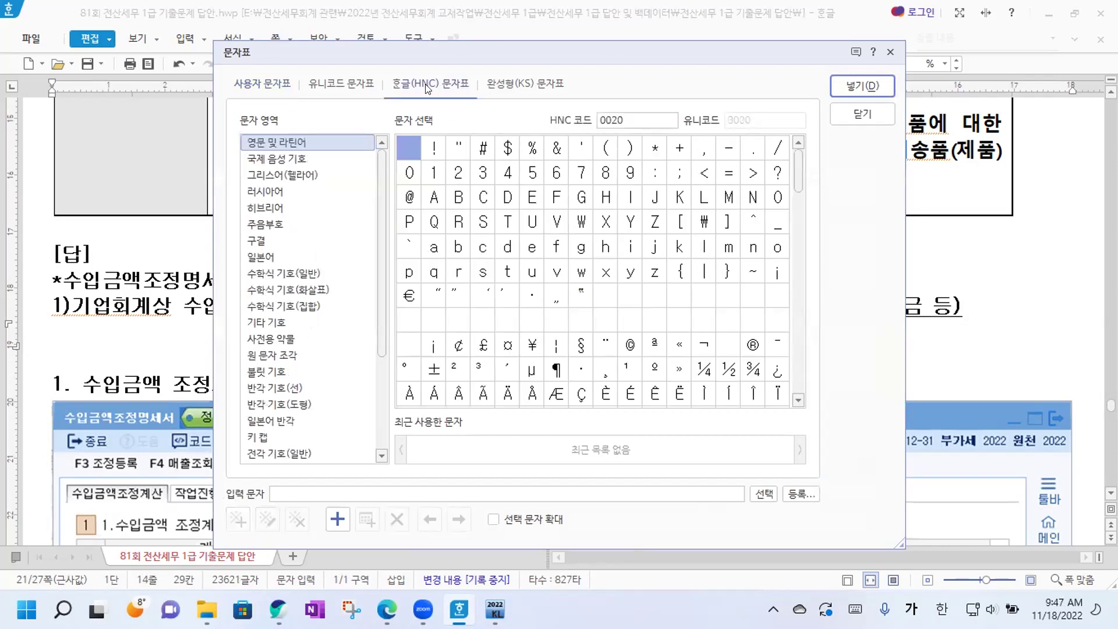
left_click(291, 290)
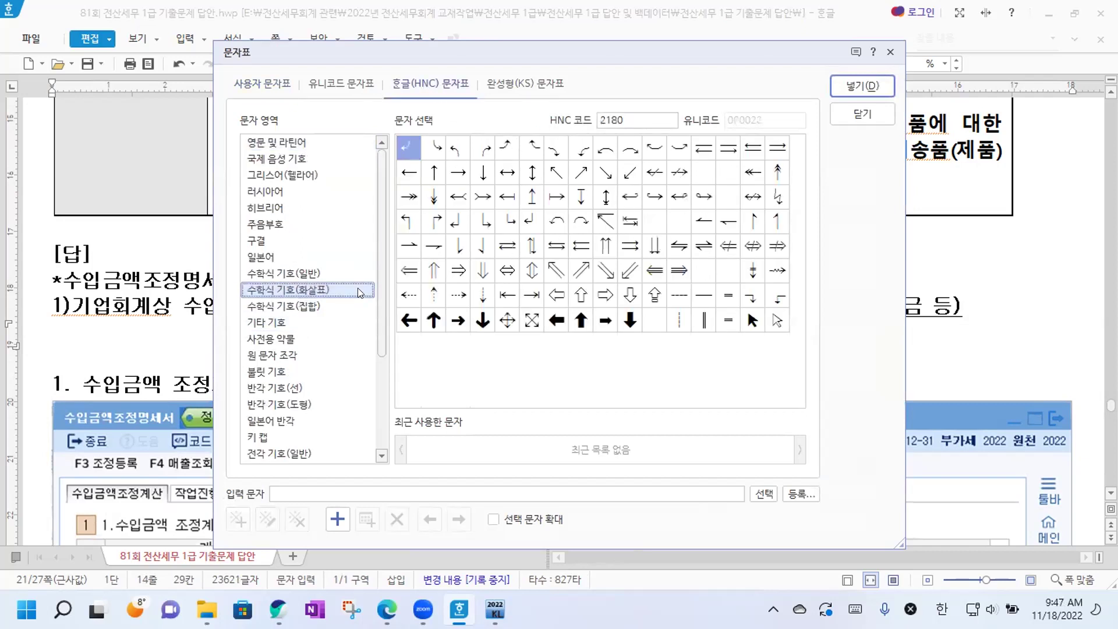
left_click(507, 222)
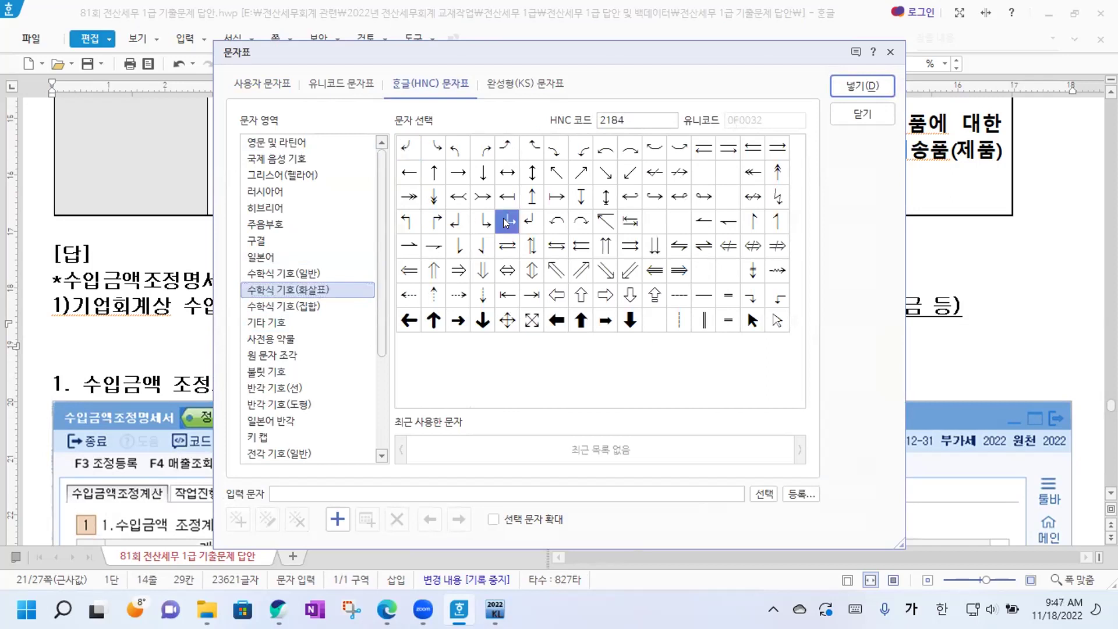
left_click(879, 86)
Write "영업외수익 처리된 작업폐물과 부산물매각액 포함" right after the down-then-right arrow beneath item 1).
type("영")
type("업외수익 ")
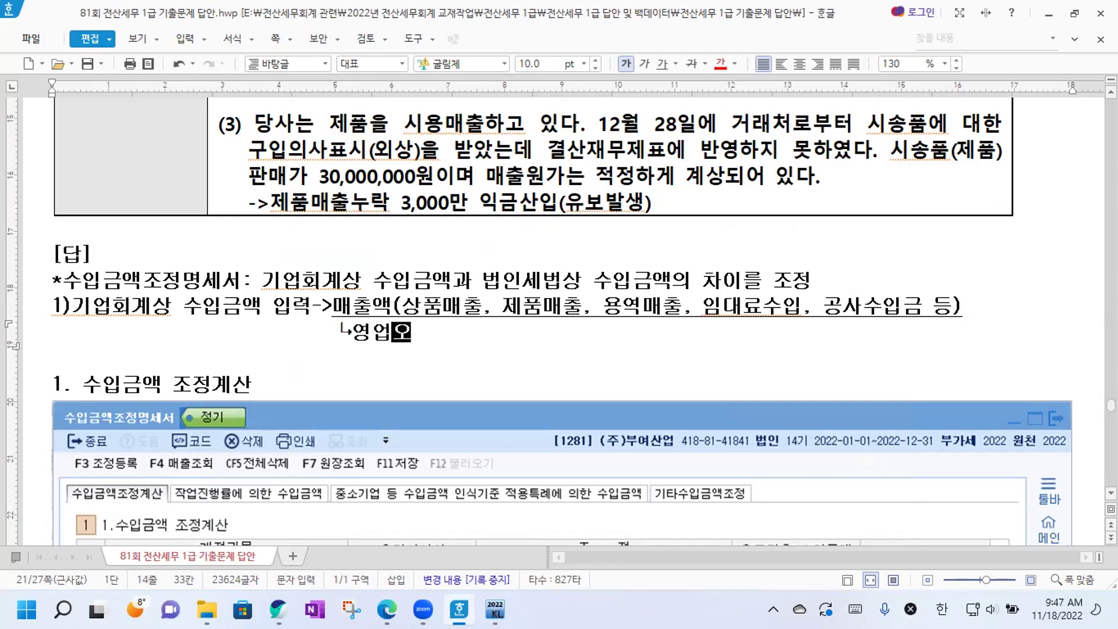
type("처리된 ")
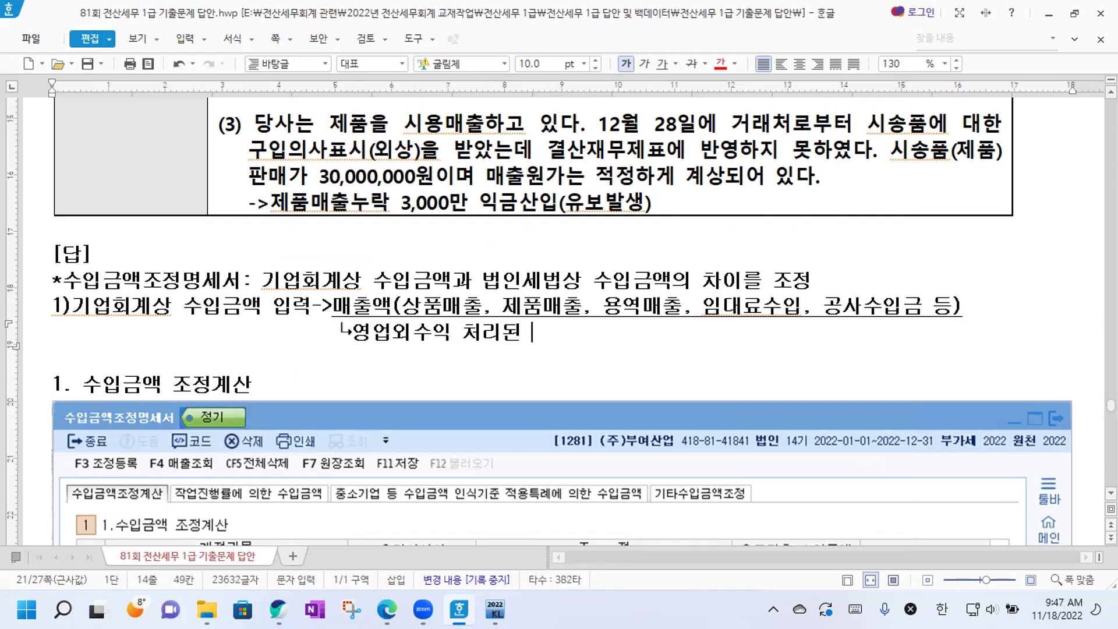
type("작업폐무")
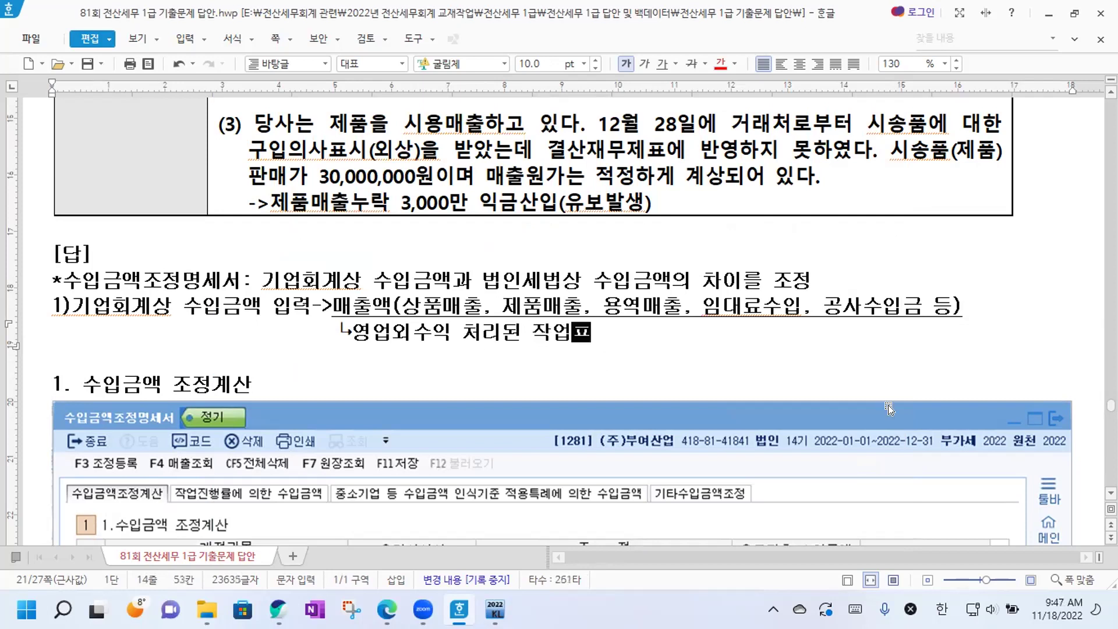
type("ㄹ과")
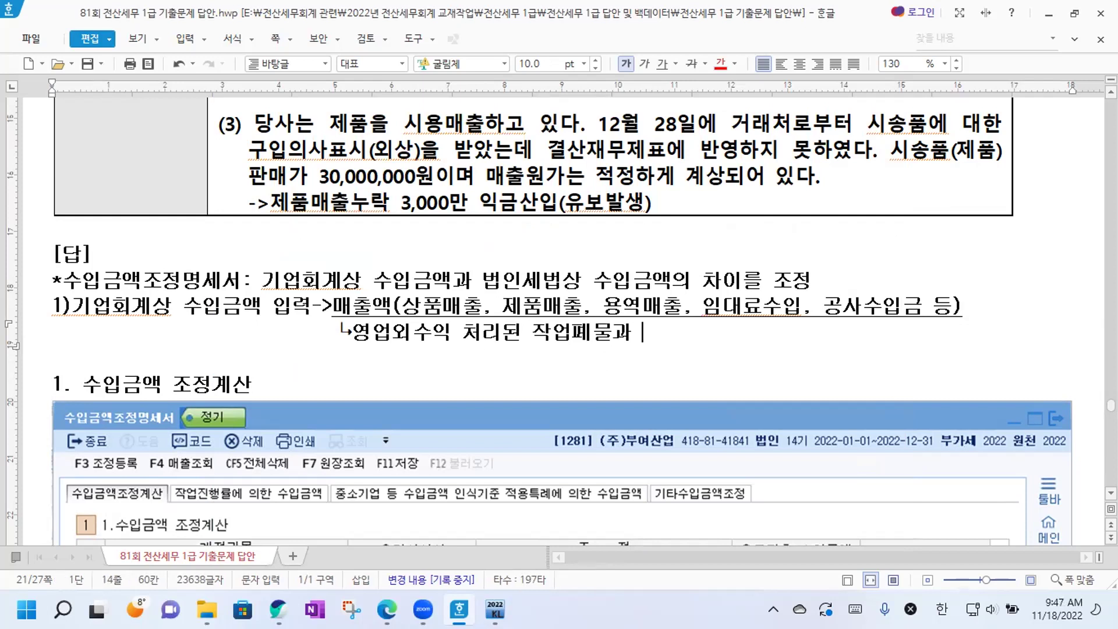
type("산물")
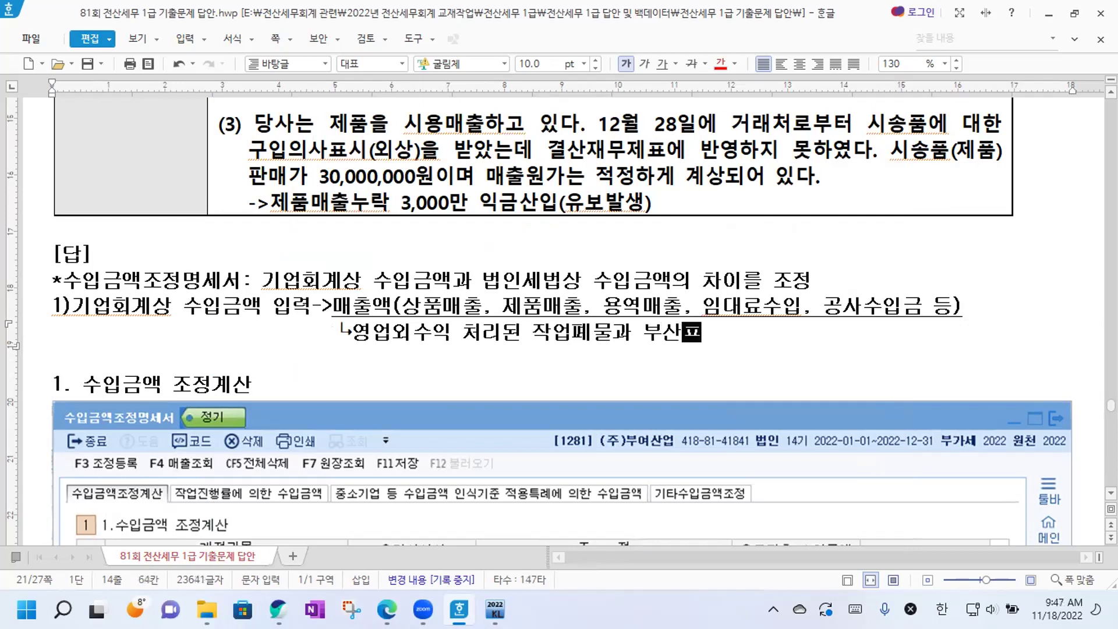
type("매출액 포")
key("BackSpace")
key("BackSpace")
key("BackSpace")
key("BackSpace")
key("BackSpace")
key("BackSpace")
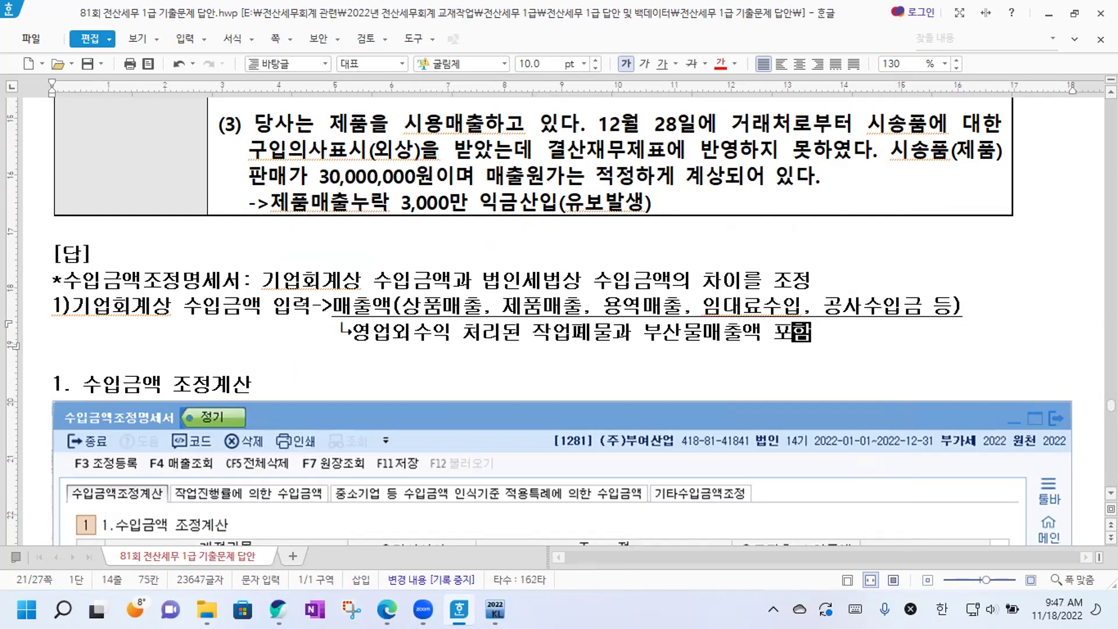
type("각액 포함")
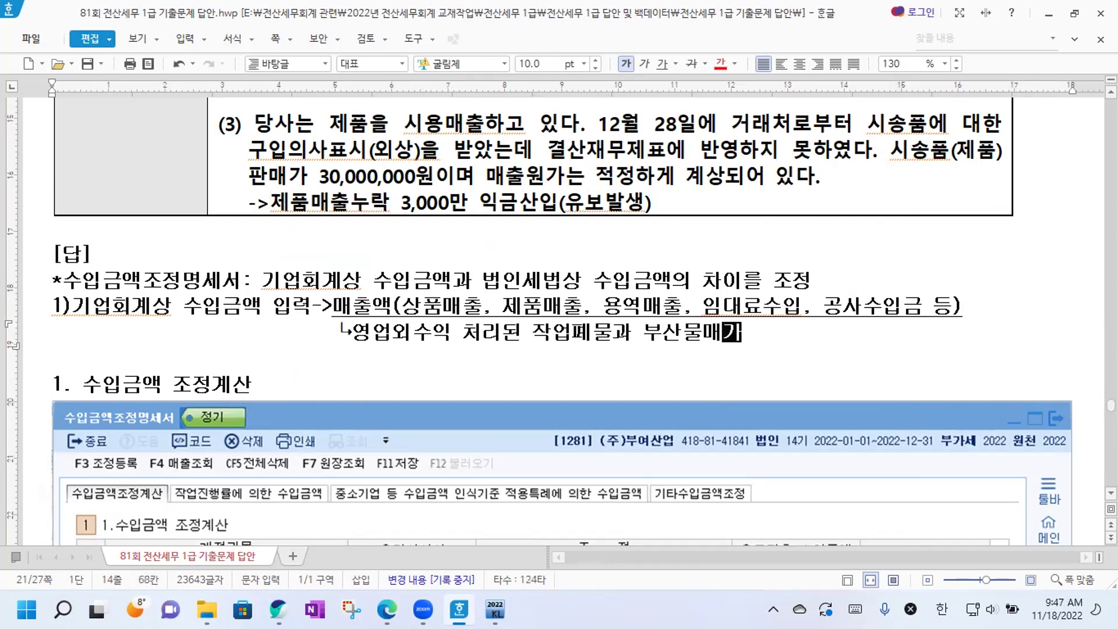
Add item "2)기업회계상 수입금액과 법인세법상 수입금액 차이를" below item 1), leaving one blank line between them.
key("Return")
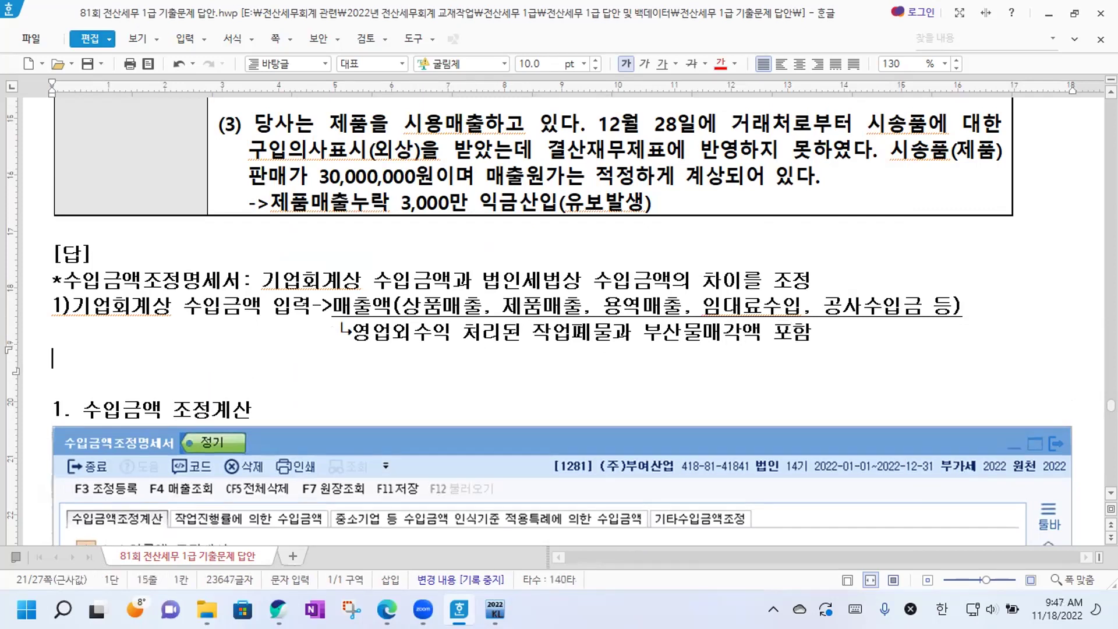
key("Return")
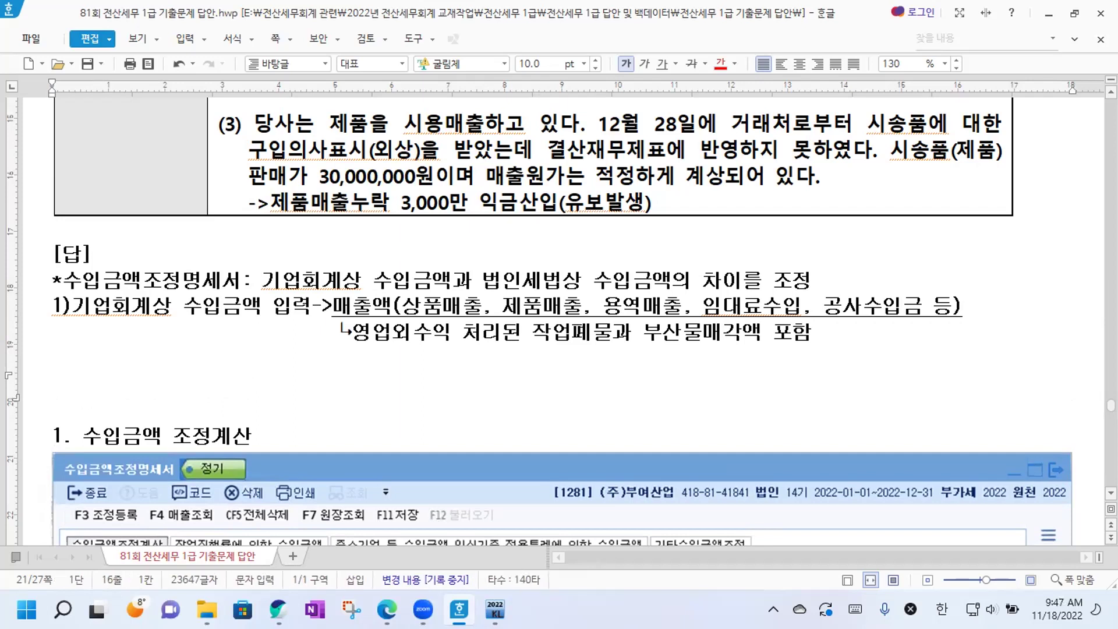
key("Hangul")
type("2)")
scroll(920, 414, "down", 3)
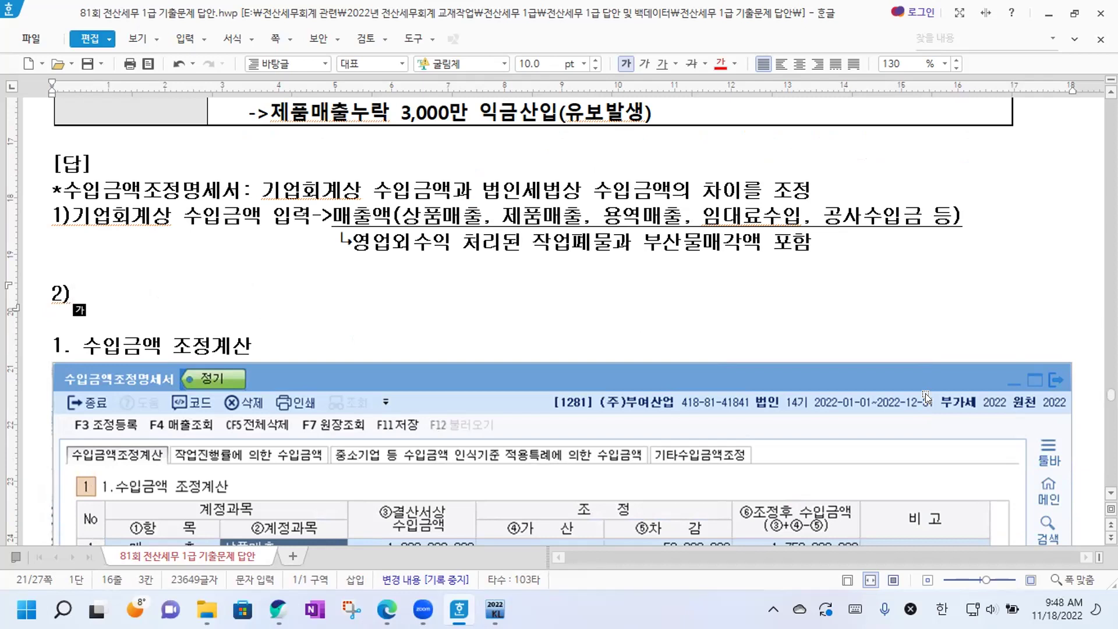
type("기업")
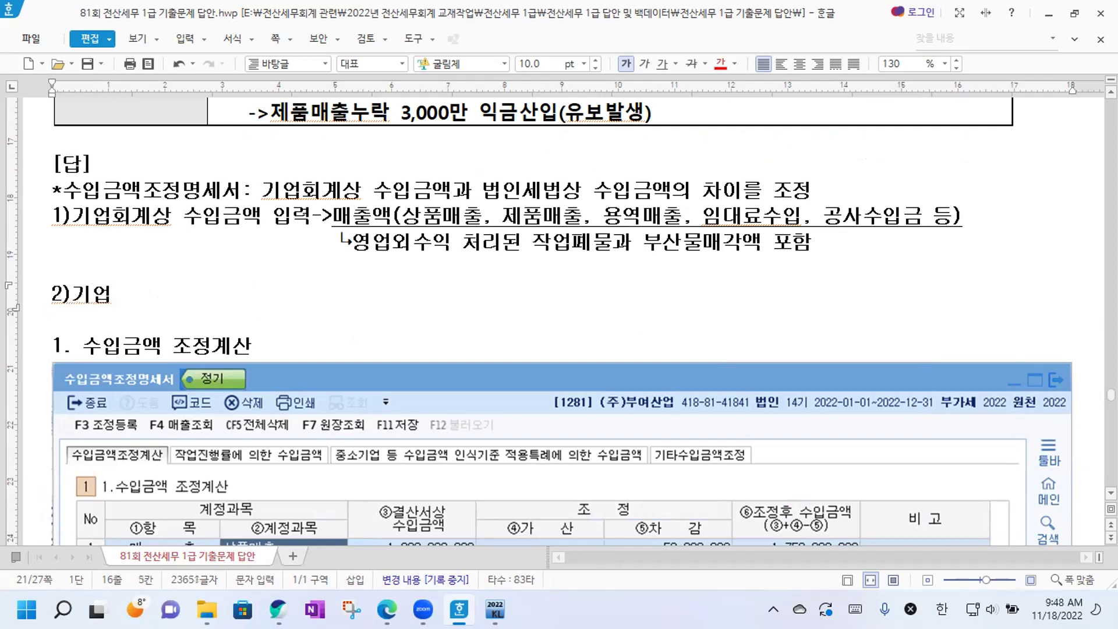
type("회계상 ㅅ수입")
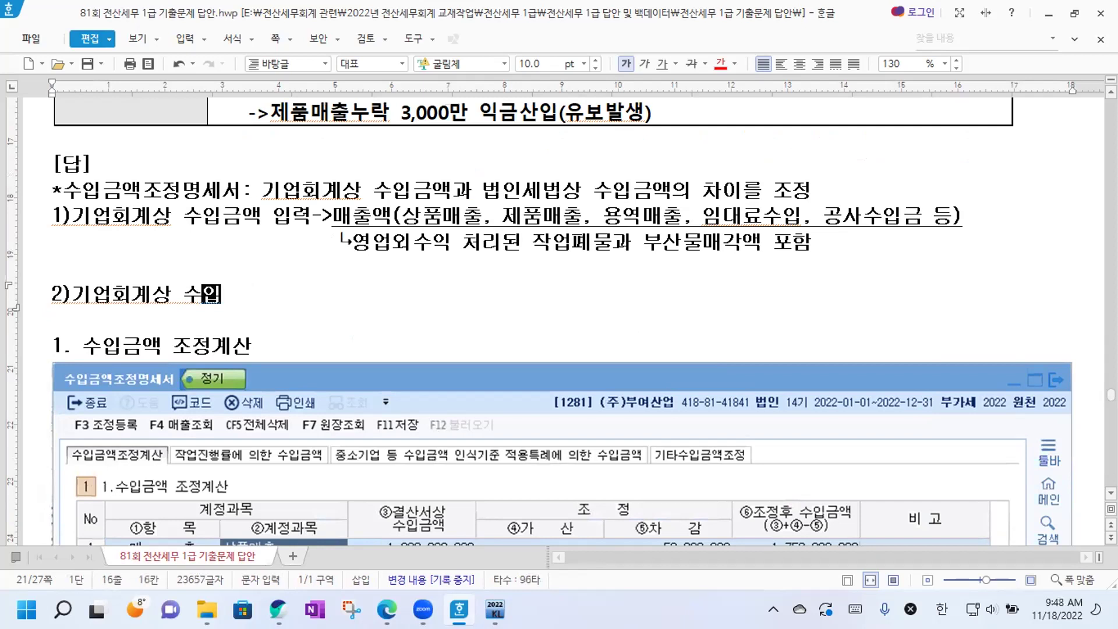
type("금액과")
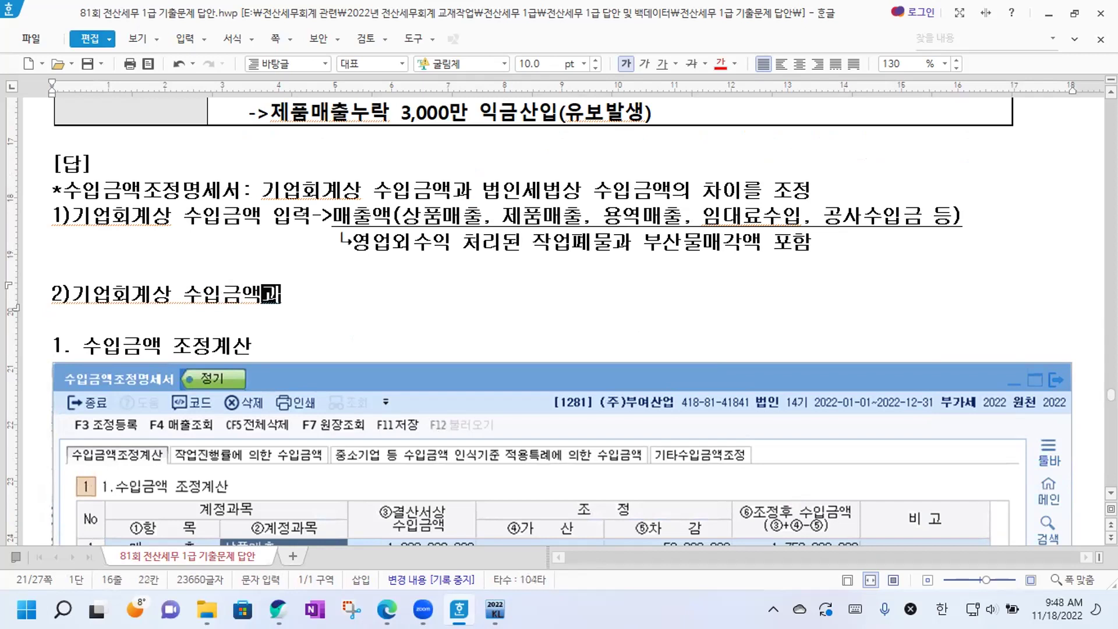
type(" 법인세법상 수이")
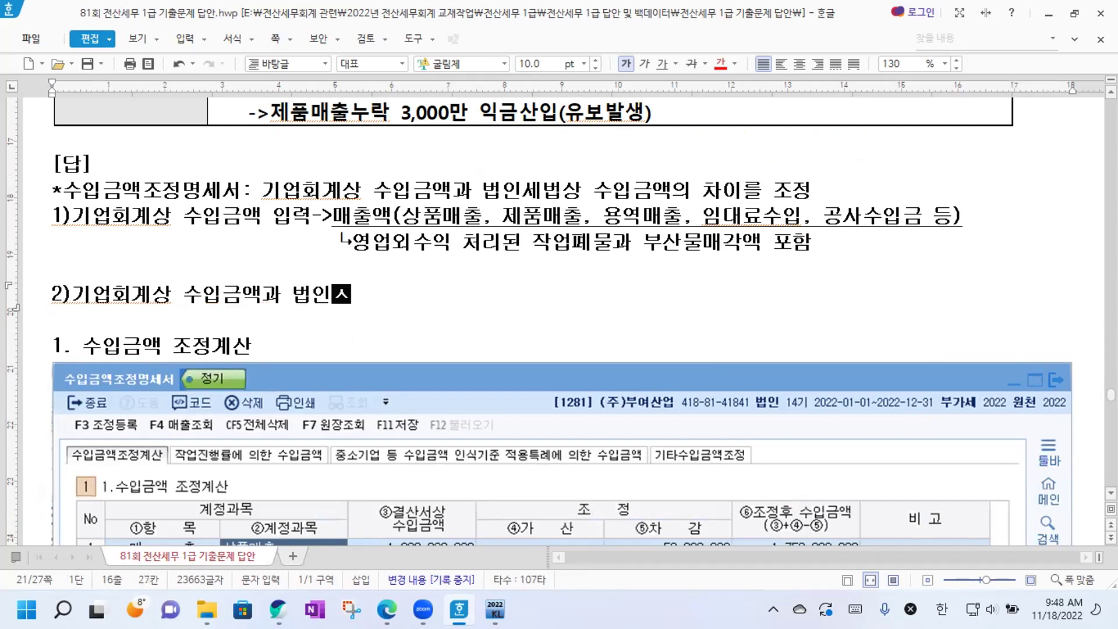
type("입금액")
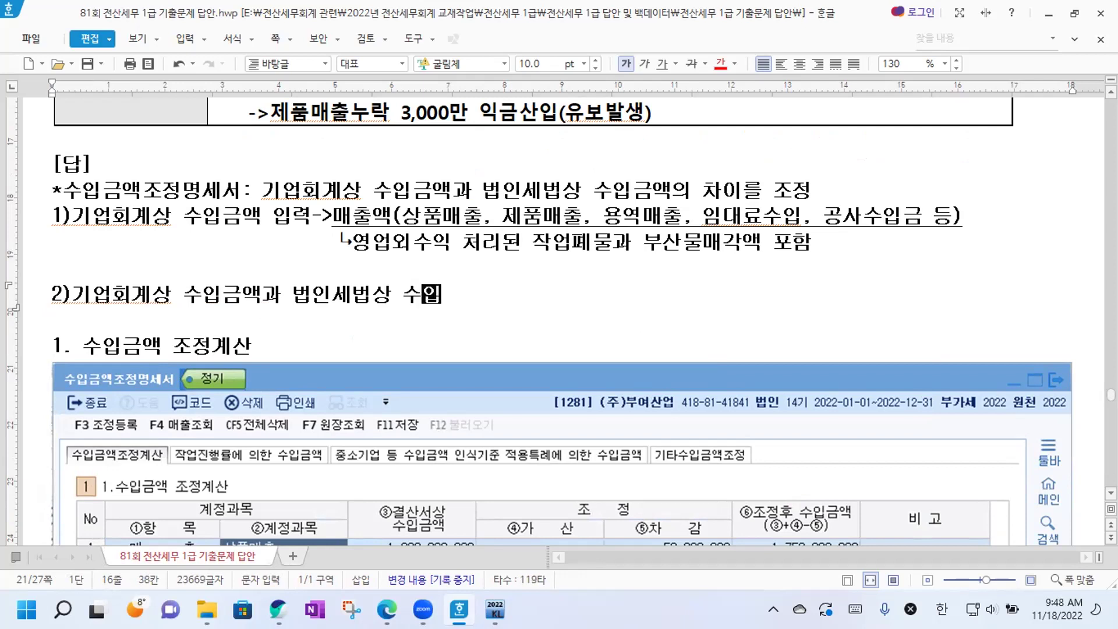
type(" 차이르")
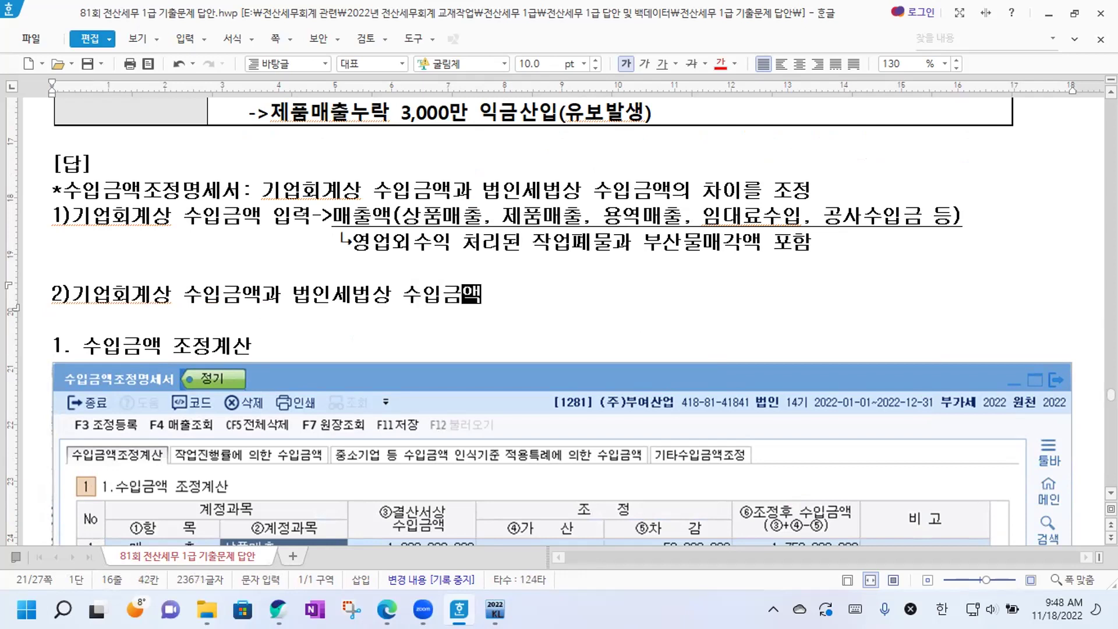
type("를")
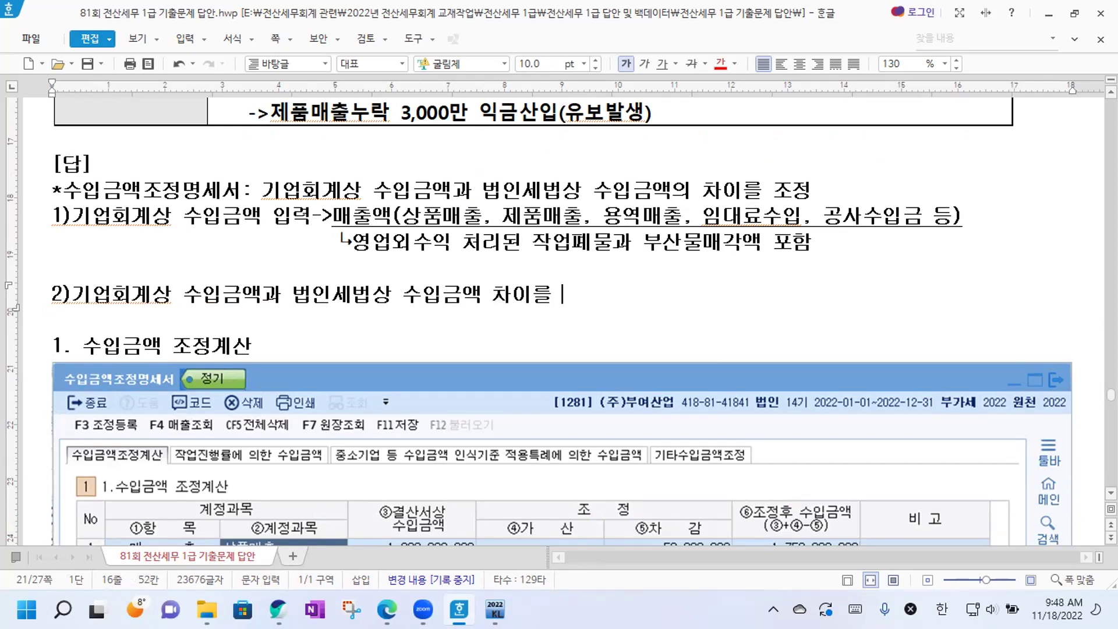
Insert the full-width circled symbols ① and ② at the end of item 2), placing ② on the line beneath and aligned under ①.
key("ctrl+F10")
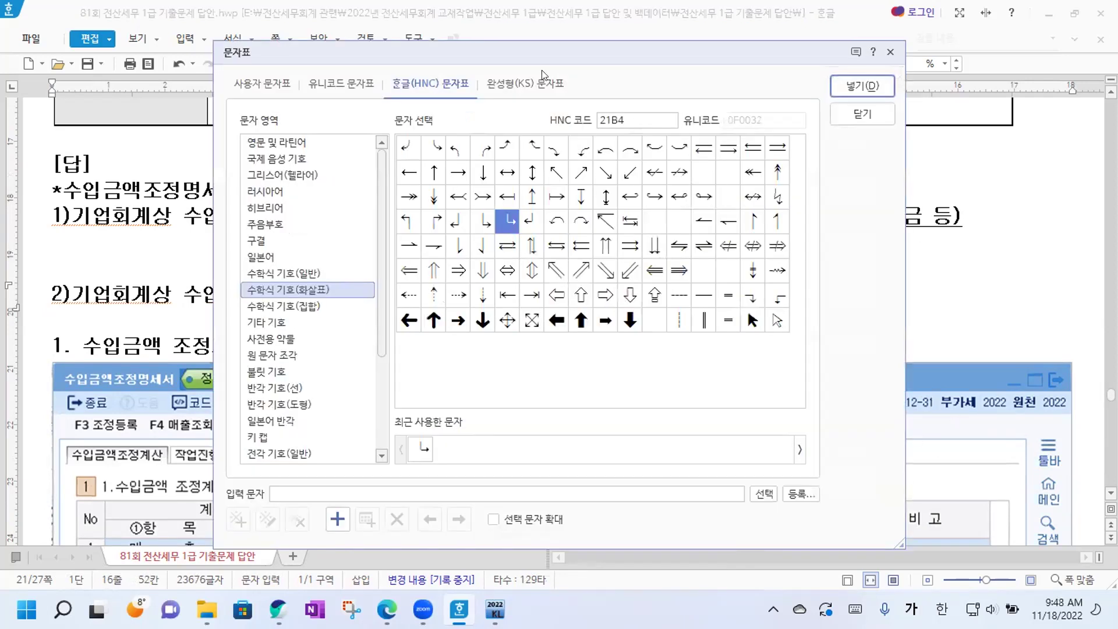
scroll(334, 359, "down", 2)
scroll(334, 359, "down", 4)
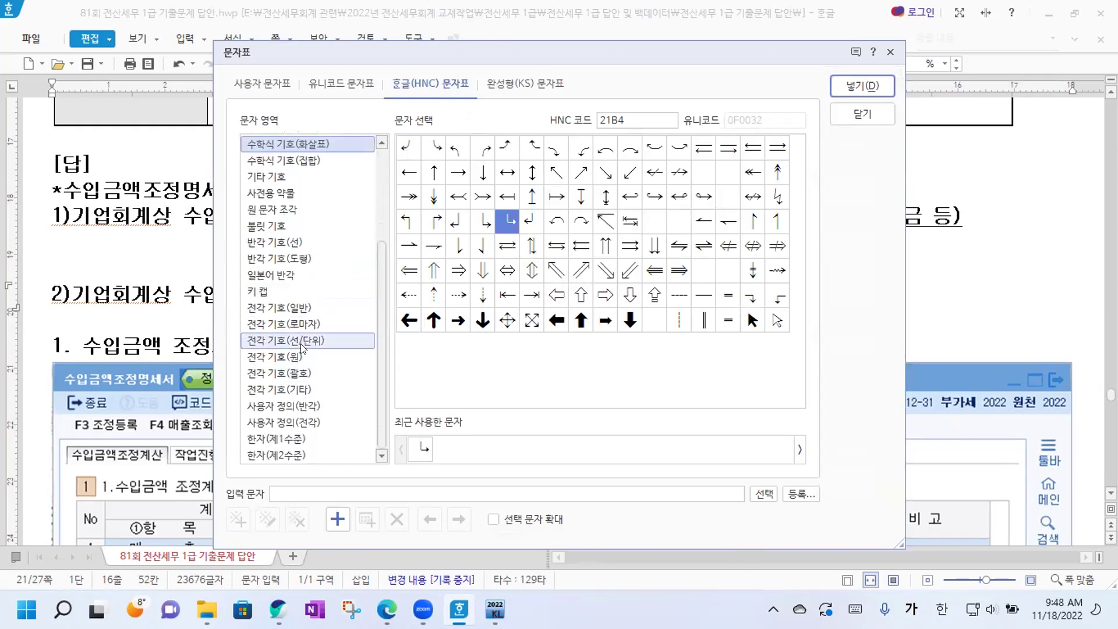
left_click(301, 356)
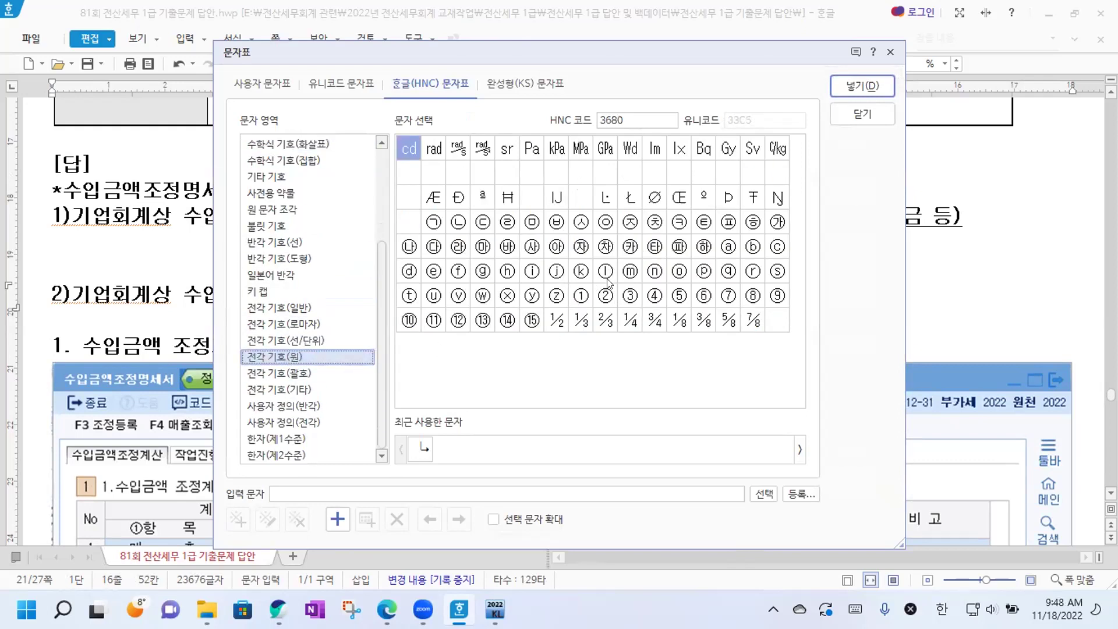
left_click(581, 297)
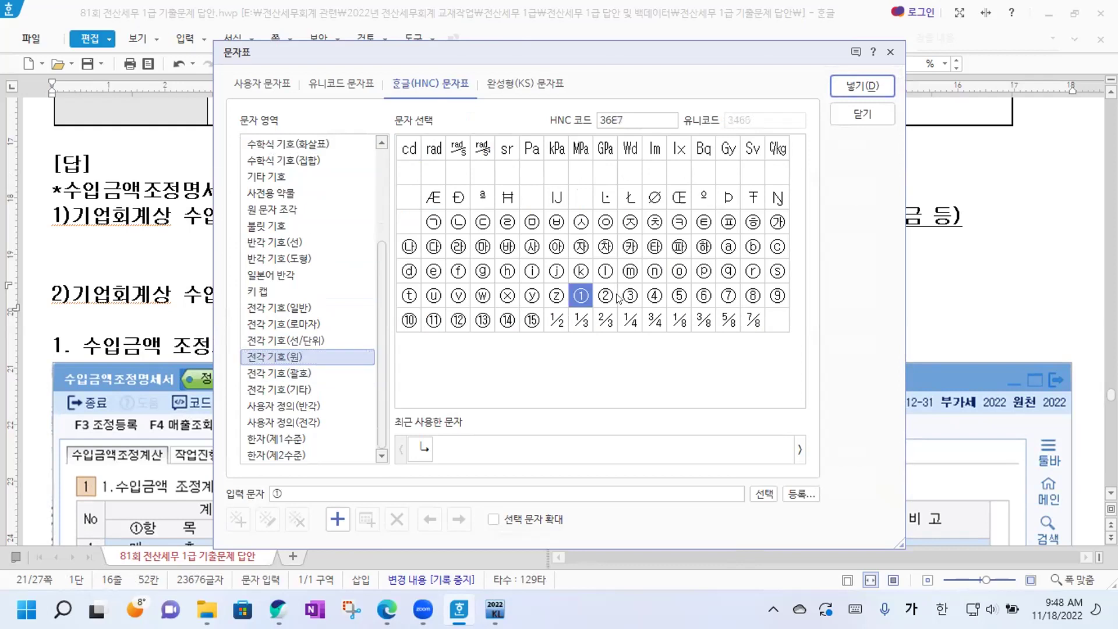
left_click(606, 296)
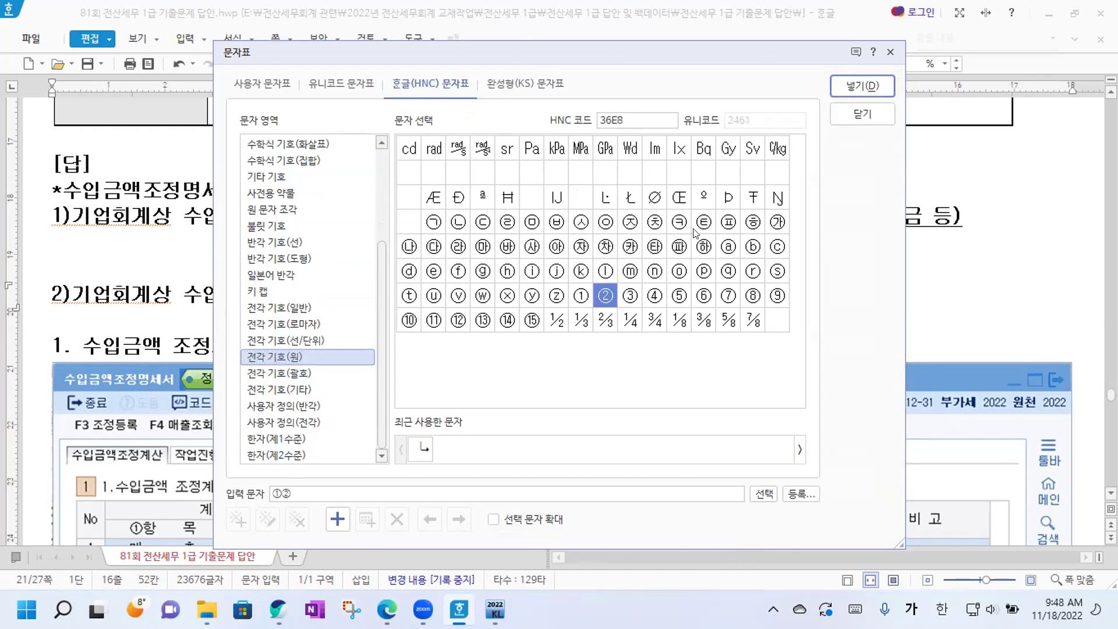
left_click(855, 86)
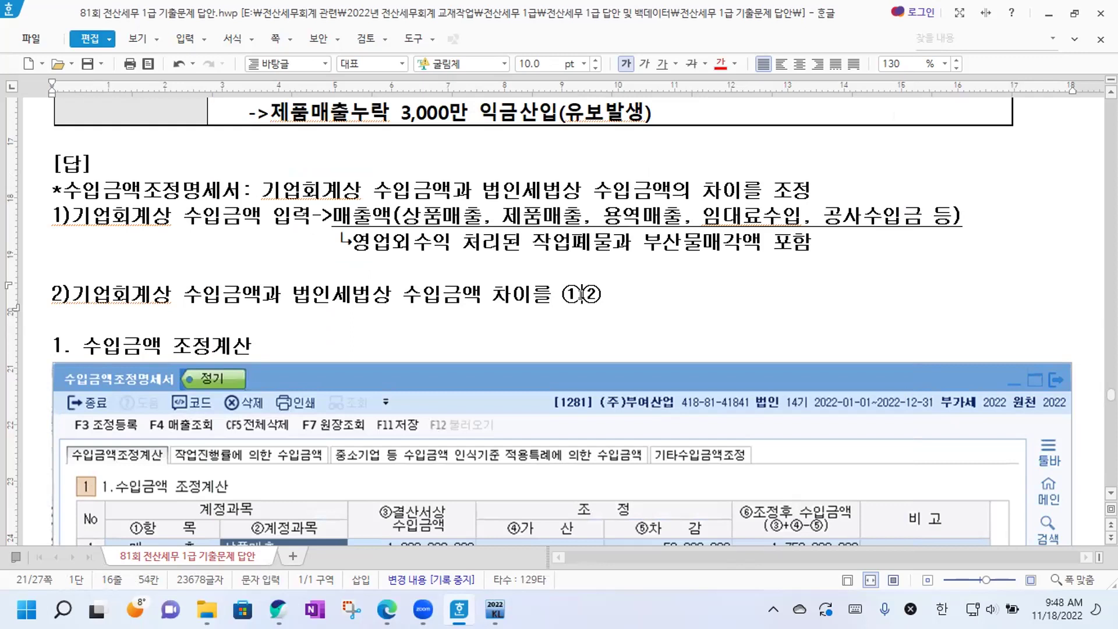
key("Return")
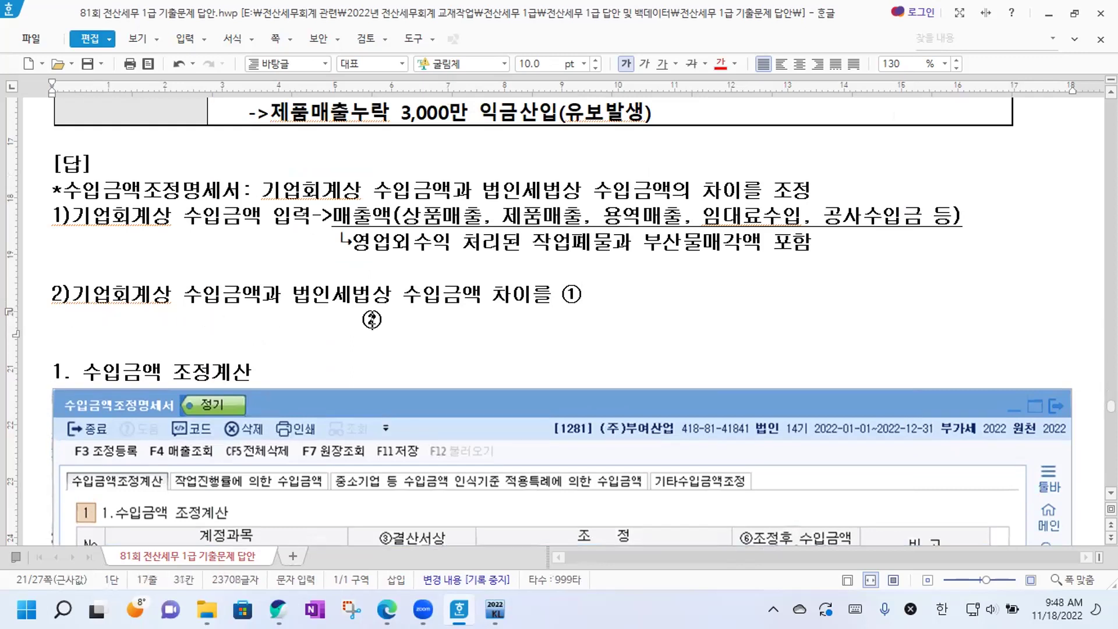
Label ① in item 2) as "조정가산" and ② as "조정차감".
scroll(604, 300, "down", 2)
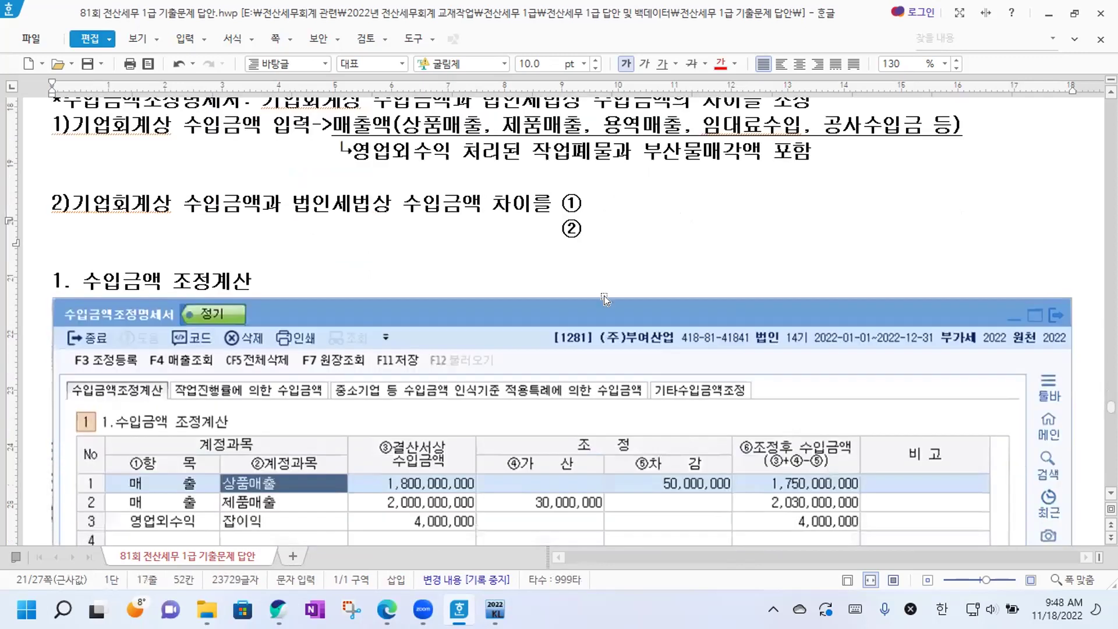
left_click(597, 206)
type("ㅓ조")
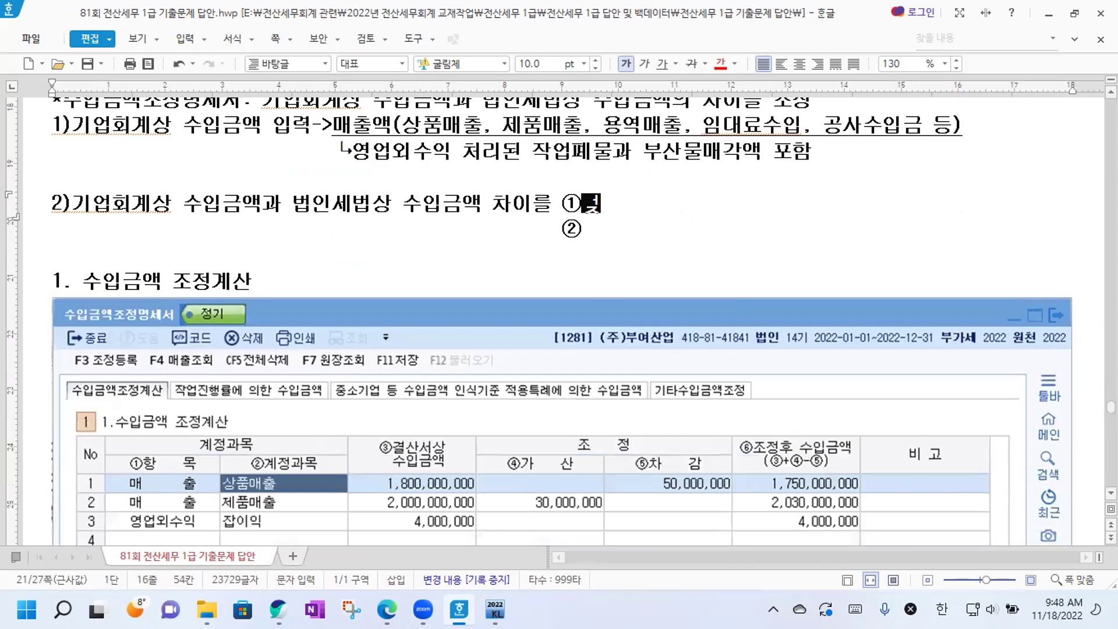
key("BackSpace")
key("BackSpace")
key("BackSpace")
type("ㅓㅈ")
key("BackSpace")
key("BackSpace")
type("조정가신")
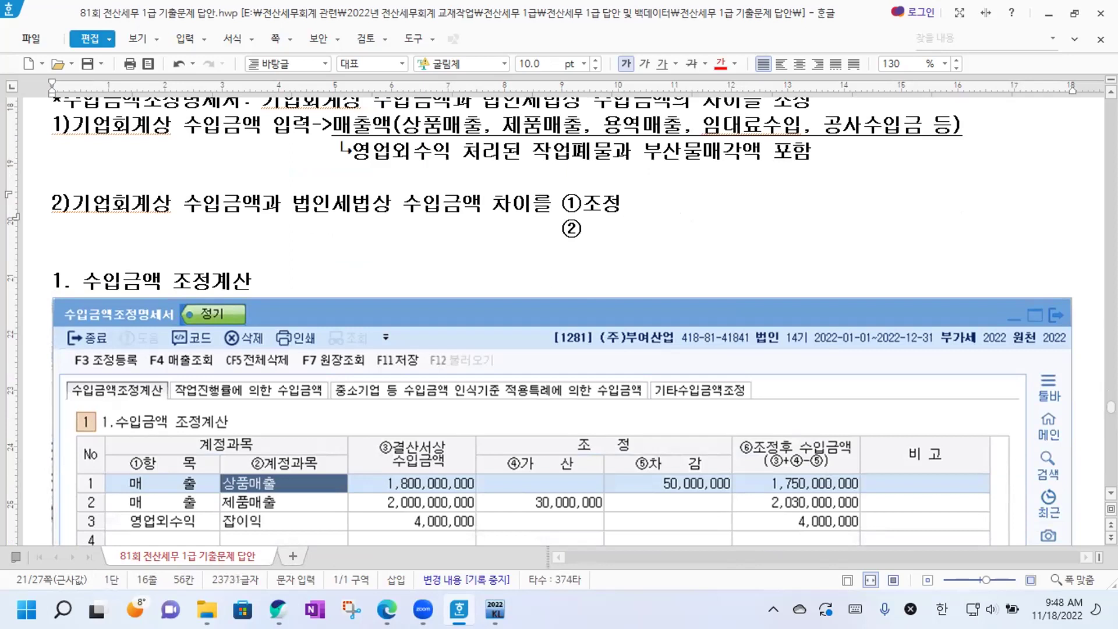
key("Down")
type("조정착")
type("감")
key("Up")
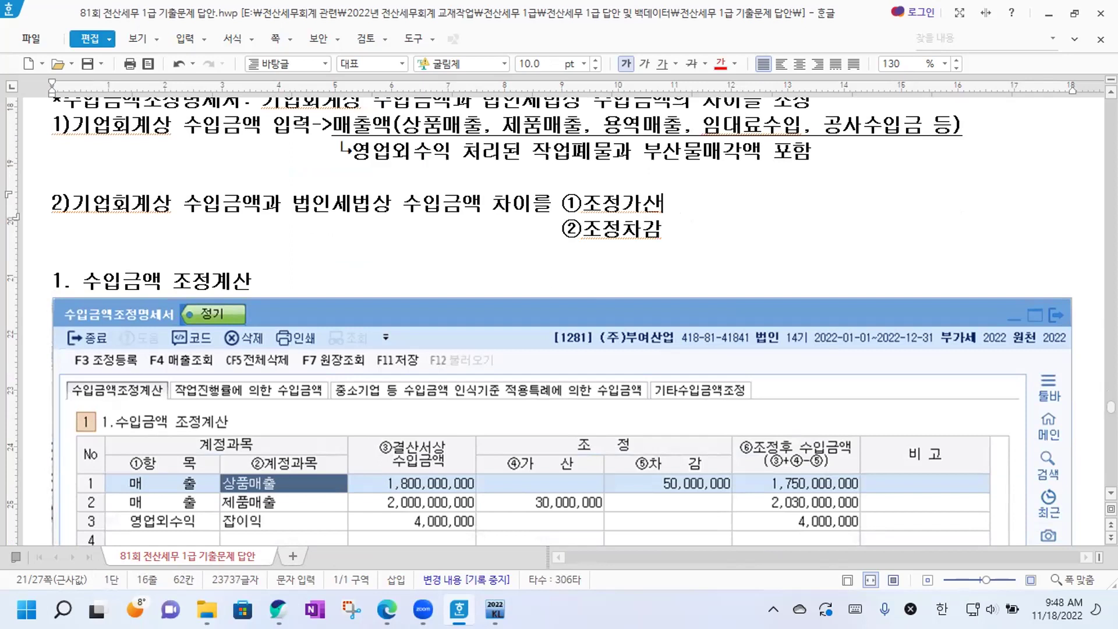
Add item "3)기업회계상 수입금액과 법인세법상 수입금액 차이" one blank line below ②조정차감 and start a new line under it.
key("Down")
key("Return")
key("Return")
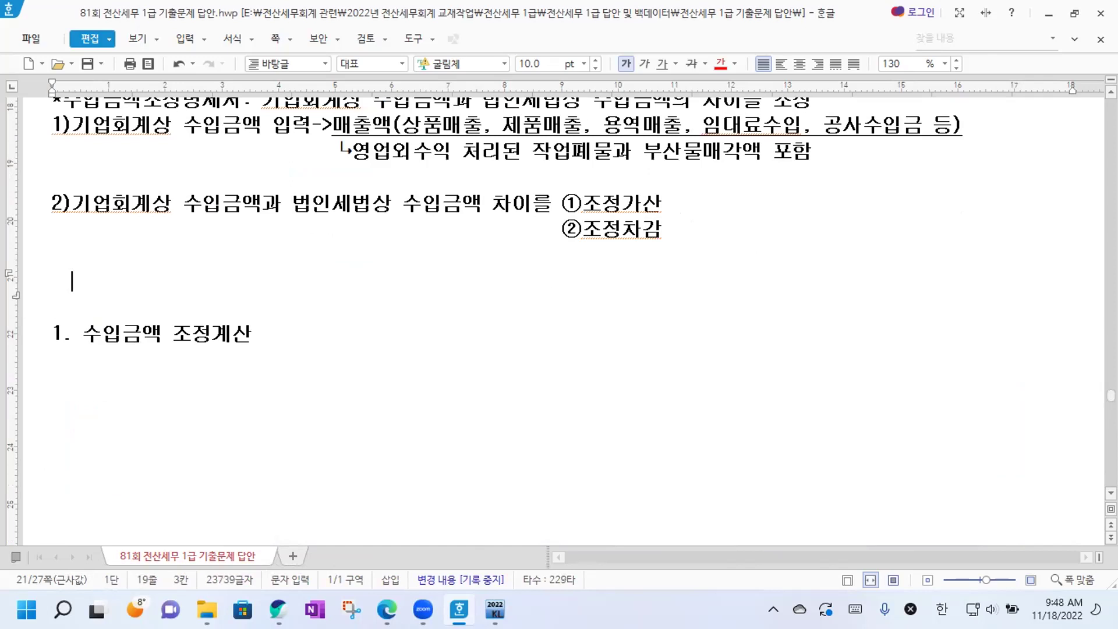
type("ㅓ")
key("BackSpace")
key("BackSpace")
key("BackSpace")
key("Return")
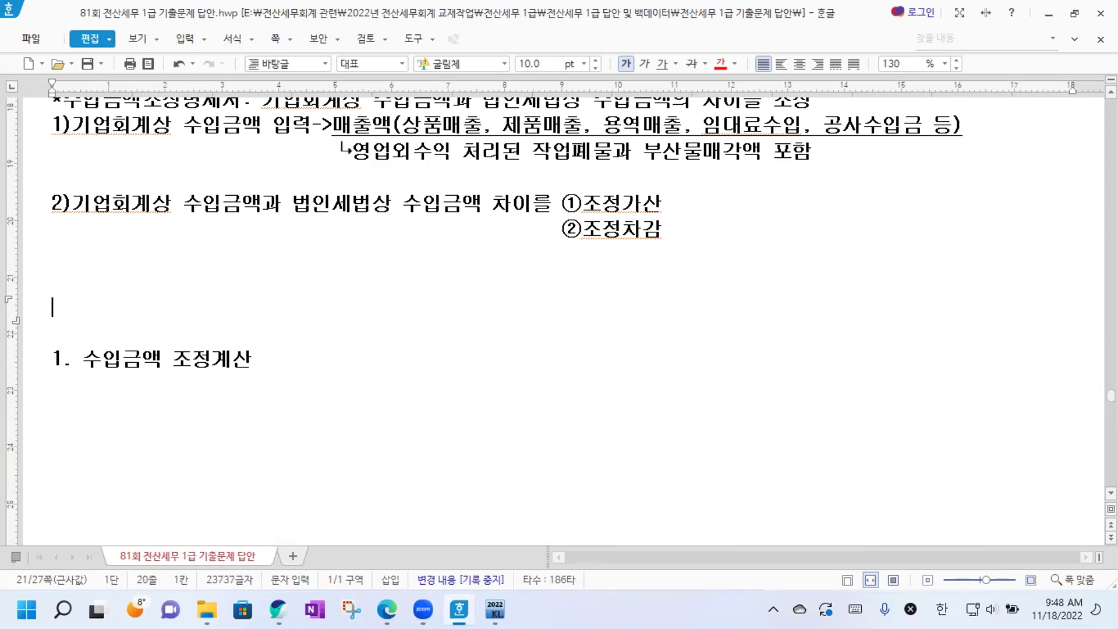
key("Up")
type("3)기업")
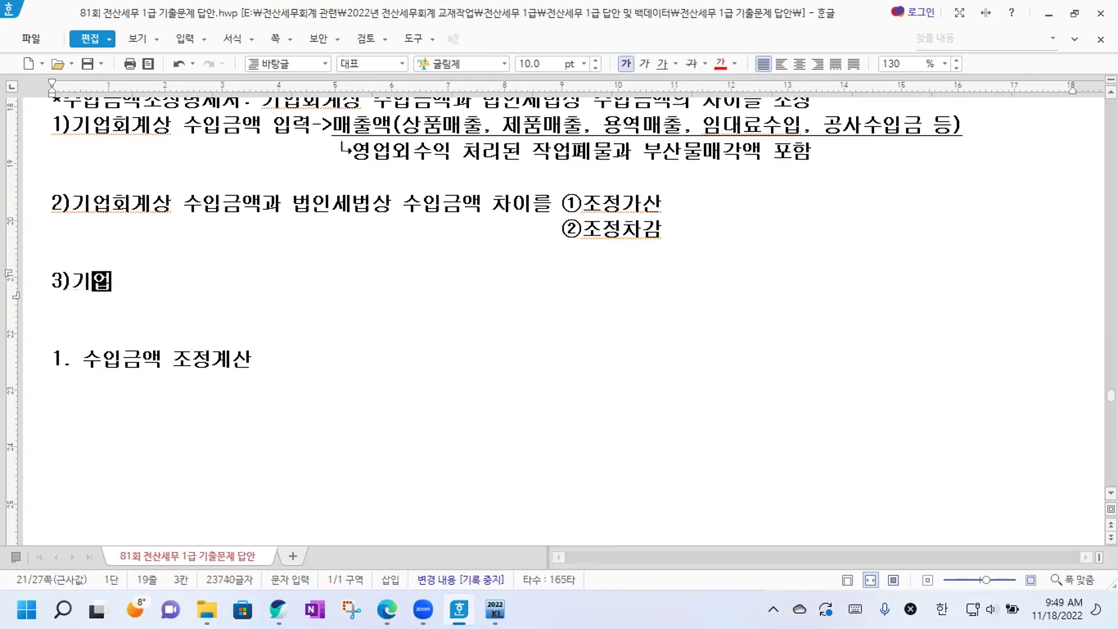
type("회계상 수입금액과 법ㅇ")
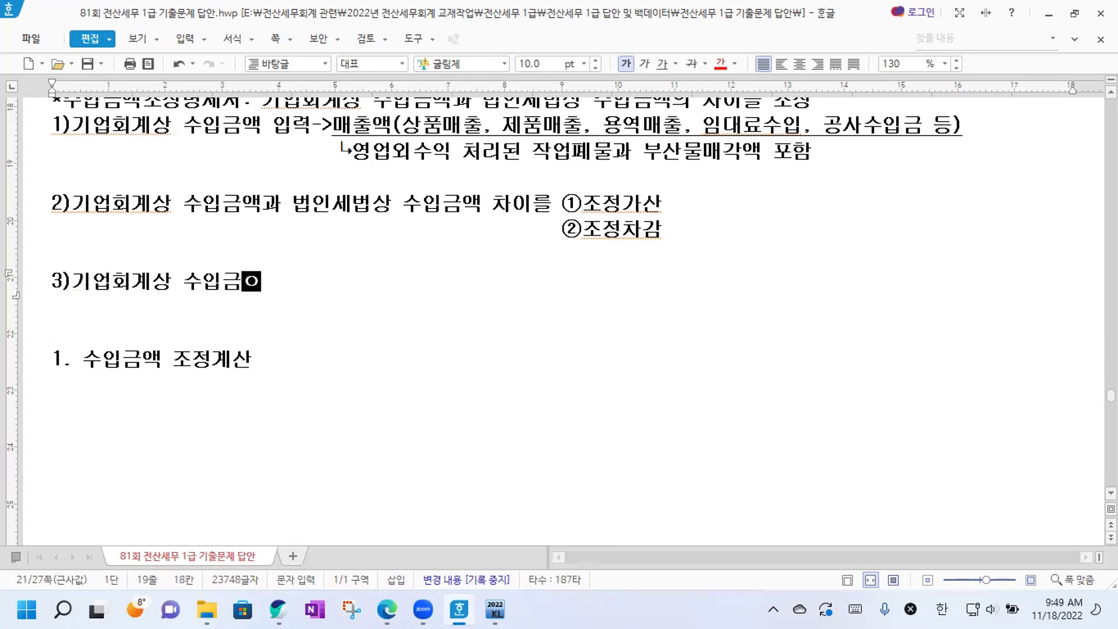
type("인세")
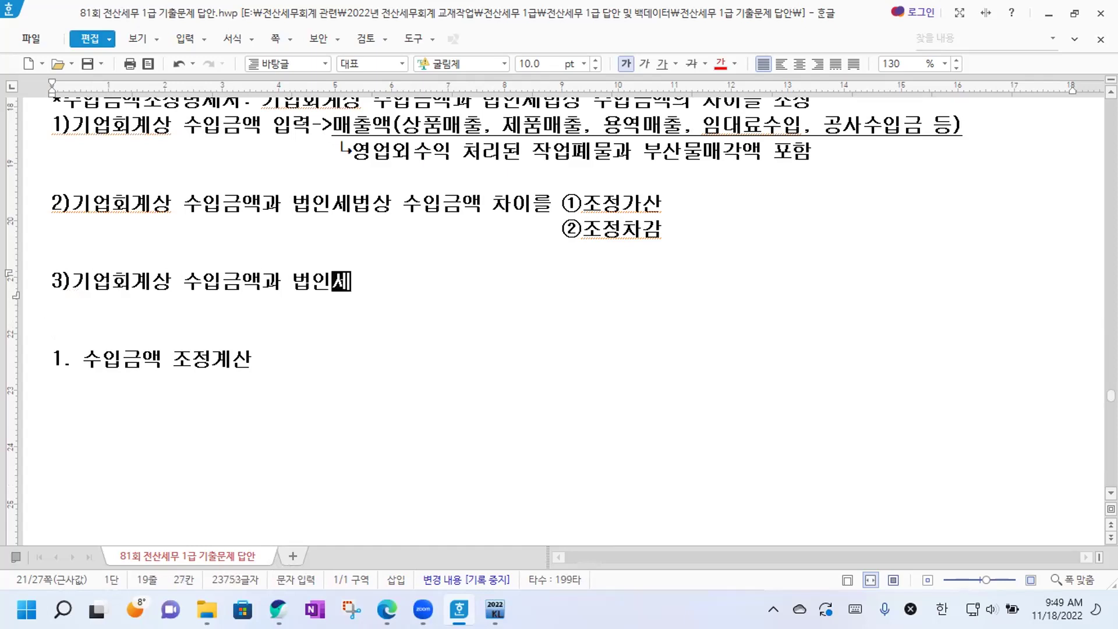
type("법상 수입금액 차이")
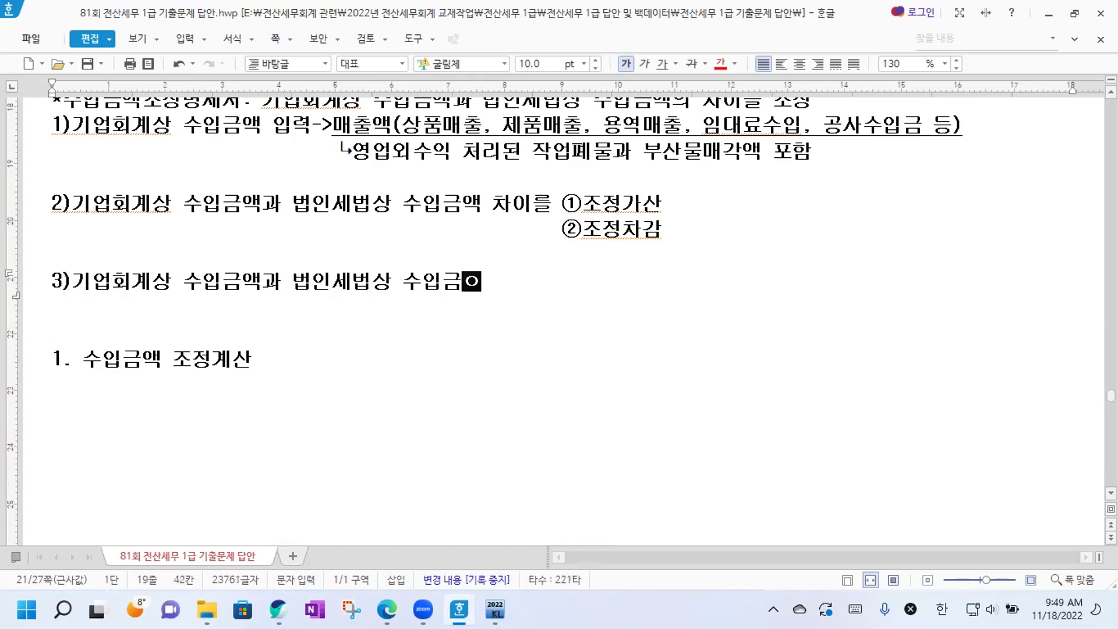
key("Return")
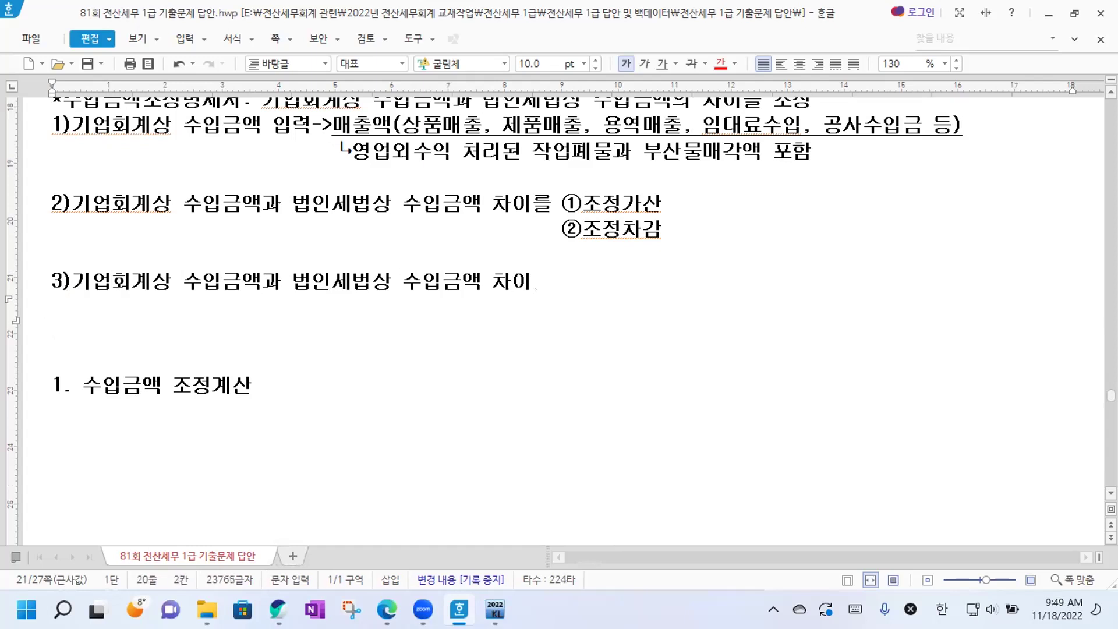
Insert the full-width circled symbols ①, ② and ③ on the line under item 3).
key("ctrl+F10")
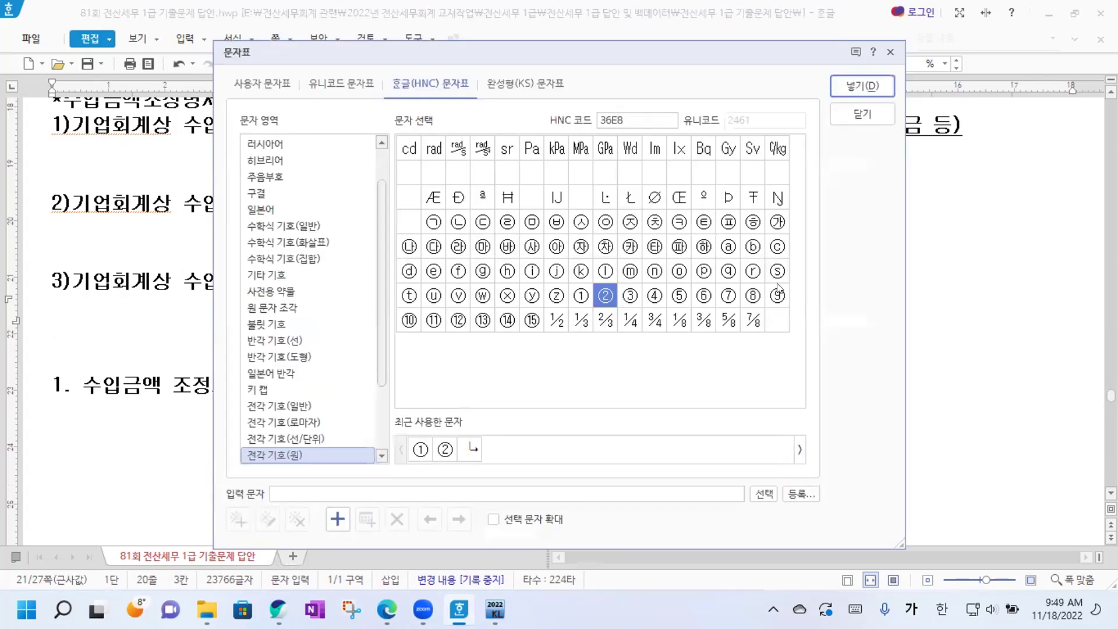
double_click(580, 296)
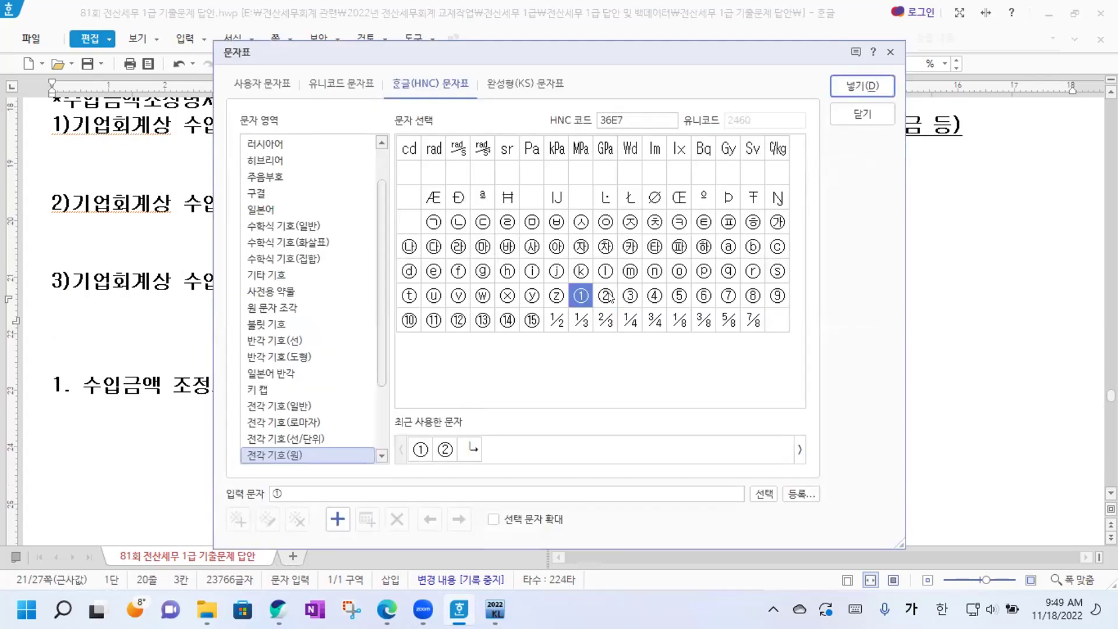
double_click(606, 296)
double_click(631, 296)
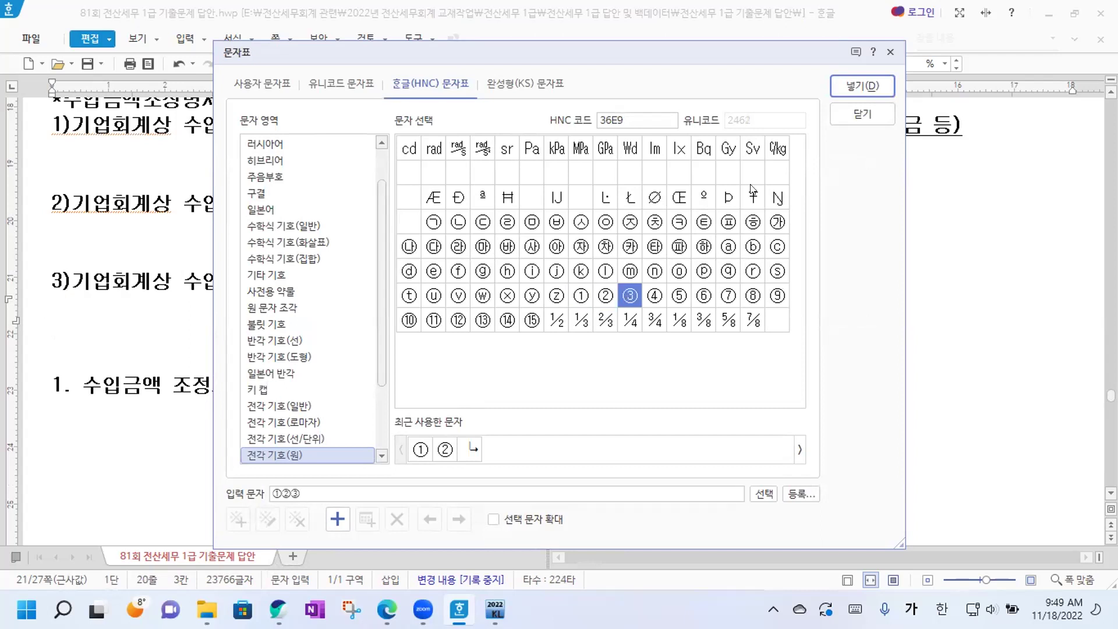
left_click(862, 86)
Split the symbols ①②③ under item 3) onto three separate lines, aligned beneath one another.
key("Left")
key("Left")
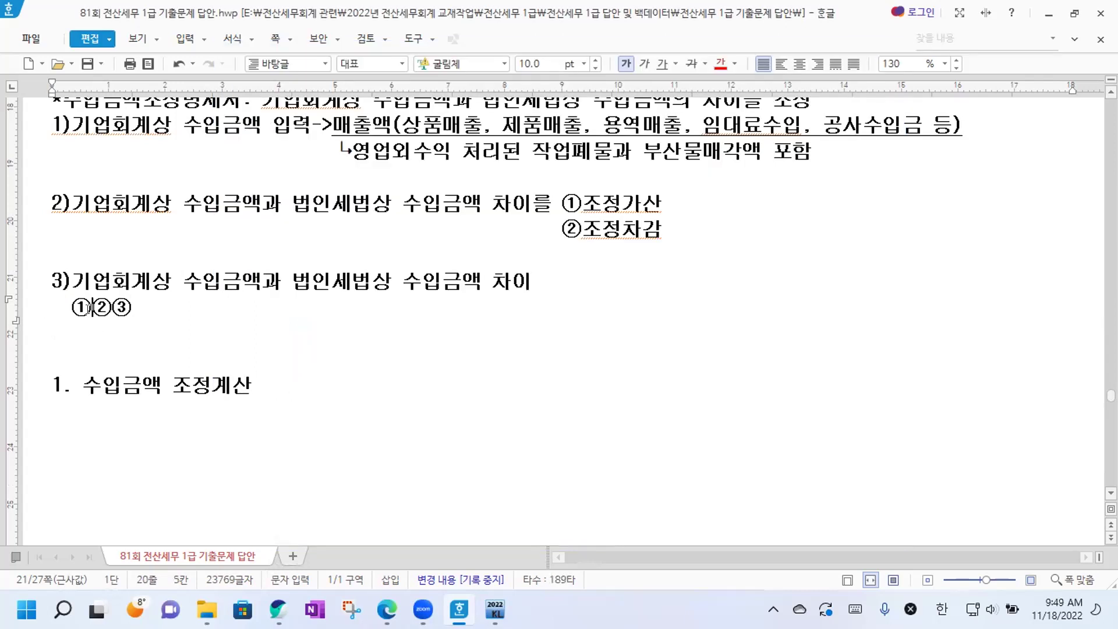
key("Return")
key("Right")
key("Return")
Label ① under item 3) as "작업진행률에 의한 수입금액".
key("Up")
key("Up")
key("End")
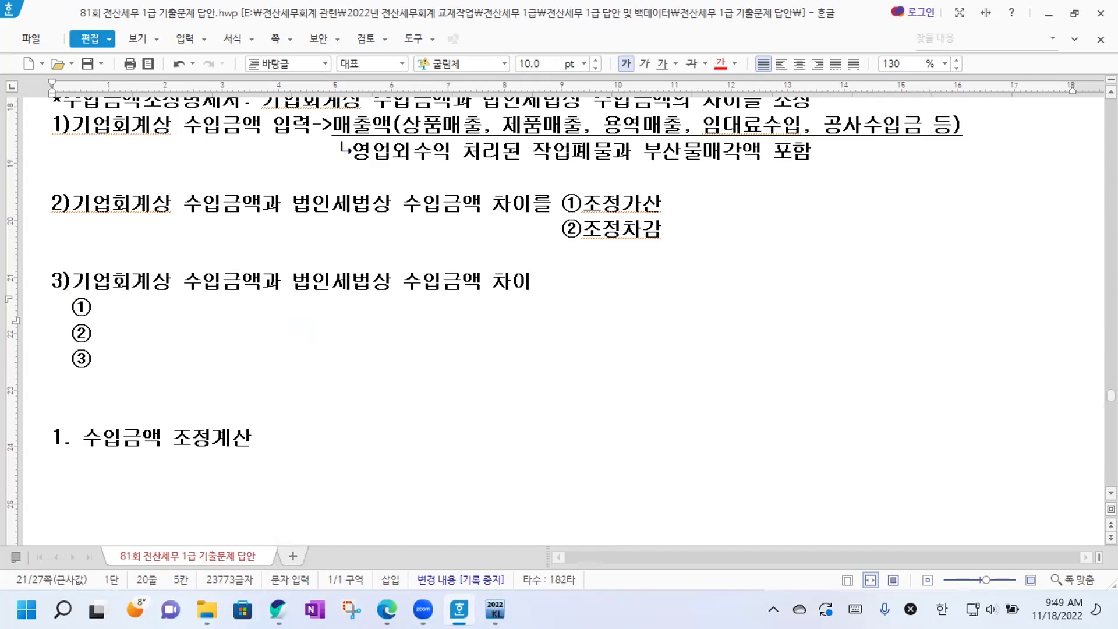
type("작업진행ㄹ률")
scroll(321, 341, "down", 3)
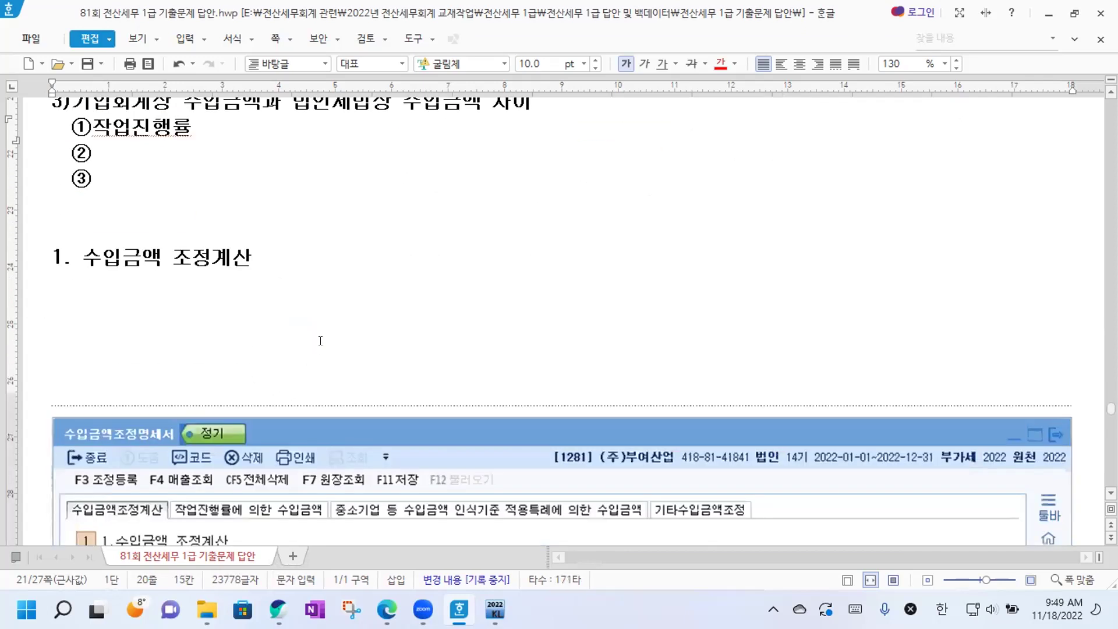
scroll(268, 288, "up", 2)
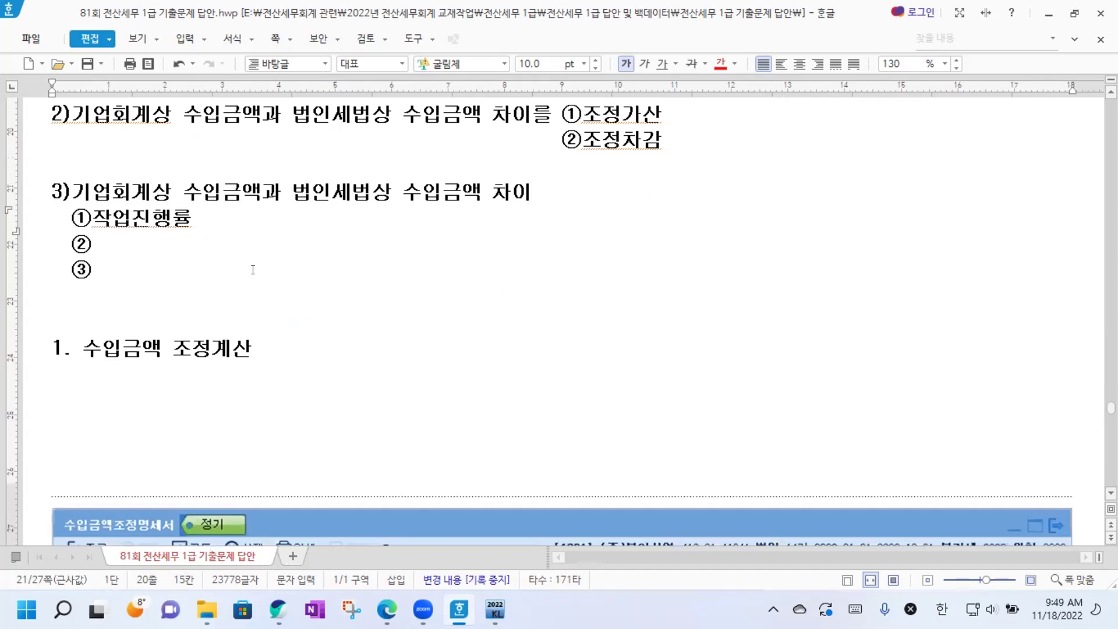
type("에 의한 수입ㄱ")
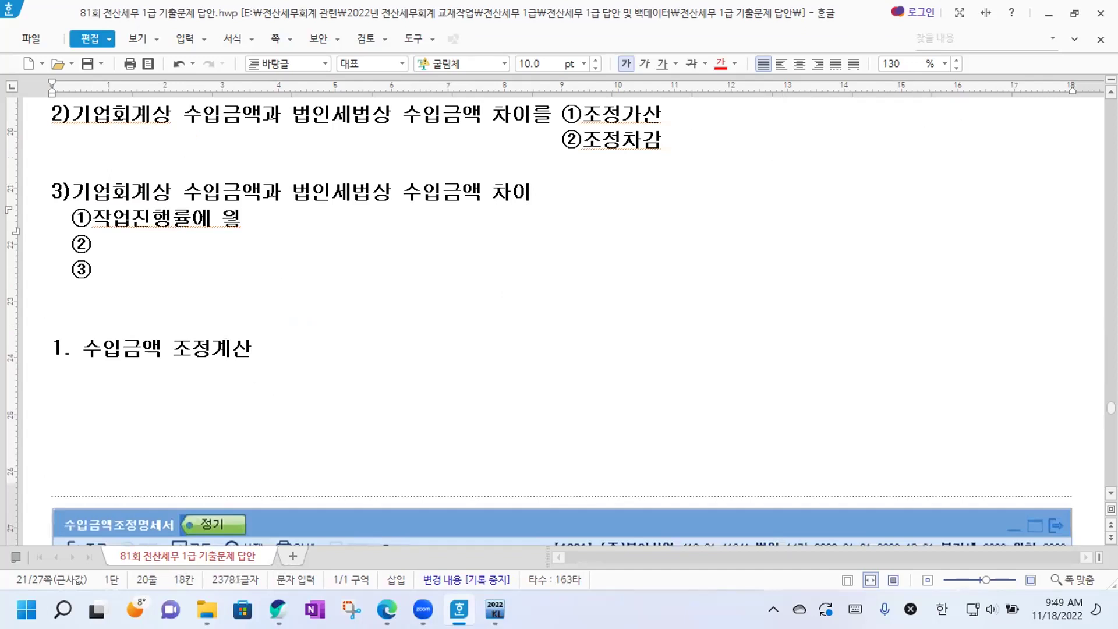
type("금액")
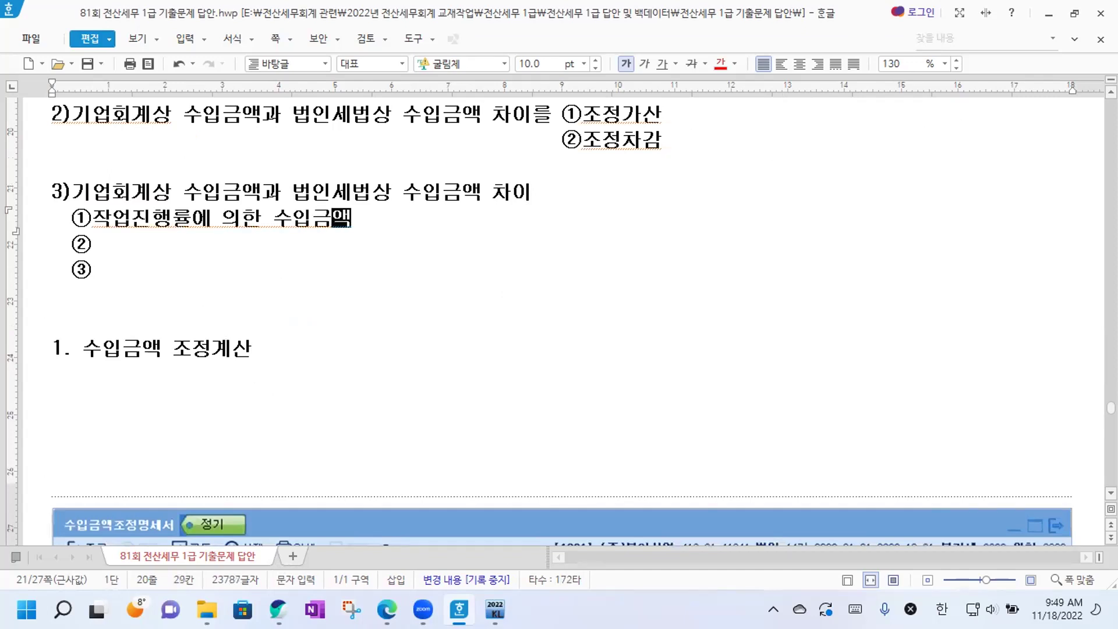
Label ② under item 3) as "중소기업등 적용특례에 의한 수입금액".
key("Down")
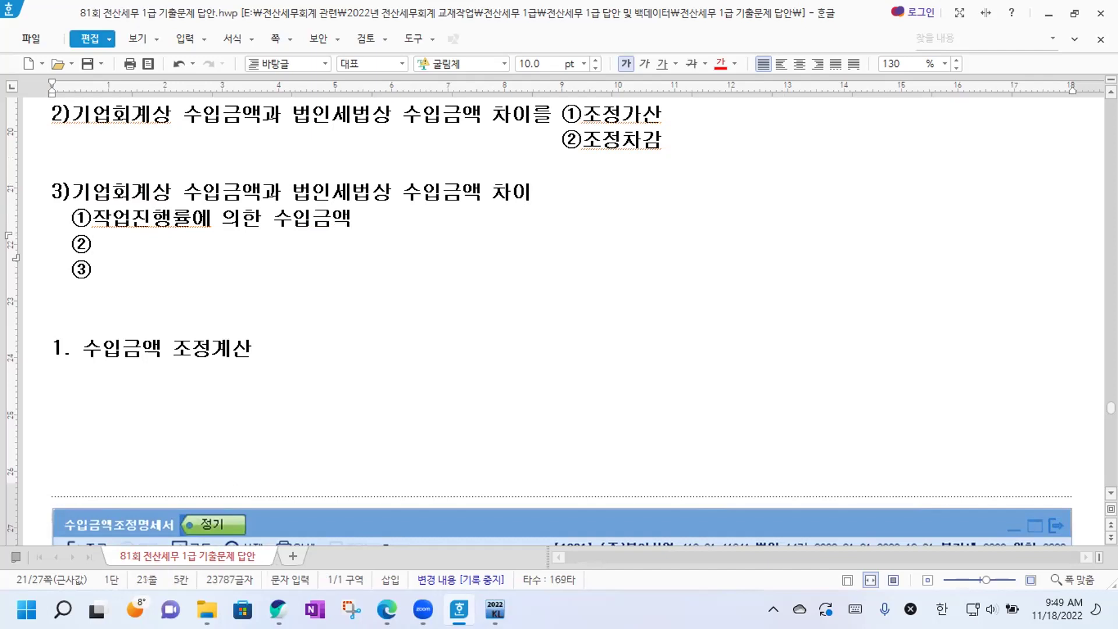
scroll(219, 209, "down", 3)
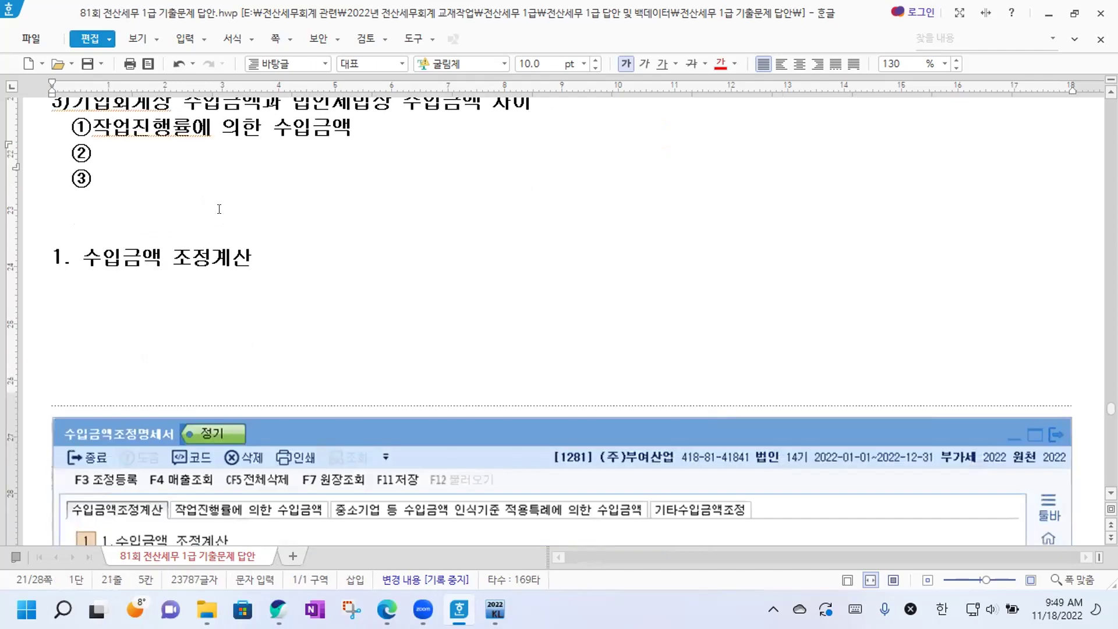
scroll(219, 209, "up", 3)
type("중소기업")
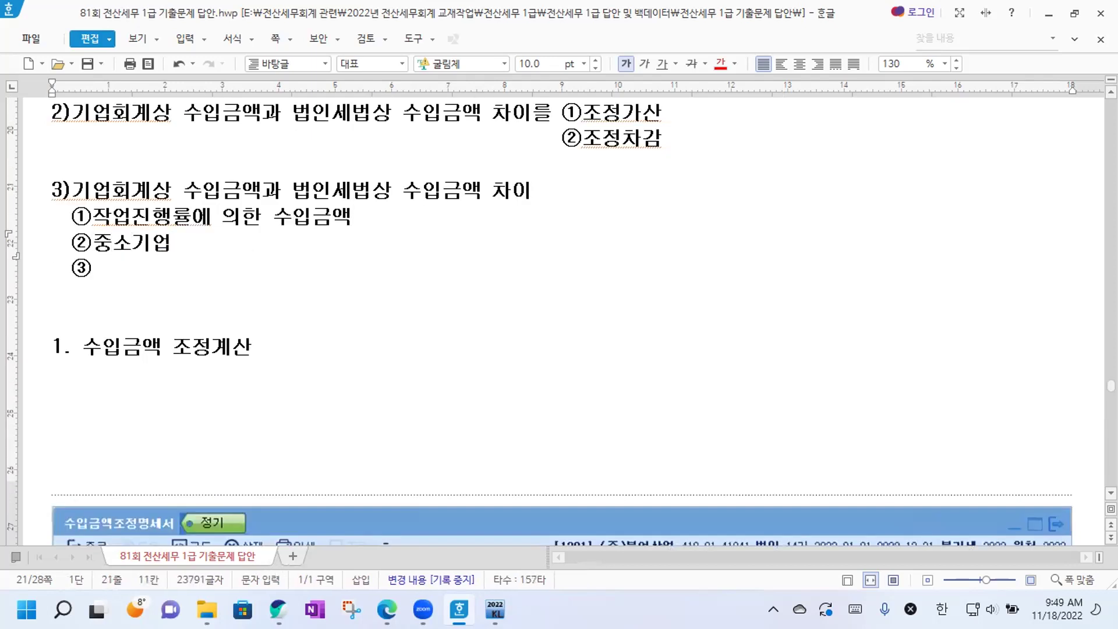
type("등 ㅈ적용를")
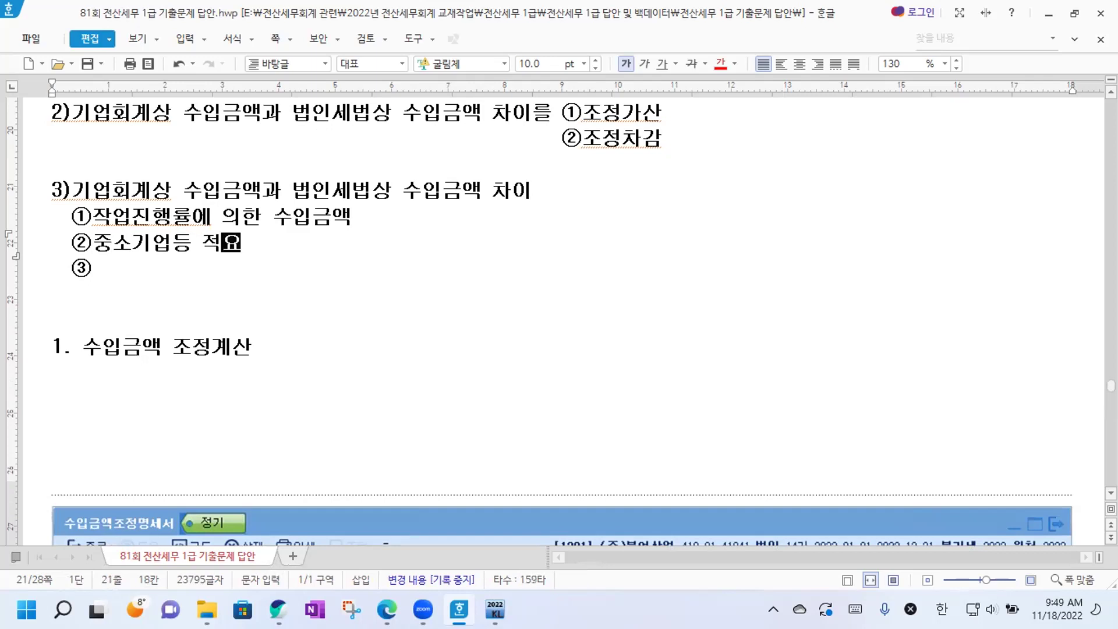
type("례")
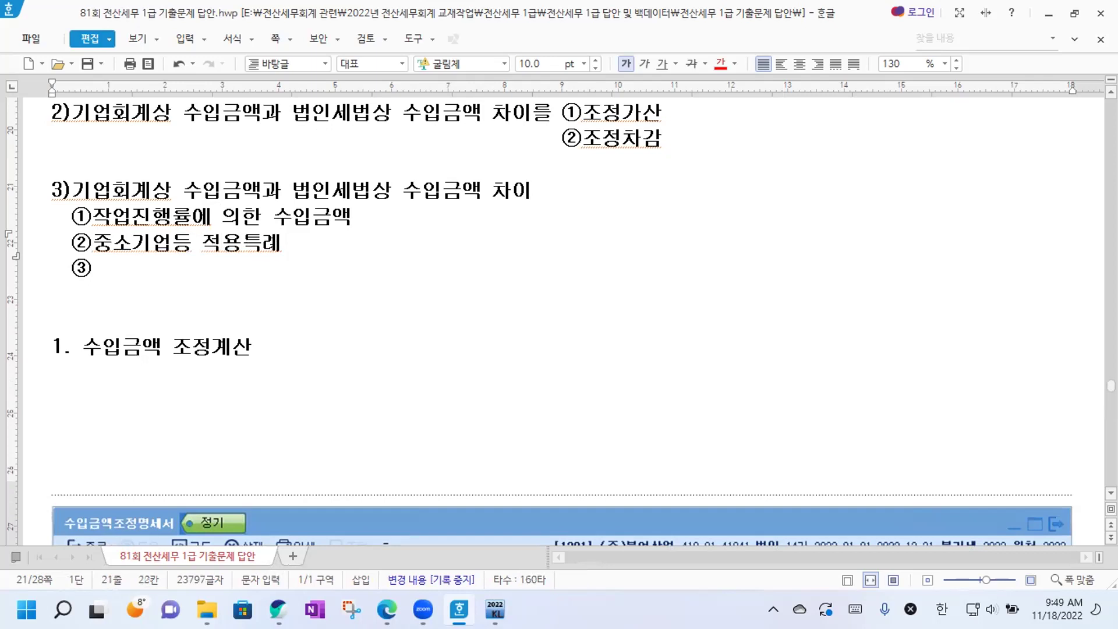
type("에 ㅇ의한 수입금ㅇ")
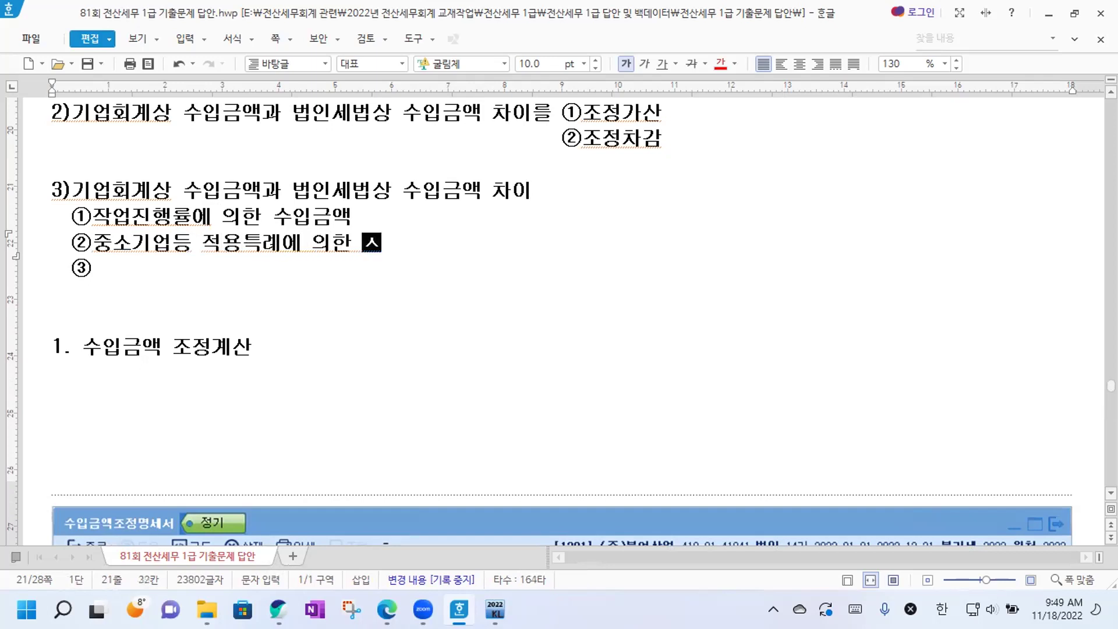
type("액")
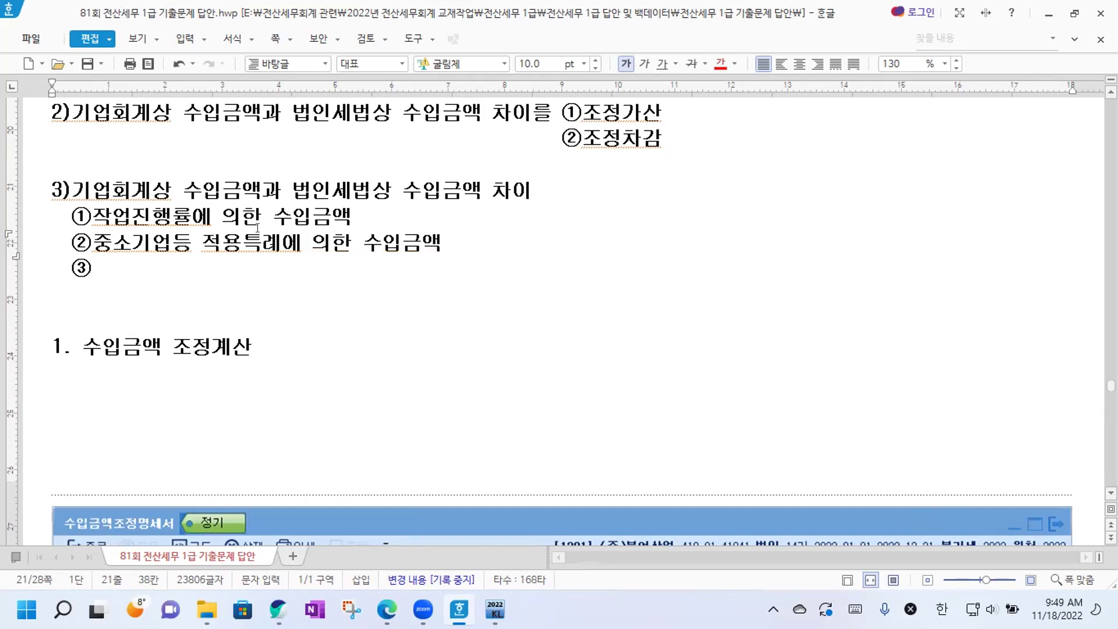
Insert "수입금액 인식기준" before "적용특례에" in the ② line under item 3).
scroll(267, 242, "down", 1)
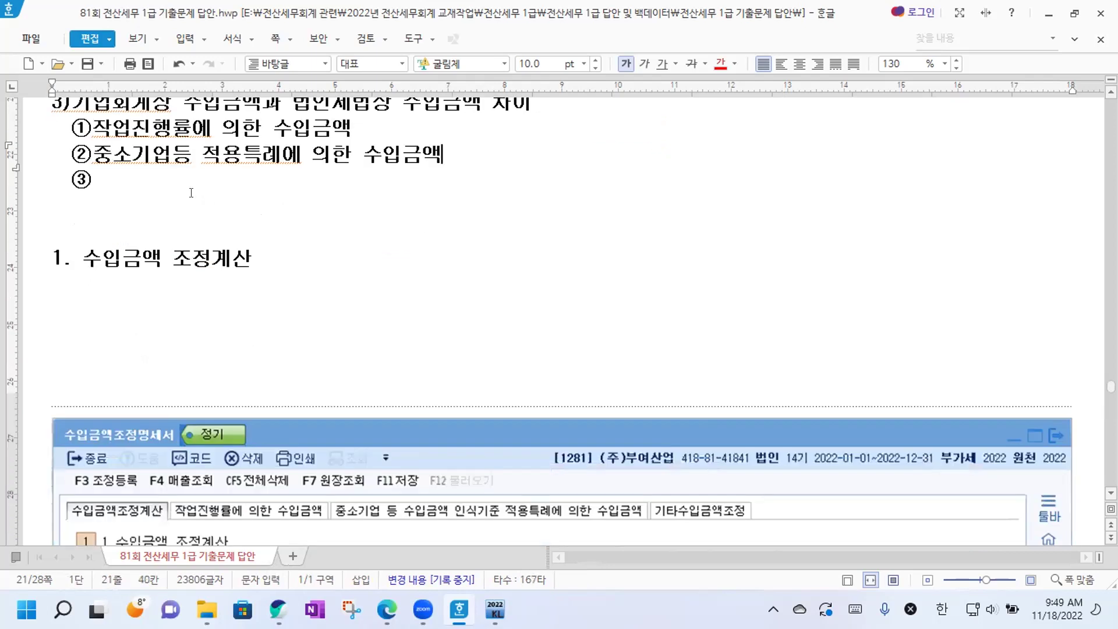
left_click(200, 155)
scroll(200, 155, "up", 1)
type("수입금액 ㅇ")
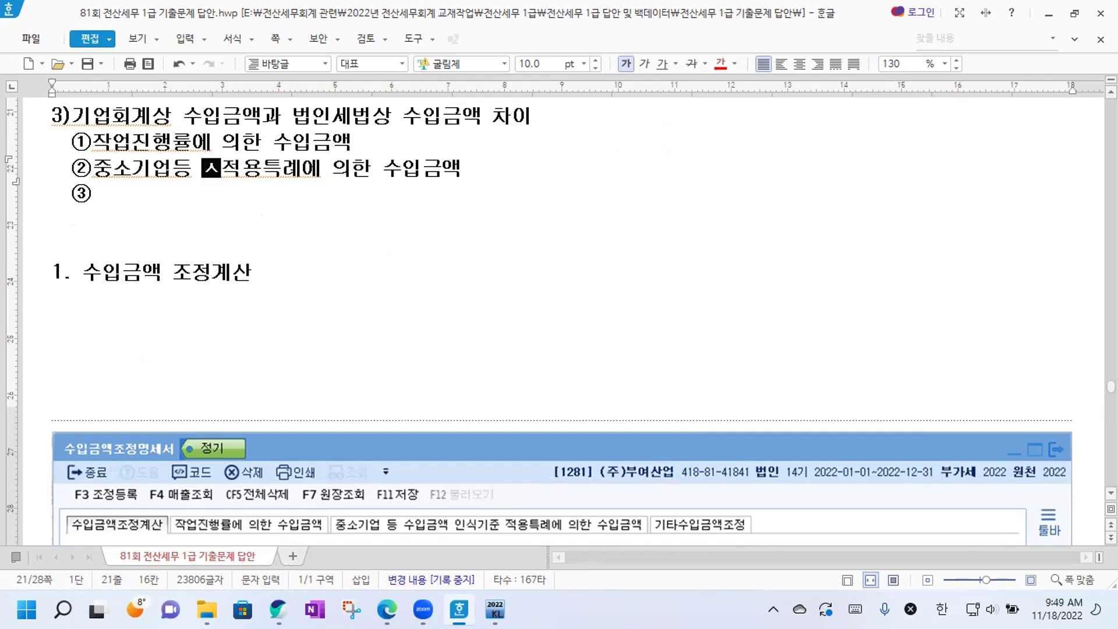
type("인식")
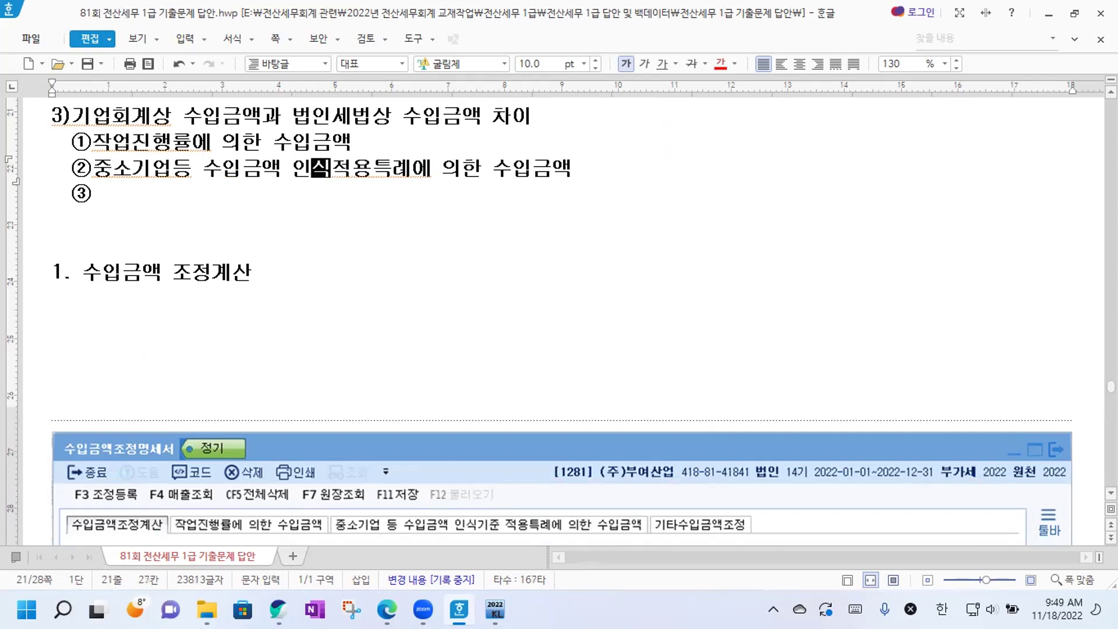
type("기준")
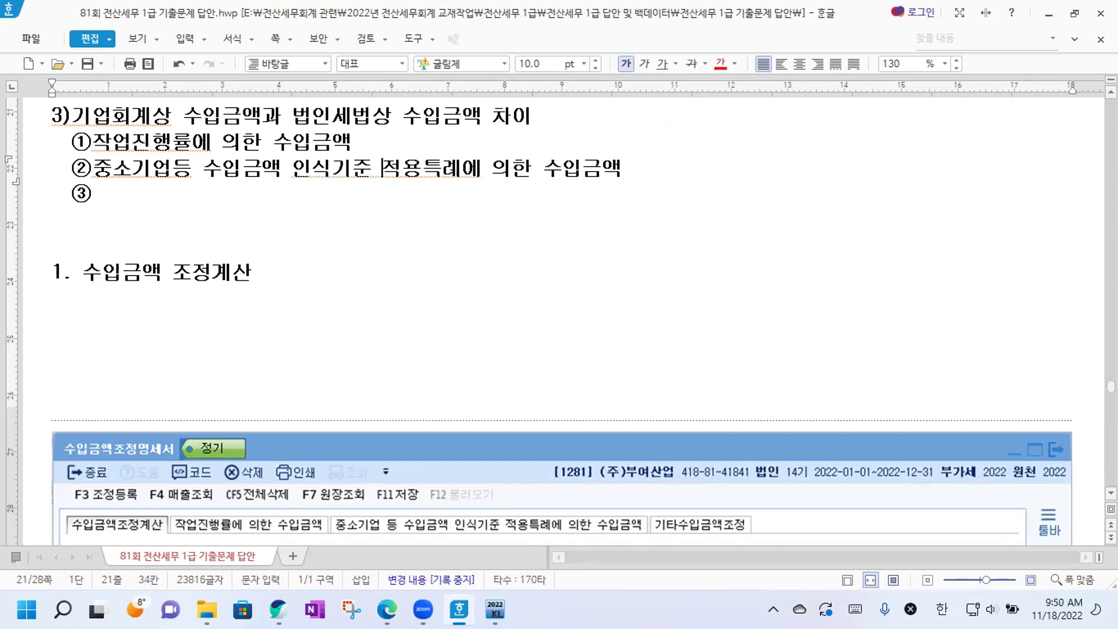
Add two indented lines containing only "->" between the ② line and ③ under item 3).
left_click(646, 168)
key("Return")
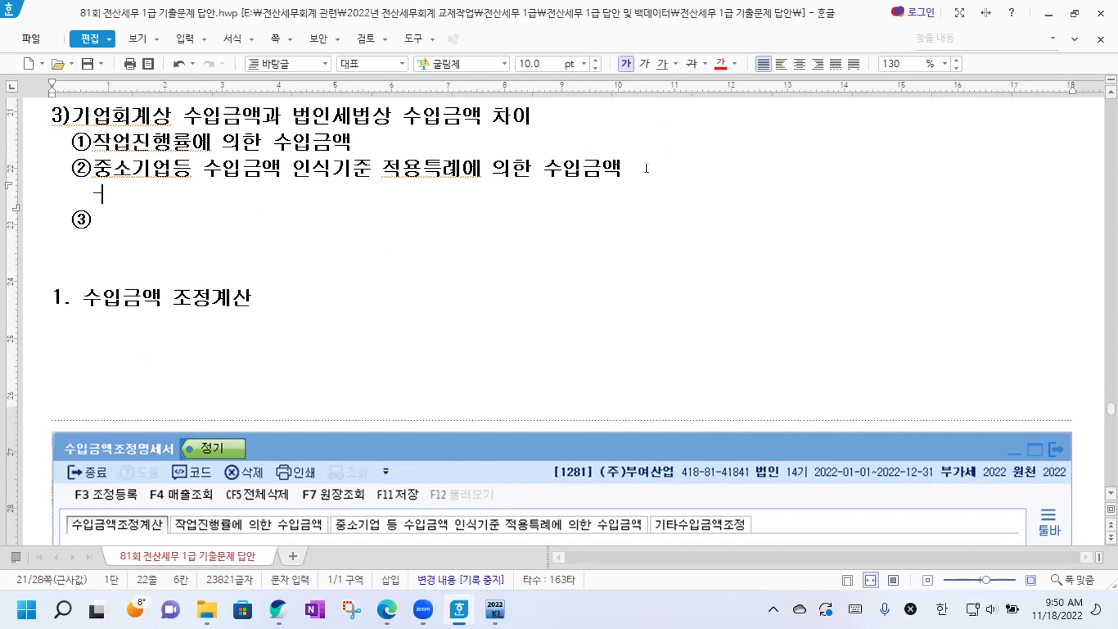
type("->")
key("Return")
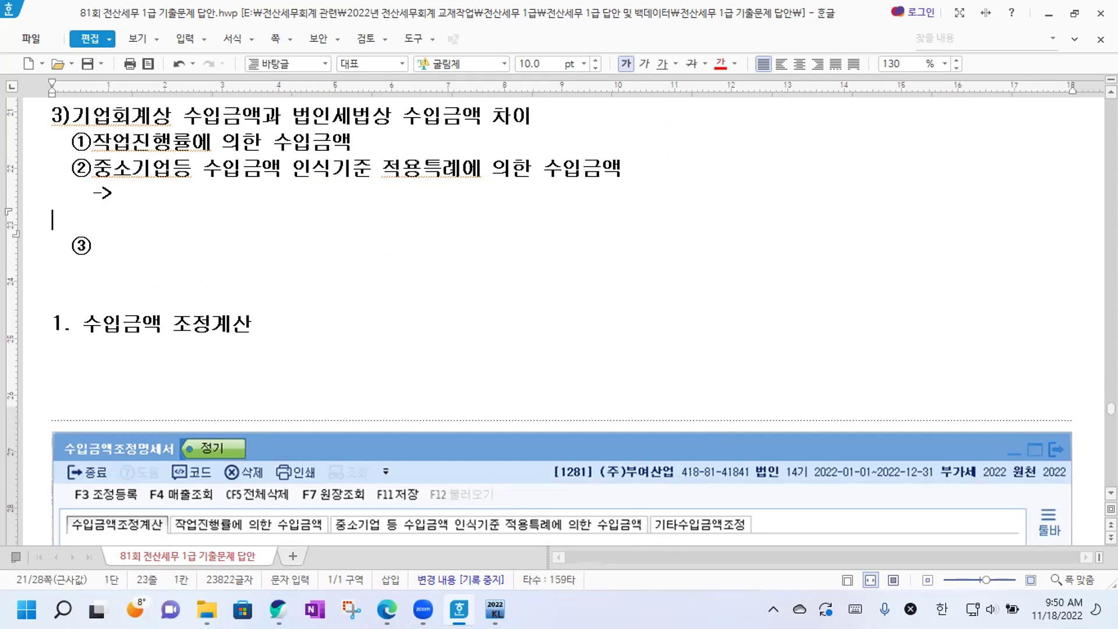
type("->")
left_click_drag(68, 169, 139, 222)
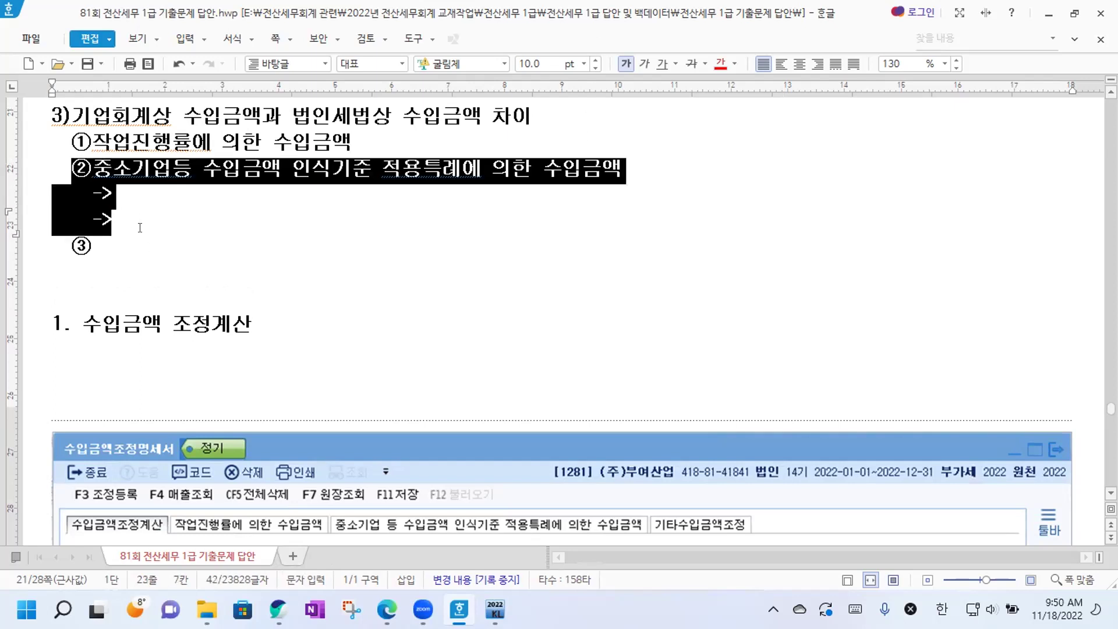
left_click_drag(68, 141, 107, 145)
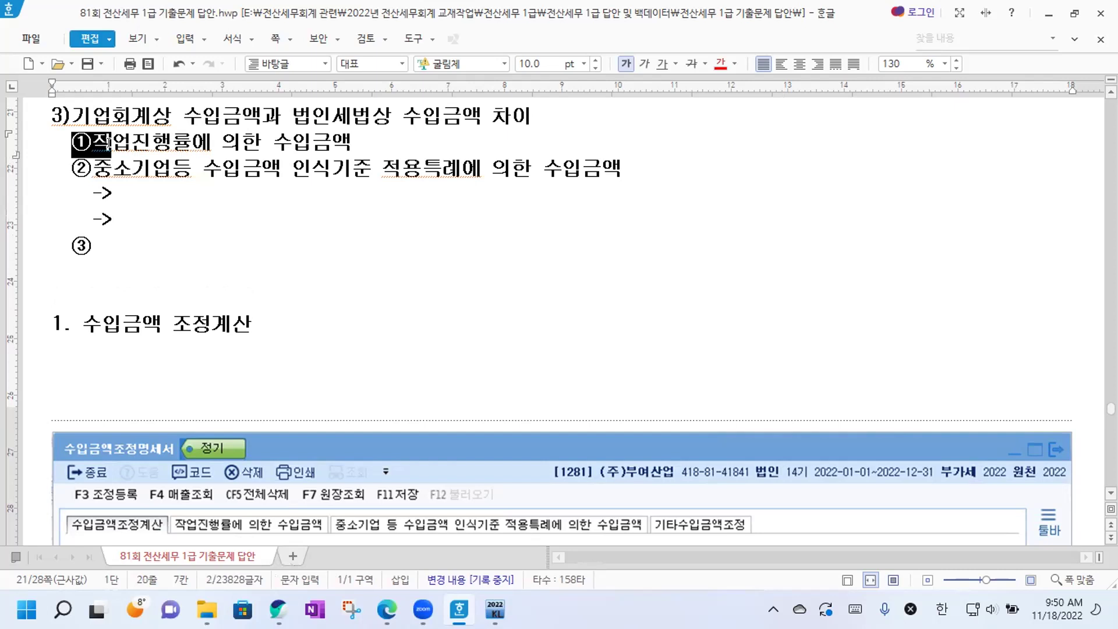
left_click(58, 261)
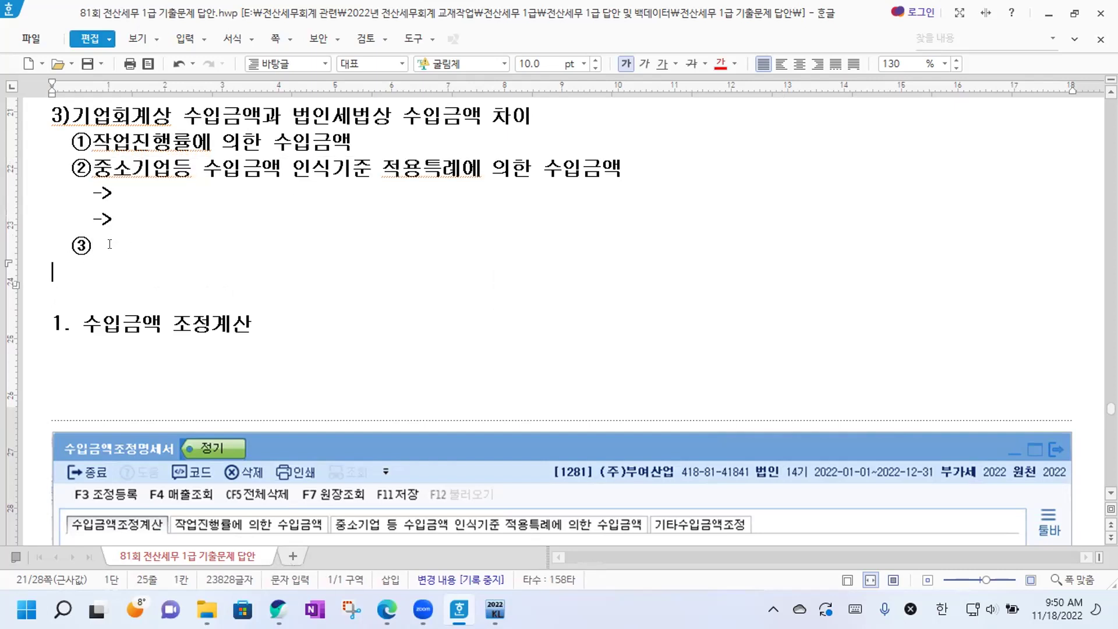
Complete the first arrow line under ② with "장기할부판매를 인도기준으로 계상경우에도 회수기일 도래기준으로 세무조정 허용".
left_click(114, 189)
type("장기할")
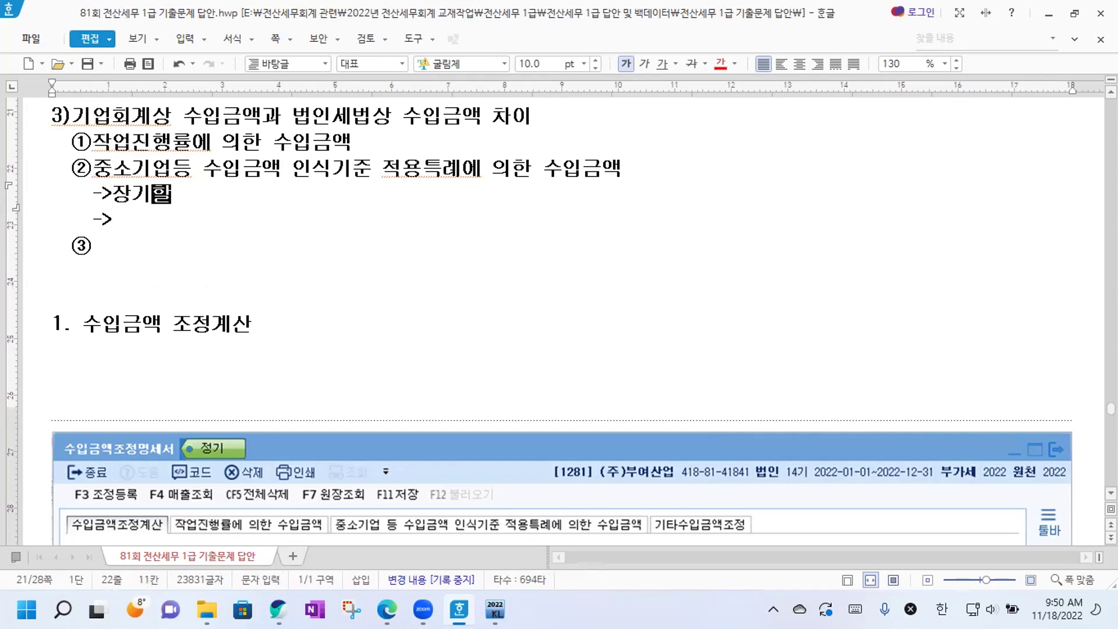
type("부판매를")
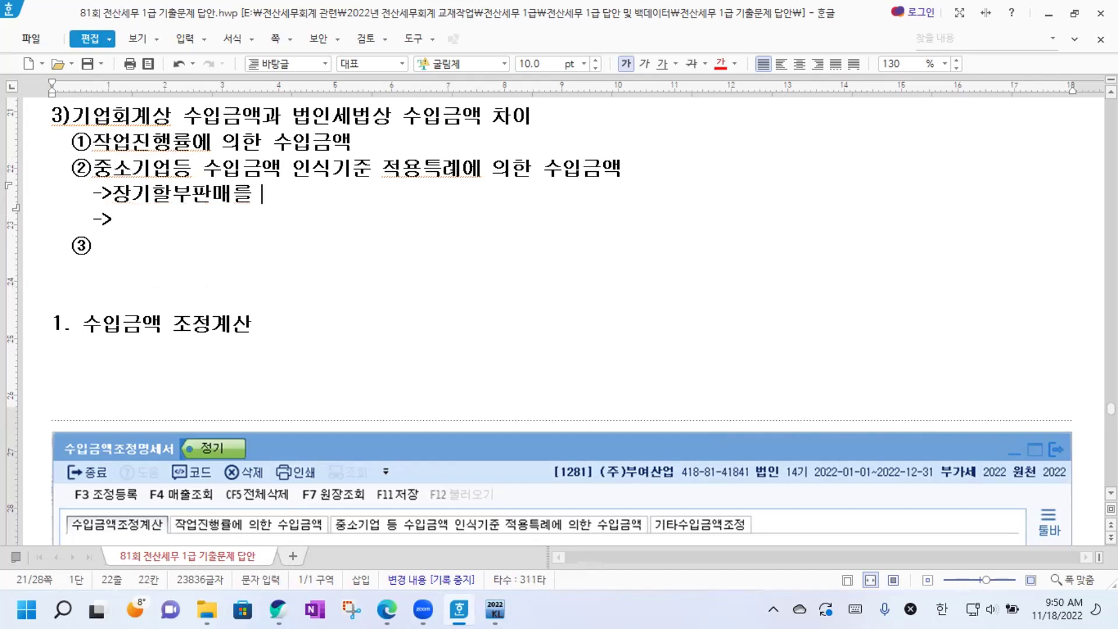
type(" 인도기준으로")
type(" ㄱ")
type("계상경우에")
type("도 ")
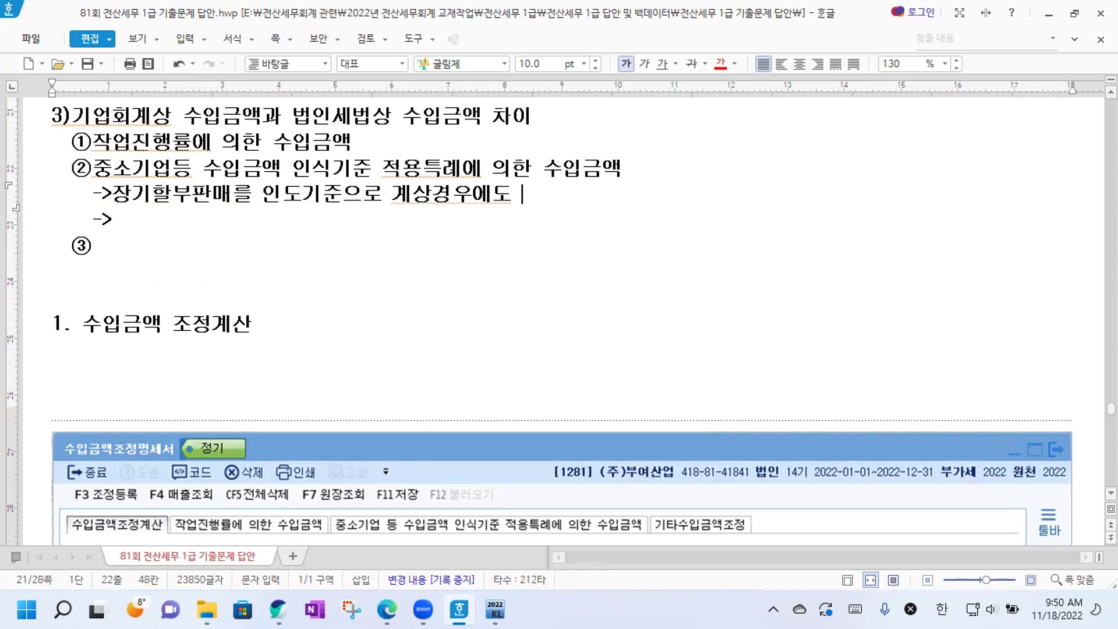
type("회수기일")
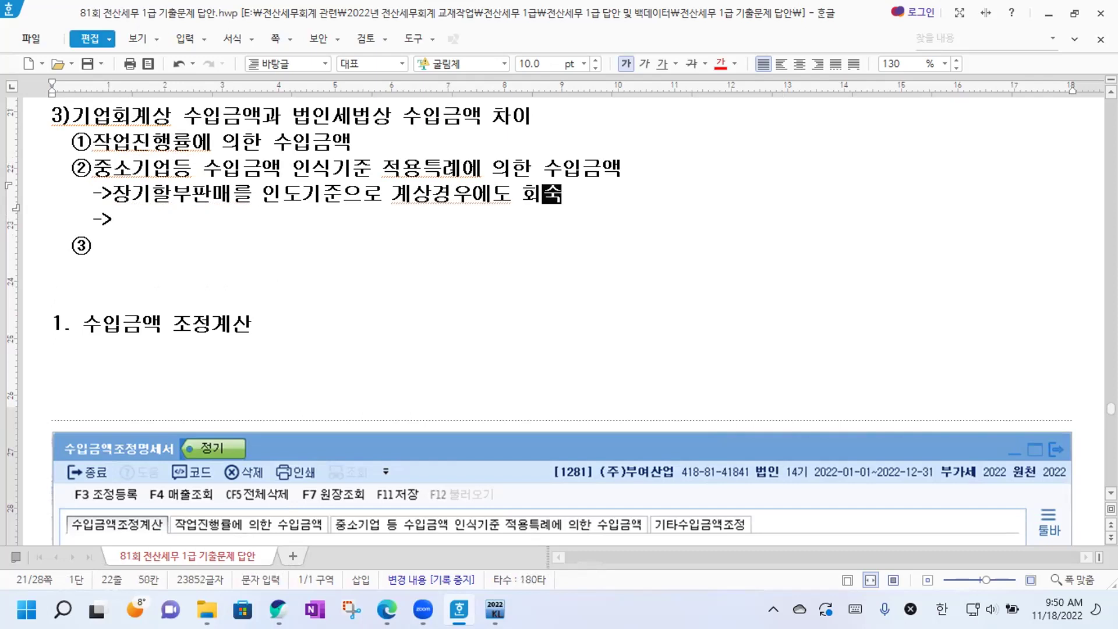
type(" 도")
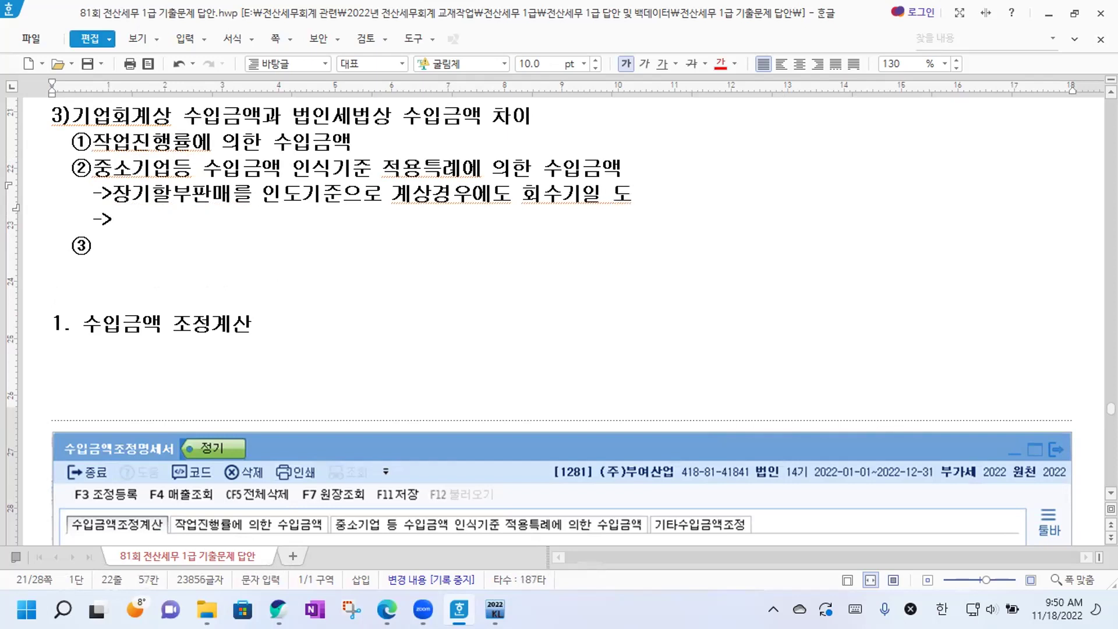
type("래기준으로 ㅅ세무조정 허용")
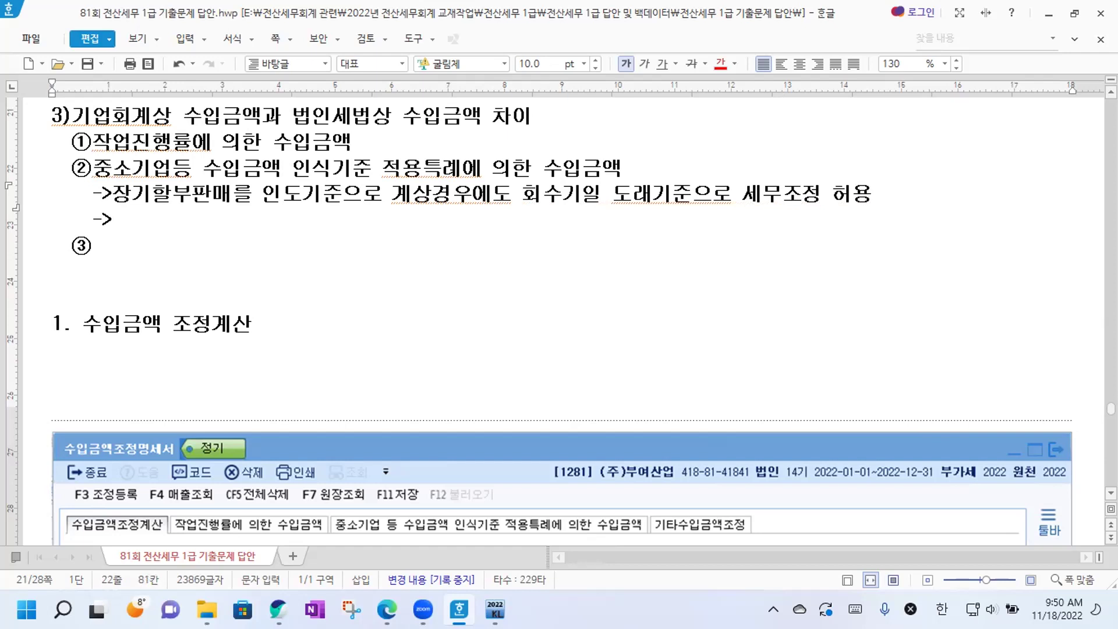
Complete the second arrow line under ② with "단기건설공사에 대해서 진행기준으로 계상한 경우에도 완성기준으로 신고조정 허용".
key("Down")
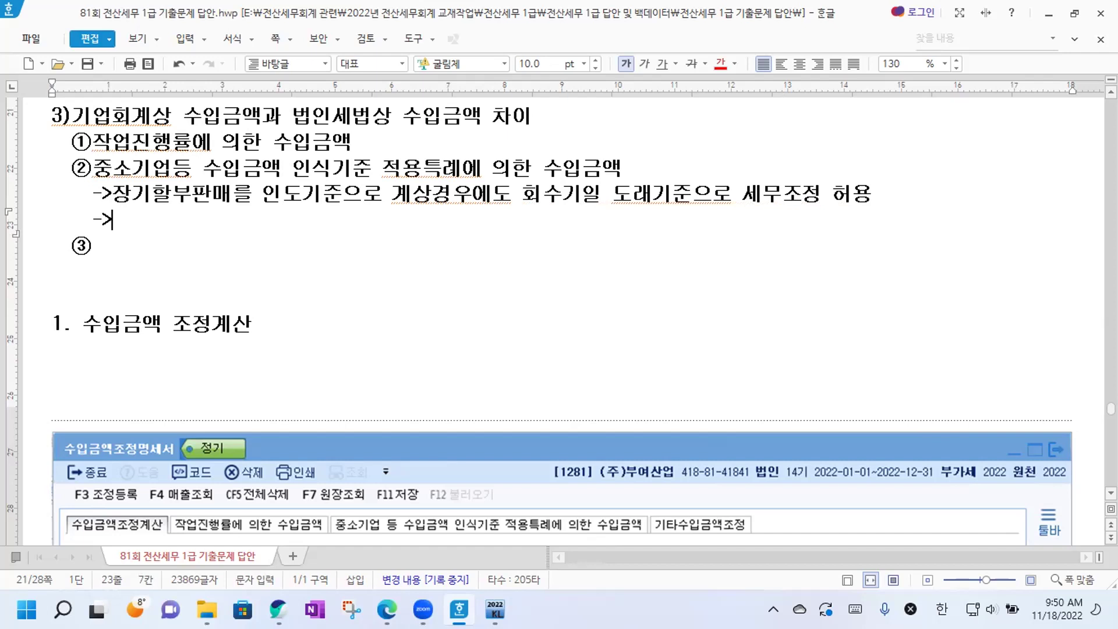
type("단기건설공ㅅ")
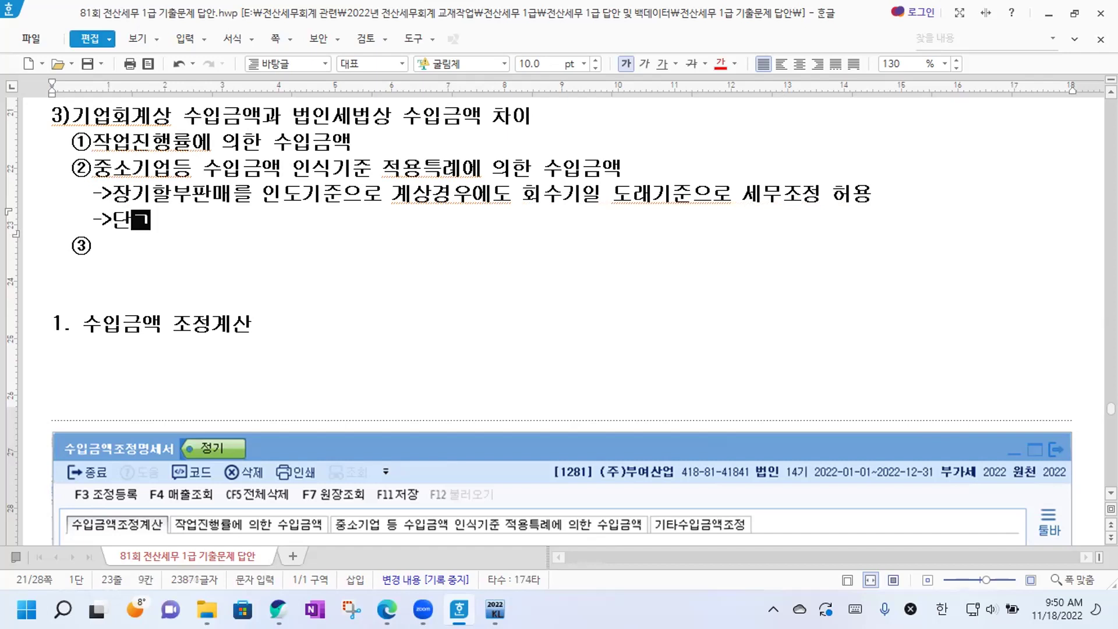
type("사에 대해서")
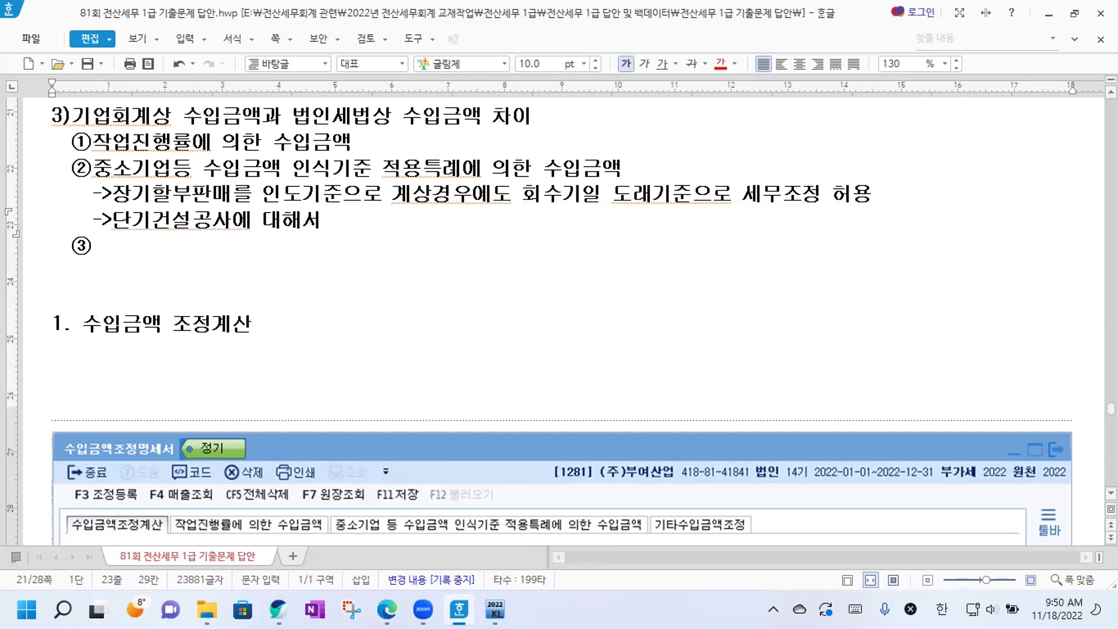
type("진행기준")
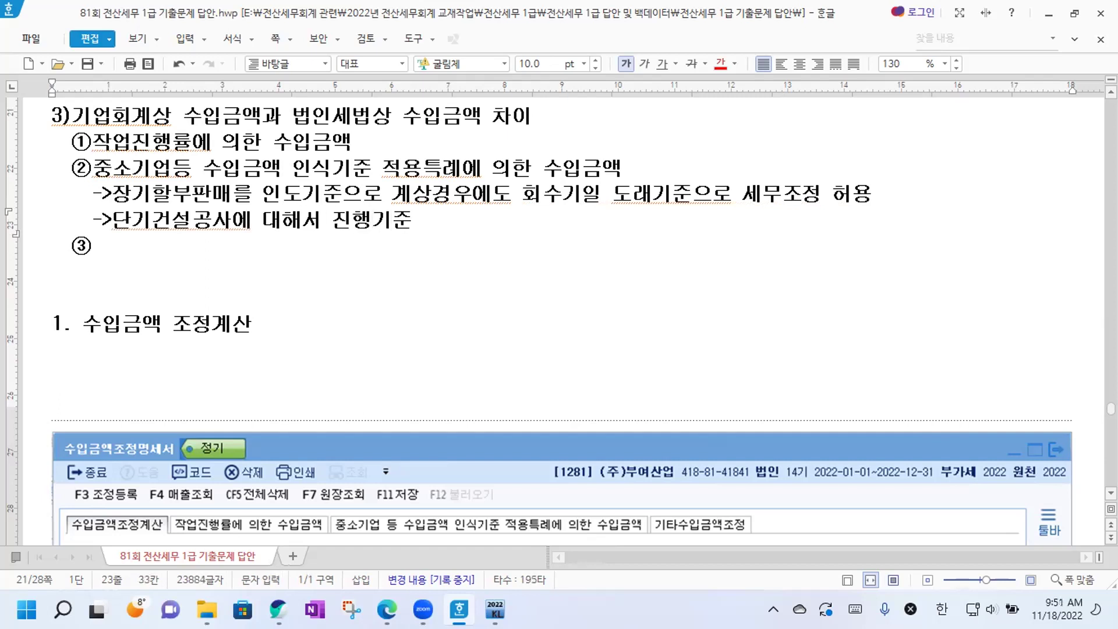
type("으로 계상")
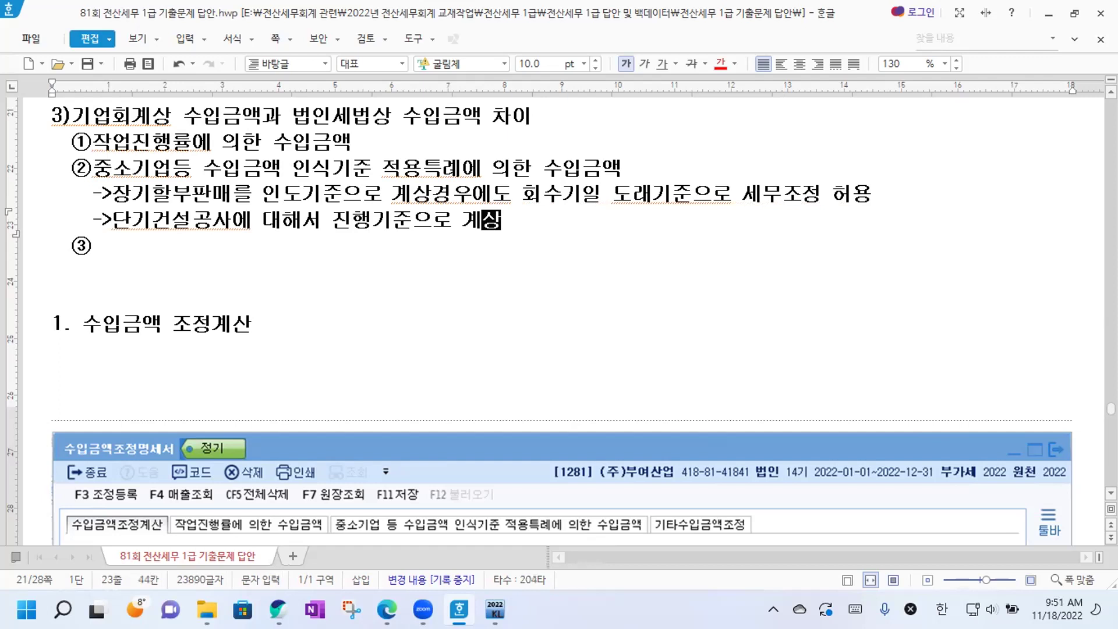
type("한 경우에도 완성기준으로 신고조정 허용")
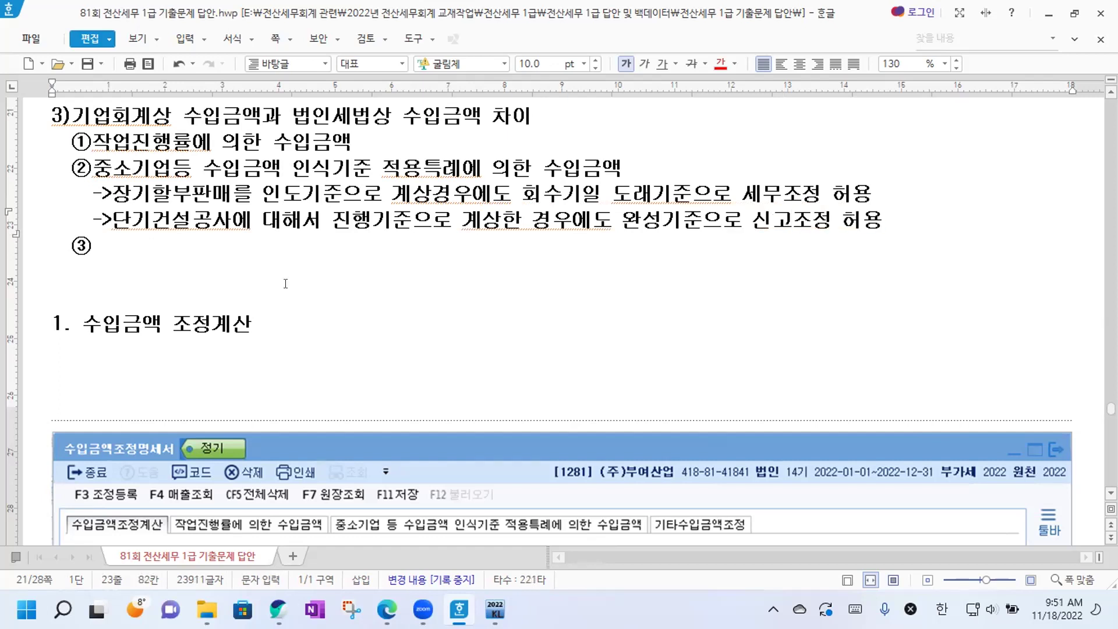
In the first arrow line under ②, change "계상경우에도" to "계상한 경우에도" and "세무조정" to "신고조정".
left_click(432, 194)
type("한")
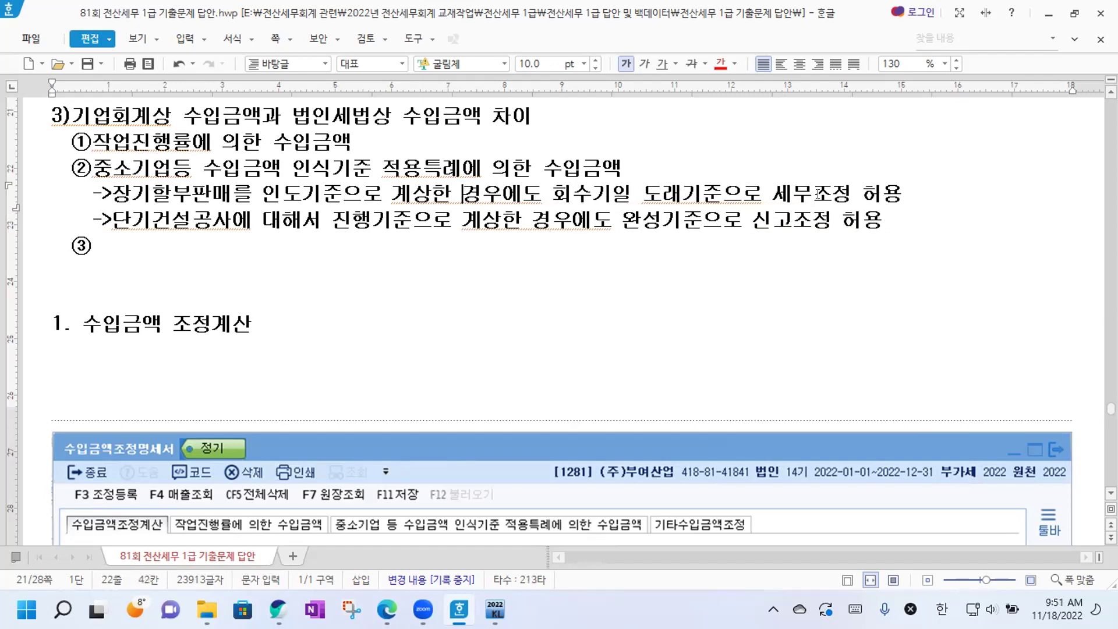
left_click_drag(774, 194, 803, 196)
key("F9")
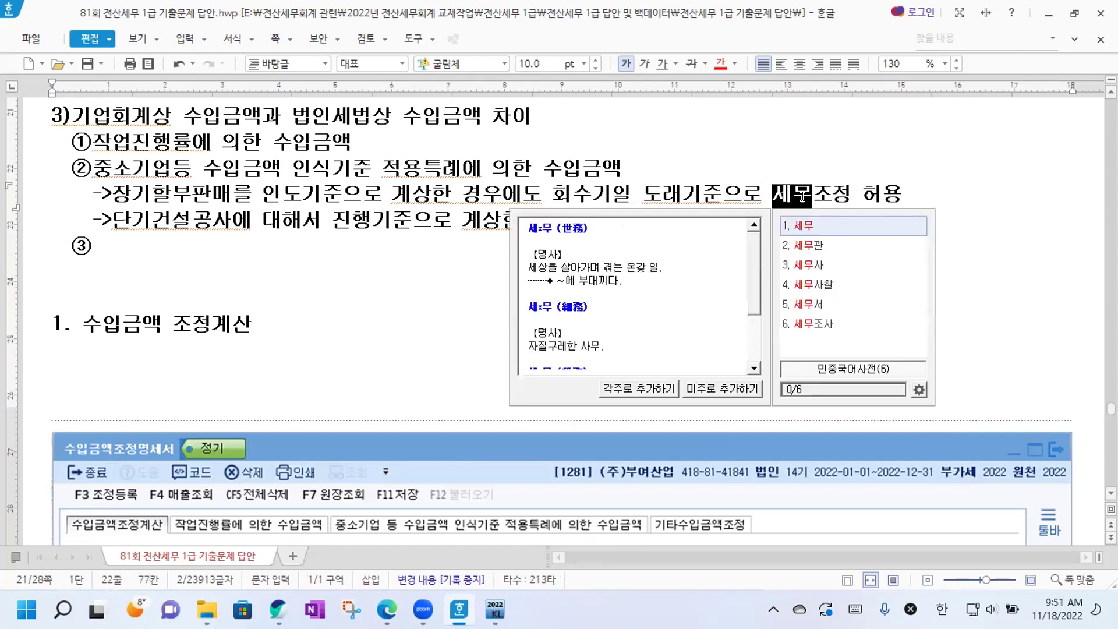
key("Escape")
type("신고")
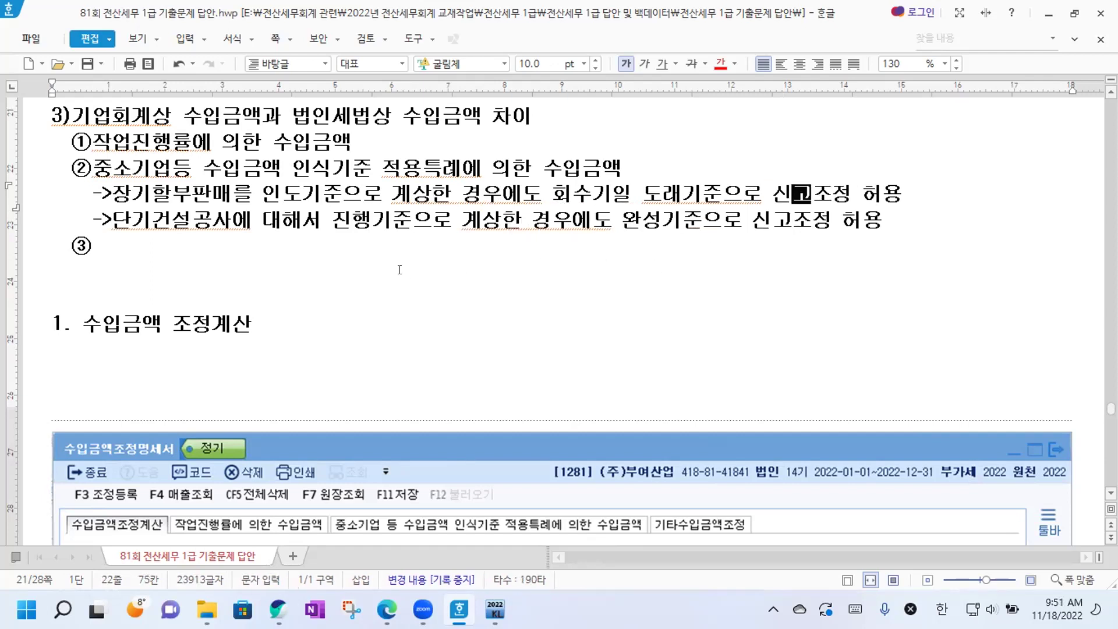
Label ③ under item 3) as "그 외: 매출누락액과 매출원가 누락액 반영".
left_click(102, 244)
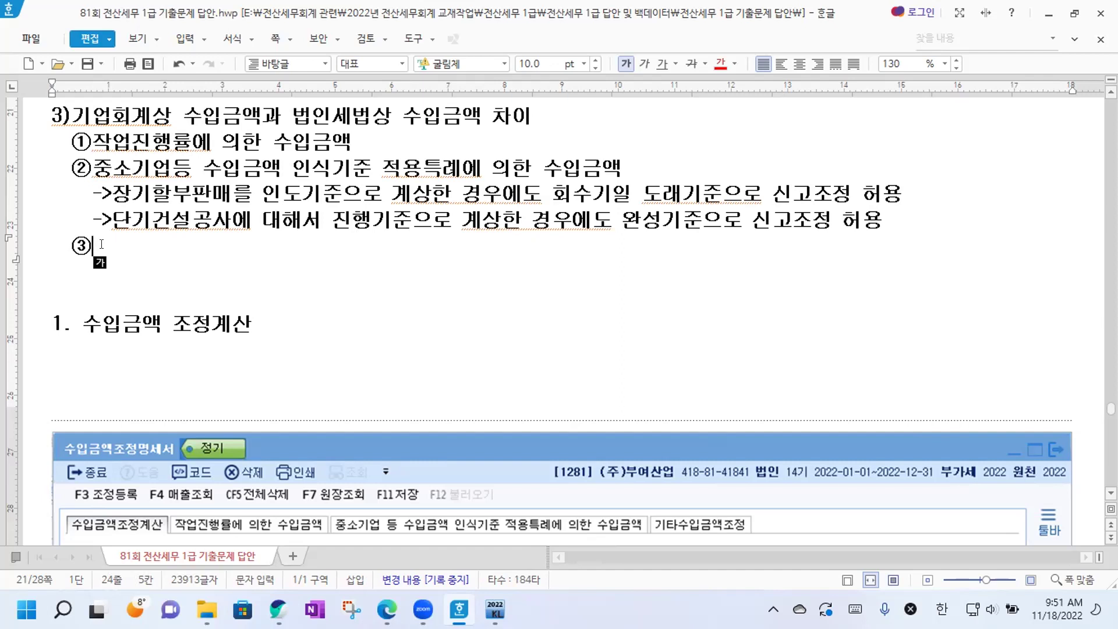
type("그 외:")
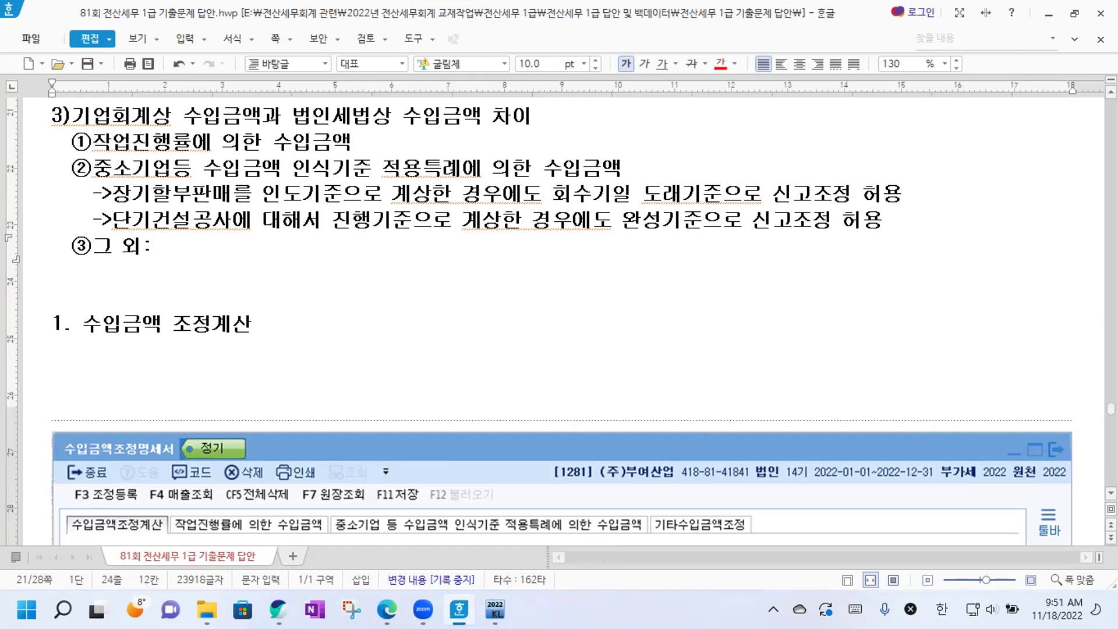
type(" 매출")
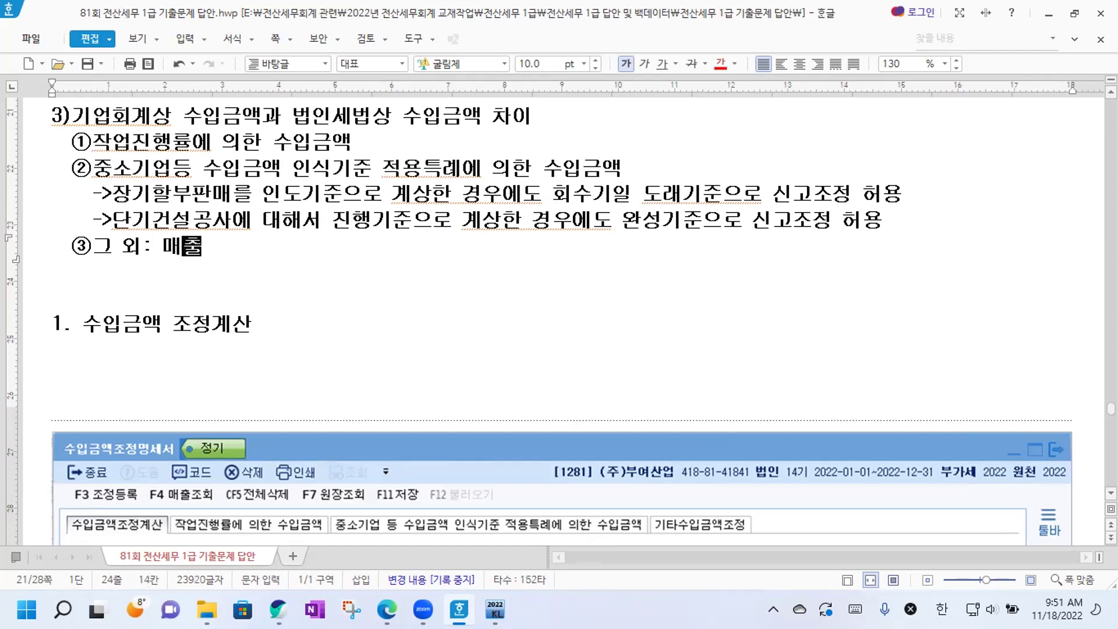
type("누락액과")
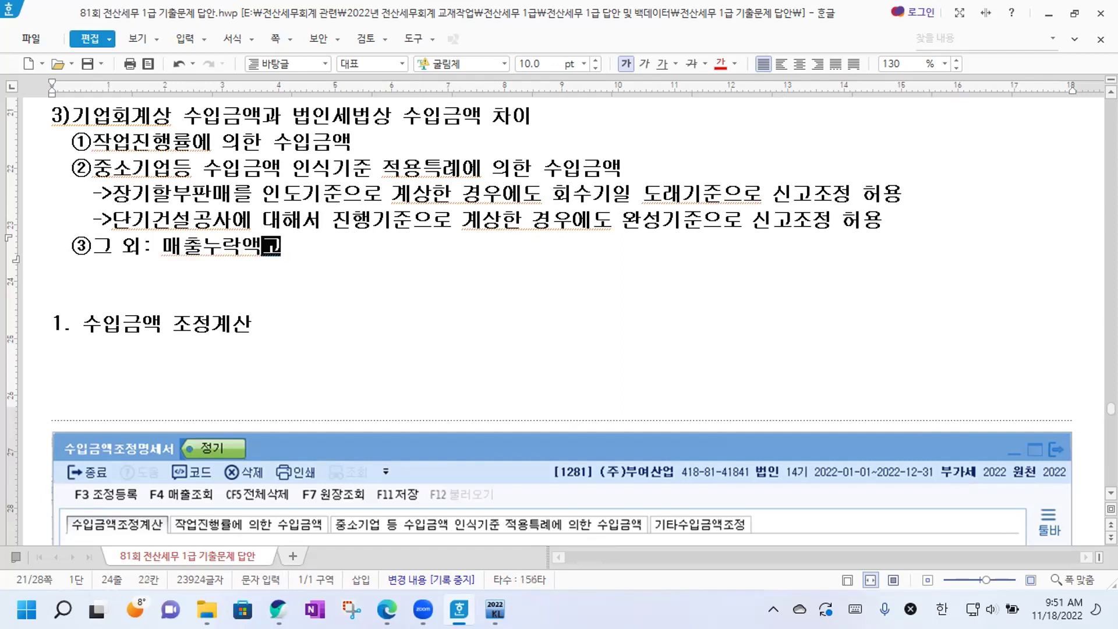
type(" 매출우원가")
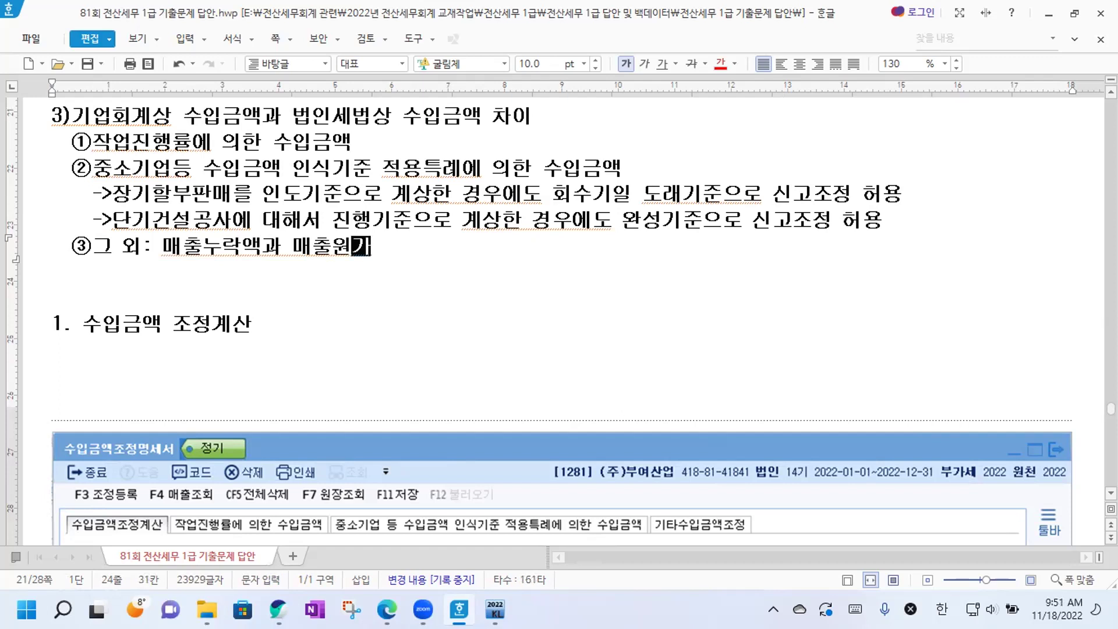
key("BackSpace")
key("BackSpace")
key("BackSpace")
key("BackSpace")
key("BackSpace")
key("BackSpace")
type("매출원가 둘")
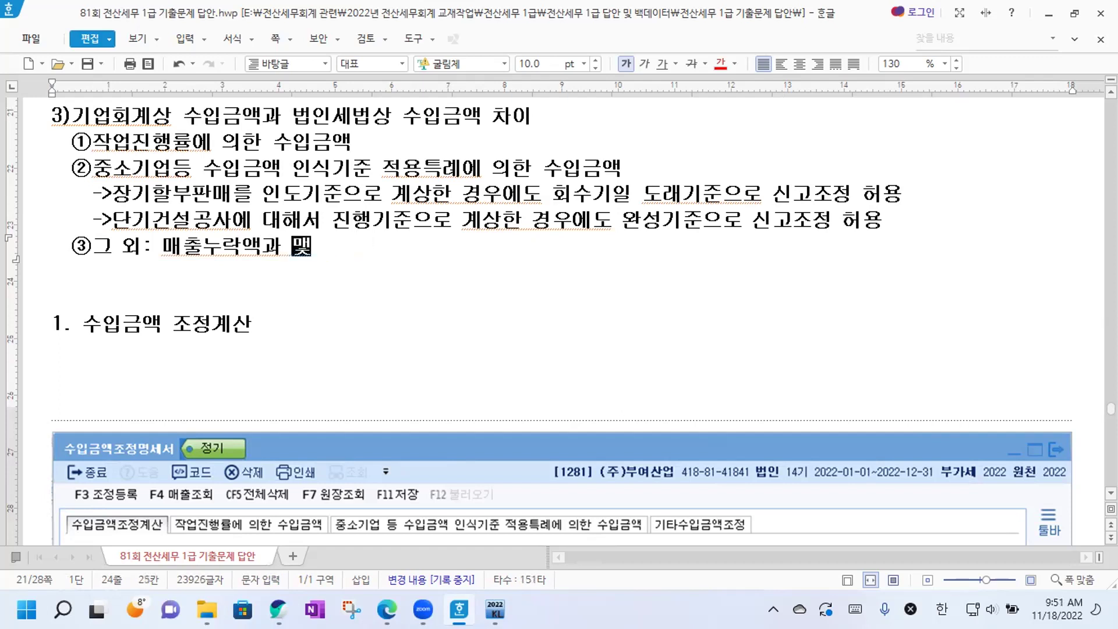
type("락액 반영")
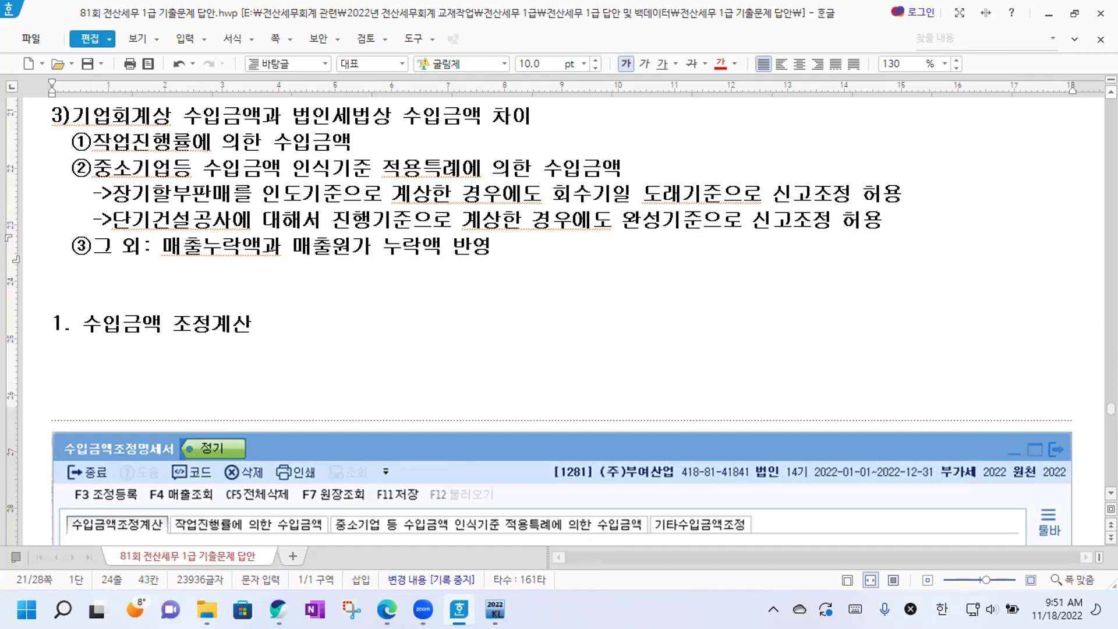
scroll(559, 314, "up", 2)
scroll(504, 394, "up", 2)
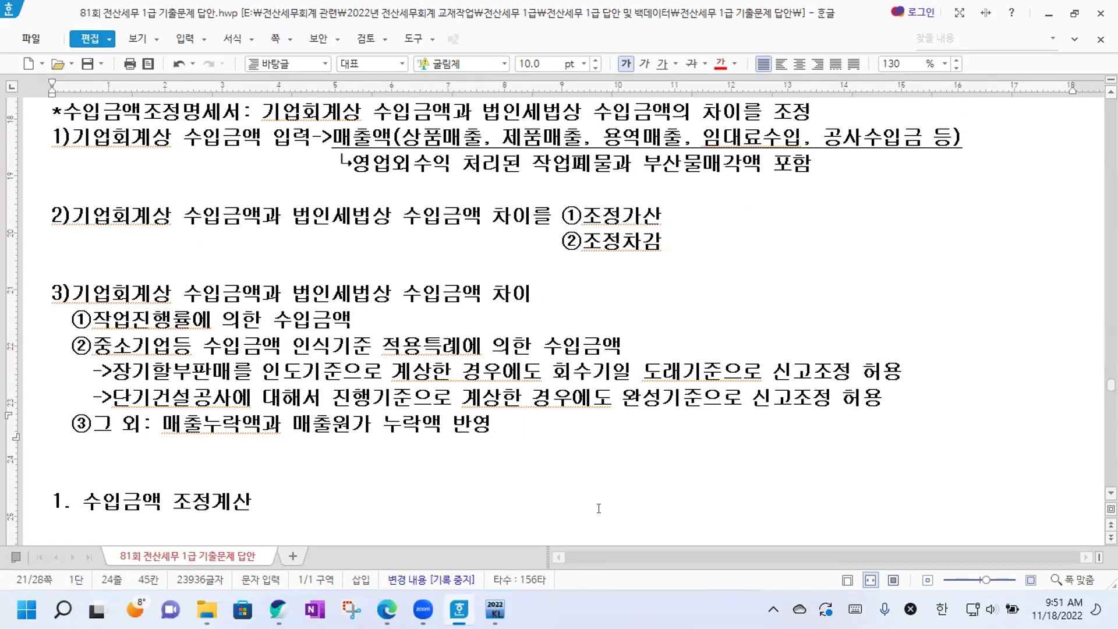
key("ctrl+2")
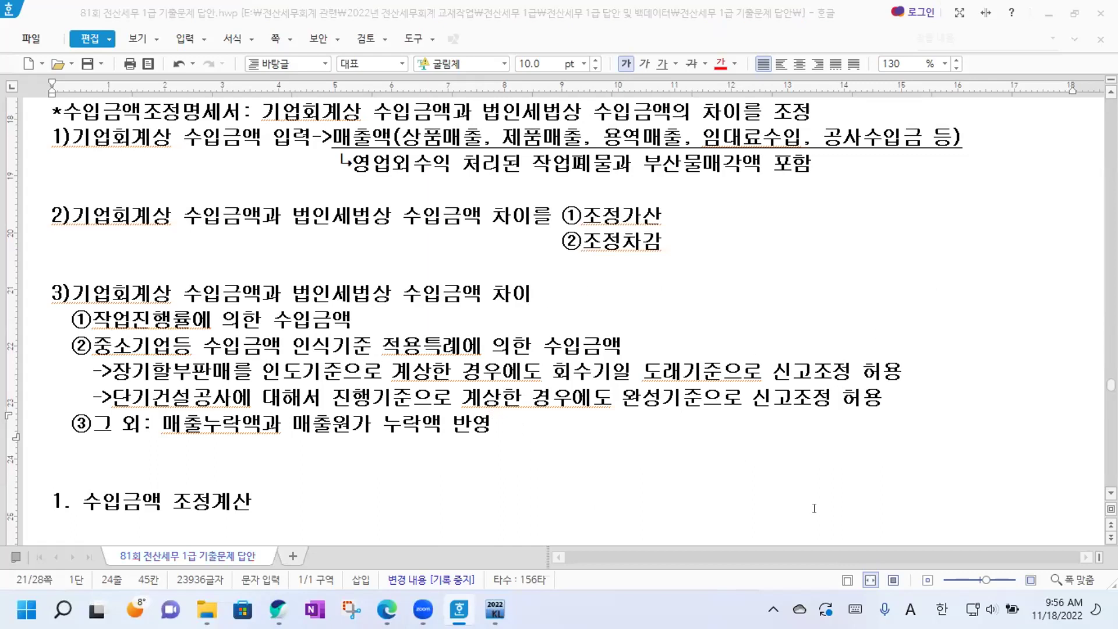
left_click(992, 609)
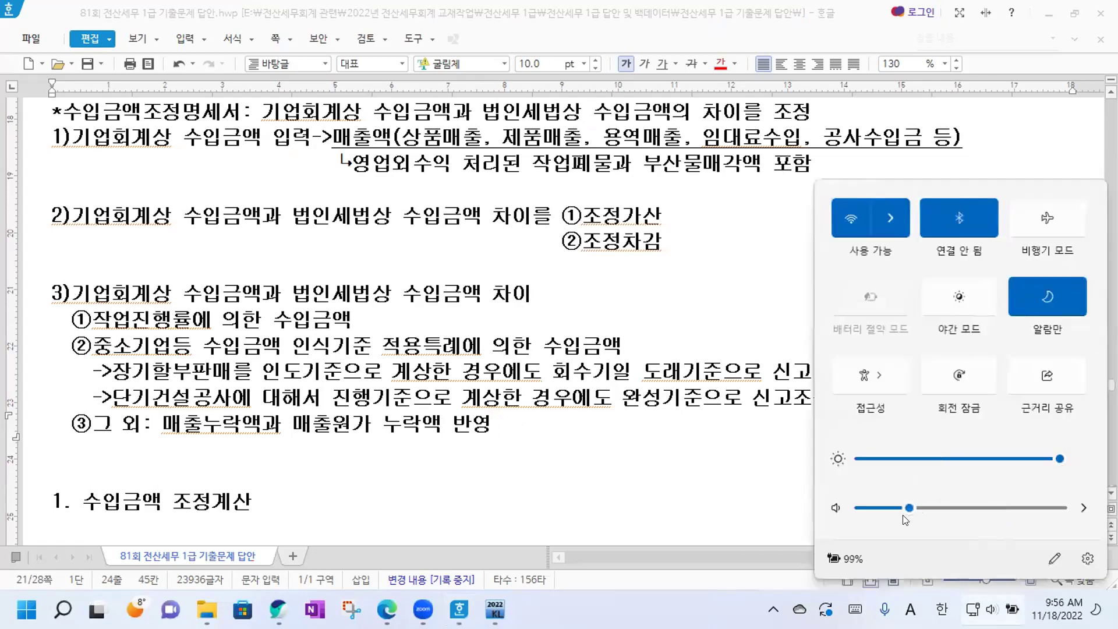
left_click(612, 438)
Copy the two arrow lines under ② and paste them below ③, leaving a blank line in between.
scroll(611, 438, "down", 3)
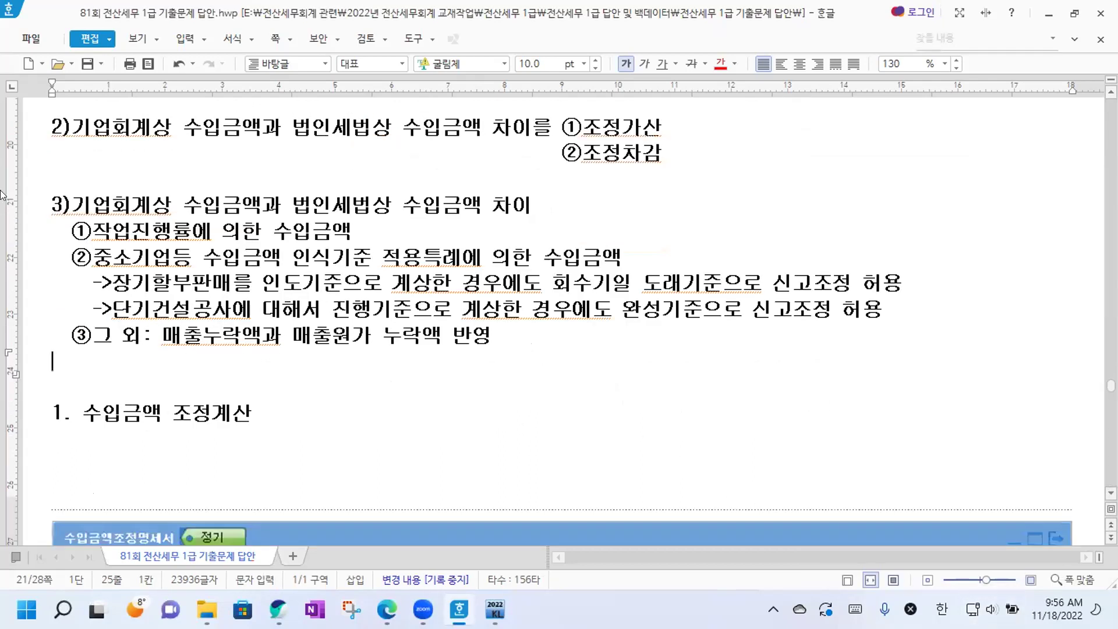
left_click(73, 257)
left_click_drag(72, 258, 192, 287)
left_click(192, 287)
left_click_drag(91, 276, 934, 297)
key("ctrl+c")
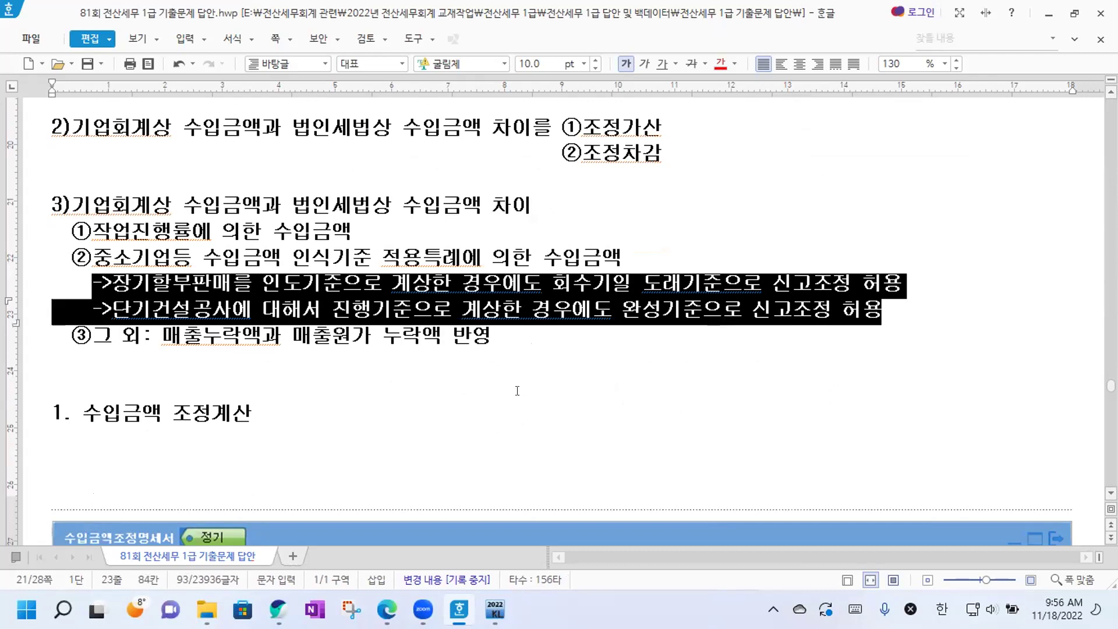
left_click(178, 373)
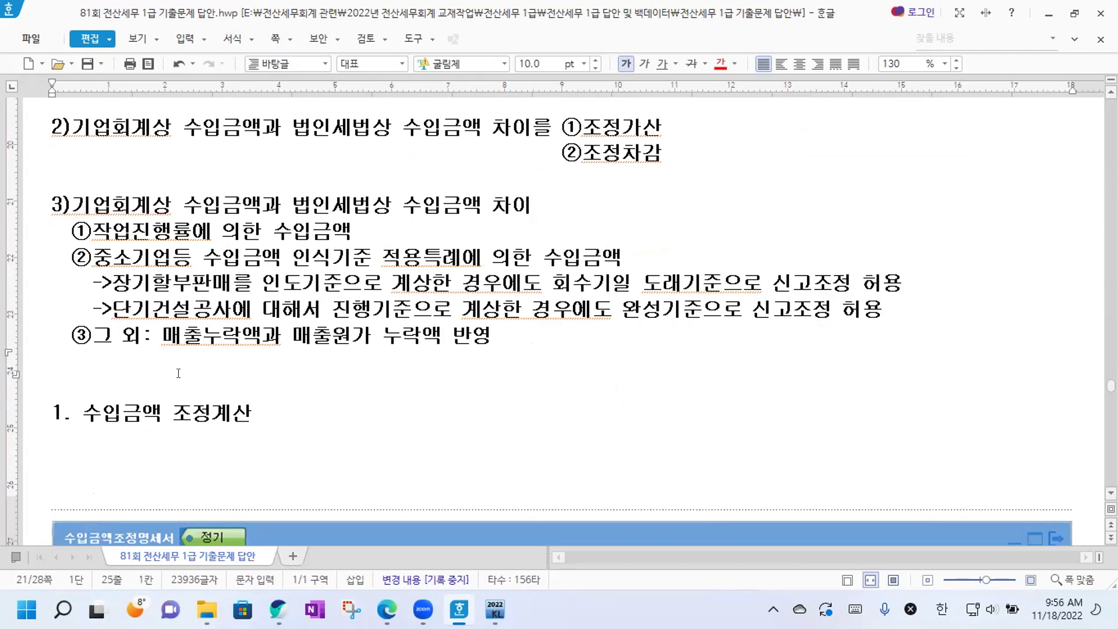
key("Return")
key("ctrl+v")
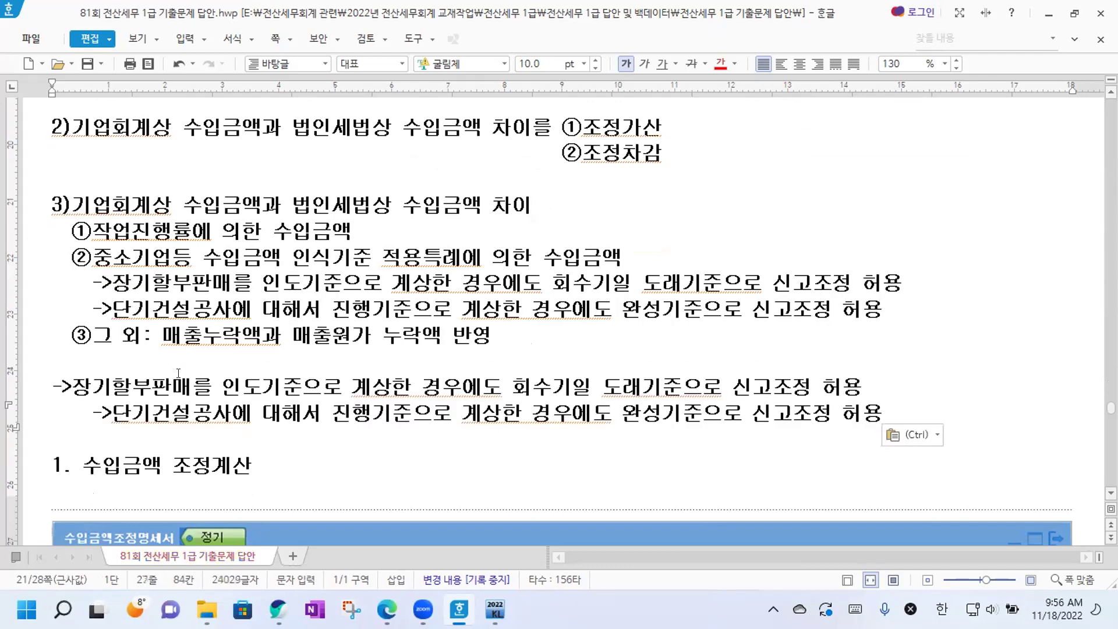
Replace the leading arrows and indentation of the two pasted lines with "*".
double_click(67, 390)
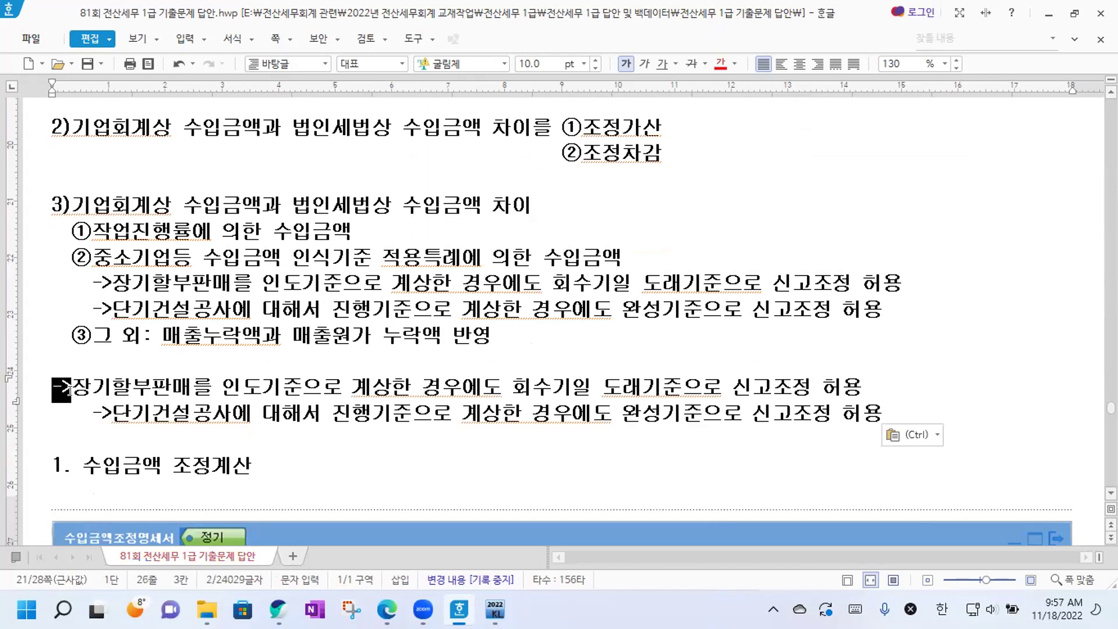
type("*")
left_click_drag(47, 414, 111, 411)
type("*")
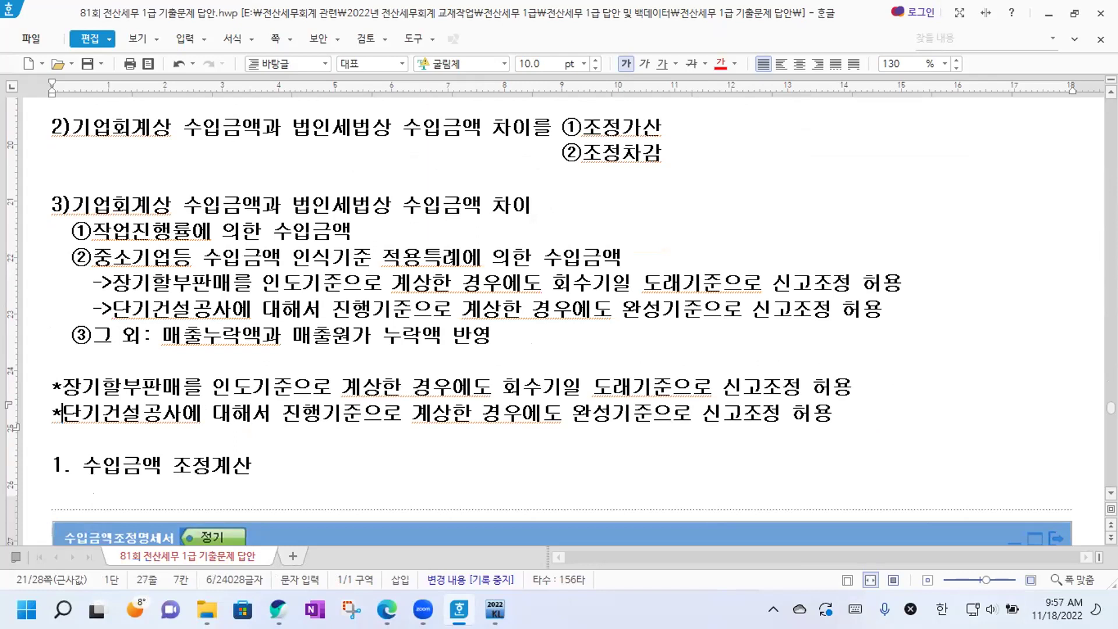
Insert two blank lines between the "*장기할부판매" line and the "*단기건설공사" line.
scroll(258, 399, "down", 2)
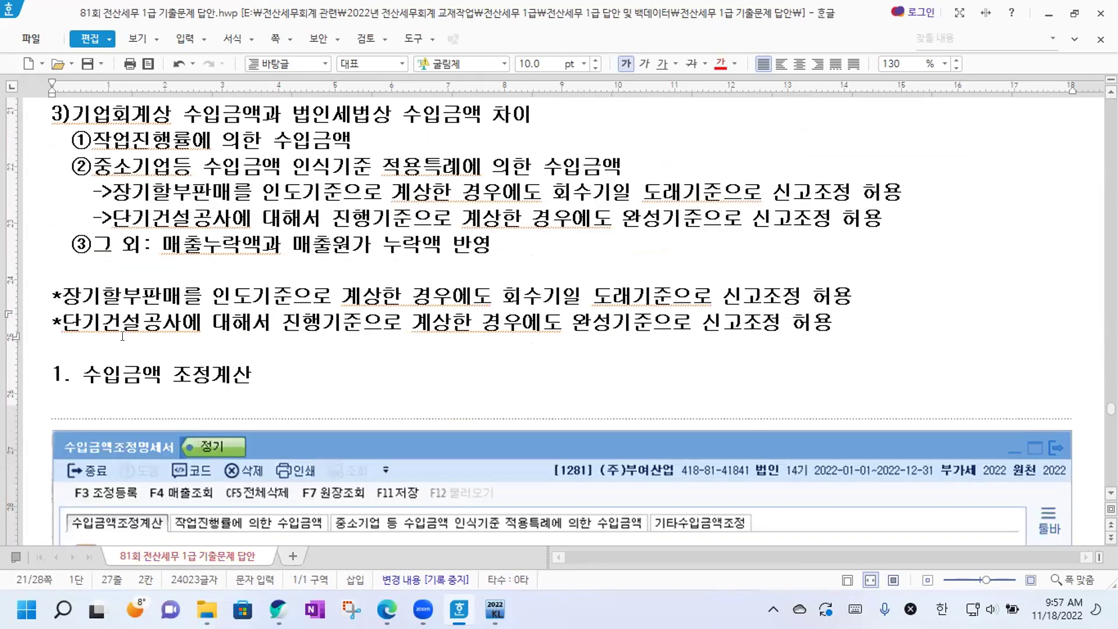
left_click(871, 296)
key("Return")
key("Return")
key("Up")
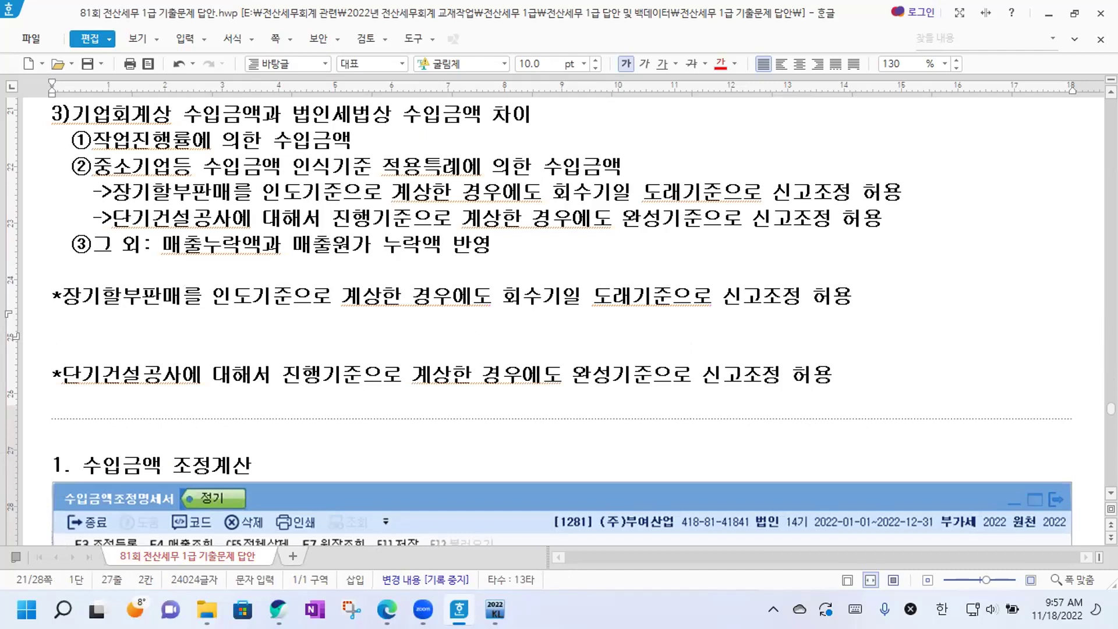
Write the example "예) 1/1 상품을 1,200만원 장기할부판매 하고 인도기준으로 계상하다." under the "*장기할부판매" line.
key("Hangul")
type("예) ")
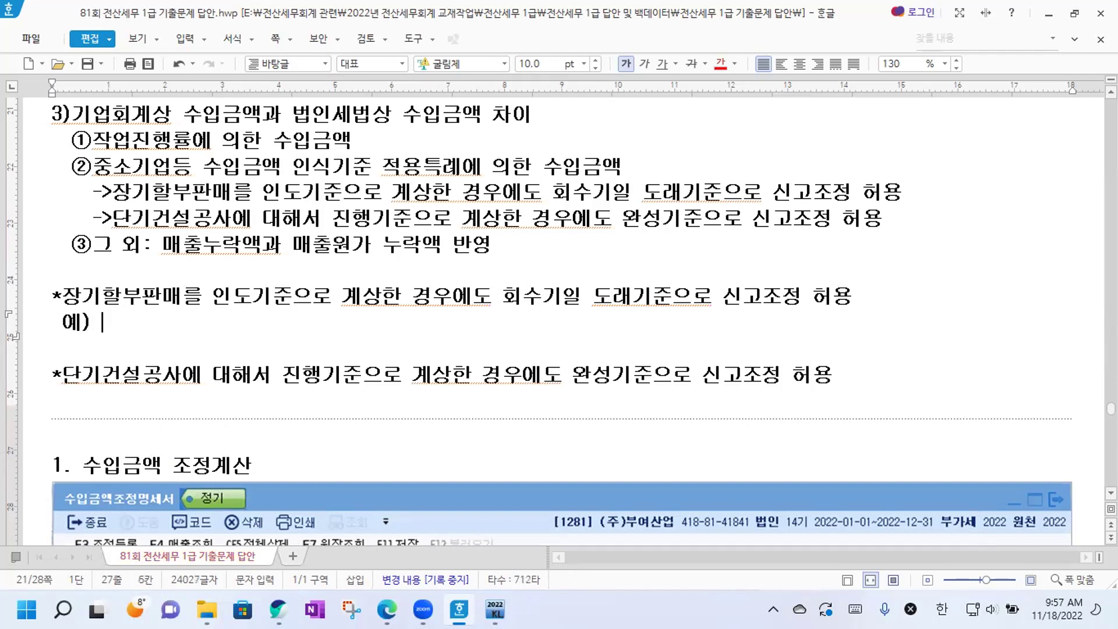
type("1/1 상품")
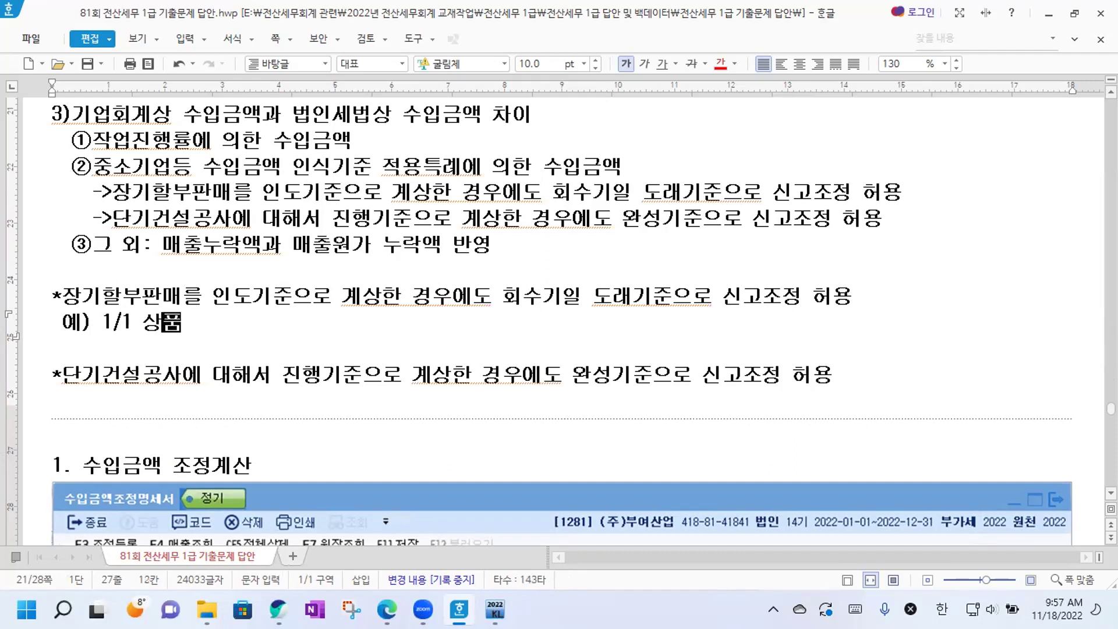
type("으ㄹ 1,200")
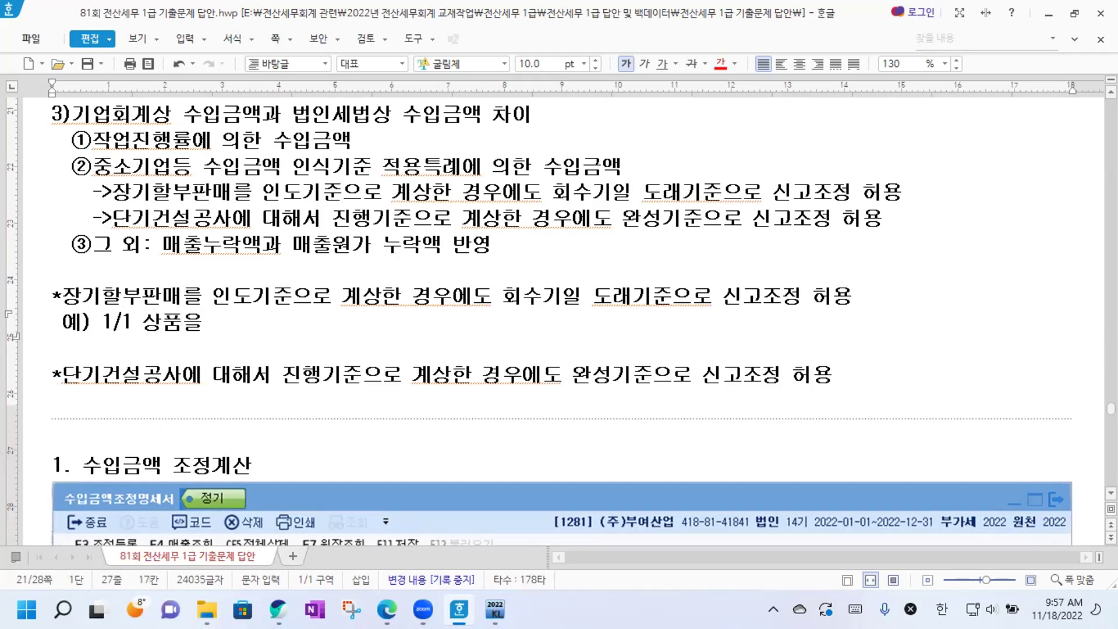
type("만원 장길")
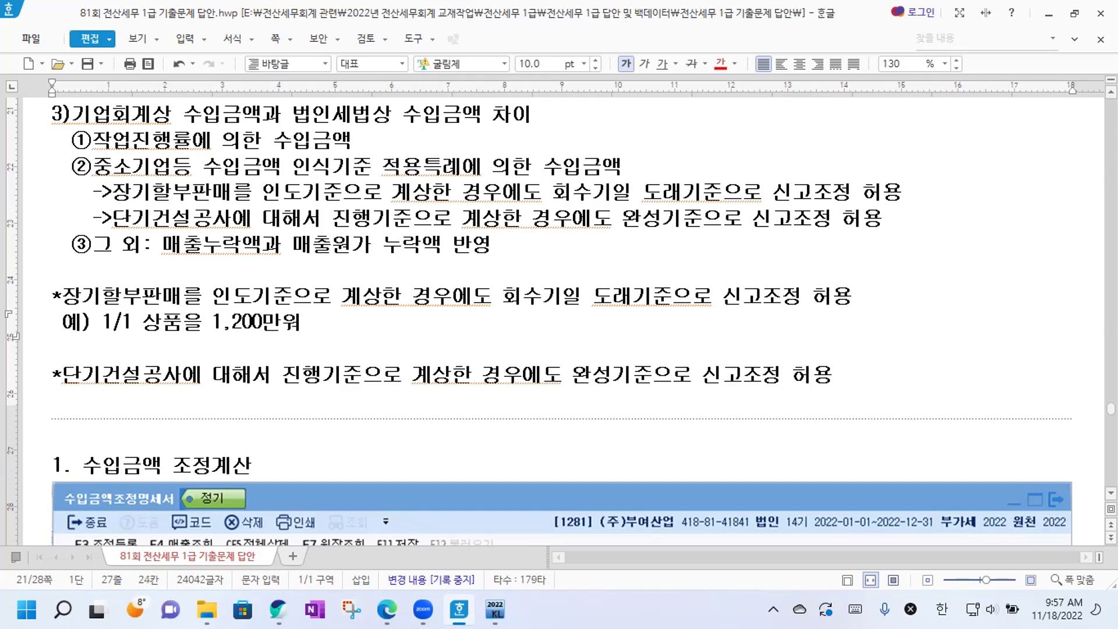
key("BackSpace")
type("할부판")
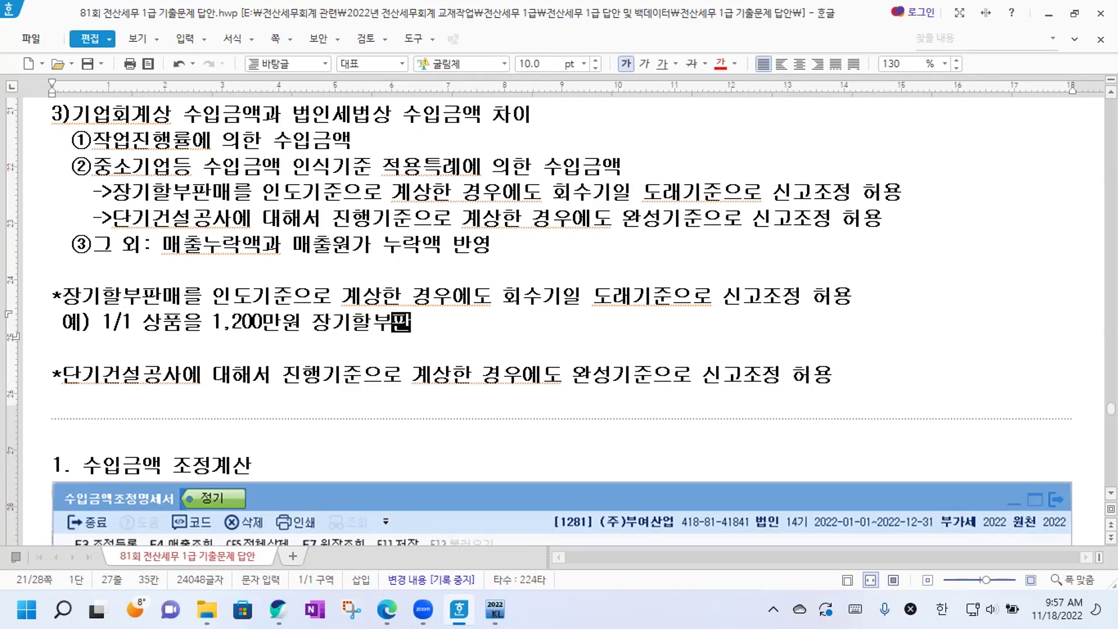
type("매")
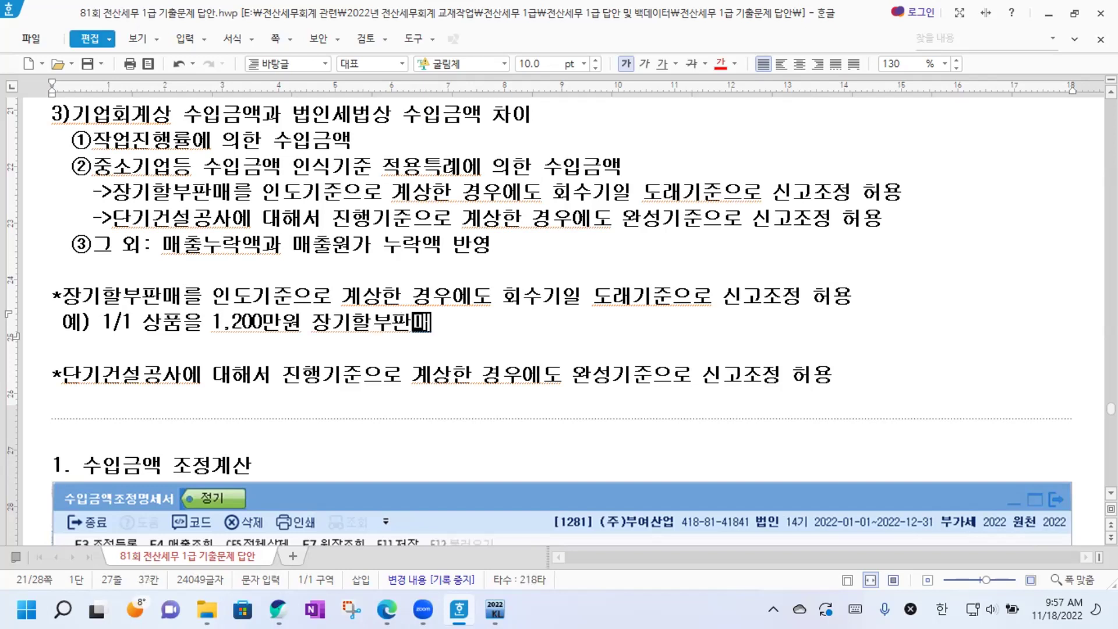
type(" 하고")
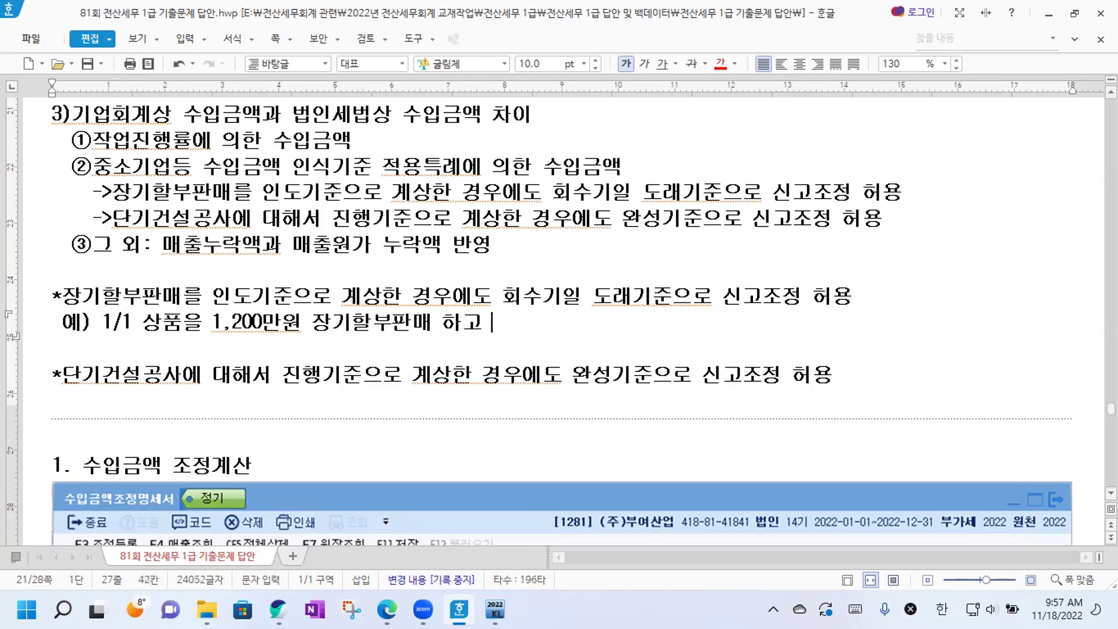
type(" 인도기준")
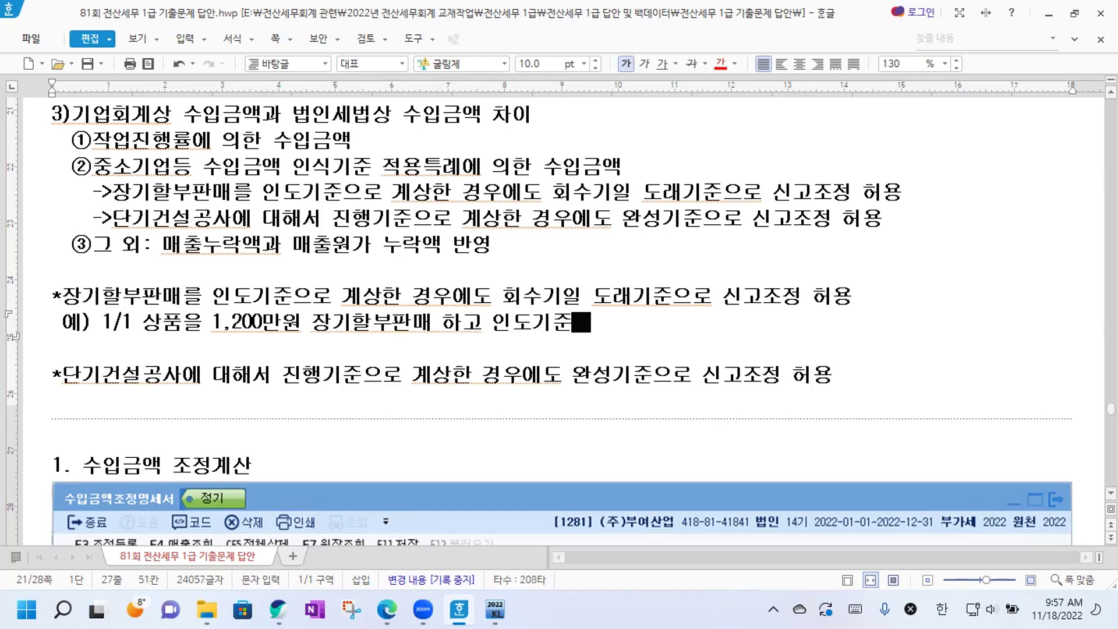
type("으로 계상")
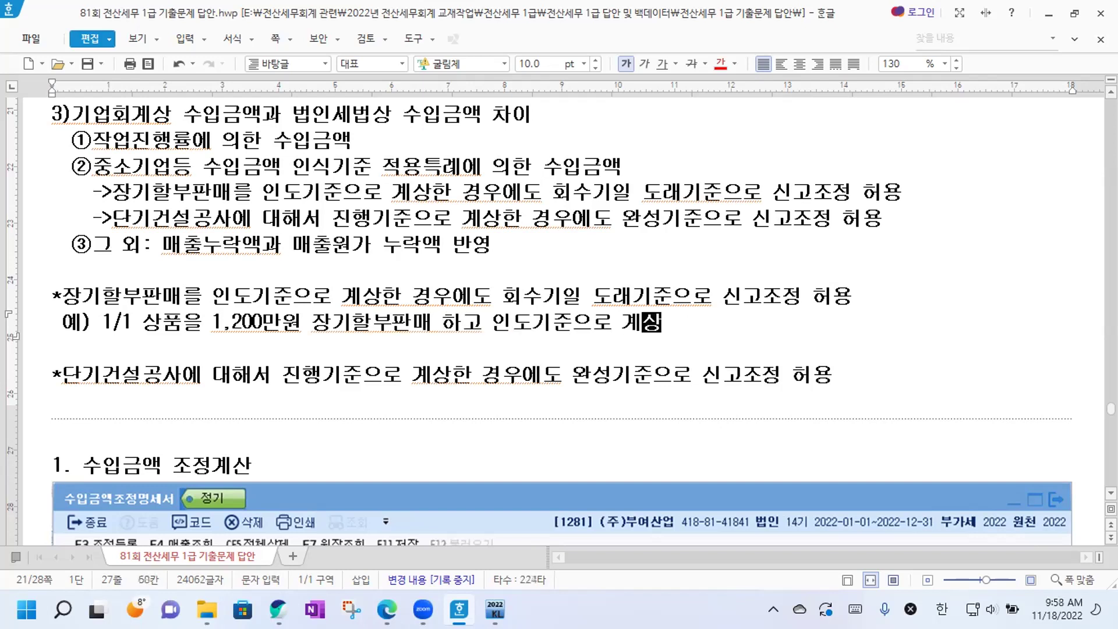
type("하다.")
Add an indented line "회사: / 상품매출 1,200만원" below the installment sale example, leaving the debit side empty.
key("Return")
type("회사")
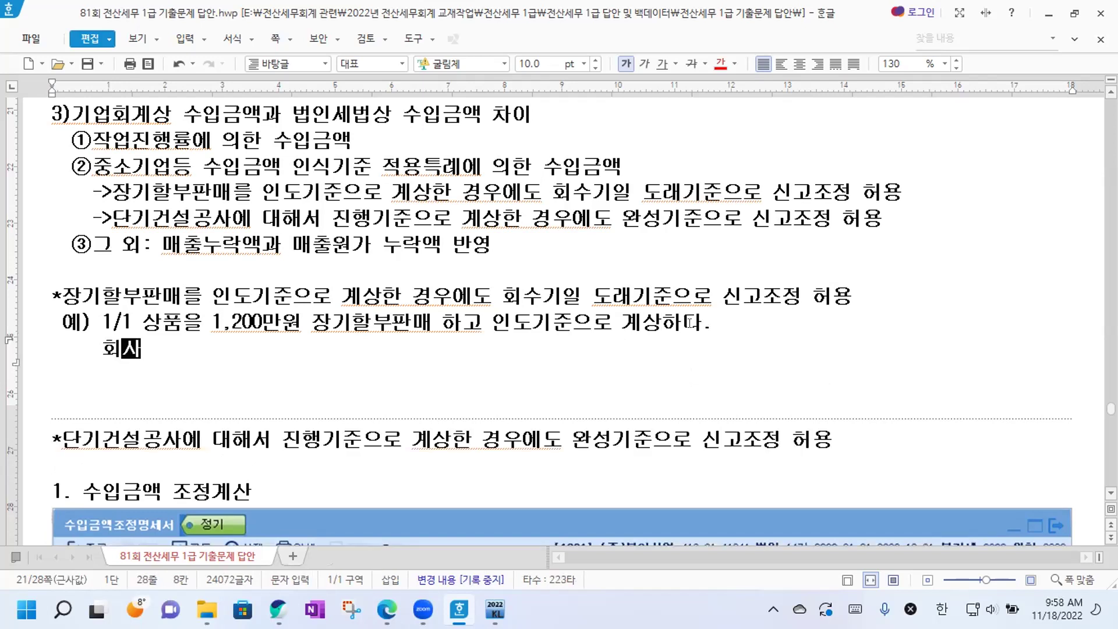
type(": ")
type("/ 상품매주")
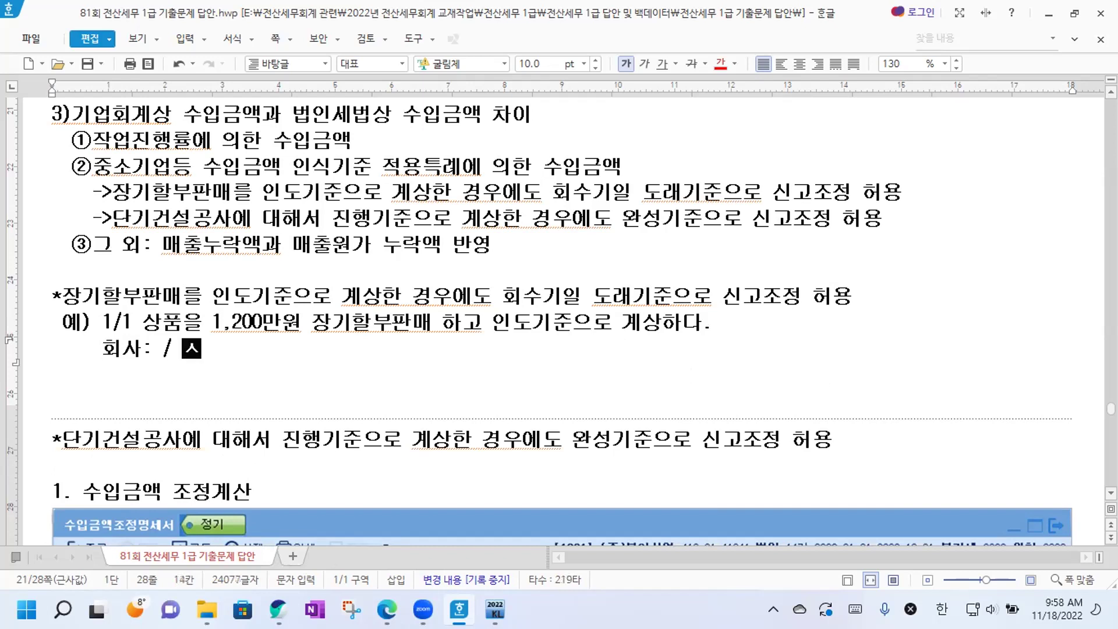
type("ㄹ ")
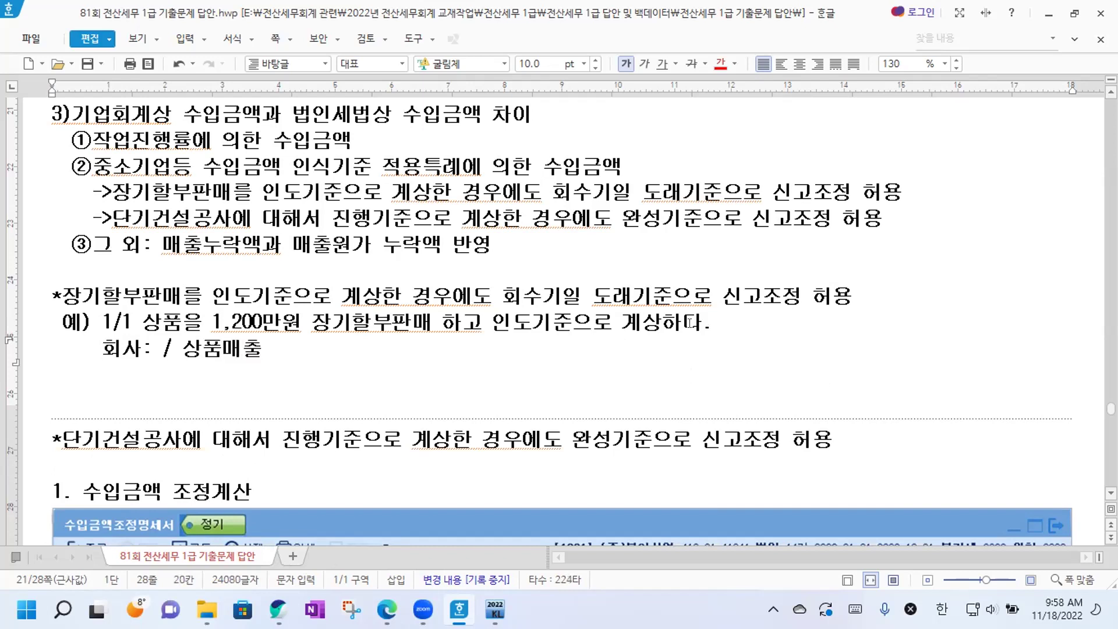
type("1,200만원")
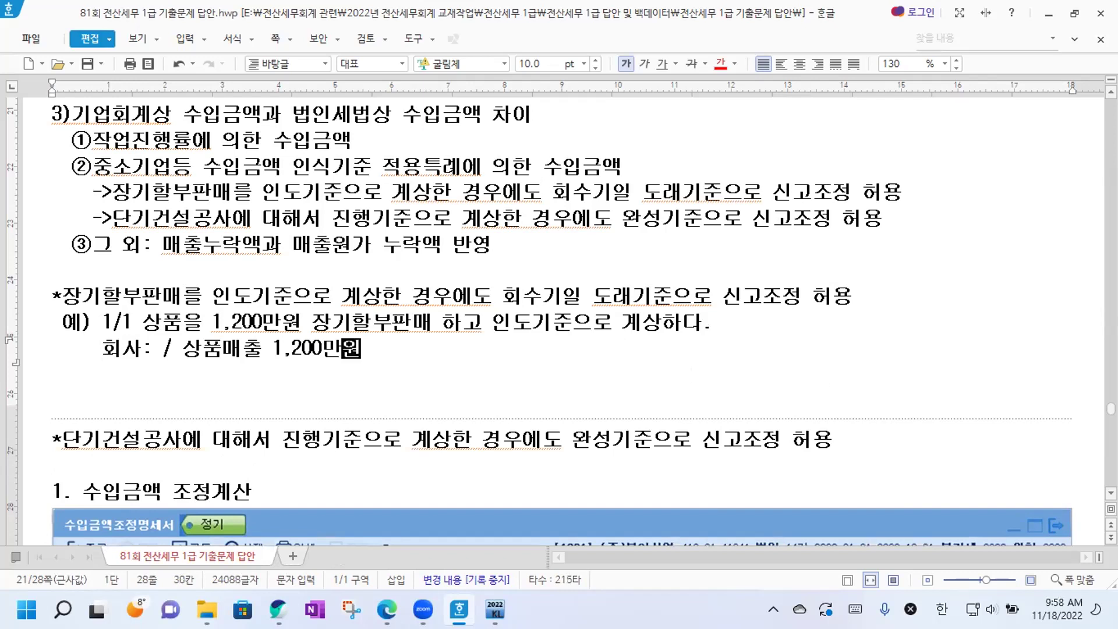
Insert the debit entry "장기외상매출금 1,200만원" before the slash in the 회사 line.
key("Left")
key("Left")
key("Left")
key("Left")
key("Left")
key("Left")
key("Left")
key("Left")
key("Left")
key("Left")
key("Left")
key("Left")
key("Left")
key("Left")
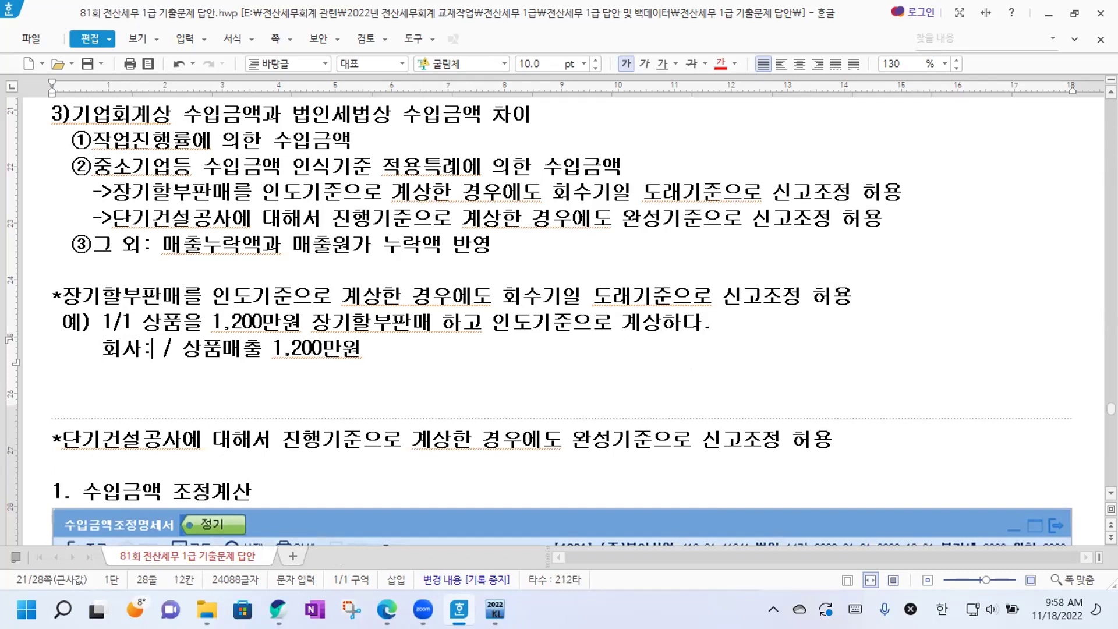
type("장기외상ㅁ")
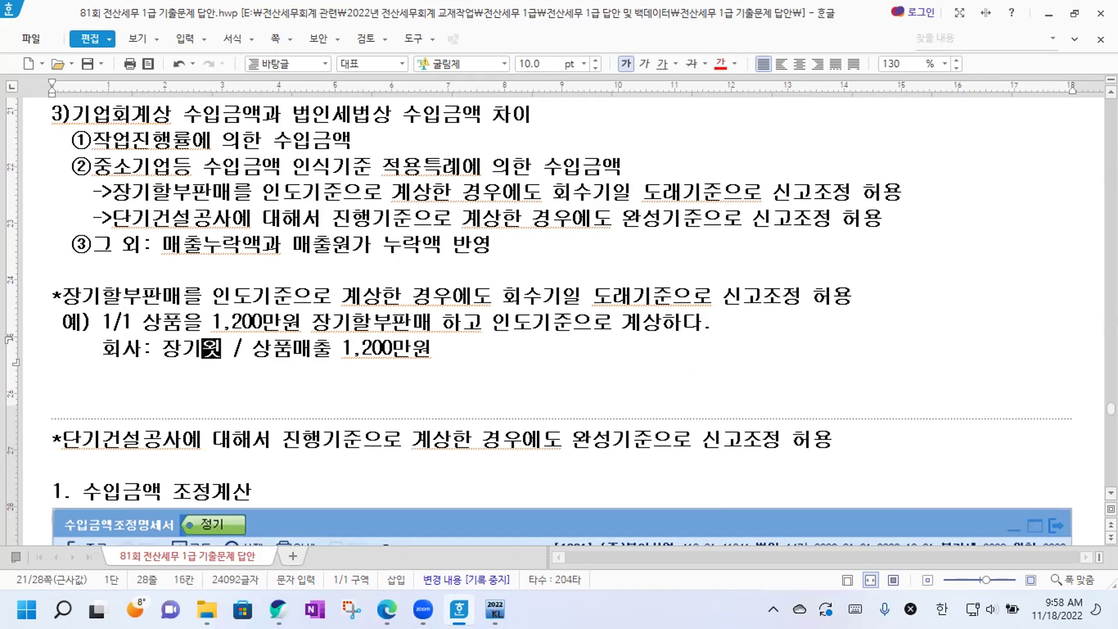
type("ㅐ출금 1,2")
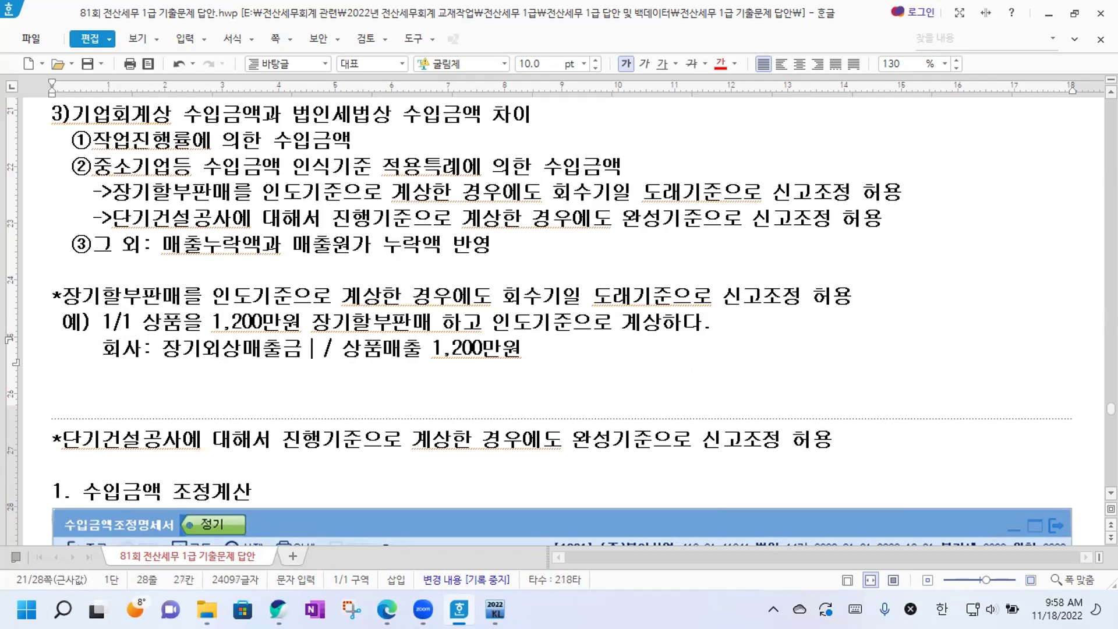
type("00만원")
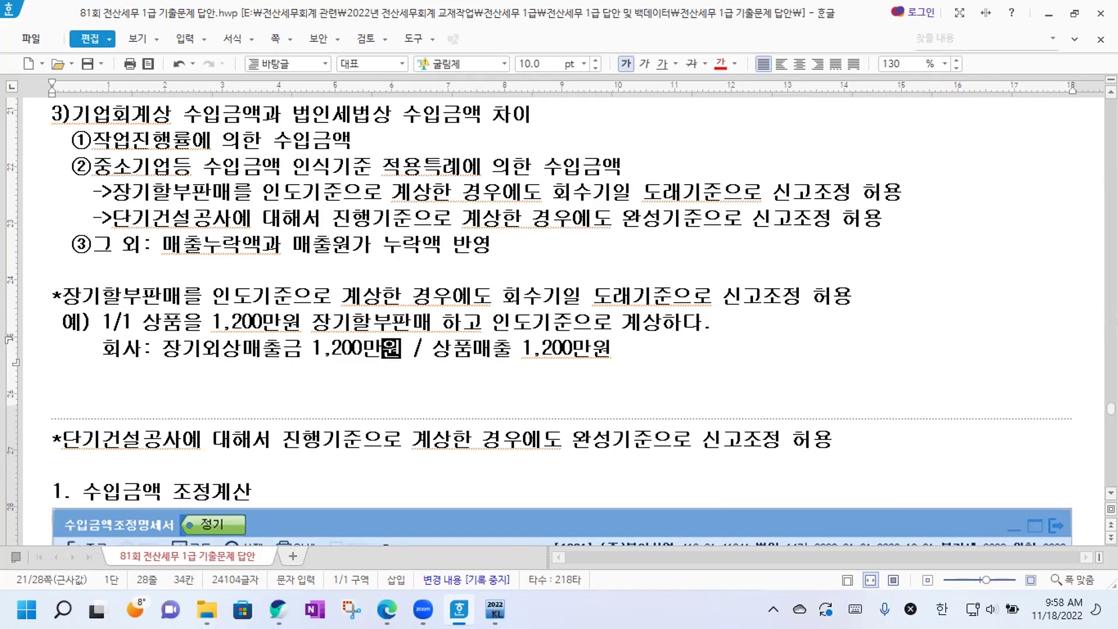
Begin a second entry line with "/" aligned under the slash above, and add "(수익)" after 상품매출 in the 회사 line.
key("End")
key("Return")
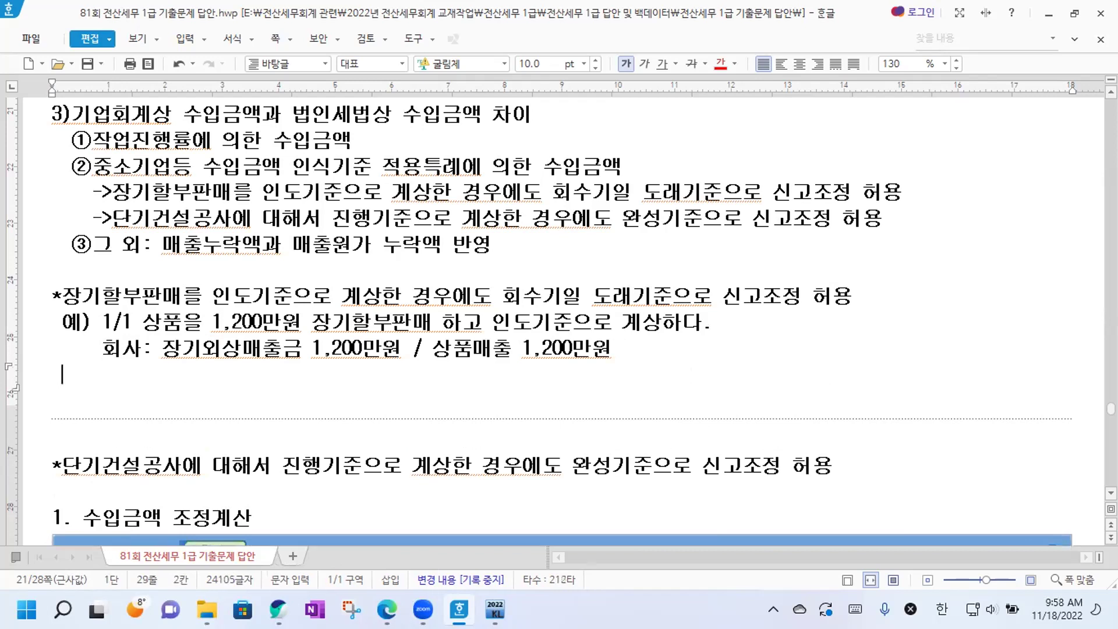
type("/")
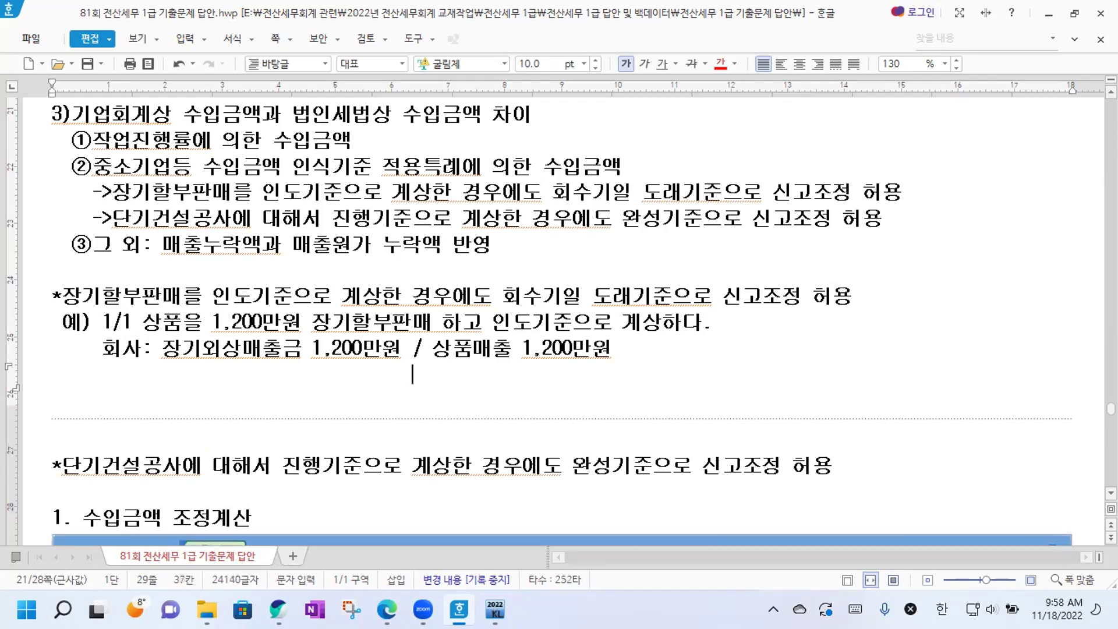
key("Up")
key("Right")
key("Right")
key("Right")
key("Right")
type("(수익)")
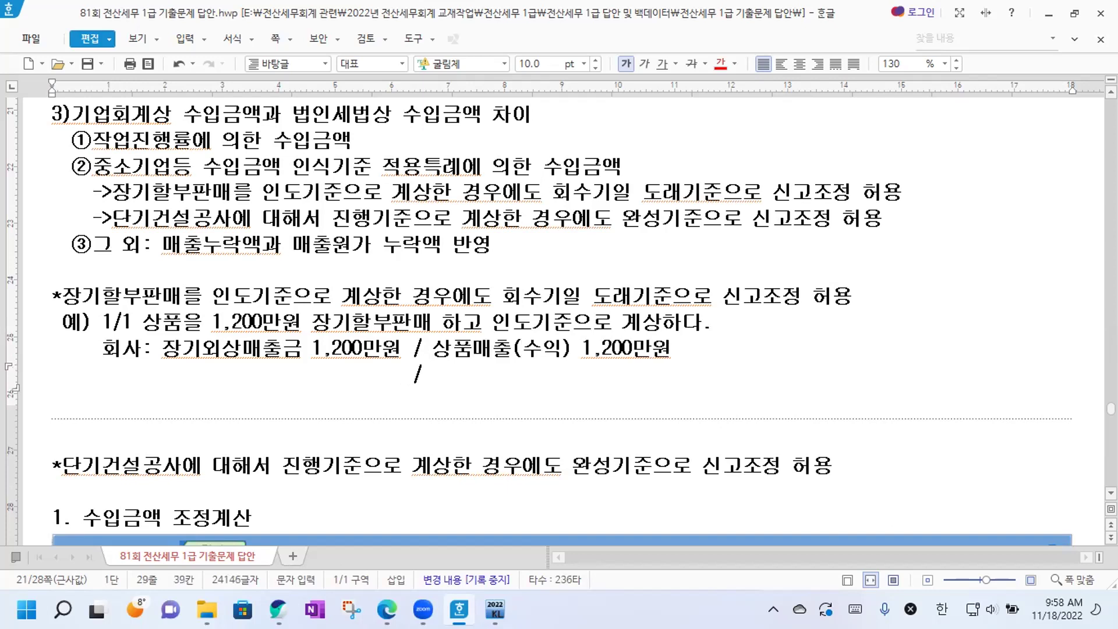
Enter the credit "상품 1,000만원" after the slash in the second entry line, aligning the amount under 1,200만원.
type(" 1,200만원 / 상품")
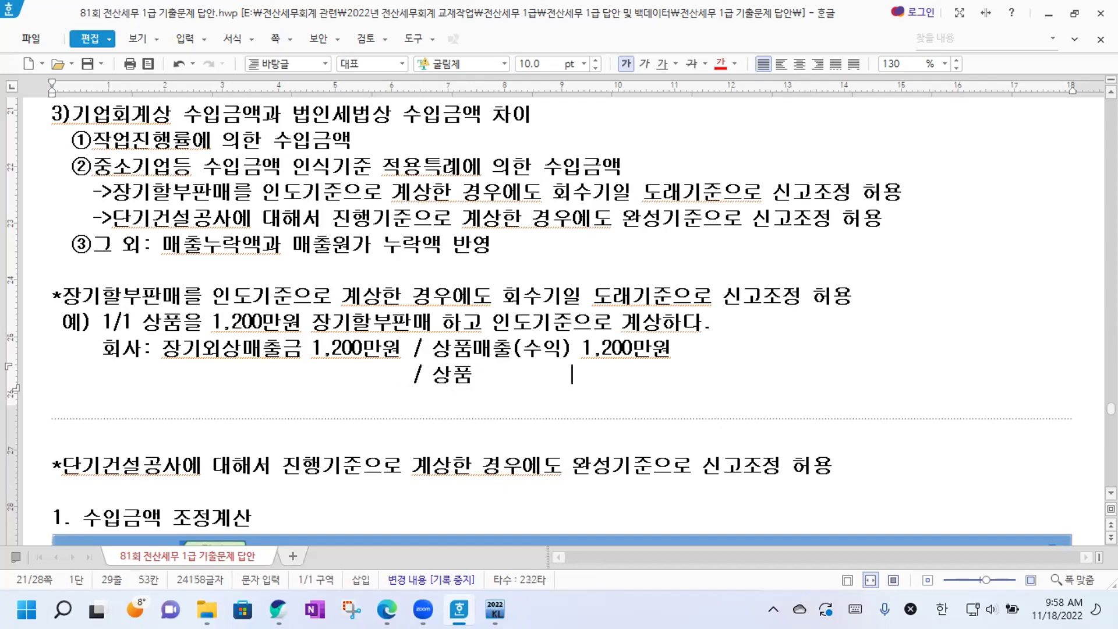
type("          6")
key("BackSpace")
key("BackSpace")
type("1,000마")
type("ㄴ원")
Insert "(원가 1,000만원)" after 1,200만원 in the installment sale example sentence.
left_click_drag(162, 377, 390, 376)
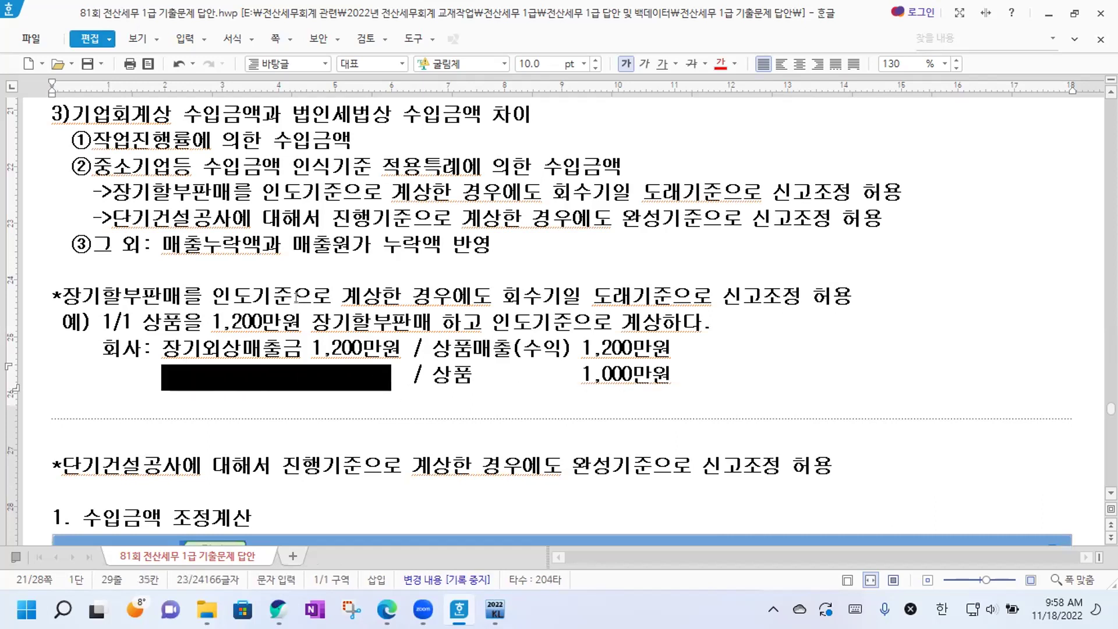
left_click(295, 322)
type("(유원가 1,000")
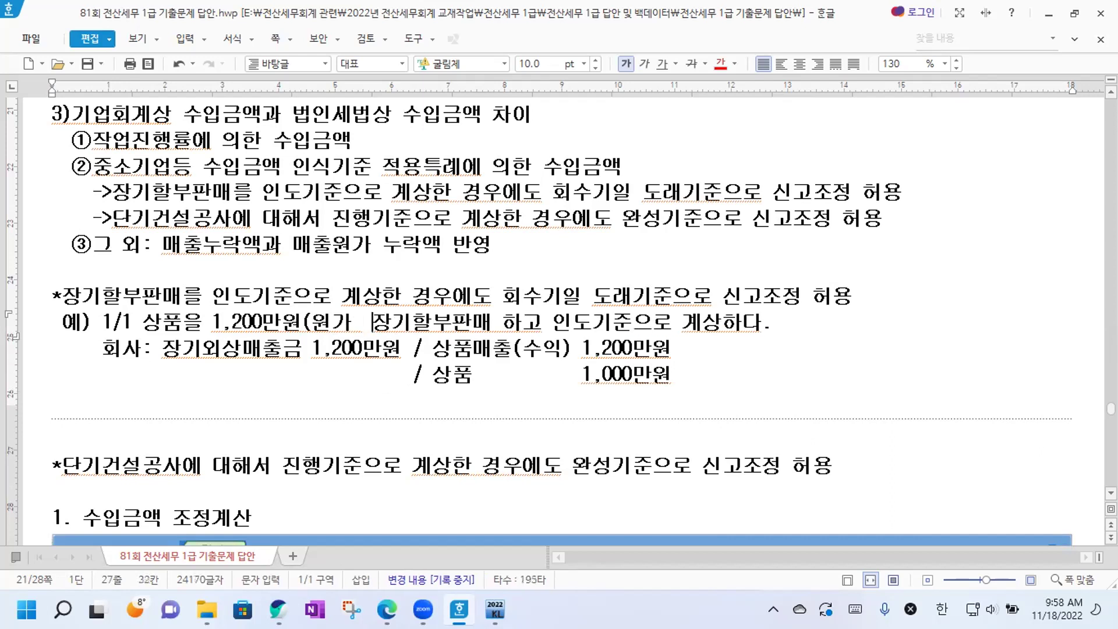
type("만원)")
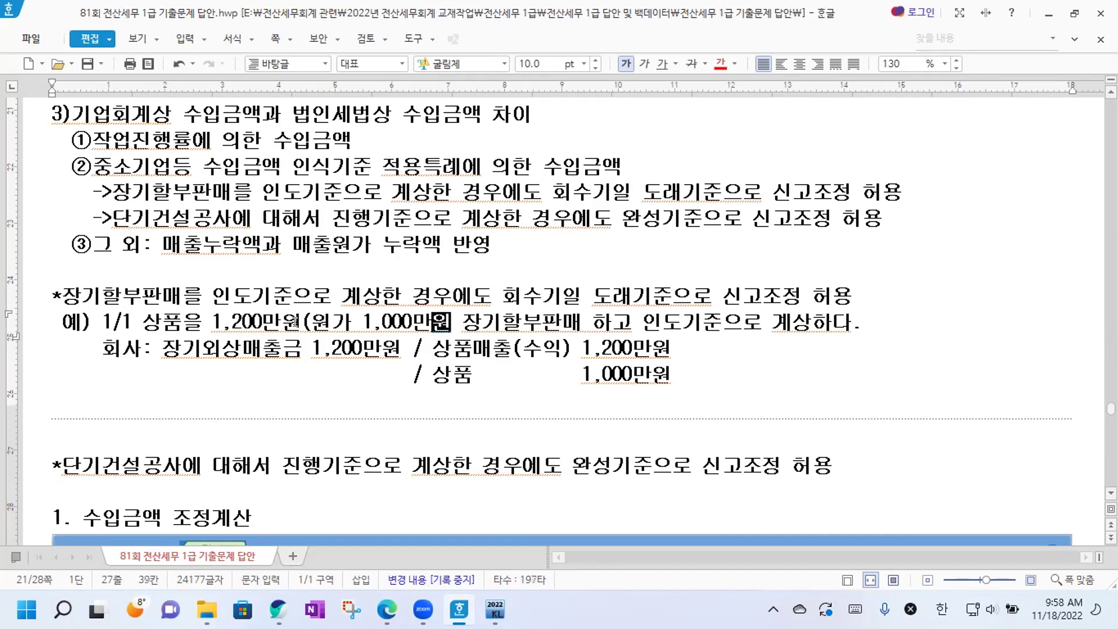
Replace the blank debit space in the second entry line with "매출원가(비용) 1,000만원".
left_click_drag(161, 376, 400, 375)
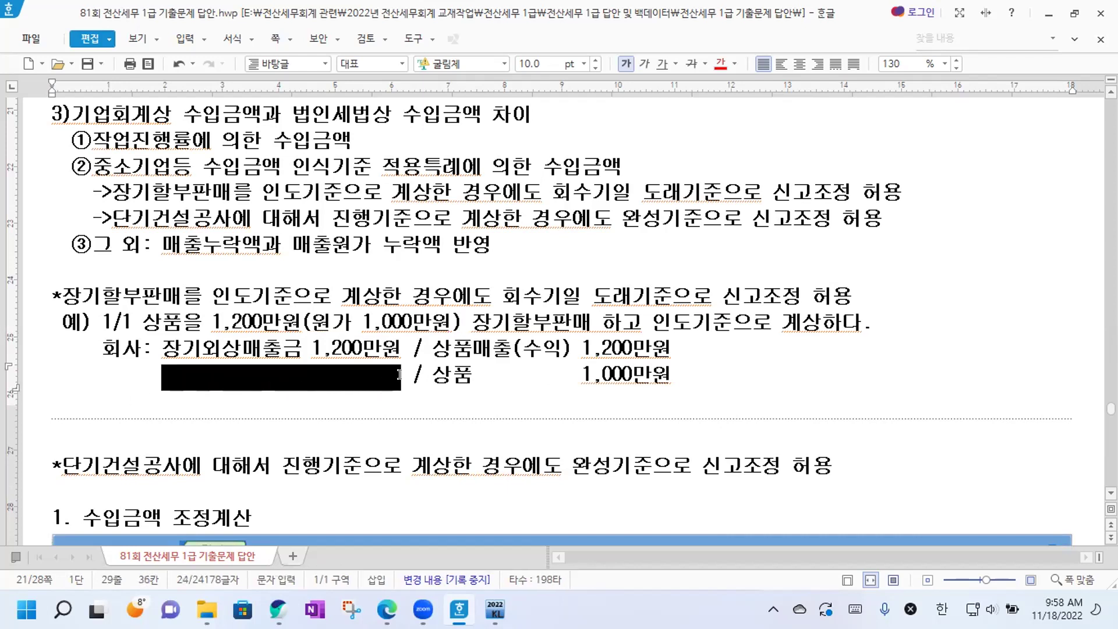
type("매출우")
type("가(비용)")
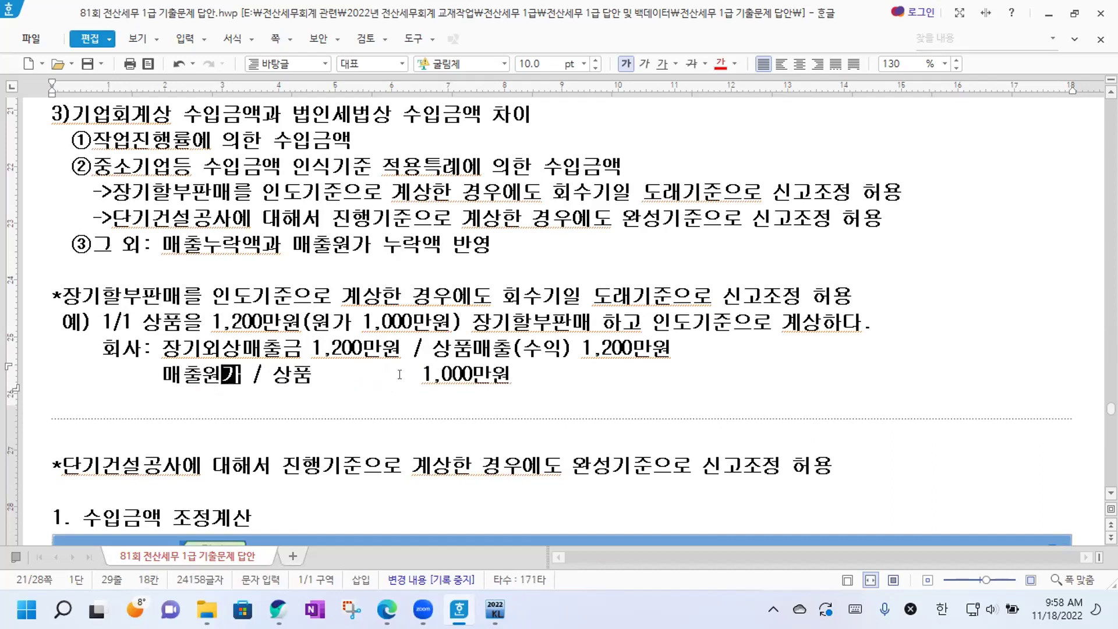
type(" 1,000")
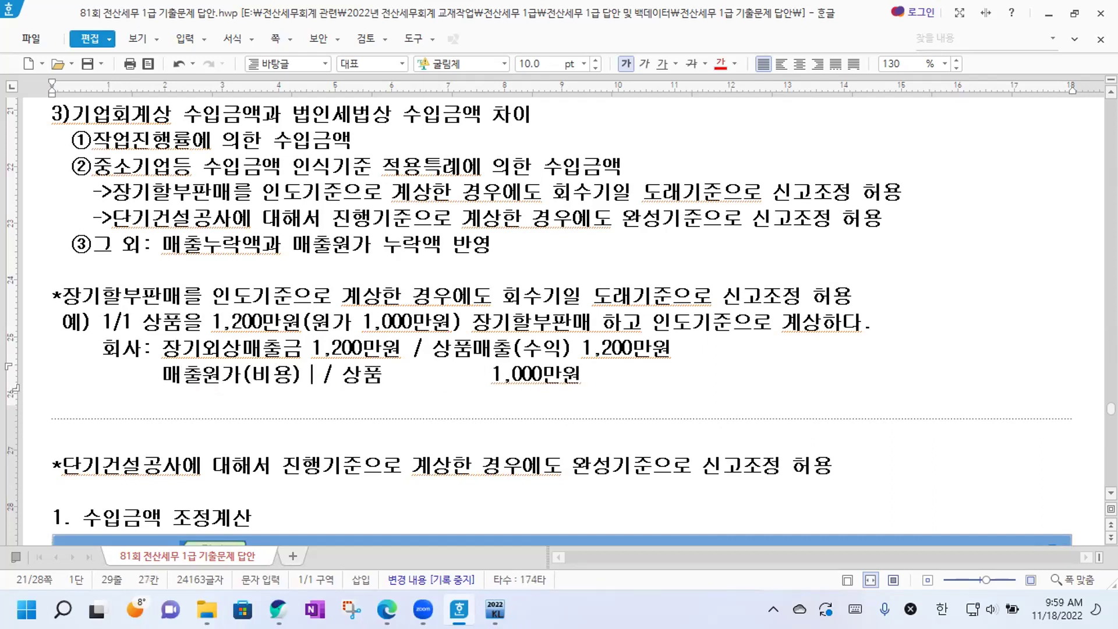
type("만원")
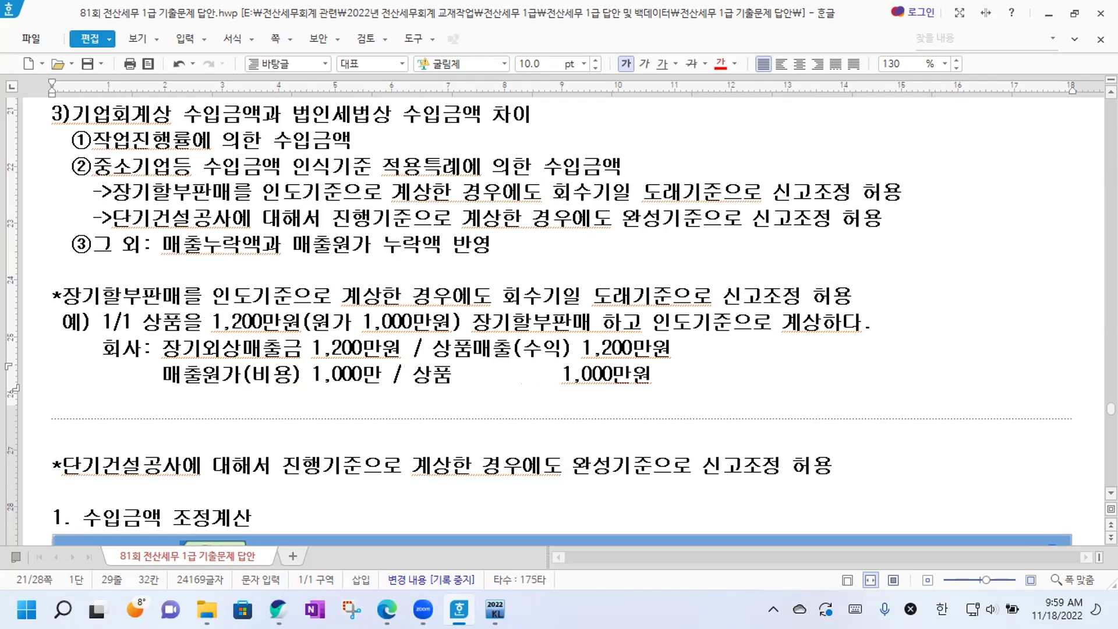
Add the label "세법:" below the company's entries, separated by a blank line and aligned with 회사.
left_click(692, 382)
key("Return")
key("Return")
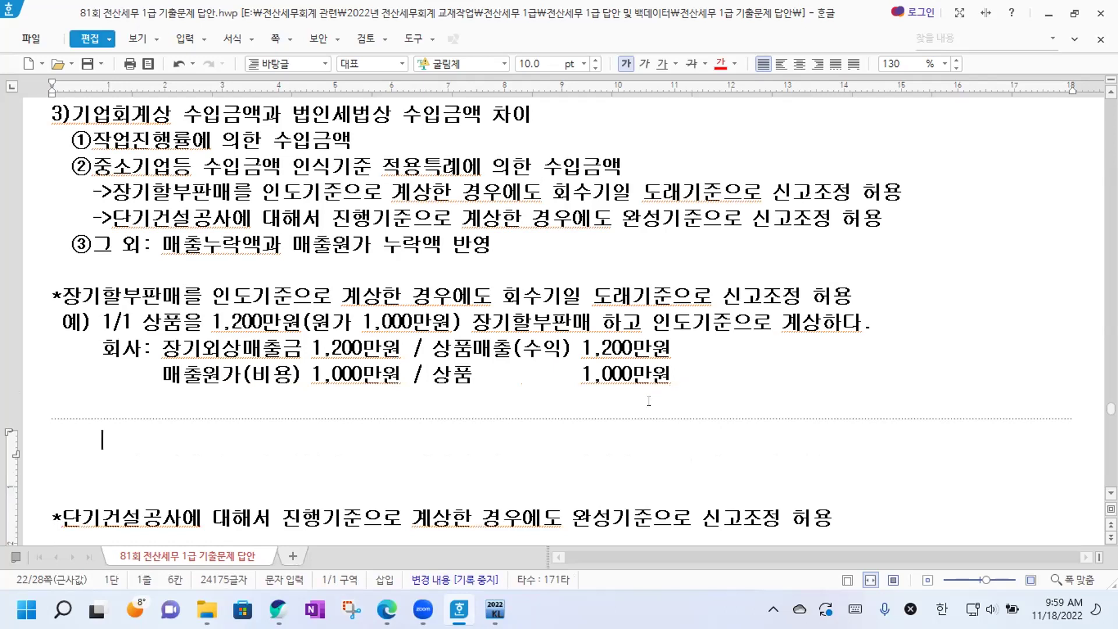
scroll(649, 401, "down", 2)
type("세법:")
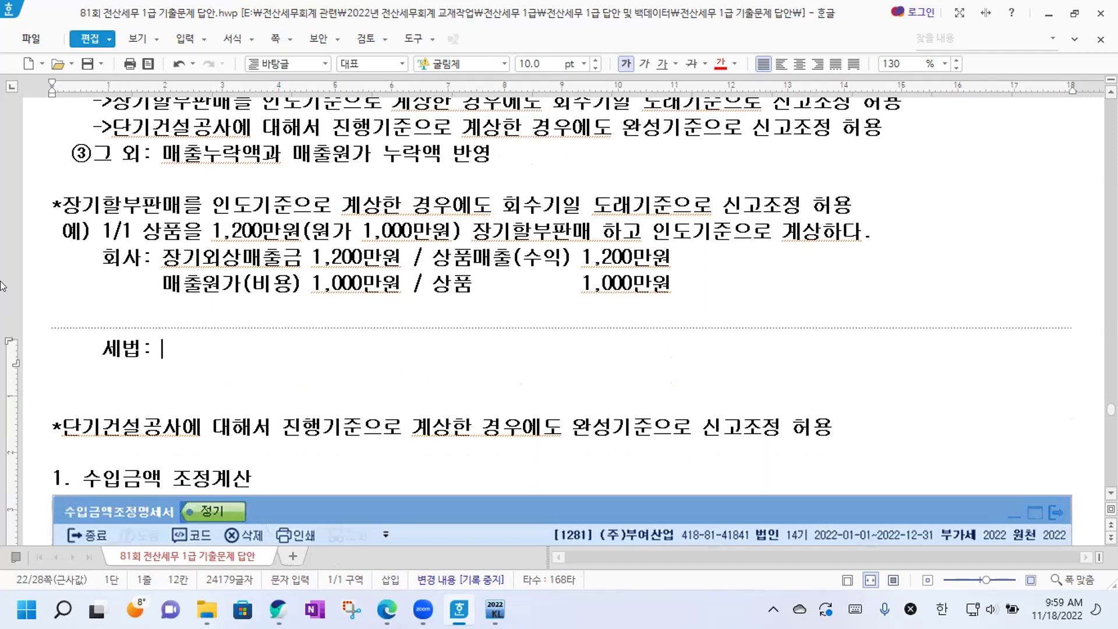
Copy the two journal entry lines of 회사 and paste them after "세법:".
left_click_drag(162, 269, 724, 280)
key("ctrl+c")
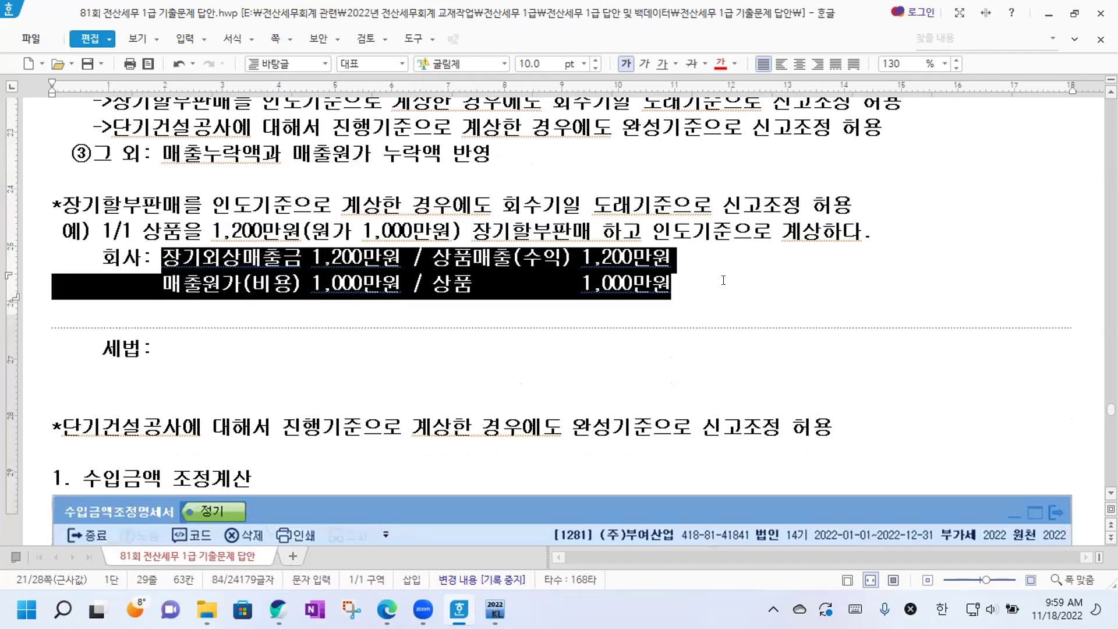
left_click(164, 352)
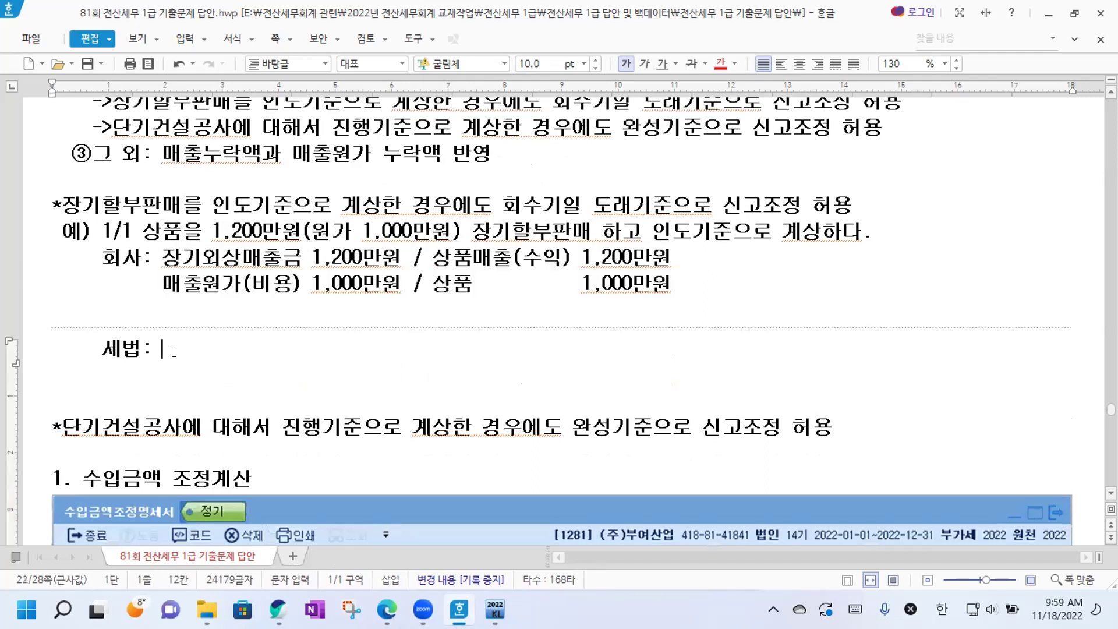
key("ctrl+v")
Add the line "조정: 원칙->조정X" below the 세법 entries, leaving a blank line in between.
key("Return")
key("Return")
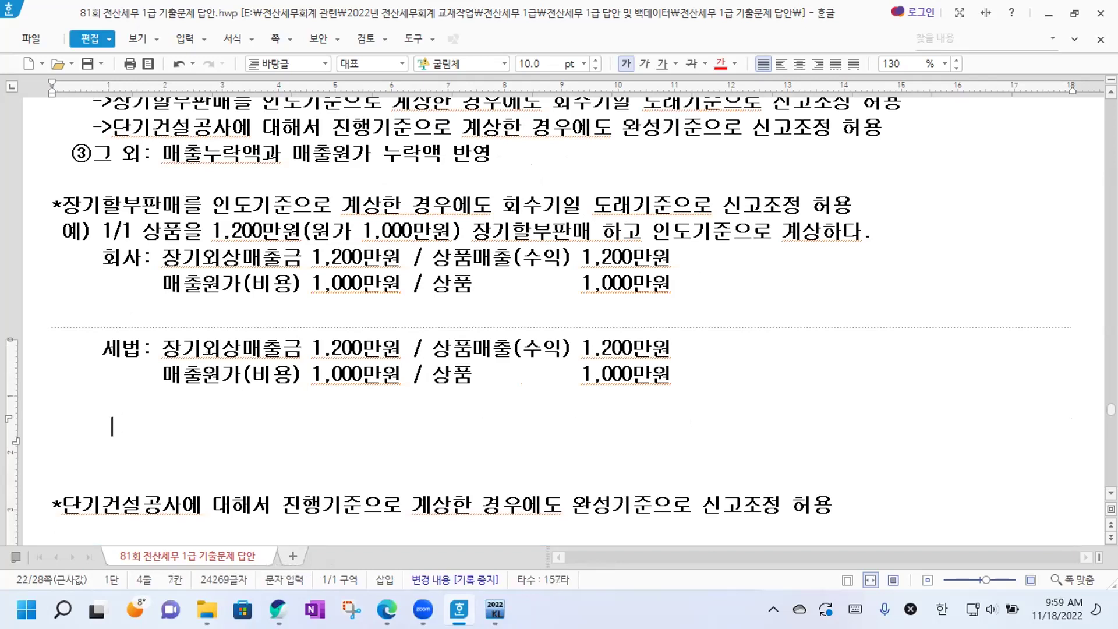
type("조정: ")
type("우")
type("원칙->")
type("조정x")
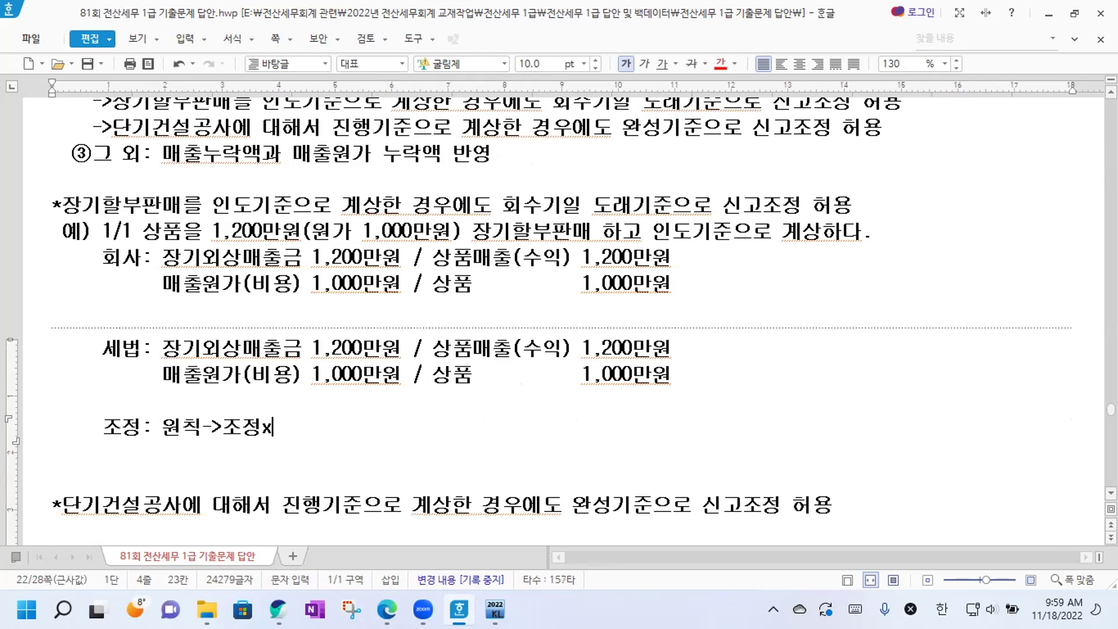
key("BackSpace")
key("Caps_Lock")
type("X")
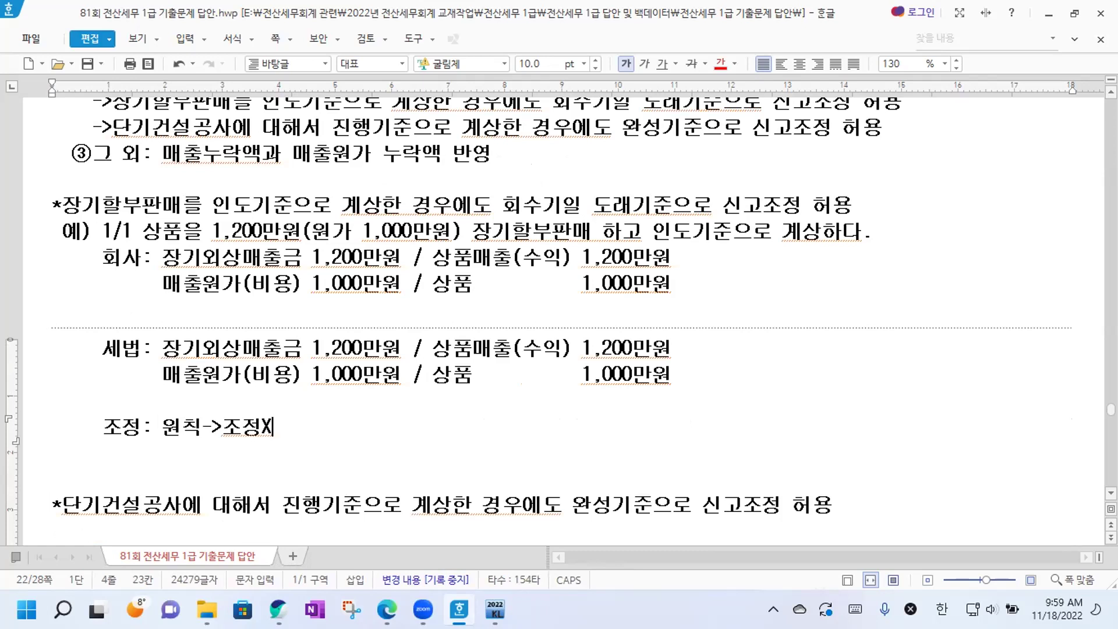
key("Hangul")
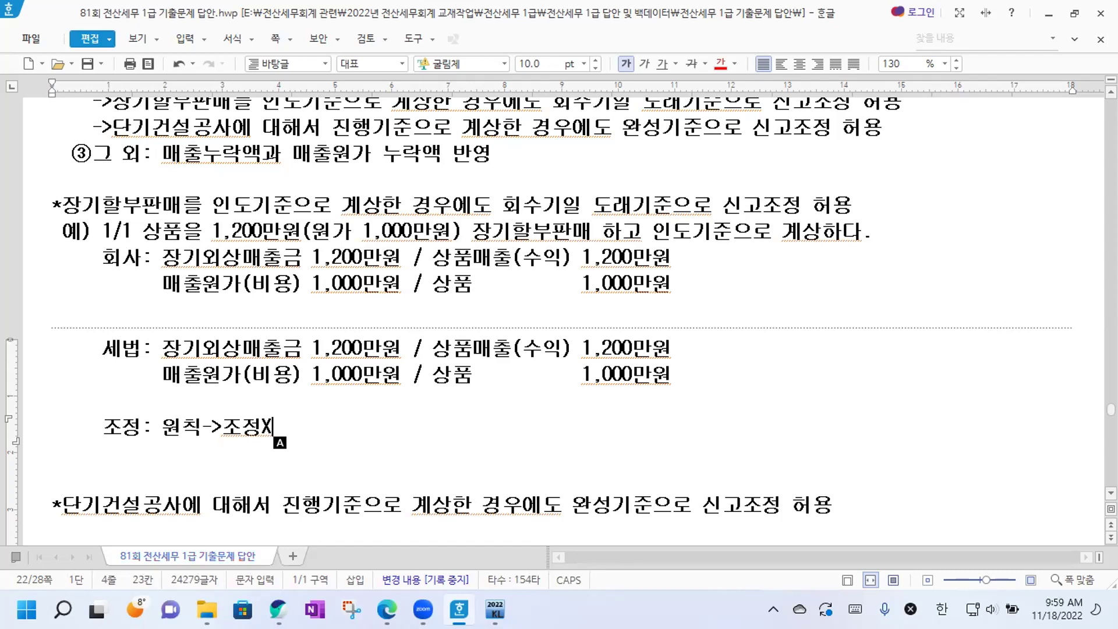
left_click(880, 215)
key("Return")
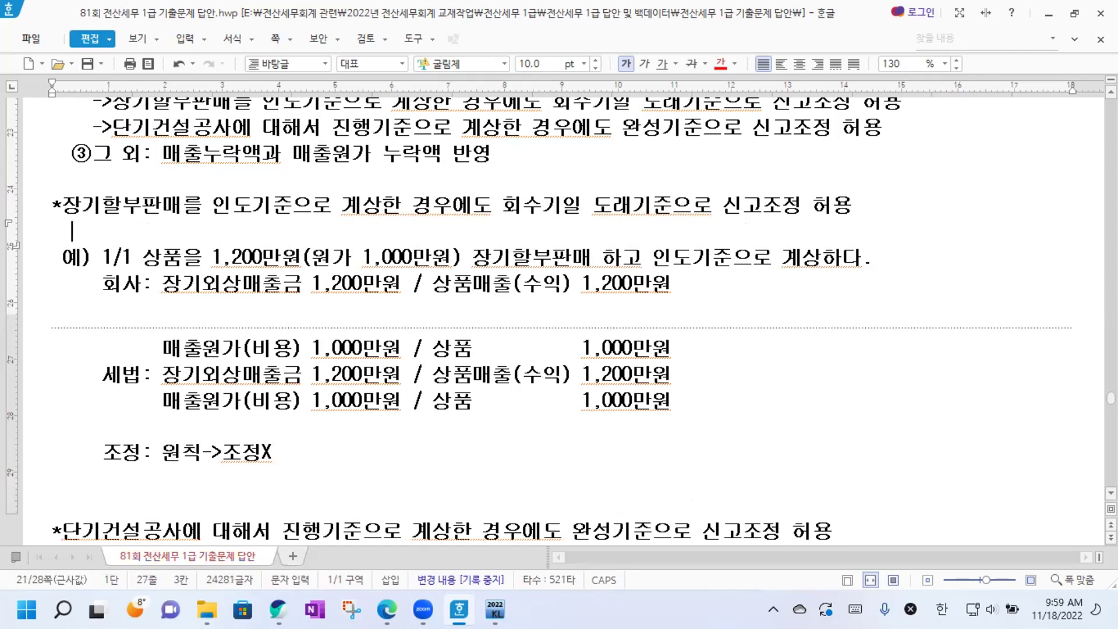
type("EKS")
key("BackSpace")
key("BackSpace")
key("BackSpace")
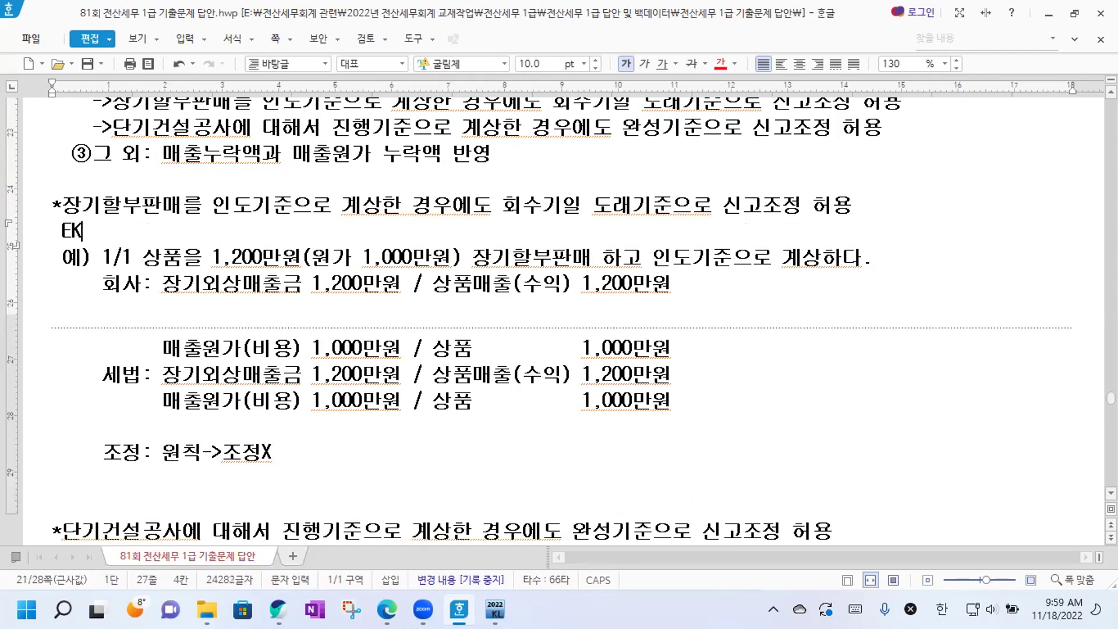
key("BackSpace")
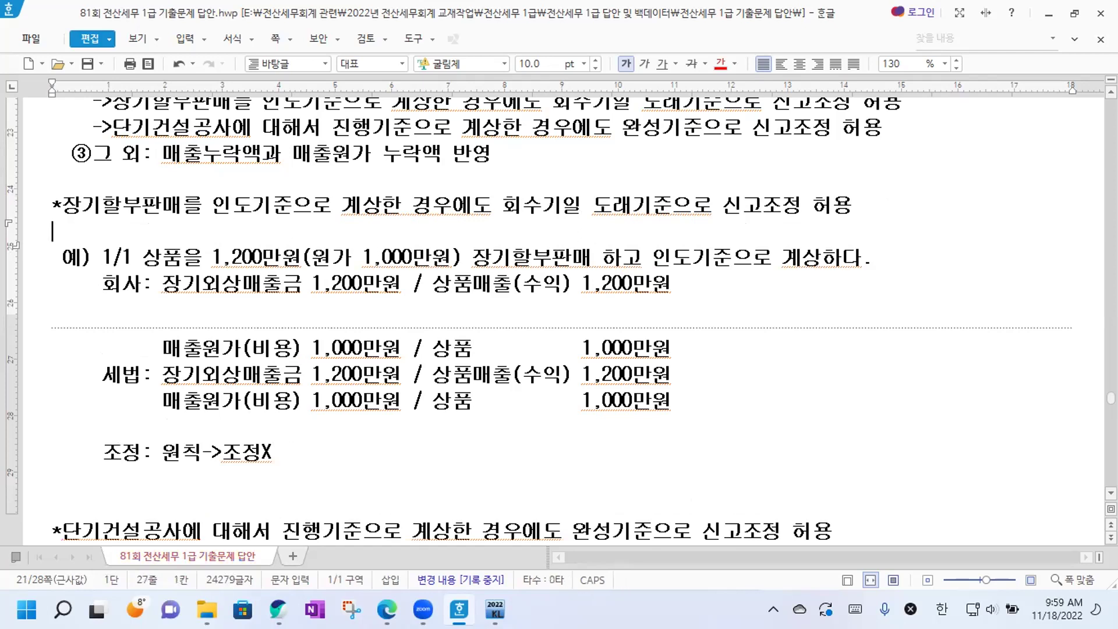
key("BackSpace")
Add the condition line "단, 당기까지 회수한 금액은 600만원 이다." directly below the 예) sentence of the installment sale example.
left_click(893, 234)
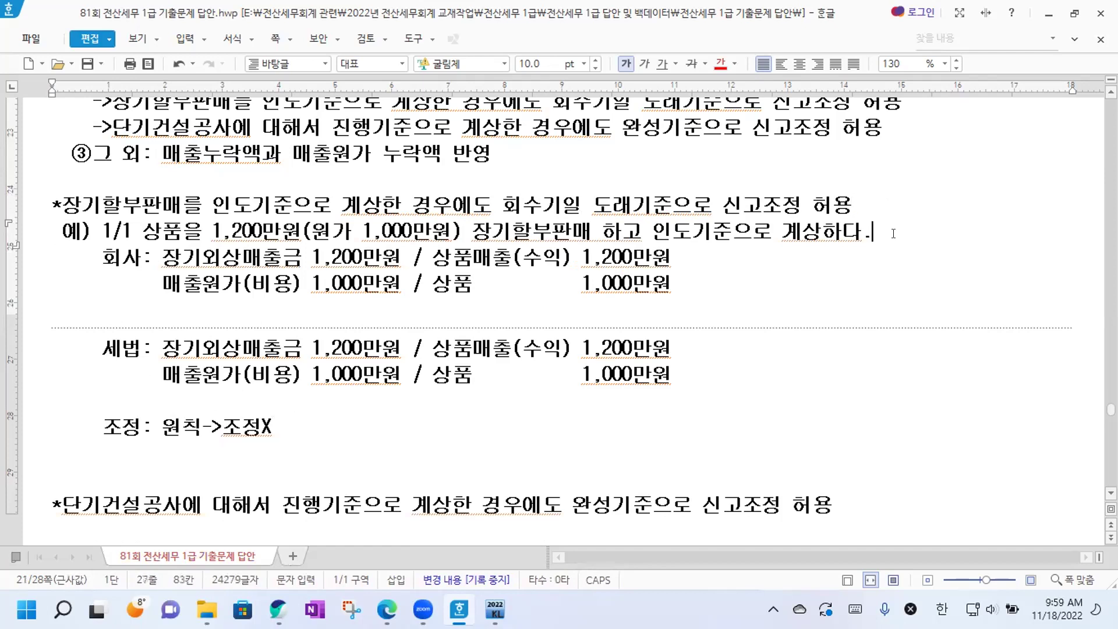
key("Return")
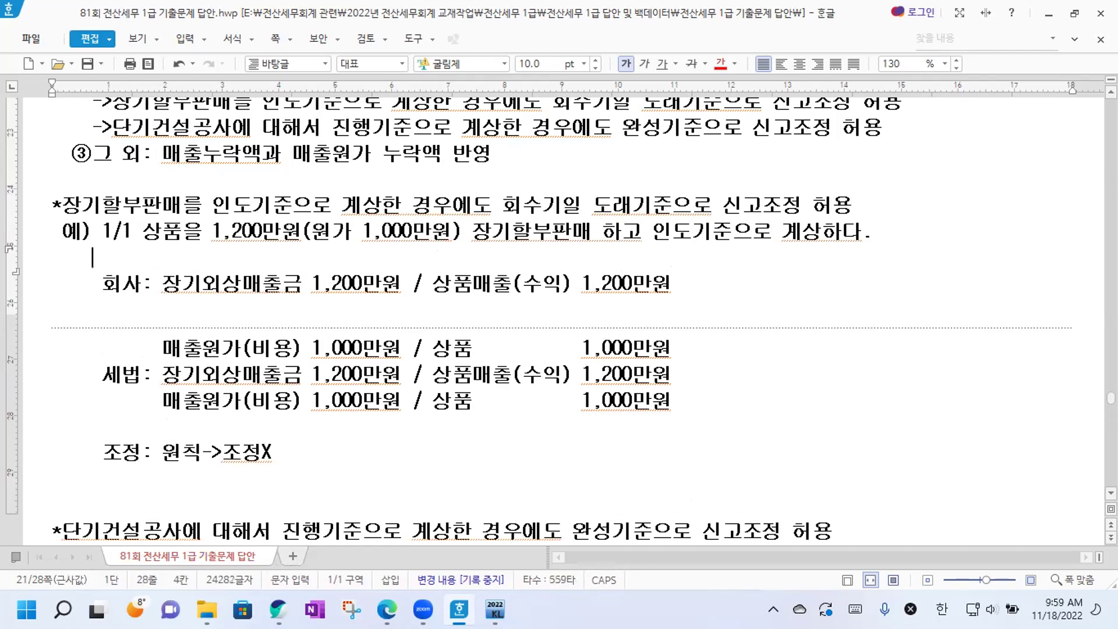
type("EKS")
key("BackSpace")
key("BackSpace")
key("BackSpace")
type("단, ")
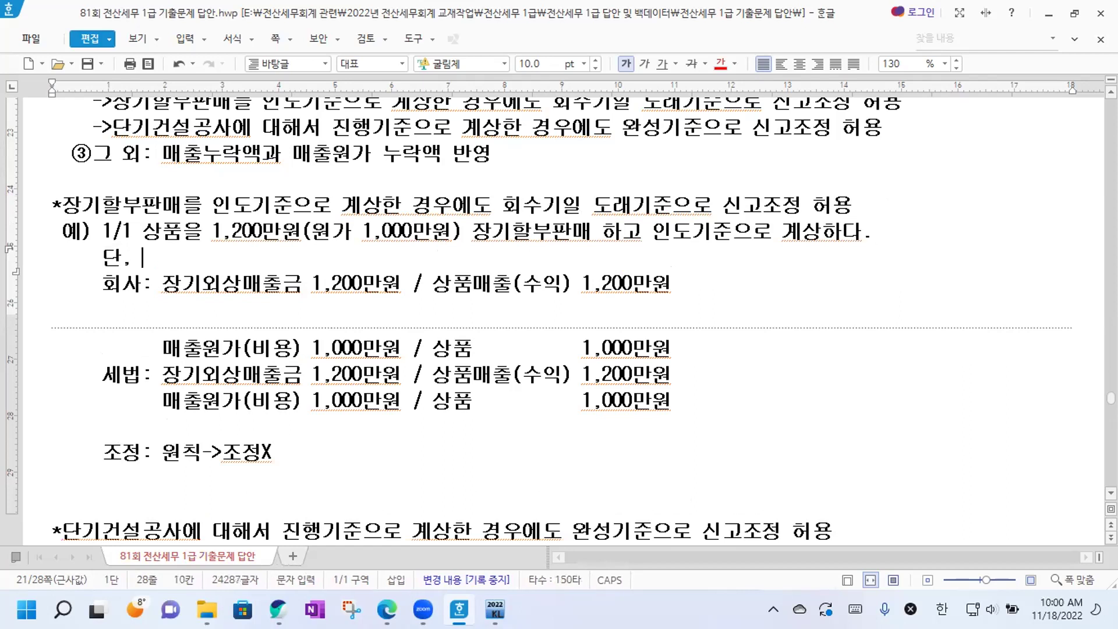
type("당궈ㅈ")
key("BackSpace")
key("BackSpace")
key("BackSpace")
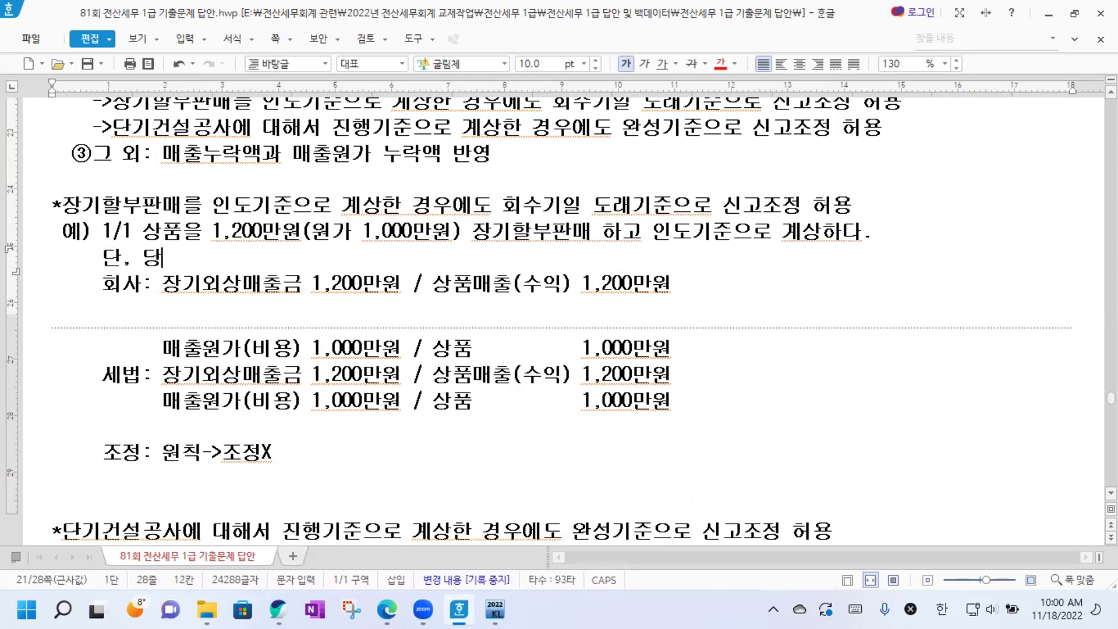
type("기까지")
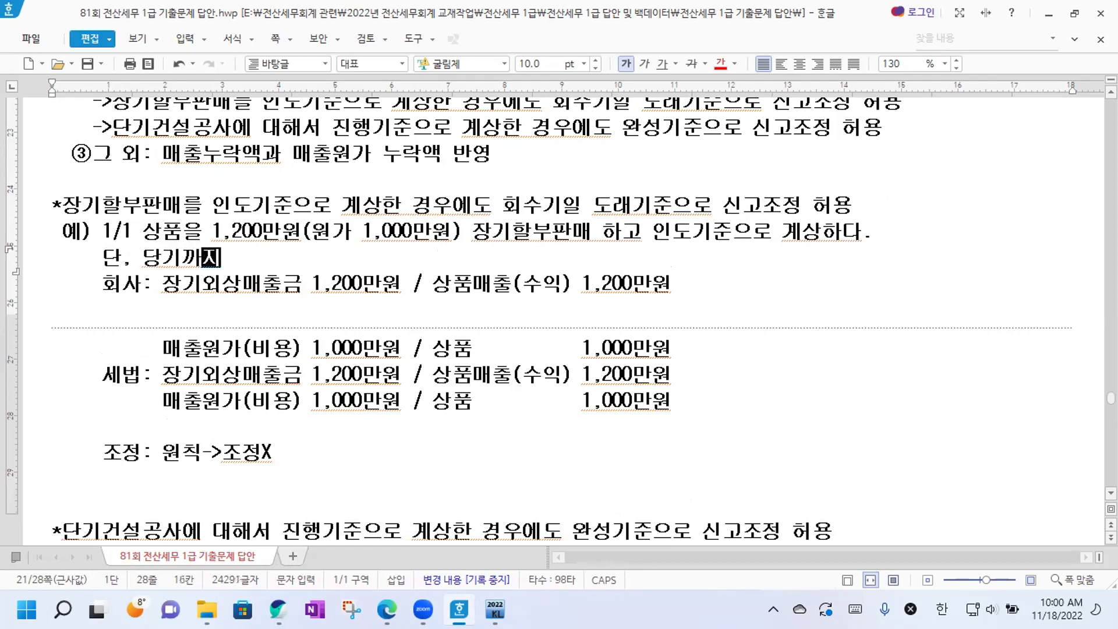
type(" 회수하ㄴ 금액은 ")
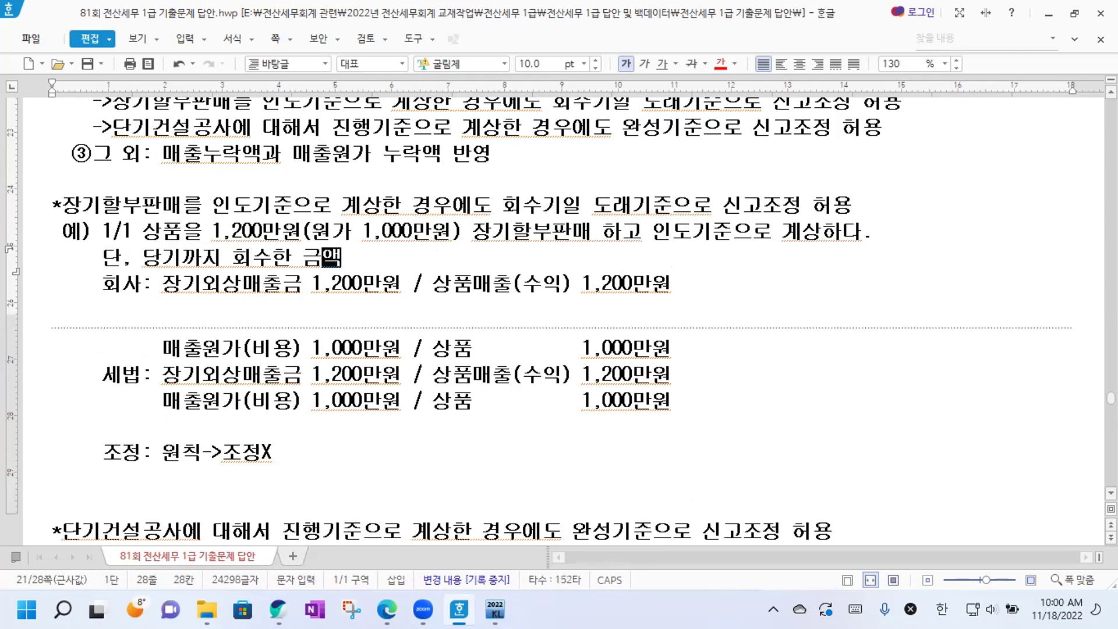
type("600")
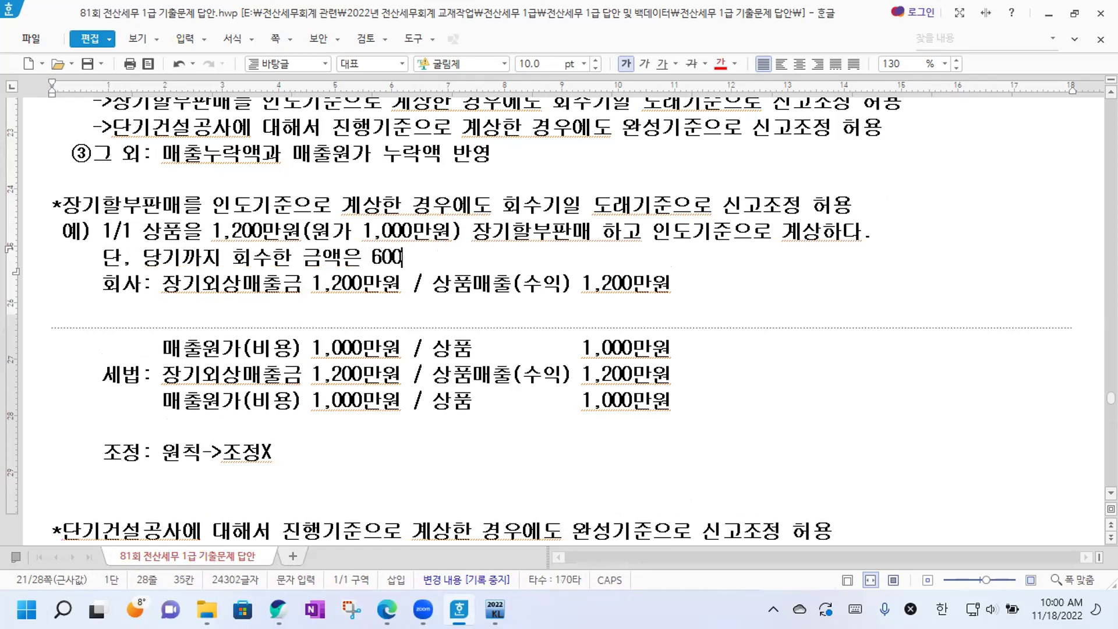
type("만원 이다.")
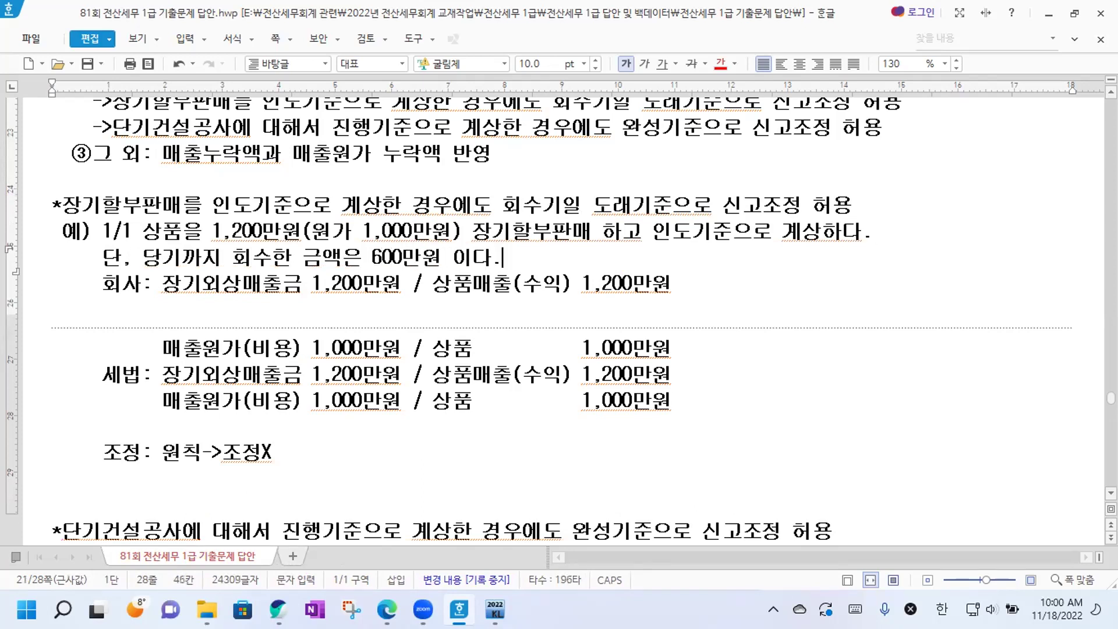
Below "원칙->조정X", add the aligned line "예외->인도기준으로 회계처리한 경우에도 회수기일 도래기준으로 신고조정 허용".
scroll(831, 332, "down", 3)
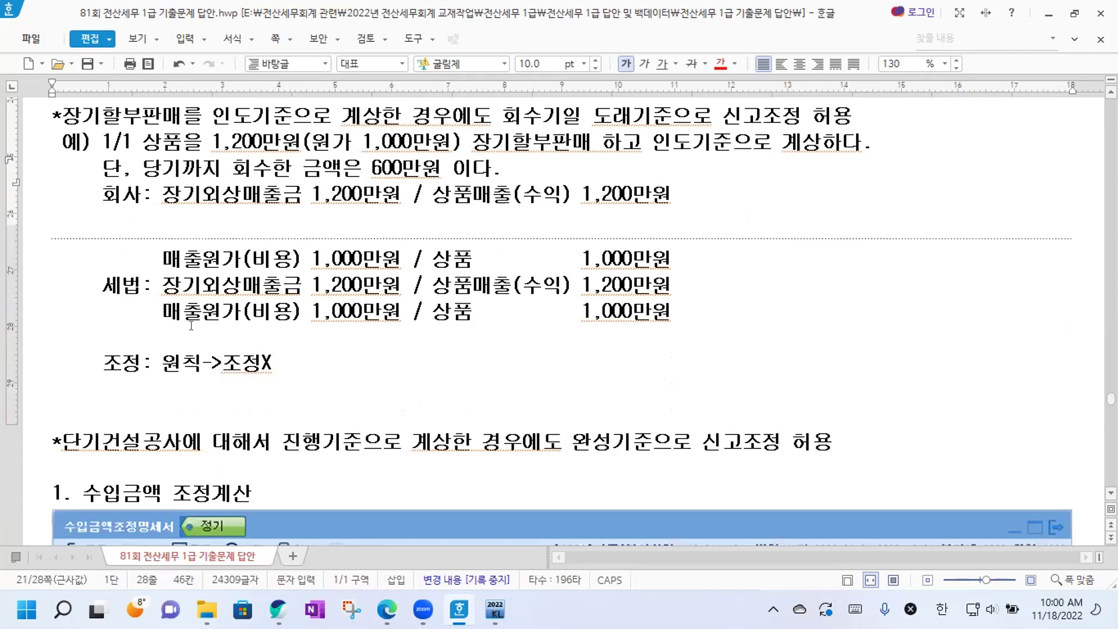
left_click(298, 361)
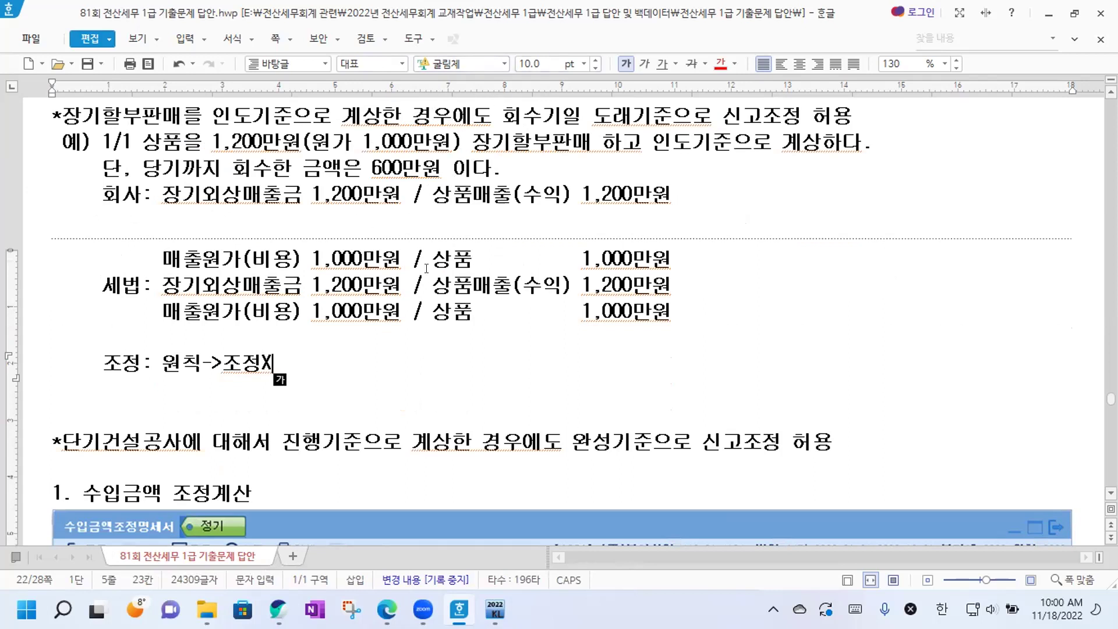
left_click_drag(432, 197, 676, 196)
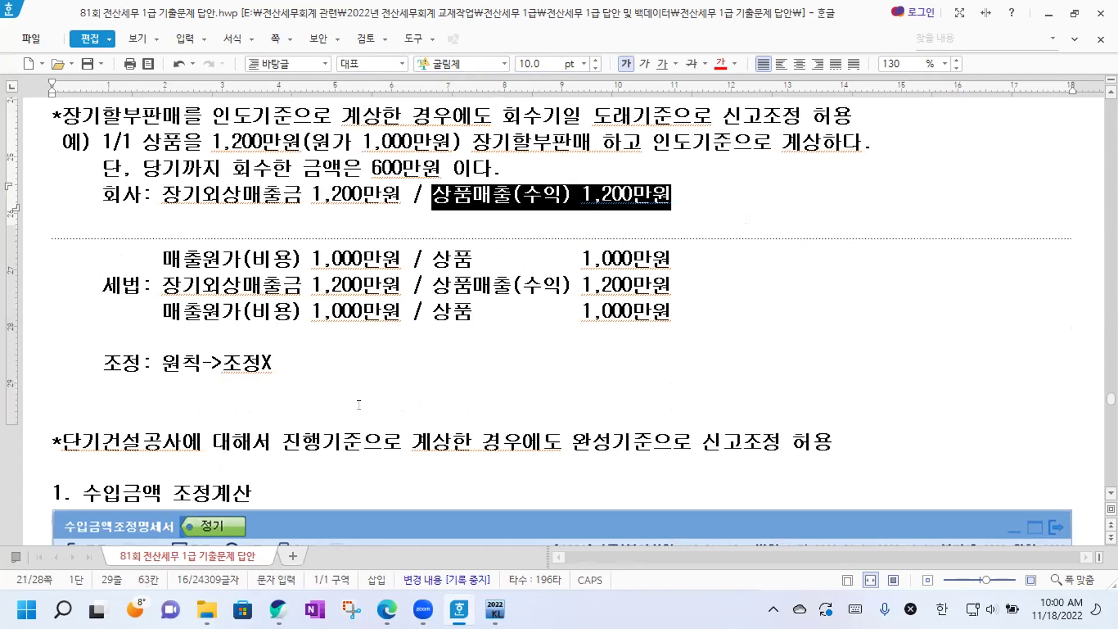
left_click(305, 359)
key("Return")
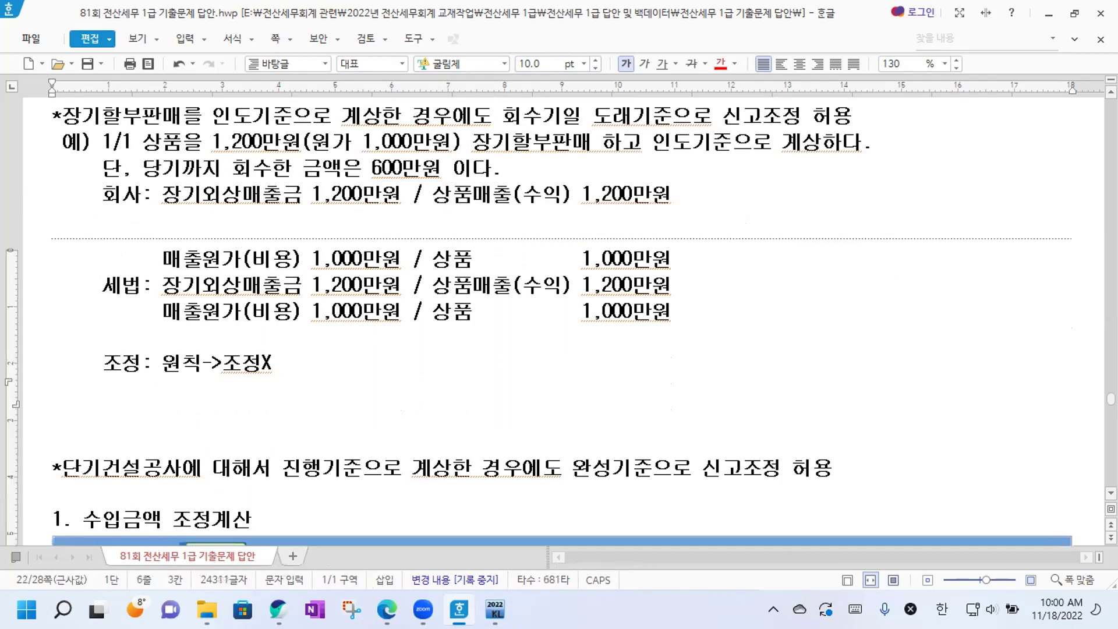
type("예외ㅓ")
type(">홋")
type("회수기일")
key("BackSpace")
key("BackSpace")
key("BackSpace")
key("BackSpace")
type("이돈ㄱ")
key("BackSpace")
key("BackSpace")
key("BackSpace")
type("인도기준으로 호")
type("ㅣ계처리한 경ㅇ")
type("ㅜ에도 회숙")
type("ㅣ일 도래기준으")
type("로 신고조정 허용")
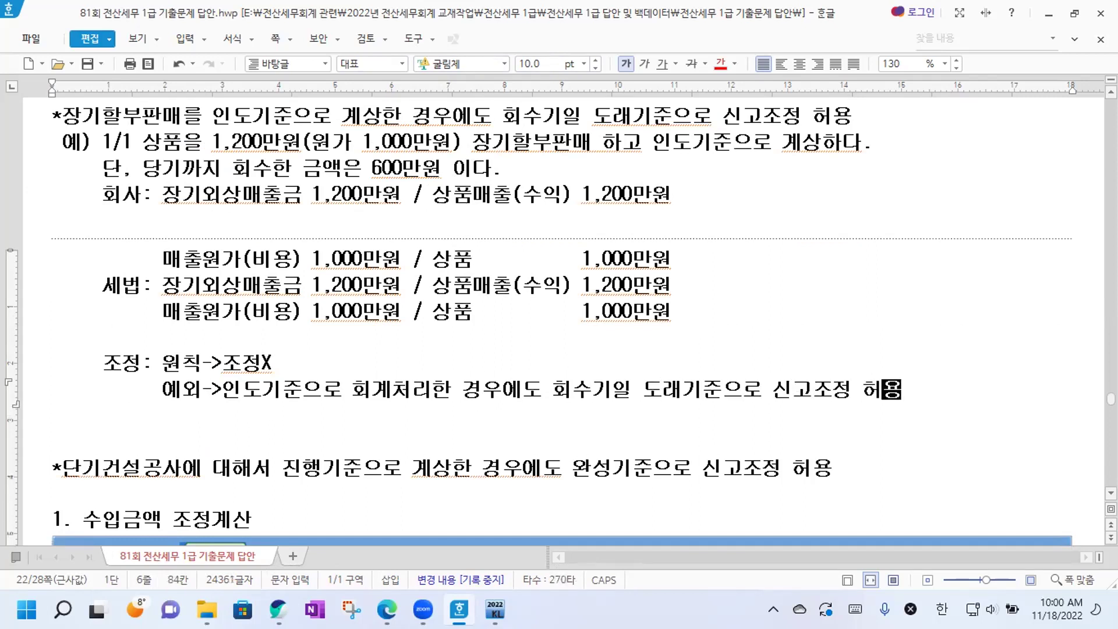
Add the line "상품매출(미회수분) 600만원->익금불산입" under the 예외 explanation, indented to its text.
key("Return")
type("상품매출")
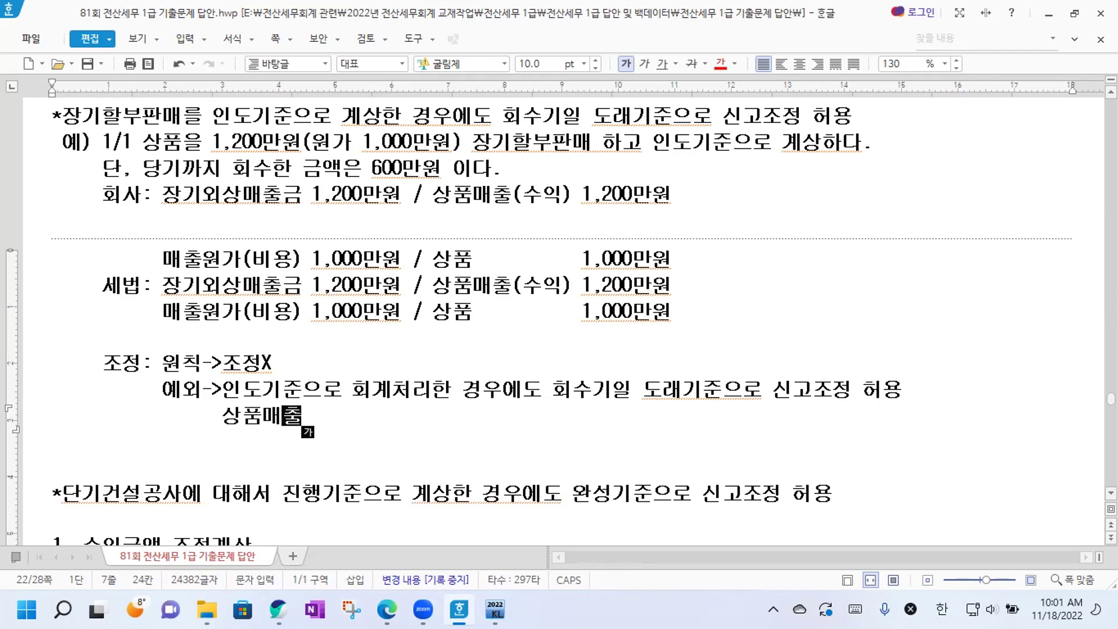
type("6")
key("BackSpace")
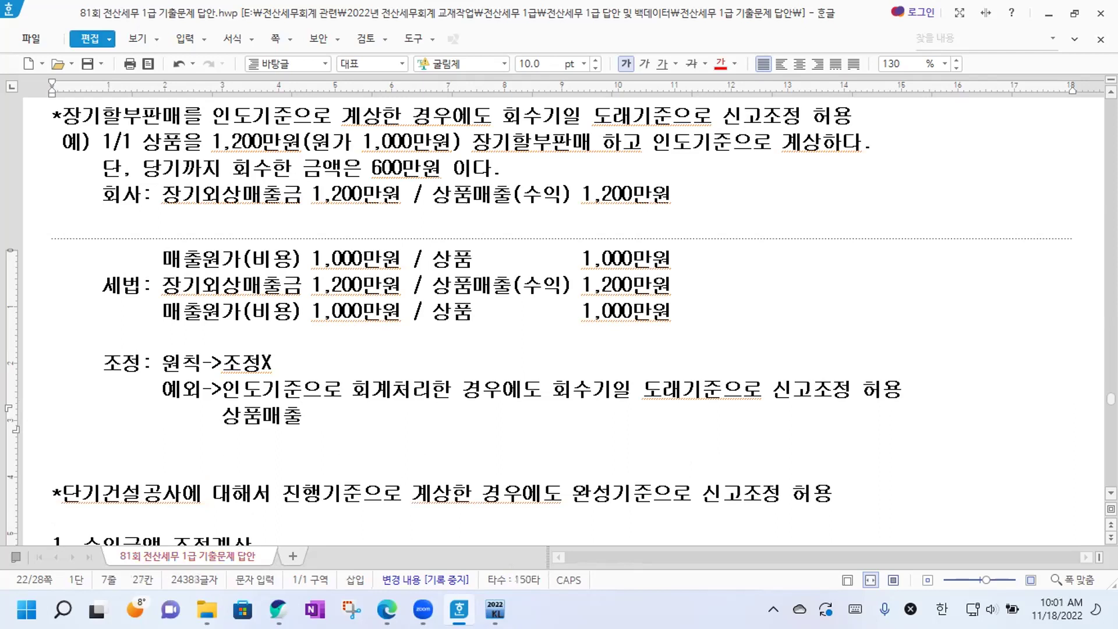
type("(미회수")
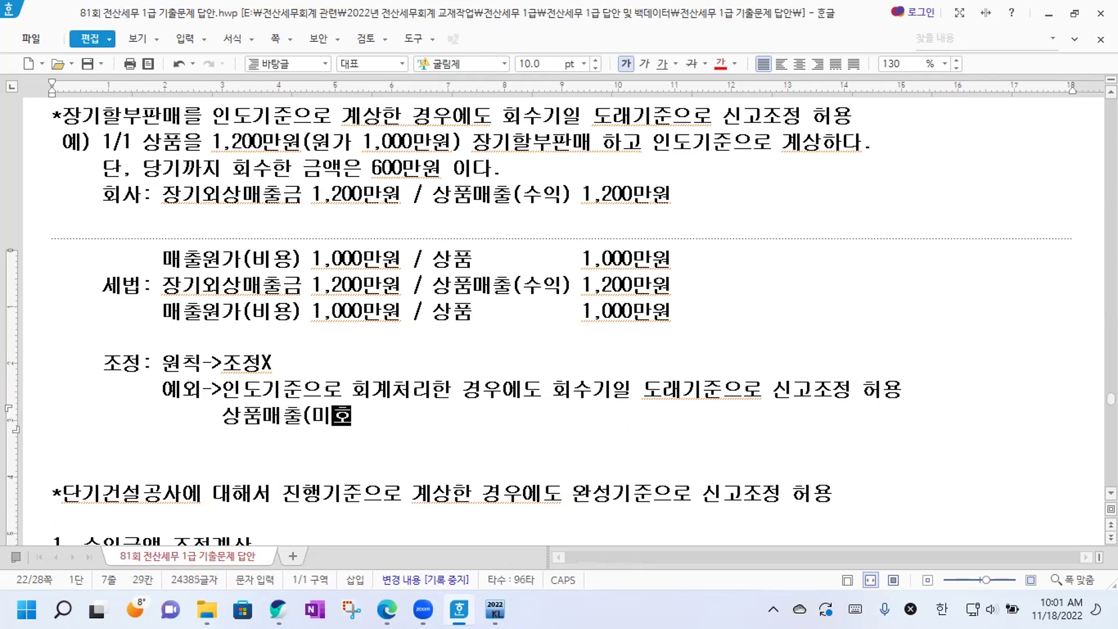
type("분")
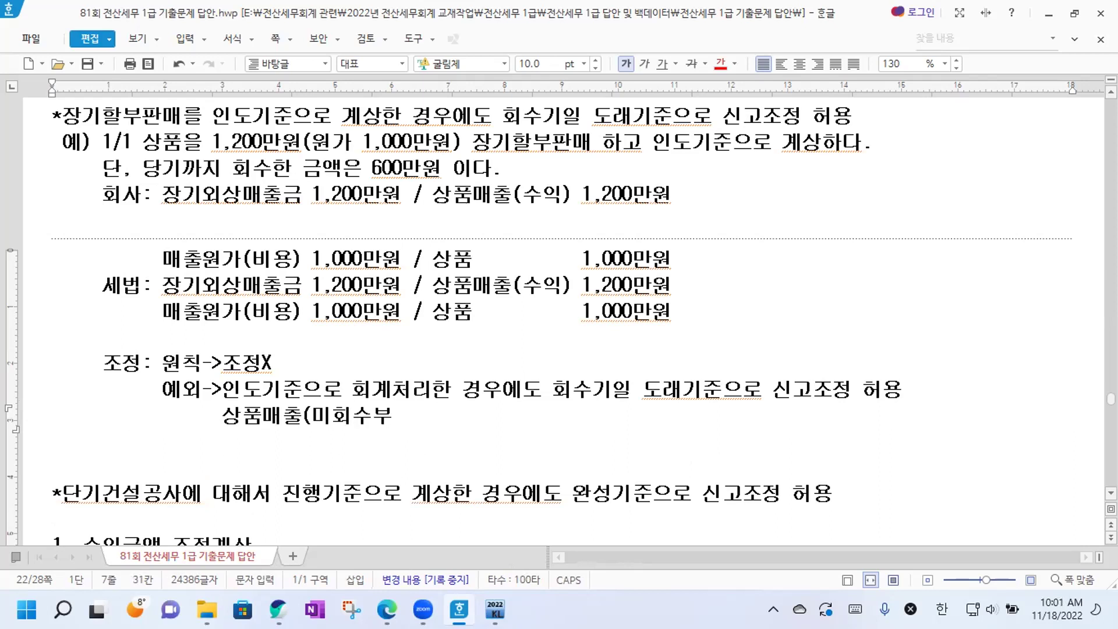
type(") 600")
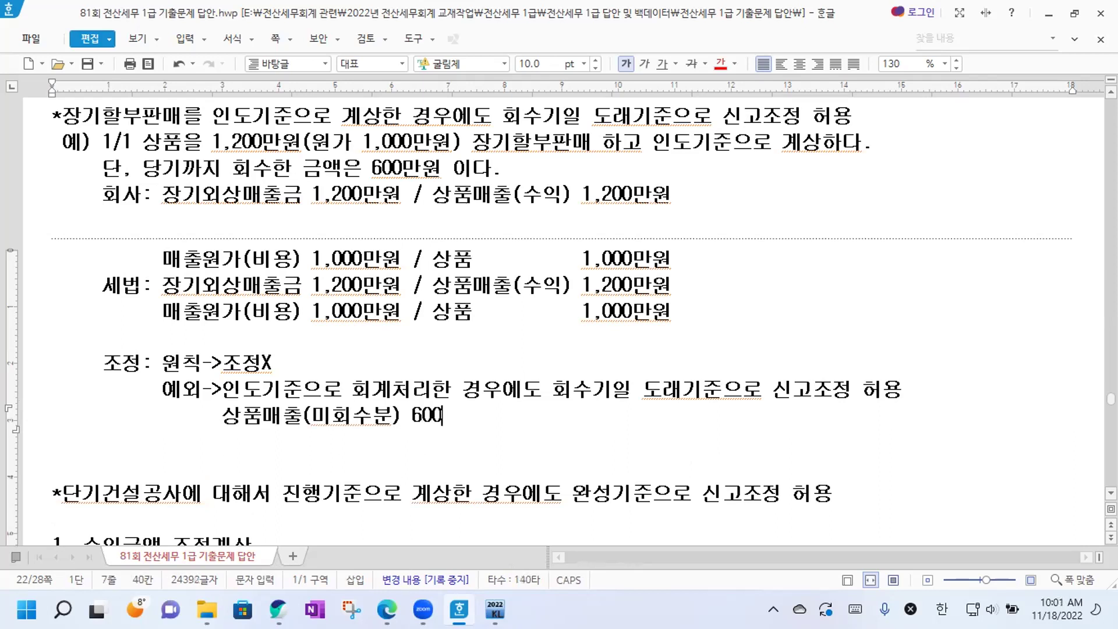
type("마ㄴ원->워")
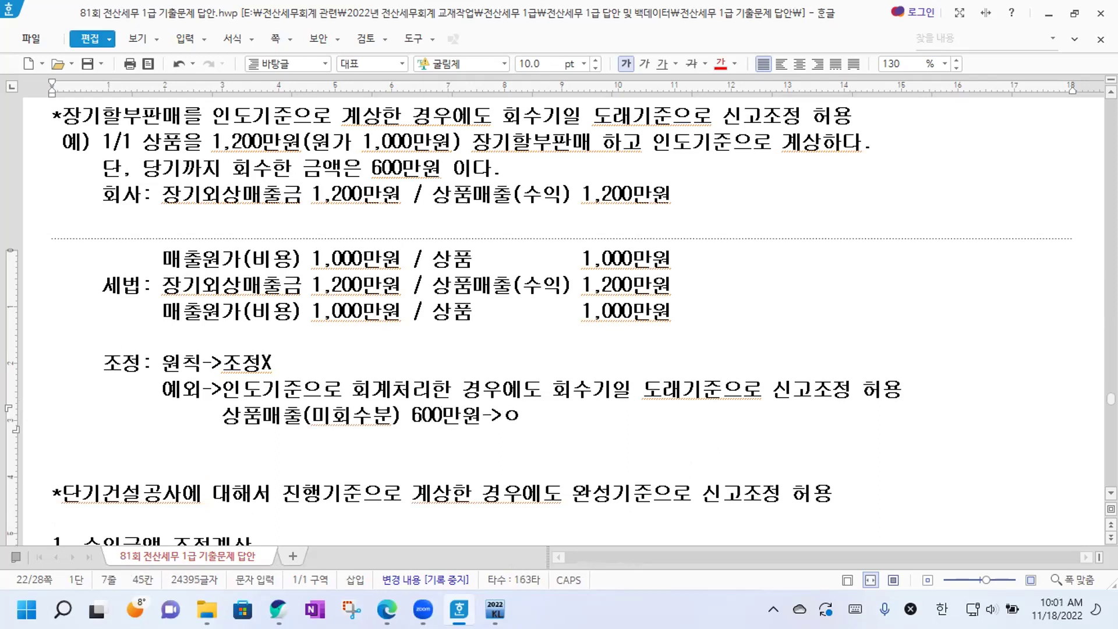
type("금불산입")
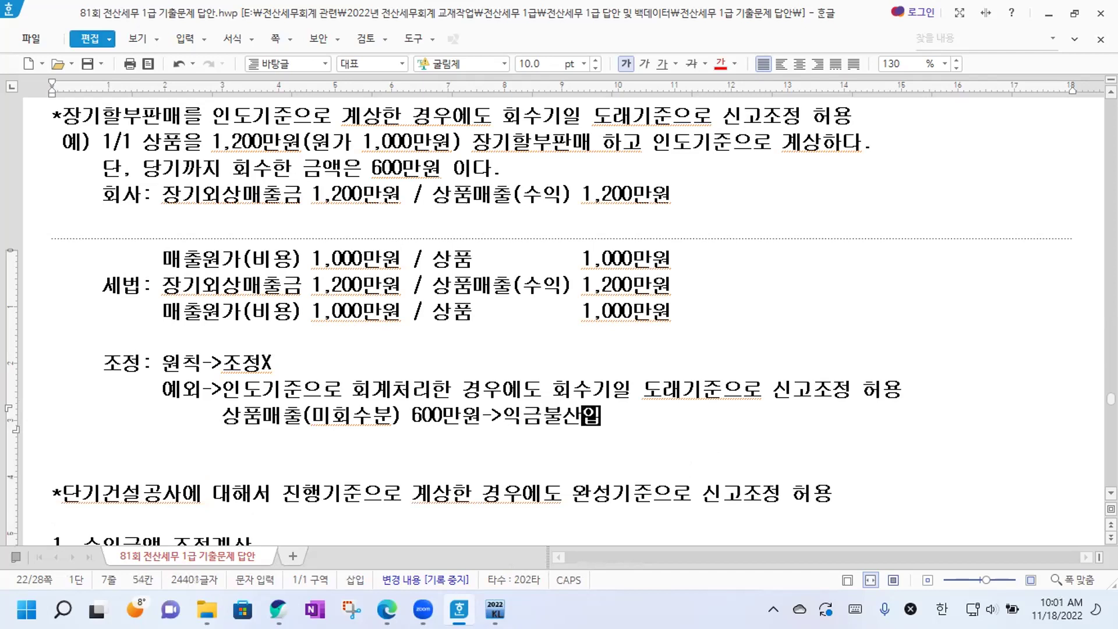
Add the line "매출원가(미회수분) 500만원->손금불산입" below the 상품매출(미회수분) adjustment.
key("Return")
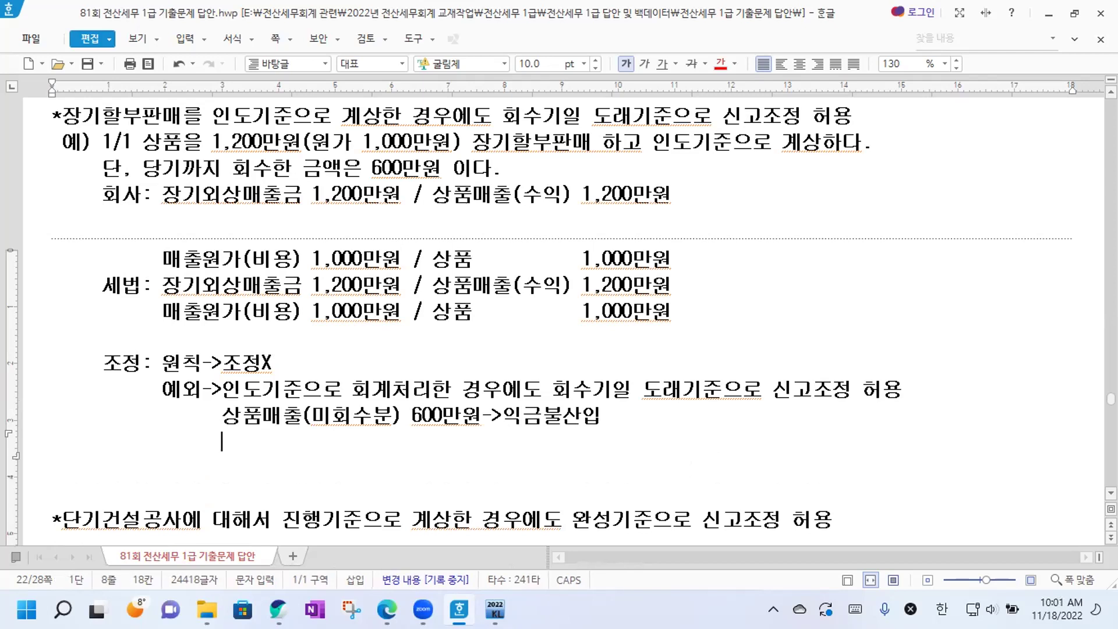
type("매출원")
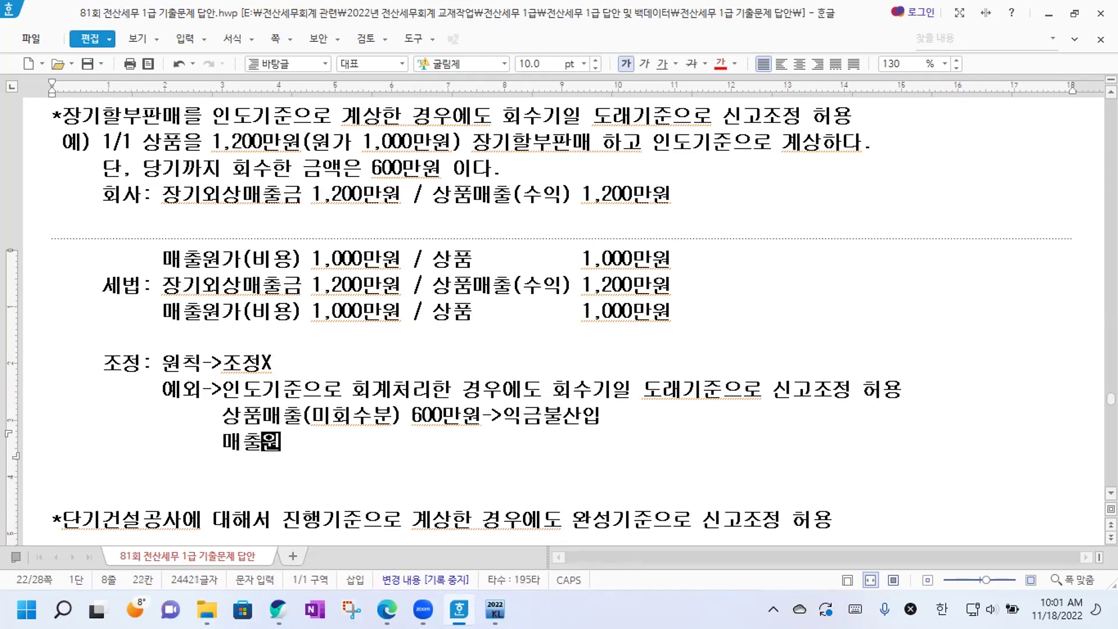
type("가(미회숩")
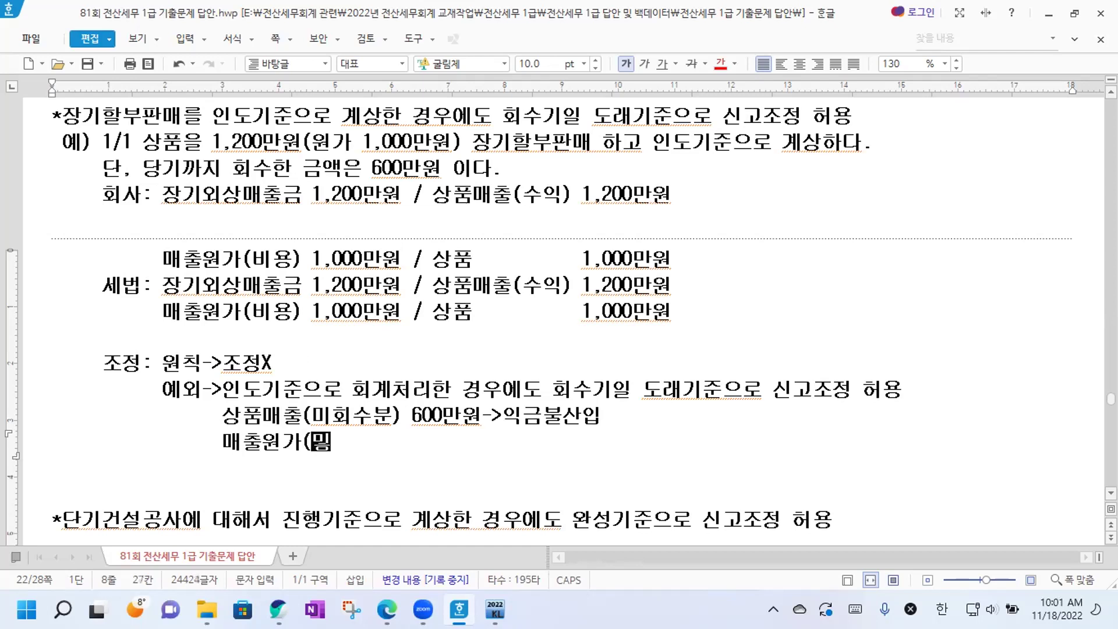
type("분) 500만원->손금불산입")
Append "(유보발생)" to both the 익금불산입 line and the 손금불산입 line.
key("Up")
type("(유보")
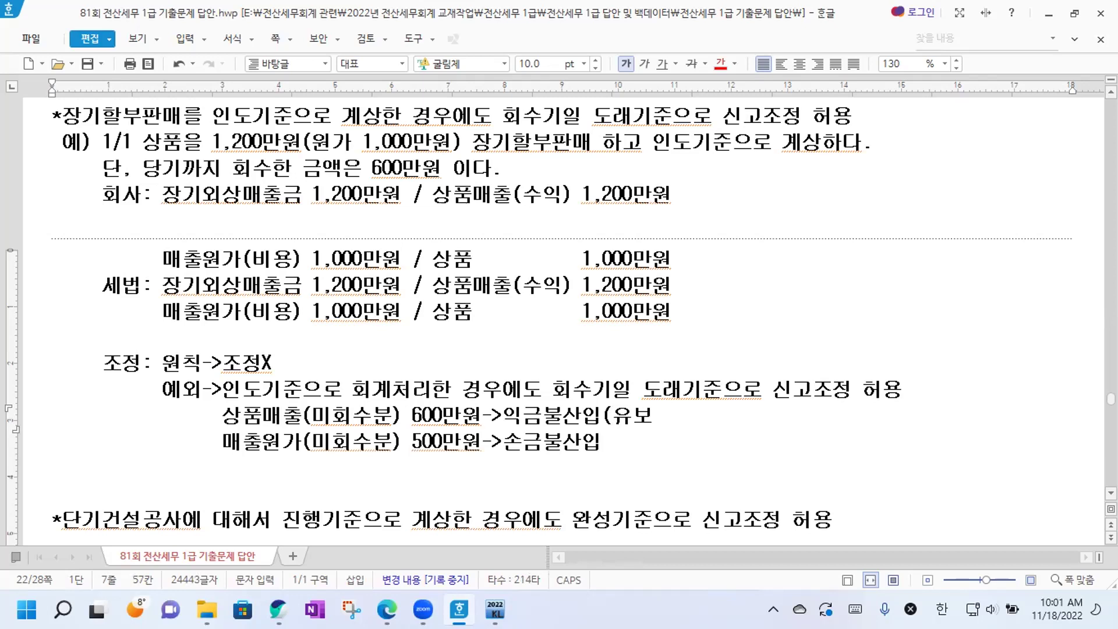
type("발생 )")
key("Down")
type("(유보발생)")
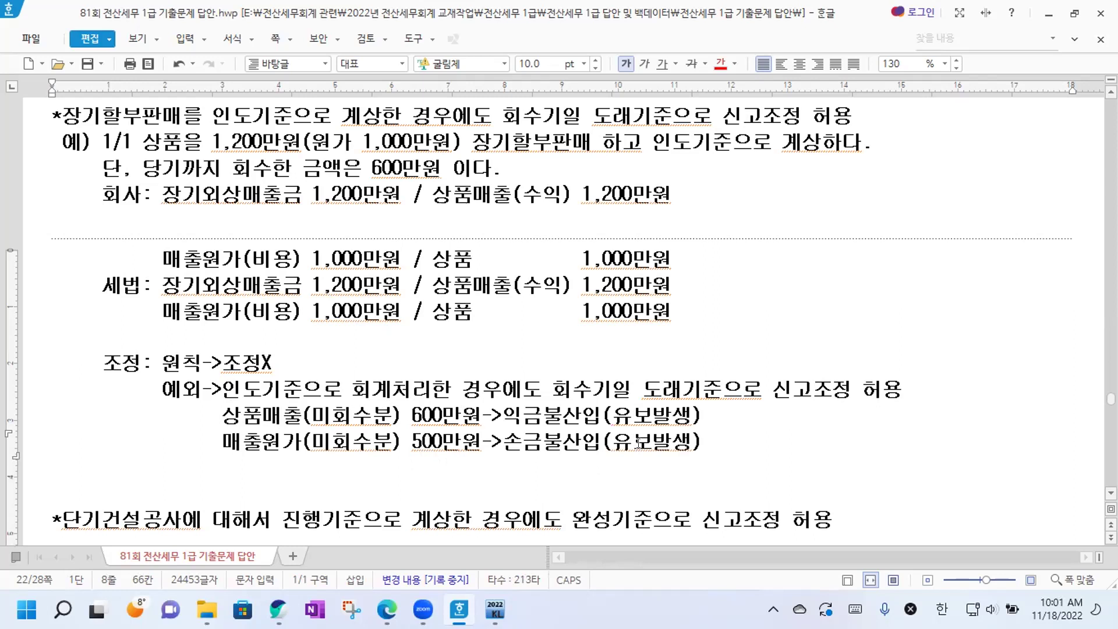
Append "->다음연도에 익금산입(유보감소)" to the 상품매출 adjustment and "->다음연도에 손금산입(유보감소)" to the 매출원가 adjustment.
left_click(716, 414)
type(">다음연도에 ")
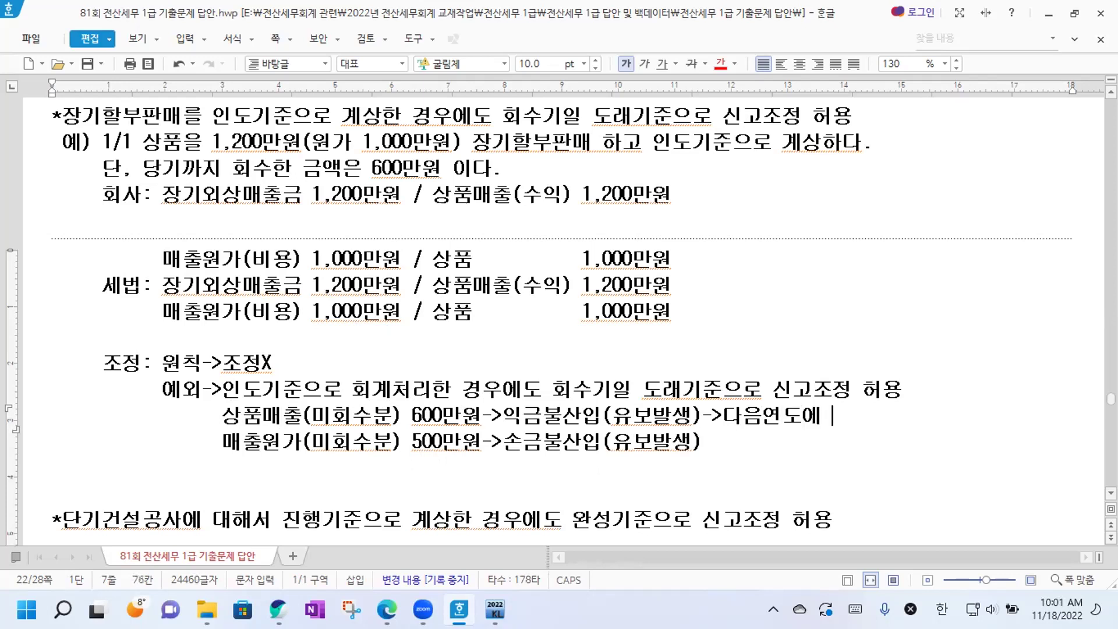
type("익금산ㅇ입(유")
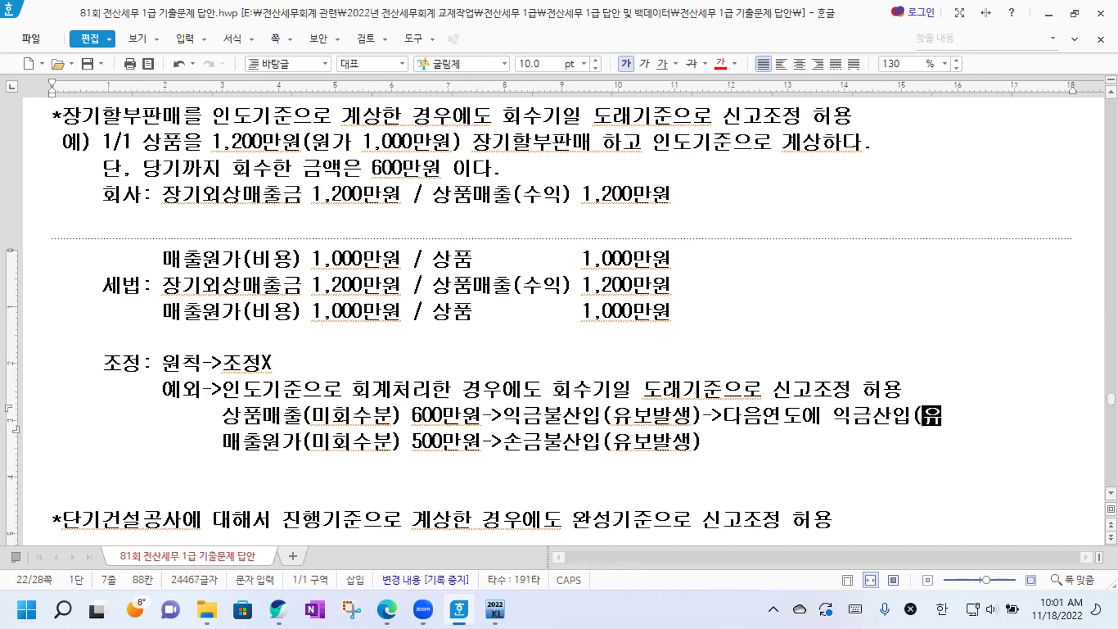
type("보감ㅅ소)")
left_click(702, 442)
type("->ㄷ다음연도에 손금ㅅ산입(유보감ㅅ소)")
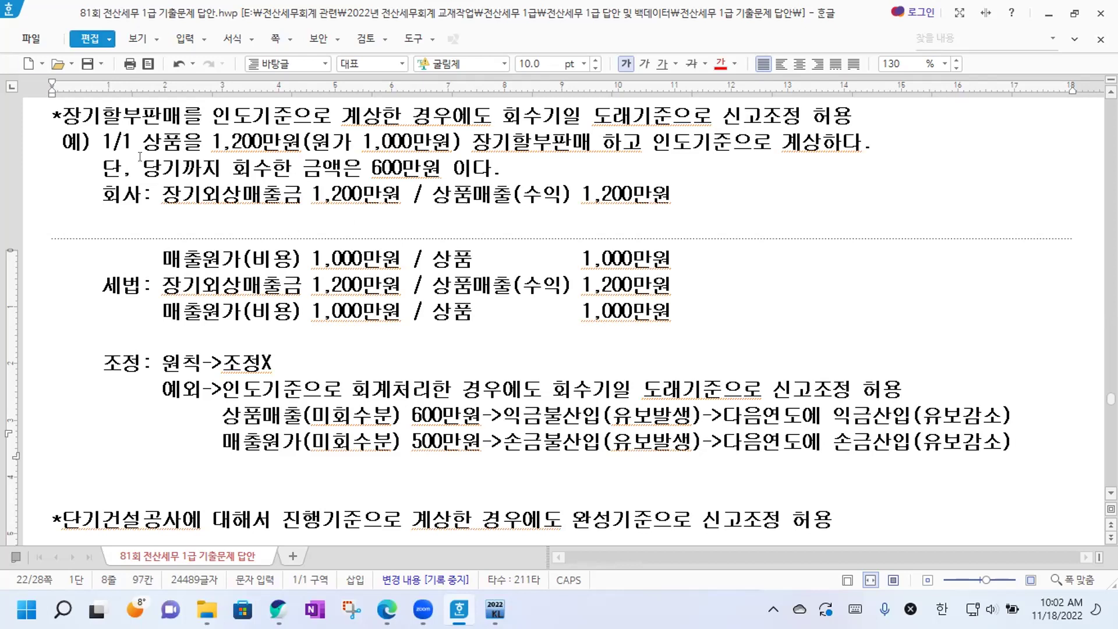
Insert a blank line between the 회사 and 세법 entries, and select the two 세법 entry lines.
left_click_drag(99, 192, 650, 267)
left_click(691, 268)
key("Return")
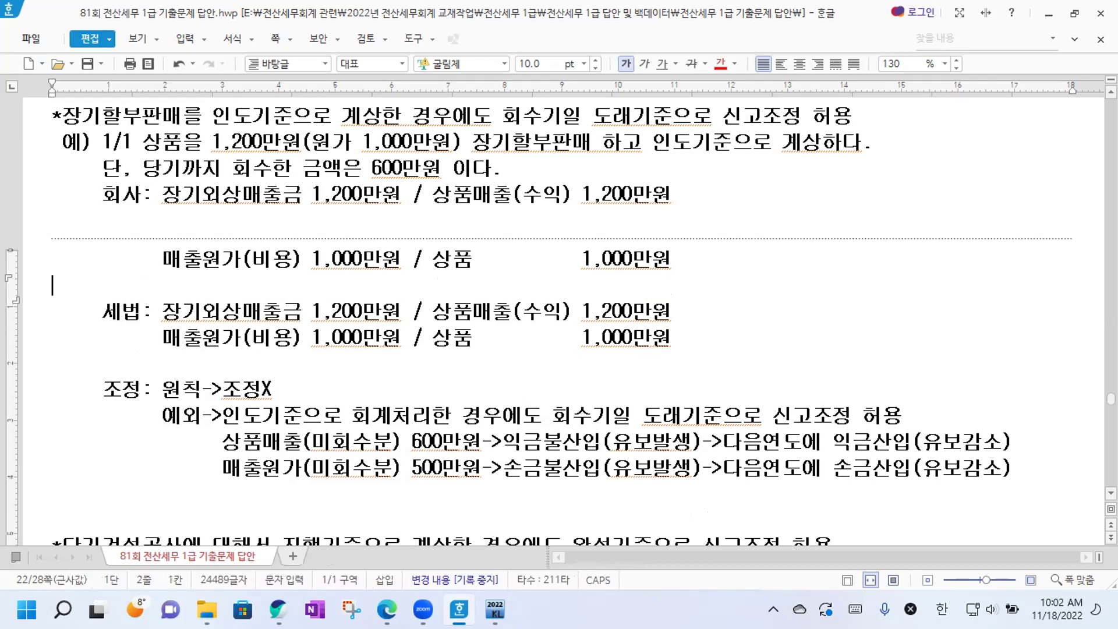
left_click_drag(104, 312, 712, 334)
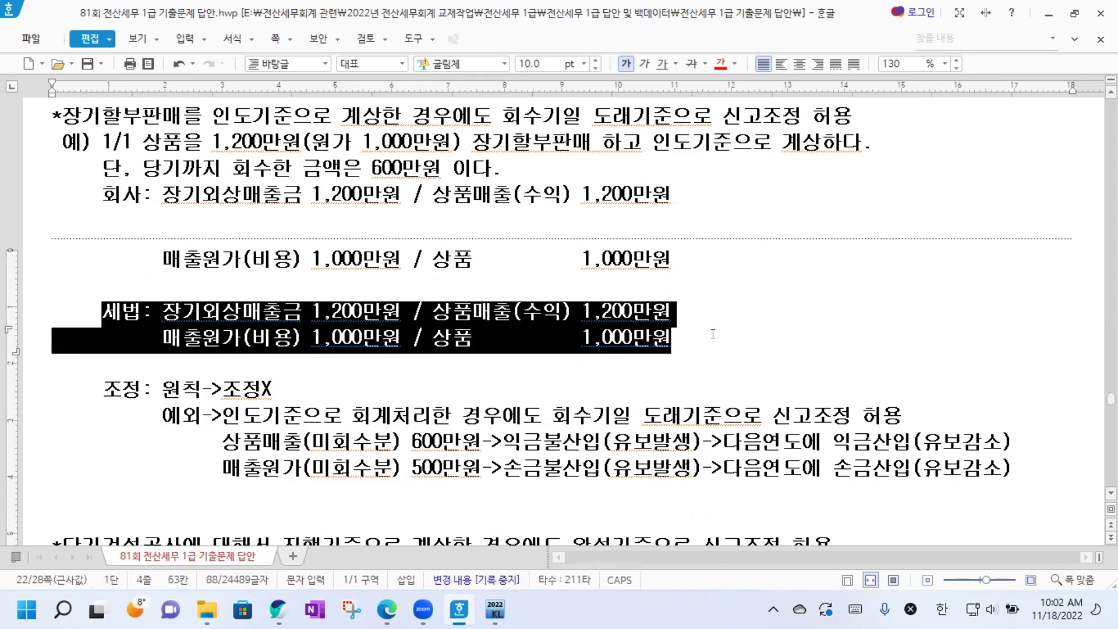
scroll(698, 334, "down", 3)
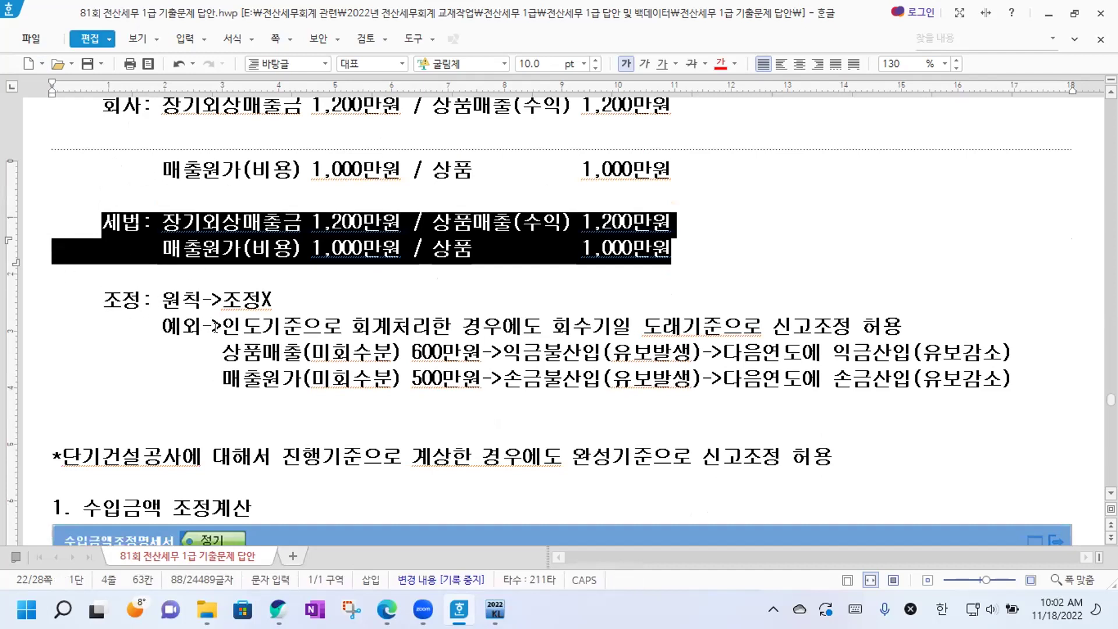
Review the installment sale example: the 세법 entries, the amount collected to date, and the 상품매출 and 매출원가 adjustment lines.
left_click(269, 333)
scroll(148, 233, "up", 2)
left_click_drag(158, 201, 675, 258)
left_click_drag(312, 165, 427, 166)
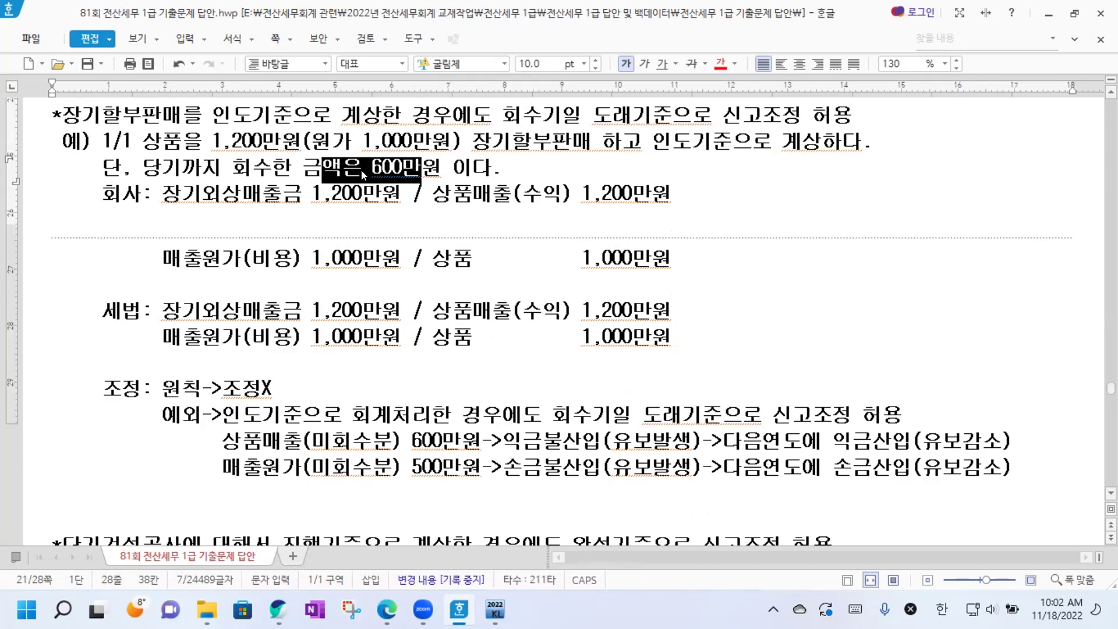
scroll(347, 258, "down", 3)
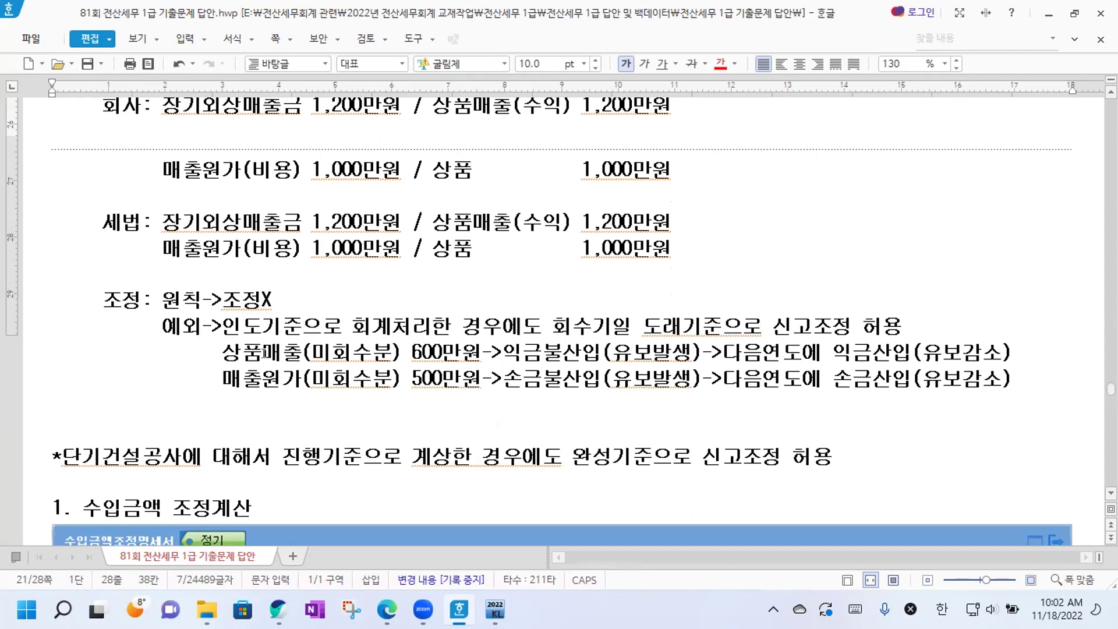
left_click_drag(226, 350, 963, 378)
left_click(553, 375)
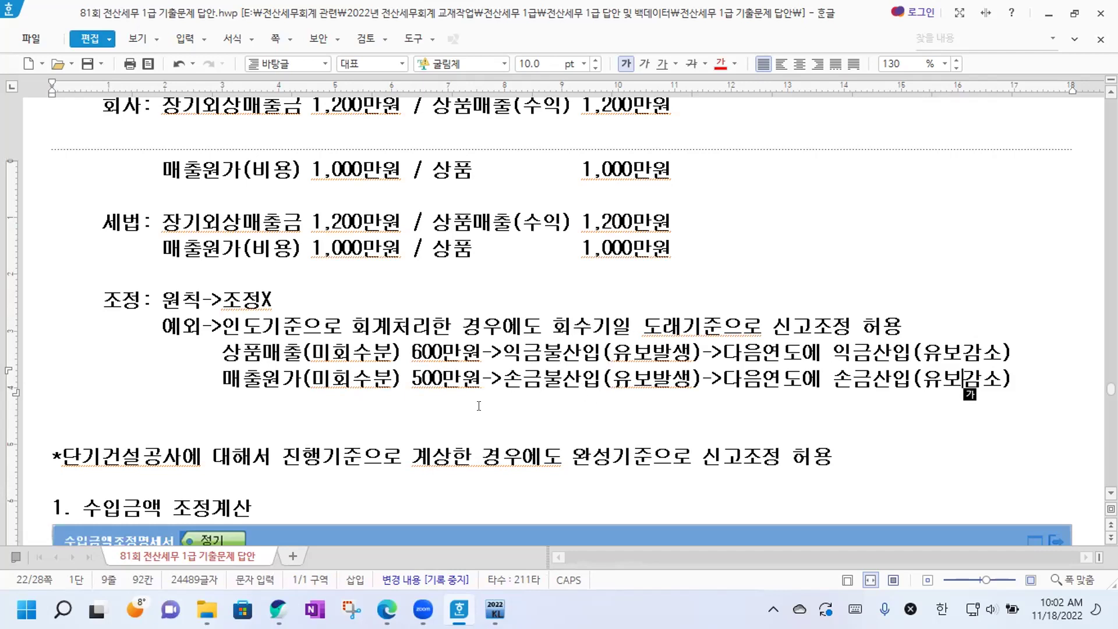
left_click(1027, 376)
scroll(817, 194, "up", 1)
scroll(102, 362, "down", 2)
Remove the extra blank line above the *단기건설공사 note and insert a new line below it.
left_click(94, 335)
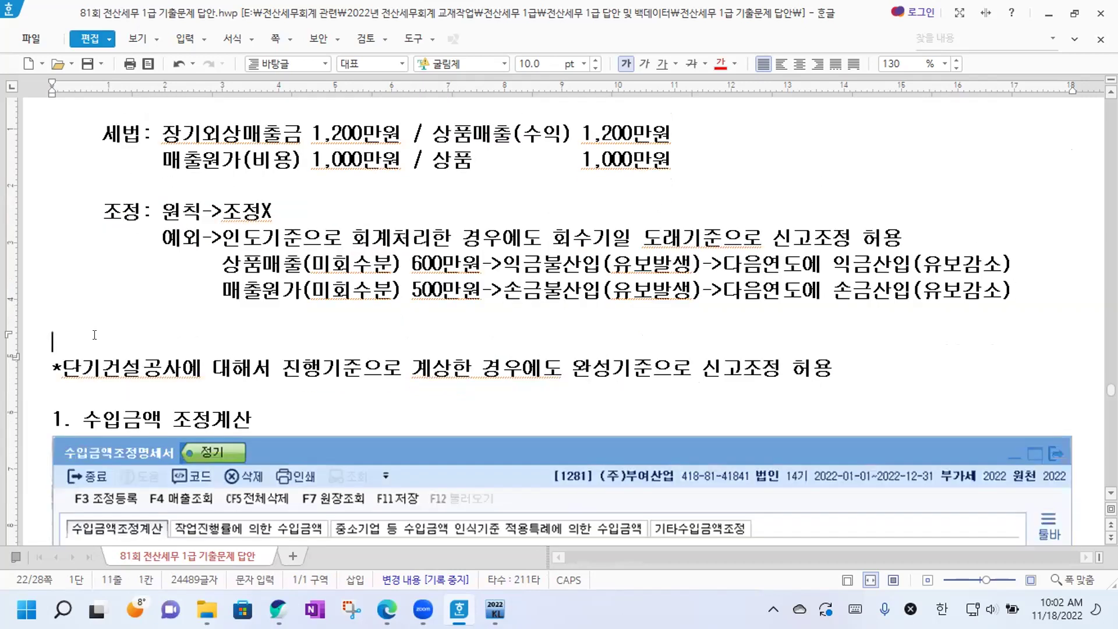
key("Delete")
key("End")
key("Return")
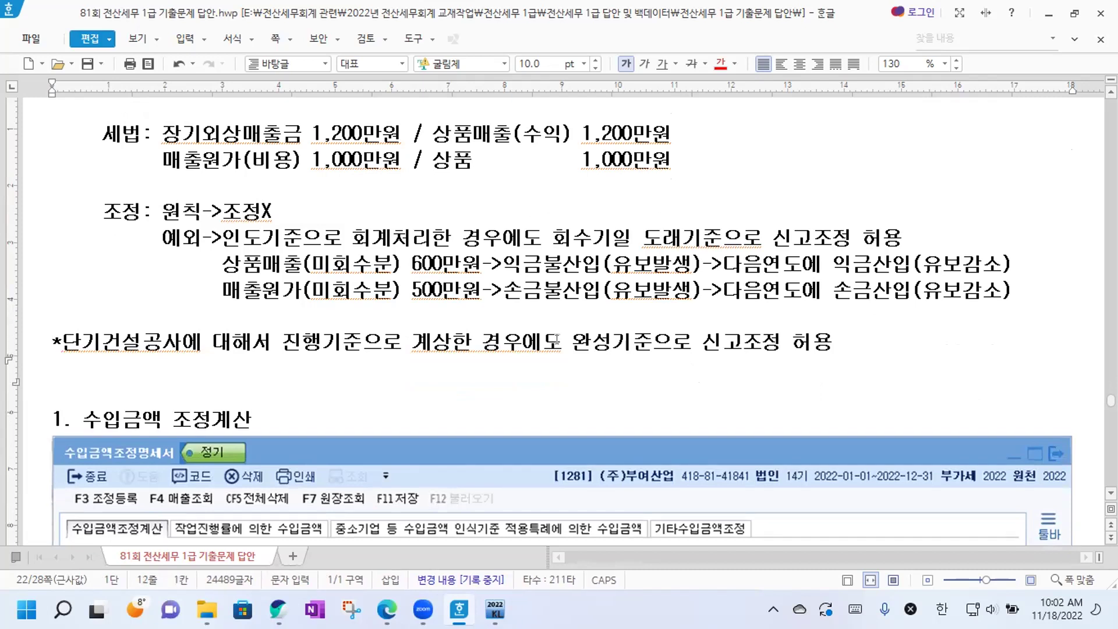
Copy the two-line 예) text from the 장기할부판매 note and paste it below the *단기건설공사 note.
scroll(559, 346, "up", 5)
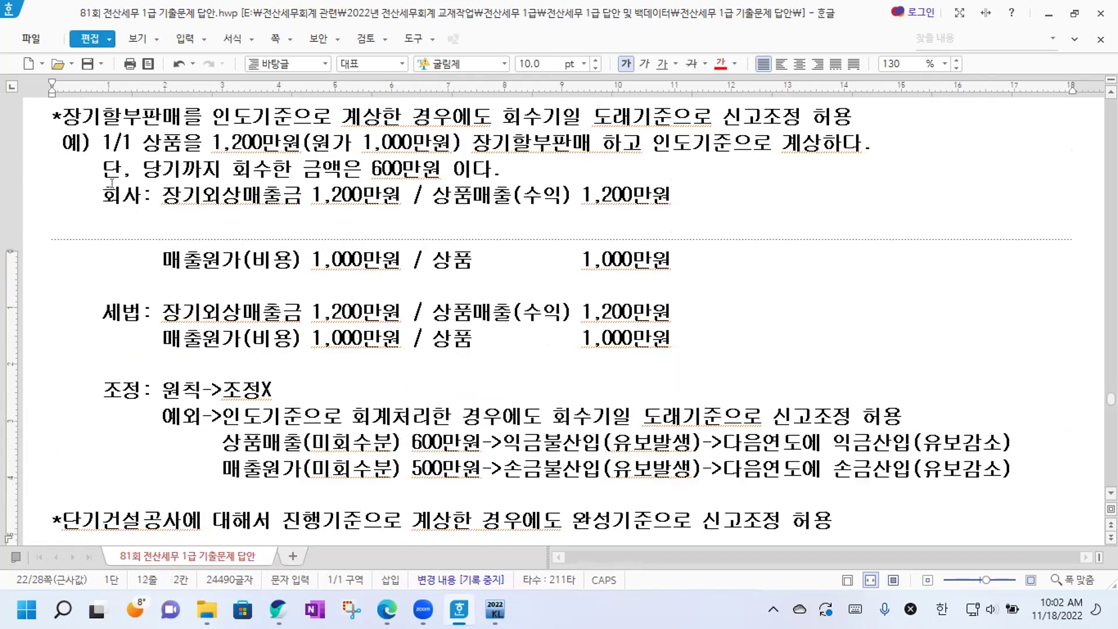
left_click_drag(62, 142, 533, 155)
key("ctrl+c")
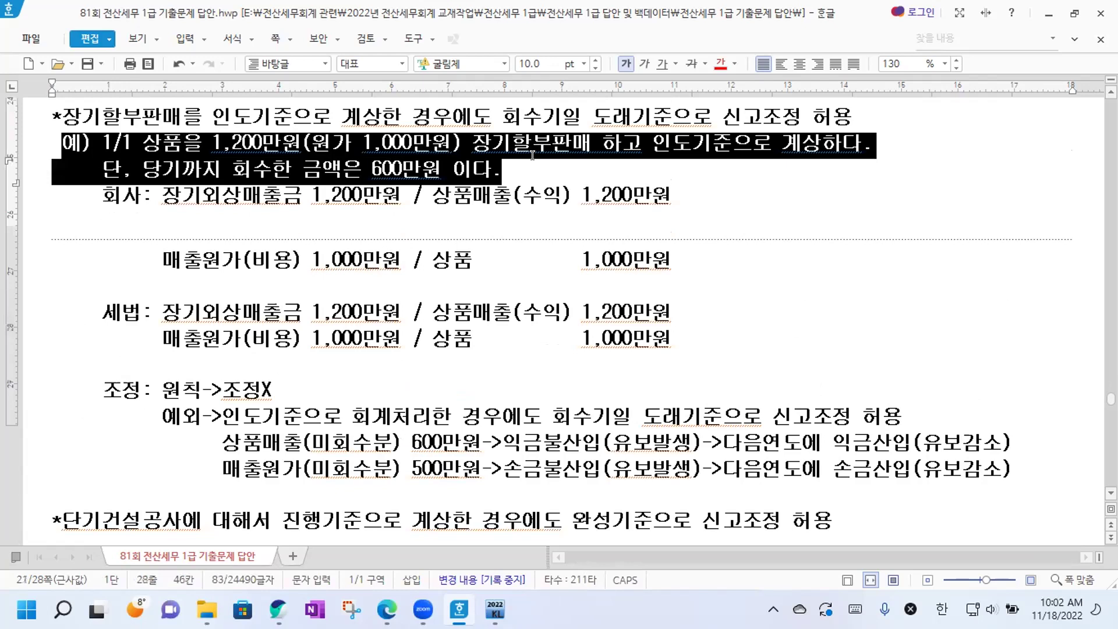
scroll(361, 163, "down", 7)
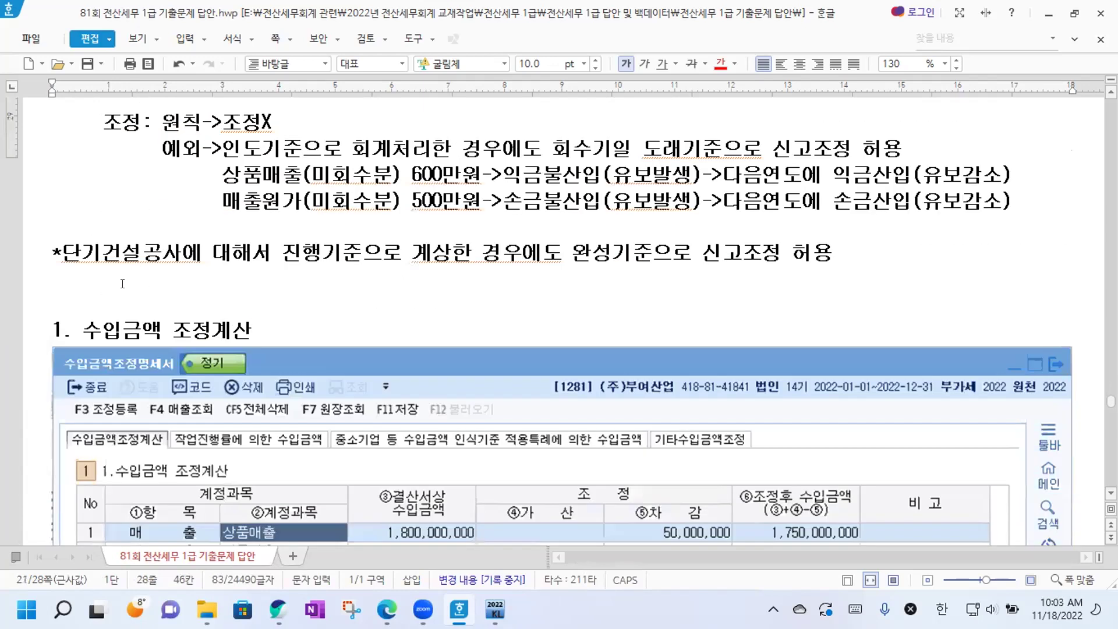
left_click(87, 275)
key("ctrl+v")
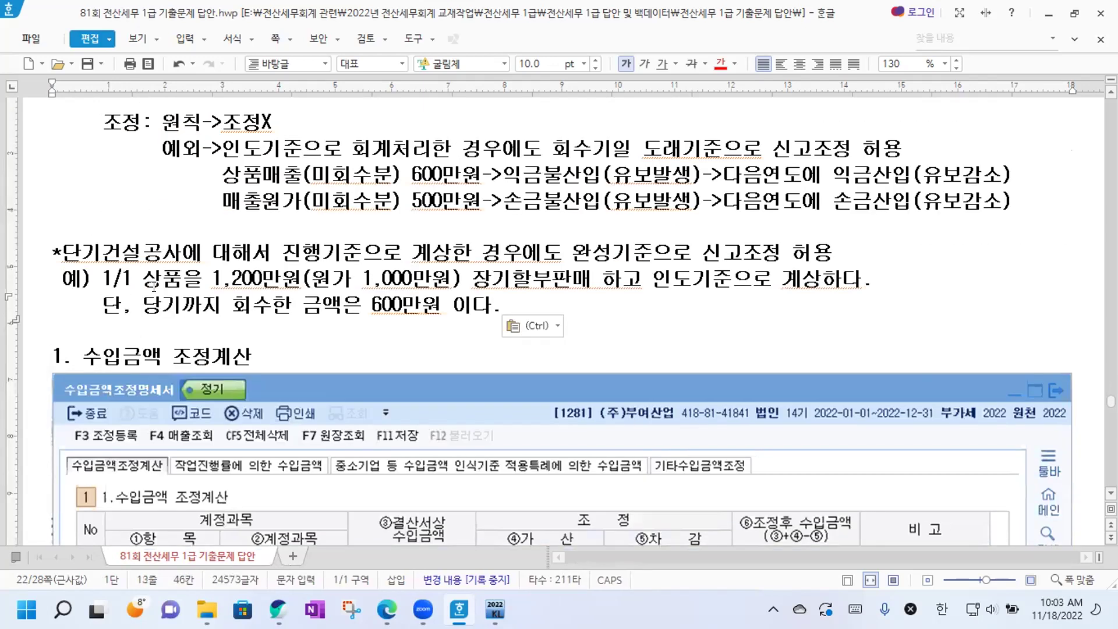
Replace the pasted example text after "예) 1/1" with "공사도급계약 체결, 도급액 1,200만원,".
left_click_drag(143, 279, 516, 298)
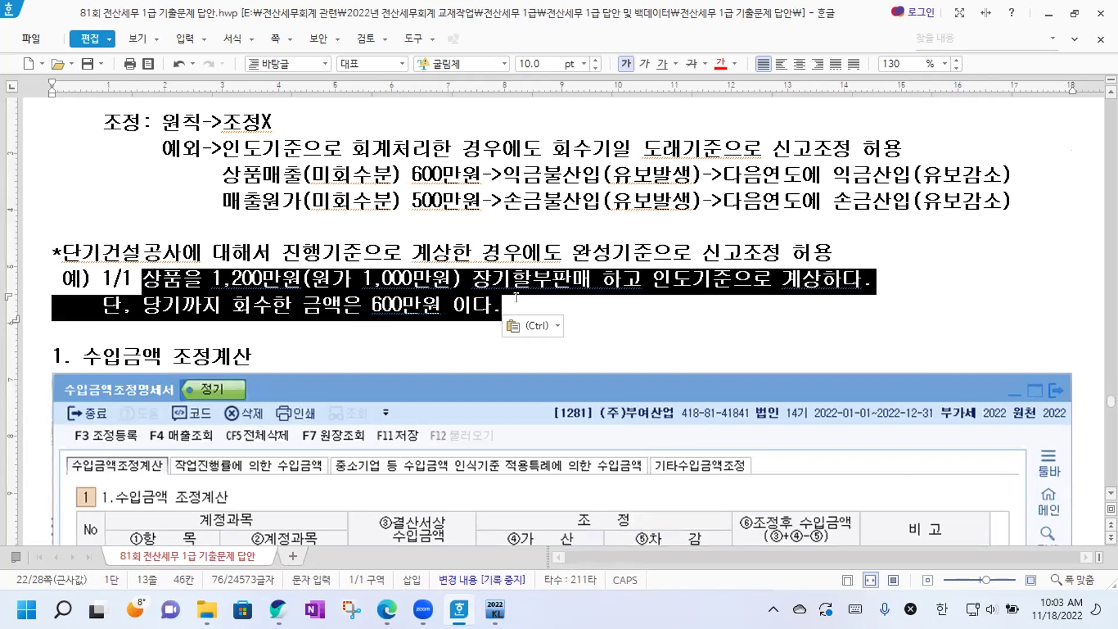
type("공사도급계")
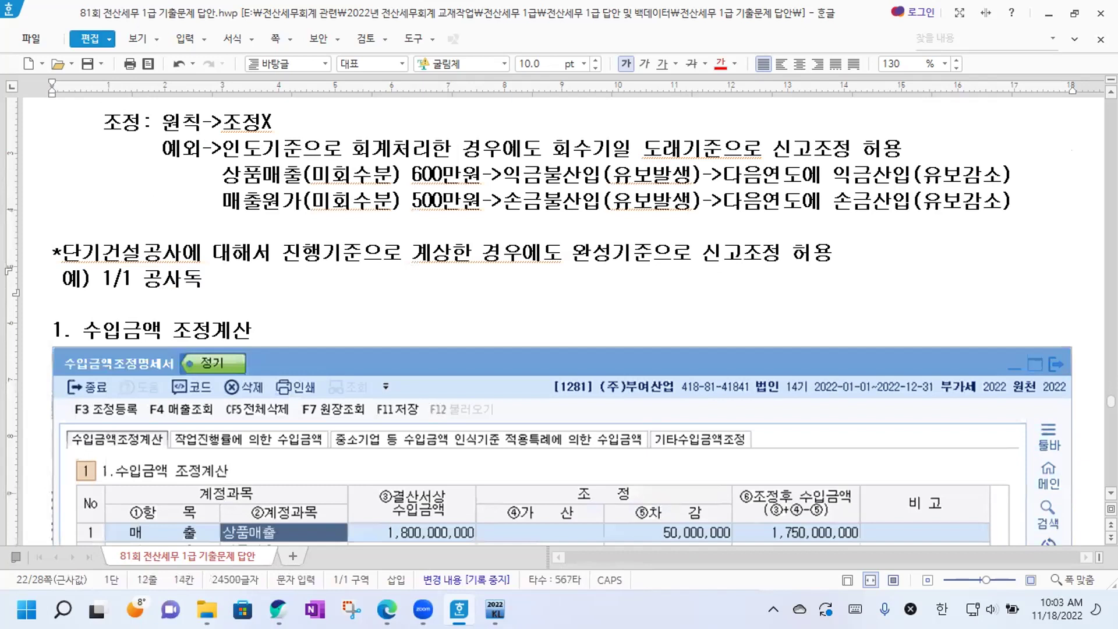
type("약 ㅊ")
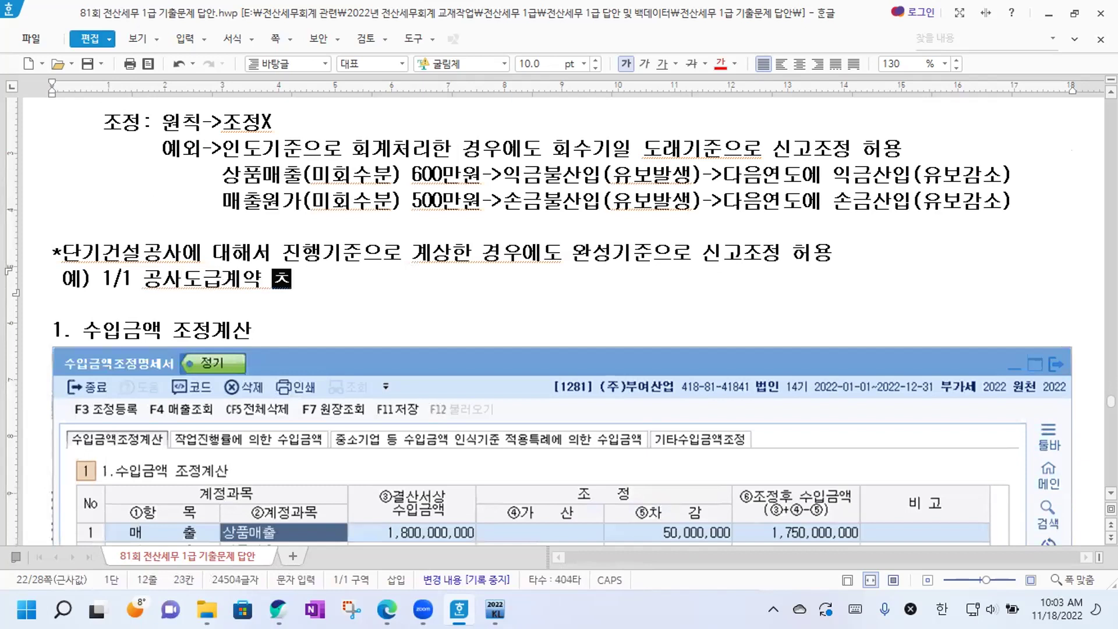
type("ㅔ결")
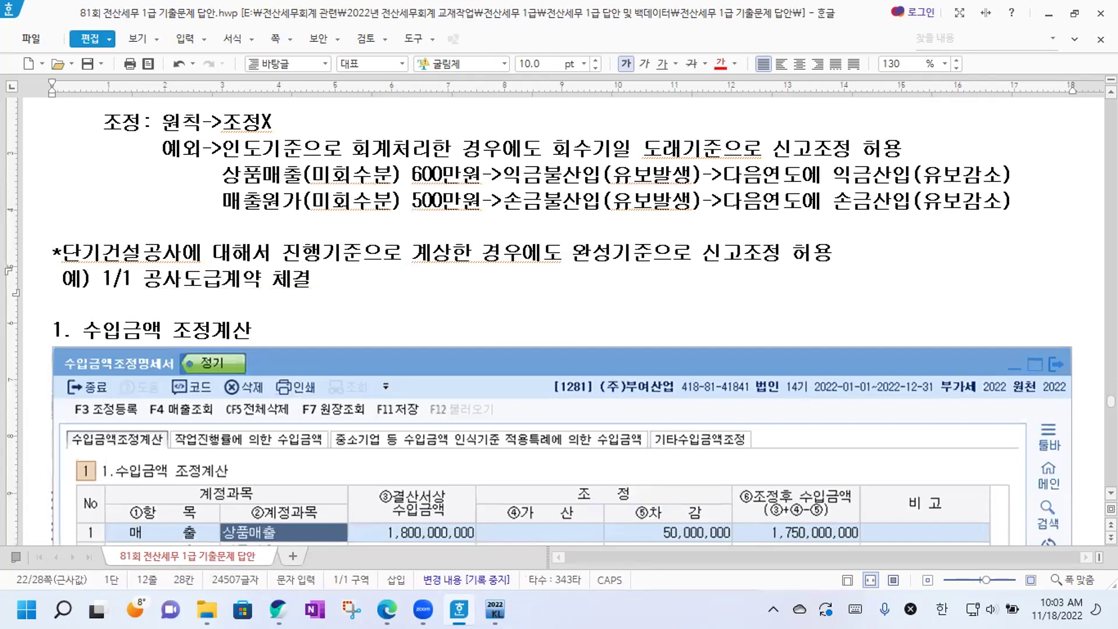
type(" 도")
key("BackSpace")
key("BackSpace")
key("BackSpace")
type(", ㄷㅗ급액 ")
type("1,200만원")
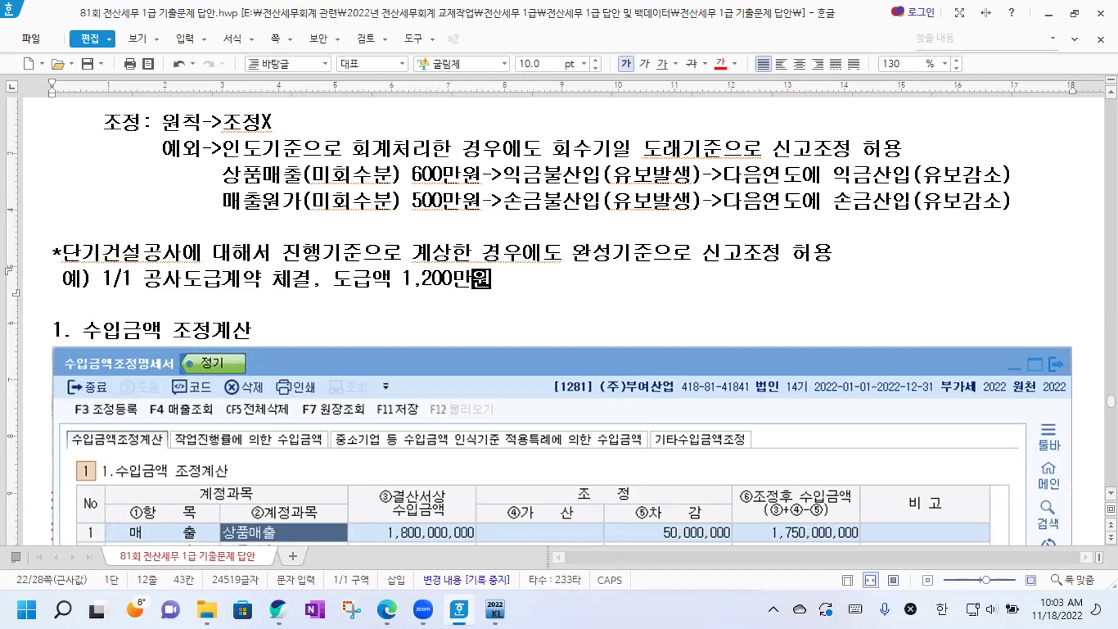
type(",")
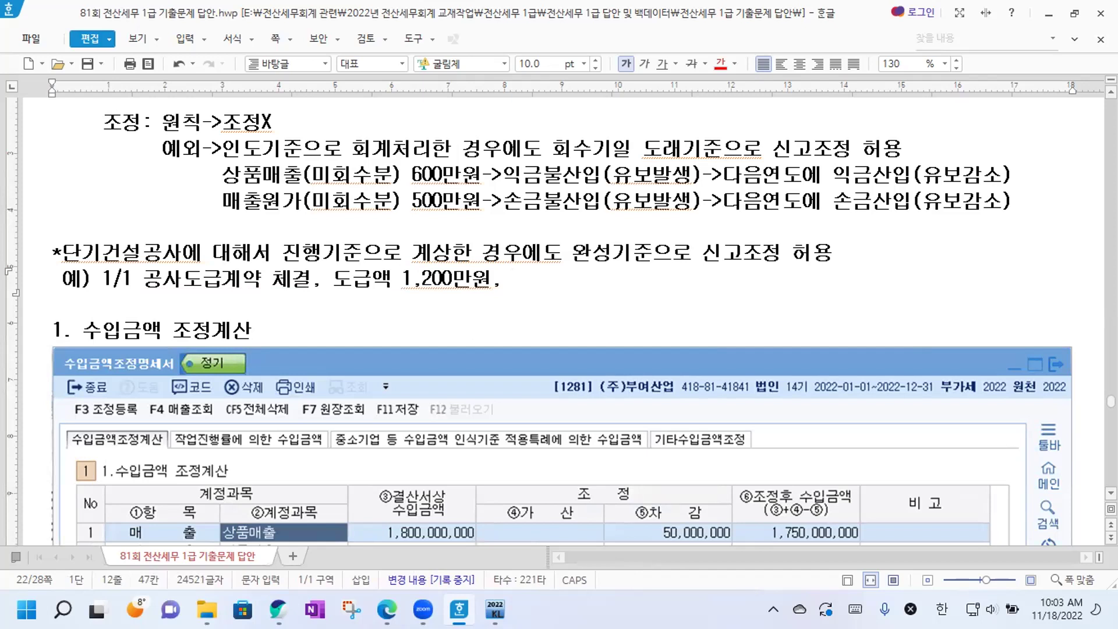
Extend the construction example line with "당기까지 진행률 50%, 당기공사원가 500만원".
type("당기까지")
type(" 진행ㄹ")
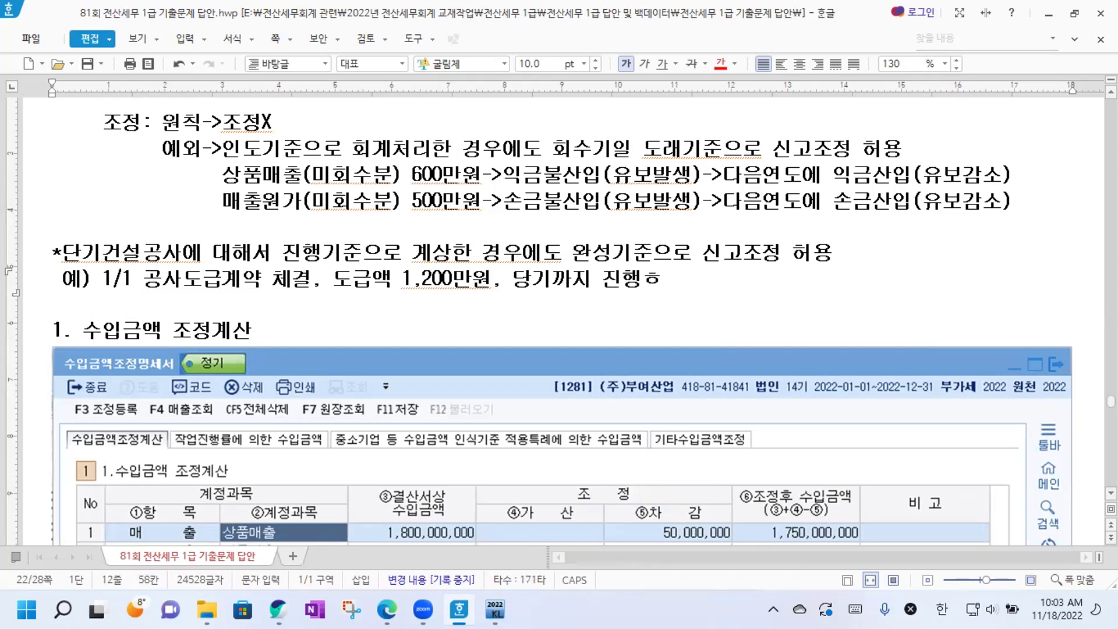
type("률 50%")
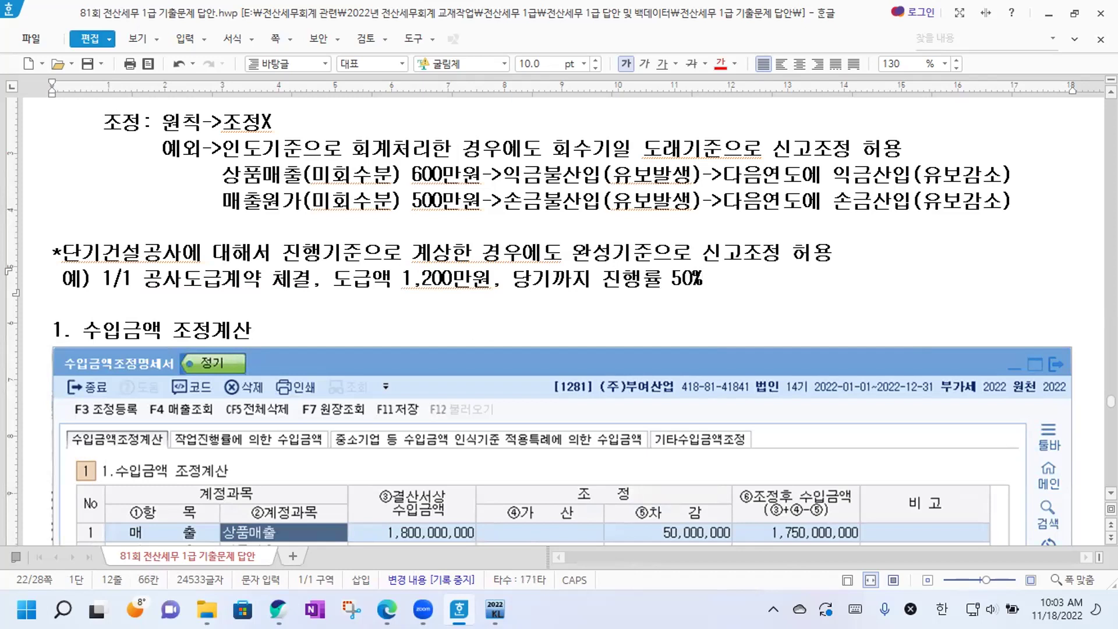
type(", ")
type("당기공사원가")
type(" 1,")
key("BackSpace")
key("BackSpace")
type("6")
key("BackSpace")
type("500만원")
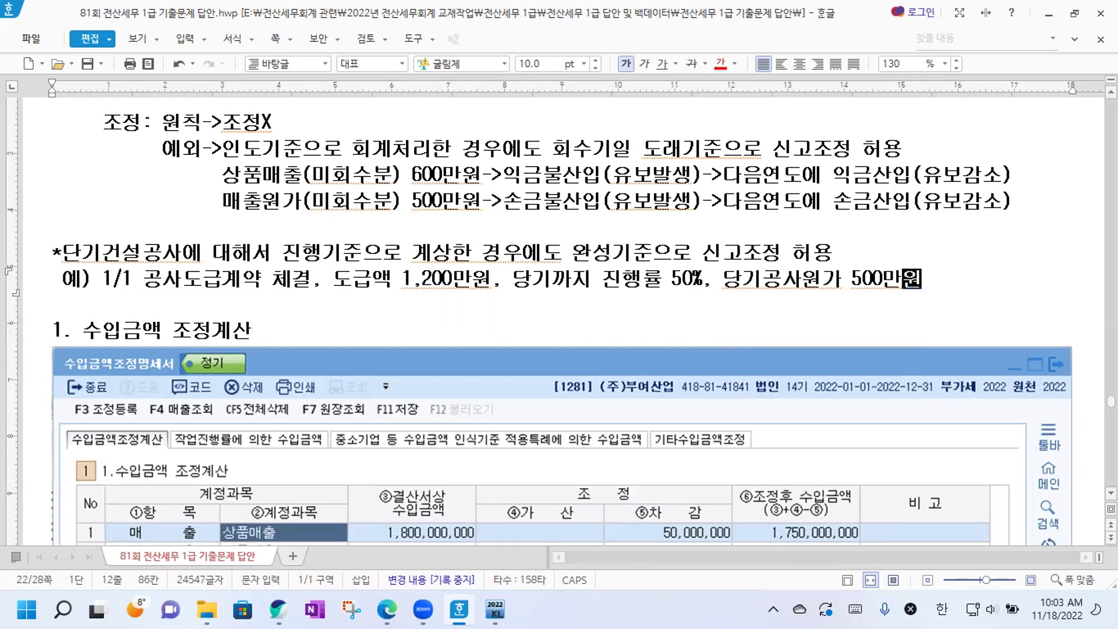
Add the 회사 entry below the construction example, with "당기공사수익 600만원" and "당기공사원가 500만원" on two aligned lines.
key("Return")
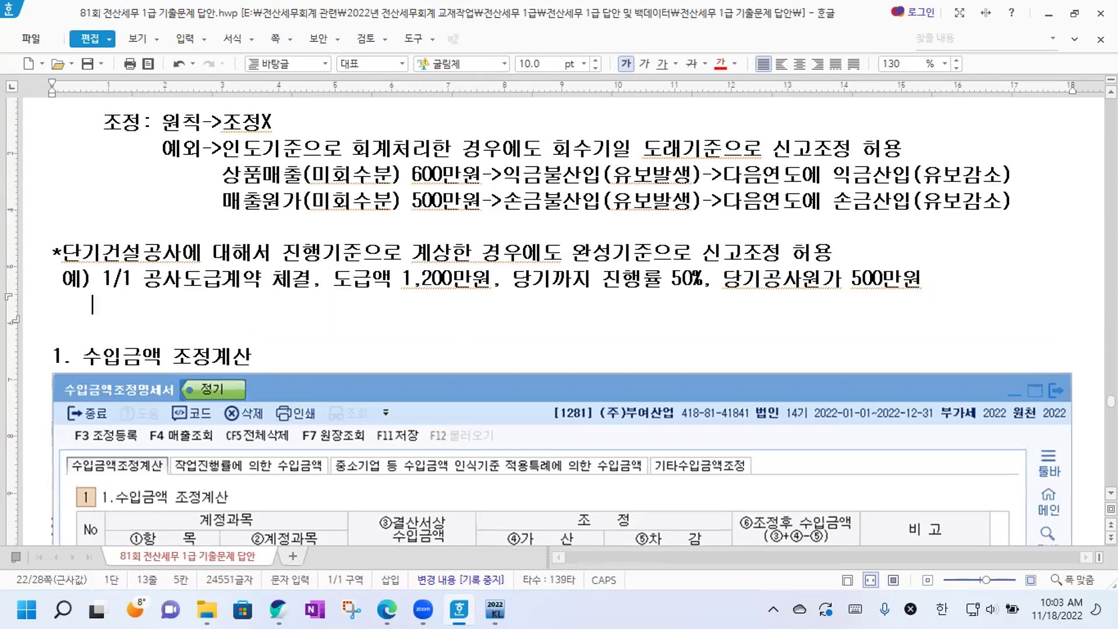
type("횟")
type("사:")
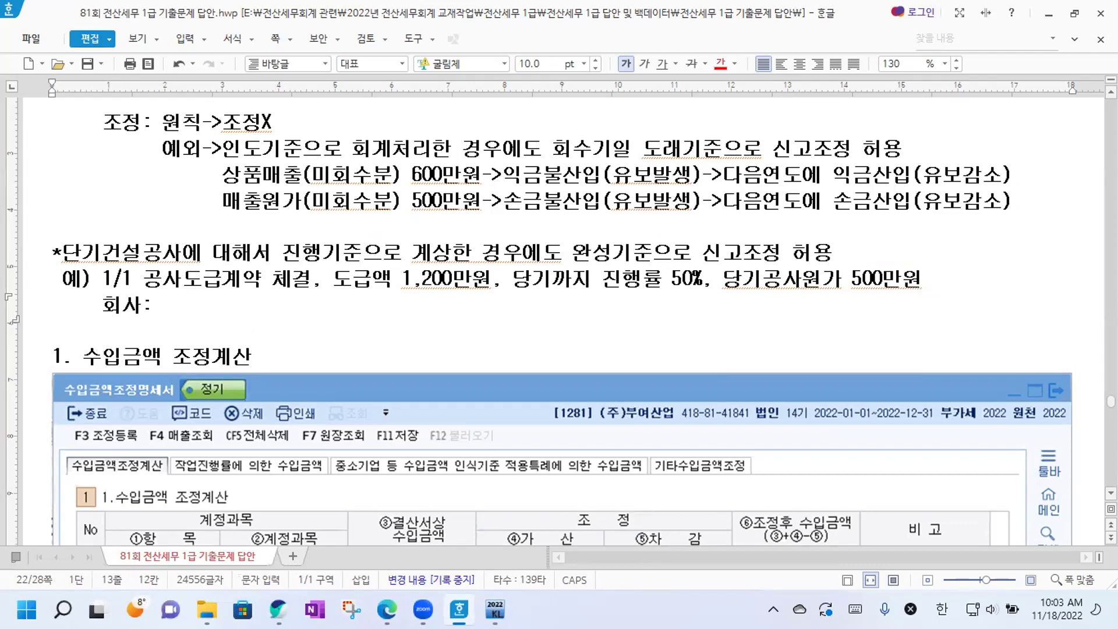
type("당기공사수익 ")
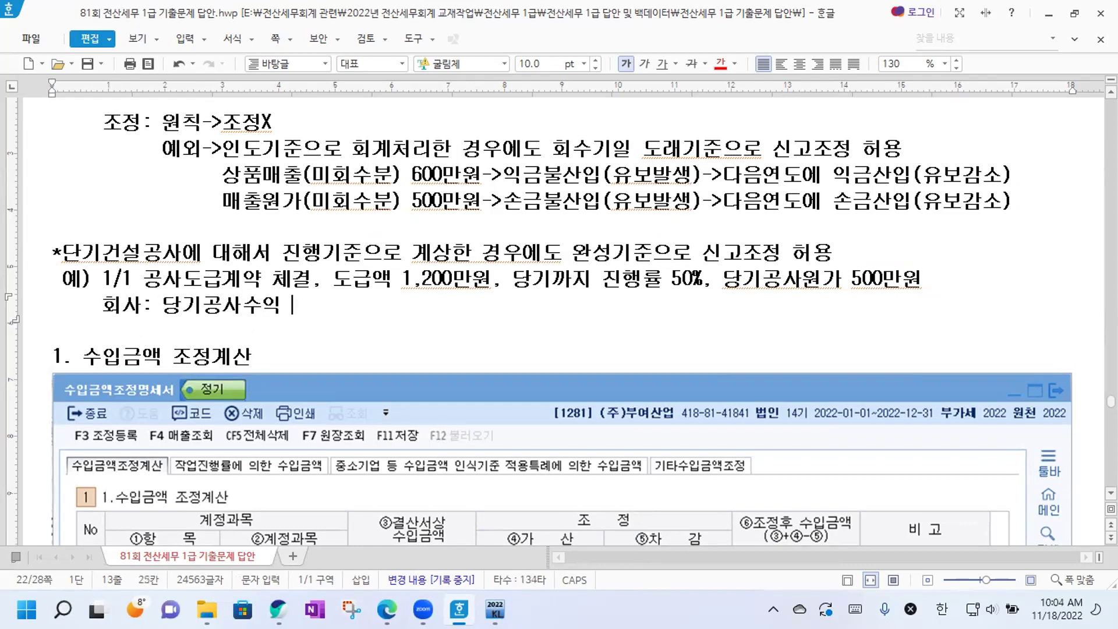
type("600만원")
key("Return")
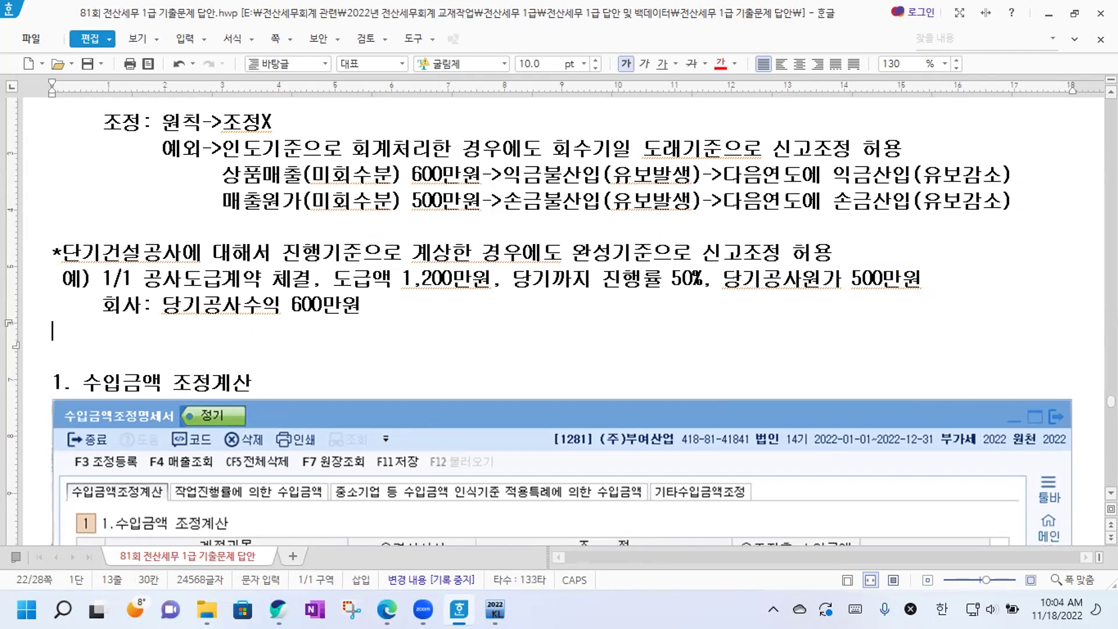
type("당기공사원ㄱ가 500ㅁ만원")
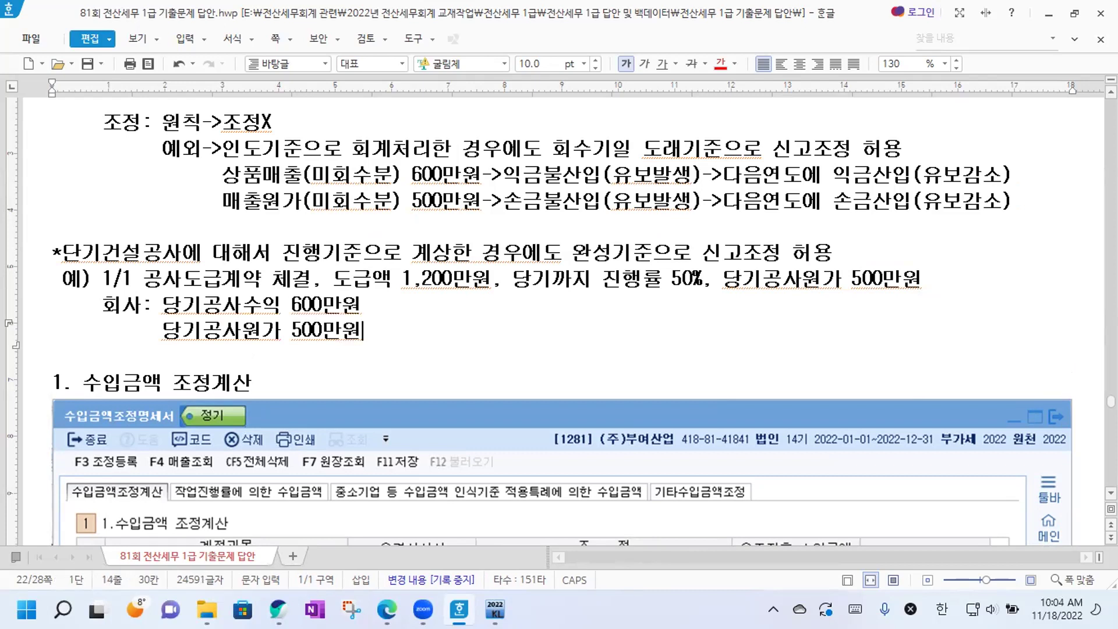
Insert blank lines below the 회사 entry and append "->진행기준 인식" to its 당기공사수익 line.
key("Return")
key("Return")
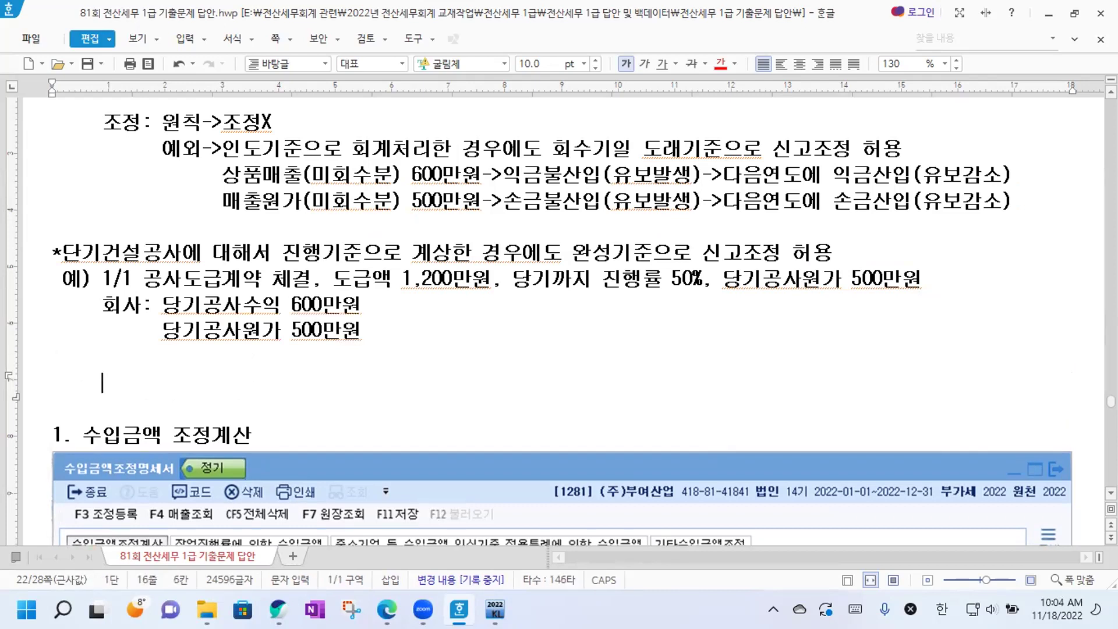
left_click(397, 299)
type("->진행기주")
type("ㄴ 인식")
Add a "세법:" entry below the 회사 entry and fill it with a copy of the 당기공사수익 and 당기공사원가 lines.
key("Down")
key("Down")
key("Down")
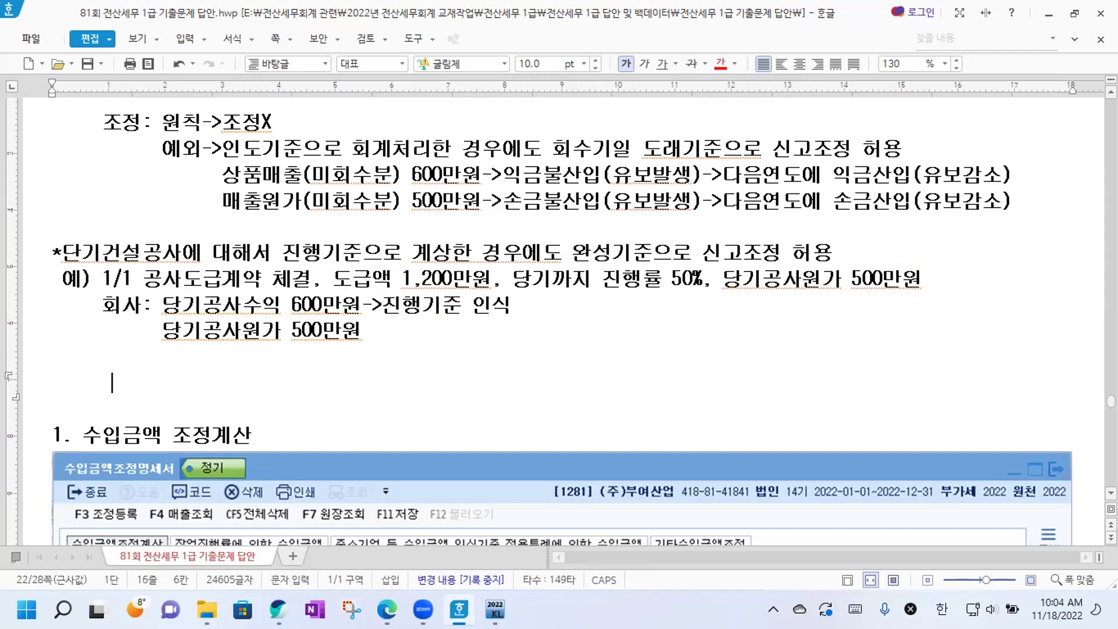
type("세법:")
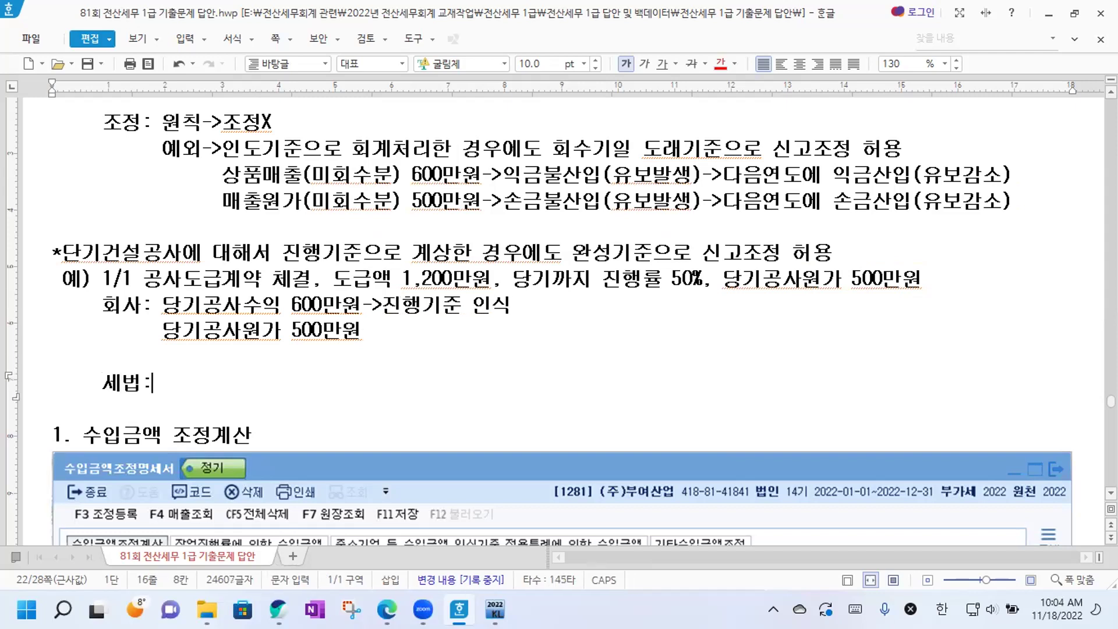
scroll(389, 300, "down", 1)
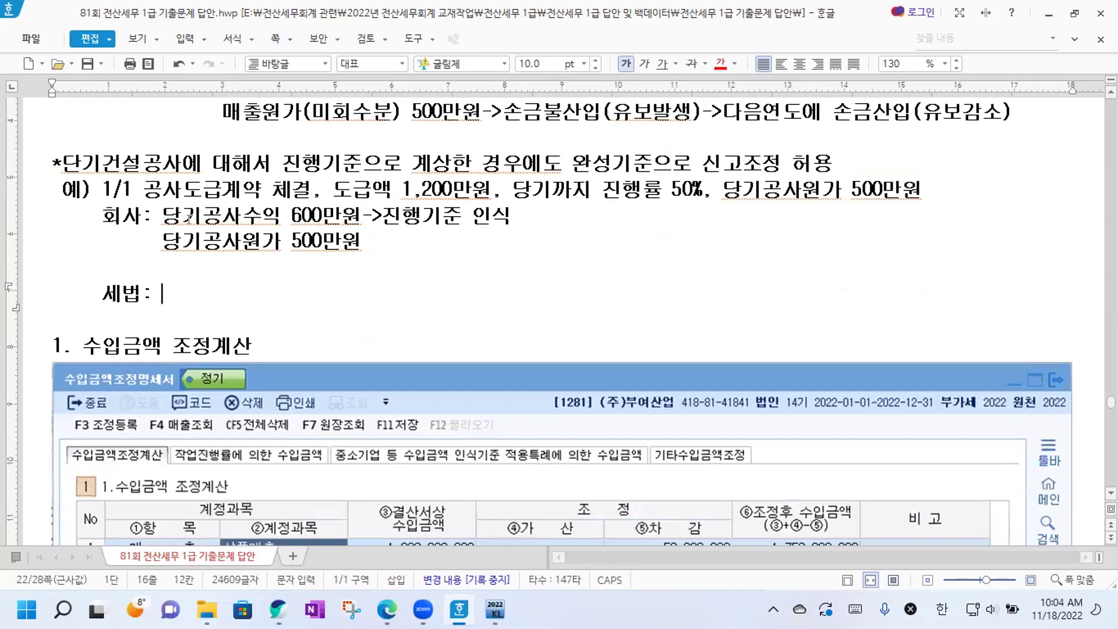
left_click_drag(163, 216, 401, 242)
key("ctrl+c")
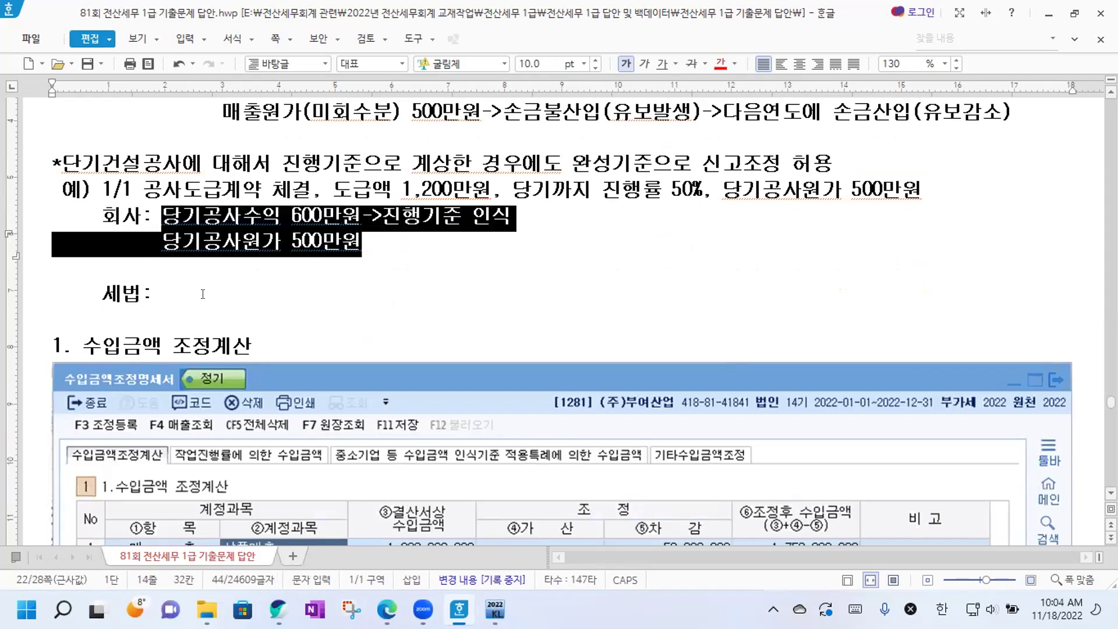
left_click(175, 292)
key("ctrl+v")
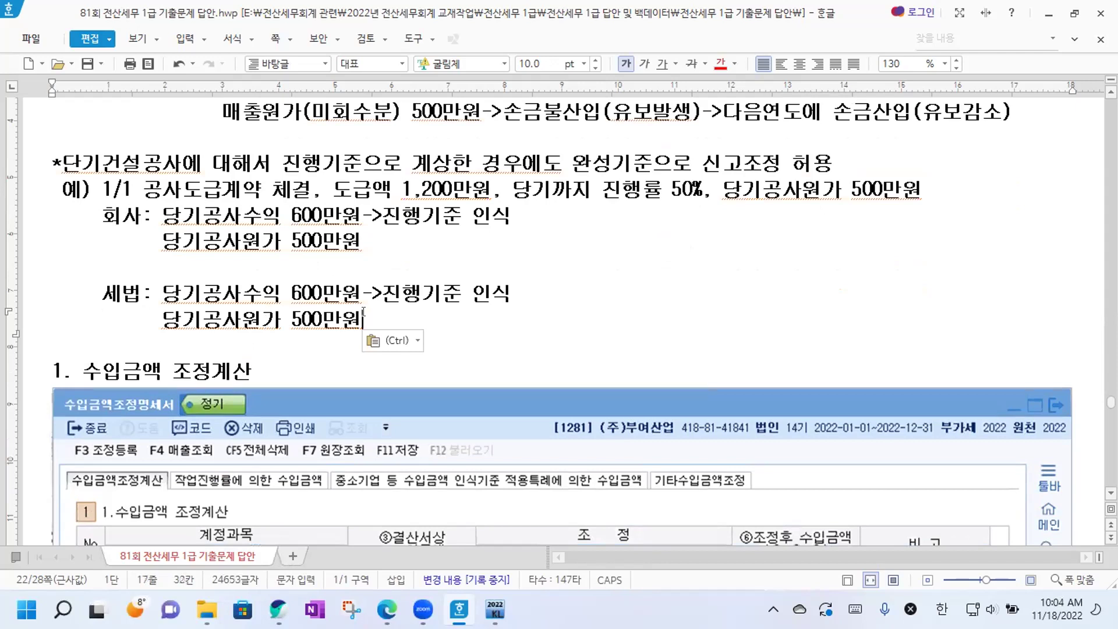
Add the line "조정: 원칙->조정X" below the 세법 entry, separated by a blank line.
key("Return")
key("Return")
type("원칙:")
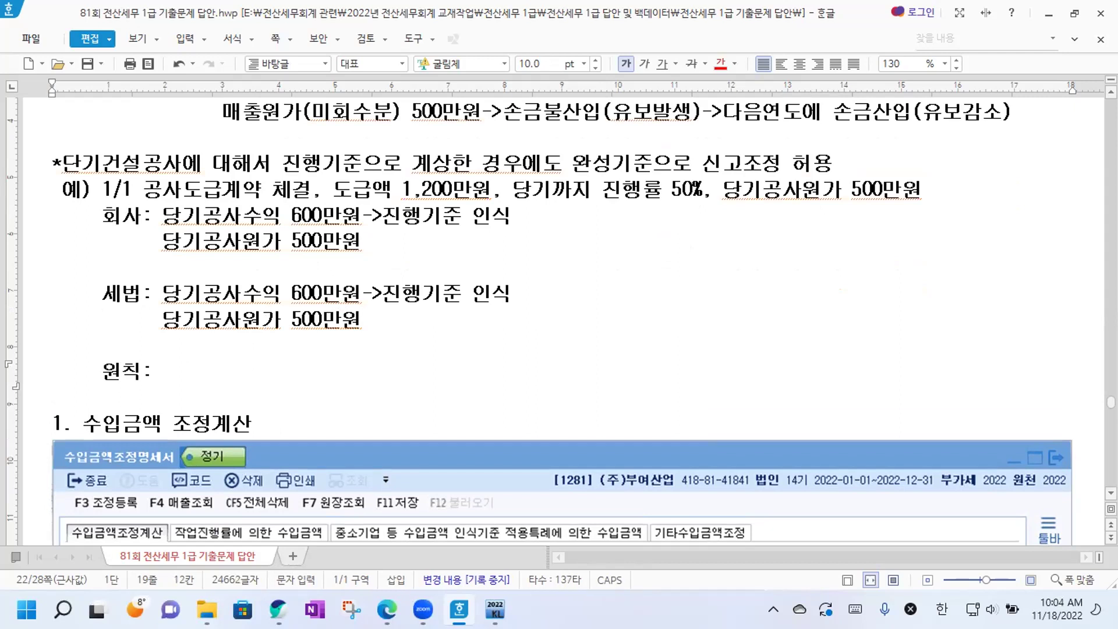
left_click_drag(102, 372, 133, 374)
type("조정:")
left_click(180, 364)
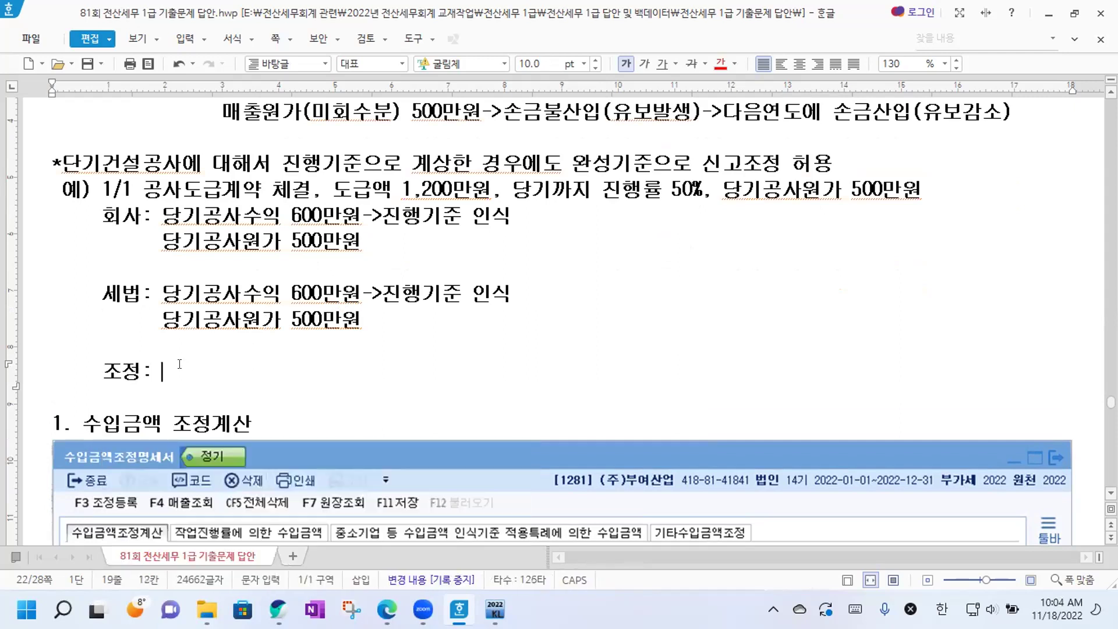
type("원칙->조정X")
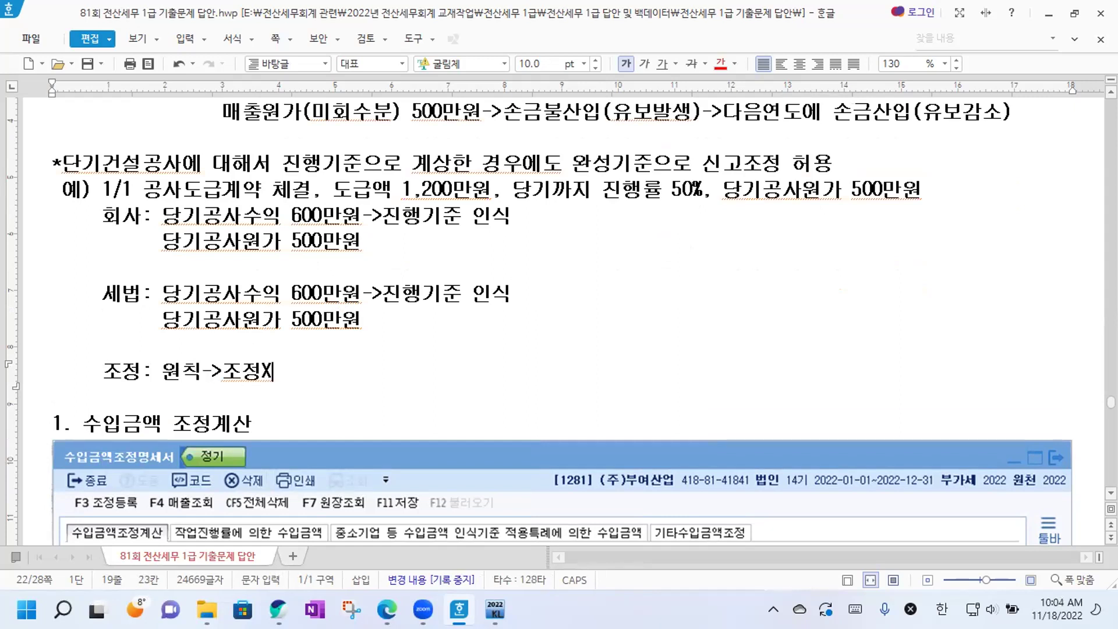
Below "원칙->조정X", add the aligned line "예외->중소기업은 진행기준으로 계상한 경우에도 인도기준(완성기준)으로 신고조정 허용".
key("Return")
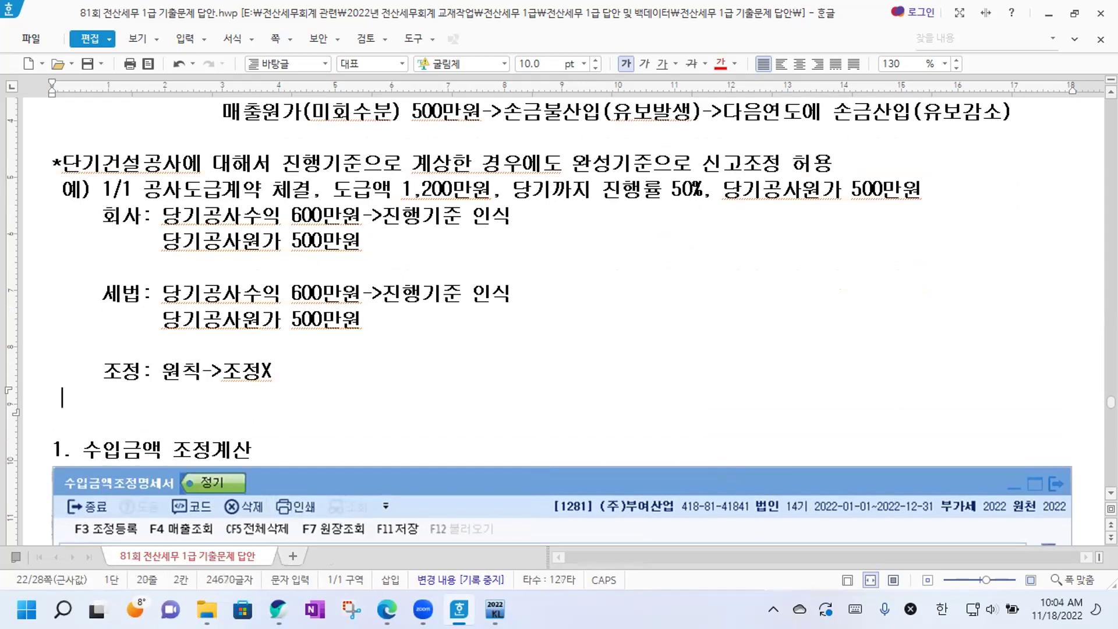
type("여")
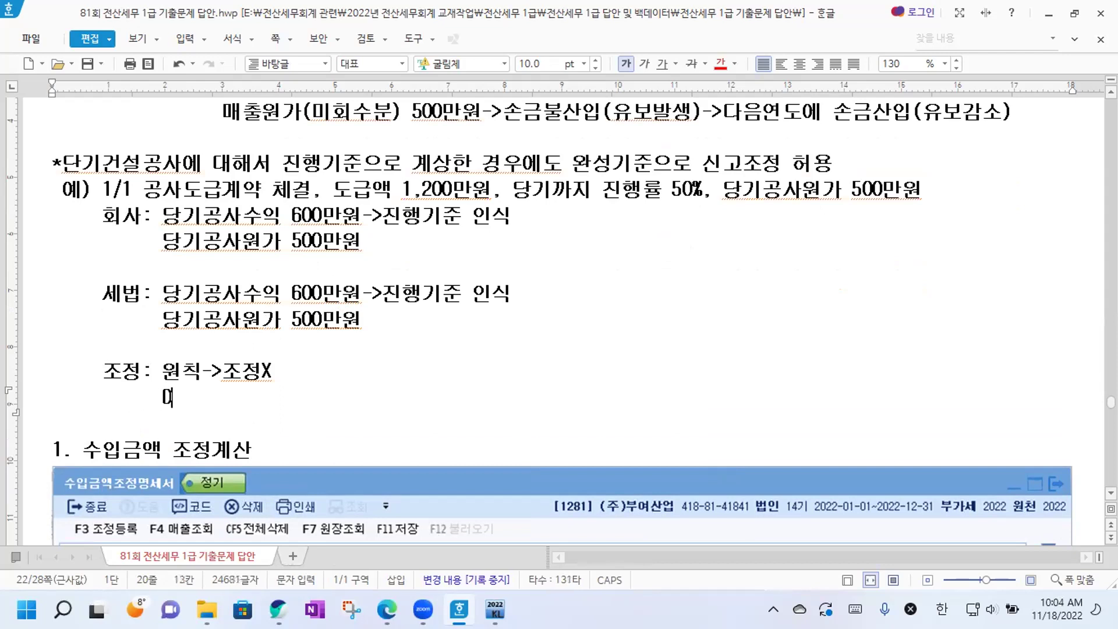
key("BackSpace")
type("예외")
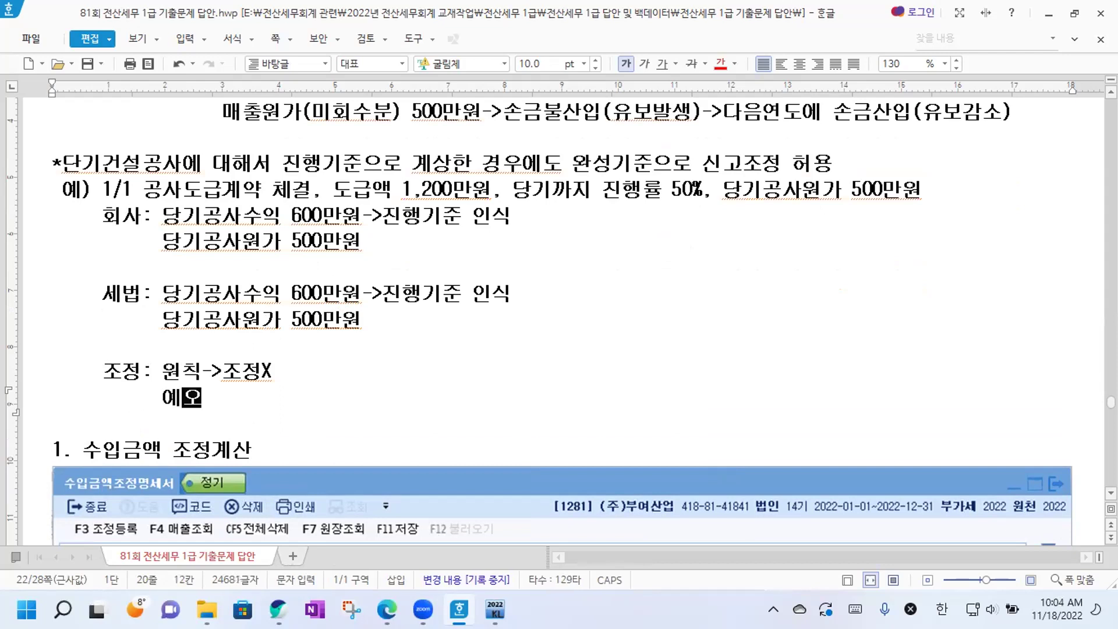
type("->")
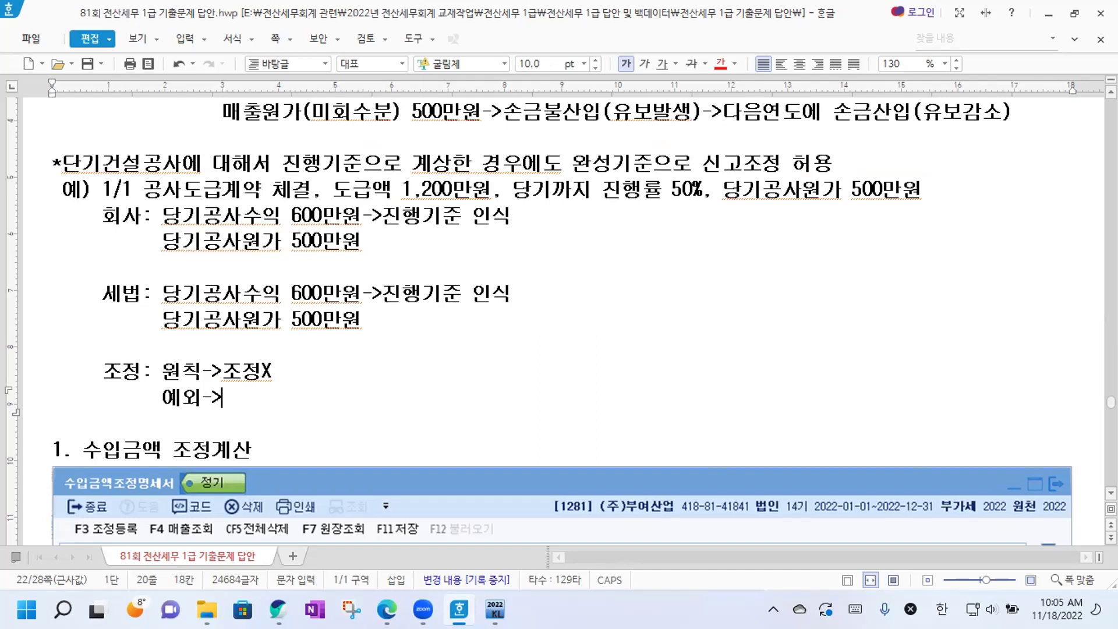
type("ㅈ")
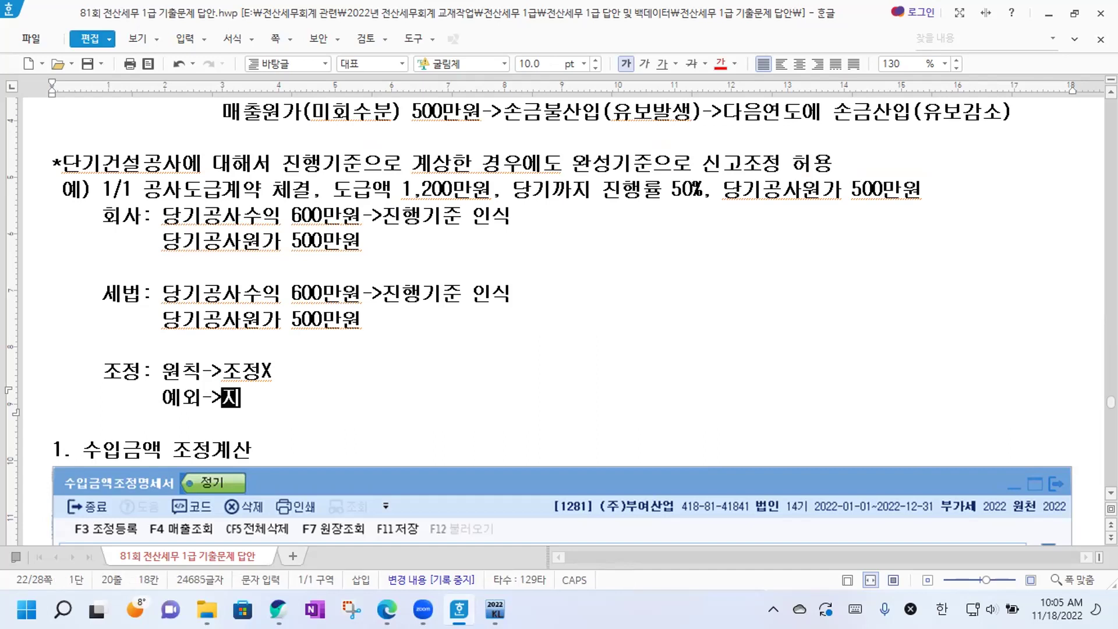
key("BackSpace")
type("중소기업은 ㅈ")
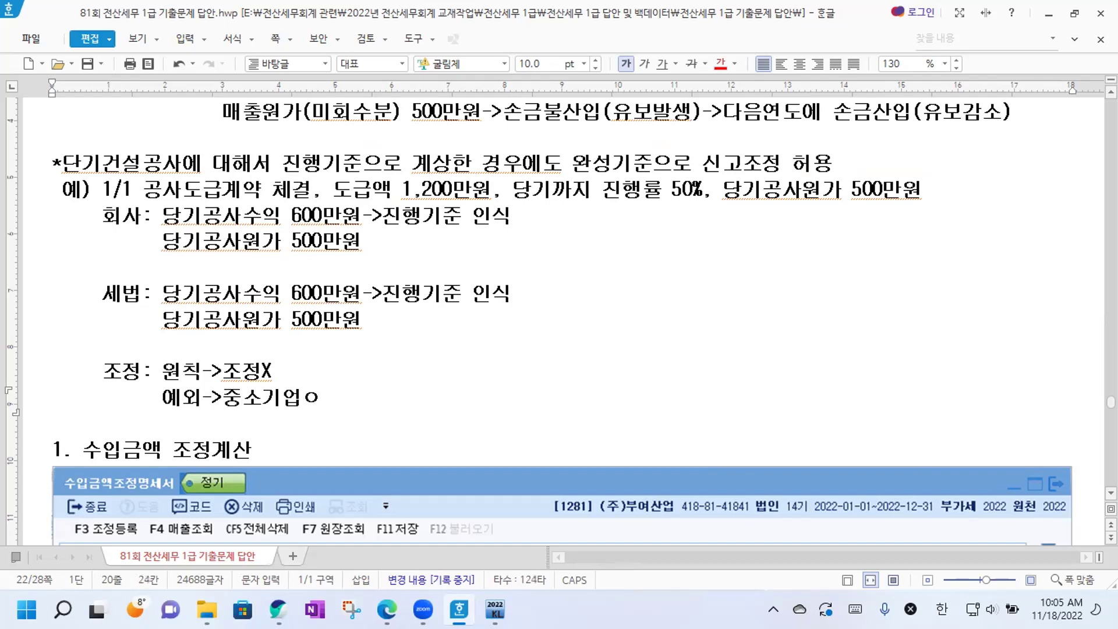
type("진행기준으로 ")
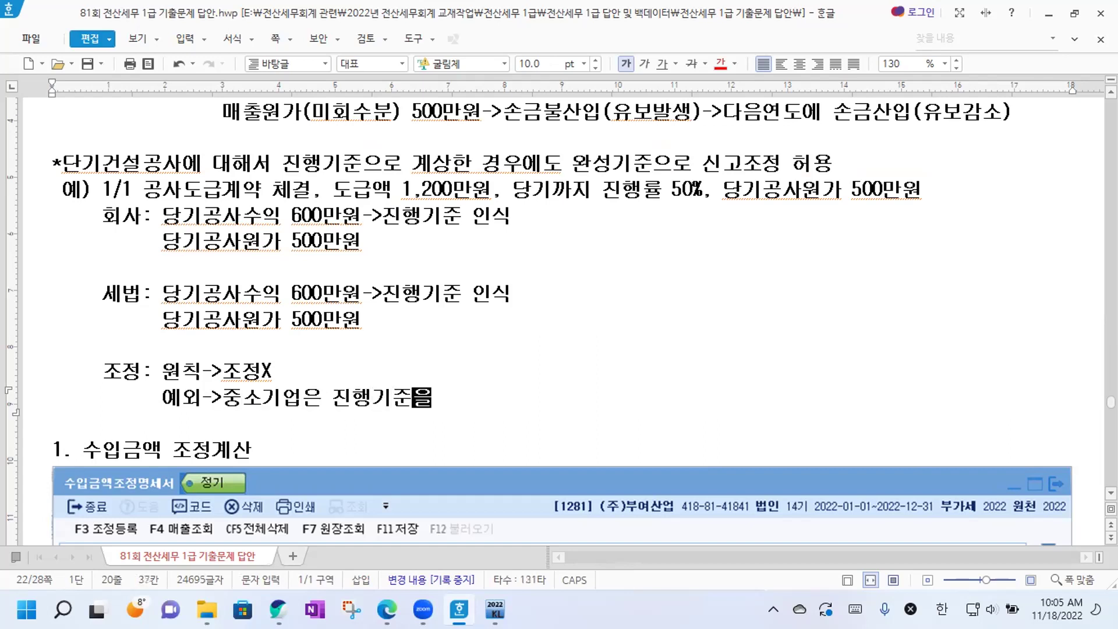
type("계상한")
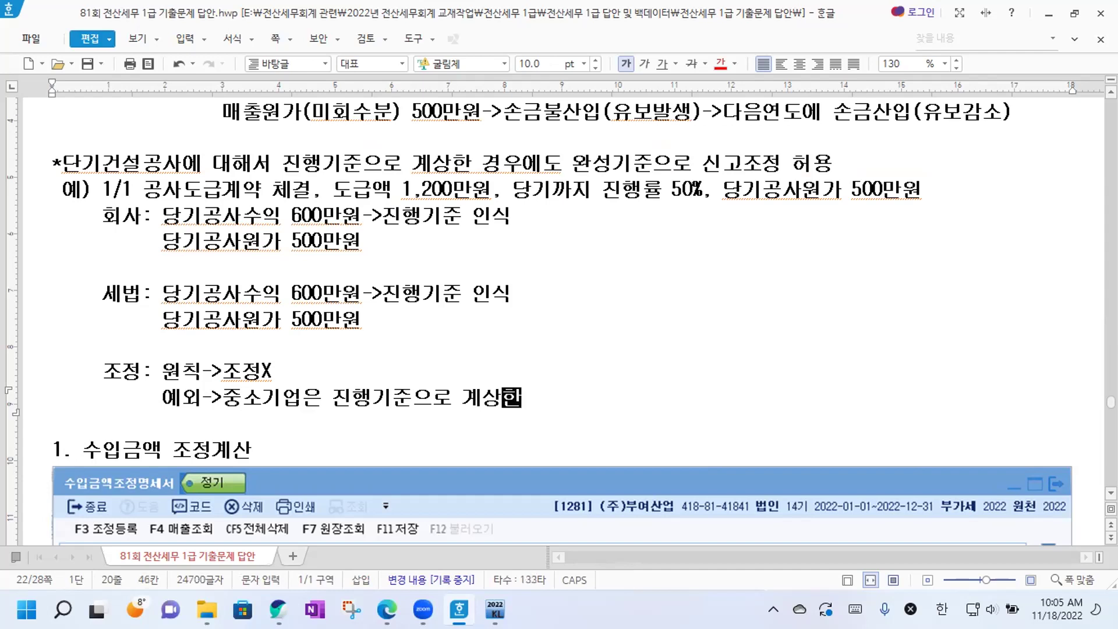
type(" 경ㅇ우에도 ")
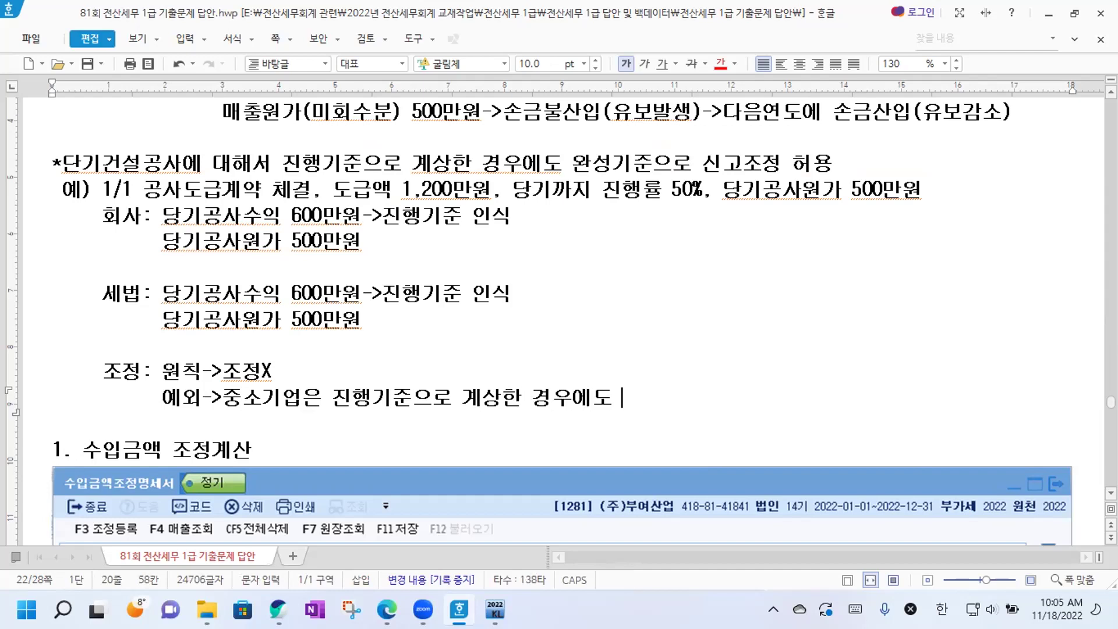
type("ㅇ인도기준")
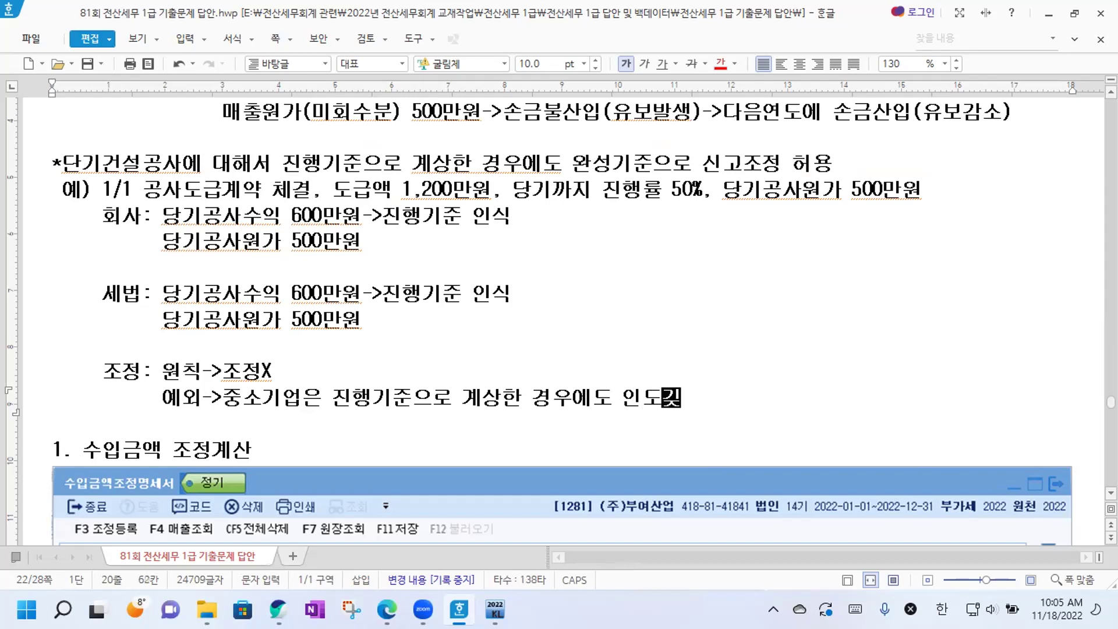
type("(완성")
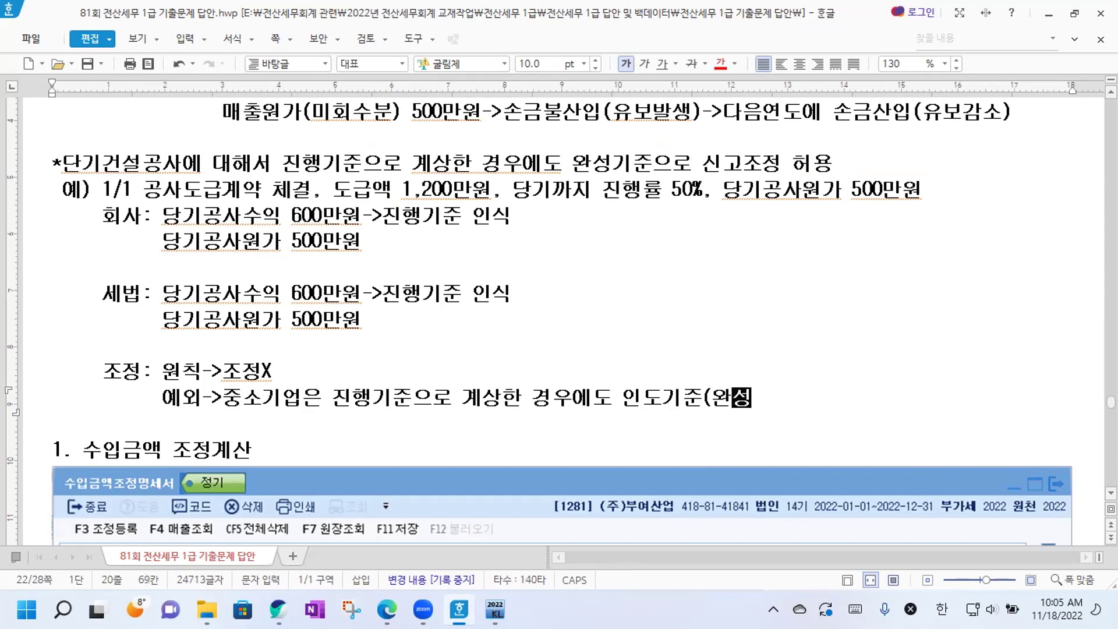
type("기준)으로 ")
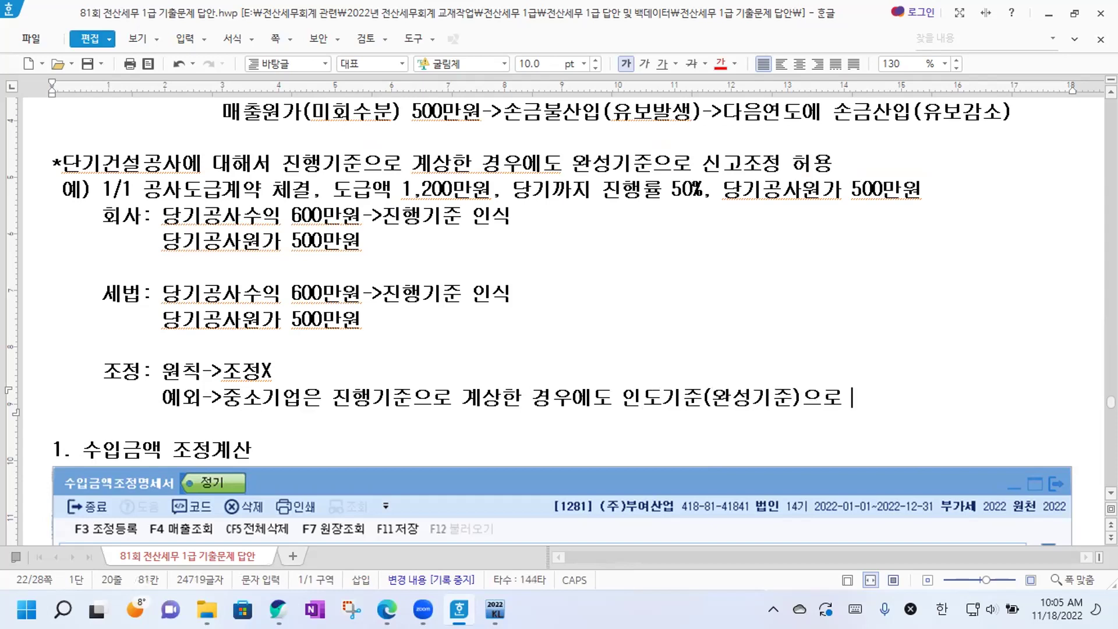
type("신곶조정 허용")
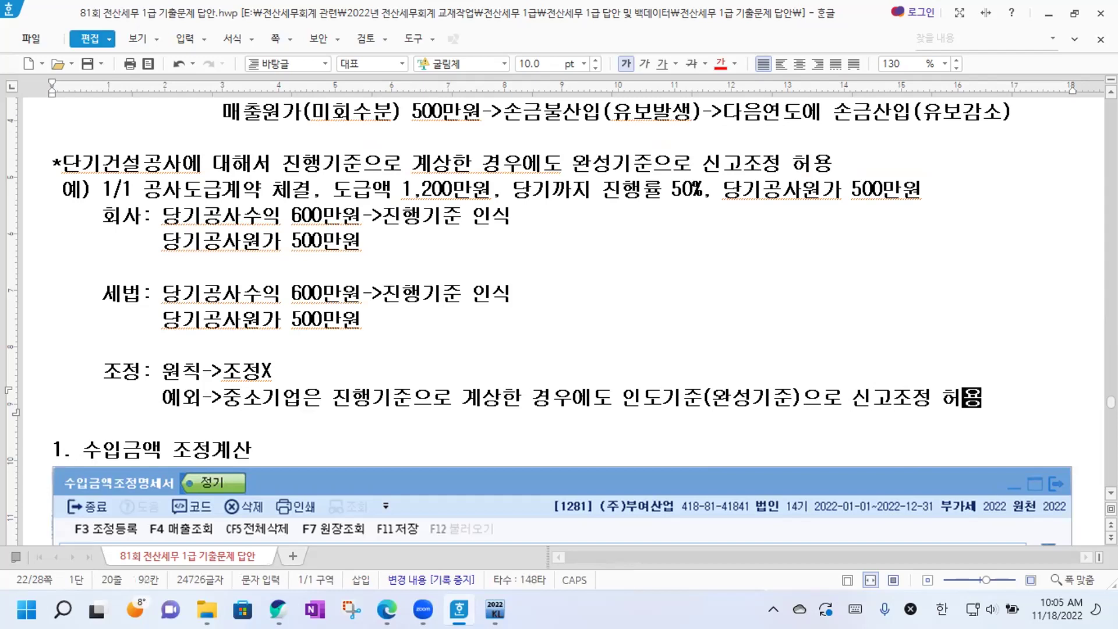
Start an indented line below the 예외 line with the current-year revenue adjustment "당기공사수익 600만원->익금불산입(유보발생)->".
key("Return")
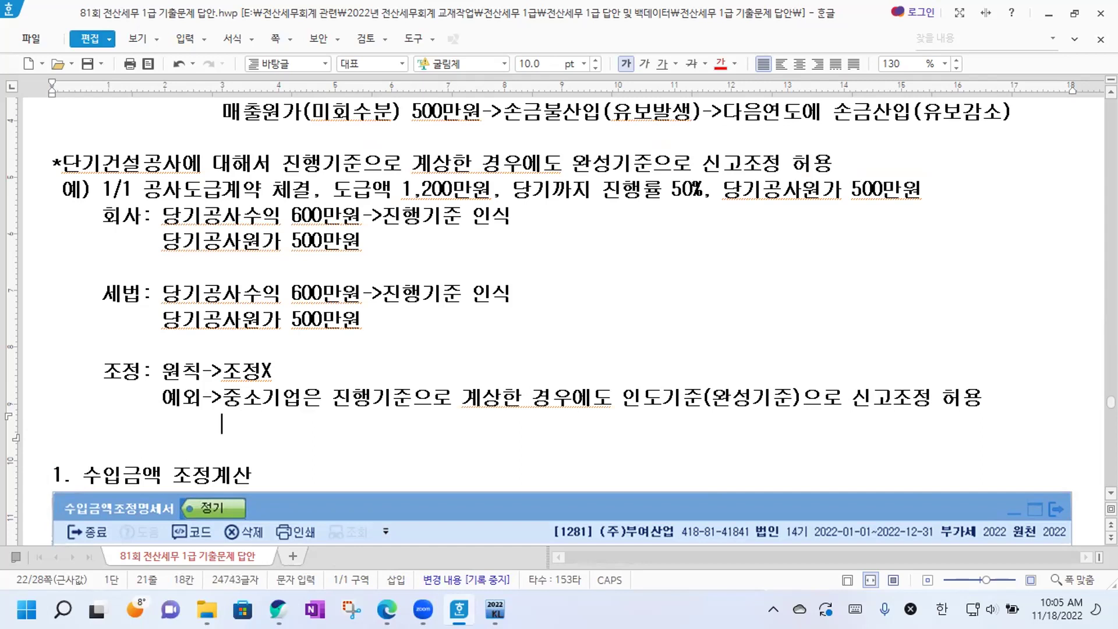
scroll(559, 321, "down", 2)
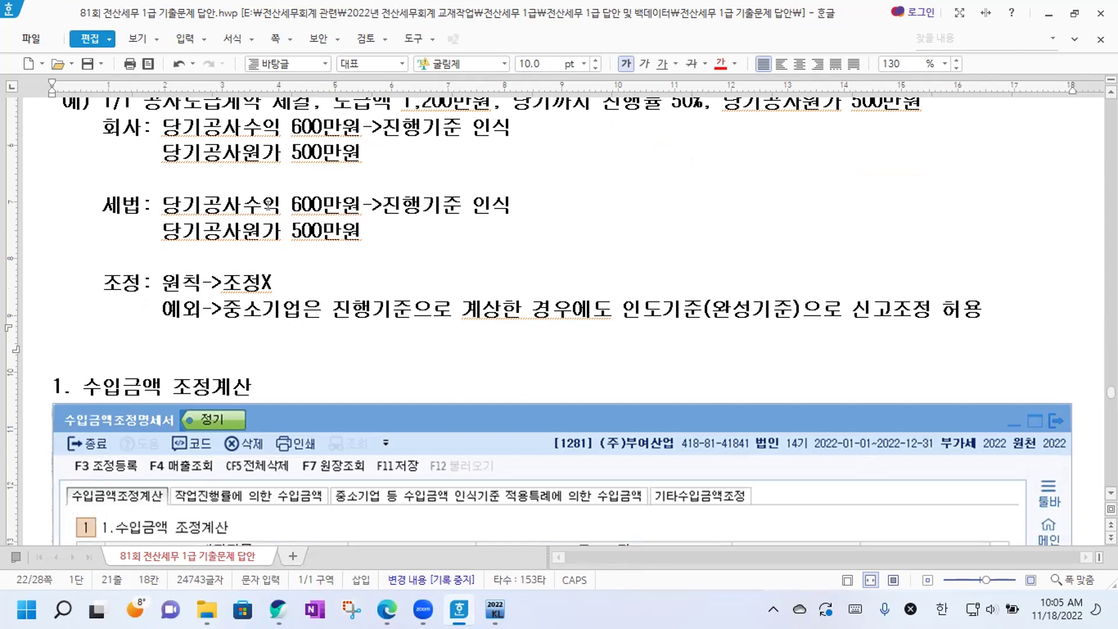
key("Hangul")
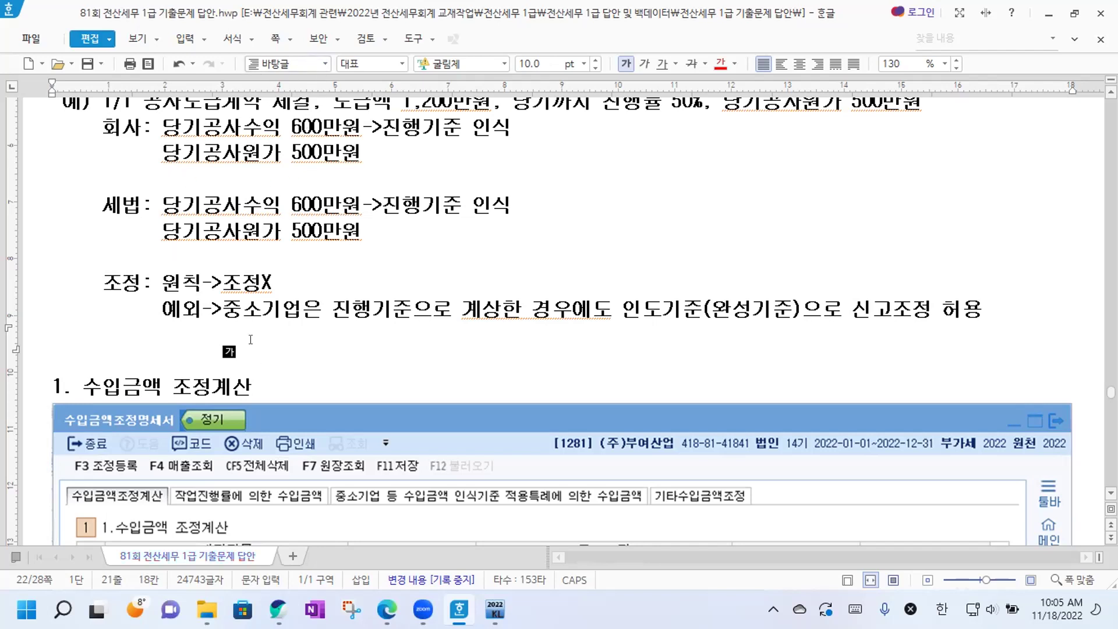
type("당기고")
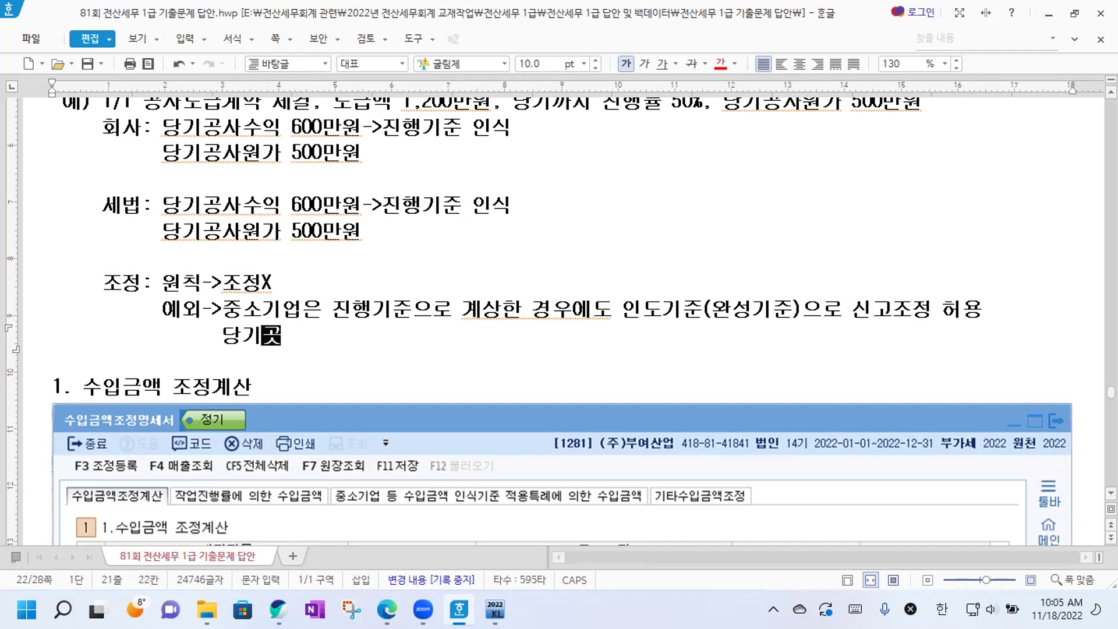
type("공사수익 ")
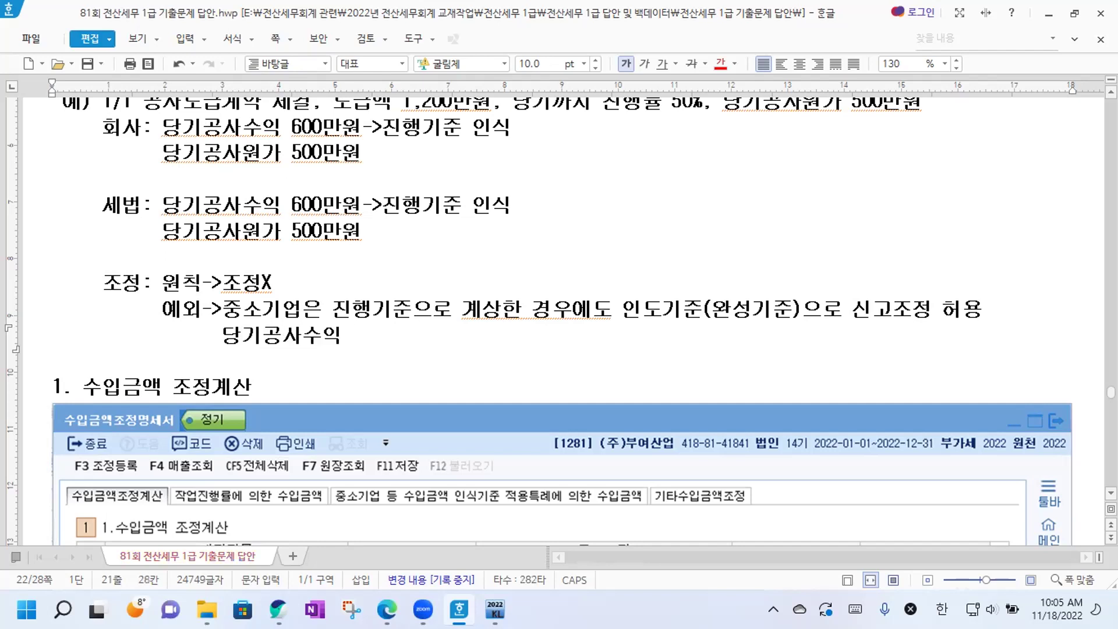
type("600만원")
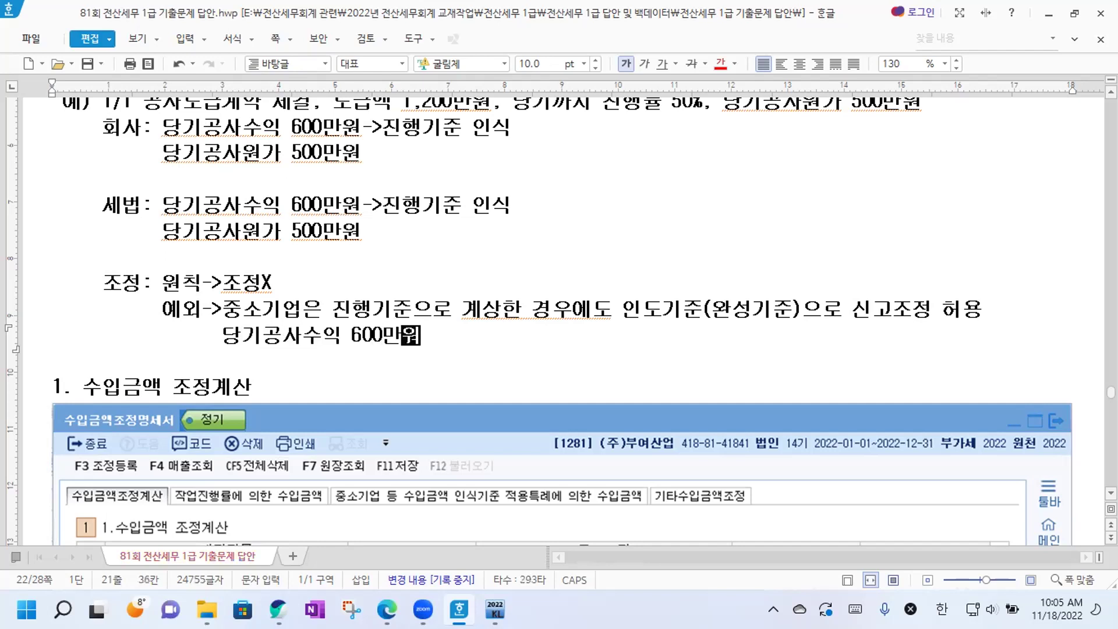
type("->익")
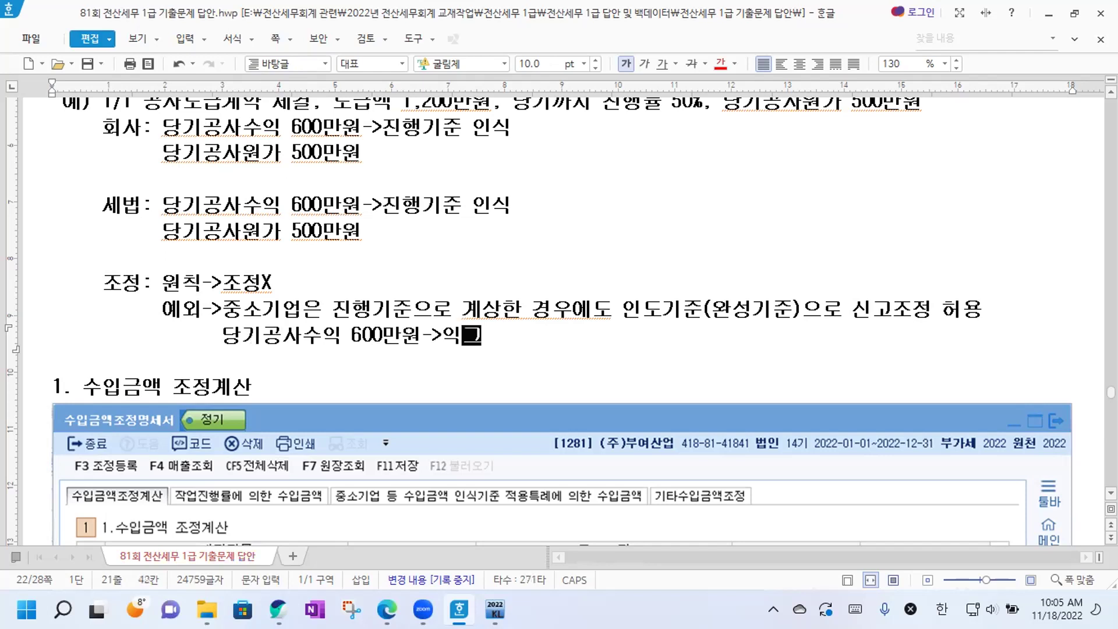
type("금불산입")
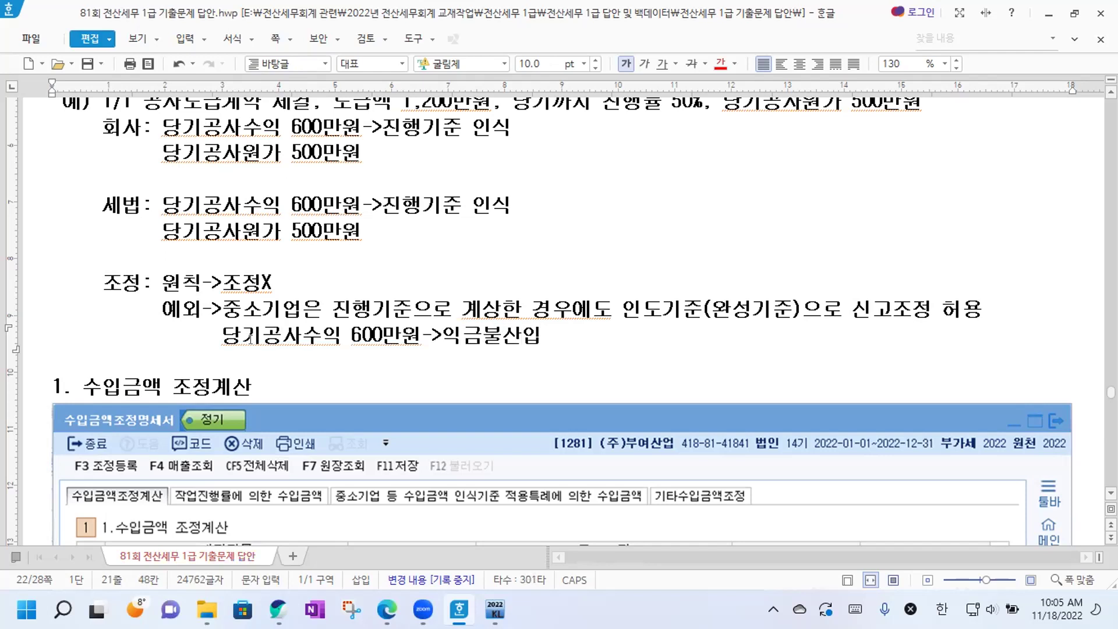
type("(유보발생)->")
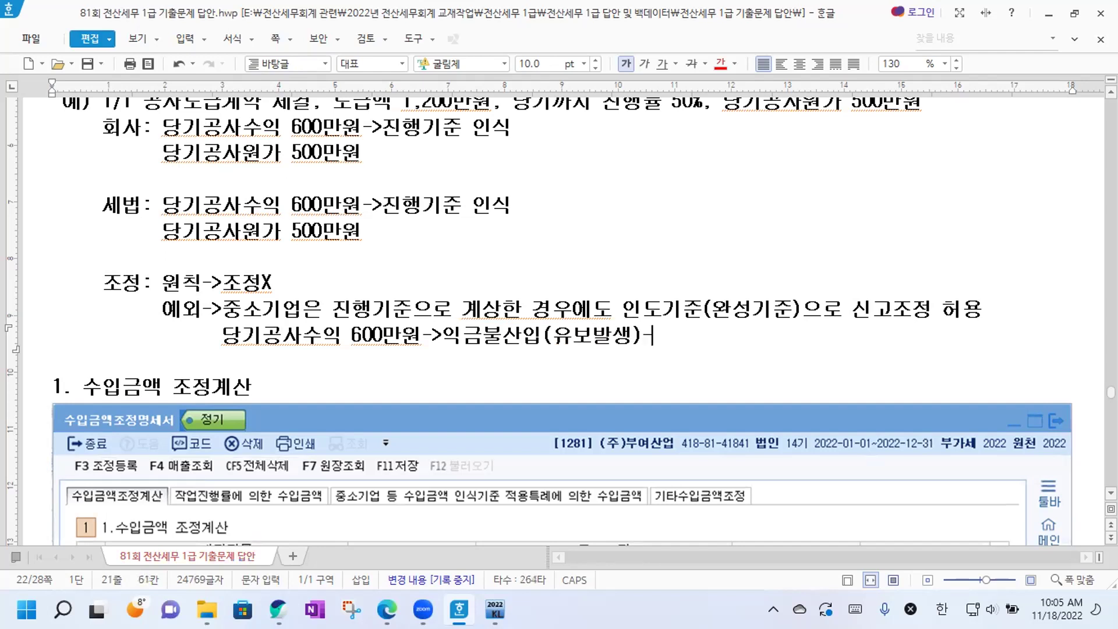
Complete the 당기공사수익 adjustment line with the following year's reversal, "다음연도 완공시 익금산입(유보감소)".
type("다음연도에")
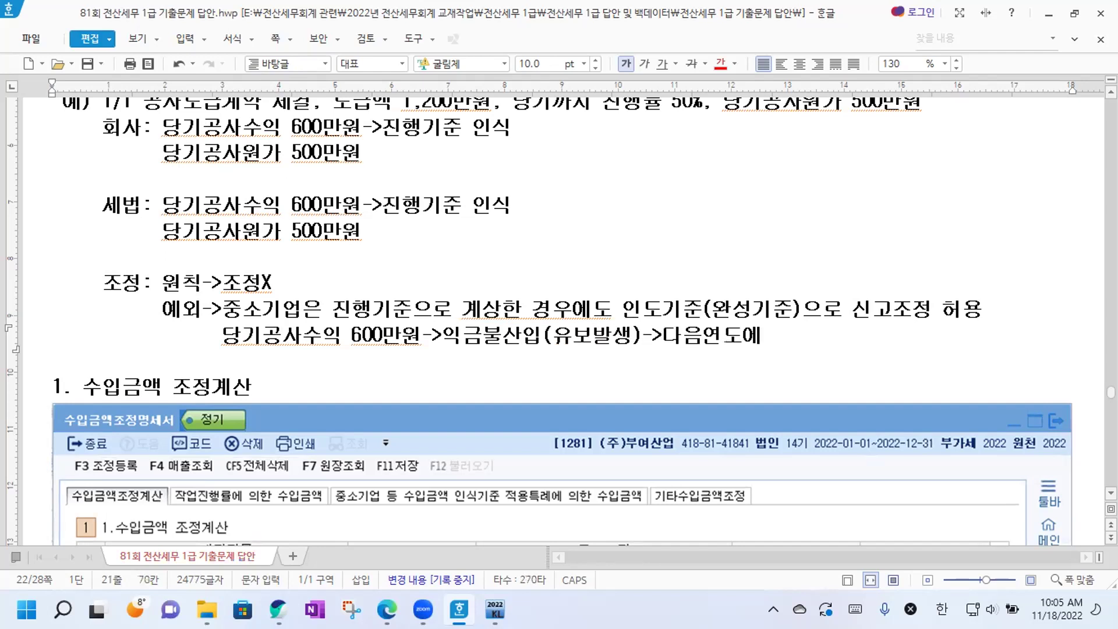
type(" 읽ㄱ")
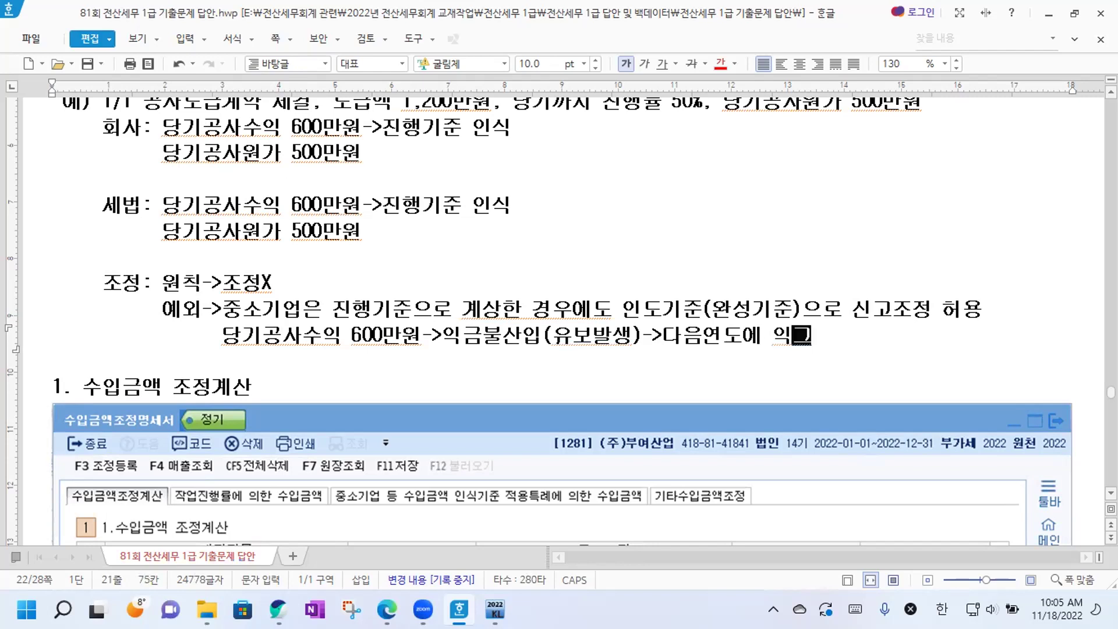
key("BackSpace")
key("BackSpace")
key("BackSpace")
key("BackSpace")
type("완ㅅ")
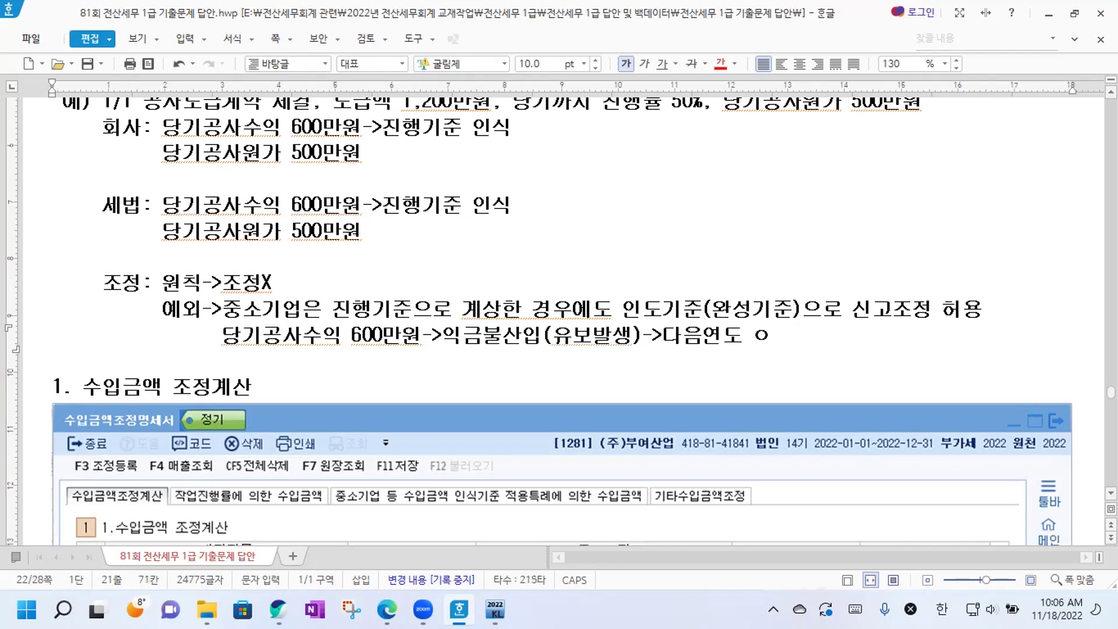
key("BackSpace")
type("ㄱㅗㅇ시 익금")
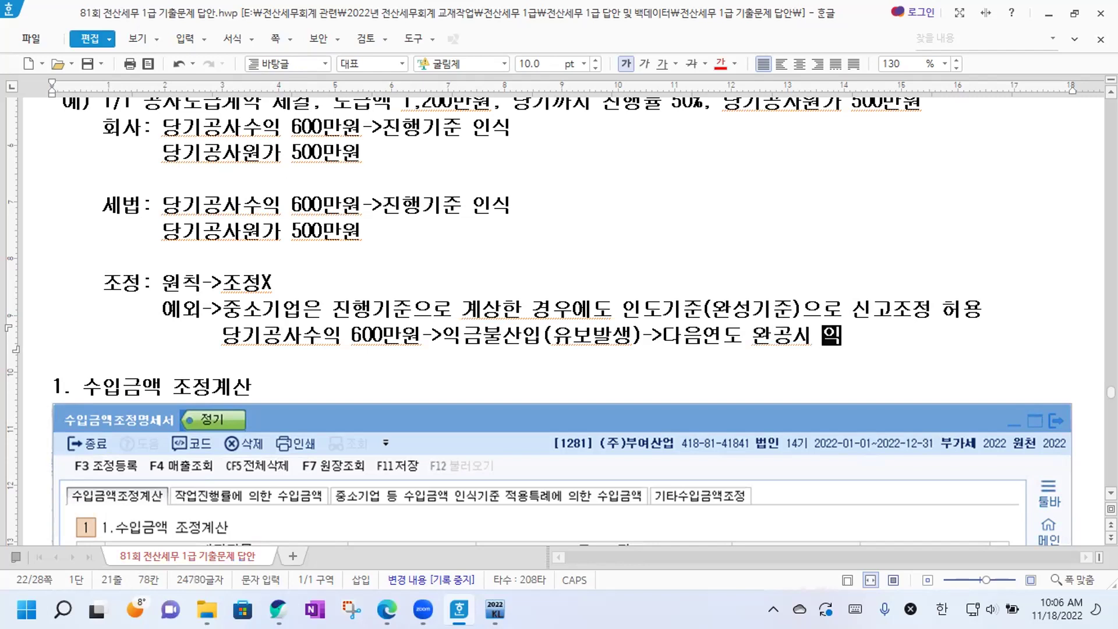
type("산입(유보")
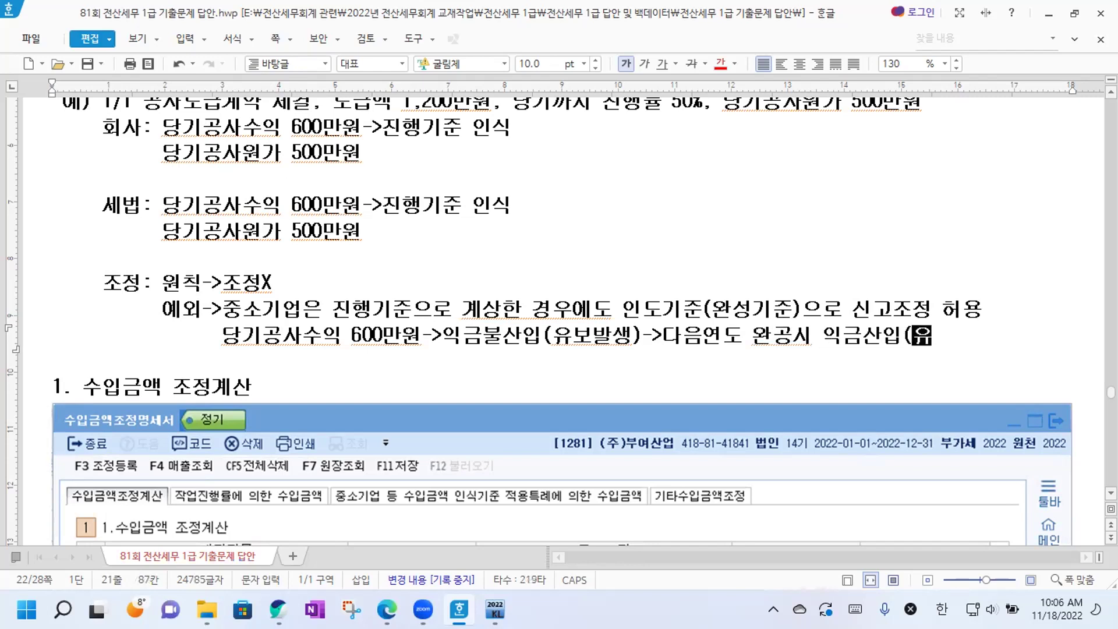
type("감소)")
Start an aligned line below the 당기공사수익 adjustment with the current-year cost adjustment "당기공사원가 500만원->손금불산입(유보발생)->".
key("Return")
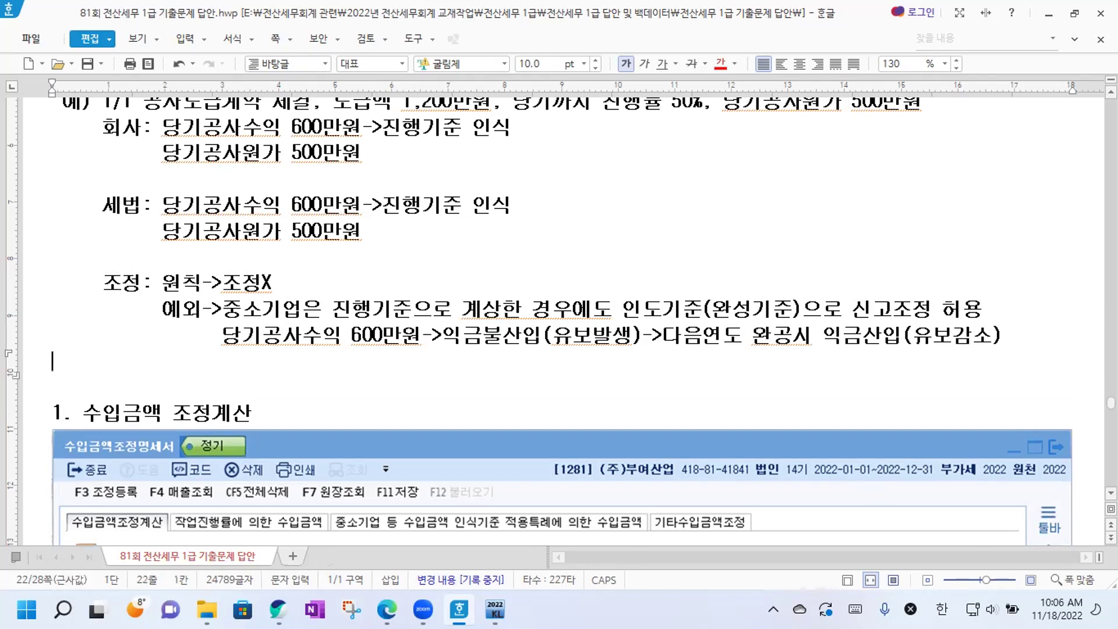
type("당기")
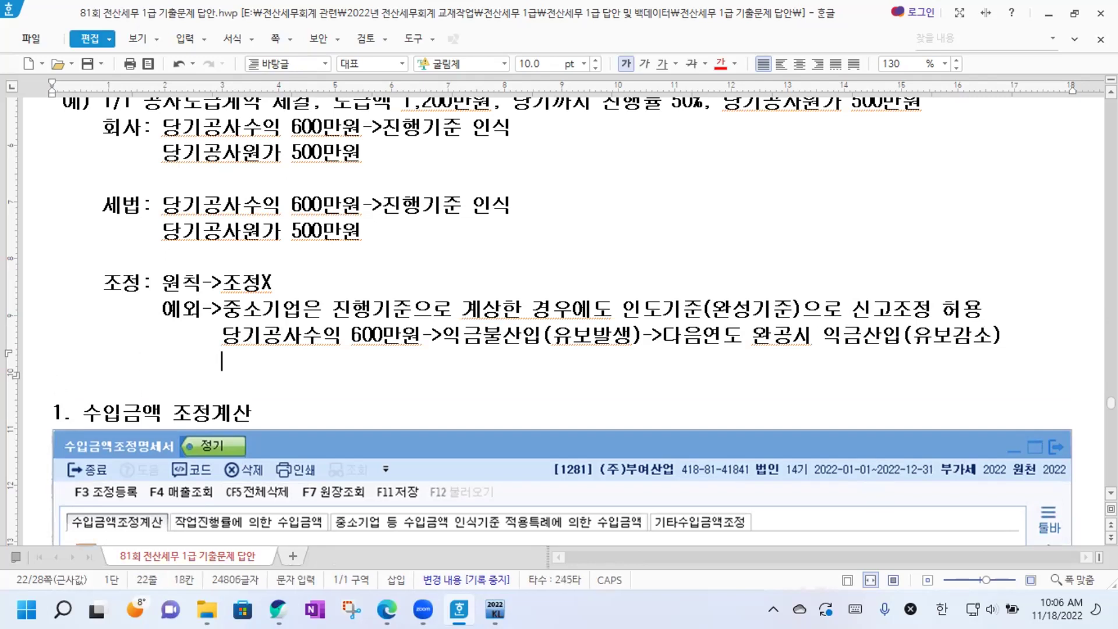
type("공사원가 ")
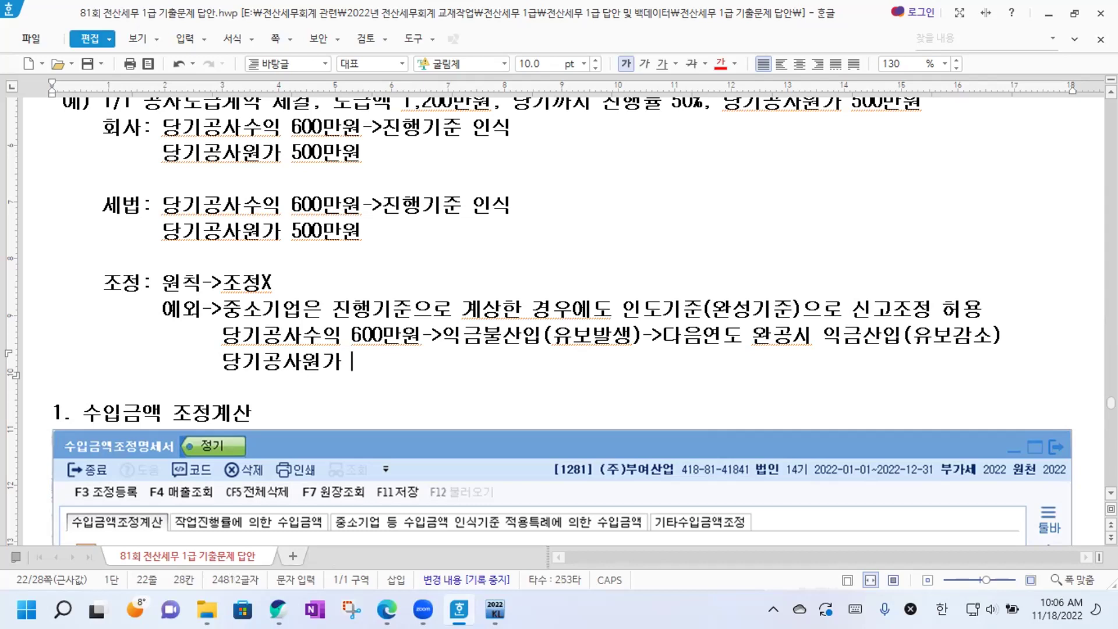
type("500만원->")
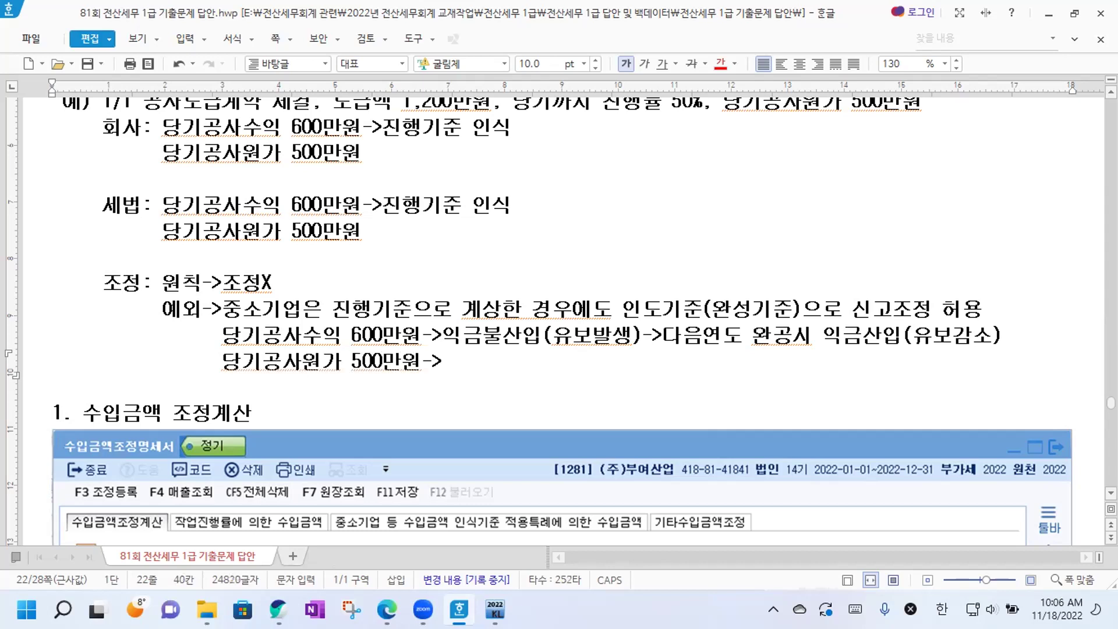
type("손금불산입")
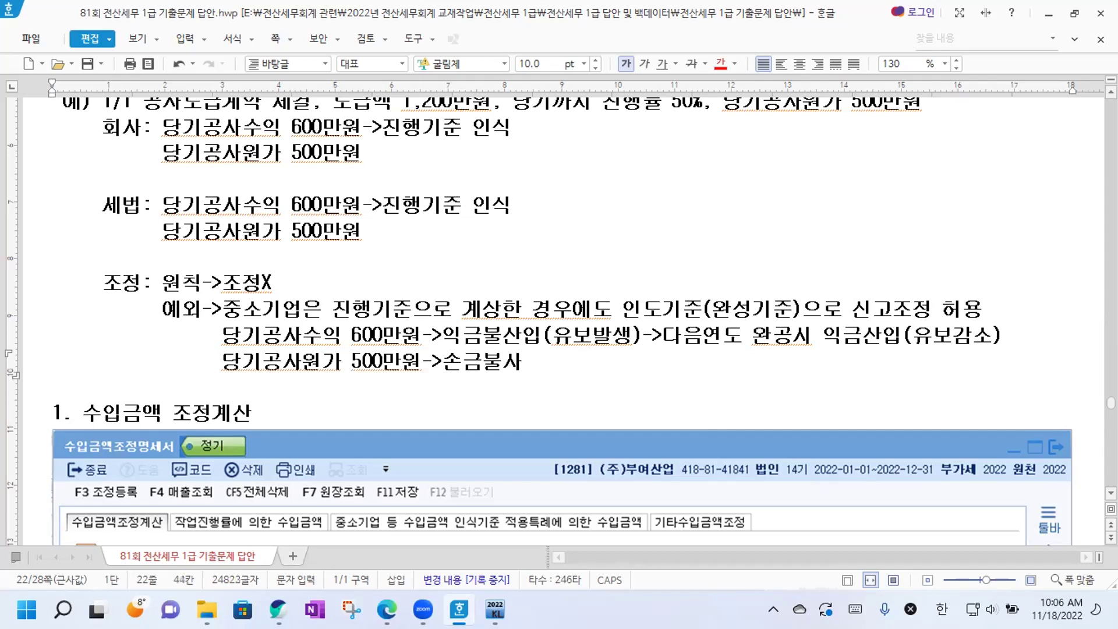
type("(유보")
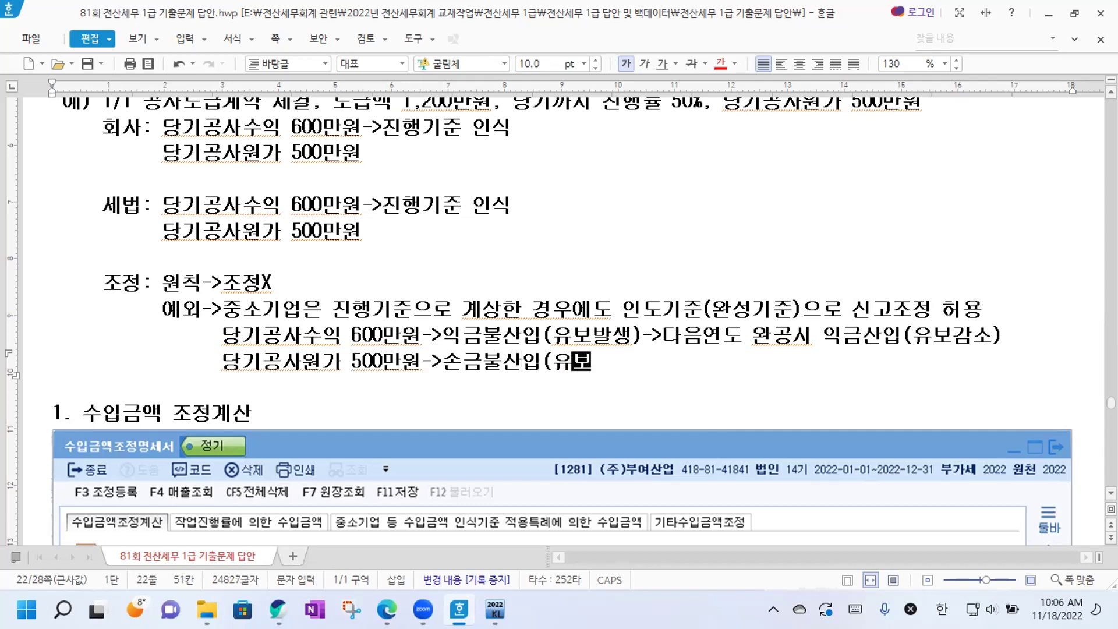
type("발생)->")
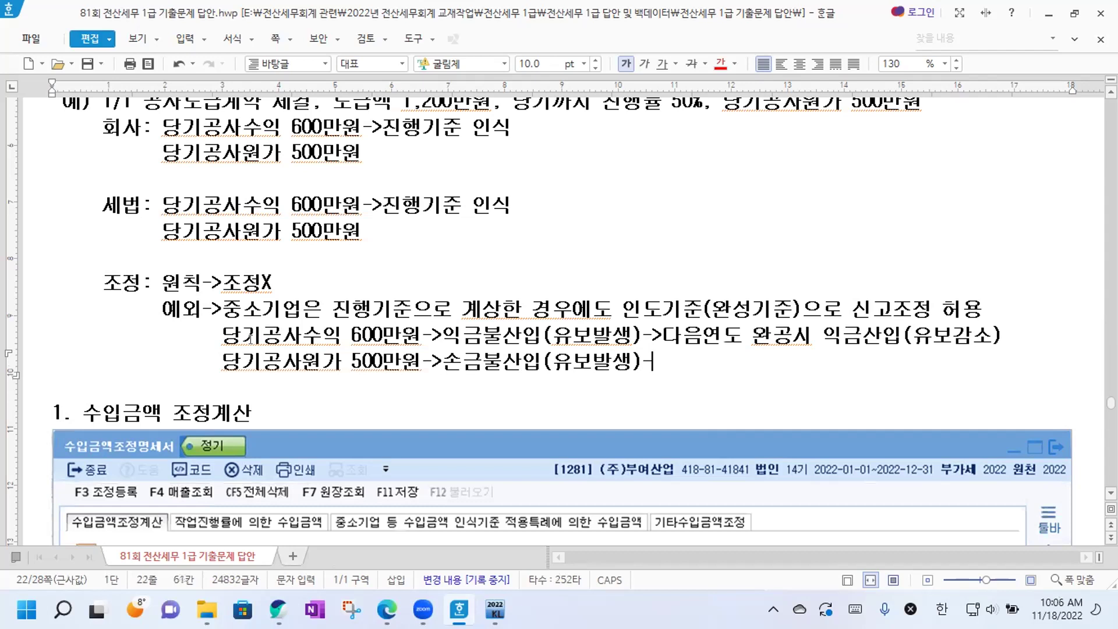
Complete the 당기공사원가 adjustment line with the following year's reversal, "다음연도 완공시 손금산입(유보감소)".
type("다음연도완ㄱ")
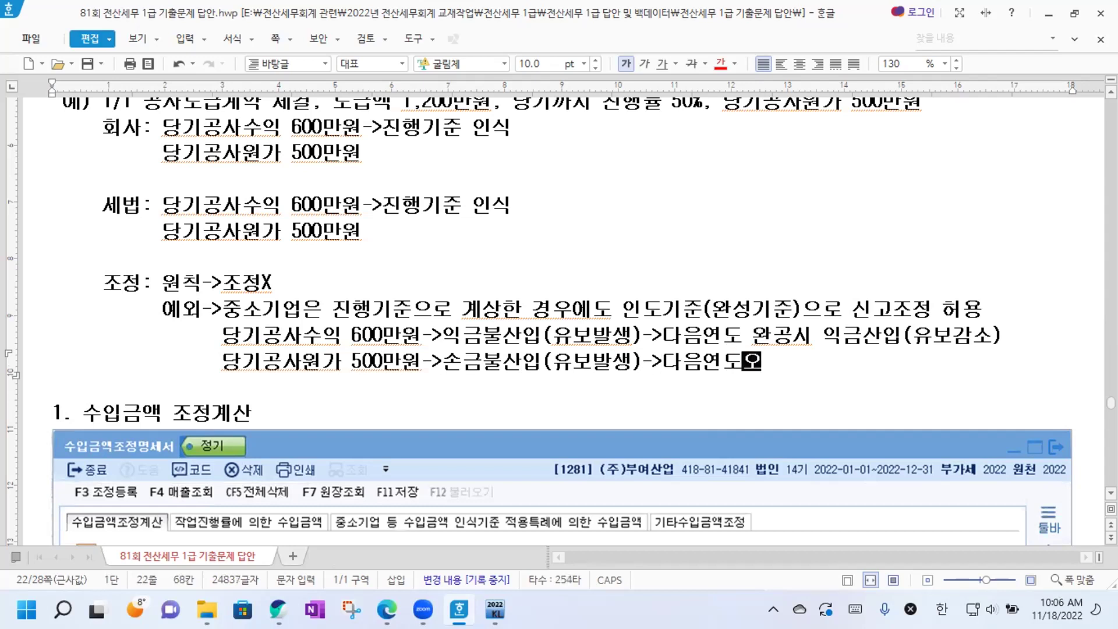
key("BackSpace")
key("BackSpace")
key("BackSpace")
type("도 ")
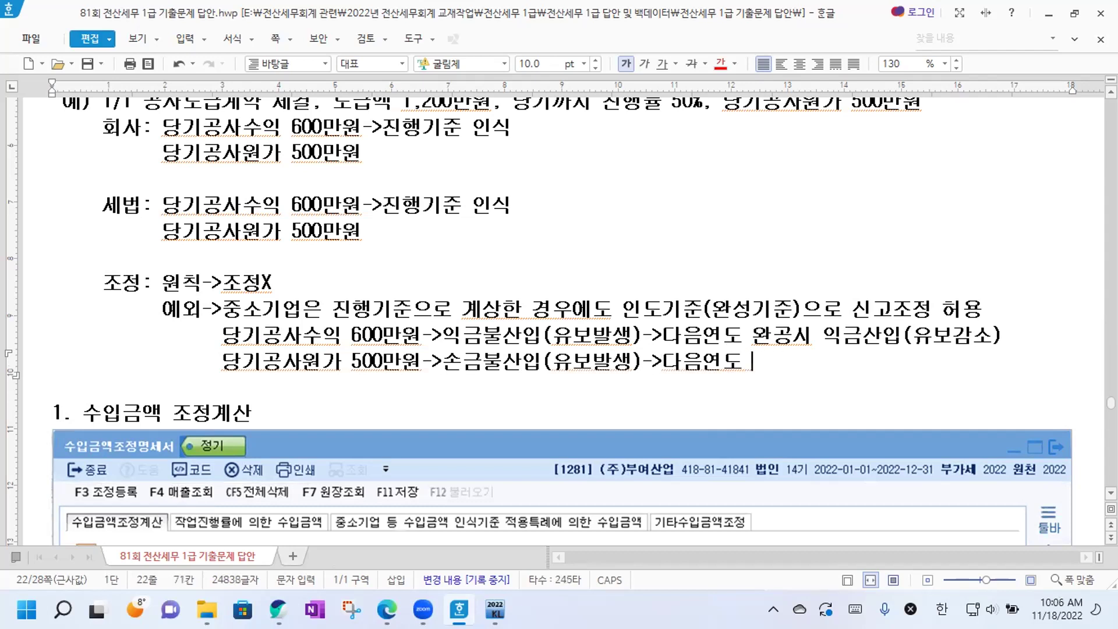
type("완공시 손금")
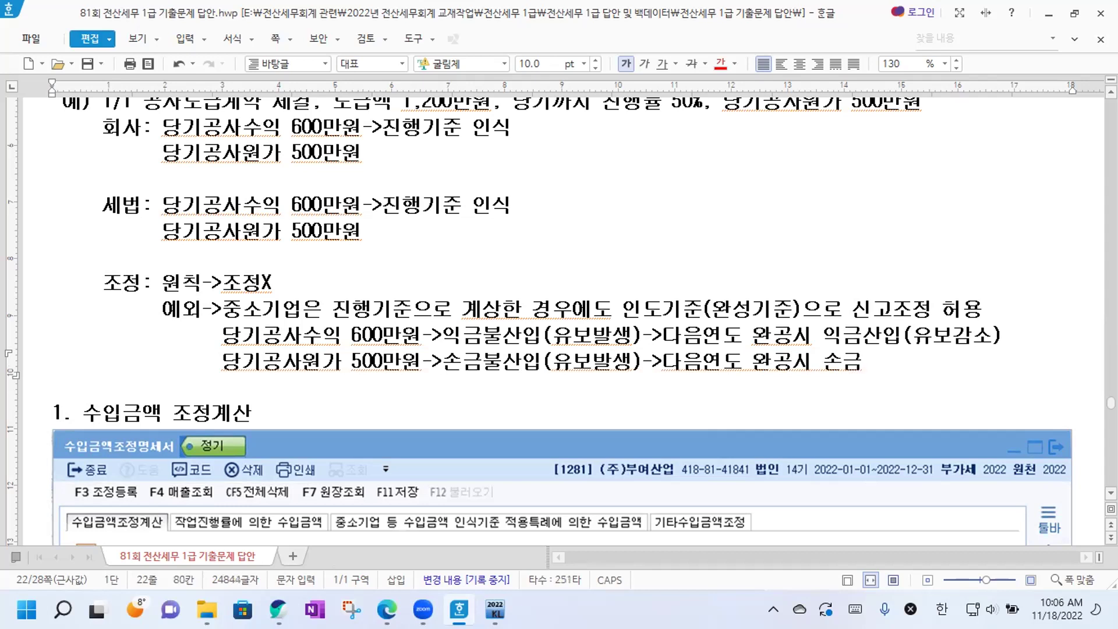
type("산ㅇ입(유보감소")
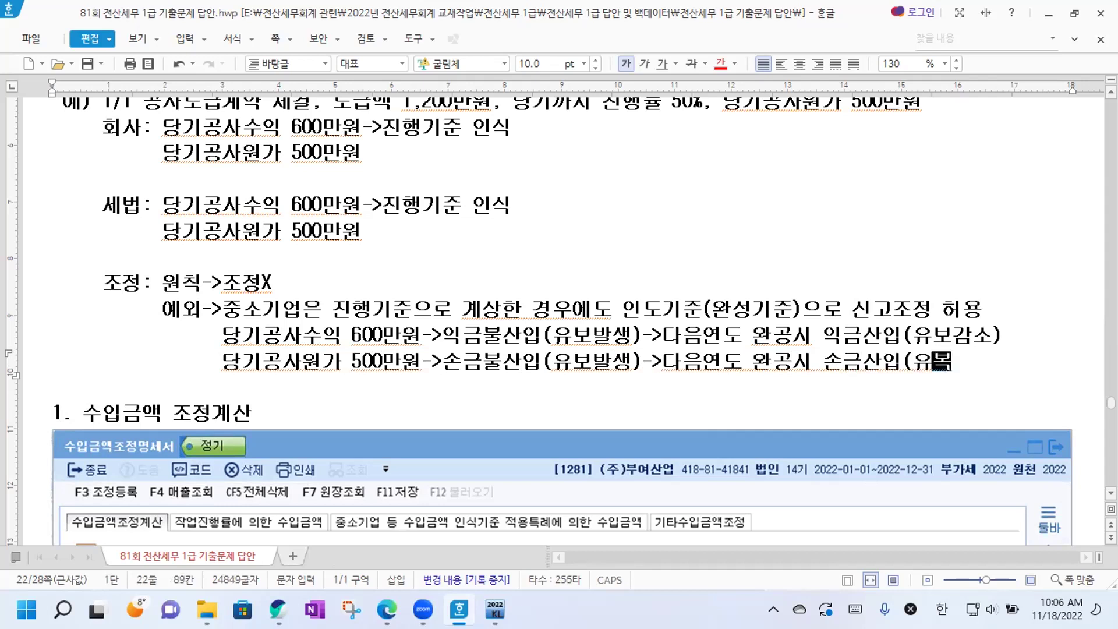
type(")")
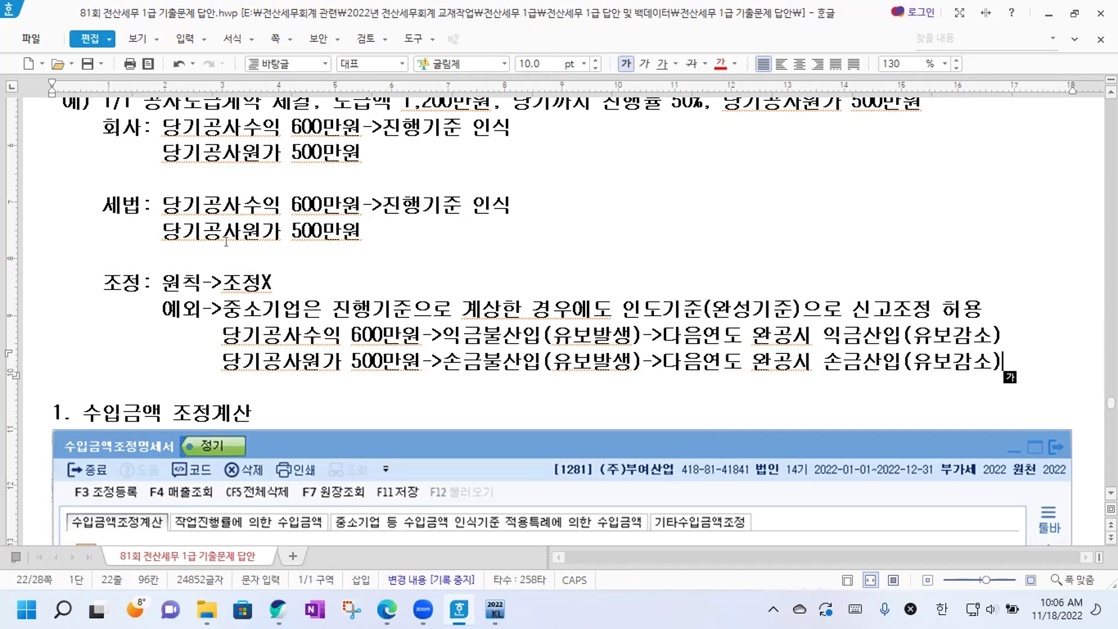
Append "->기업회계상 수입금액" to the 손익계산서 heading in the question table of problem [1].
scroll(347, 243, "up", 10)
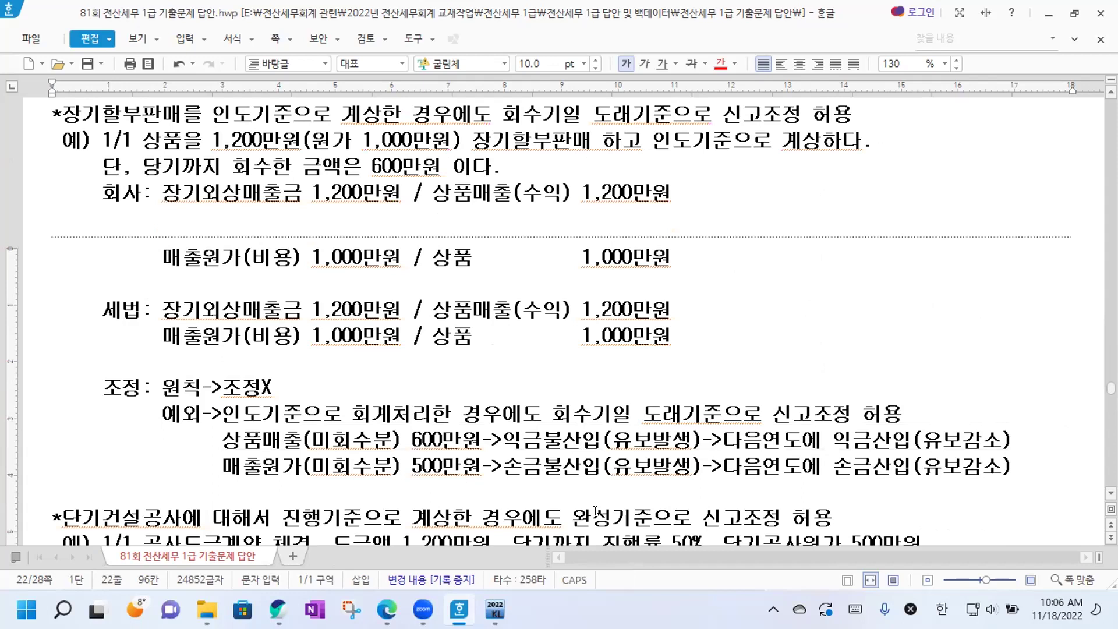
scroll(888, 352, "up", 2)
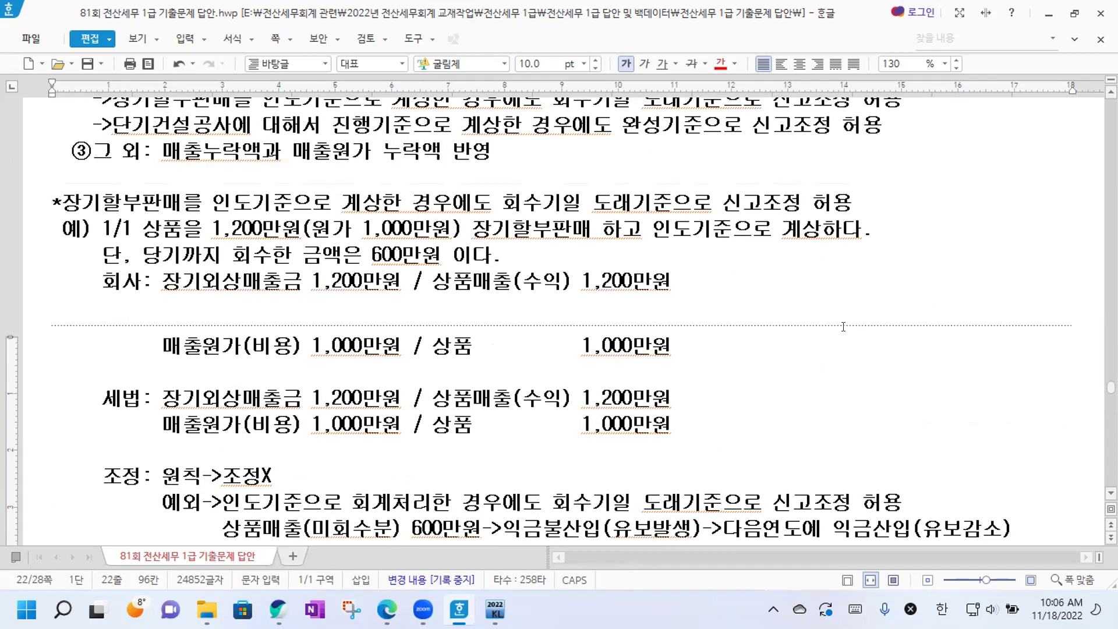
scroll(843, 326, "down", 2)
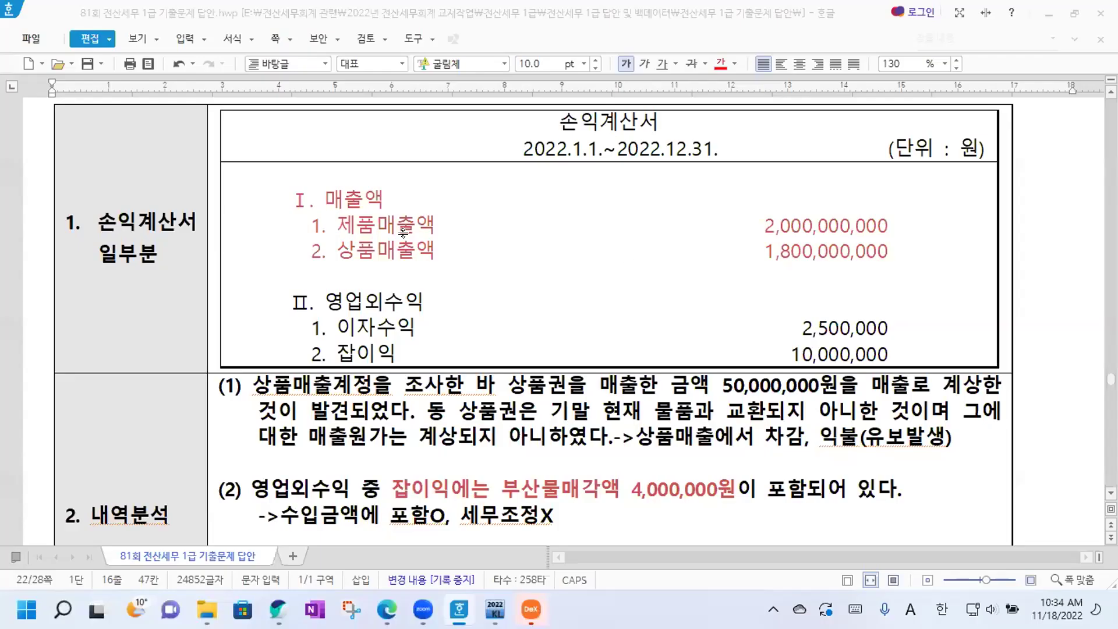
scroll(605, 276, "up", 2)
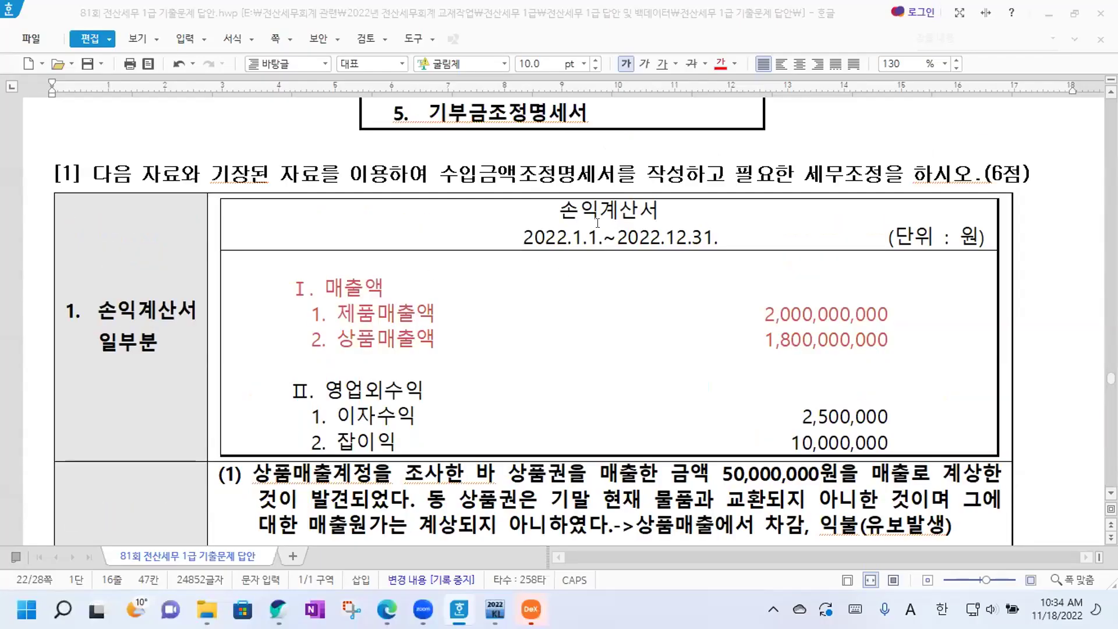
left_click(675, 202)
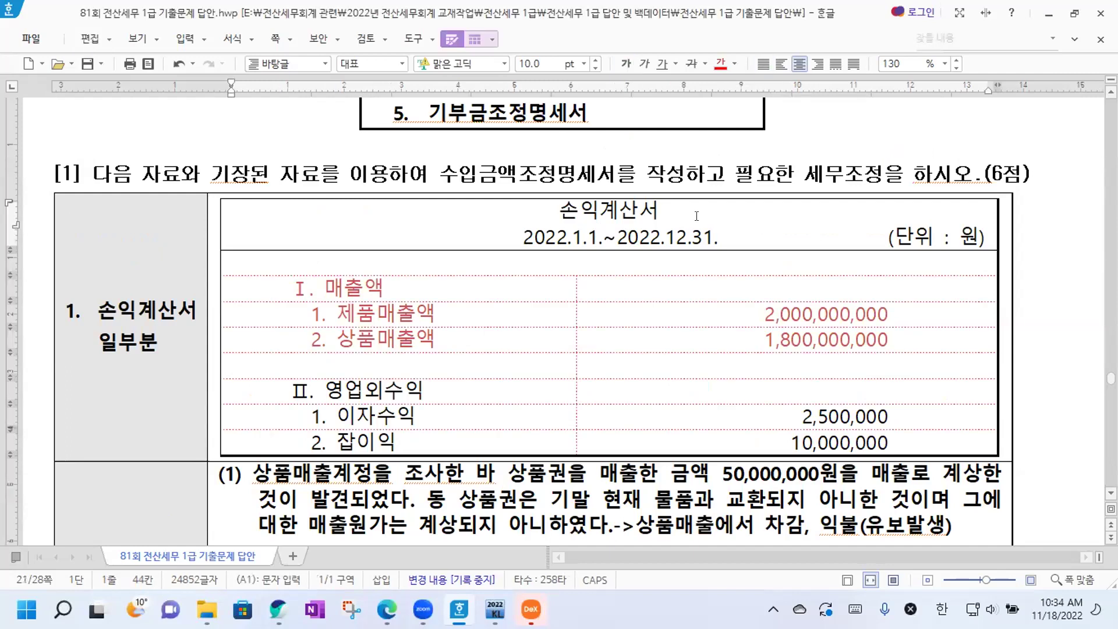
type(">기업회")
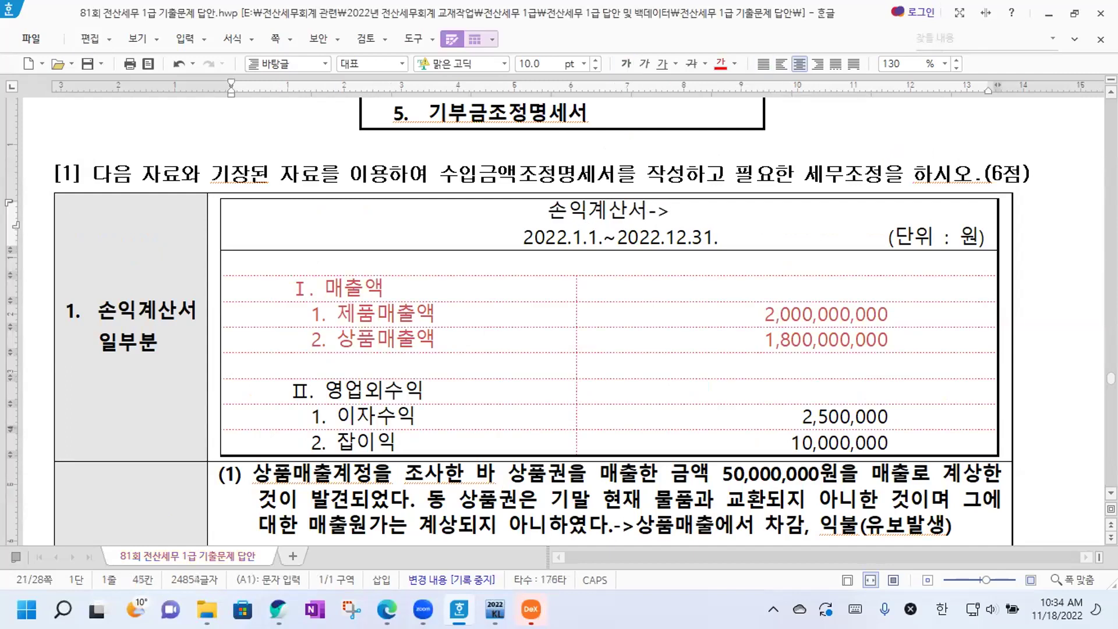
type("계상")
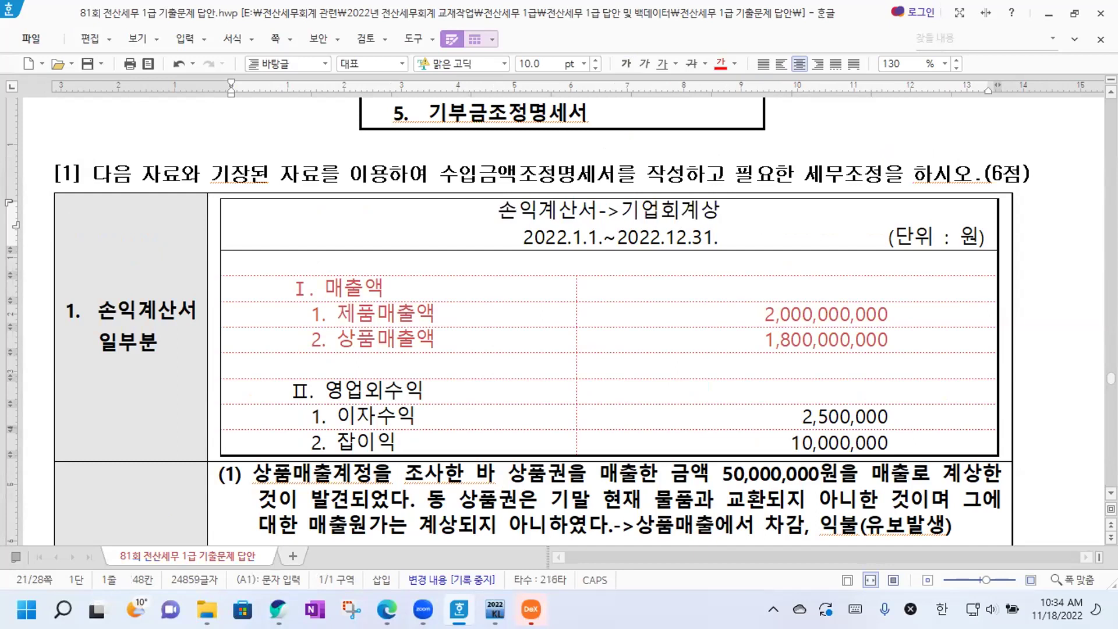
type(" 수입그금액")
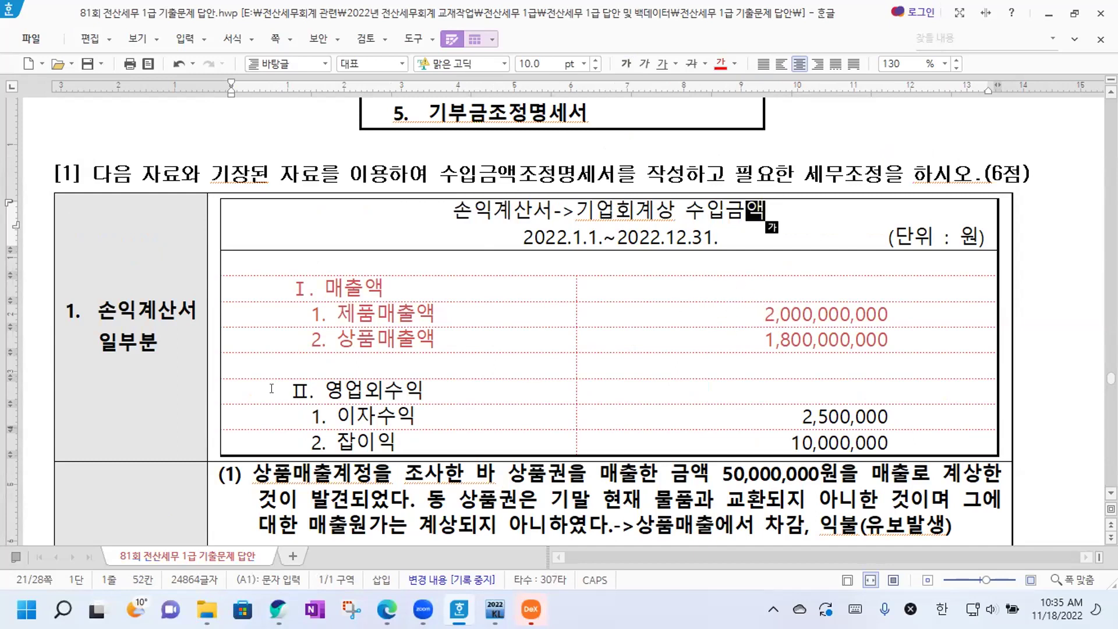
Examine the 매출액 and 영업외수익 rows of the 손익계산서 in the question table.
left_click_drag(455, 209, 531, 212)
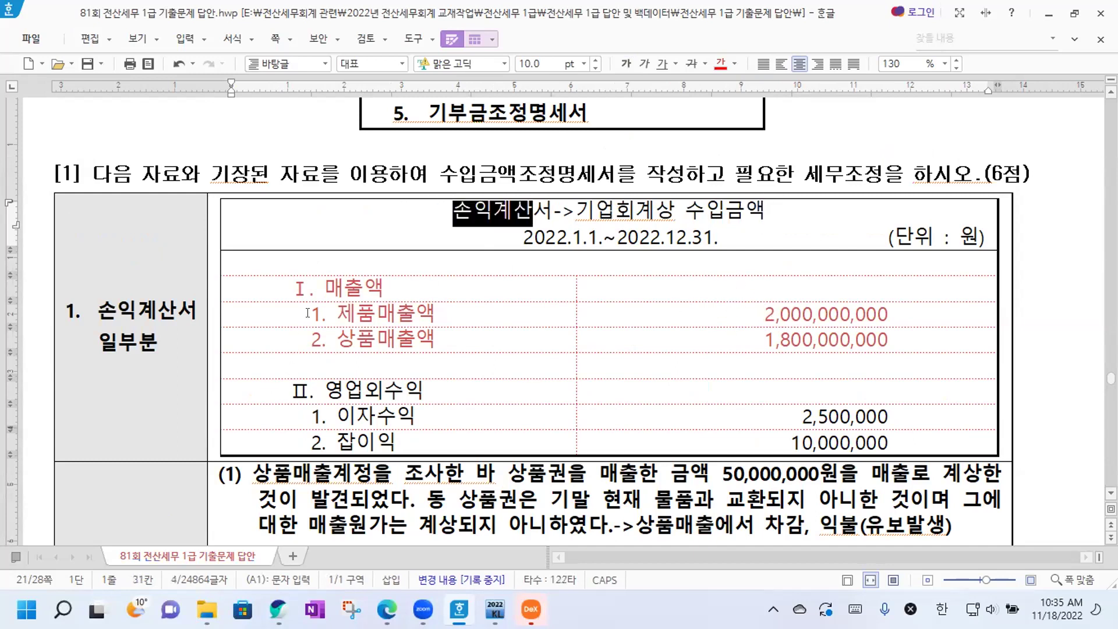
left_click(290, 293)
left_click_drag(290, 294, 506, 313)
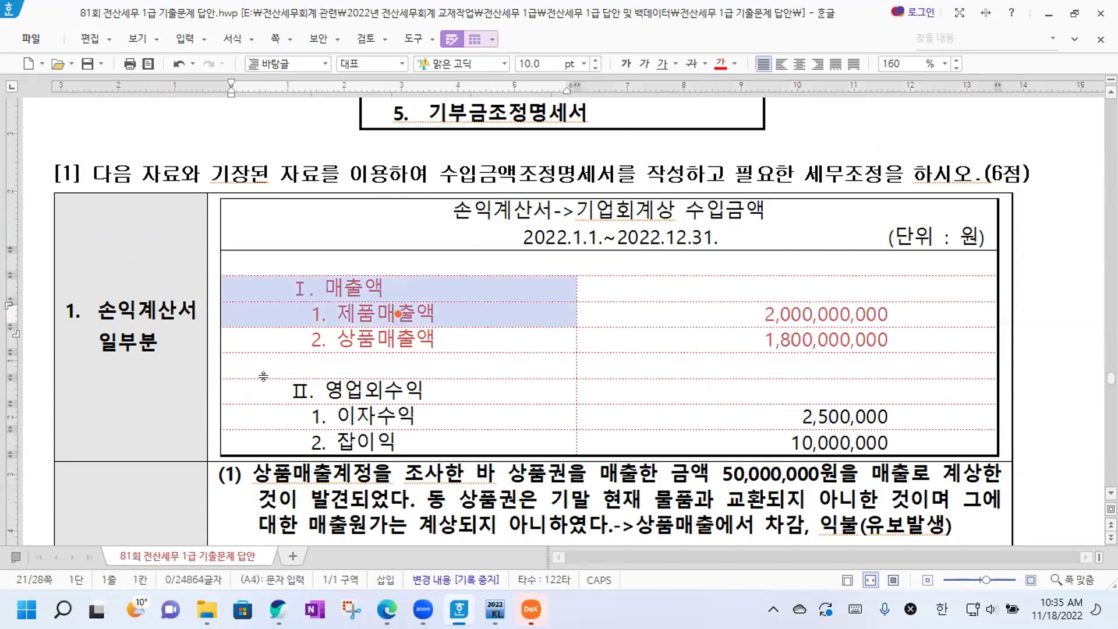
left_click_drag(285, 391, 725, 452)
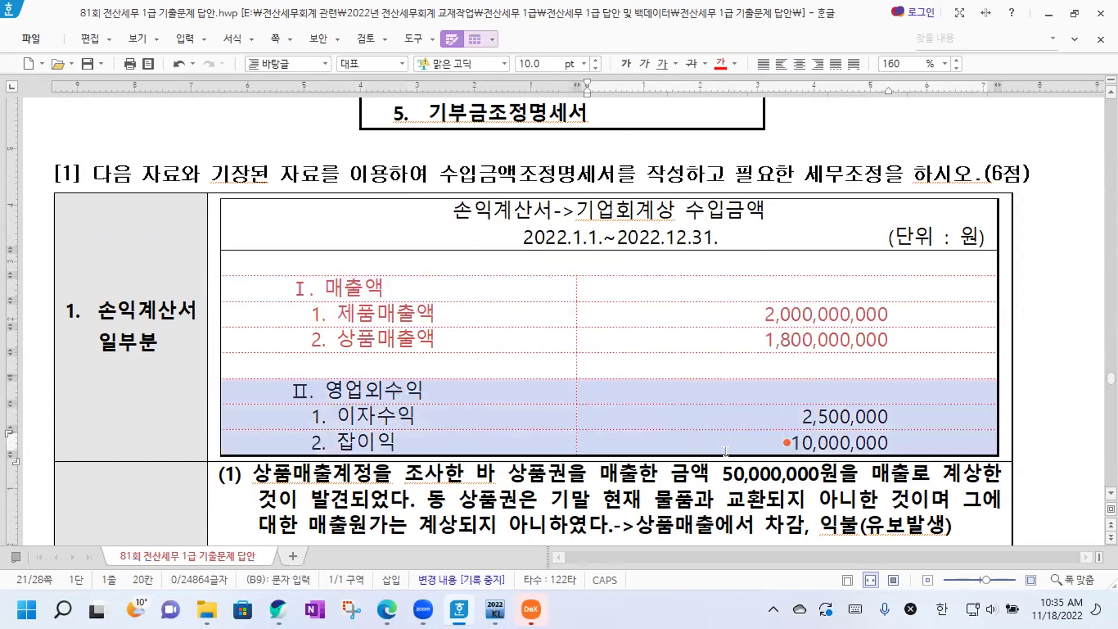
scroll(608, 414, "down", 3)
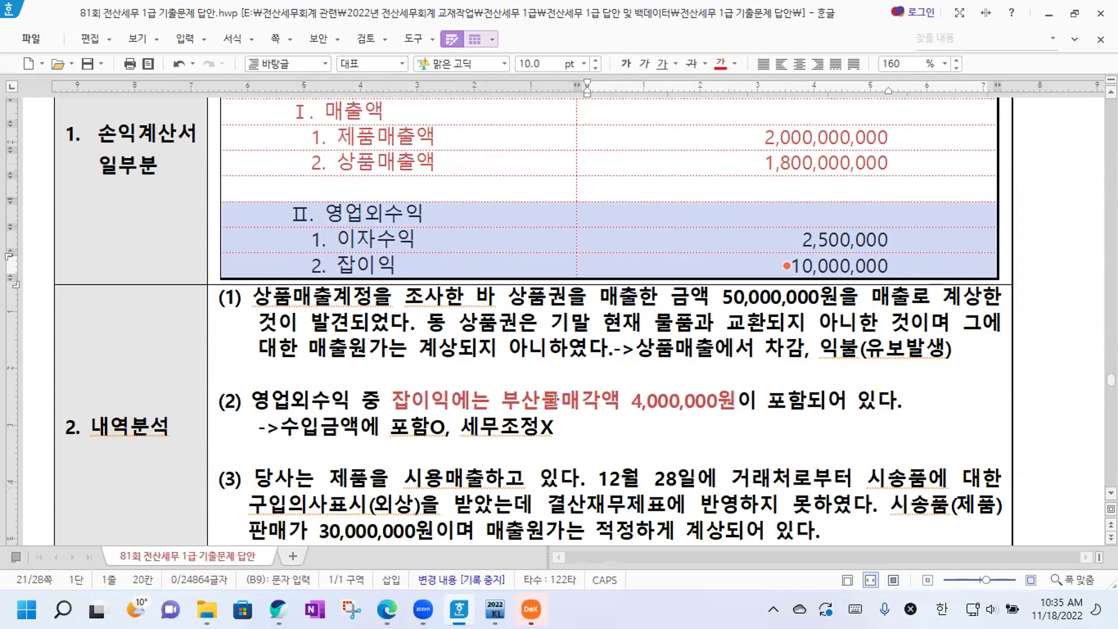
left_click(415, 322)
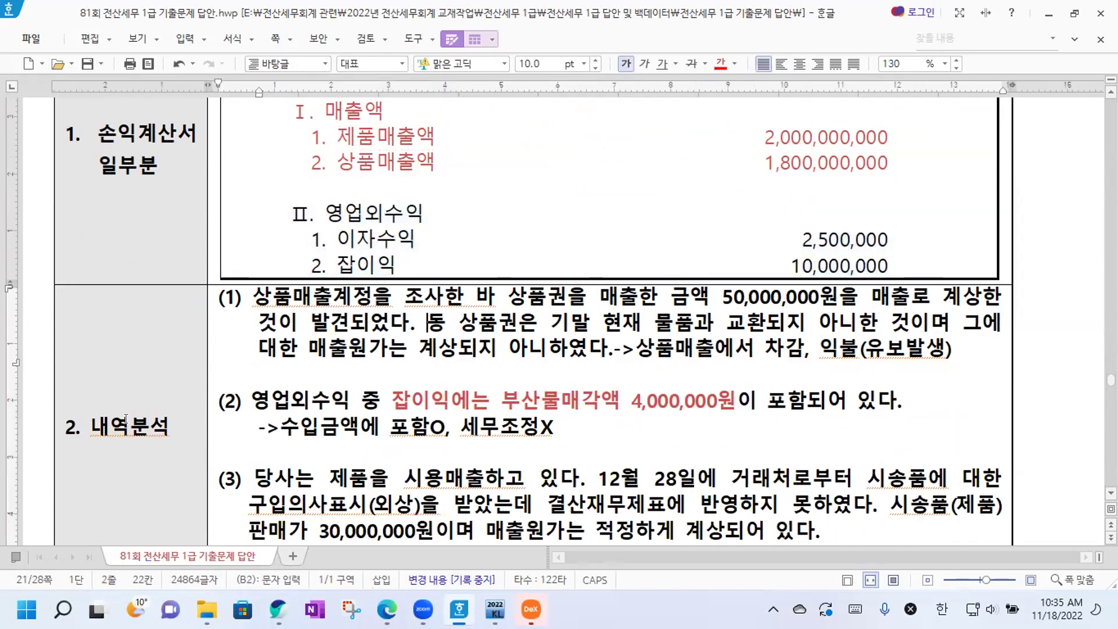
In item (1) of 내역분석, color the phrase "상품권을 매출한 금액 50,000,000원을 매출로 계상" red.
scroll(233, 388, "down", 2)
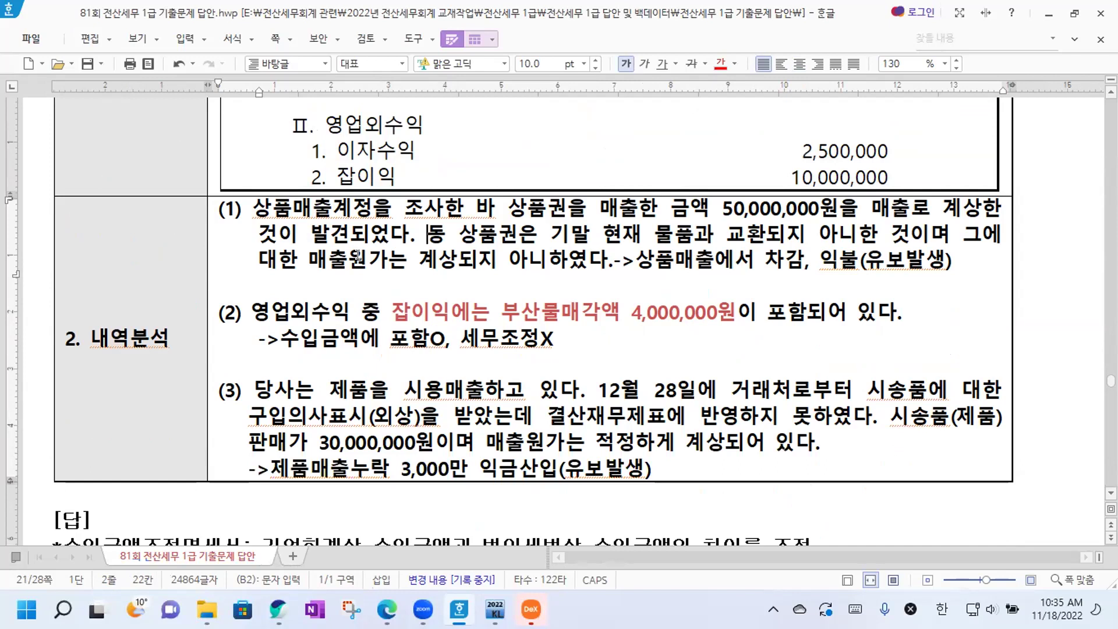
key("Hangul")
left_click(512, 205)
left_click_drag(513, 205, 973, 204)
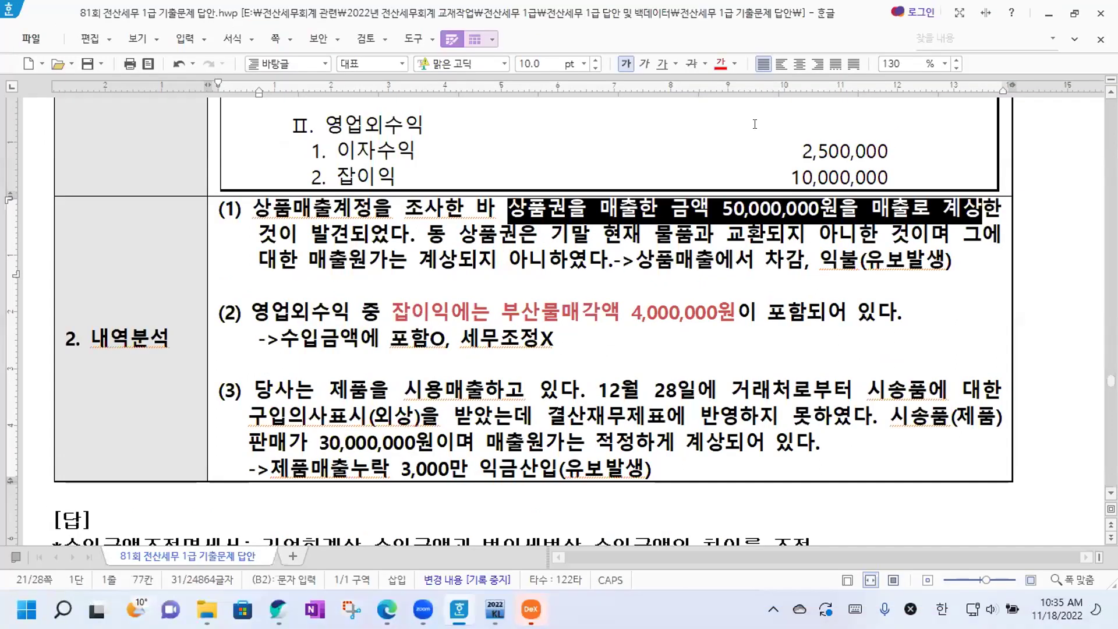
left_click(720, 64)
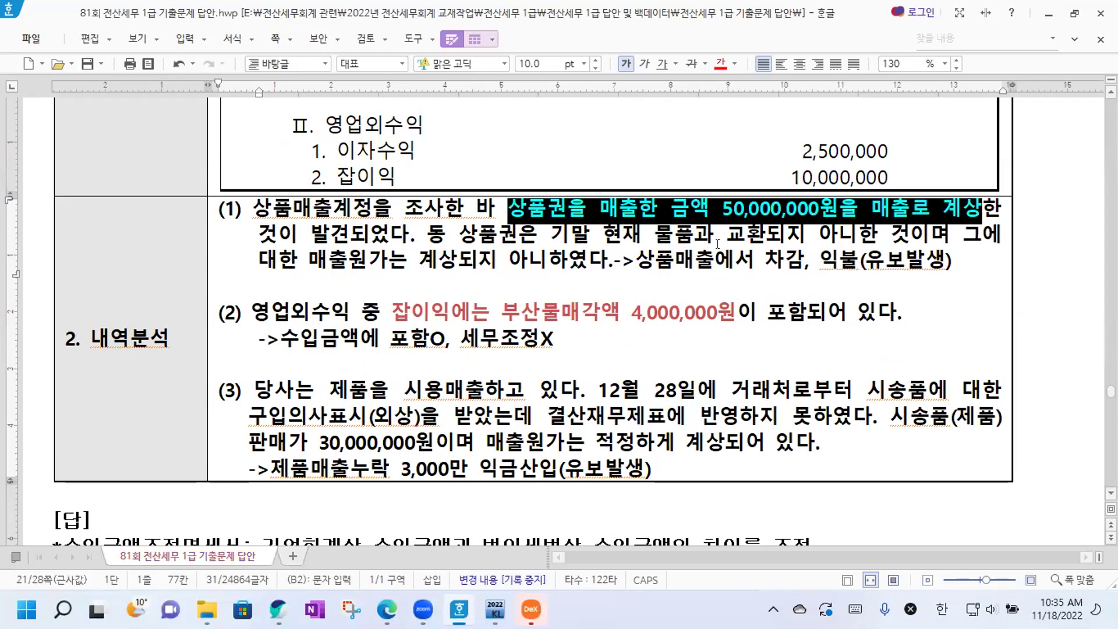
left_click(722, 283)
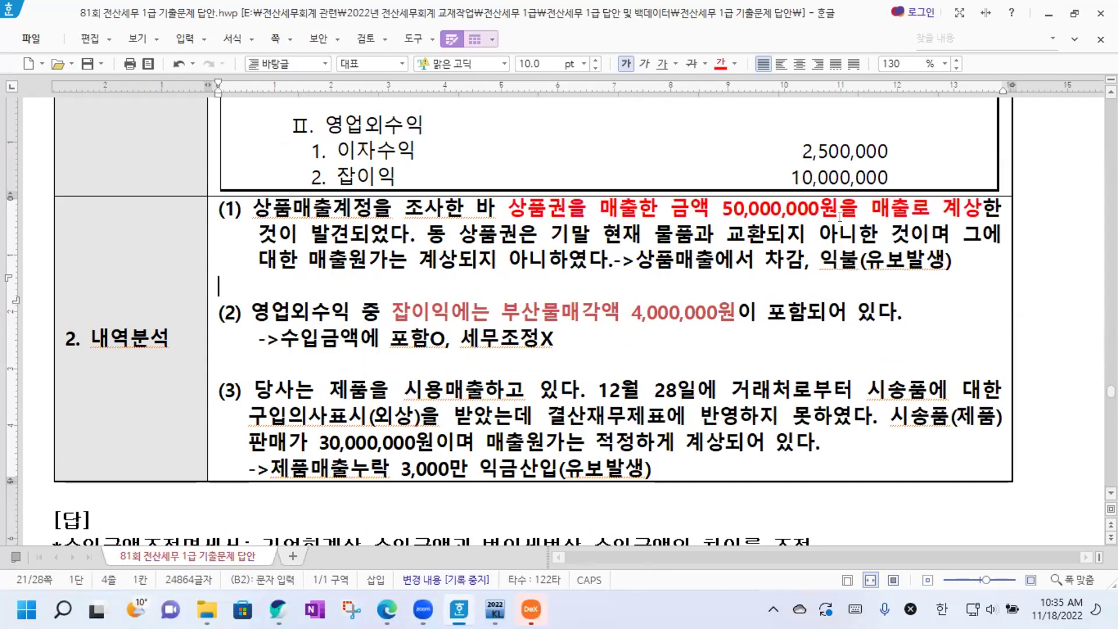
left_click_drag(633, 258, 713, 259)
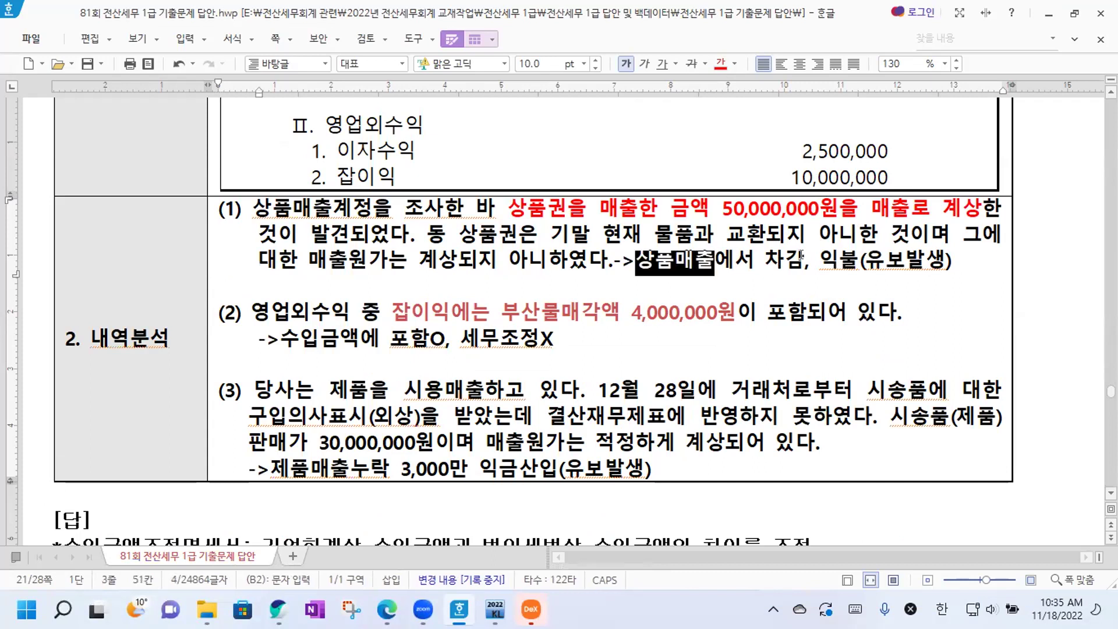
left_click_drag(818, 258, 948, 255)
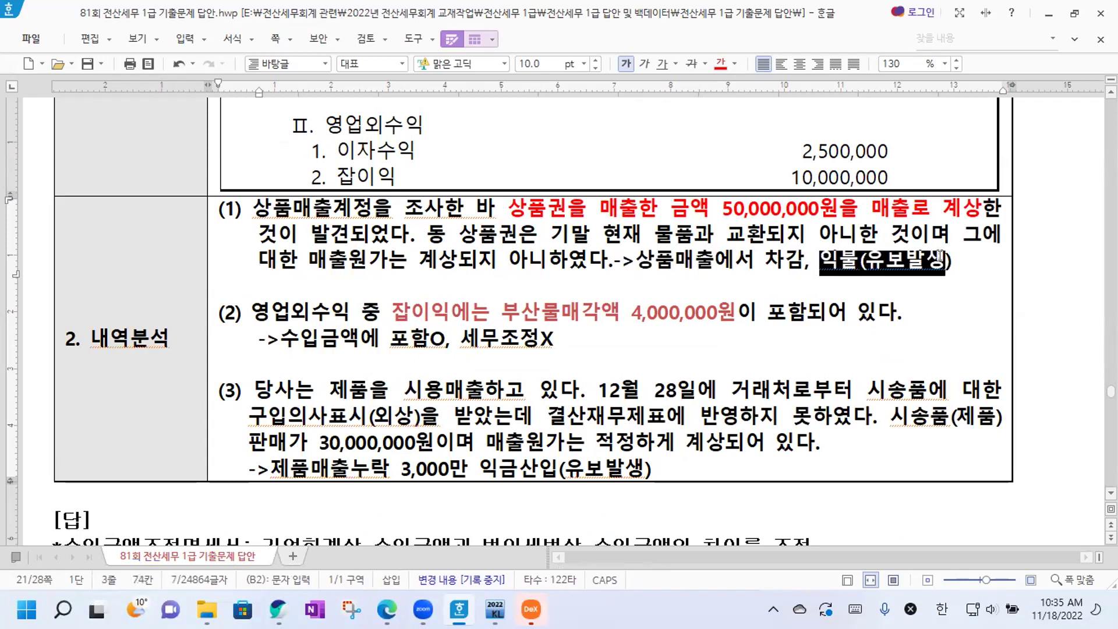
left_click(948, 255)
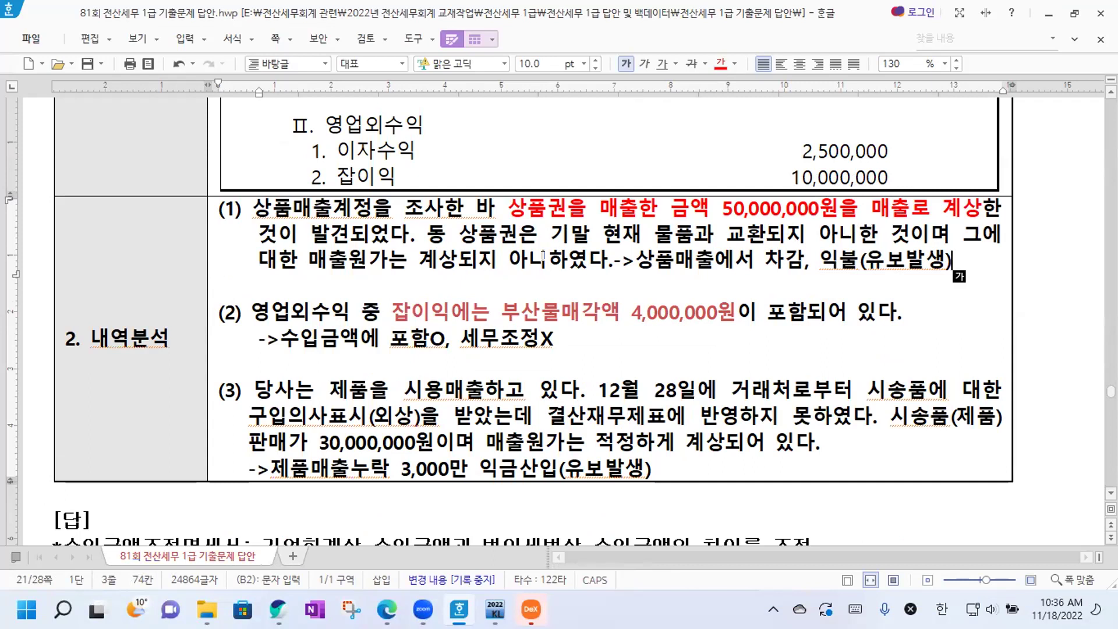
In item (2) of 내역분석, color the phrase "잡이익에는 부산물매각액 4,000,000원" bright red.
scroll(545, 259, "down", 3)
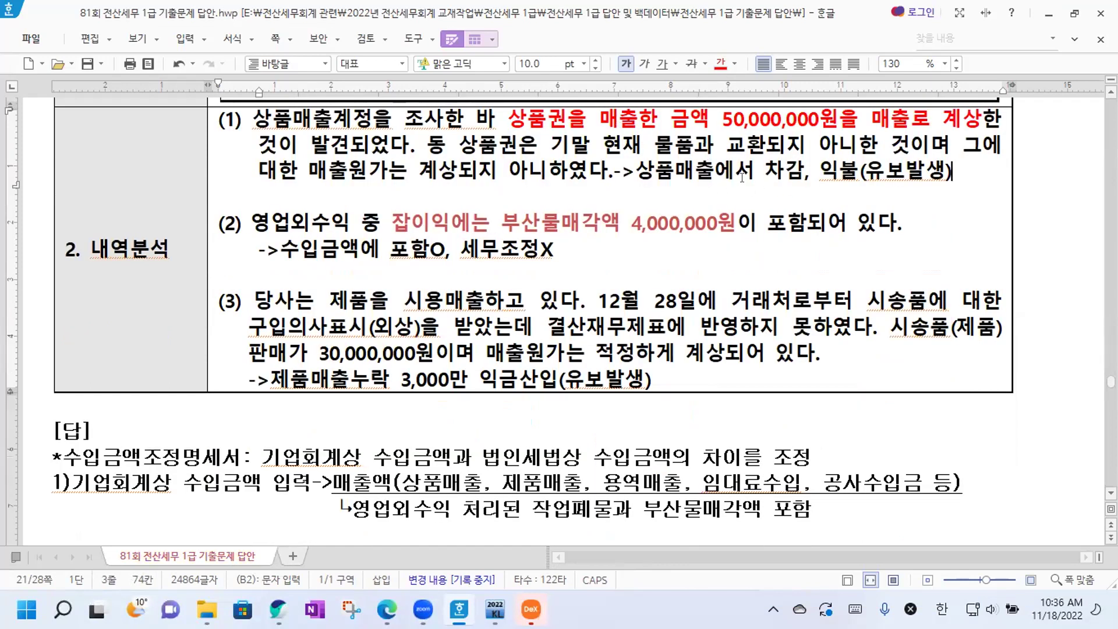
left_click_drag(397, 220, 731, 221)
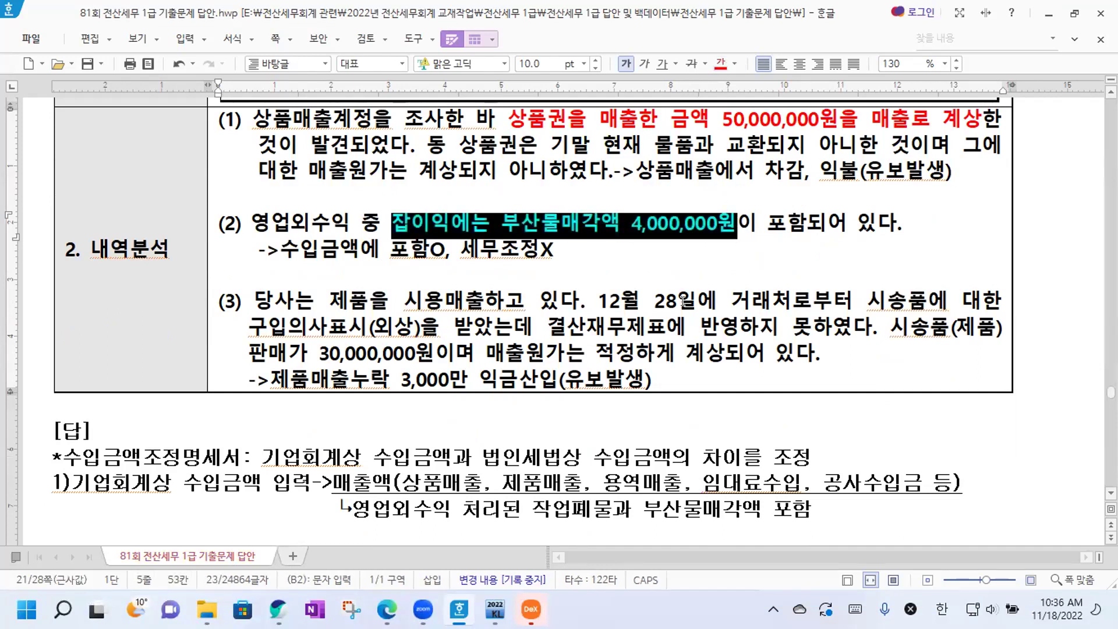
left_click(596, 271)
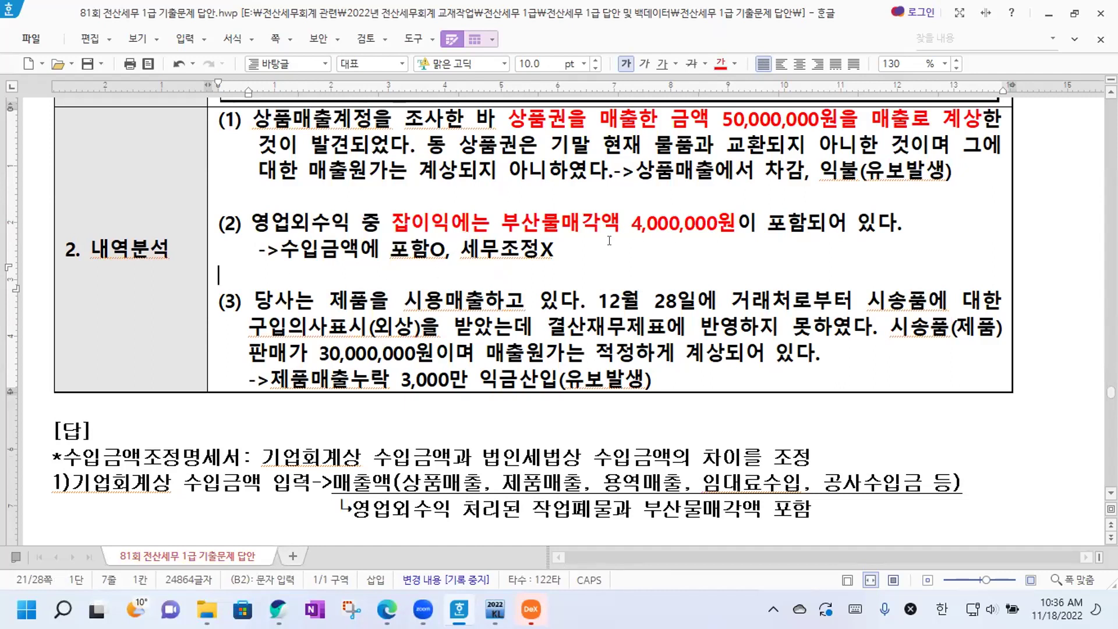
In item (3) of 내역분석, color the clause from "12월 28일에" to "반영하지 못하였다" and the phrase "매출원가는 적정하게 계상" red.
left_click(582, 248)
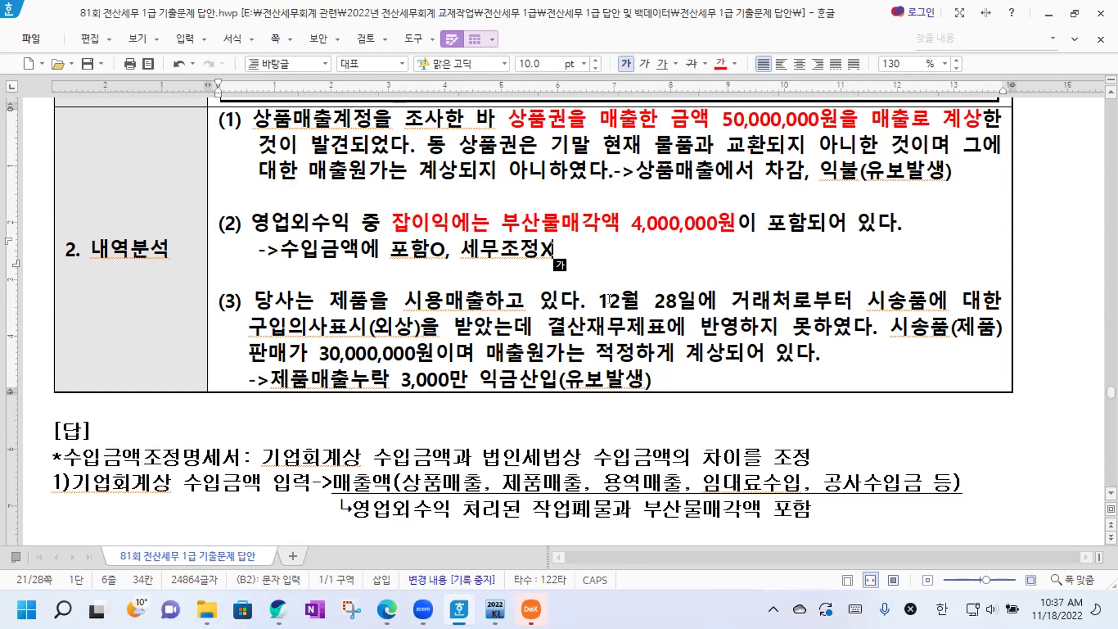
left_click_drag(594, 298, 867, 333)
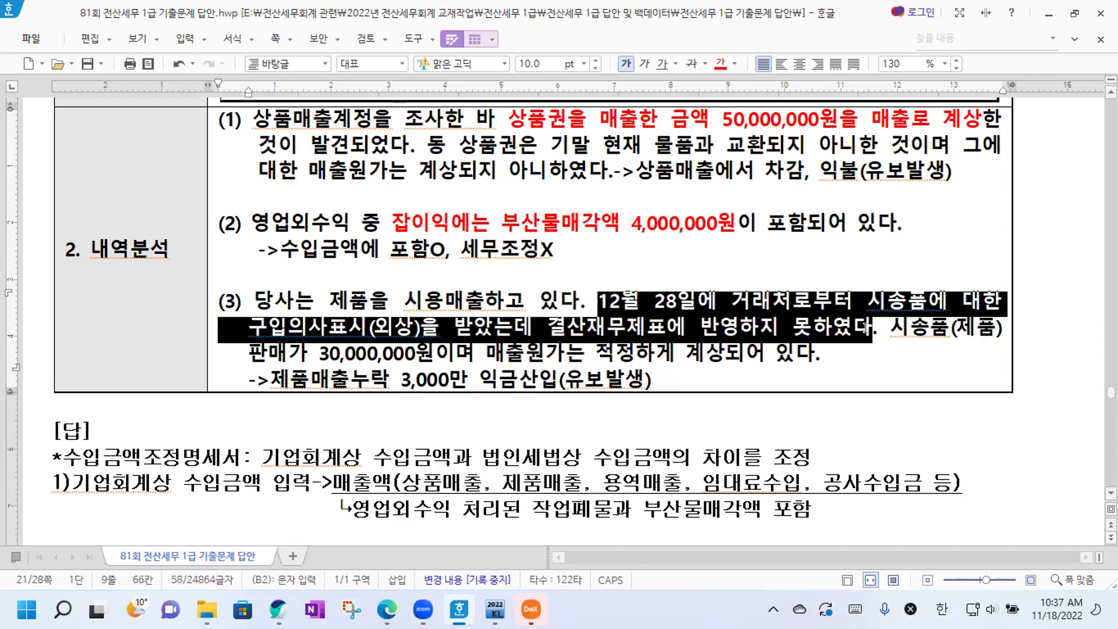
left_click(721, 64)
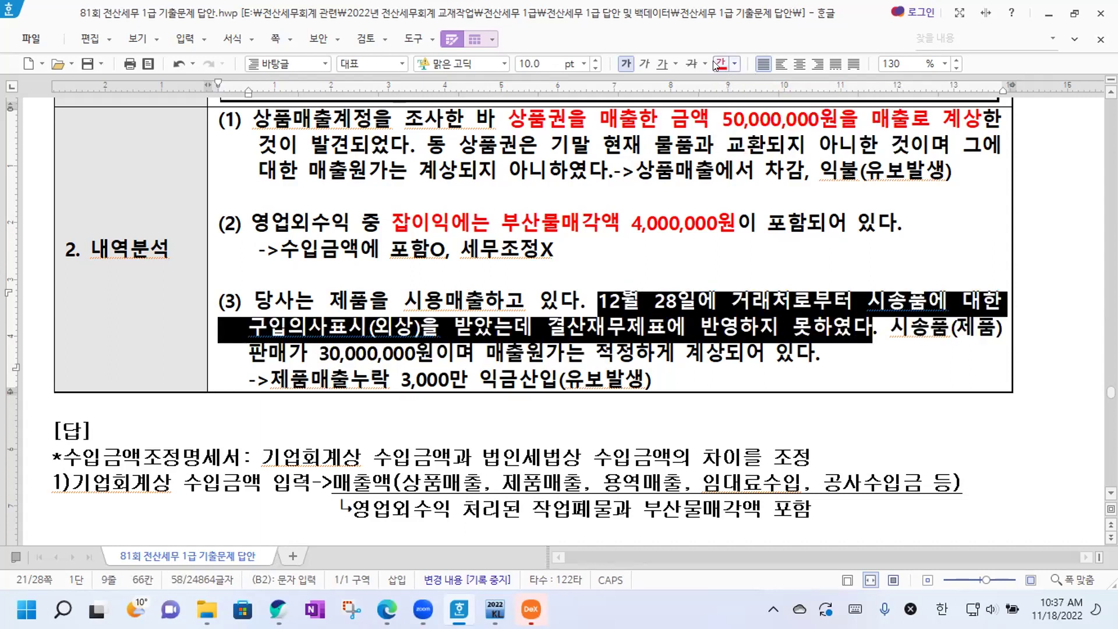
left_click(702, 356)
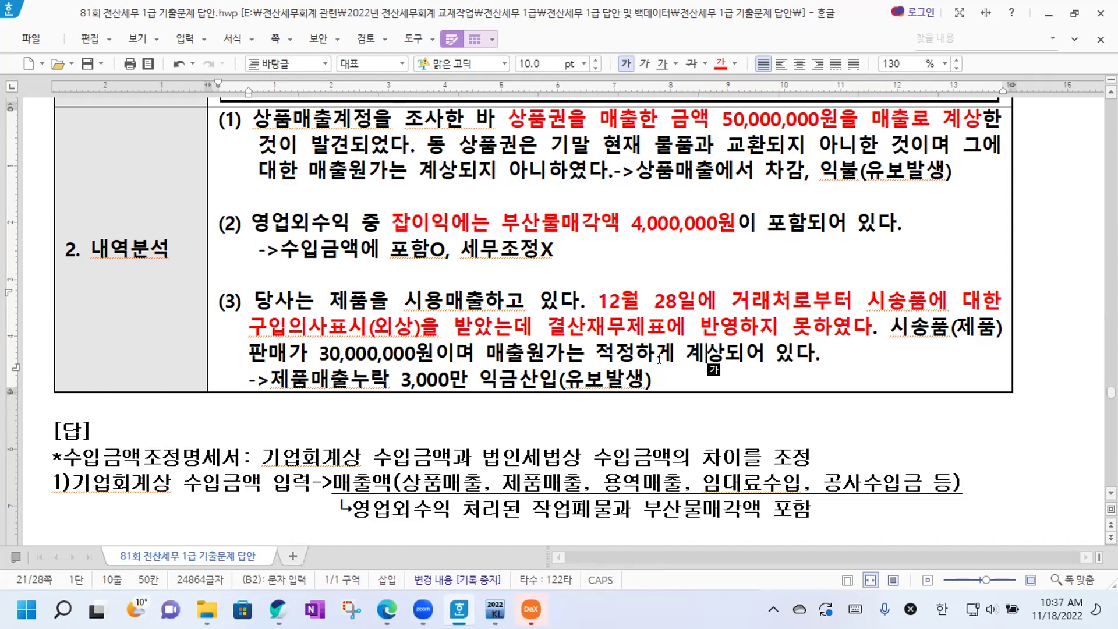
left_click_drag(478, 350, 728, 353)
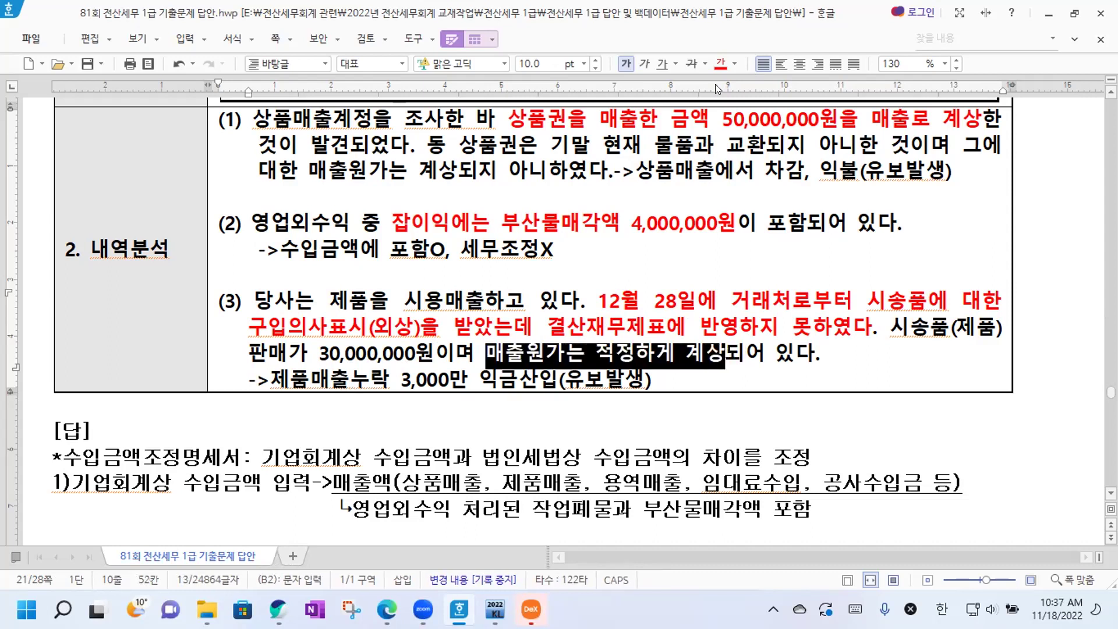
left_click(720, 63)
left_click(702, 374)
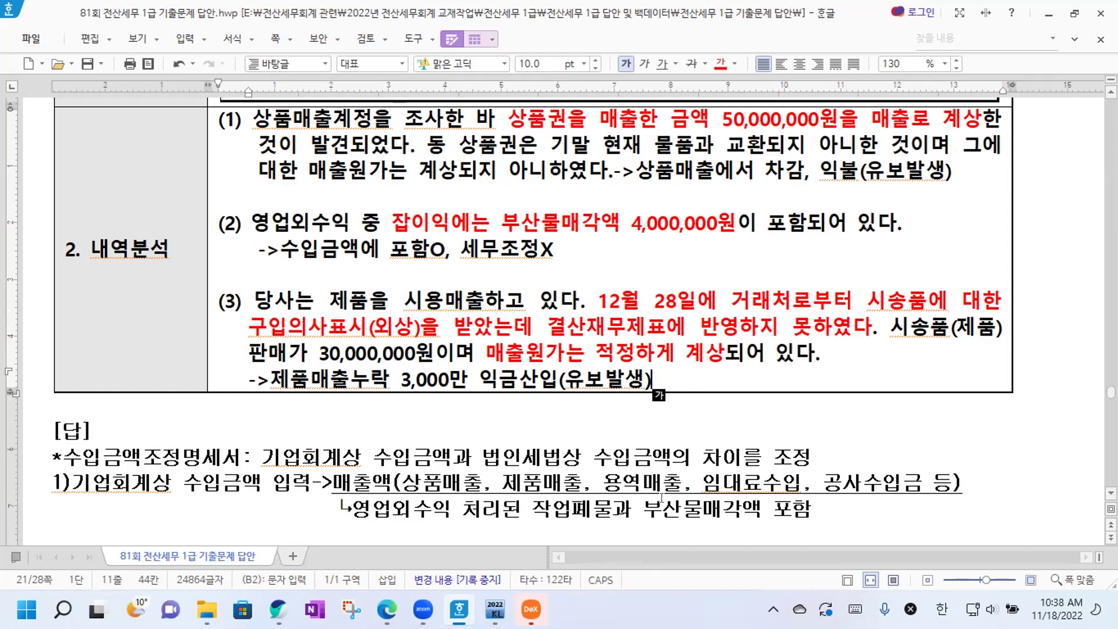
Switch to KcLep, open the 수입금액조정명세서 form under 법인조정, and move its window up so the whole form fits on screen.
key("alt+Tab")
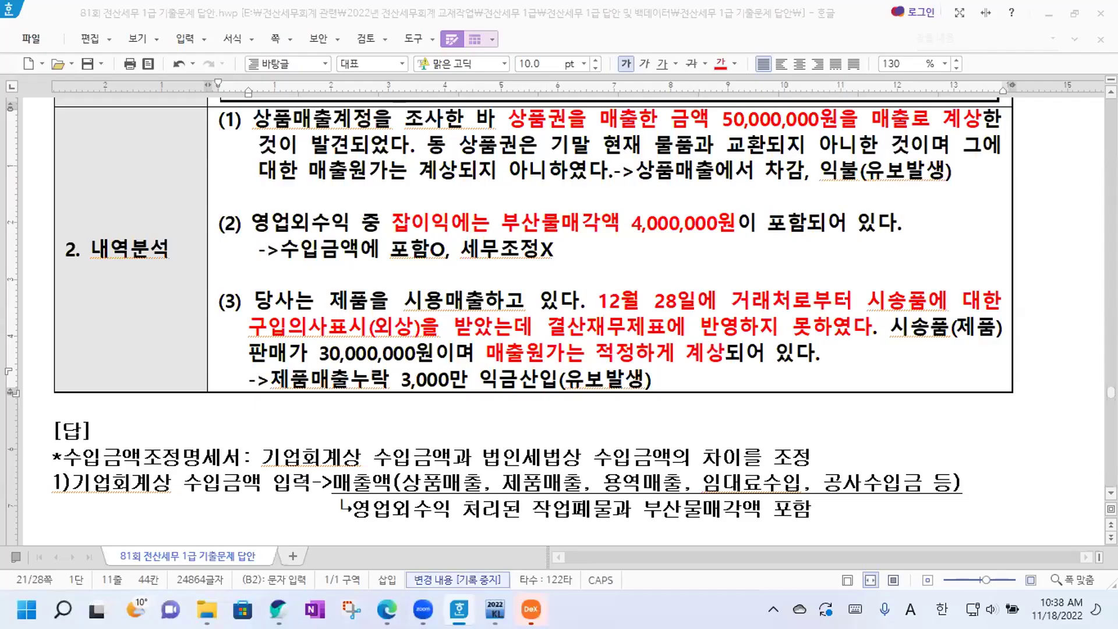
left_click(495, 609)
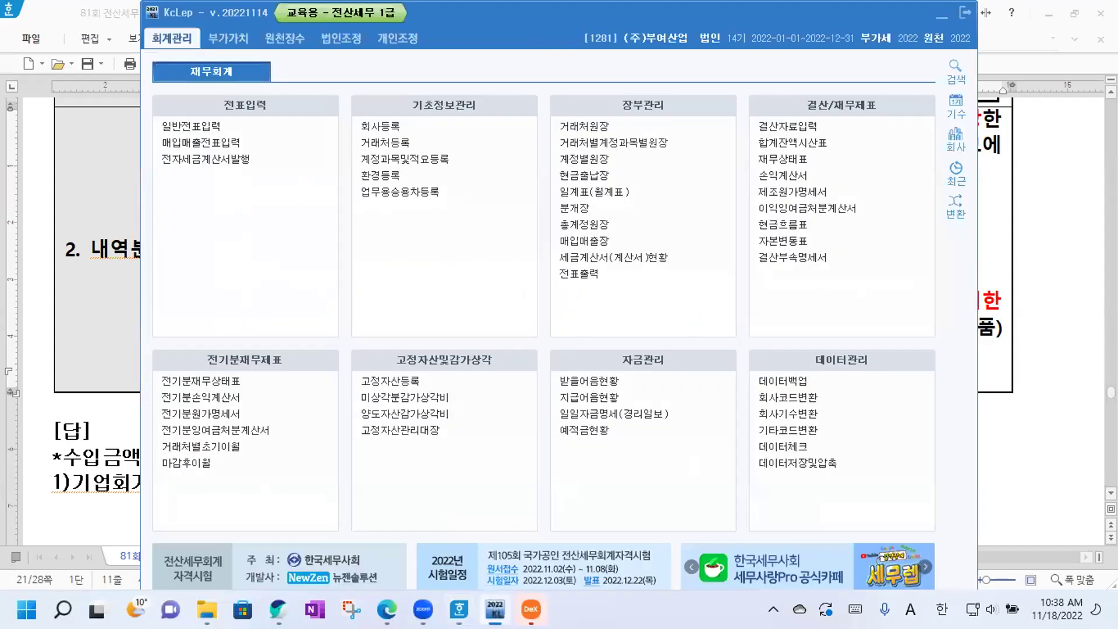
left_click(334, 42)
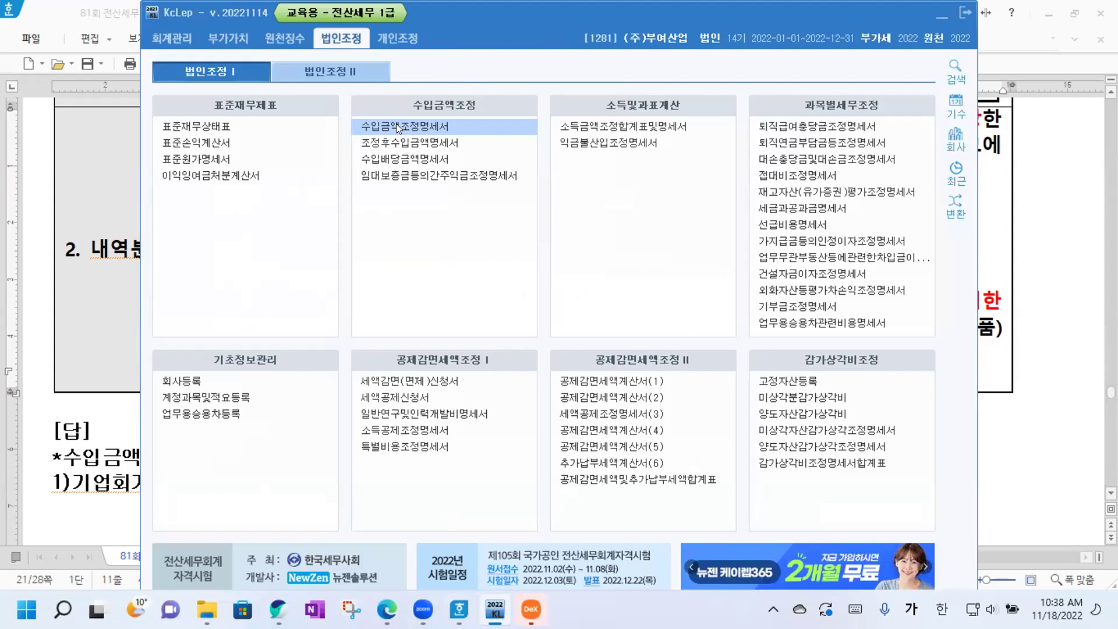
left_click(424, 123)
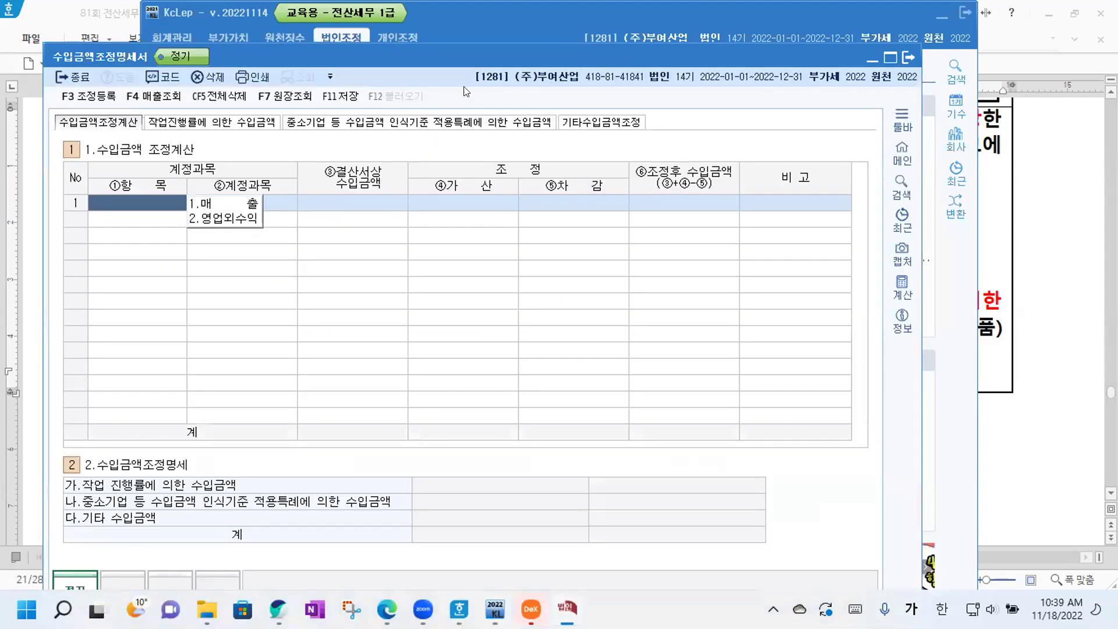
left_click_drag(500, 57, 517, 19)
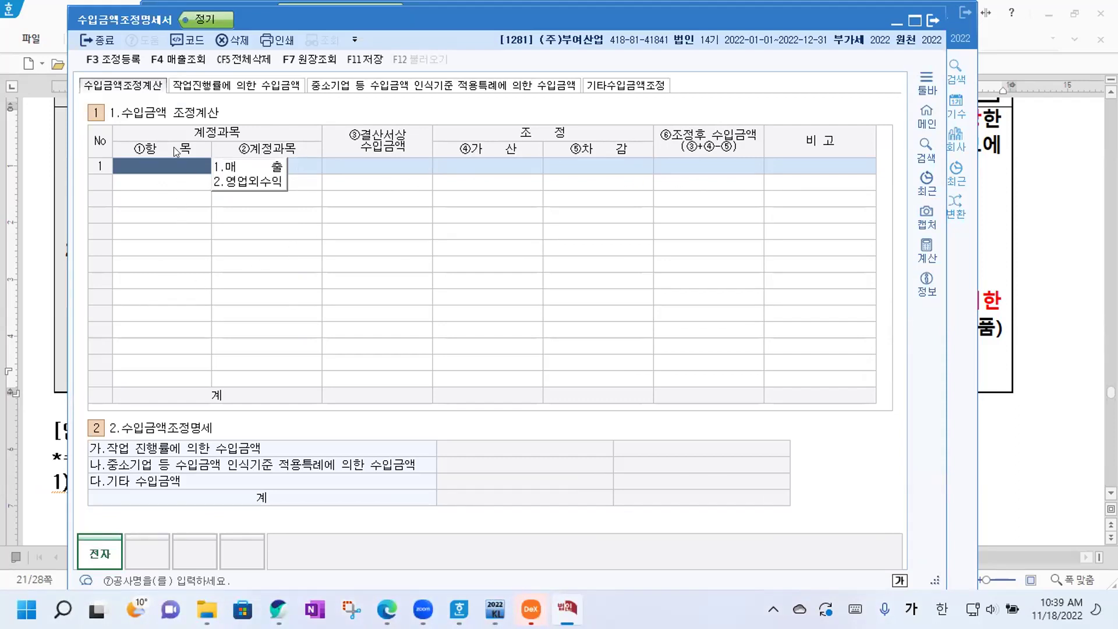
Fill row 1 of 수입금액 조정계산 with item 매출 and the account 상품매출, taken from the 매출조회 lookup.
left_click(252, 167)
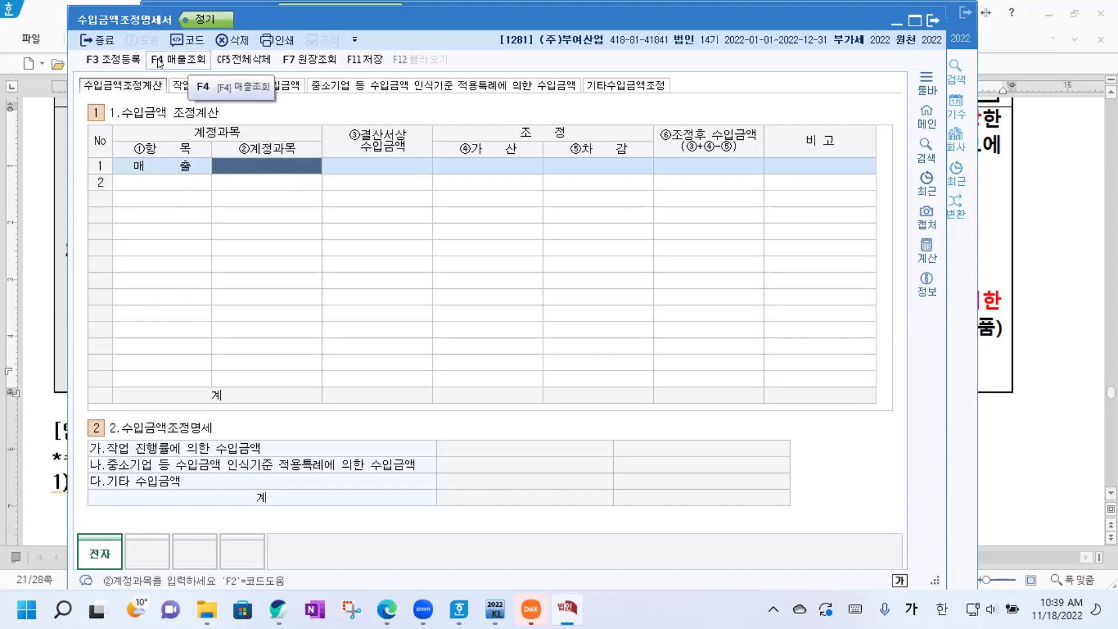
left_click(190, 62)
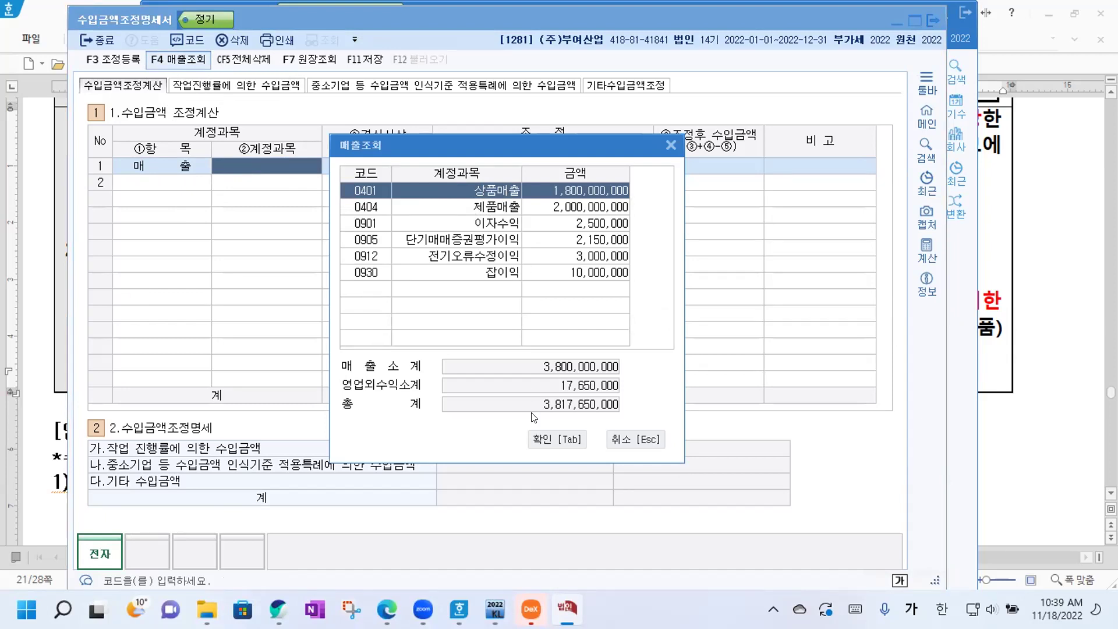
left_click(545, 439)
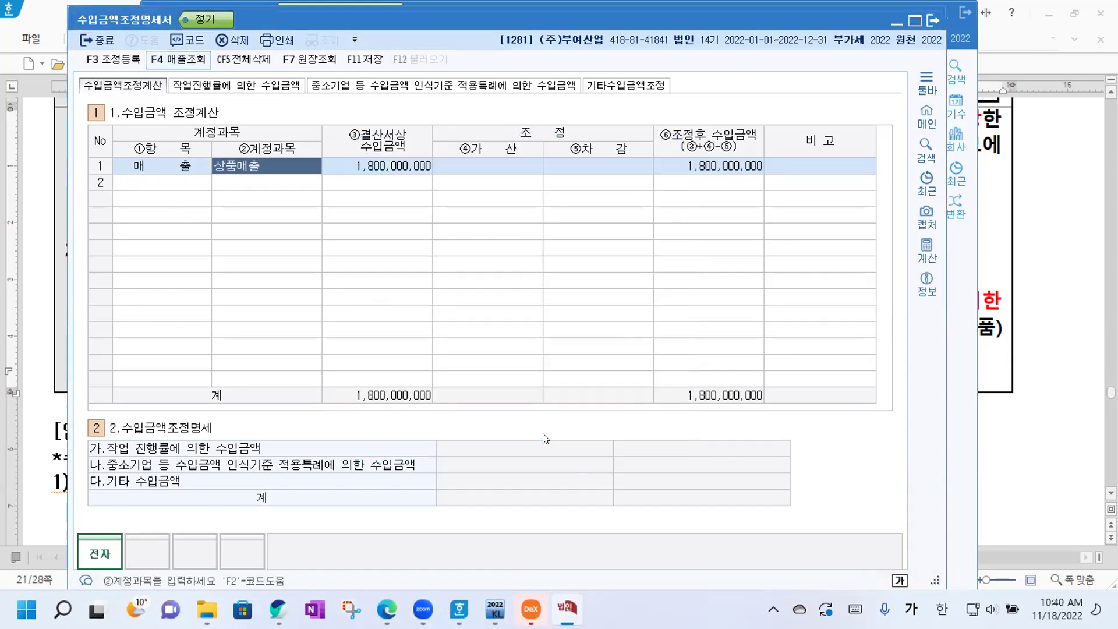
Fill row 2 of 수입금액 조정계산 with item 매출 and the account 제품매출, taken from the 매출조회 lookup.
left_click(164, 184)
left_click(241, 184)
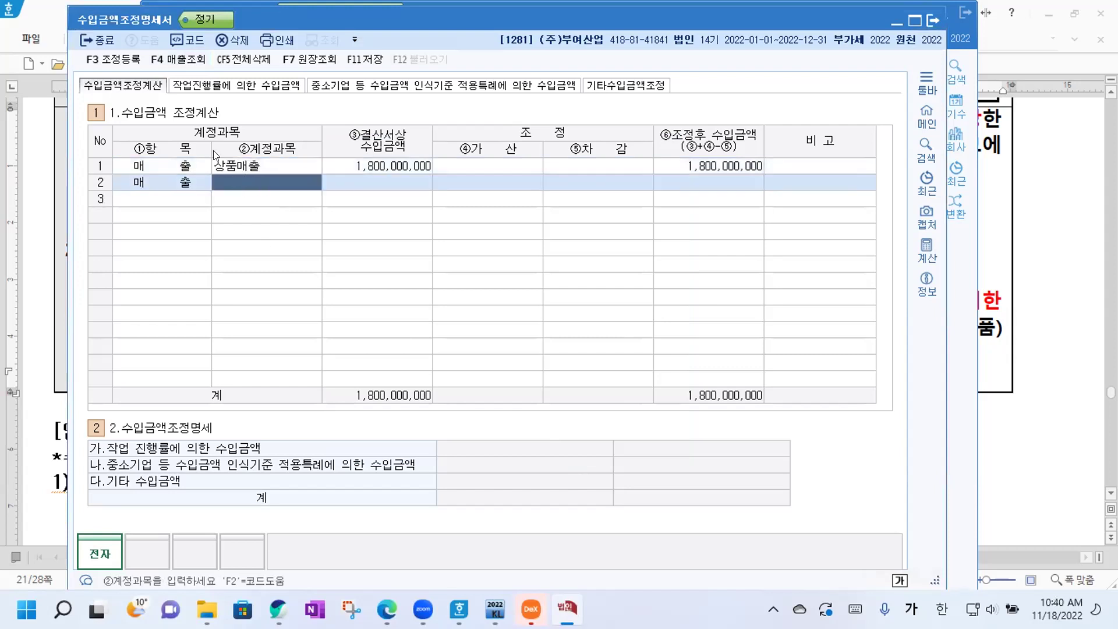
left_click(188, 62)
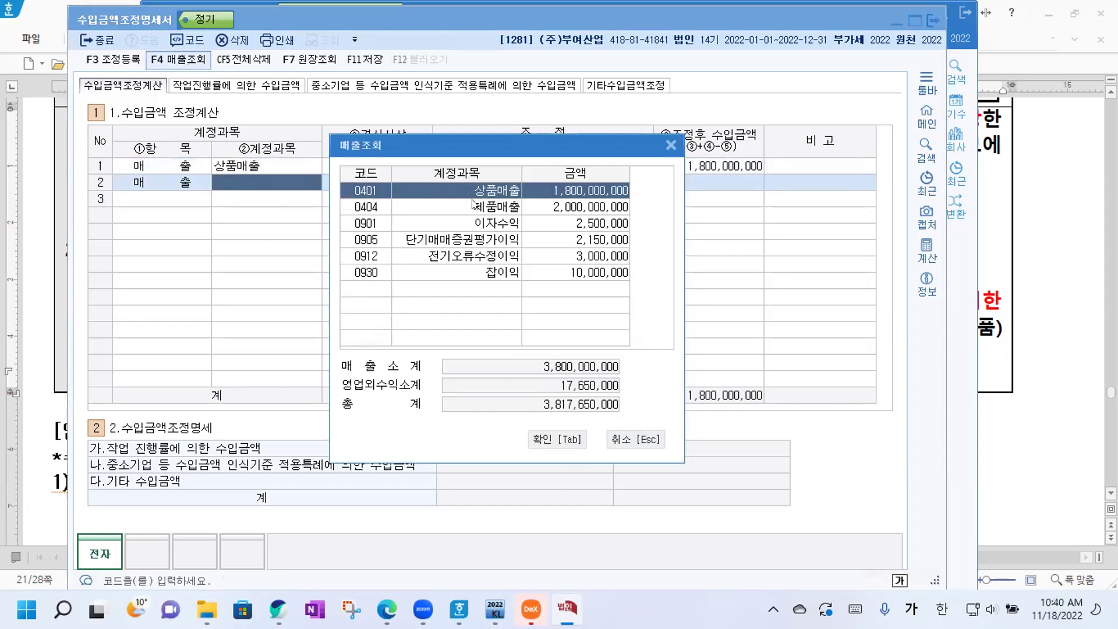
left_click(475, 205)
left_click(563, 437)
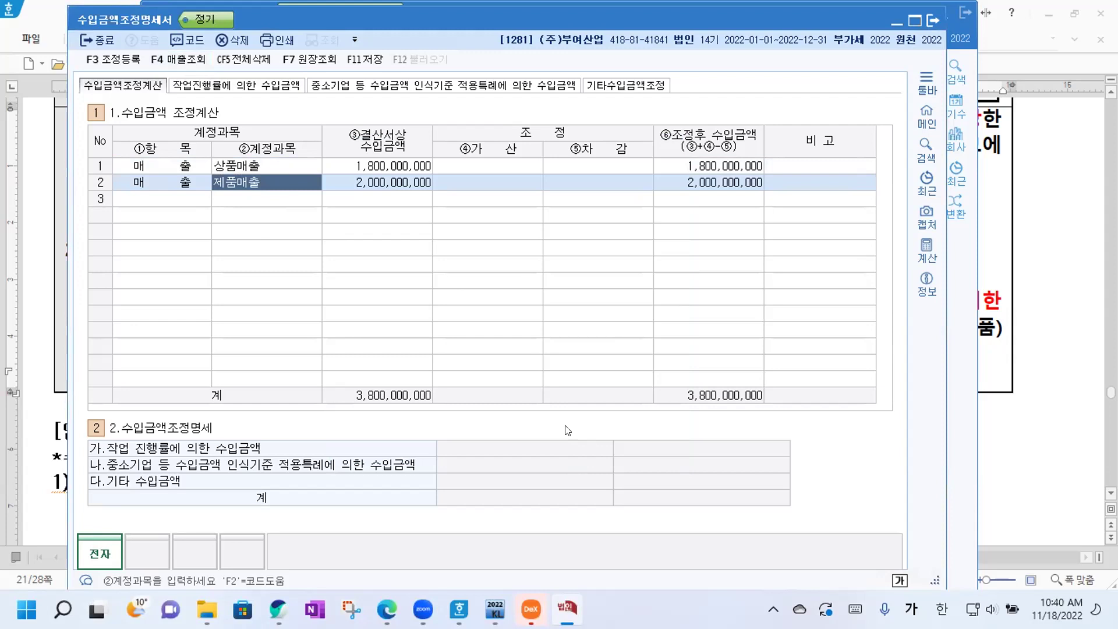
Following item (2) of 내역분석 in the answer document, add 영업외수익 row 3 for 잡이익 with 결산서상 수입금액 set to 4,000,000.
left_click(1039, 215)
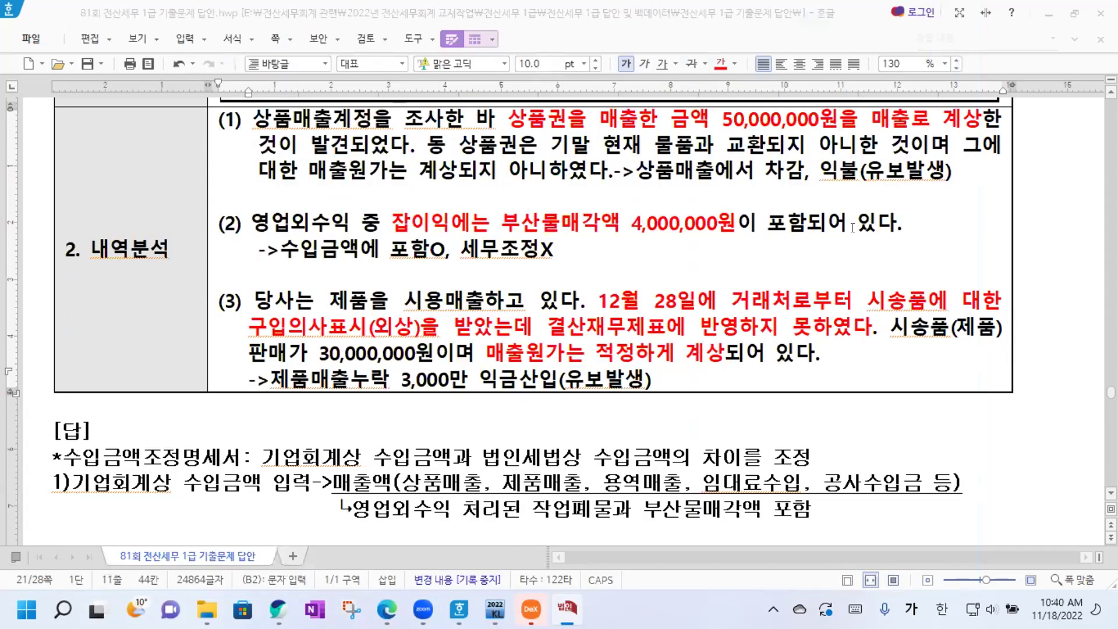
left_click_drag(272, 222, 428, 222)
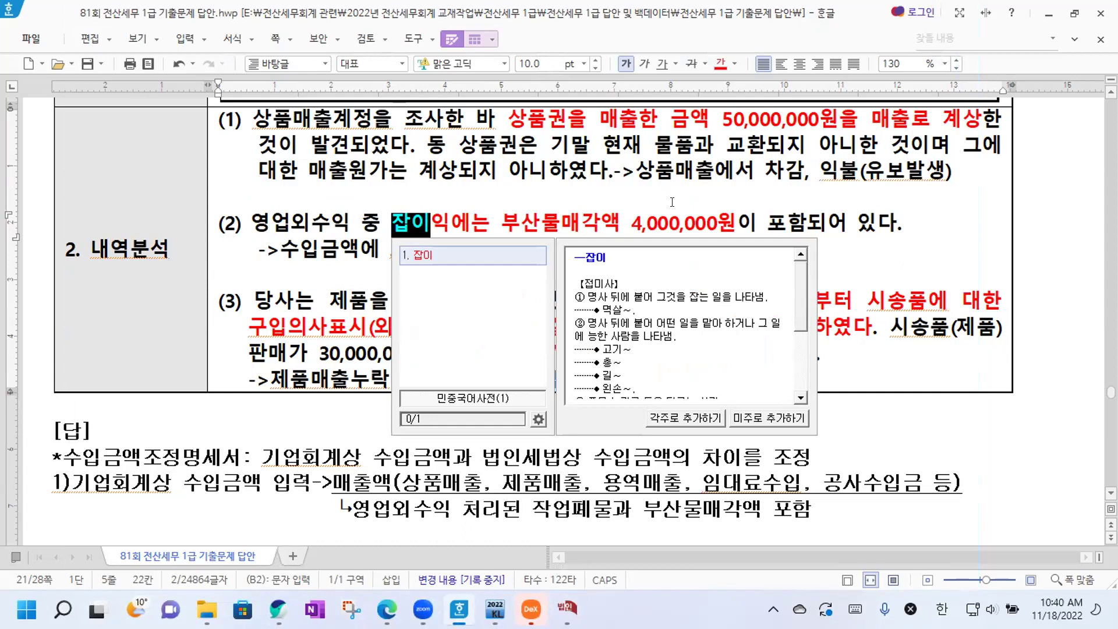
left_click(672, 202)
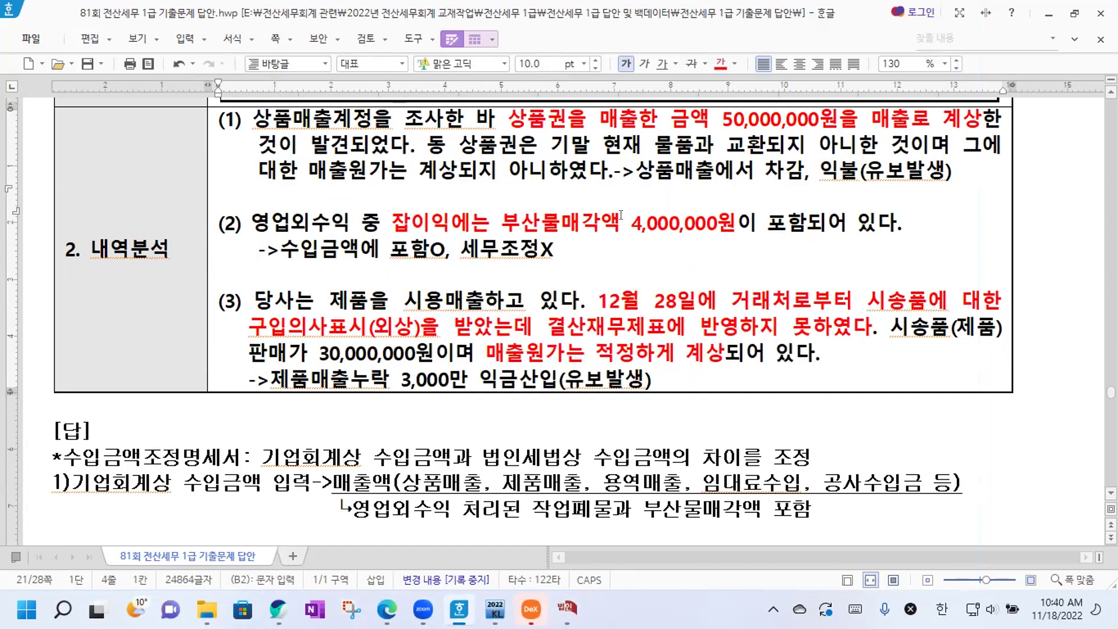
left_click(567, 608)
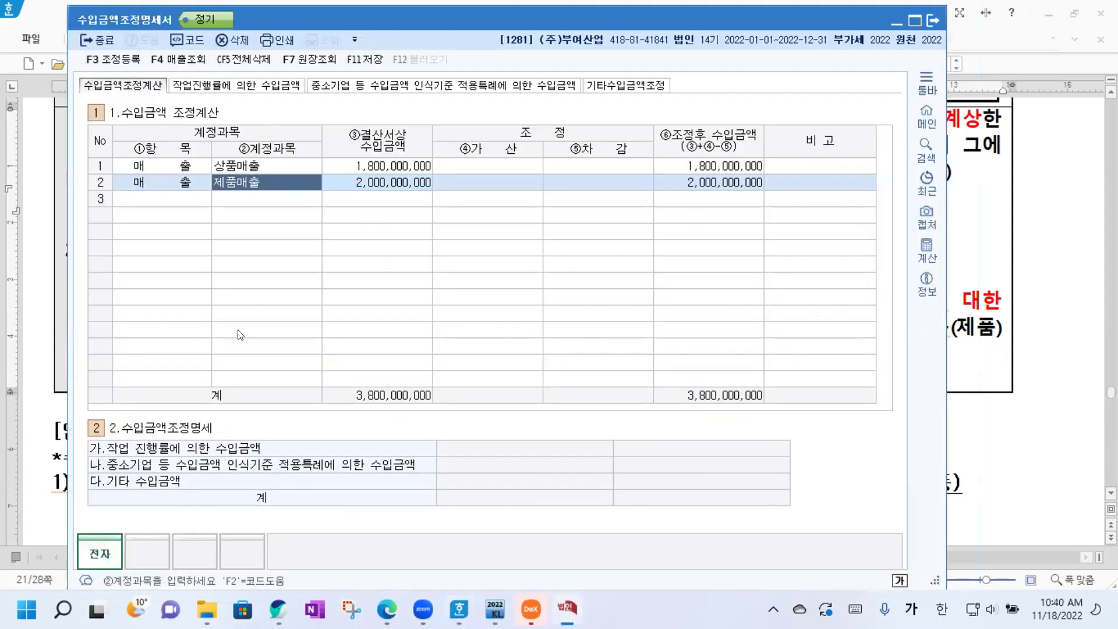
left_click(152, 199)
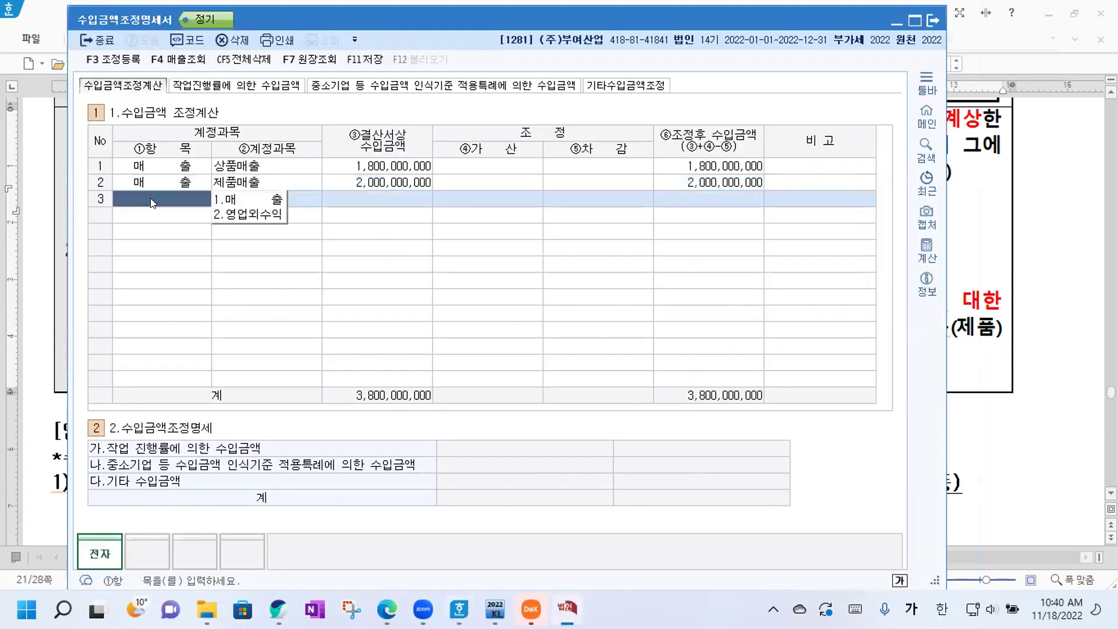
left_click(263, 214)
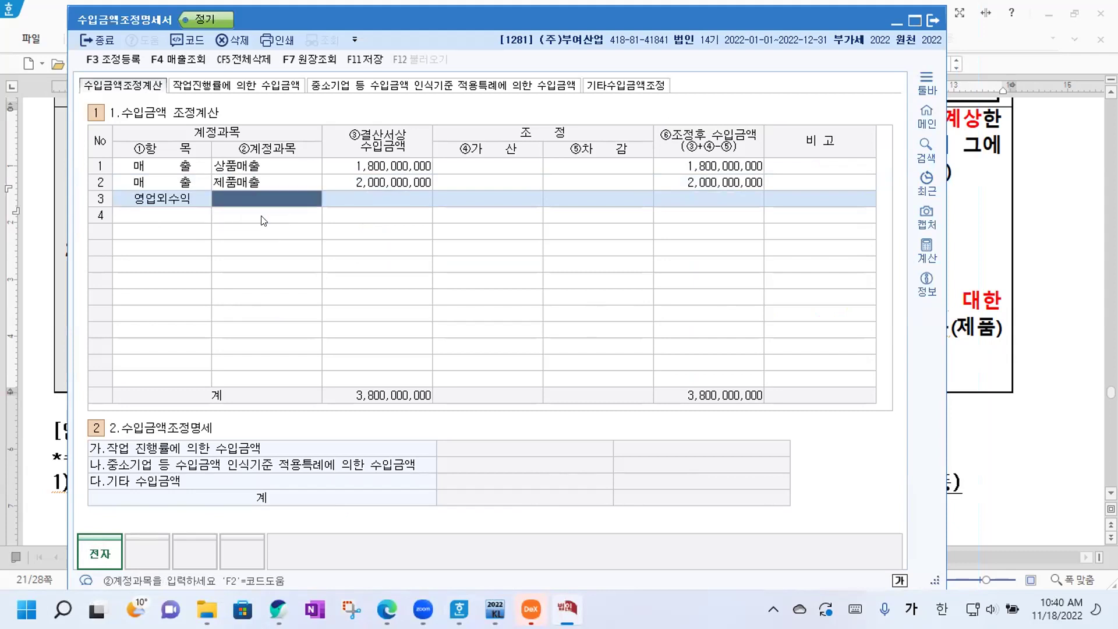
left_click(179, 59)
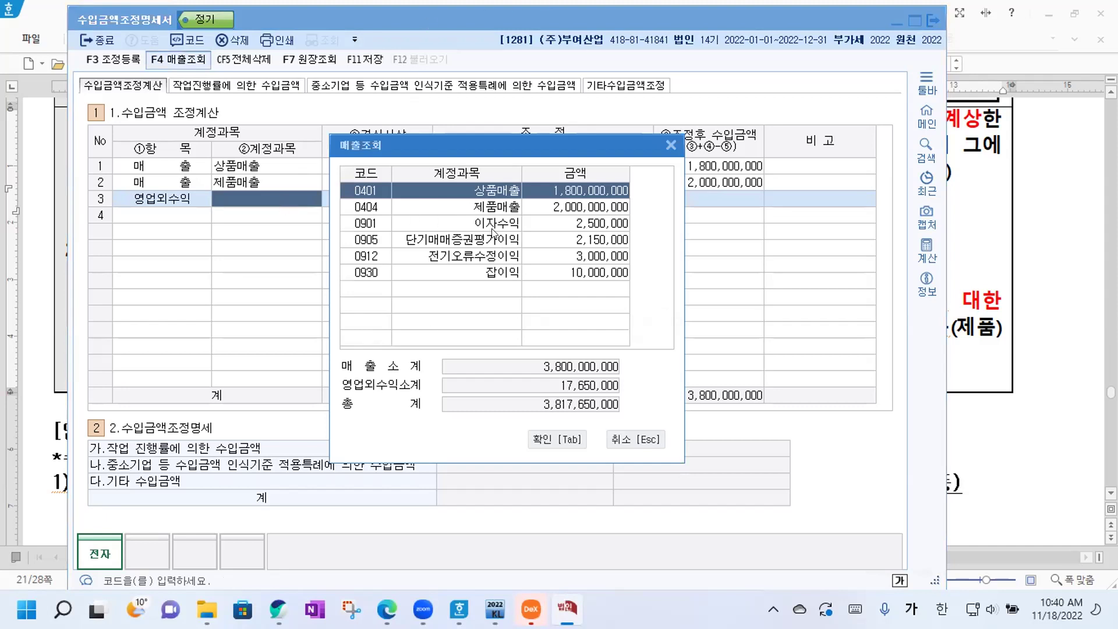
left_click(512, 270)
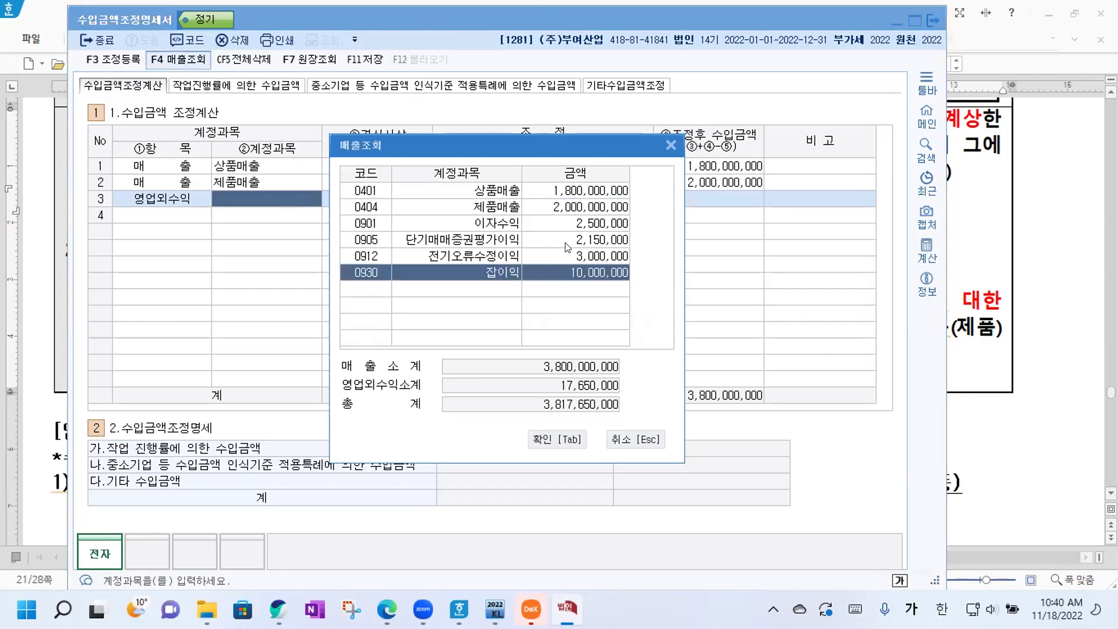
left_click(554, 439)
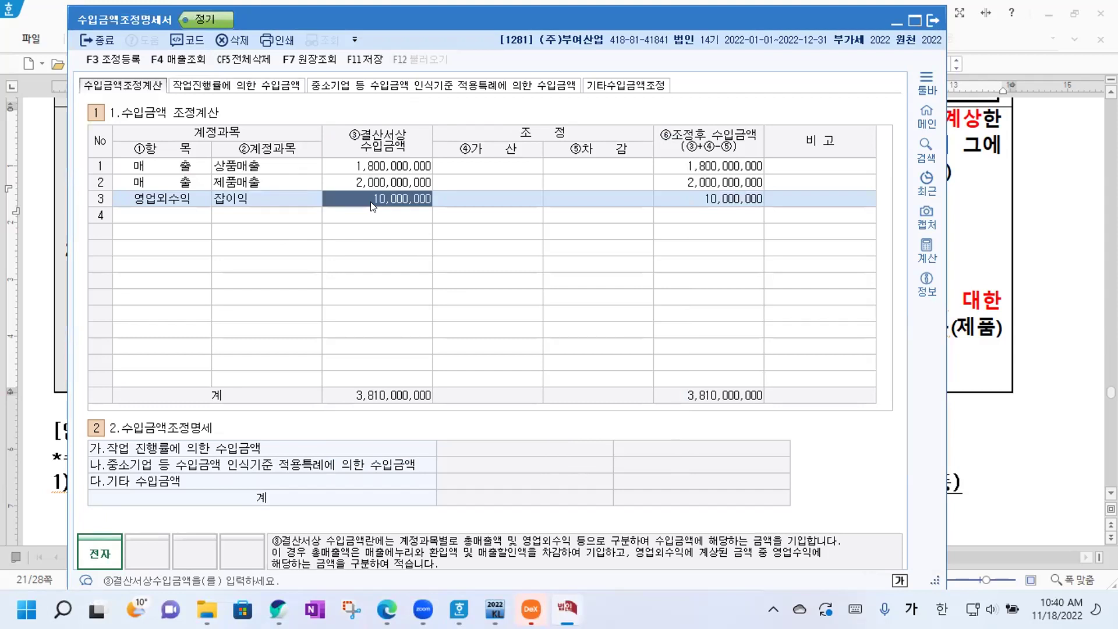
type("4000000")
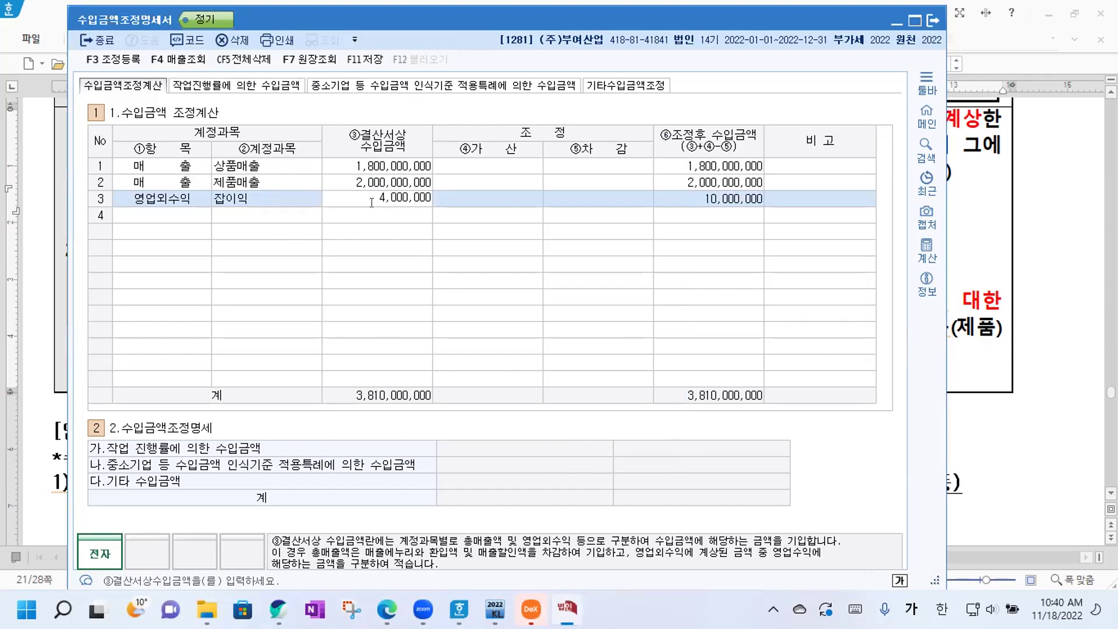
key("Return")
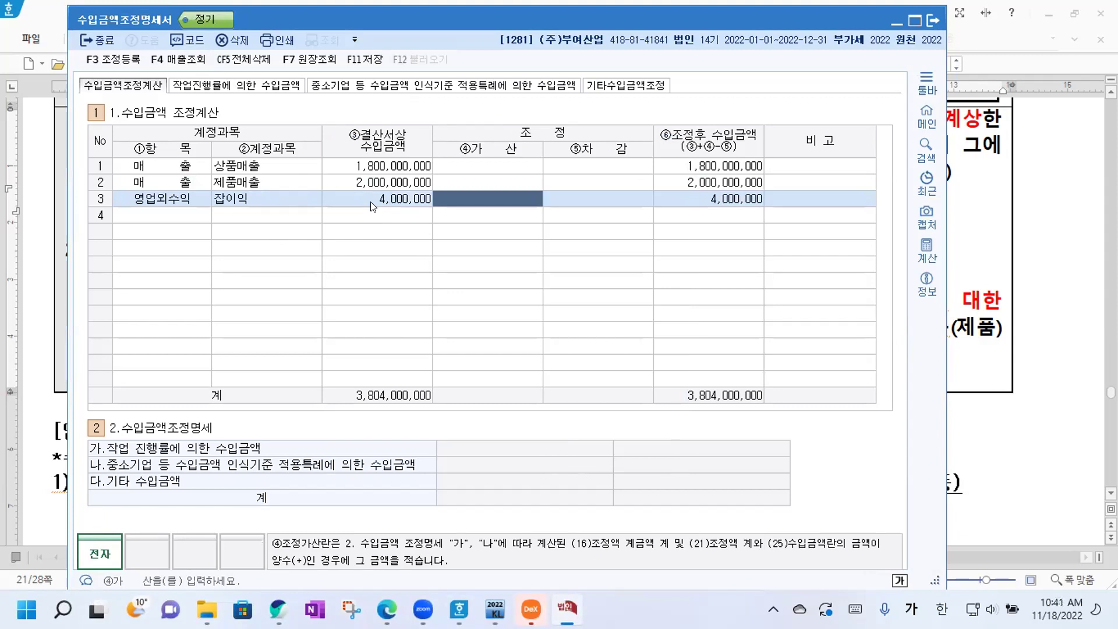
Examine the 작업진행률에 의한 수입금액, 중소기업 등 수입금액 인식기준 and 기타수입금액조정 sections of the form.
left_click(231, 87)
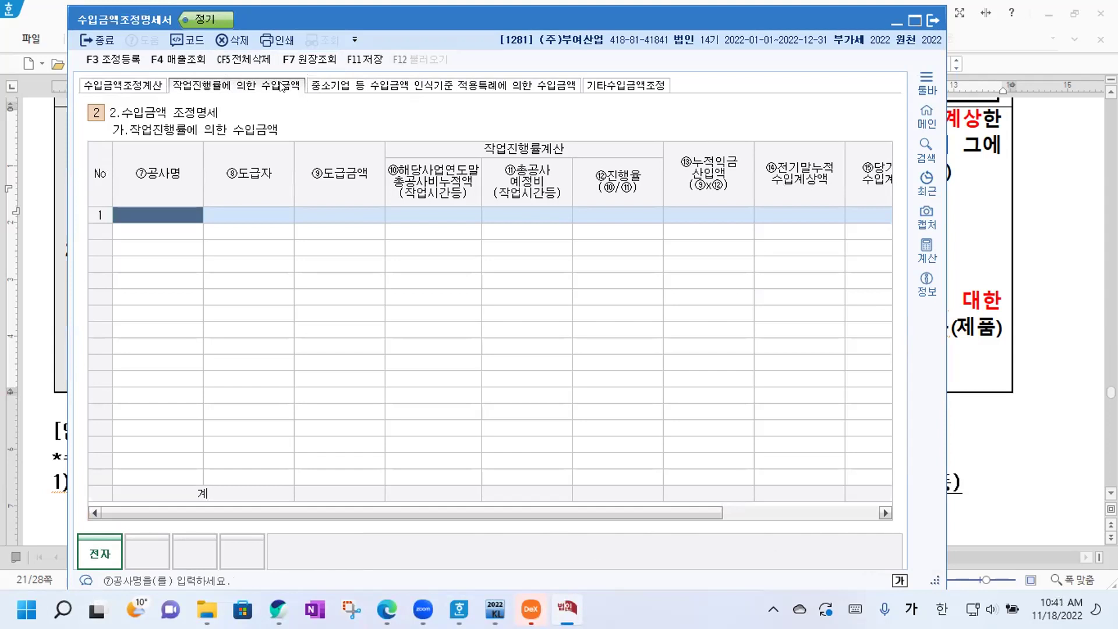
left_click(396, 87)
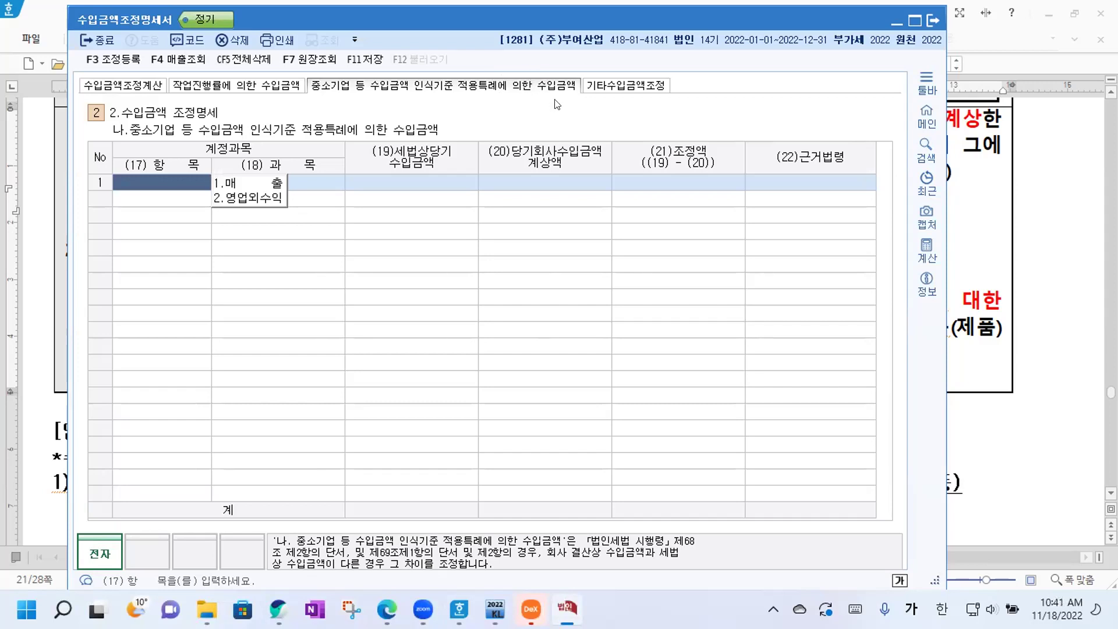
left_click(643, 88)
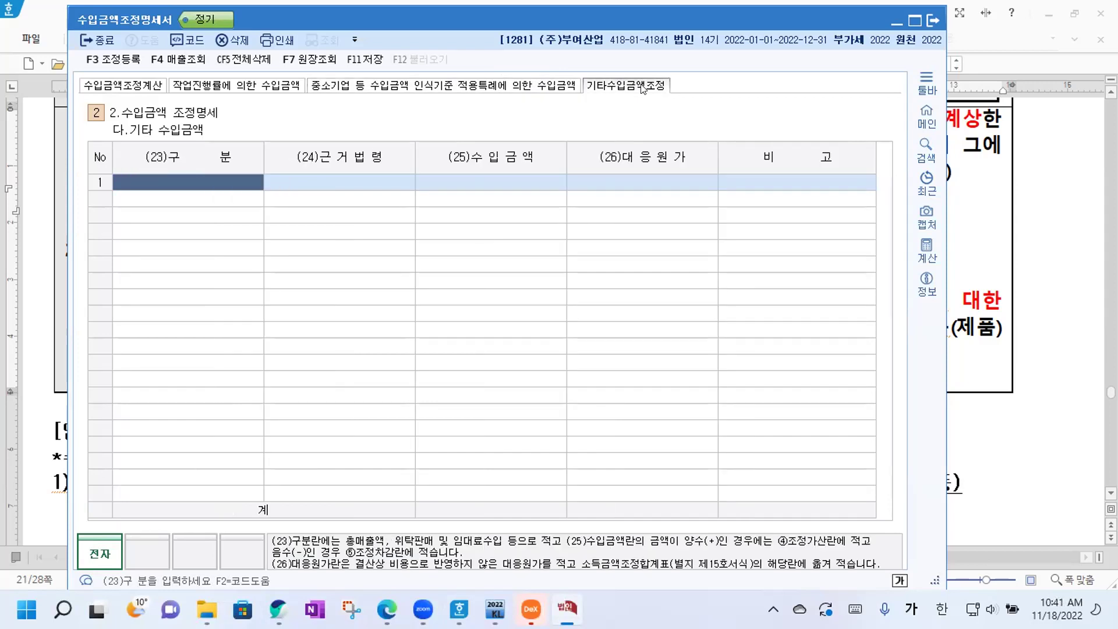
left_click(251, 86)
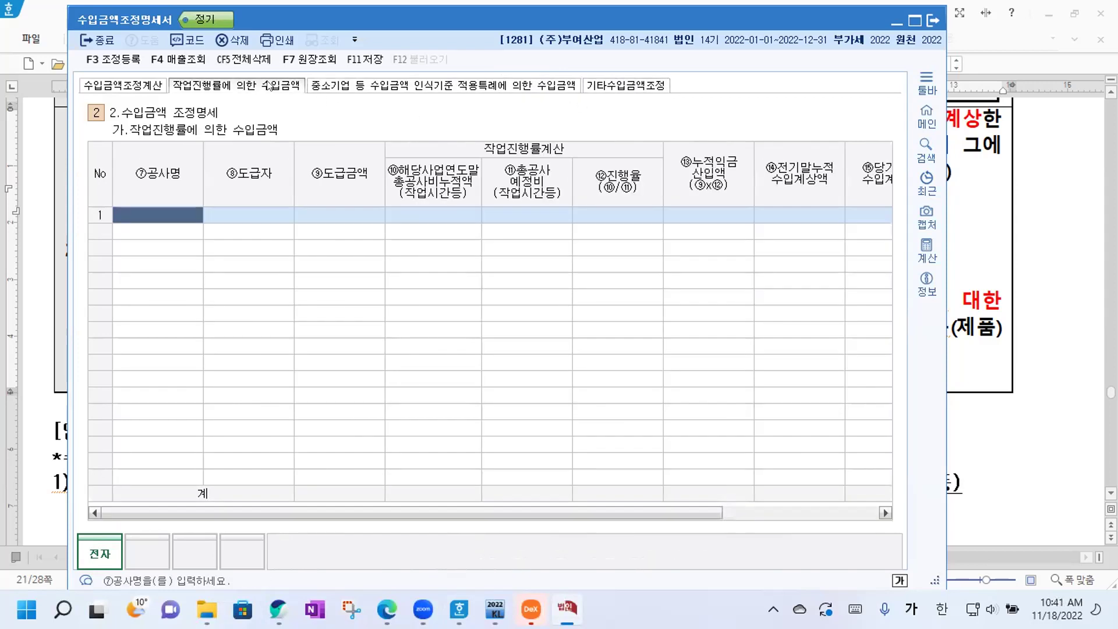
left_click(398, 87)
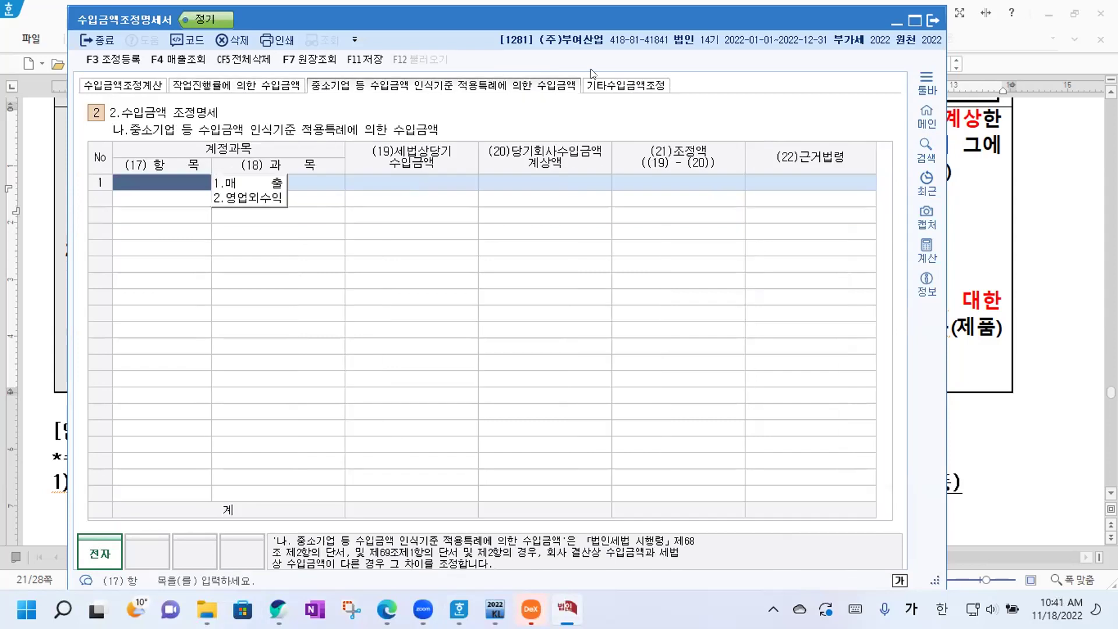
left_click(635, 91)
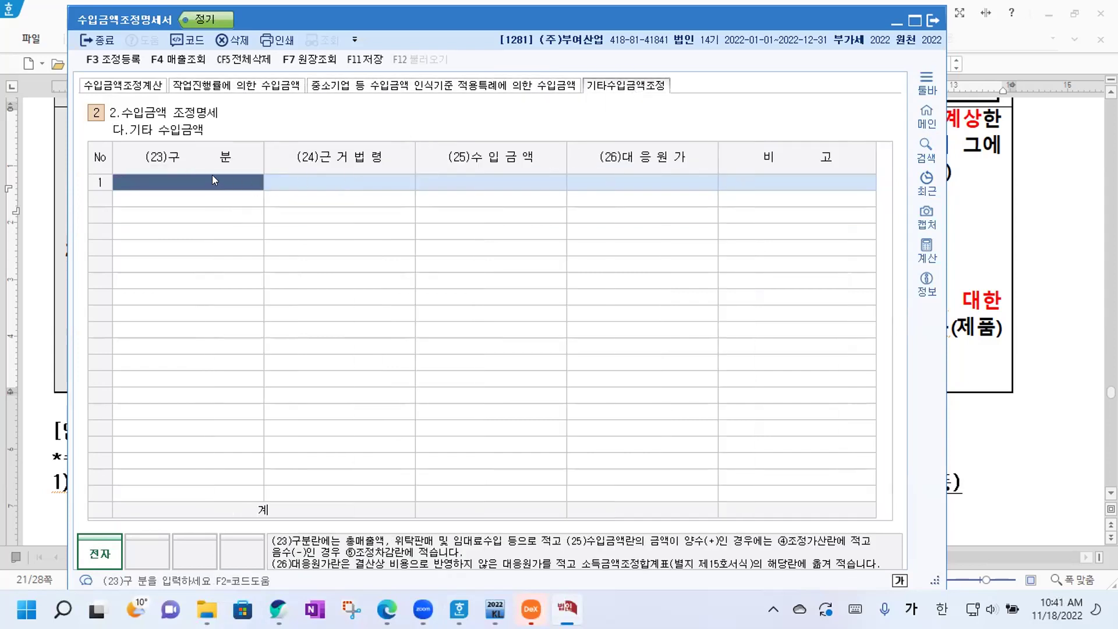
Switch back to the 한글 answer document and reread items (1) and (3) of 내역분석.
left_click(977, 229)
left_click(964, 229)
left_click_drag(217, 126, 644, 169)
left_click_drag(254, 301, 635, 352)
left_click(636, 353)
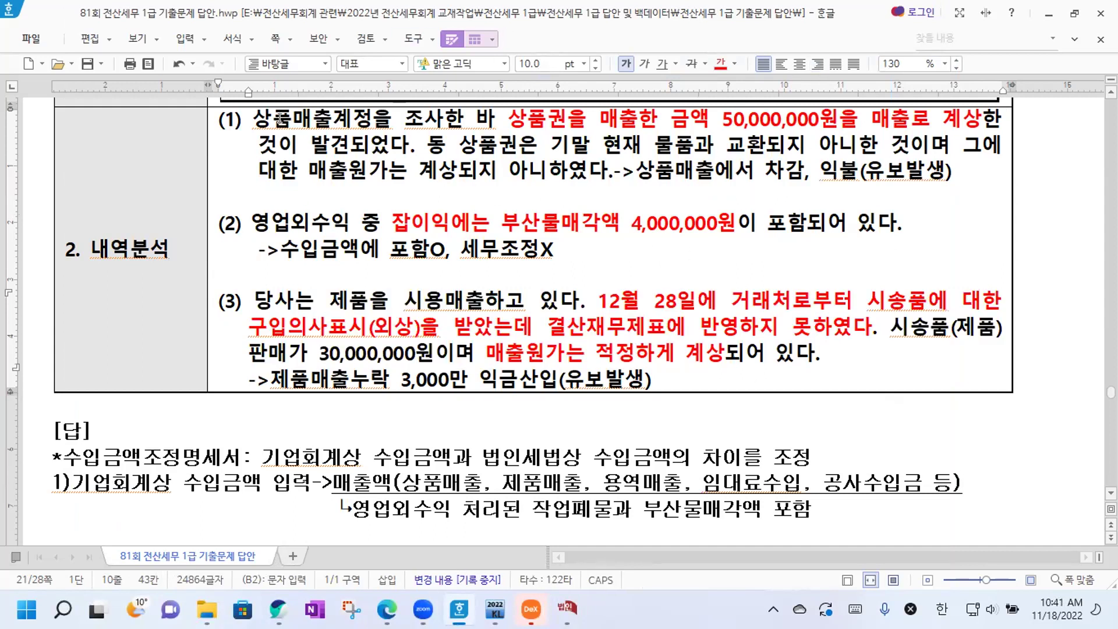
Switch back to KcLep and add row 1 of 기타 수입금액 for 상품매출 with 수입금액 -50,000,000.
left_click_drag(252, 118, 333, 118)
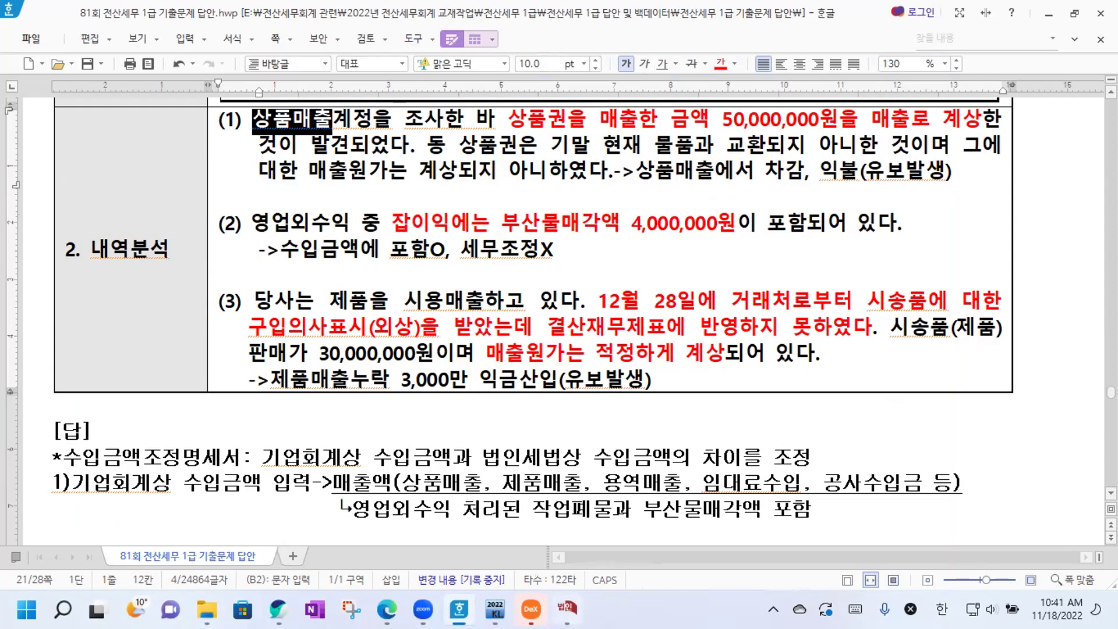
left_click(566, 608)
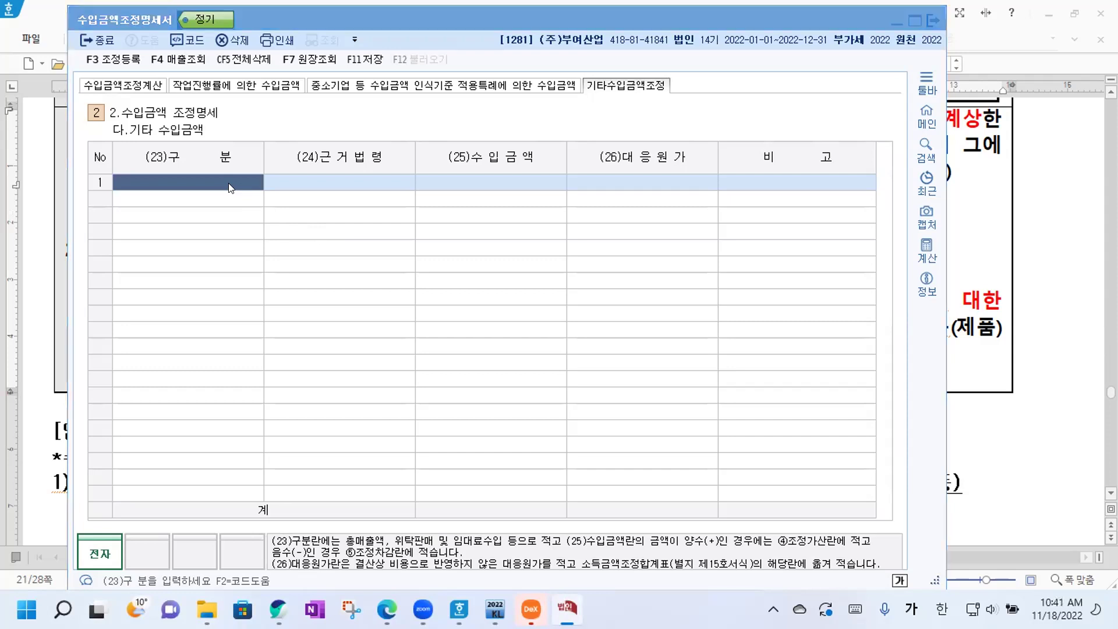
type("상품")
key("Return")
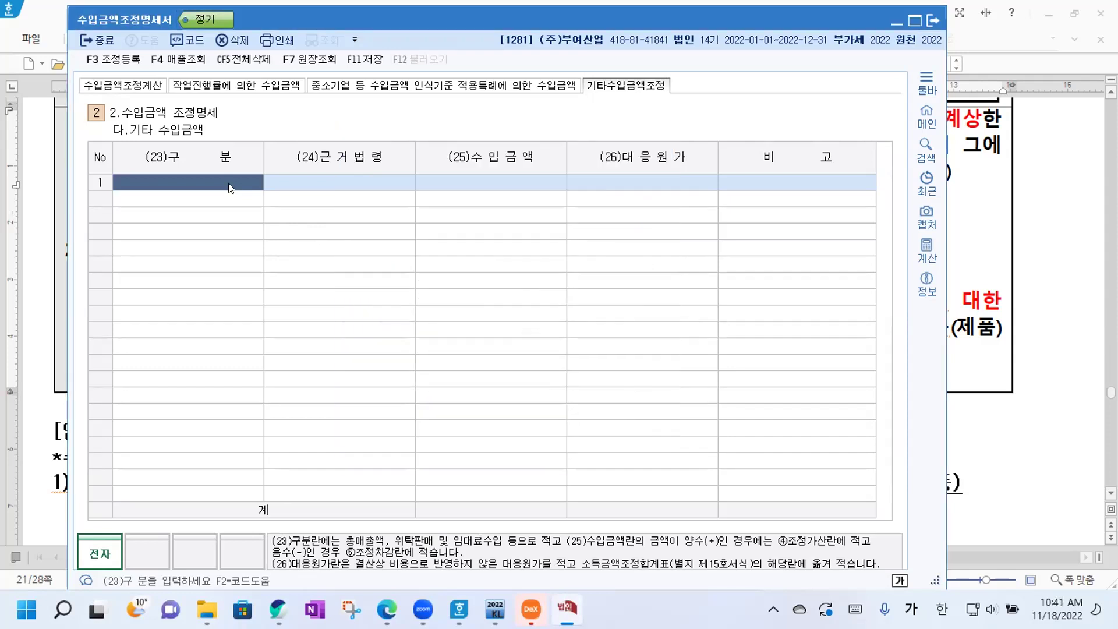
key("Return")
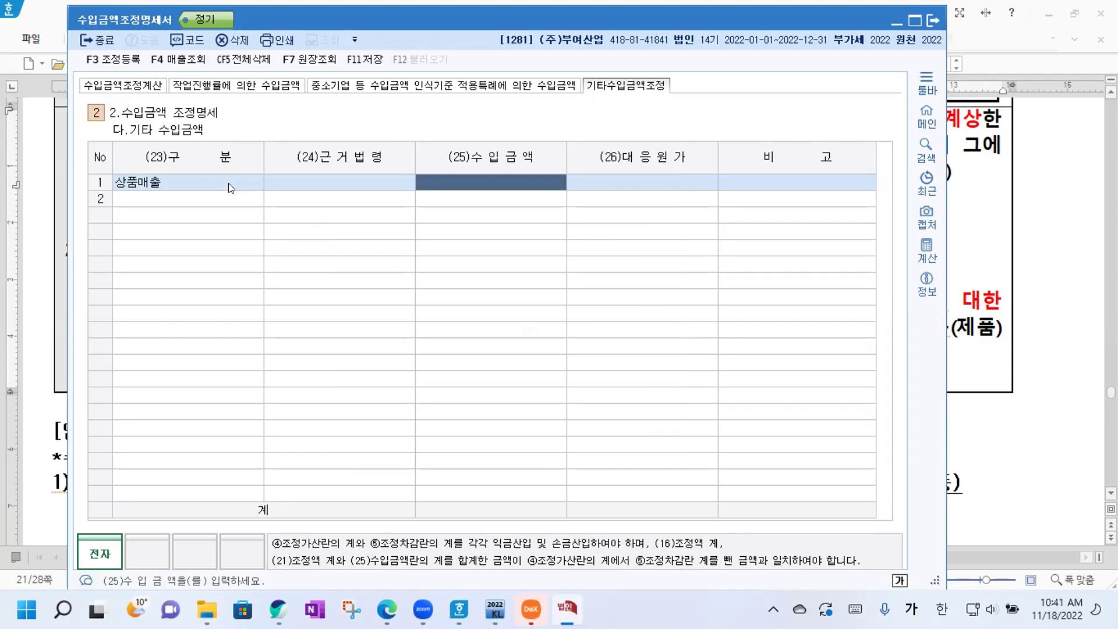
type("-50000000")
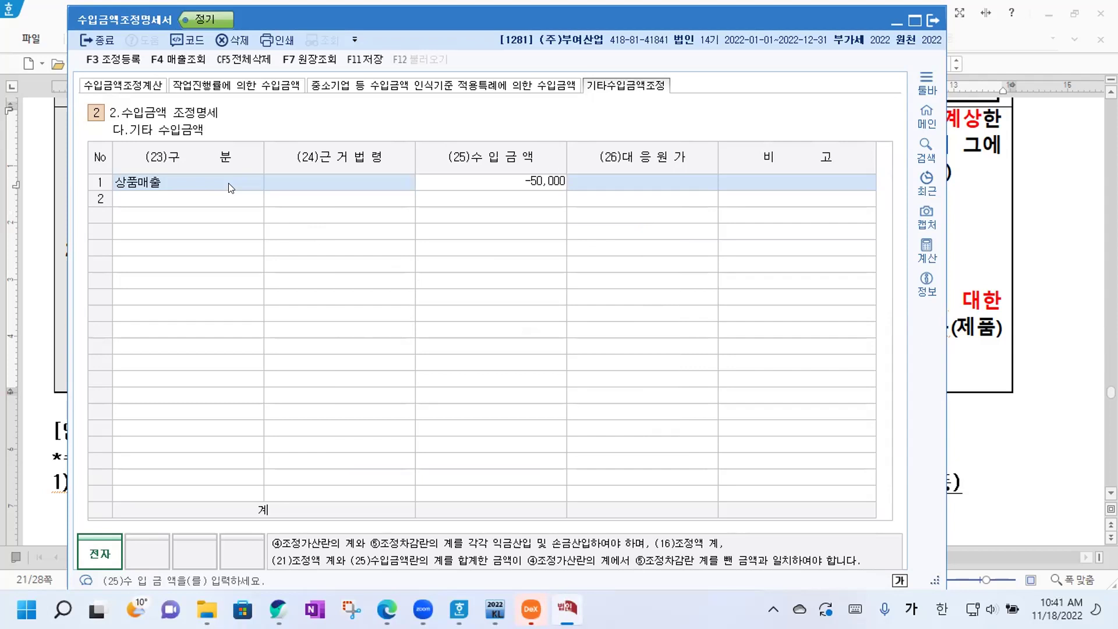
key("Return")
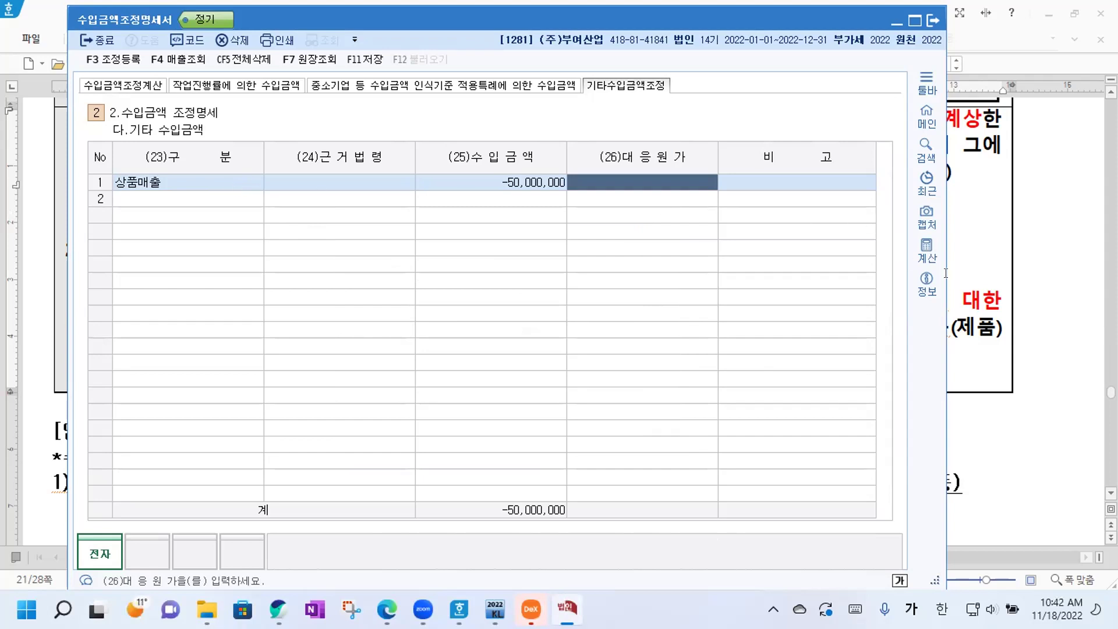
After rereading item (3) in the answer document, enter 제품매출 as the 구분 of row 2 in 기타 수입금액 from the account code lookup.
left_click(976, 287)
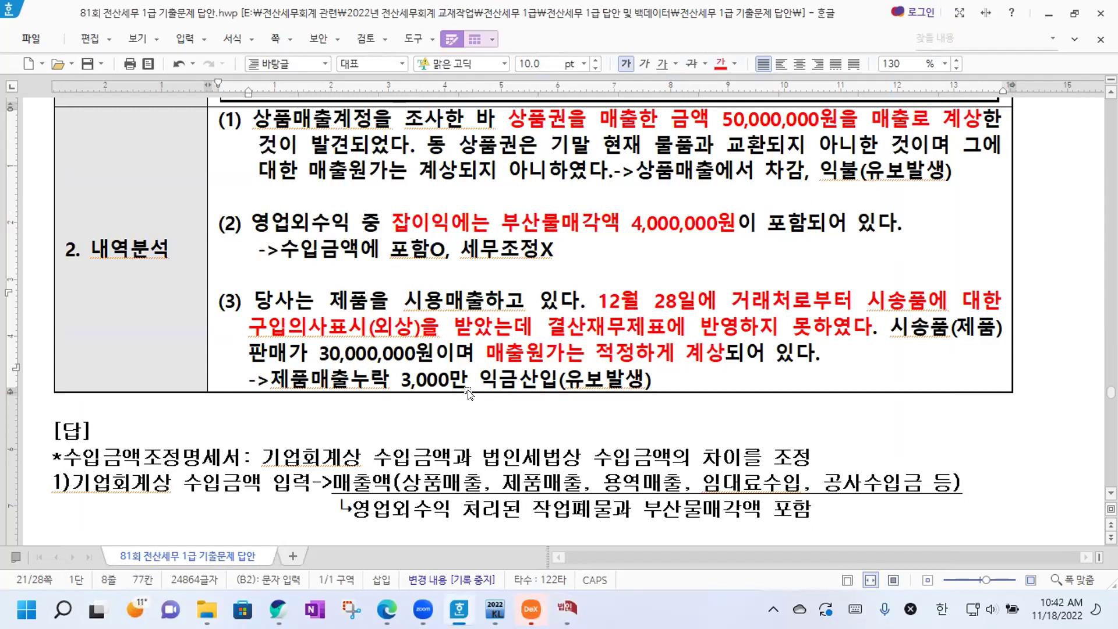
left_click(565, 607)
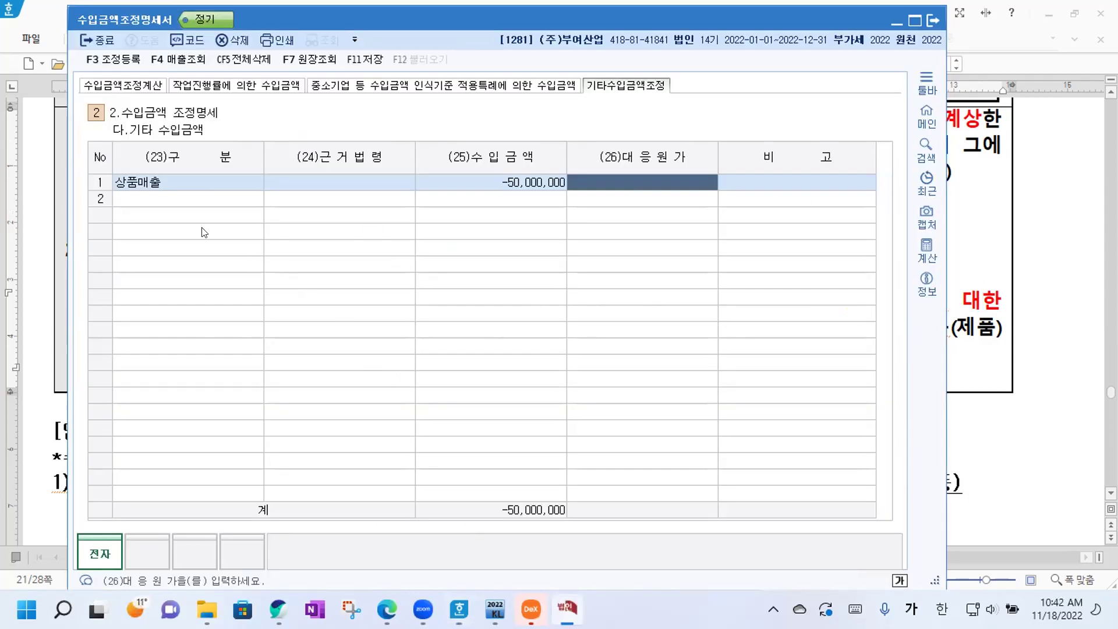
left_click(184, 198)
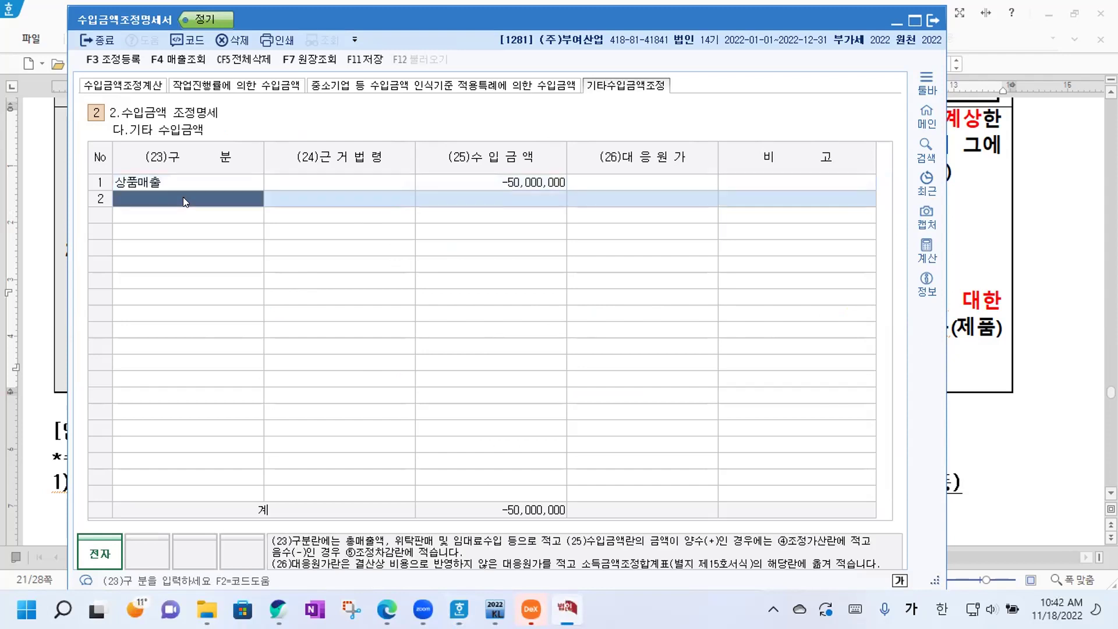
key("F2")
type("시장")
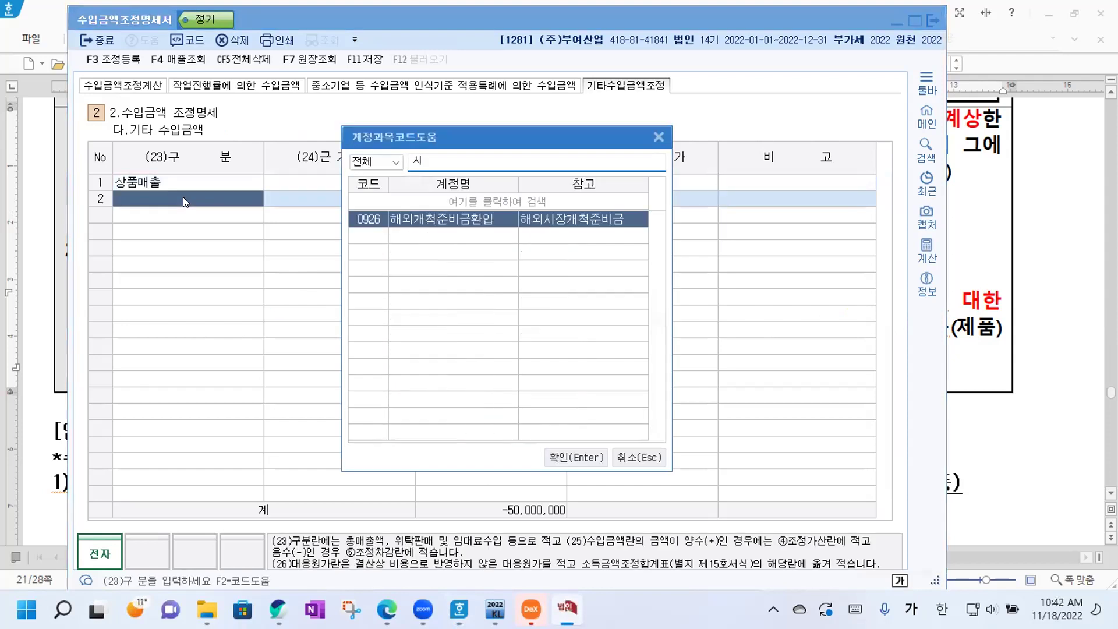
key("BackSpace")
key("BackSpace")
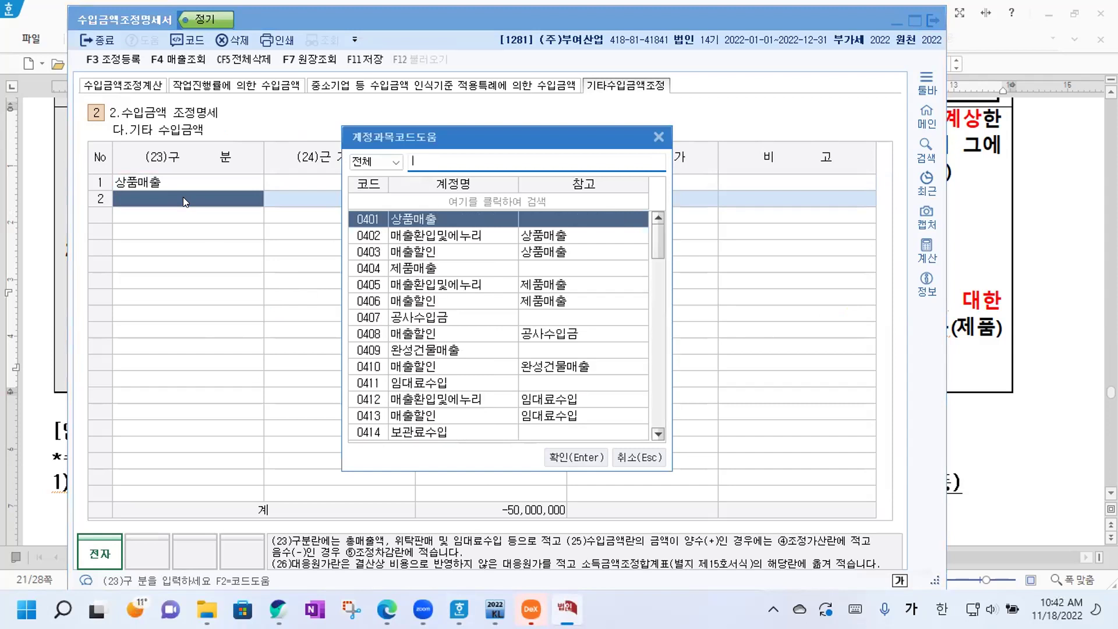
type("매출")
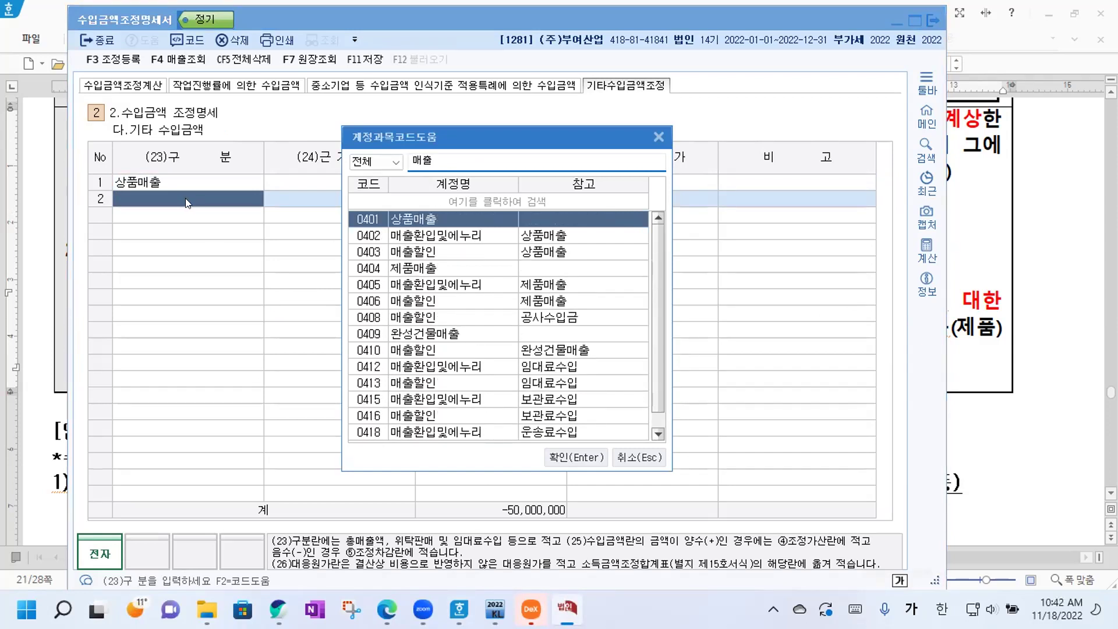
left_click(413, 269)
left_click(581, 459)
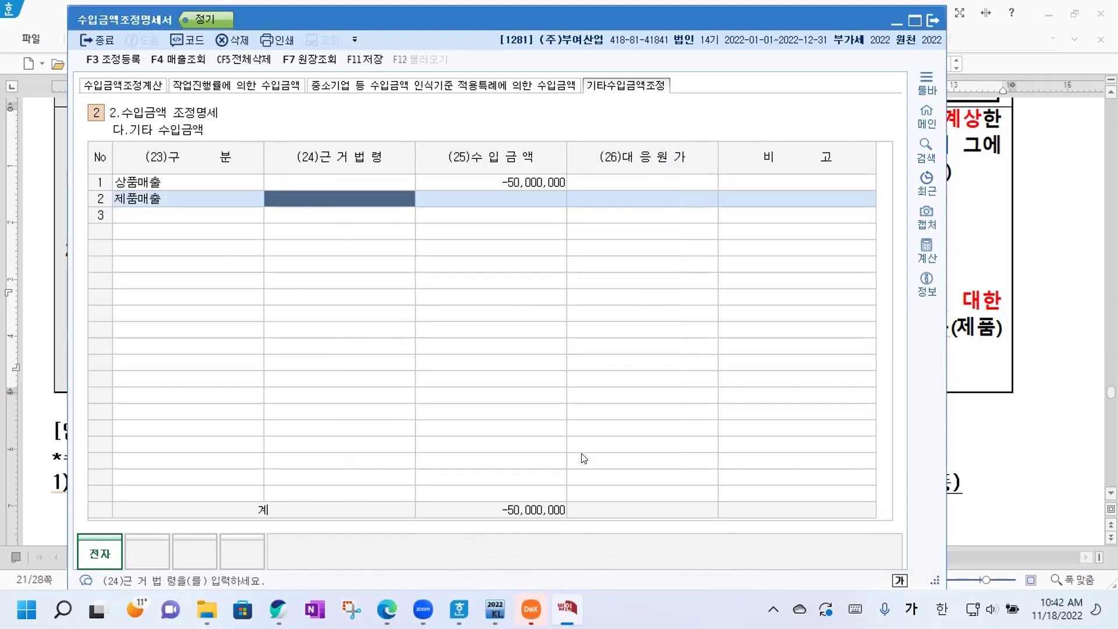
Set the 수입금액 of the 제품매출 row to 30,000,000 and save the form.
left_click(539, 199)
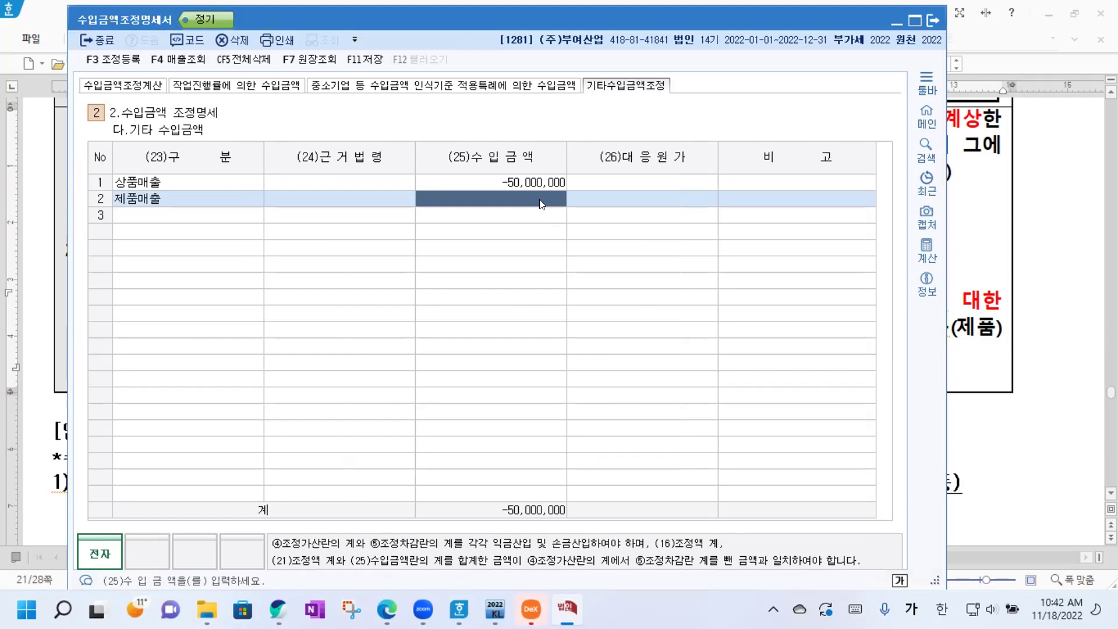
type("30000000")
key("Return")
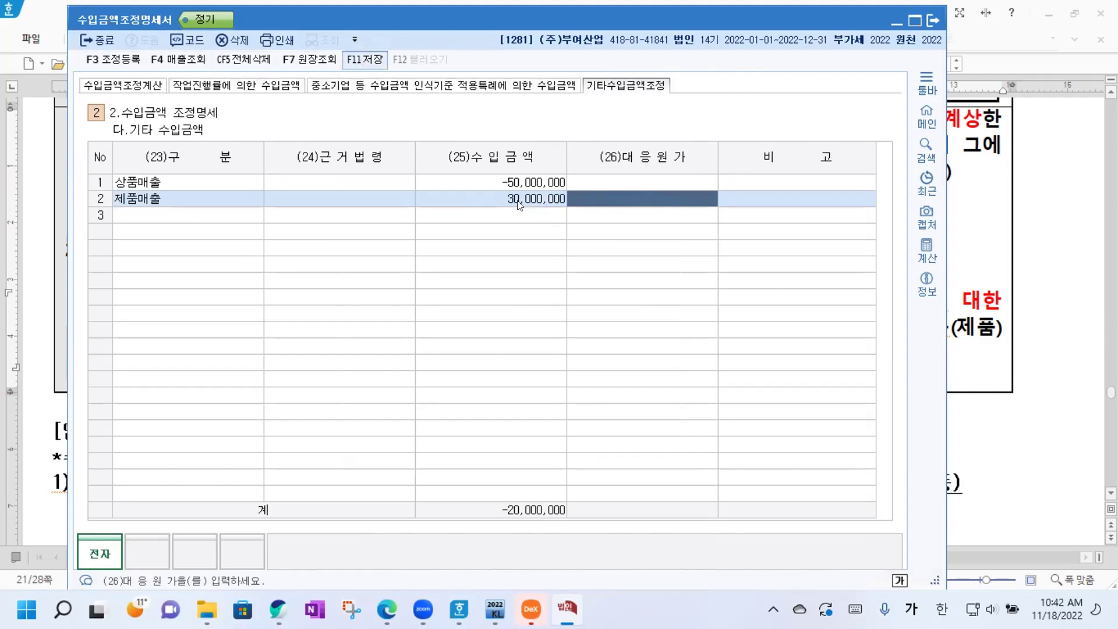
key("F11")
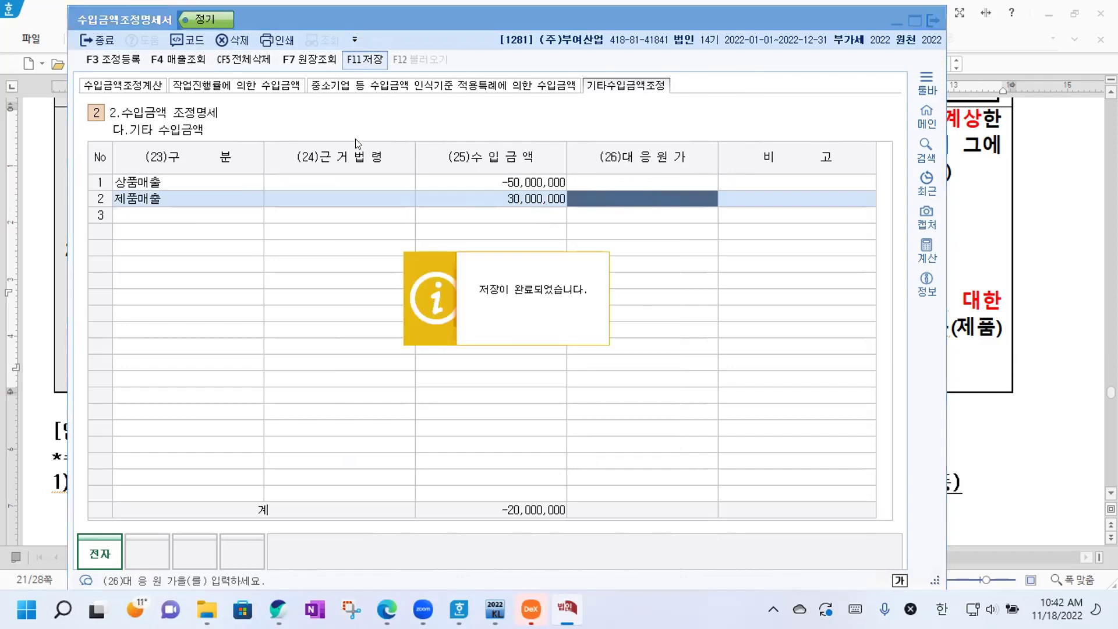
key("Return")
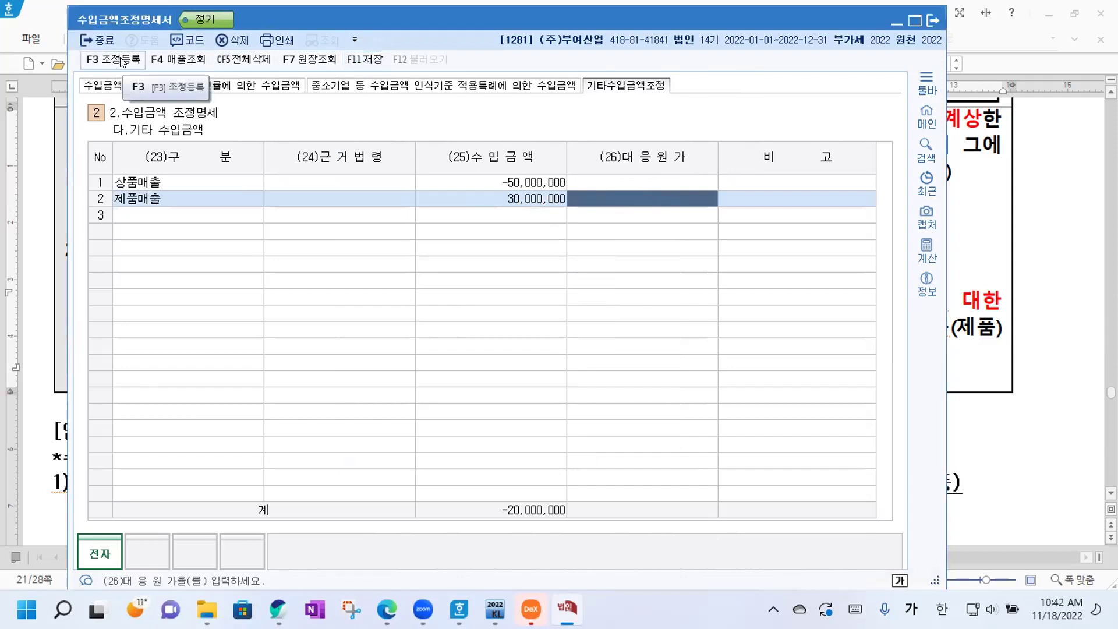
Open 조정 등록 and move its window down so the 기타 수입금액 rows stay in view.
left_click(121, 61)
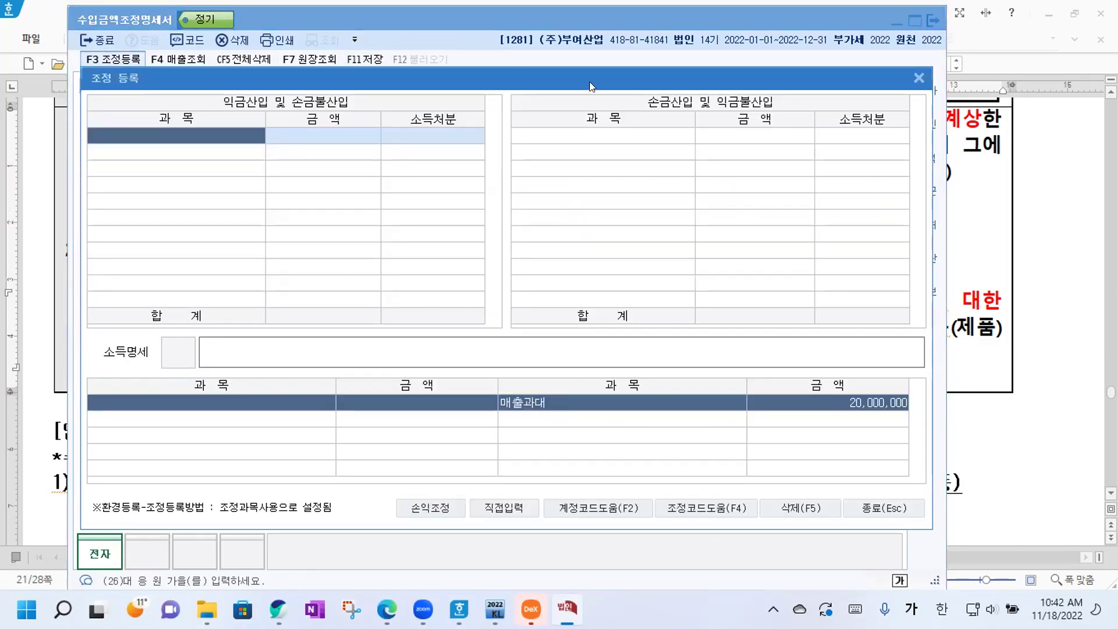
left_click_drag(594, 96, 572, 65)
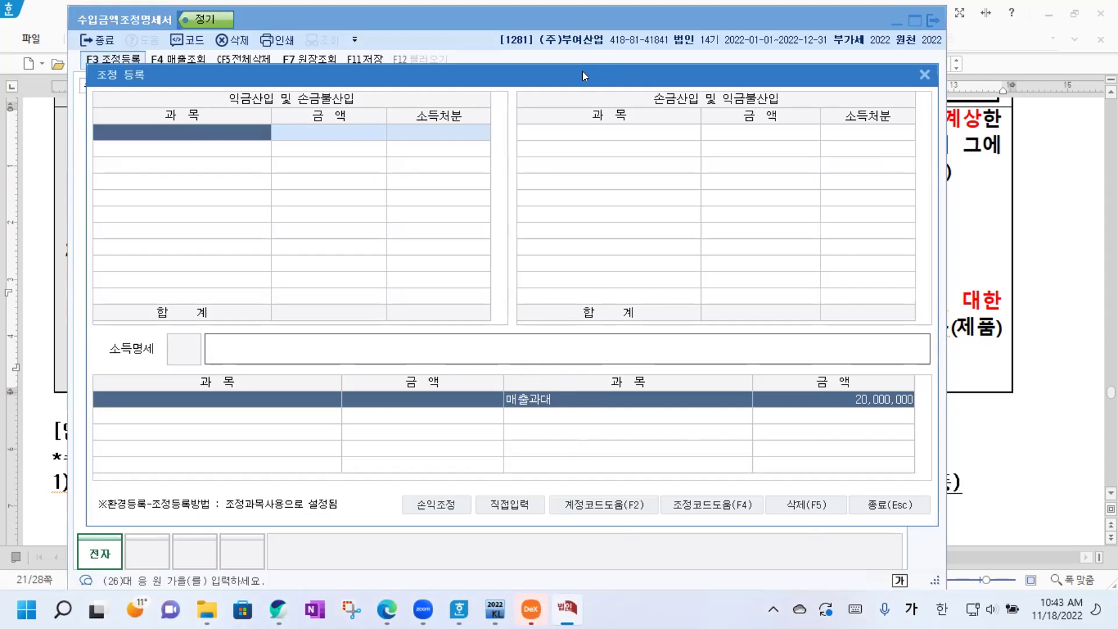
left_click_drag(583, 80, 578, 250)
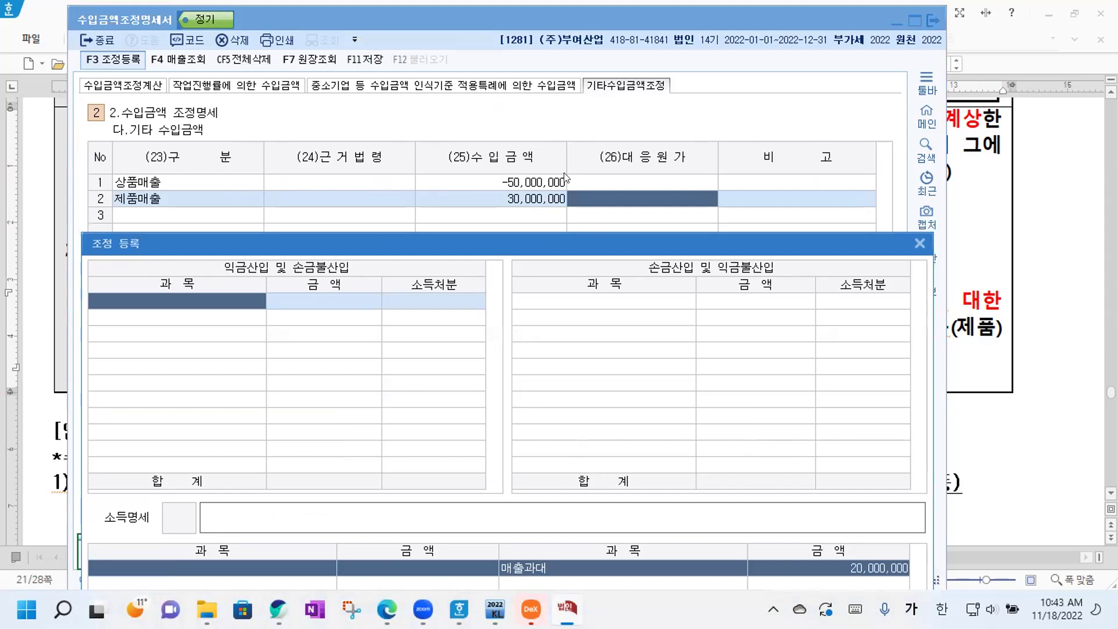
Enter 상품매출 as the first 과목 under 손금산입 및 익금불산입, picked from the account code lookup.
left_click(656, 300)
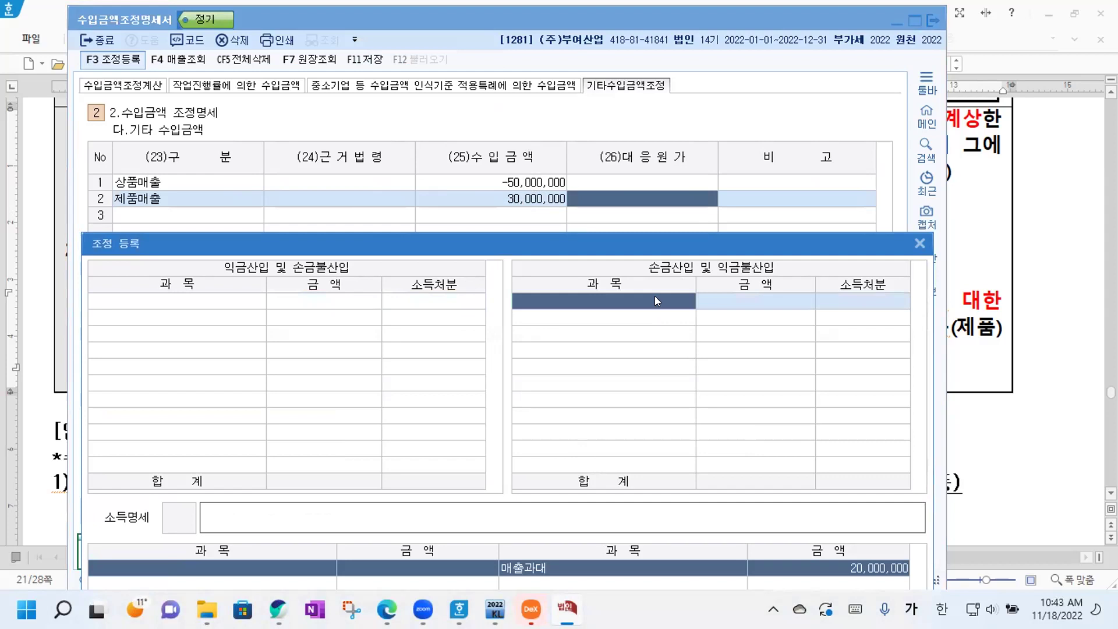
key("F2")
type("상품")
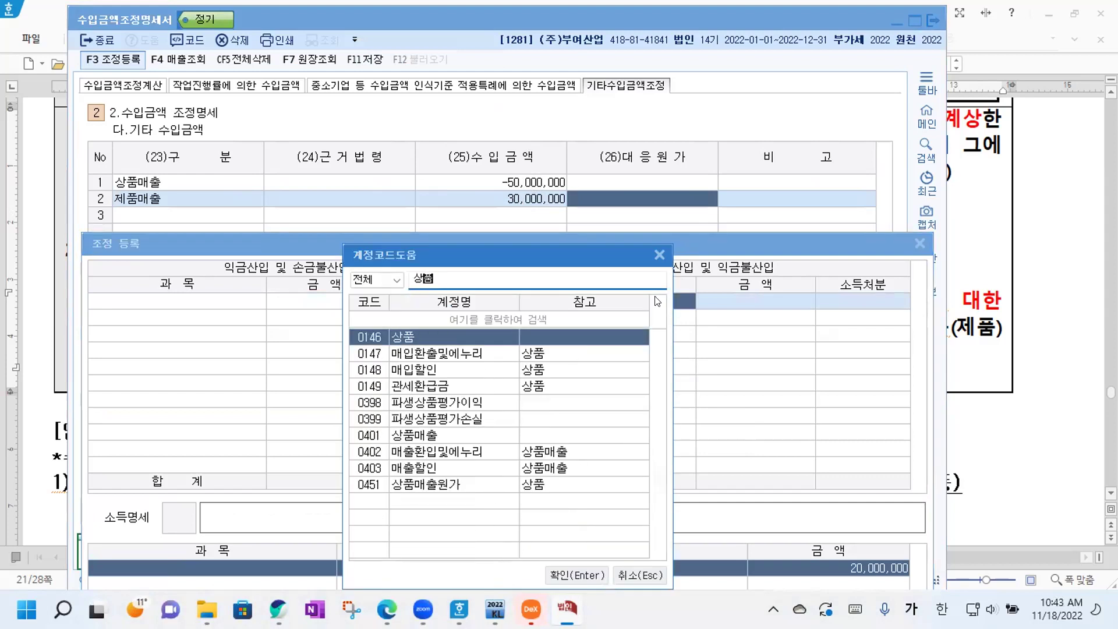
key("Down")
key("Down")
key("Down")
key("Down")
key("Down")
key("Down")
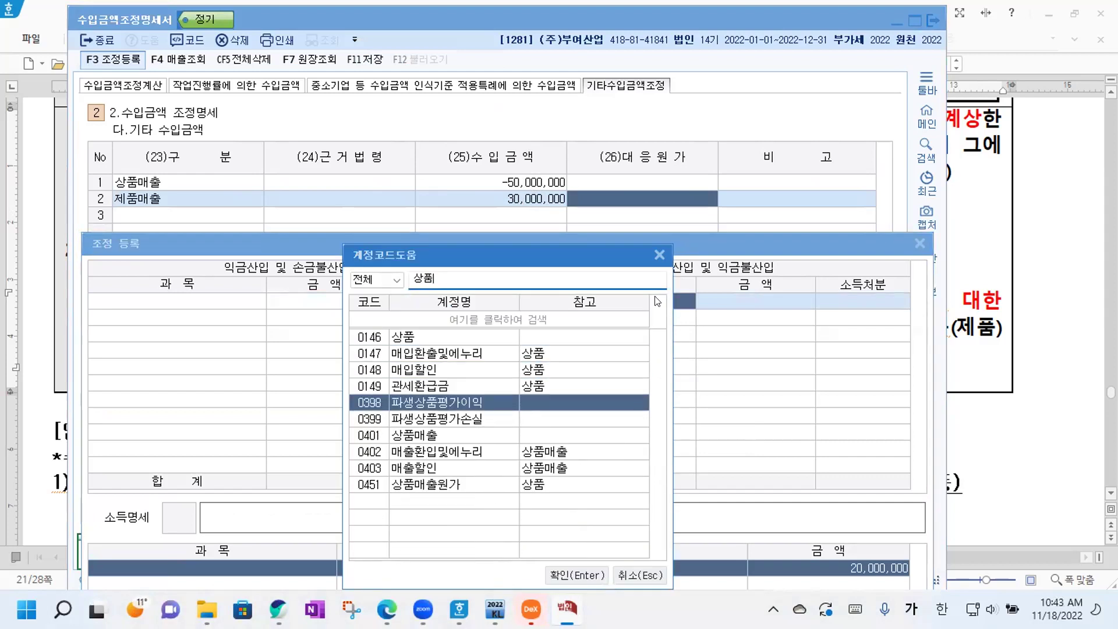
key("Return")
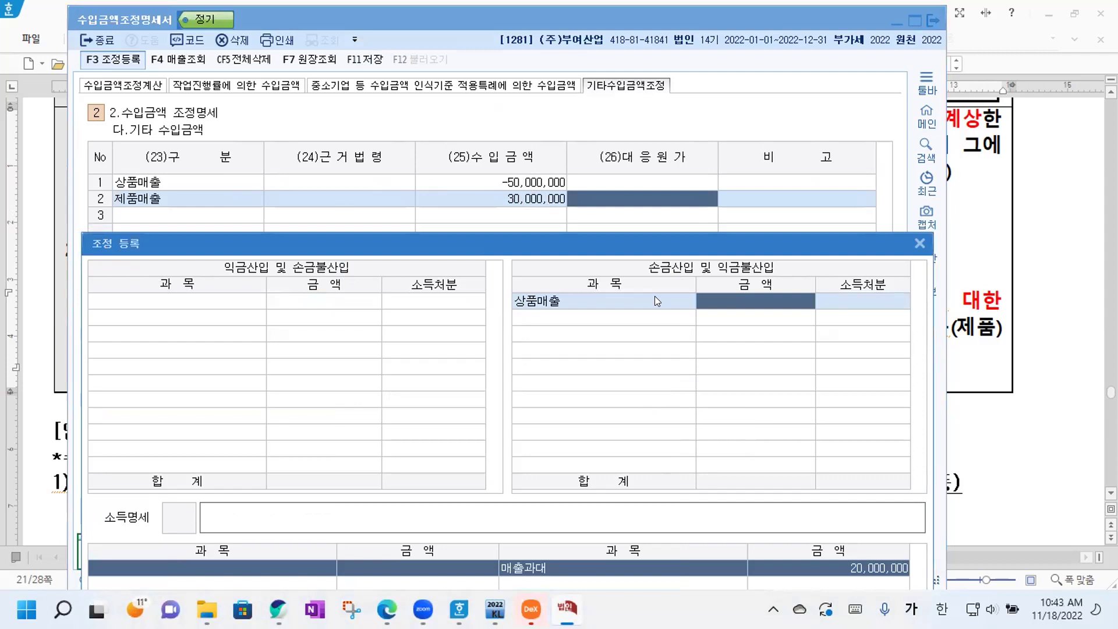
Set the 상품매출 adjustment's 금액 to 50,000,000 and its 소득처분 to 유보발생.
type("50000000")
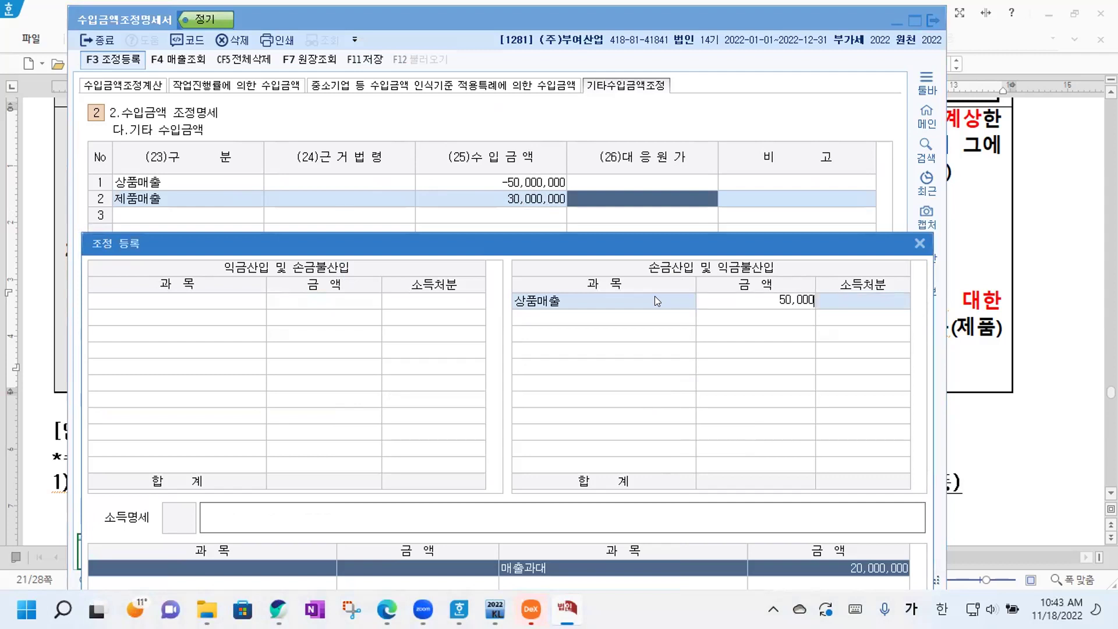
key("Return")
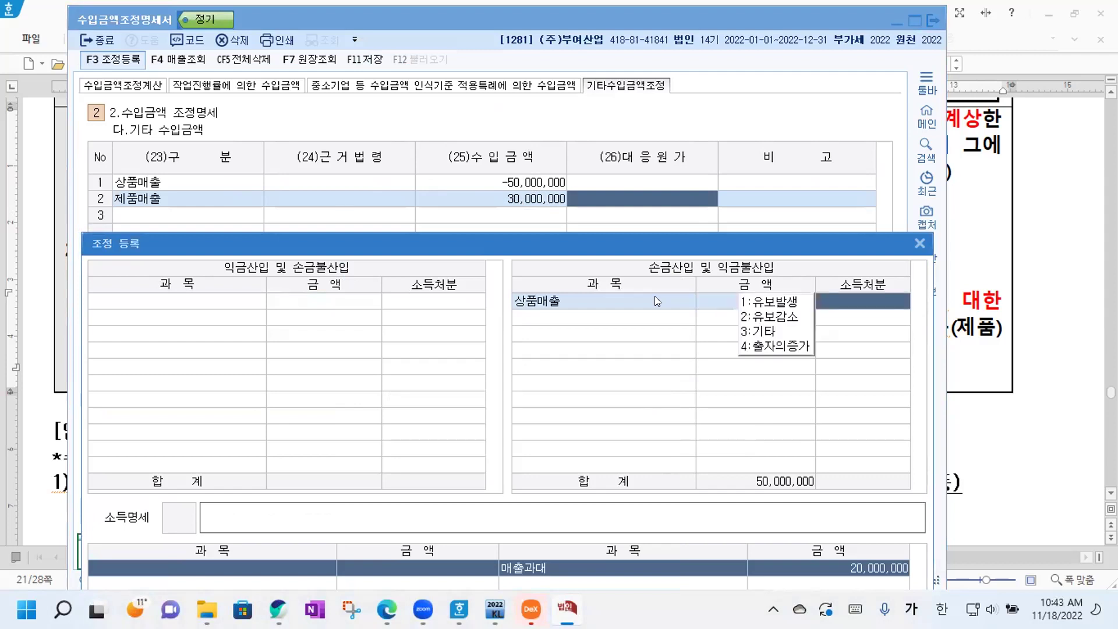
left_click(782, 302)
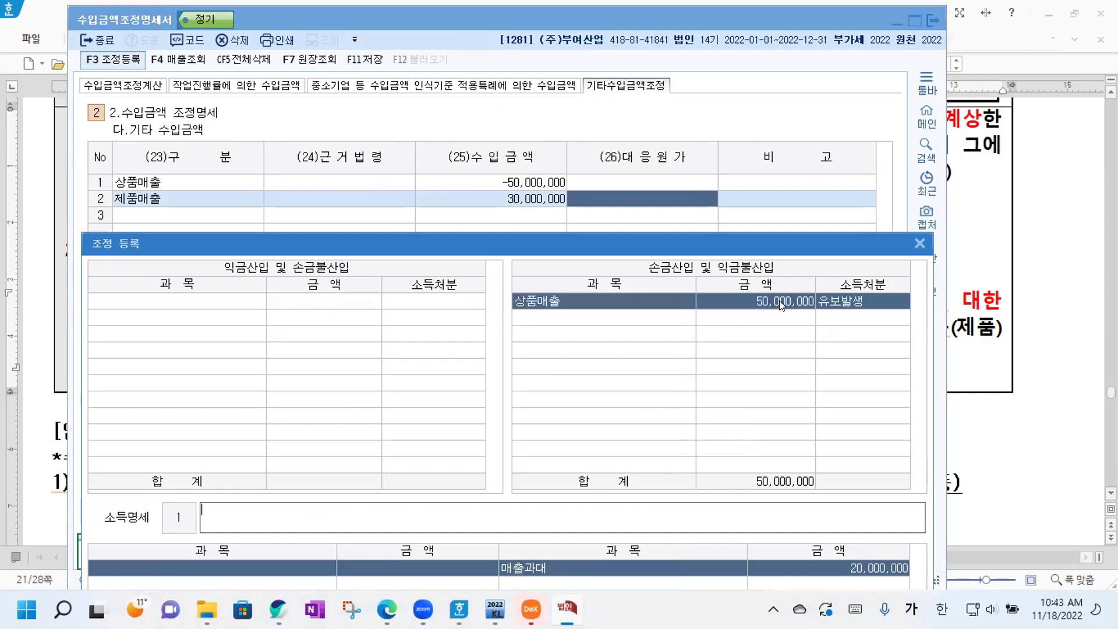
Enter 제품매출 as the first 과목 under 익금산입 및 손금불산입, picked from the account code lookup.
left_click(228, 301)
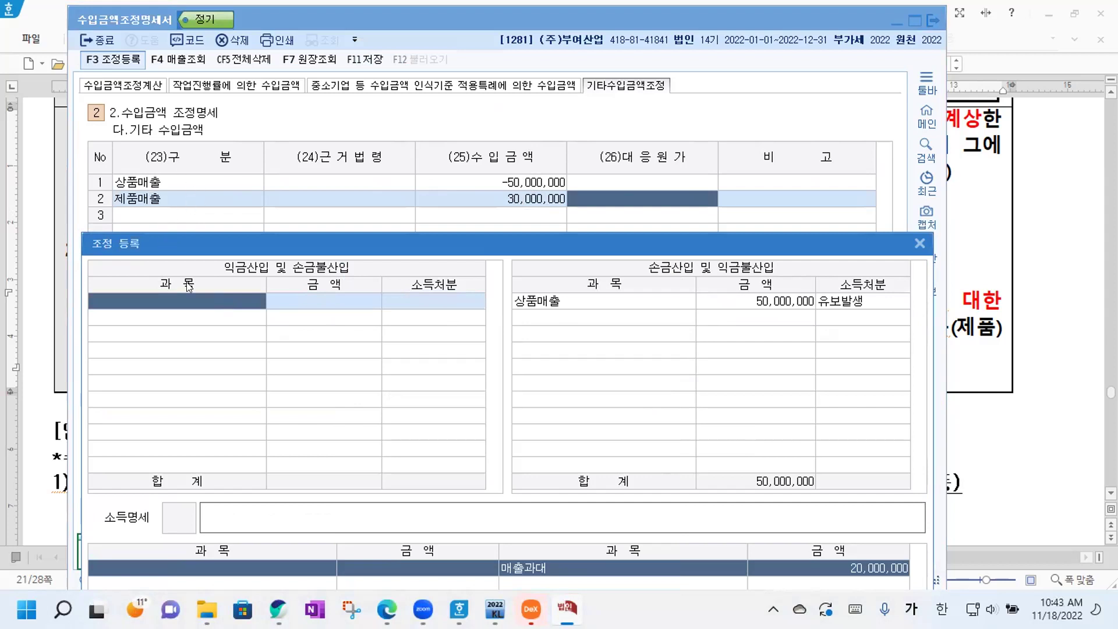
key("F2")
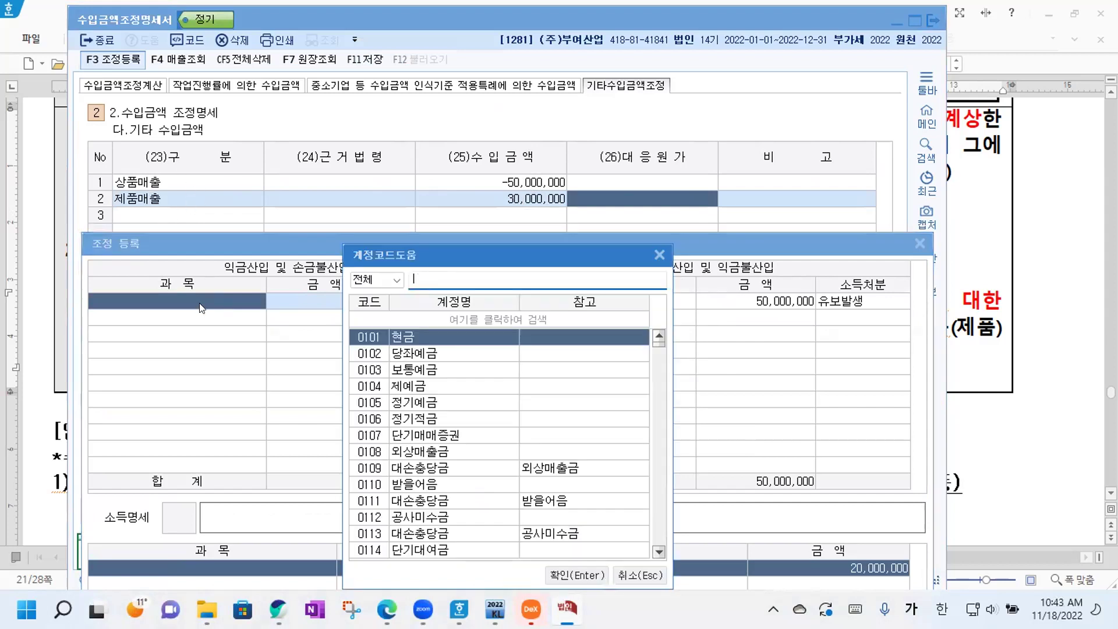
type("제품")
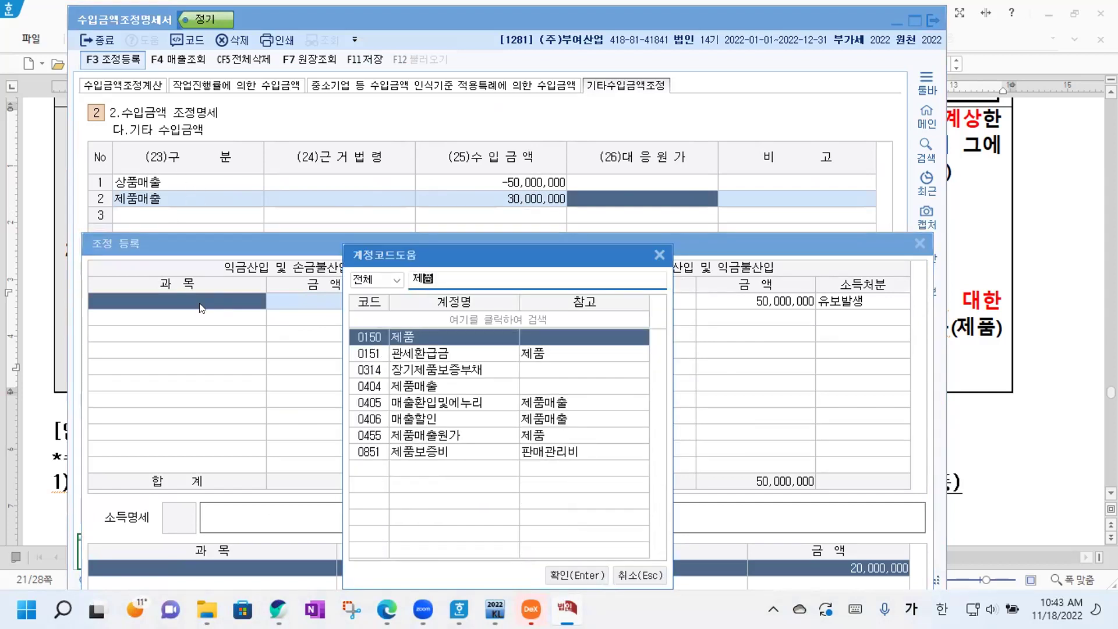
key("Down")
key("Down")
key("Down")
key("Return")
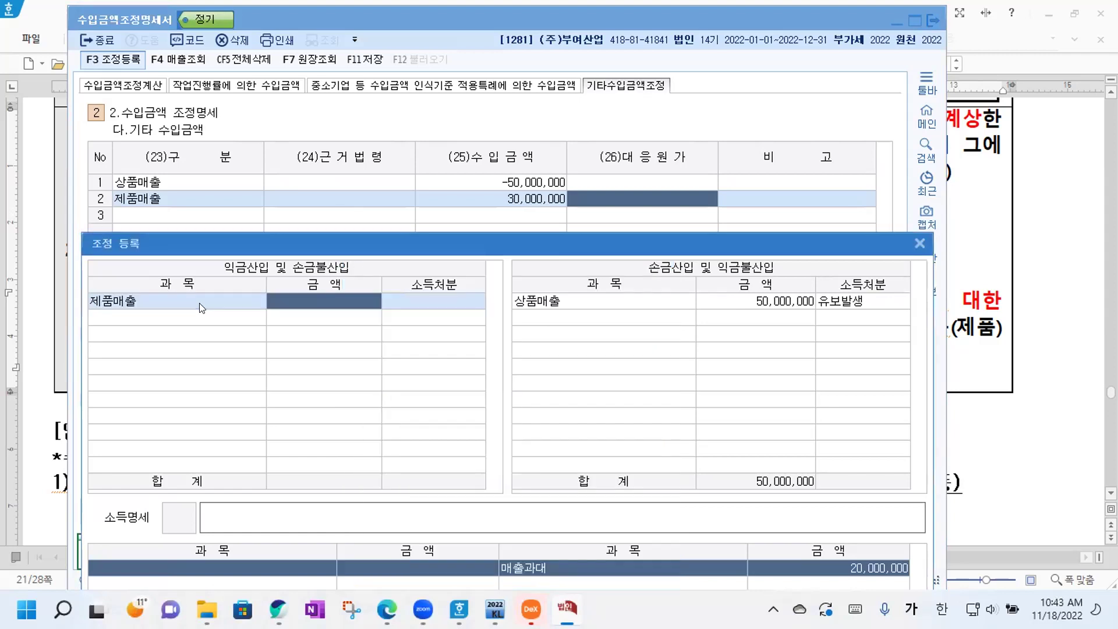
Give the 제품매출 entry under 익금산입 및 손금불산입 an amount of 30,000,000 and the 유보발생 disposition.
type("30000000")
key("Return")
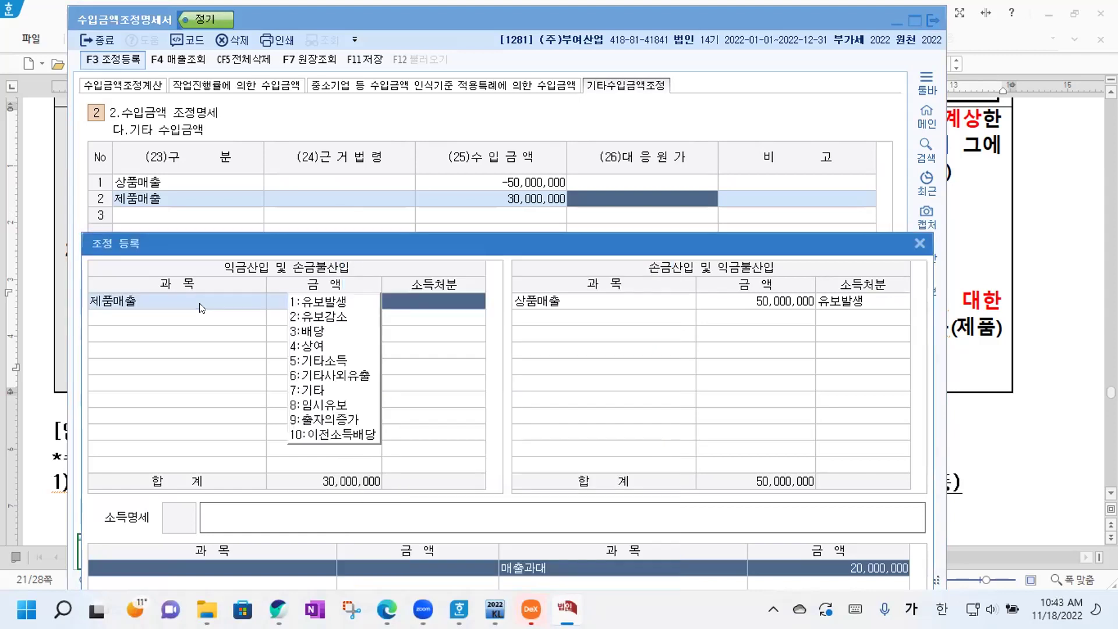
type("1")
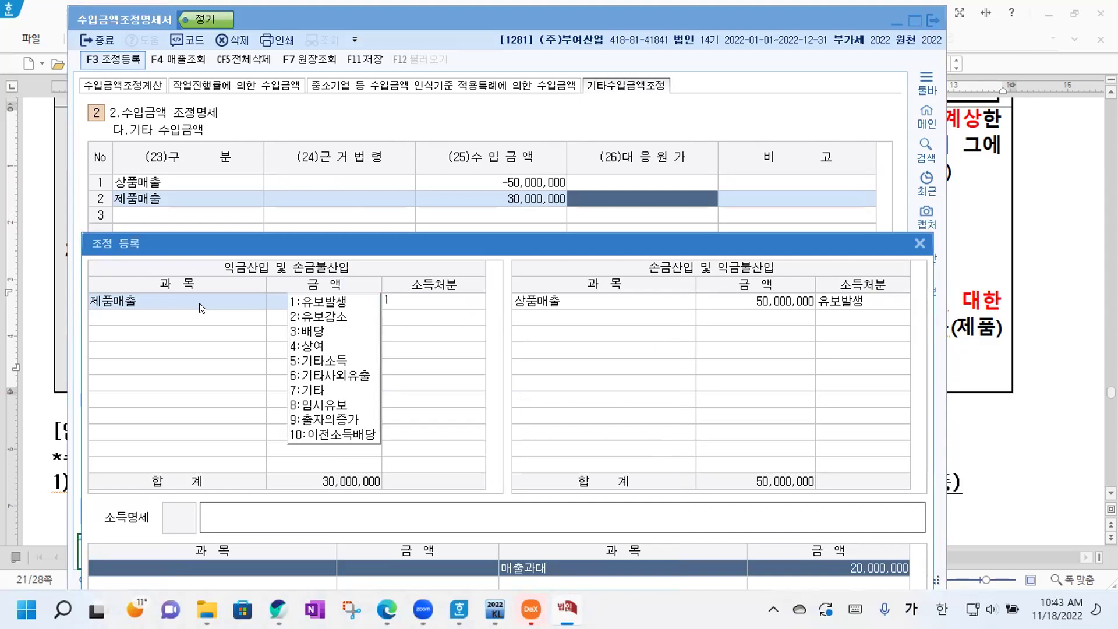
key("Return")
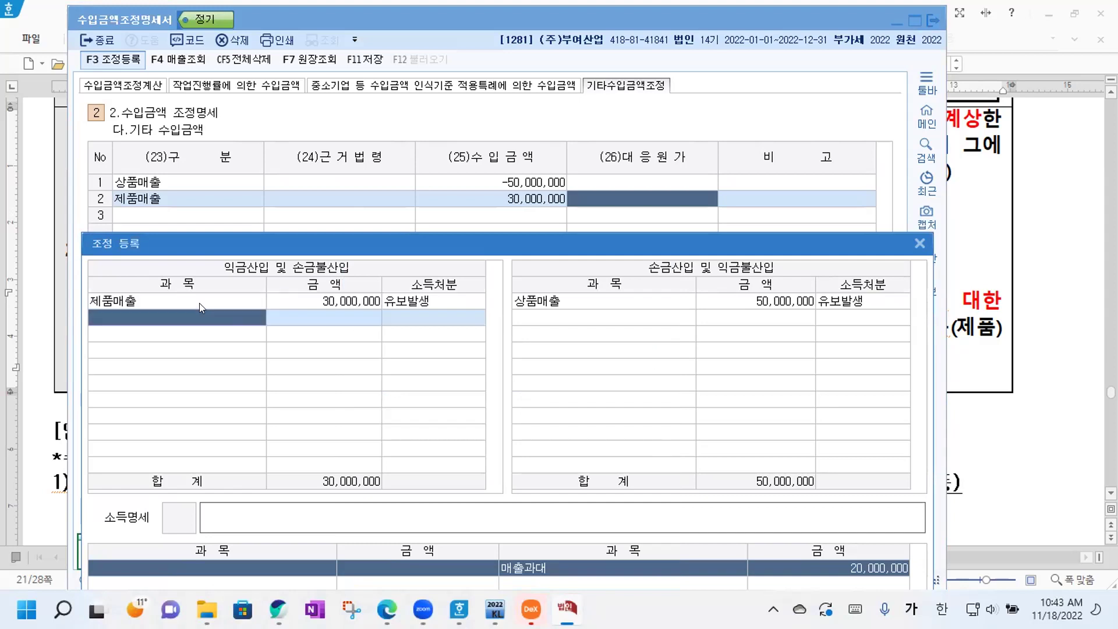
Set the 상품매출 entry's 소득명세 to the standard text "상품매출과대계상액을 익금불산입하고 유보처분함" by looking up 상품.
left_click_drag(552, 238, 562, 73)
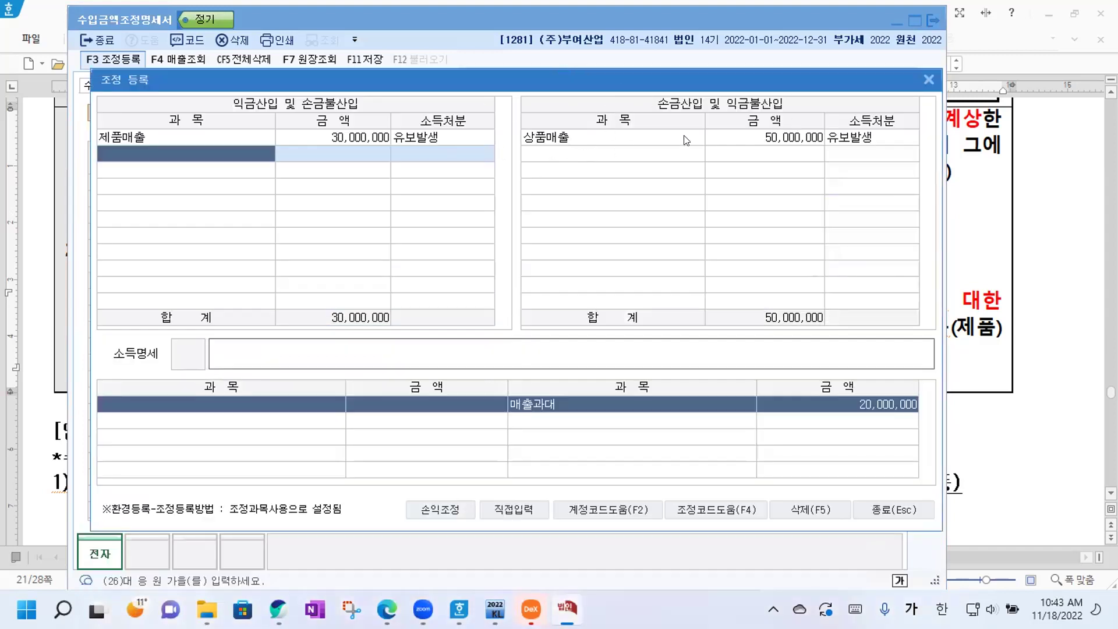
left_click(594, 140)
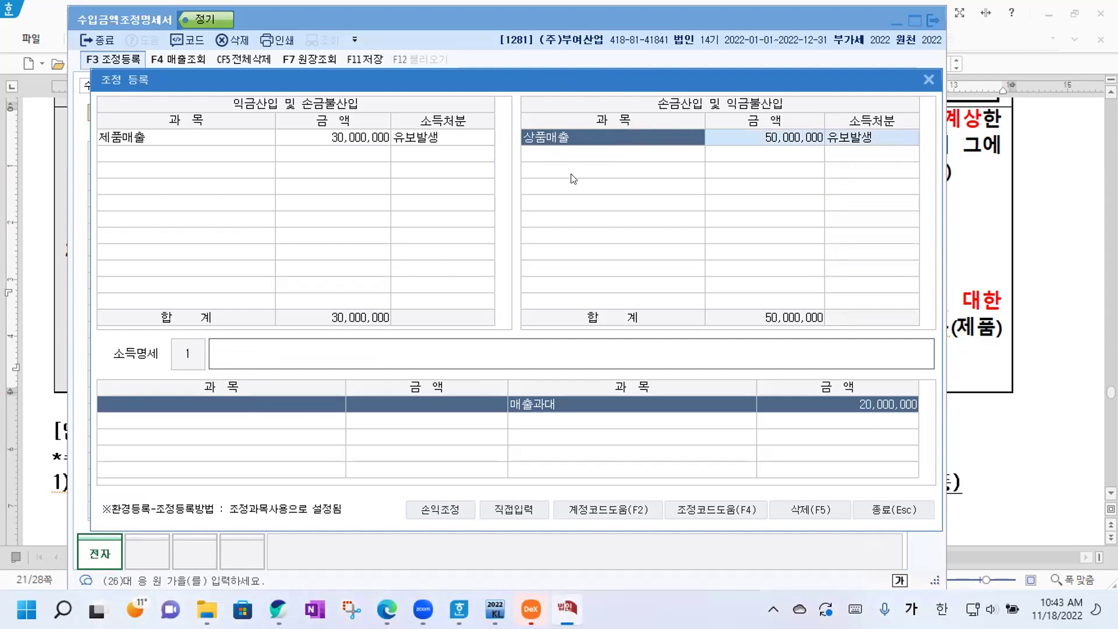
type("상품")
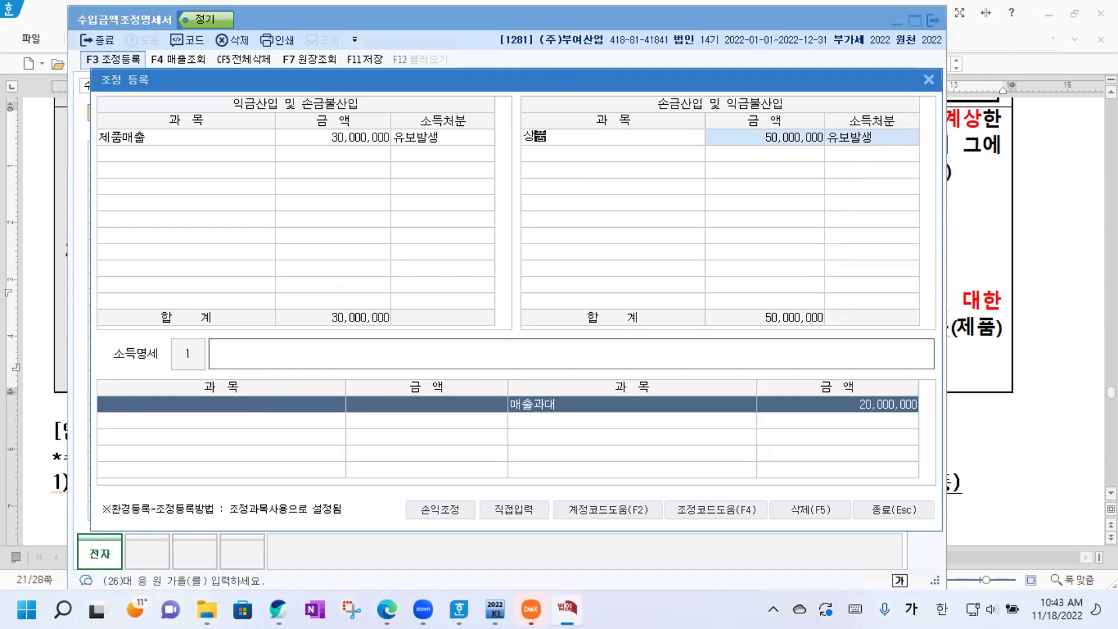
key("Return")
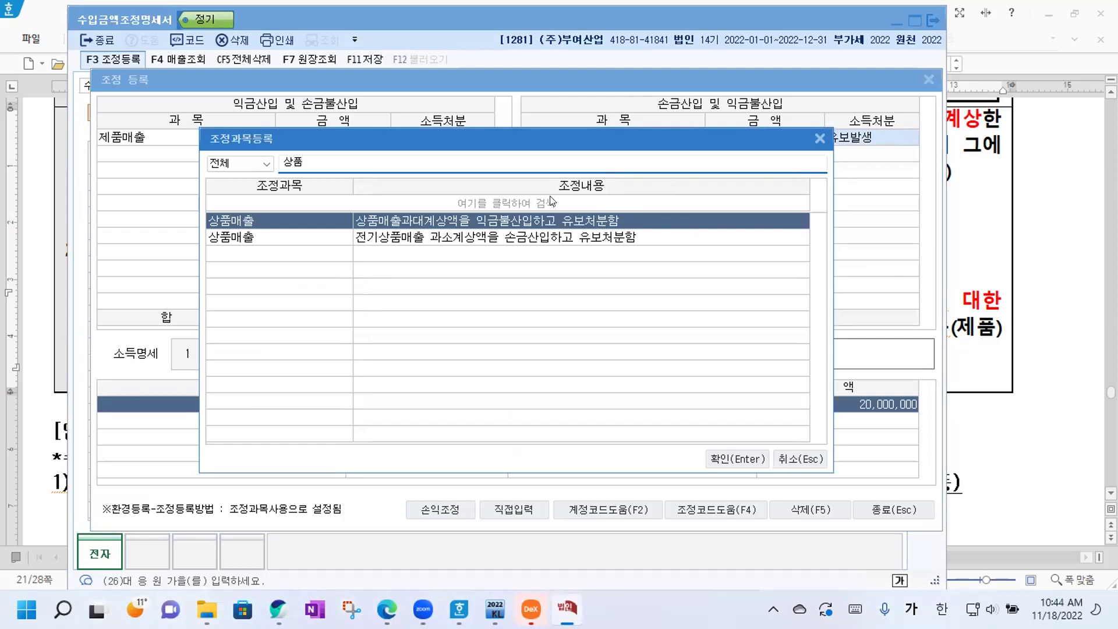
left_click(723, 452)
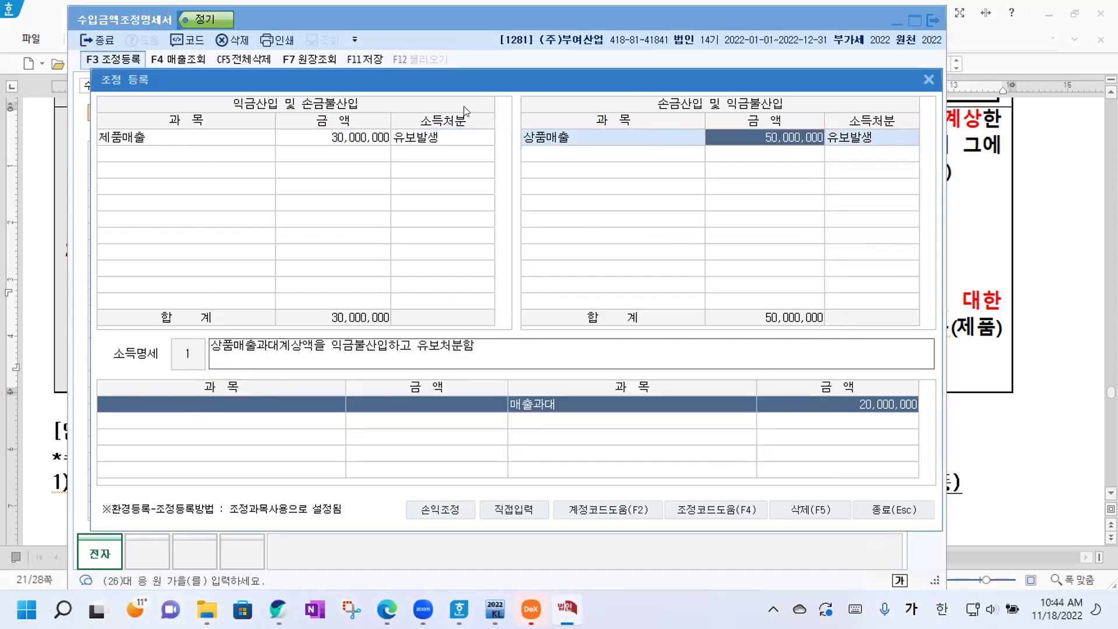
Look up 제품 for the 제품매출 entry, apply "제품매출과소계상액을 익금산입하고 유보처분함" as its 소득명세, and close 조정 등록.
left_click(150, 138)
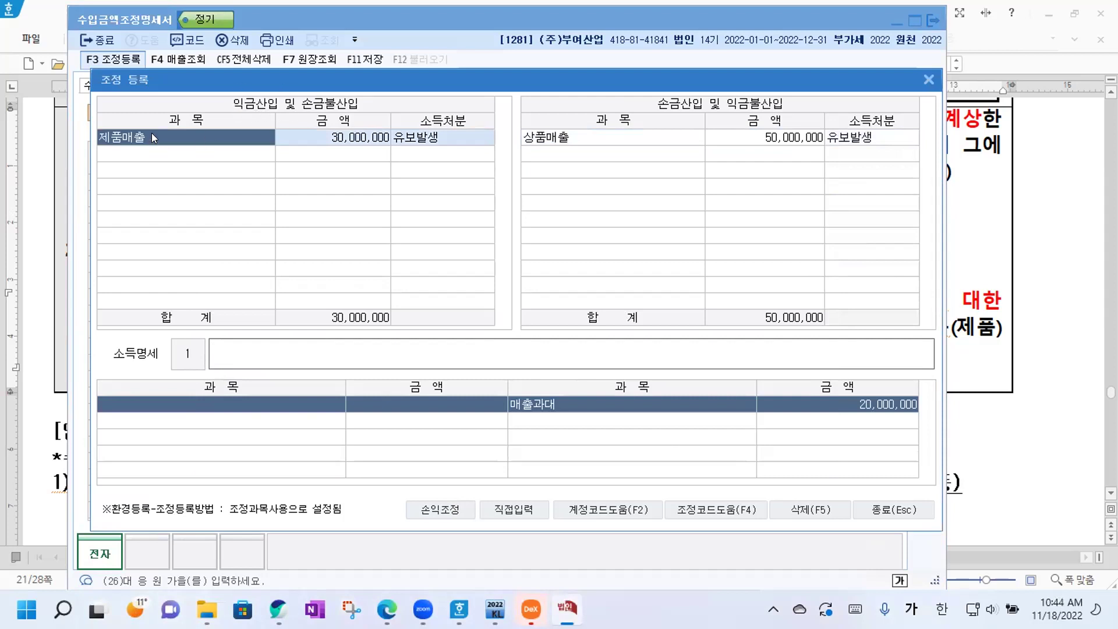
type("제품")
key("Return")
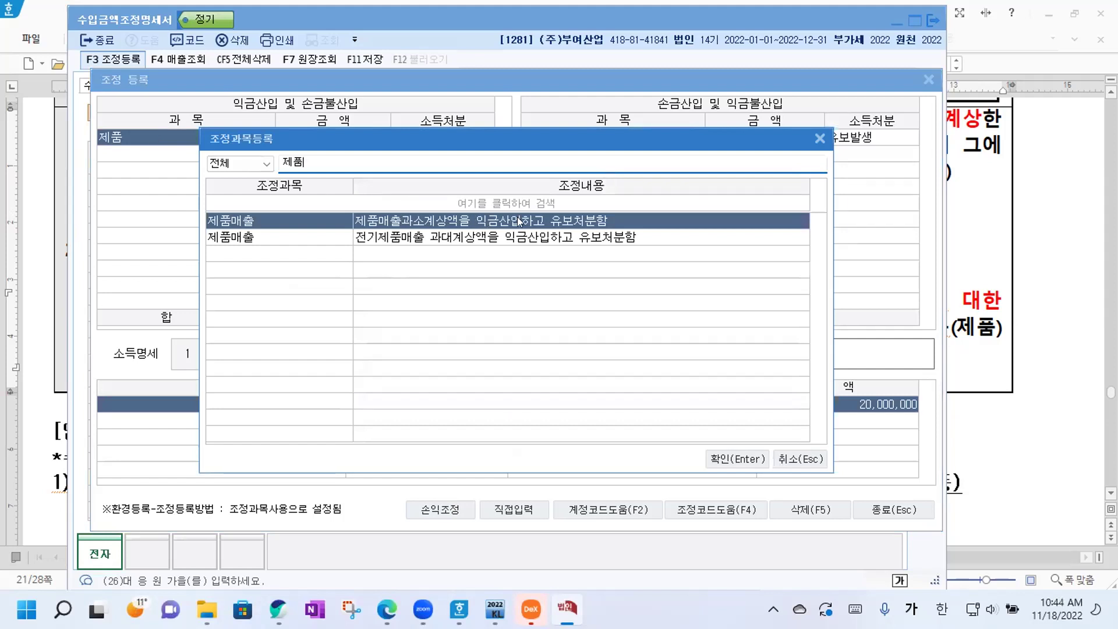
left_click(737, 459)
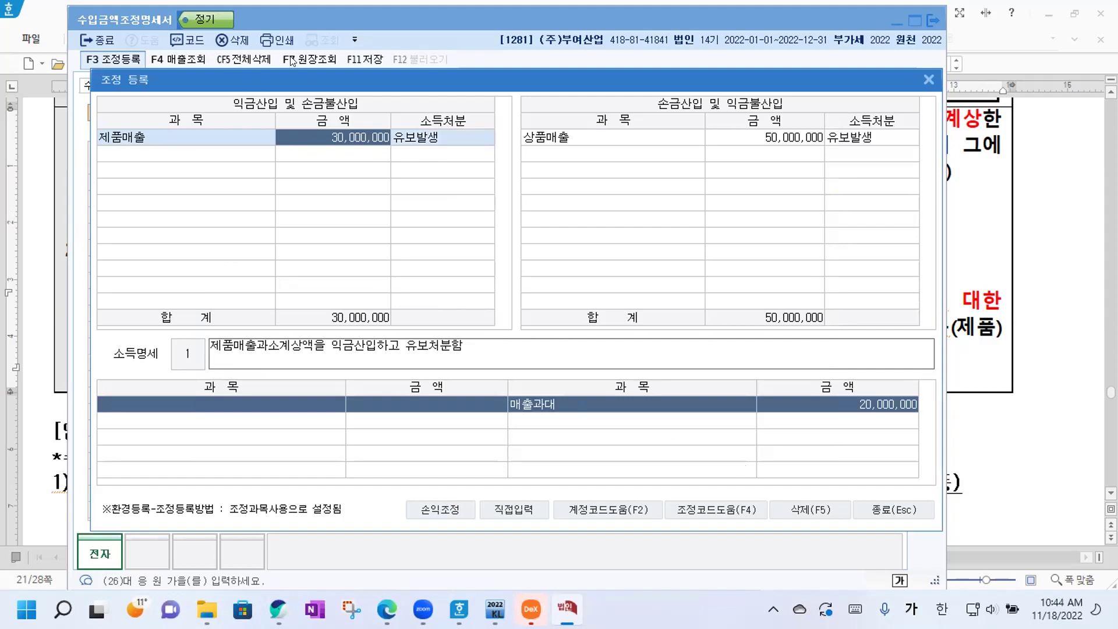
left_click(894, 509)
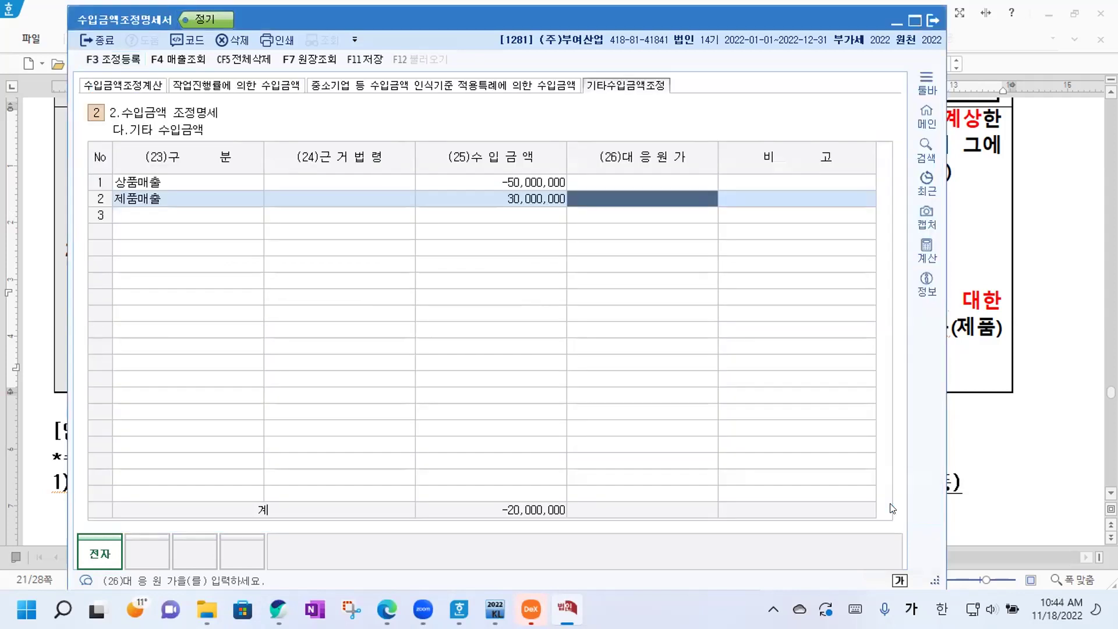
Save the 수입금액조정명세서 and close it after checking the 수입금액조정계산 sheet.
left_click(364, 60)
left_click(119, 86)
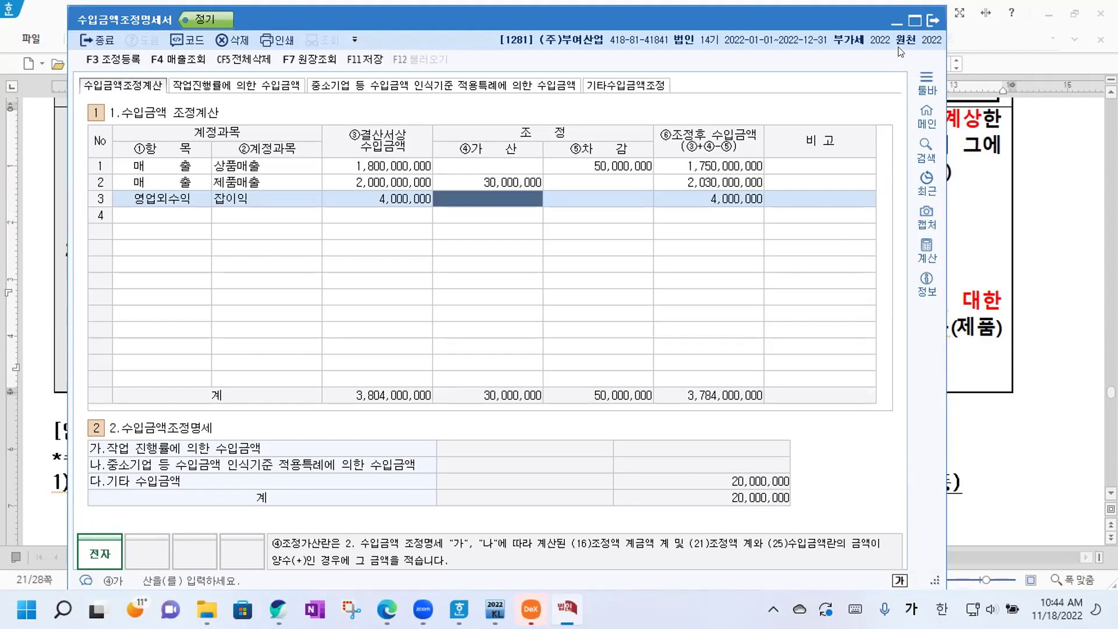
left_click(932, 18)
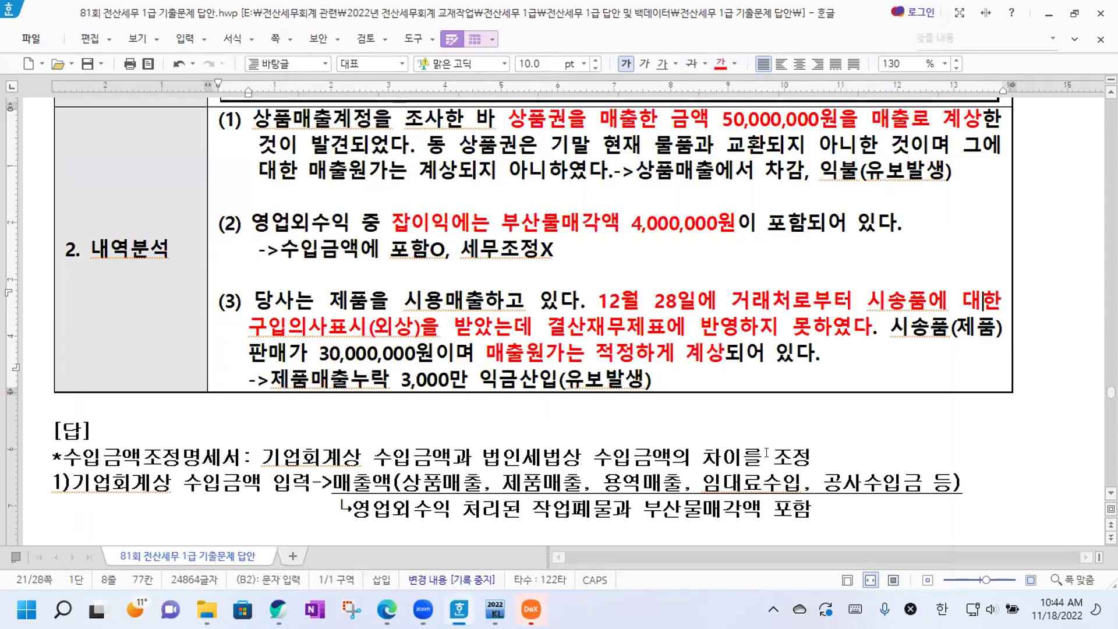
Insert a page break before question [2] on the 대손충당금 및 대손금조정명세서 in the answer document.
scroll(728, 403, "down", 15)
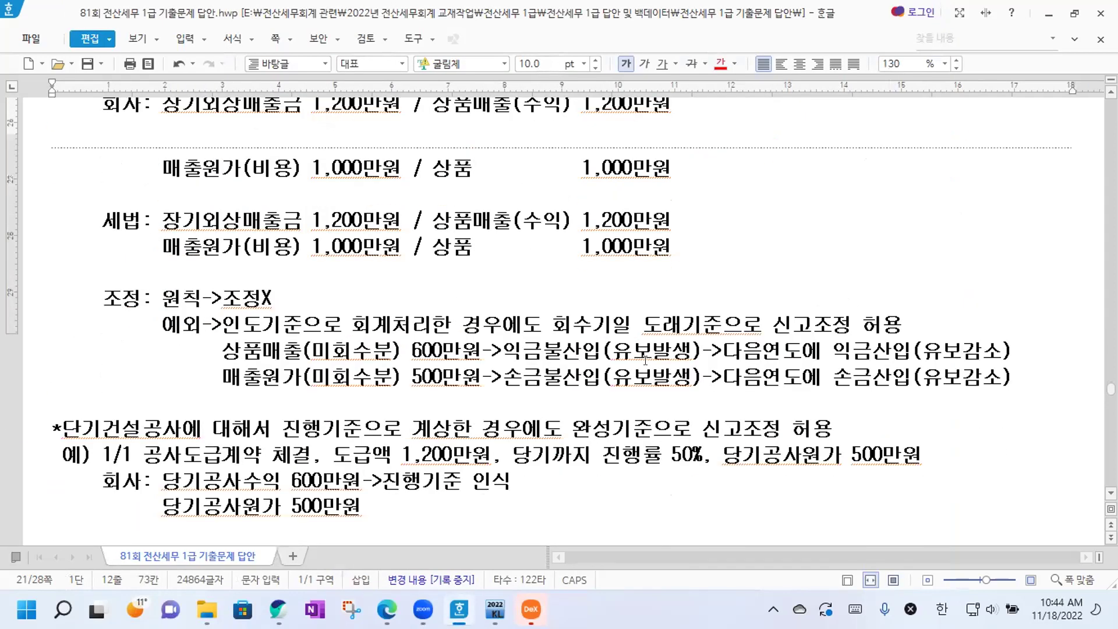
scroll(638, 353, "down", 4)
scroll(638, 356, "down", 10)
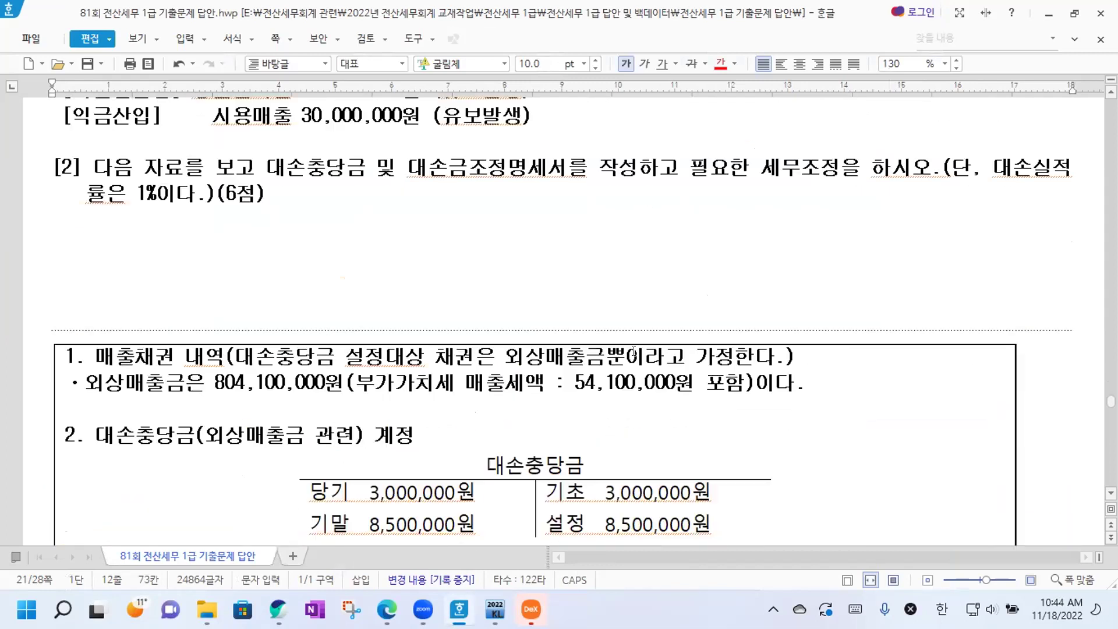
scroll(637, 356, "up", 3)
left_click(43, 257)
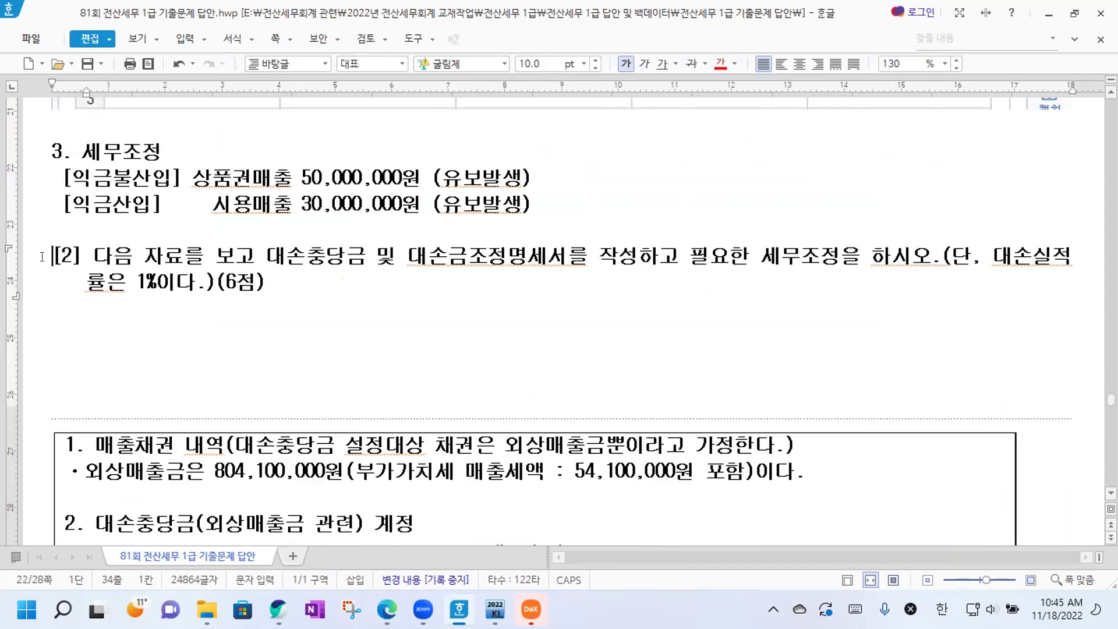
key("ctrl+Return")
scroll(211, 232, "down", 5)
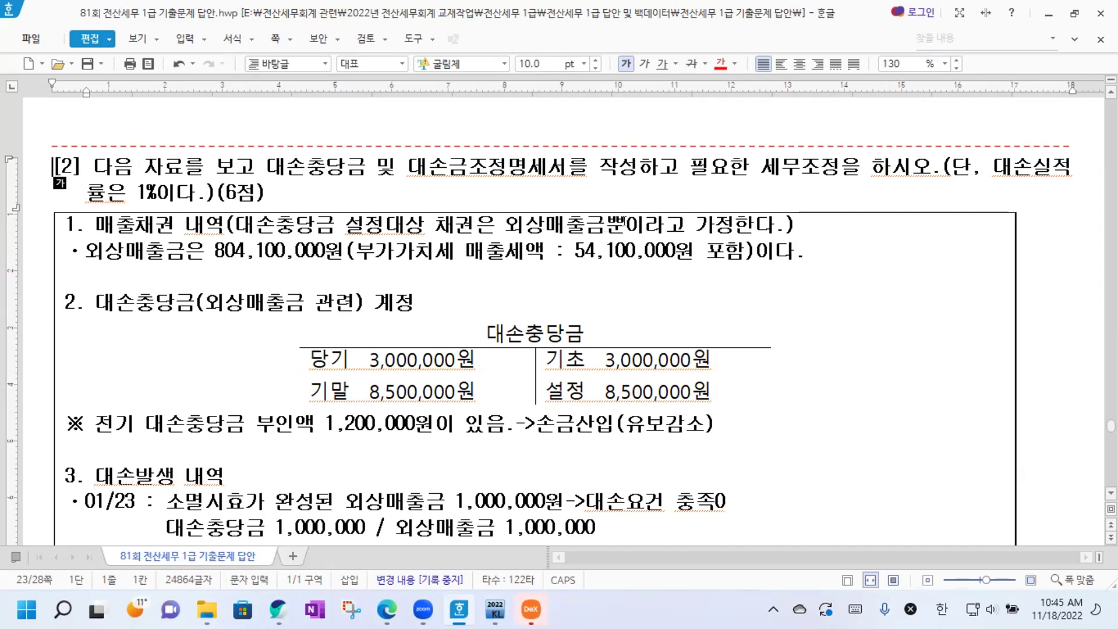
Set the line spacing of the whole 대손충당금 account table in question [2] to 130%.
scroll(609, 245, "down", 3)
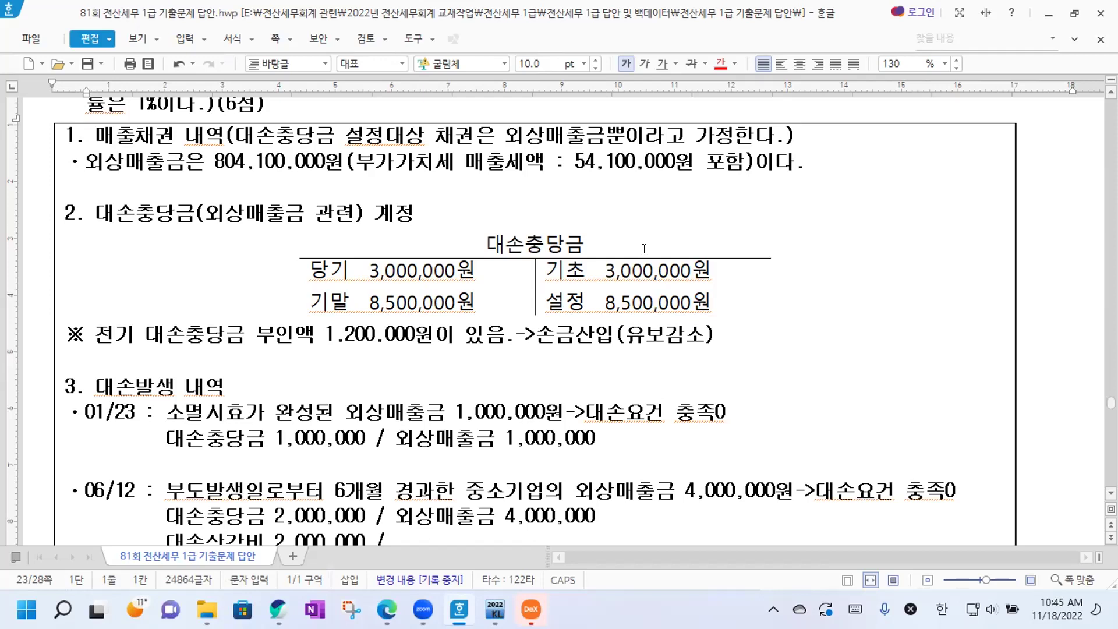
scroll(644, 249, "down", 2)
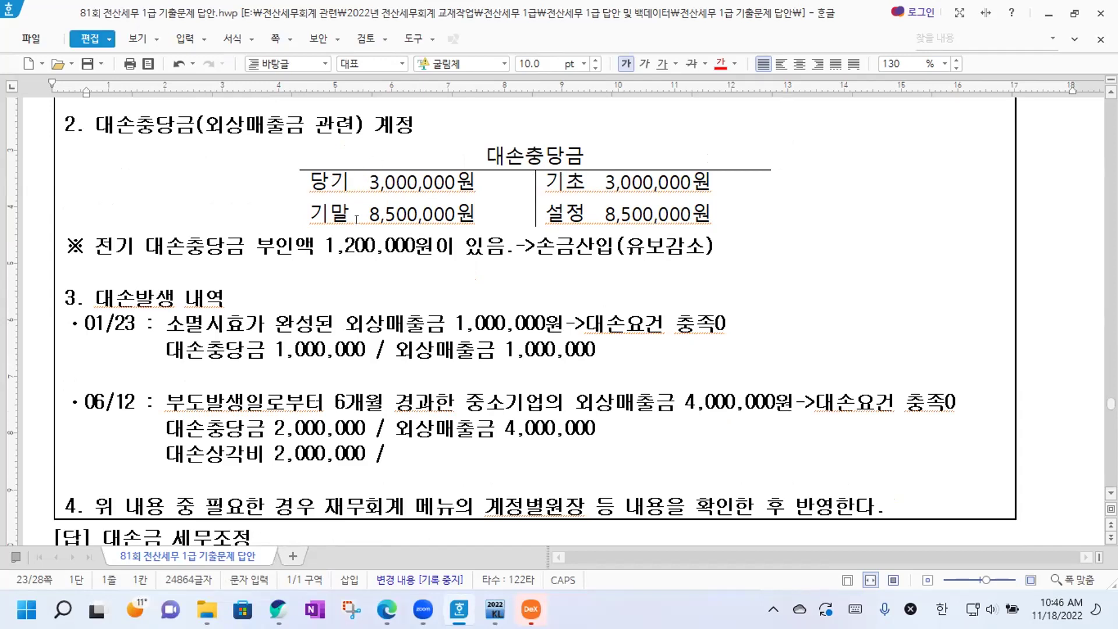
left_click_drag(310, 215, 480, 215)
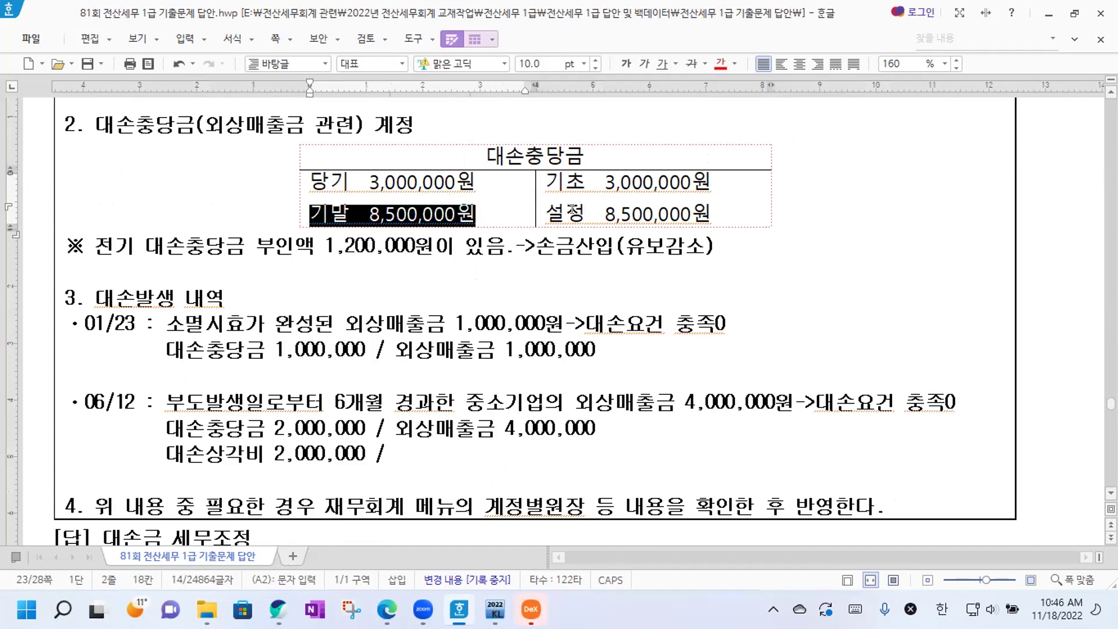
left_click_drag(567, 214, 675, 205)
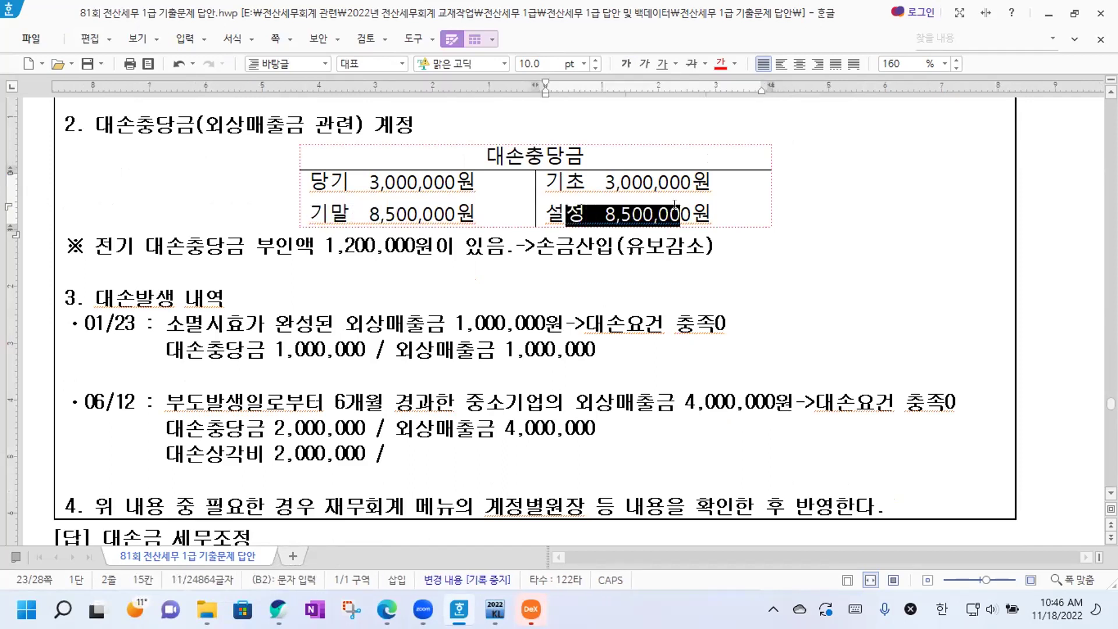
left_click_drag(468, 153, 635, 207)
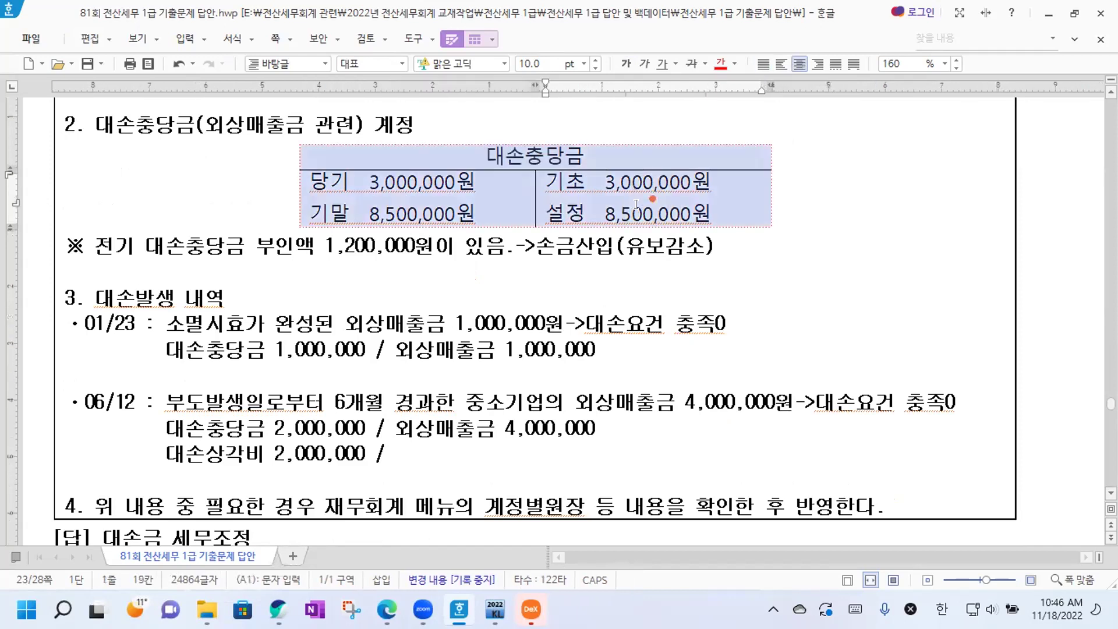
left_click(945, 61)
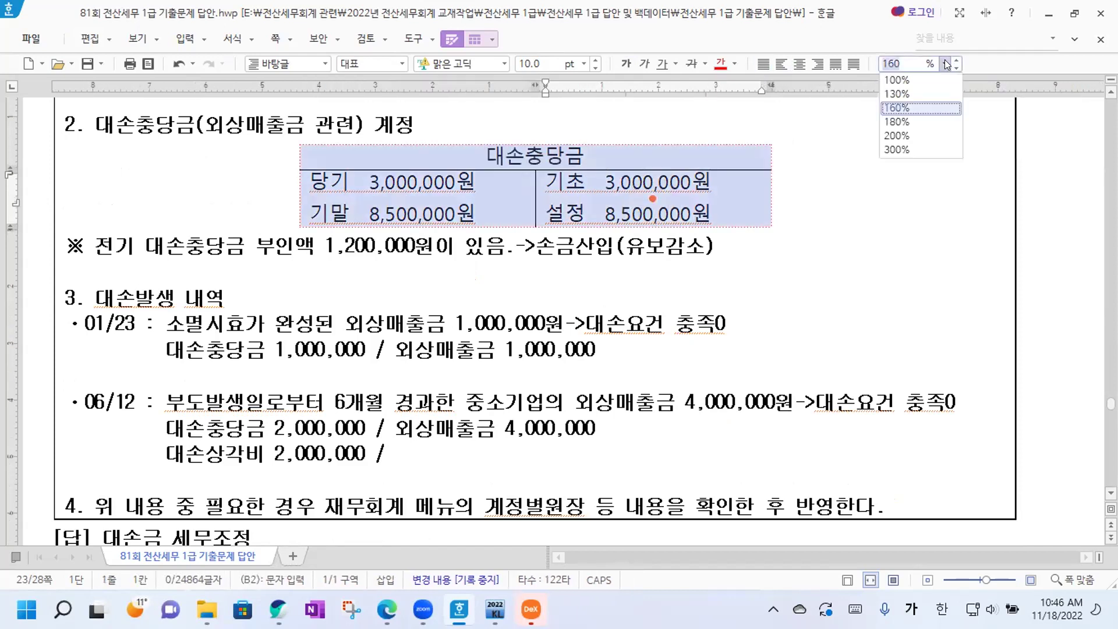
left_click(913, 98)
double_click(836, 233)
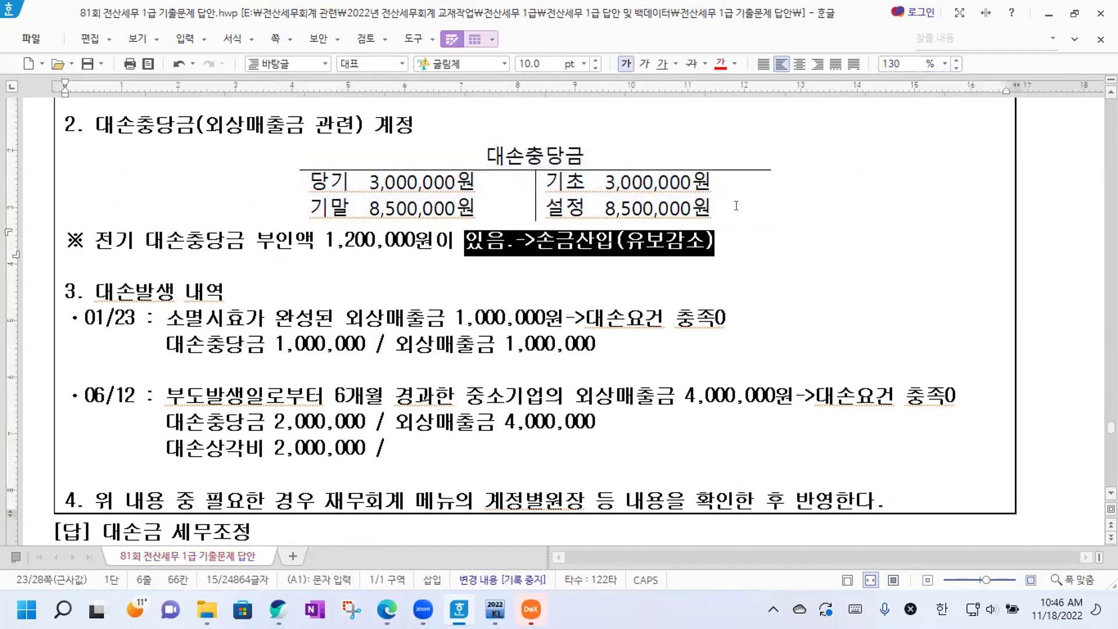
Append "->보충법" to the 대손충당금 heading of the account table.
left_click(596, 151)
type("->보충법ㅁ")
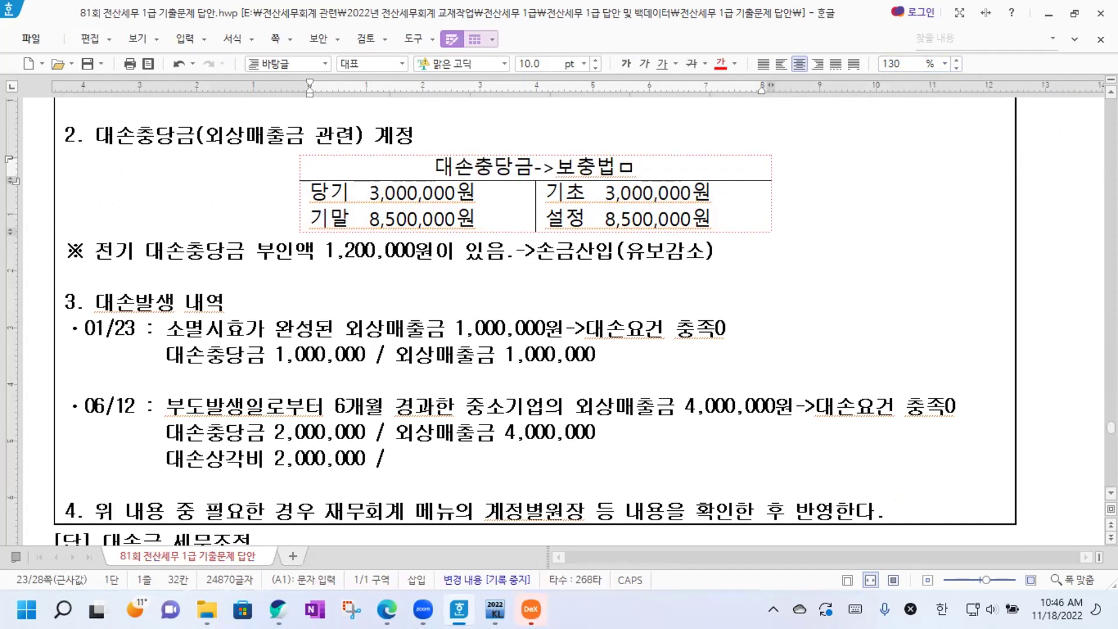
key("BackSpace")
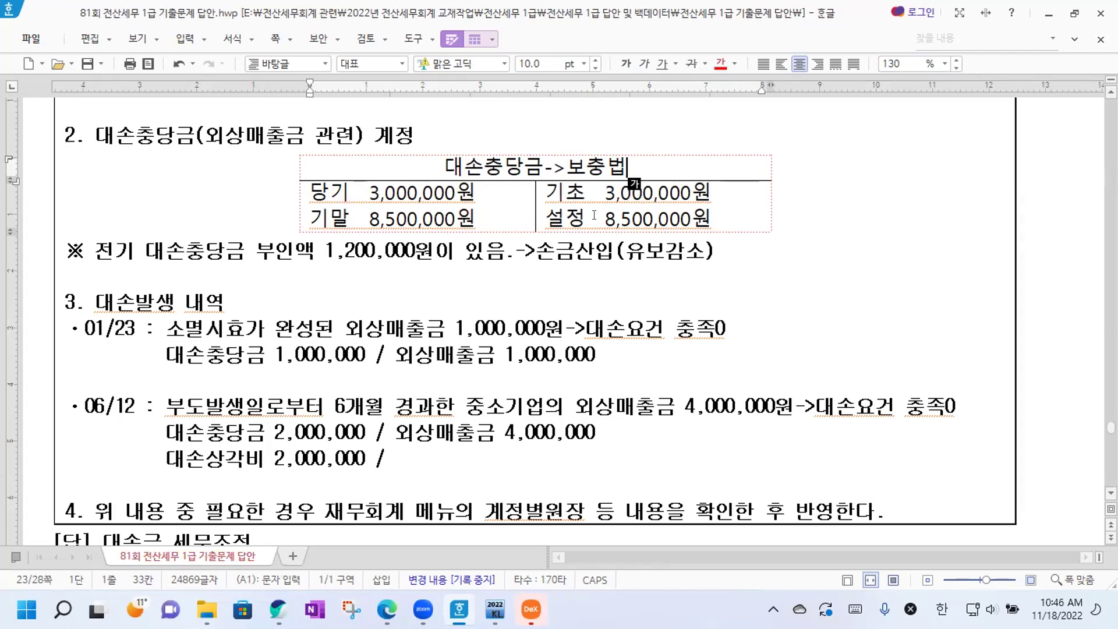
Insert "당기" before 손금산입(유보감소) in the note on the prior-period 대손충당금 부인액.
left_click_drag(565, 192, 691, 191)
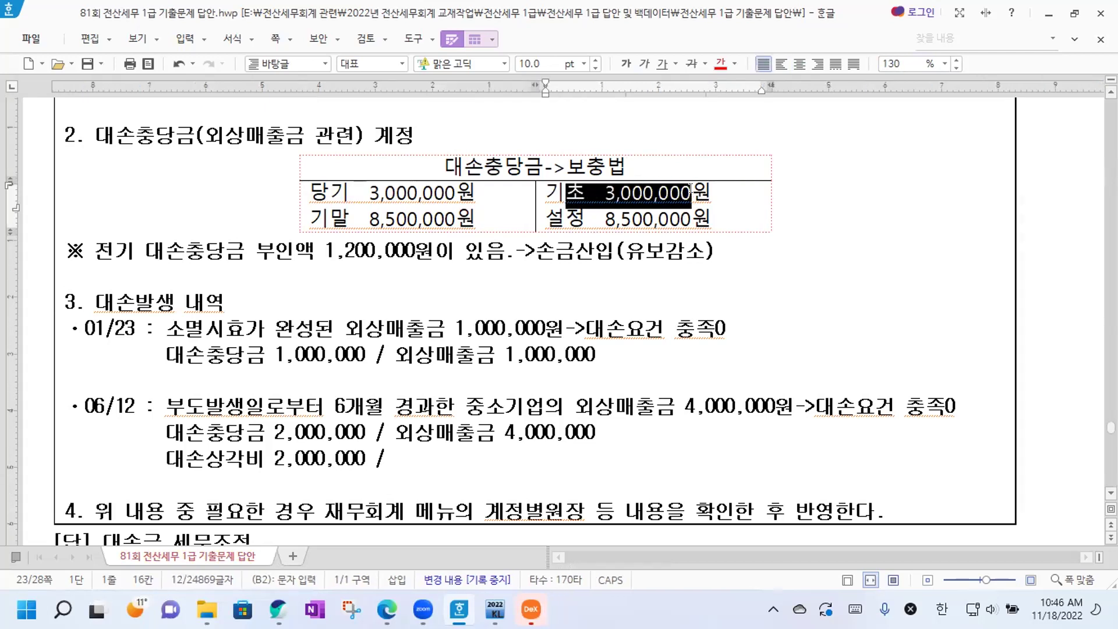
left_click_drag(98, 251, 314, 252)
left_click(391, 245)
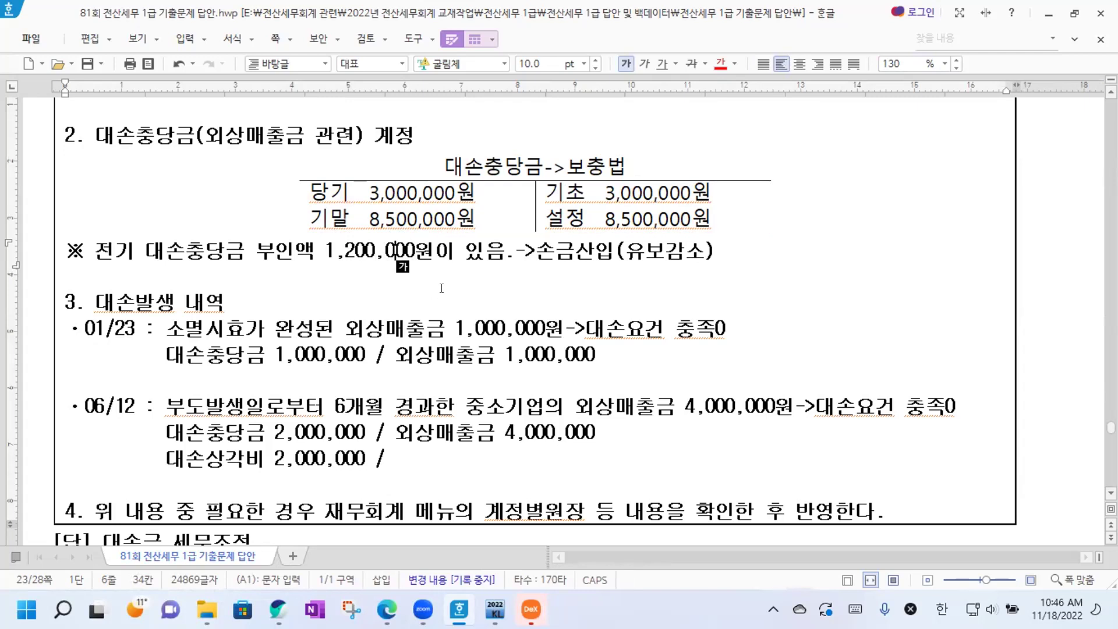
left_click(533, 252)
type("당기")
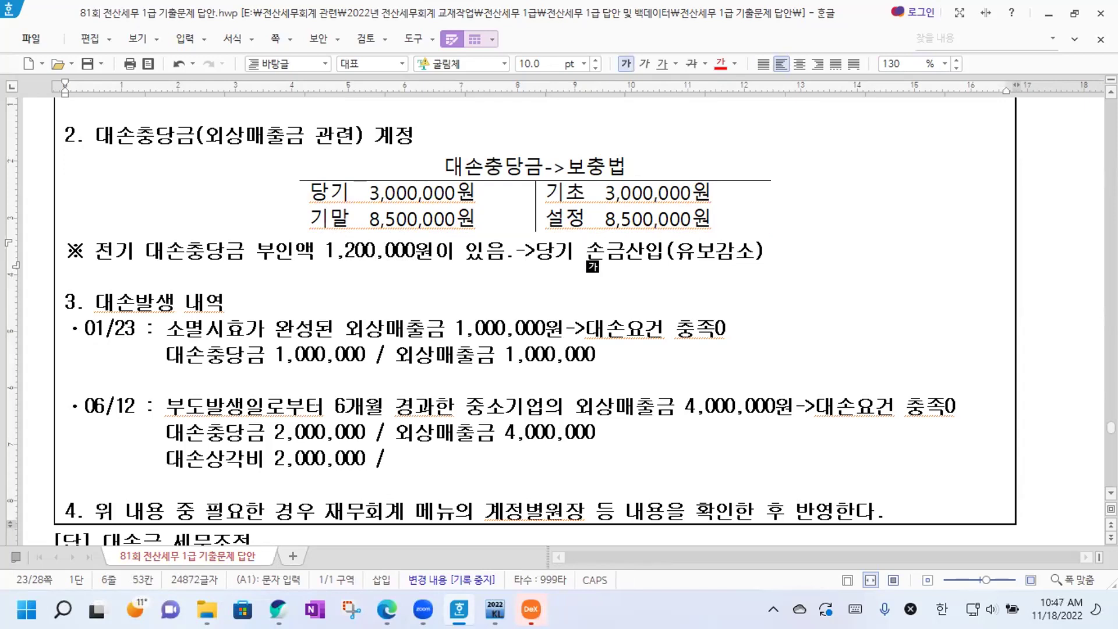
Examine the 01/23 bad-debt journal entry against the 당기 line of the 대손충당금 account table.
scroll(542, 272, "down", 3)
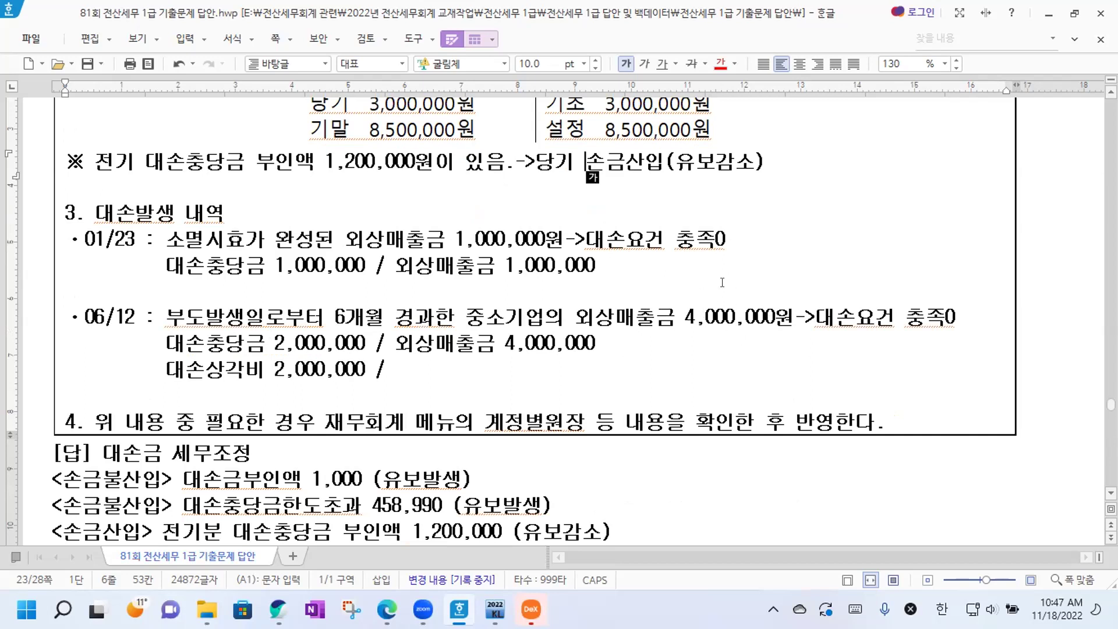
left_click_drag(86, 236, 94, 237)
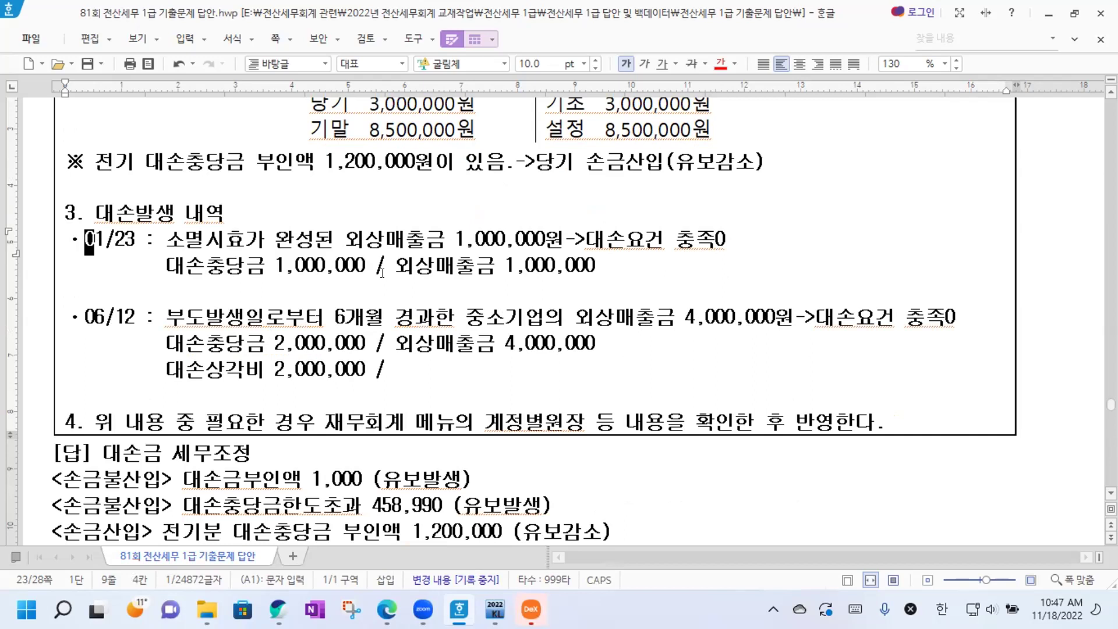
left_click_drag(384, 271, 594, 272)
scroll(587, 281, "up", 2)
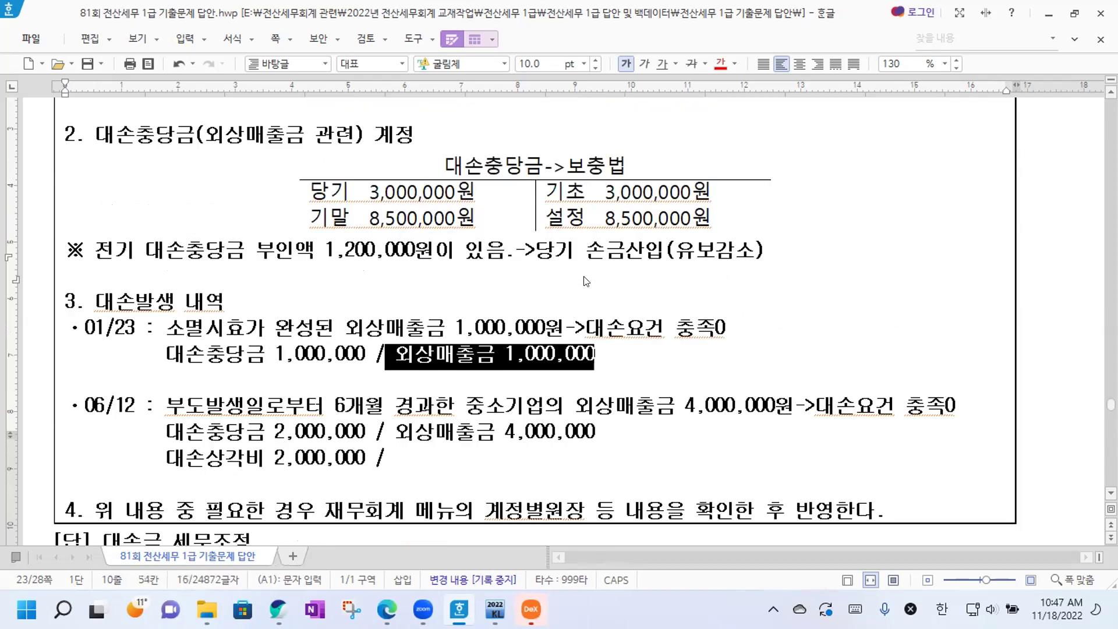
left_click(311, 191)
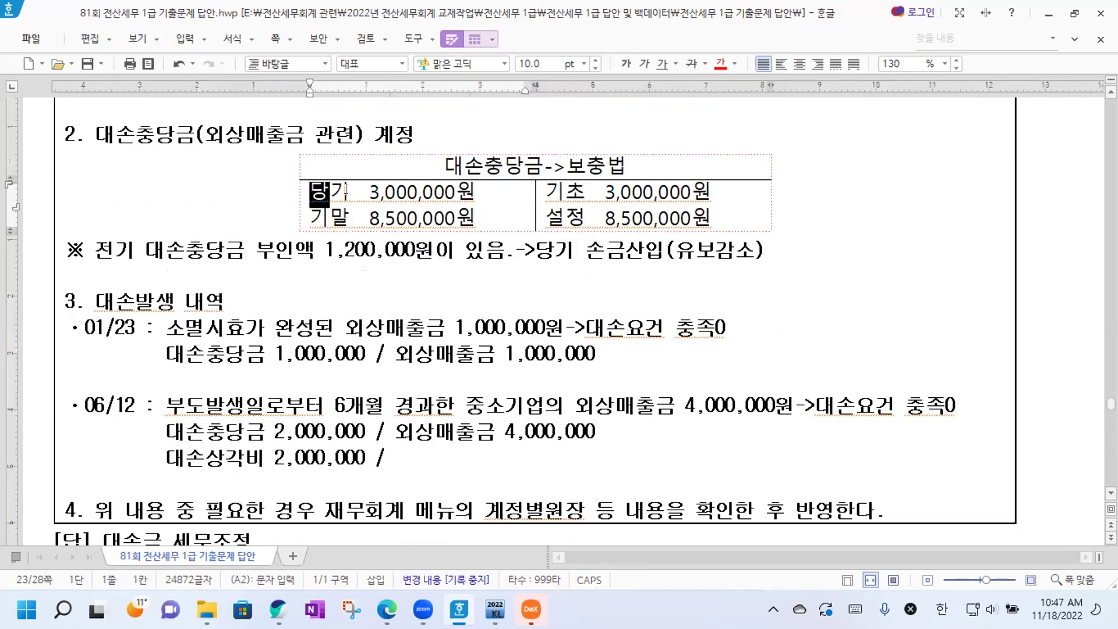
left_click_drag(346, 190, 476, 193)
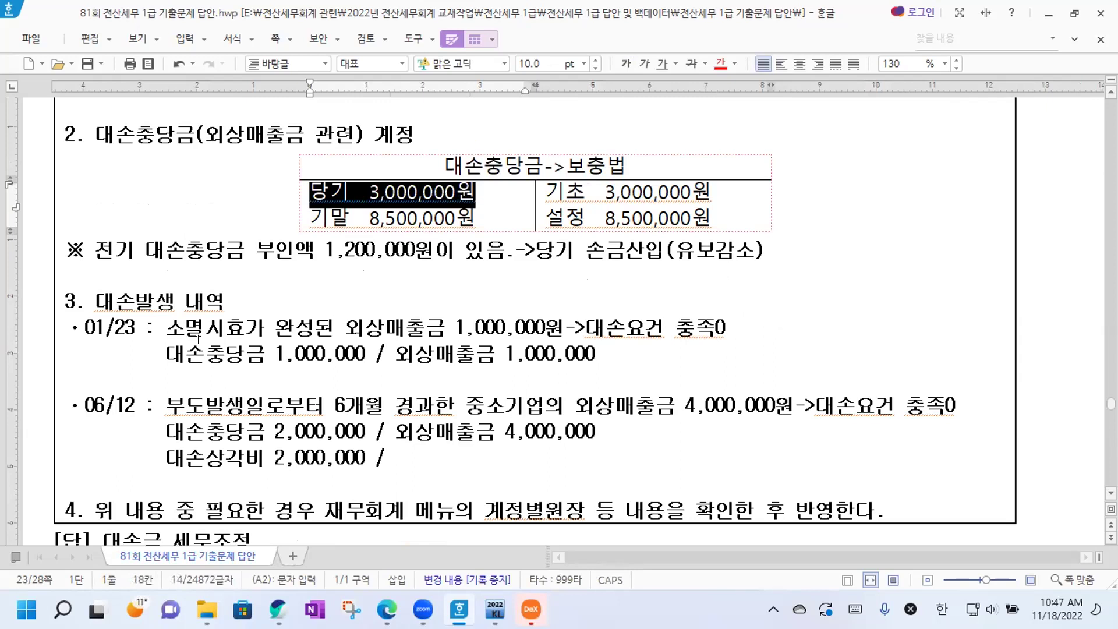
Examine the 01/23 and 06/12 대손발생 내역 journal entries against the 기초 balance of the 대손충당금 account table.
left_click_drag(184, 354, 285, 354)
left_click(283, 353)
scroll(175, 344, "down", 2)
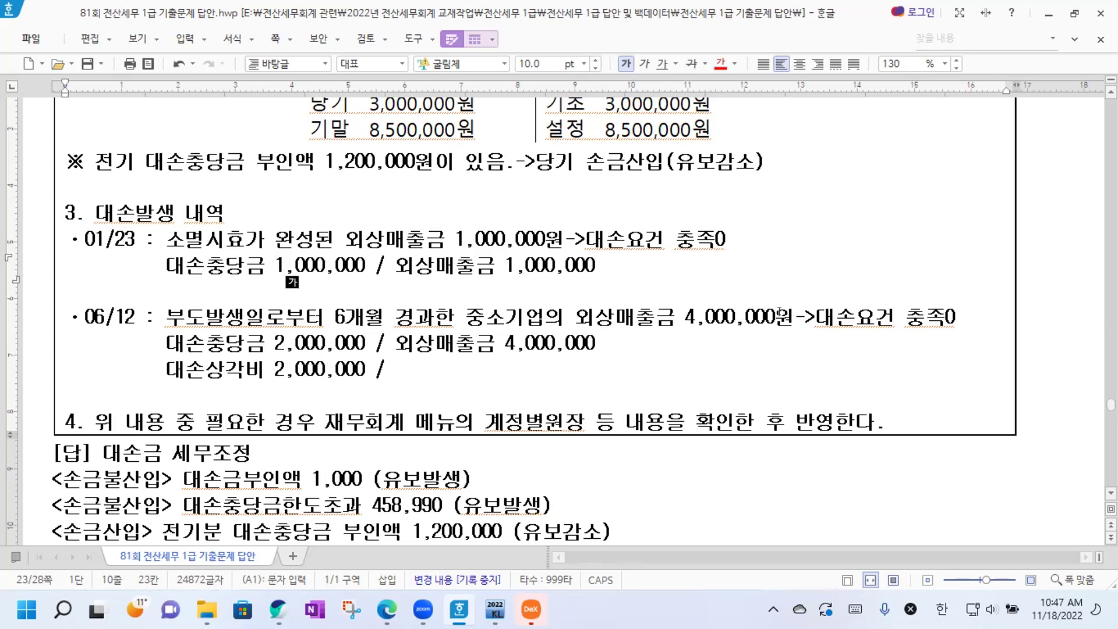
left_click(625, 238)
left_click(856, 318)
scroll(749, 285, "down", 2)
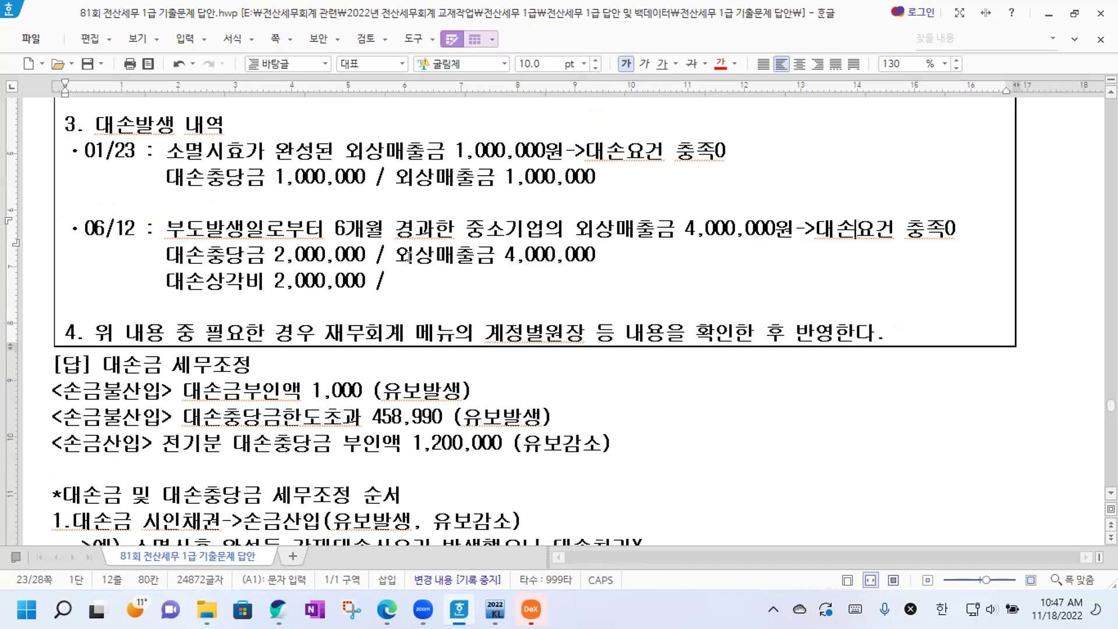
left_click_drag(395, 253, 597, 255)
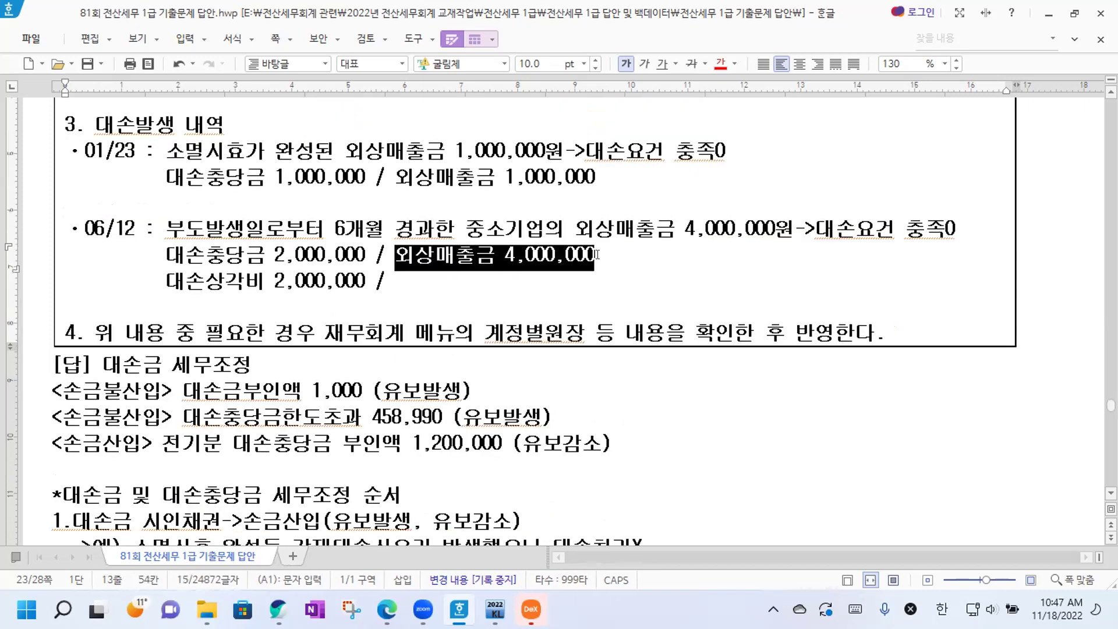
scroll(596, 255, "up", 4)
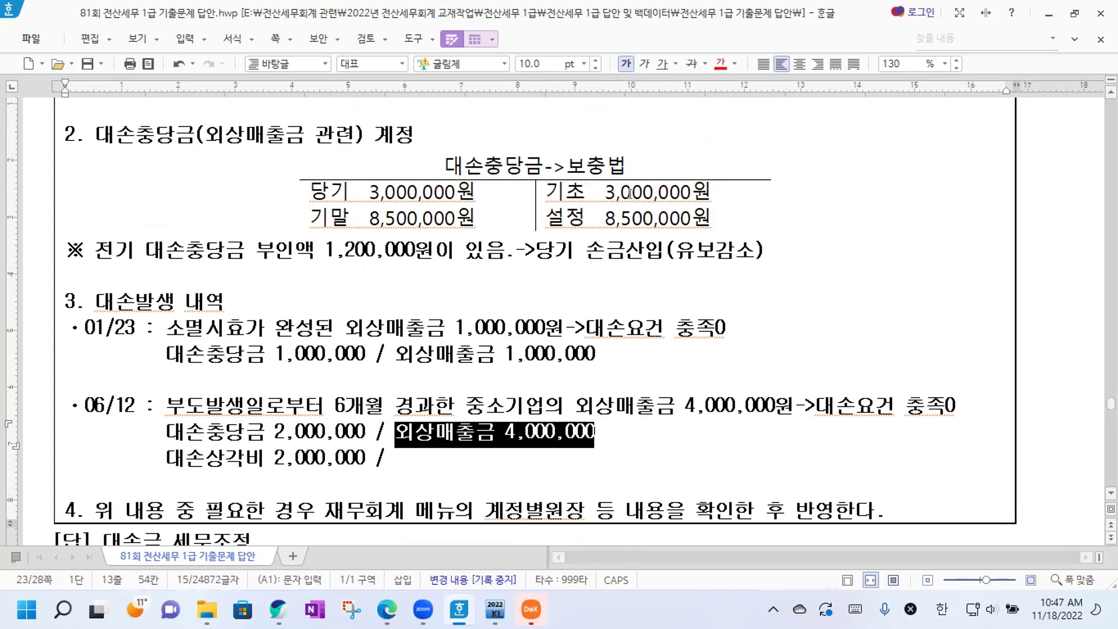
left_click(631, 192)
left_click(313, 354)
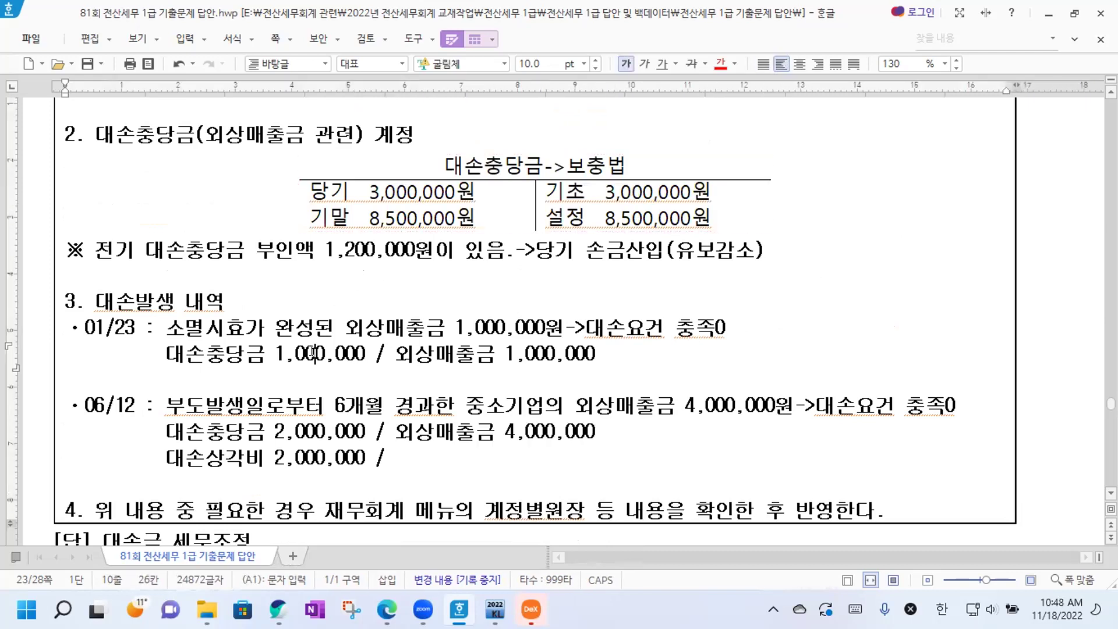
Review how the 06/12 write-off is split between 대손충당금 and 대손상각비, with both entries' 대손요건.
scroll(313, 351, "down", 2)
left_click_drag(166, 341, 361, 336)
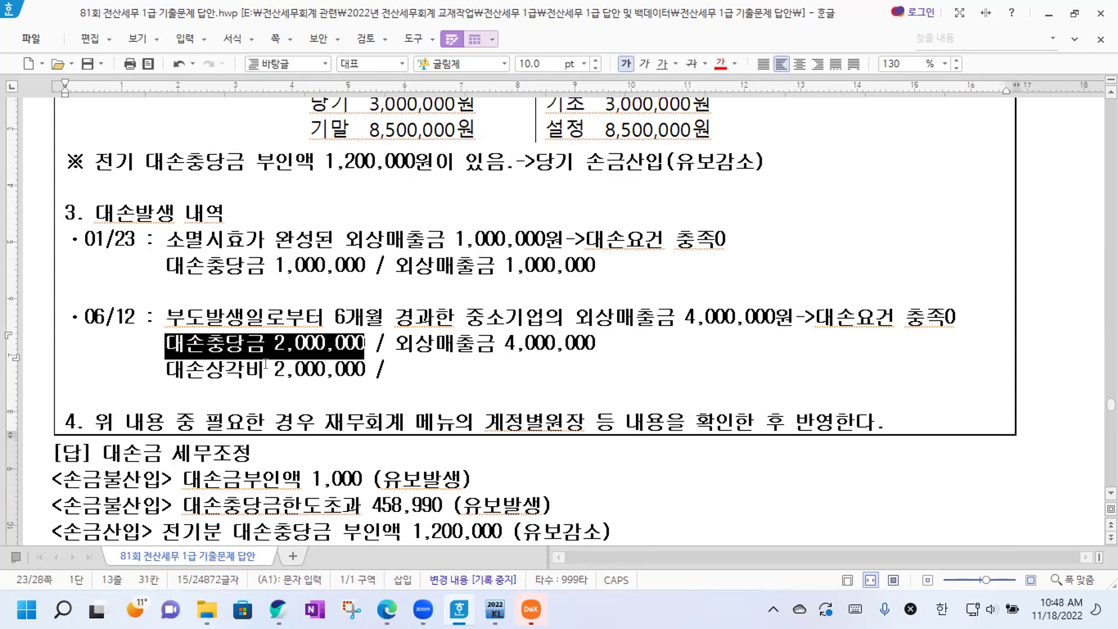
left_click_drag(167, 370, 357, 362)
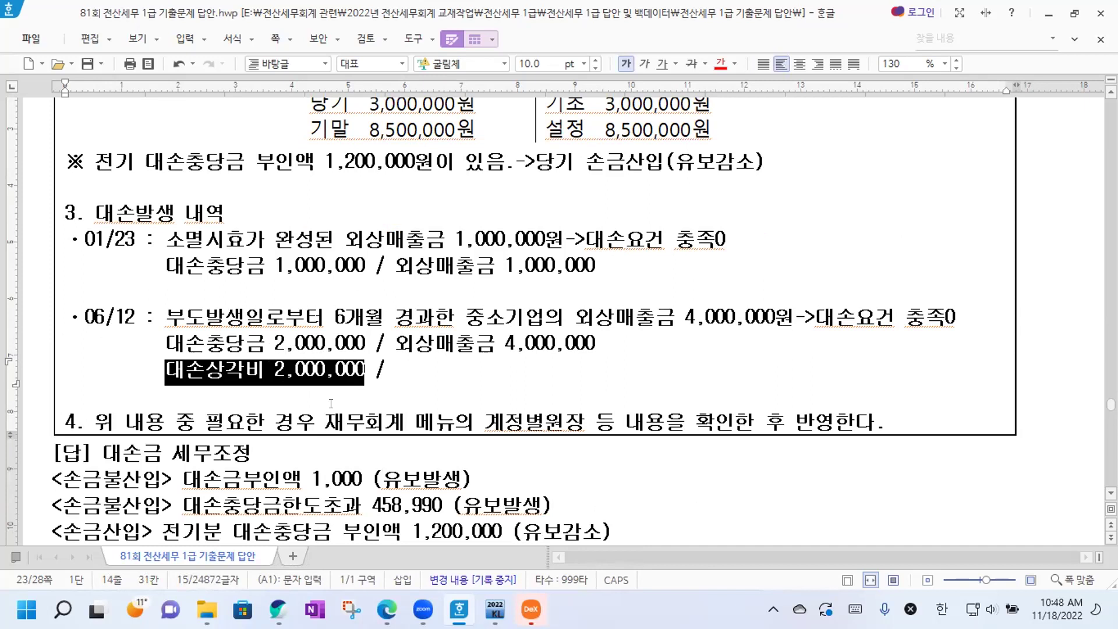
left_click_drag(69, 233, 411, 376)
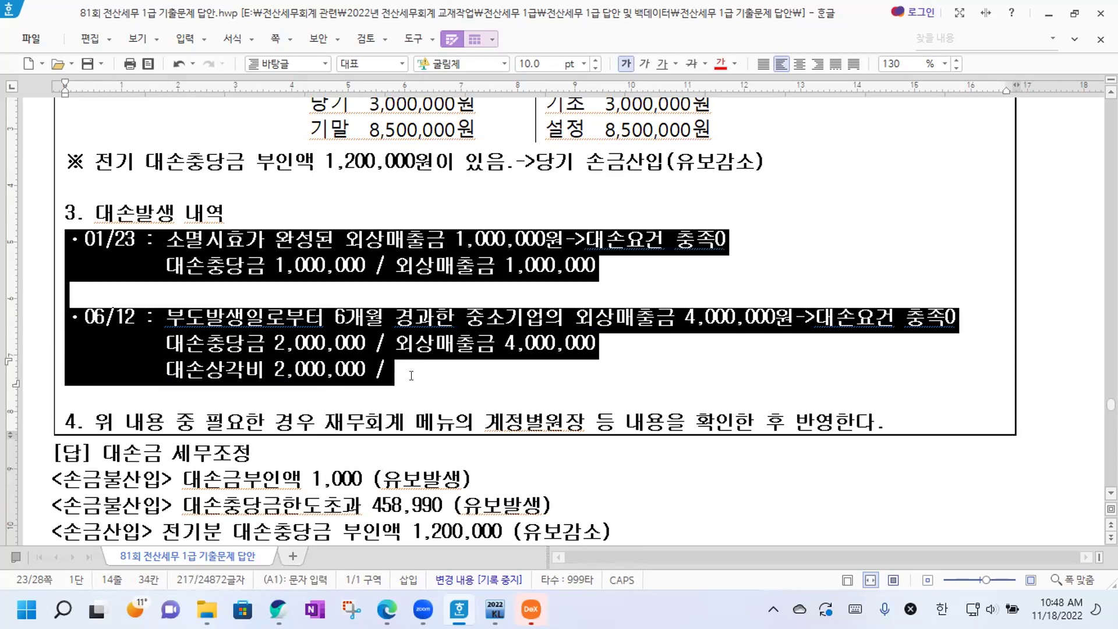
left_click(412, 376)
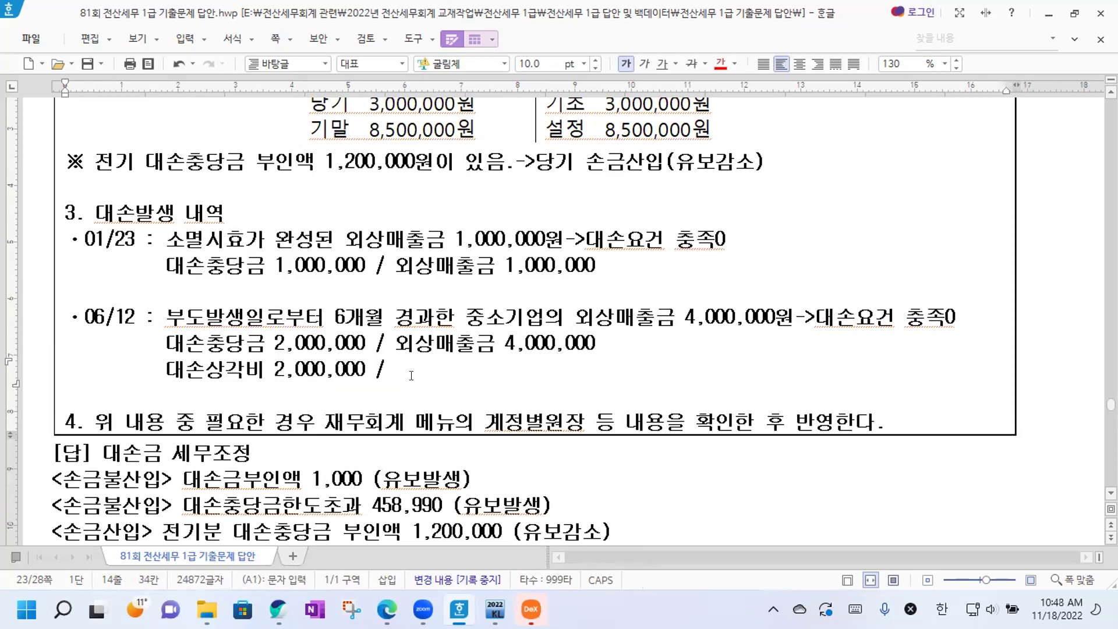
scroll(411, 376, "down", 2)
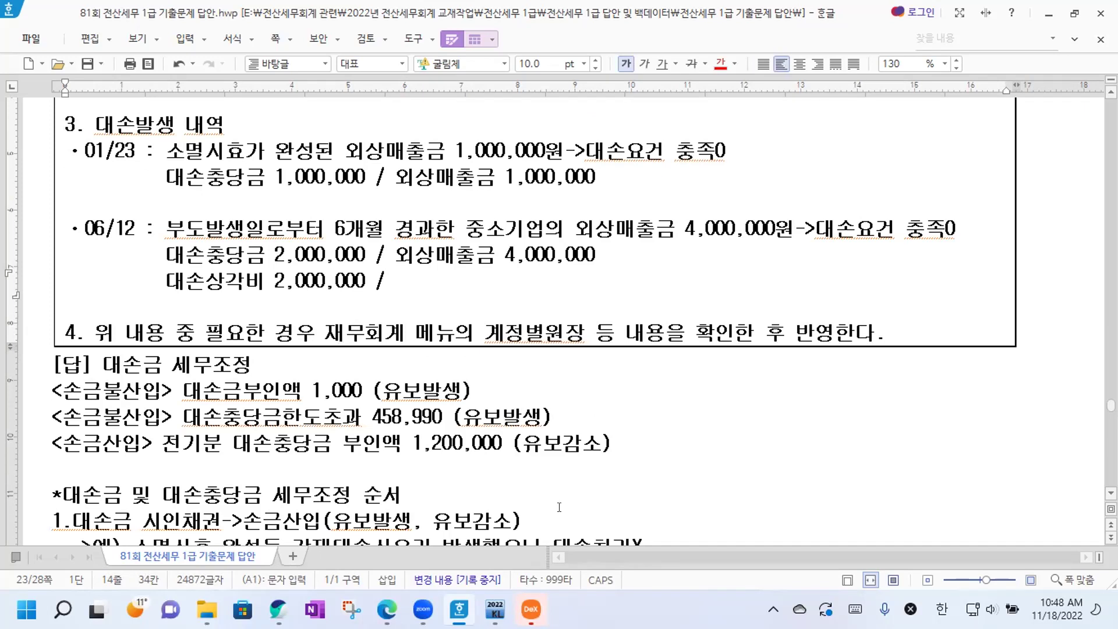
Switch to KcLep and open the 대손충당금및대손금조정명세서 form, moving its window so the whole form shows.
key("alt+Tab")
left_click(937, 284)
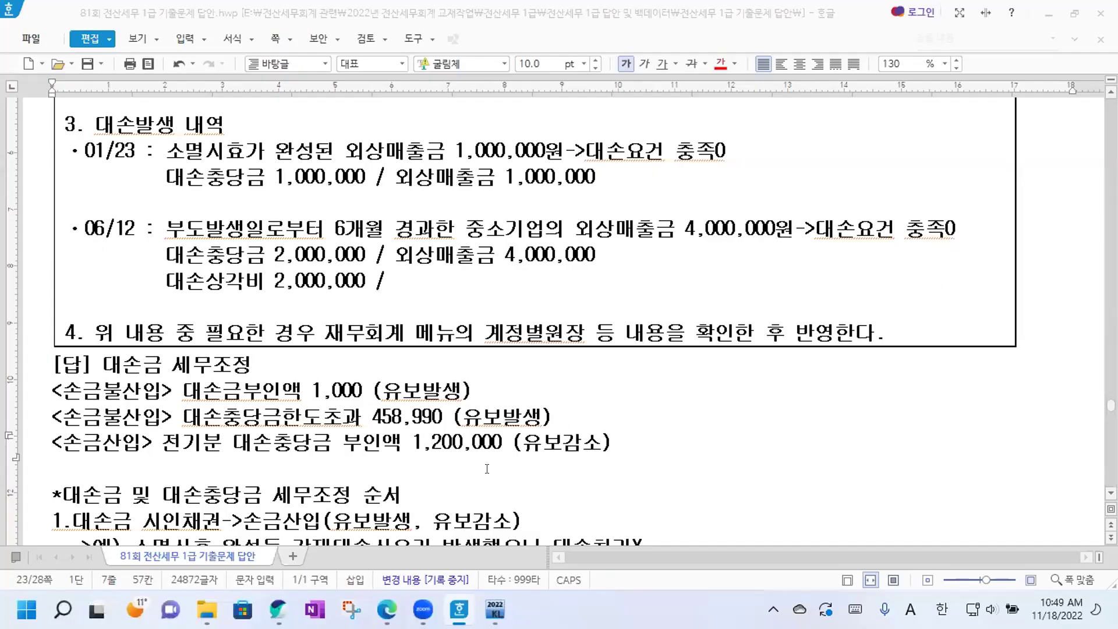
left_click(495, 610)
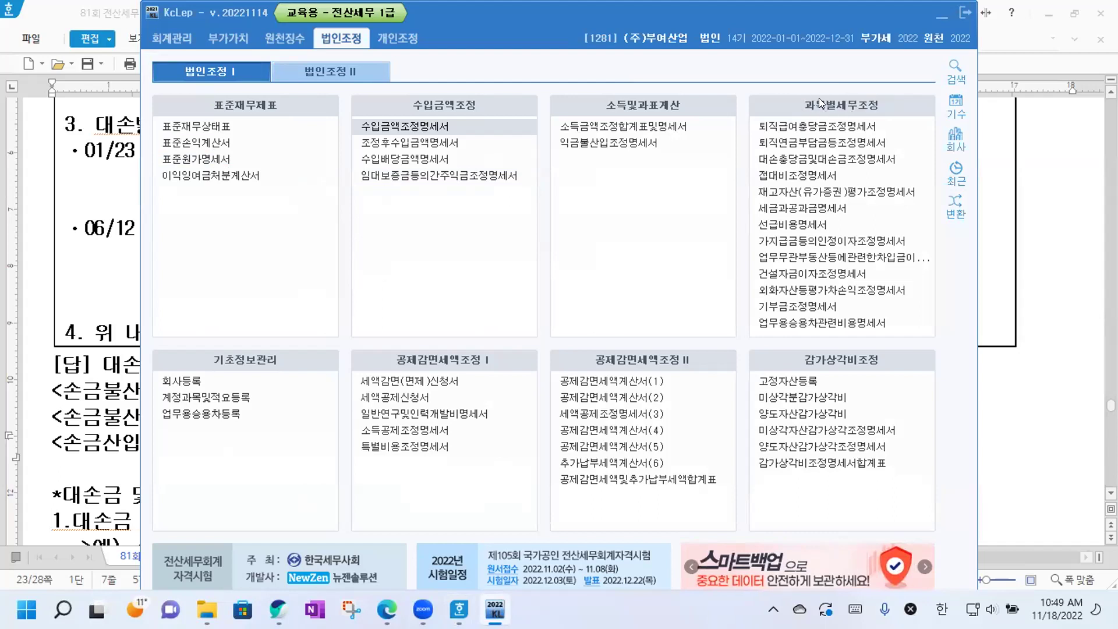
left_click(833, 164)
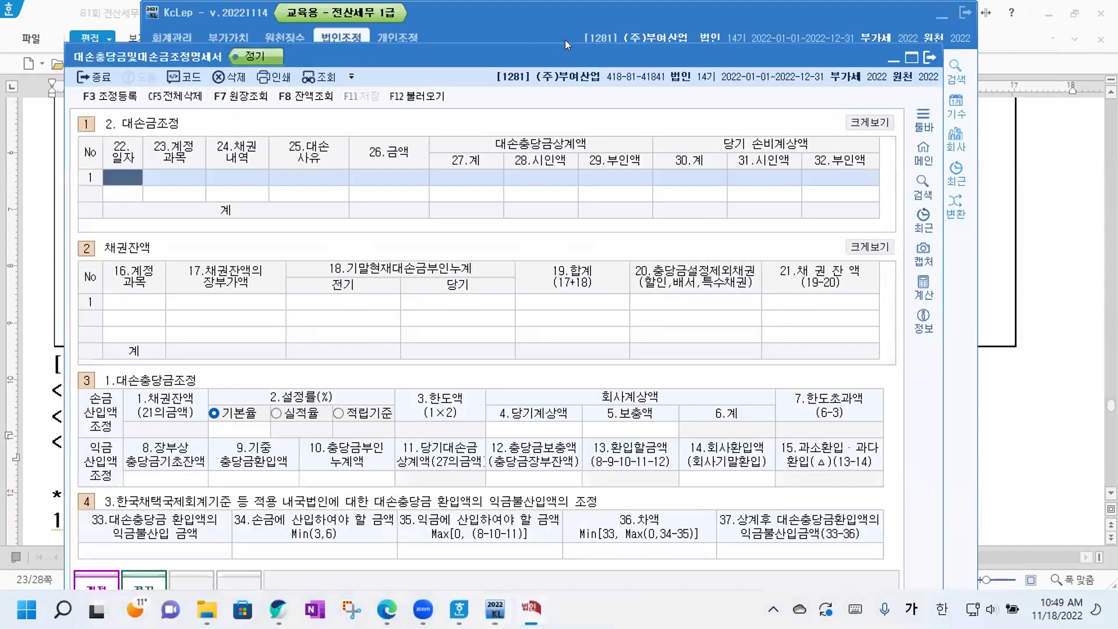
left_click_drag(571, 54, 602, 12)
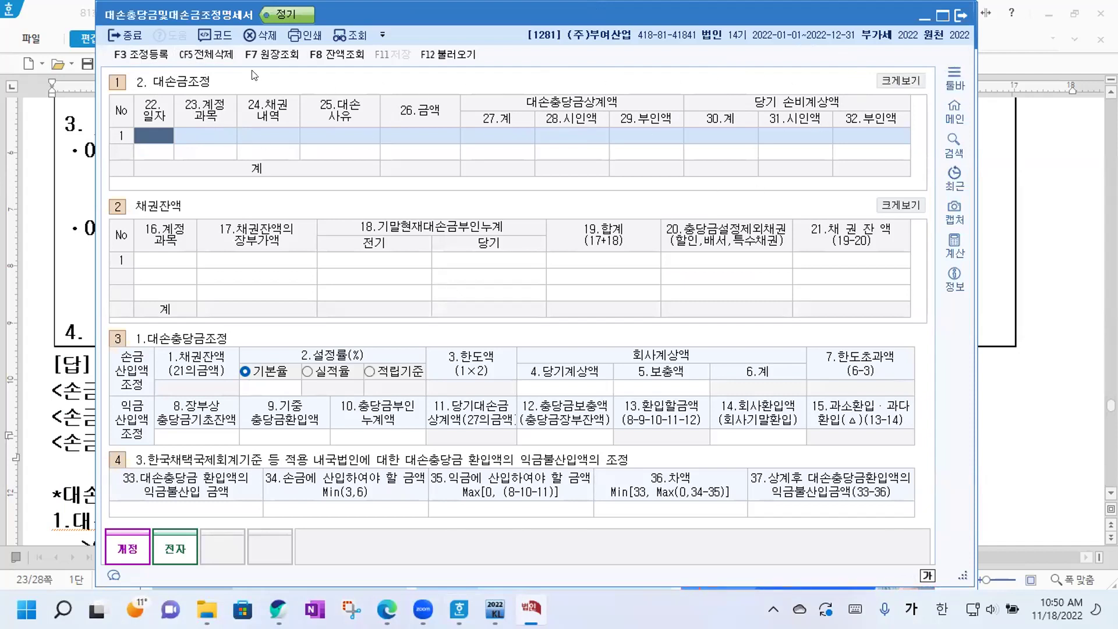
Back in the answer document, add a blank line below the 06/12 item and underline its text from 부도발생일로부터 through 4,000,000원.
left_click(1052, 234)
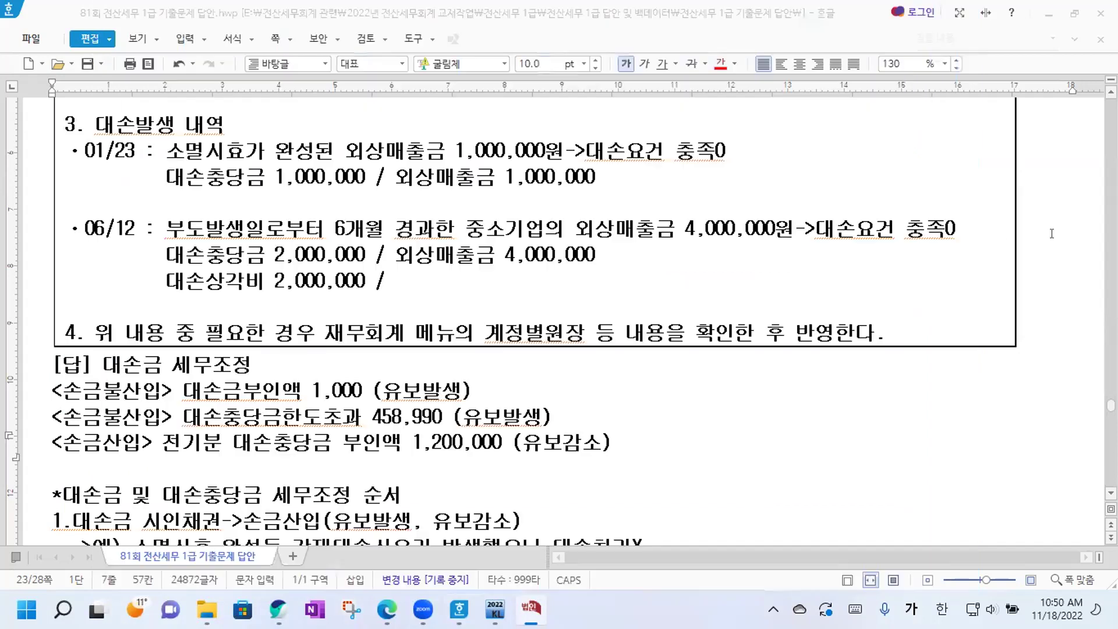
left_click_drag(95, 124, 545, 191)
left_click_drag(303, 227, 456, 230)
left_click(456, 228)
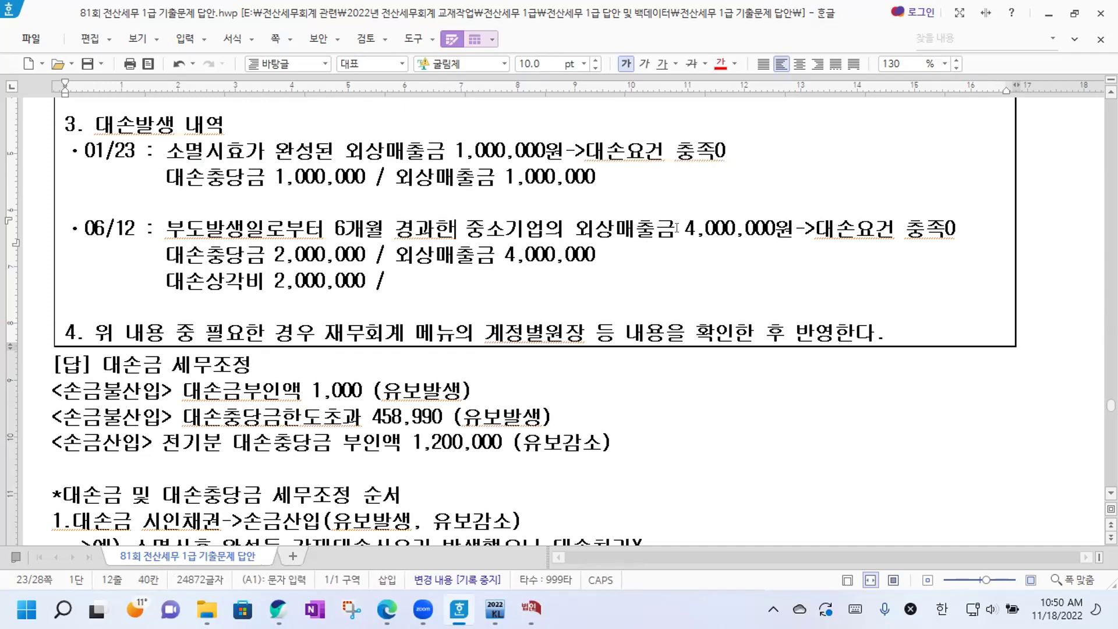
left_click(964, 230)
key("Return")
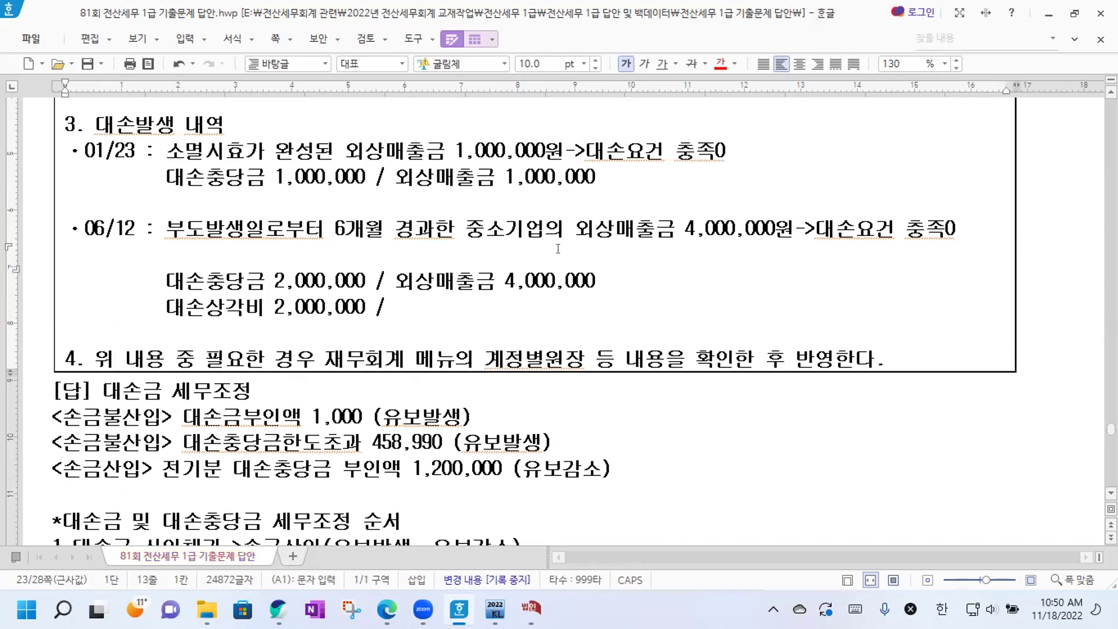
left_click_drag(167, 230, 793, 232)
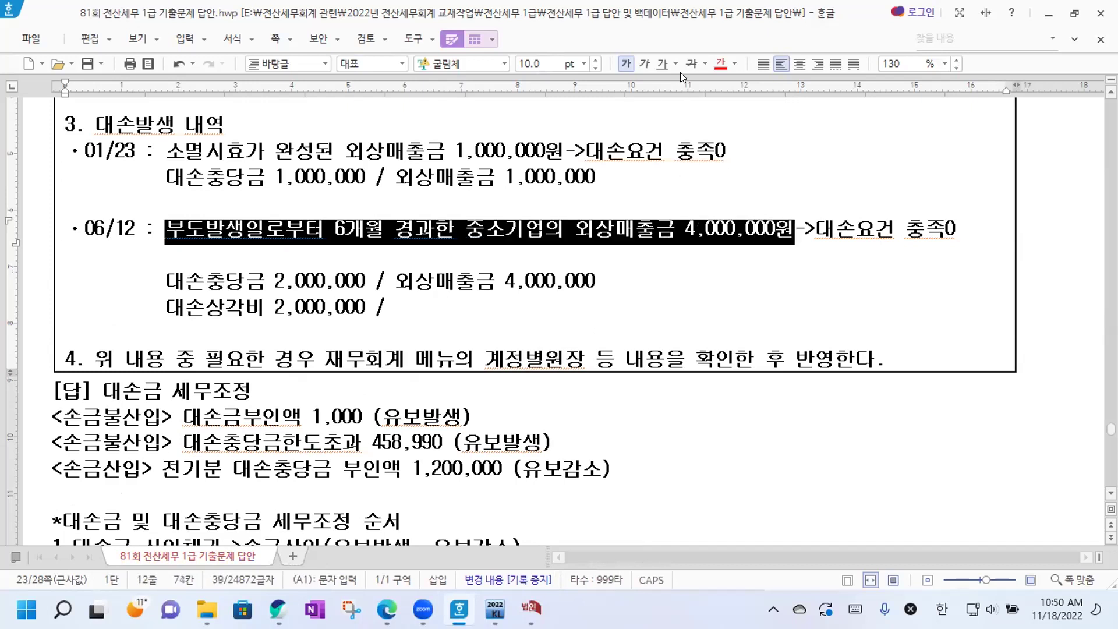
left_click(662, 61)
Write the note "↳비망가액 1,000원 제외, 저당권 설정분 제외" on the blank line under the 06/12 item, using the bent-arrow special character.
left_click(215, 268)
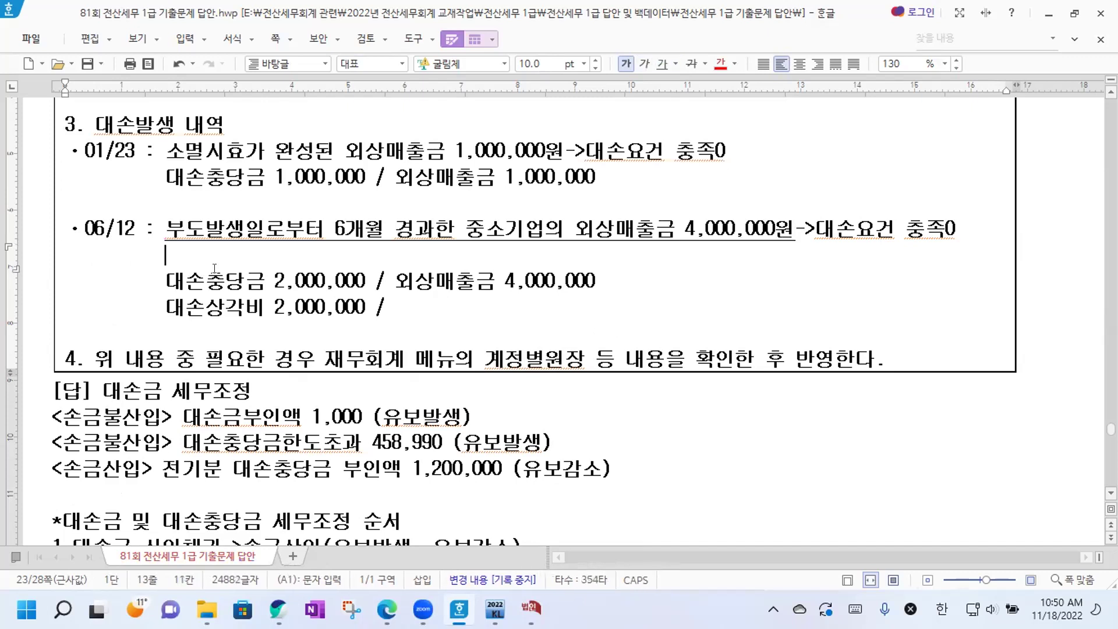
key("ctrl+F10")
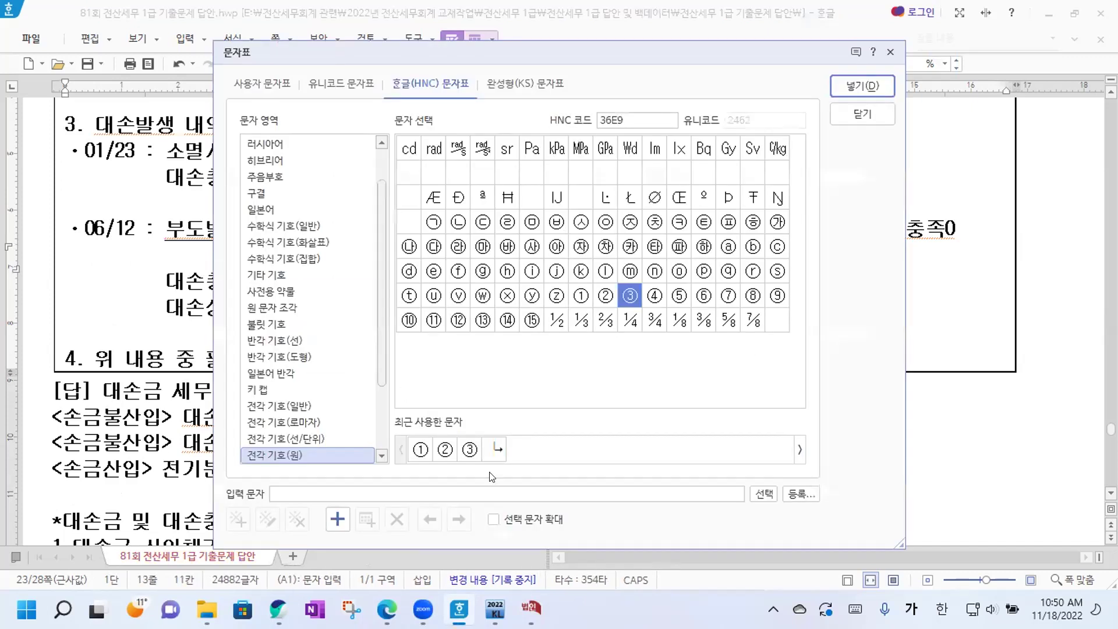
left_click(494, 448)
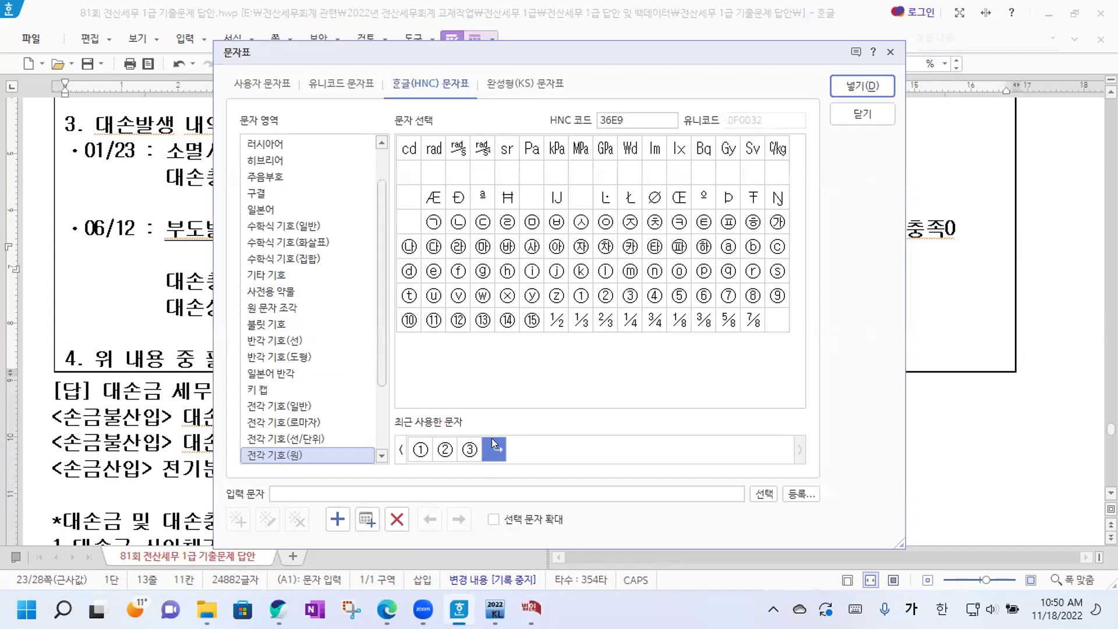
left_click(855, 85)
type("ㅂㅣ망깅")
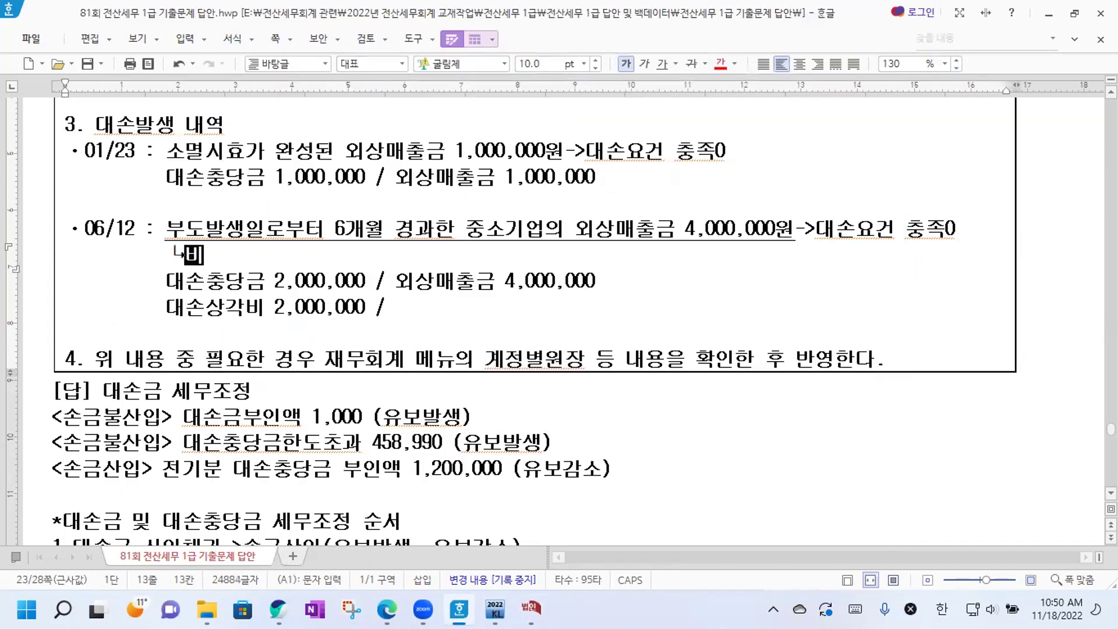
type("액 ")
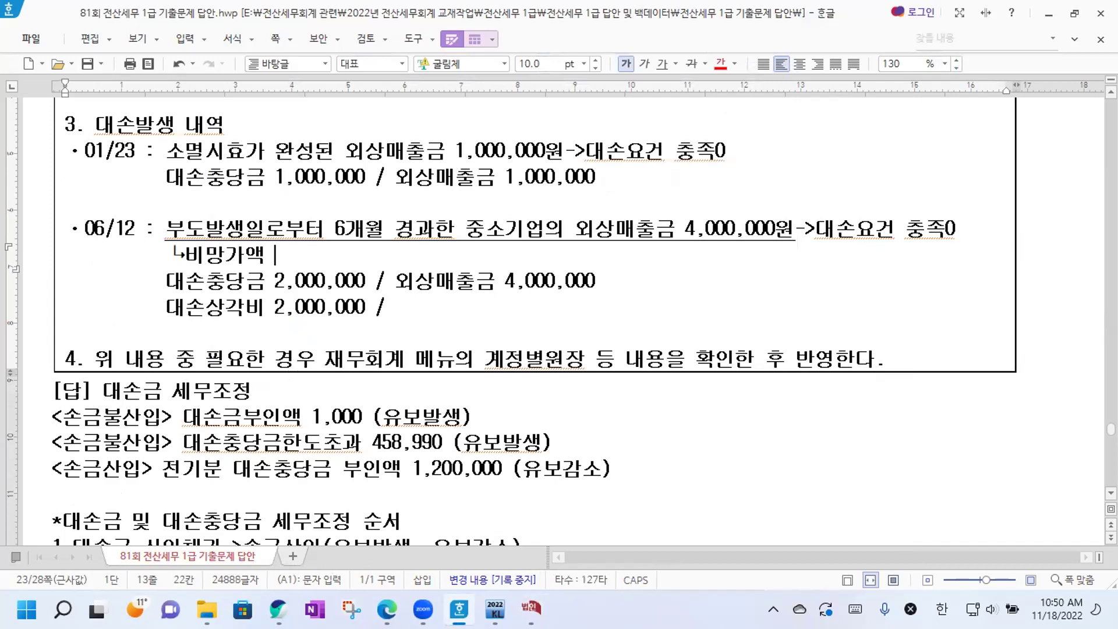
type("1,000우ㄴ 제외,")
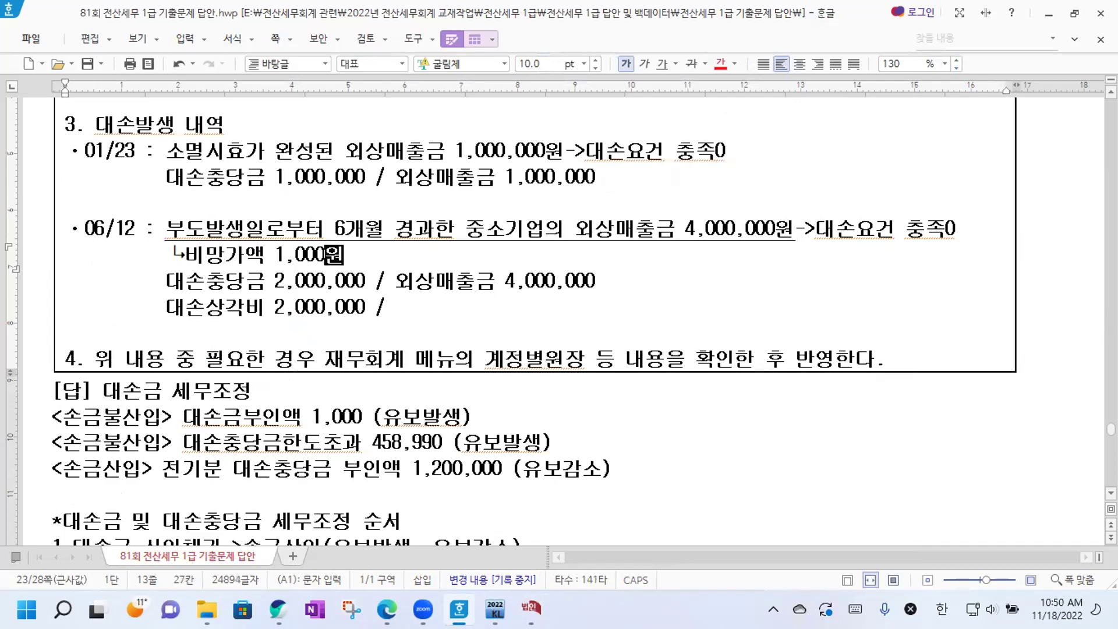
type(" 저당권 ㅅ")
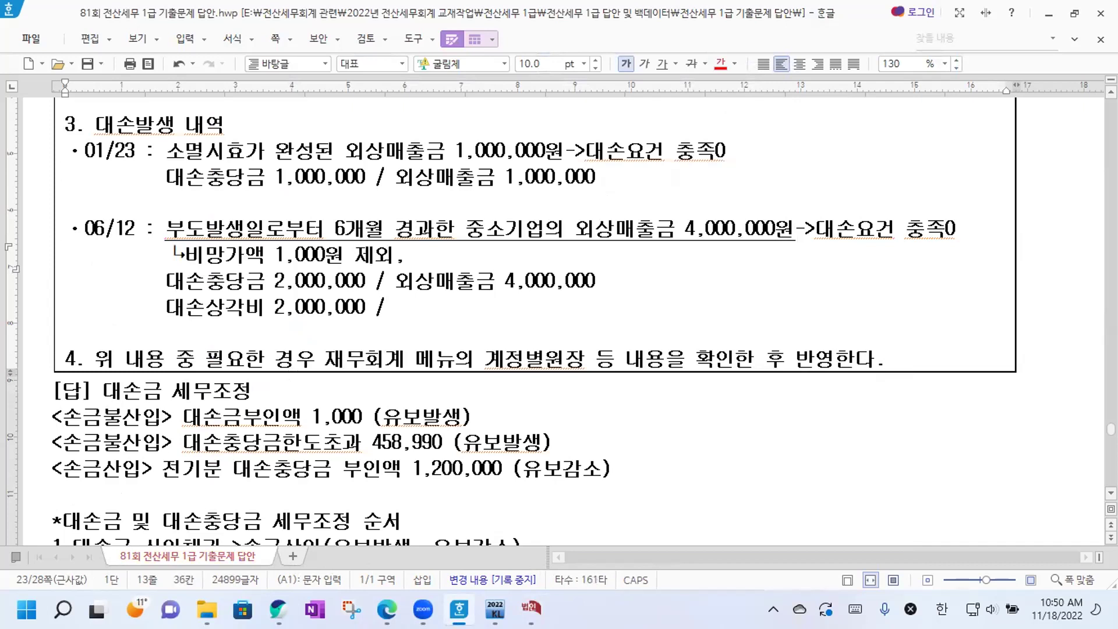
type("설정분 제외")
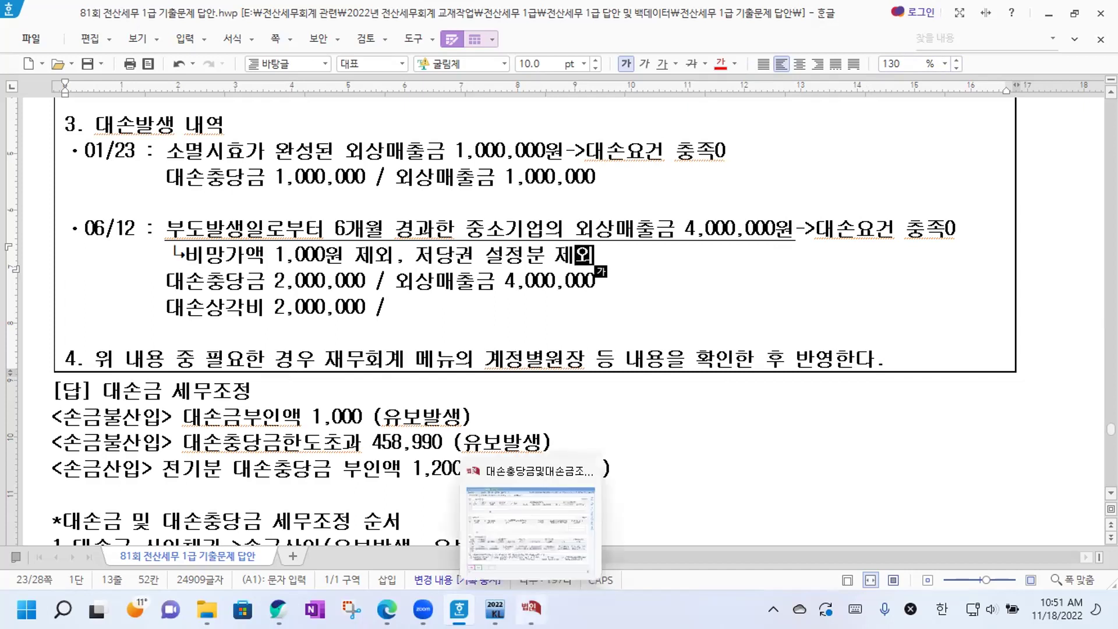
Switch to the KcLep 대손충당금및대손금조정명세서 and start the first 대손금조정 row with date 01.23 and account 외상매출금.
left_click(531, 608)
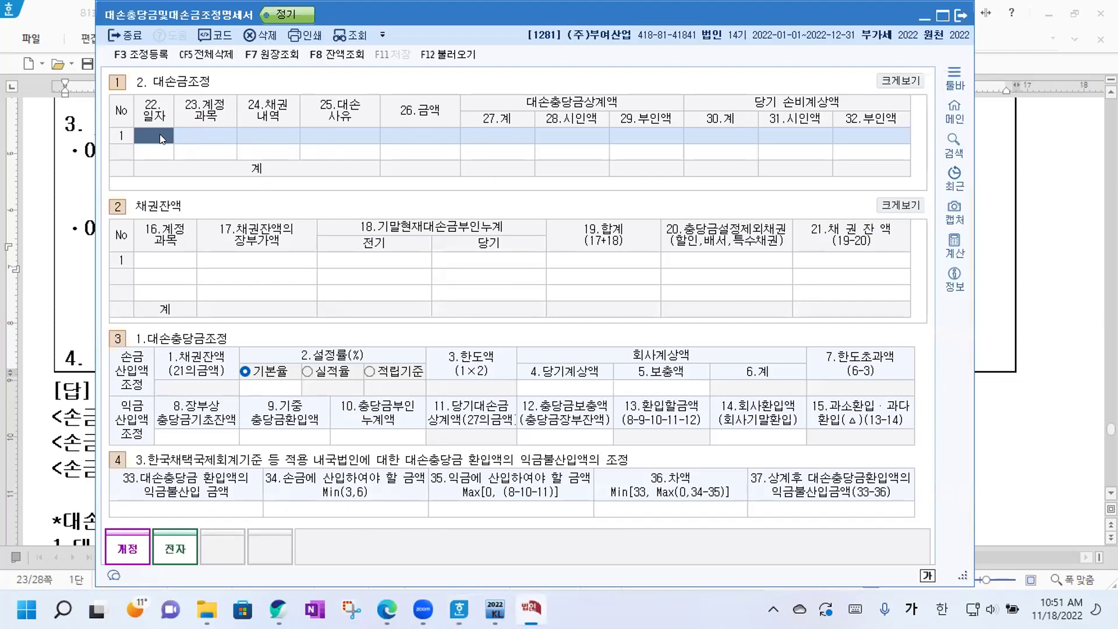
type("0128")
key("Return")
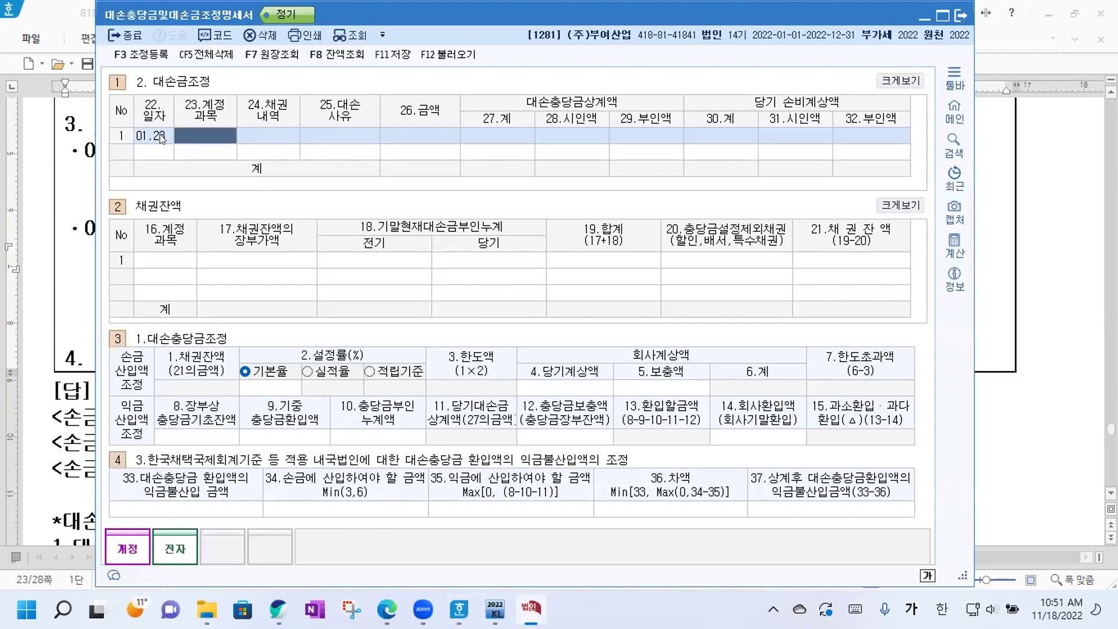
key("F2")
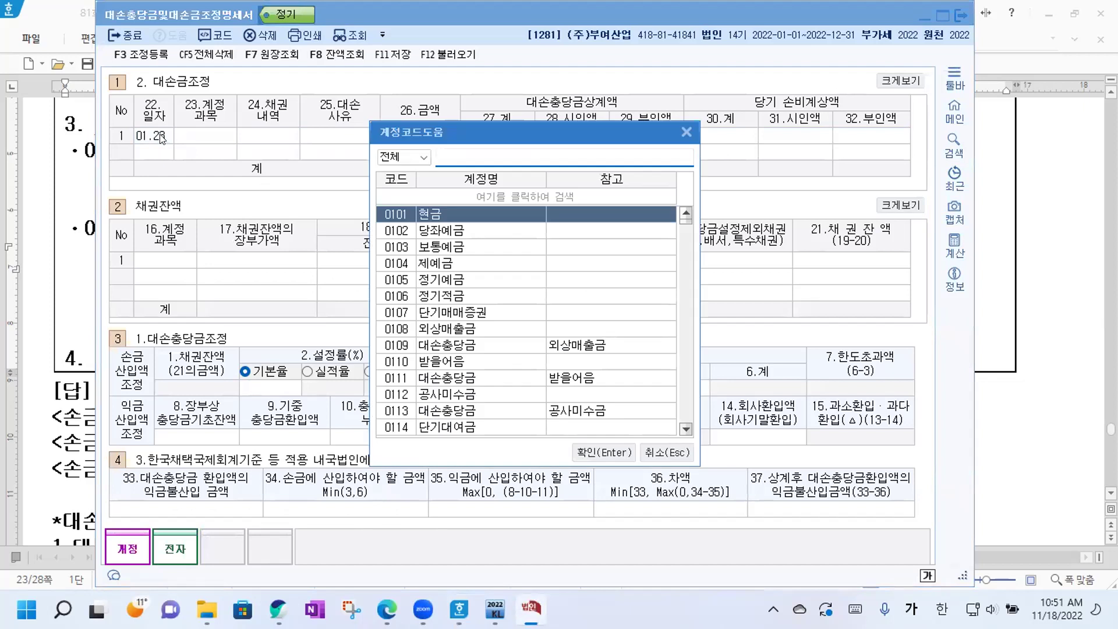
type("ㄷ")
key("BackSpace")
type("외상")
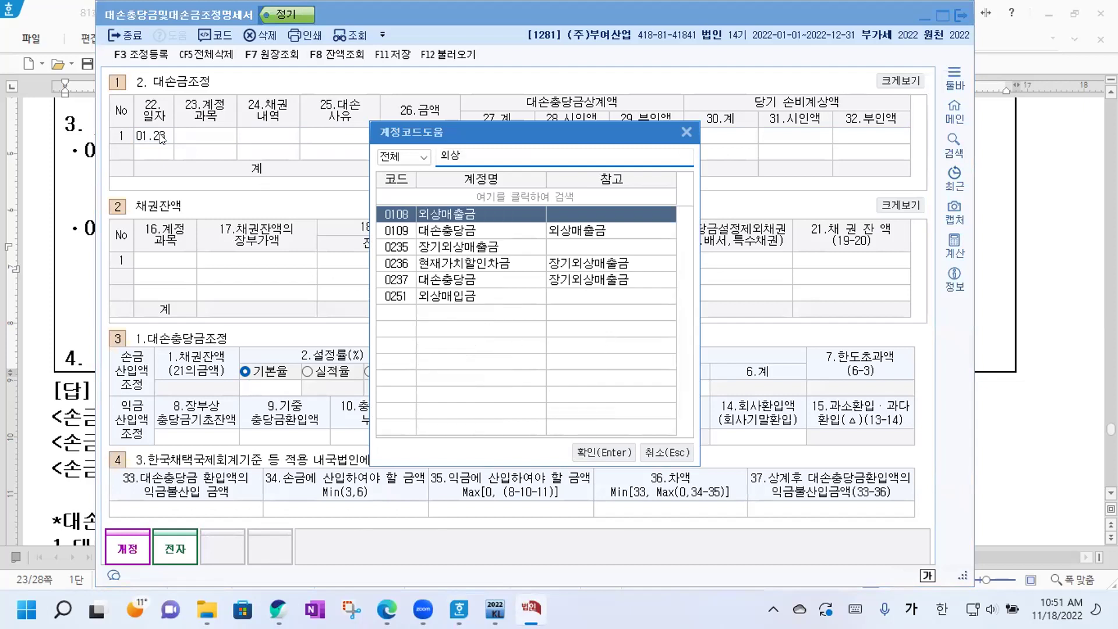
key("Return")
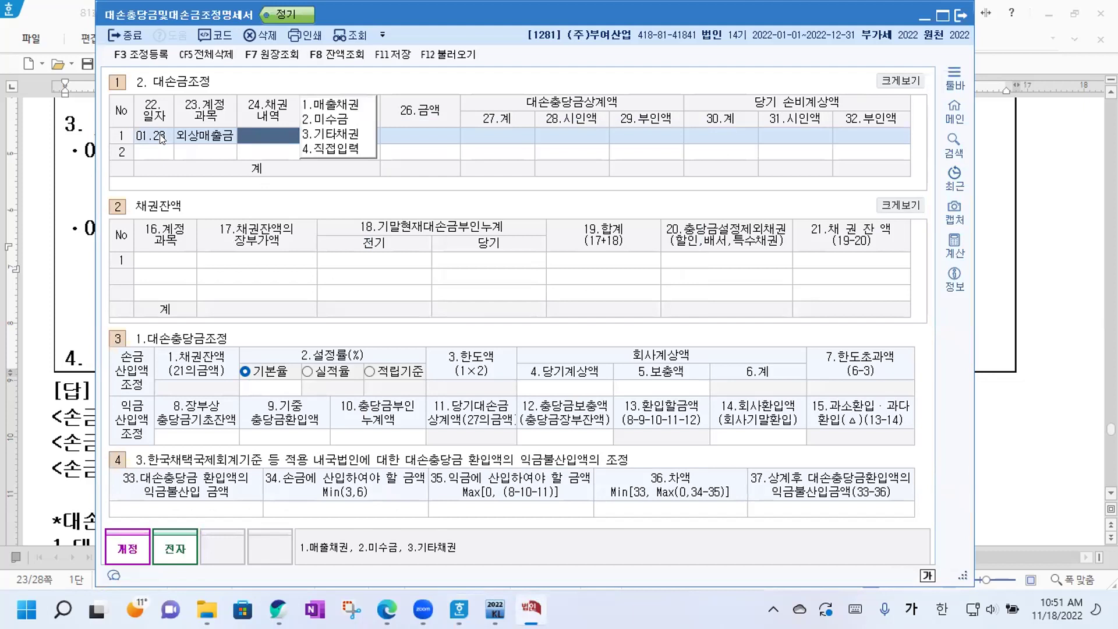
Set the 01.23 row's 채권내역 to 1.매출채권, 대손사유 to 6.소멸시효완성 and 금액 to 1,000,000.
type("1")
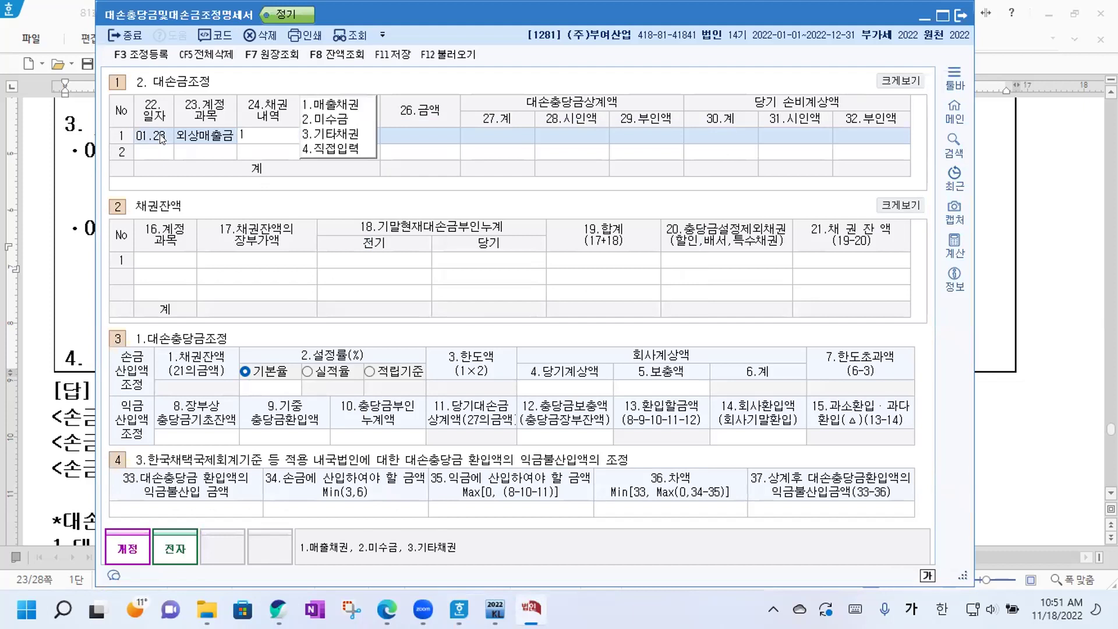
key("Return")
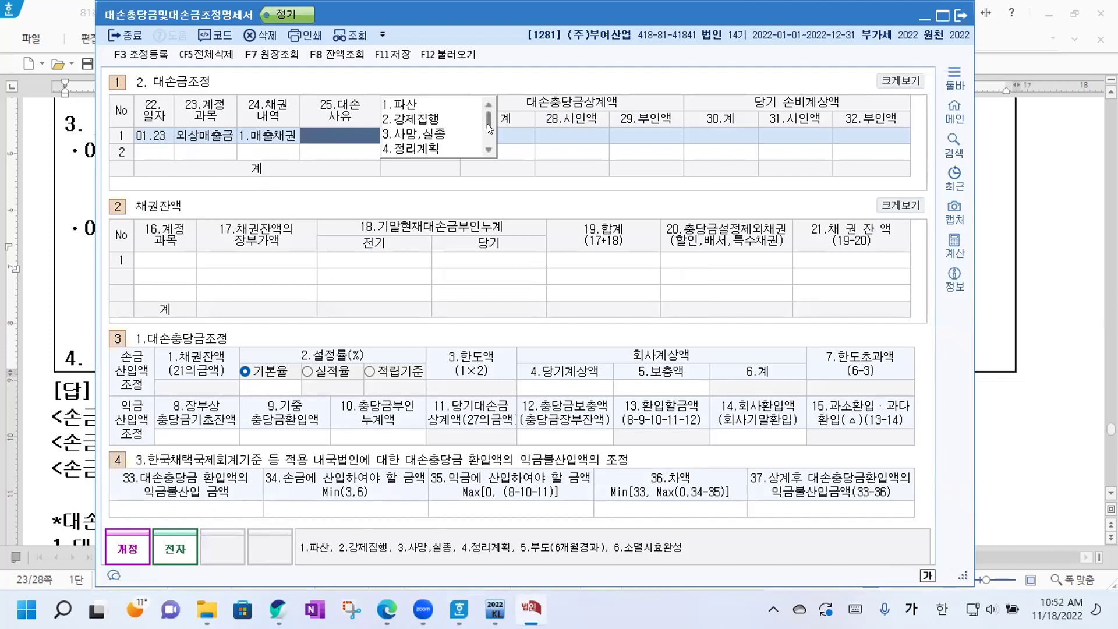
left_click_drag(487, 123, 488, 144)
left_click(436, 133)
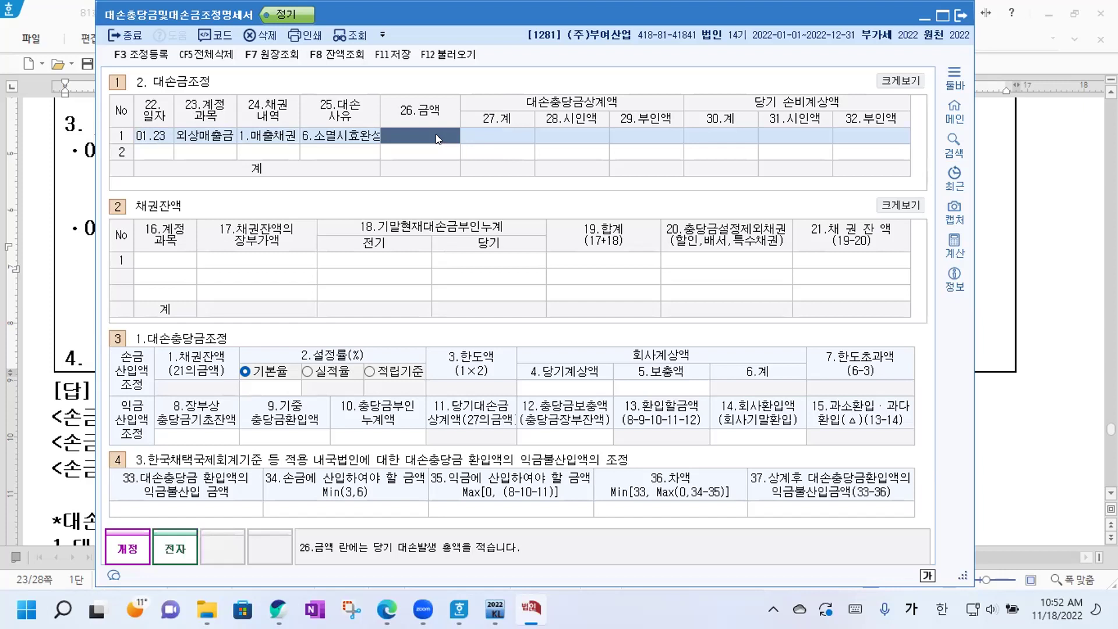
type("1000000")
key("Return")
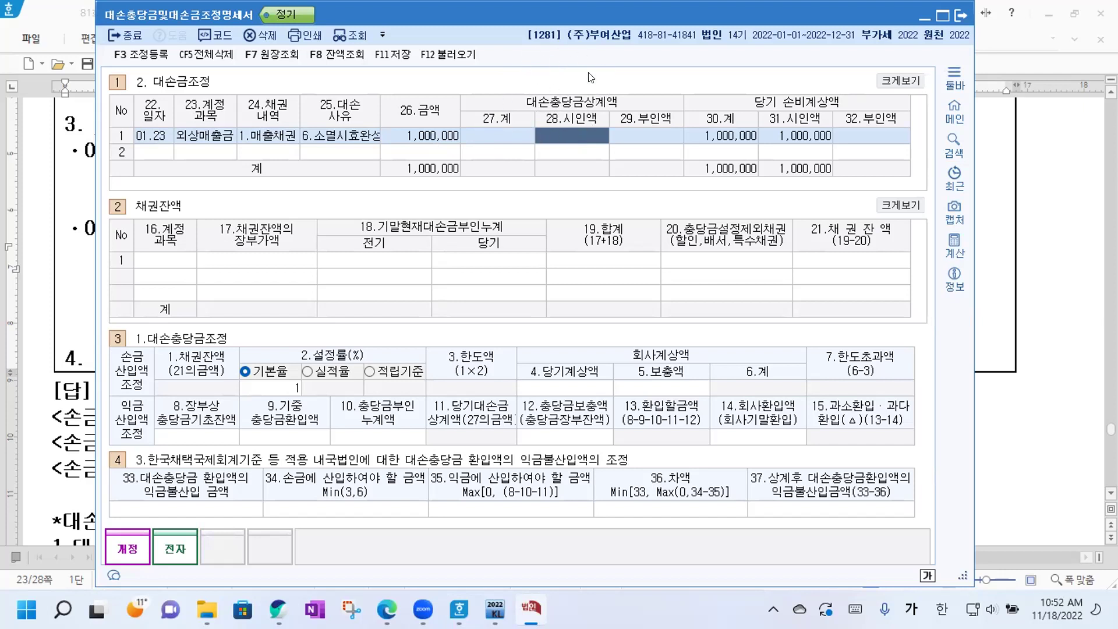
Set the 01.23 row's 28.시인액 to 1,000,000 and start a second 대손금조정 row with date 06.12 and account 외상매출금.
type("1000000")
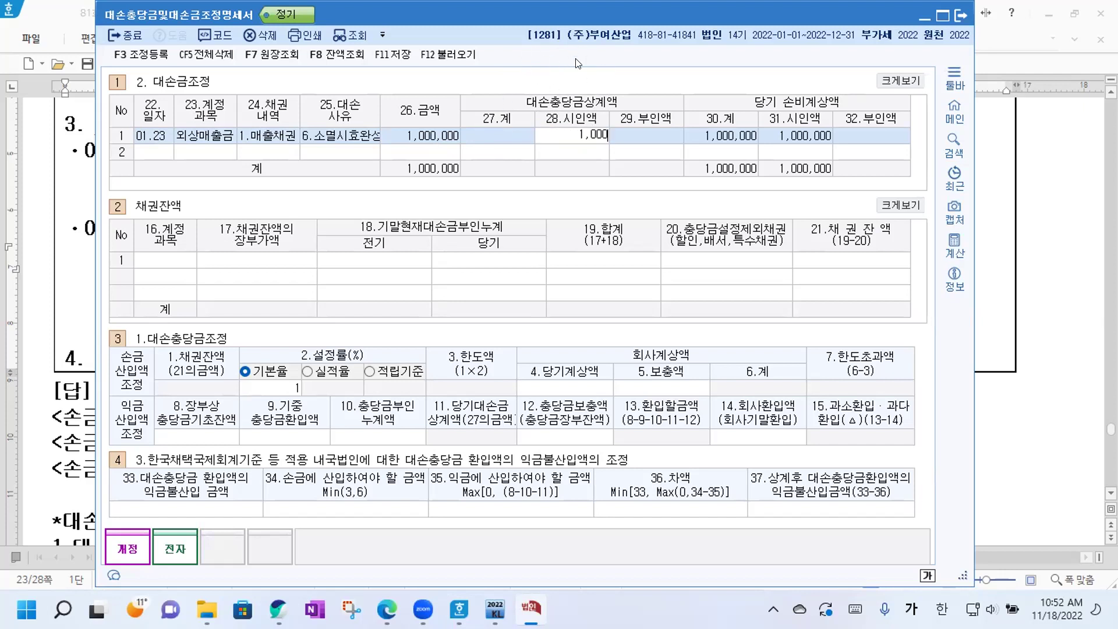
key("Return")
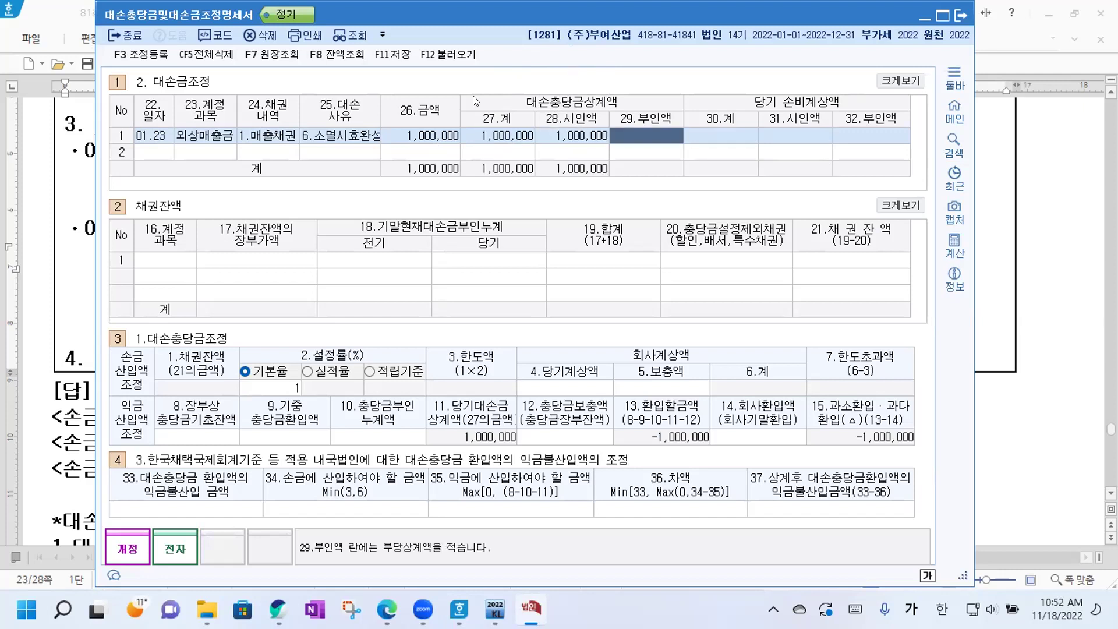
left_click(156, 150)
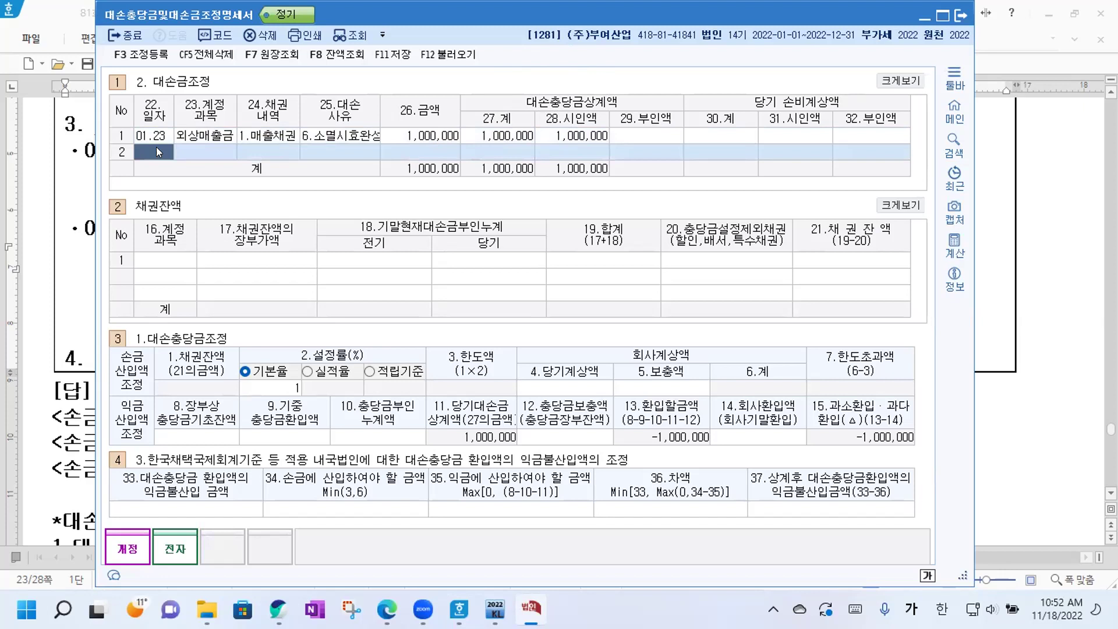
type("0612")
key("Return")
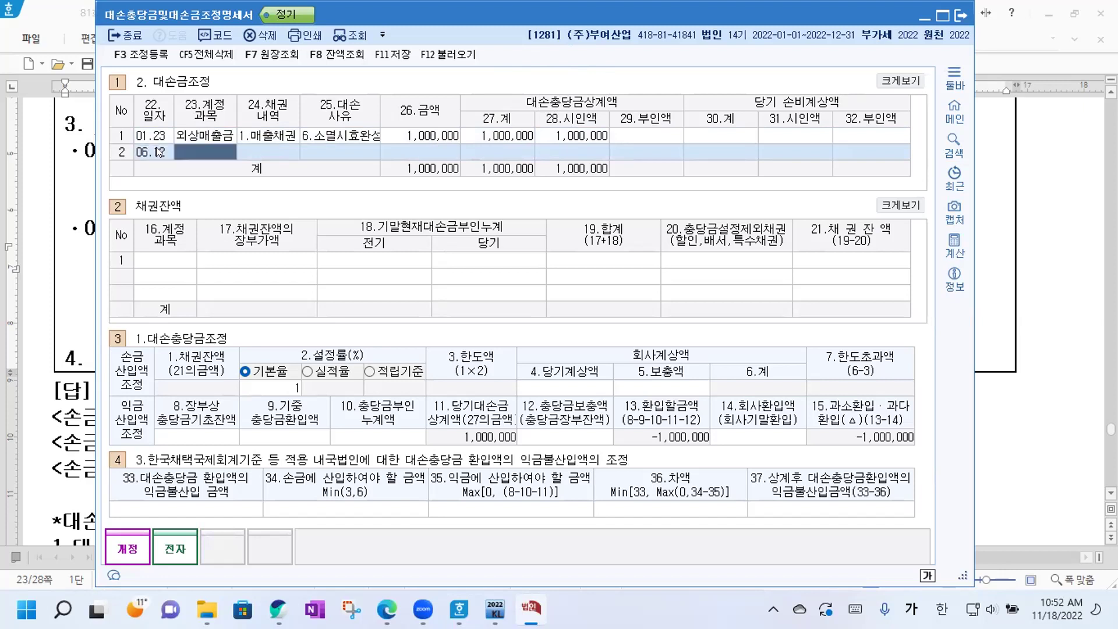
type("외상")
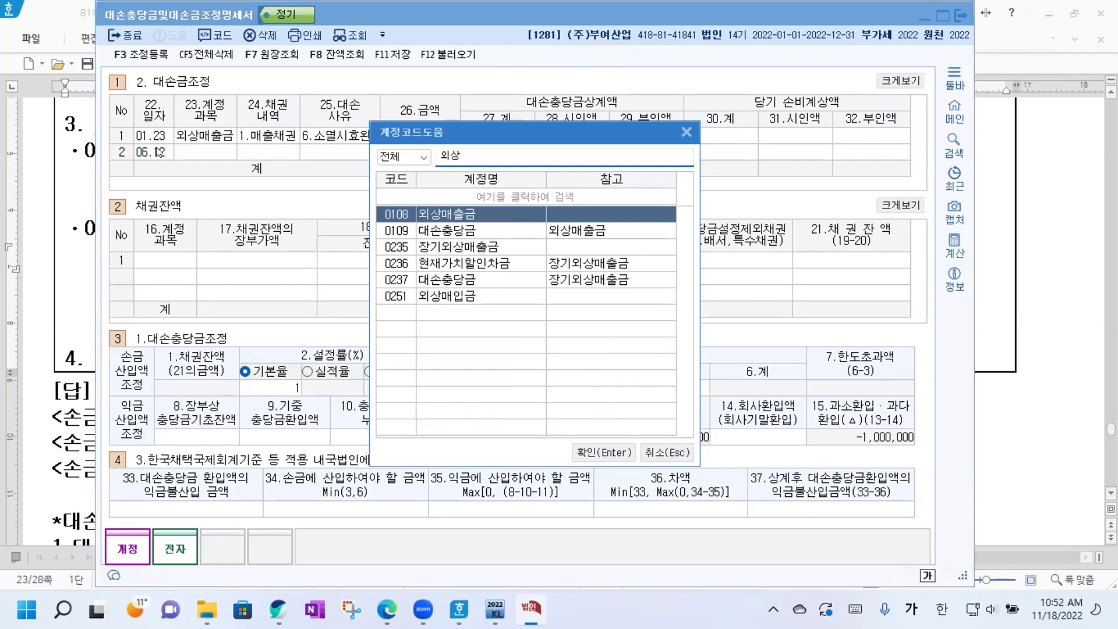
key("Return")
Set the 06.12 row's 채권내역 to 1.매출채권, 대손사유 to 5.부도(6개월경과) and 금액 to 4,000,000.
type("1")
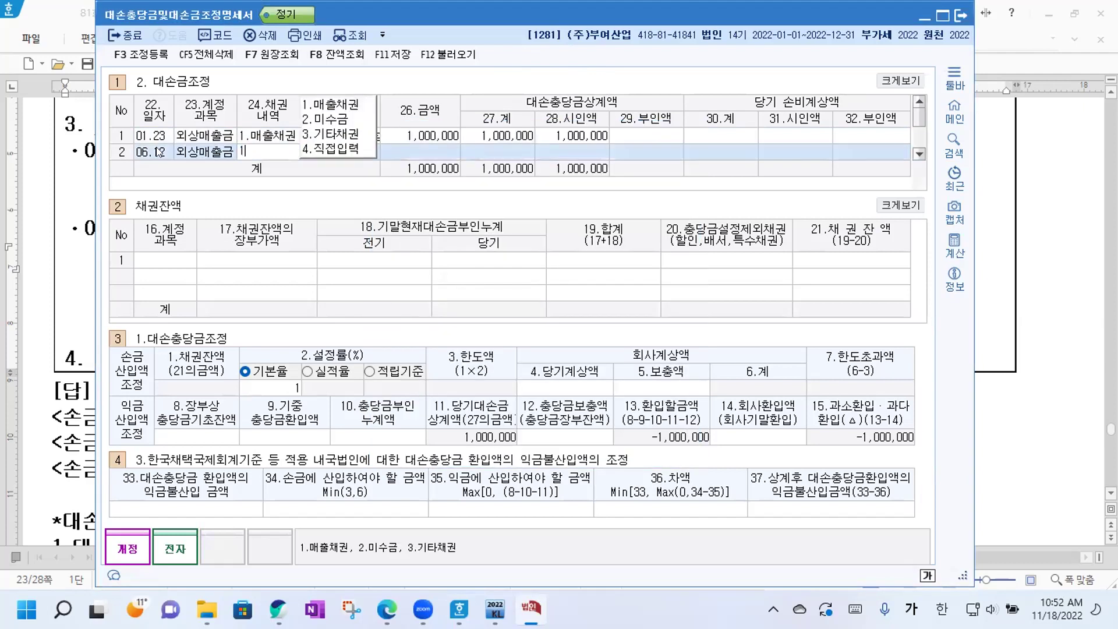
key("Return")
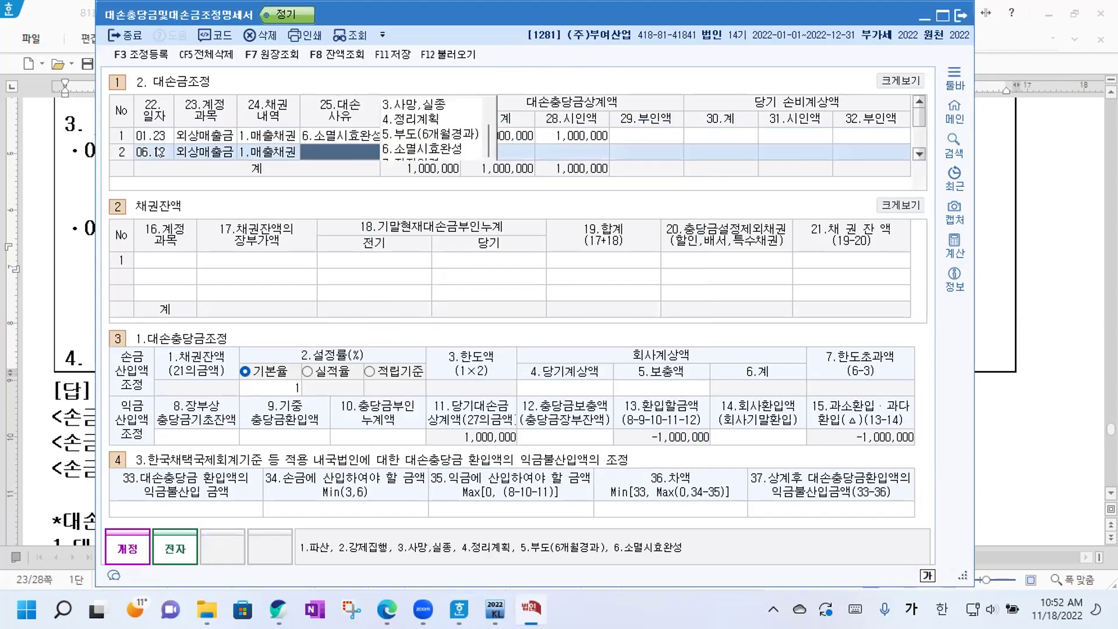
type("5")
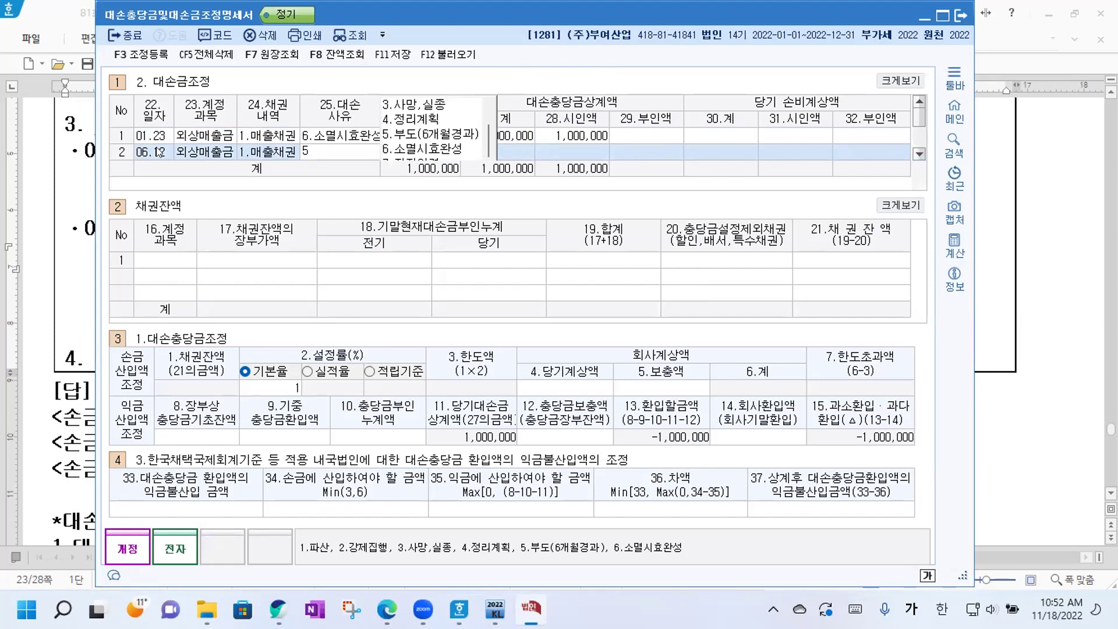
key("Return")
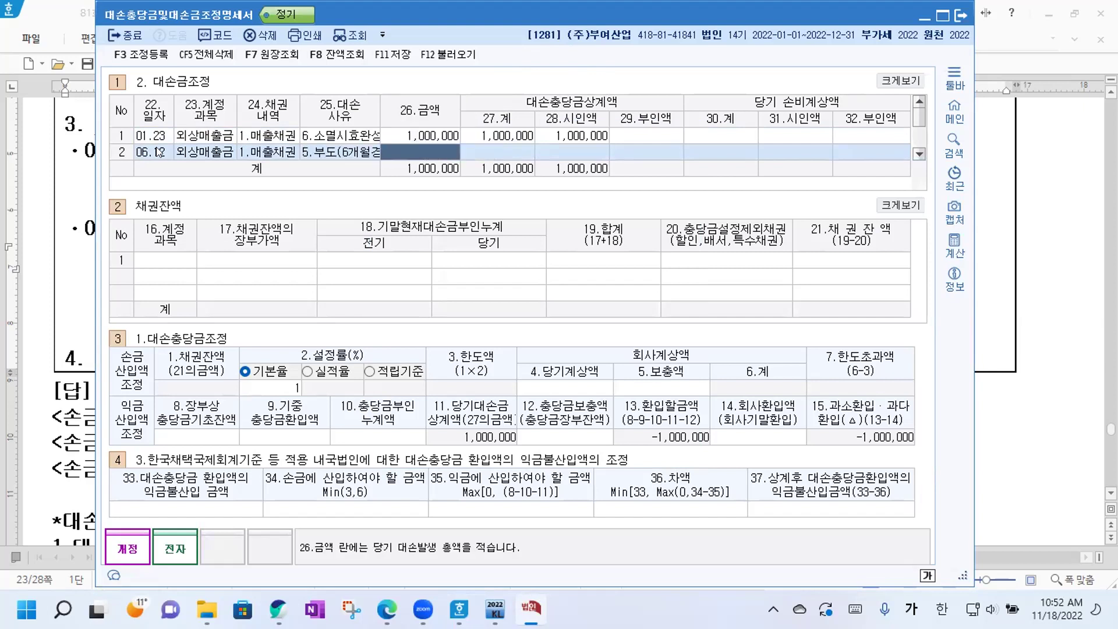
type("4000000")
key("Return")
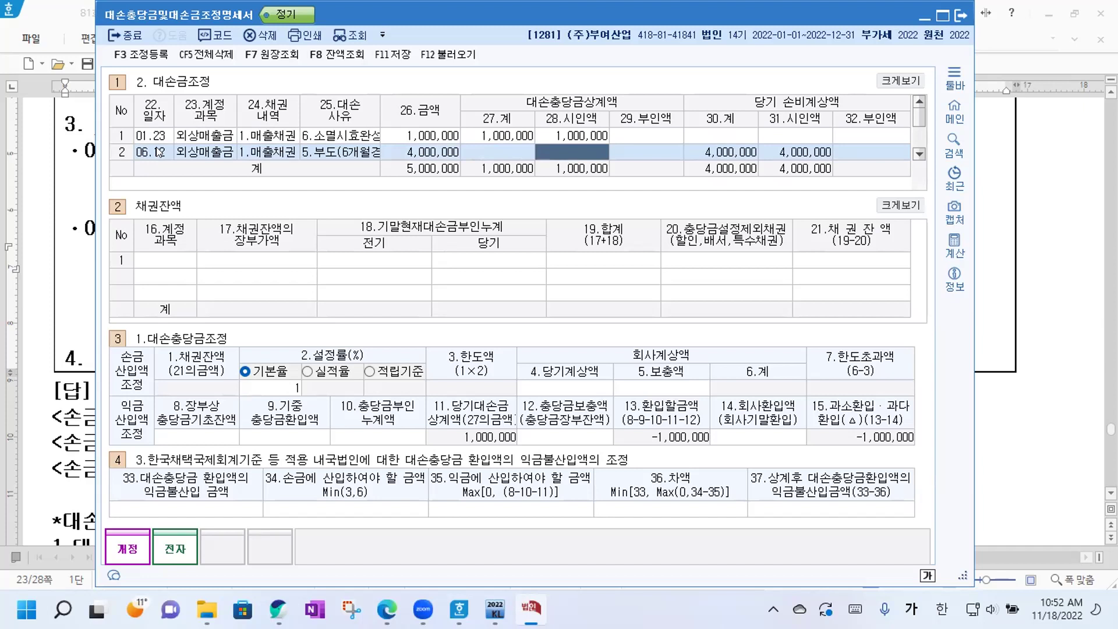
Set the 06.12 row's 28.시인액 under 대손충당금상계액 to 2,000,000.
type("2000000")
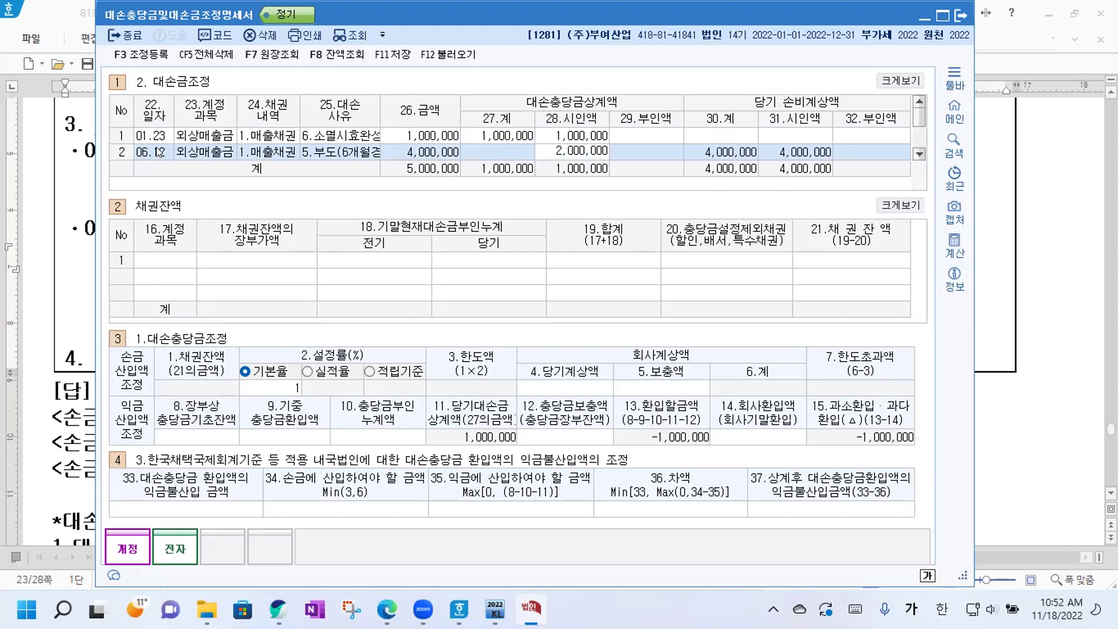
key("Return")
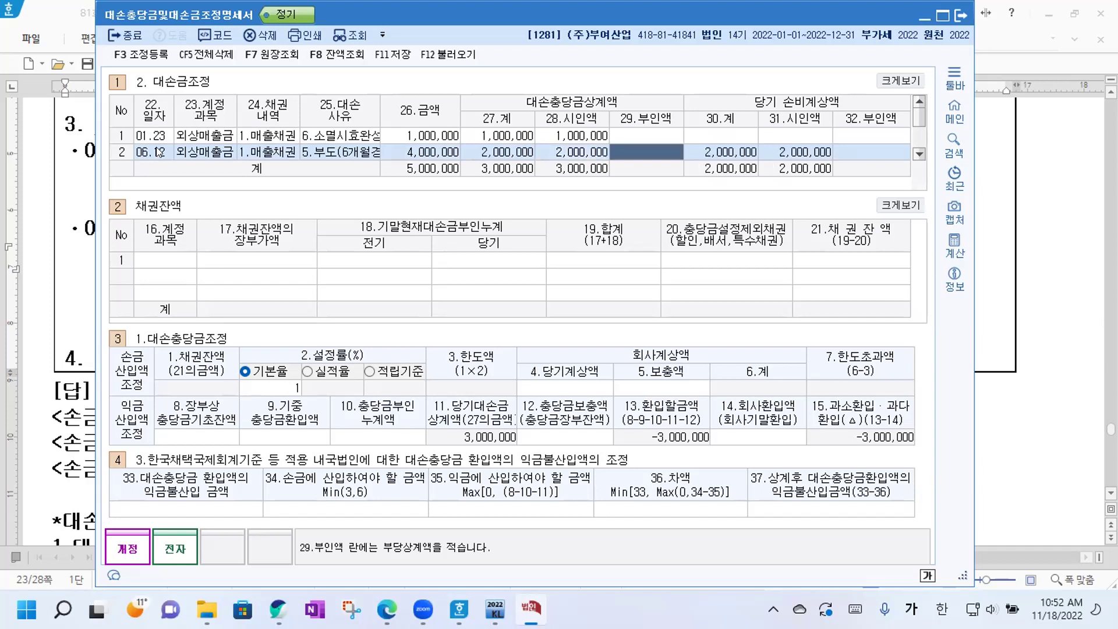
key("Return")
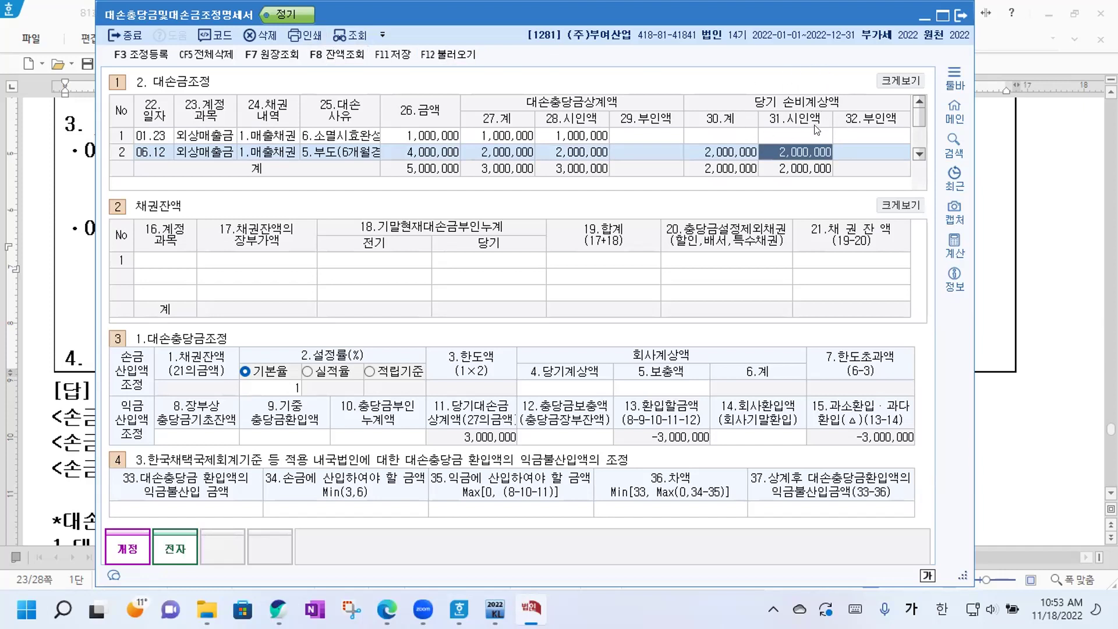
type("19")
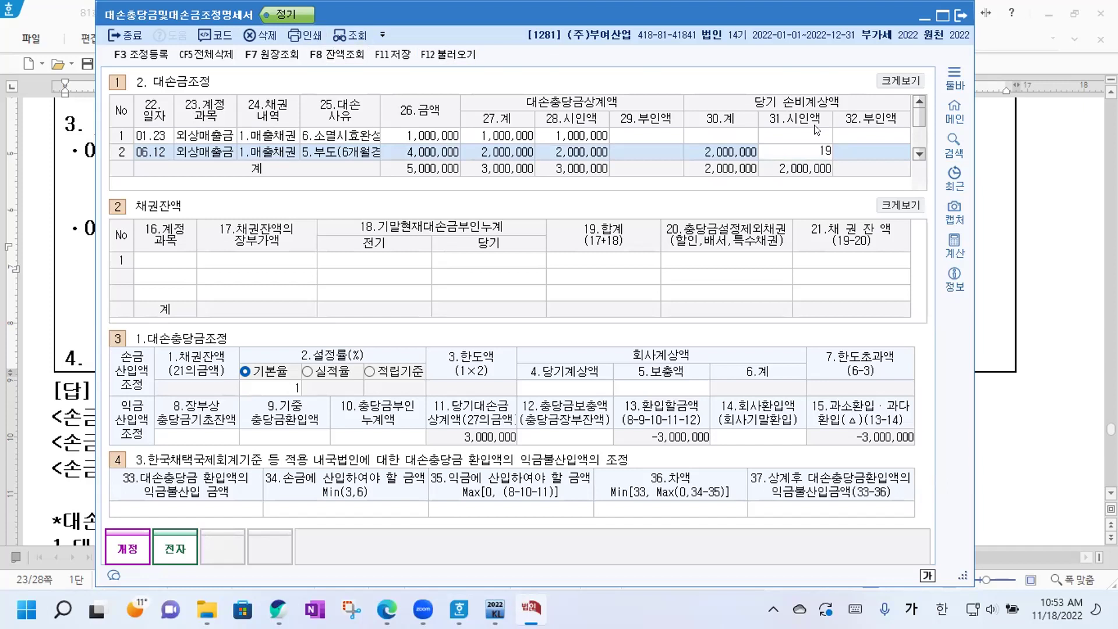
type("9,000")
key("Return")
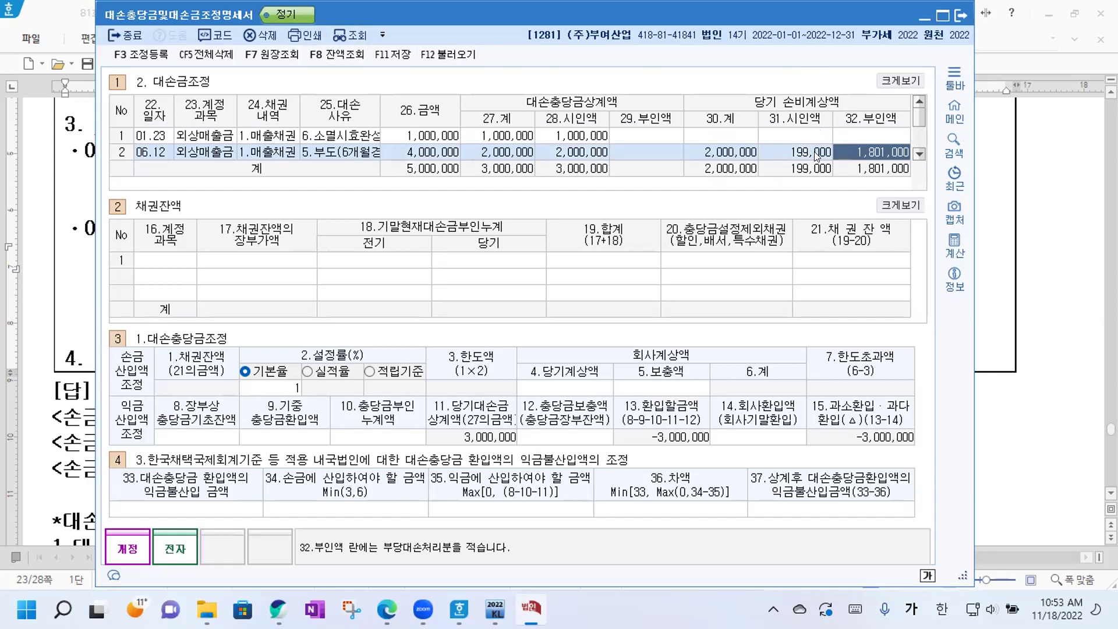
left_click(814, 152)
type("199,000")
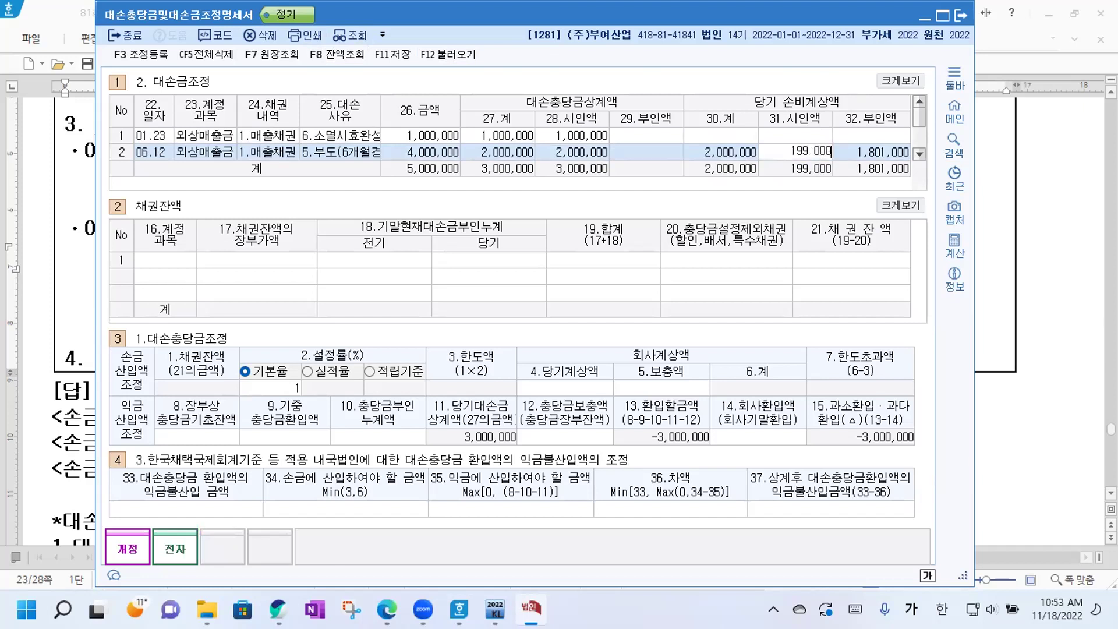
key("Return")
Set the 06.12 row's 31.시인액 under 당기 손비계상액 to 1,999,000.
left_click(814, 152)
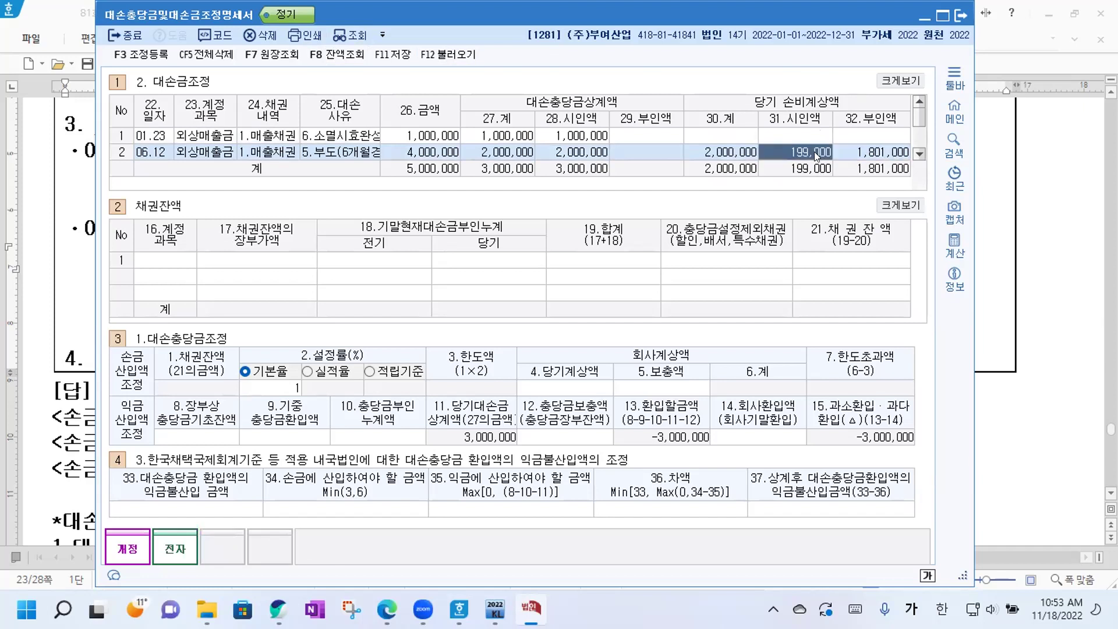
type("1,999,000")
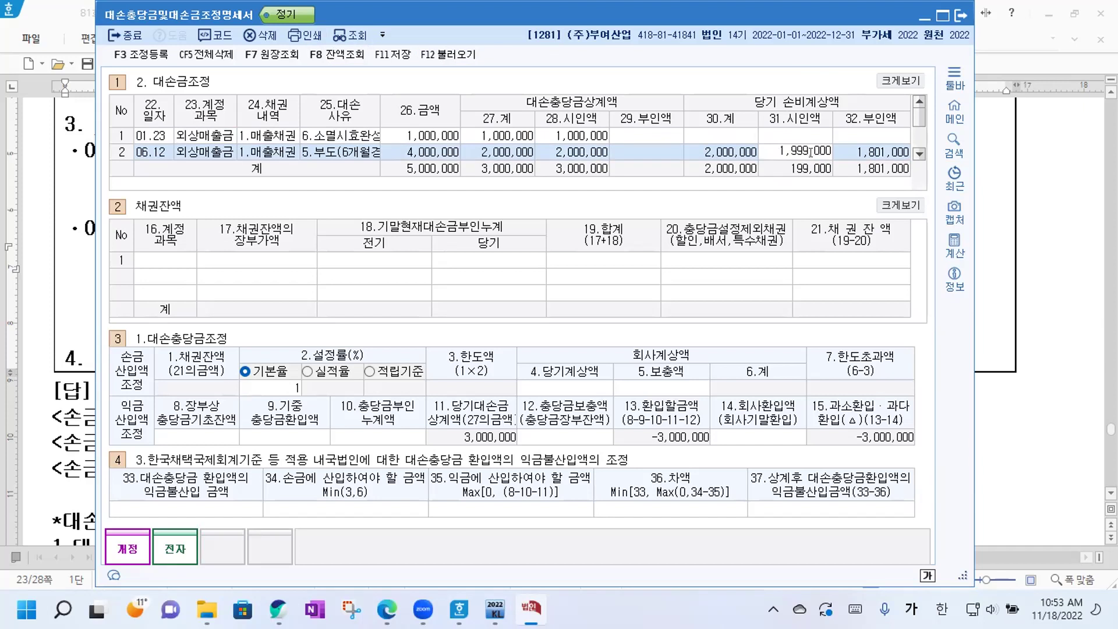
key("Return")
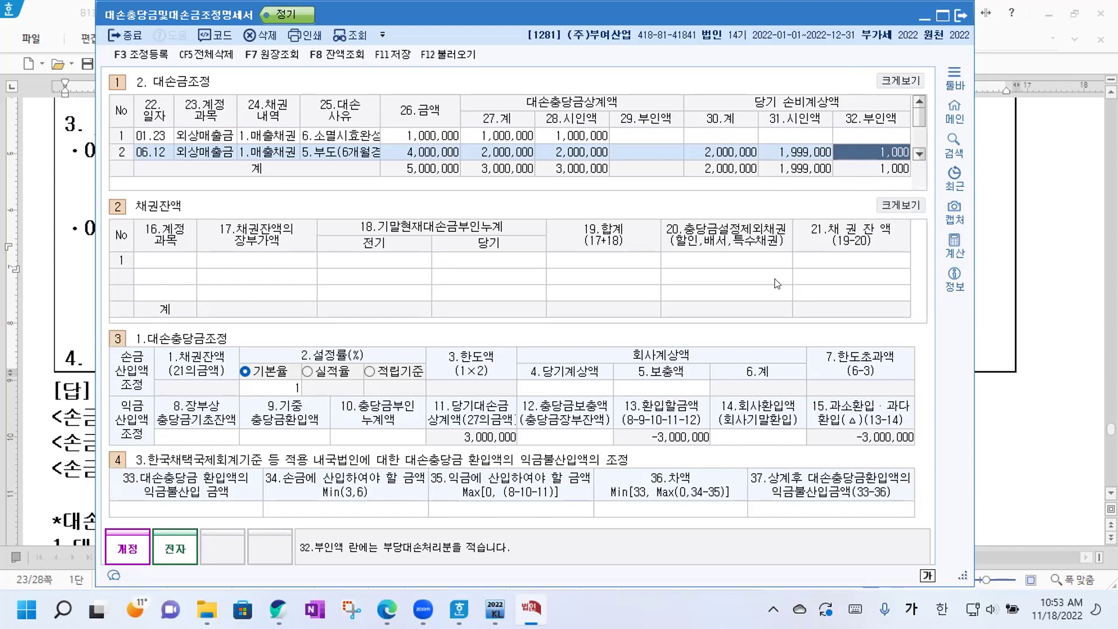
Add a 채권잔액 row for account 외상매출금 with 17.채권잔액의 장부가액 of 804,100,000.
left_click(160, 266)
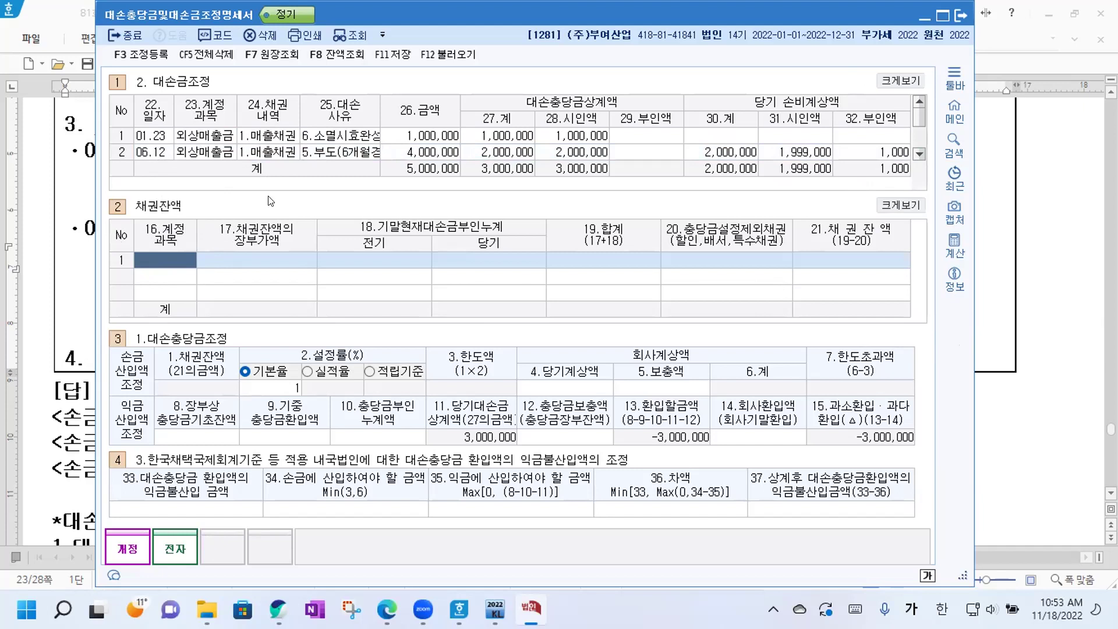
key("F2")
type("외상")
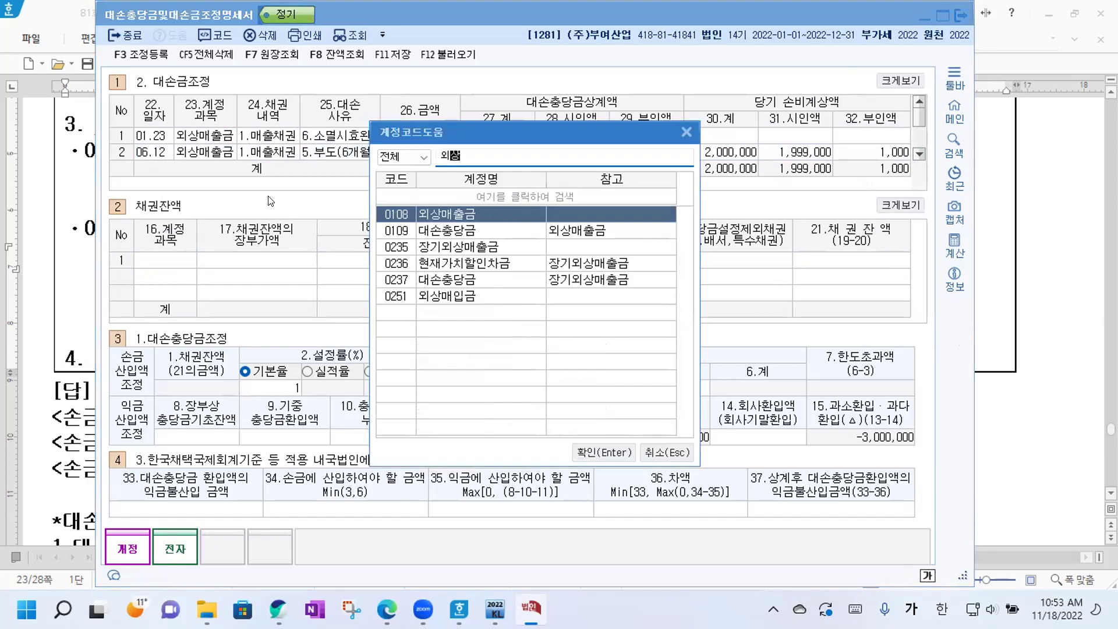
key("Return")
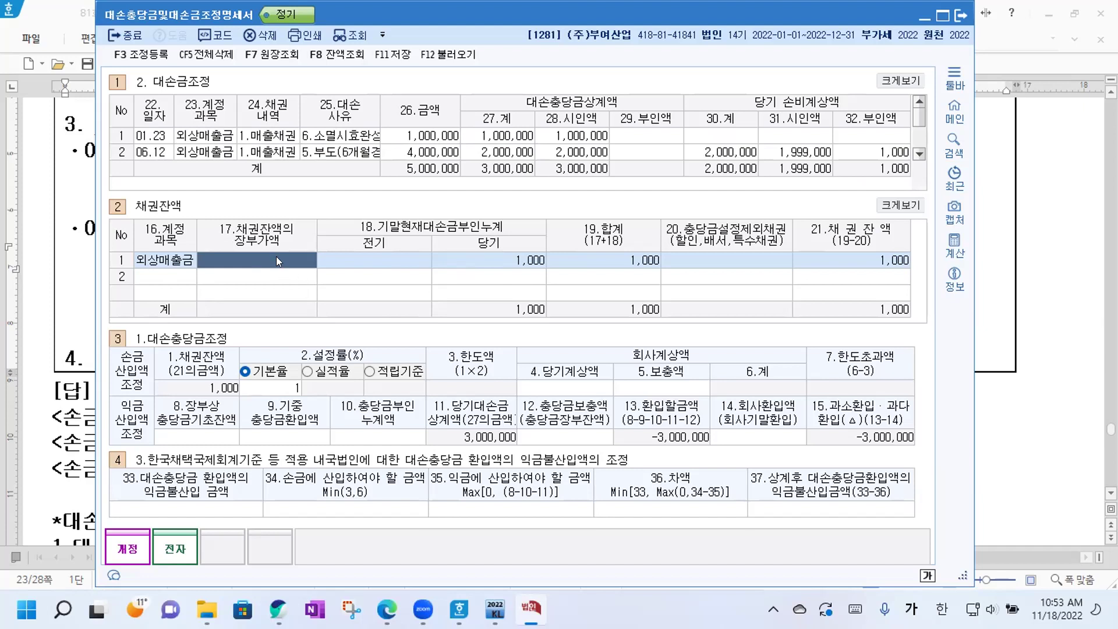
type("804,100,000")
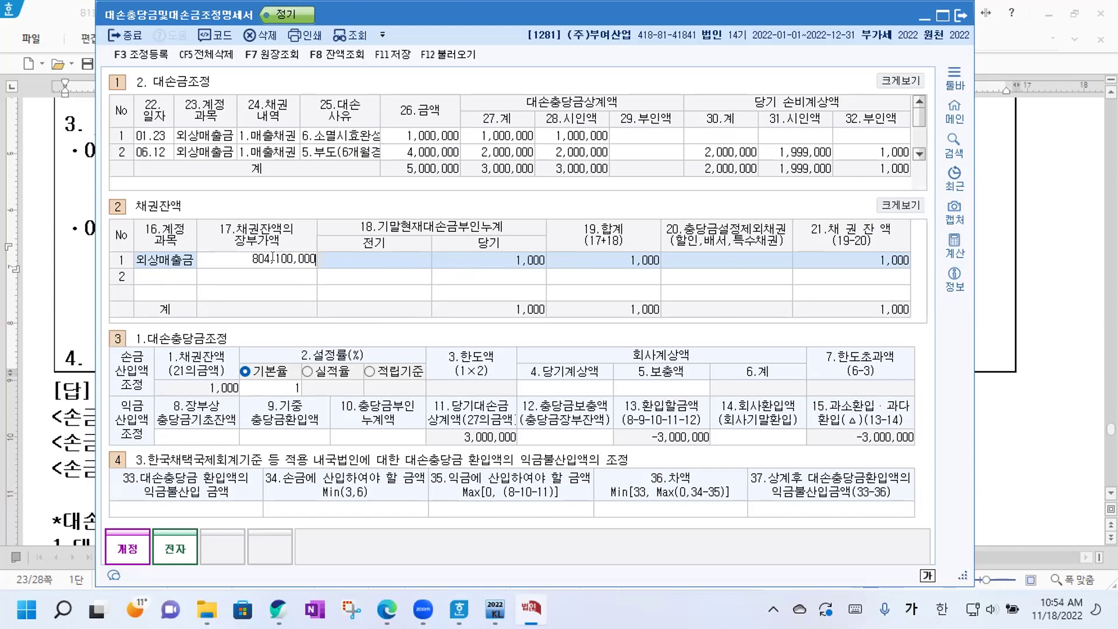
key("Return")
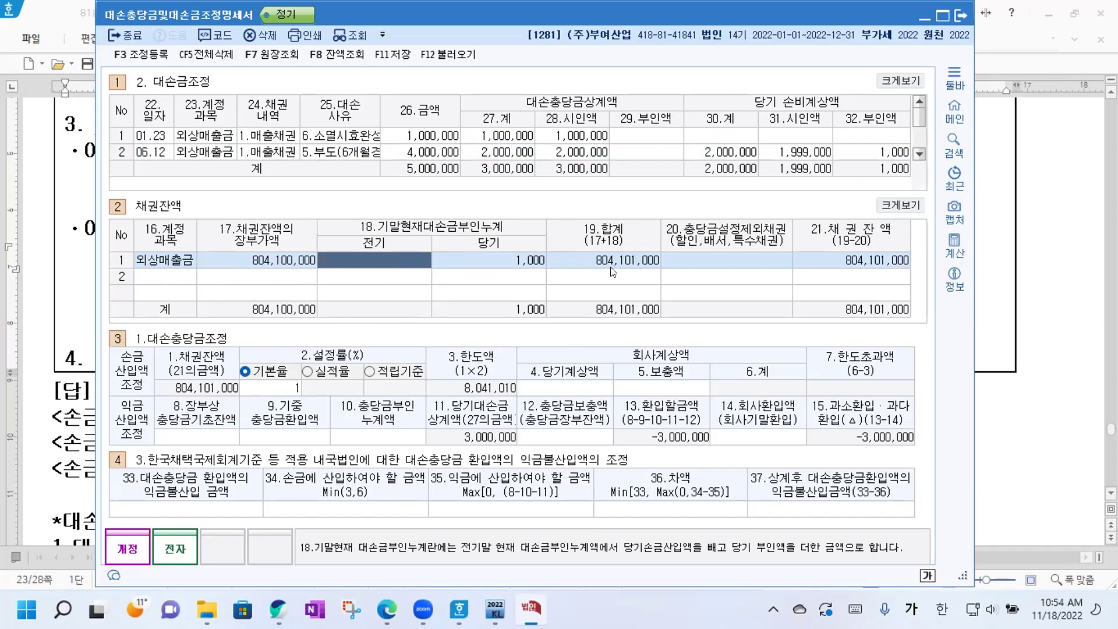
Switch to the answer document and examine the 기말 and 설정 amounts in the 대손충당금 account against the KcLep form.
left_click(714, 264)
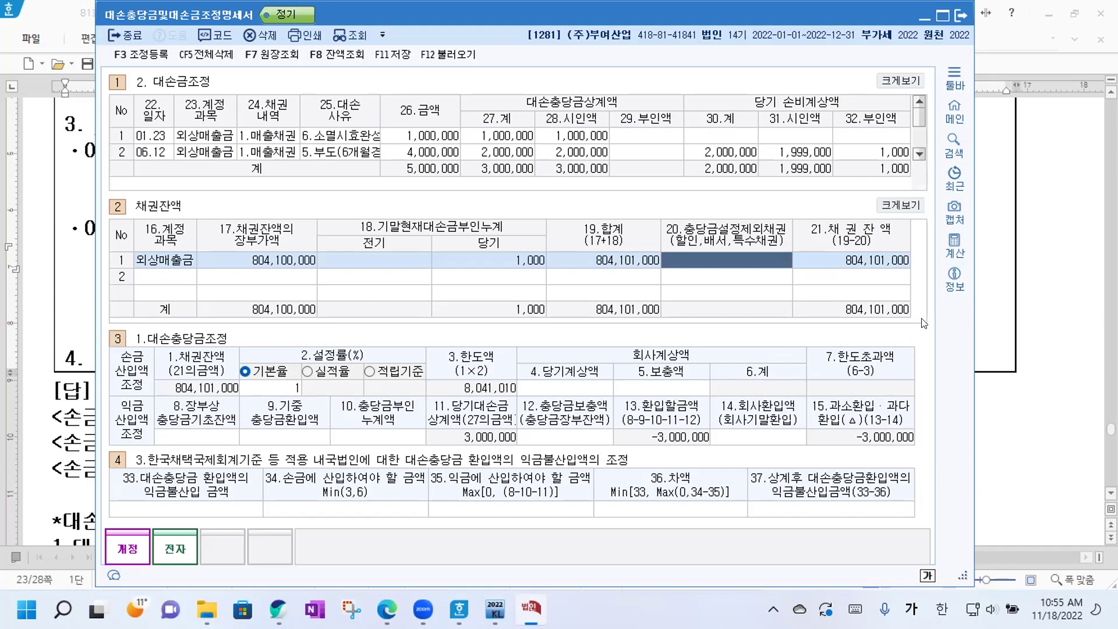
left_click(987, 307)
scroll(360, 218, "up", 3)
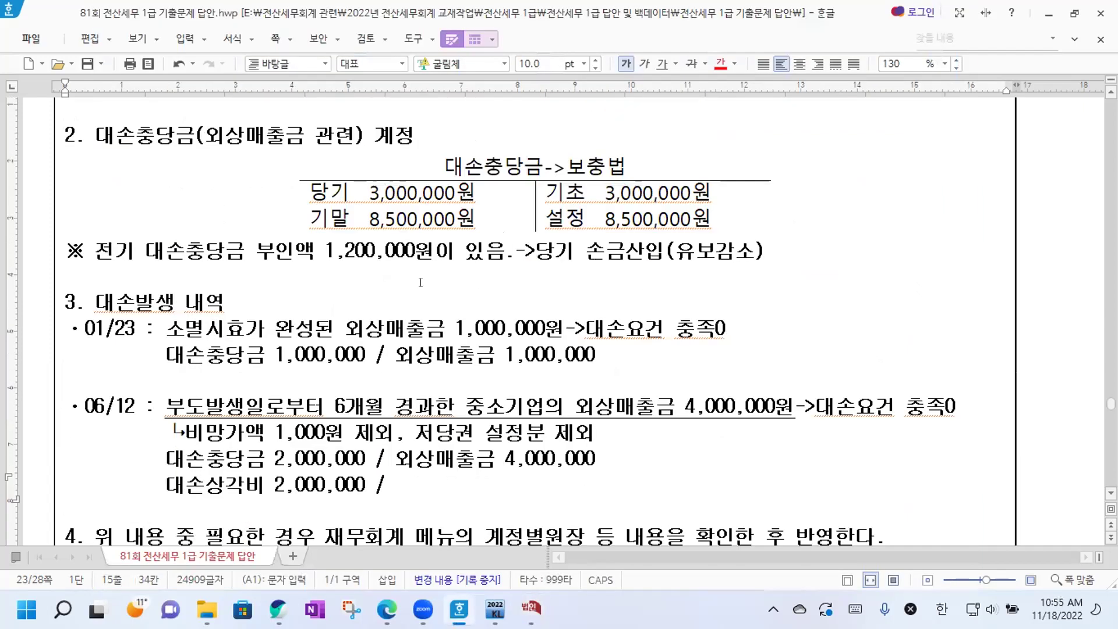
left_click_drag(359, 218, 476, 219)
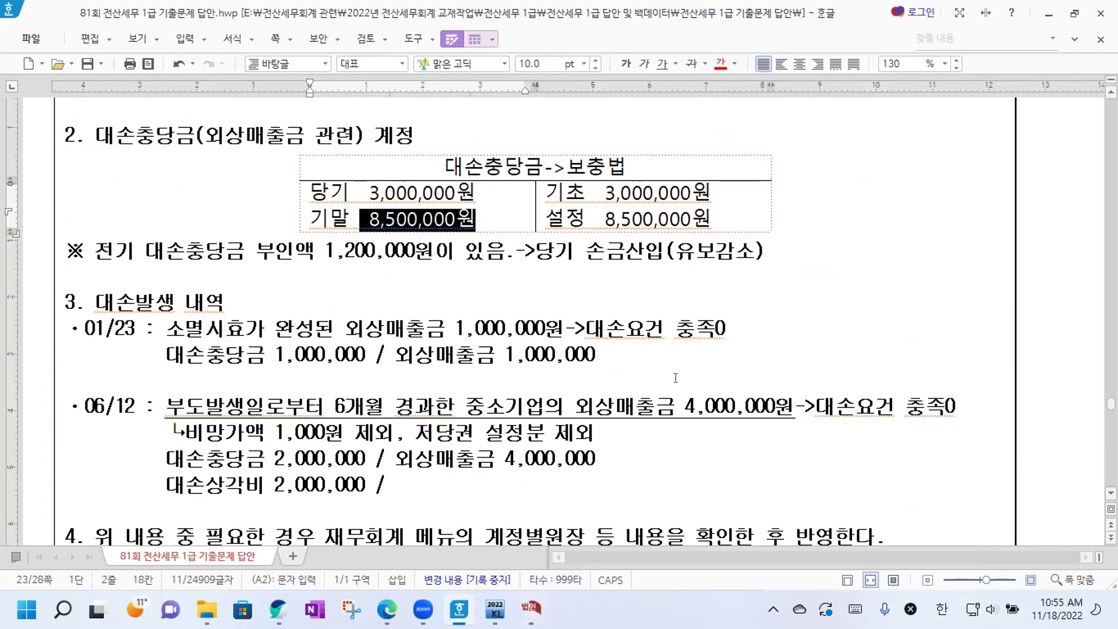
left_click(532, 609)
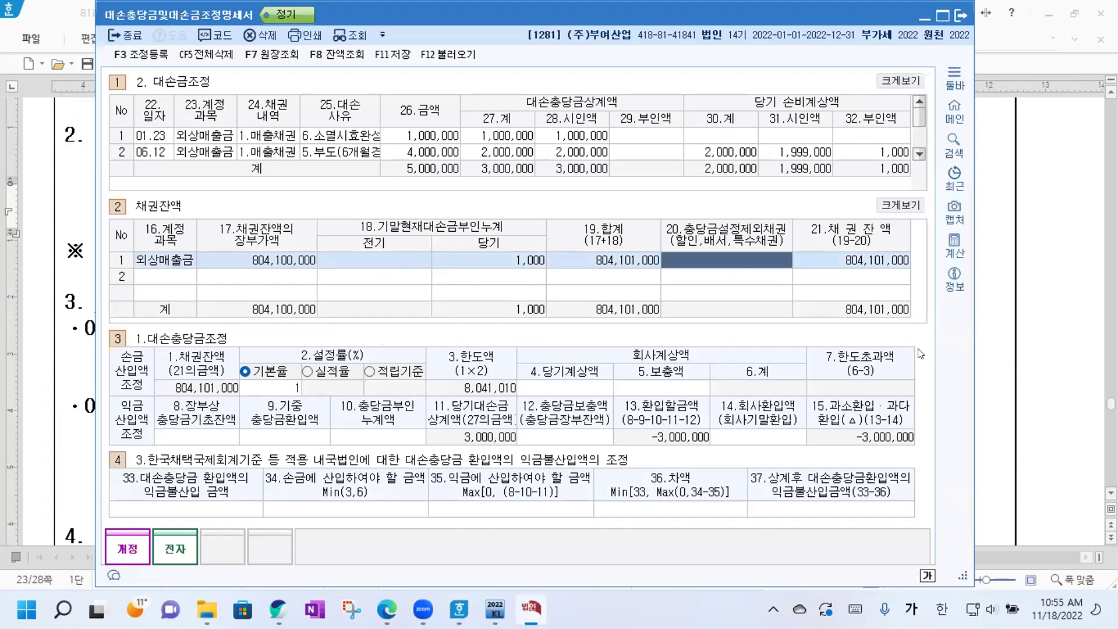
left_click(986, 377)
left_click_drag(546, 191, 715, 219)
left_click(715, 219)
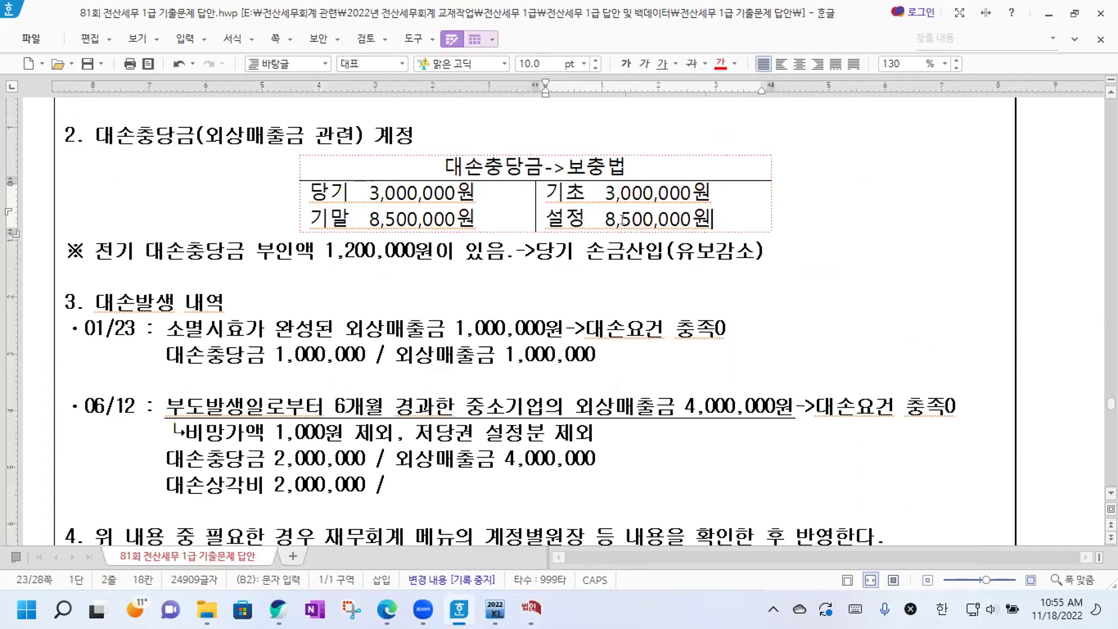
Switch back to the KcLep form and set 4.당기계상액 in the 손금산입액 조정 section to 8,500,000.
left_click(530, 608)
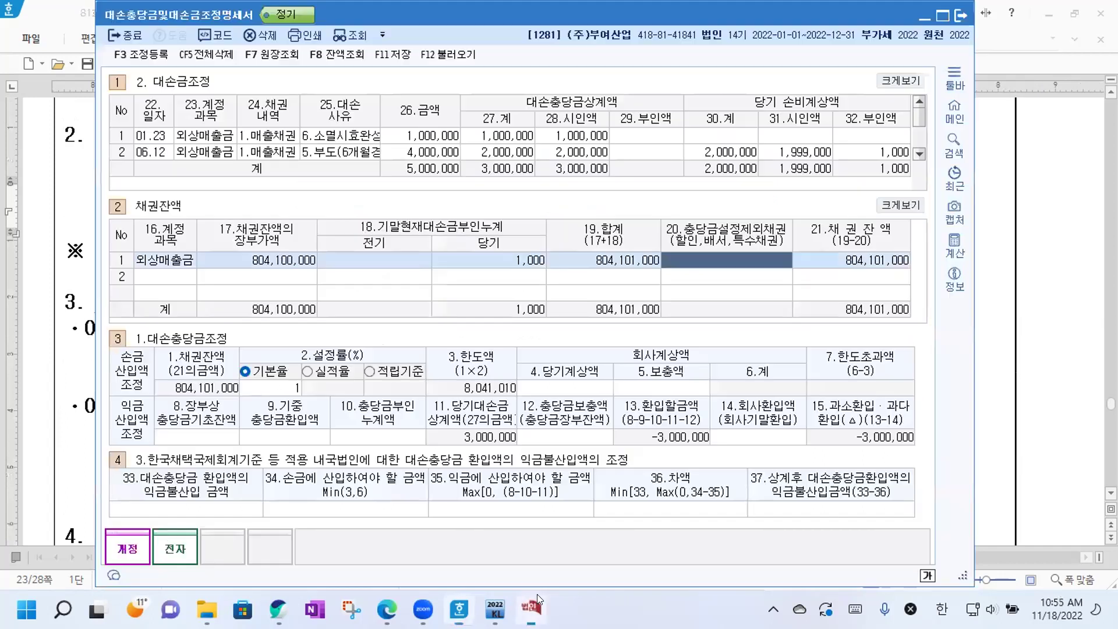
left_click(597, 390)
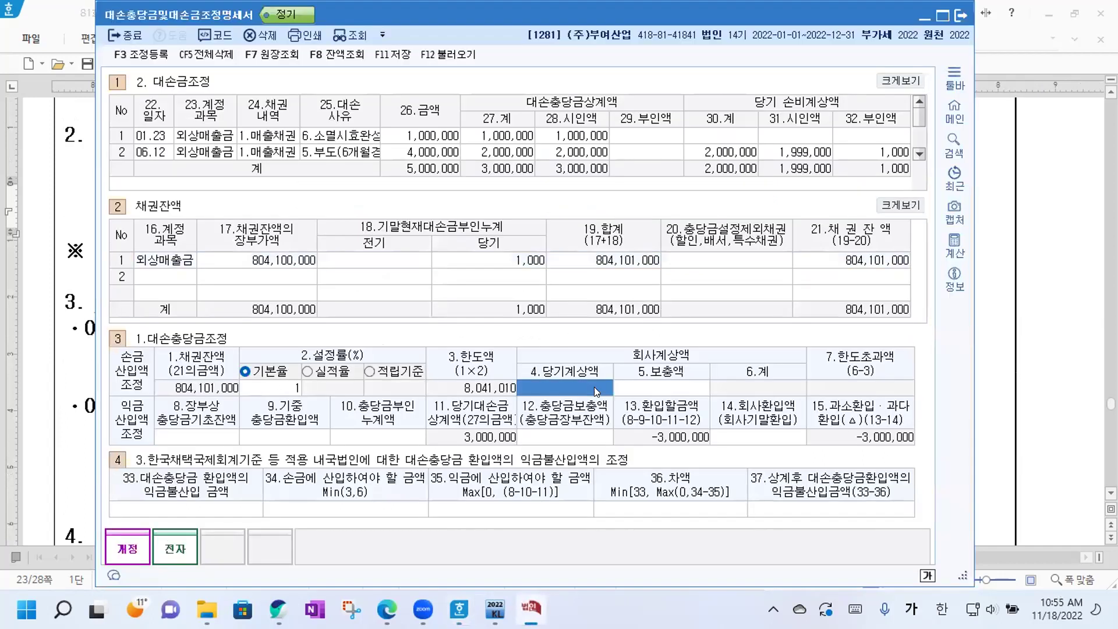
type("8500000")
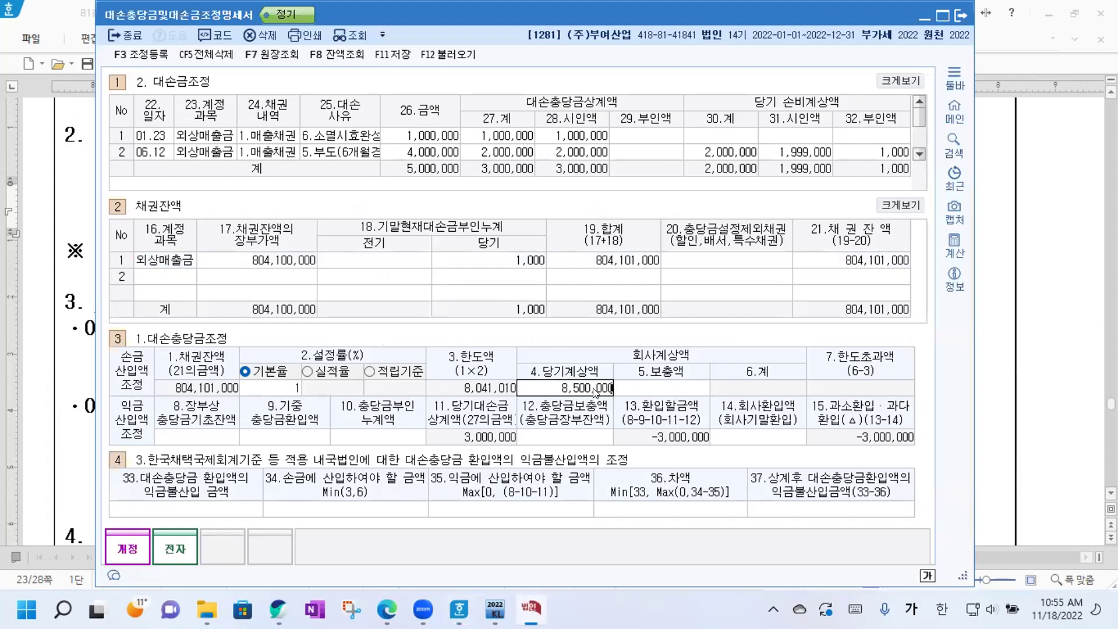
key("Return")
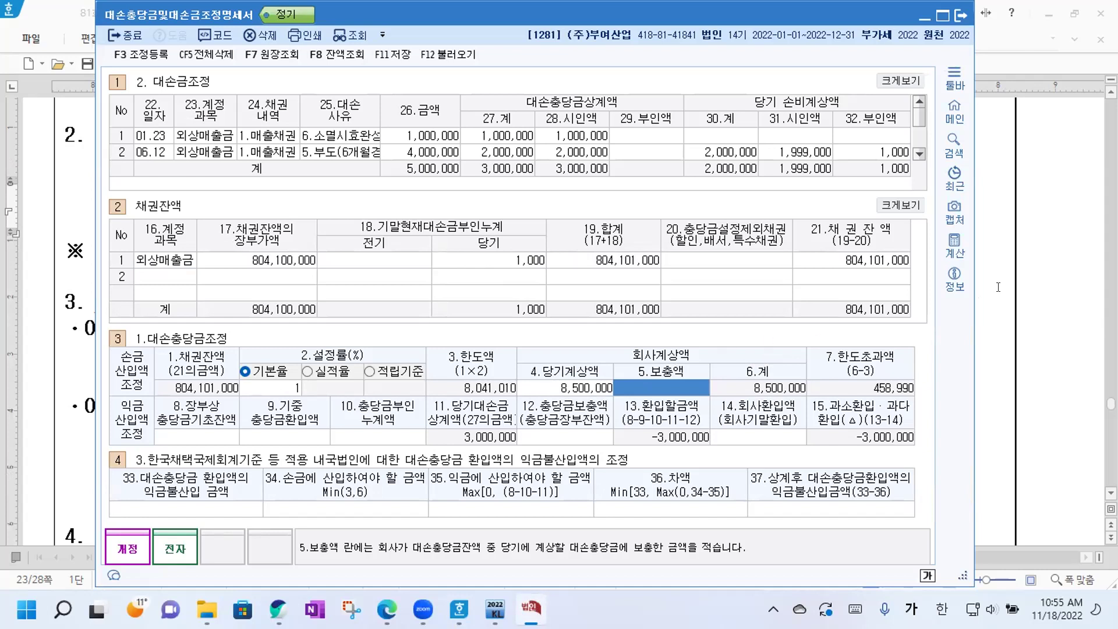
Switch to the answer document and examine the 기초 and 당기 amounts in the 대손충당금 account.
left_click(978, 299)
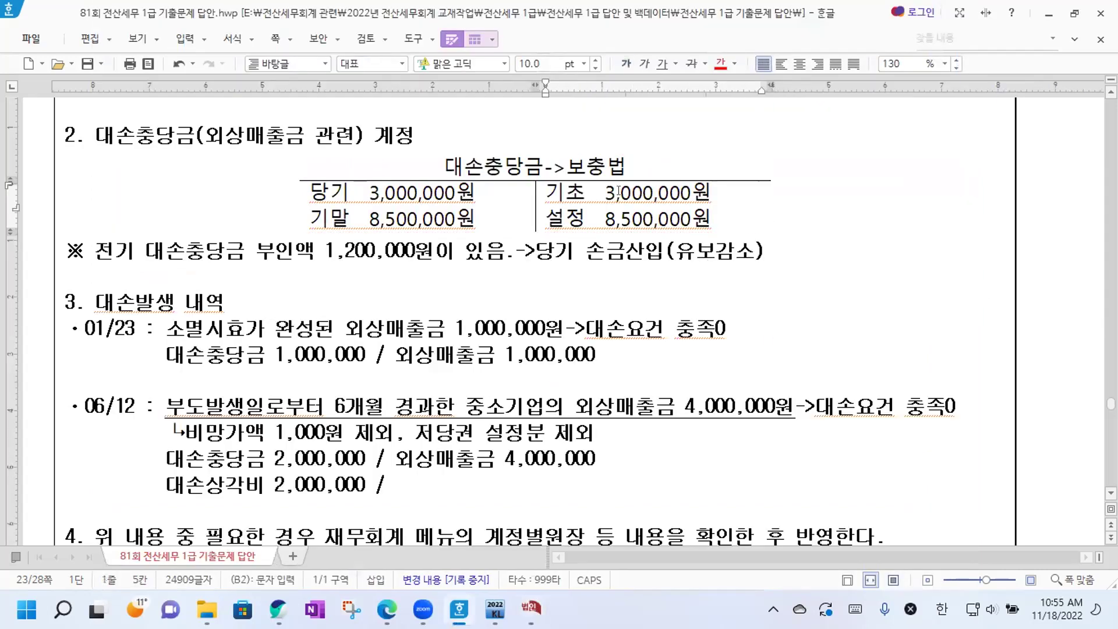
left_click_drag(585, 192, 694, 192)
left_click_drag(311, 192, 464, 190)
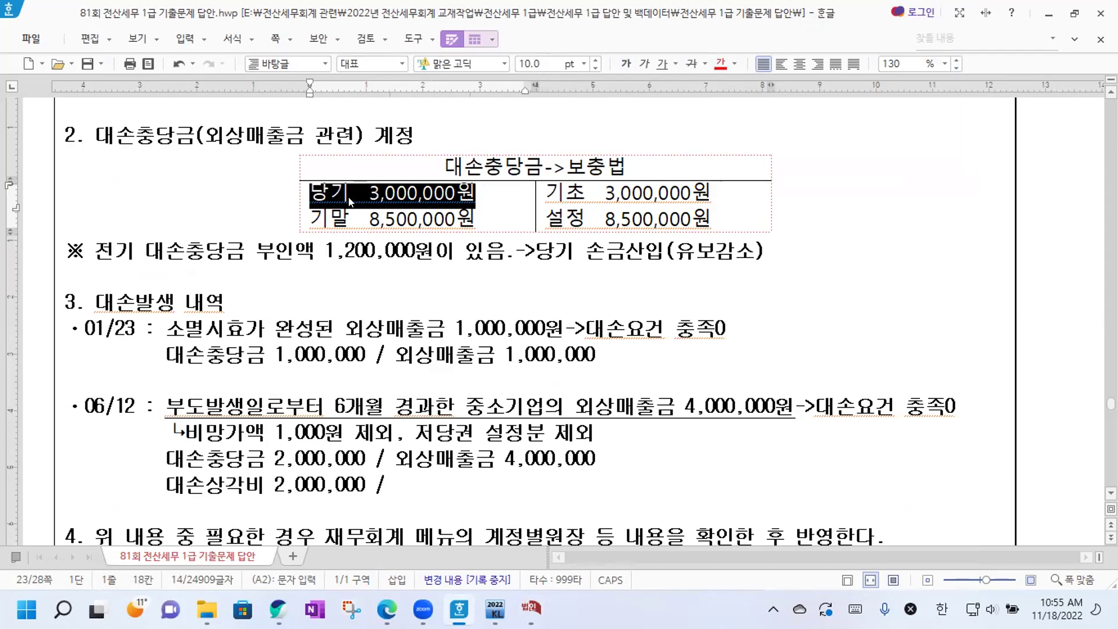
left_click(379, 193)
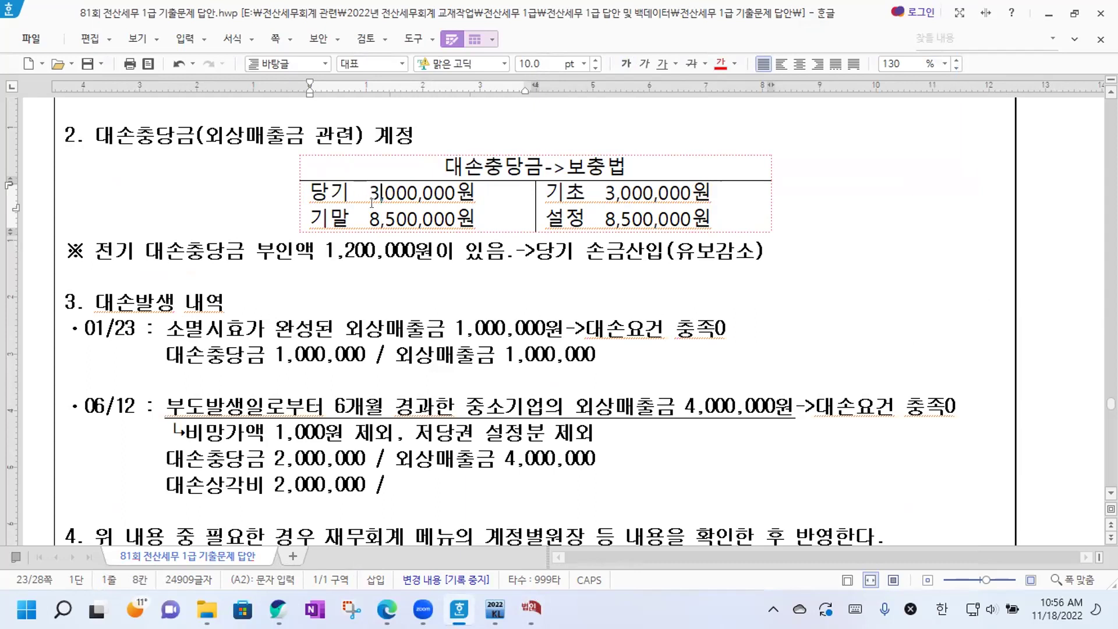
Copy the 대손충당금 account table and insert blank lines directly below it.
left_click(292, 183)
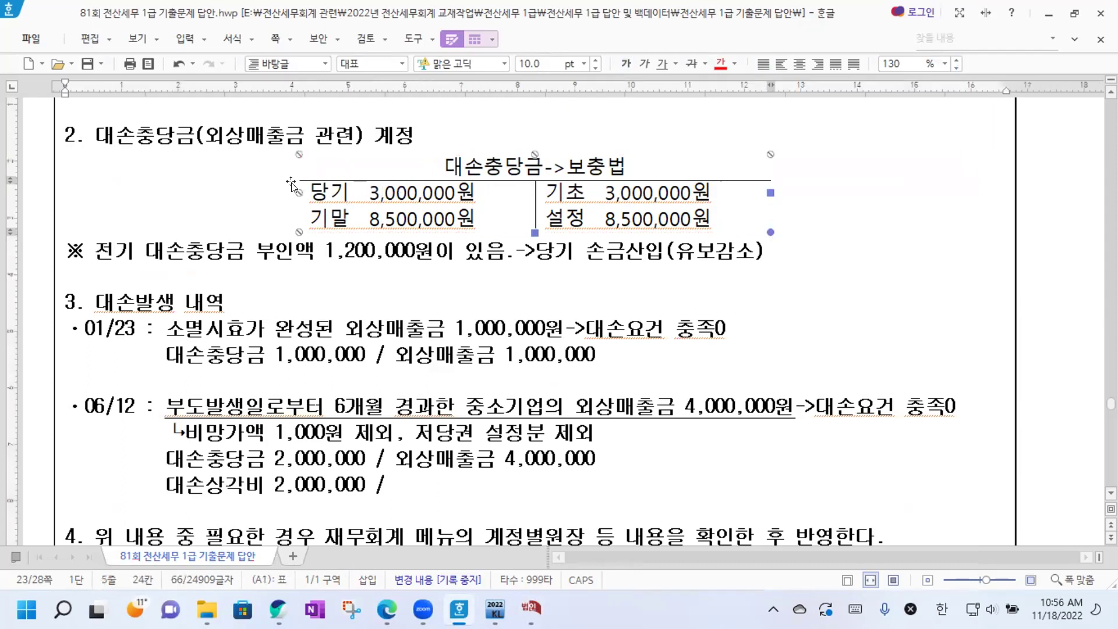
left_click(840, 209)
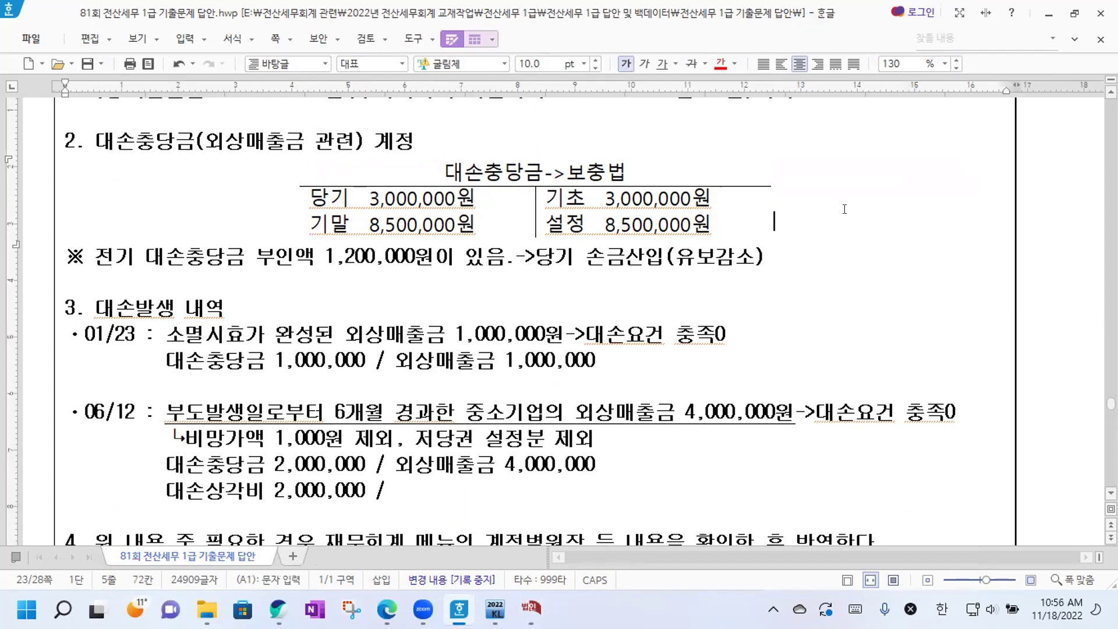
key("Return")
key("Return")
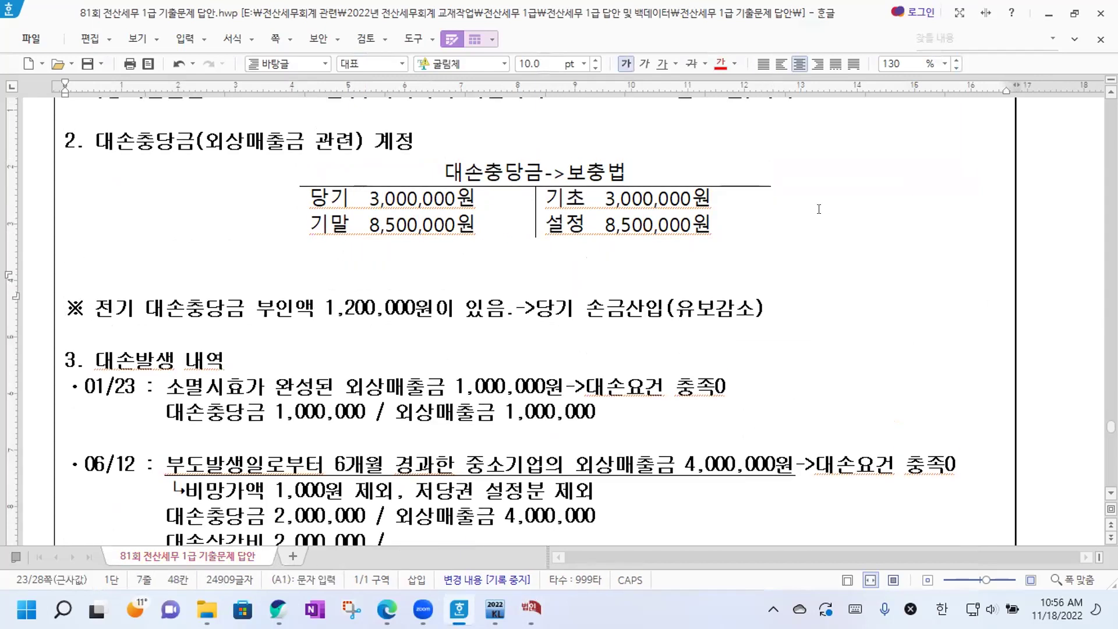
Try to paste the copied account table with the 덮어쓰기 option, and undo the paste.
key("ctrl+v")
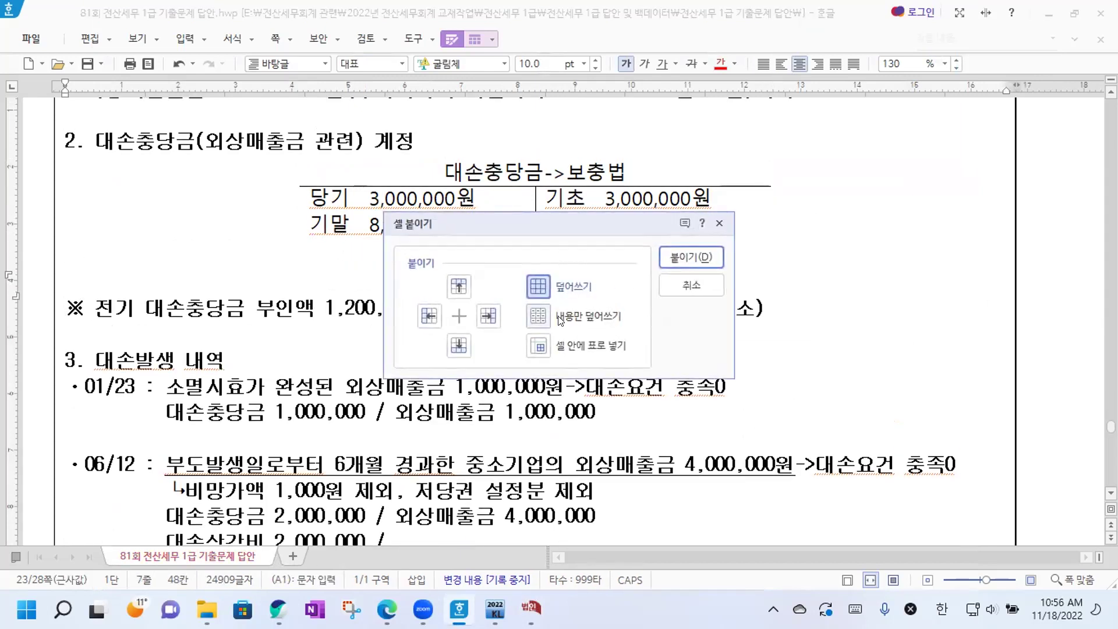
left_click(676, 263)
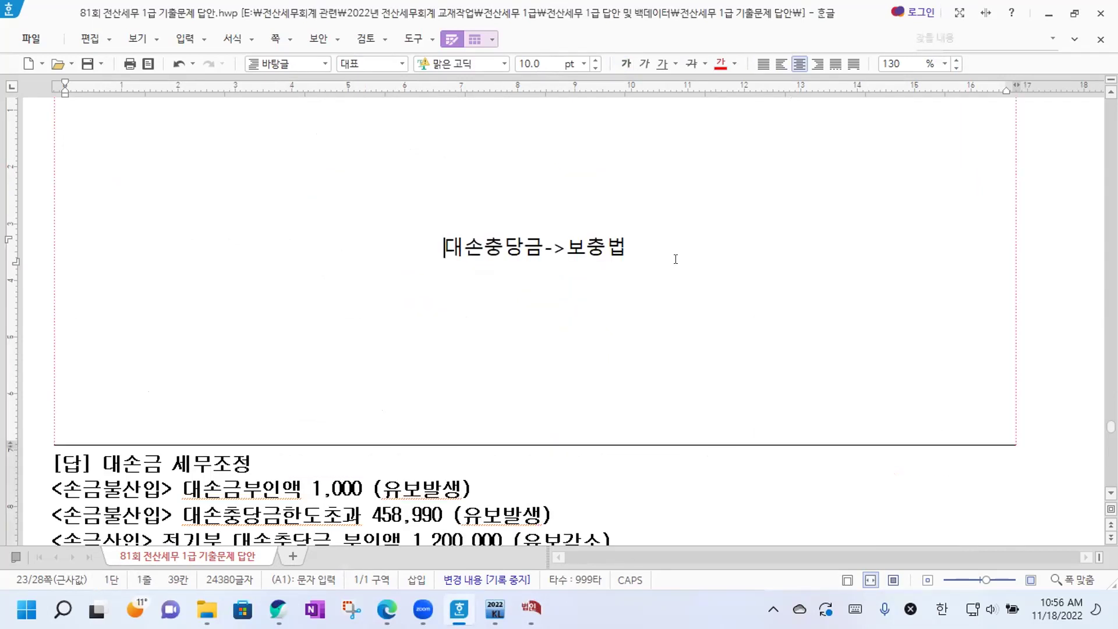
left_click(178, 65)
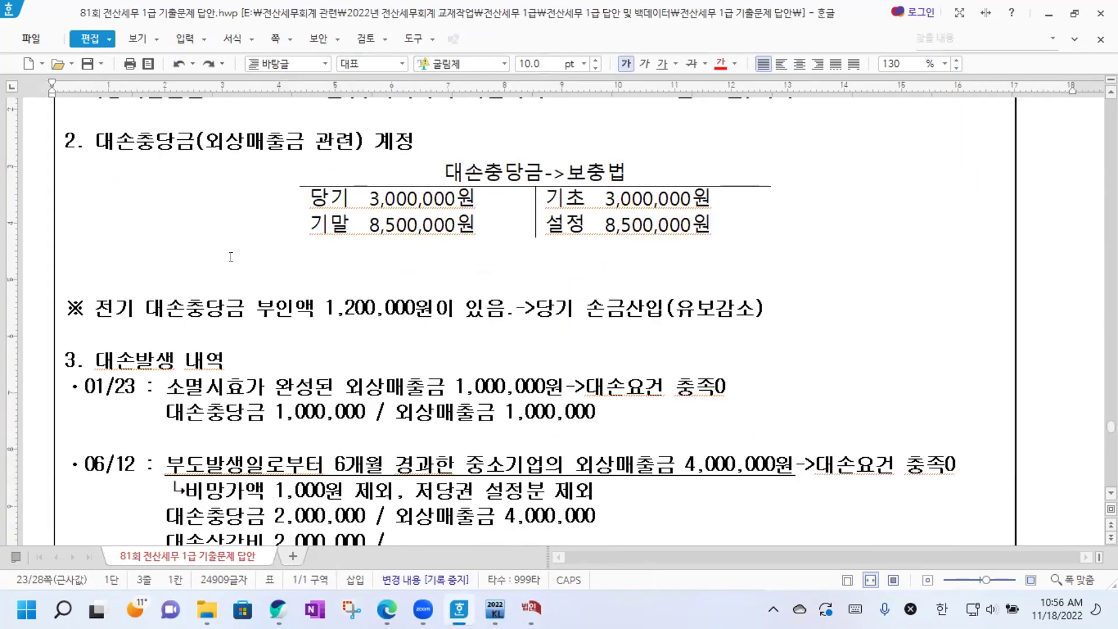
Paste the copied 대손충당금 table below the original using the 셀 안에 표로 넣기 option.
key("ctrl+v")
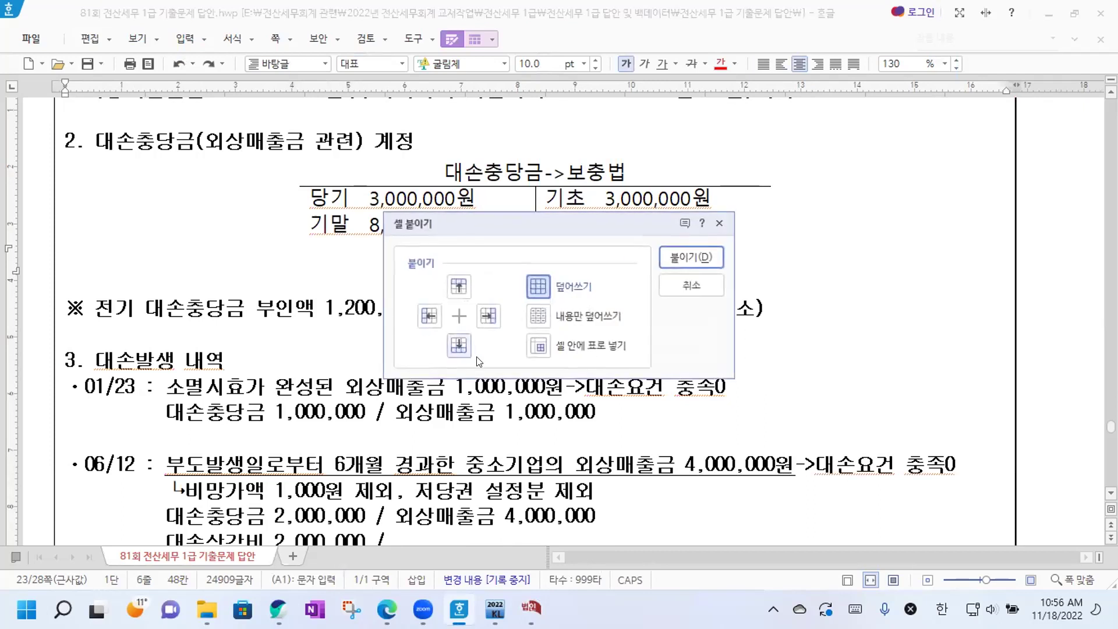
left_click(539, 346)
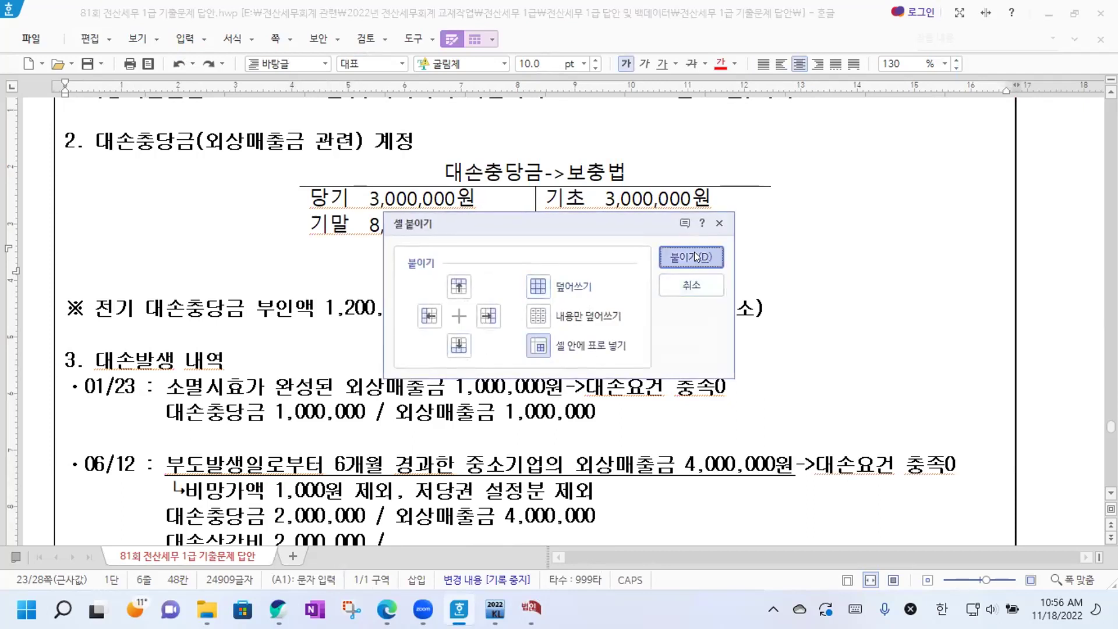
left_click(692, 257)
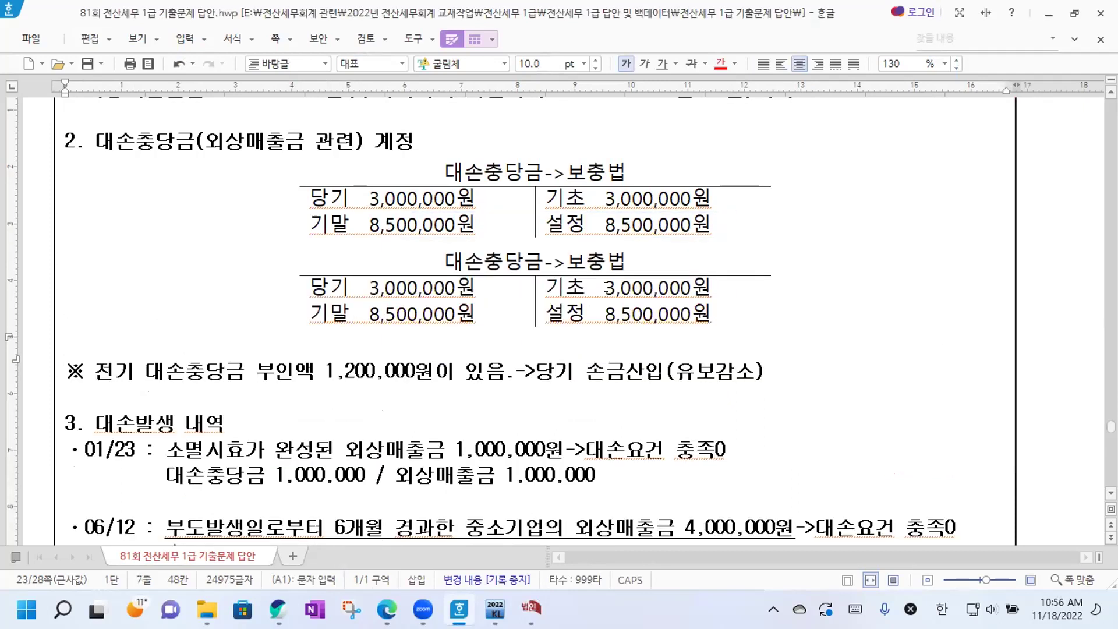
In the second 대손충당금 table, set 당기 to 1,000,000원 and delete the 설정 entry.
left_click_drag(371, 285, 374, 287)
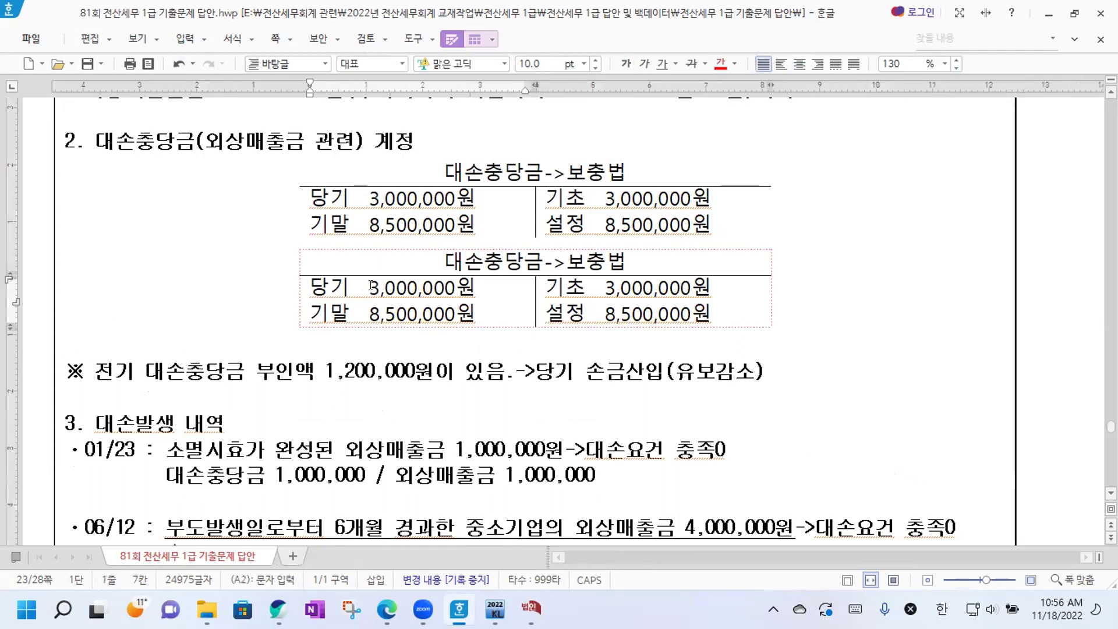
type("1")
left_click_drag(544, 311, 730, 309)
key("Delete")
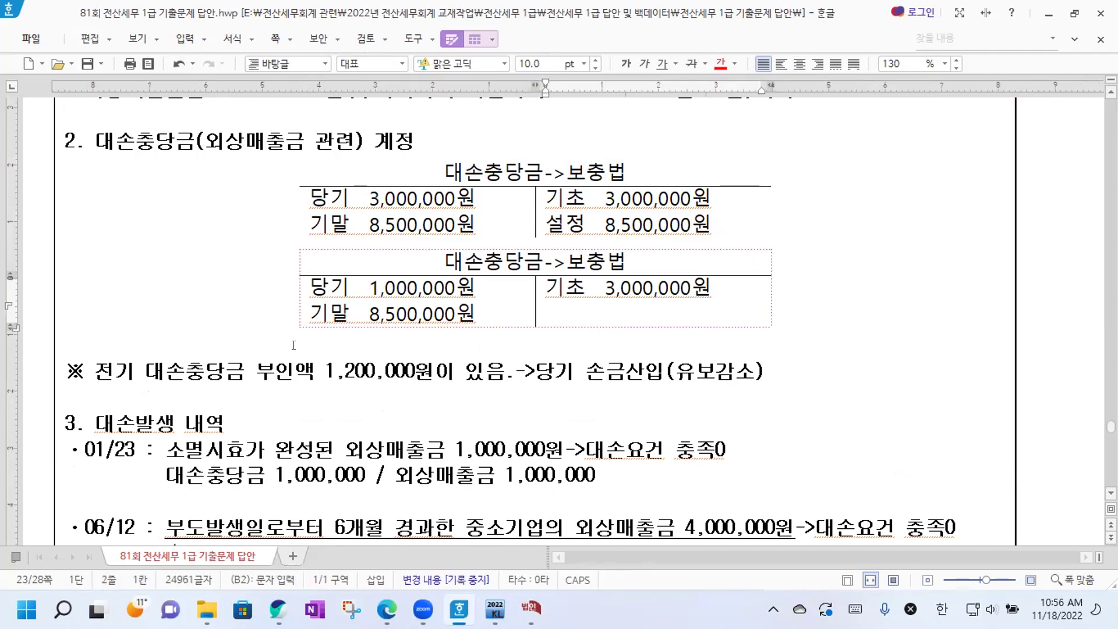
Set the second table's 기말 to 1,500,000원 and add a 환입 500,000원 line between 당기 and 기말.
left_click_drag(362, 312, 454, 319)
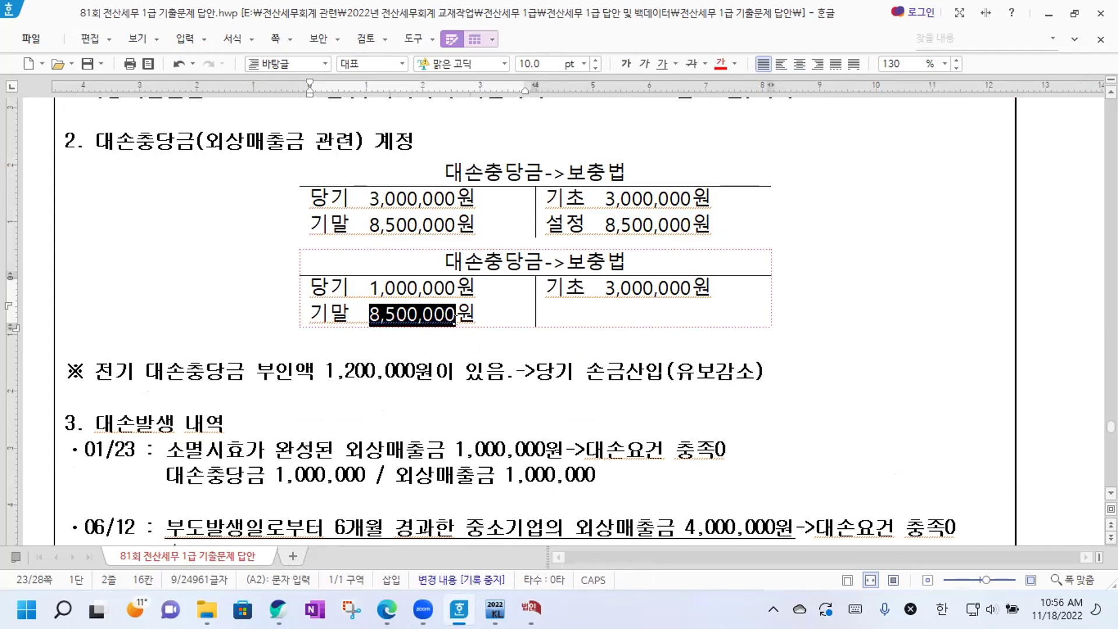
type("1,500,000")
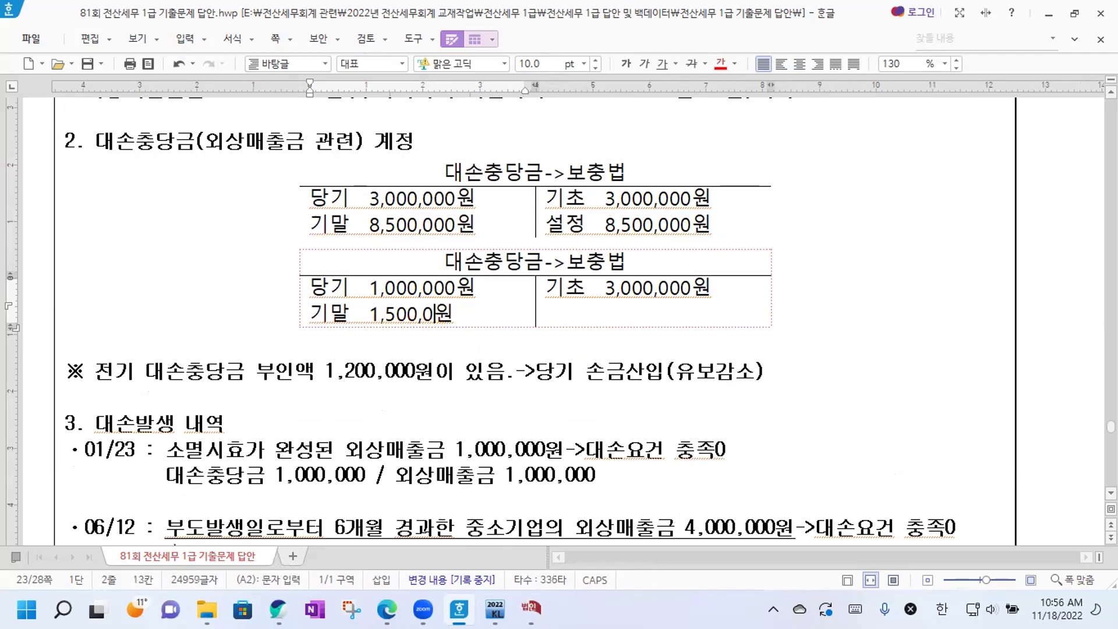
left_click(481, 285)
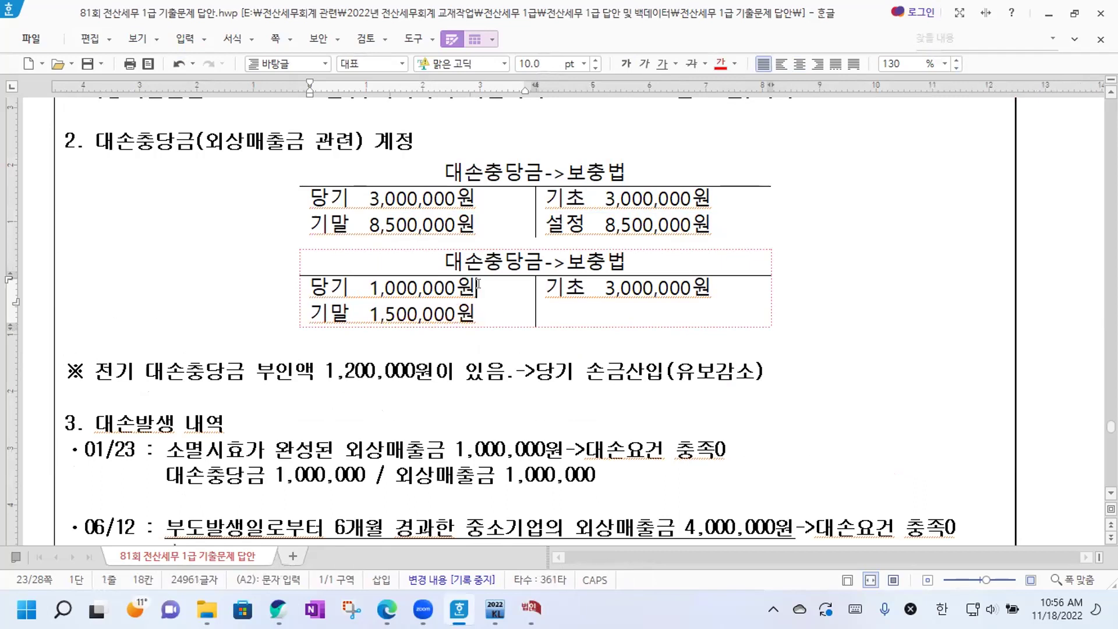
key("Return")
left_click(714, 301)
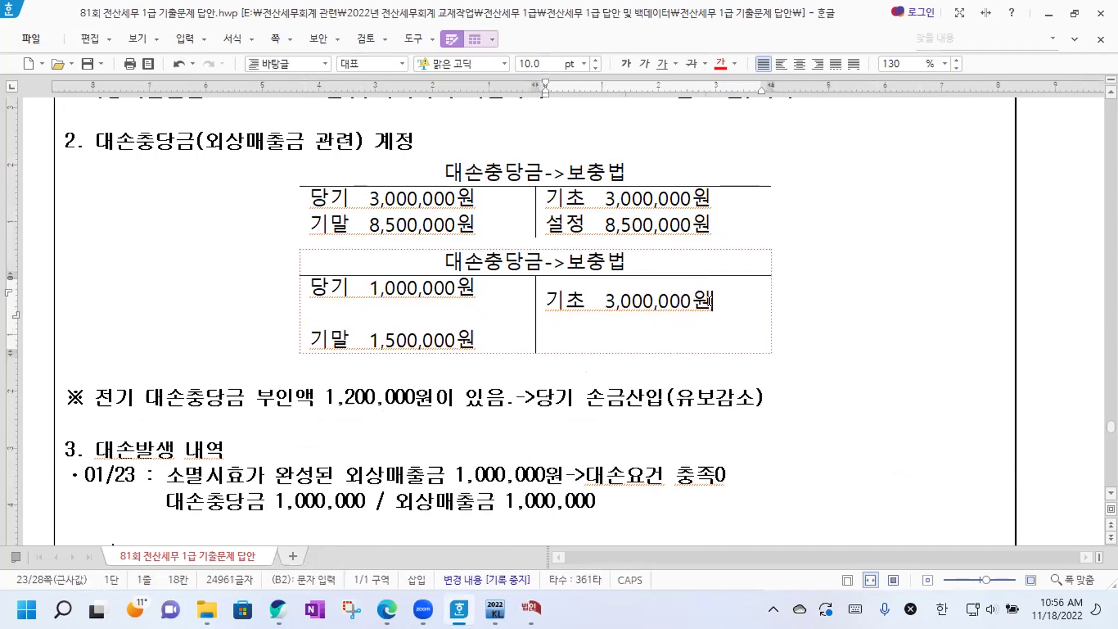
key("Return")
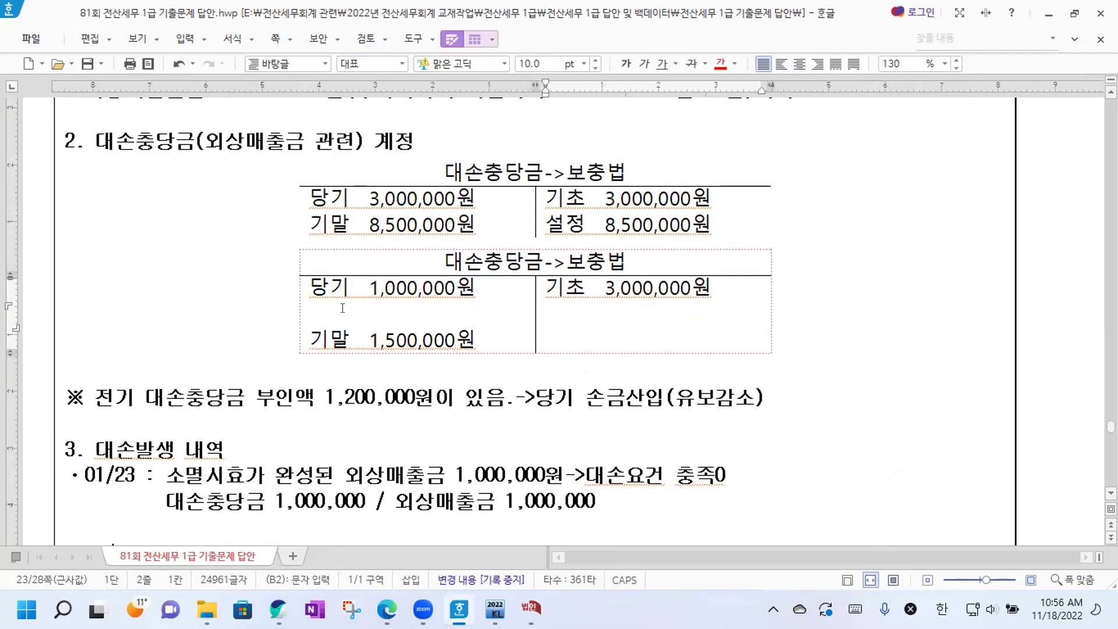
left_click(320, 310)
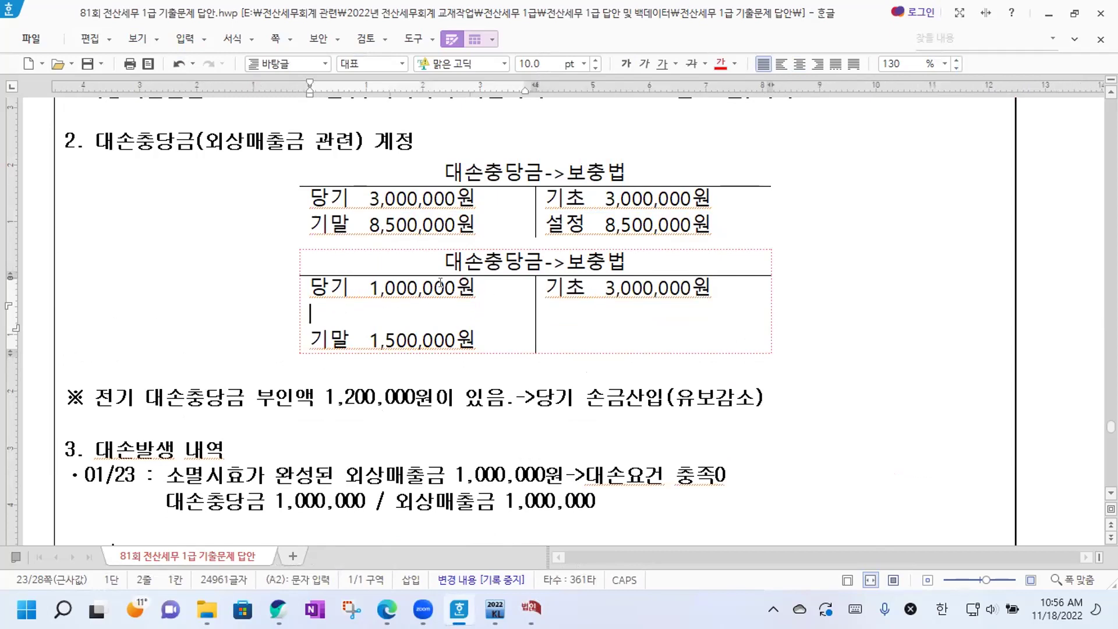
left_click_drag(308, 339, 487, 336)
left_click(348, 314)
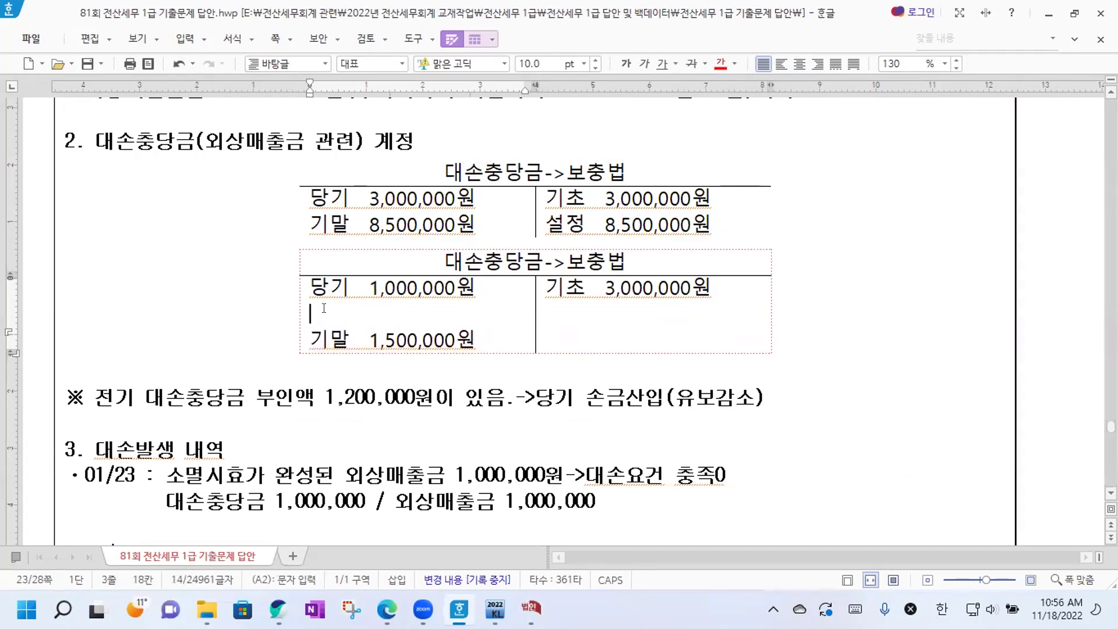
type("환입      ")
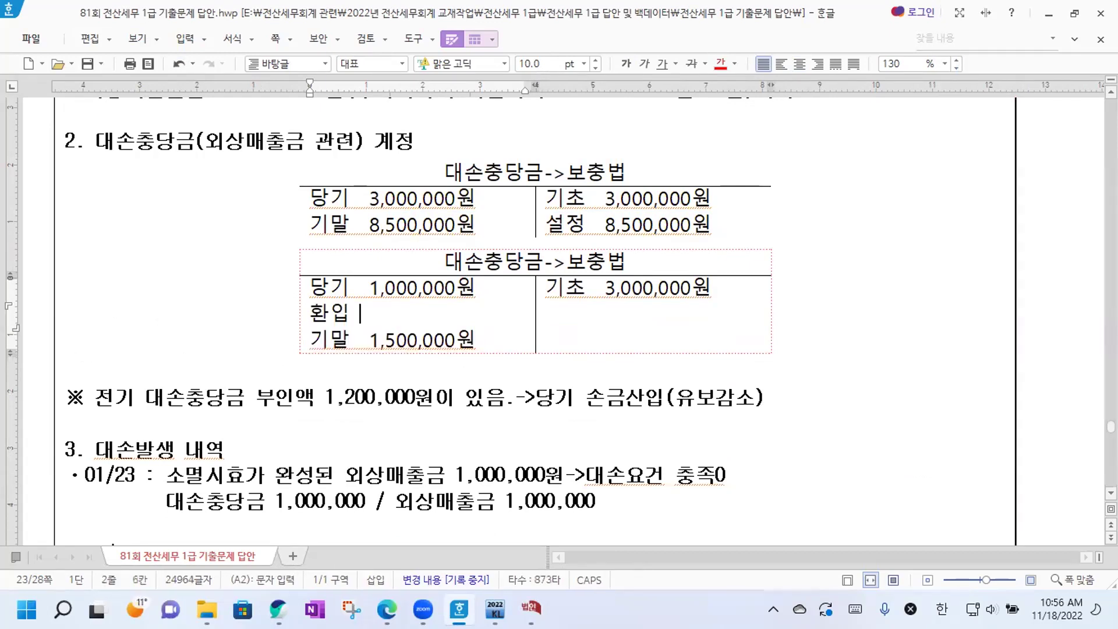
type("500,000")
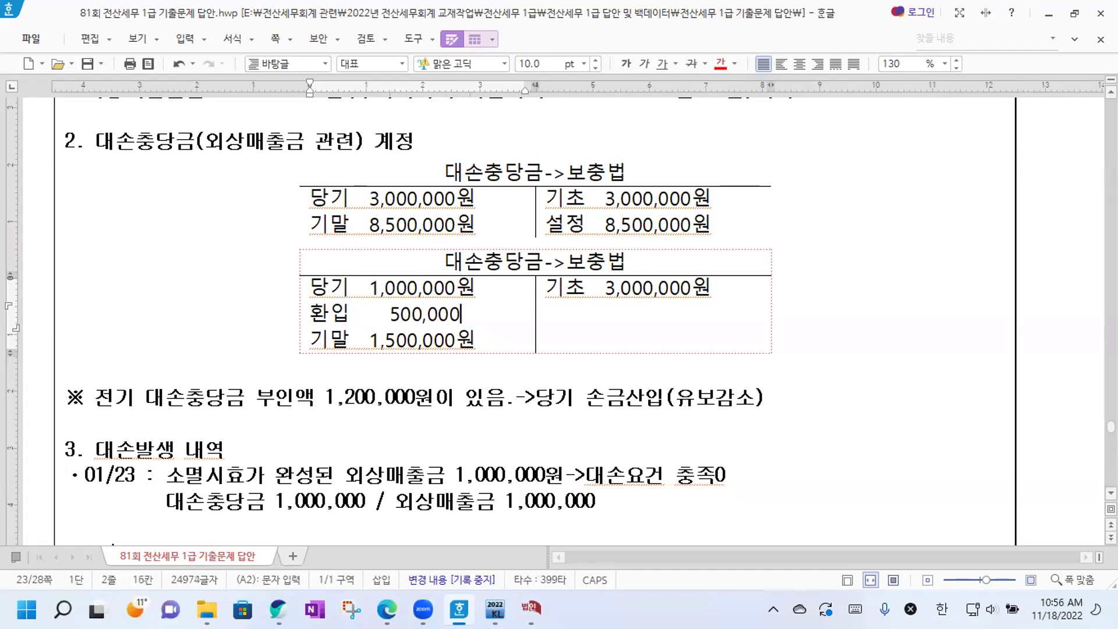
type("원")
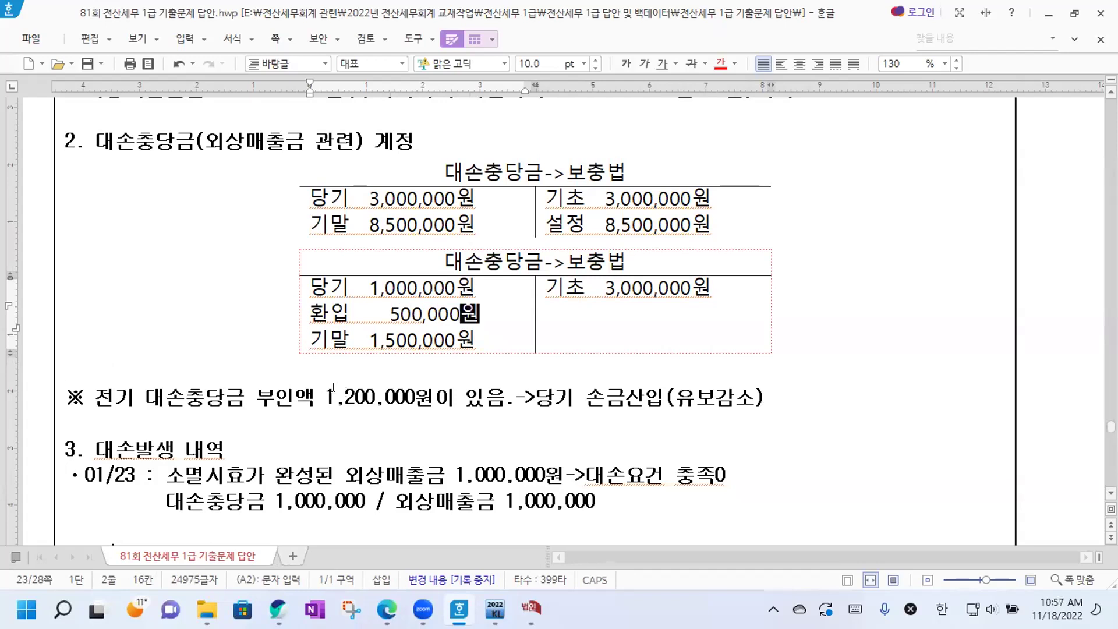
Examine how 기초, 당기, 환입 and 기말 relate in the second 대손충당금 table.
left_click(318, 337)
left_click_drag(318, 336, 481, 335)
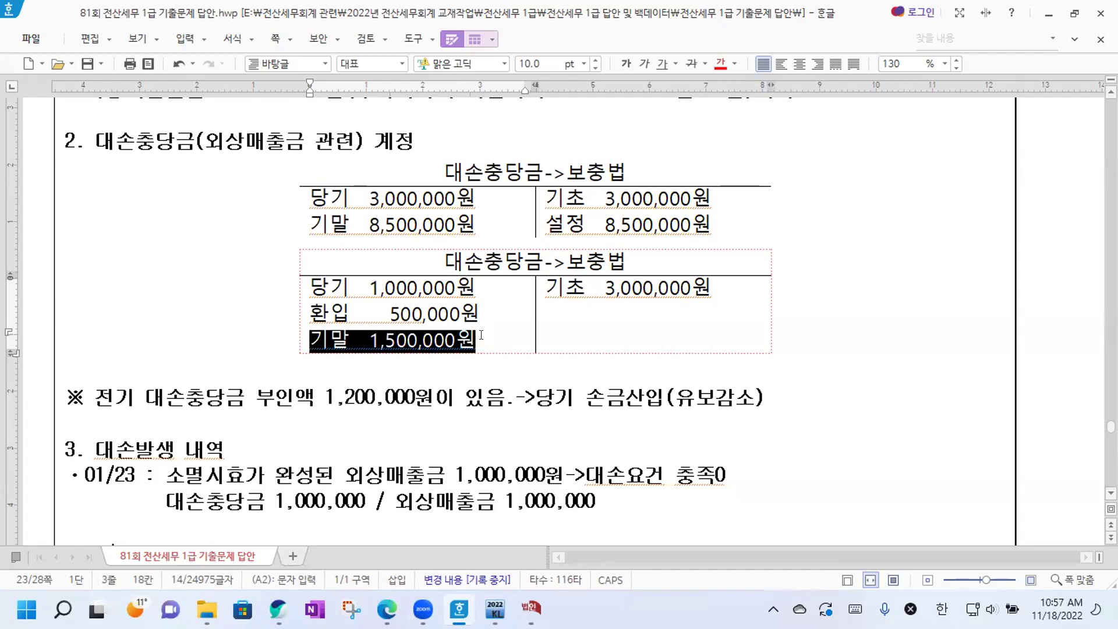
left_click(631, 288)
left_click(386, 287)
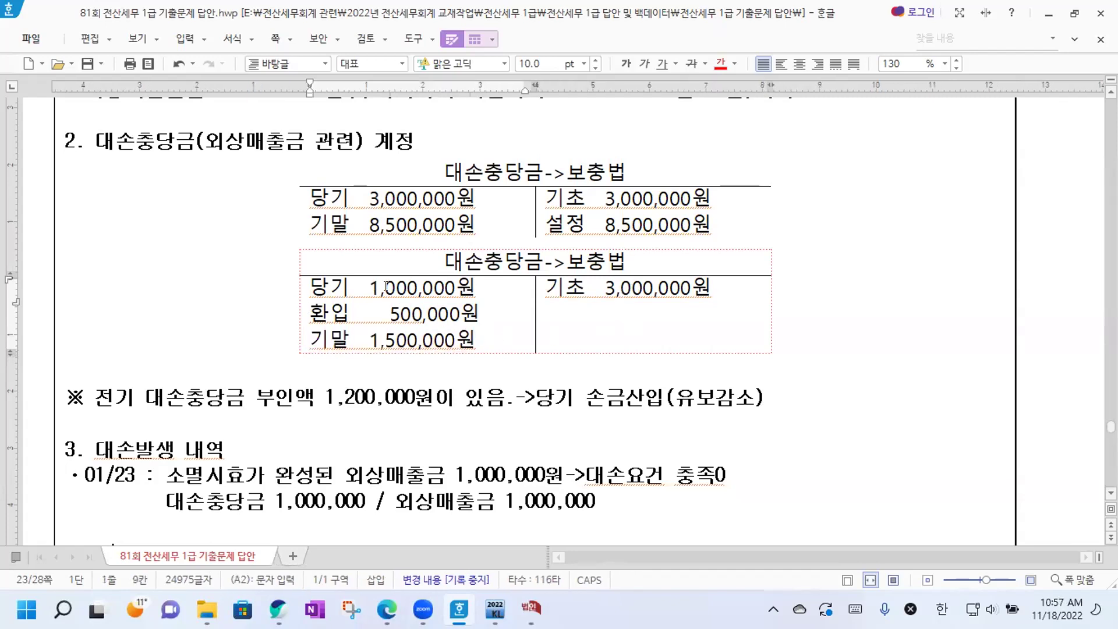
left_click_drag(330, 313, 468, 311)
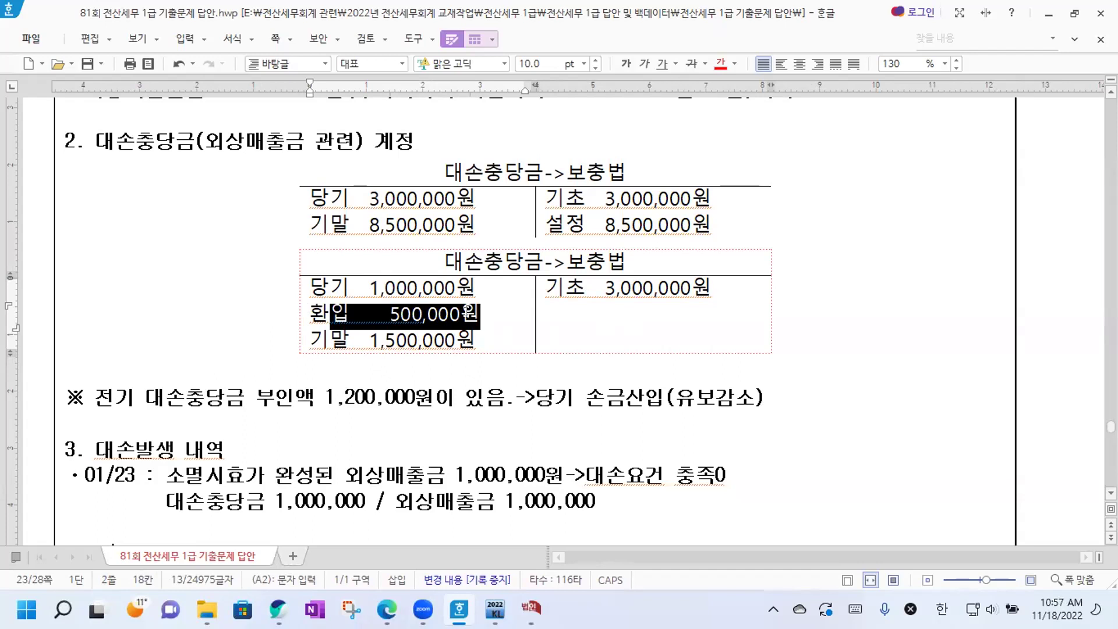
left_click(467, 311)
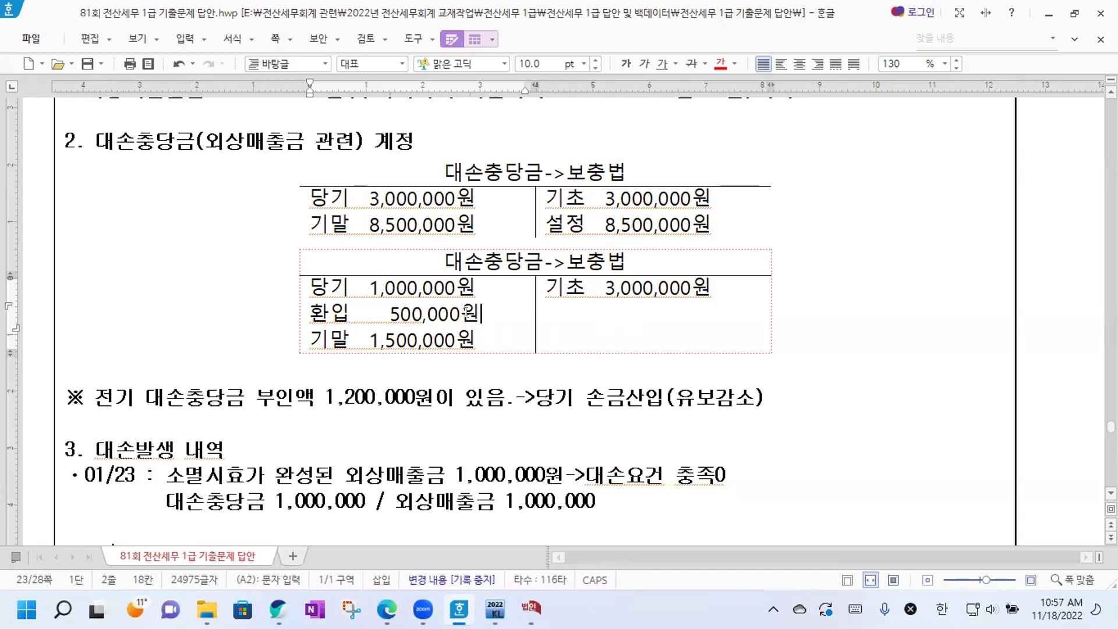
left_click_drag(310, 313, 475, 313)
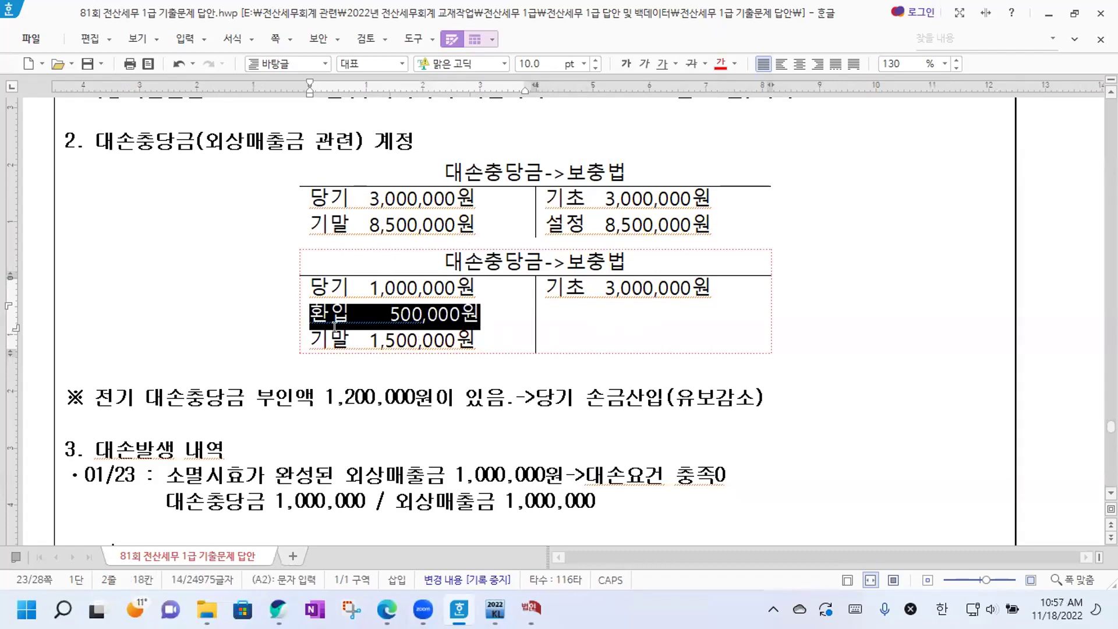
left_click_drag(317, 332, 457, 340)
left_click(579, 340)
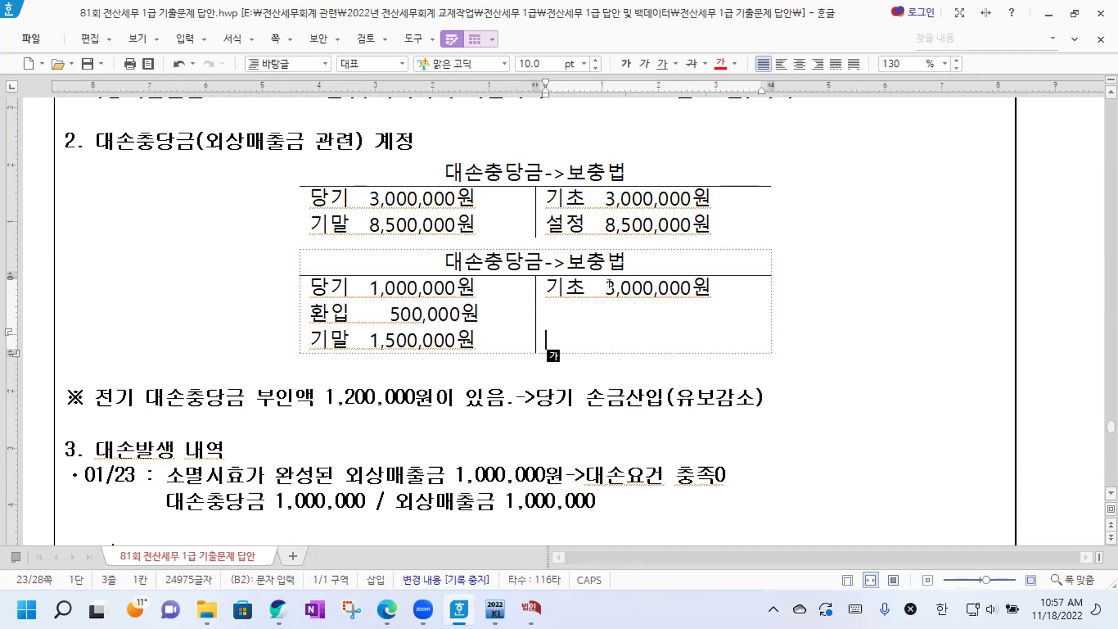
left_click(356, 285)
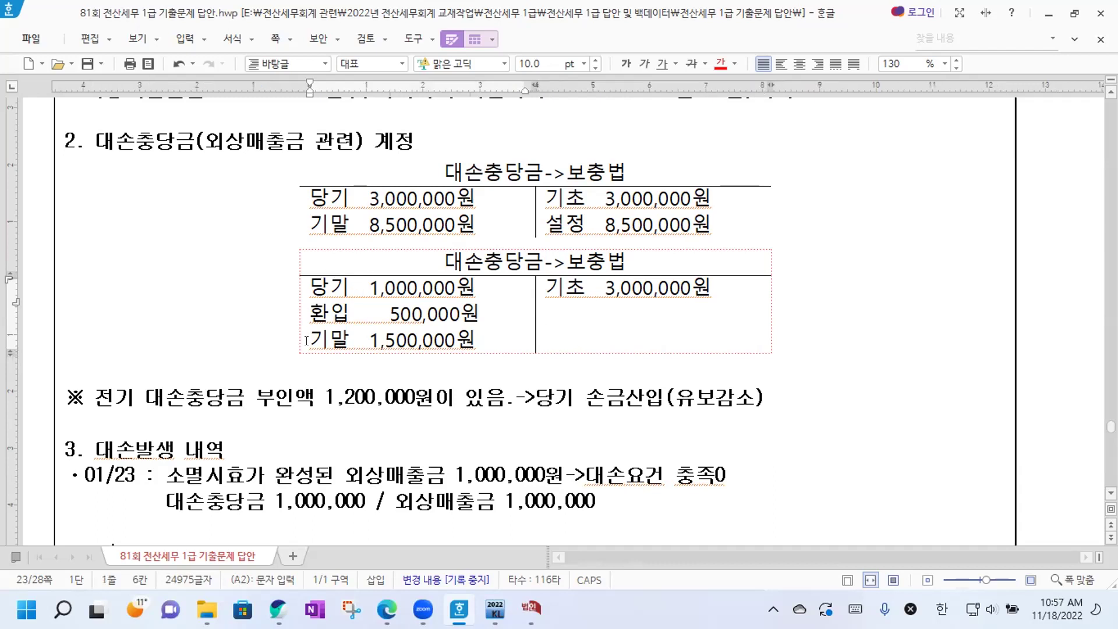
left_click_drag(307, 339, 475, 341)
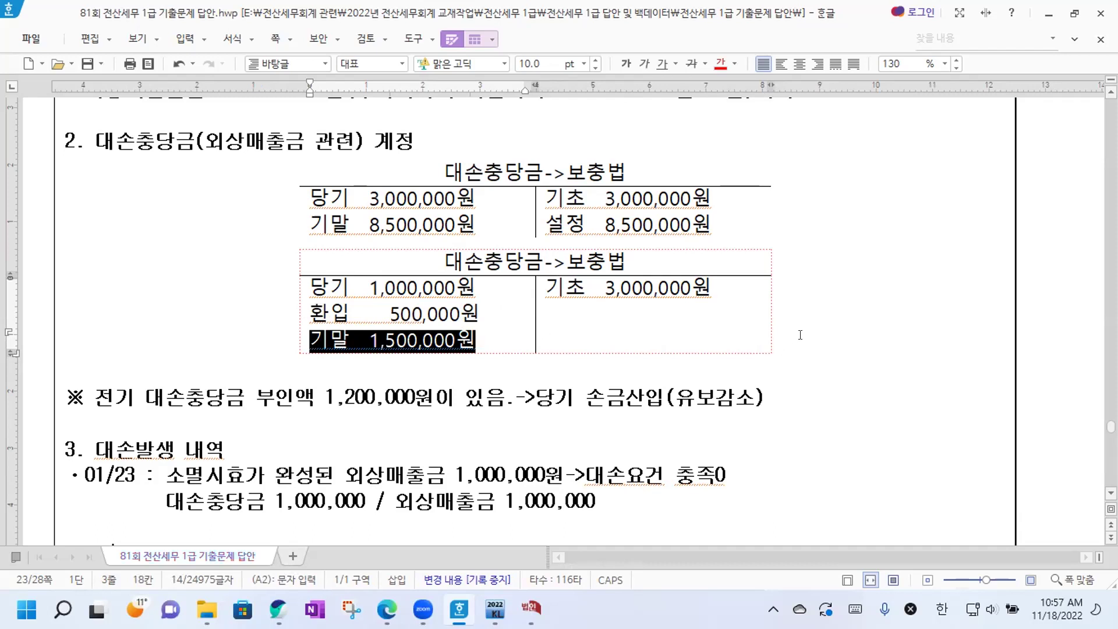
Add the line "*보충액: 기말대충-당기계상" below the second 대손충당금 table, and delete that second table.
left_click(827, 327)
key("Return")
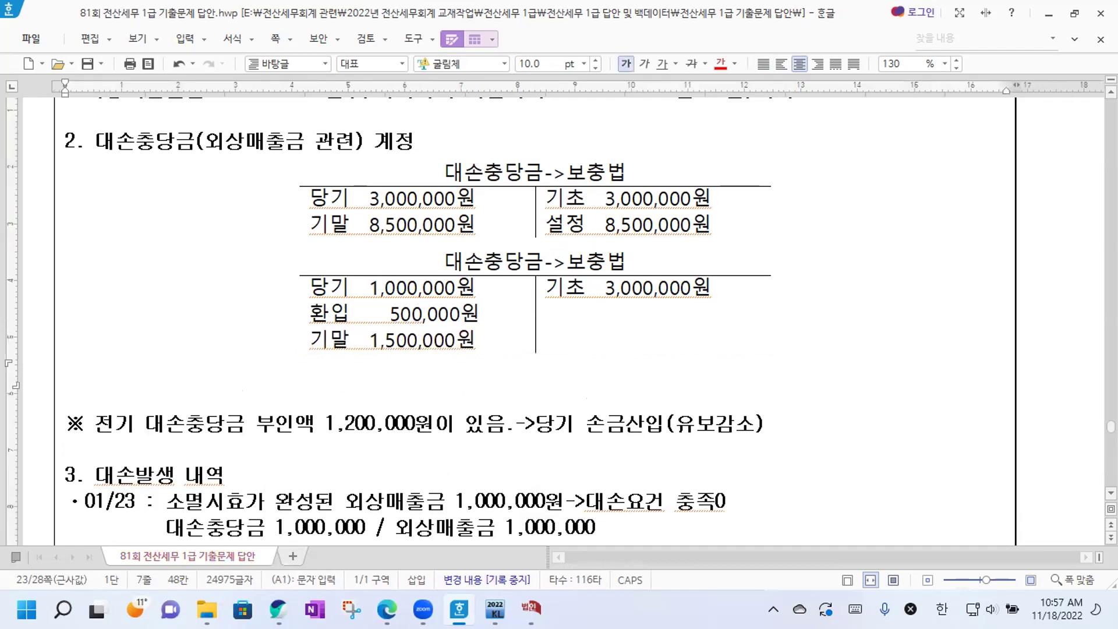
type("*보통")
key("BackSpace")
type("충액")
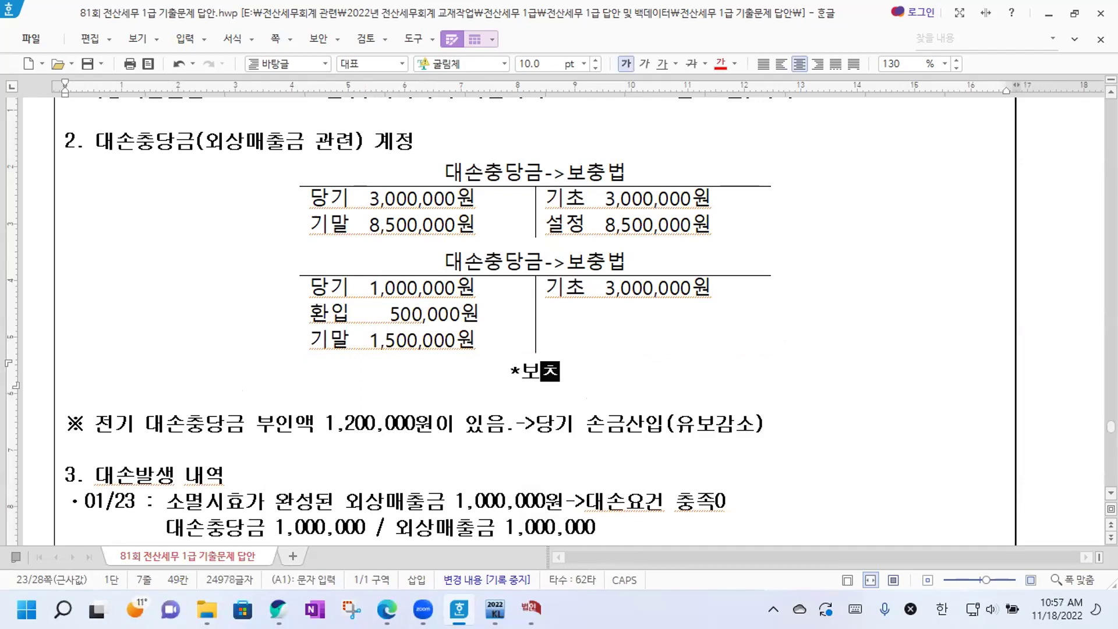
type(": 기말대충")
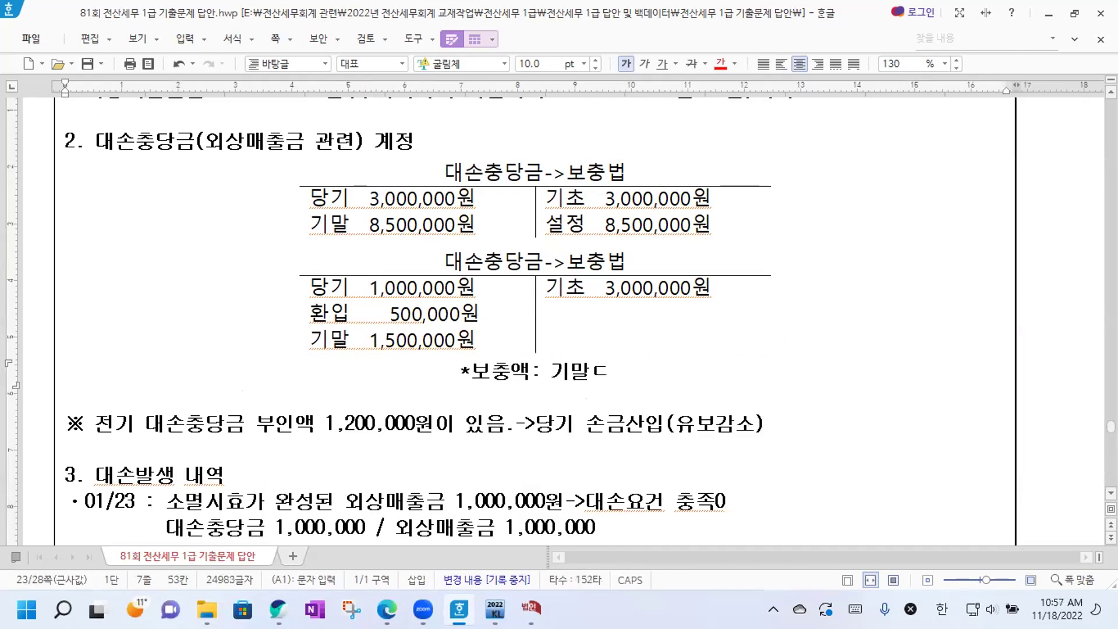
type("-당기겟가")
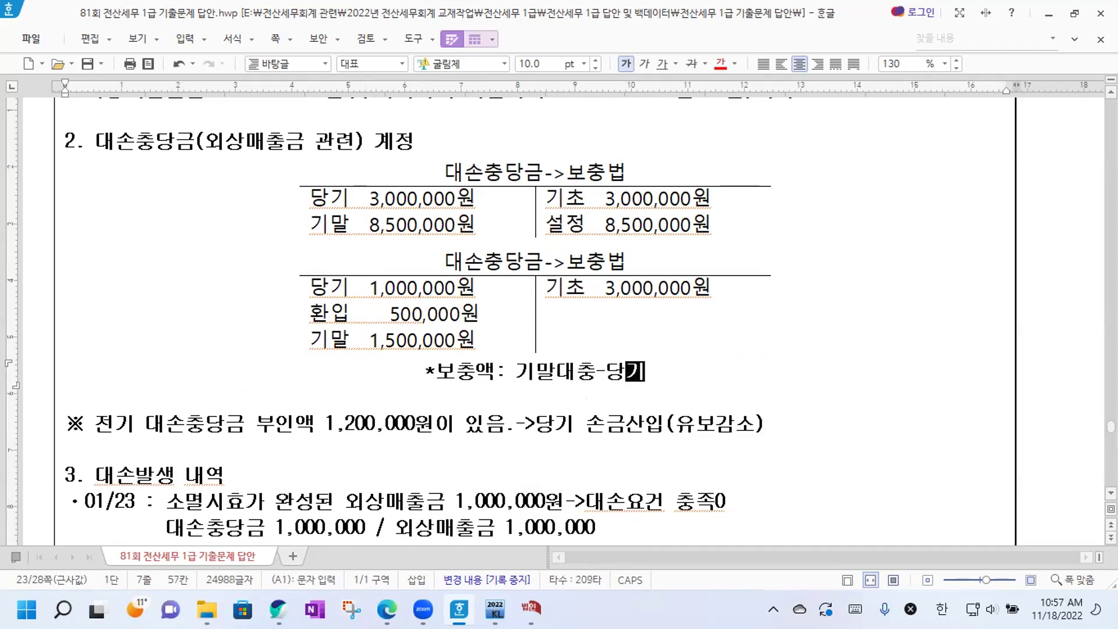
key("BackSpace")
key("BackSpace")
key("BackSpace")
type("계상")
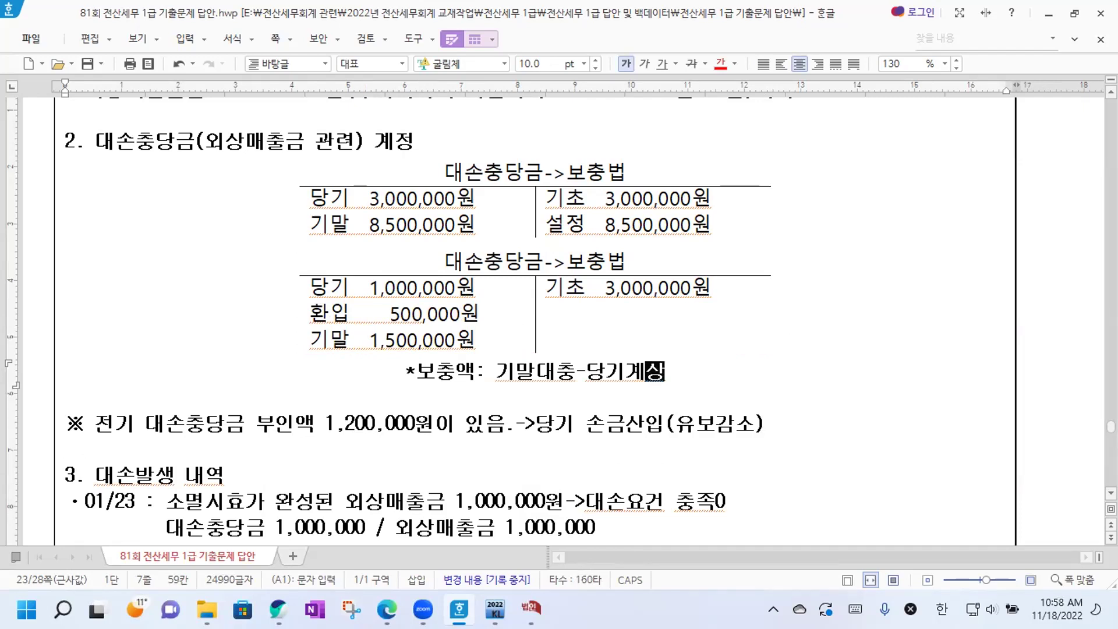
left_click(297, 273)
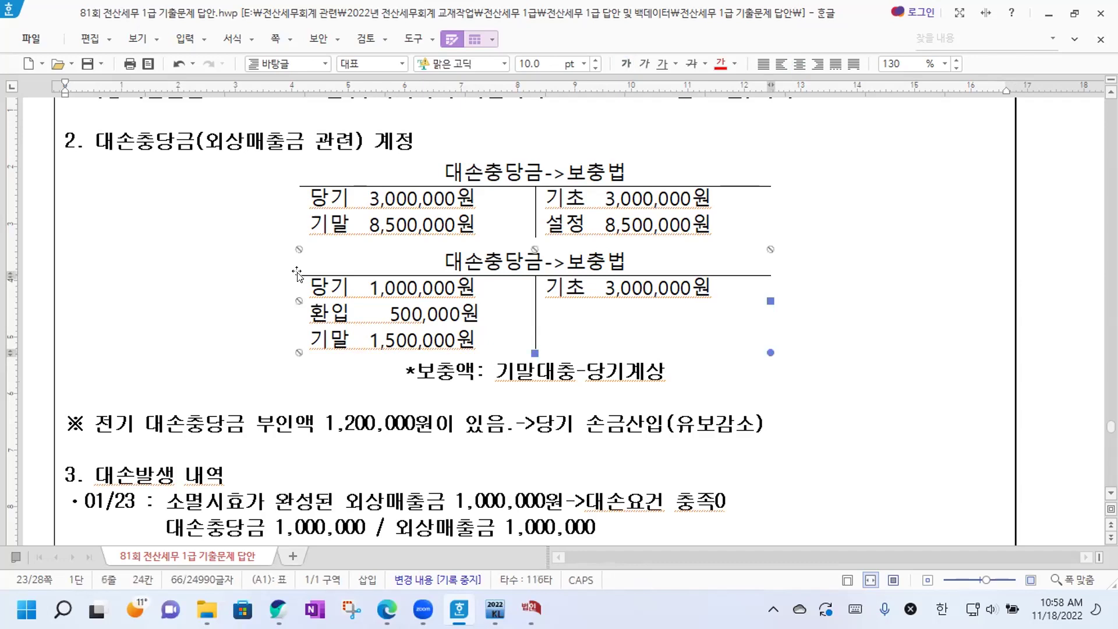
key("Delete")
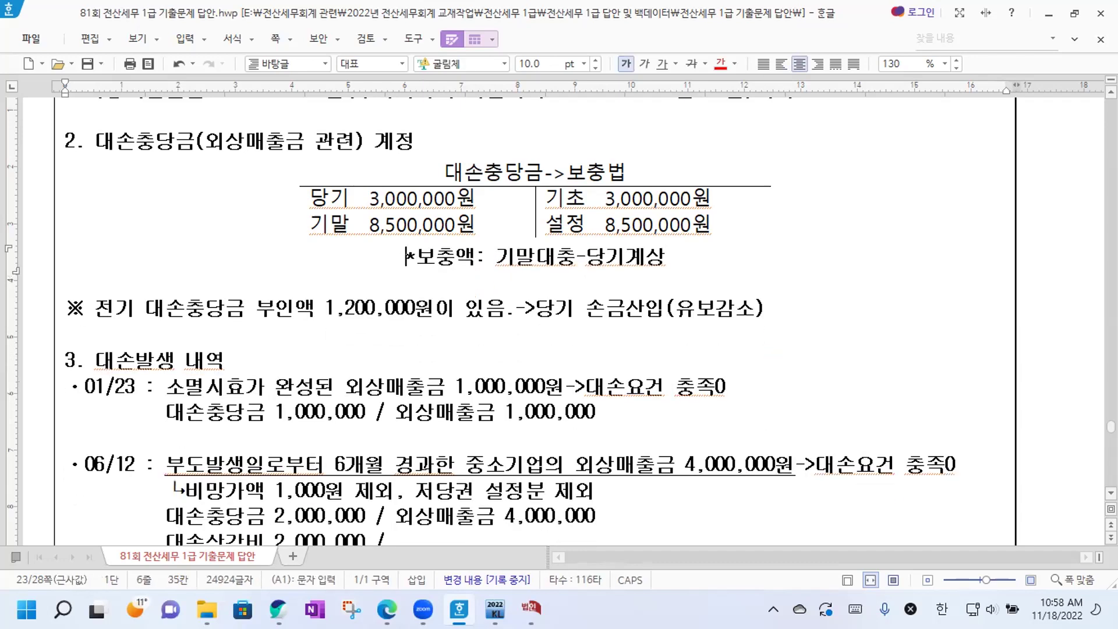
Switch to KcLep and set 8.장부상 충당금기초잔액 to 3,000,000 in the 대손충당금조정 section.
left_click(530, 608)
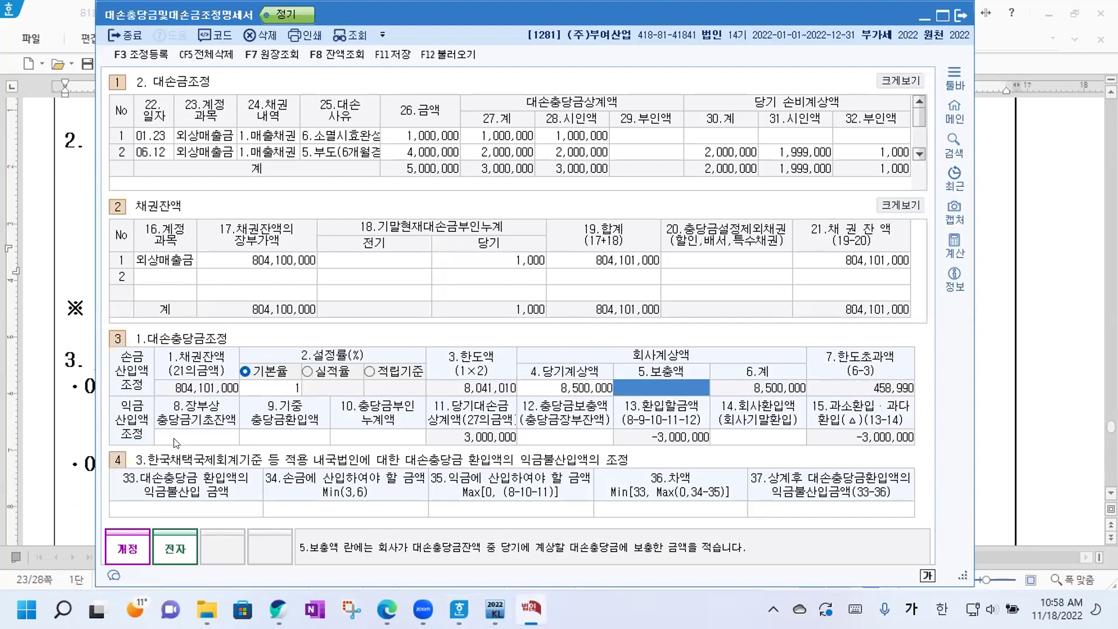
left_click(176, 441)
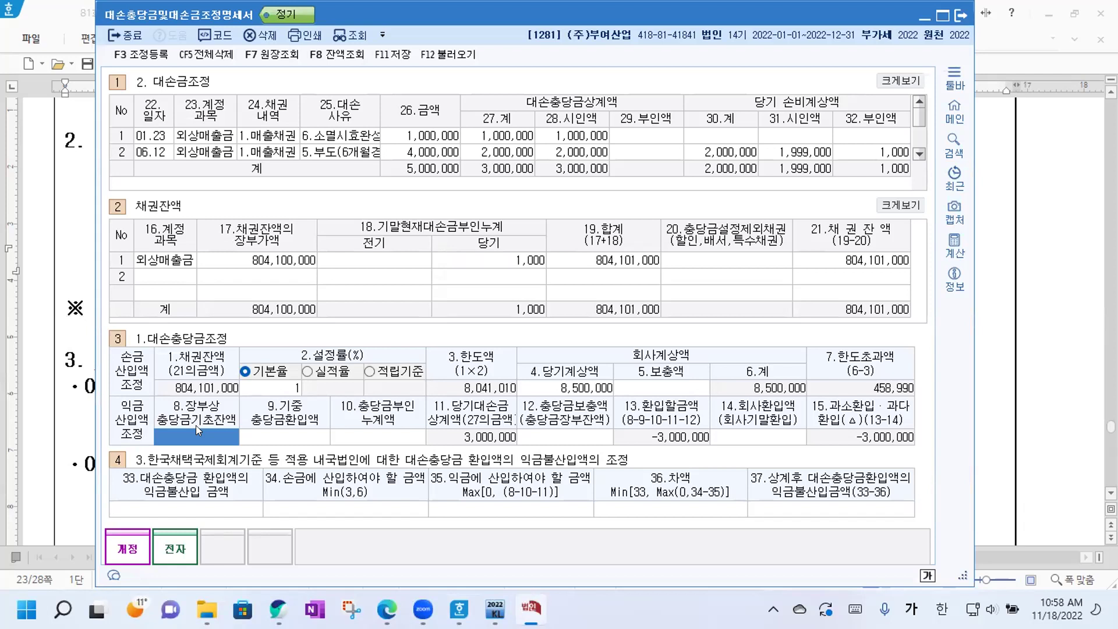
type("3000000")
key("Return")
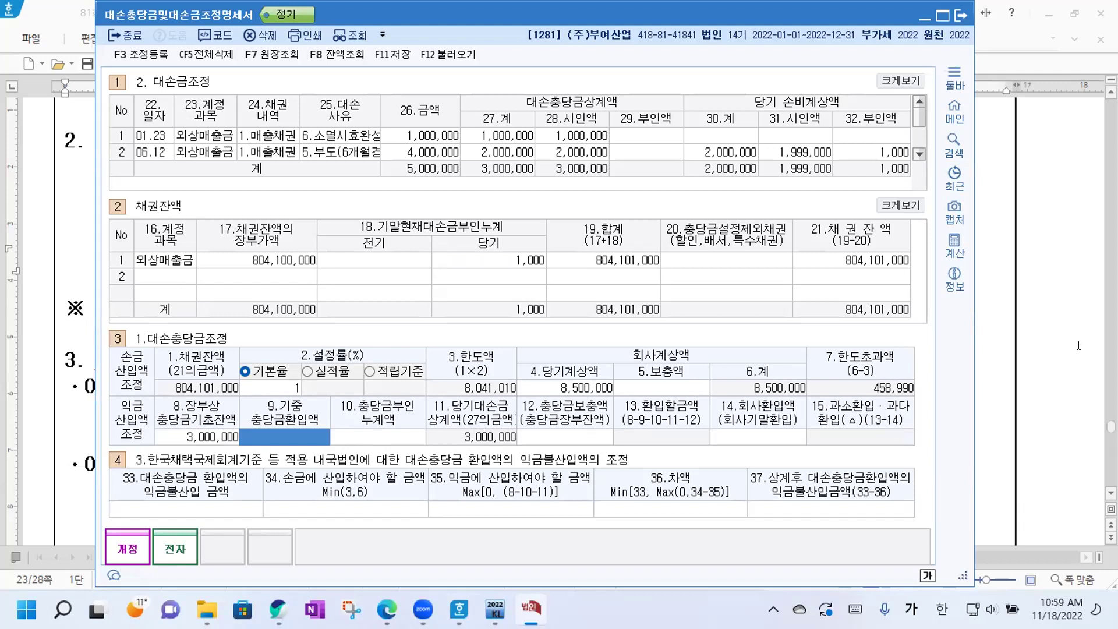
Check the prior-year 부인액 in the answer document, set 10.대손충당금부인누계액 to 1,200,000 in KcLep and save the statement.
left_click(997, 348)
scroll(453, 215, "up", 3)
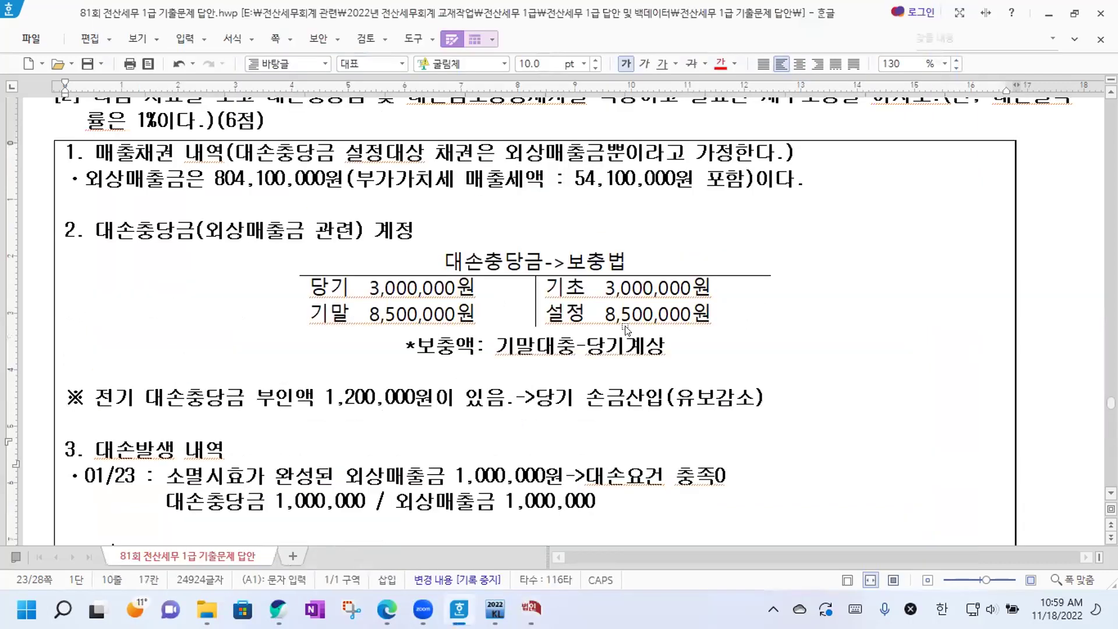
scroll(413, 282, "down", 2)
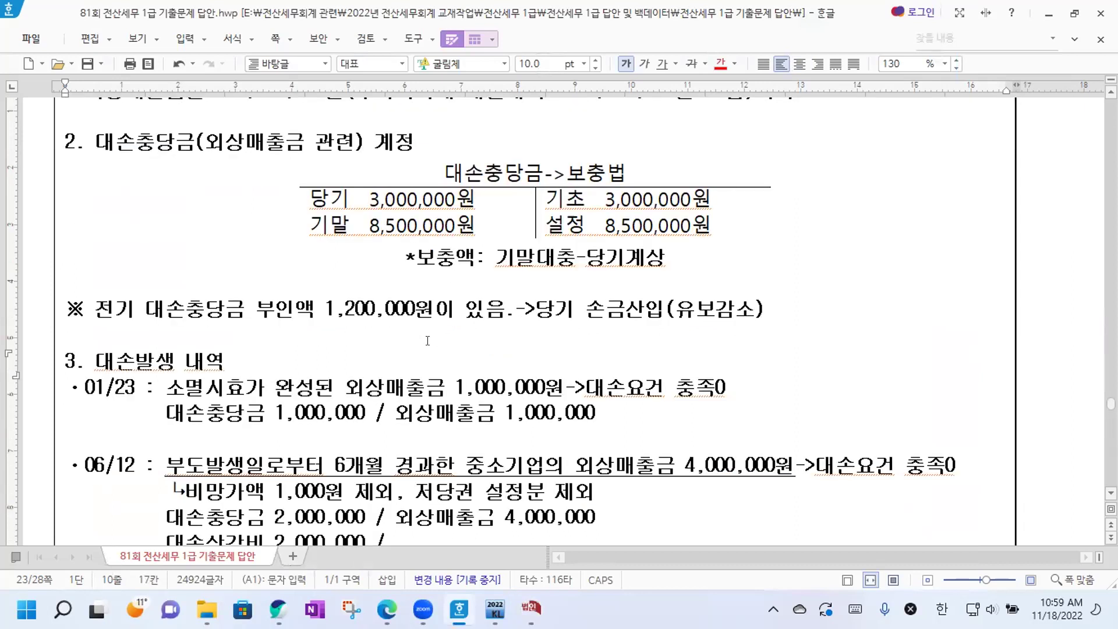
left_click_drag(185, 309, 315, 308)
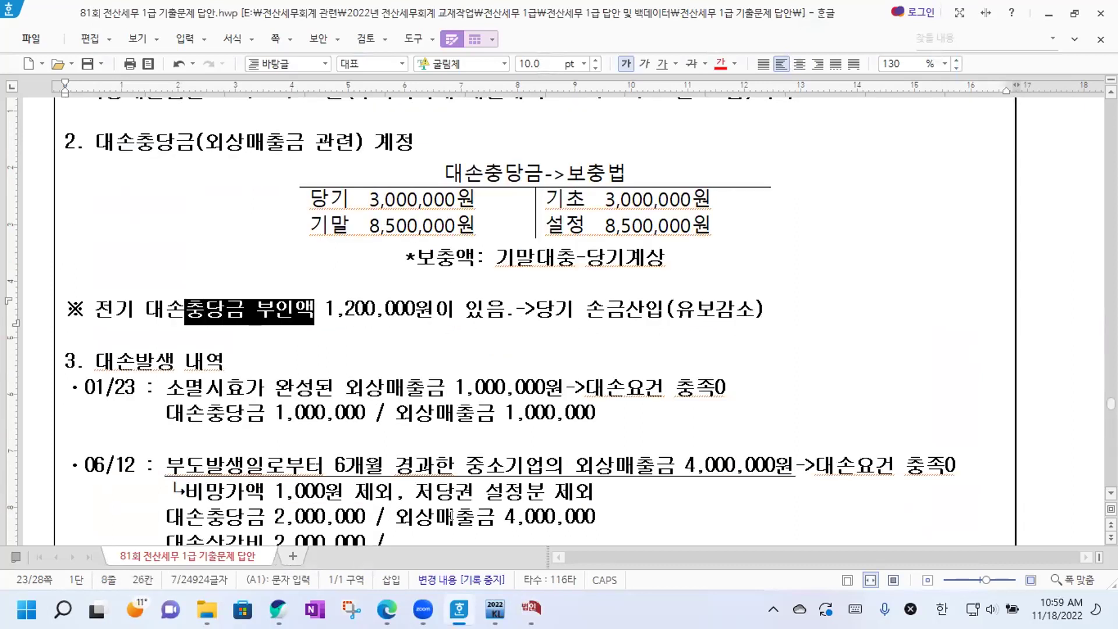
left_click(532, 609)
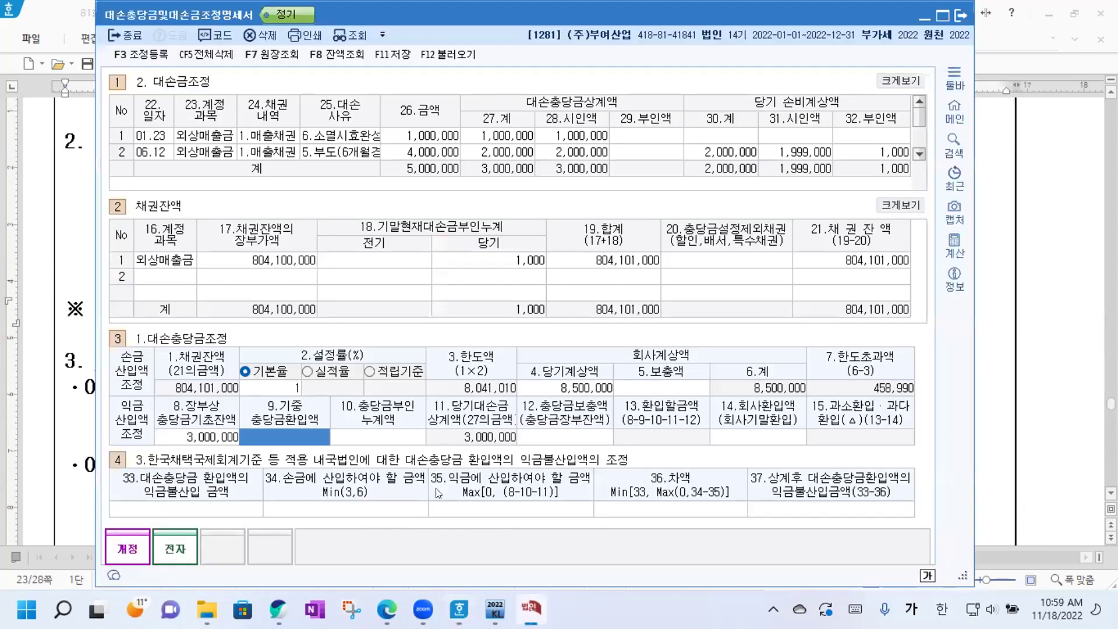
left_click(370, 432)
type("1200000")
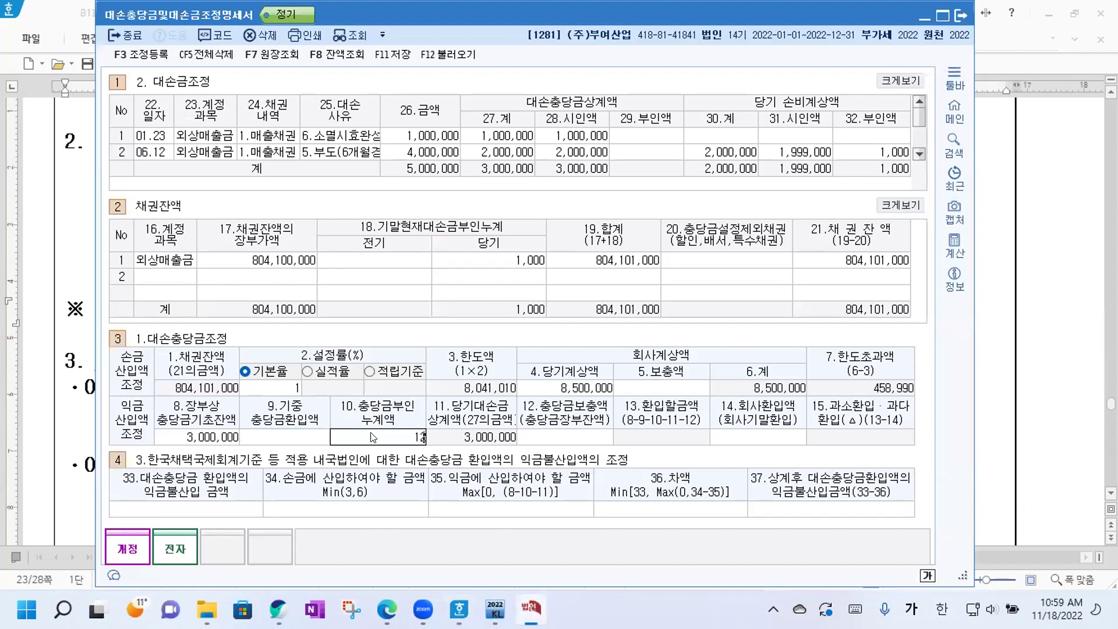
key("Return")
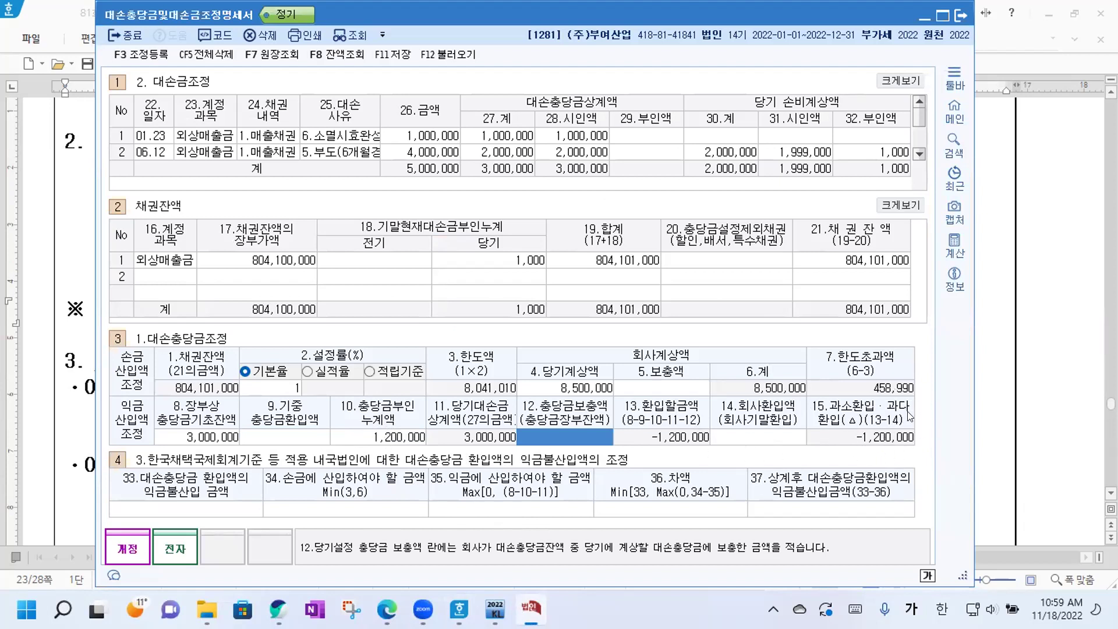
left_click(395, 58)
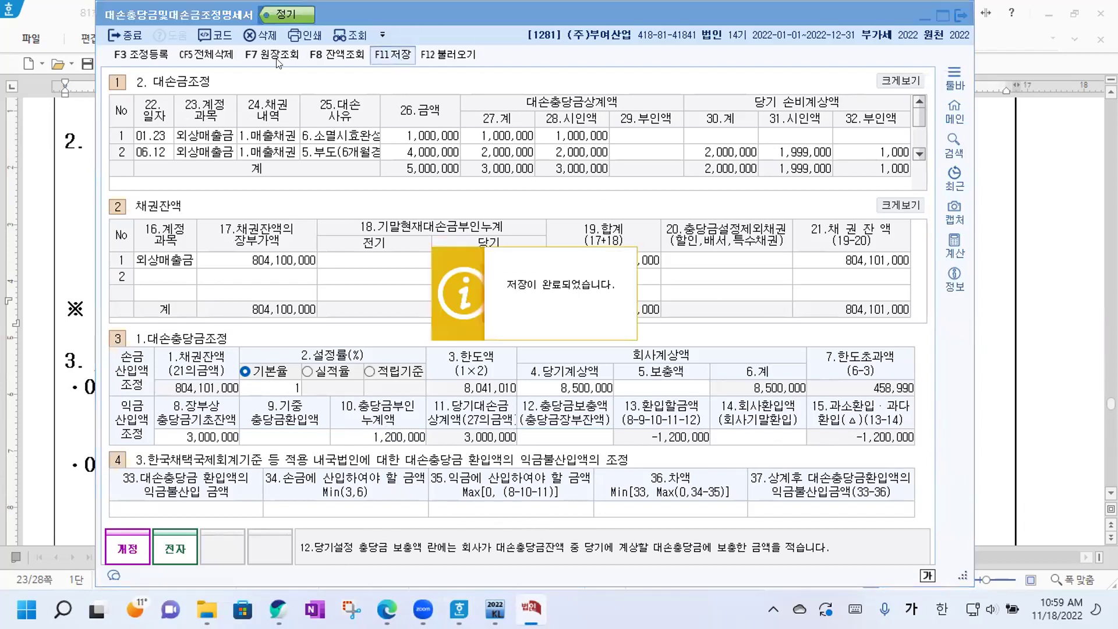
Open 조정 등록 and register 대손금부인 for 1,000 as 유보발생 under 익금산입 및 손금불산입.
left_click(138, 56)
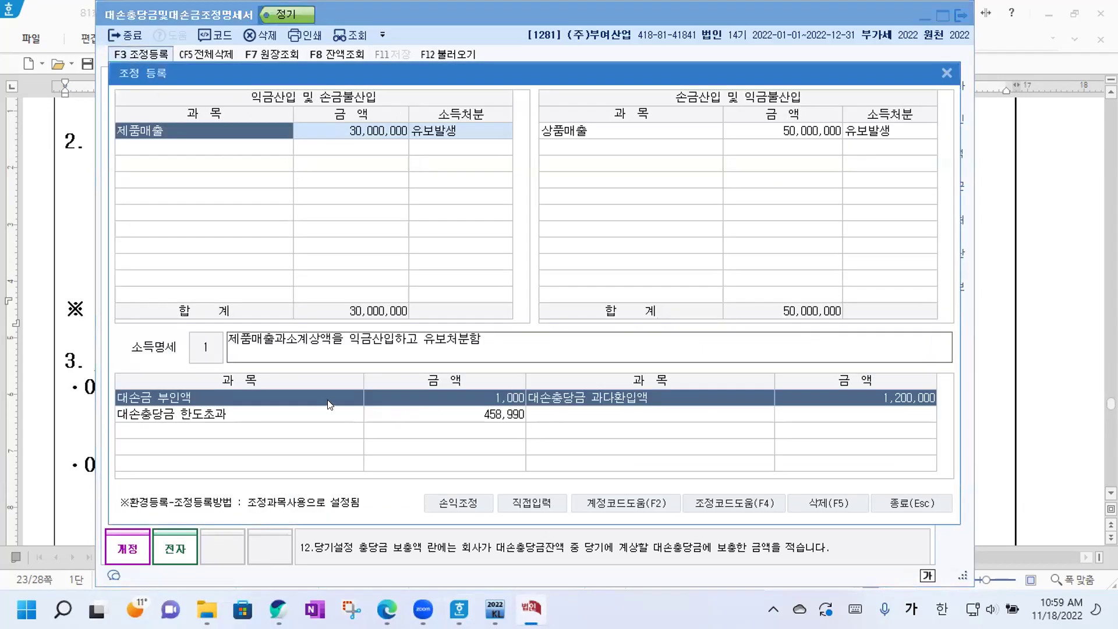
left_click(214, 147)
type("대손")
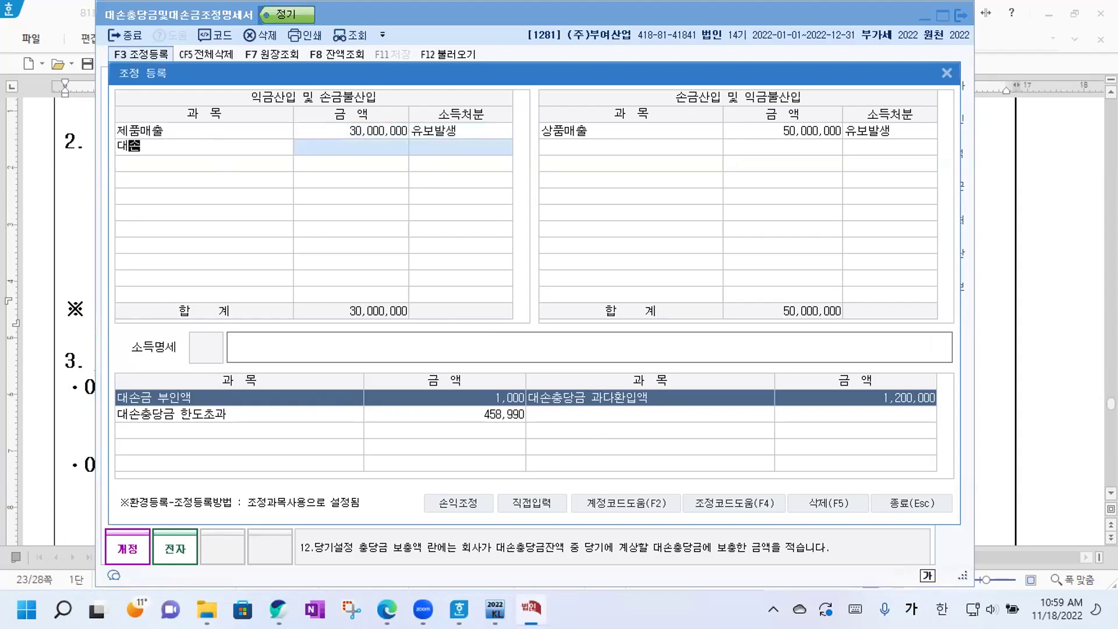
key("Return")
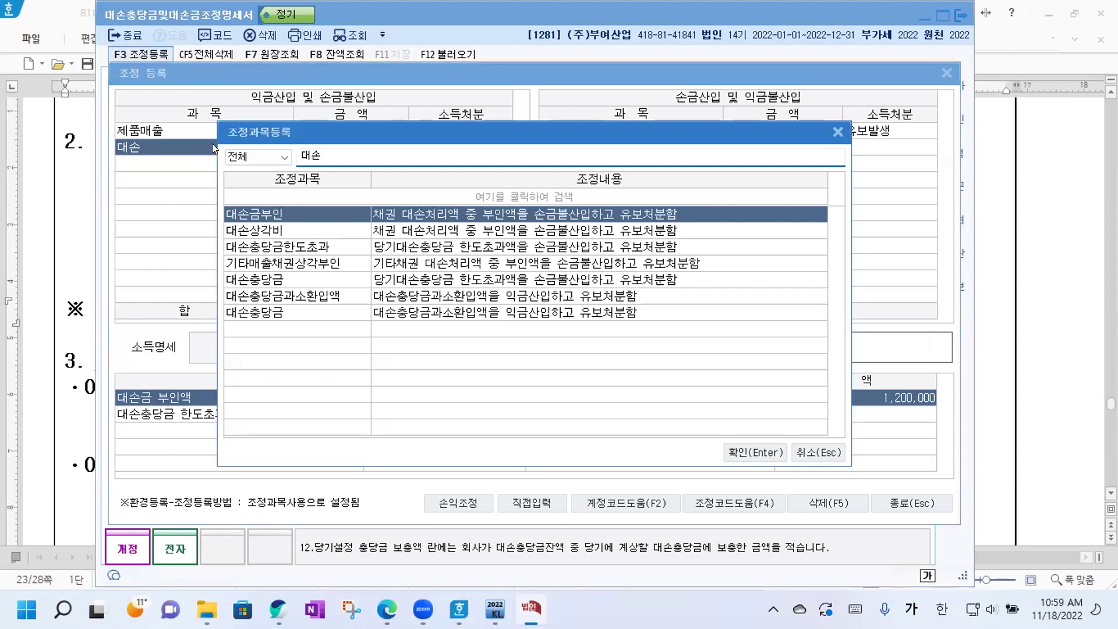
key("Return")
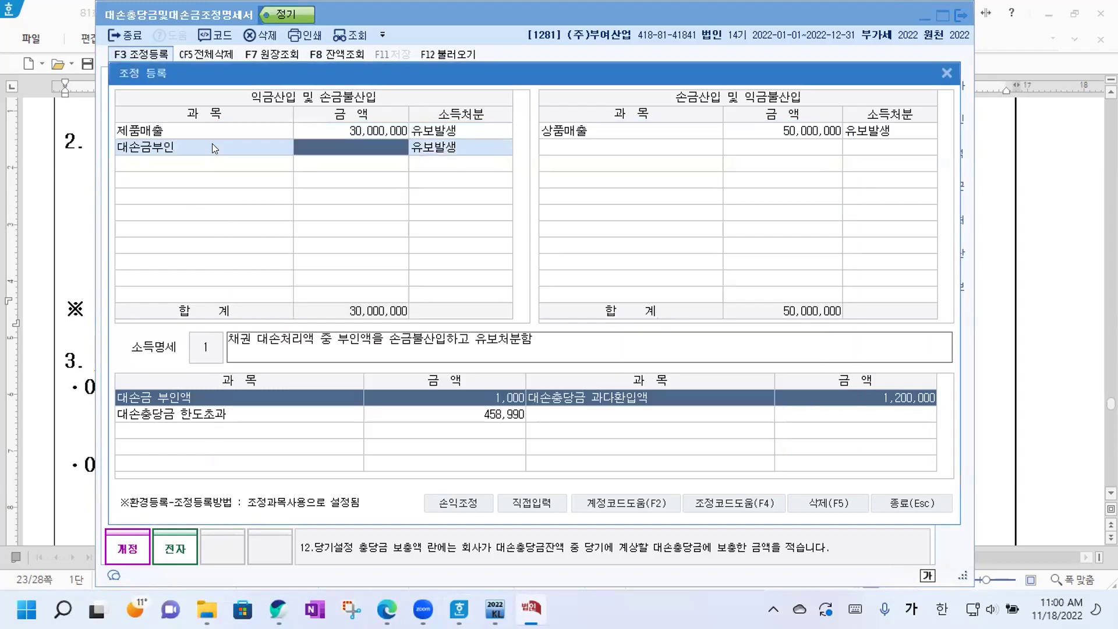
type("1000")
key("Return")
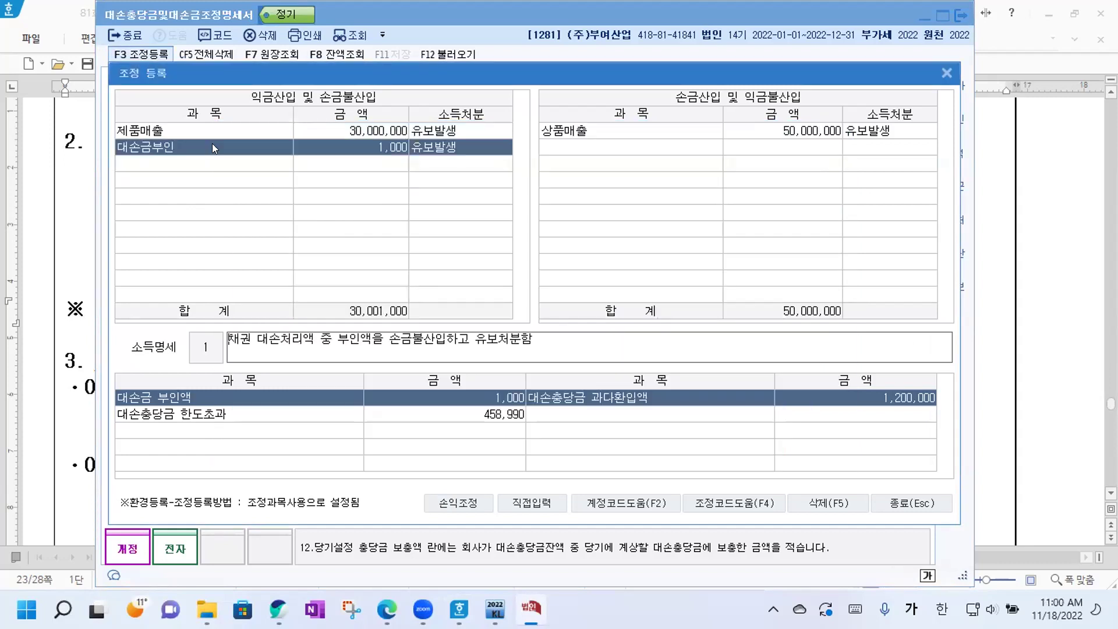
key("Return")
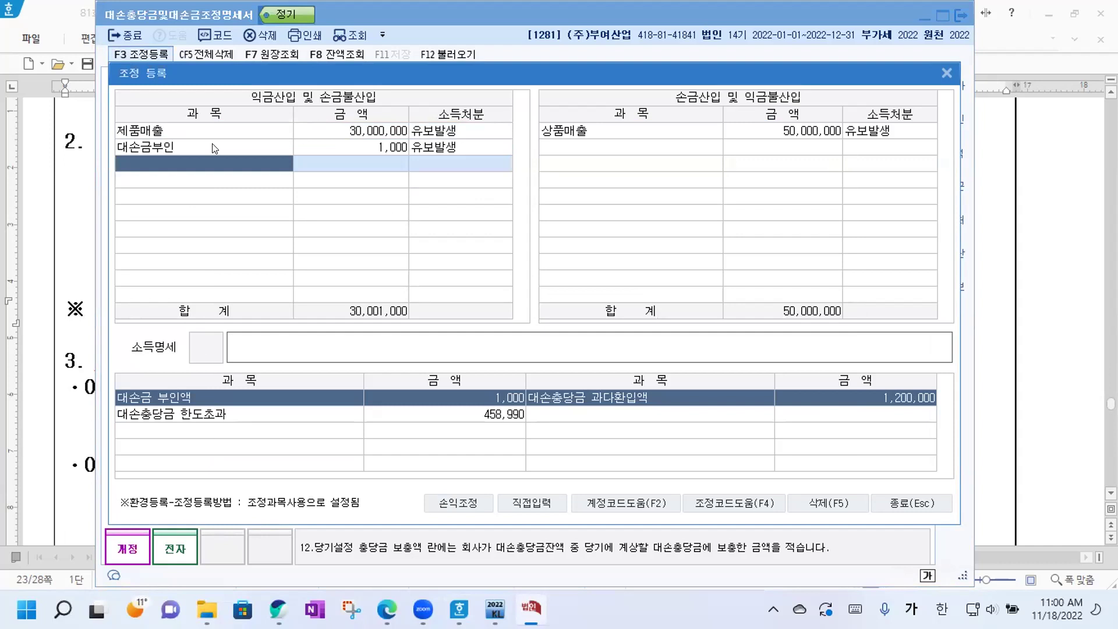
Register 대손충당금한도초과 for 458,990 as 유보발생 under 익금산입 및 손금불산입.
type("대손")
key("Return")
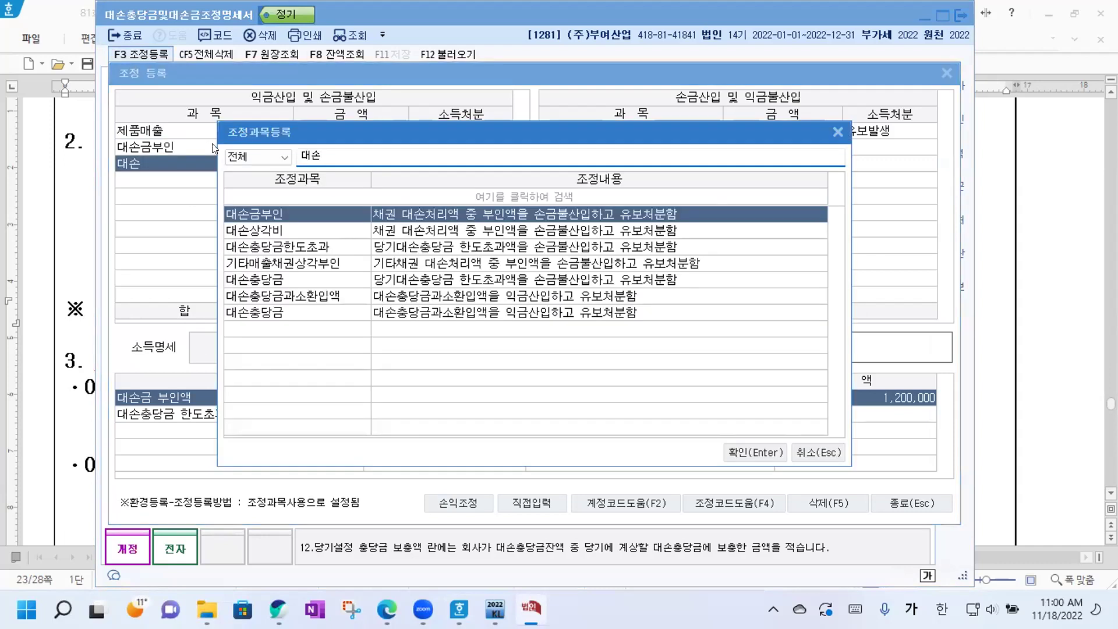
key("Down")
key("Down")
key("Return")
type("458990")
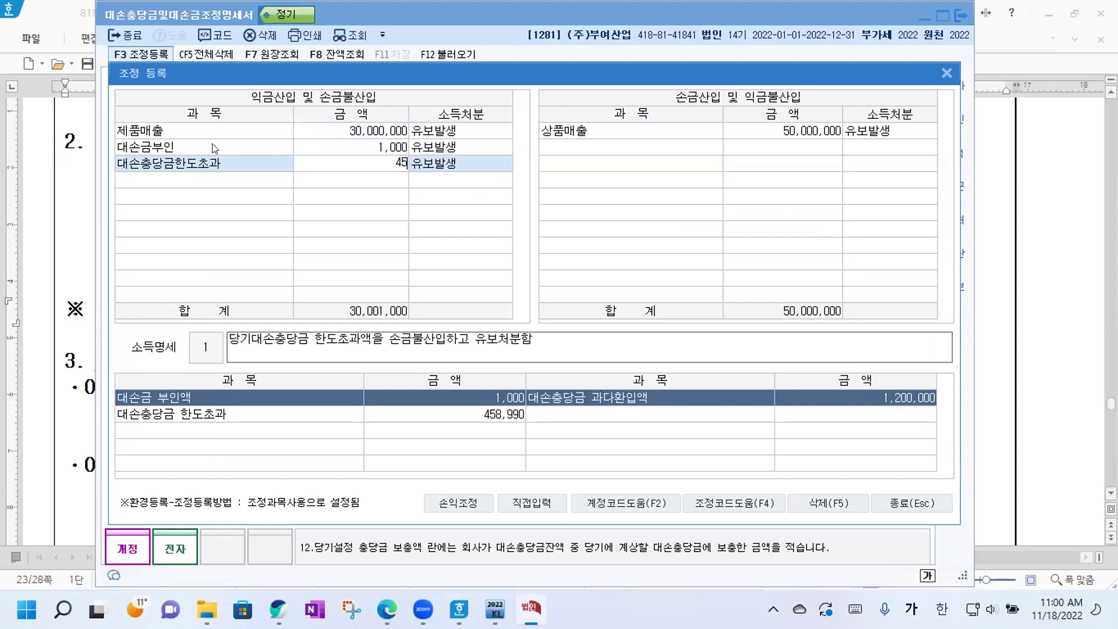
key("Return")
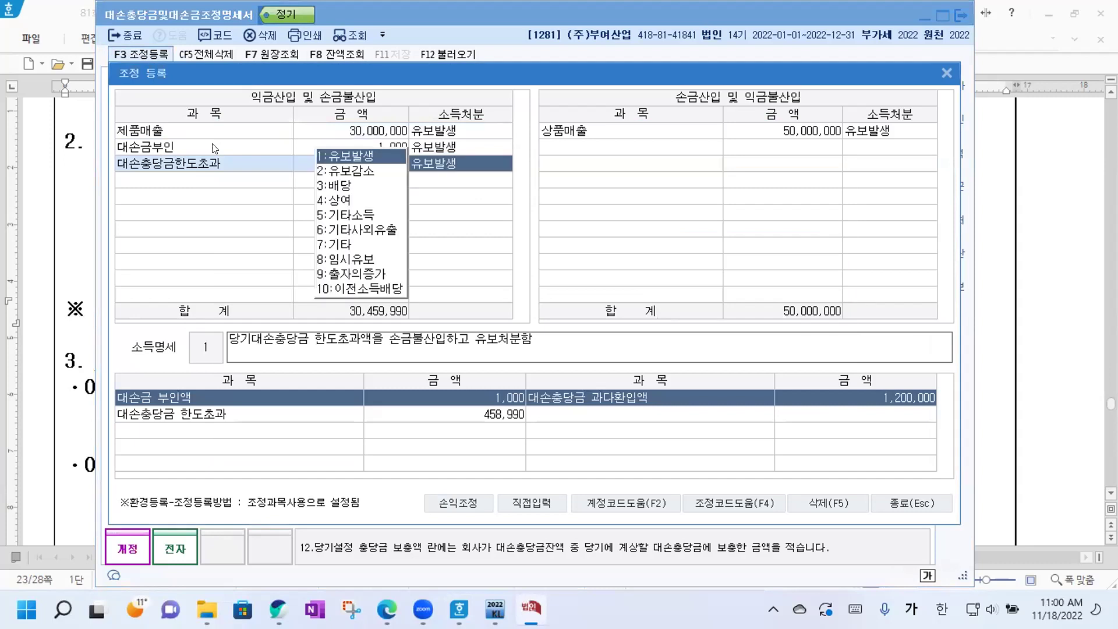
key("Return")
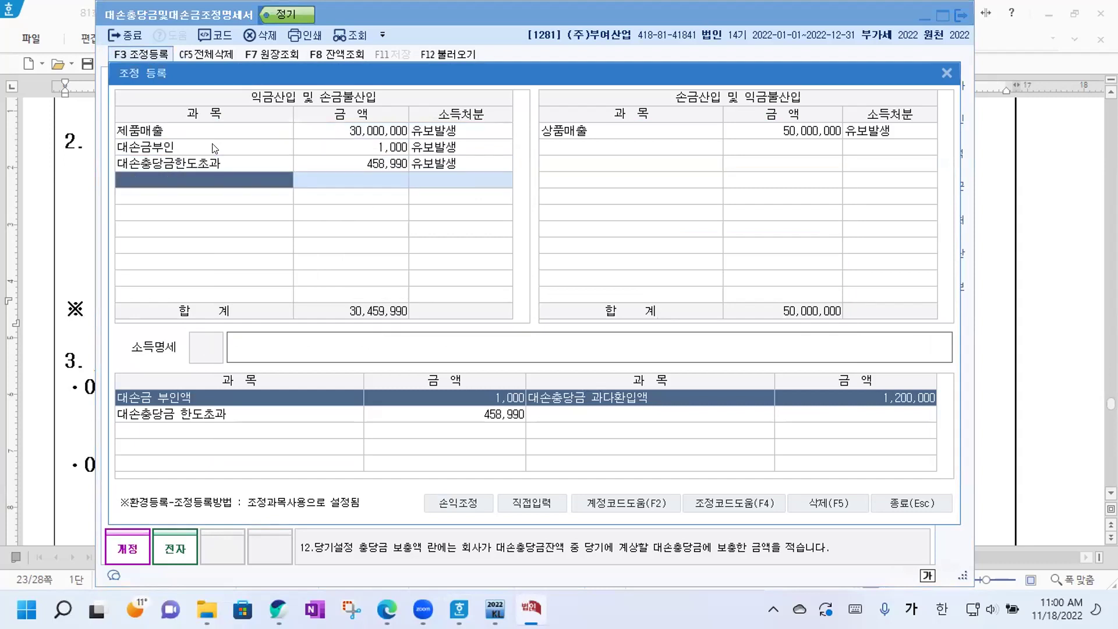
Register 전기대손충당금한도초과 for 1,200,000 as 유보감소 under 손금산입 및 익금불산입, and close 조정 등록.
left_click(623, 146)
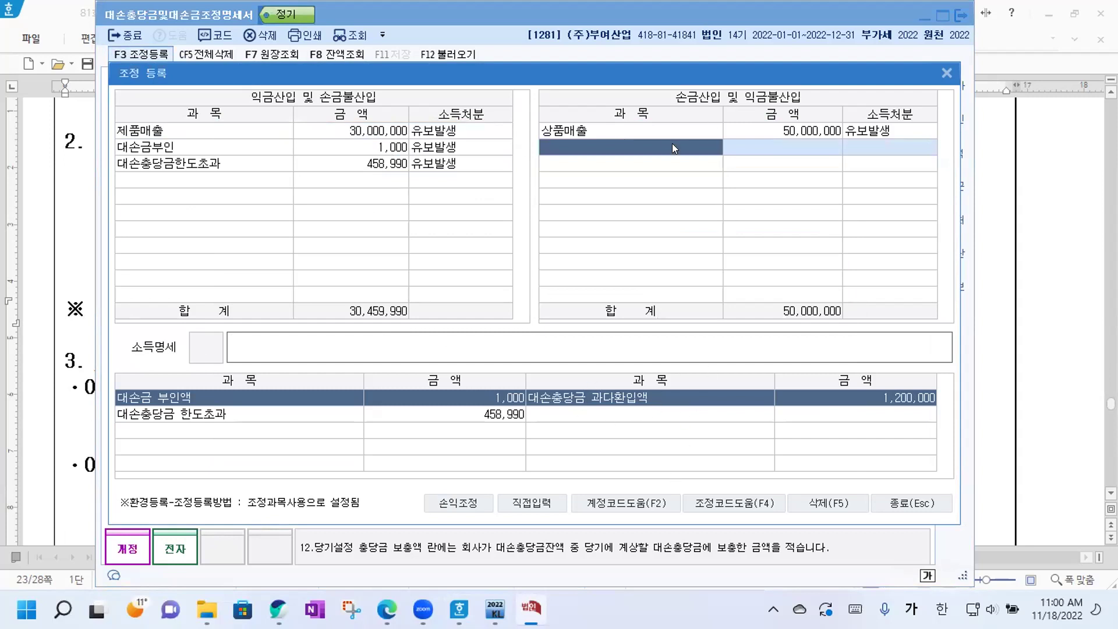
type("전기")
key("Return")
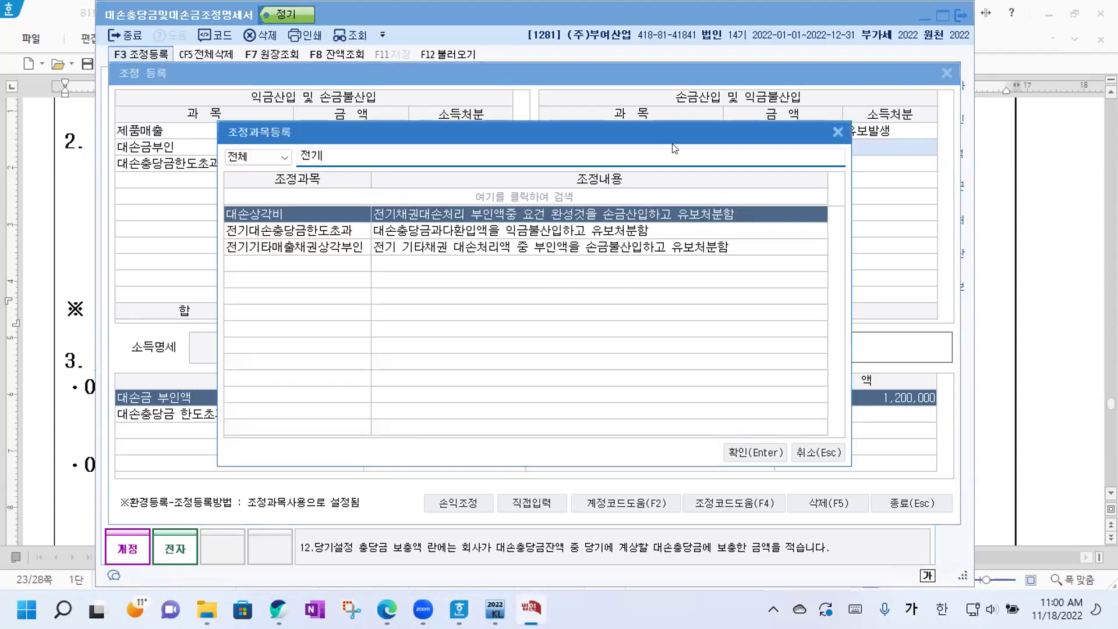
key("Down")
key("Return")
type("1200000")
key("Return")
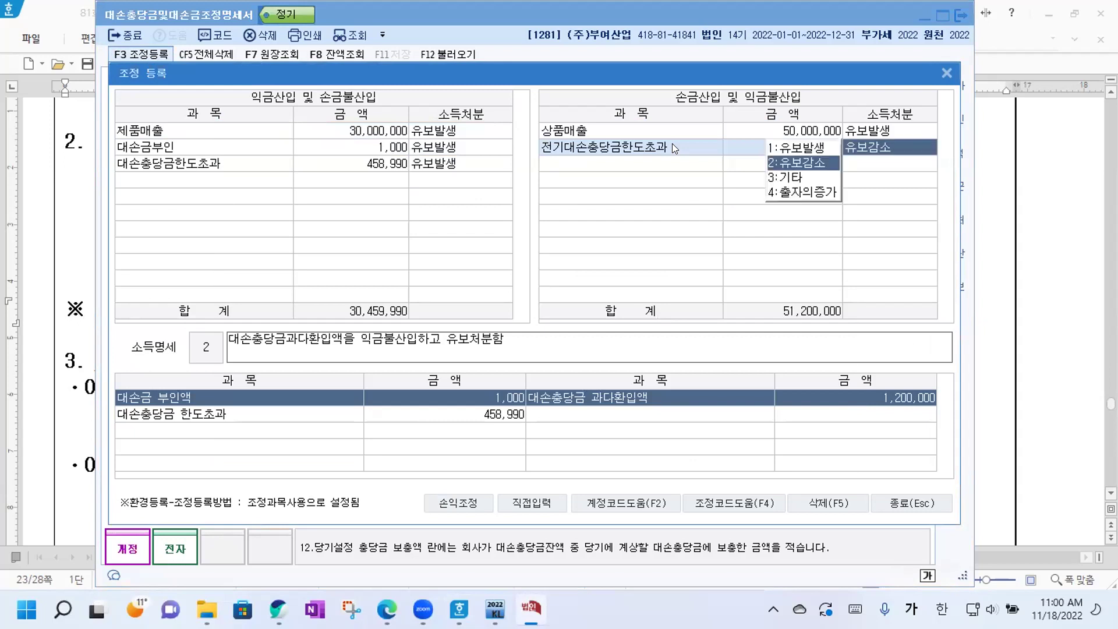
key("Return")
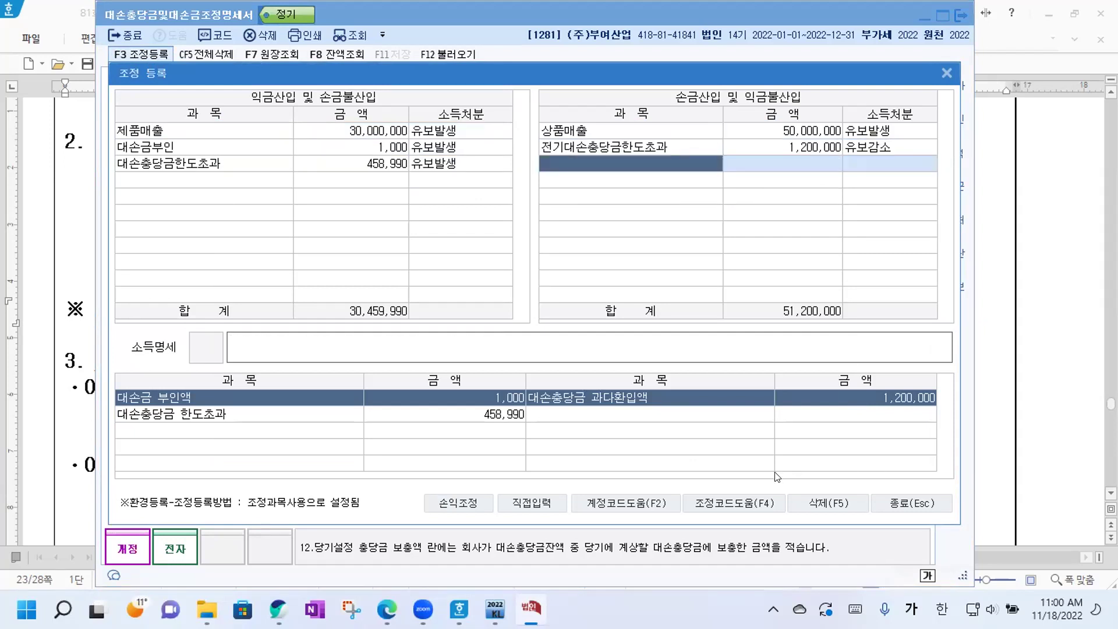
left_click(896, 503)
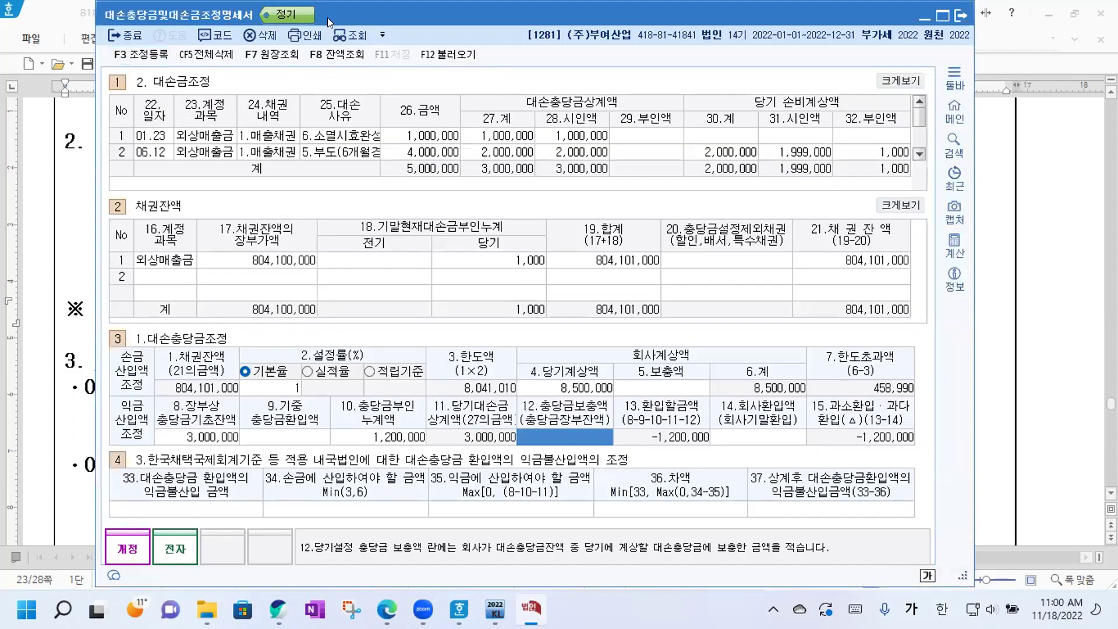
Switch to the answer document in 한글 and delete the old notes below the heading *대손금 및 대손충당금 세무조정 순서, through the *참고 lines.
left_click(1040, 306)
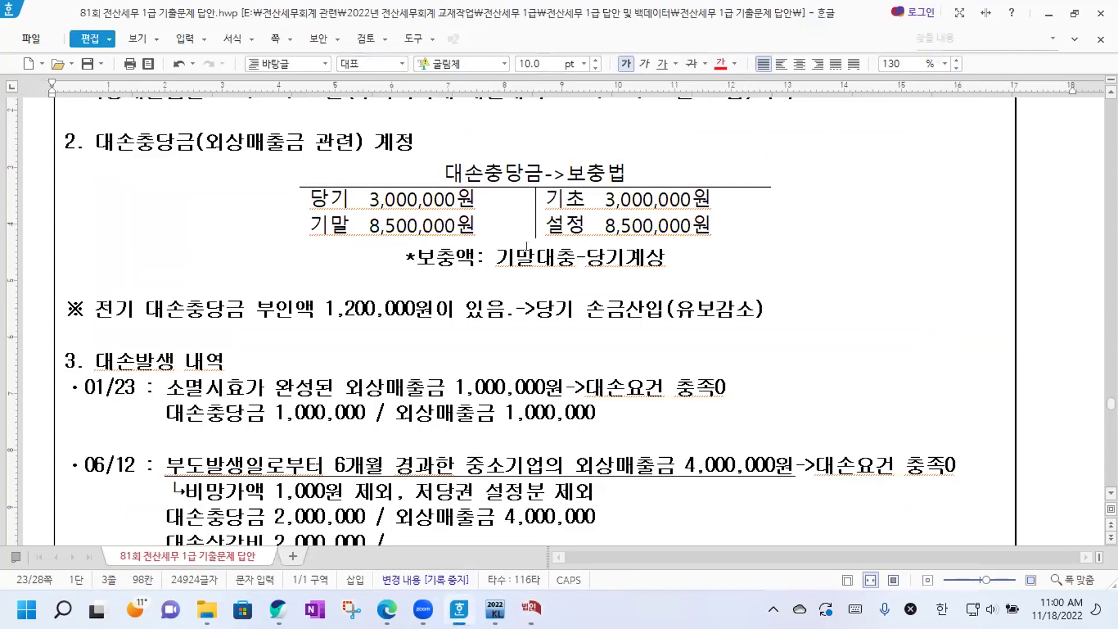
scroll(527, 251, "down", 3)
scroll(519, 243, "down", 6)
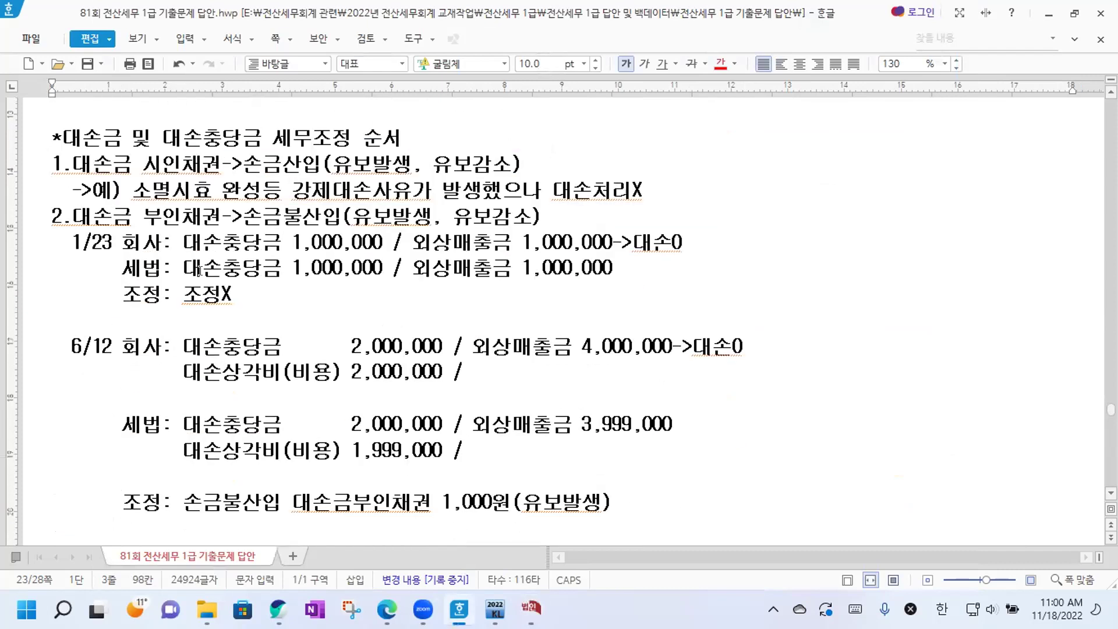
left_click_drag(44, 168, 751, 430)
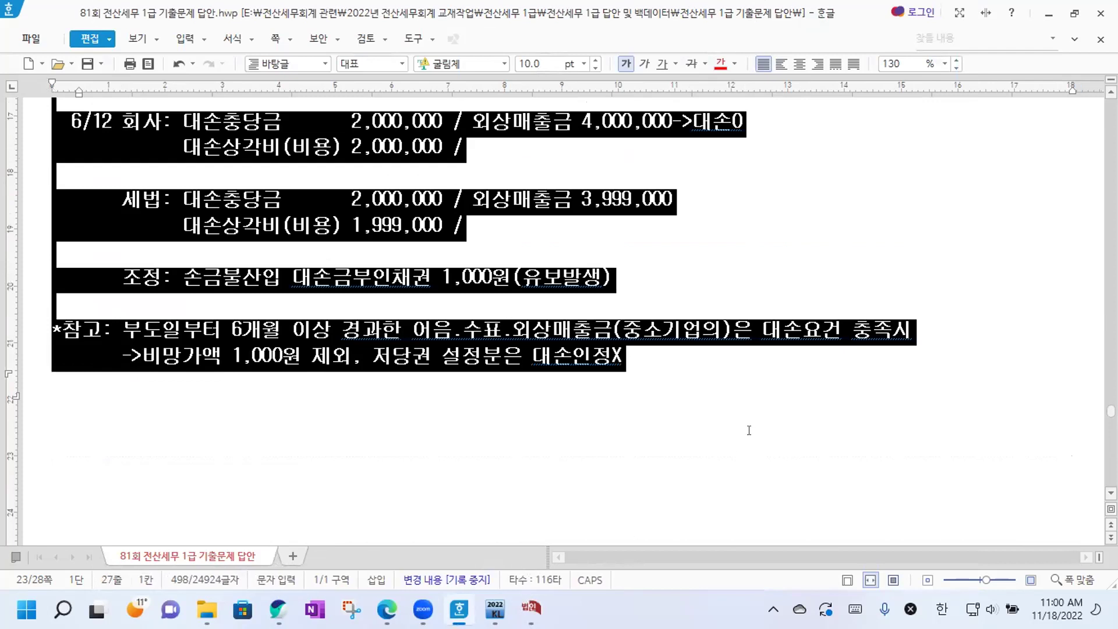
scroll(725, 415, "up", 3)
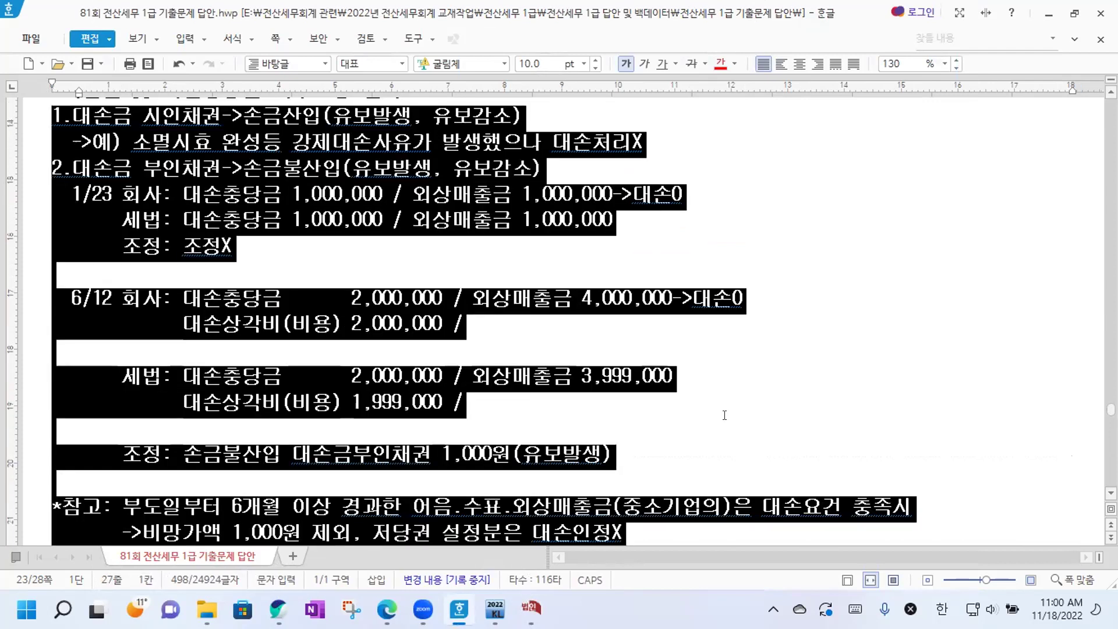
scroll(725, 415, "up", 1)
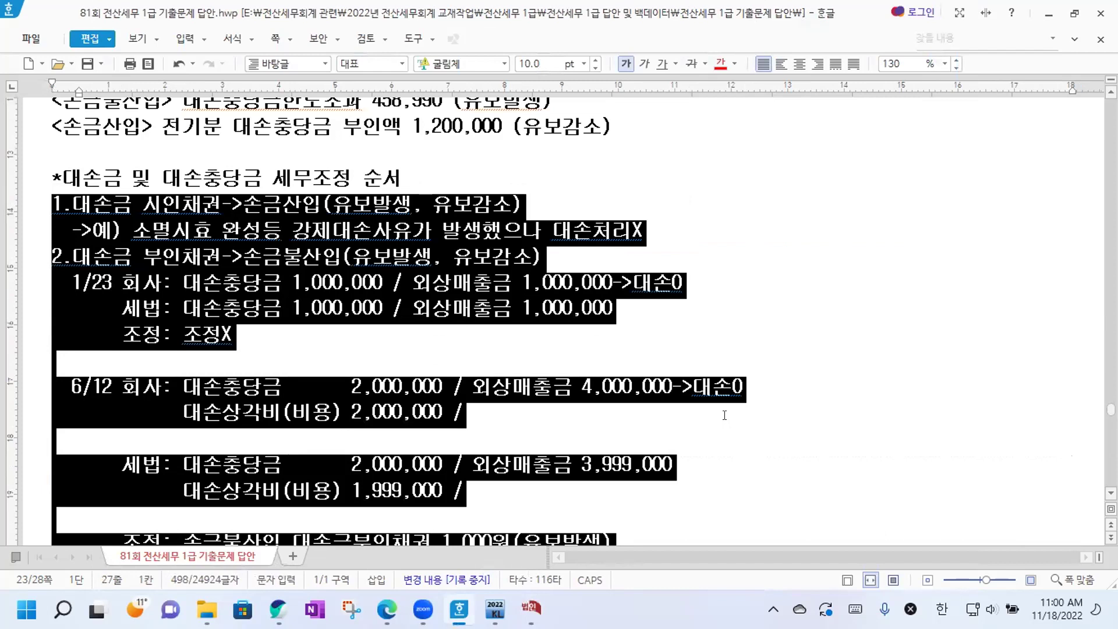
scroll(725, 415, "down", 3)
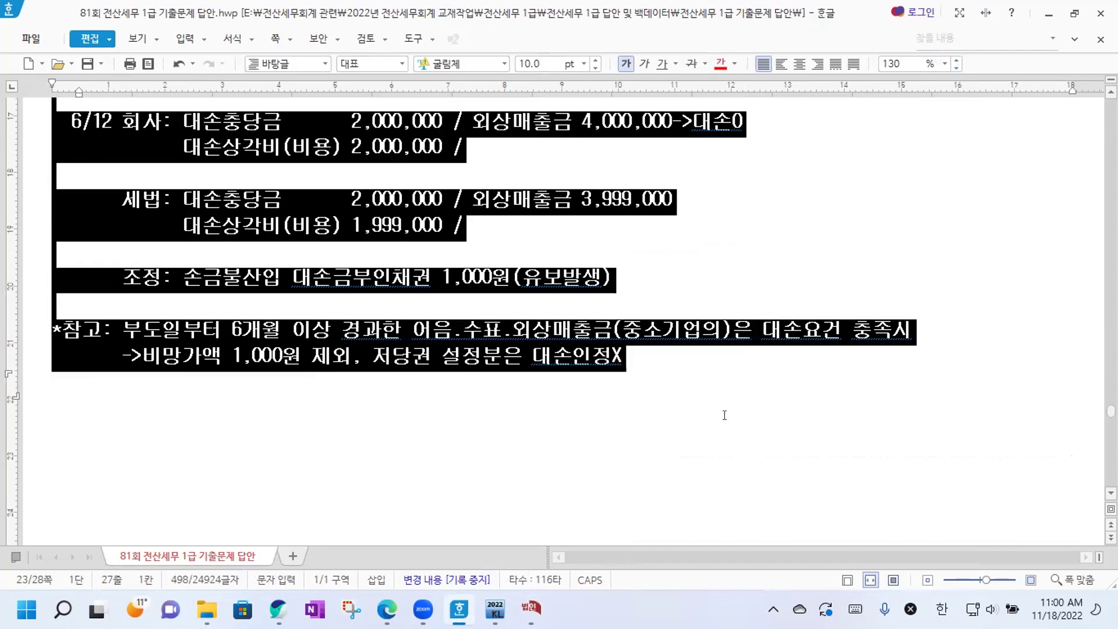
scroll(724, 415, "up", 1)
key("Delete")
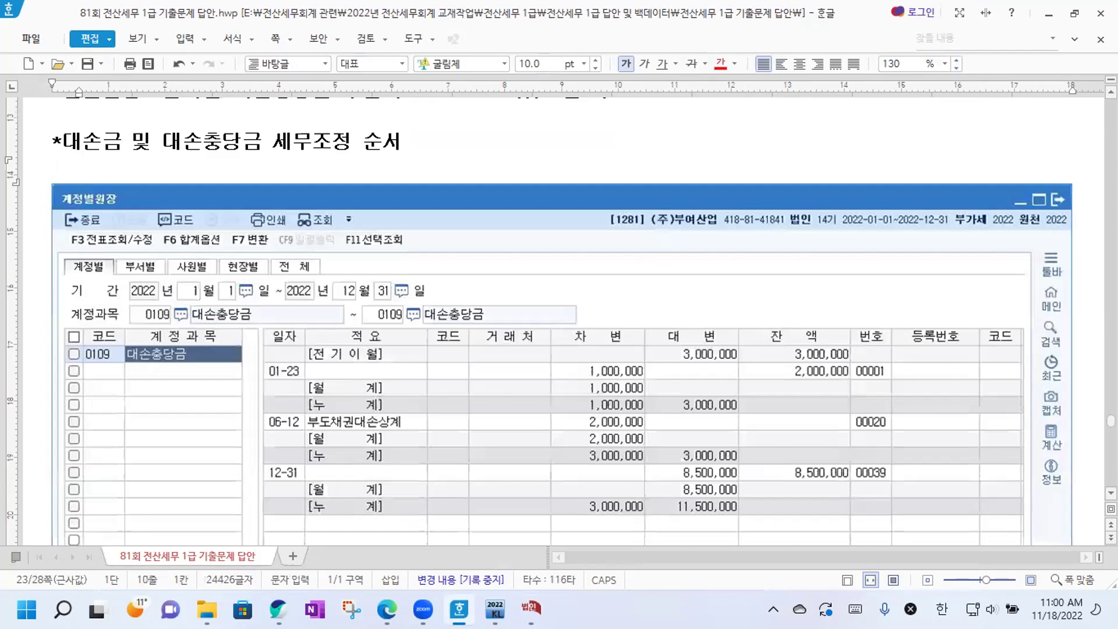
Write "1.대손금시인채권: 손금산입(유보발생, 유보감소)" as the first note under the 세무조정 순서 heading, keeping a blank line above the ledger image.
key("Return")
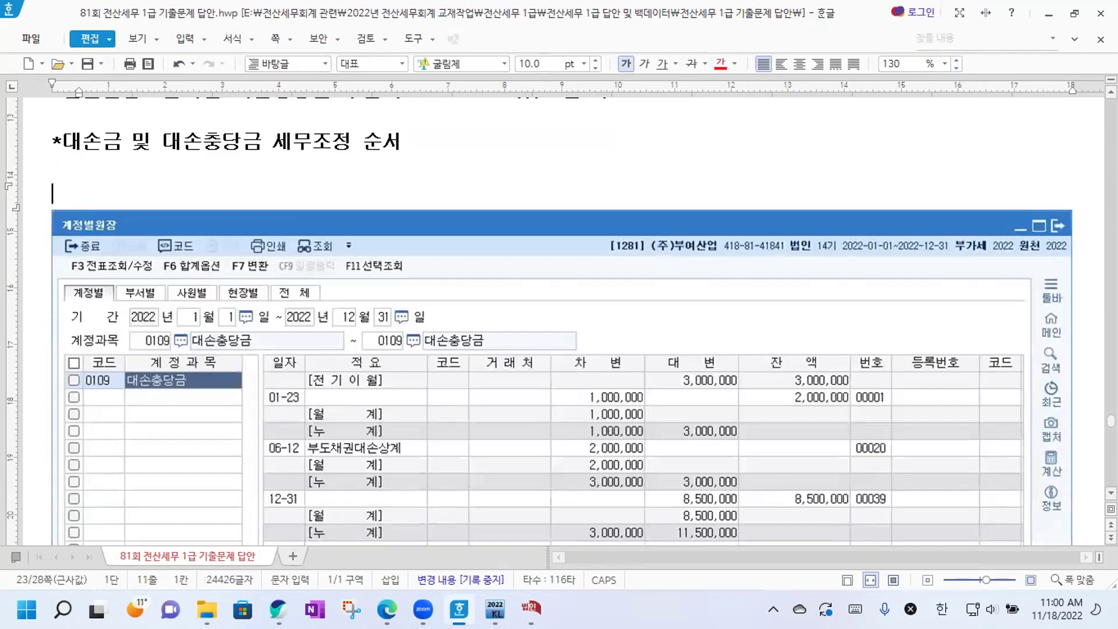
key("Up")
type("1.대손금시인채권")
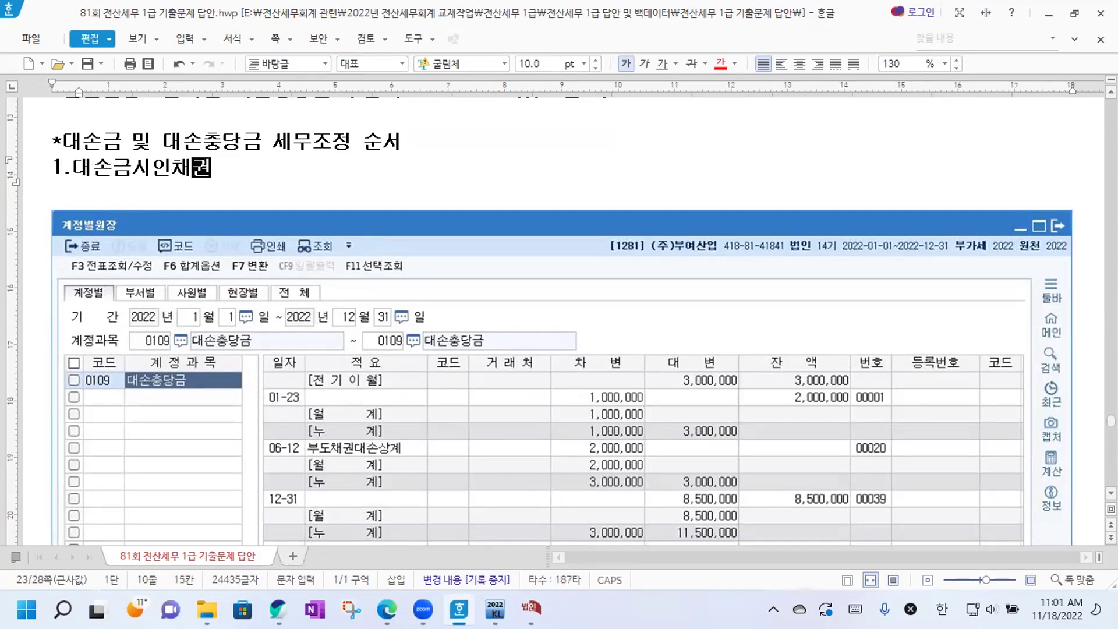
type(": 손금산ㅇ입(유보발생, 유보감소)")
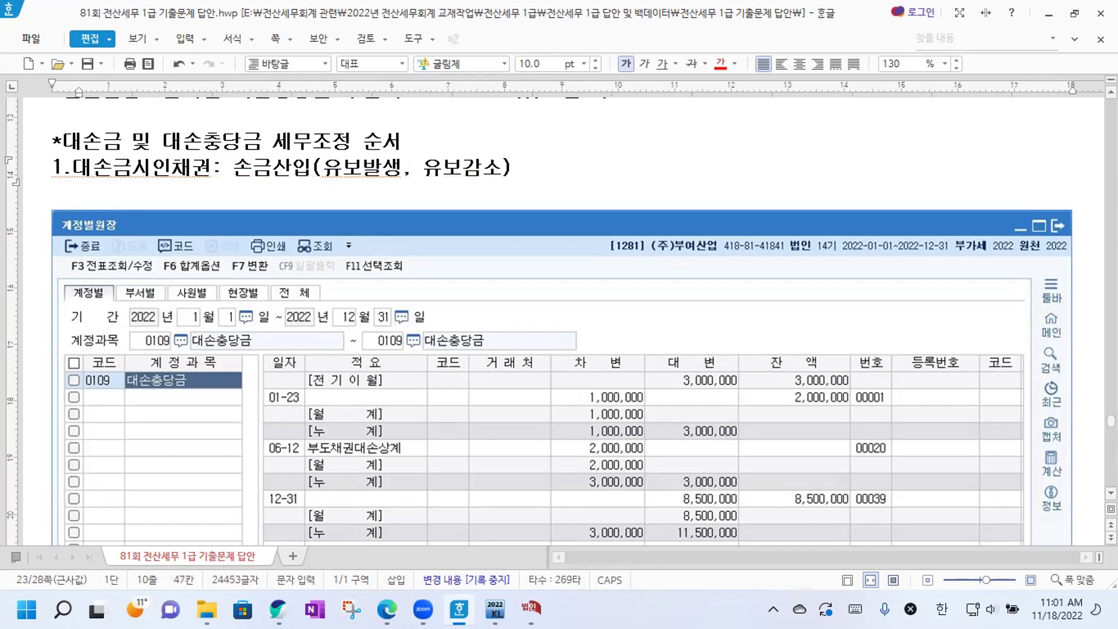
Add the indented example line "예) 강제대손 사유가 발생해서 채권에서 차감해야 되나 차감하지 않은 경우" below note 1.
key("Return")
type("예) ")
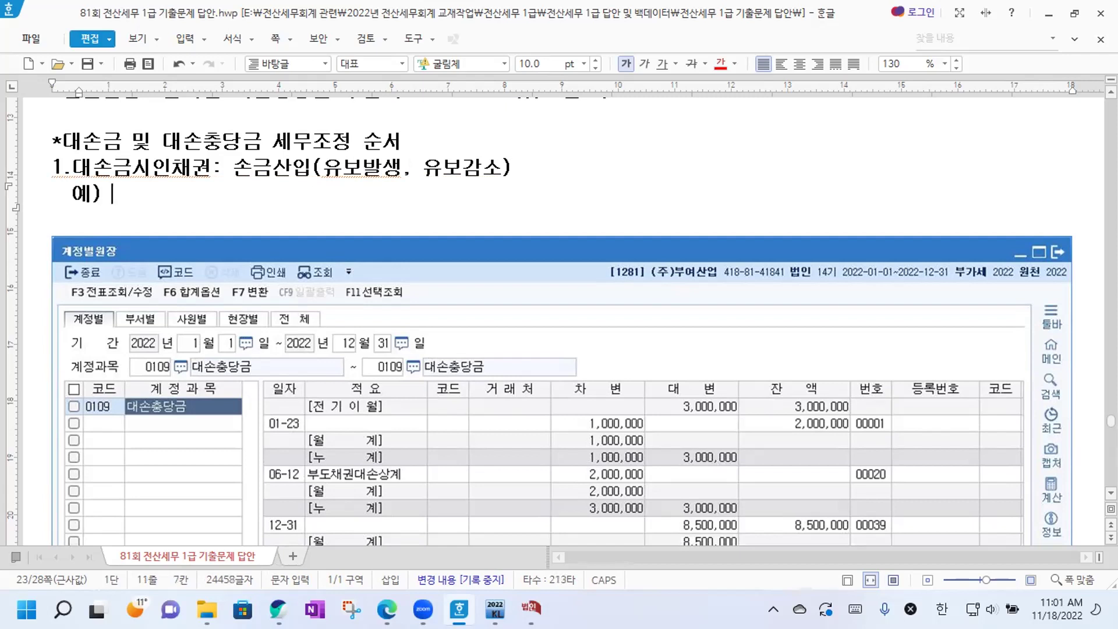
type("소")
key("BackSpace")
type("강제대ㅆ")
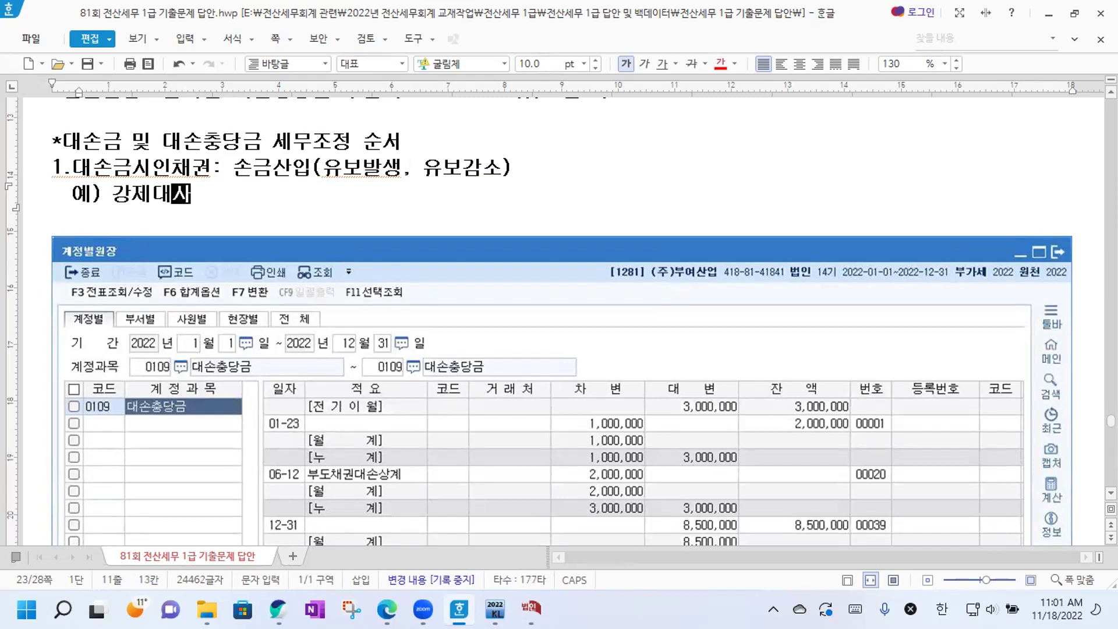
key("BackSpace")
type("손 ")
type("사유가 발생")
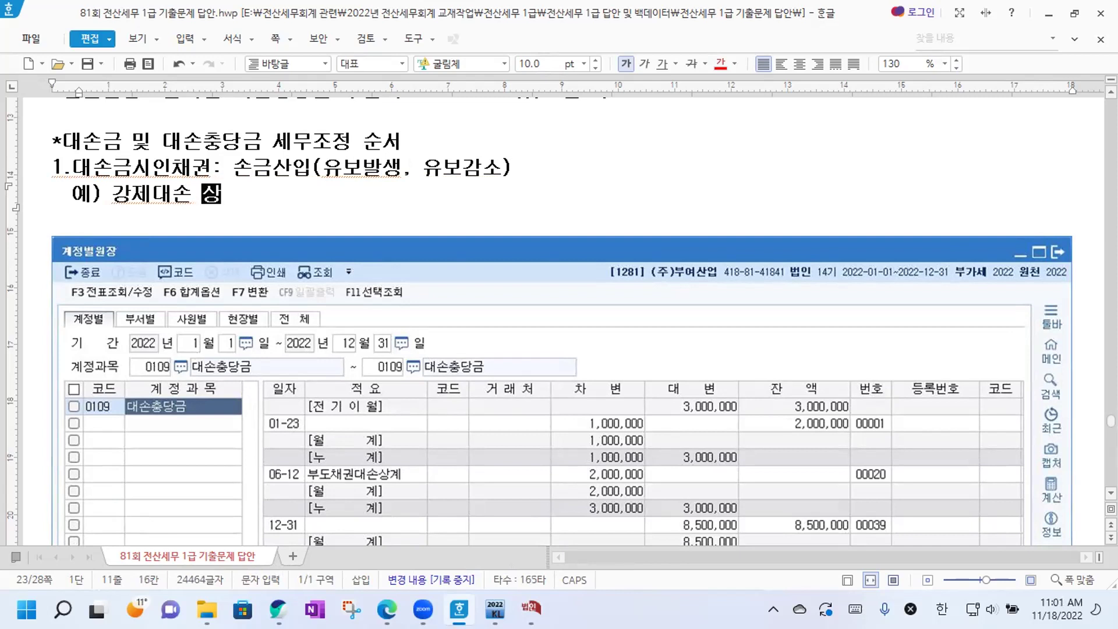
type("해서 ")
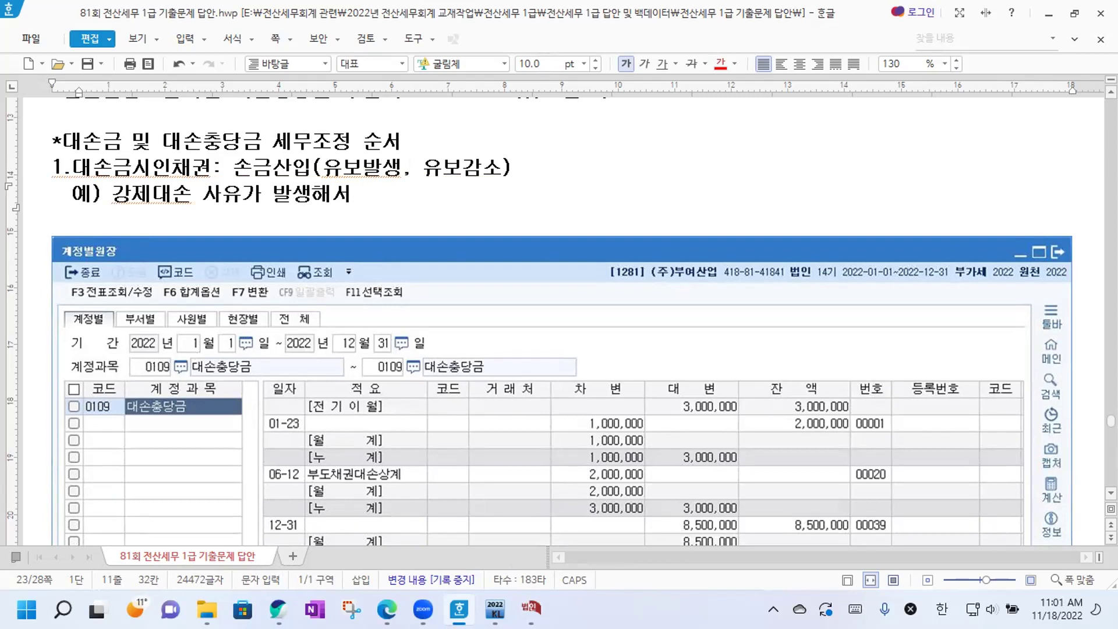
type("채권에")
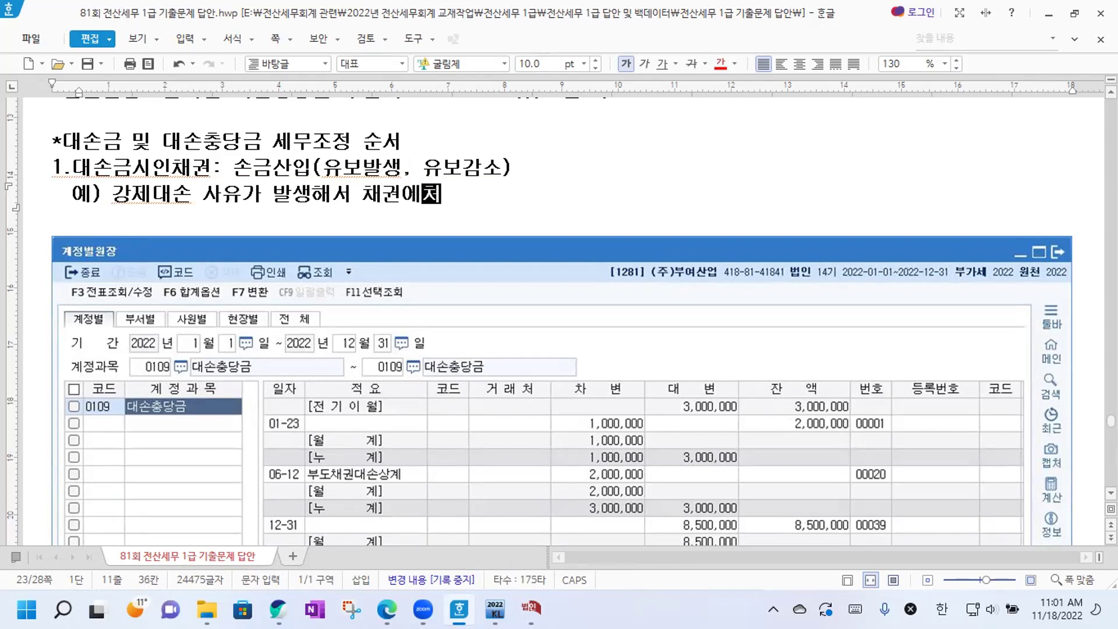
type("서 차감해")
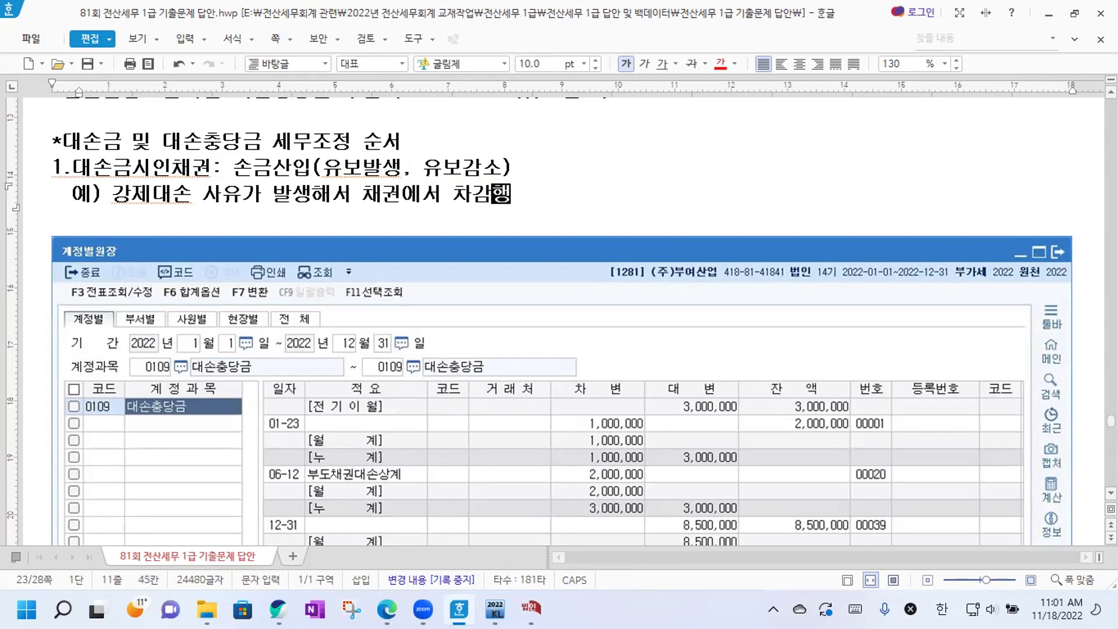
type("야 도나 차감")
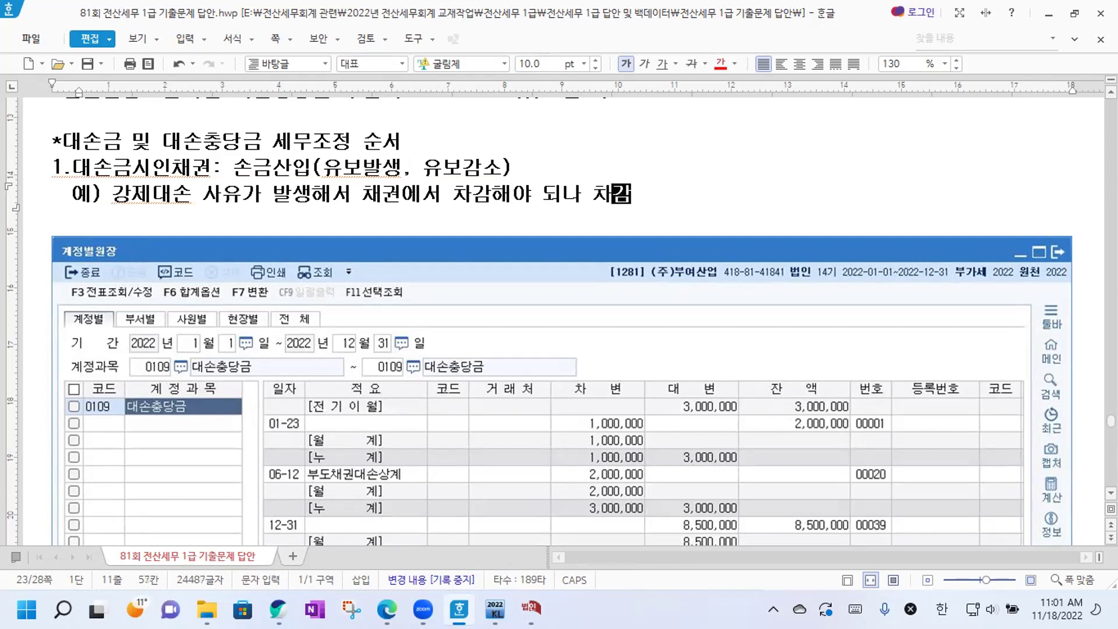
type("하지 않")
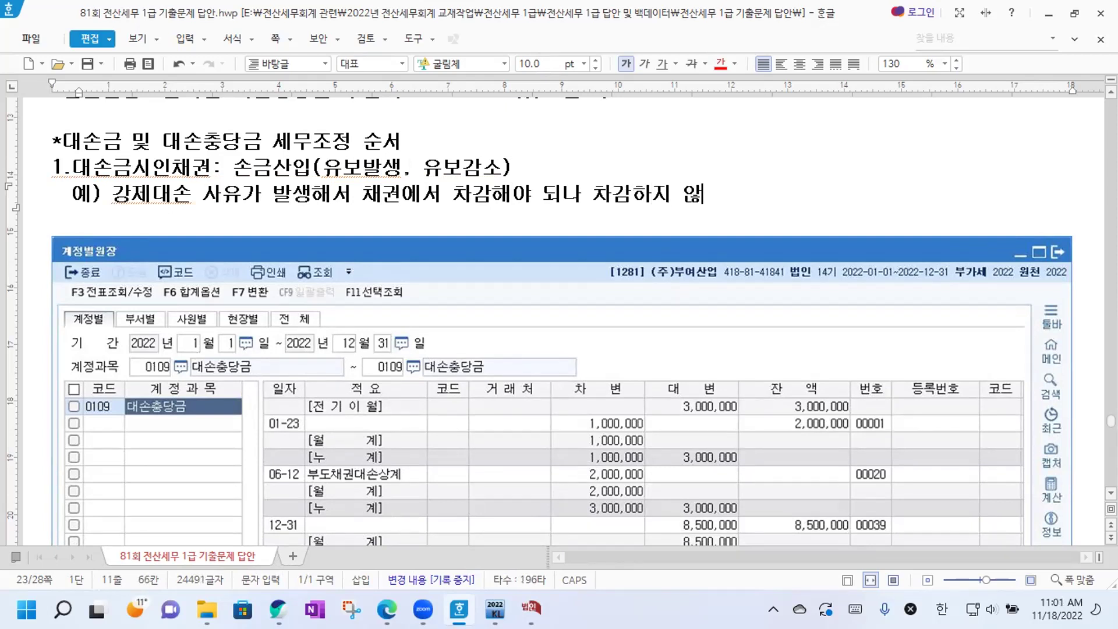
type("을 ㄱ")
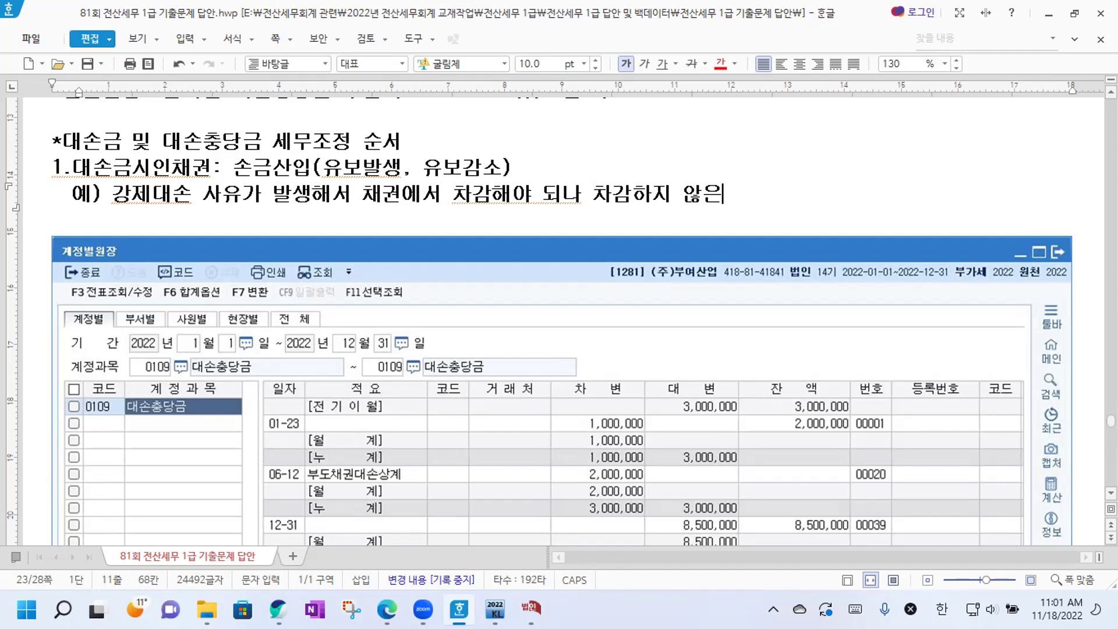
type("경우")
Add the further indented case "->당기 소멸시효 완성된 외상매출금 100만원이 발생했으나 대손처리X" below the example line.
key("Return")
key("Tab")
type("-")
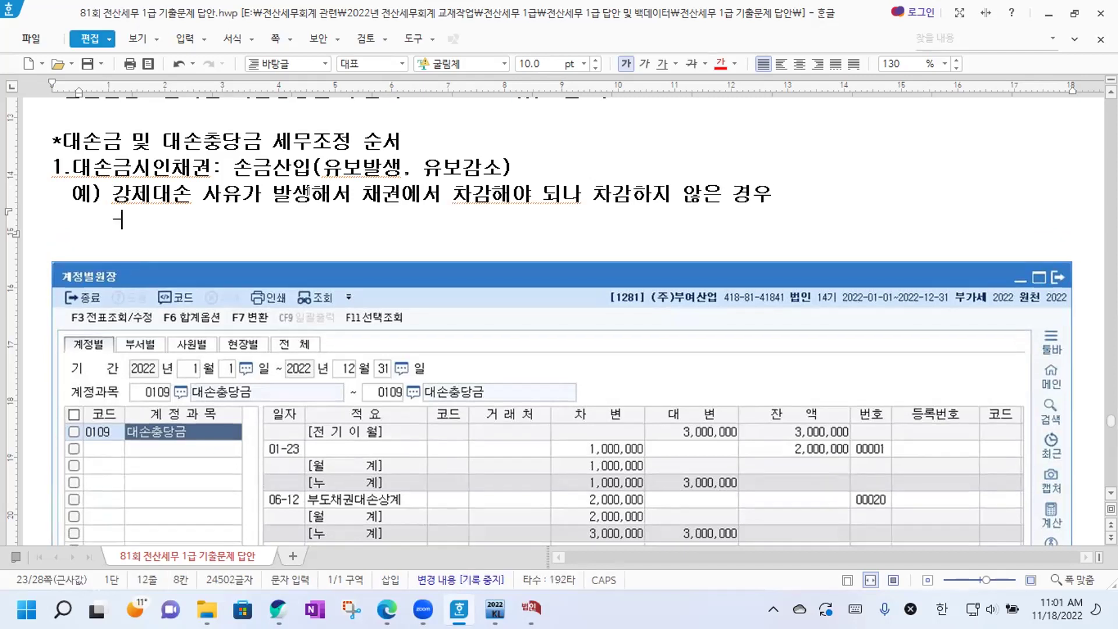
type(">당기 소")
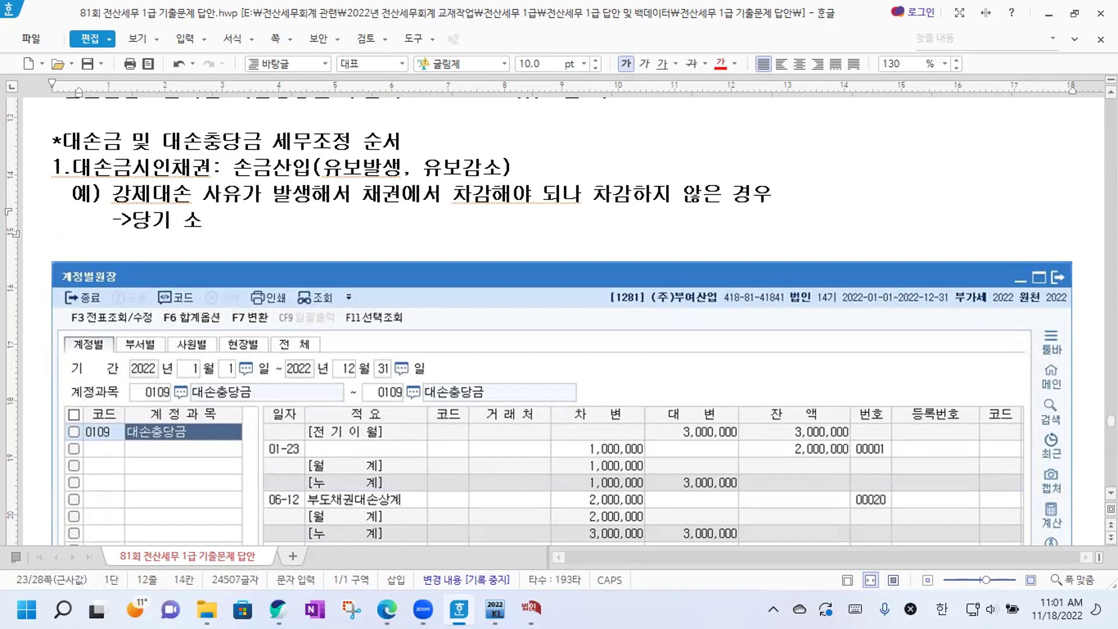
type("멸시효 완성")
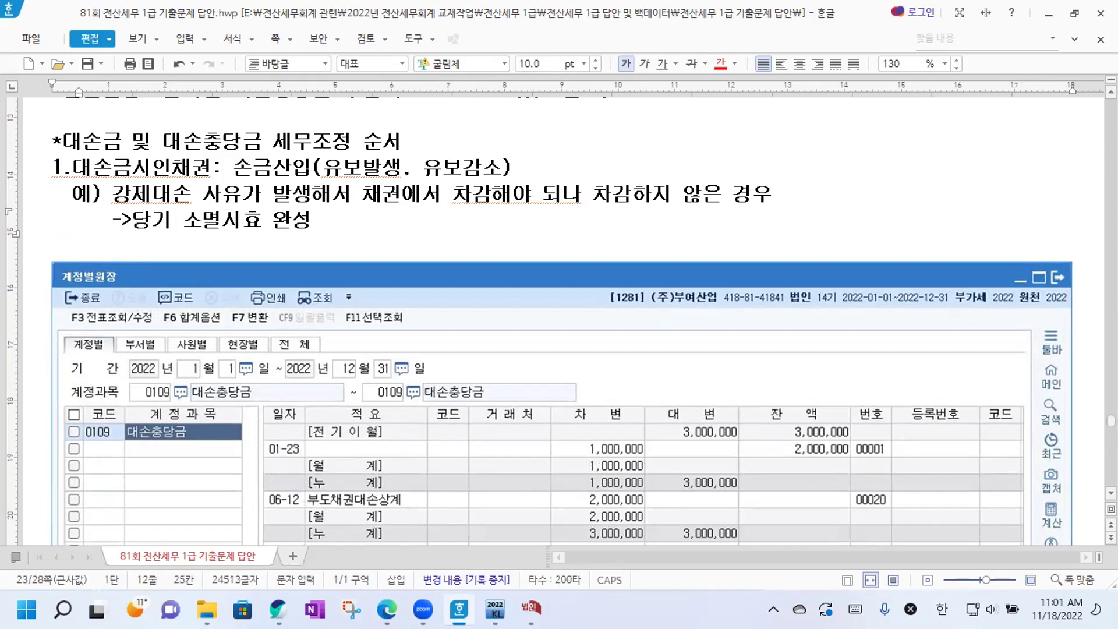
type("된 채권 ")
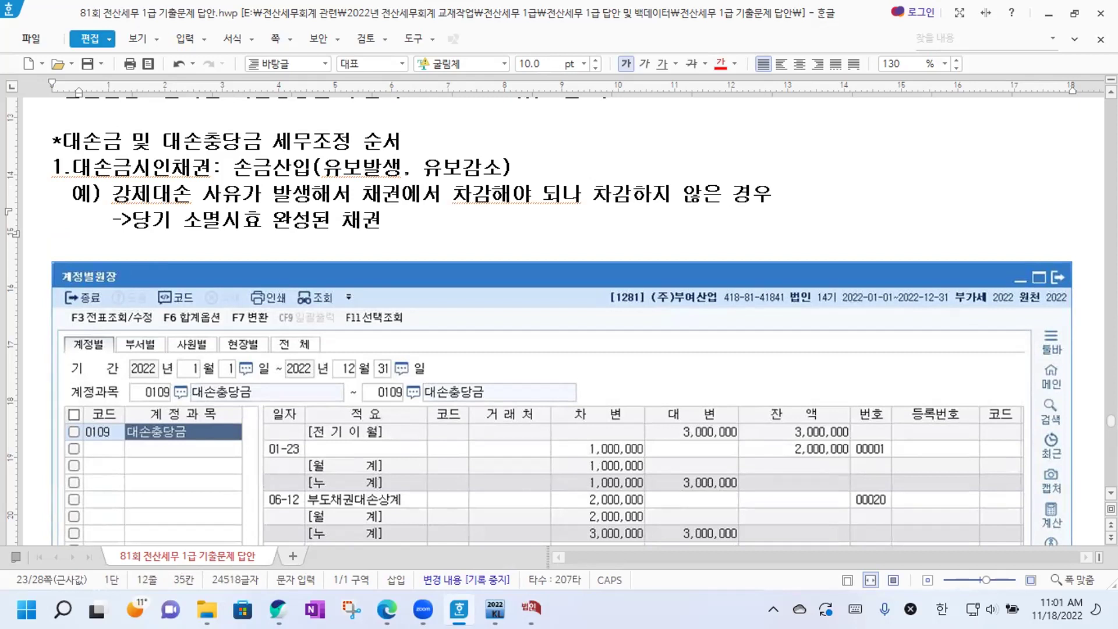
type("100")
key("Left")
key("Left")
key("Left")
key("Left")
key("Left")
key("Left")
key("Delete")
key("Delete")
type("외상매")
type("금")
key("End")
type("만ㅇ원 ")
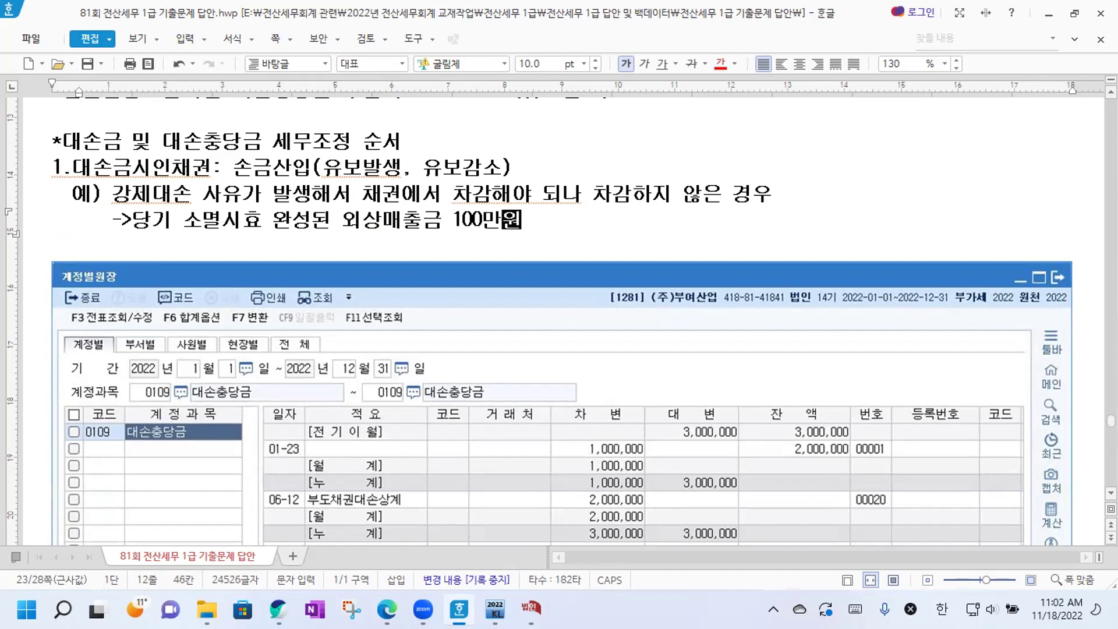
type("이 밀")
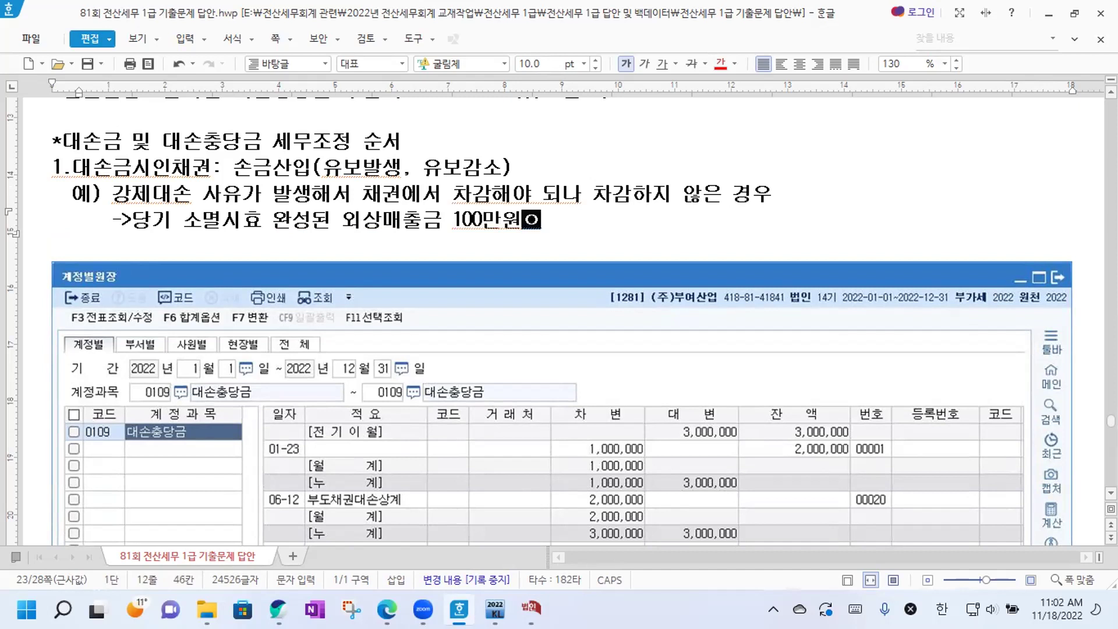
type("생했")
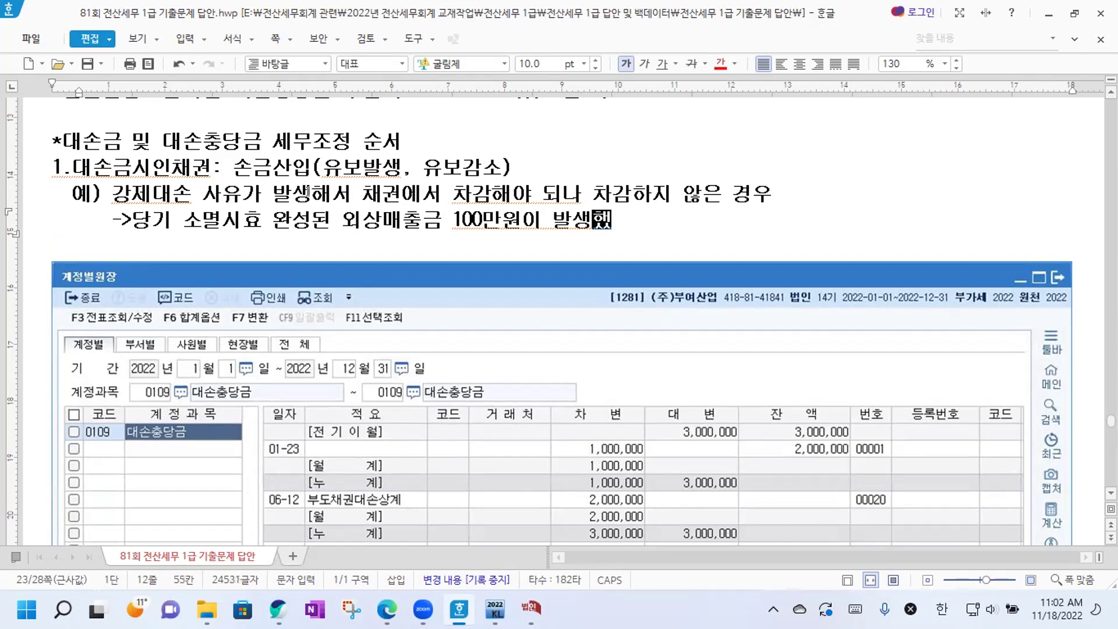
type("으나 대손처리ㅈ")
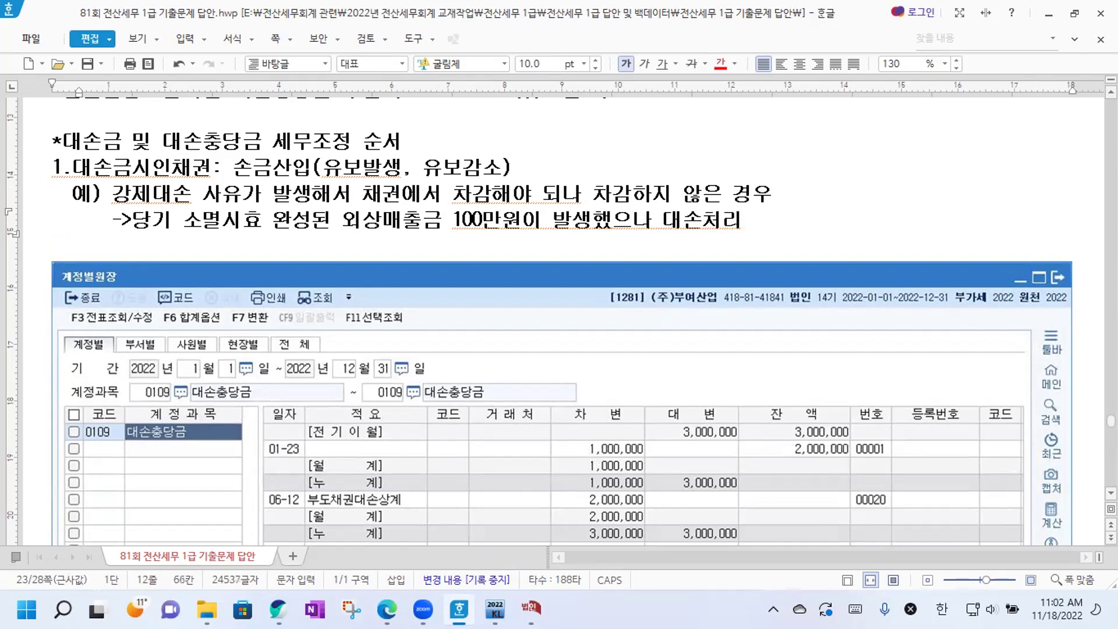
Add the company's journal entry "회사: 대손상각비 100만 / 외상매출금 100만" on an indented line below the case.
key("Return")
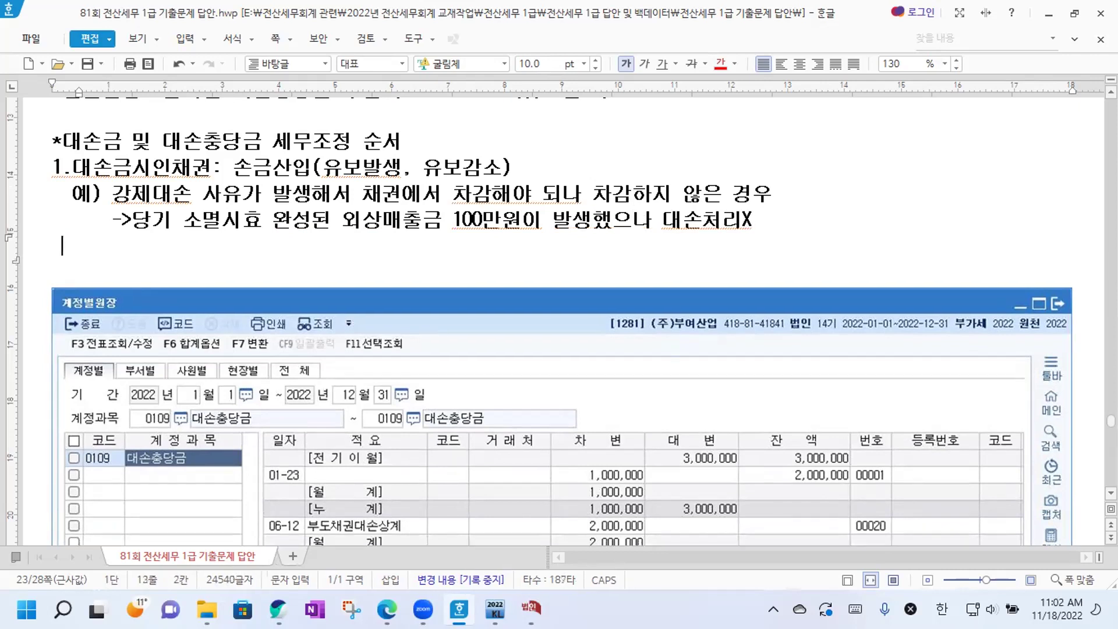
type("GHLT")
key("BackSpace")
key("BackSpace")
key("BackSpace")
key("BackSpace")
key("Hangul")
type("획시")
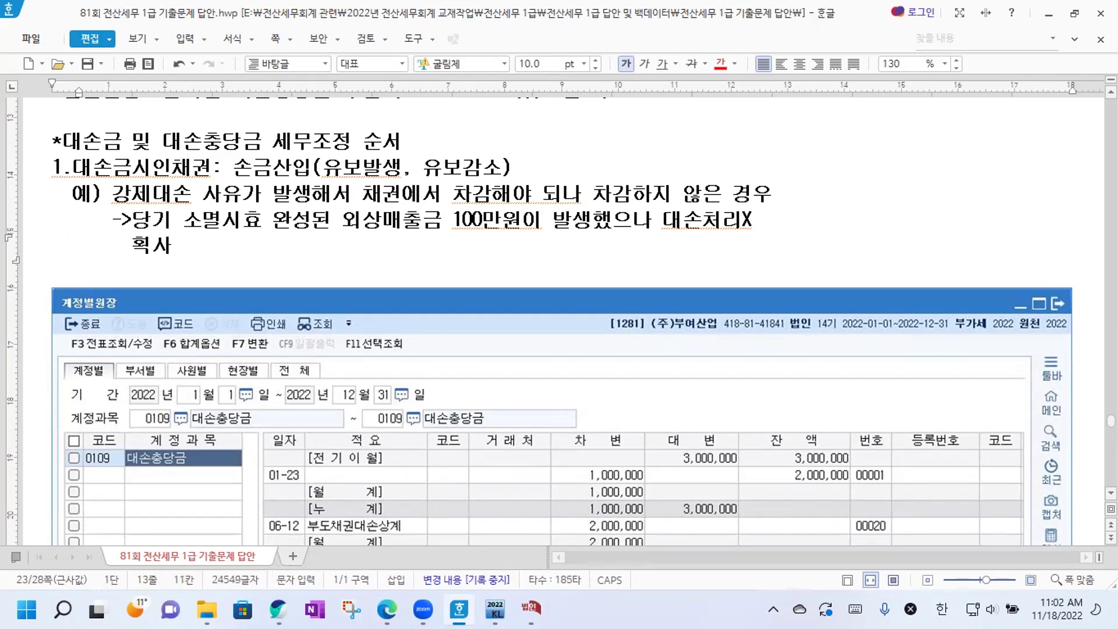
key("BackSpace")
key("BackSpace")
key("BackSpace")
type("회사: / 외상ㅁ매출금 ")
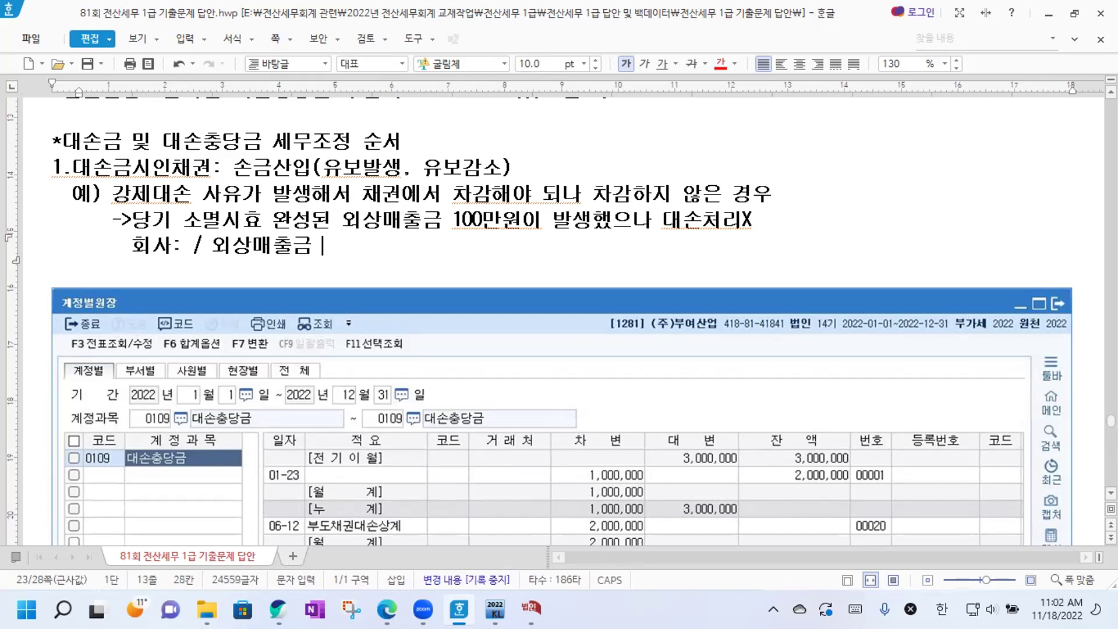
type("100만")
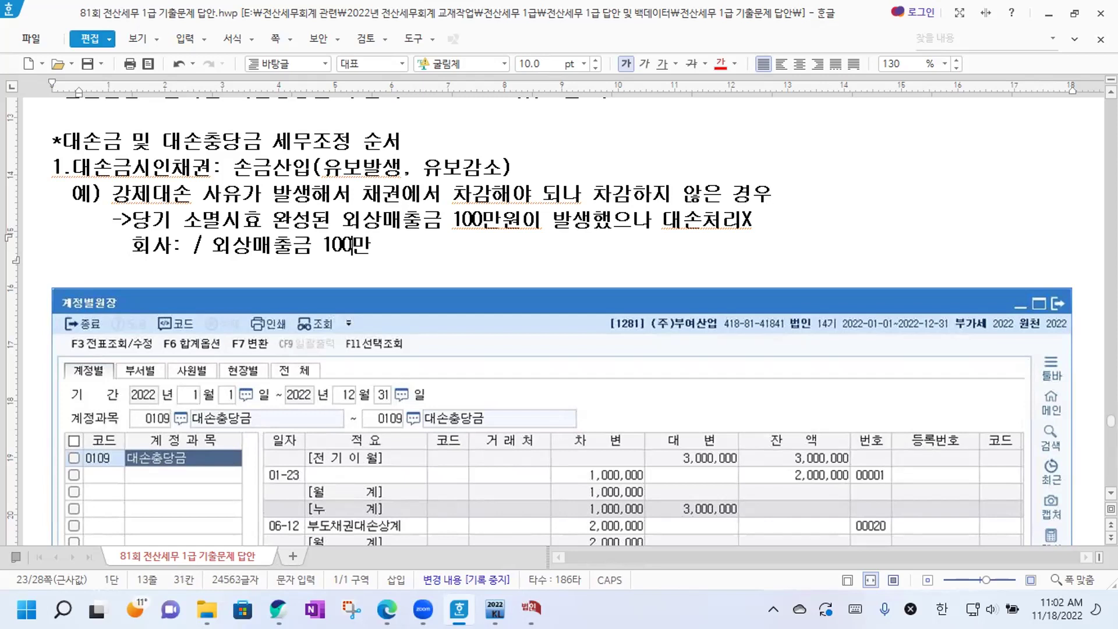
type("대손ㅅ")
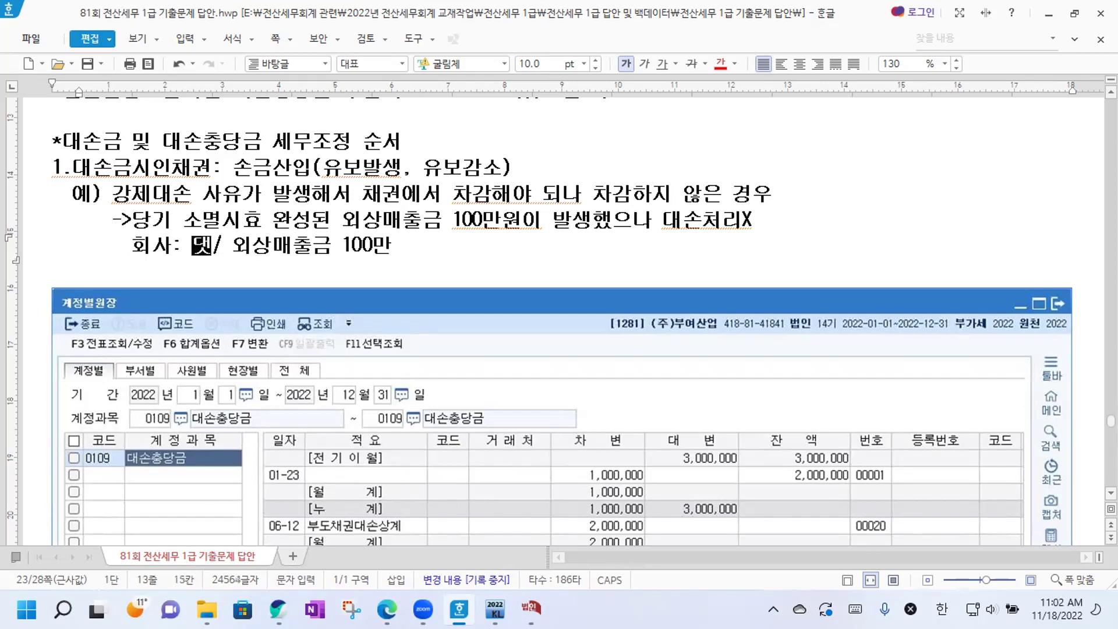
type("상각비 ")
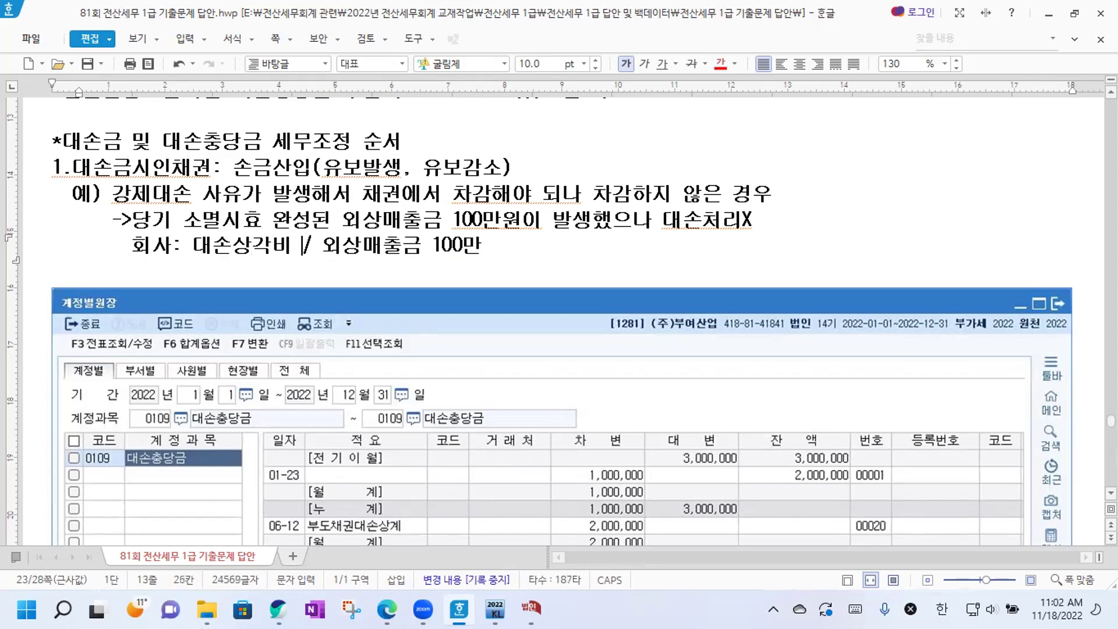
type("100만")
Insert "(비용)" directly after 대손상각비 in the 회사 journal entry line.
key("Left")
key("Left")
key("Left")
key("Left")
key("Left")
key("Left")
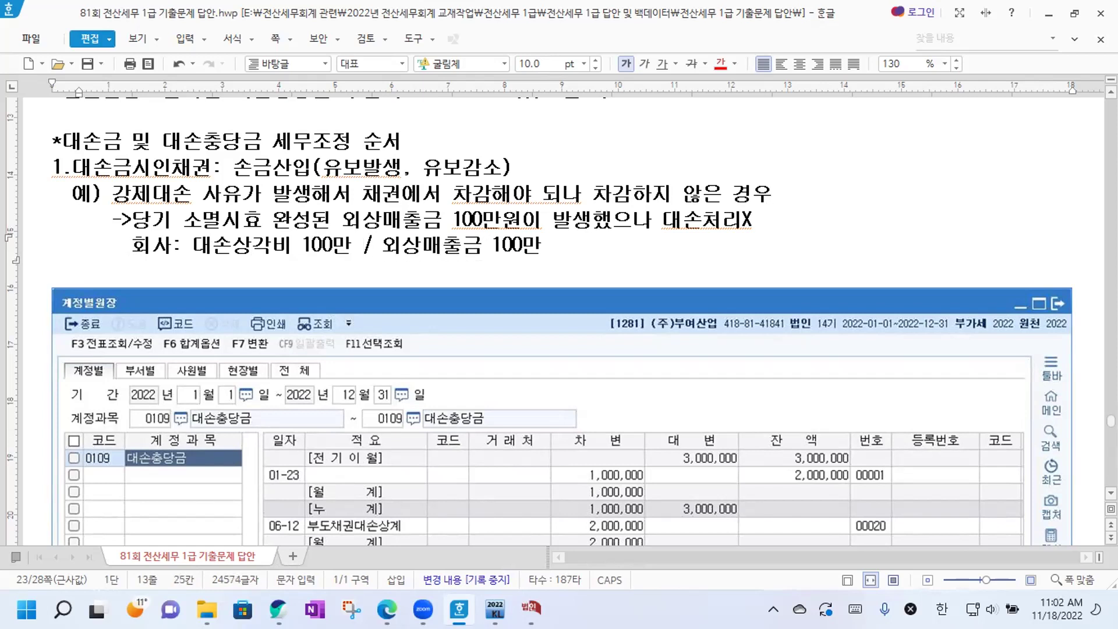
type("(")
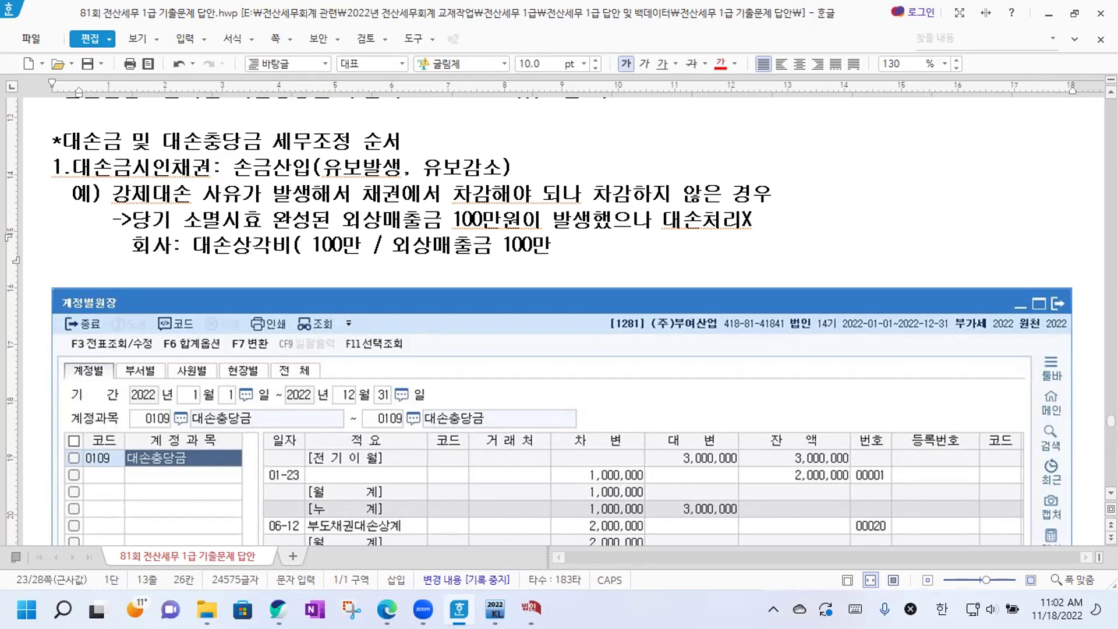
type("비용")
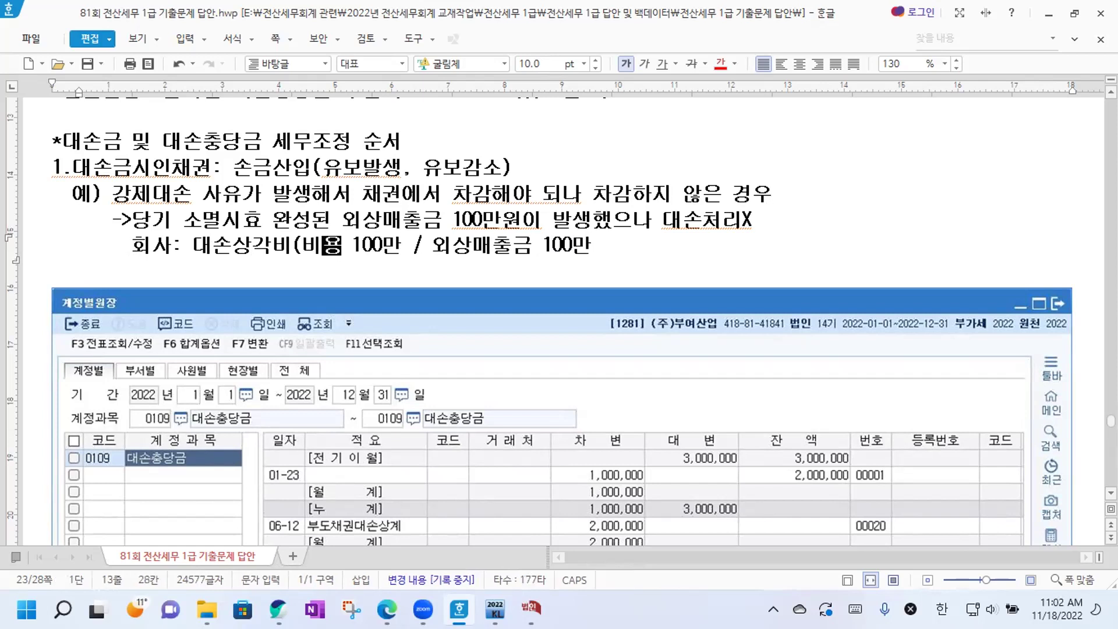
type(")")
key("End")
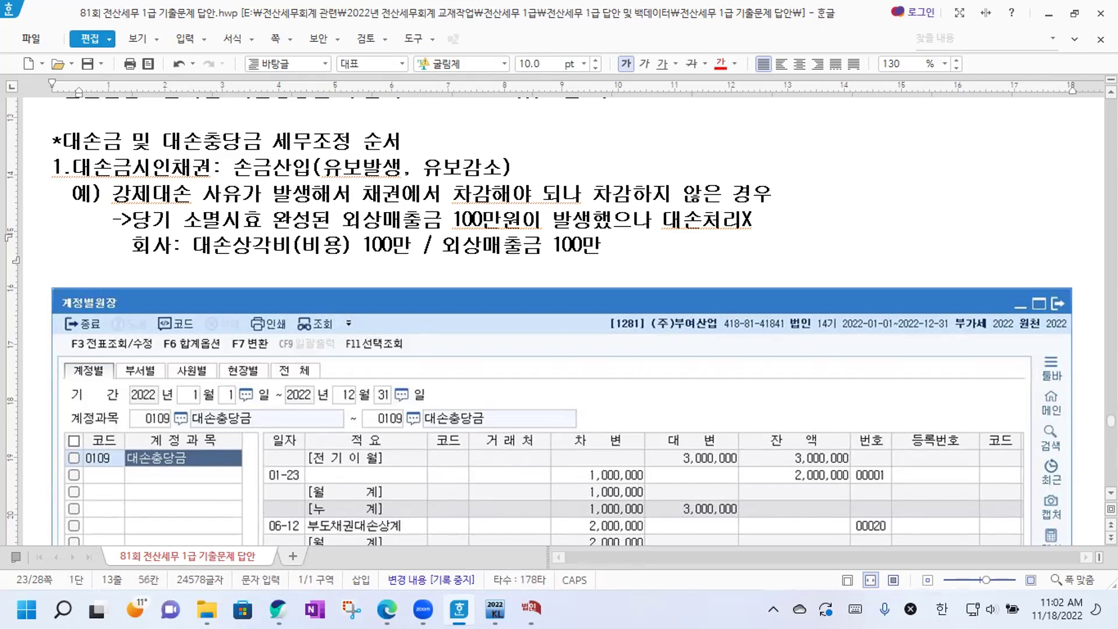
Add a 세법 line below the 회사 entry, reusing its text: "세법: 대손상각비(비용) 100만 / 외상매출금 100만".
key("Return")
type("세법:")
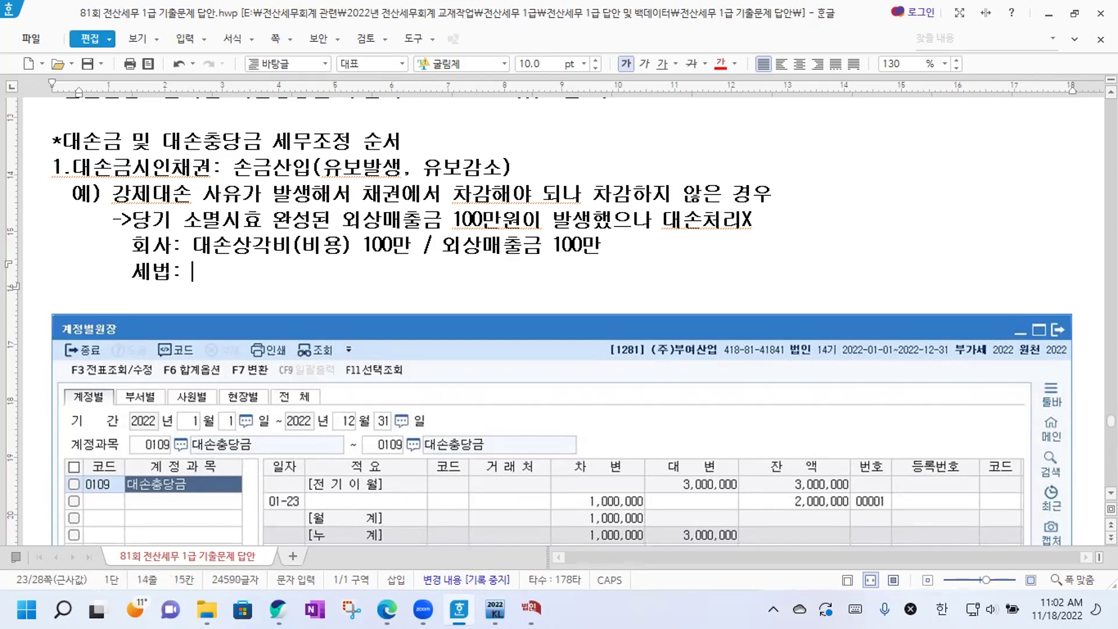
left_click_drag(193, 244, 599, 243)
key("ctrl+c")
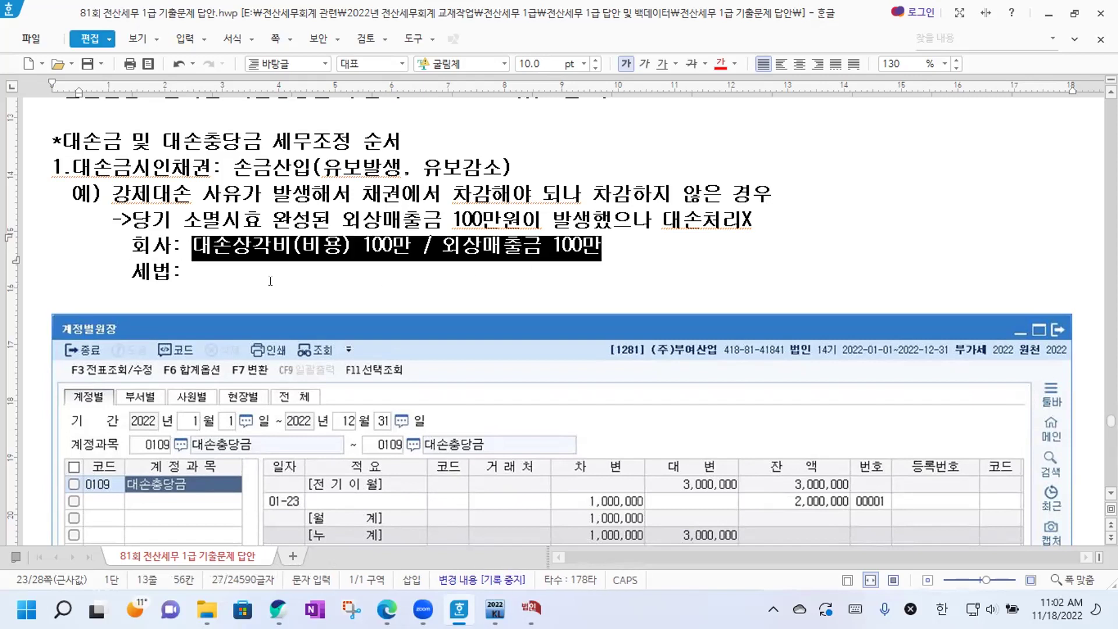
left_click(198, 272)
key("ctrl+v")
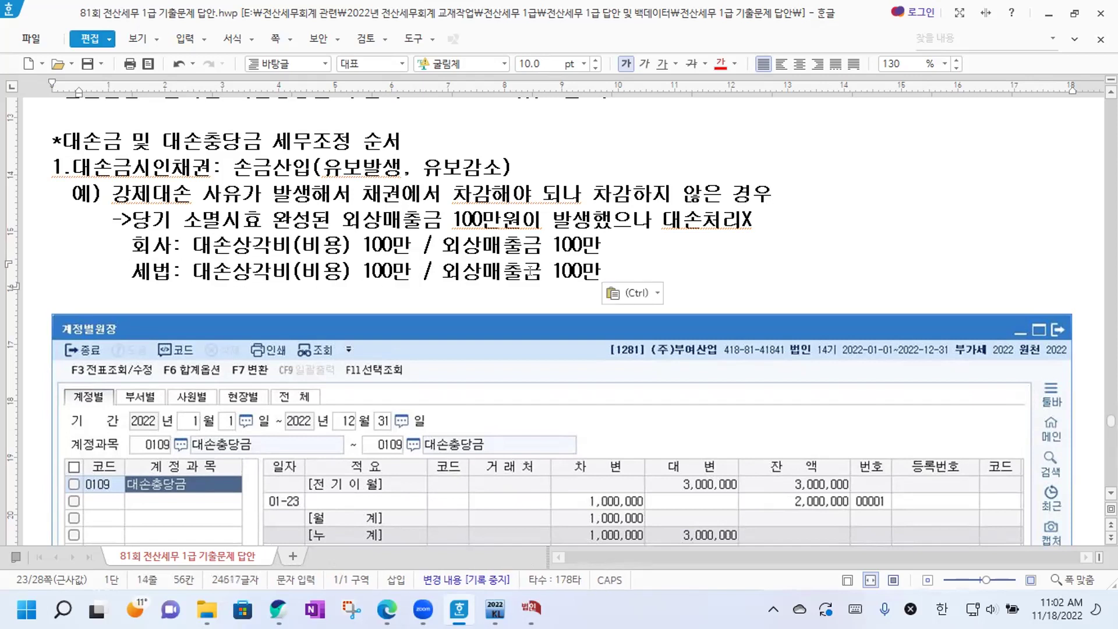
Add the indented line "조정: 조정X" below the 세법 entry.
key("Return")
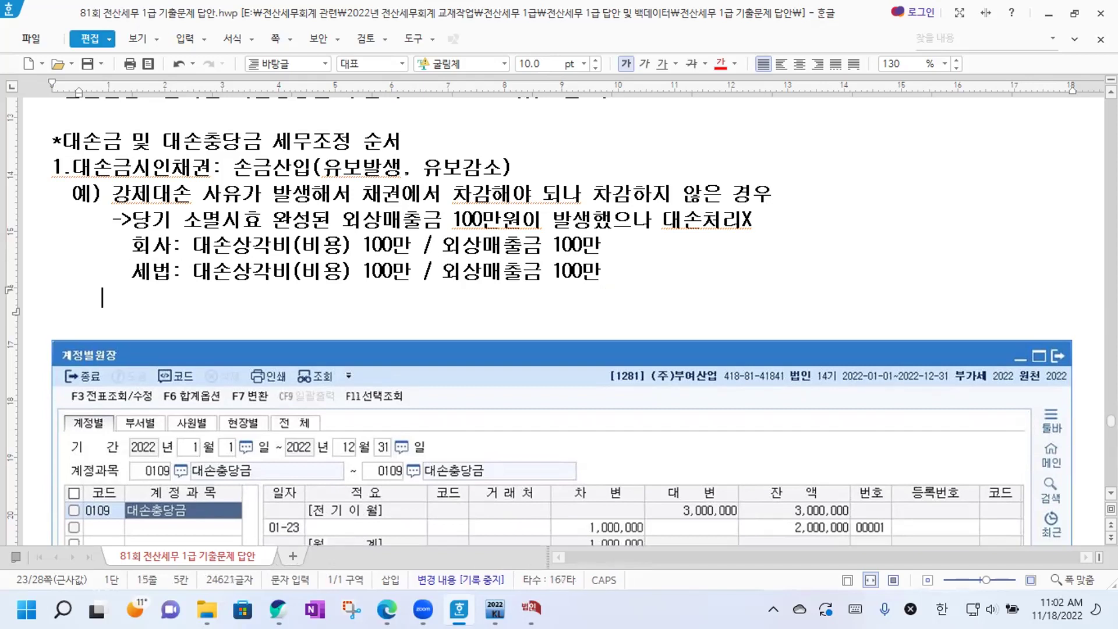
type("조정: 조저")
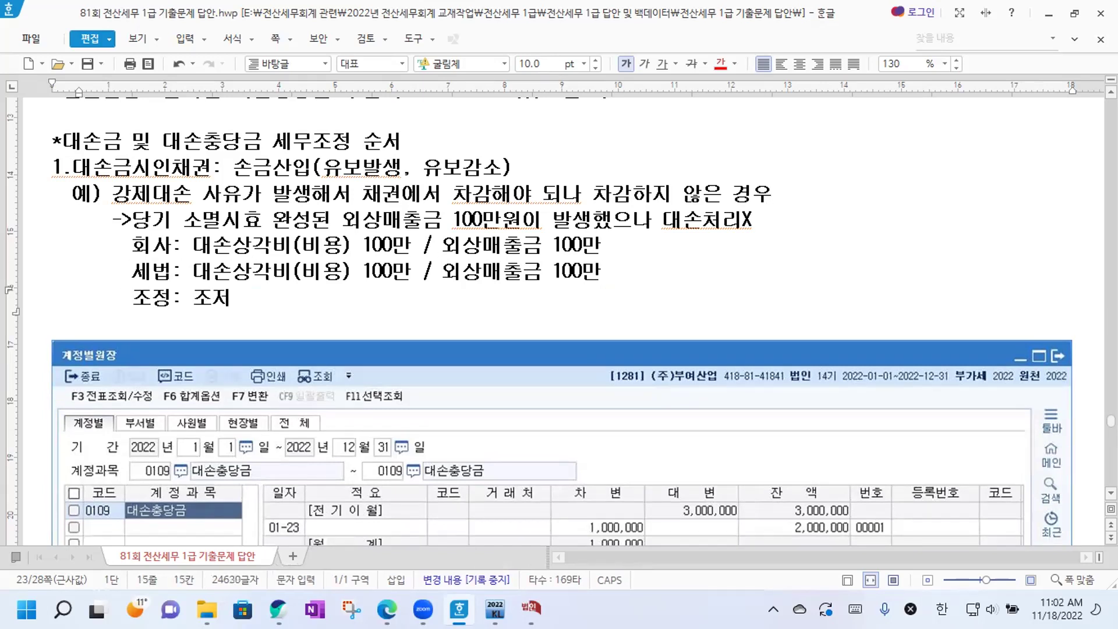
key("BackSpace")
type("정X")
Change both amounts in the 회사 entry to 0만, keeping them aligned with the 세법 line.
left_click_drag(359, 244, 380, 245)
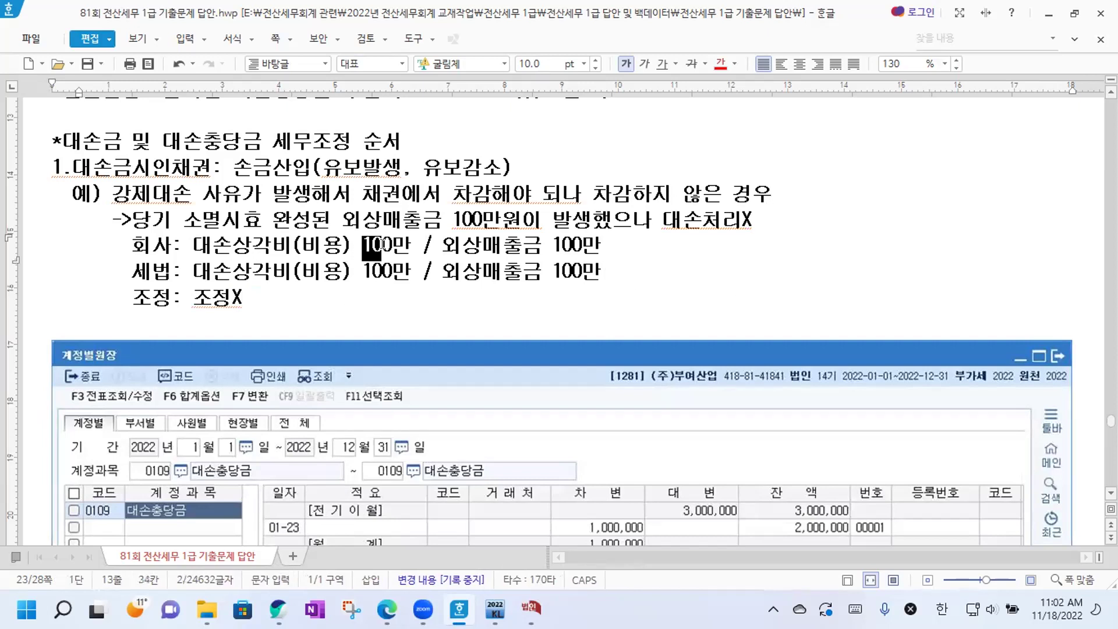
key("Delete")
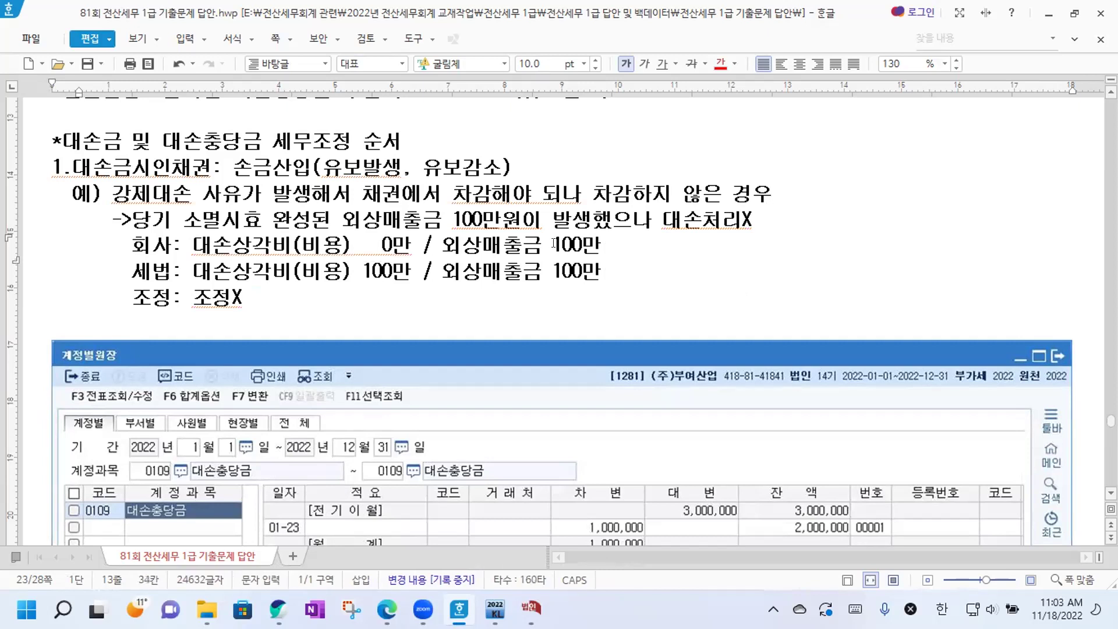
left_click_drag(554, 244, 569, 244)
key("Delete")
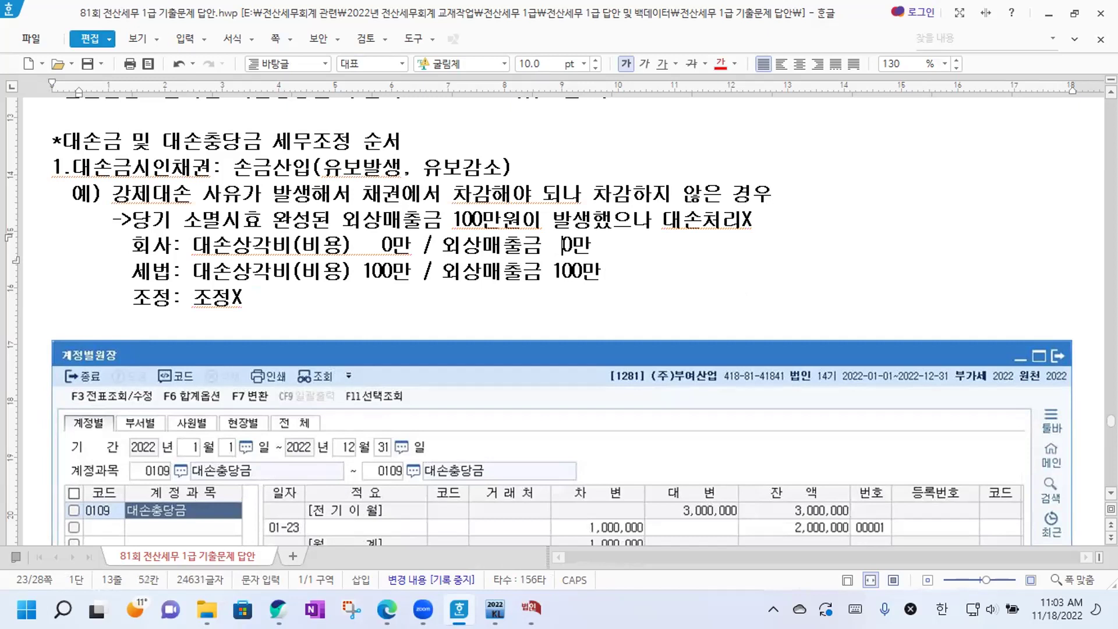
Replace "조정X" on the 조정 line with "대손금시인채권 100만->손금산입(유보발생)".
scroll(269, 201, "down", 3)
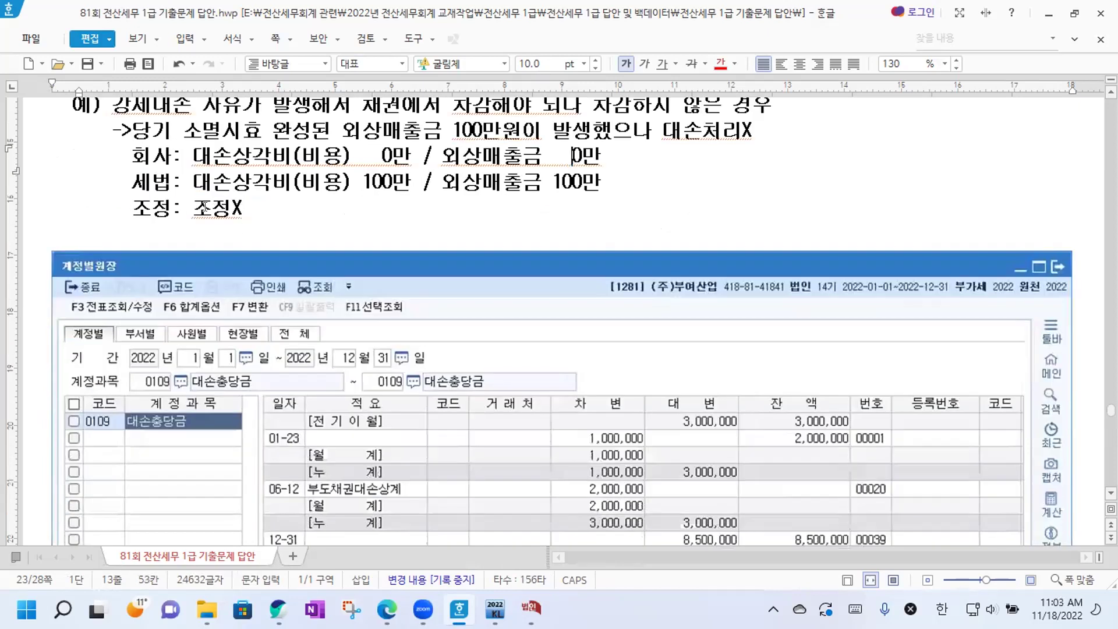
left_click_drag(185, 207, 239, 207)
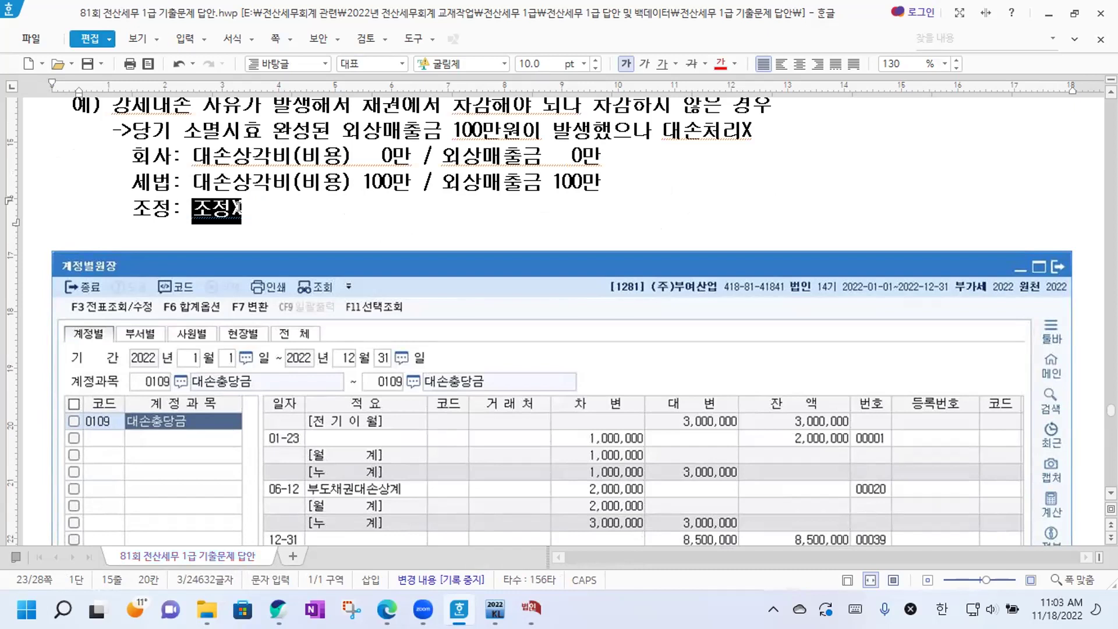
key("Delete")
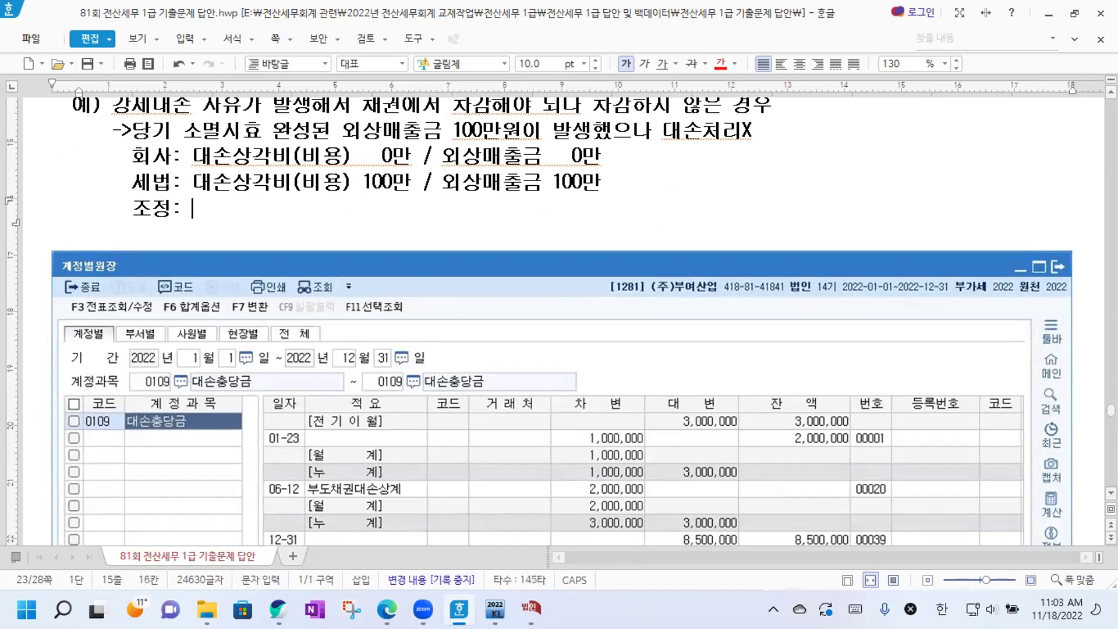
type("대손금시인")
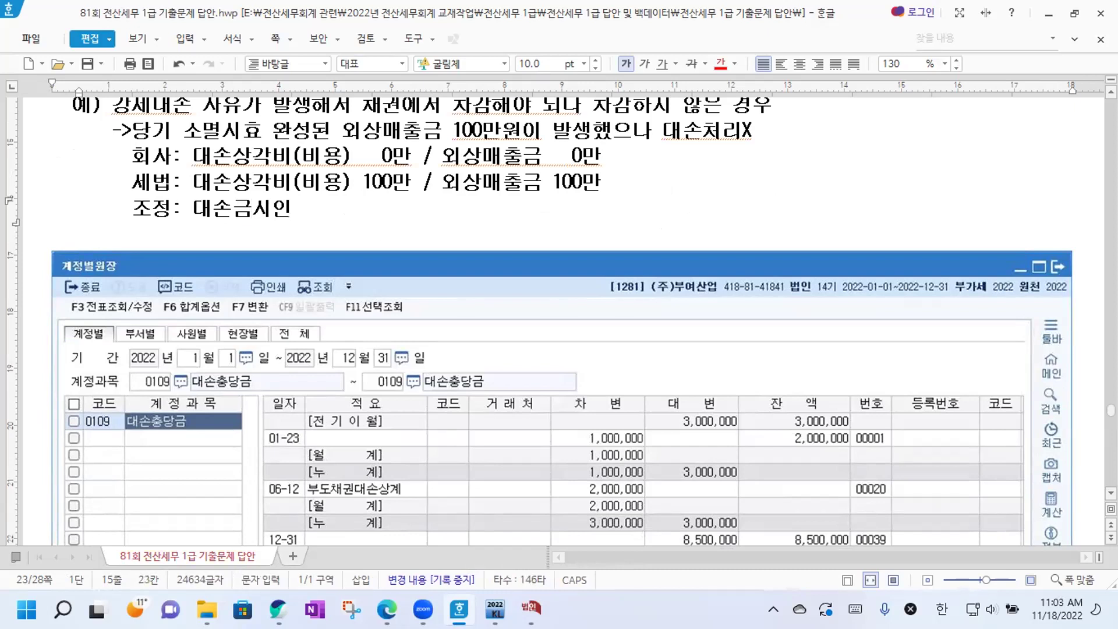
type("채구권 100만->손")
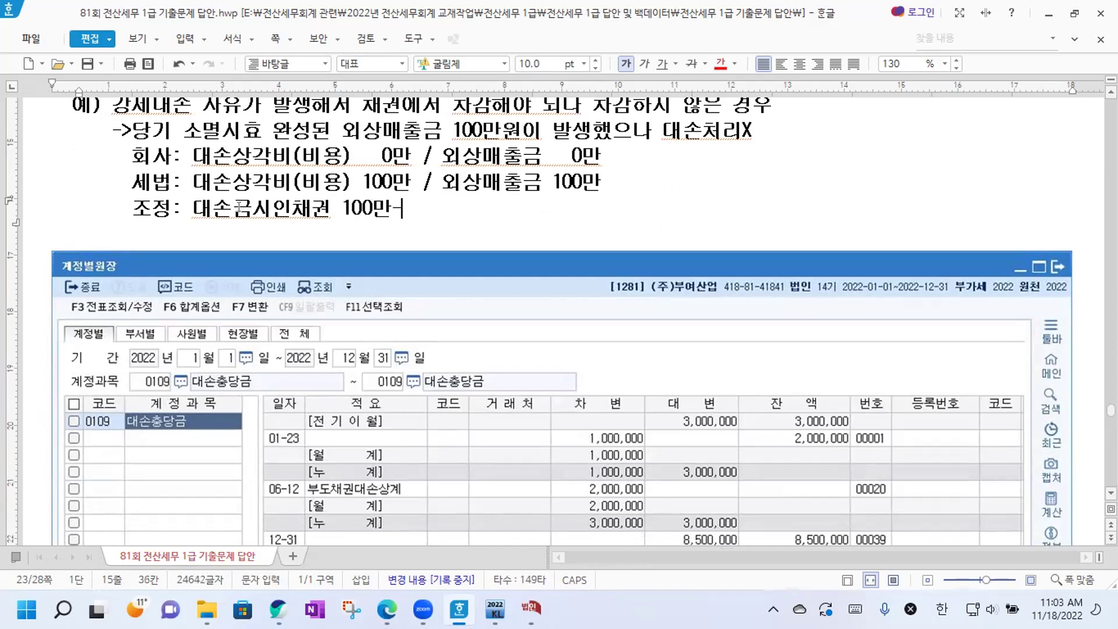
type("금산입")
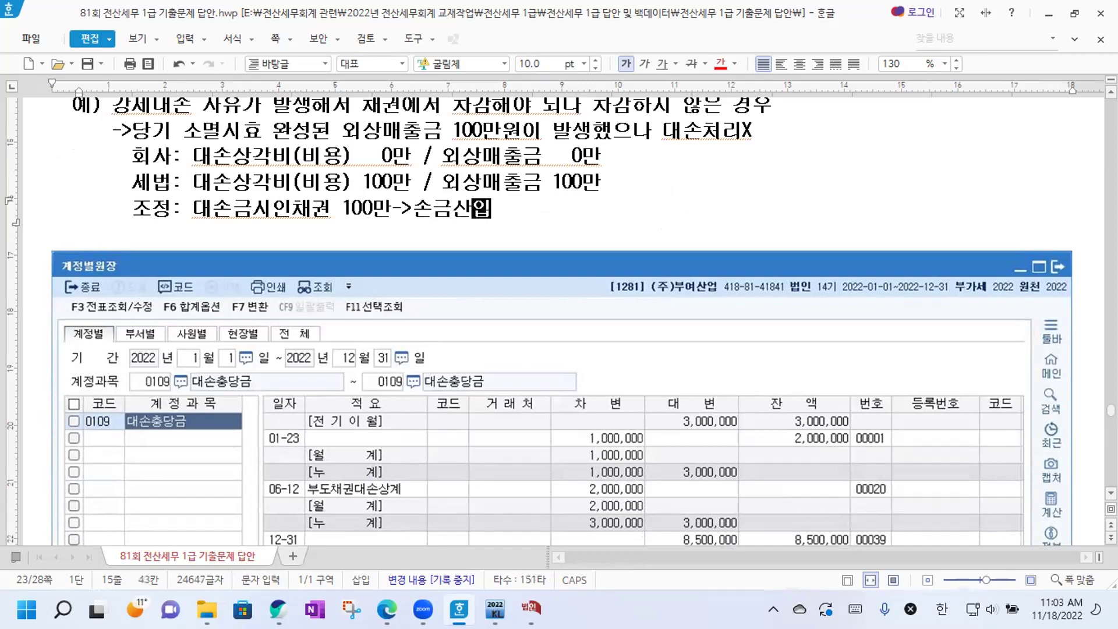
type("(유보발생)")
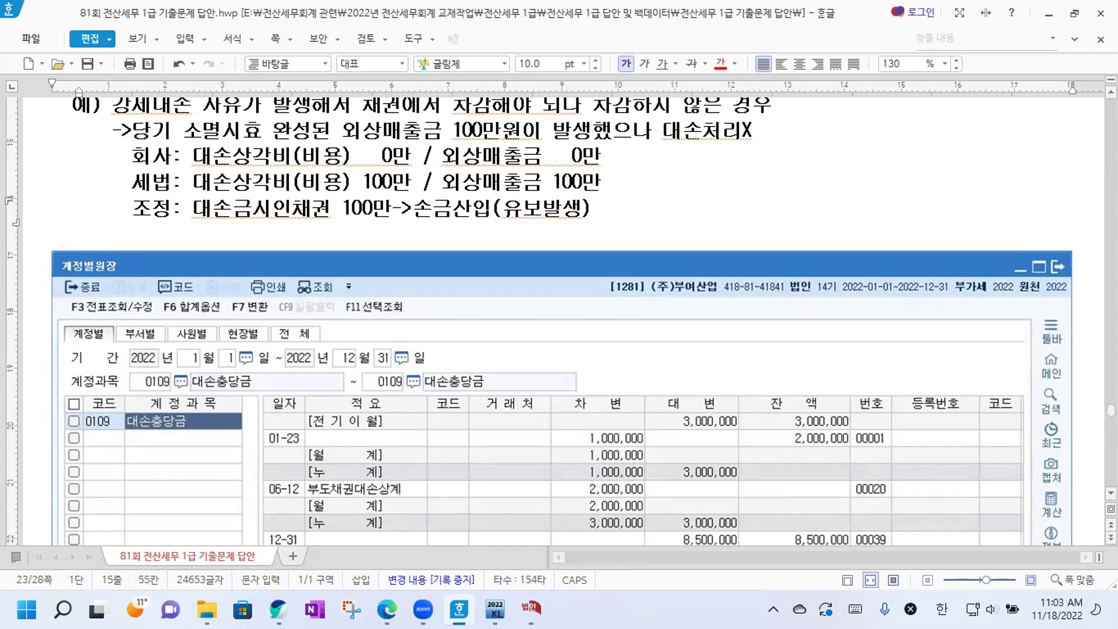
Add note "2.대손금부인채권: 손금불산입(유보발생, 유보감소)" after a blank line below the 조정 line, followed by a new line.
scroll(42, 257, "up", 3)
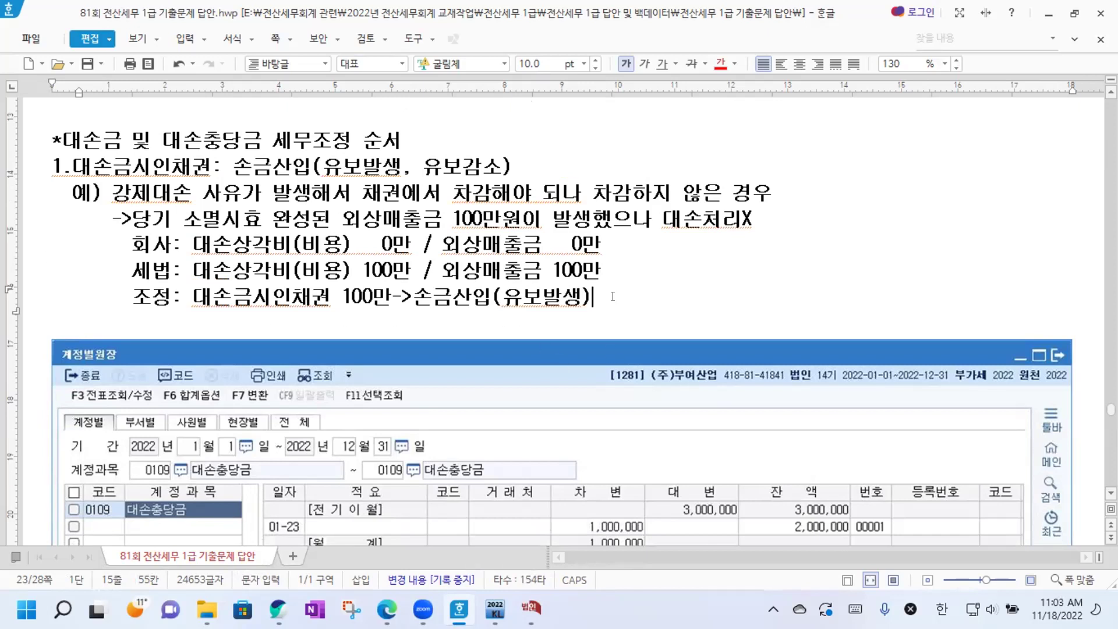
key("Return")
key("Return")
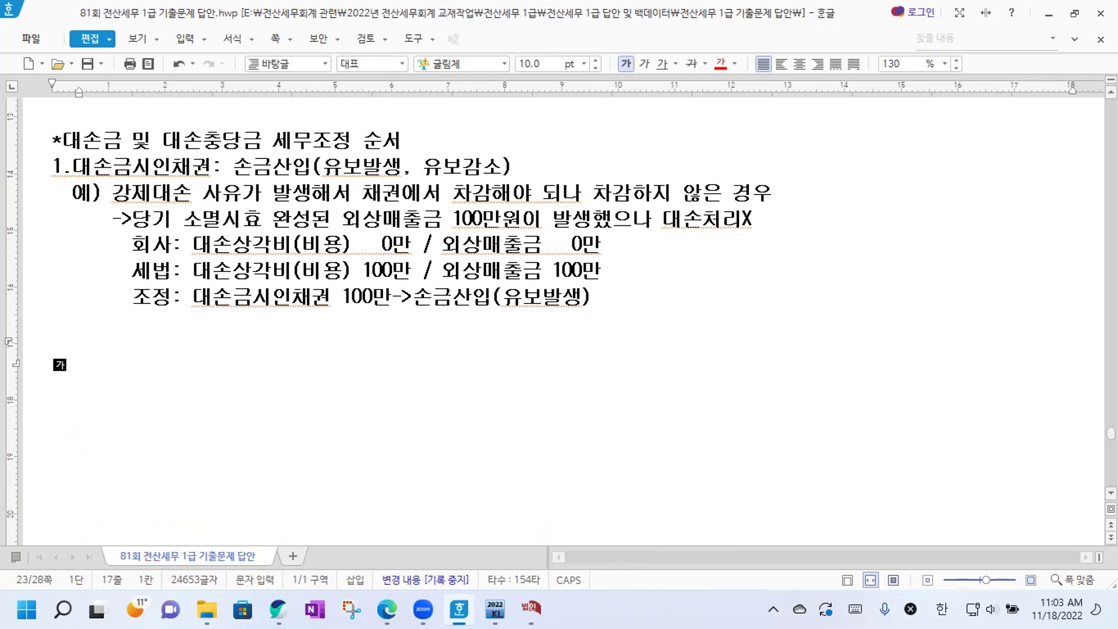
type("2.대")
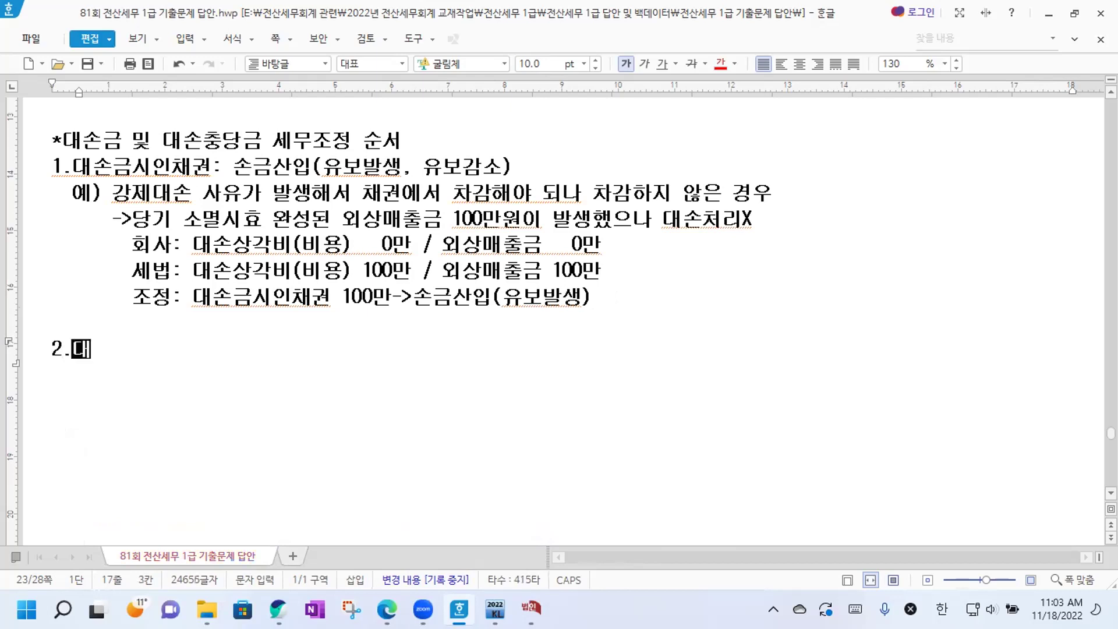
type("손금부이ㄴ채권")
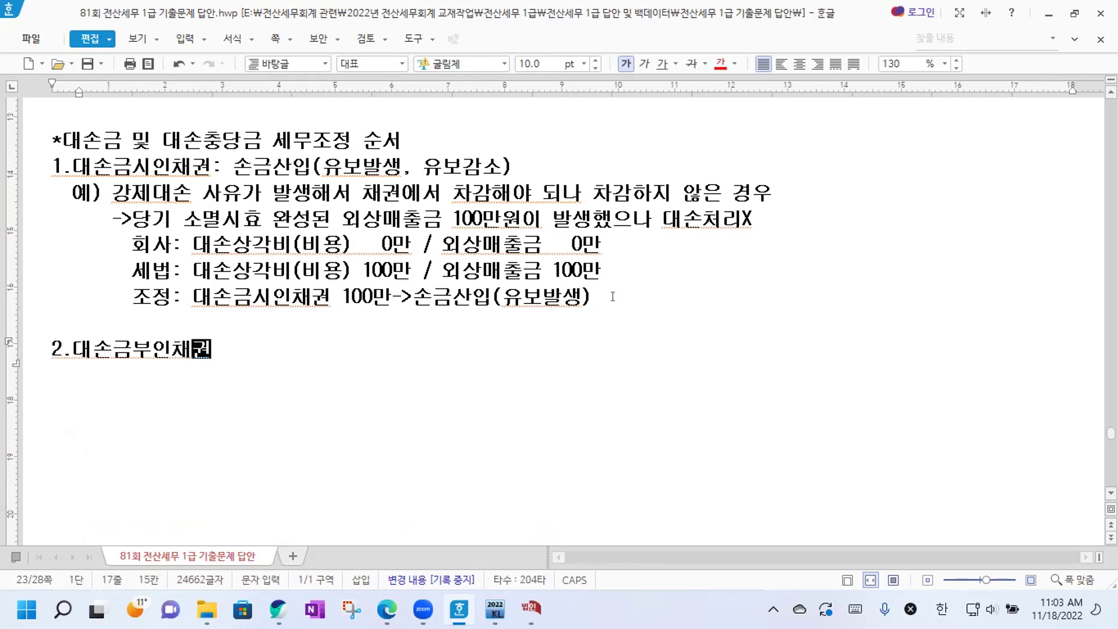
type(": 손금불")
type("산입(유")
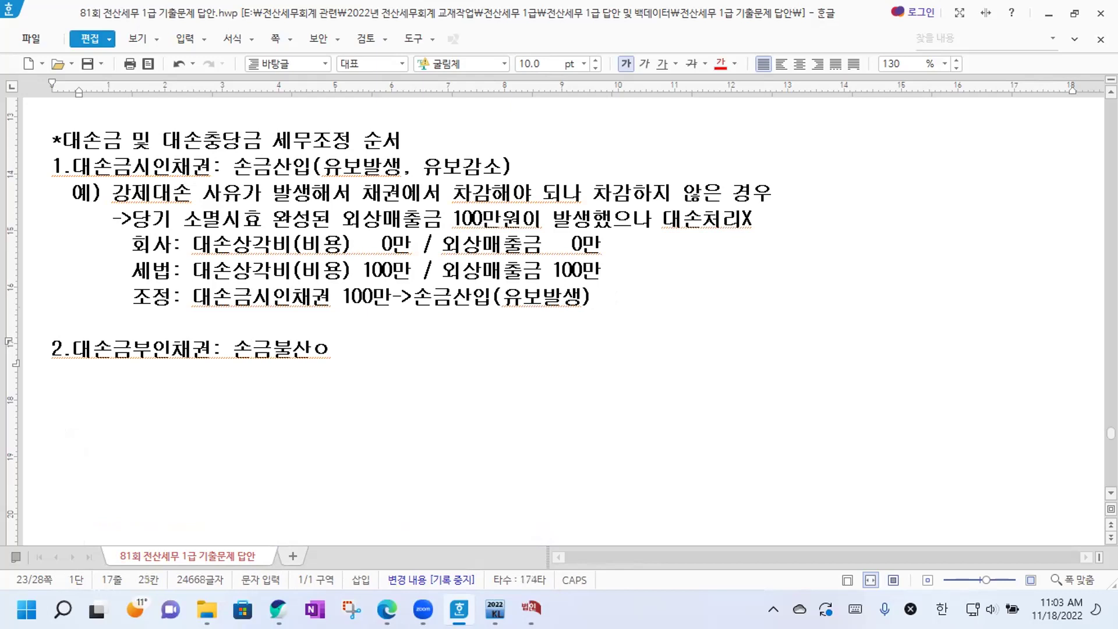
type("보발생, 유")
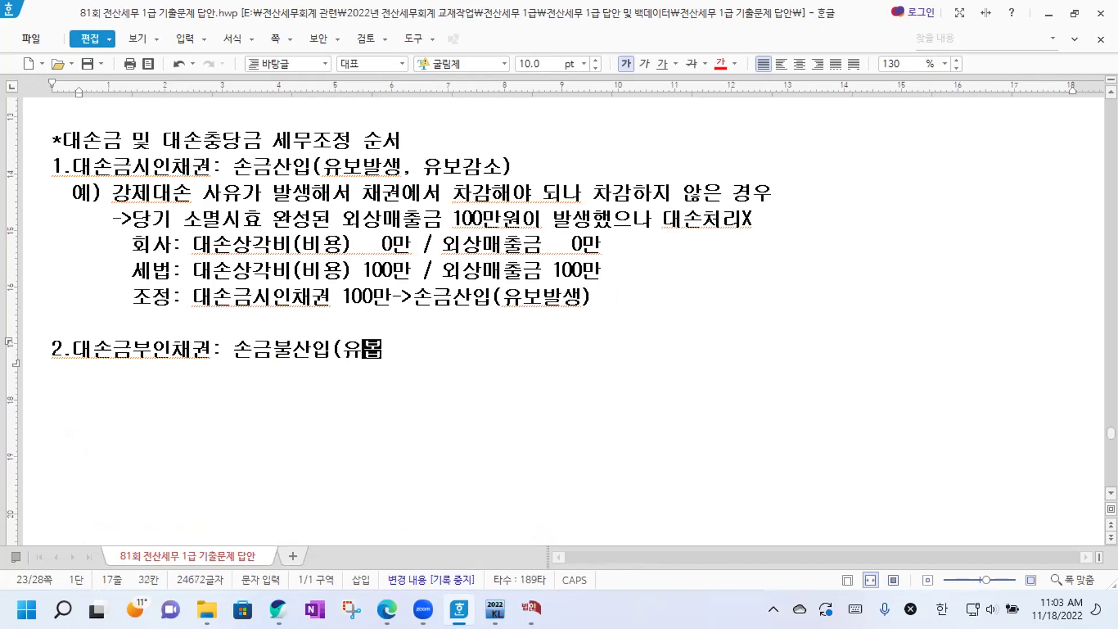
type("보감소)")
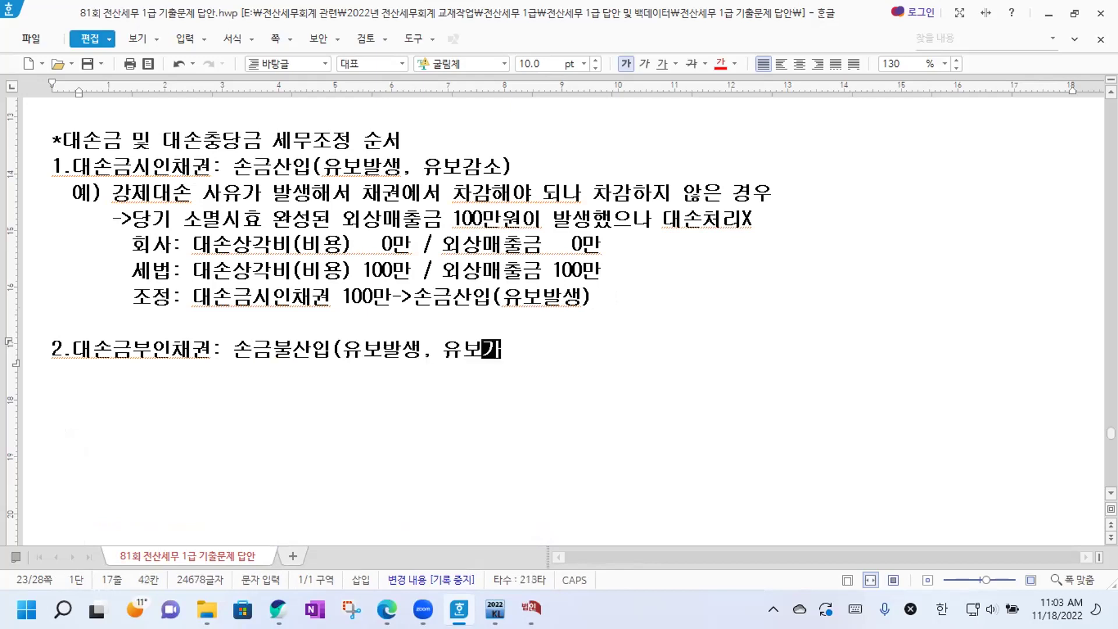
key("Return")
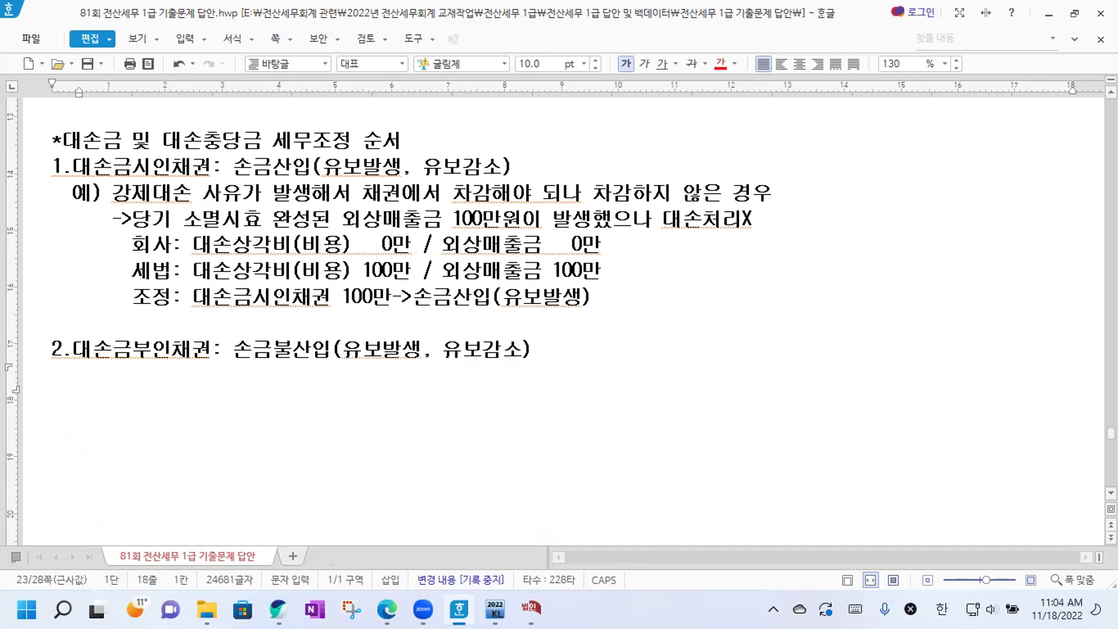
left_click_drag(25, 167, 543, 301)
left_click(557, 301)
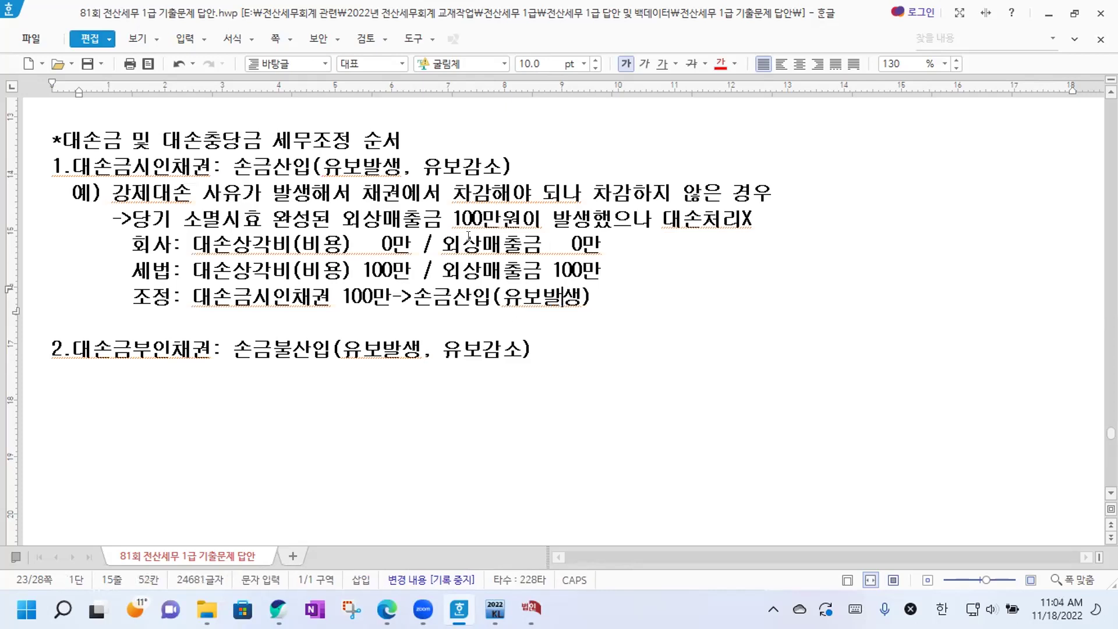
left_click_drag(72, 350, 585, 340)
left_click(72, 361)
key("Down")
key("Down")
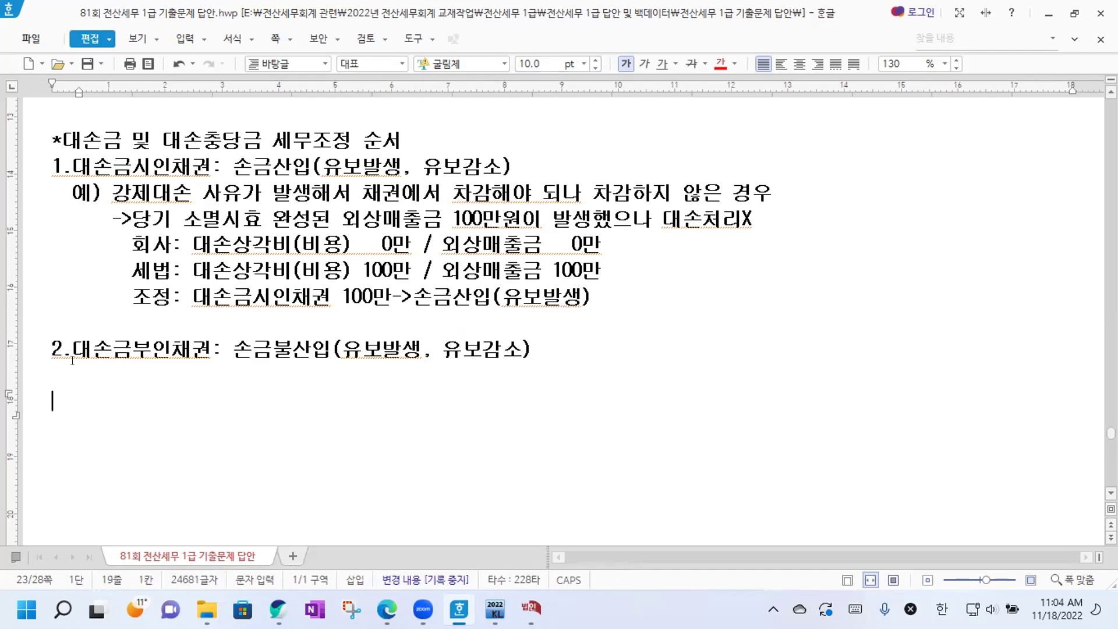
Underline the text of note 2 after its number.
left_click_drag(69, 348, 554, 351)
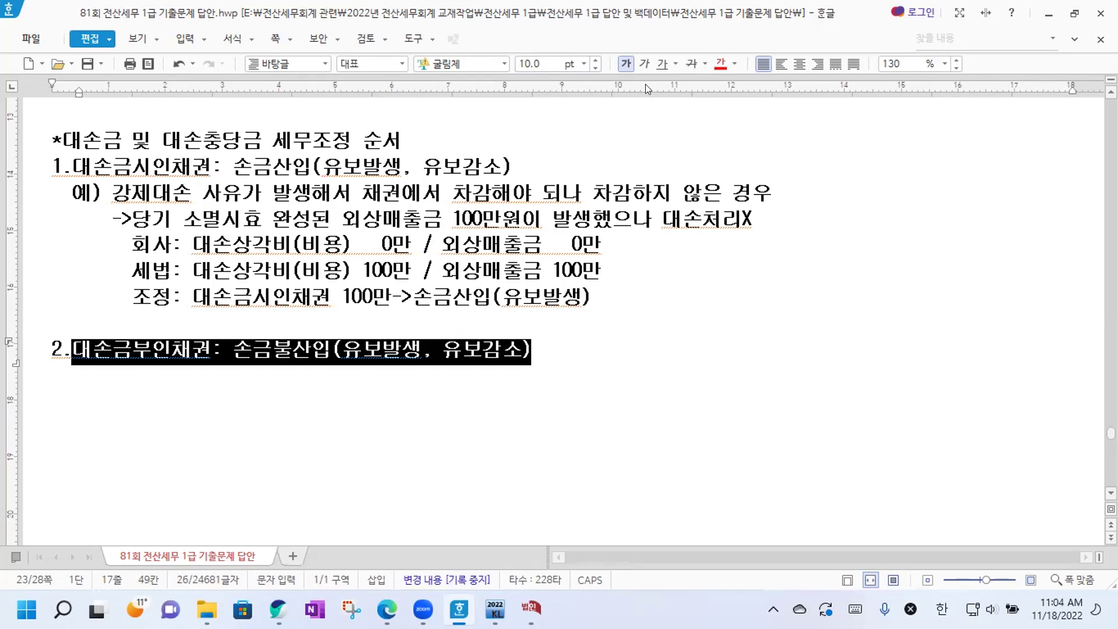
left_click(662, 63)
Under note 2, add a line with the ↳ symbol and "대손요건을 충족하지 않아 채권에서 차감하면 안되는데 차감한 경우", followed by a blank line.
left_click(72, 376)
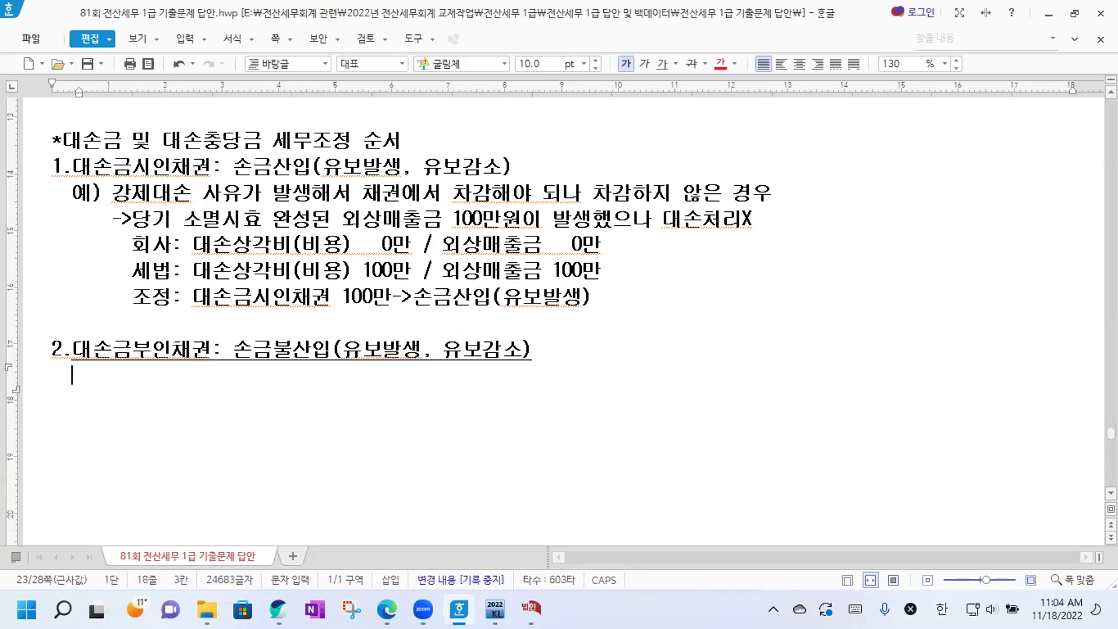
key("ctrl+F10")
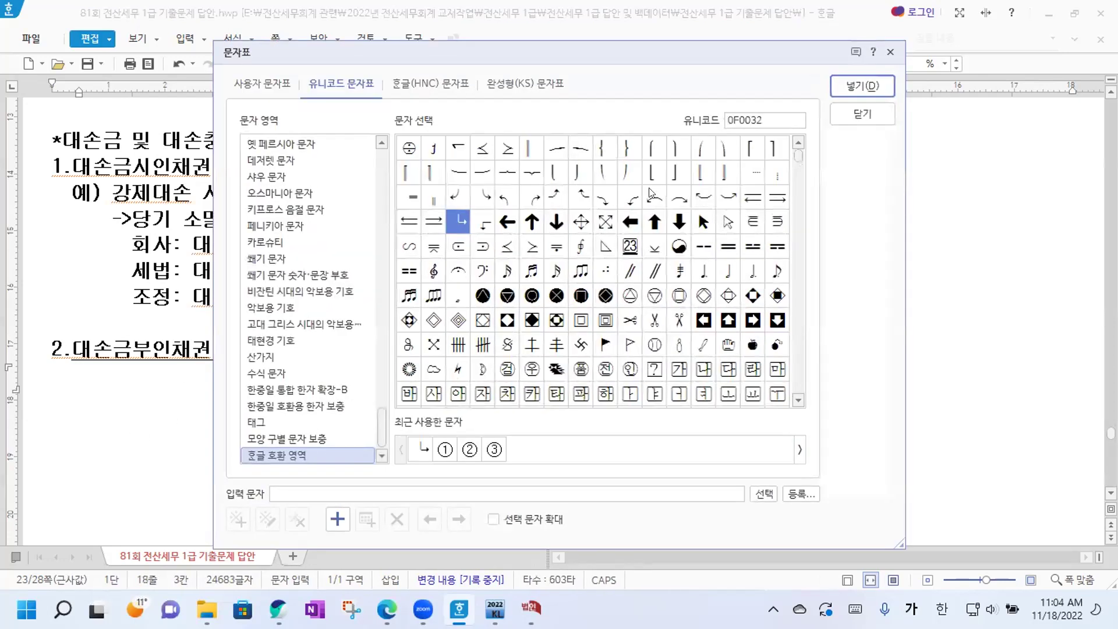
left_click(860, 83)
type("대손요건을")
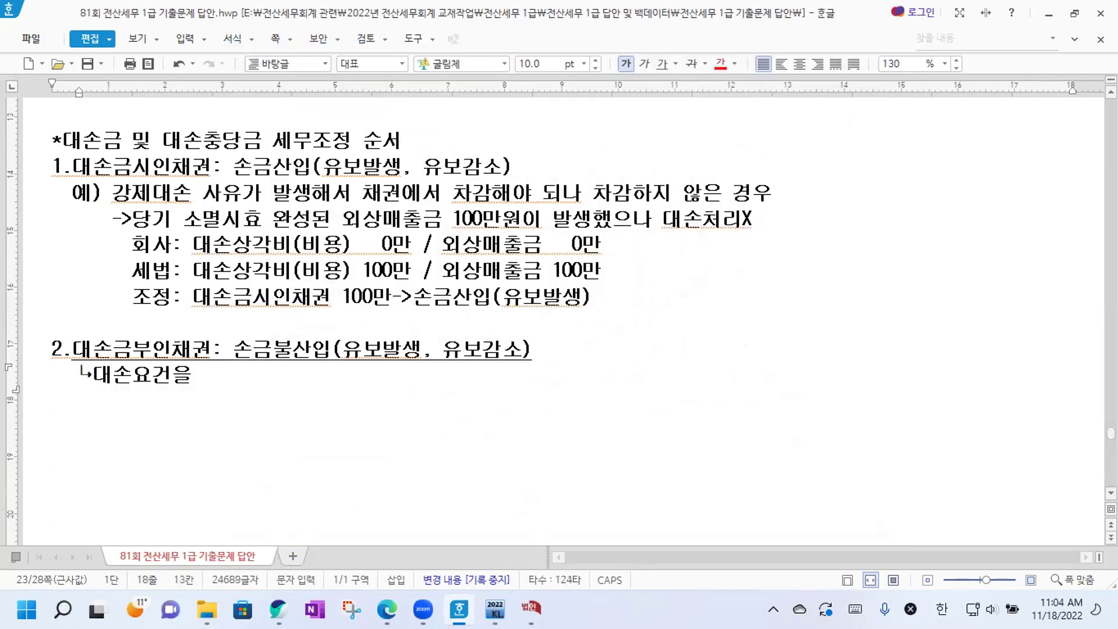
type(" 충족하지 않아 채권")
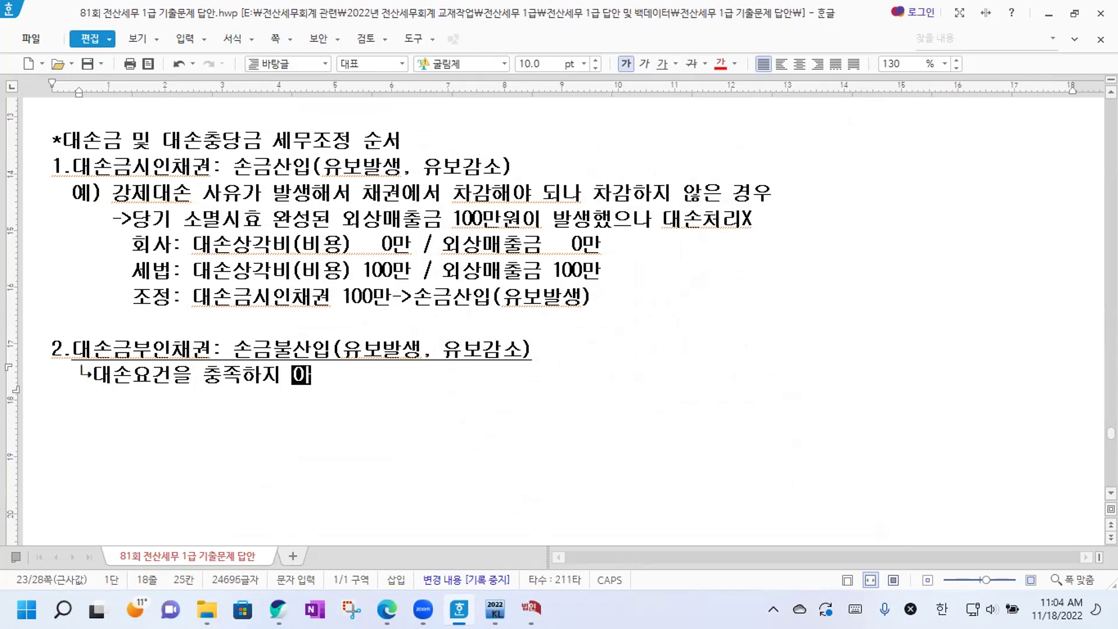
type("에서")
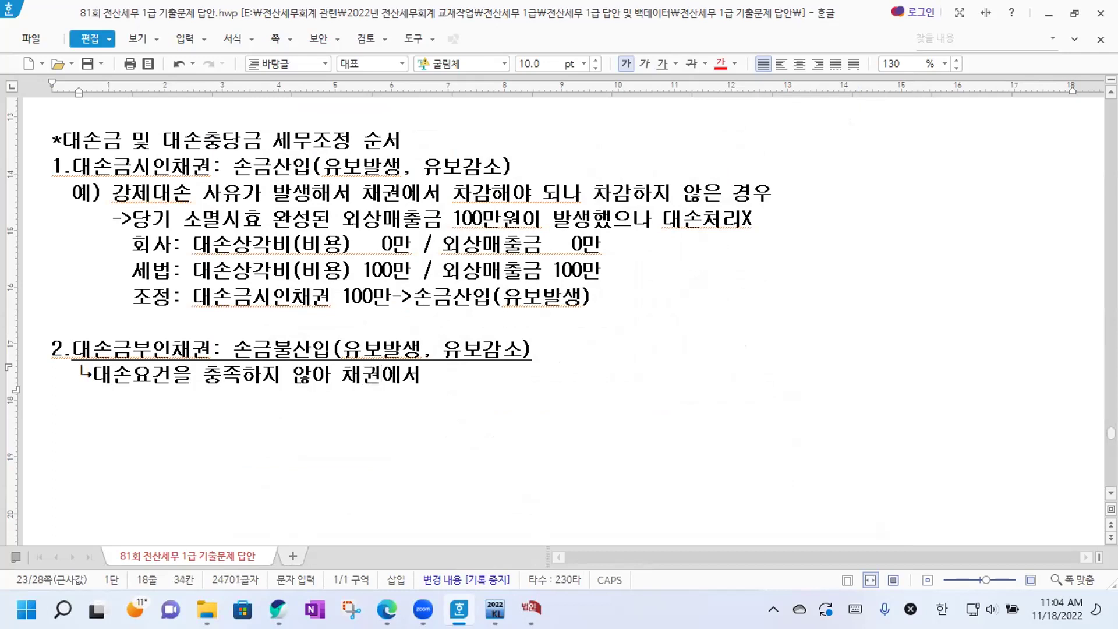
type(" 차감하면 안되는데 차감")
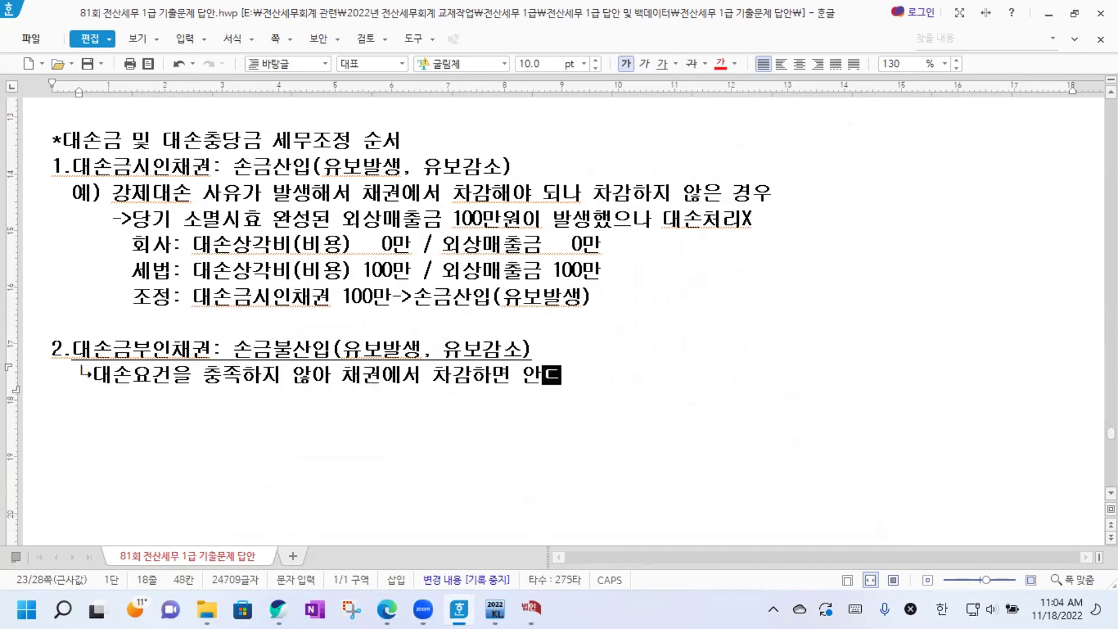
type("한 경우")
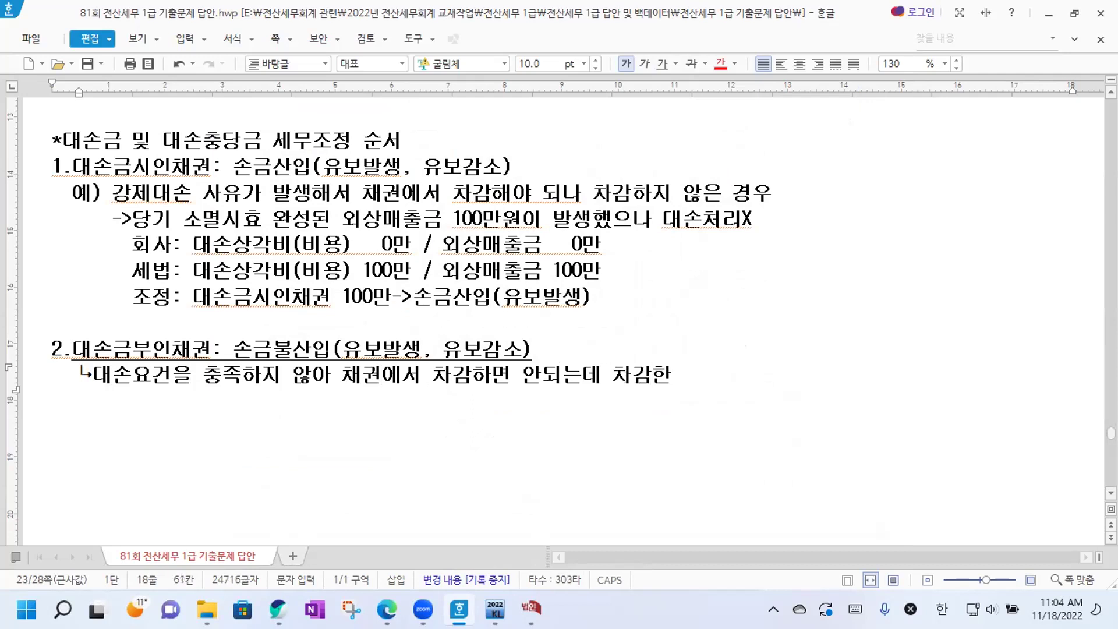
key("Return")
key("Return")
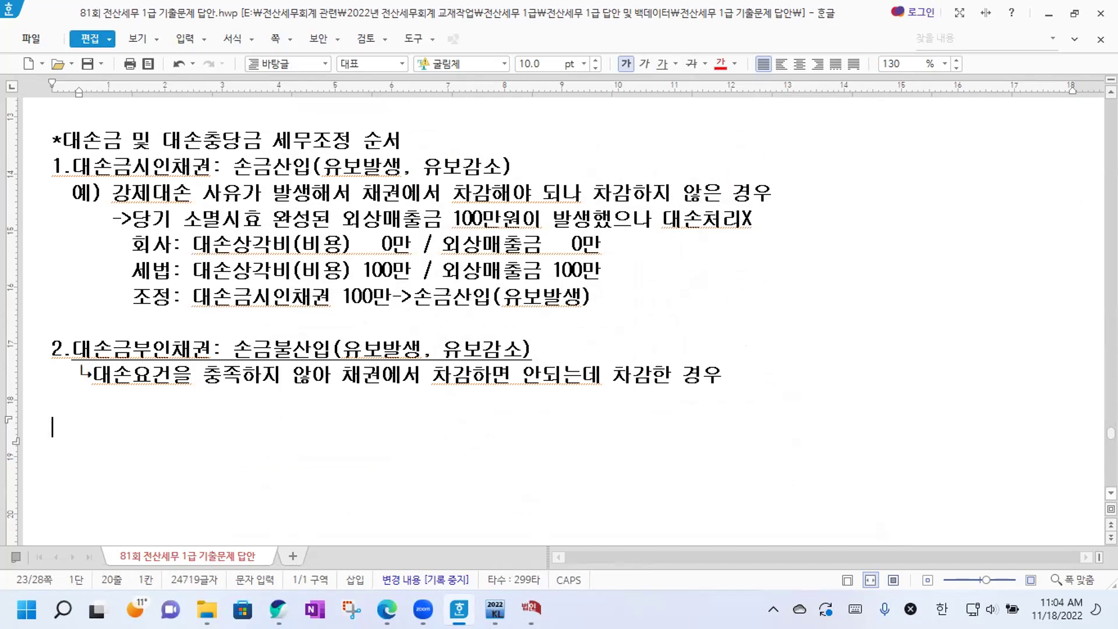
Start a "1/23 회사:" entry below the blank line with the credit side "/ 외상매출금 100만원".
scroll(584, 300, "down", 1)
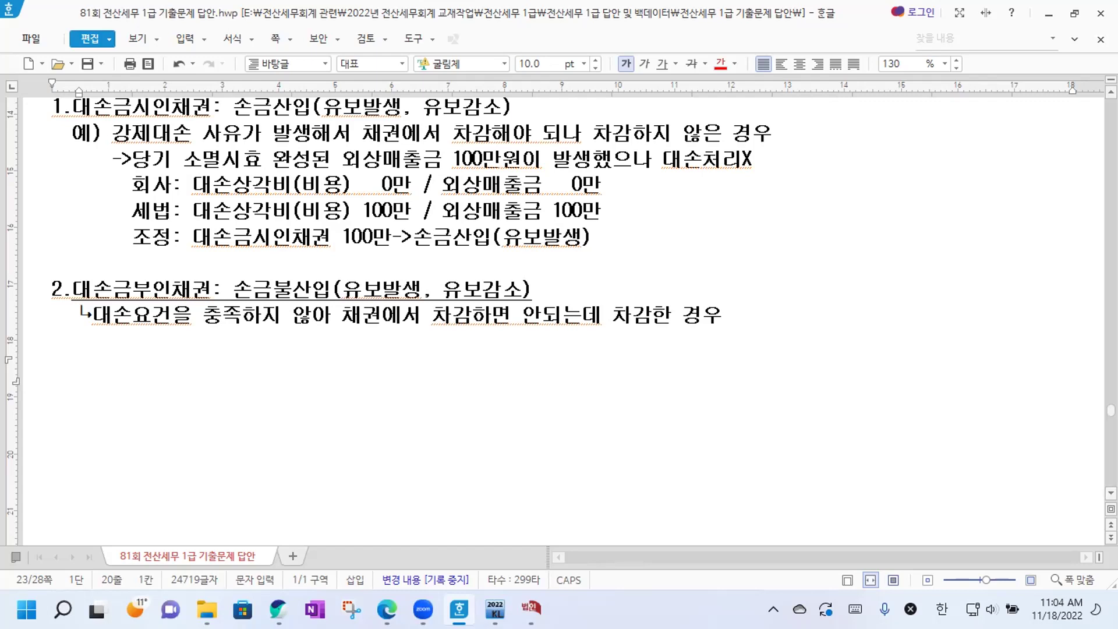
type("1/23 회사")
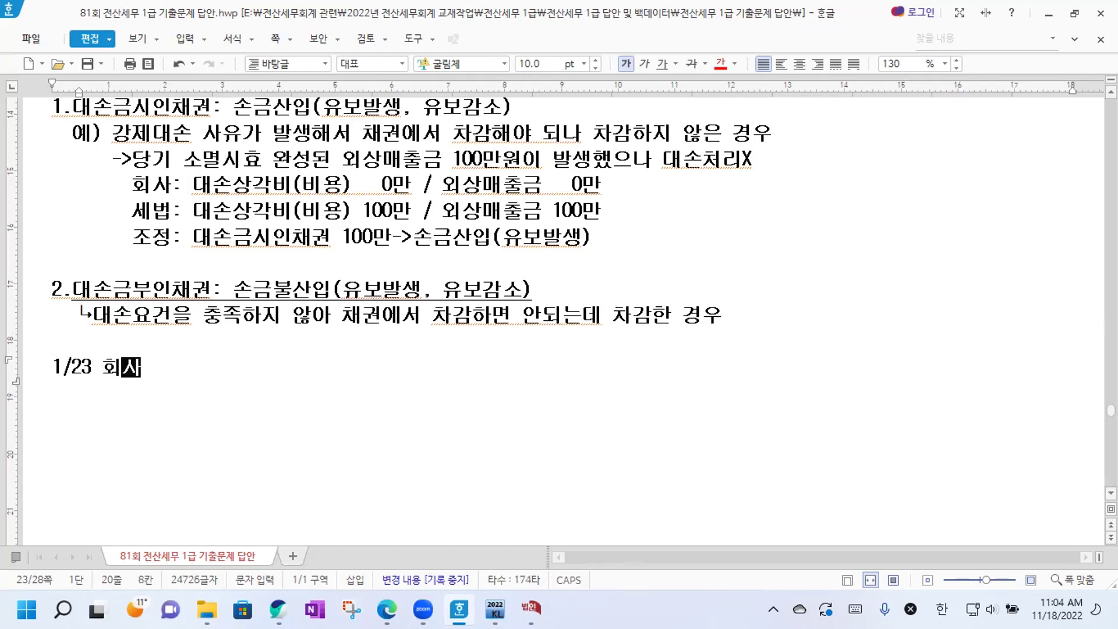
type(": ")
type("/ 외상매출")
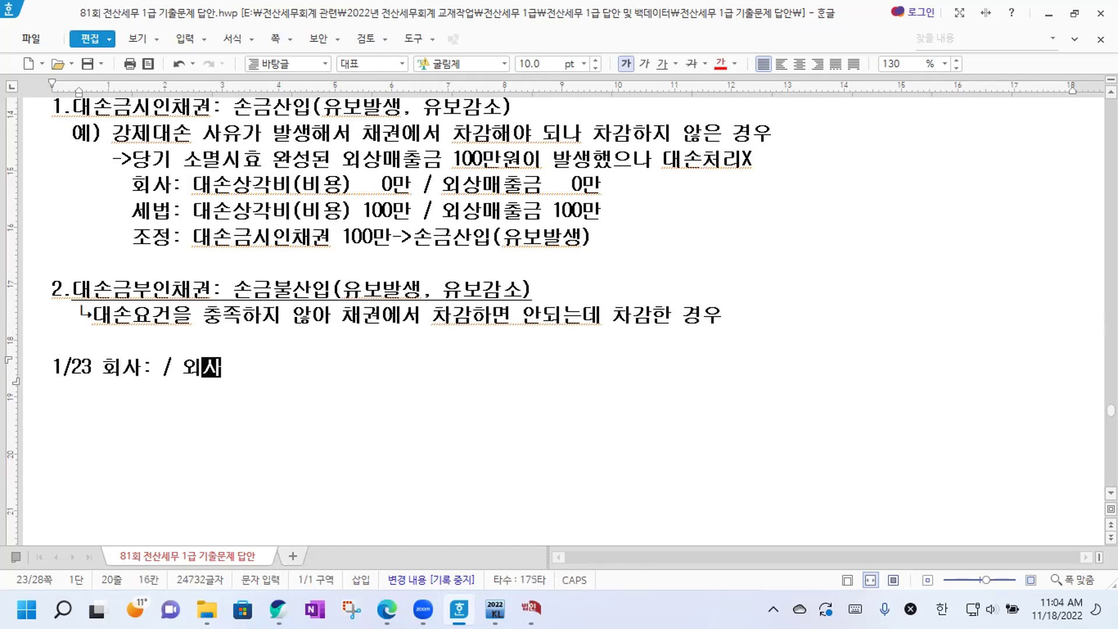
type("금 100만원")
Insert the debit "대손충당금 100만원" before the slash in the 1/23 회사 entry.
key("Left")
key("Left")
key("Left")
key("Left")
key("Left")
key("Left")
key("Left")
key("Left")
key("Left")
key("Left")
key("Left")
key("Left")
key("Left")
type("대손")
key("BackSpace")
key("BackSpace")
type("손충당금 100만원")
Append "->대손요건 충족O" to the 1/23 회사 entry and start a new line.
key("End")
type("->대손요건 충족O")
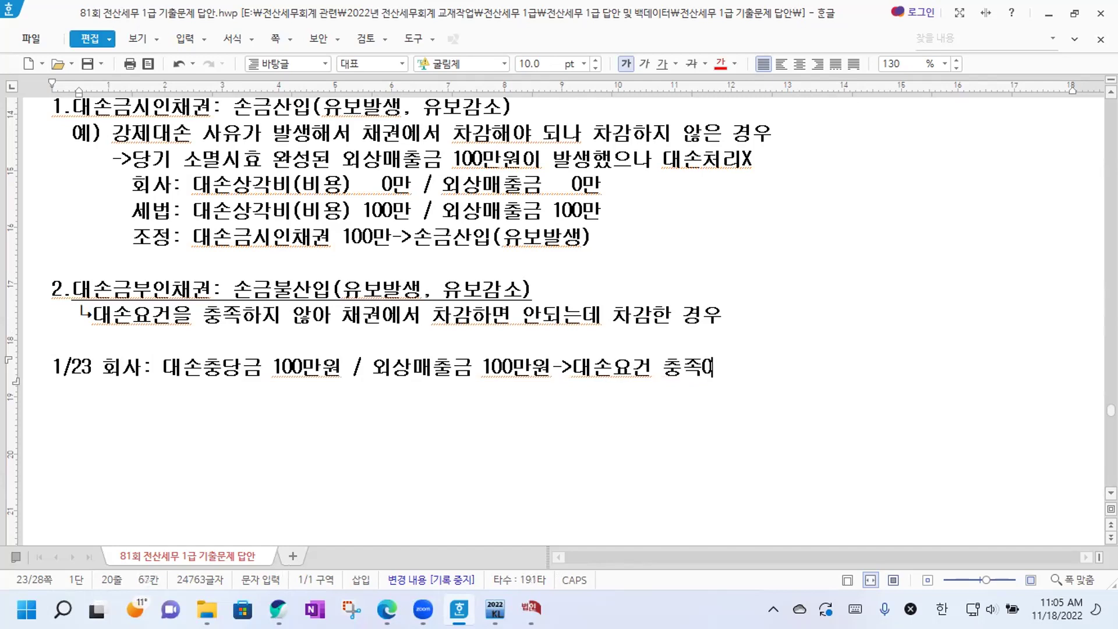
key("Return")
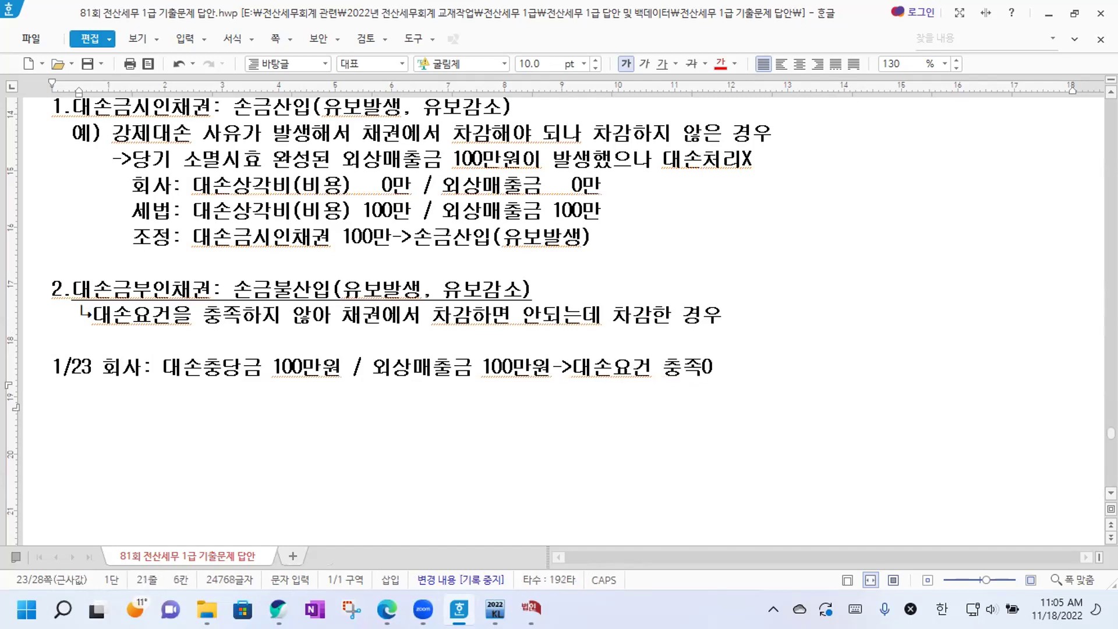
Add the line "세법: 대손충당금 100만원 / 외상매출금 100만원" aligned under the 1/23 회사 entry.
type("세법:")
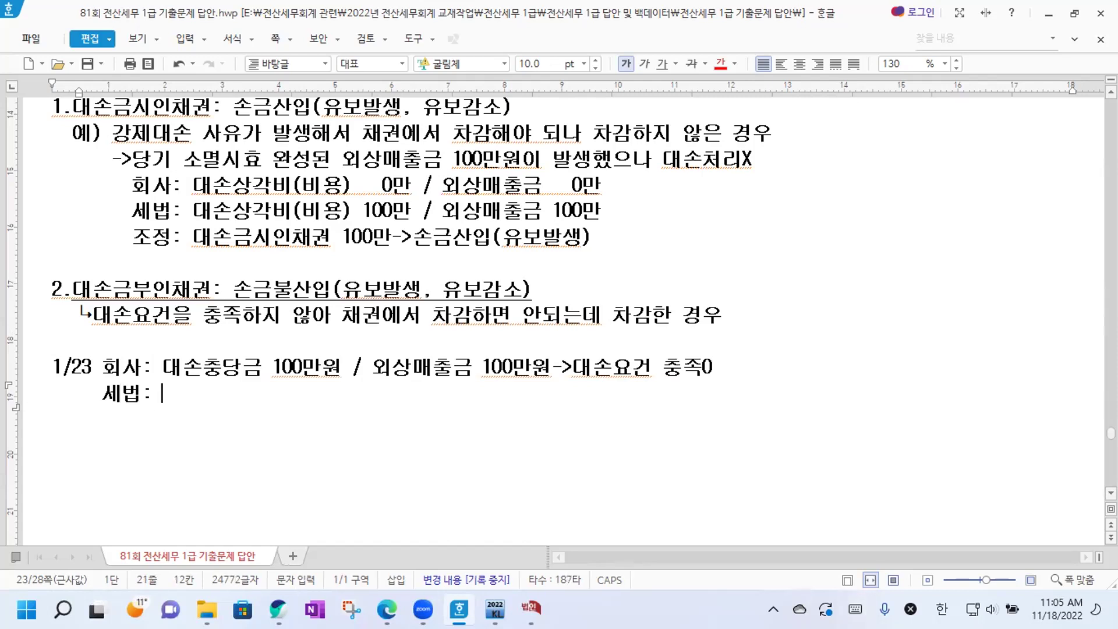
left_click_drag(160, 371, 716, 373)
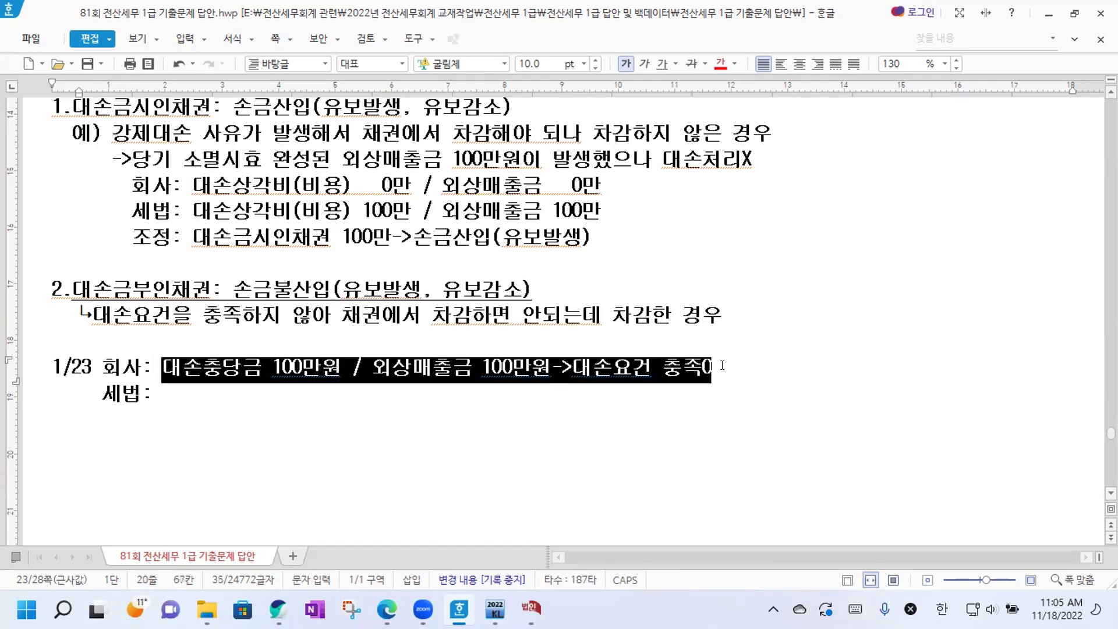
key("Escape")
left_click_drag(159, 367, 543, 366)
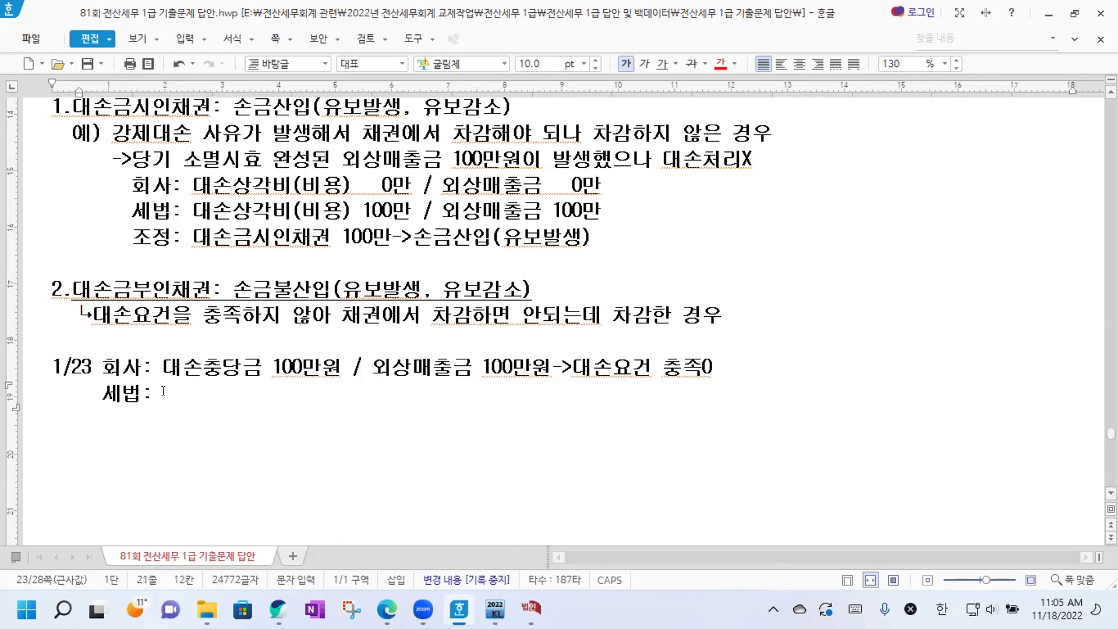
type("대손충당금 100만원 / 외상매출금 100만원")
key("Return")
Add the line "조정: 조정X" to the 1/23 example, followed by a blank line.
type("조")
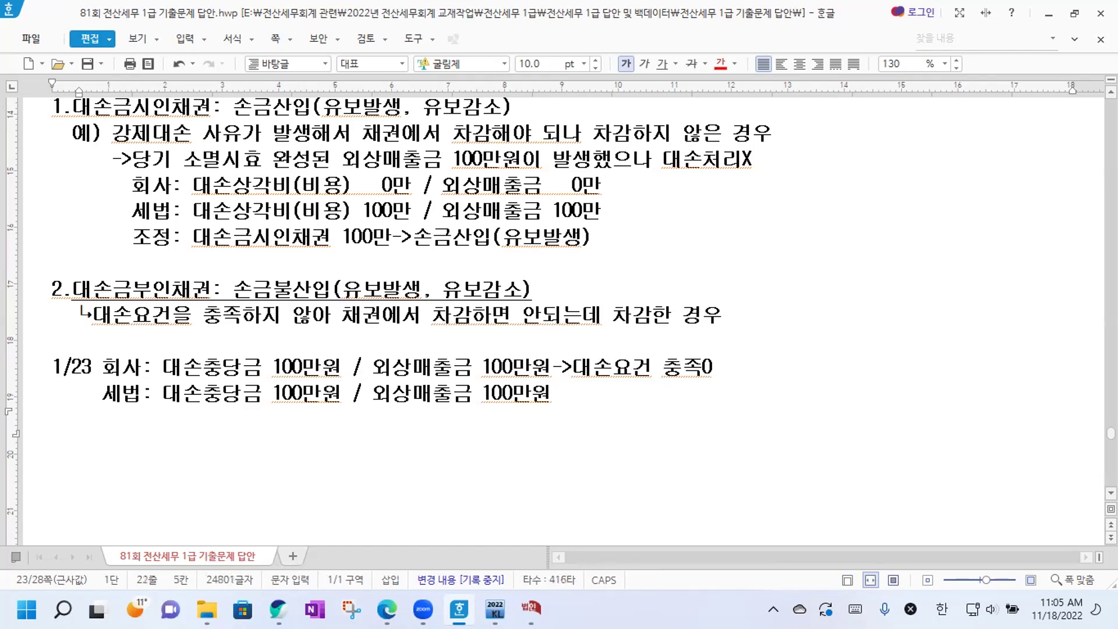
type("정")
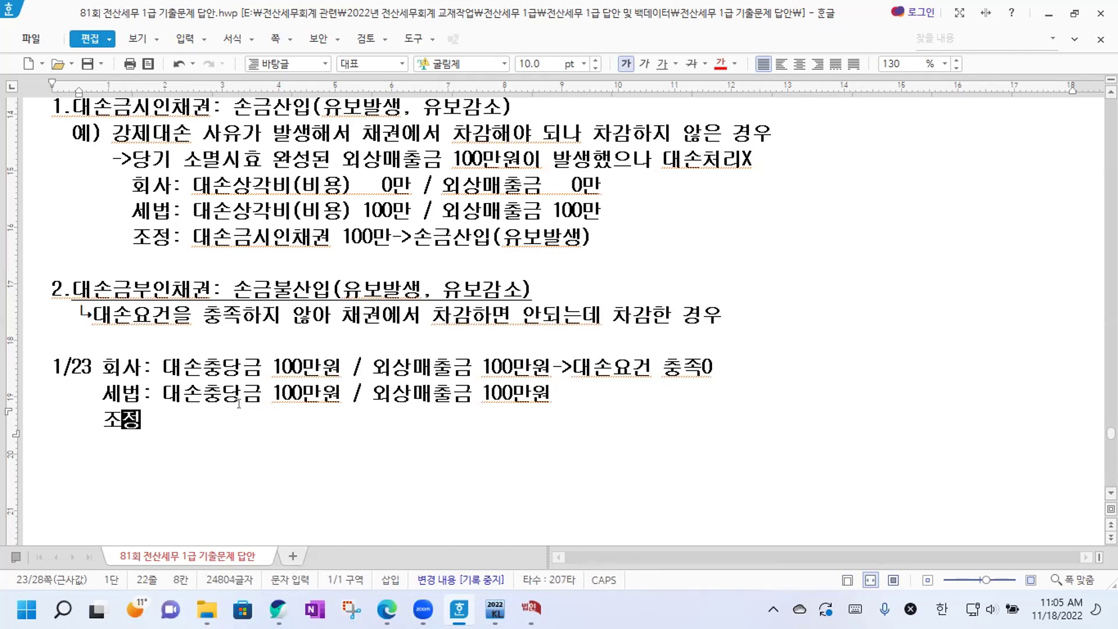
type(": 조정X")
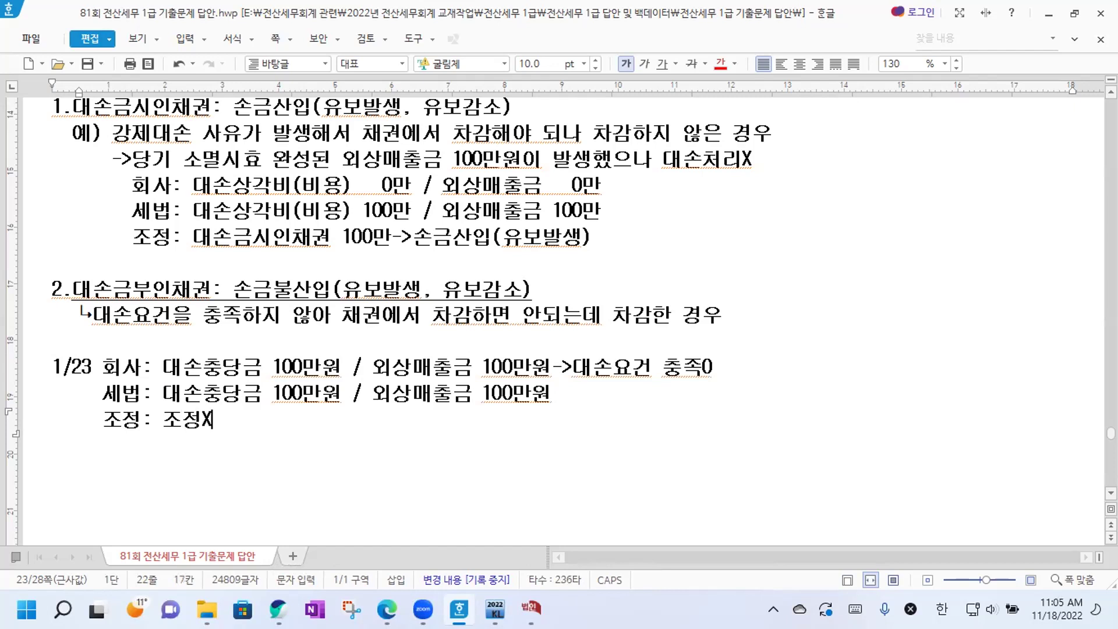
key("Return")
key("Return")
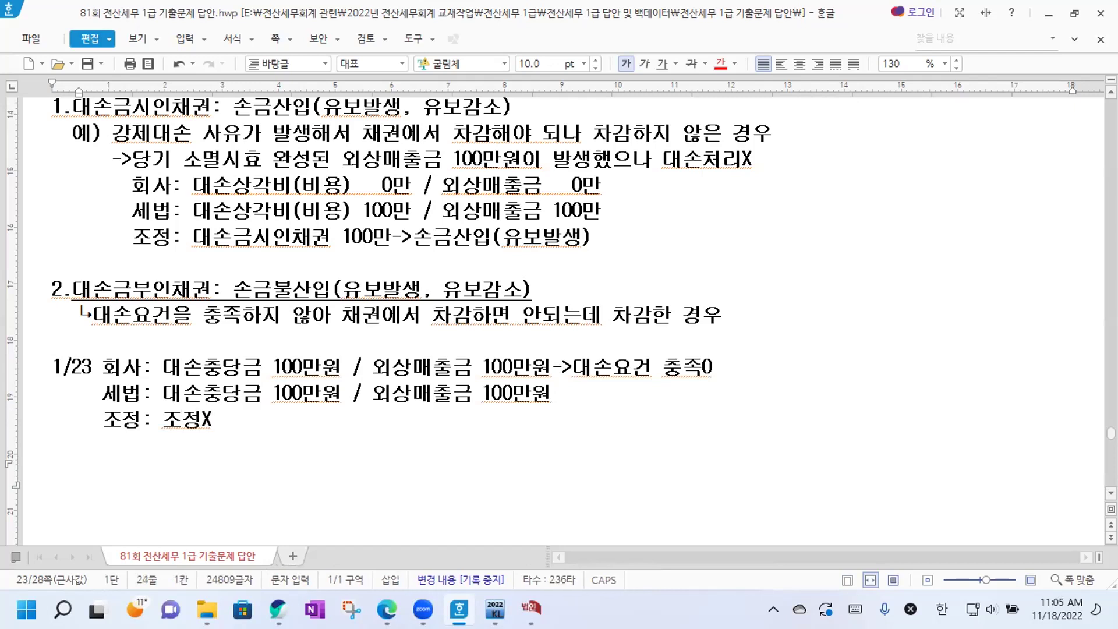
scroll(14, 327, "down", 3)
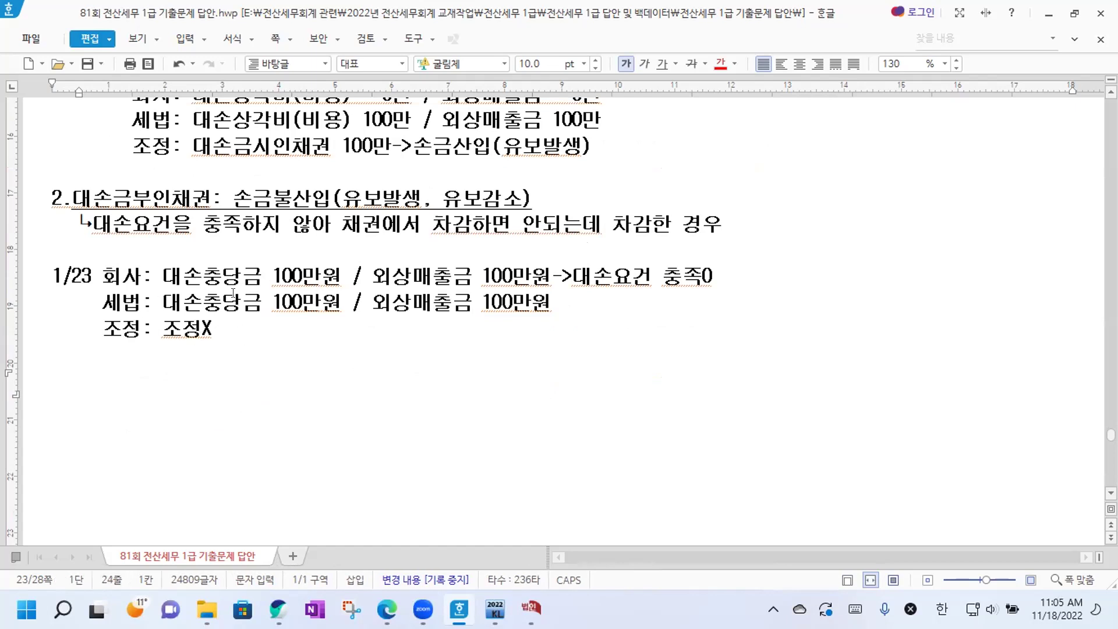
key("Hangul")
scroll(292, 320, "up", 2)
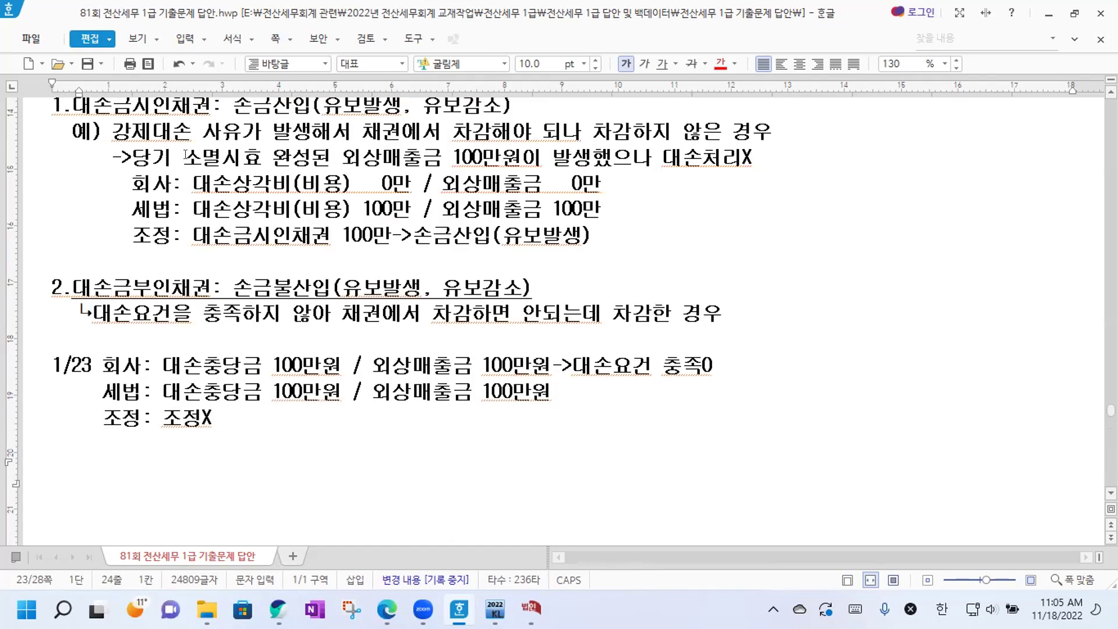
left_click_drag(115, 132, 266, 136)
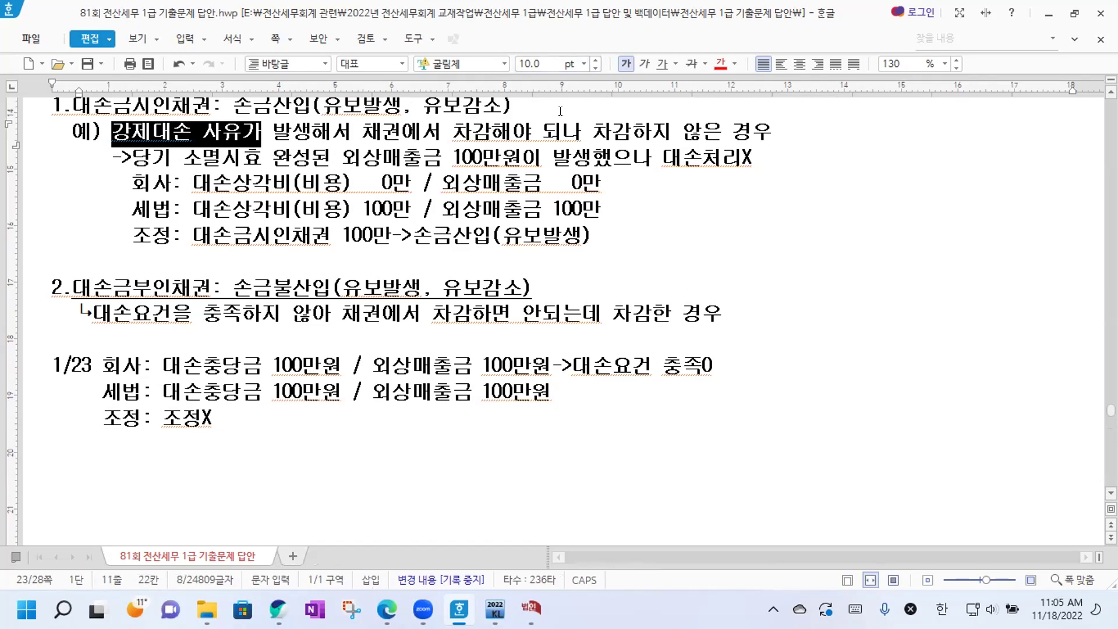
scroll(186, 417, "down", 2)
Start a "6/12 회사:" entry below the 1/23 example with the credit side "/ 외상매출금 400만".
left_click(76, 380)
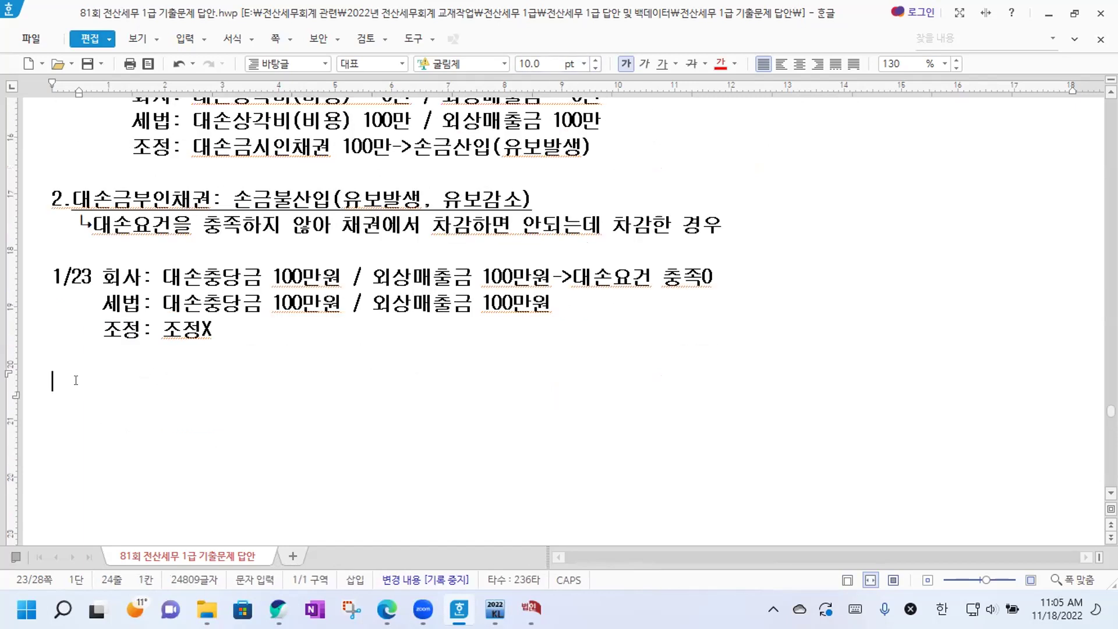
type("6/12 GHLTK")
key("BackSpace")
key("BackSpace")
key("BackSpace")
key("BackSpace")
key("BackSpace")
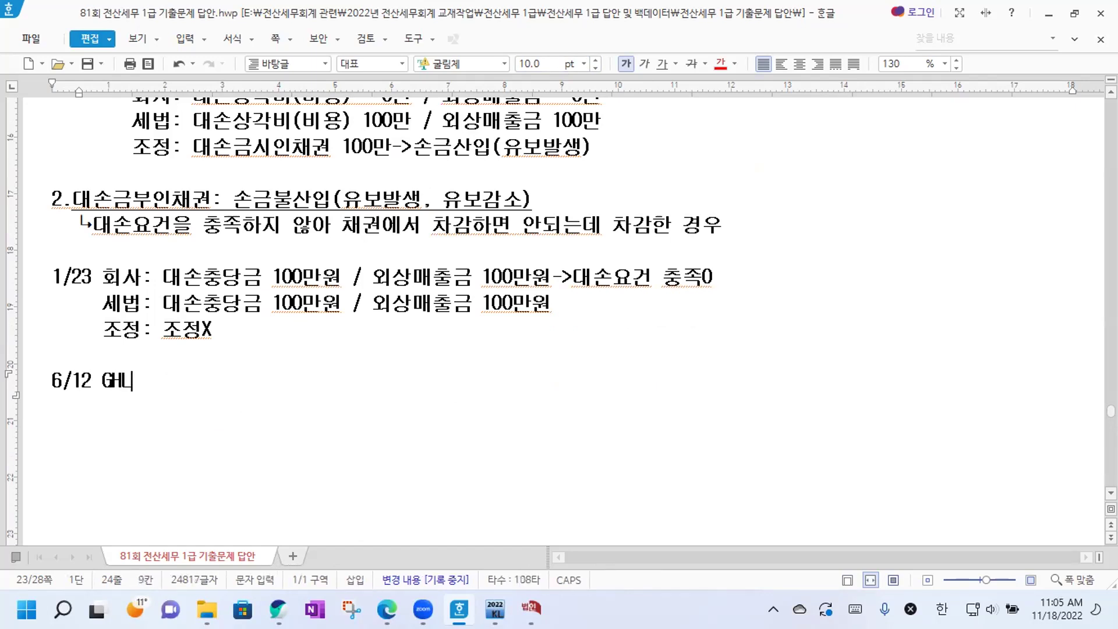
type("회사")
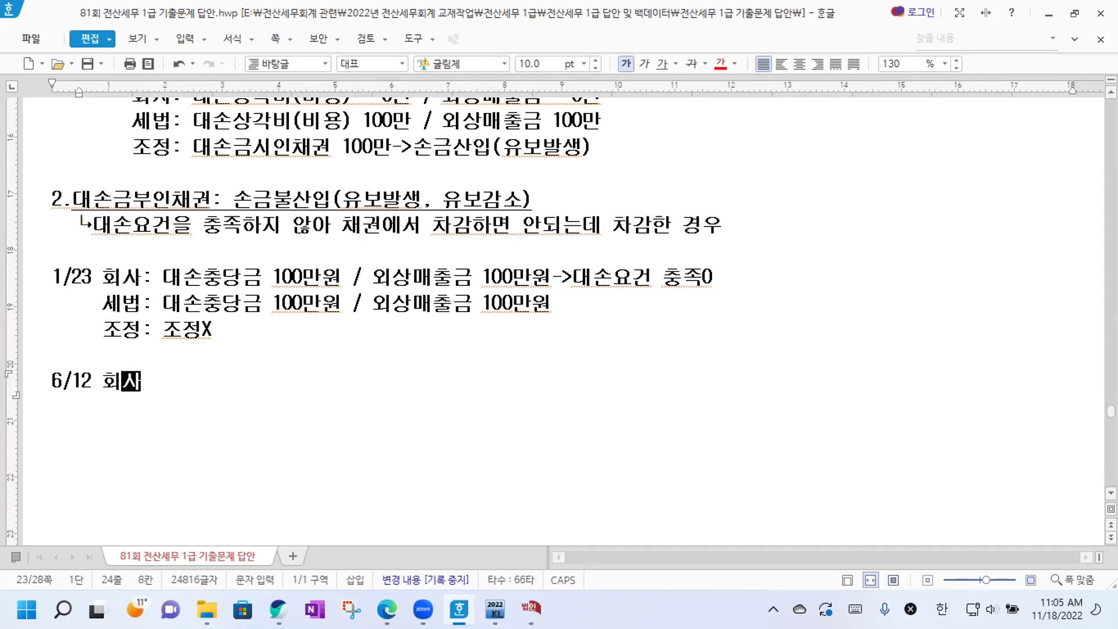
type(": / 외")
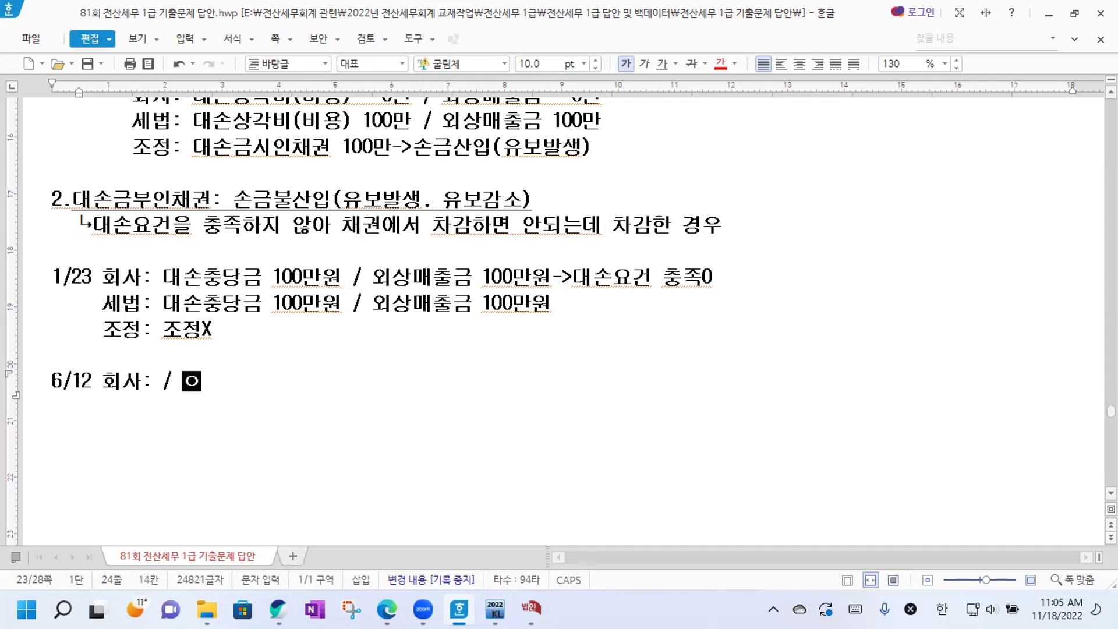
type("상매출금 ")
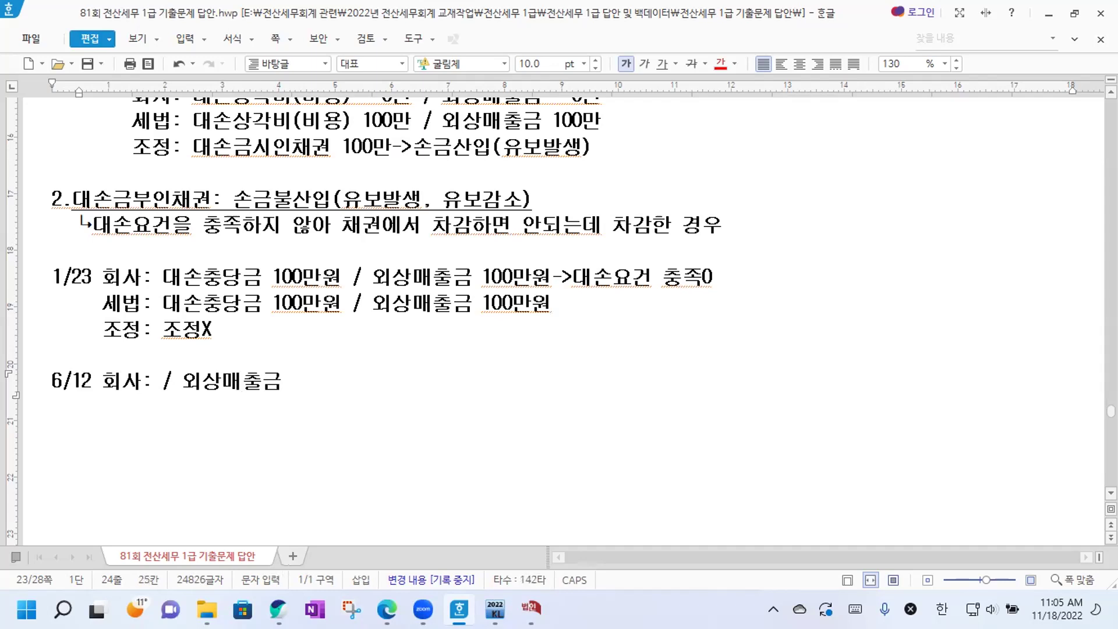
type("400만ㅇ")
key("BackSpace")
Enter the 6/12 debits: "대손충당금 200만" before the slash and "대손상각비 200만 /" on the line below.
key("Left")
key("Left")
key("Left")
key("Left")
key("Left")
key("Left")
key("Left")
key("Left")
key("Left")
key("Left")
key("Left")
key("Left")
type("ㄷ대손충당금 200만")
key("End")
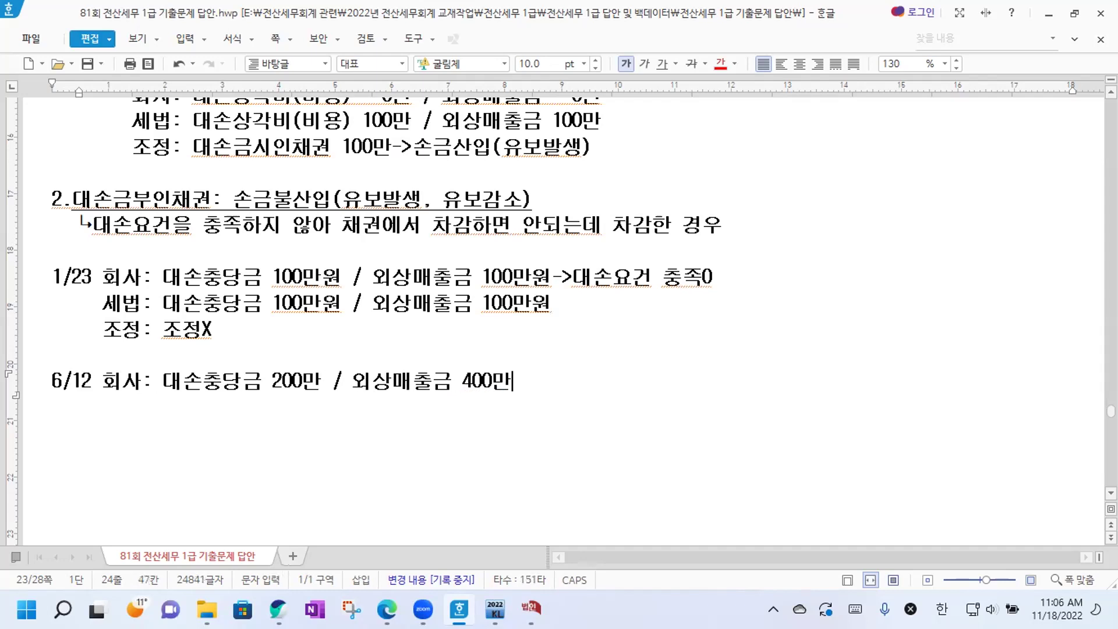
key("Return")
type("대손상각비 200만 /")
Append "->대손요건 충족O, 비망가액 1,000원 제외" after 외상매출금 400만 in the 6/12 회사 entry.
scroll(129, 413, "down", 3)
left_click(529, 294)
type("->대소")
type("ㄴ요건 충족")
key("Hangul")
type("0, ")
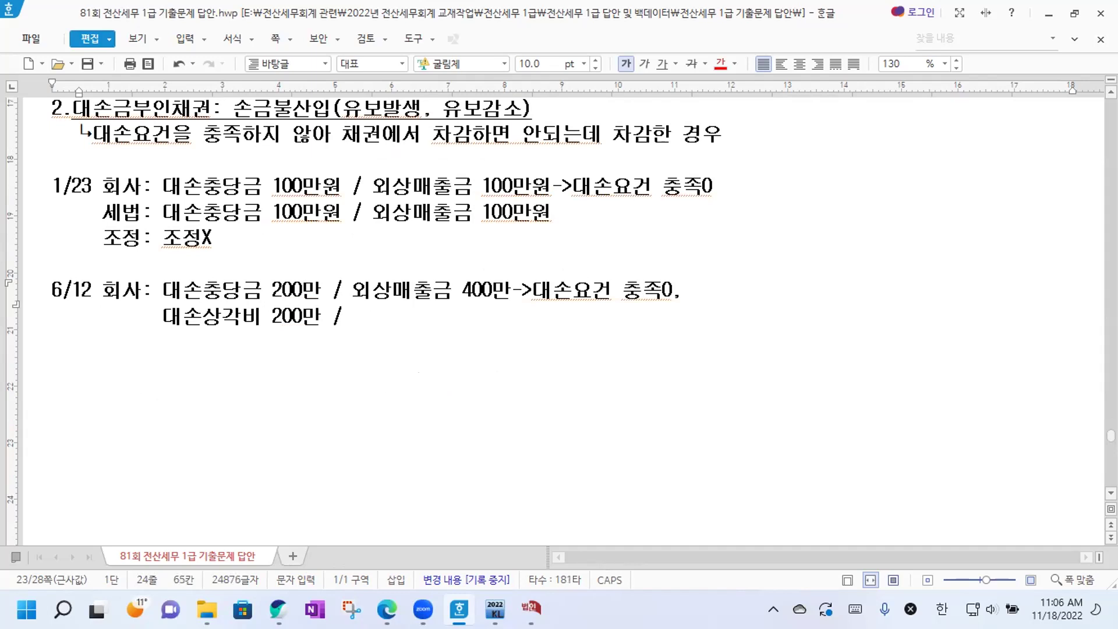
type("대")
key("BackSpace")
key("BackSpace")
type("비망가")
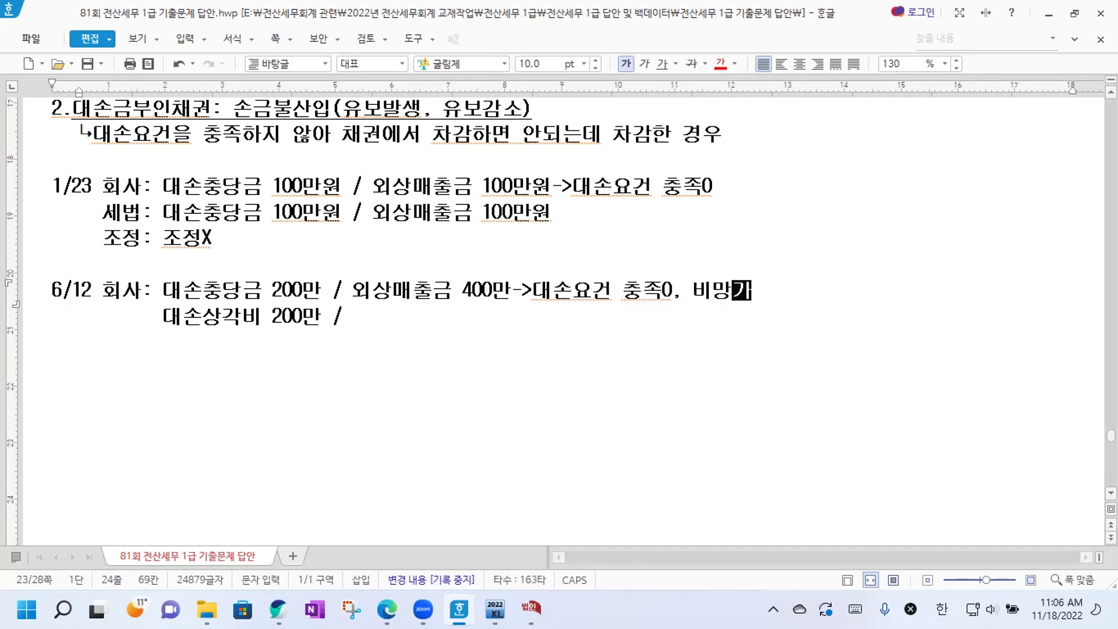
type("액 1,000원 제오")
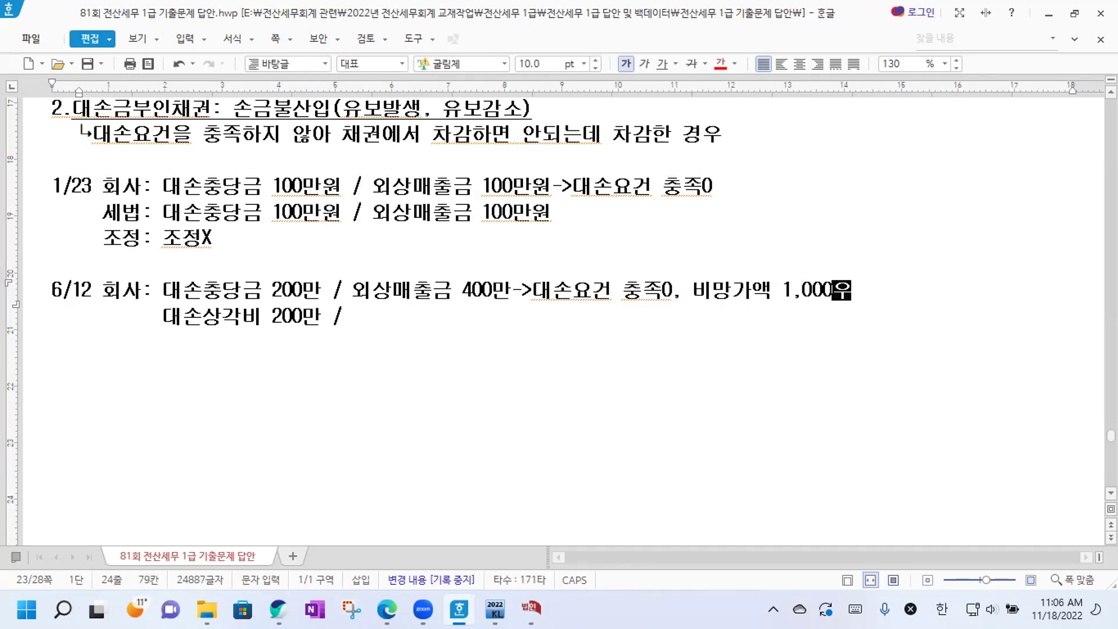
type("ㅣ")
key("Down")
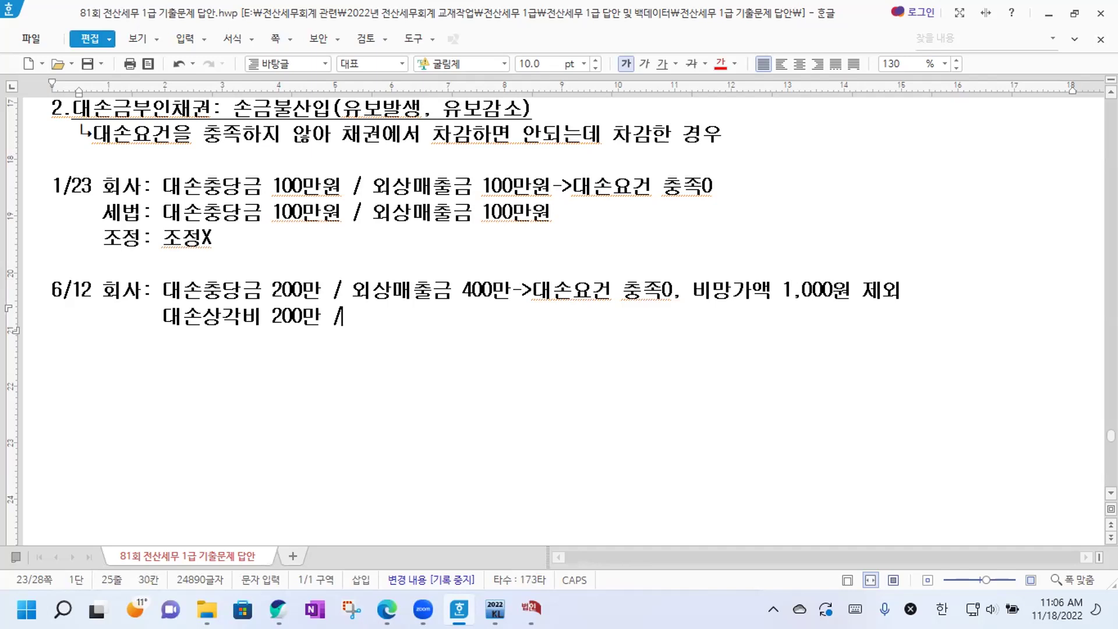
Add a "세법:" entry below the 6/12 회사 entry, separated by a blank line, and fill it with a copy of the 회사 journal entry.
key("Return")
key("Return")
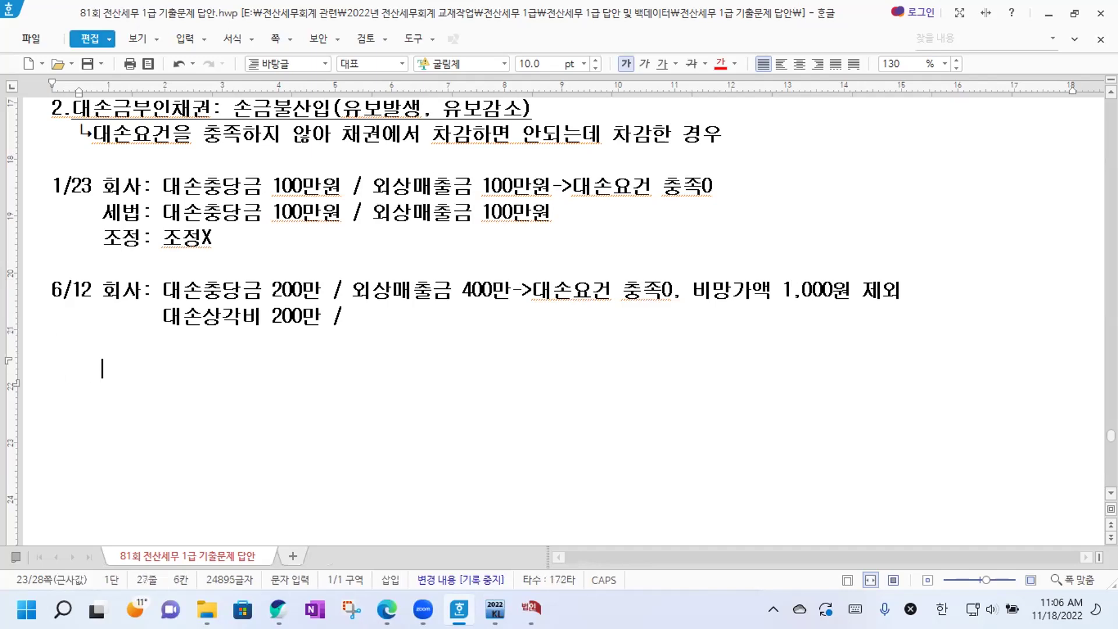
type("세법:")
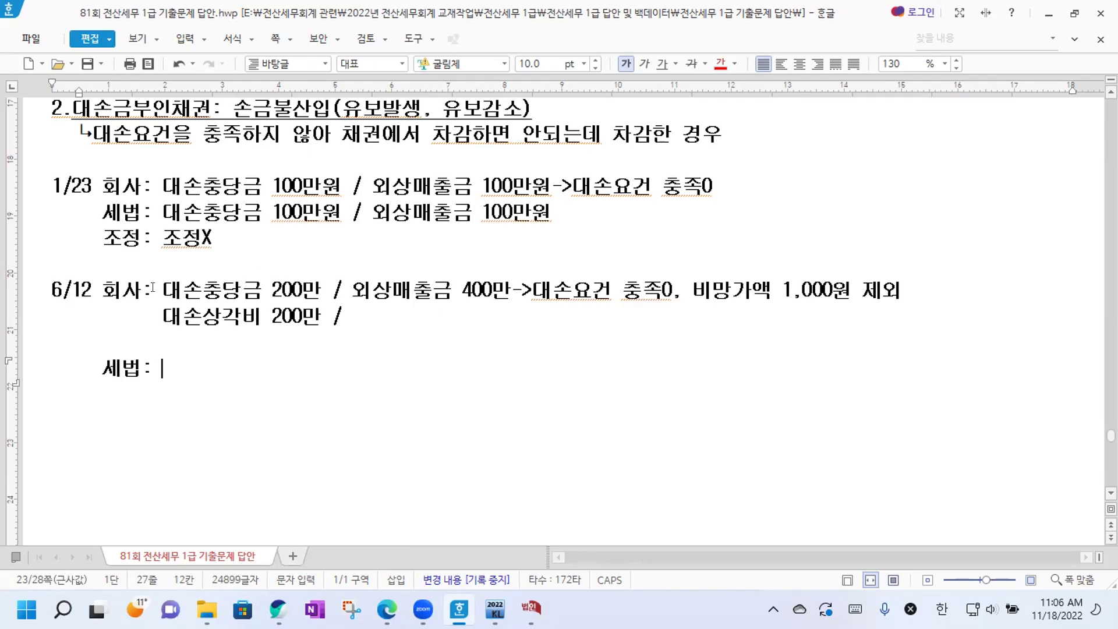
left_click_drag(152, 288, 359, 307)
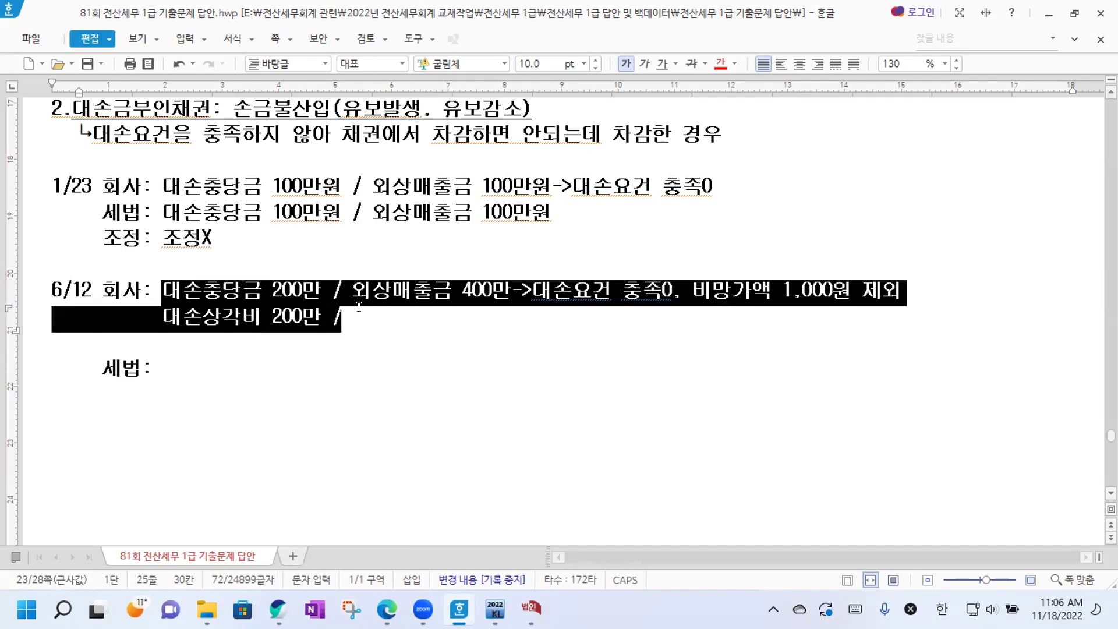
key("ctrl+c")
left_click(187, 363)
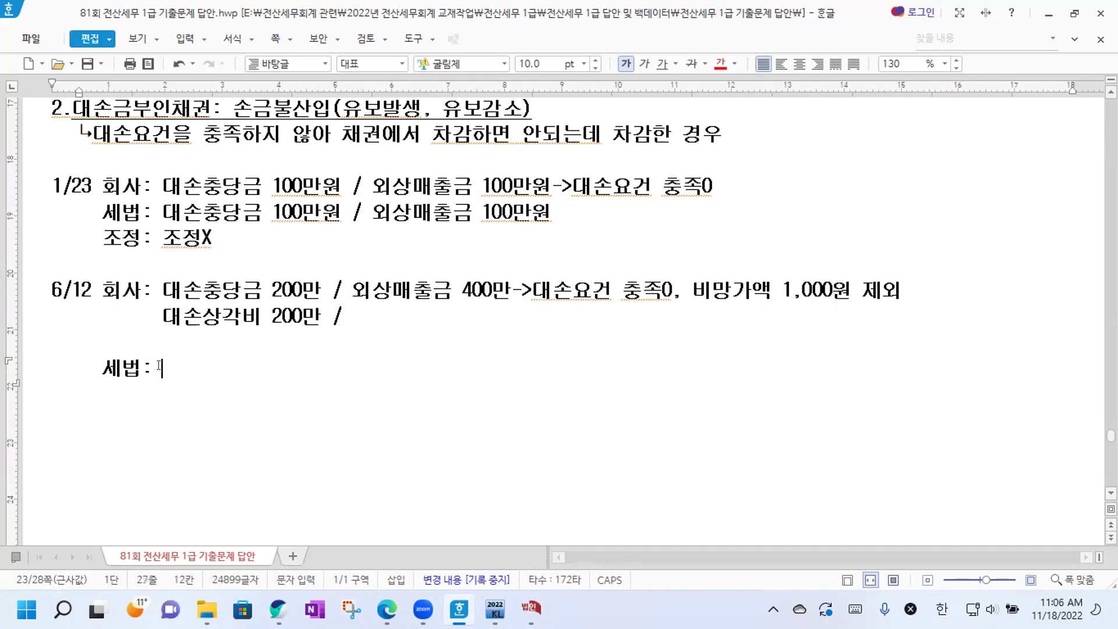
key("ctrl+v")
In the 6/12 세법 entry, remove the copied 대손요건 note and set 외상매출금 to 3,999,000.
left_click_drag(470, 368, 959, 357)
key("Delete")
key("BackSpace")
type("399")
key("BackSpace")
key("BackSpace")
type(",999,000")
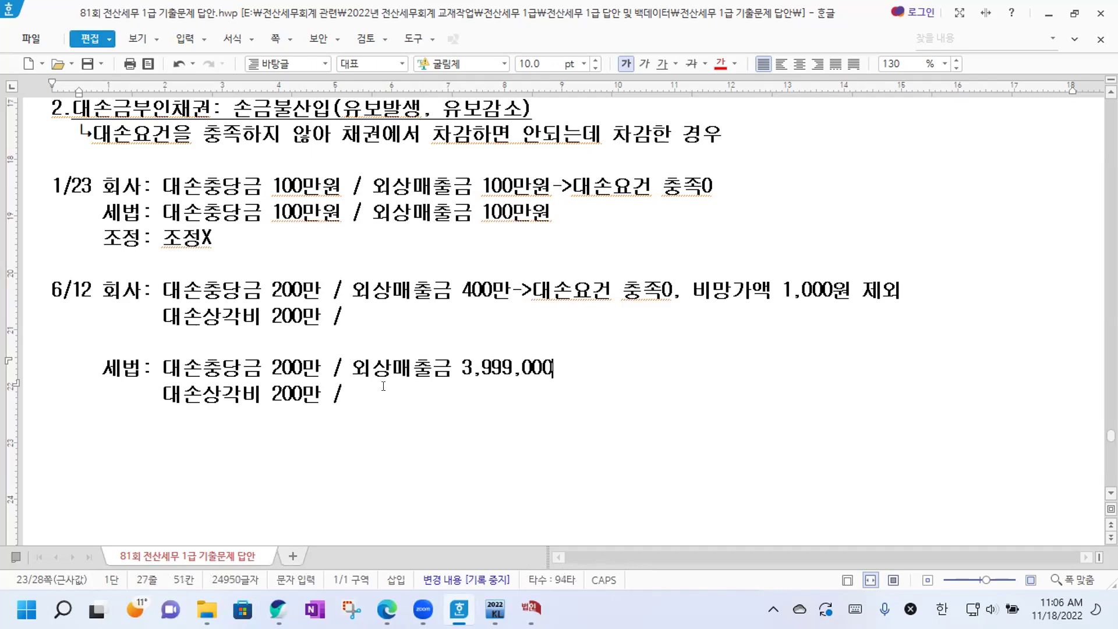
Set the 6/12 세법 debits to 대손충당금 2,000,000 and 대손상각비 1,999,000, leaving a single space before the slash.
left_click_drag(268, 366, 311, 367)
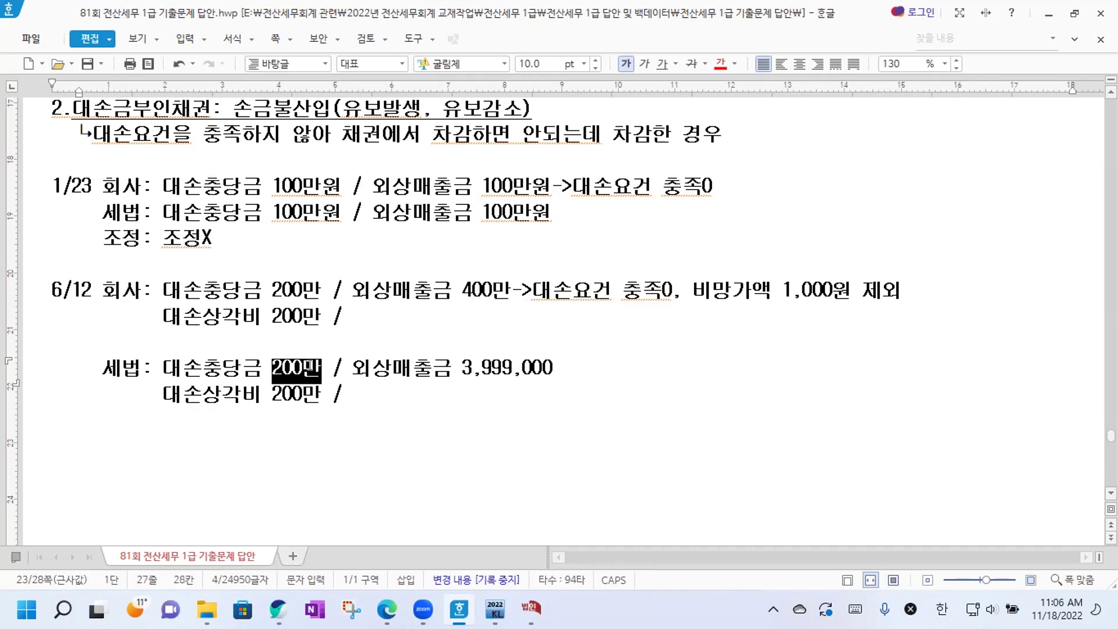
type("2,000,000")
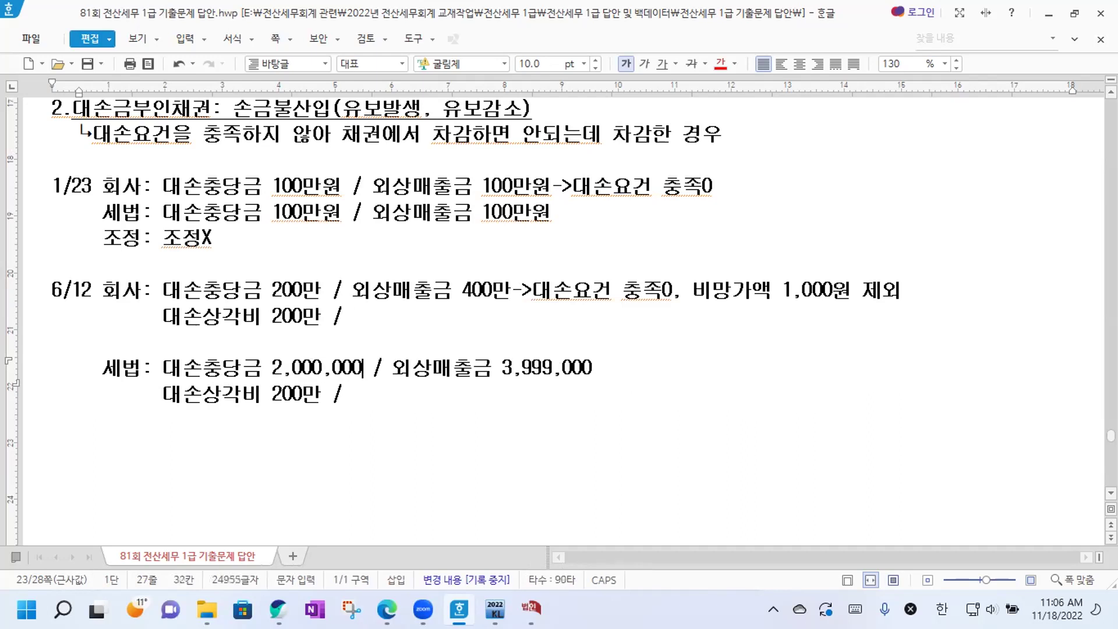
left_click_drag(268, 391, 311, 392)
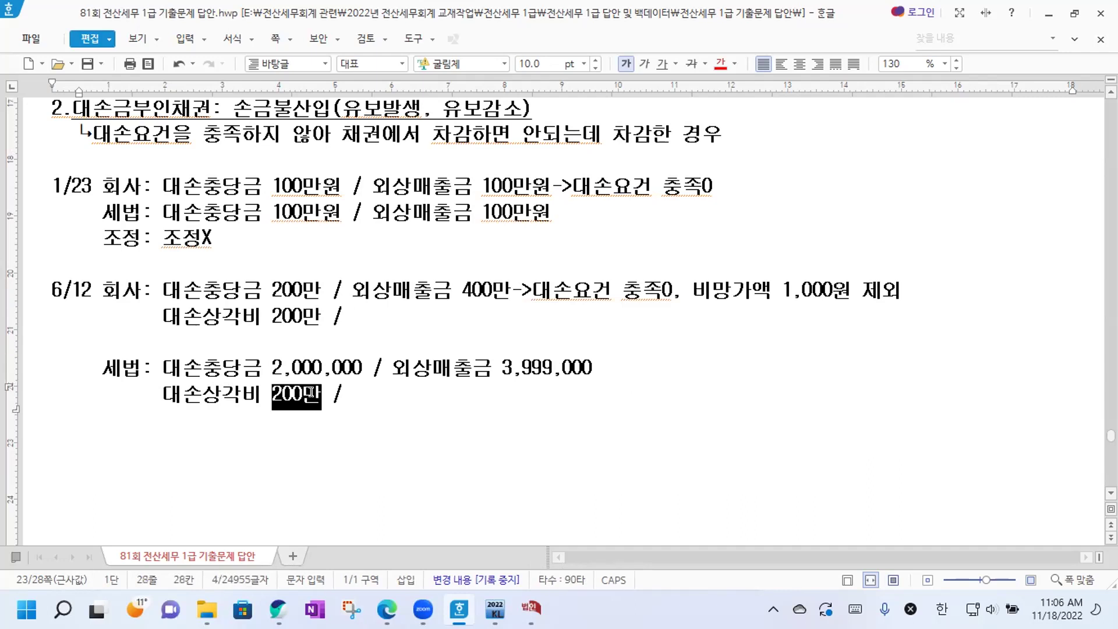
type("1,999,000")
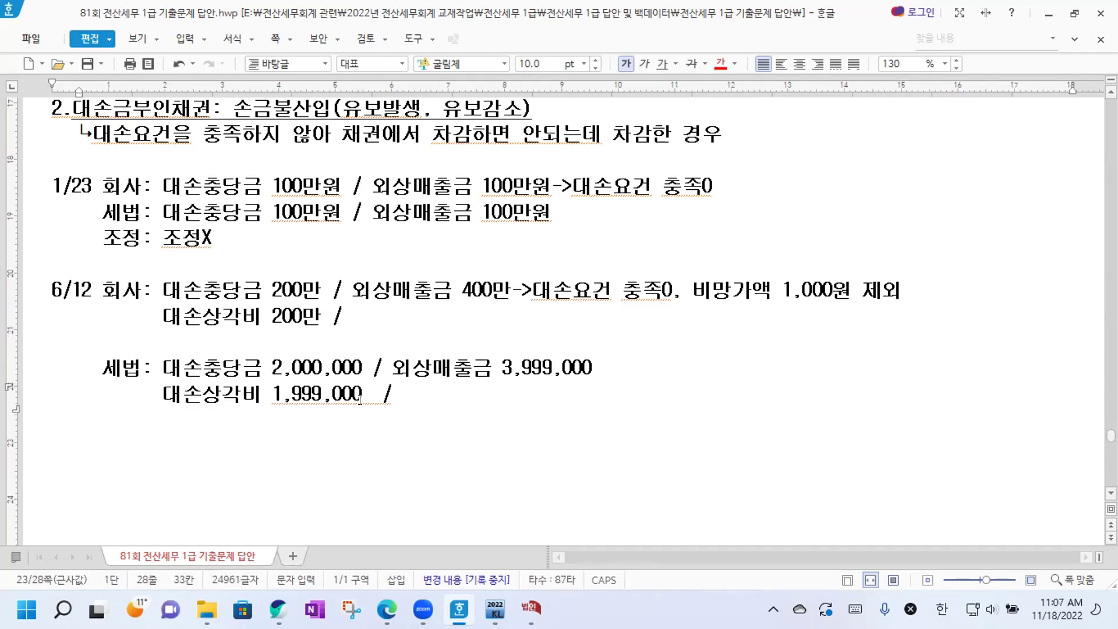
key("BackSpace")
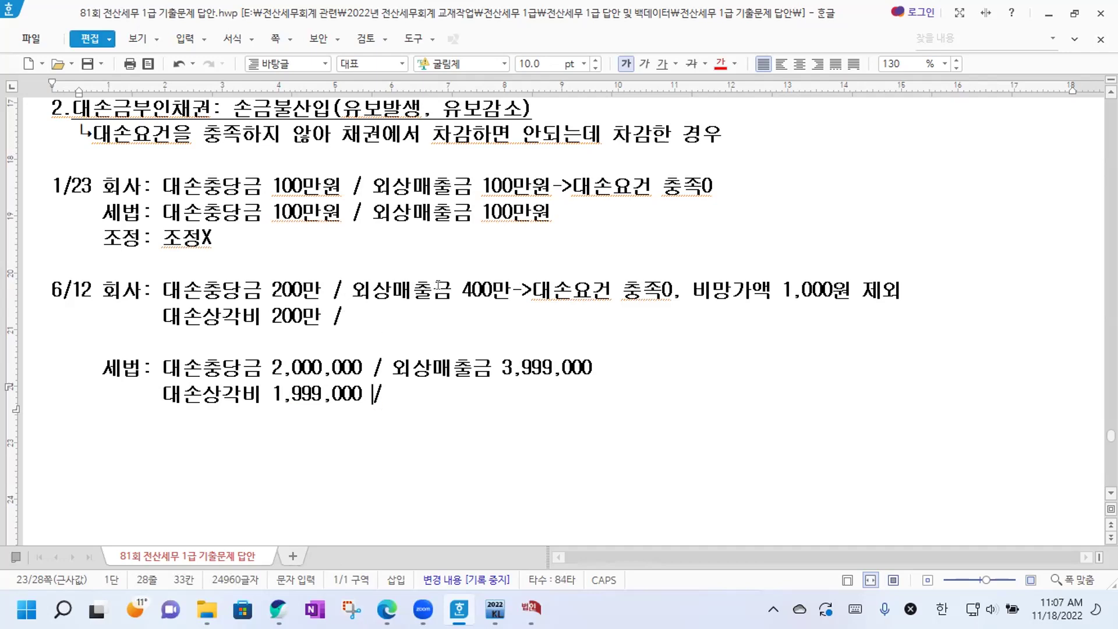
Write the 6/12 회사 amounts in full digits: 외상매출금 4,000,000, 대손충당금 2,000,000 and 대손상각비 2,000,000.
left_click(458, 290)
left_click_drag(472, 290, 505, 287)
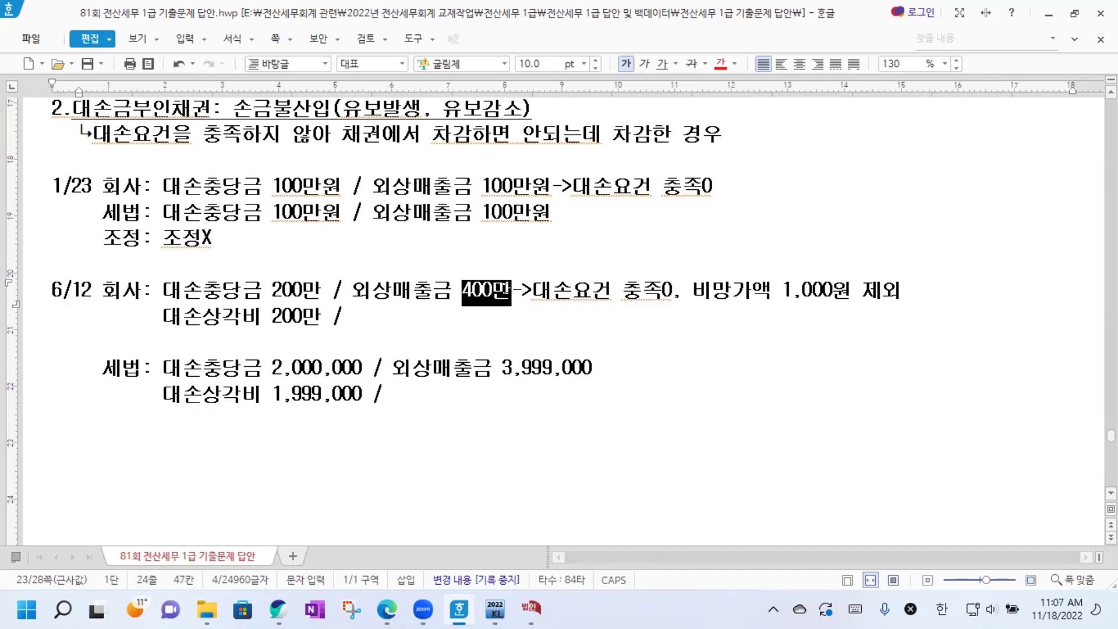
type("4,000,000")
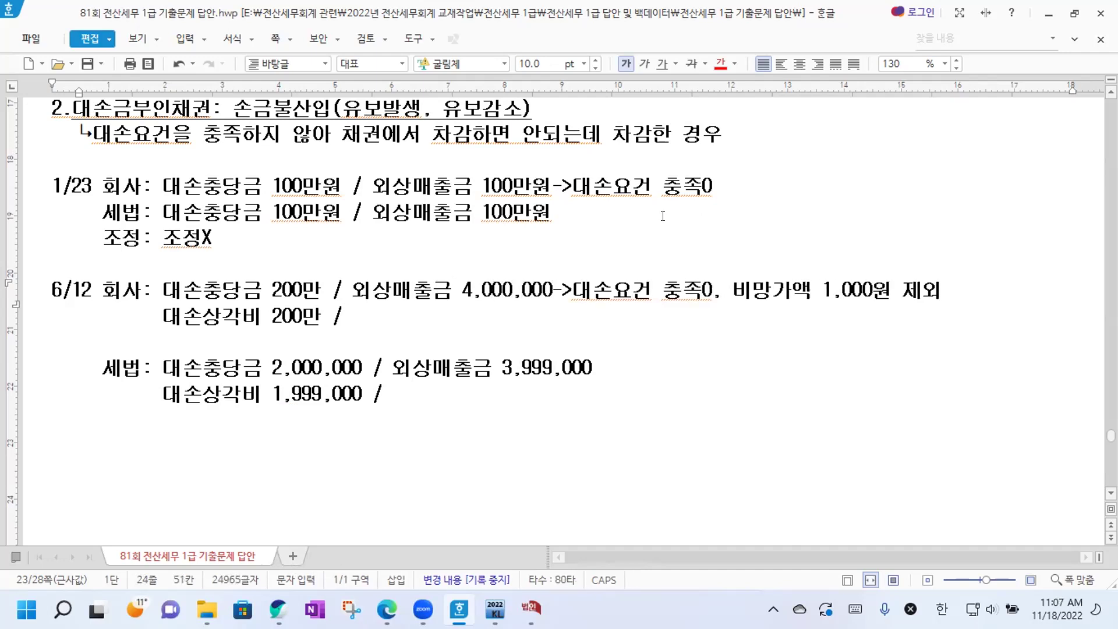
left_click_drag(271, 288, 322, 287)
type("2,000,000")
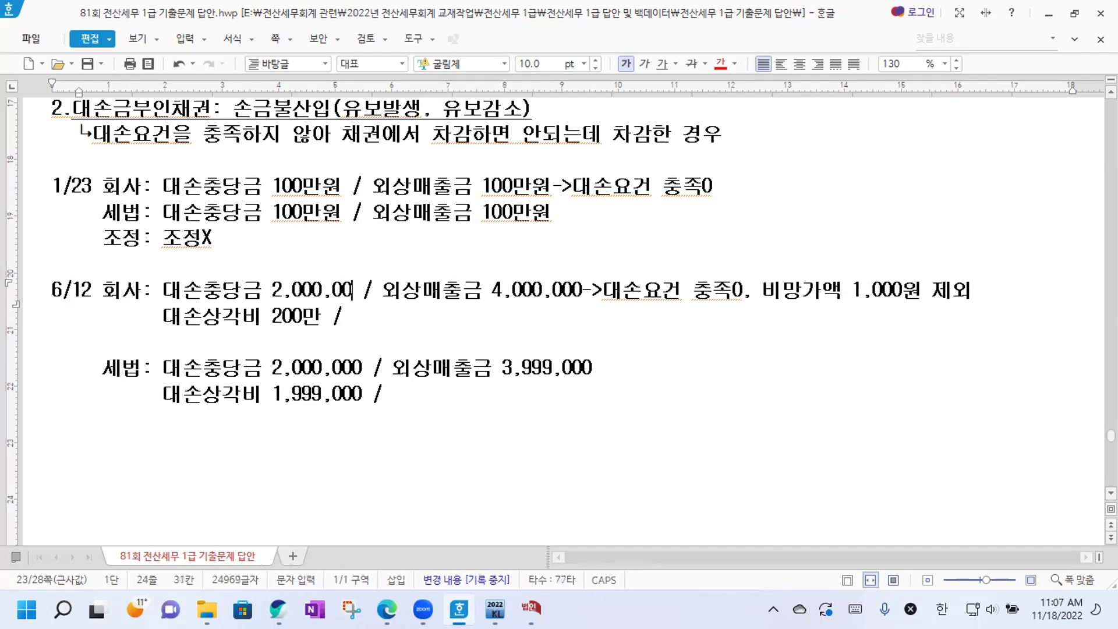
left_click_drag(270, 311, 317, 310)
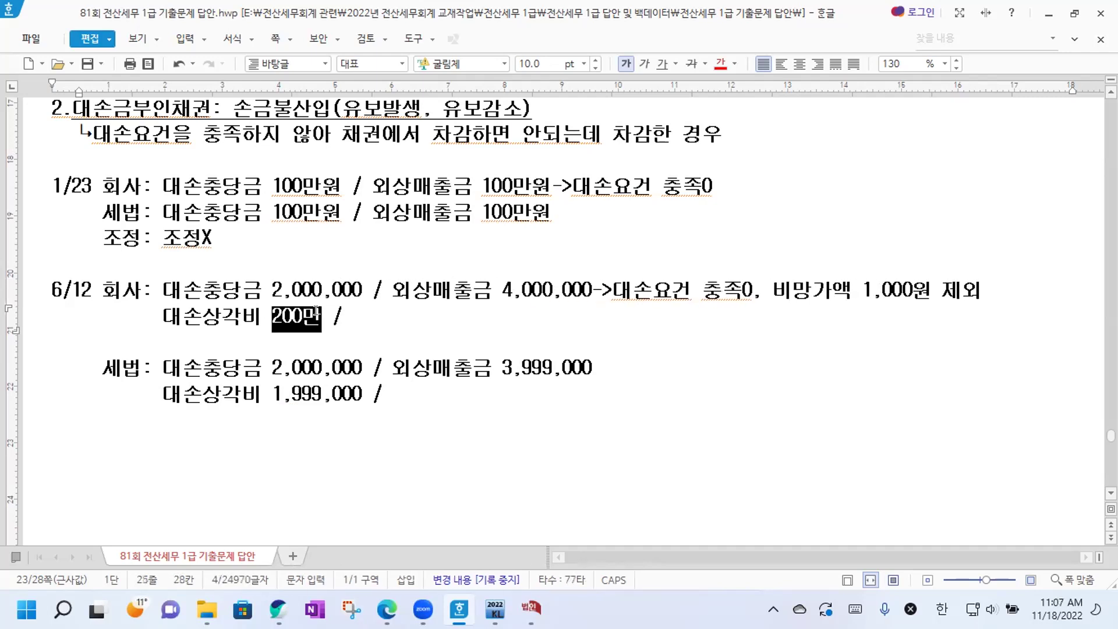
type("2,000,000")
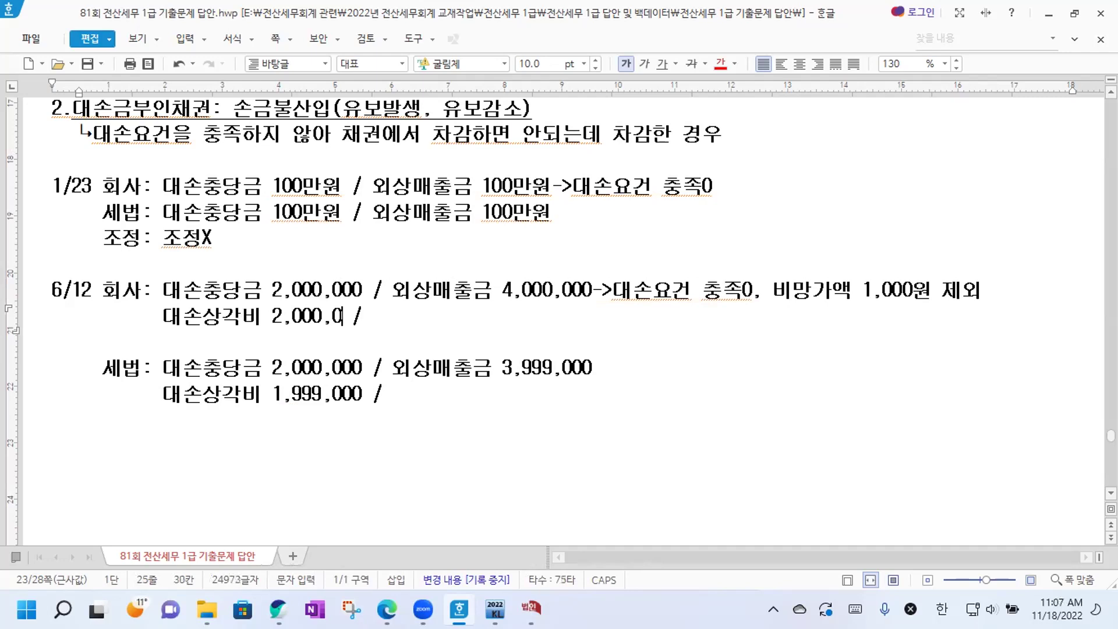
Below the 6/12 세법 entry, after a blank line, add "조정: 대손금부인채권 1,000원->손금불산입(유보발생)".
scroll(410, 354, "down", 2)
left_click(407, 305)
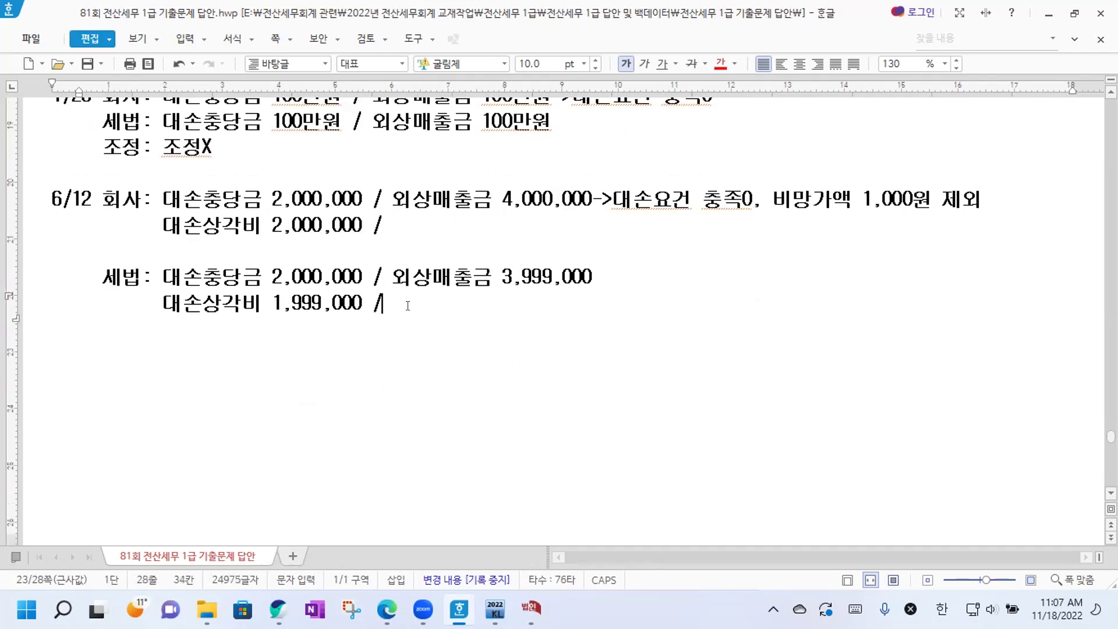
key("Return")
key("Return")
type("조정:")
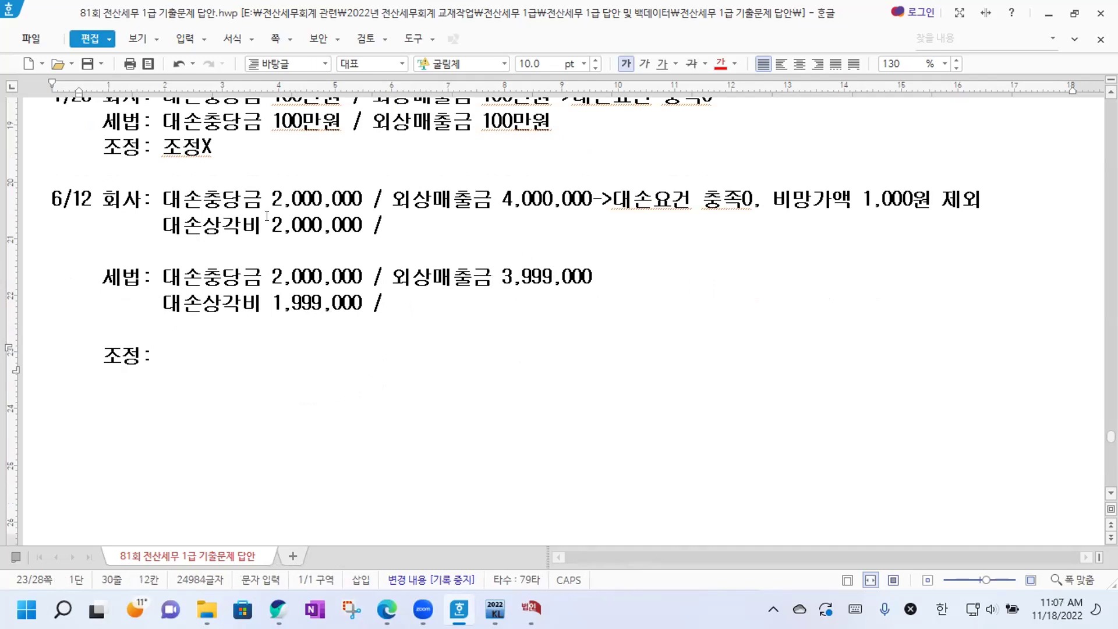
type("대손금불인채")
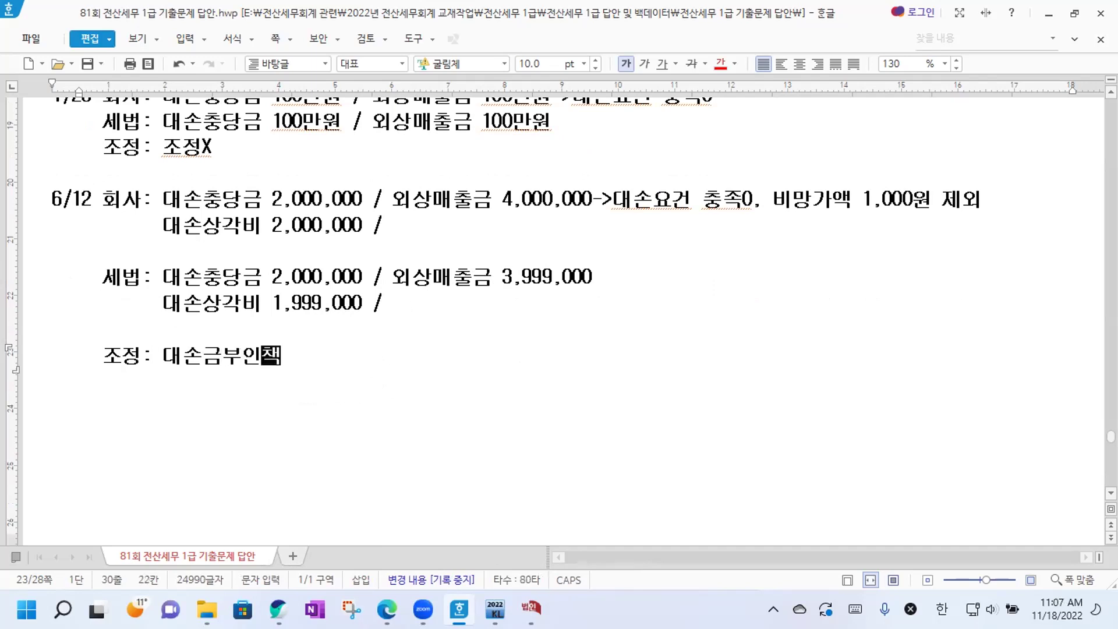
type("권 1,000원->소")
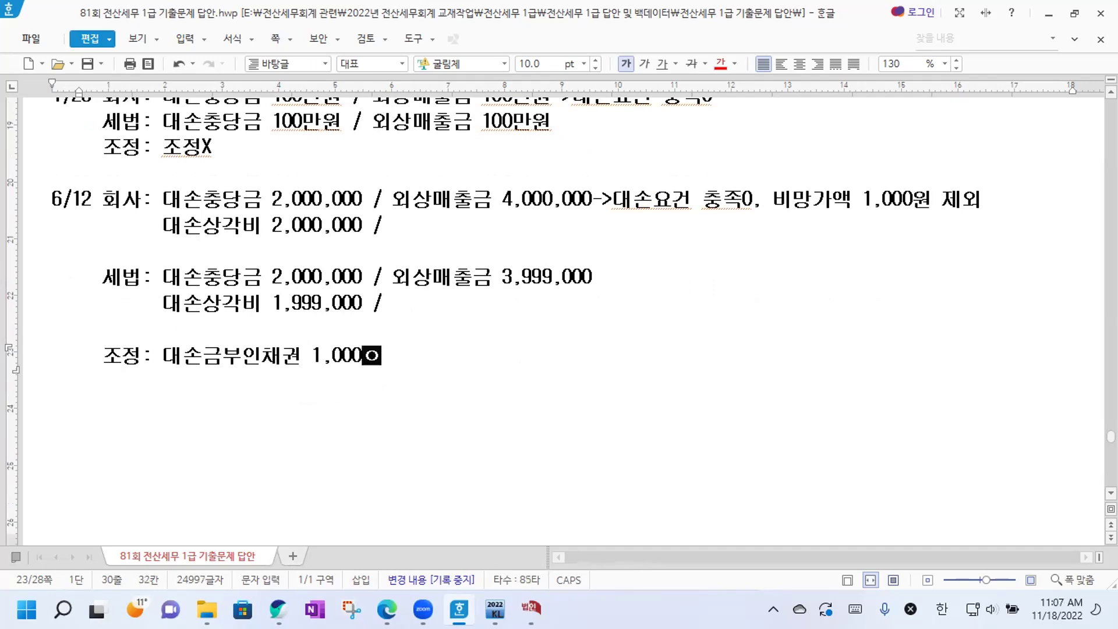
type("ㄴ금불산입(")
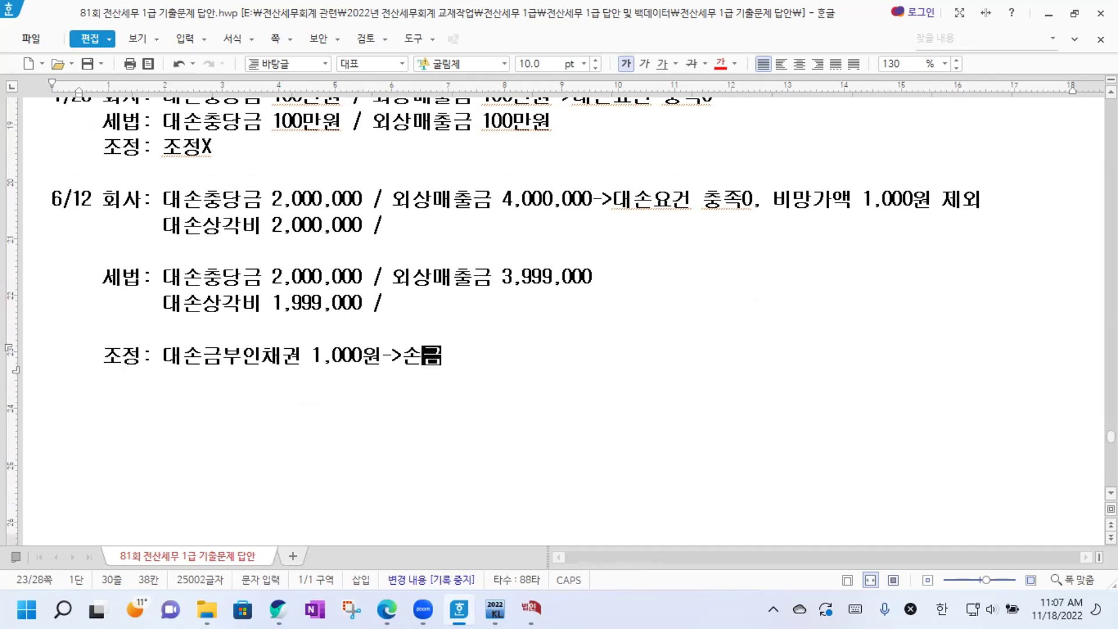
type("유보발생)")
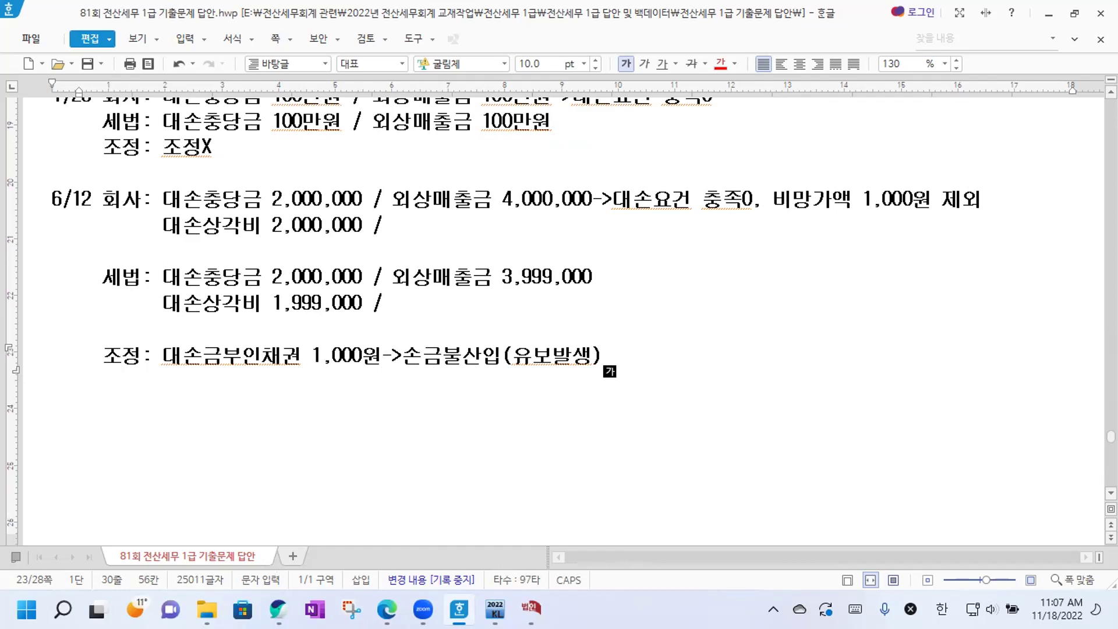
scroll(559, 315, "up", 5)
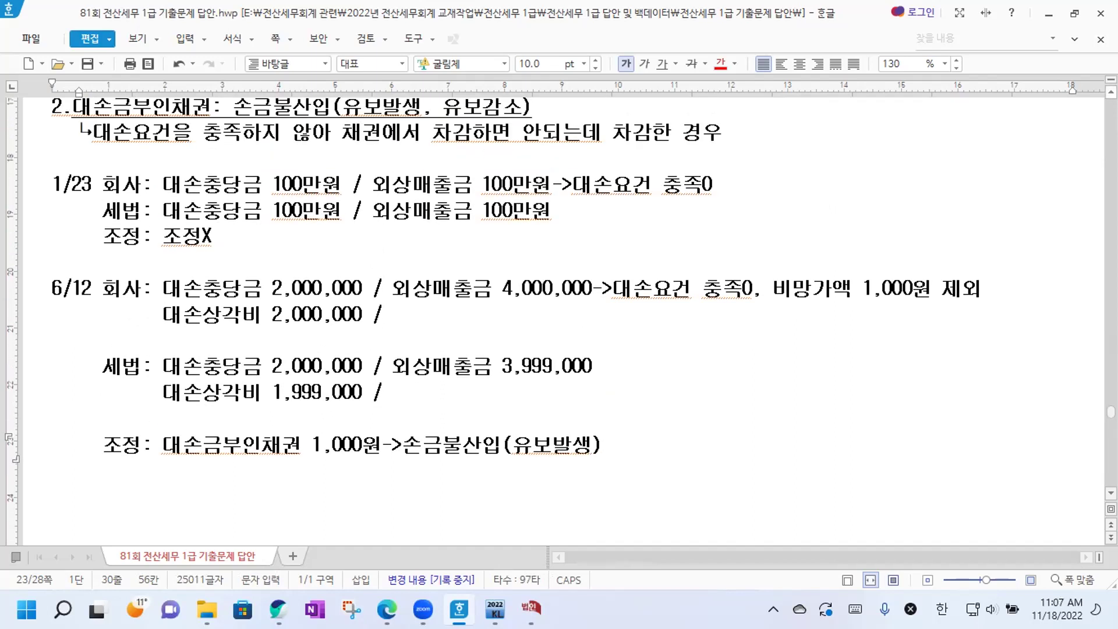
scroll(559, 315, "up", 2)
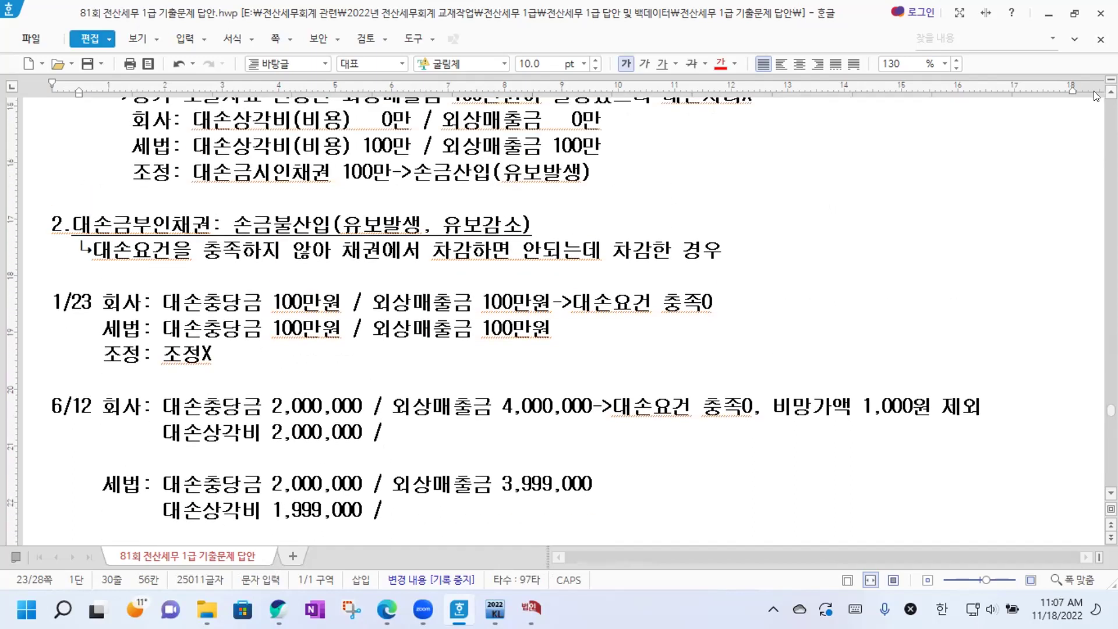
scroll(975, 116, "up", 3)
left_click(592, 257)
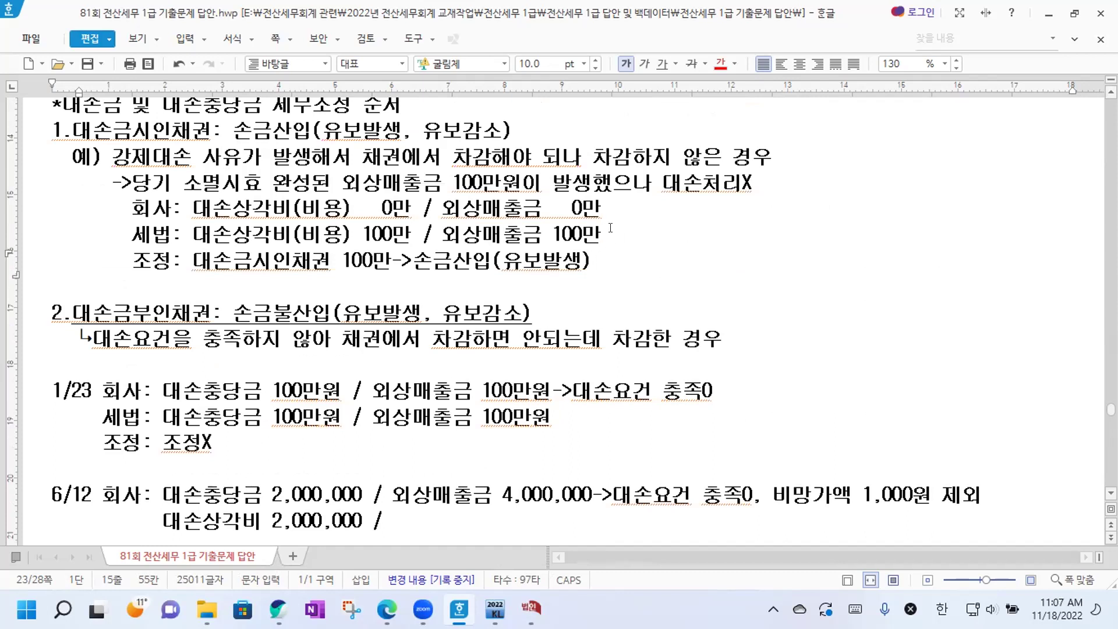
scroll(882, 518, "up", 1)
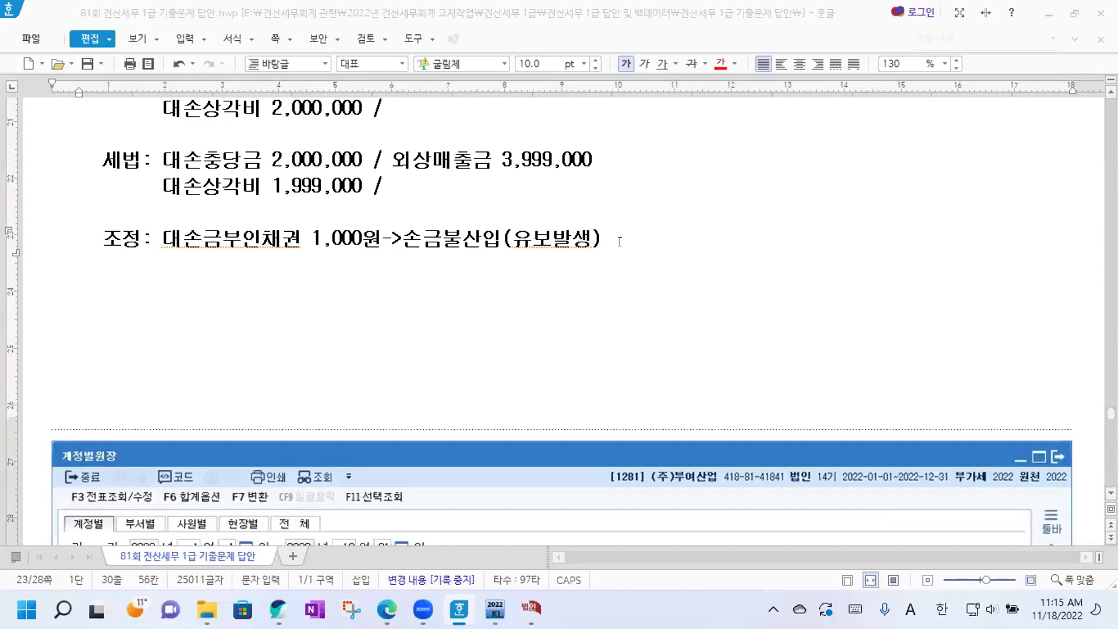
Add the heading "3.세법상 대손충당금 한도액 계산" below the 6/12 조정 line, leaving one blank line between them.
left_click(620, 242)
key("Return")
key("Return")
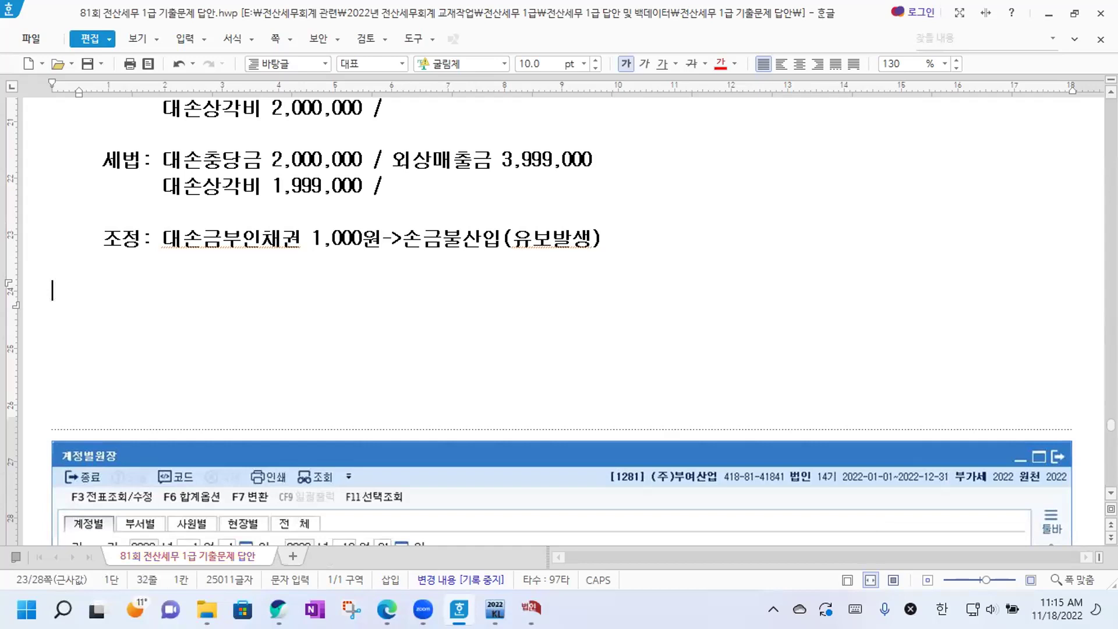
type("3.")
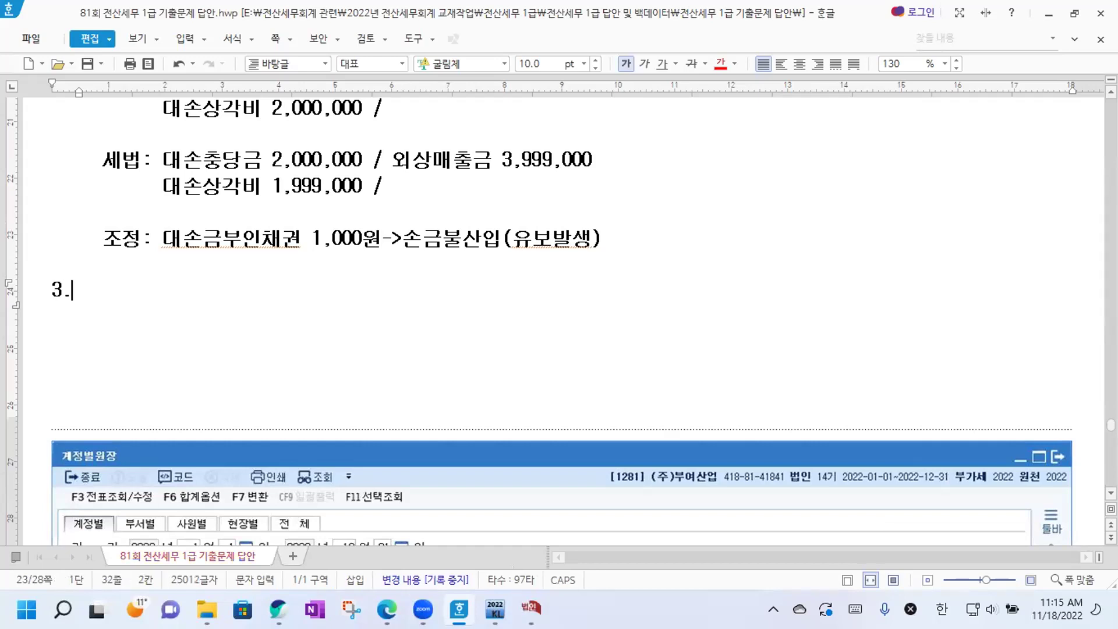
type("세법상")
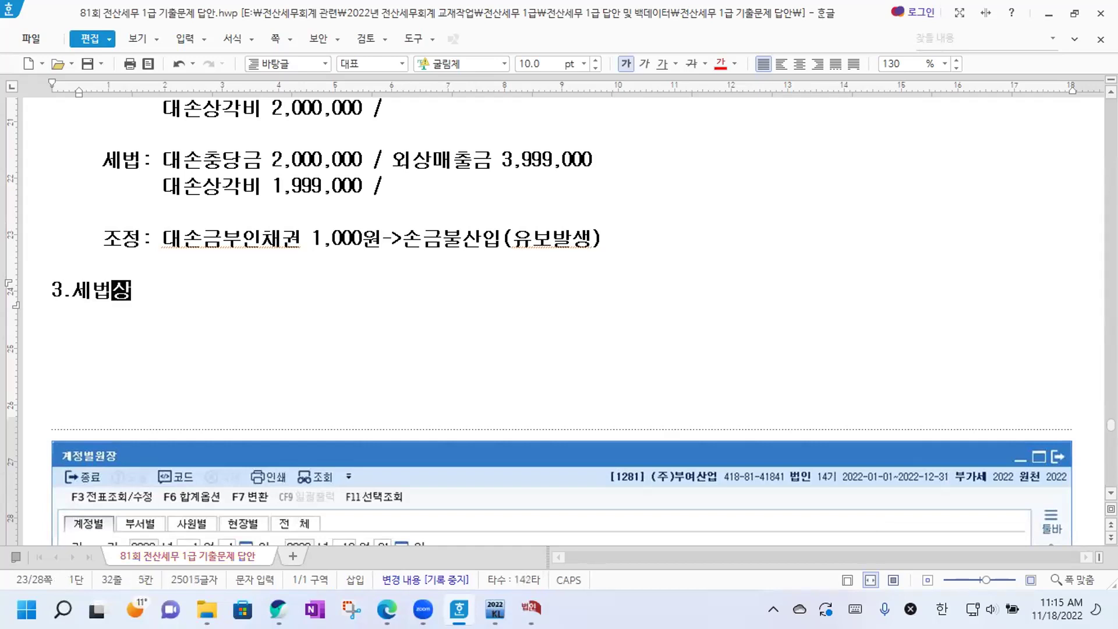
type(" 대손충당금 하")
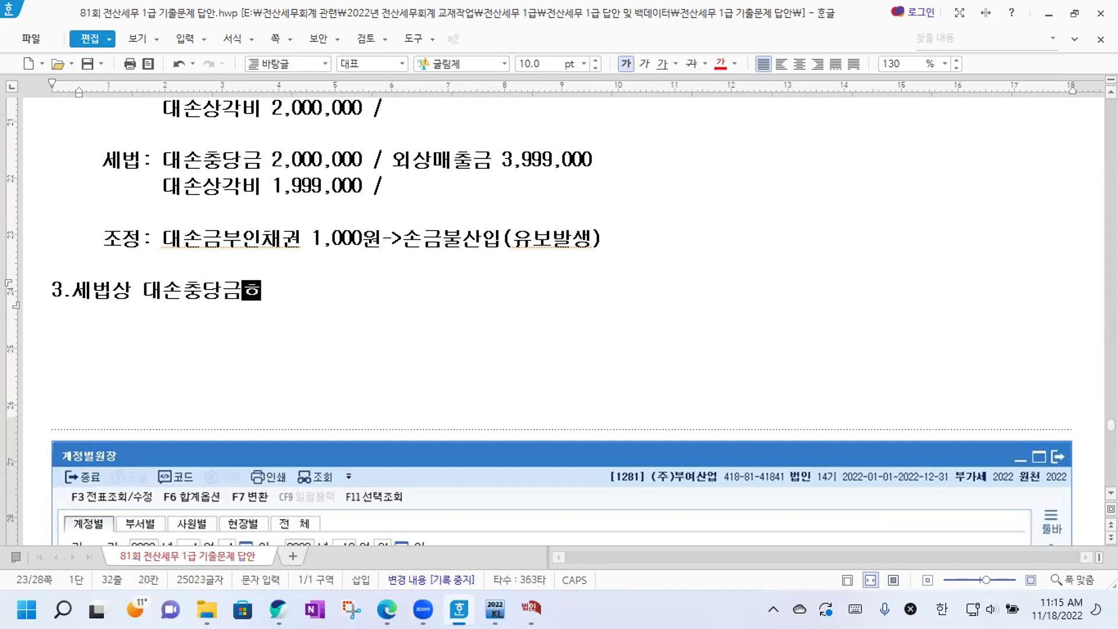
type("ㄴ도액 계산")
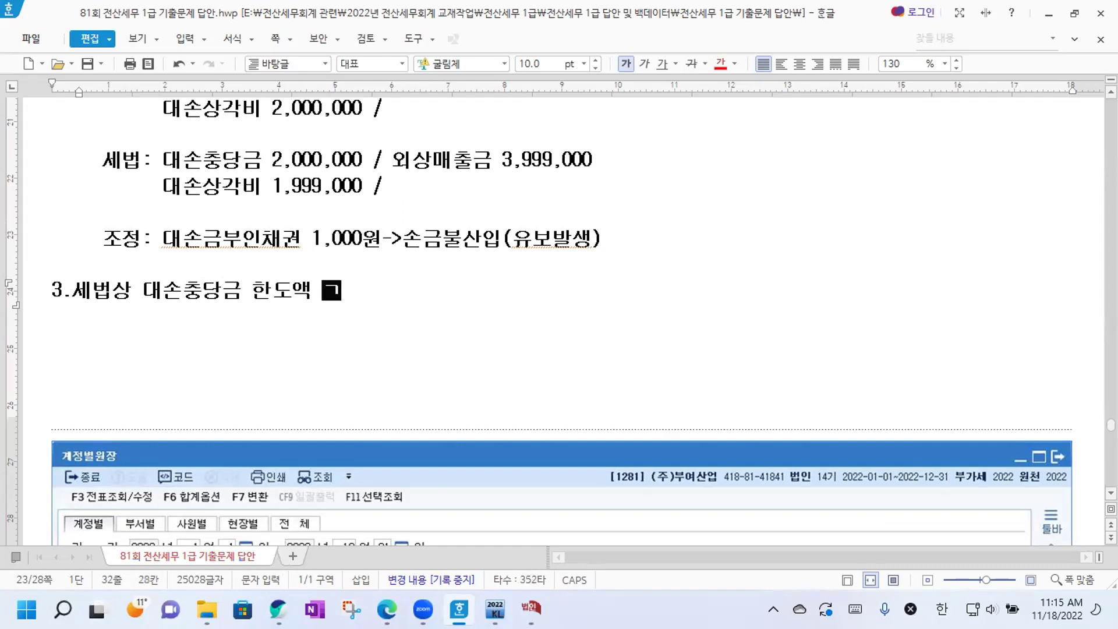
Below the section 3 heading, write an indented 세법상채권잔액 followed by the × symbol from the HNC full-width general symbols.
key("Return")
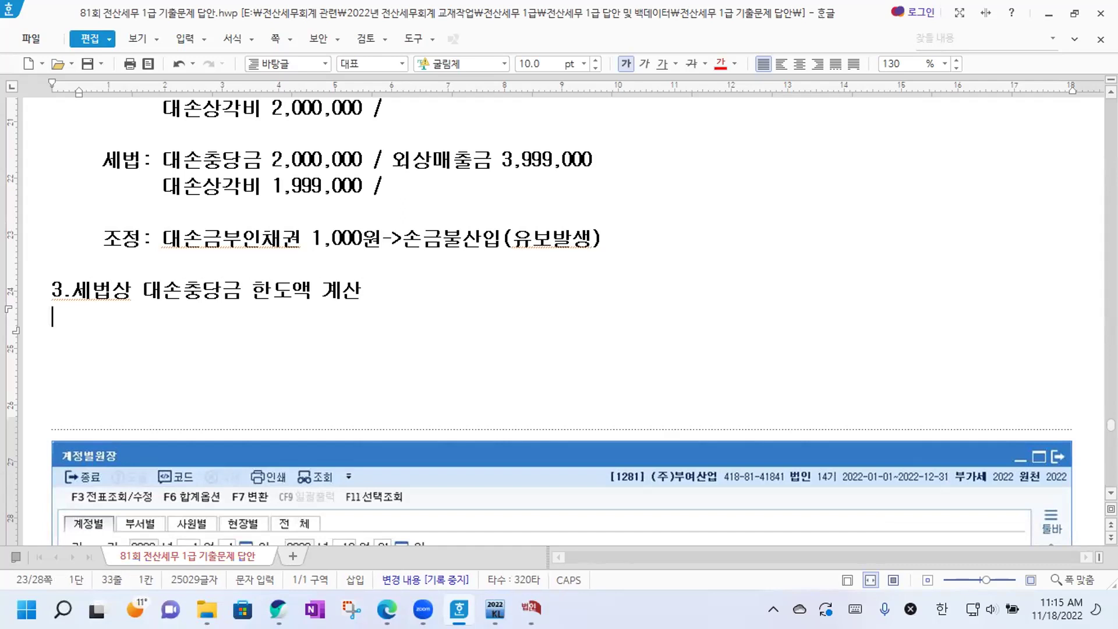
type("세법상채권잔액")
key("ctrl+F10")
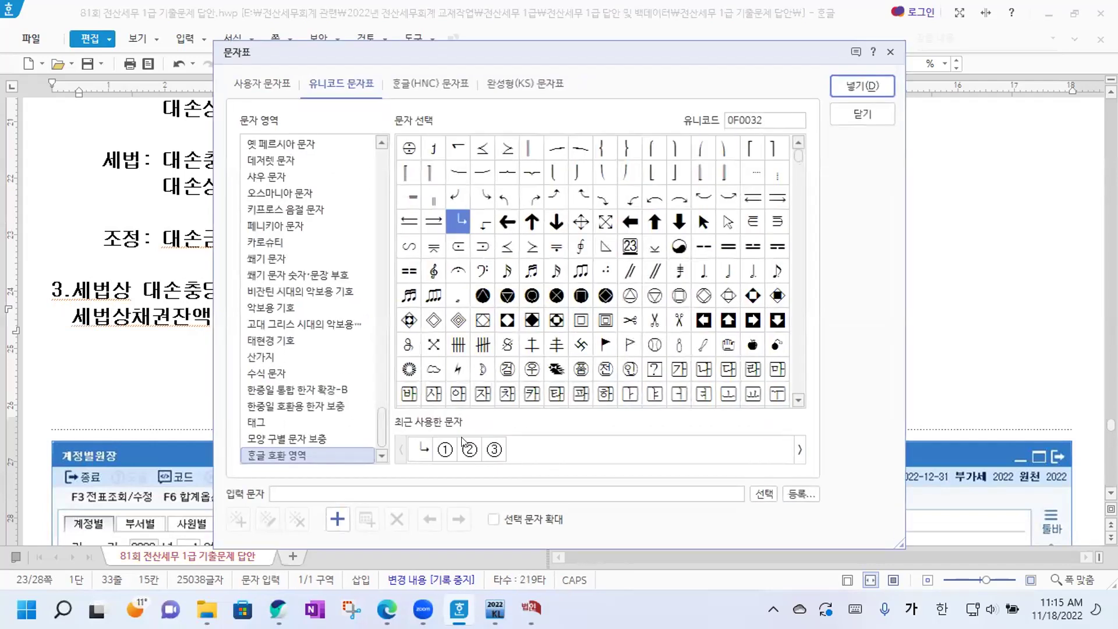
left_click(437, 86)
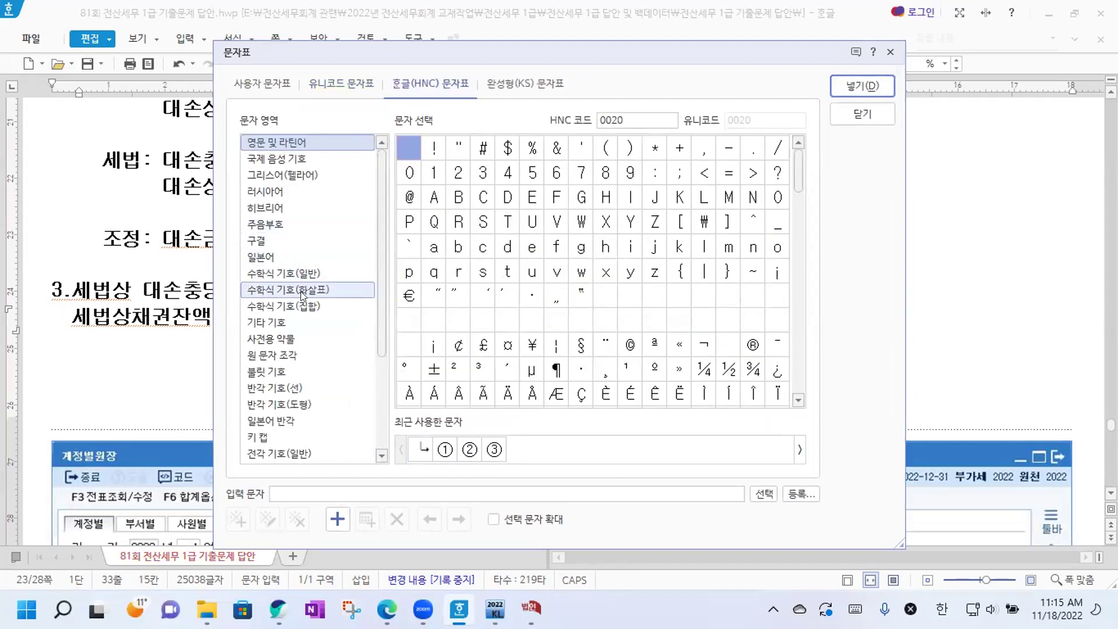
scroll(291, 351, "down", 2)
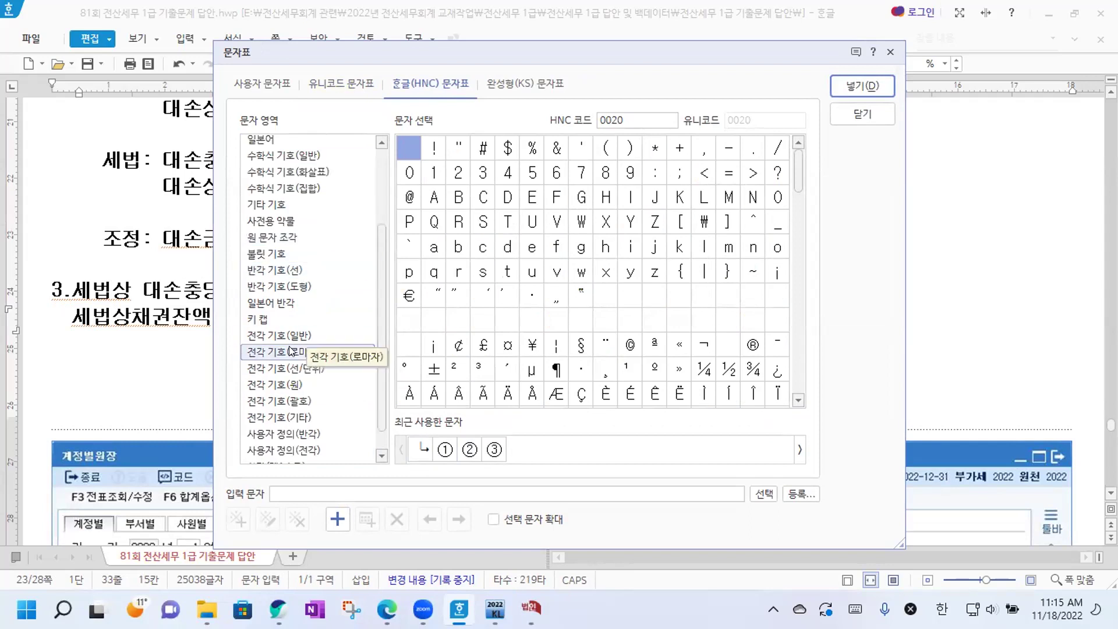
left_click(280, 336)
left_click(777, 172)
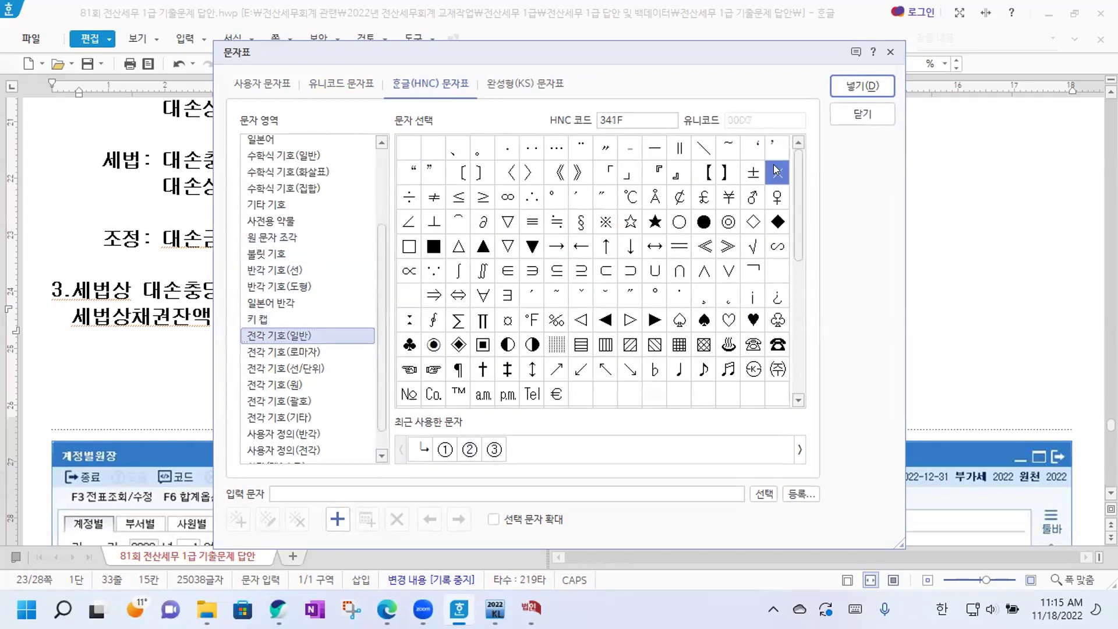
left_click(862, 86)
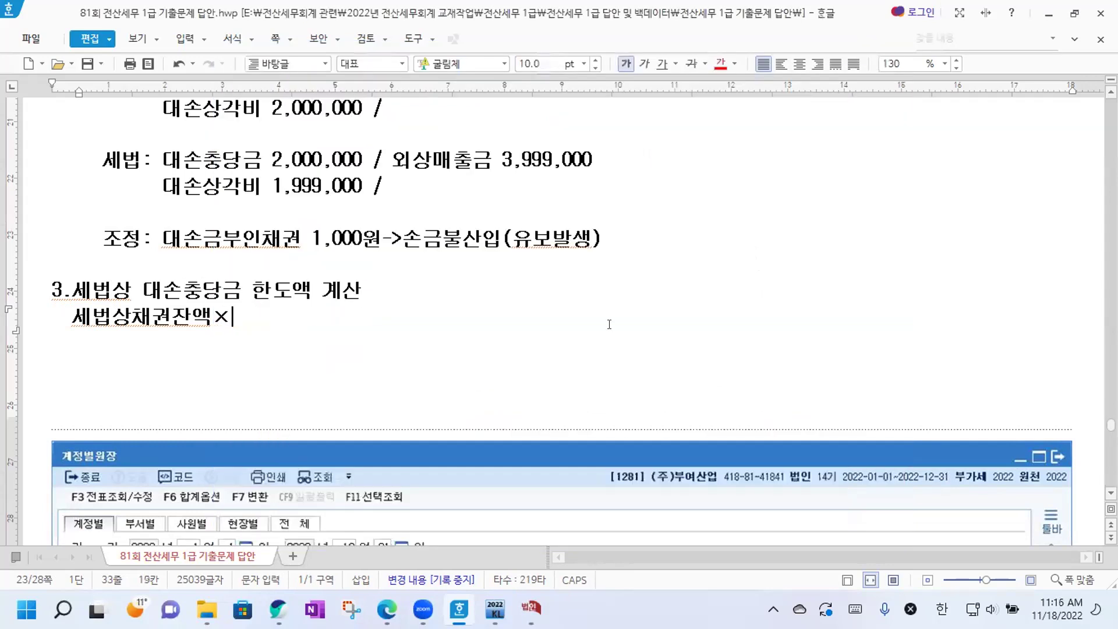
Continue the formula after the × with "설정률 1%=" and start a new line below it.
type("설정")
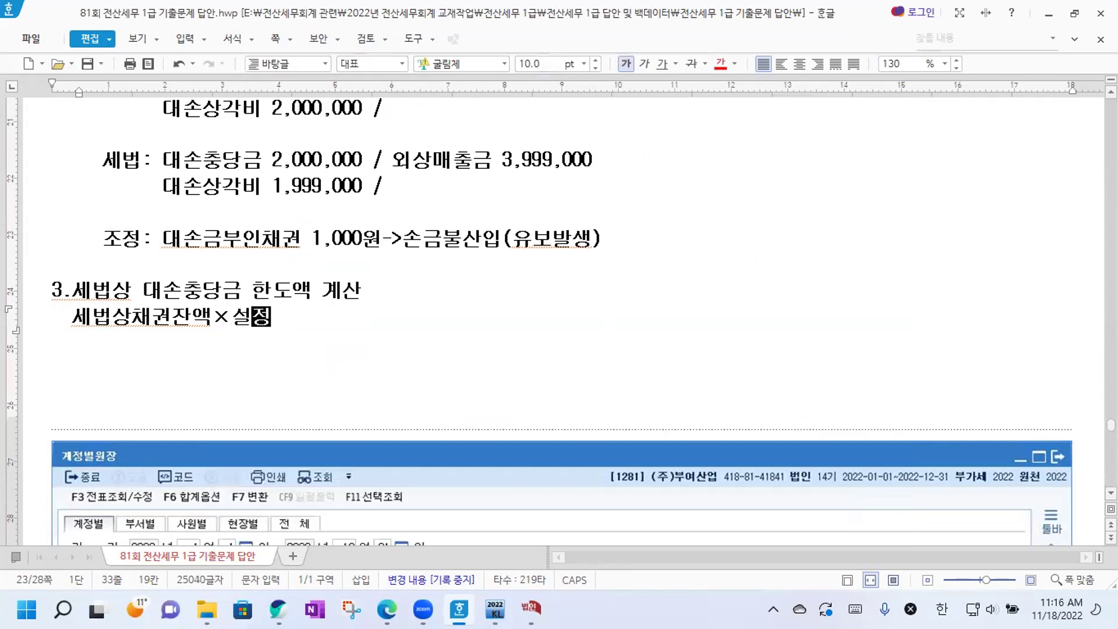
type("률 1")
type("%ㅕ")
key("Return")
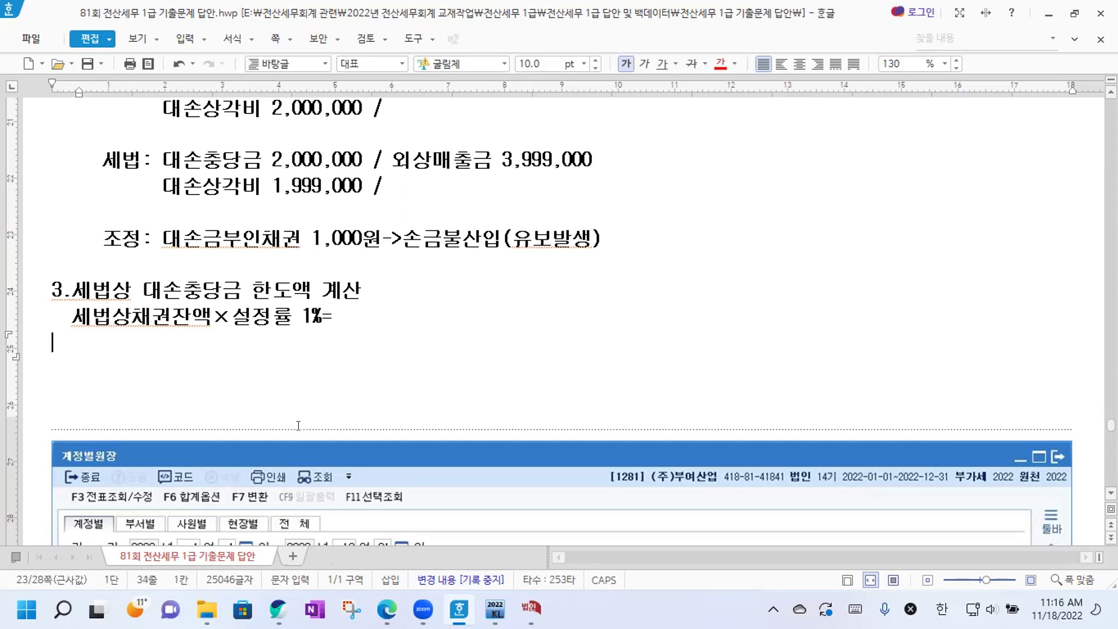
Insert a space after 세법상 in the formula and underline "세법상 채권잔액".
left_click(127, 310)
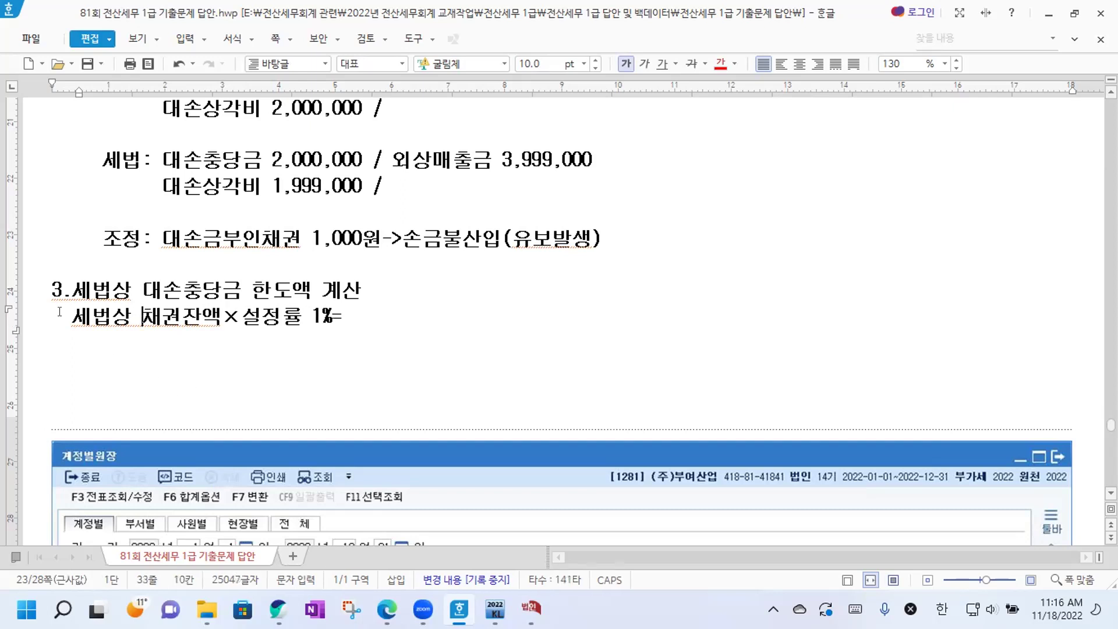
left_click_drag(71, 317, 214, 319)
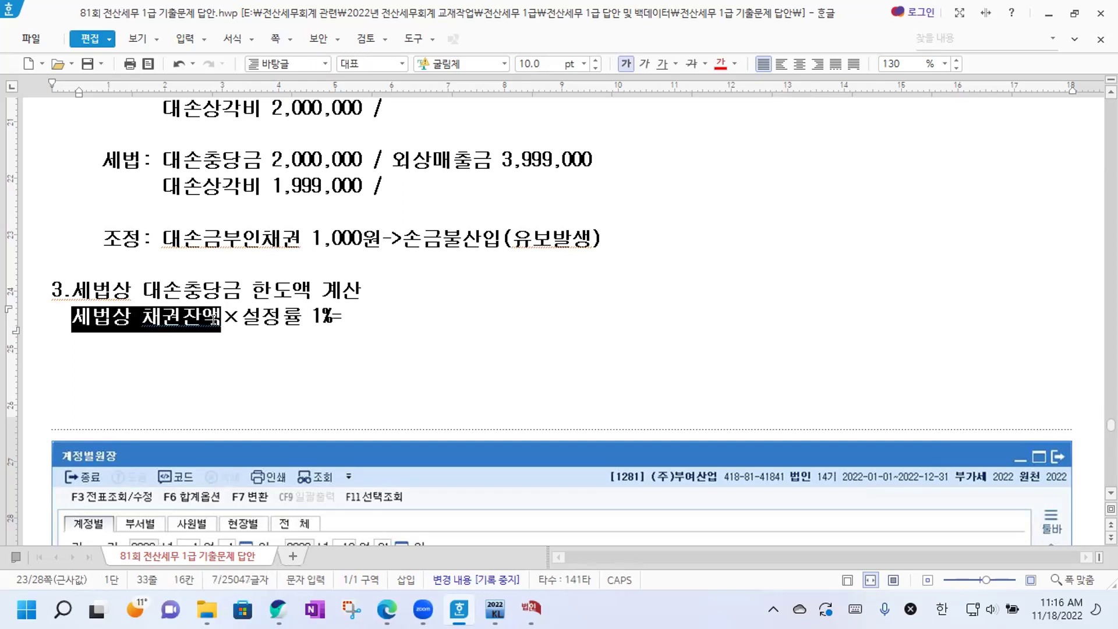
left_click(662, 64)
Under the underlined term, insert the ↳ symbol followed by "장부상채권잔액 804,100,000원".
left_click(122, 341)
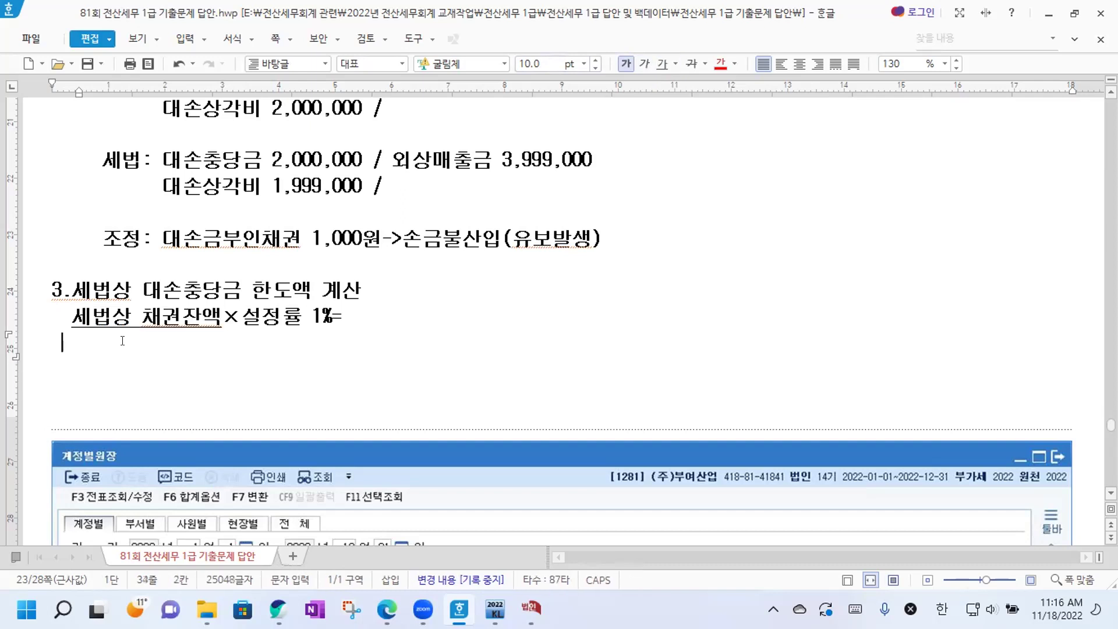
key("ctrl+F10")
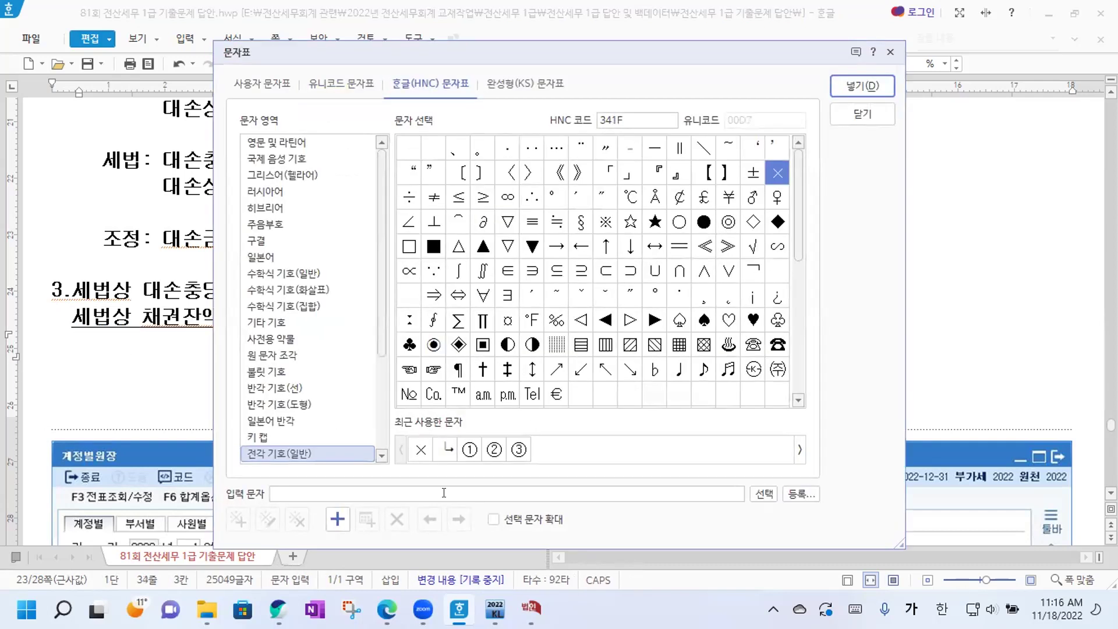
left_click(862, 86)
type("장부상채권잔액 ")
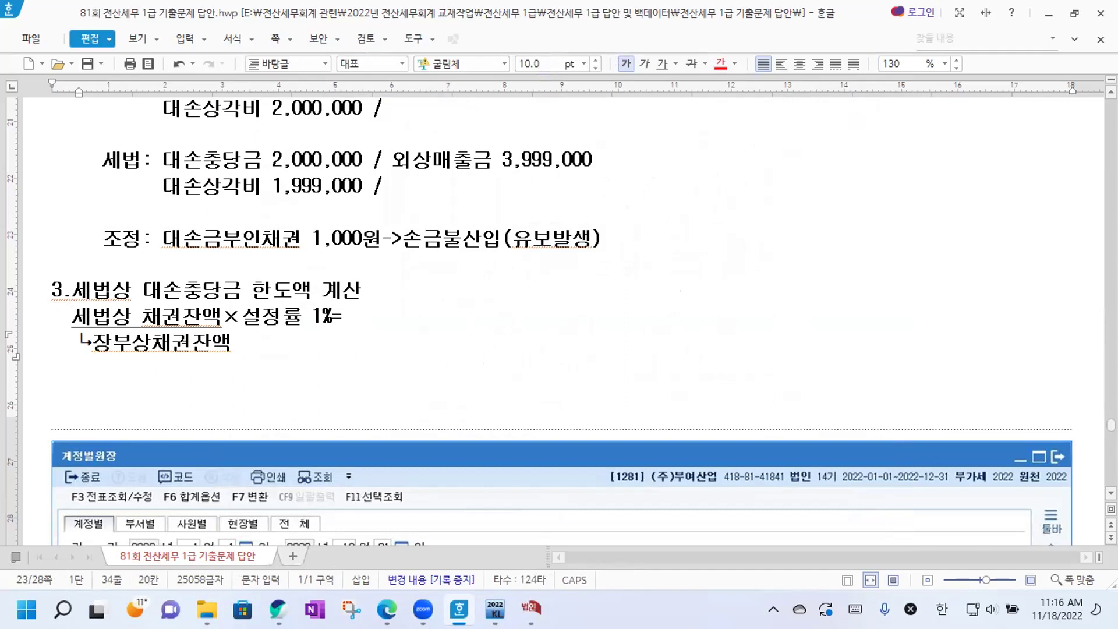
type("804,100,0")
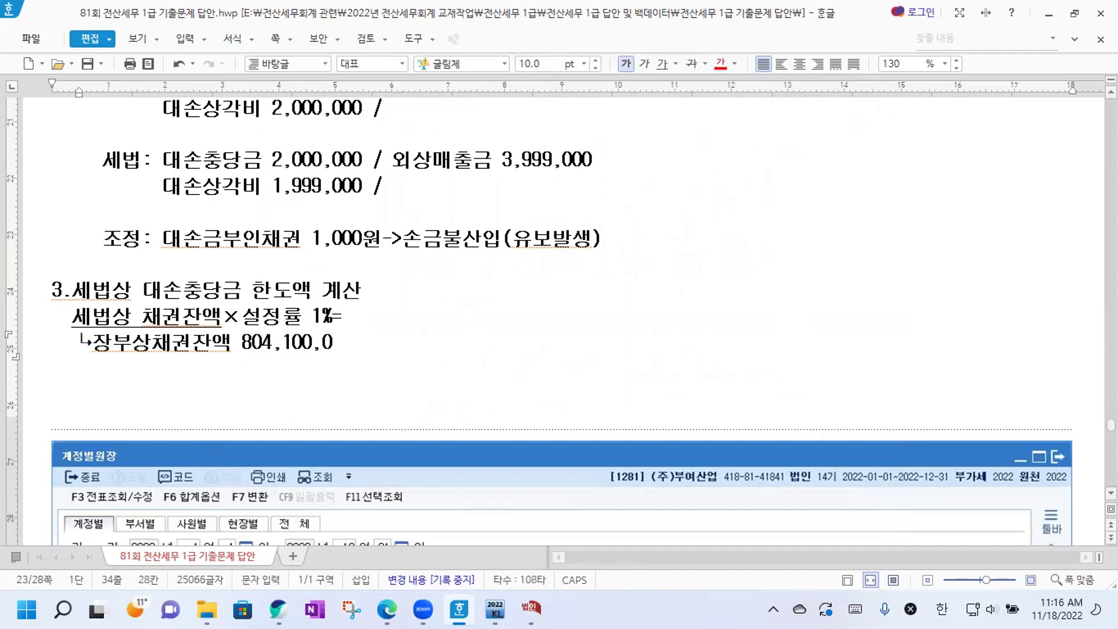
type("00우ㅓㄴ")
Append "+대손금부인채권(전기, 당기) 1,000원" after the 장부상채권잔액 amount.
type("+대손금")
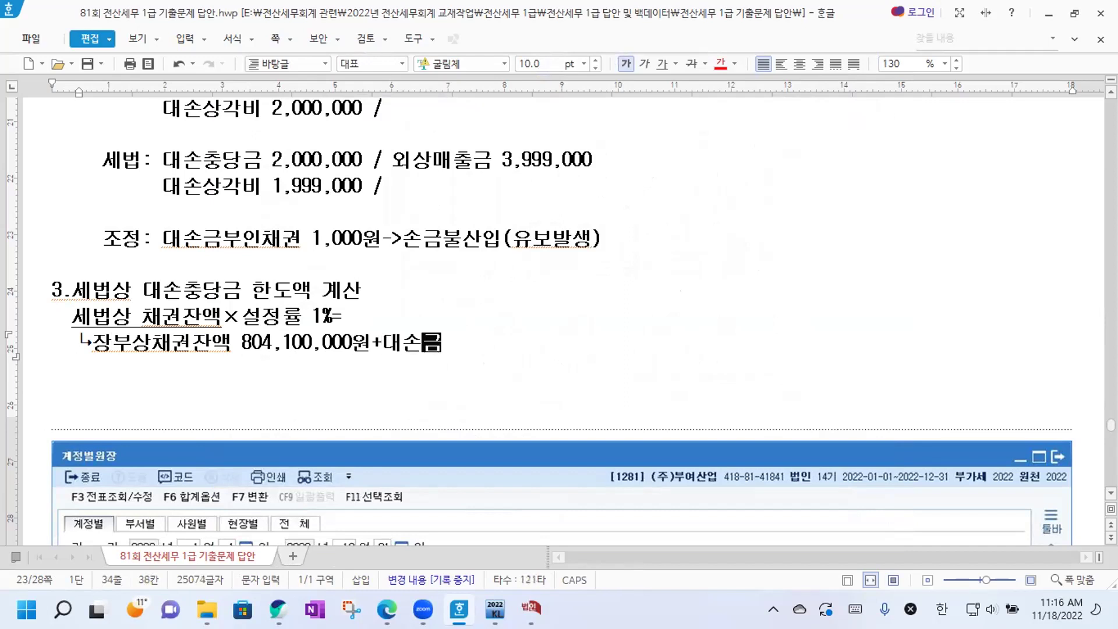
type("부인액")
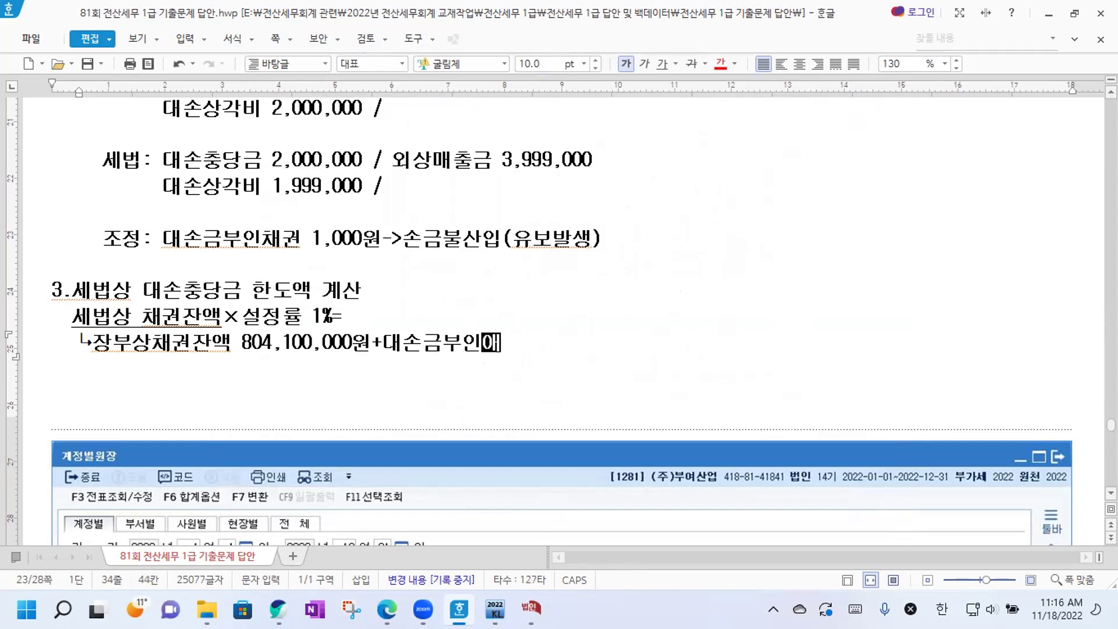
key("BackSpace")
type("채권")
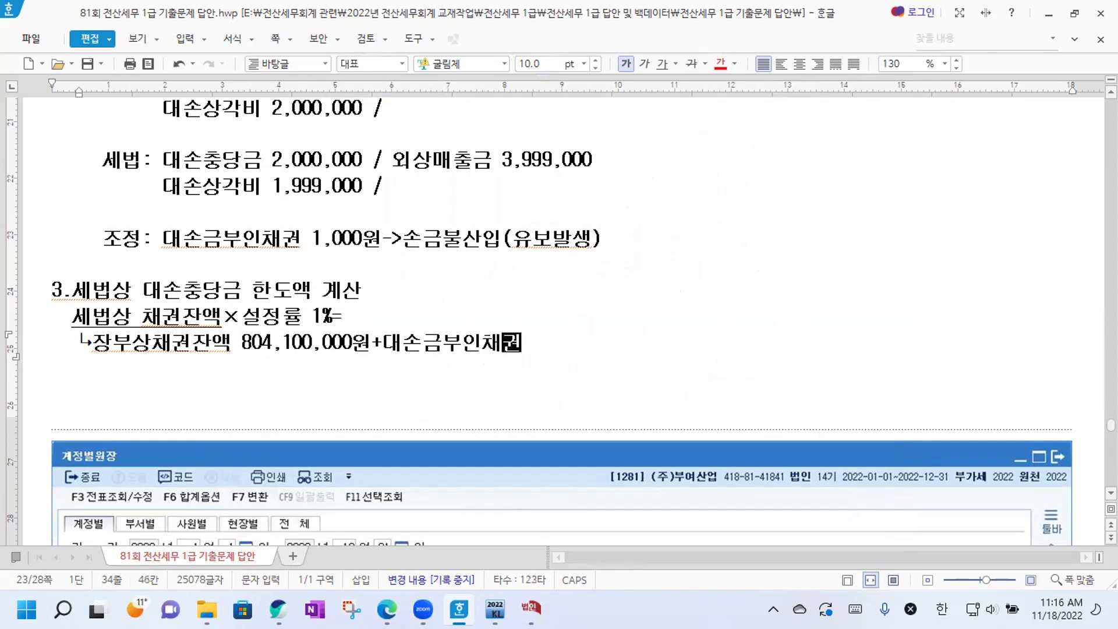
type("(전기,")
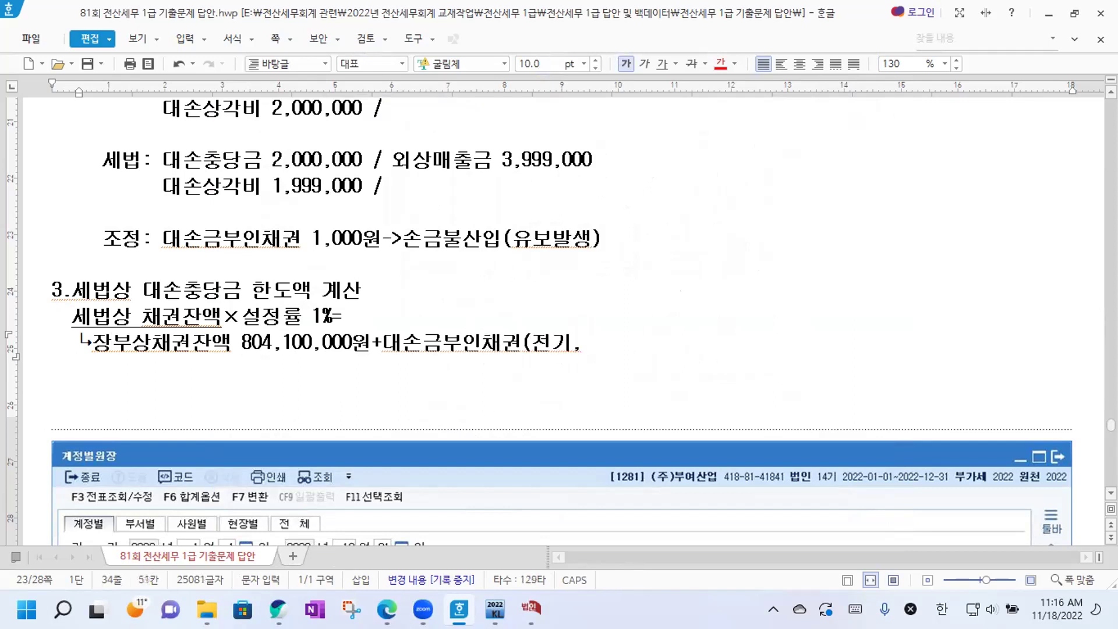
type(" 당기) 1,000원")
On the next line, aligned under the plus sign, write "-대손금시인채권(전기, 당기) 0원" with the amount aligned to the one above.
key("Return")
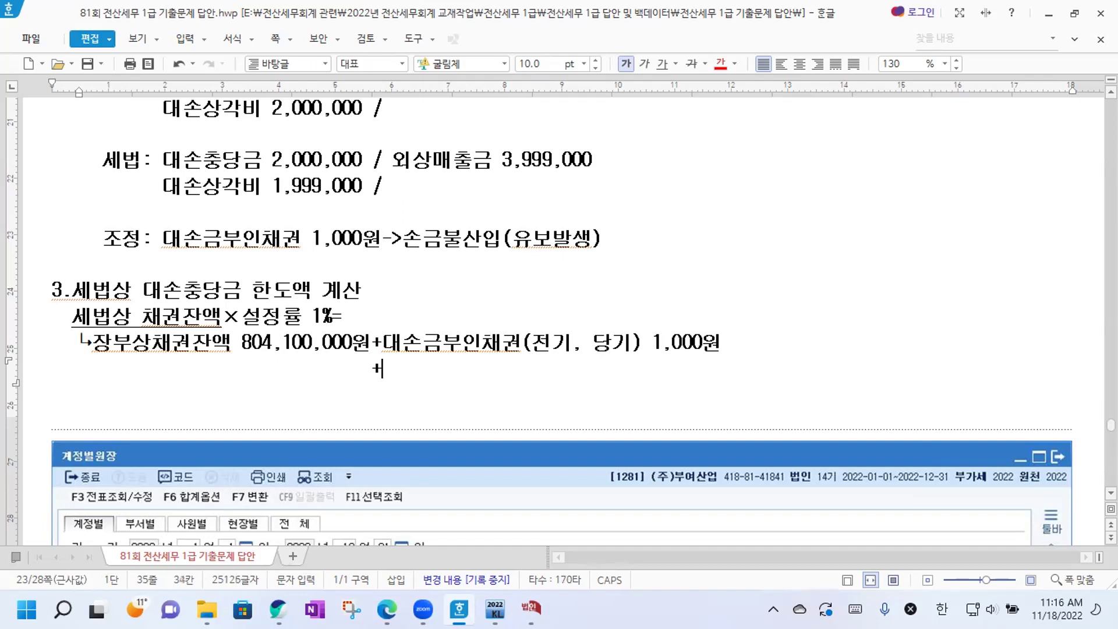
type("+대손")
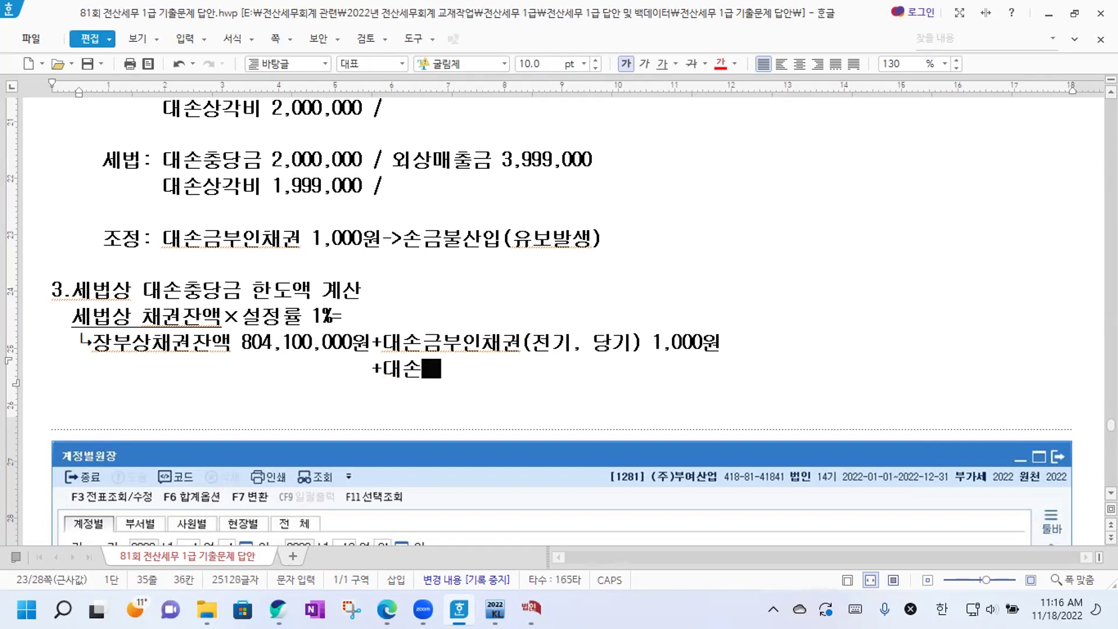
type("금시인채권9지")
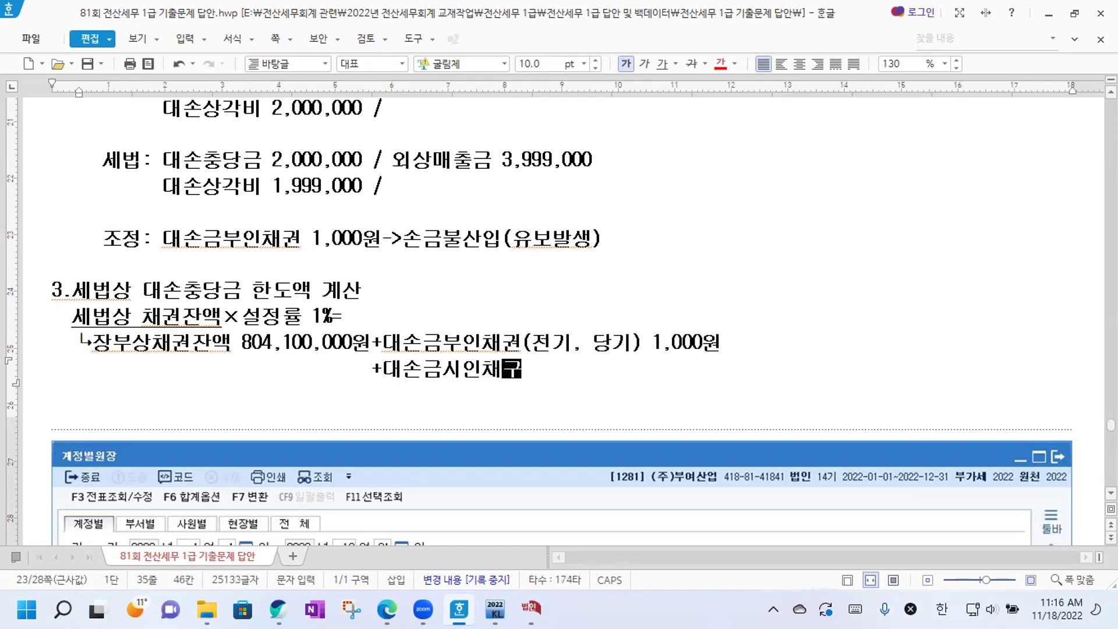
key("BackSpace")
key("BackSpace")
key("BackSpace")
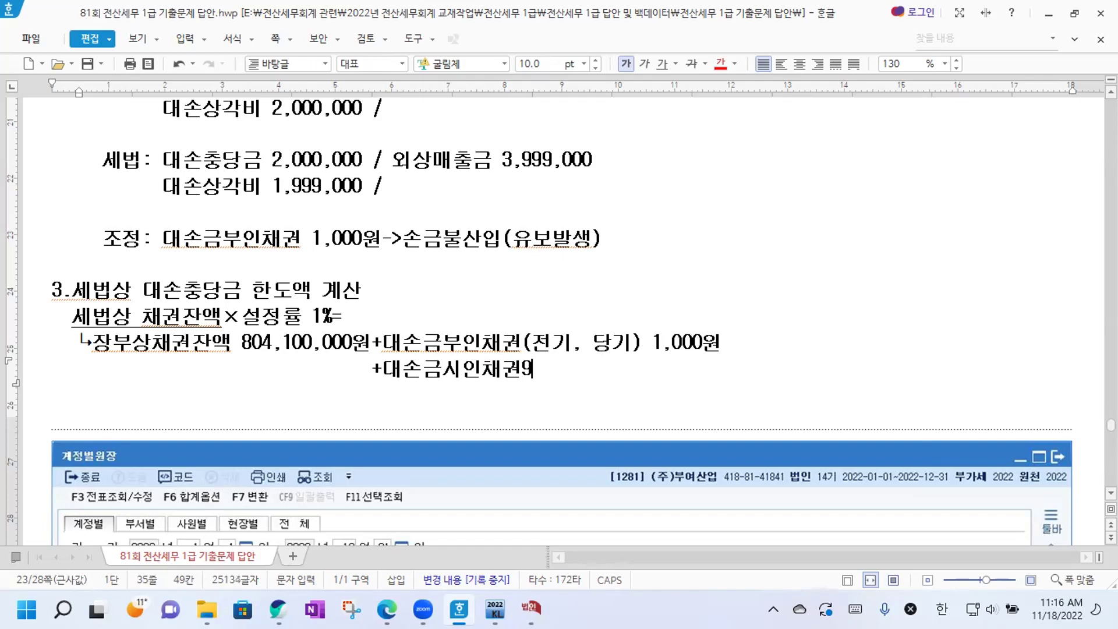
type("(전기, 당기)   ")
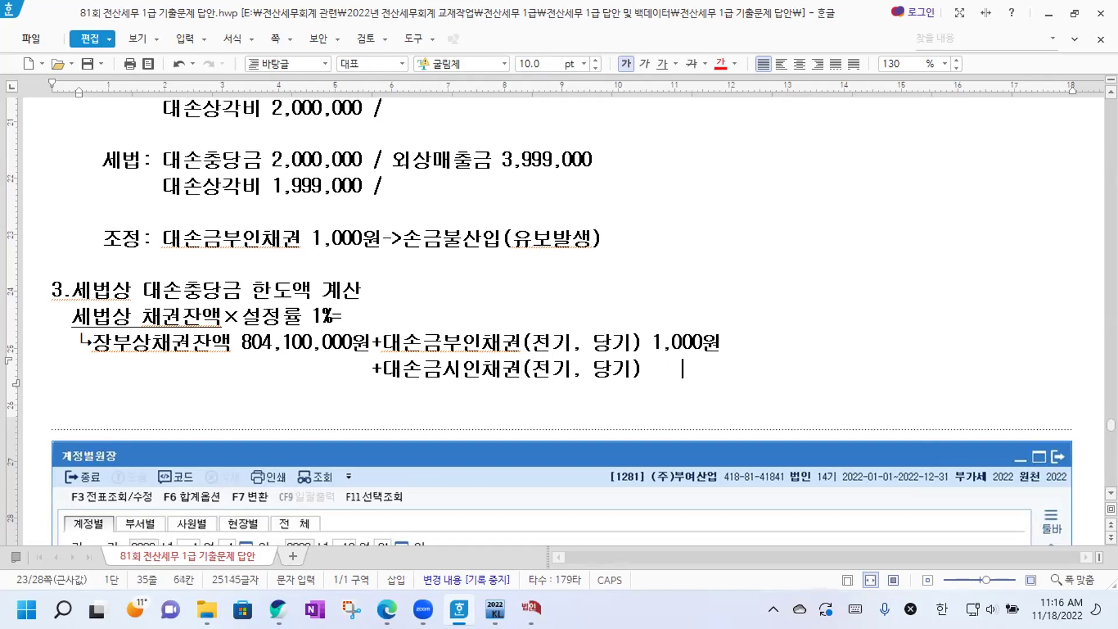
type(" 0원")
key("Return")
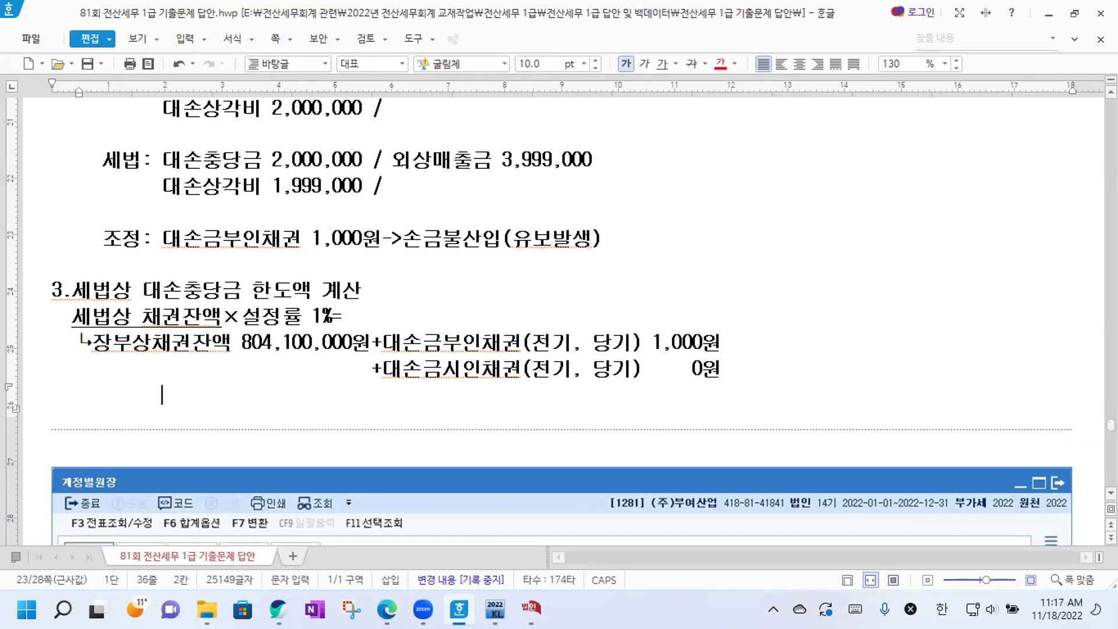
left_click(371, 367)
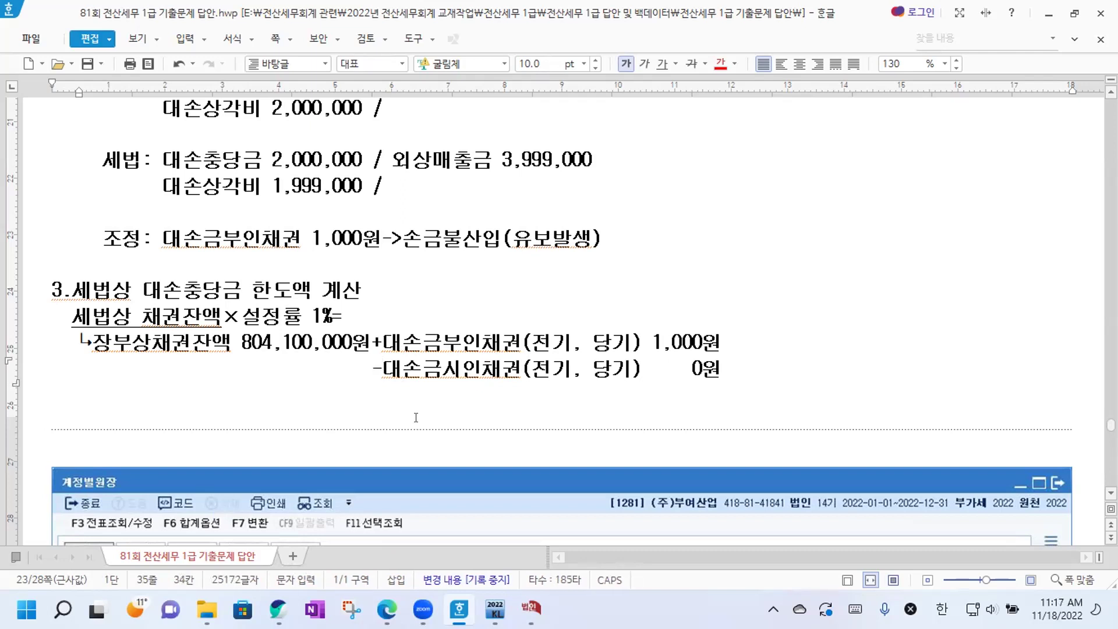
On the line below, aligned under the minus sign, write "-설정대상제외채권(특,채,대,할) 0원".
key("Down")
type("-설정대상젱")
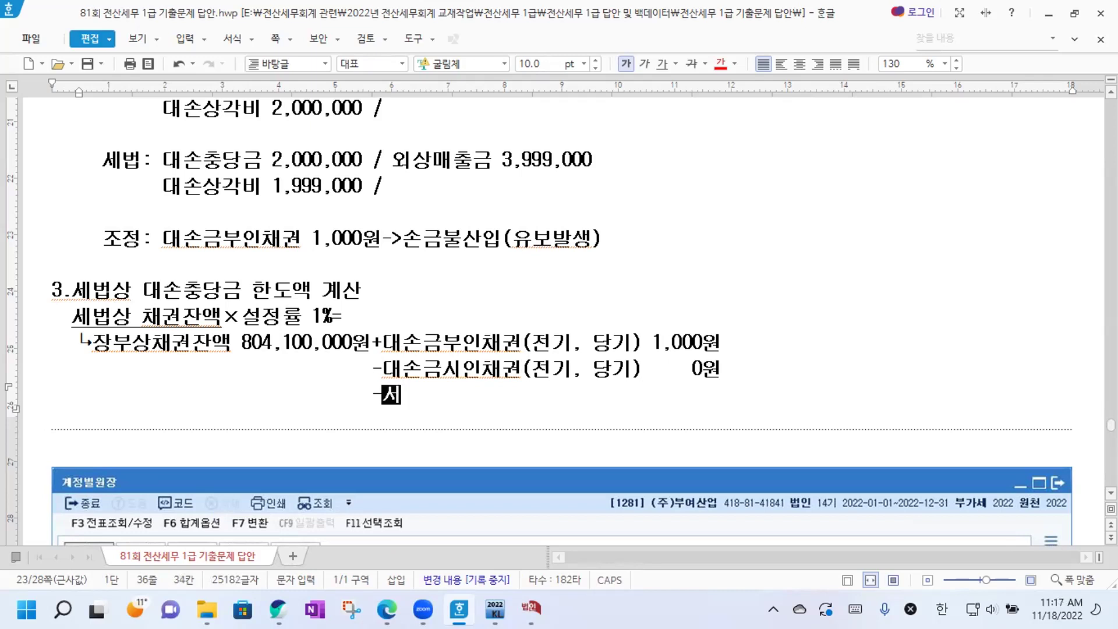
type("외채")
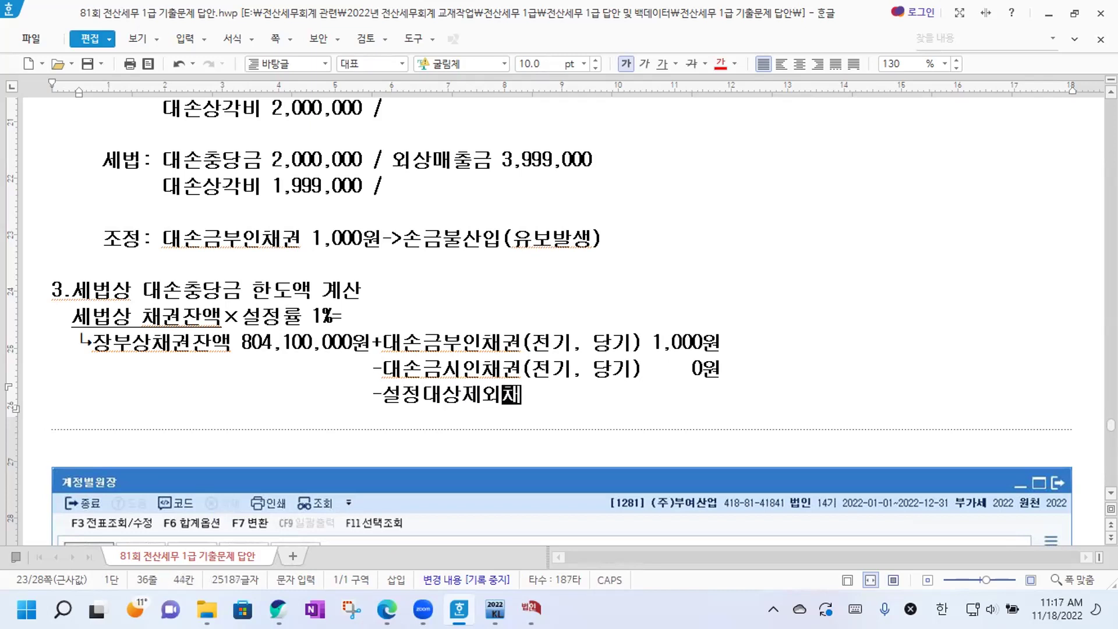
type("권(ㅌ특,")
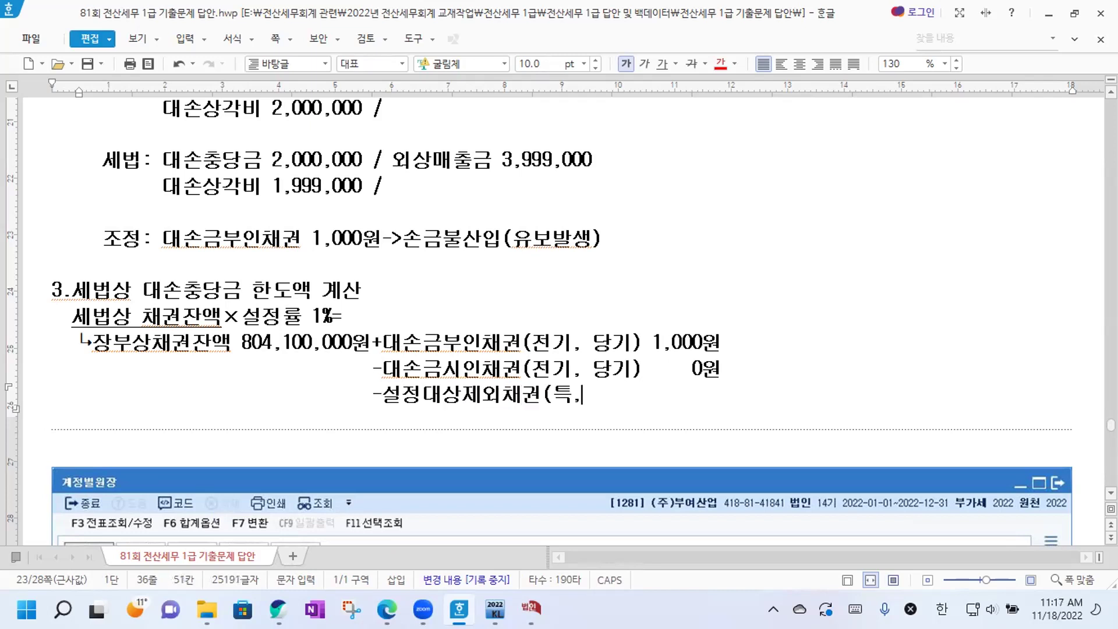
type("채,대,")
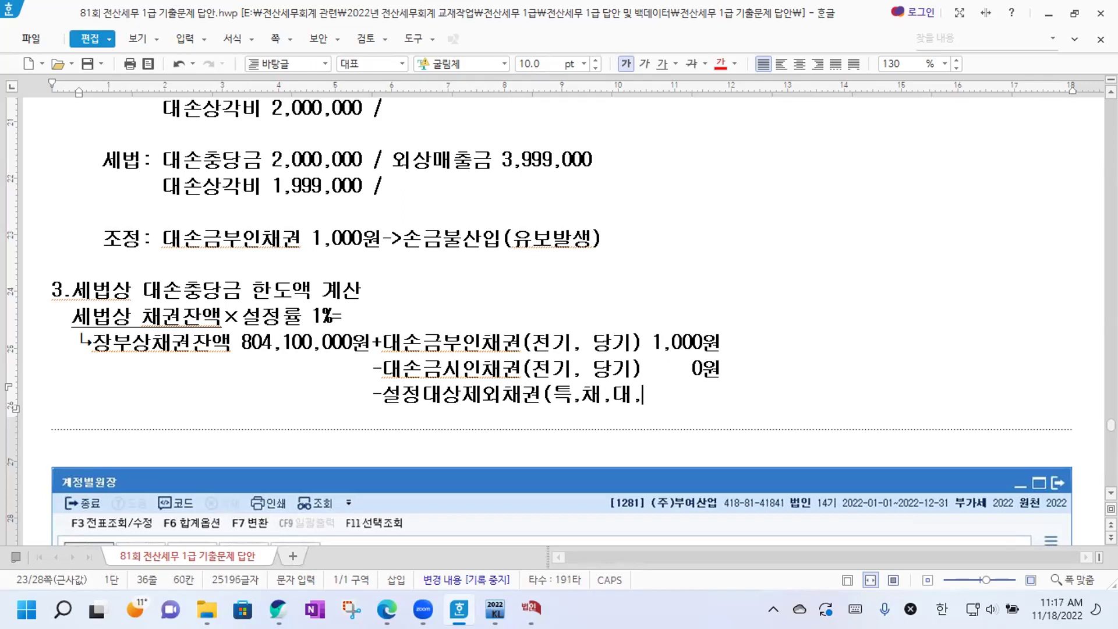
type("할) 0원")
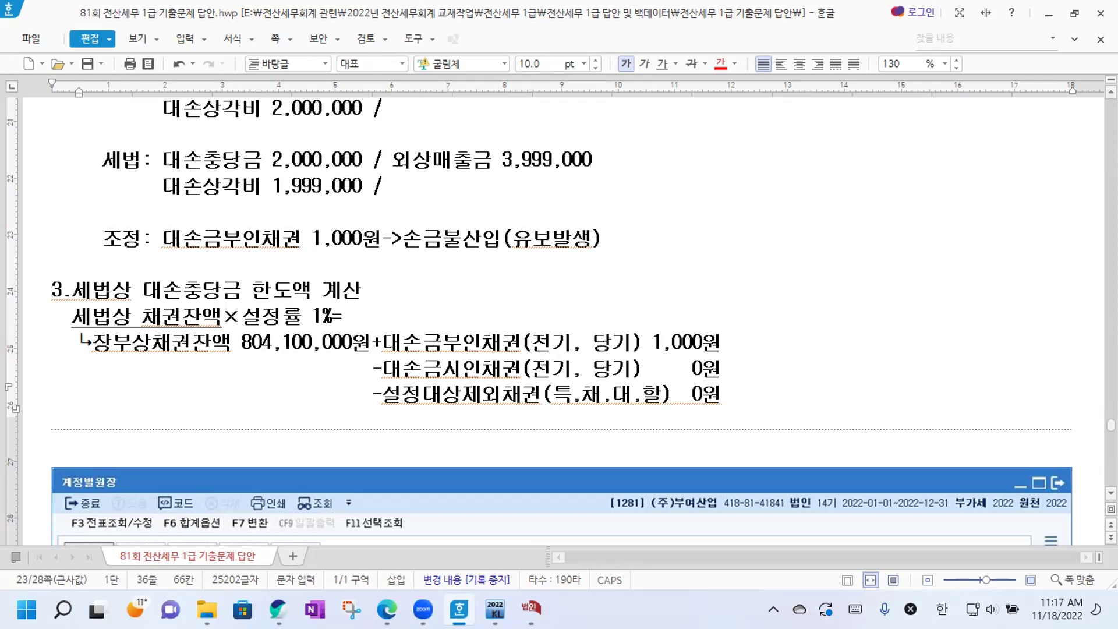
Add 804,101,000원 after 세법상 채권잔액, check the 한도액 in the KcLep statement, and enter 8,041,010원 as the formula's result.
left_click(217, 318)
type("804,101,000원")
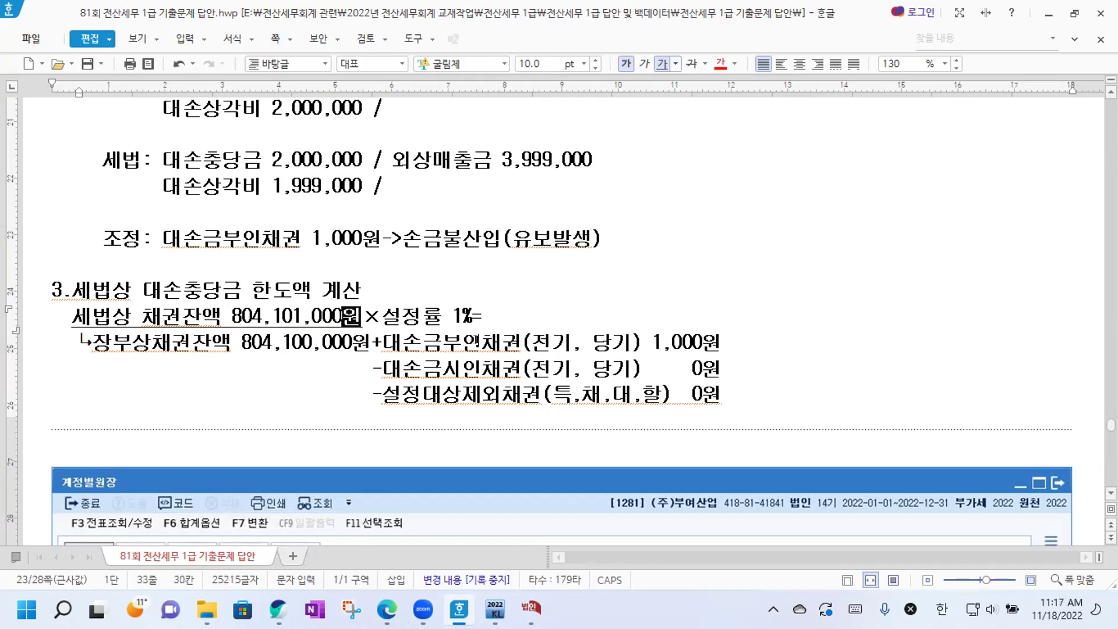
scroll(503, 325, "down", 3)
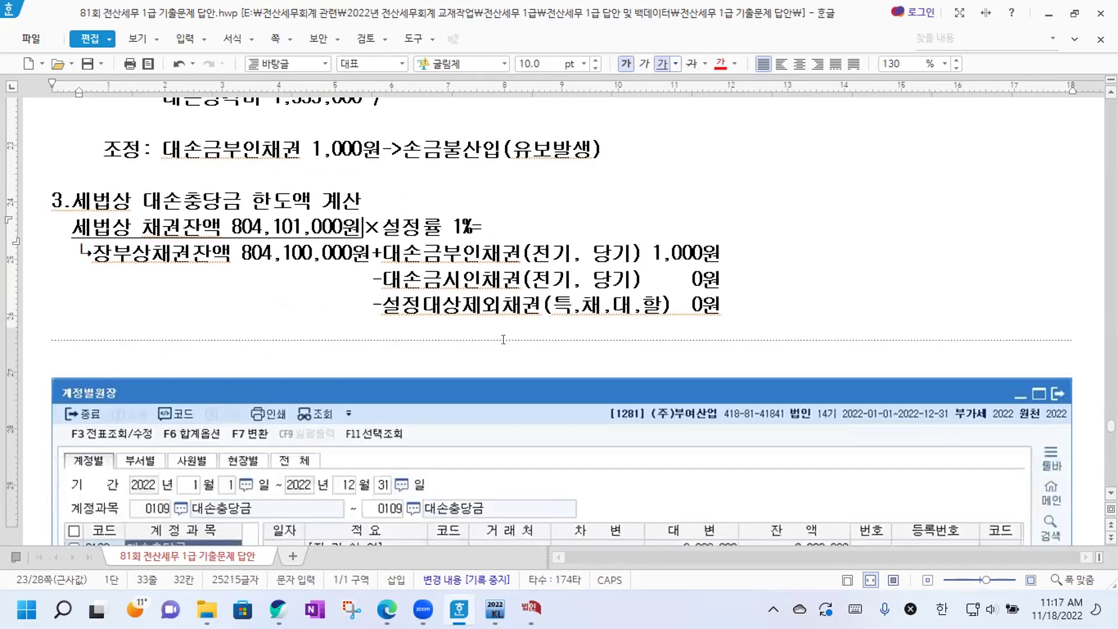
left_click(495, 609)
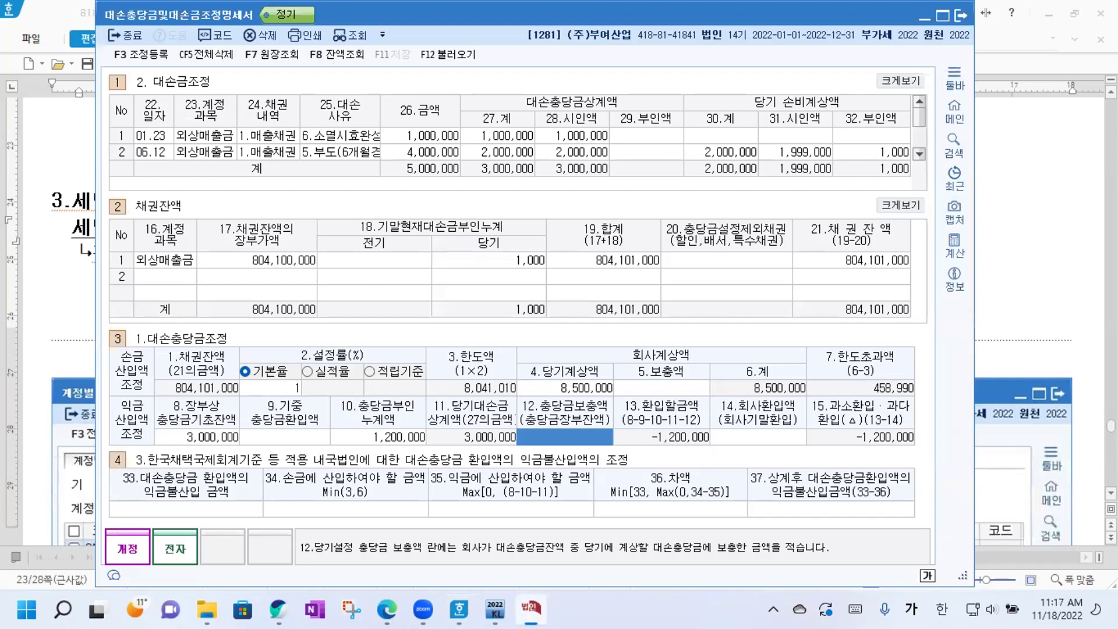
left_click(1000, 279)
left_click(531, 227)
type("8,041,010원")
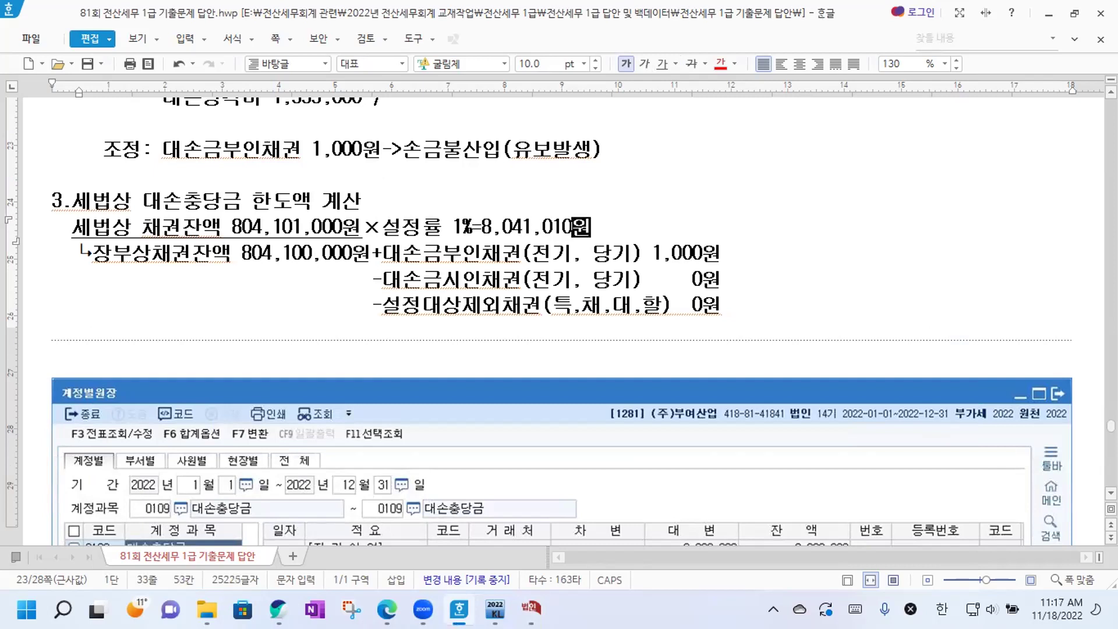
Below section 3, write the heading "4.대손충당금 한도초과와 전기대손충당금 한도초과 세무조정".
left_click(761, 307)
key("Return")
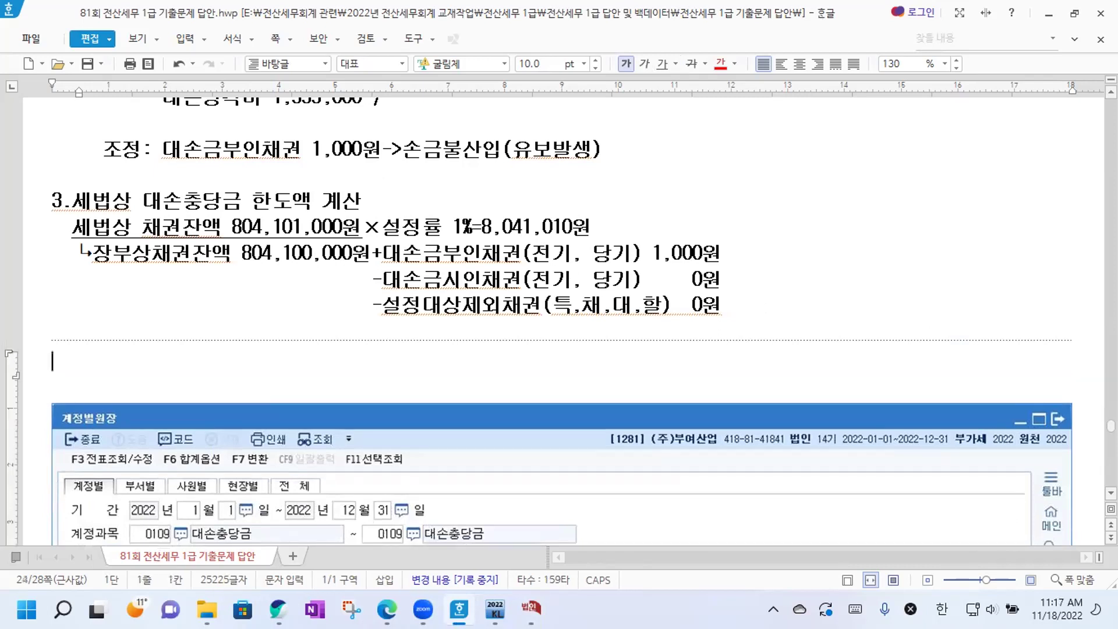
type("4.")
scroll(757, 324, "down", 3)
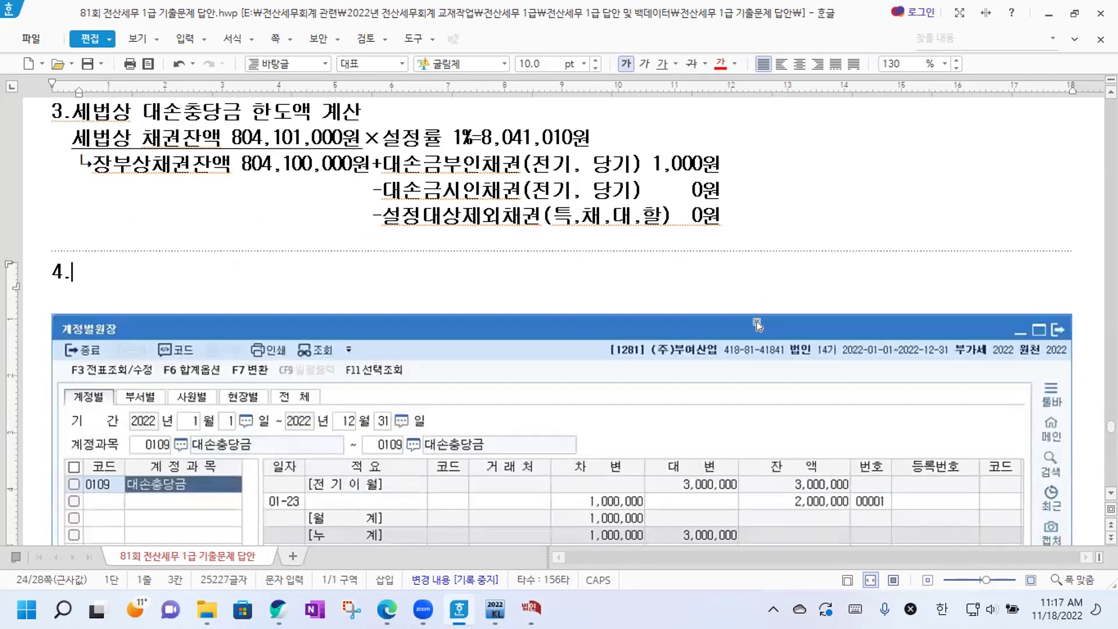
type("대손충당")
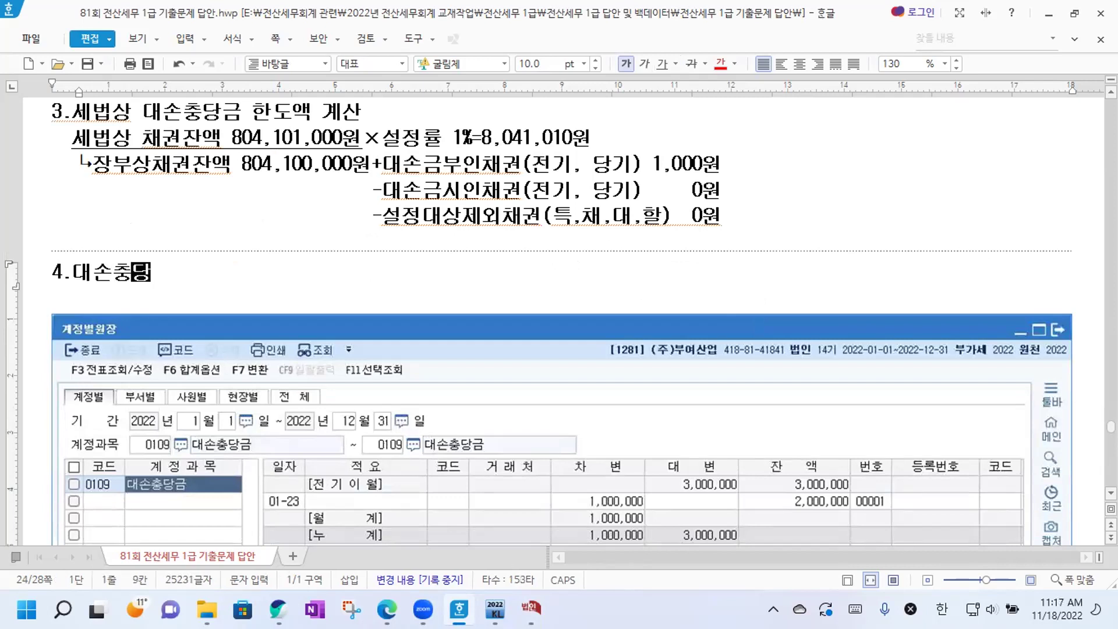
type("금 ㅎ한도초과")
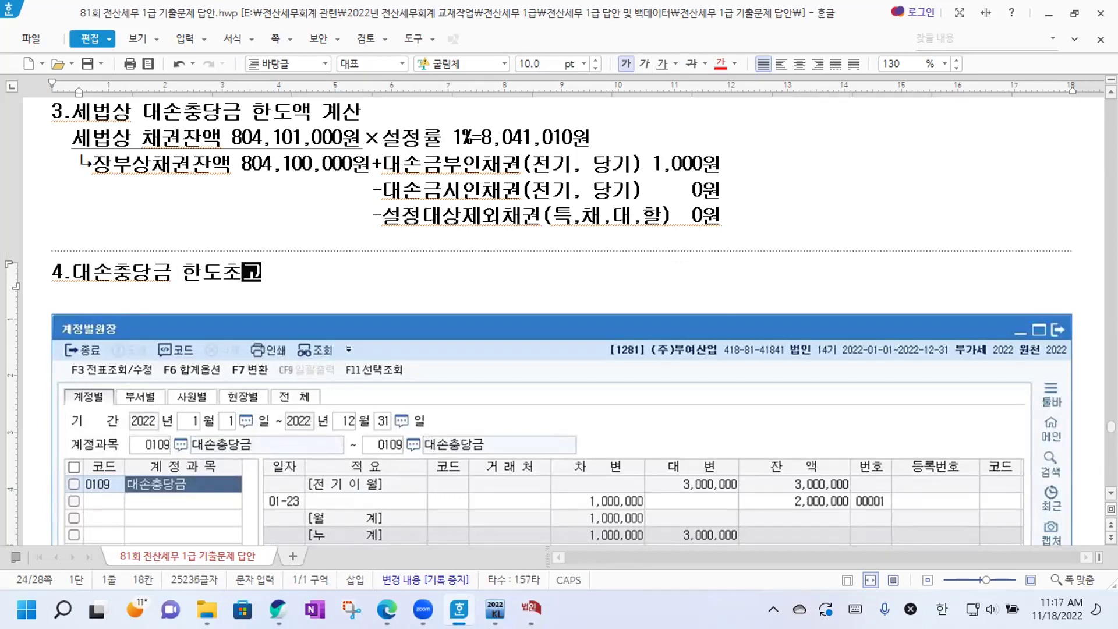
type("에 대한 세")
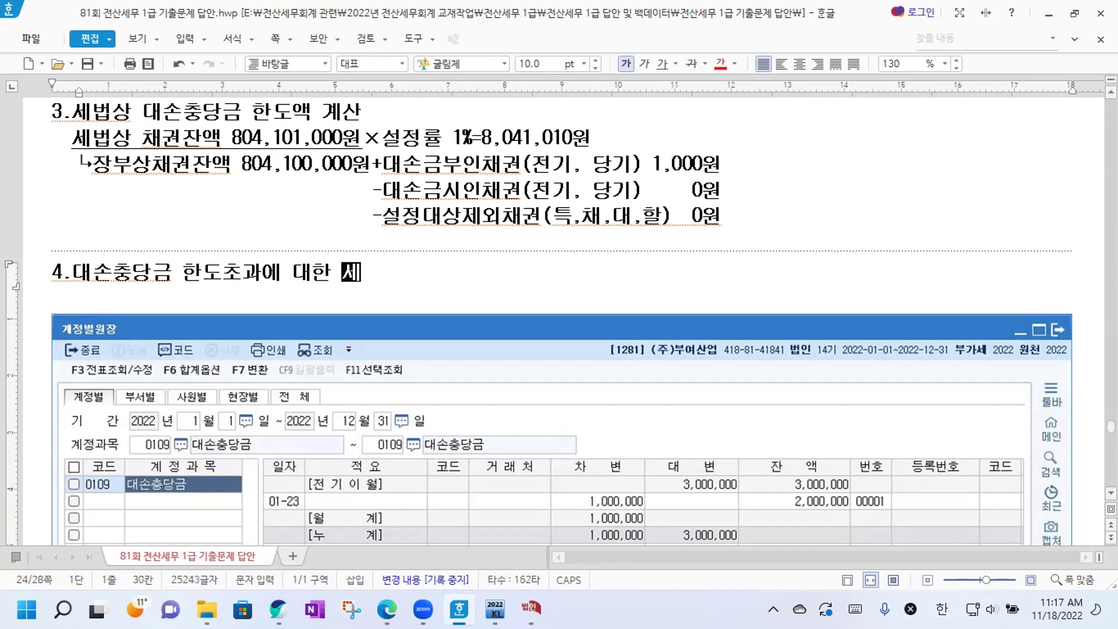
key("BackSpace")
key("BackSpace")
key("BackSpace")
key("BackSpace")
key("BackSpace")
key("BackSpace")
type("와 전기대손")
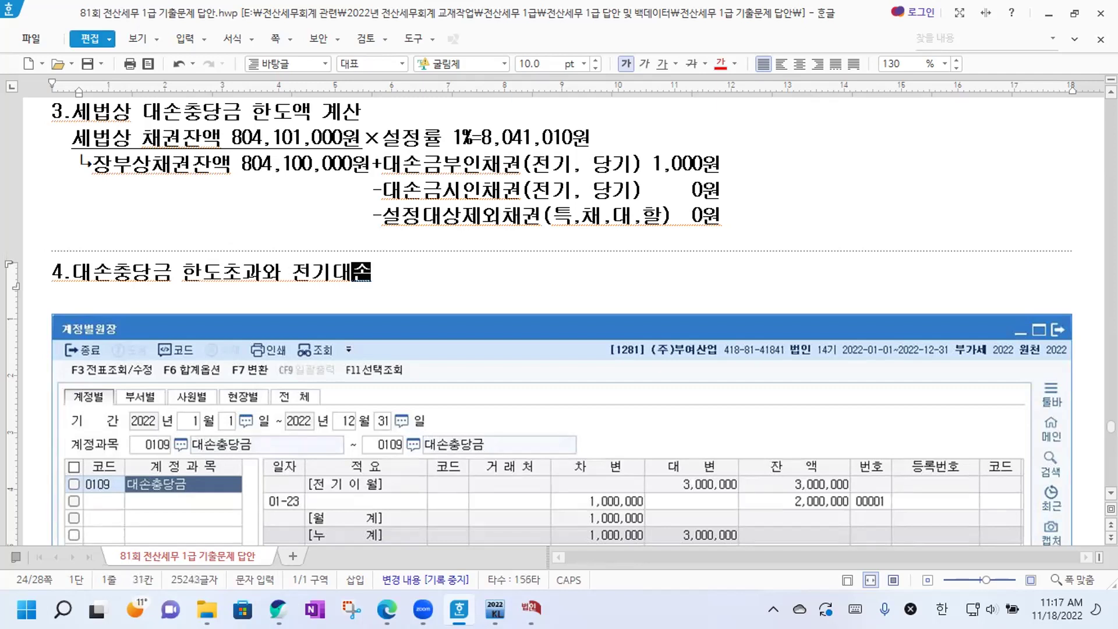
type("충ㄷ당금 한도초과")
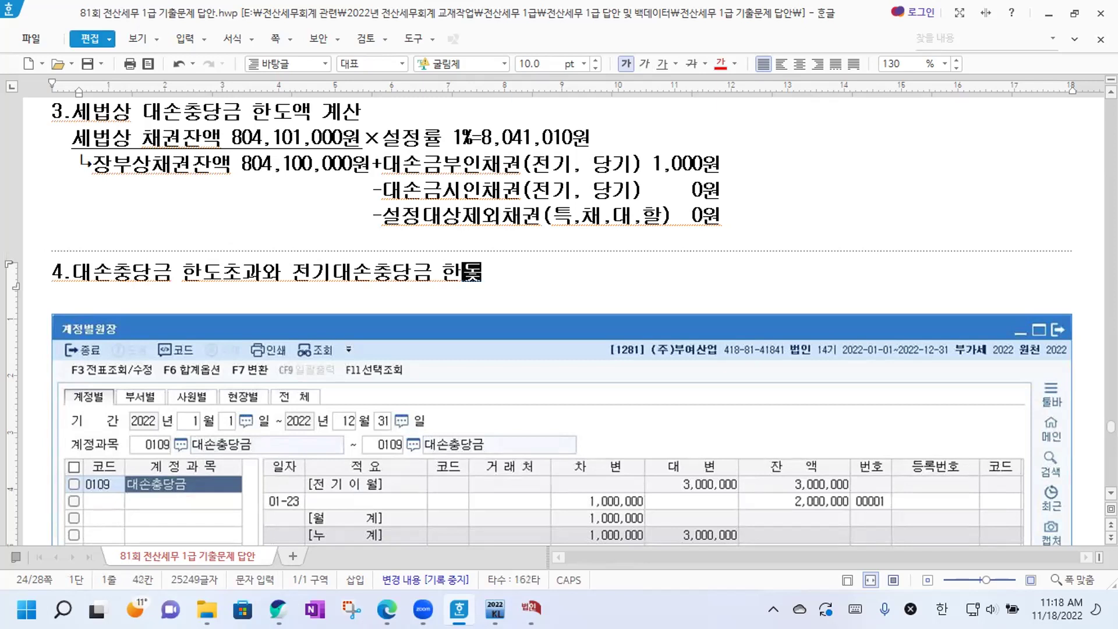
type(" 세무좆")
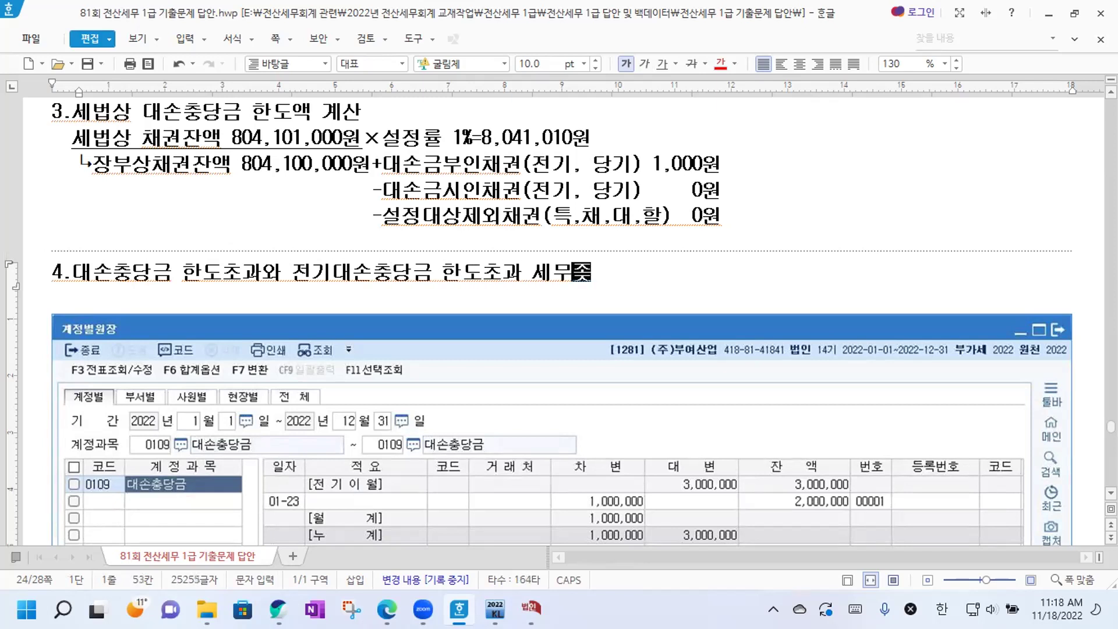
type("정")
key("BackSpace")
key("BackSpace")
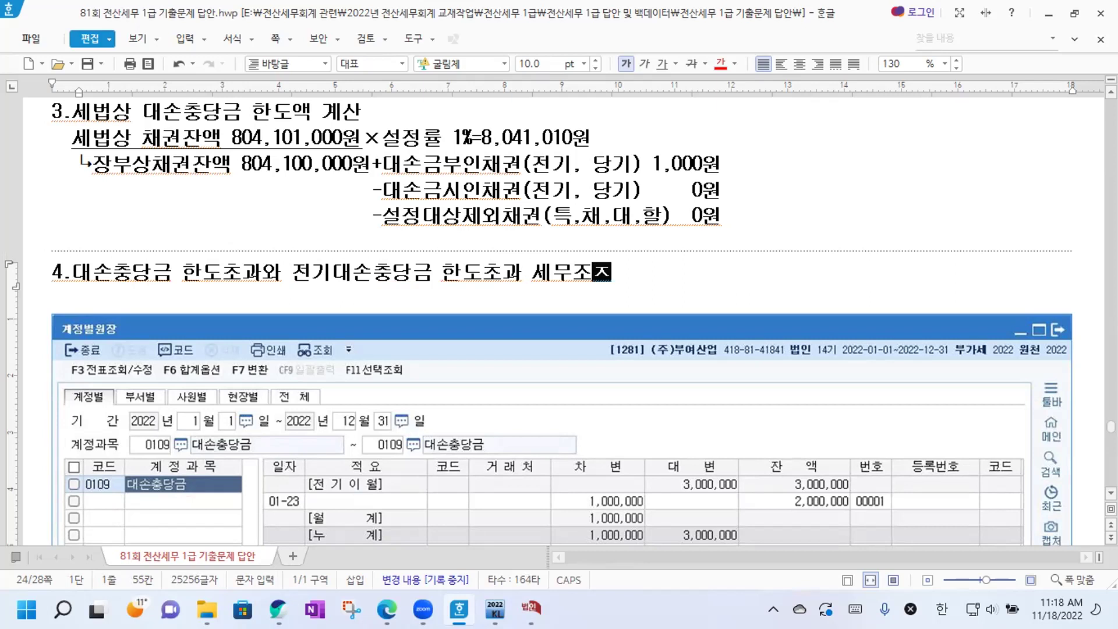
type("정")
Under heading 4, add the indented subheading "1)대손충당금 한도초과 세무조정".
key("Return")
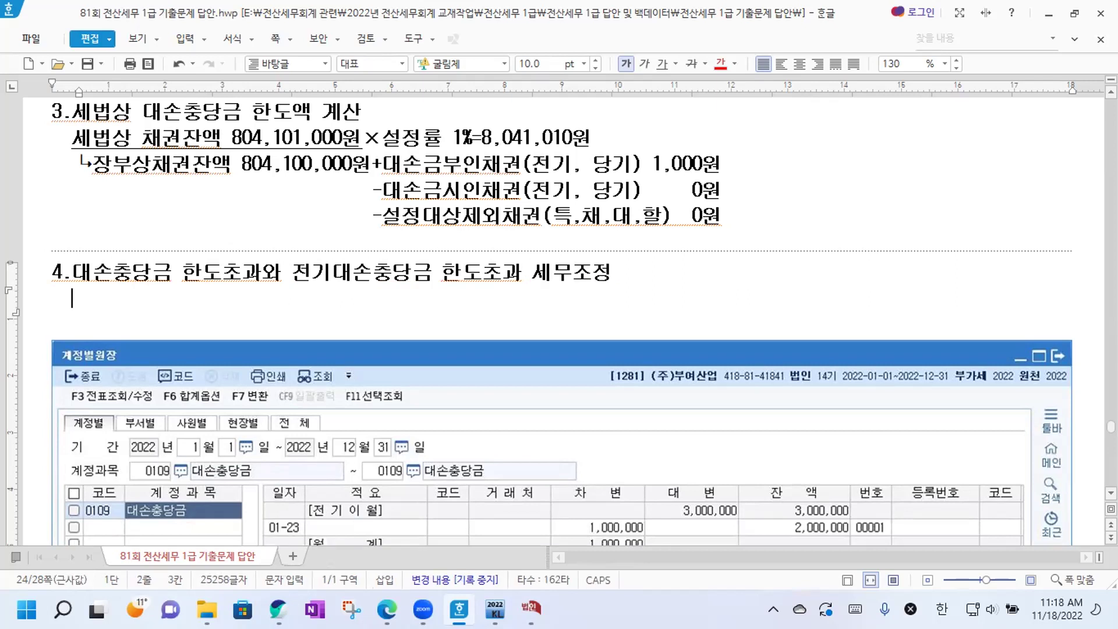
type("1")
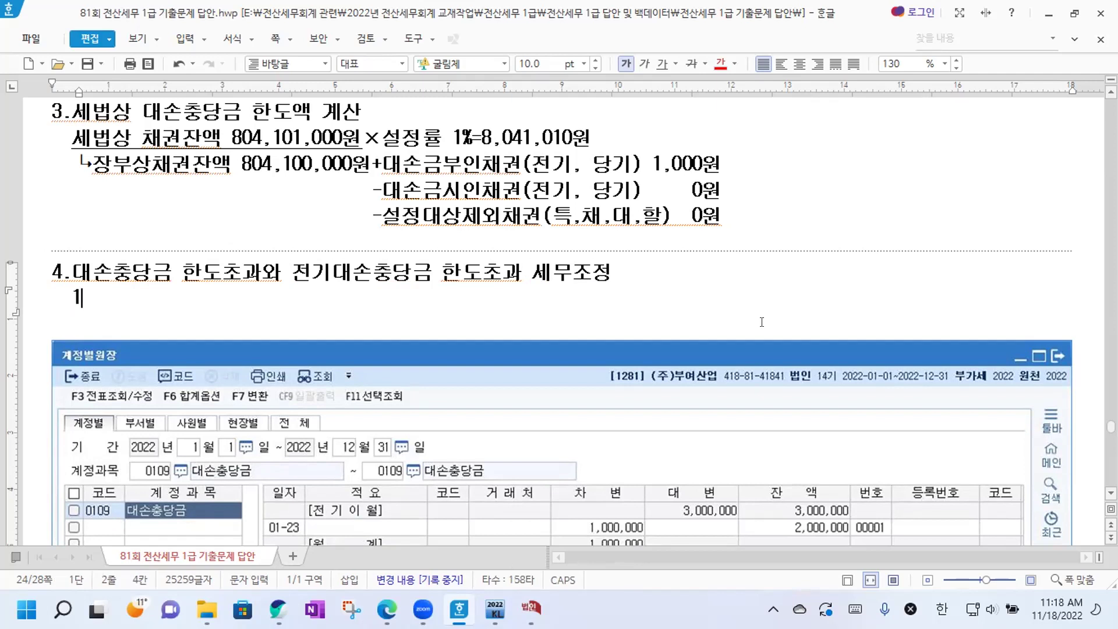
type(")대손충")
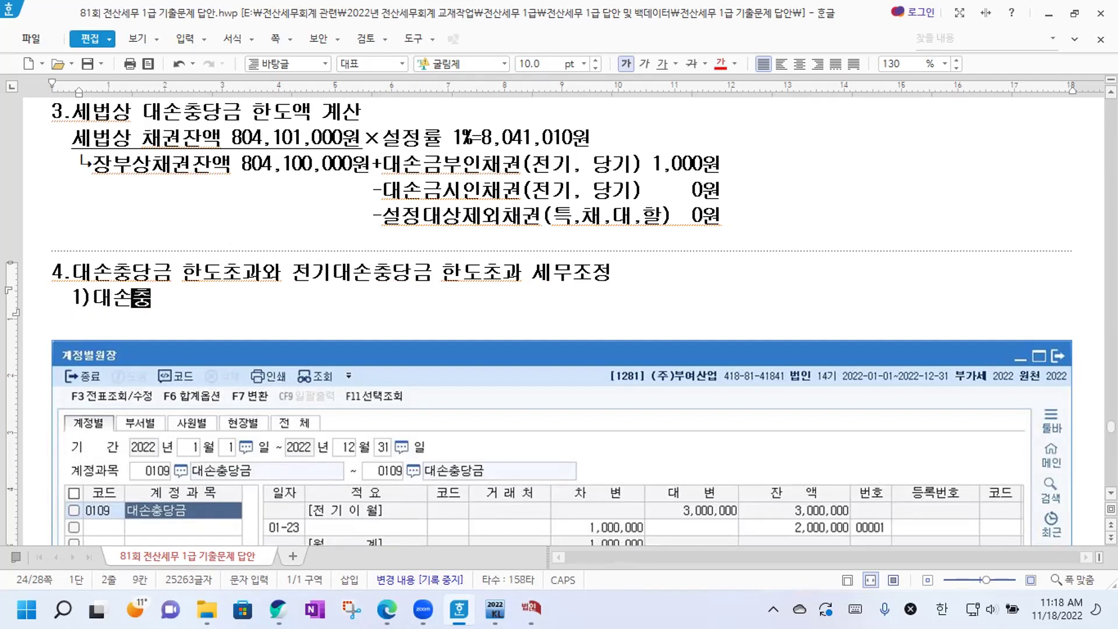
type("당금 한도")
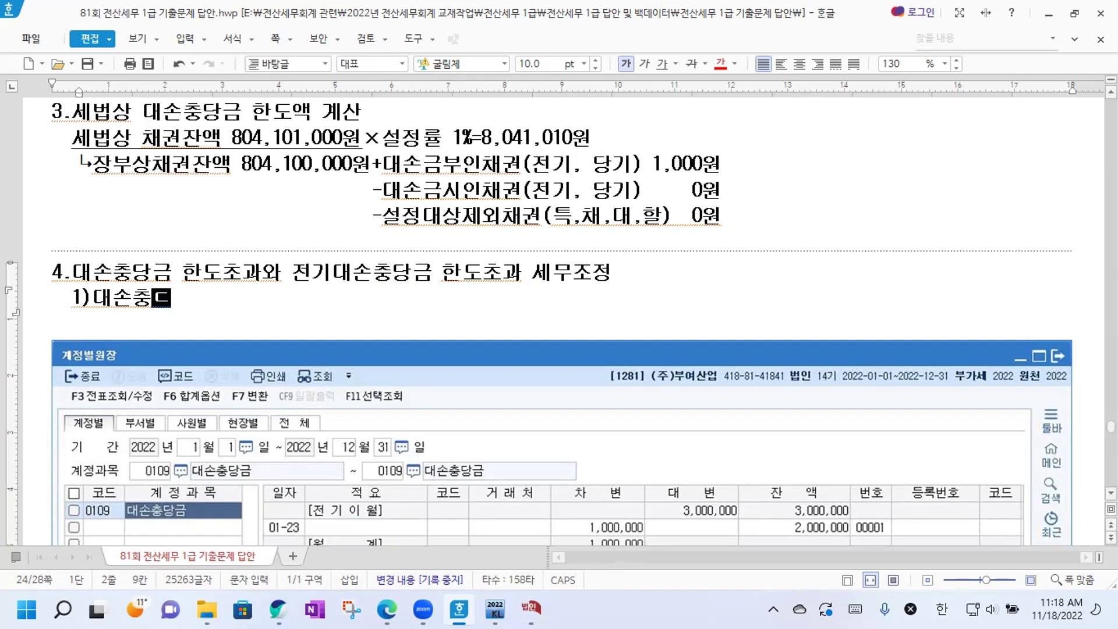
type("초과")
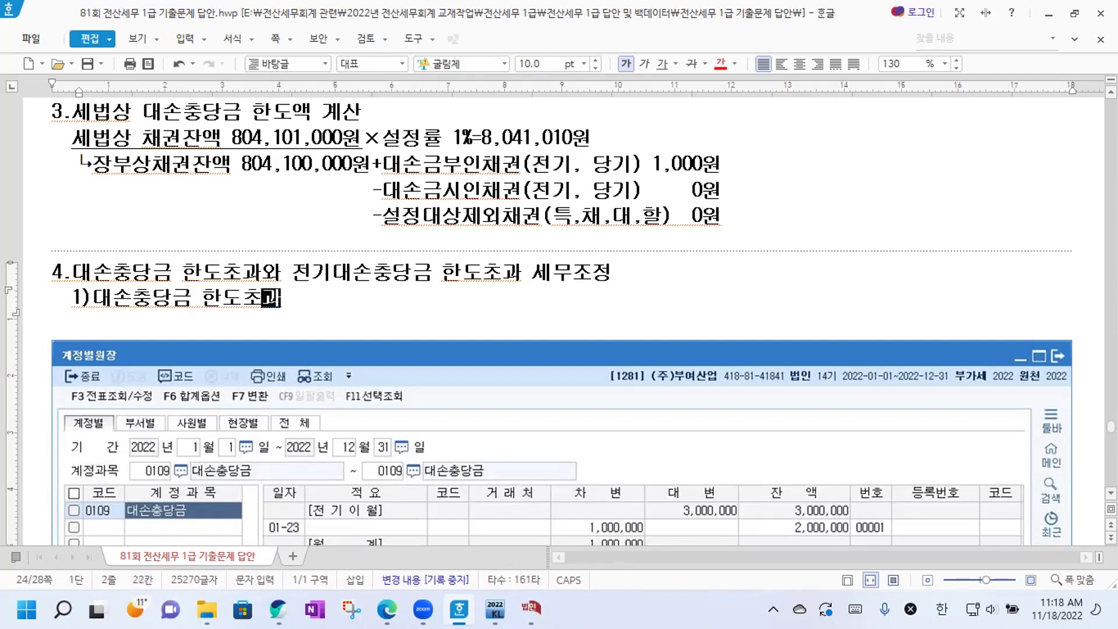
type(" 세무조ㅈ")
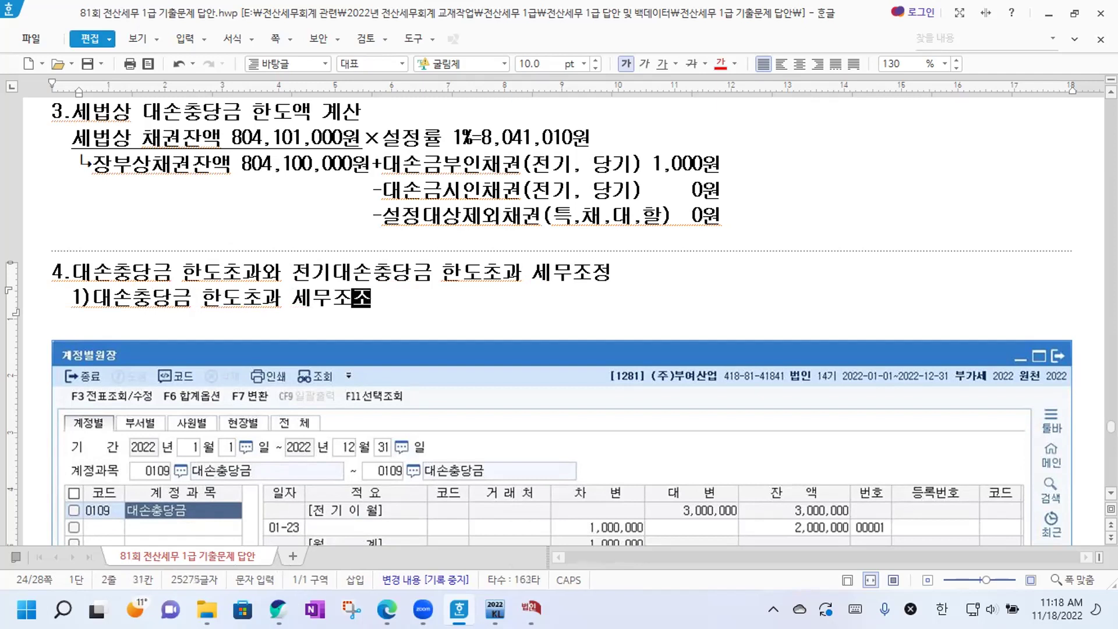
type("ㅓㅇ")
On the line below the subheading, write "회사계상액 ->기말대충", indented one level further.
key("Return")
type("호ㅣ사계상액")
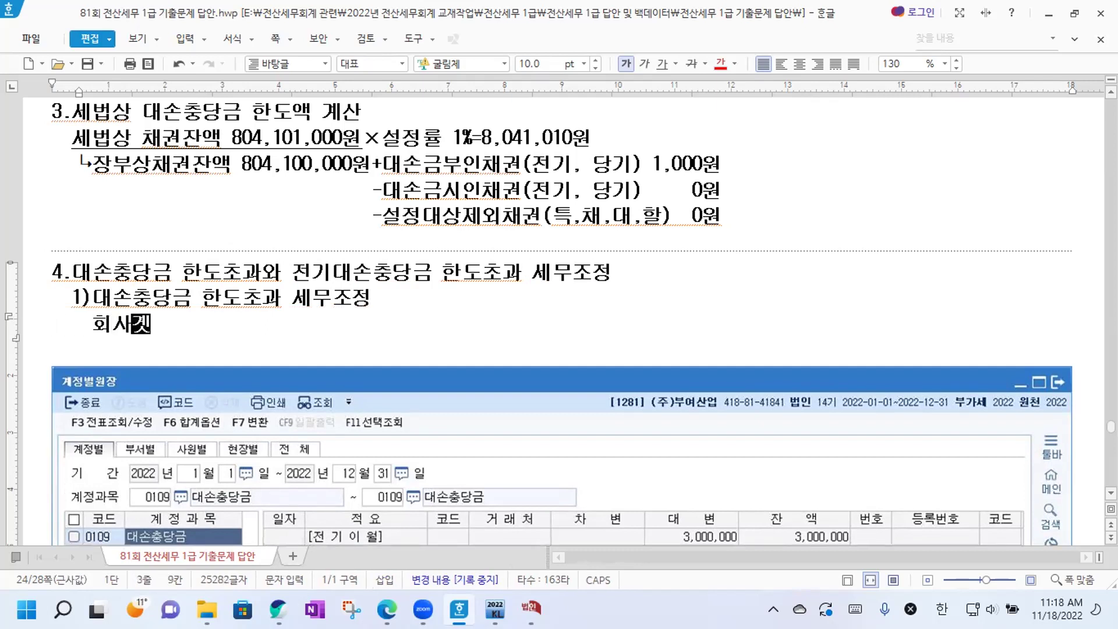
type(" ->기말잔")
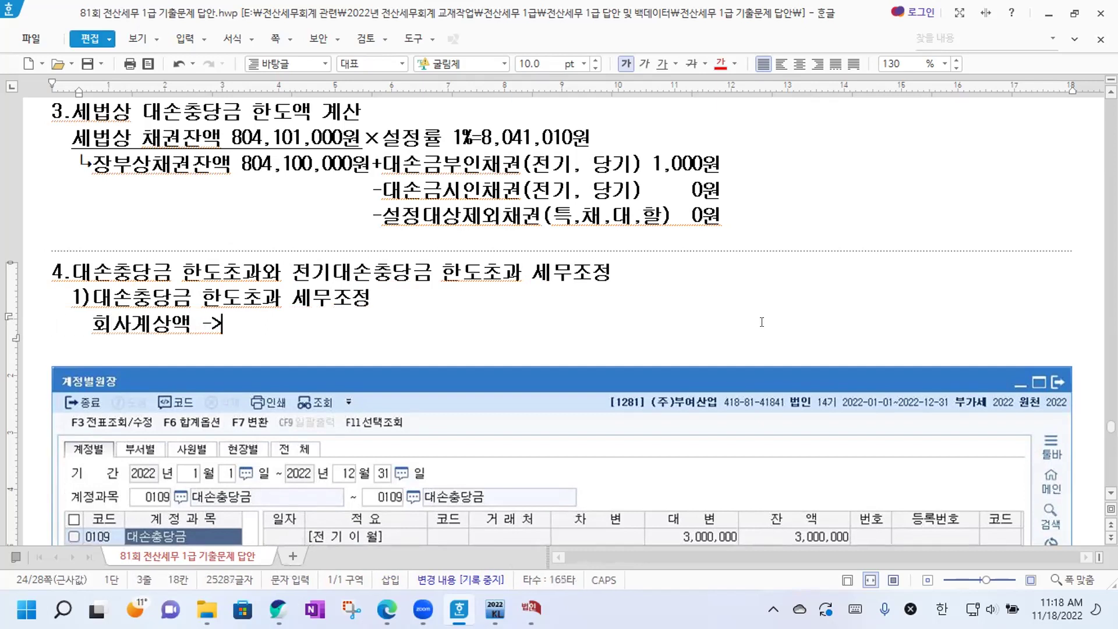
type("ㅜㅇ")
Insert 8,500,000원 between 회사계상액 and the arrow.
key("Left")
key("Left")
key("Left")
key("Left")
key("Left")
key("Left")
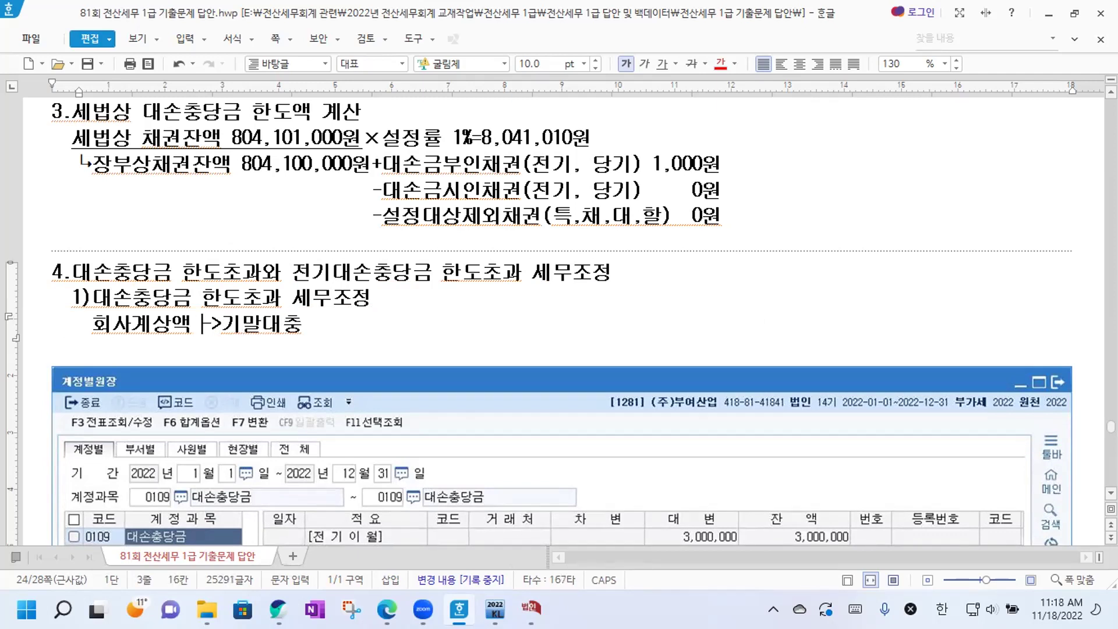
type("8,500,000")
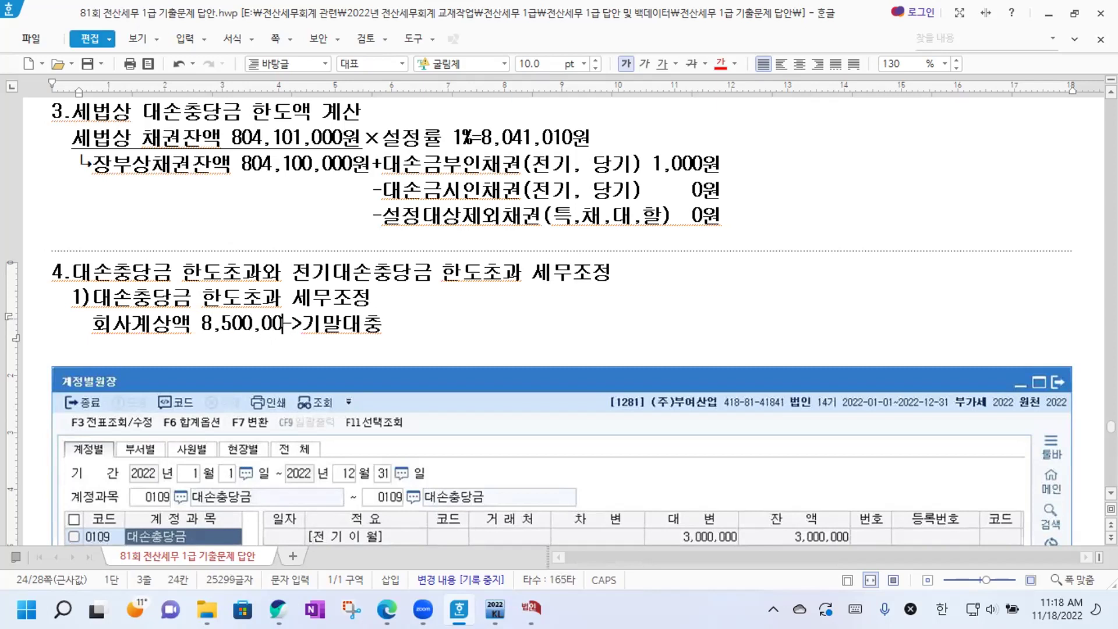
type("원")
key("End")
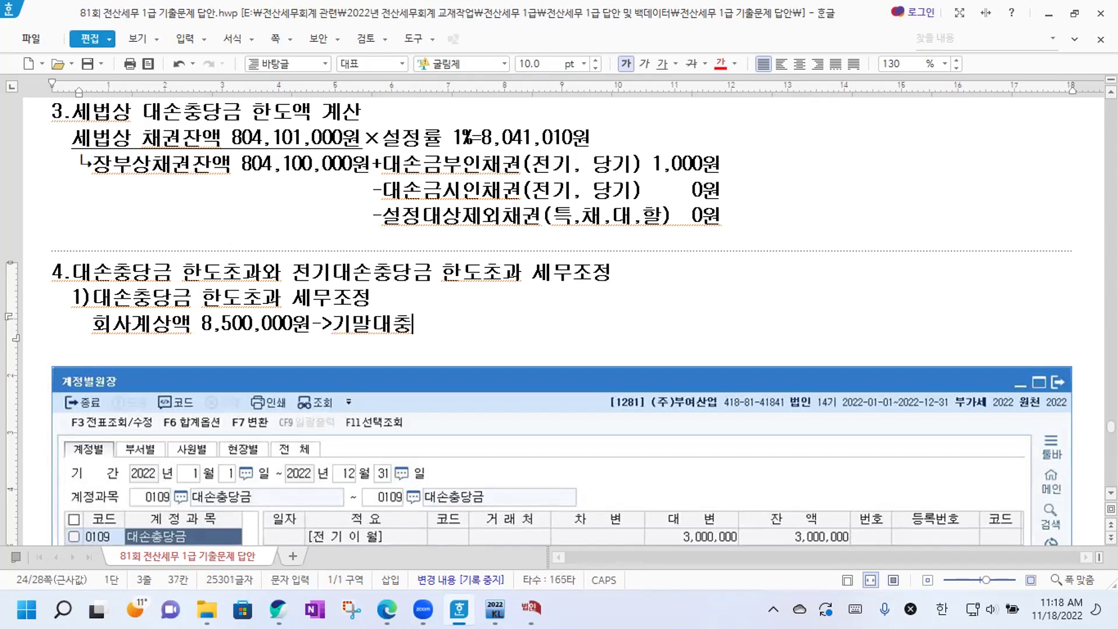
On the next line, write "-세법상한도" and copy the 8,041,010원 result from section 3 after it.
key("Return")
type("-세법상한ㄷ")
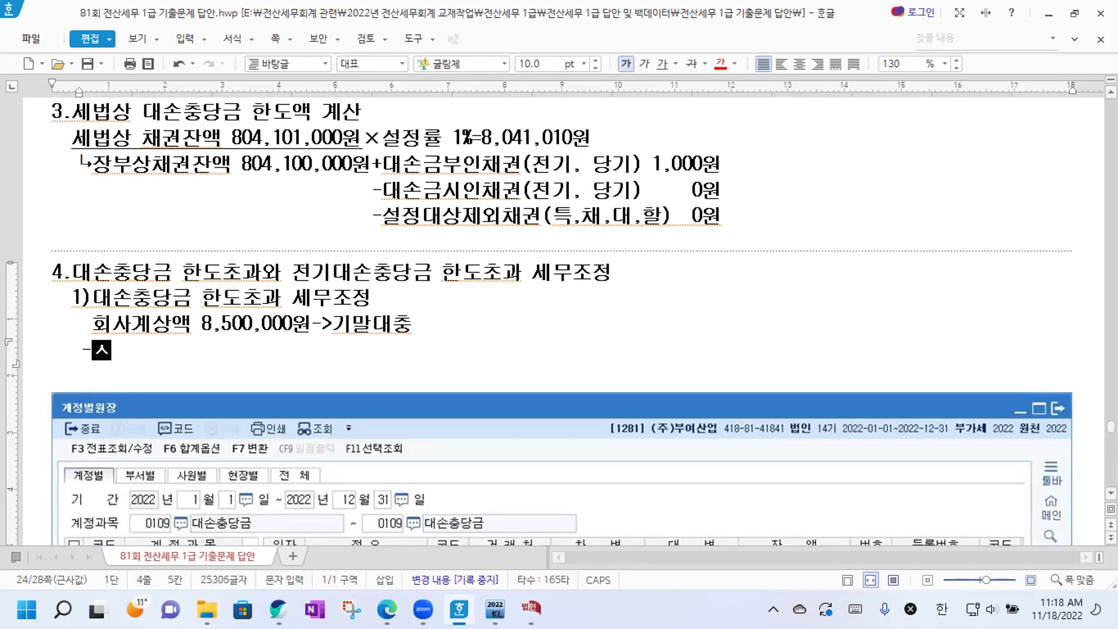
type("ㅗ")
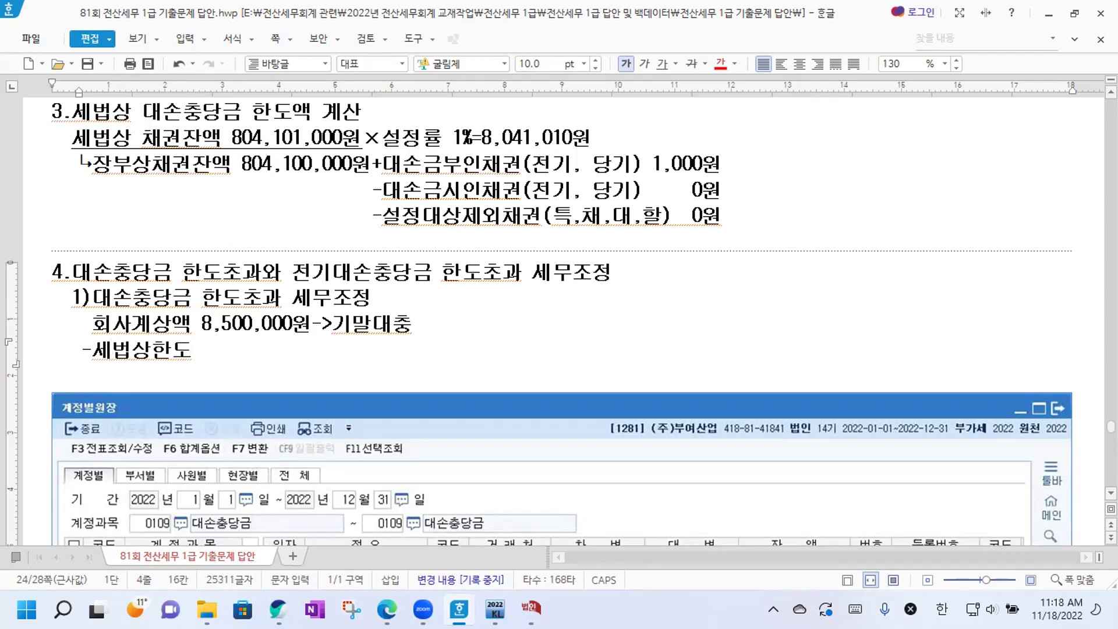
left_click_drag(479, 138, 583, 140)
key("ctrl+c")
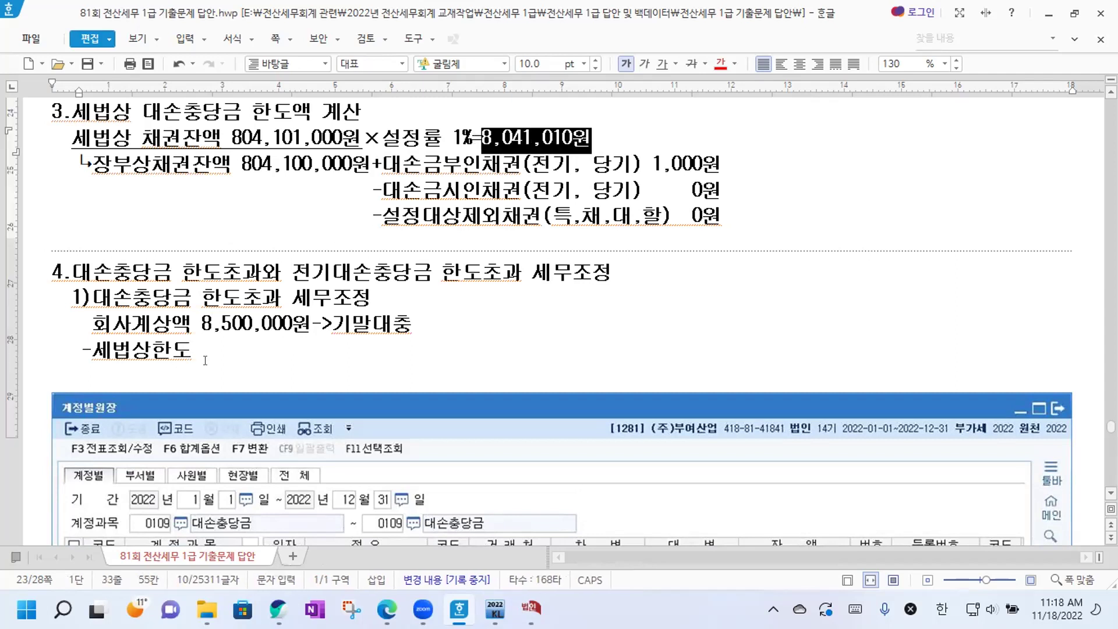
left_click(203, 357)
key("ctrl+v")
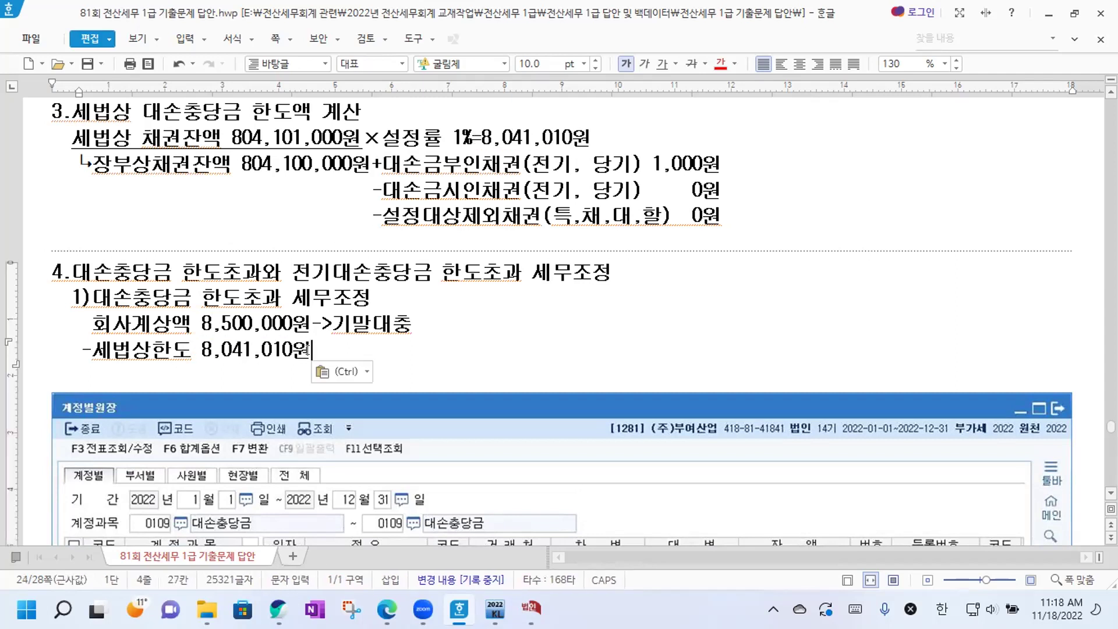
Add a "=한도초과액" line, check the amount in the KcLep statement, and complete it with "458,990원->손금불산입(유보발생)".
key("Return")
type("=한도초과액")
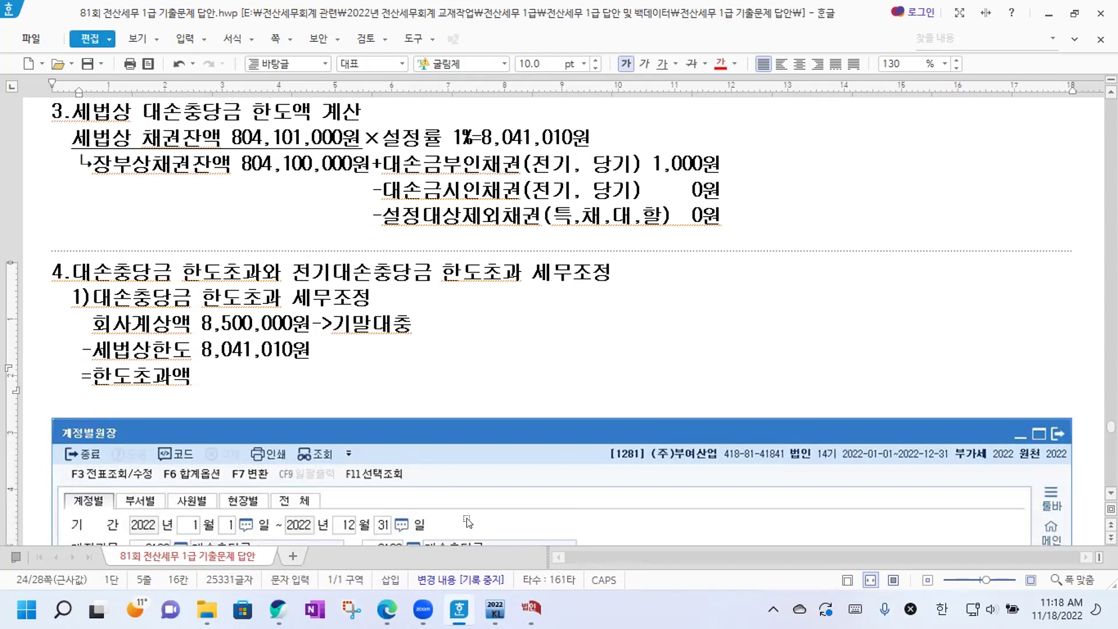
left_click(531, 609)
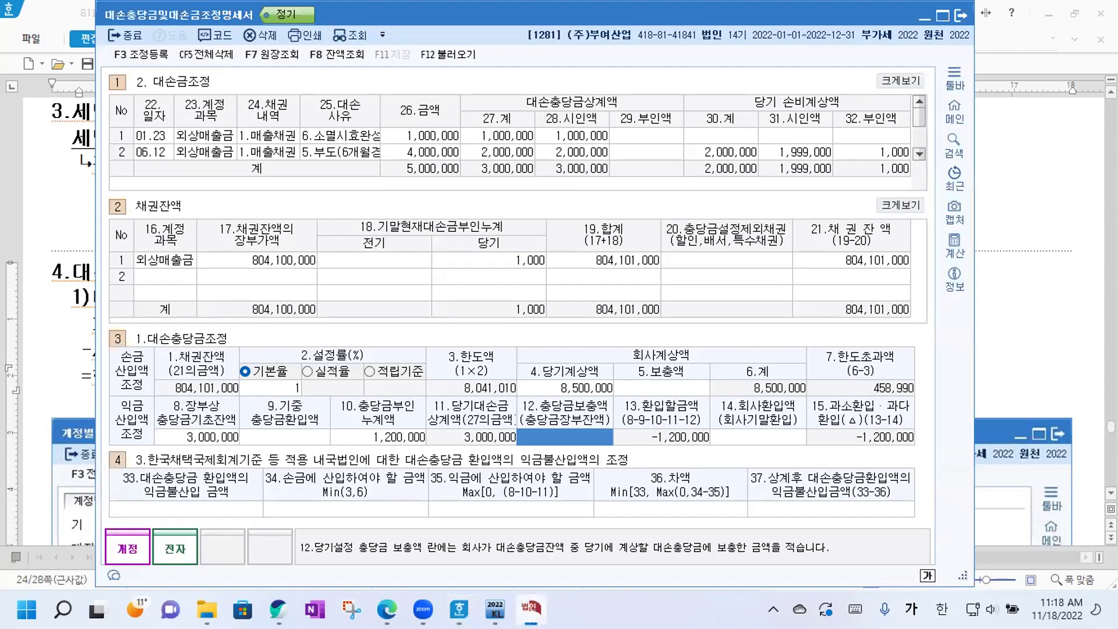
key("alt+Tab")
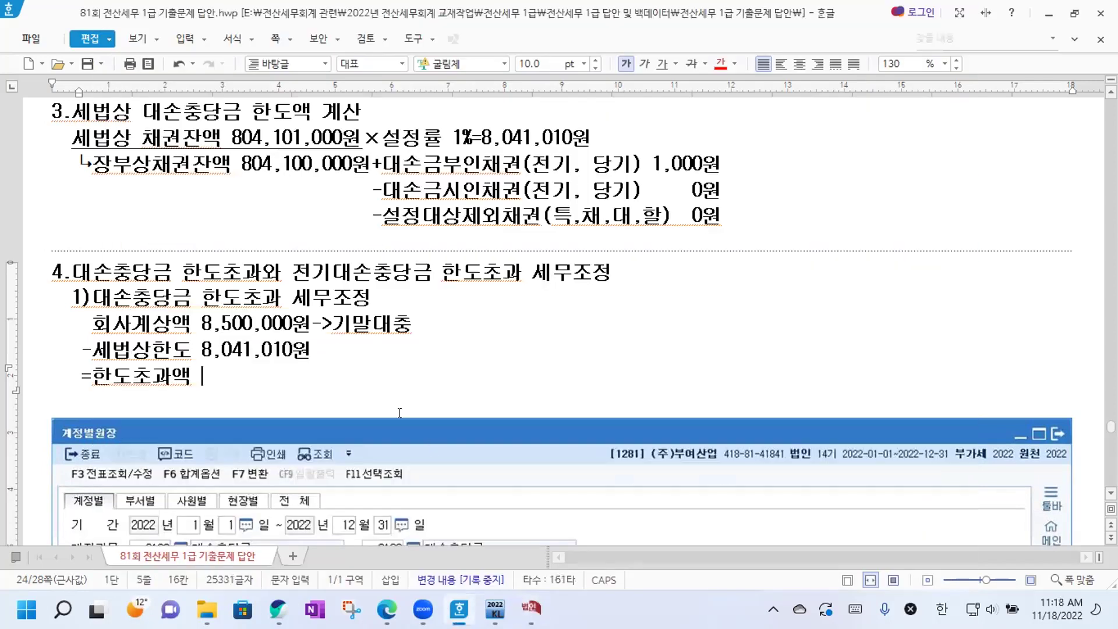
type("458,990원->손금불")
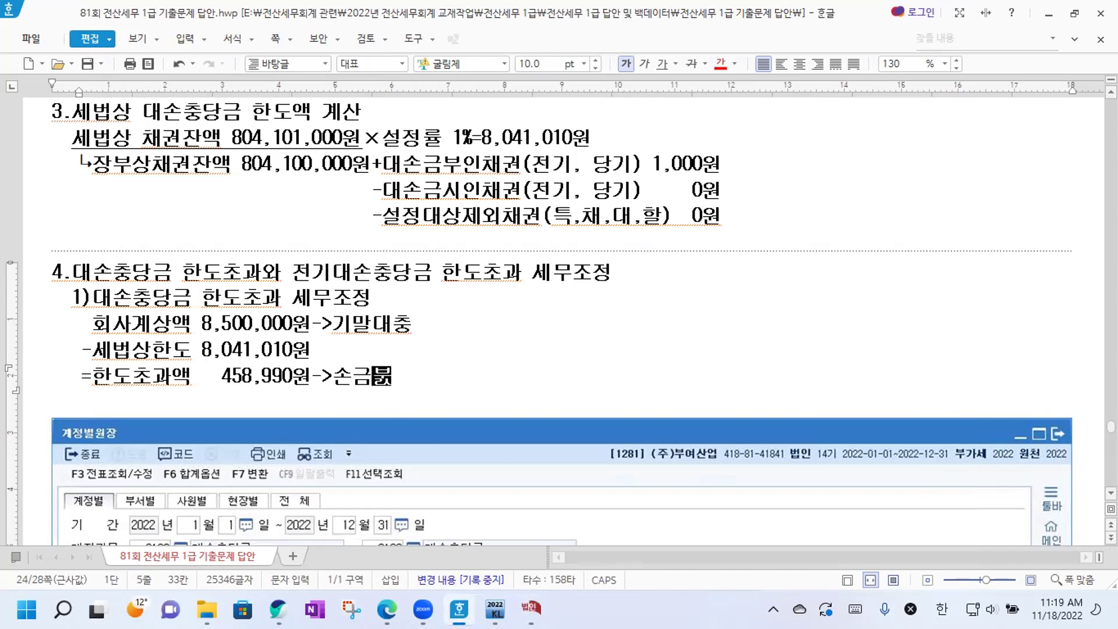
type("산입(유보발")
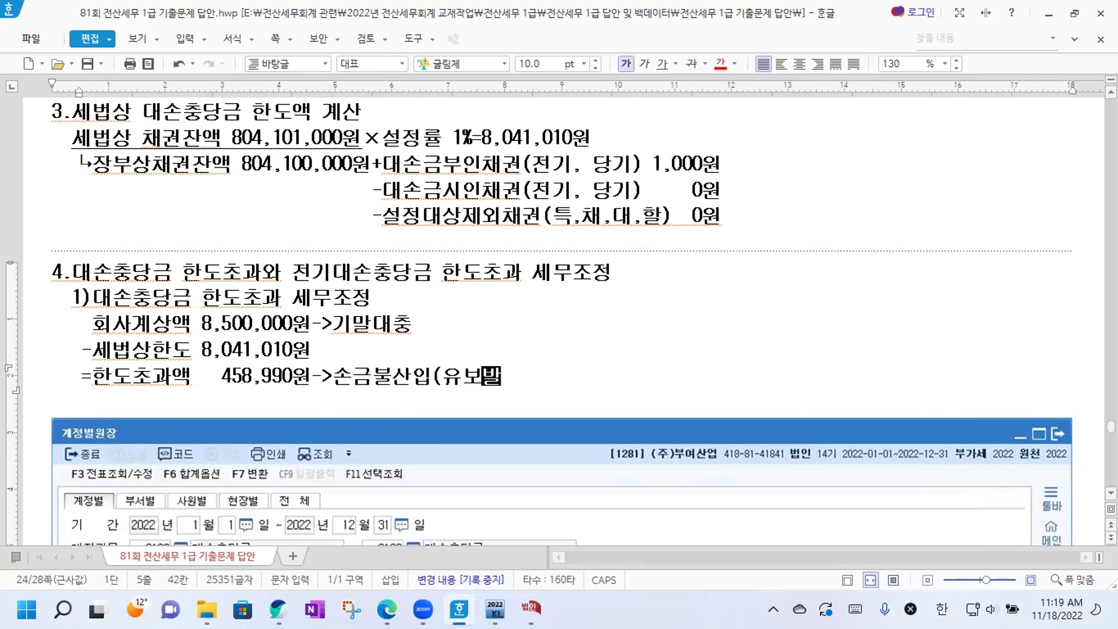
Complete the 한도초과액 line with "유보발생)" and underline the "-세법상한도 8,041,010원" line.
type("생_")
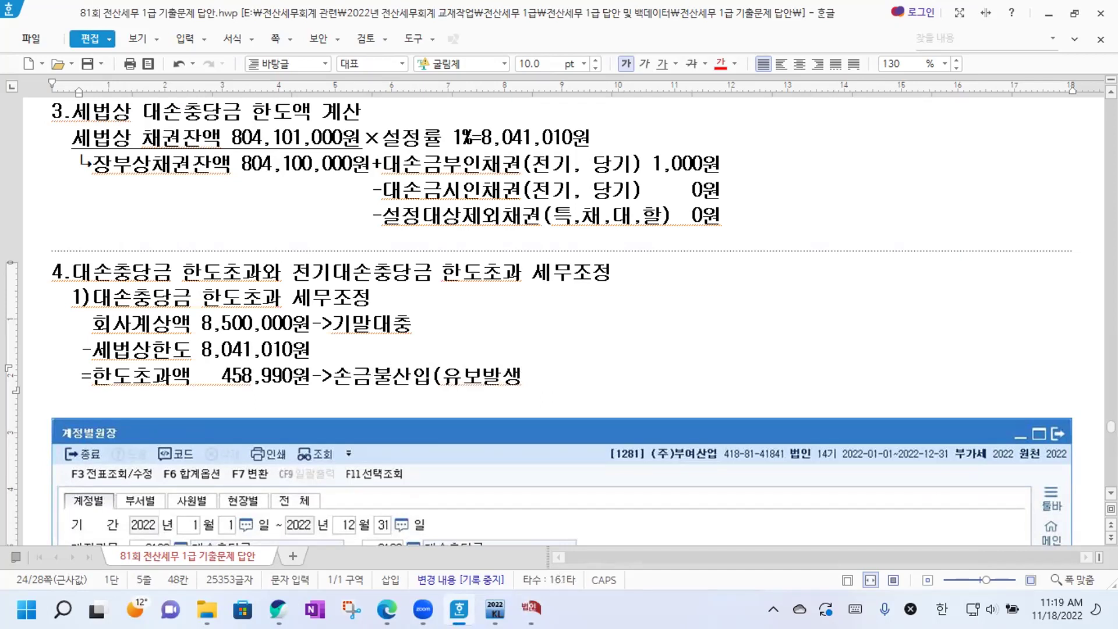
left_click_drag(72, 348, 316, 351)
left_click(316, 352)
left_click_drag(74, 348, 307, 350)
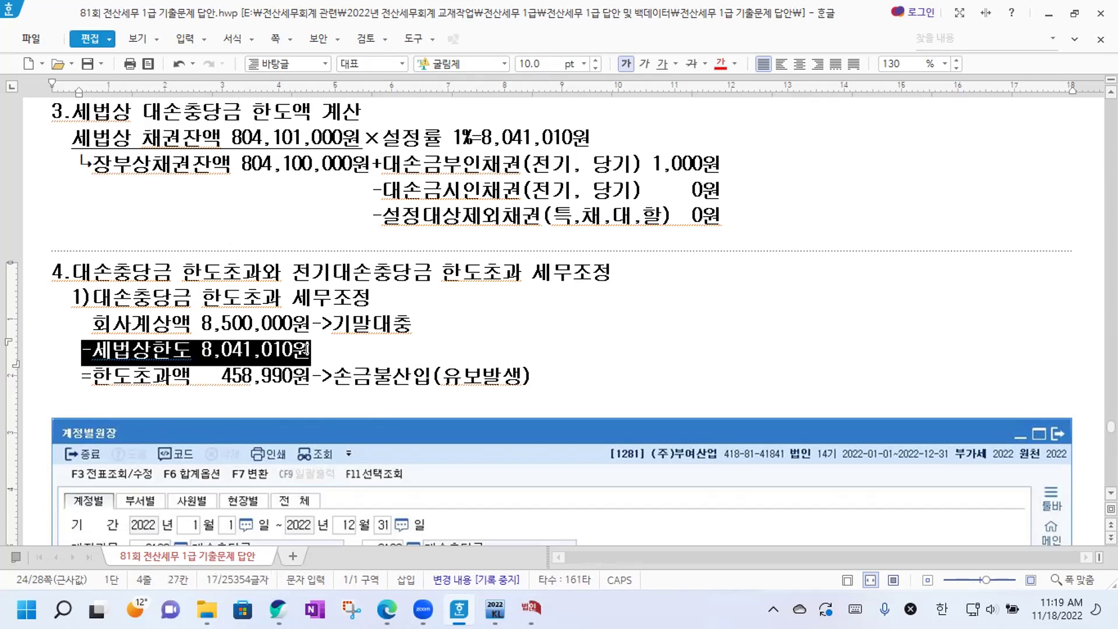
left_click(662, 65)
Add the heading "2)전기 대손충당금 한도초과 세무조정" after a blank line below the 한도초과액 line.
scroll(606, 378, "down", 3)
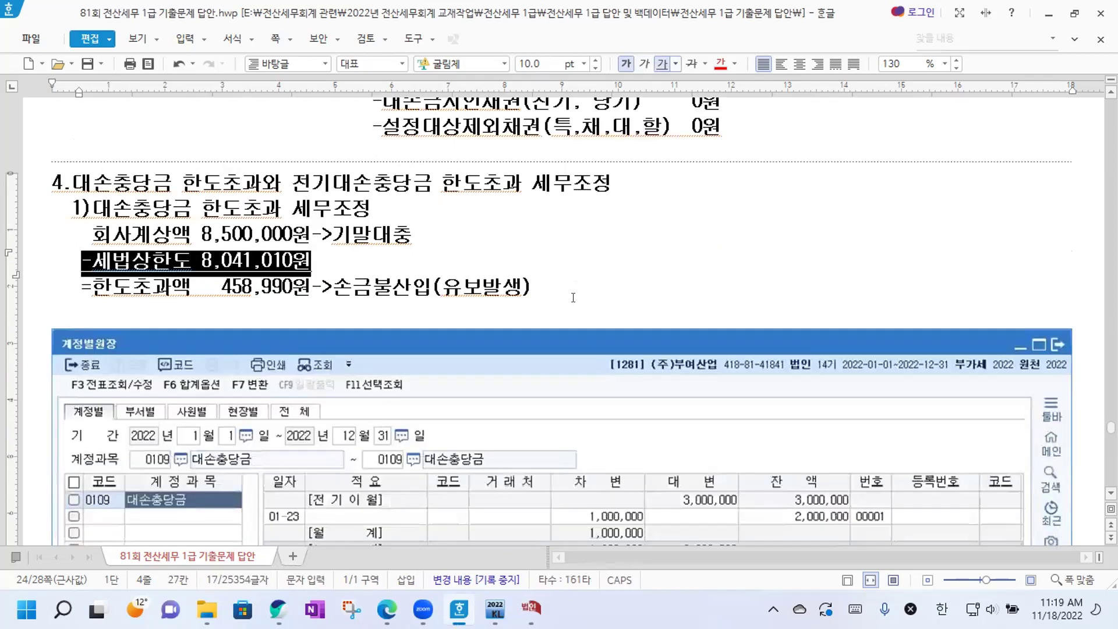
left_click(557, 287)
key("Return")
key("Return")
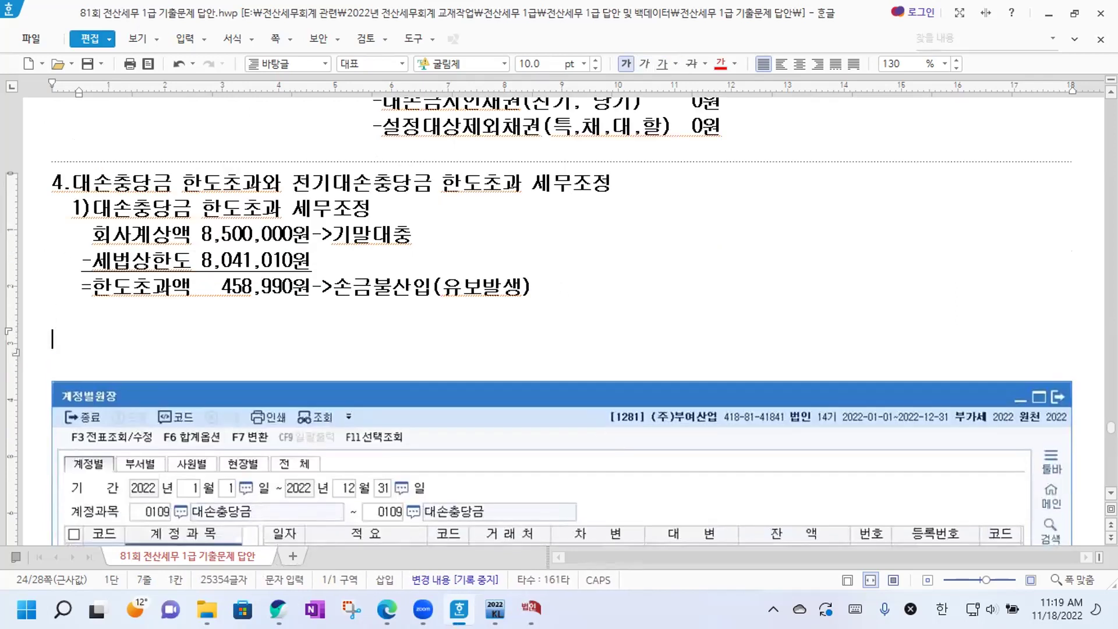
type("2)전기")
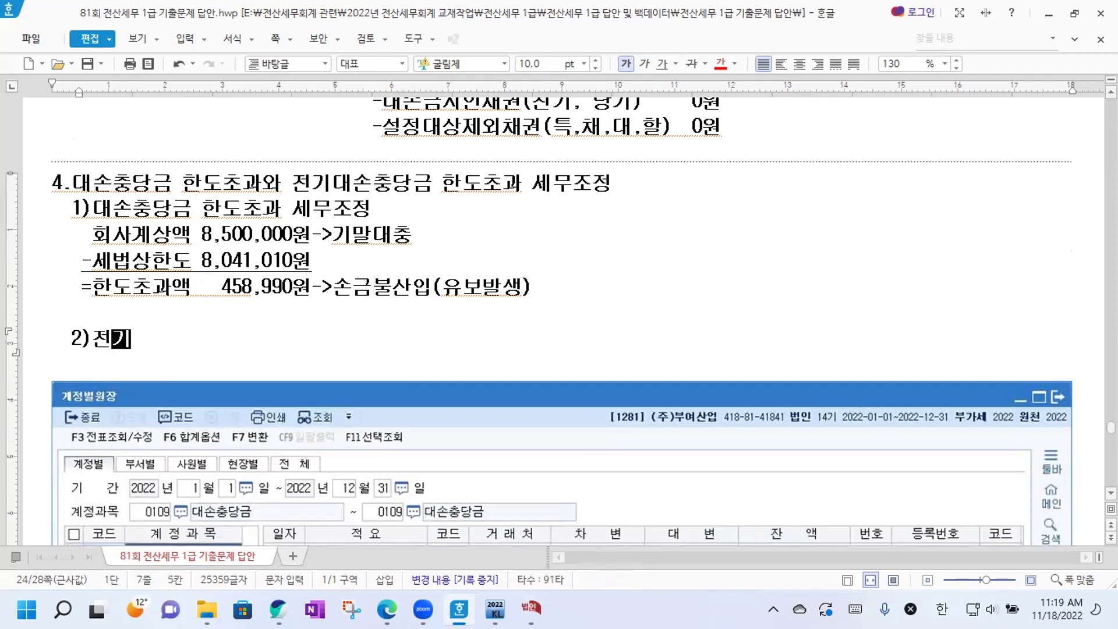
type("대손충당금한")
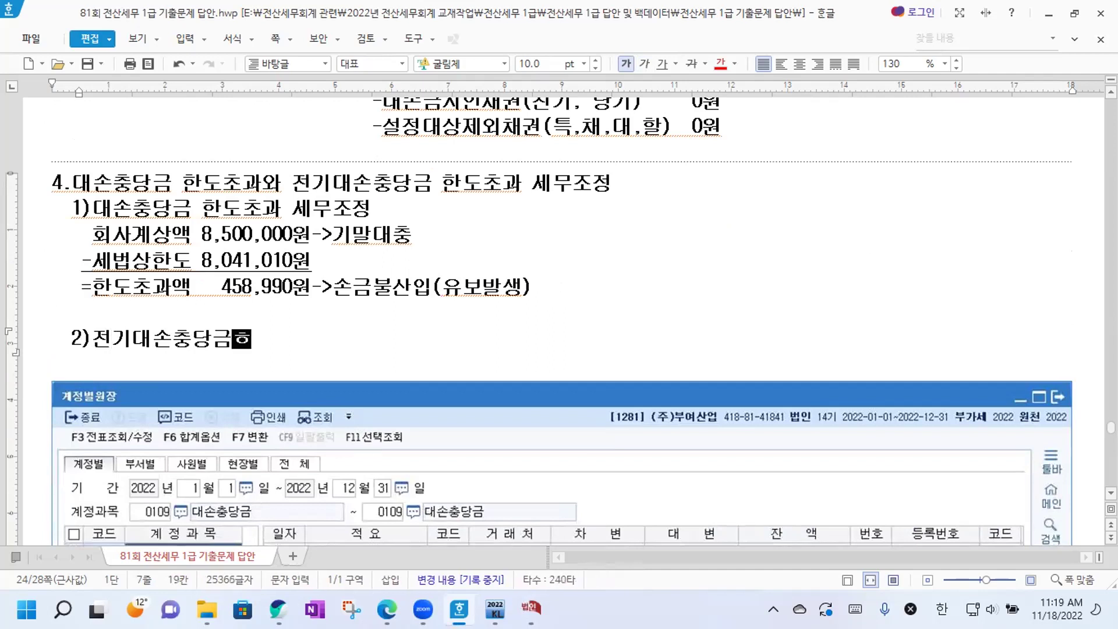
type("도초과")
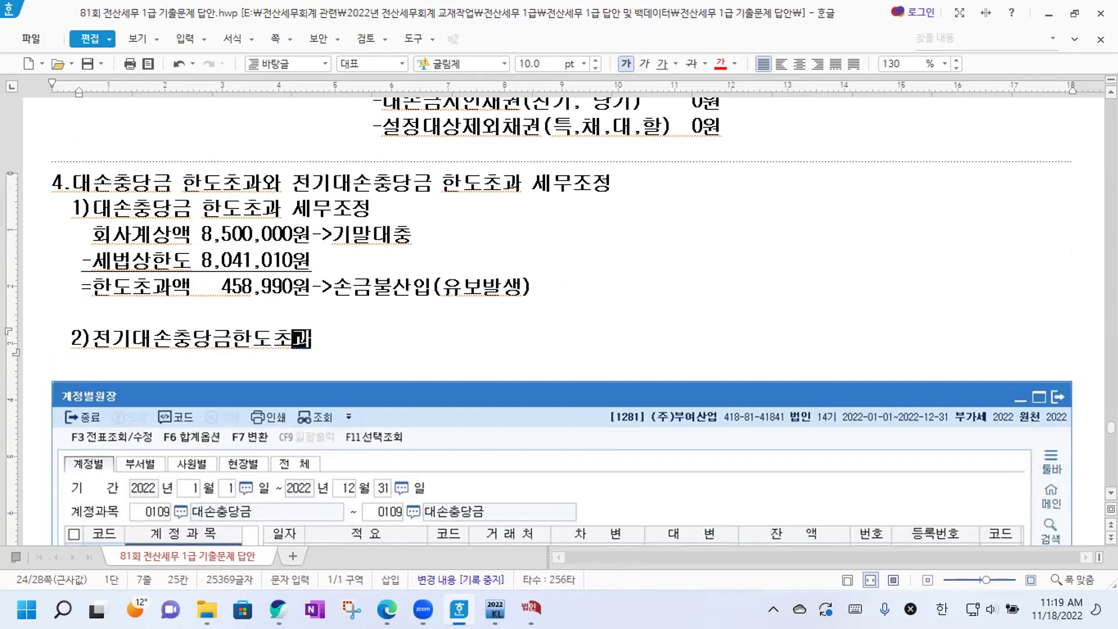
type(" 세무조정")
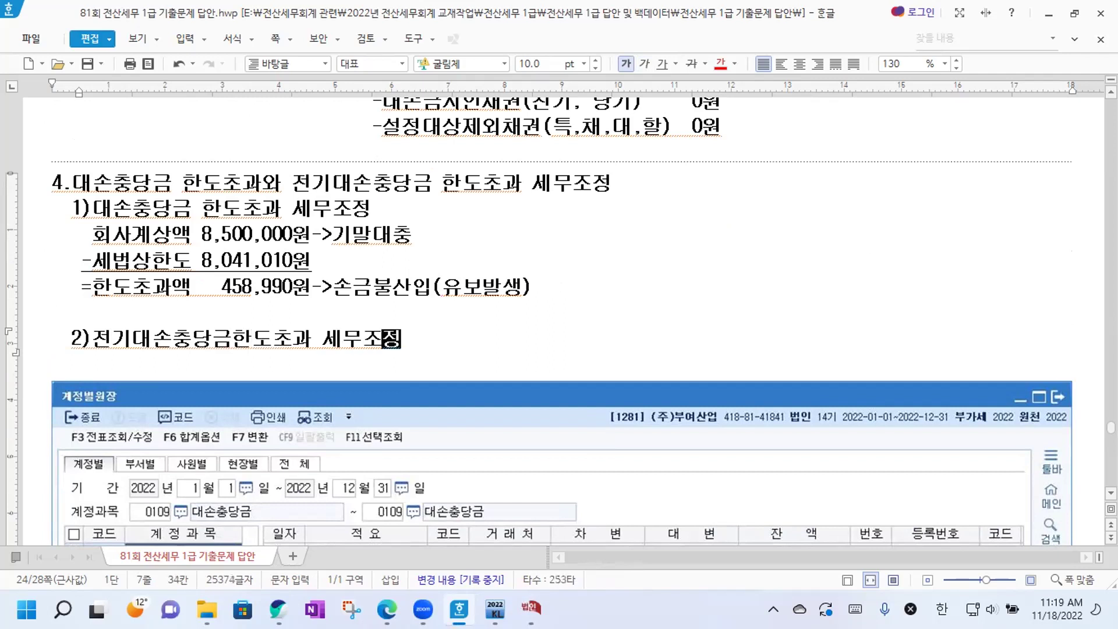
left_click(240, 338)
Append "->손금산입(유보감소)" to the end of heading 2).
left_click(423, 339)
type("-")
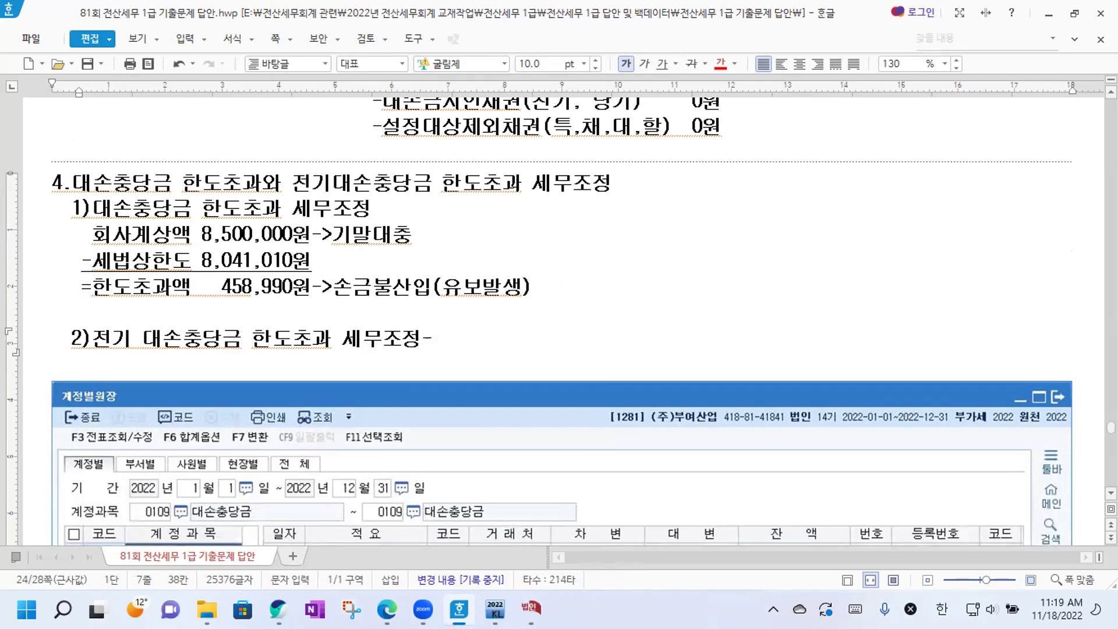
type(">손금ㅅ산입(유보")
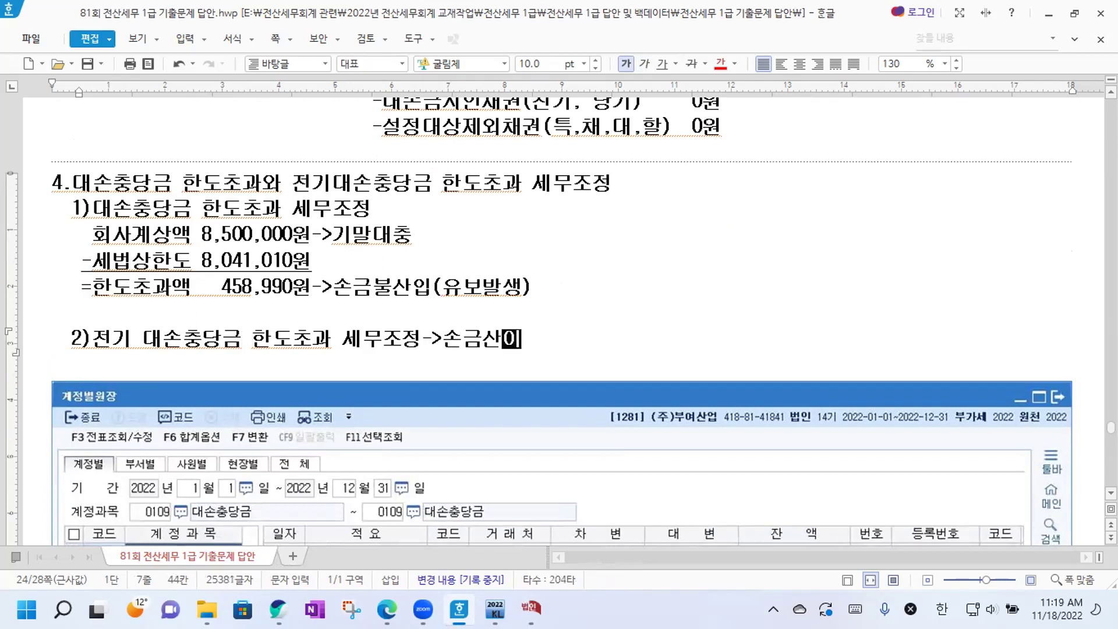
type("감소)")
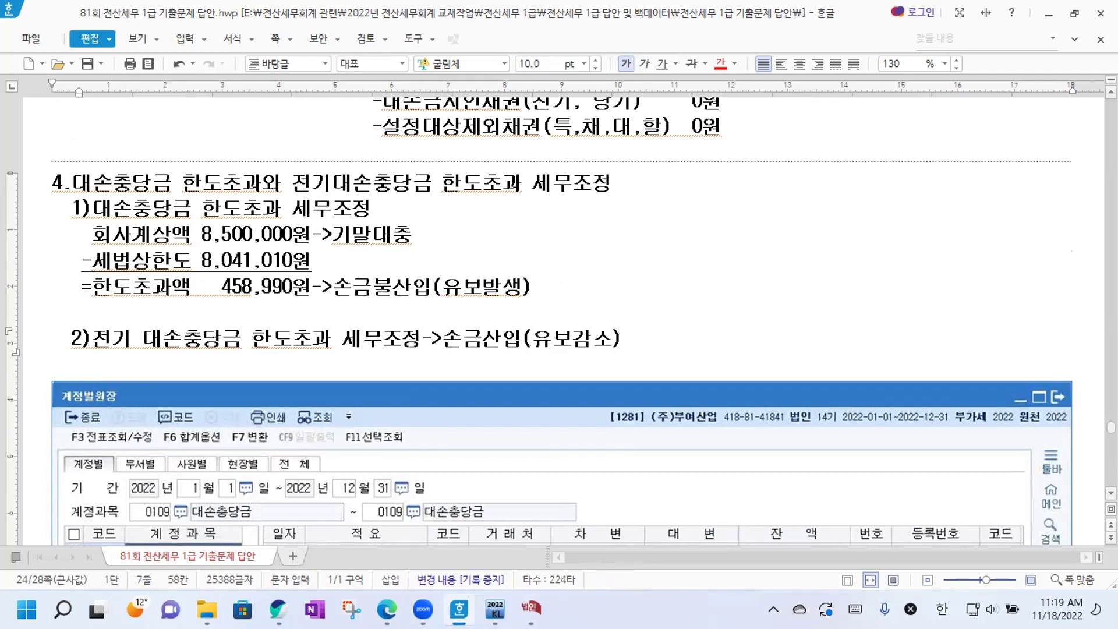
Copy the 대손충당금 T-account table from the problem text to below heading 2) and retitle it "대손충당금->회사 보충법".
key("Return")
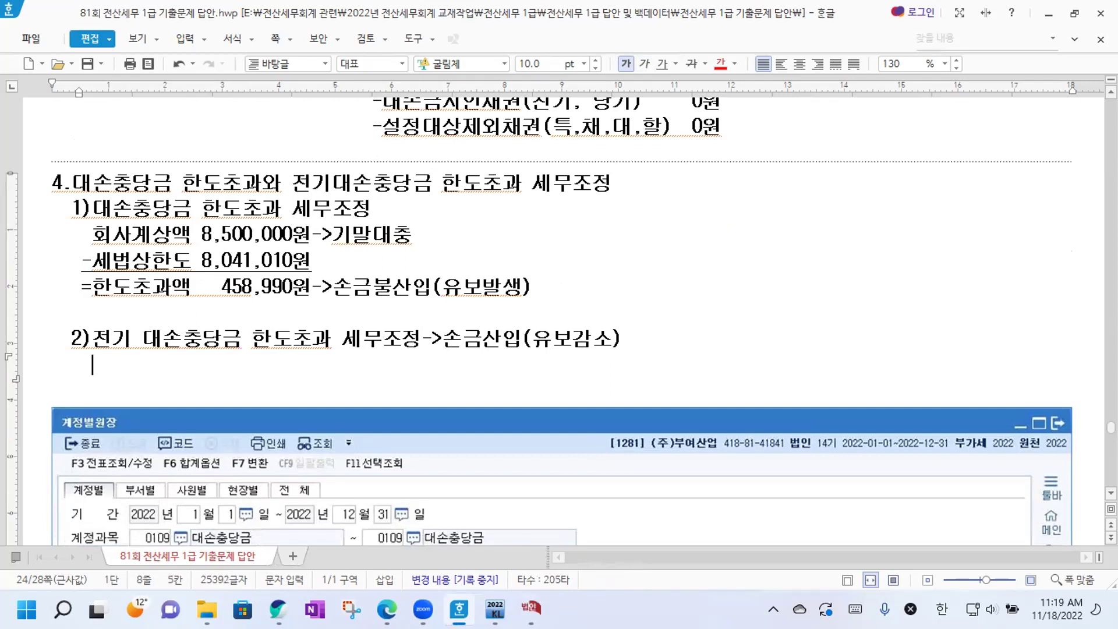
scroll(452, 230, "up", 6)
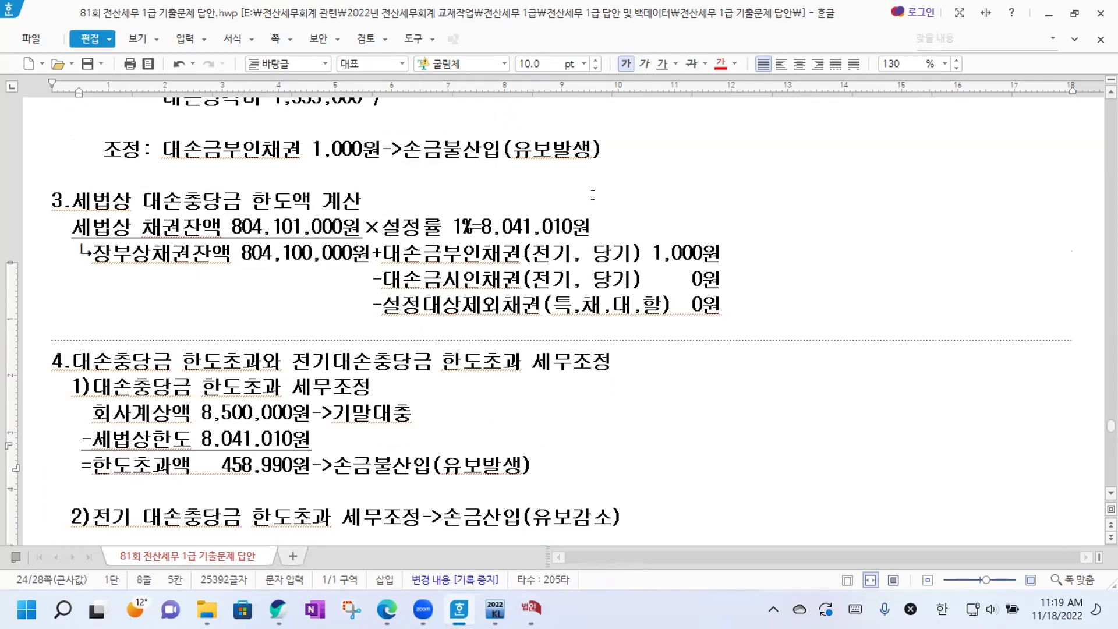
scroll(452, 230, "up", 15)
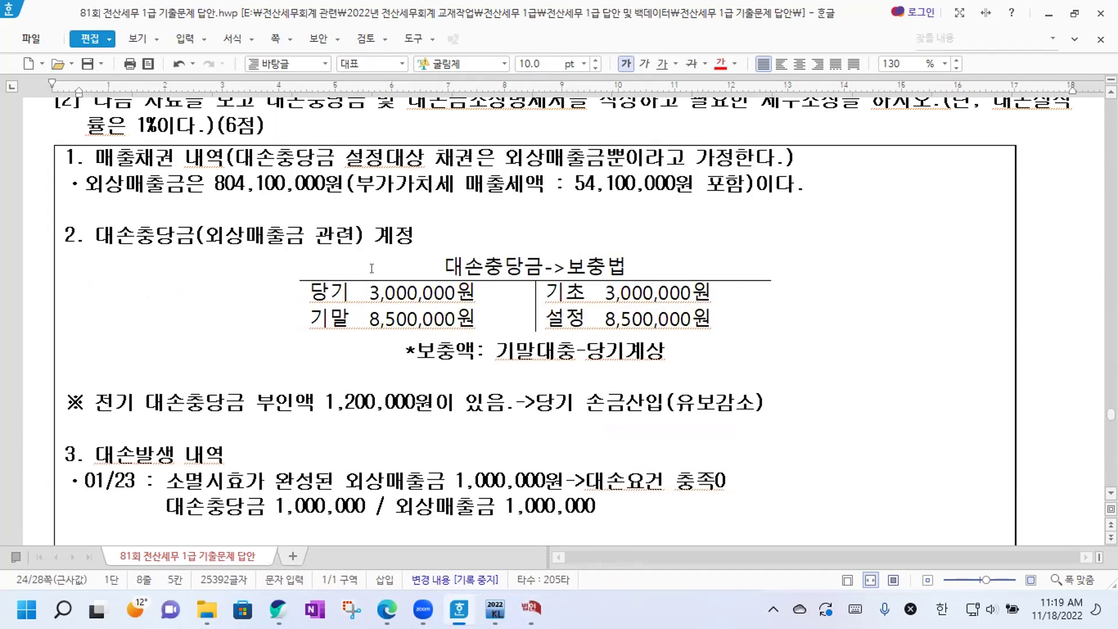
left_click(291, 276)
scroll(292, 276, "down", 20)
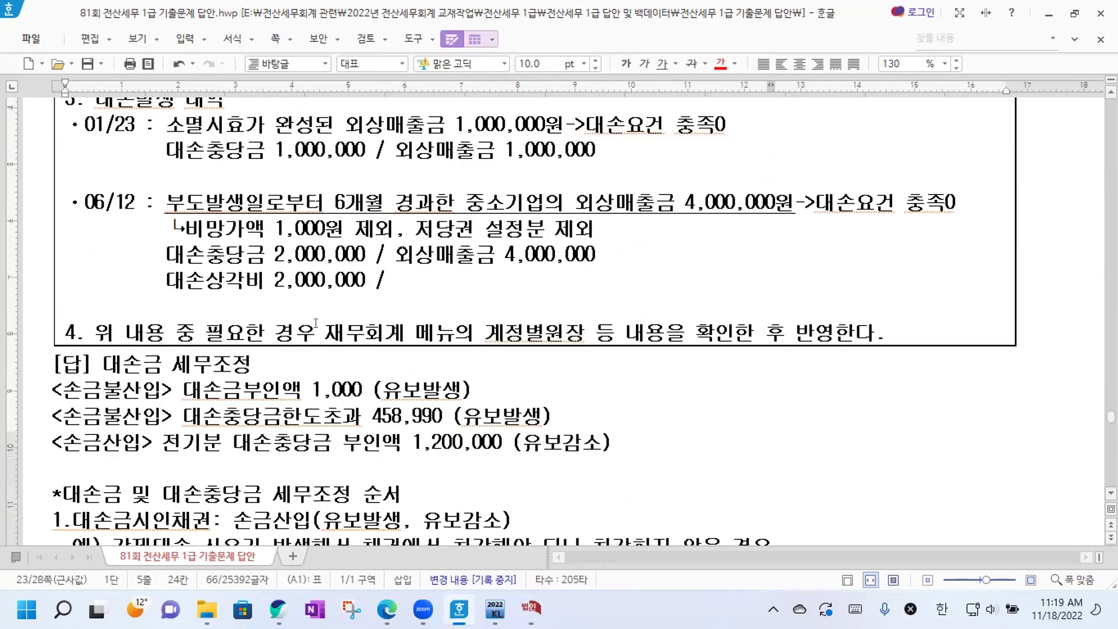
scroll(309, 324, "down", 10)
scroll(206, 282, "up", 4)
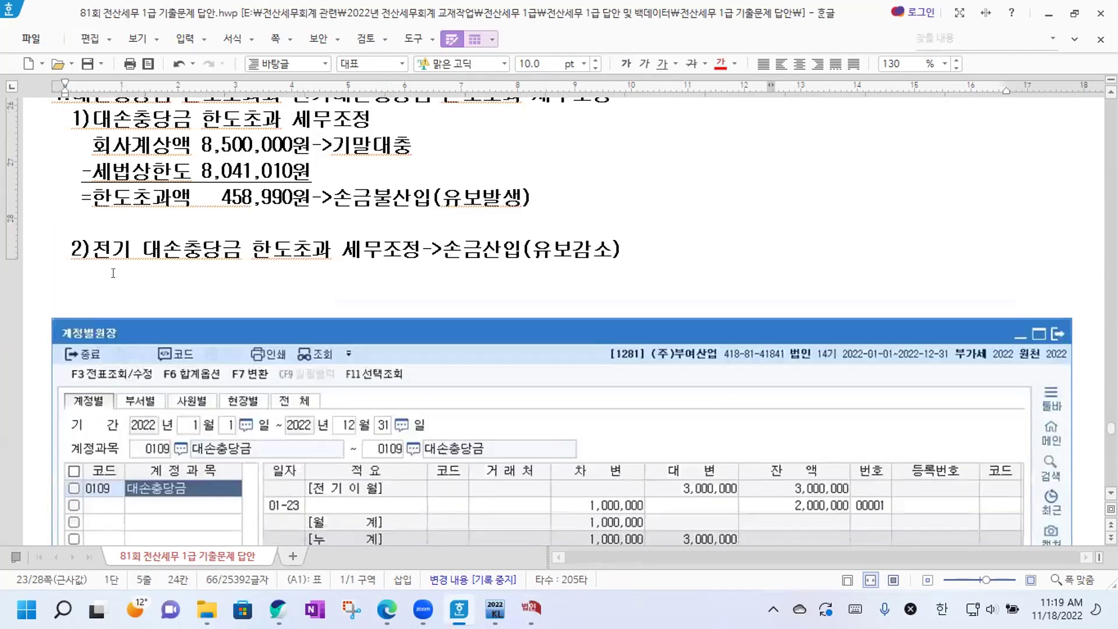
left_click(113, 273)
type("대손충당금->보충법 당기 3,000,000원\t기초 3,000,000원 기말 8,500,000원\t설정 8,500,000원")
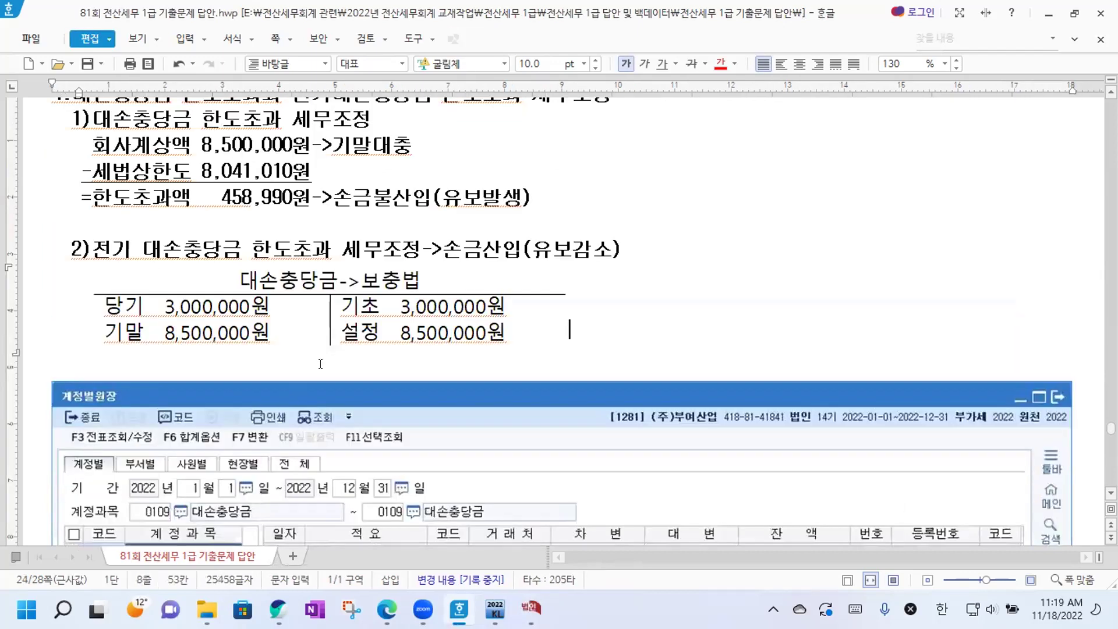
left_click(359, 280)
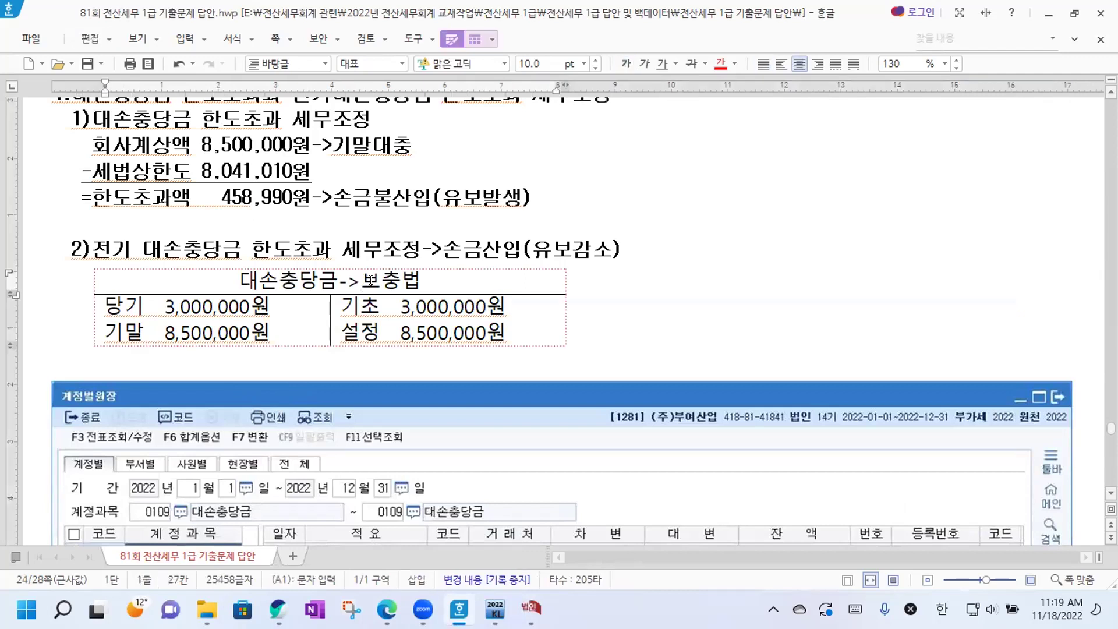
type("회사")
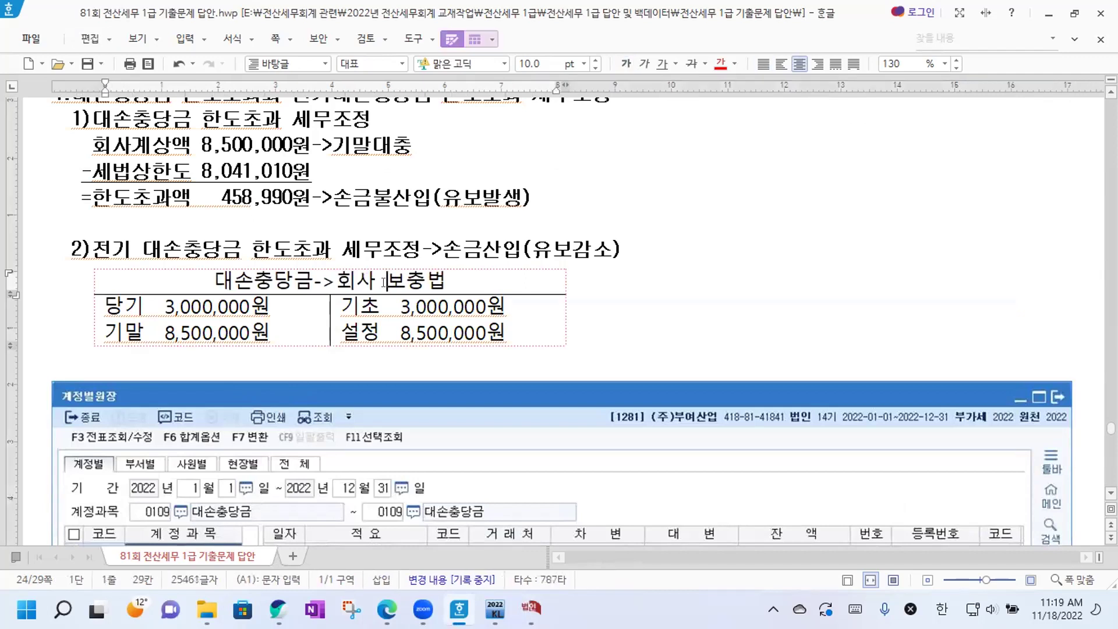
Duplicate the 회사 보충법 table on a new line below it and title the copy "대손충당금->회사 총액법".
left_click(87, 301)
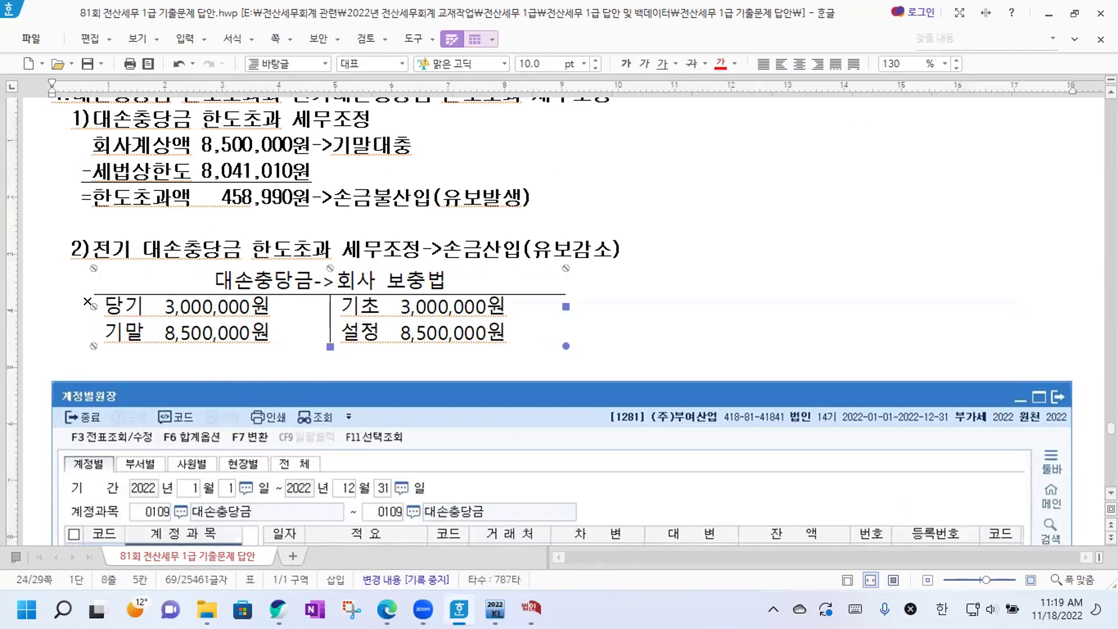
left_click(595, 327)
key("Return")
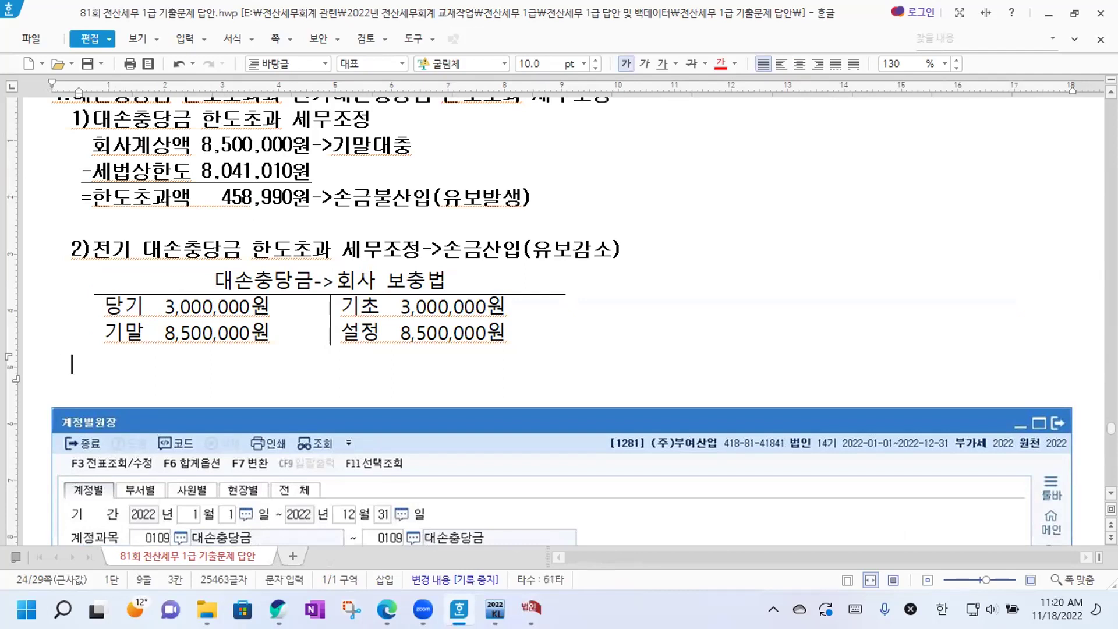
key("ctrl+v")
left_click_drag(386, 370, 454, 362)
type("총액법")
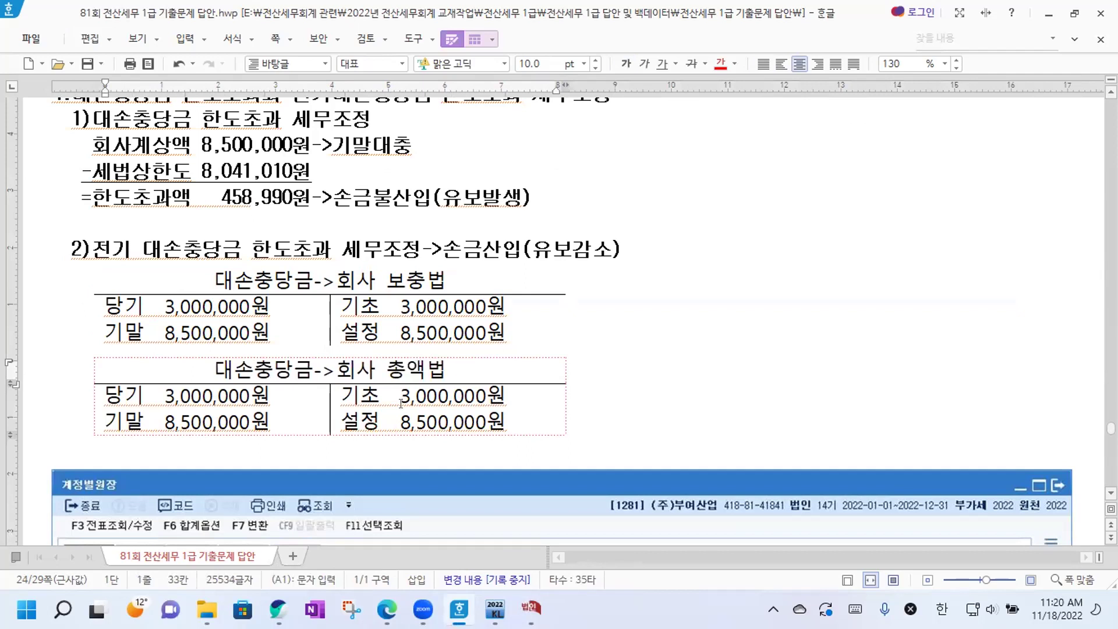
Insert a blank line between the two entries on both sides of the 회사 총액법 table.
left_click(271, 398)
key("Return")
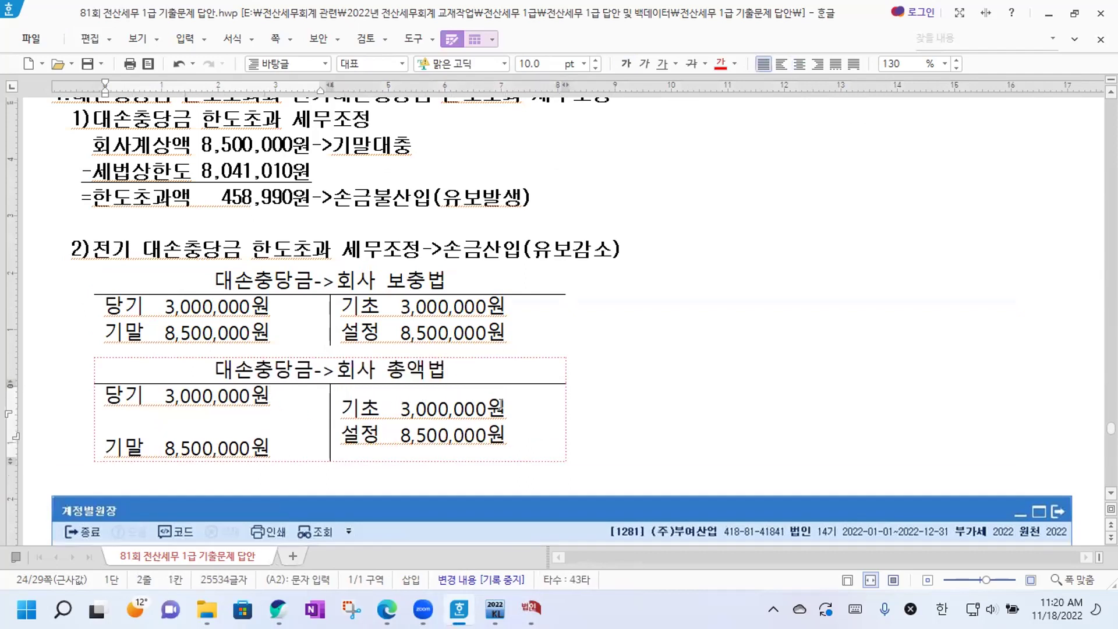
left_click(502, 402)
key("Return")
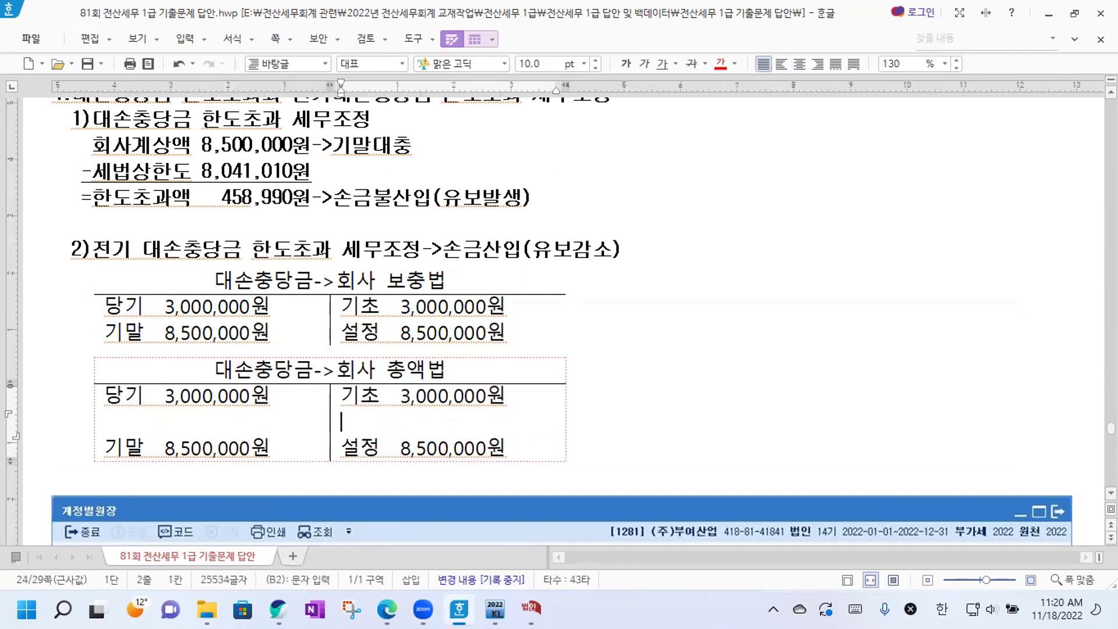
Enter "환입 0원" on the blank line between 당기 and 기말 in the 회사 총액법 table, spaced to align with the amounts.
left_click(123, 418)
scroll(369, 393, "down", 3)
left_click_drag(361, 306, 508, 306)
left_click(109, 334)
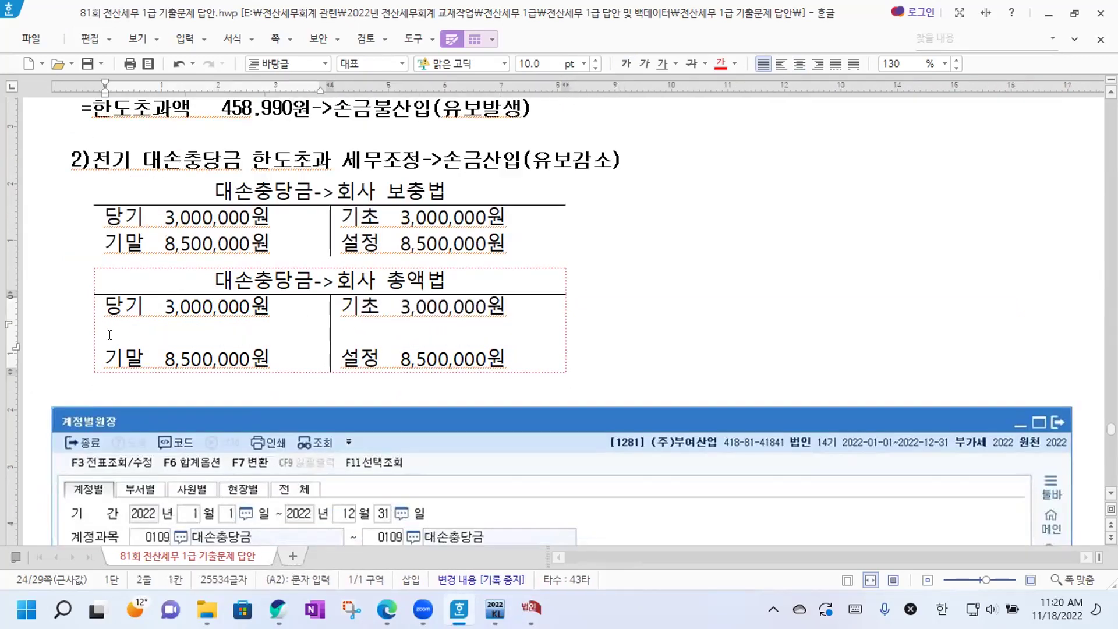
type("환입         0원")
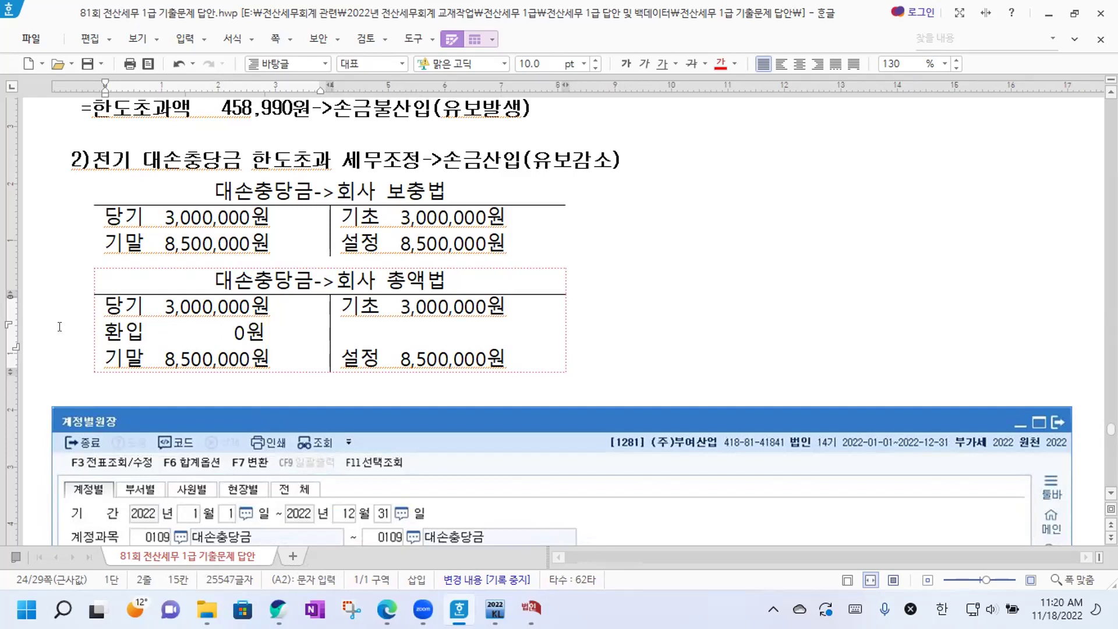
left_click(192, 333)
Duplicate the 회사 총액법 table on a new line below it and title the copy "대손충당금->세법 총액법".
left_click(94, 318)
left_click(606, 351)
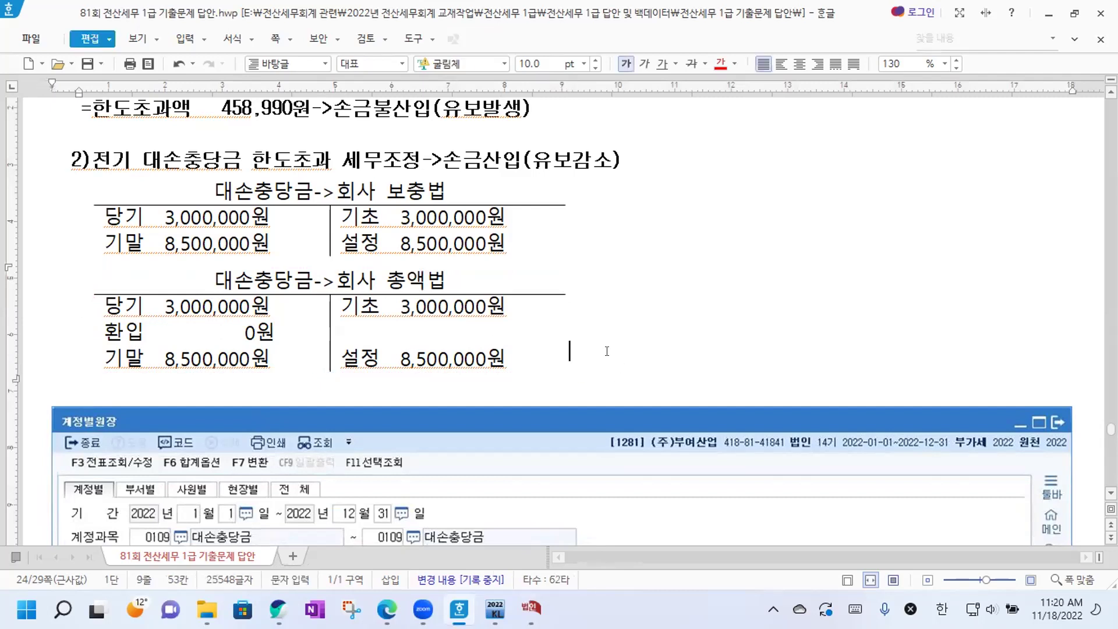
key("Return")
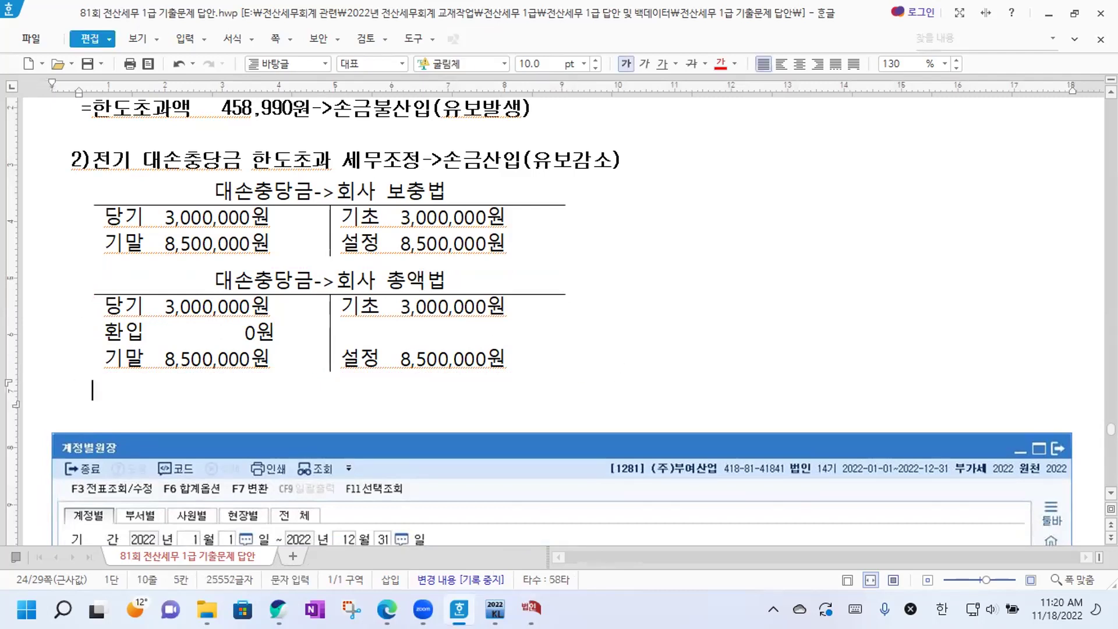
key("ctrl+v")
left_click_drag(338, 390, 373, 390)
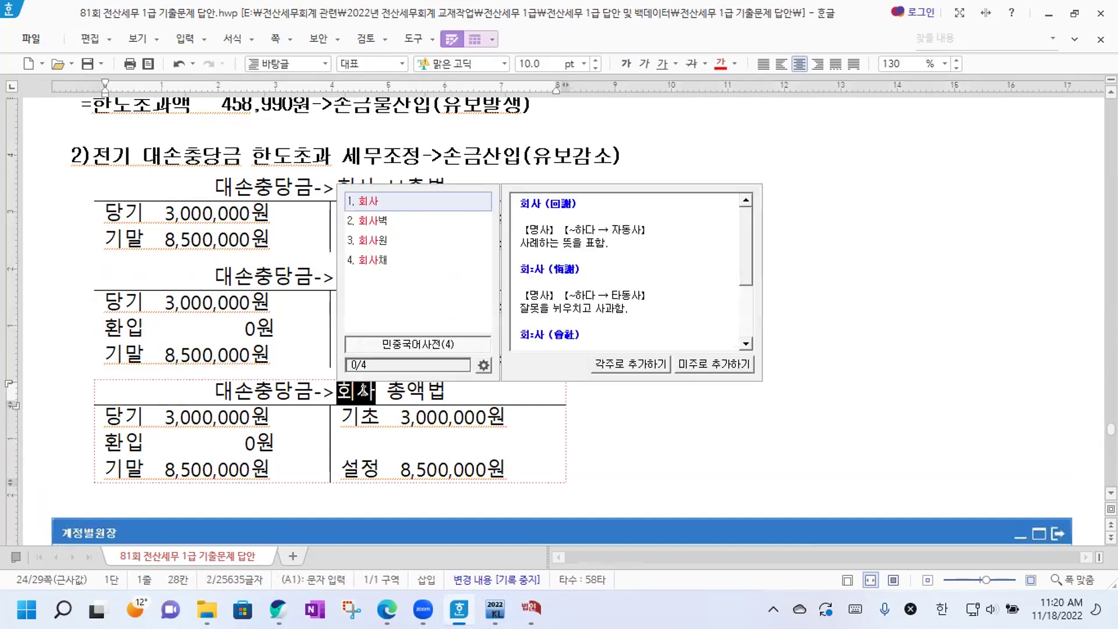
type("세법")
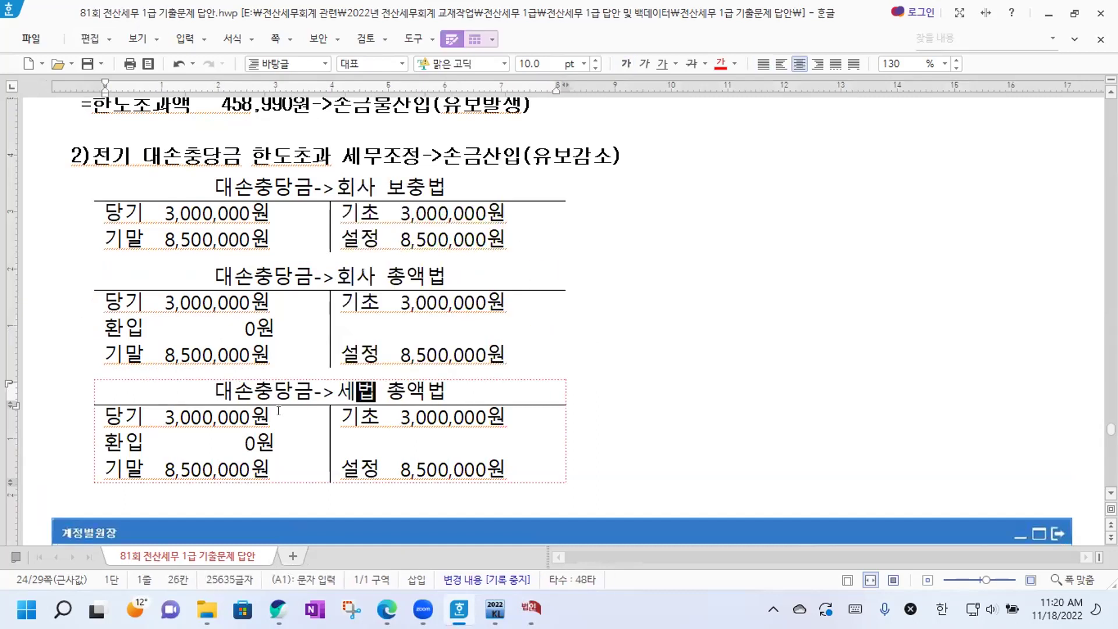
Underline the "기초 3,000,000원" entry in the 세법 총액법 table.
scroll(284, 411, "down", 3)
left_click_drag(344, 326, 519, 323)
left_click(662, 63)
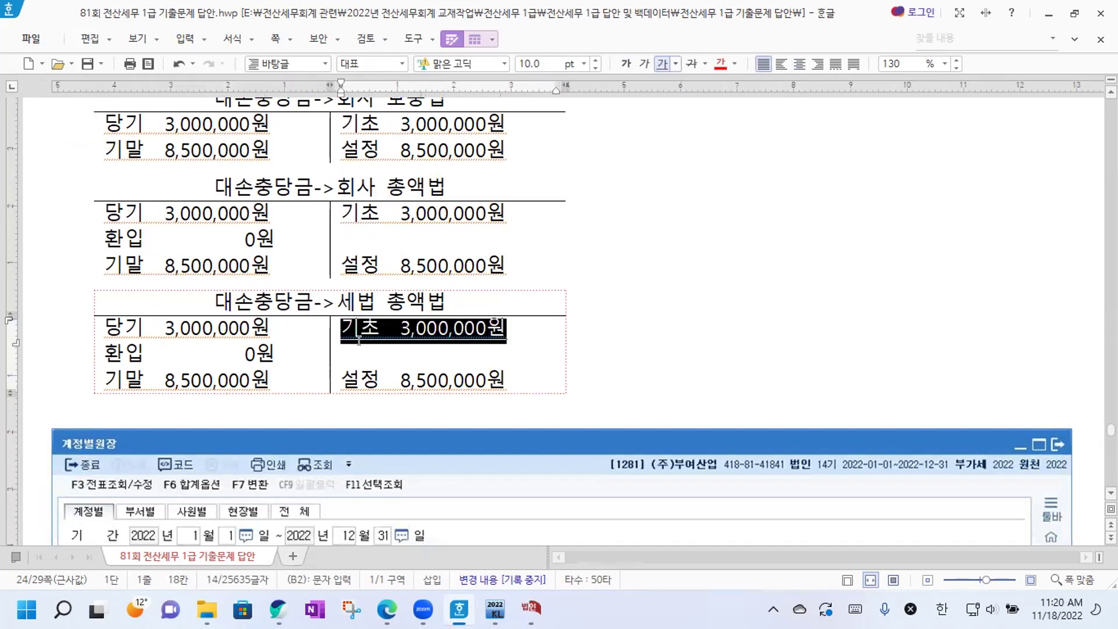
Add the note "전기부인 120만 제외", preceded by the ↳ symbol, on the blank line under 기초 in the 세법 총액법 table.
left_click(347, 348)
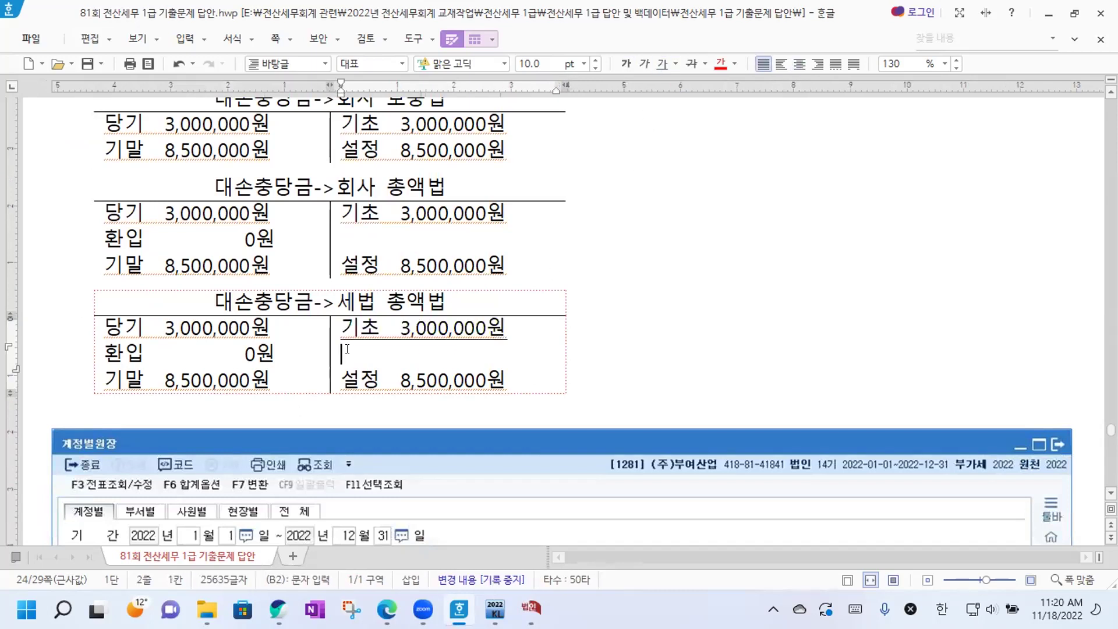
key("ctrl+F10")
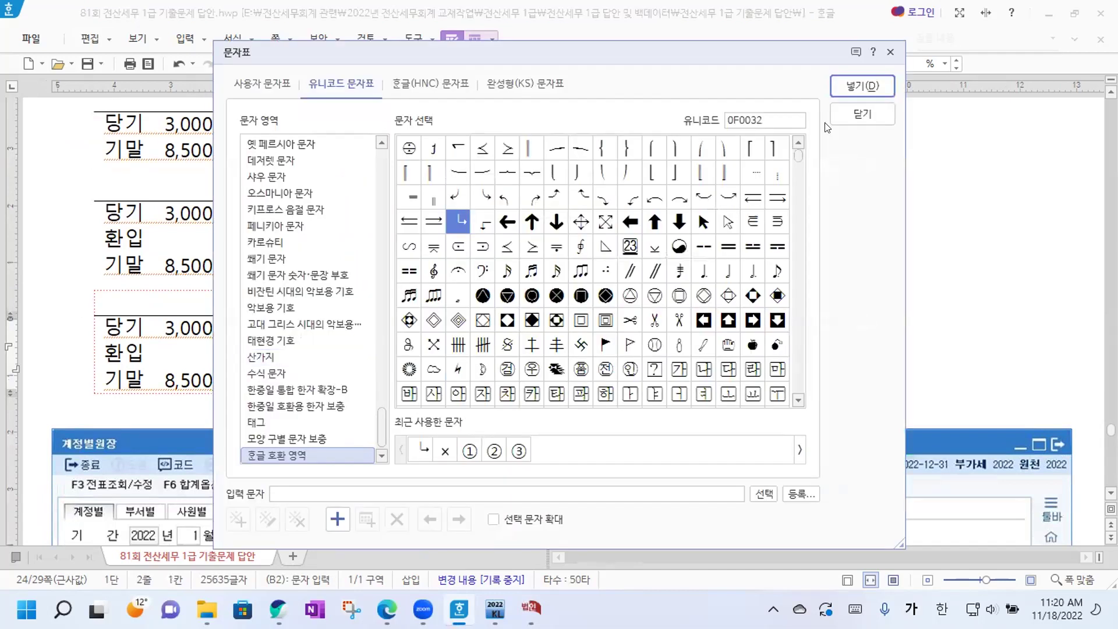
key("Return")
type("전")
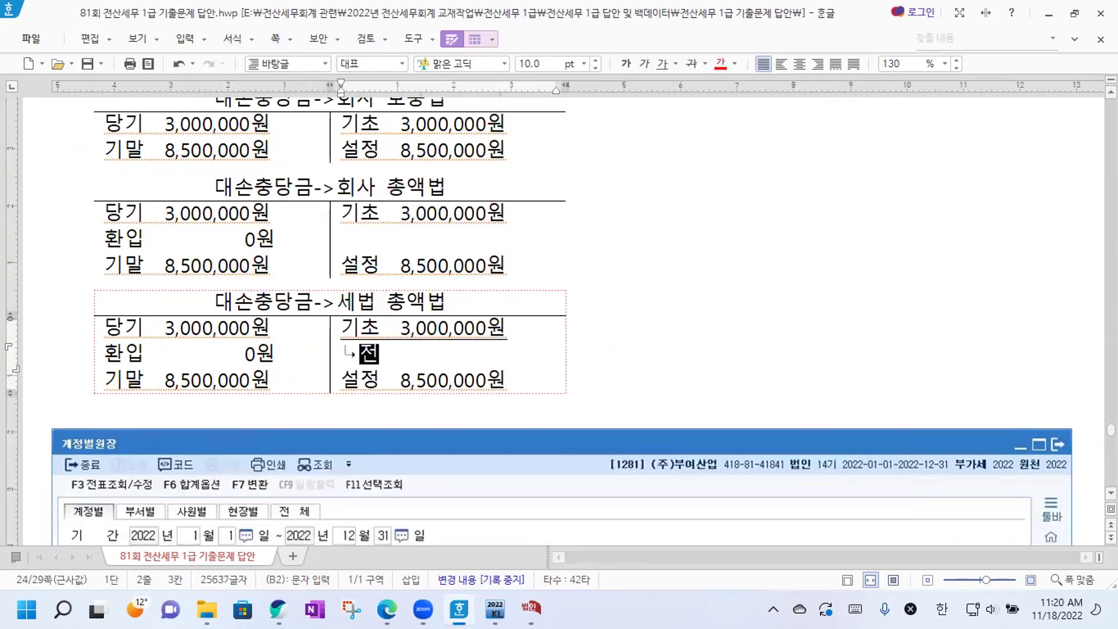
type("기부인 1")
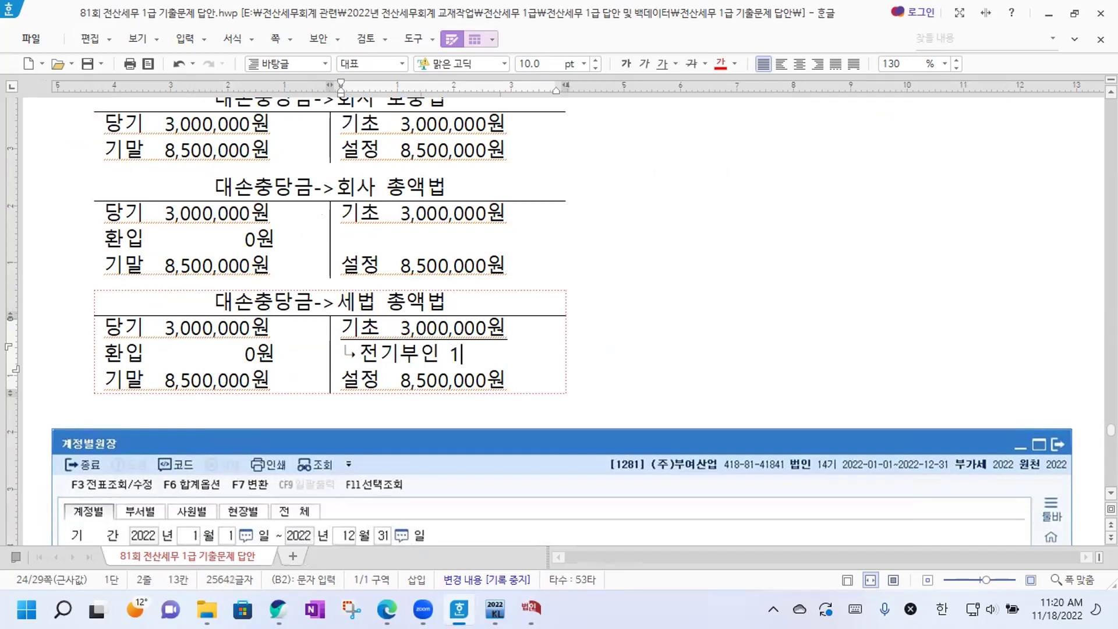
type("20만 제외")
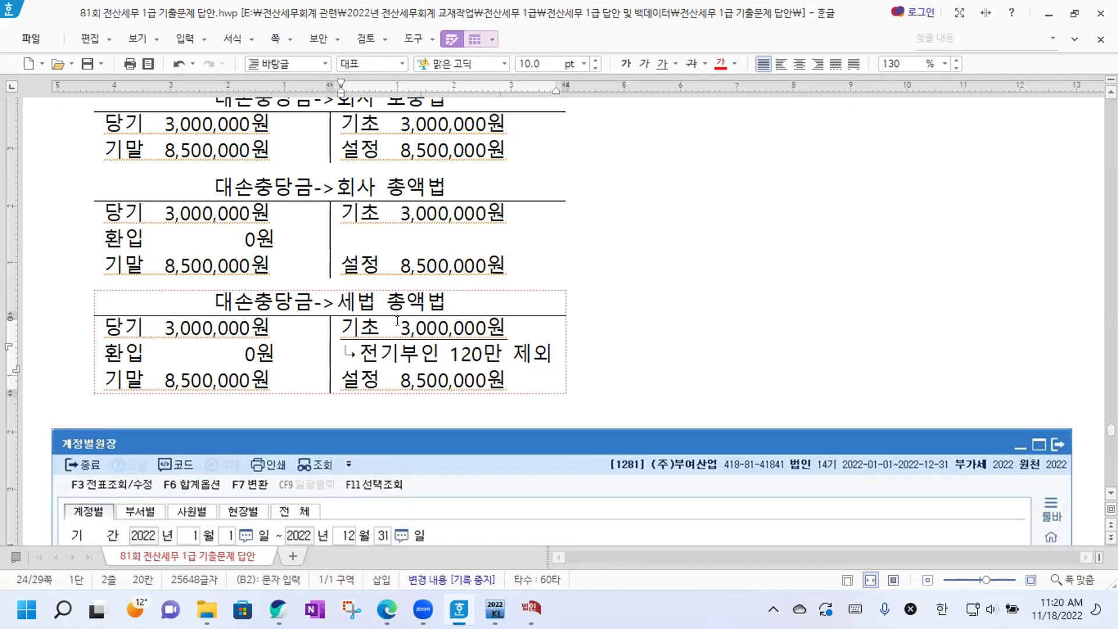
Set 기초 to 1,800,000원 and 환입 to –1,200,000원 in the 세법 총액법 table.
left_click_drag(400, 327, 481, 327)
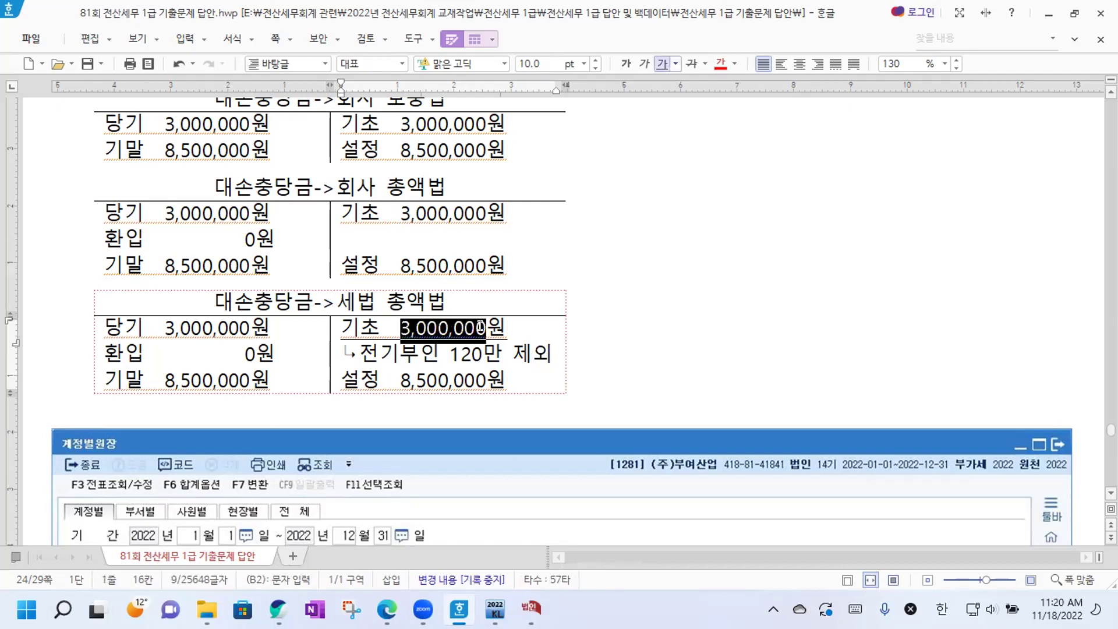
type("1,800,000")
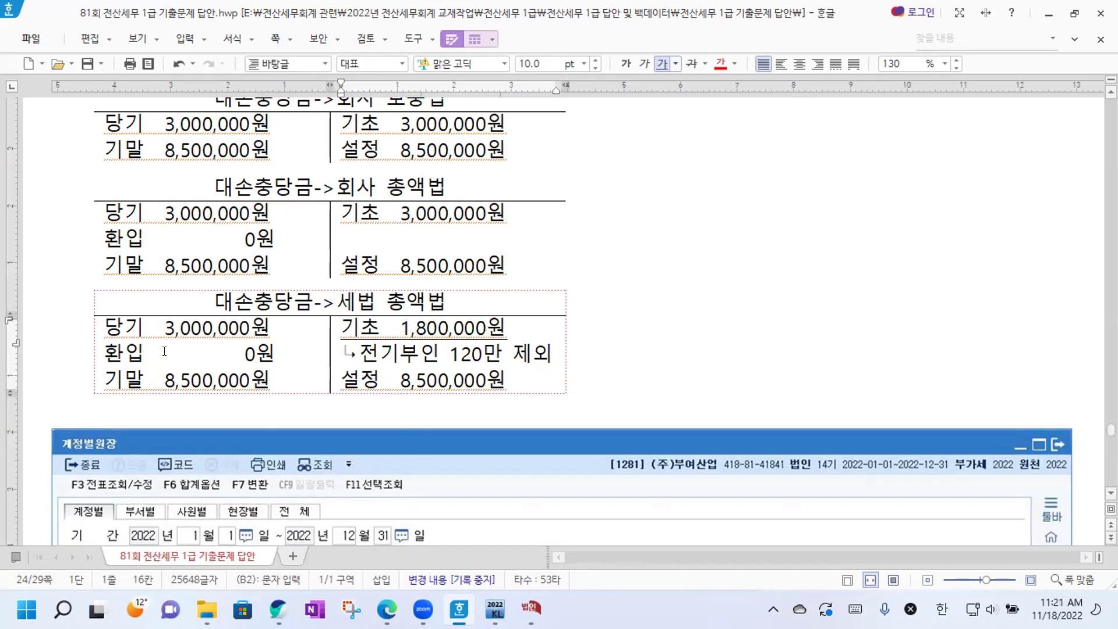
left_click_drag(149, 350, 279, 351)
type("-1")
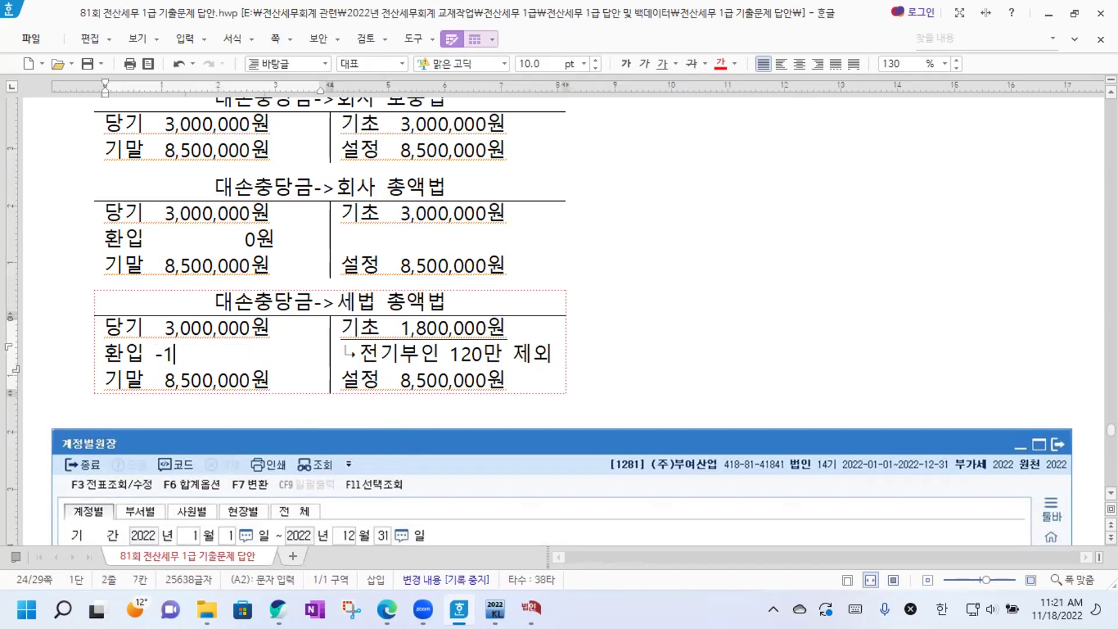
type(",200,000원")
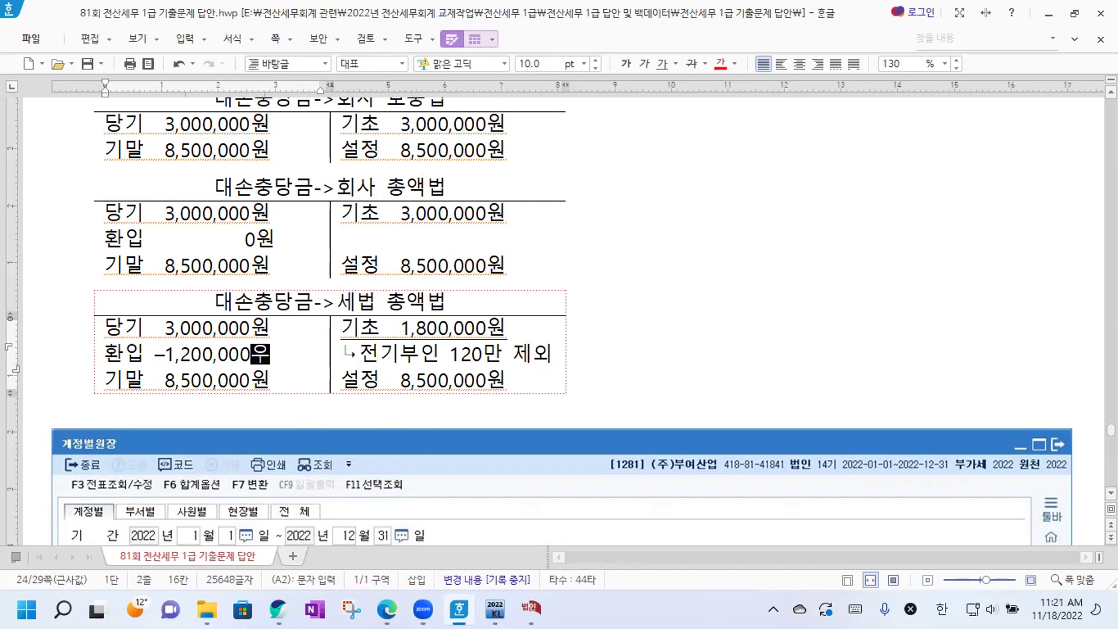
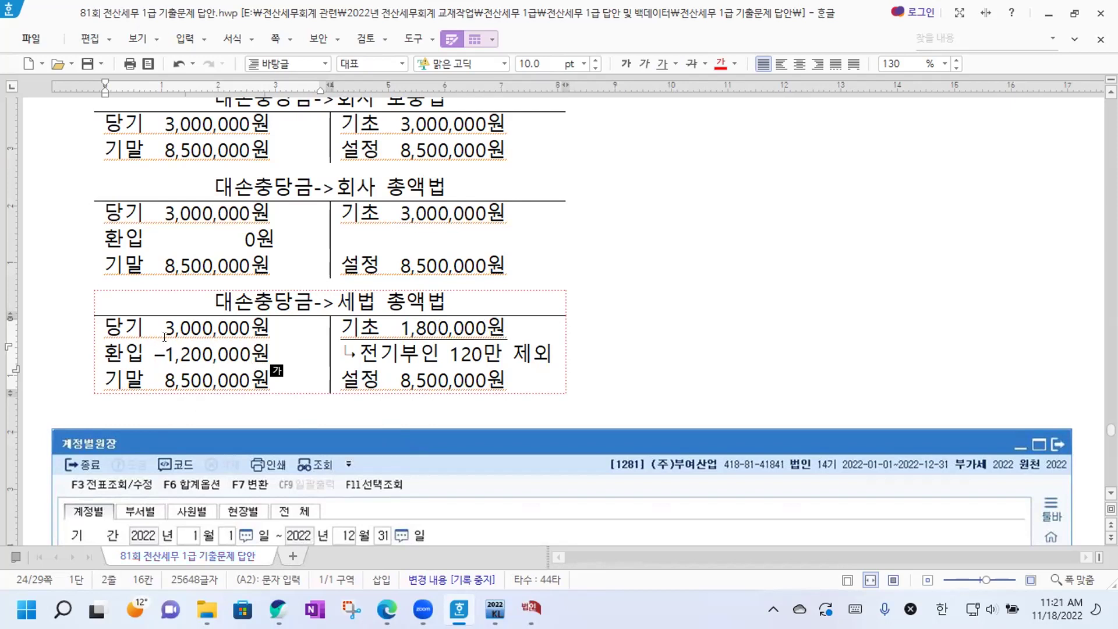
Set 기말 in the 세법 총액법 table to 8,041,010원 and copy that amount over the 설정 amount.
scroll(317, 221, "up", 3)
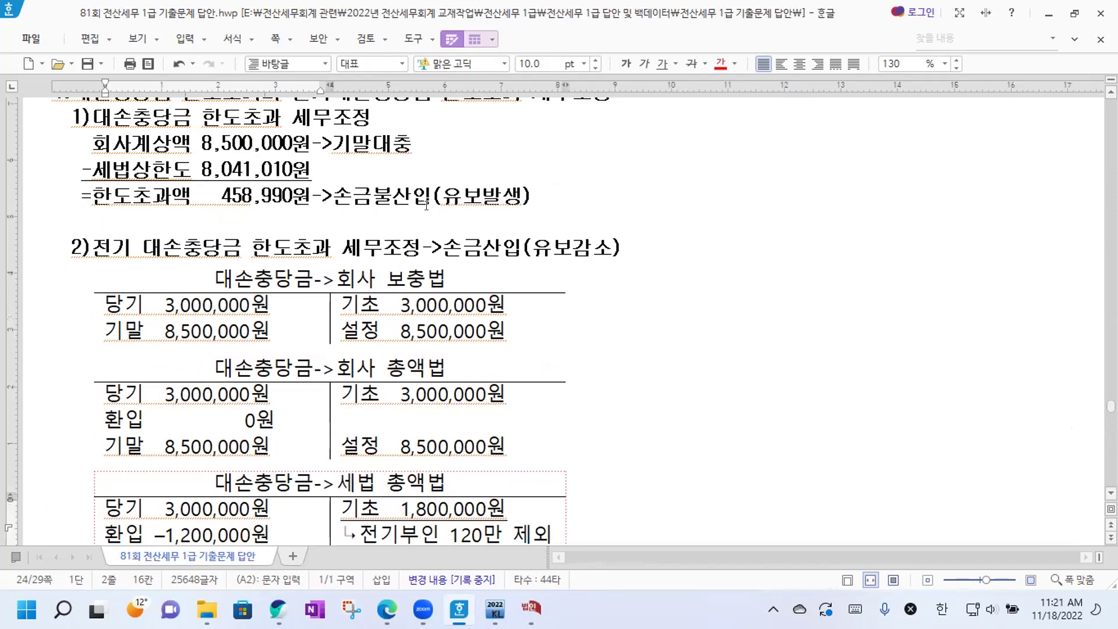
scroll(278, 296, "down", 3)
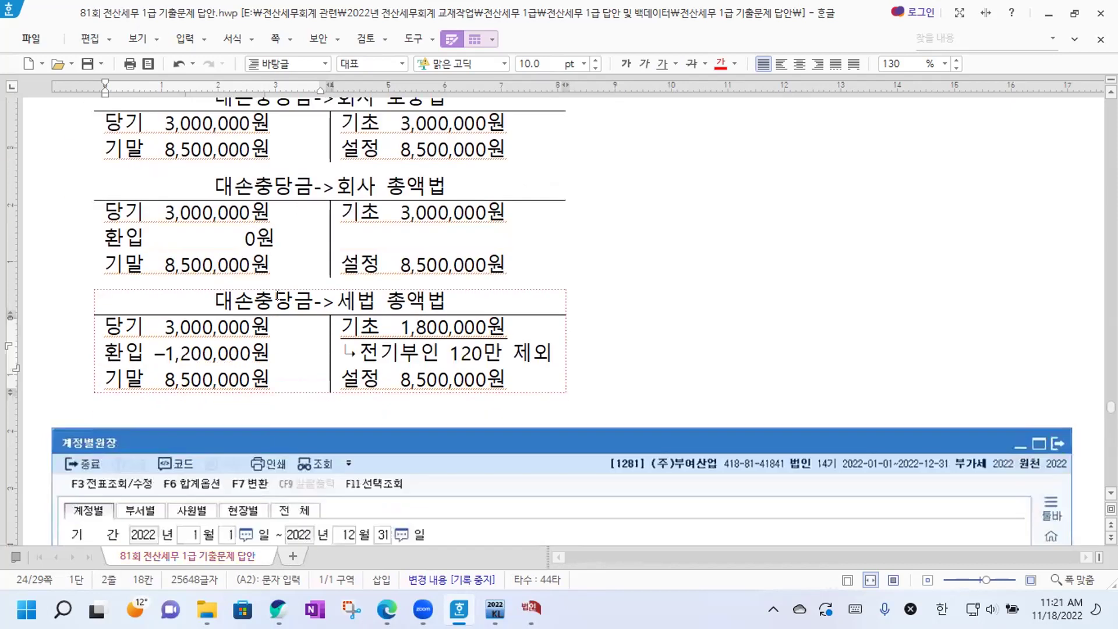
left_click_drag(175, 375, 244, 379)
type("041,010")
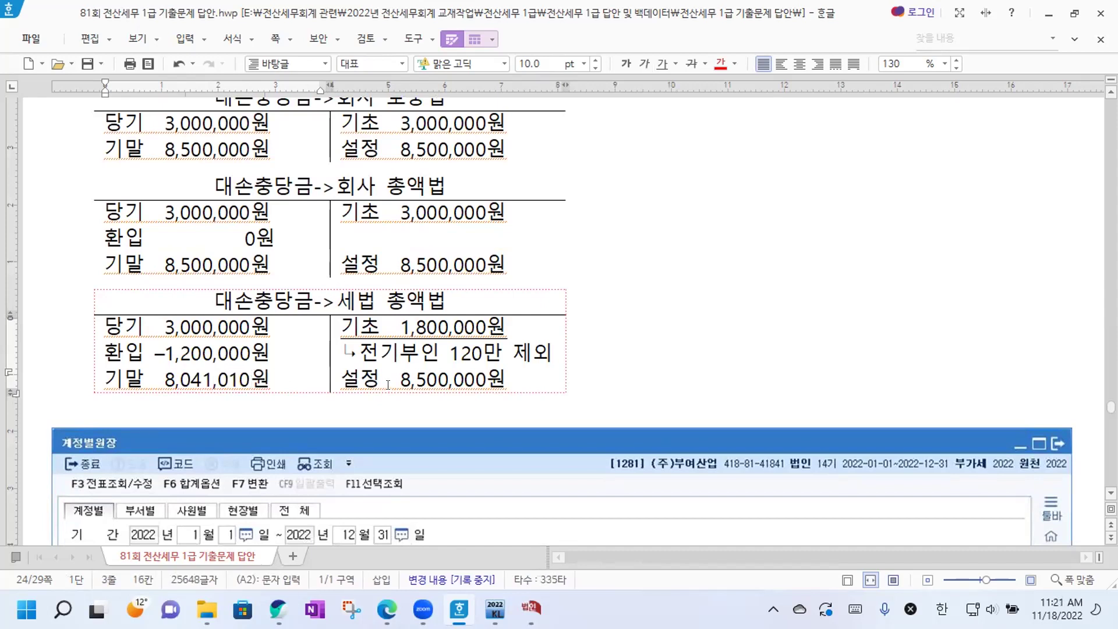
left_click_drag(164, 379, 258, 375)
key("ctrl+c")
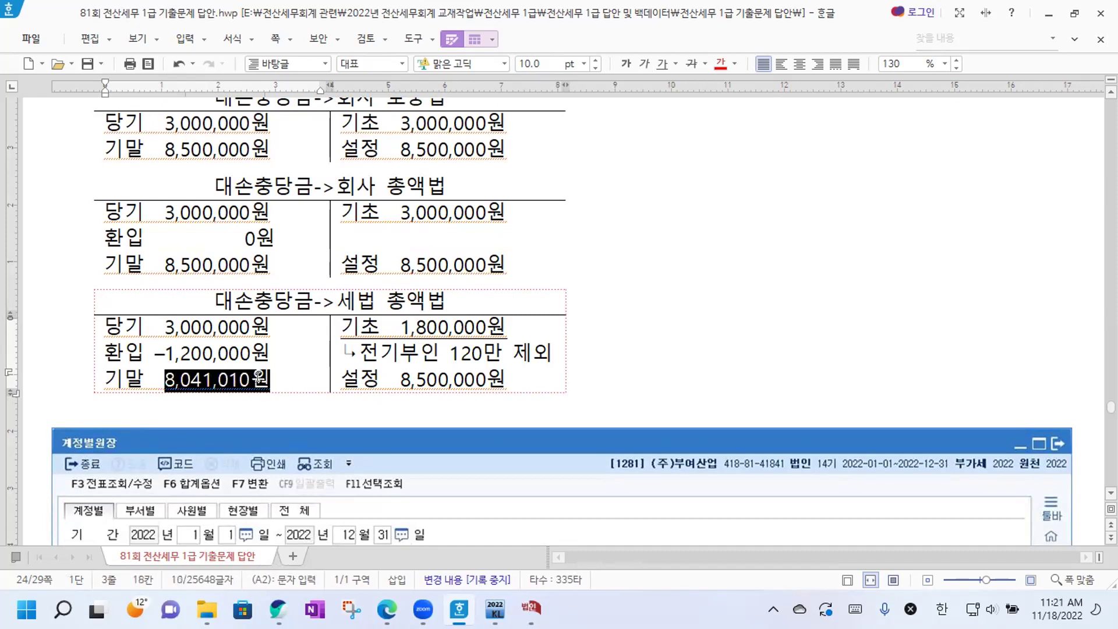
left_click(405, 377)
left_click_drag(401, 379, 505, 380)
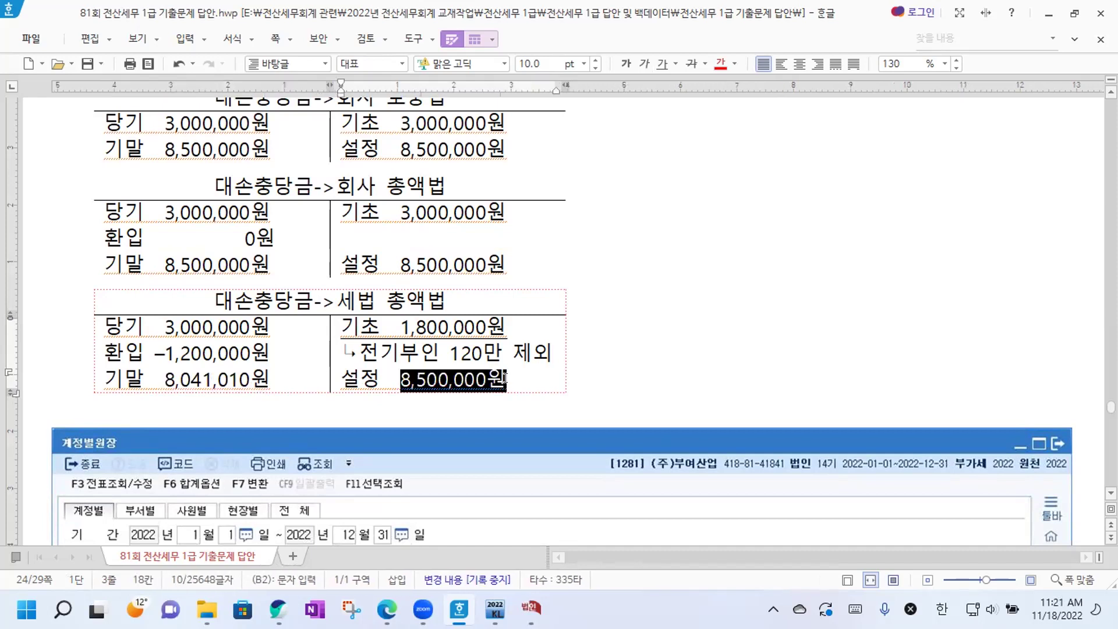
key("ctrl+v")
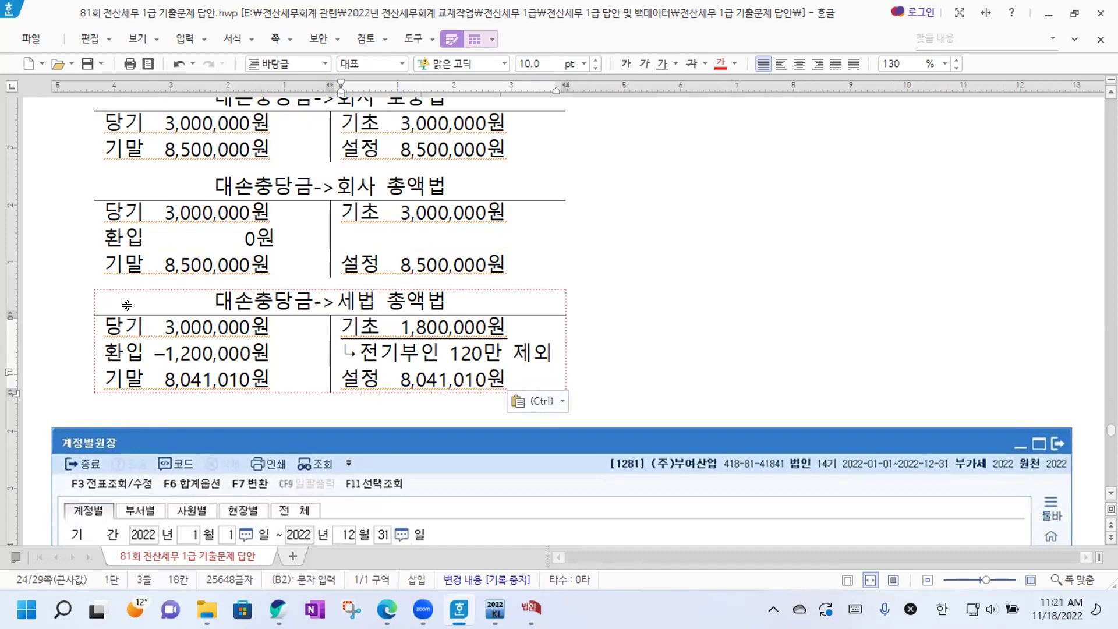
Colour the 환입 entries red in both the 회사 총액법 and 세법 총액법 tables.
left_click_drag(123, 235, 277, 234)
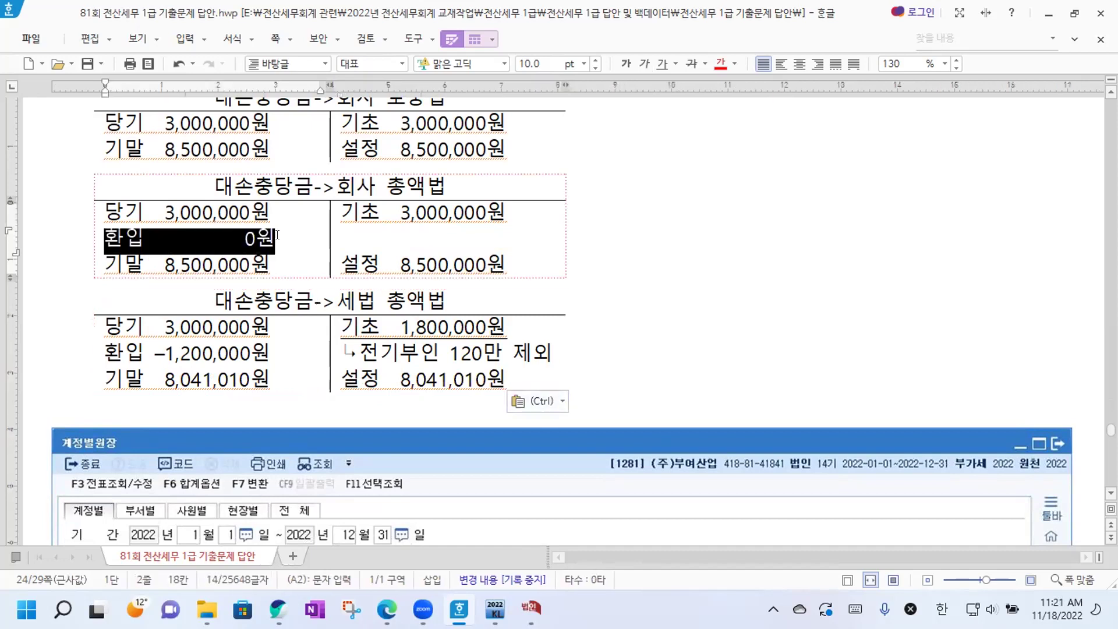
left_click(721, 64)
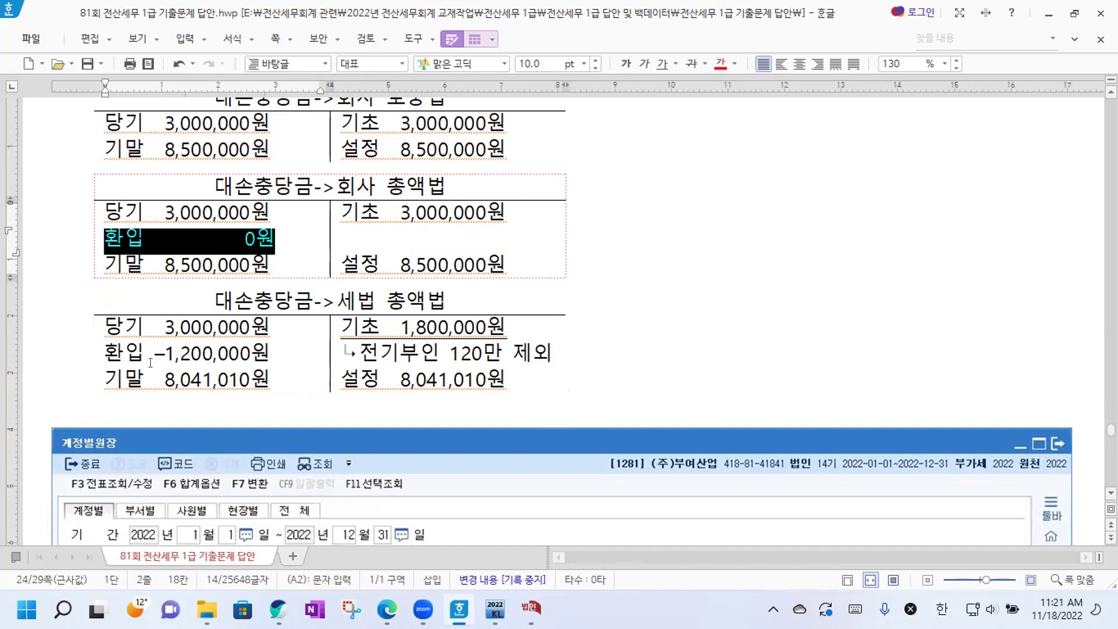
left_click_drag(107, 352, 266, 346)
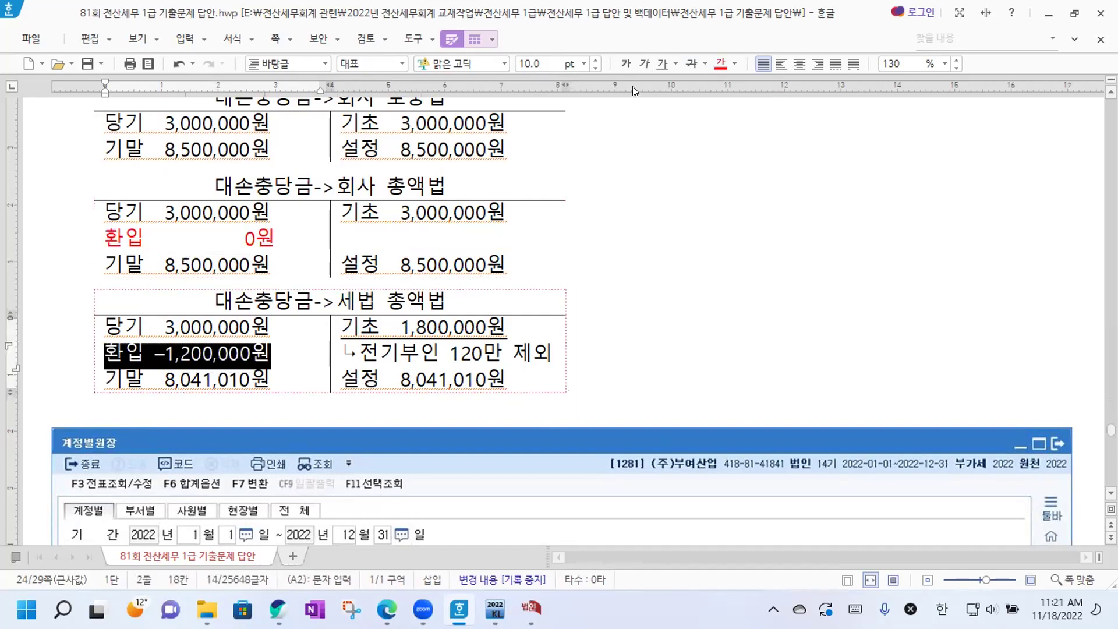
left_click(715, 64)
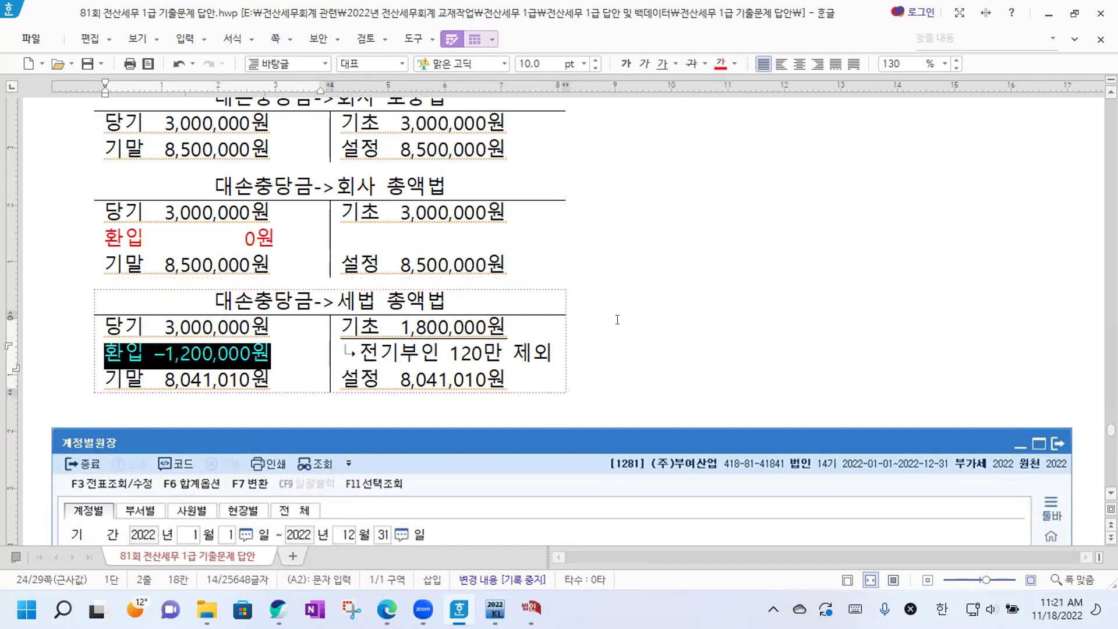
left_click(608, 360)
left_click(124, 268)
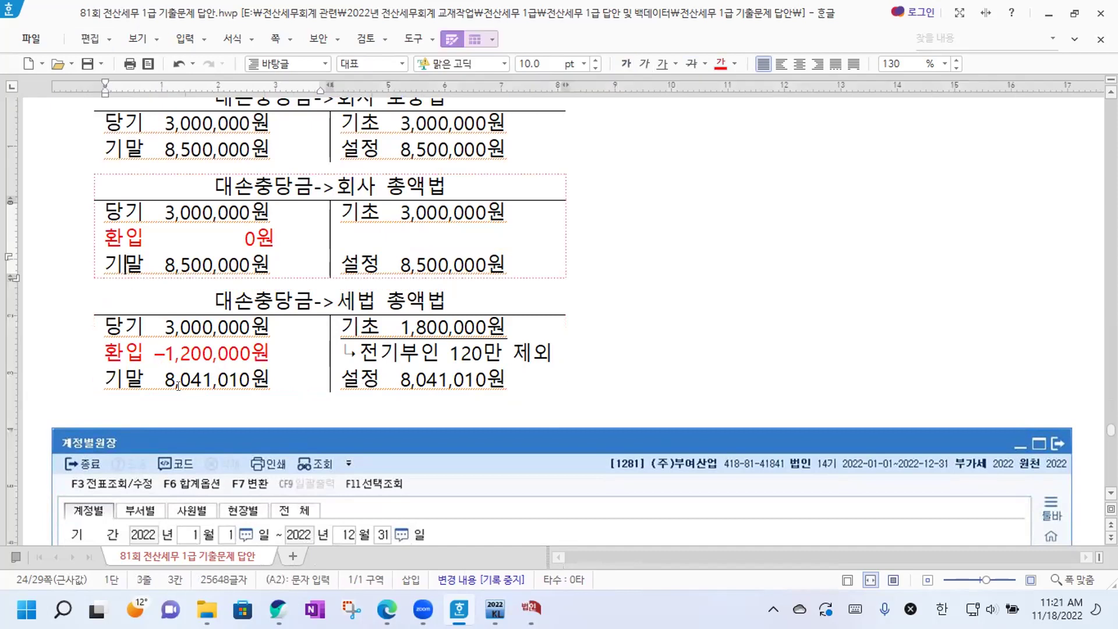
Below the 세법 총액법 table, leave a blank line and write "회사: 대손충당금 0 / 대손충당금환입(수익) 0".
scroll(219, 359, "up", 3)
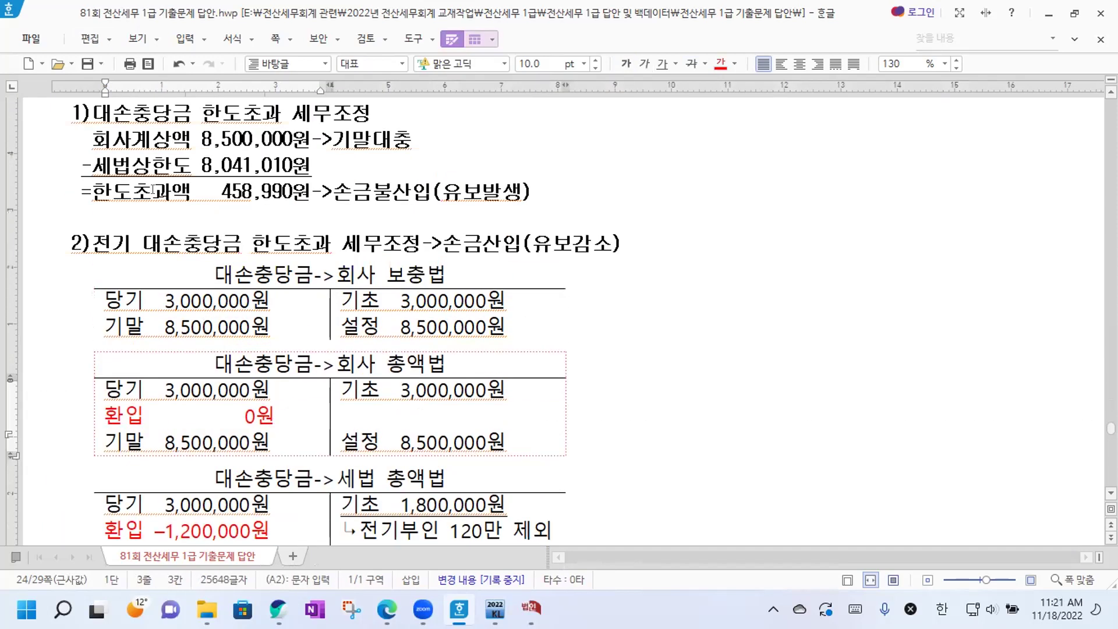
scroll(284, 306, "down", 3)
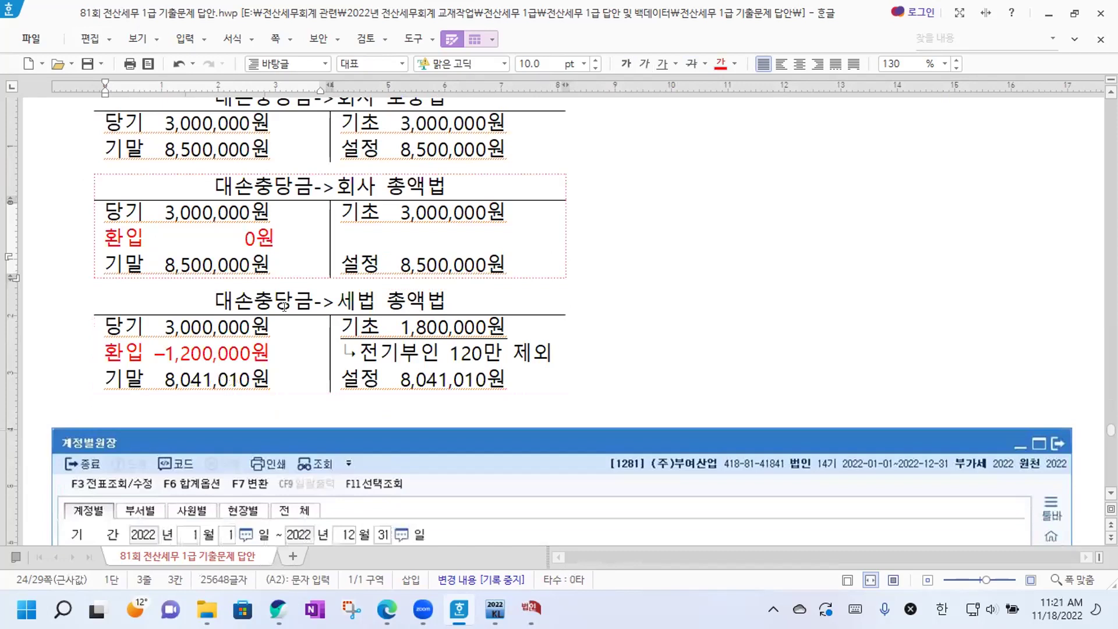
scroll(592, 365, "down", 2)
left_click(607, 283)
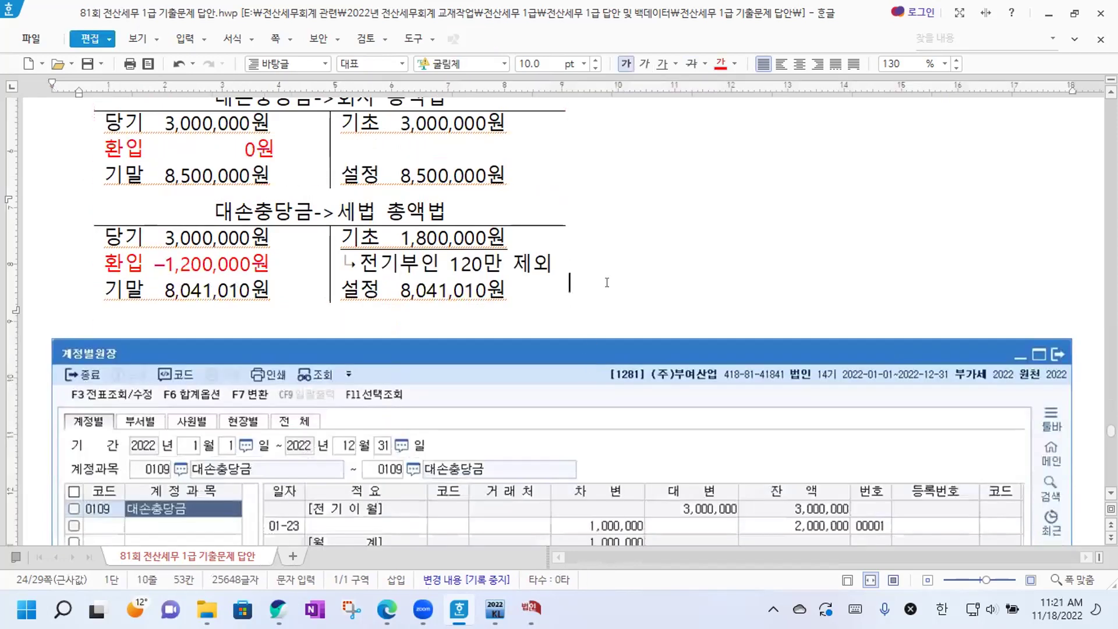
key("Return")
key("Return")
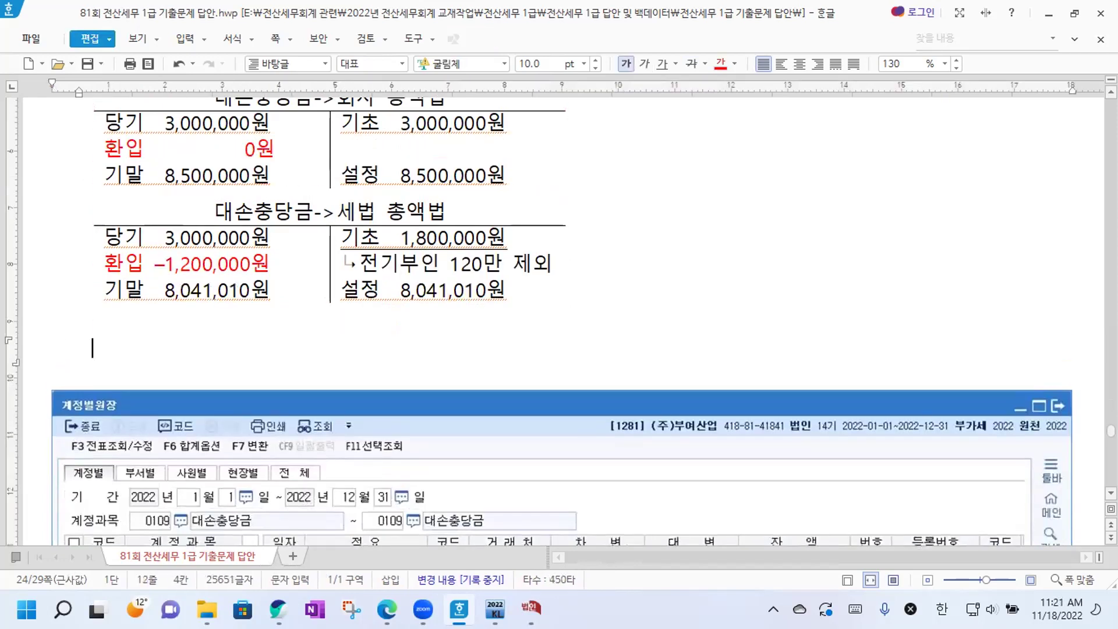
type("회사: 대소")
type("ㄴ충당금 ")
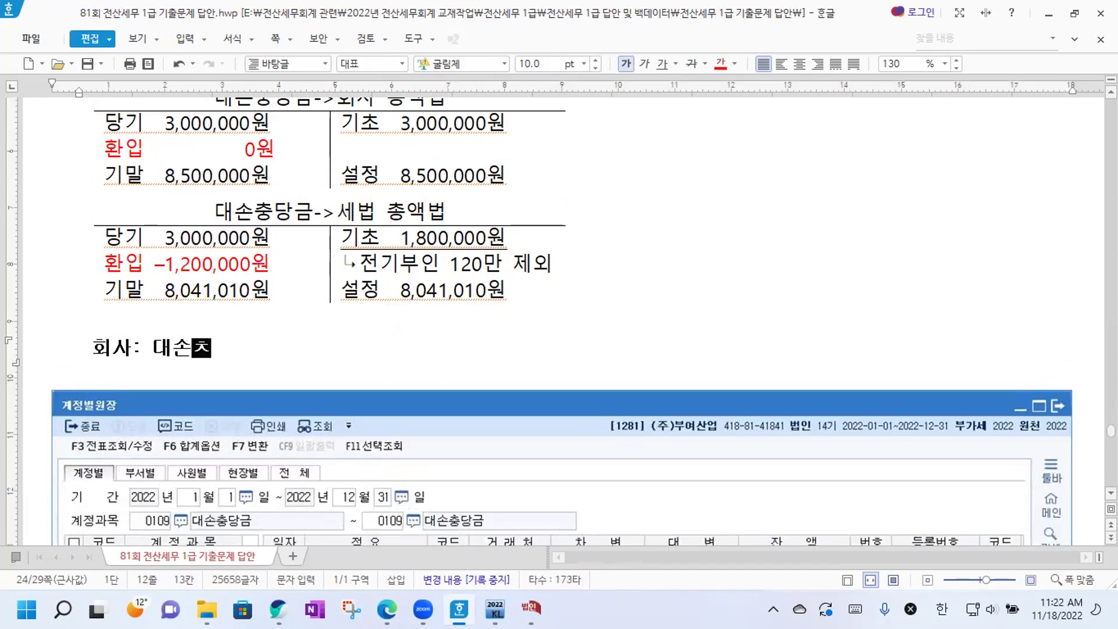
type("0")
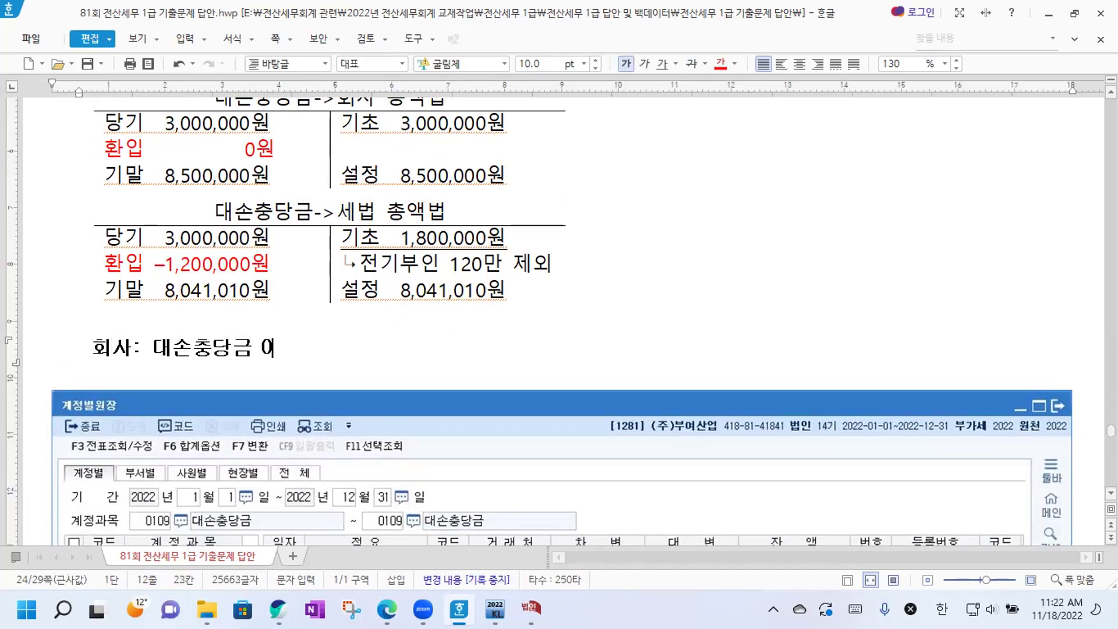
type(" / 대손충당금환입(수익) 0")
key("Return")
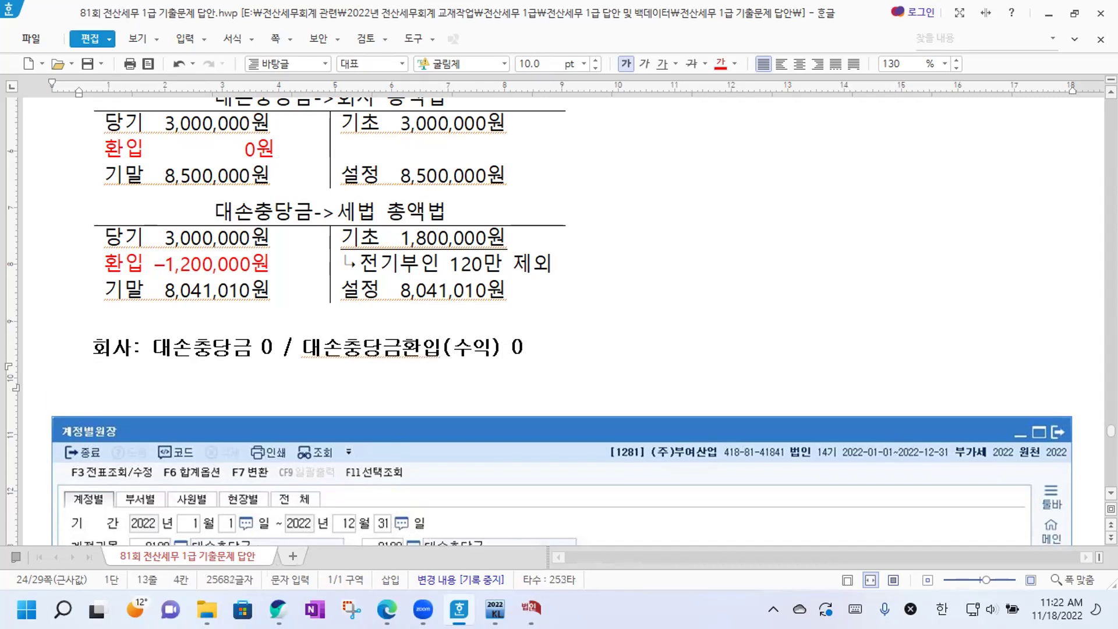
Add a "세법:" line under the 회사 entry and copy the 회사 journal entry into it.
type("세법:")
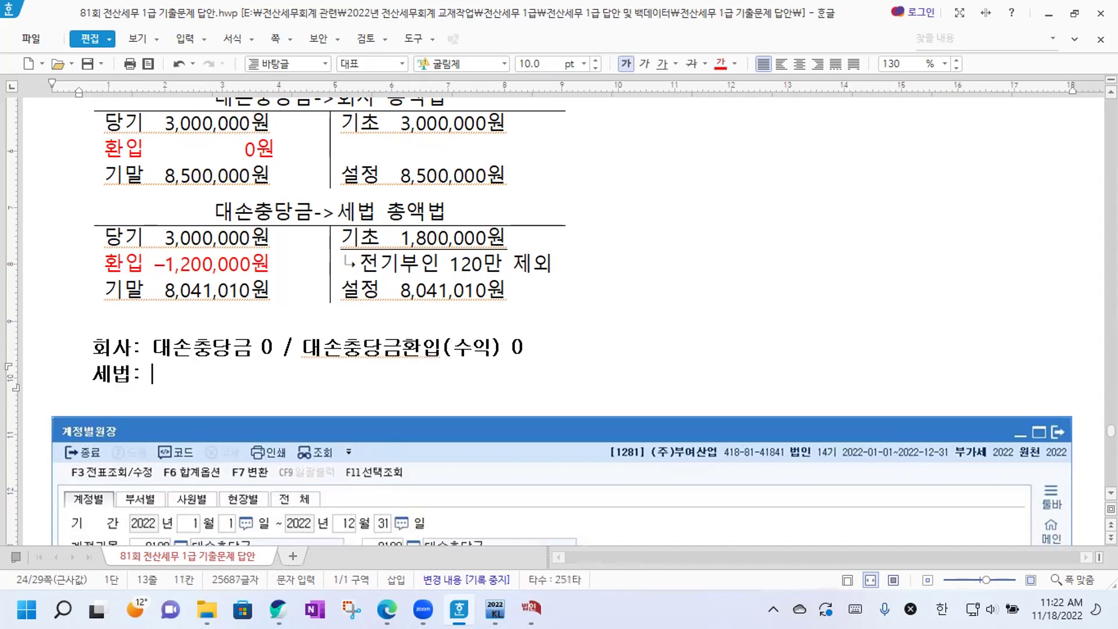
left_click_drag(151, 348, 519, 337)
key("ctrl+c")
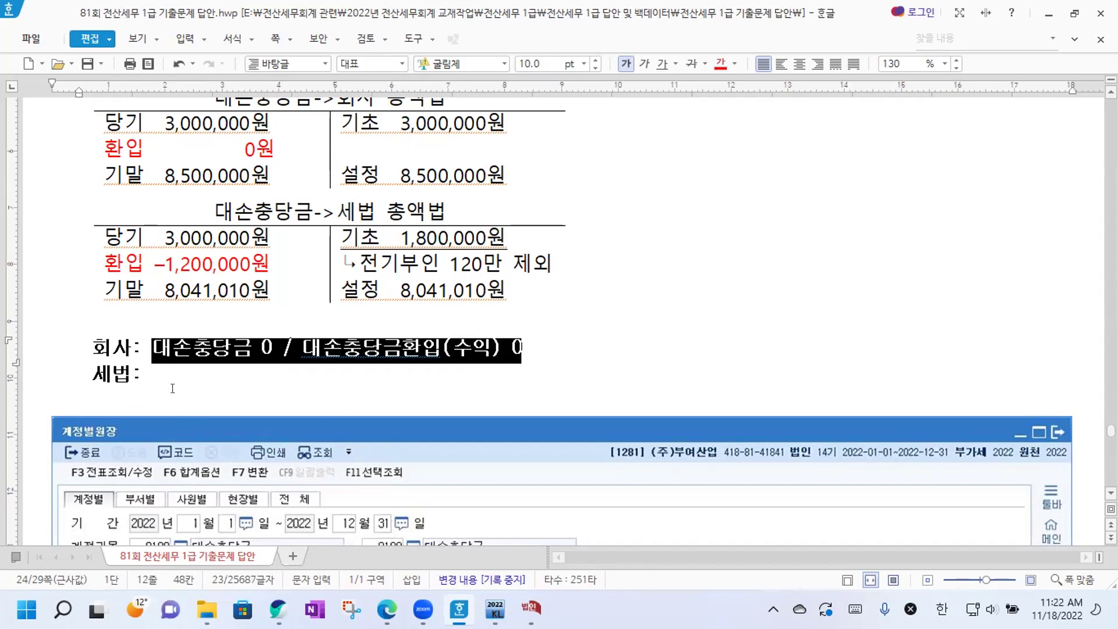
left_click(158, 378)
key("ctrl+v")
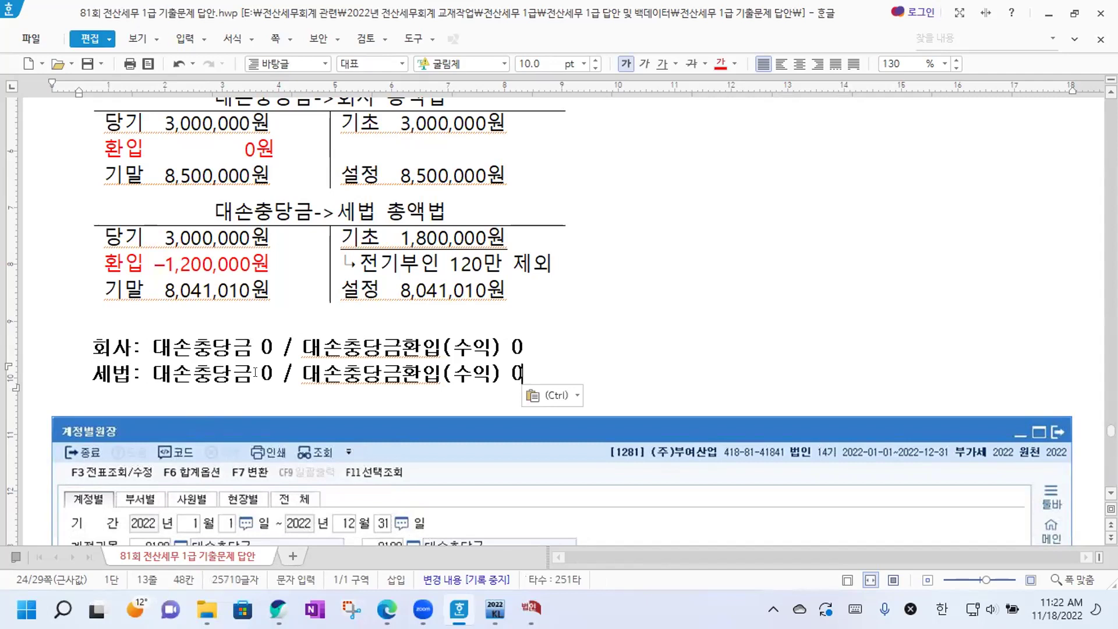
Set the 대손충당금 amount in the 세법 entry to -1,200,000.
left_click(258, 367)
type("-1,20")
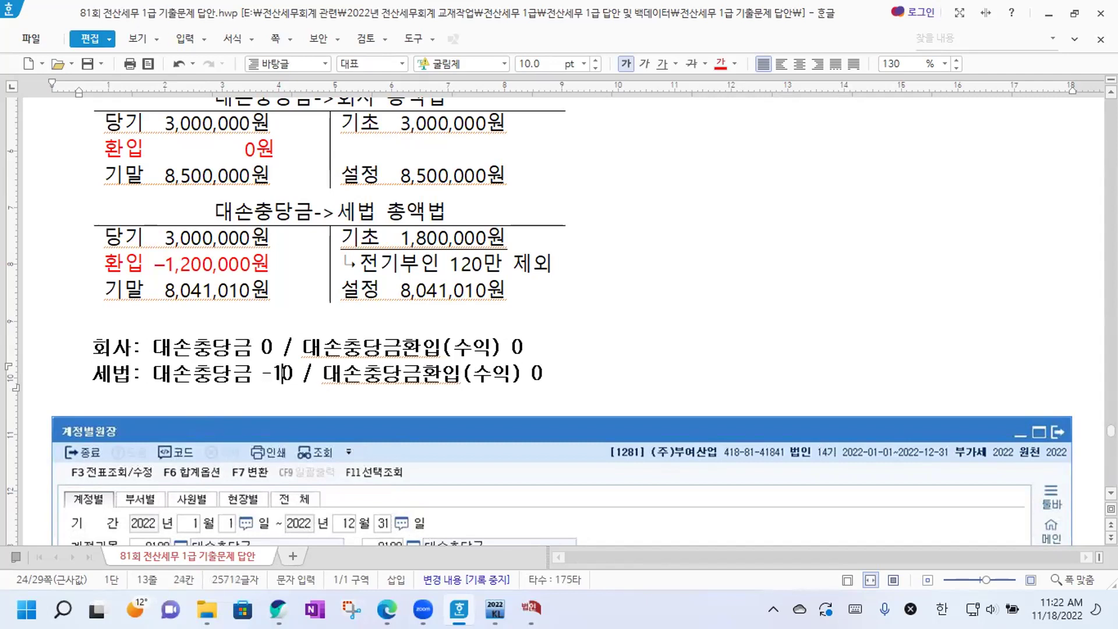
type("0,000")
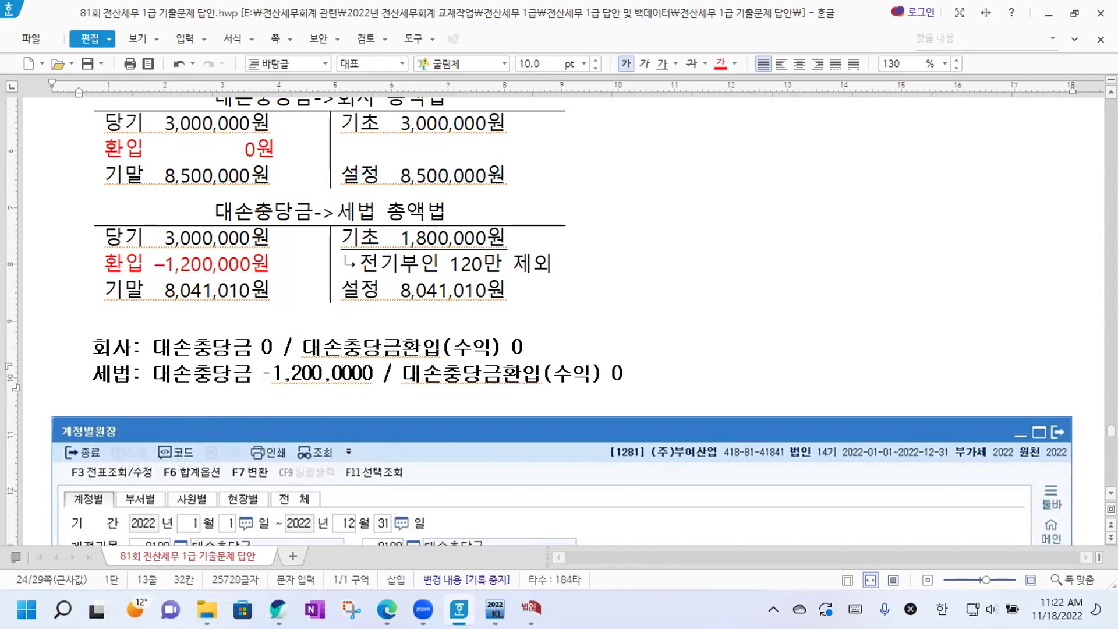
key("Delete")
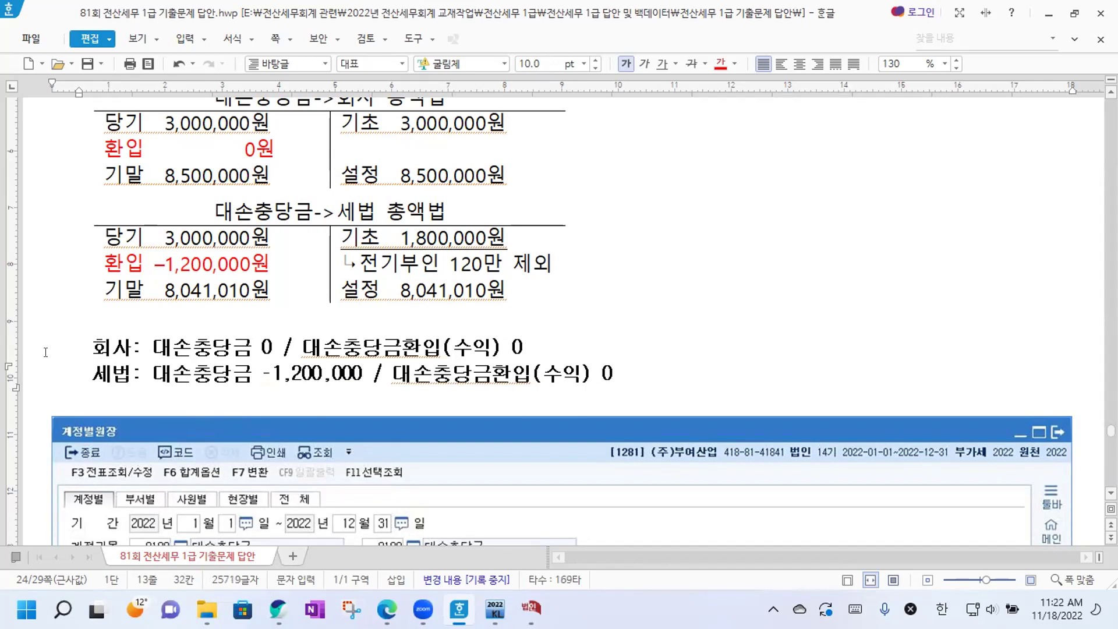
Copy -1,200,000 into the 대손충당금환입(수익) amount of the 세법 entry and pad the 회사 entry's amounts with spaces to align both lines.
left_click_drag(261, 374, 358, 372)
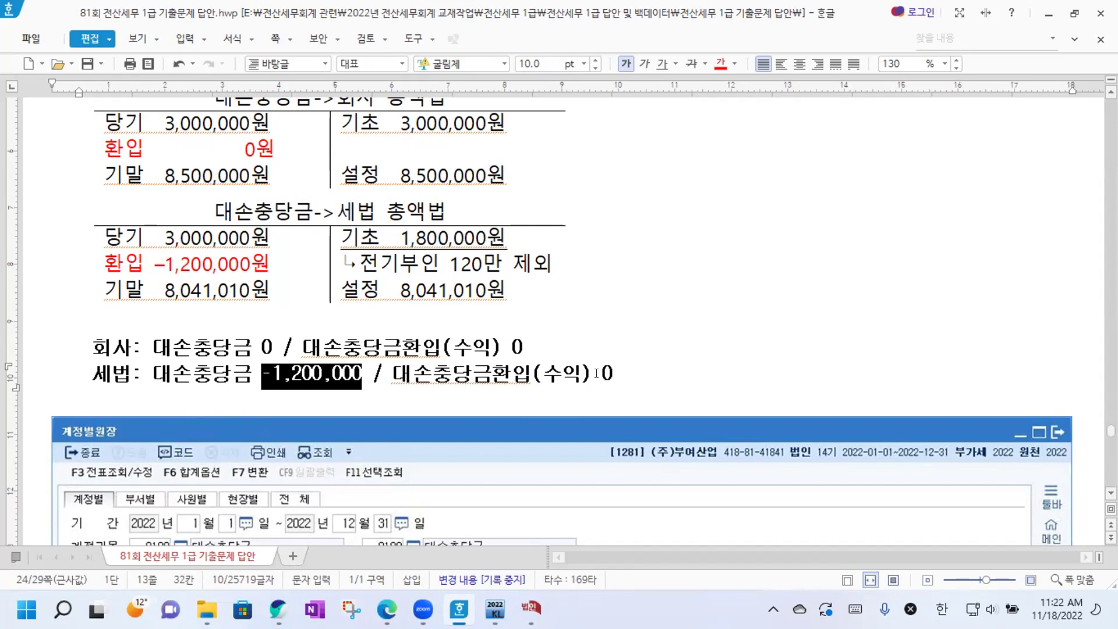
key("ctrl+c")
left_click_drag(597, 373, 614, 374)
key("ctrl+v")
left_click(267, 347)
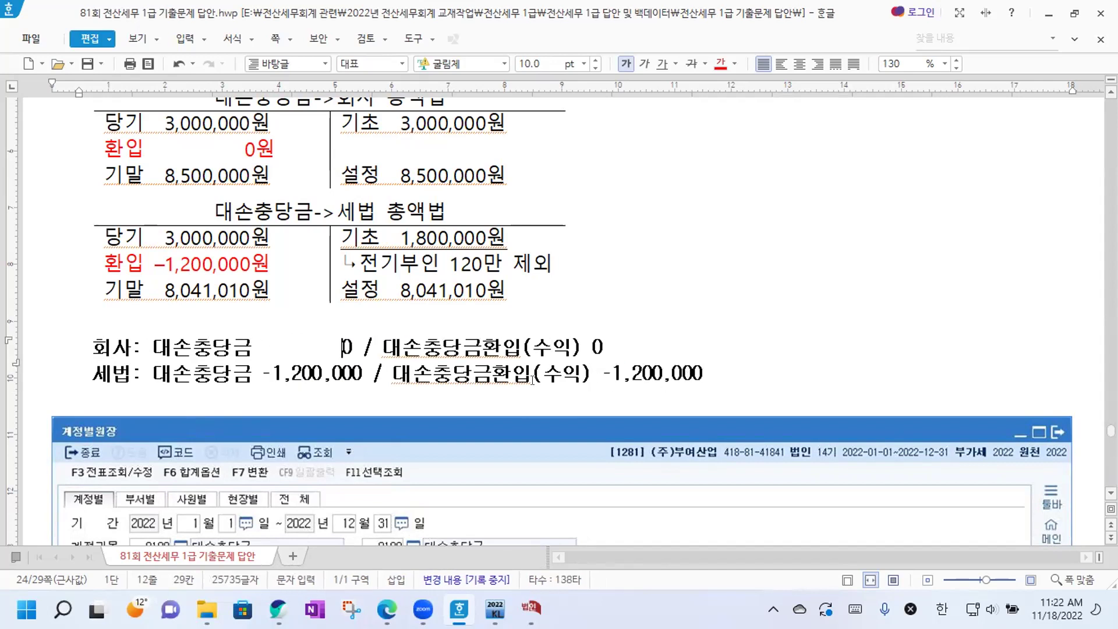
left_click(592, 348)
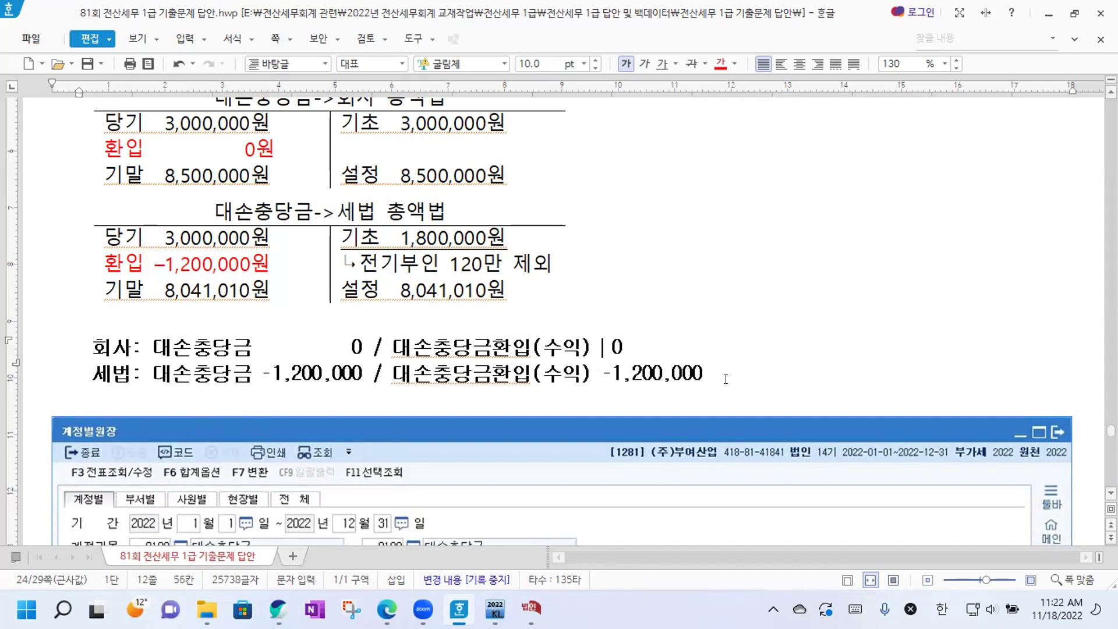
Add a line below the 세법 entry reading "조정: 손금산입 전기대충한도초과 1,200,000원(유보감소)".
left_click(726, 374)
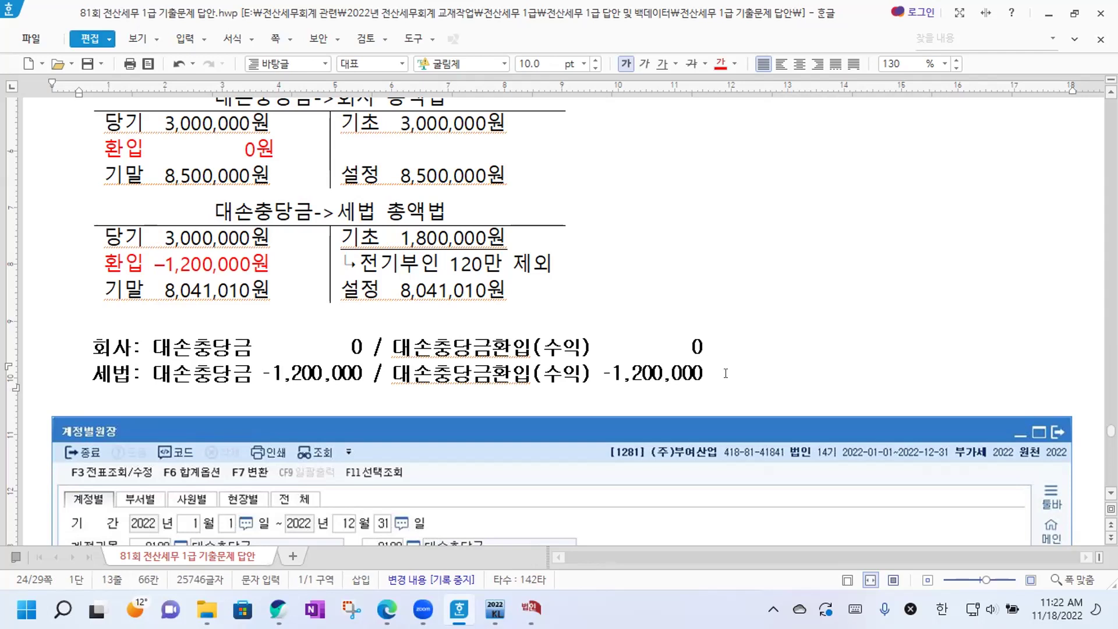
key("Return")
type("ㅈ")
type("조정:")
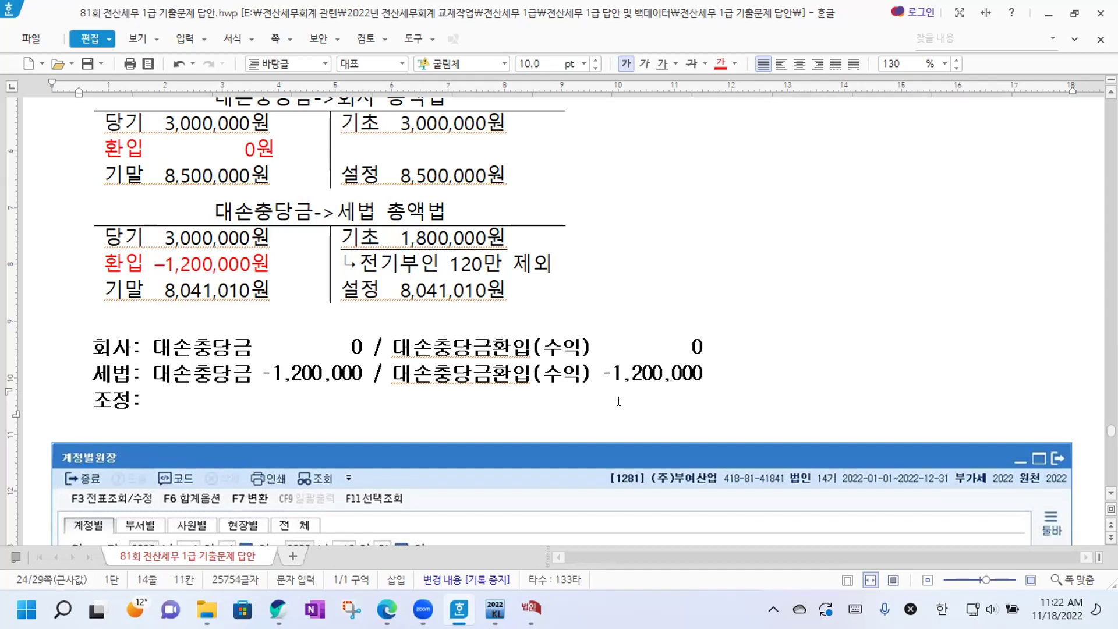
scroll(517, 285, "down", 3)
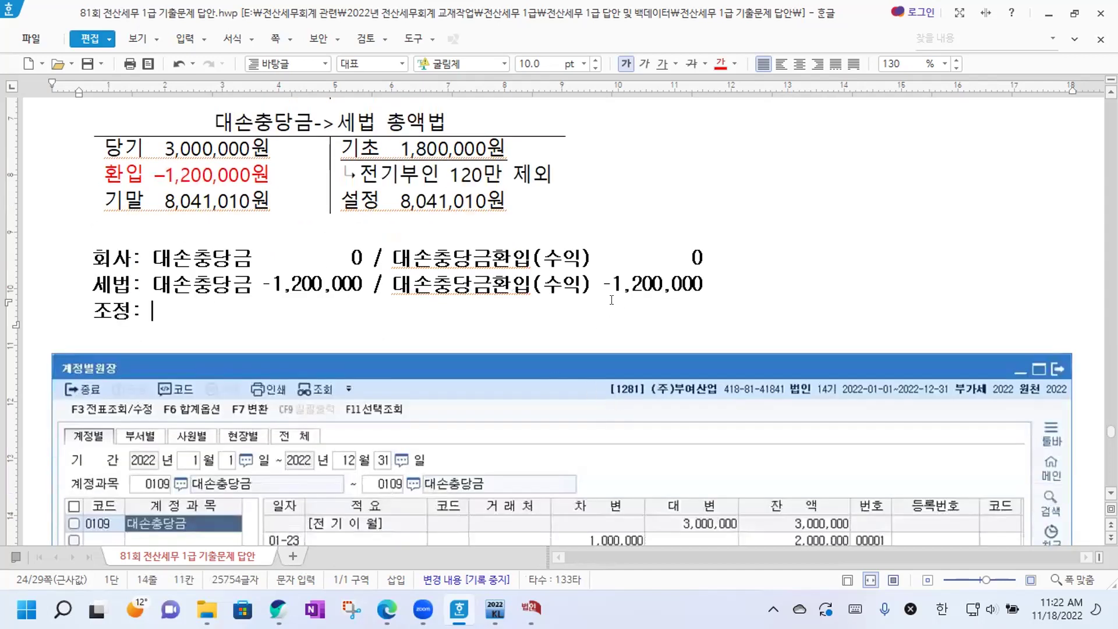
left_click_drag(590, 284, 701, 268)
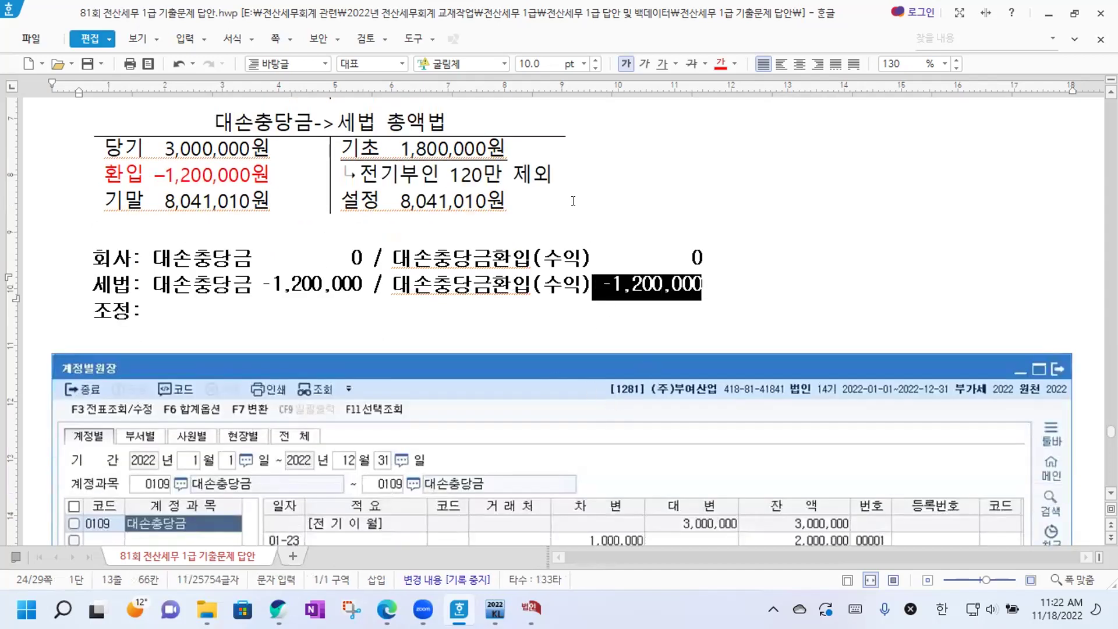
left_click(175, 323)
type("손ㄱ금산입 전긷")
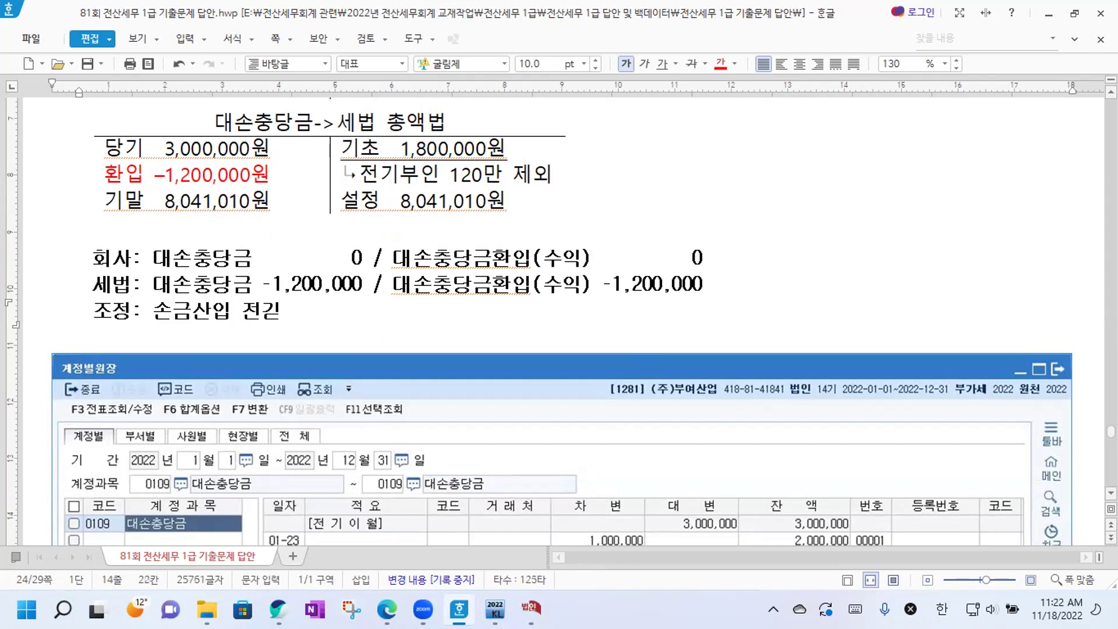
type("대충한도초과 ")
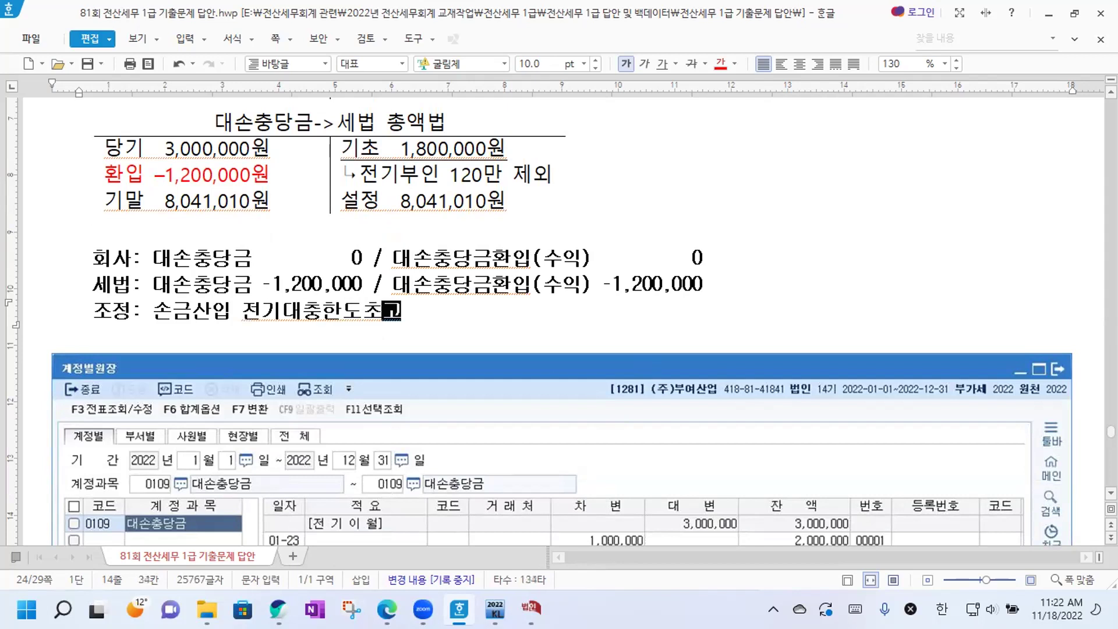
type("1,200,")
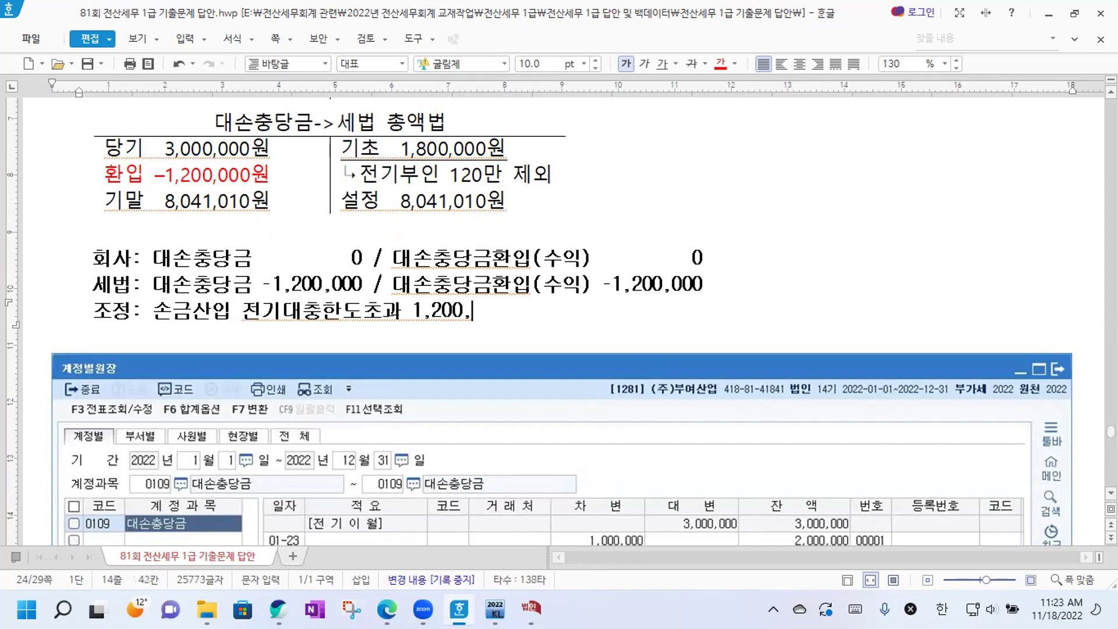
type("000원(유")
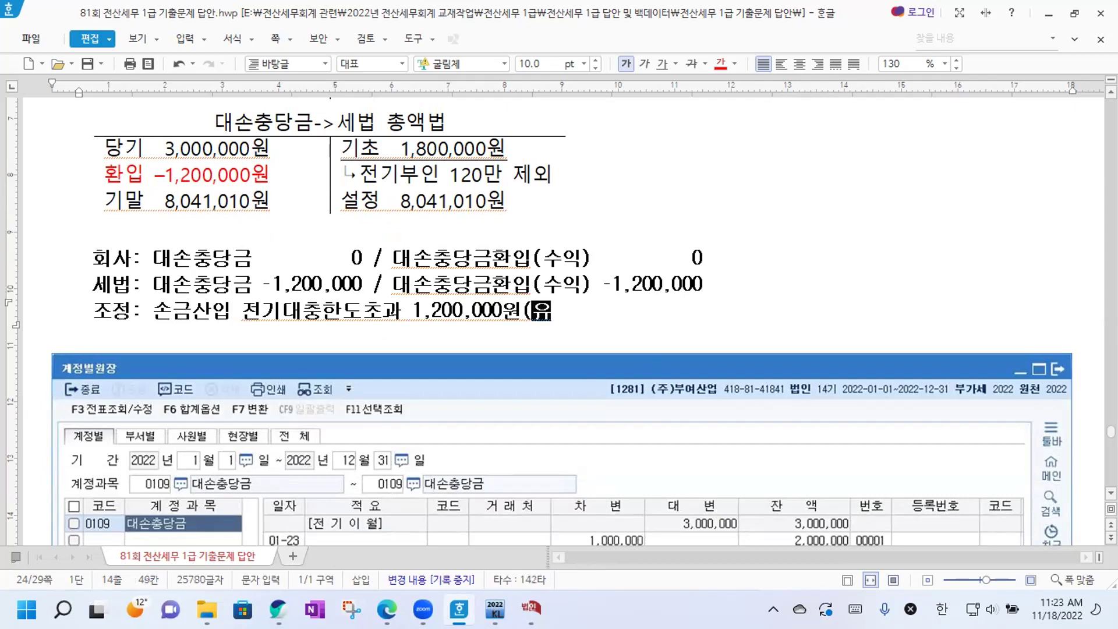
type("보감소)")
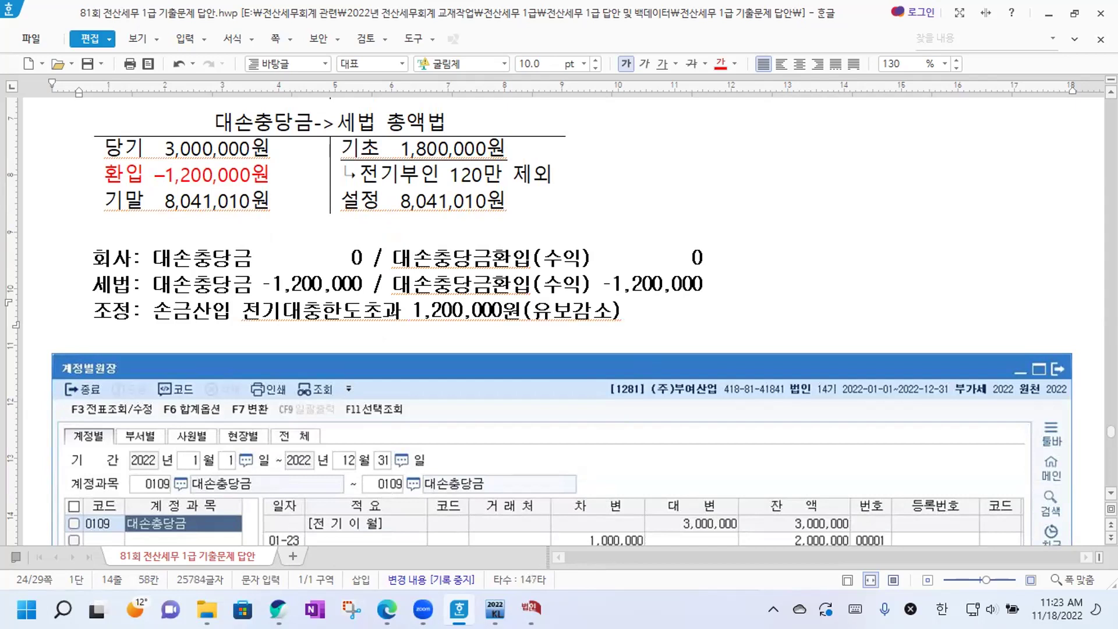
Review the 회사 and 세법 entries against the 세법 총액법 table, plus the allowance limit and excess calculations in sections 3 and 4.
left_click_drag(111, 256, 283, 258)
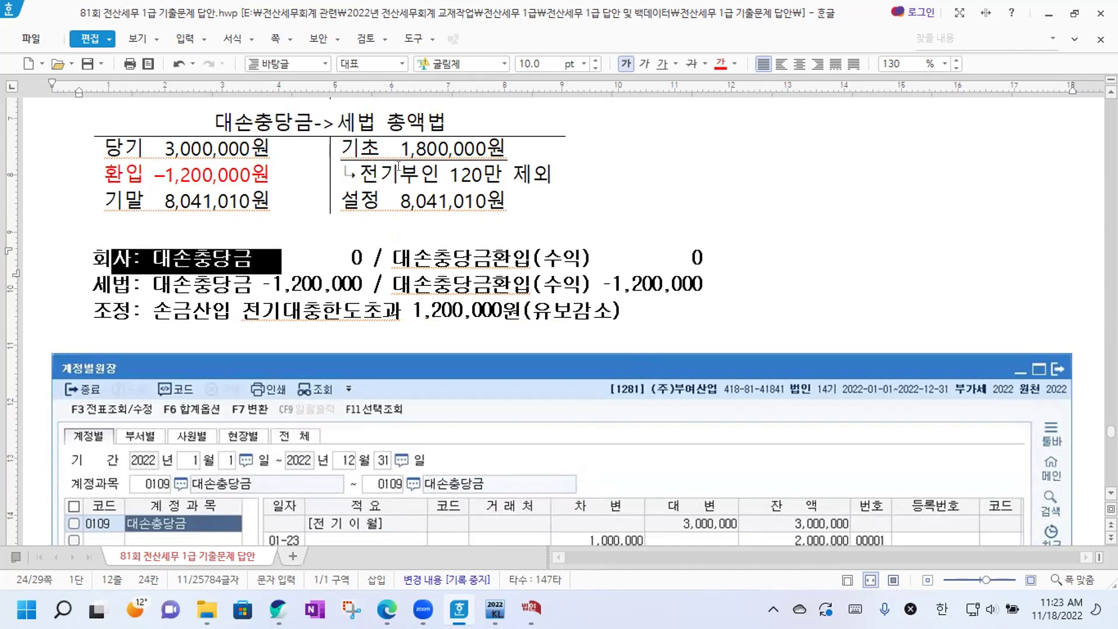
left_click_drag(358, 170, 508, 175)
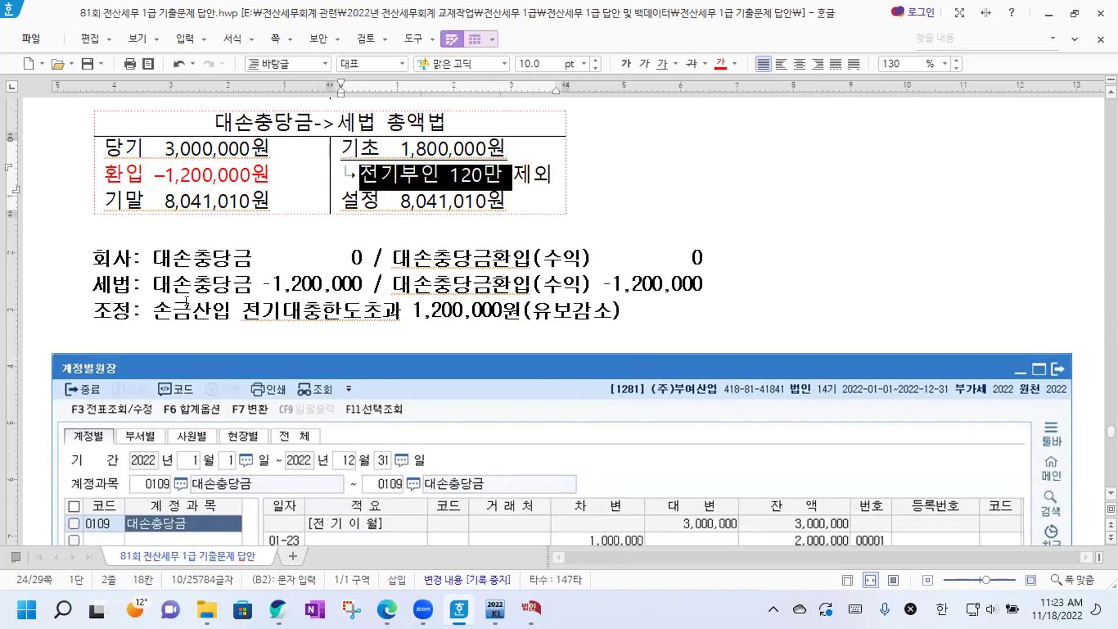
left_click_drag(152, 291, 363, 288)
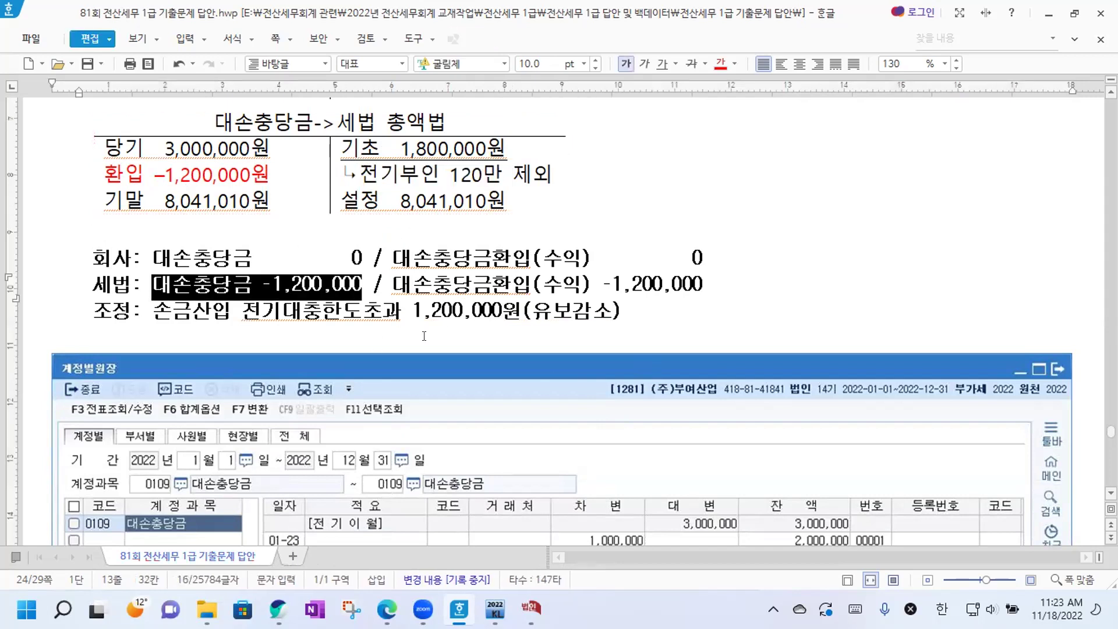
left_click(454, 327)
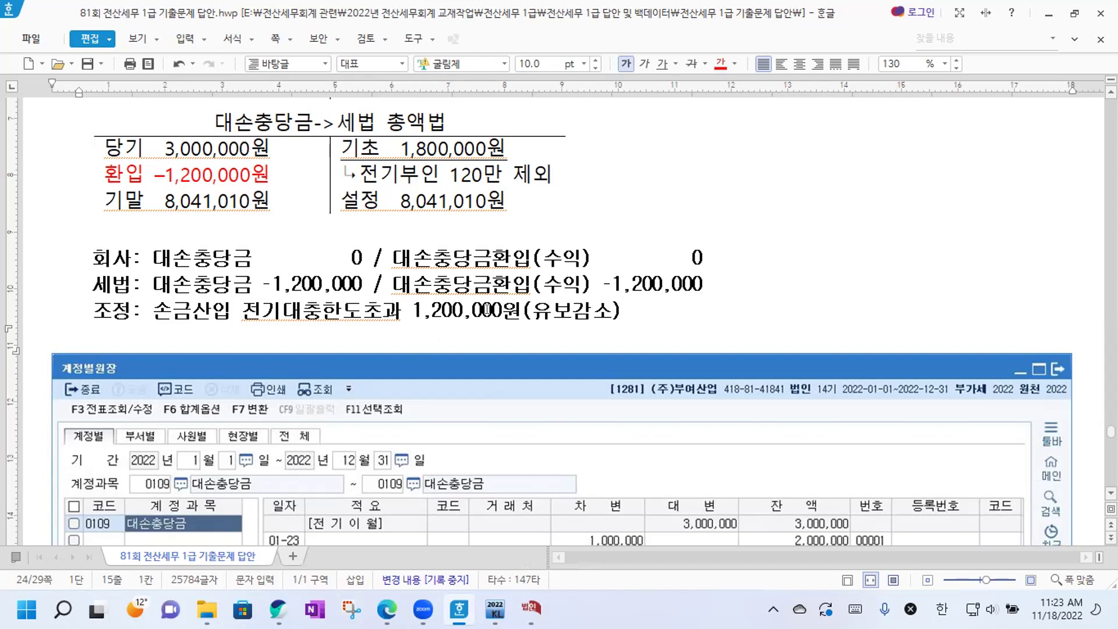
key("Left")
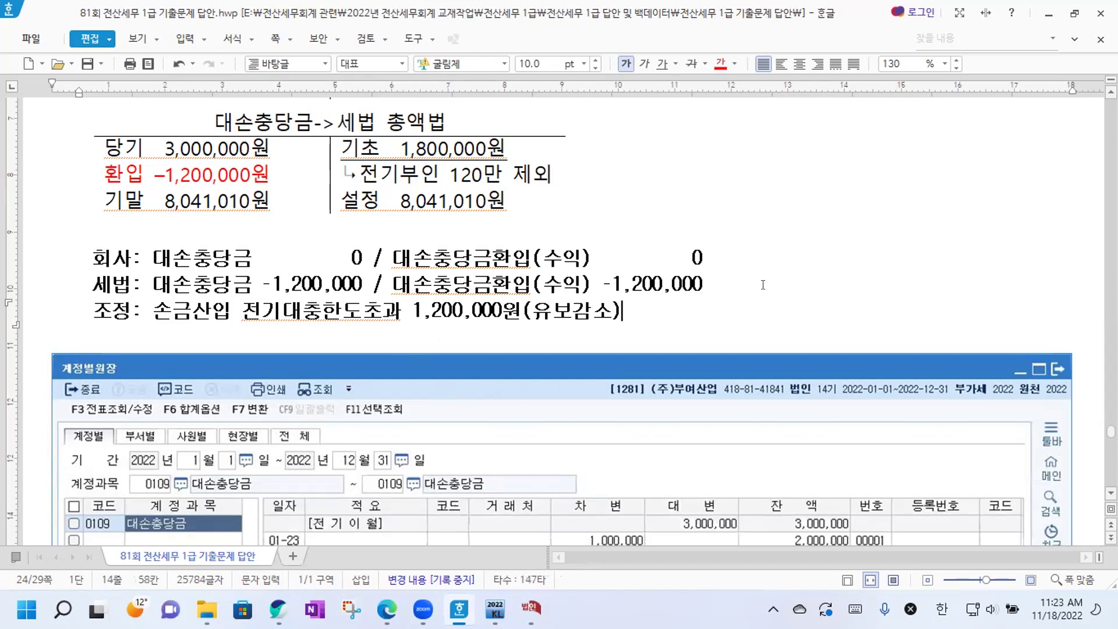
scroll(559, 321, "up", 3)
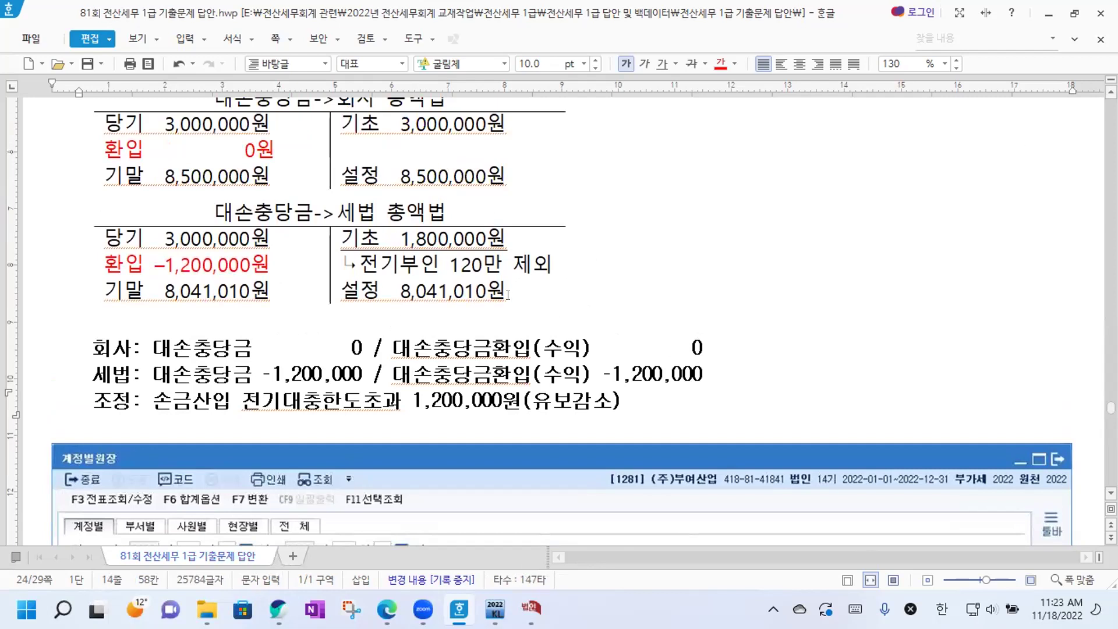
scroll(547, 297, "up", 9)
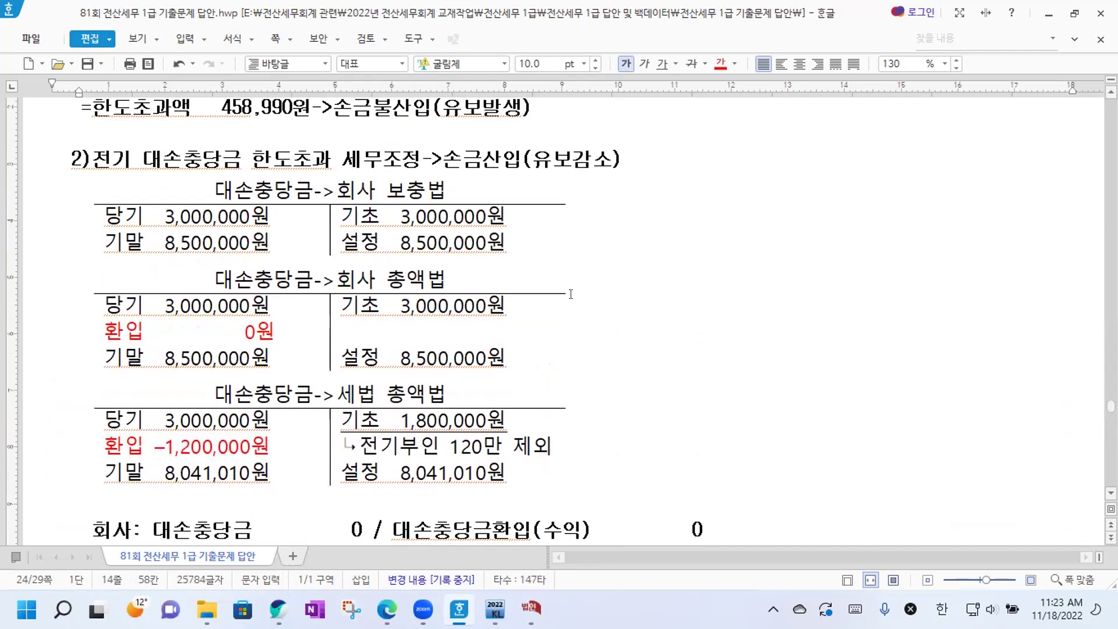
scroll(572, 294, "up", 3)
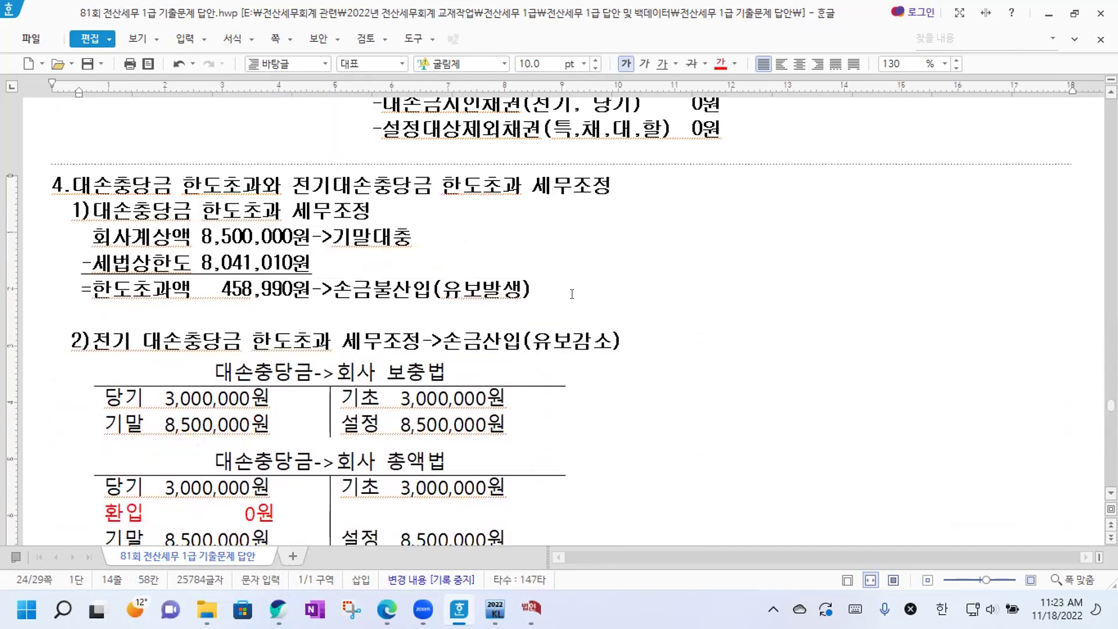
scroll(572, 294, "up", 3)
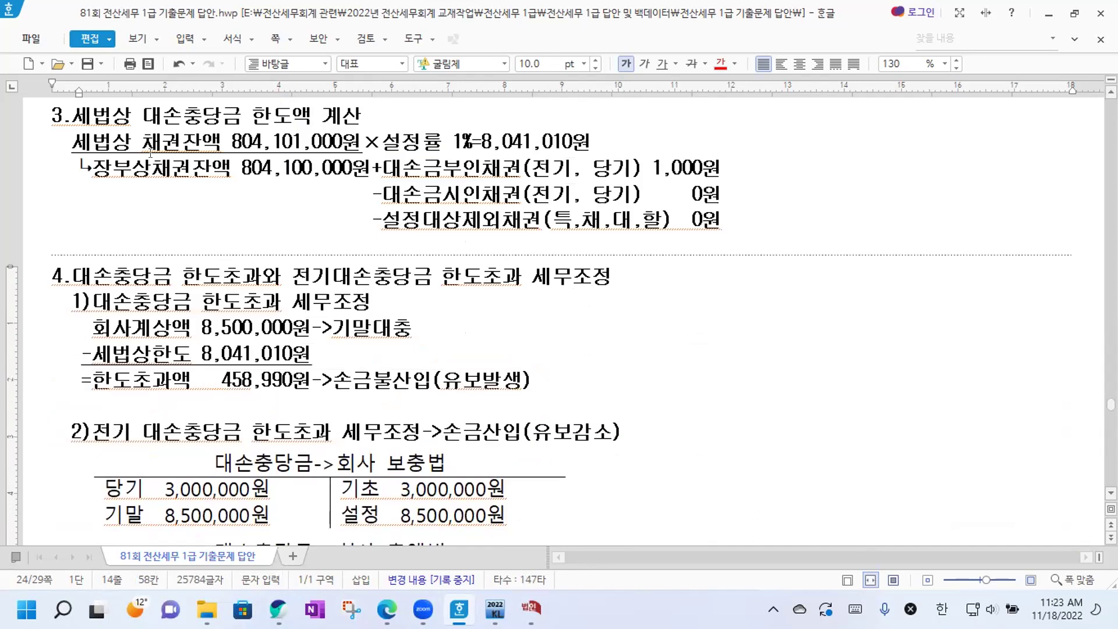
left_click_drag(42, 117, 477, 228)
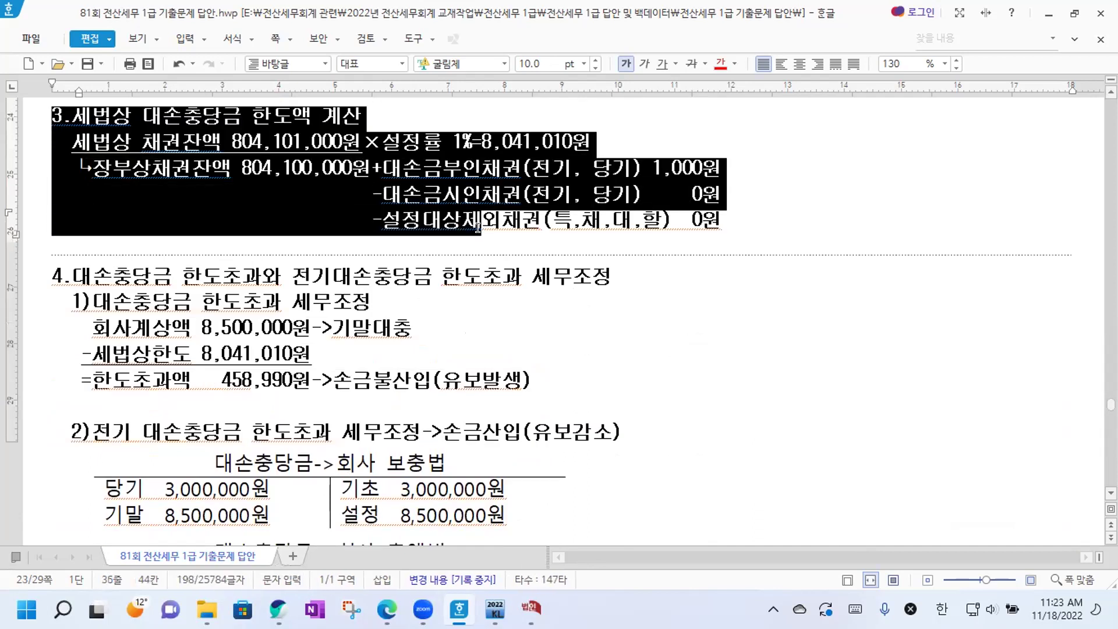
left_click(573, 303)
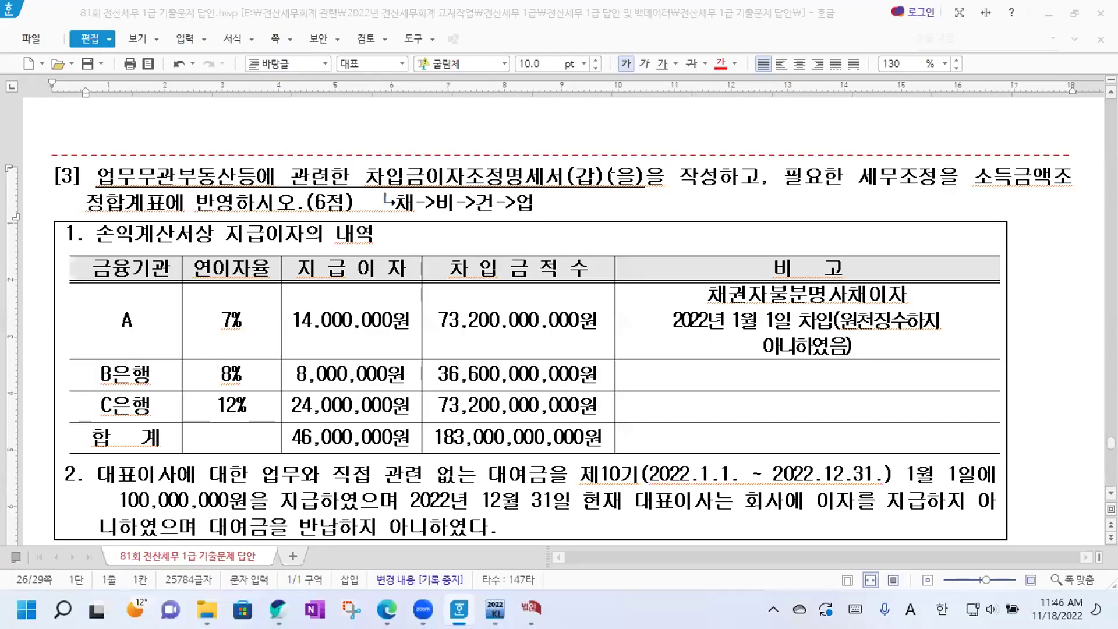
Examine problem [3]: the 채->비->건->업 order, the interest expense table by lender, and the terms of the loan to the representative director.
left_click(567, 204)
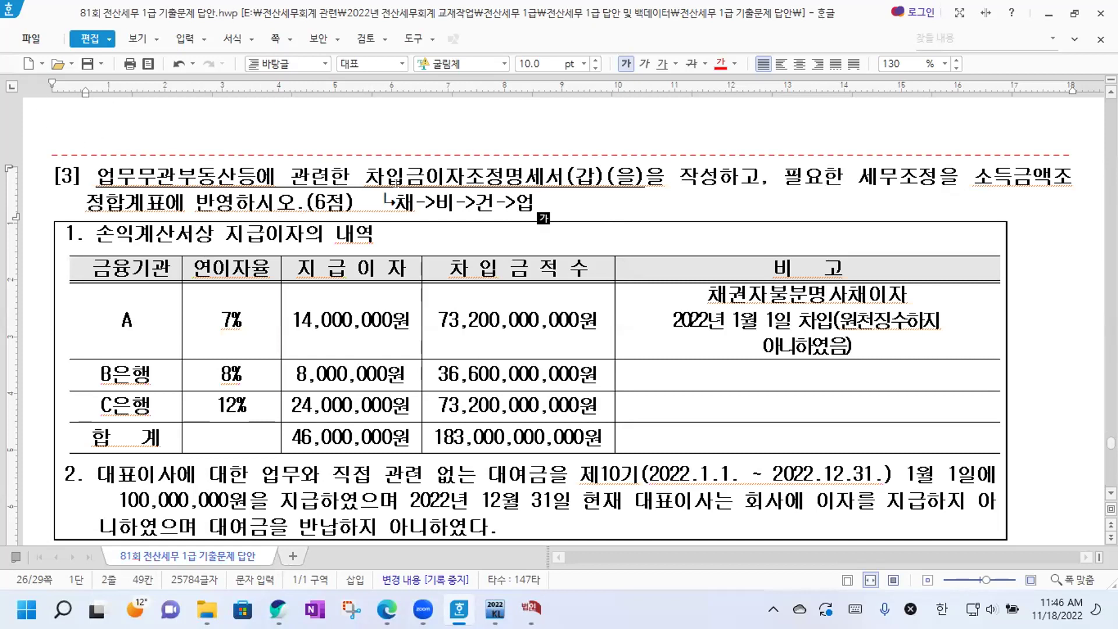
left_click_drag(517, 204, 546, 202)
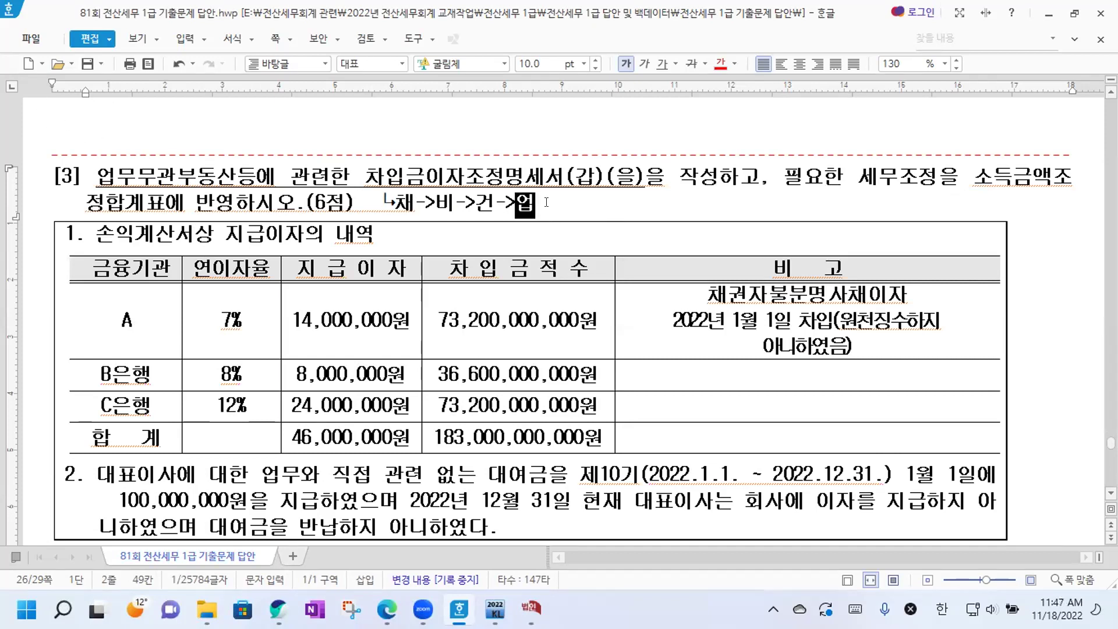
left_click_drag(396, 202, 410, 197)
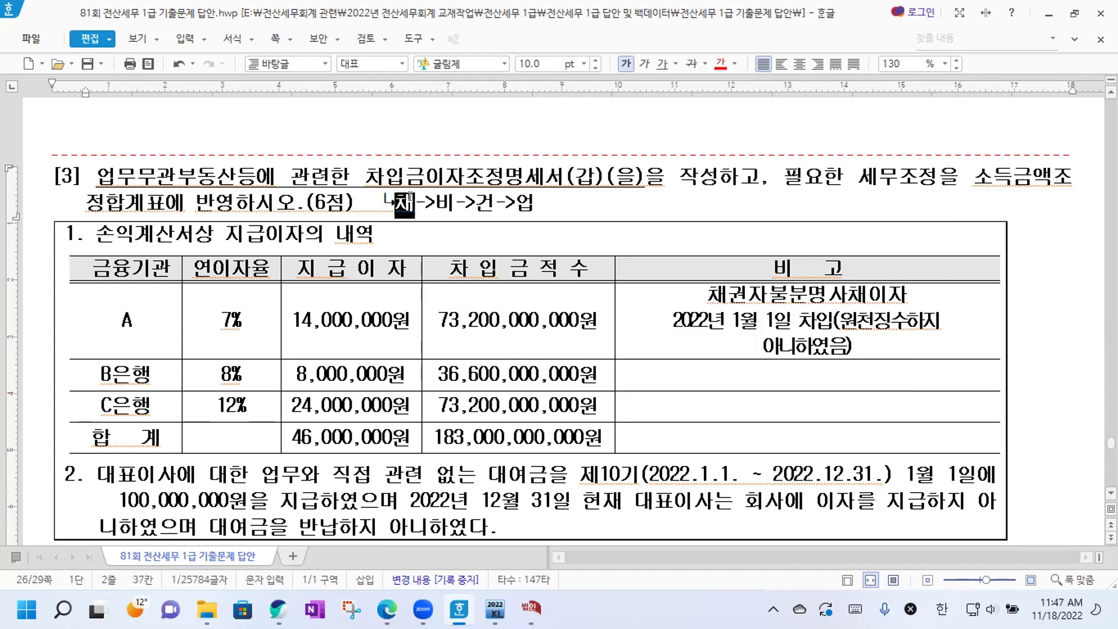
left_click(452, 195)
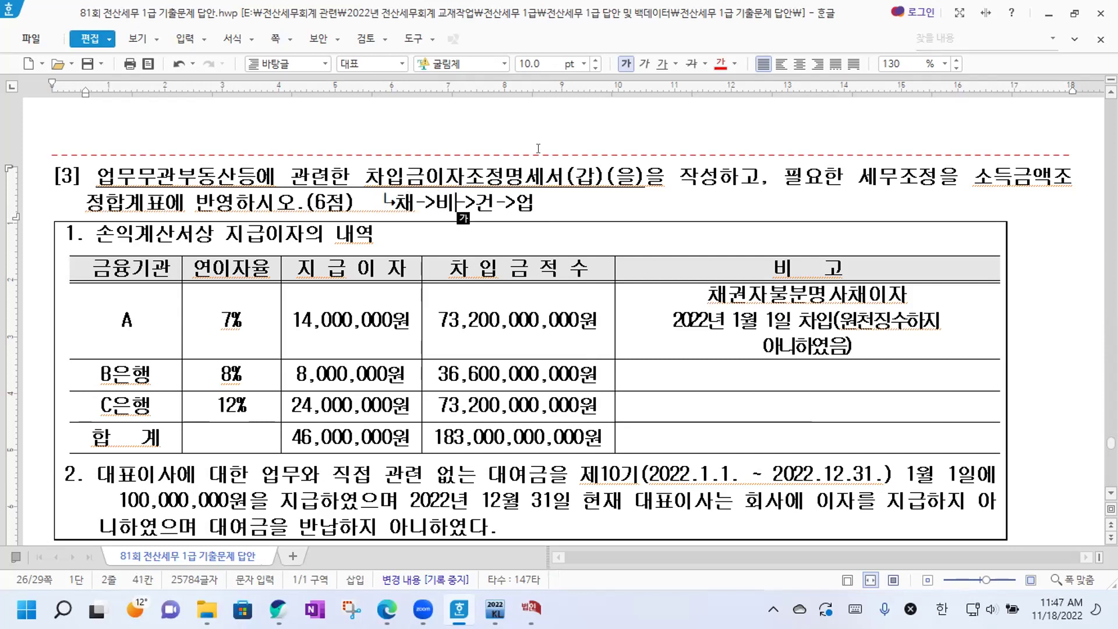
scroll(492, 206, "down", 1)
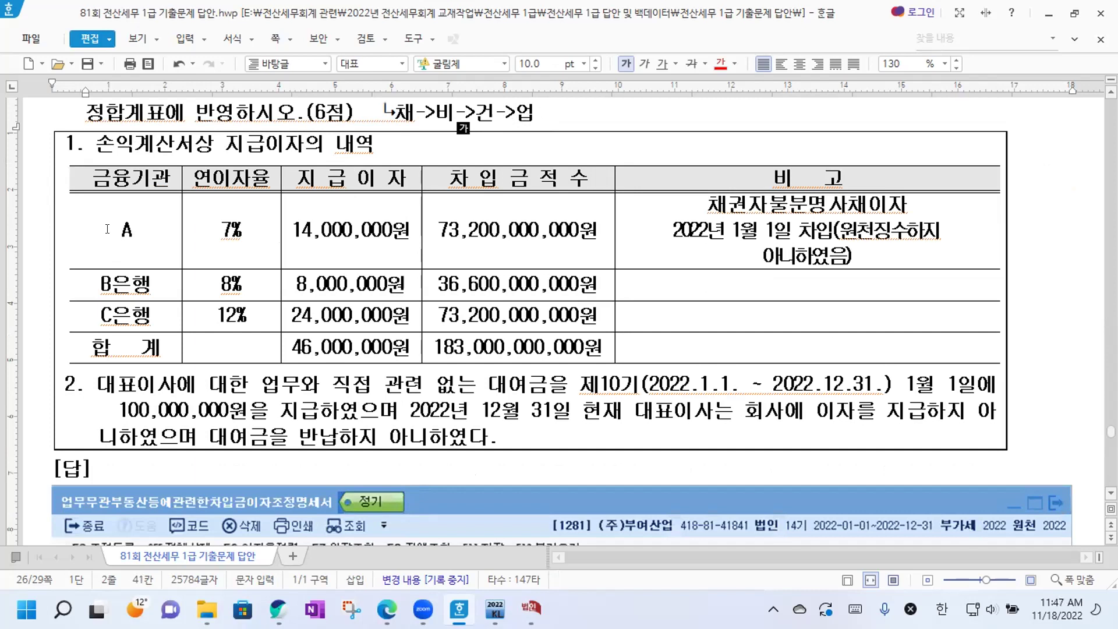
left_click(150, 229)
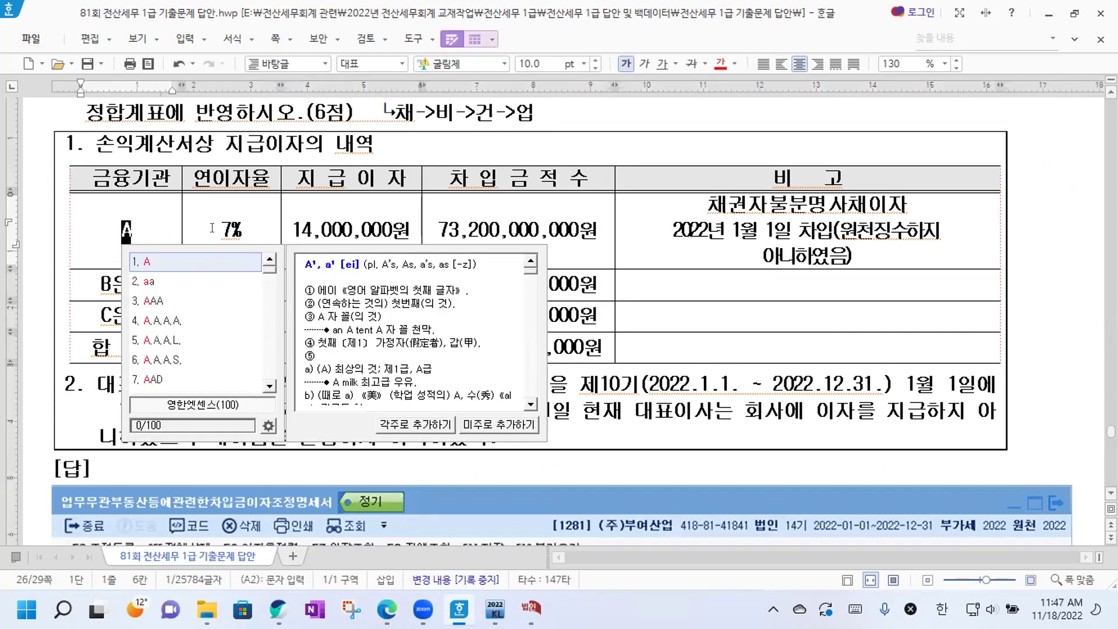
left_click(217, 228)
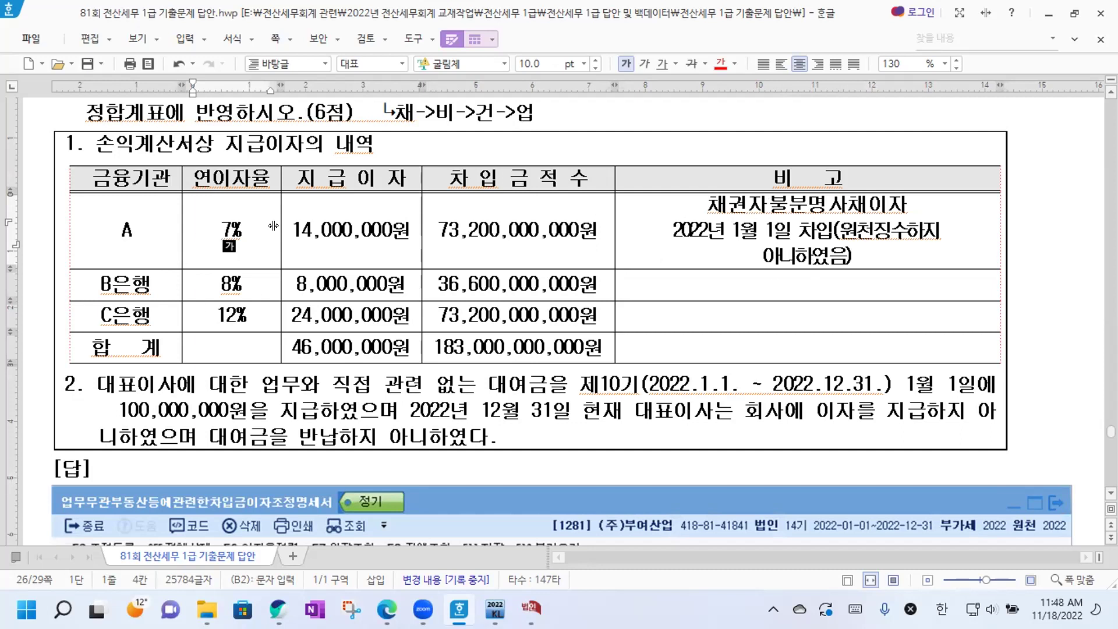
scroll(247, 271, "down", 2)
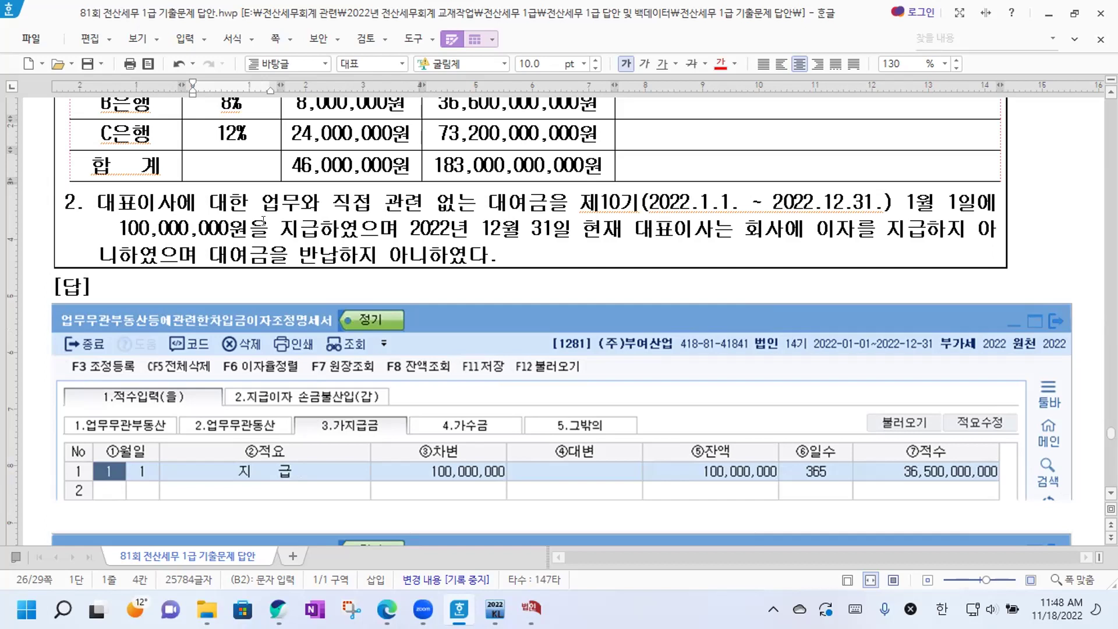
left_click_drag(120, 228, 435, 229)
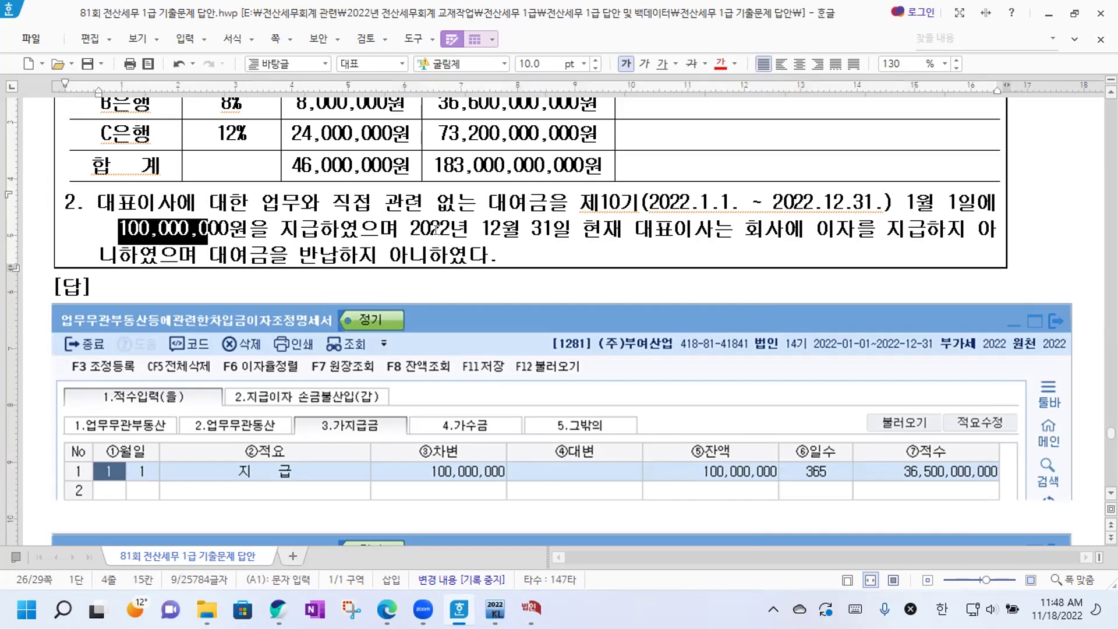
left_click(502, 230)
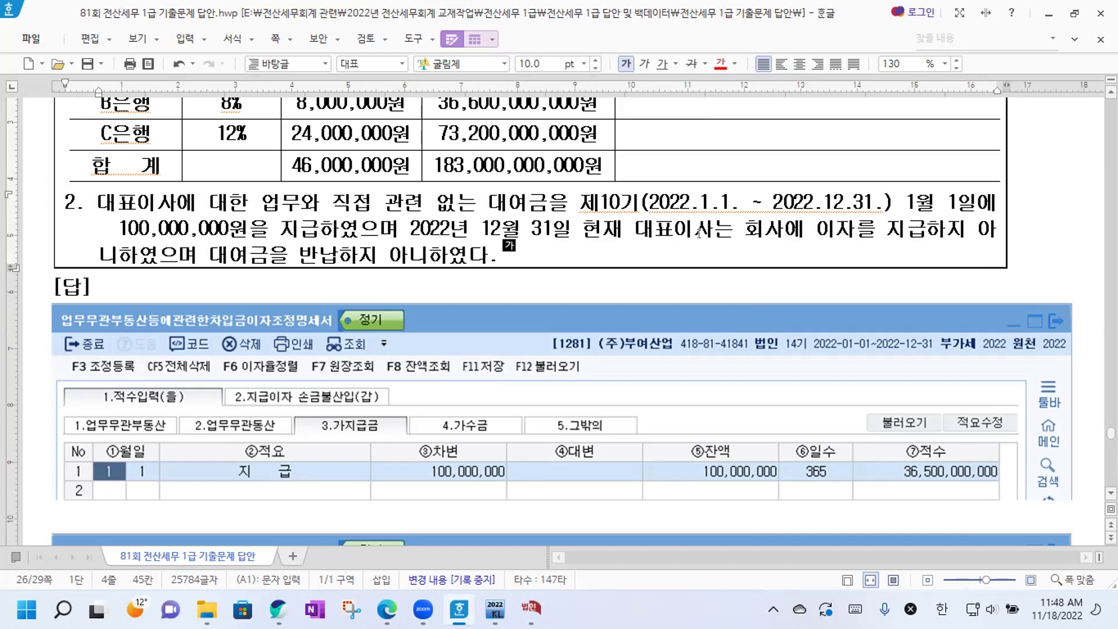
left_click_drag(582, 229, 922, 226)
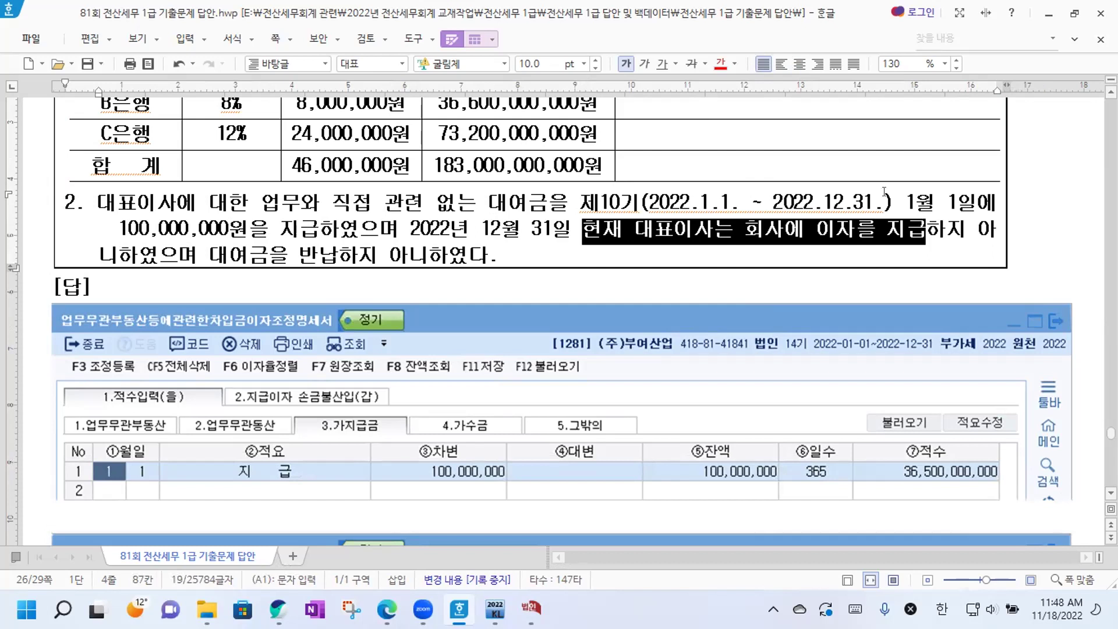
left_click(675, 233)
left_click_drag(583, 229, 199, 254)
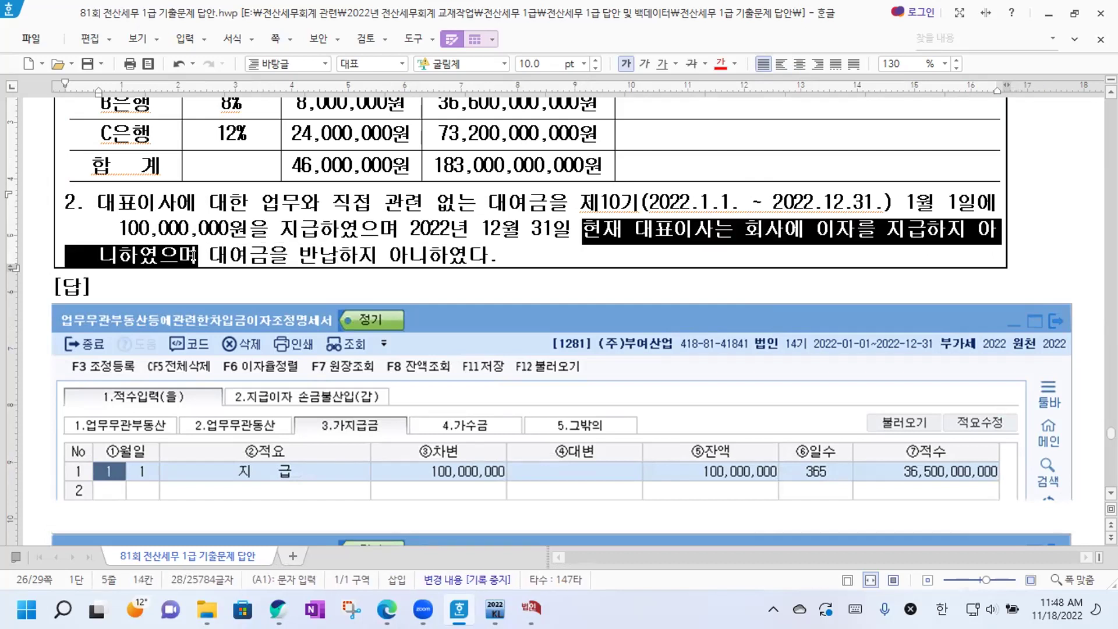
Underline "현재 대표이사는 회사에 이자를 지급하지 아니하였으며" in item 2 and add "↳가지급금 인정이자 계산시 필요" after the item's last sentence.
left_click(660, 68)
left_click(646, 253)
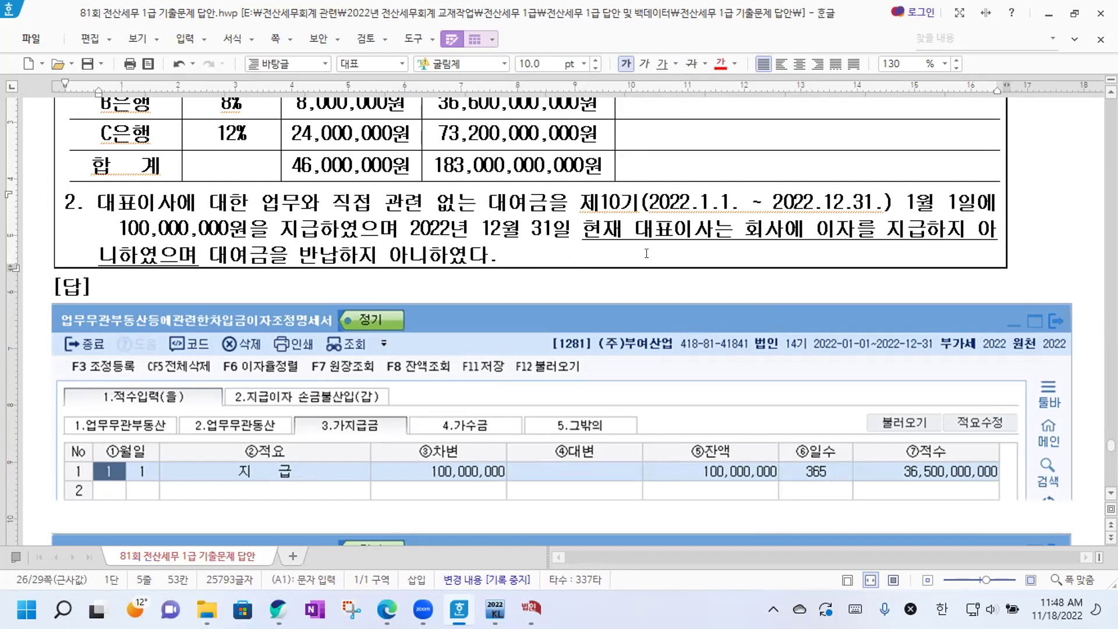
key("ctrl+F10")
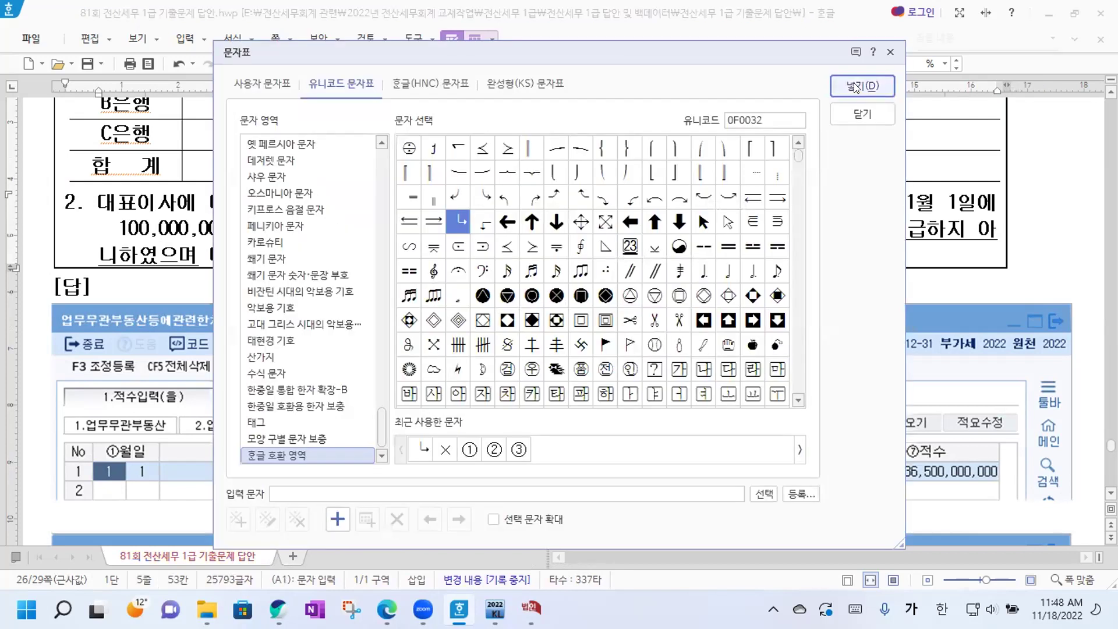
key("Return")
type("가지급")
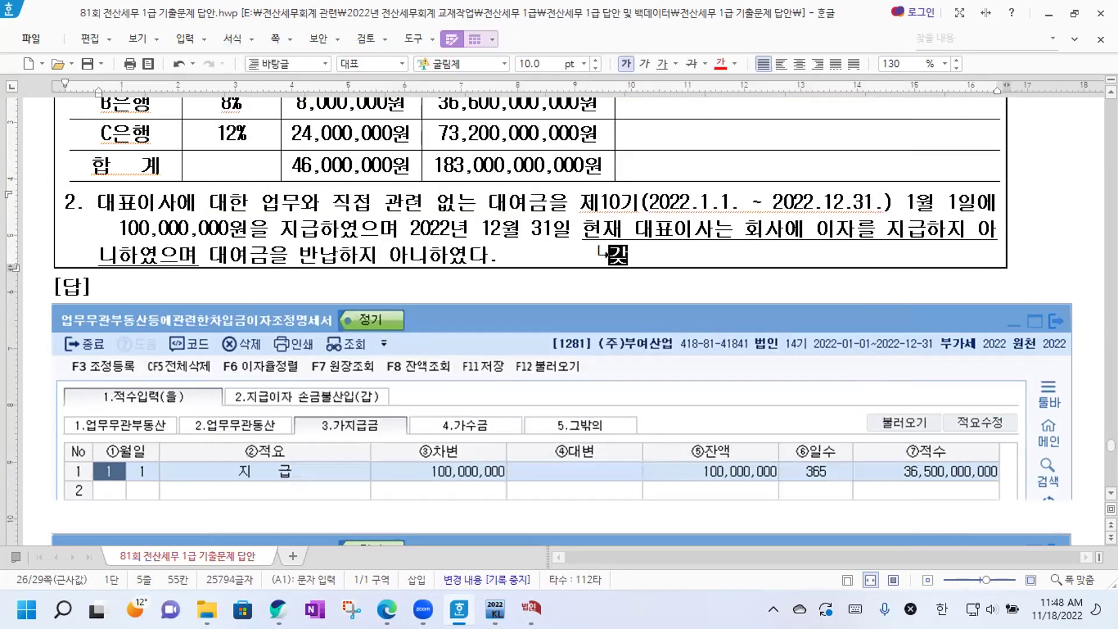
type("금 인정이자")
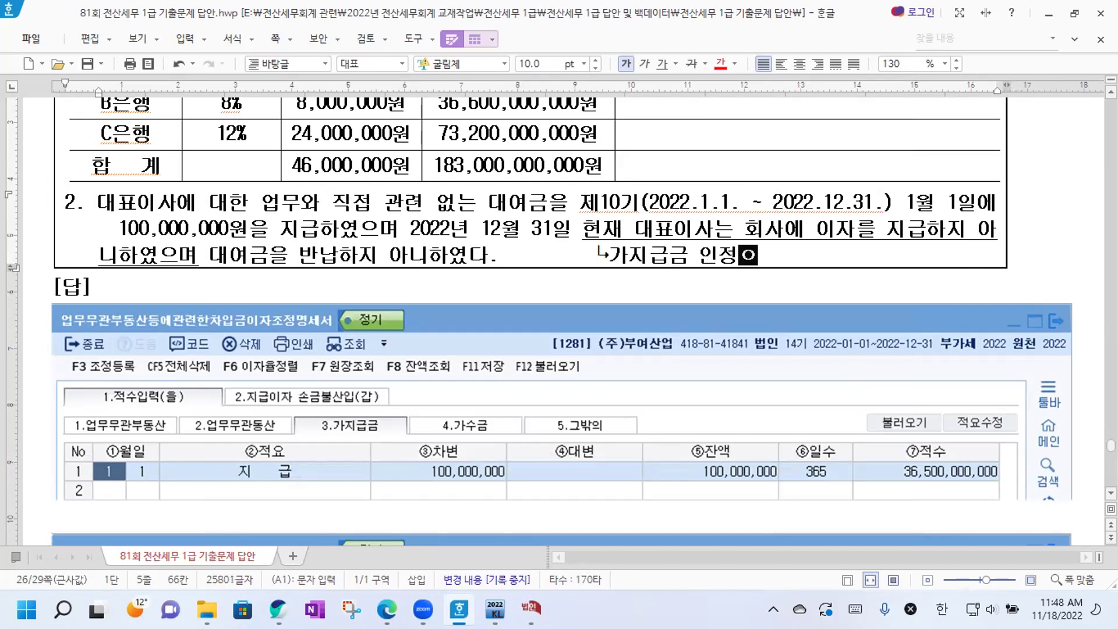
type(" 계산")
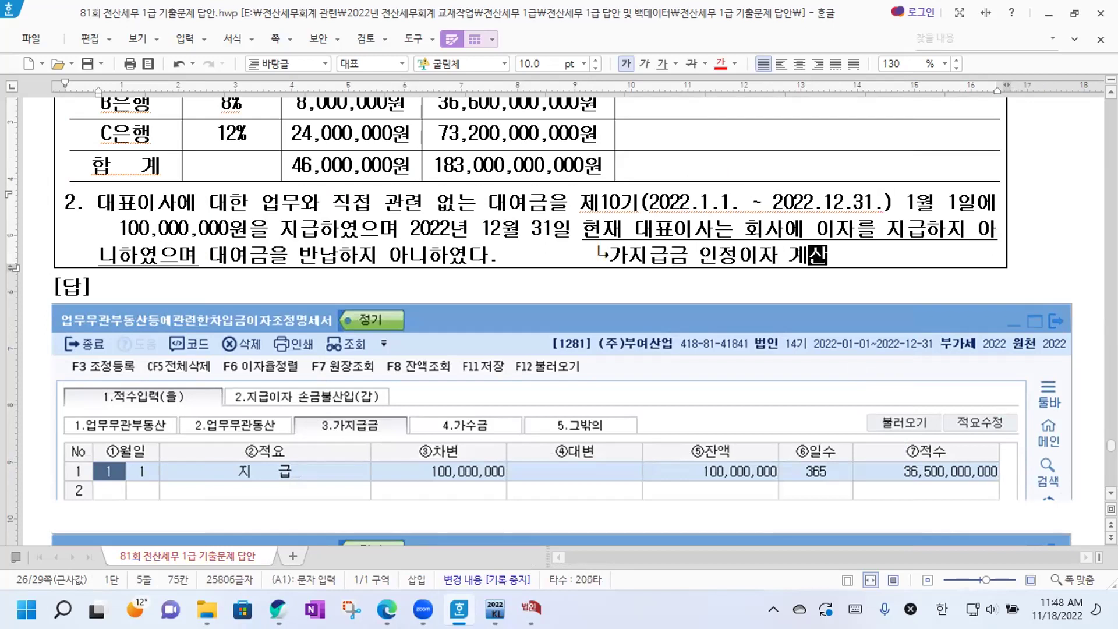
type("시 필요")
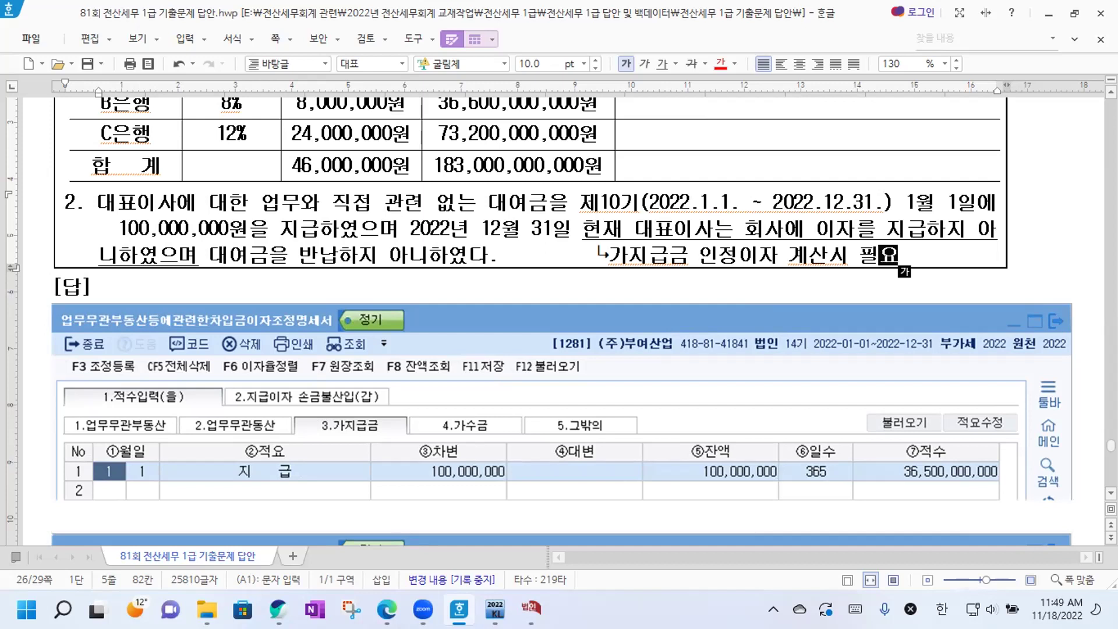
Switch to KcLep, close the 대손충당금및대손금조정명세서 and open the 업무무관부동산등에관련한차입금이자조정명세서.
left_click(531, 609)
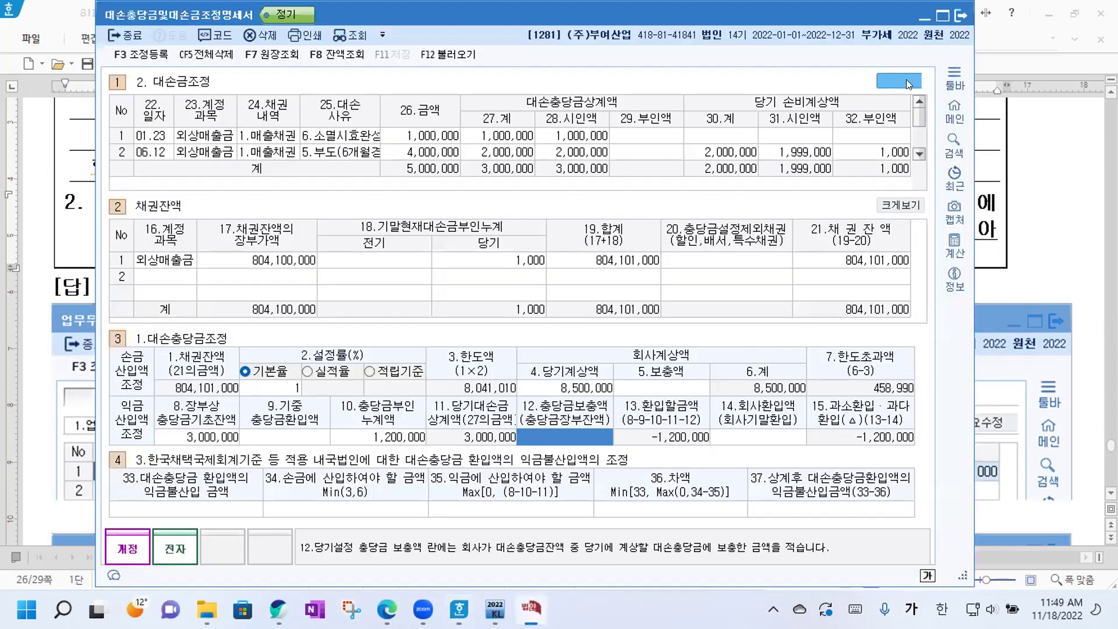
left_click(955, 20)
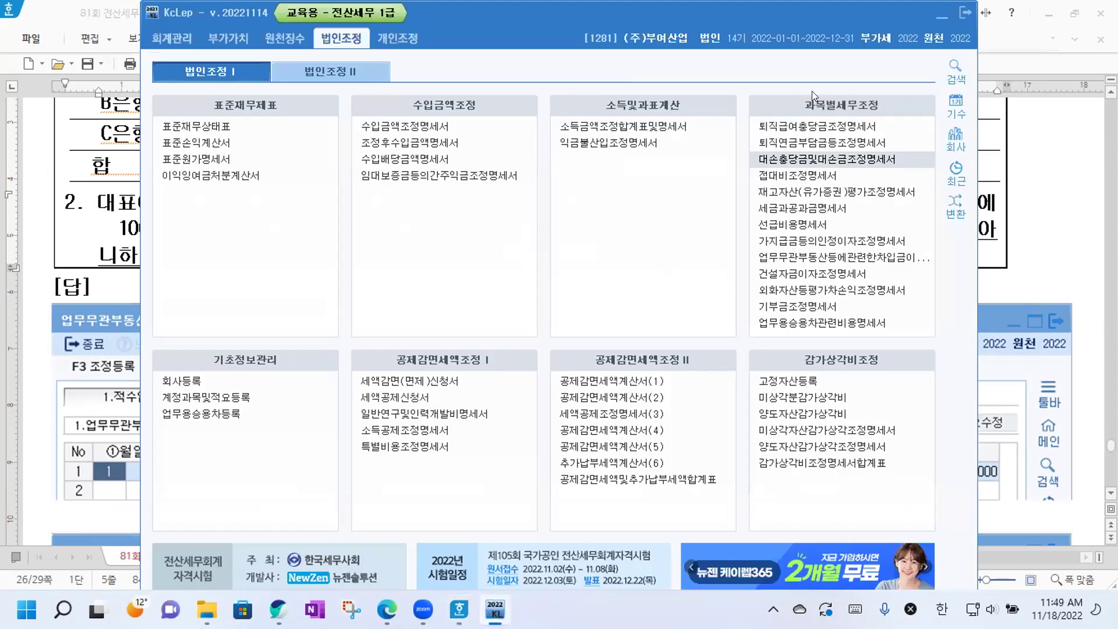
left_click(793, 255)
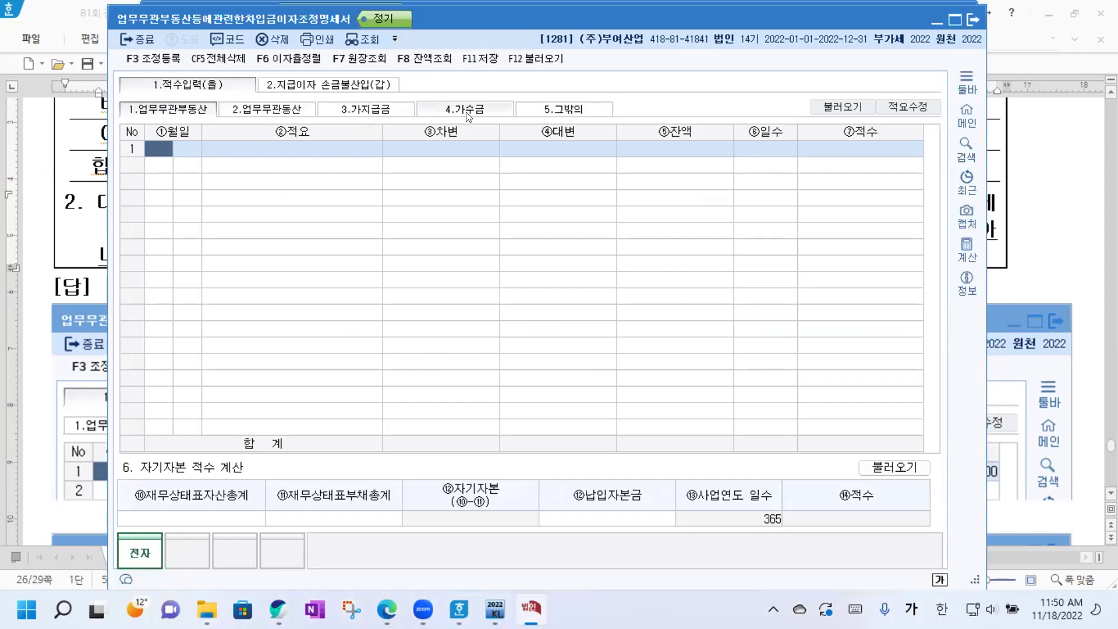
Record a 가지급금 entry dated 1월 1일 with 적요 지급 and a 차변 of 100,000,000 in 적수입력(을).
left_click(382, 111)
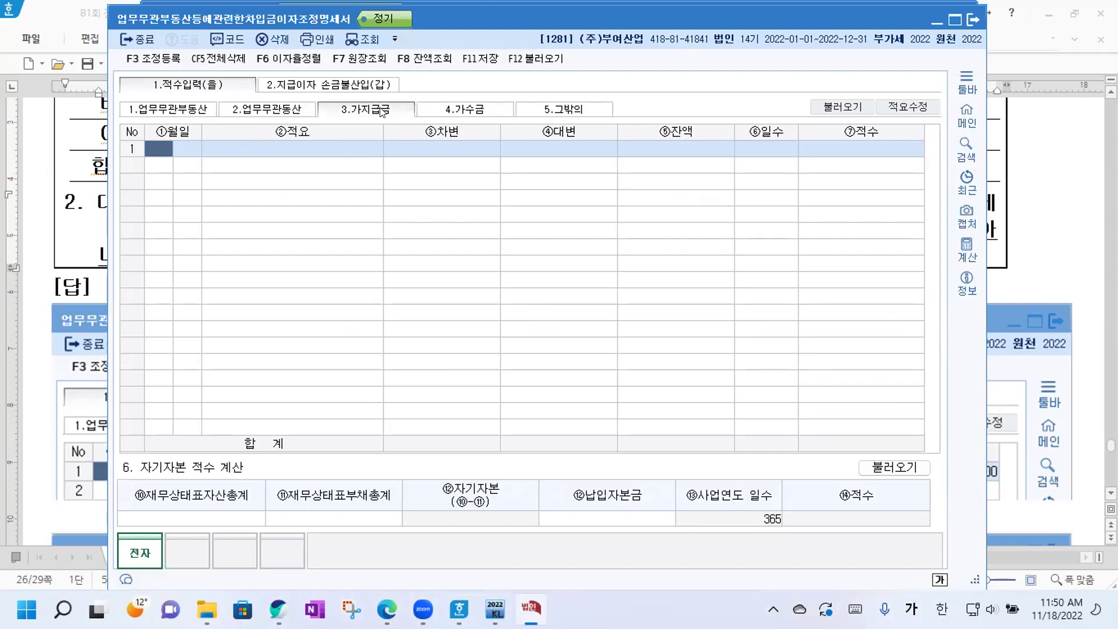
type("1")
key("Return")
type("1")
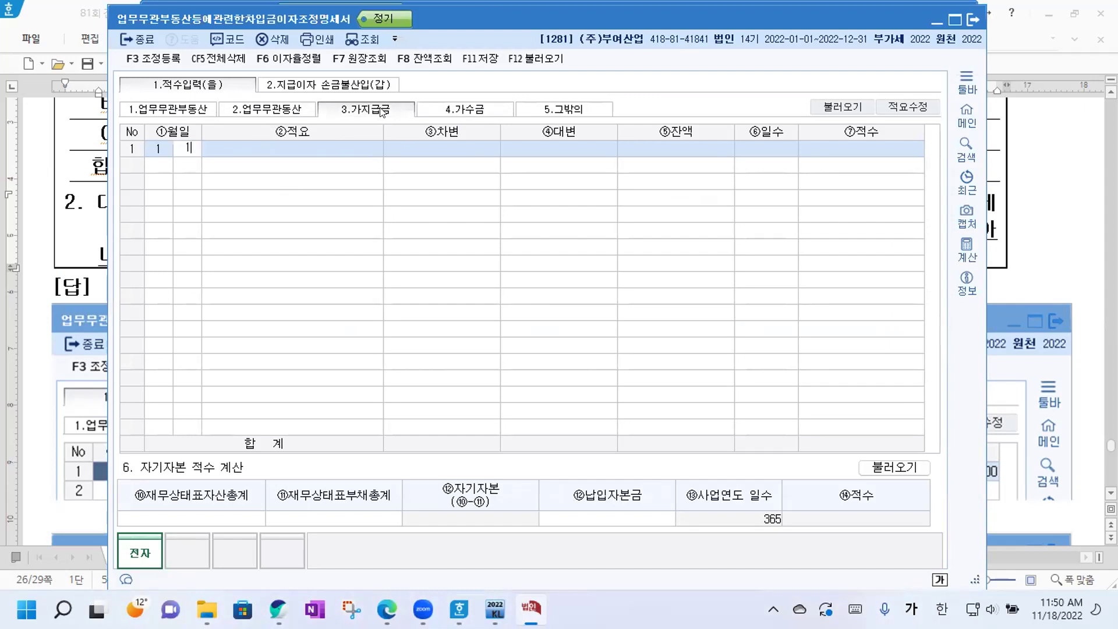
key("Return")
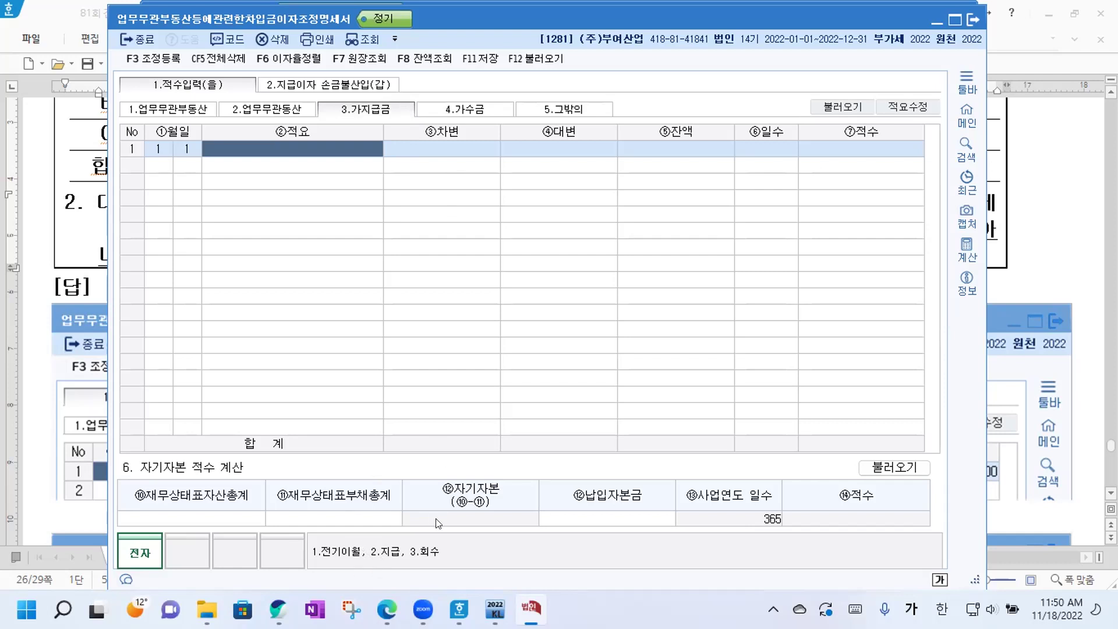
key("2")
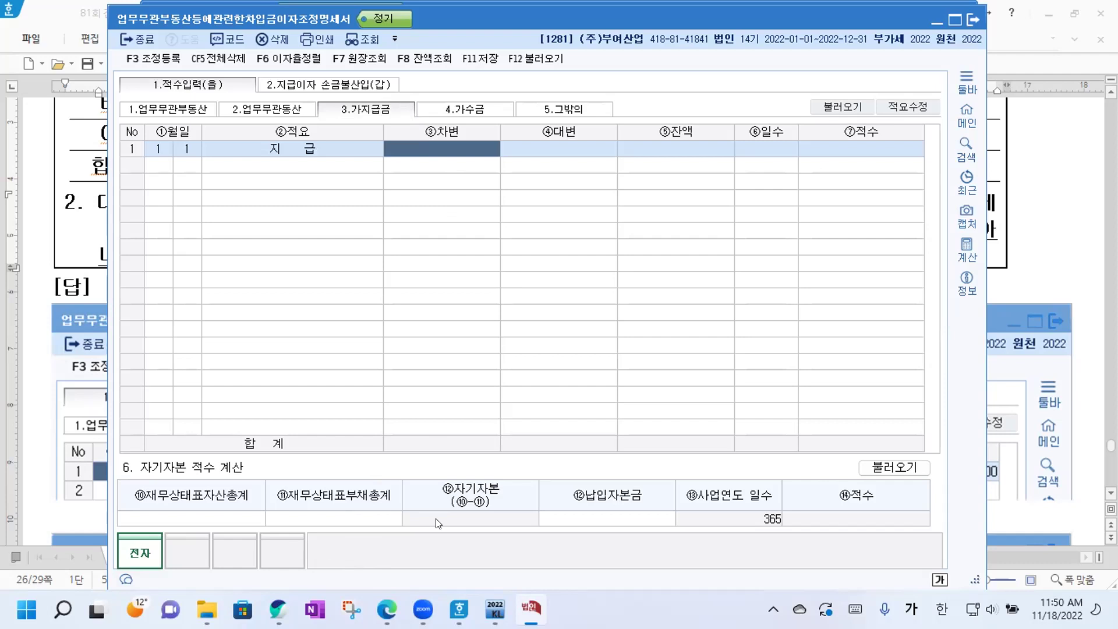
type("100000000")
key("Return")
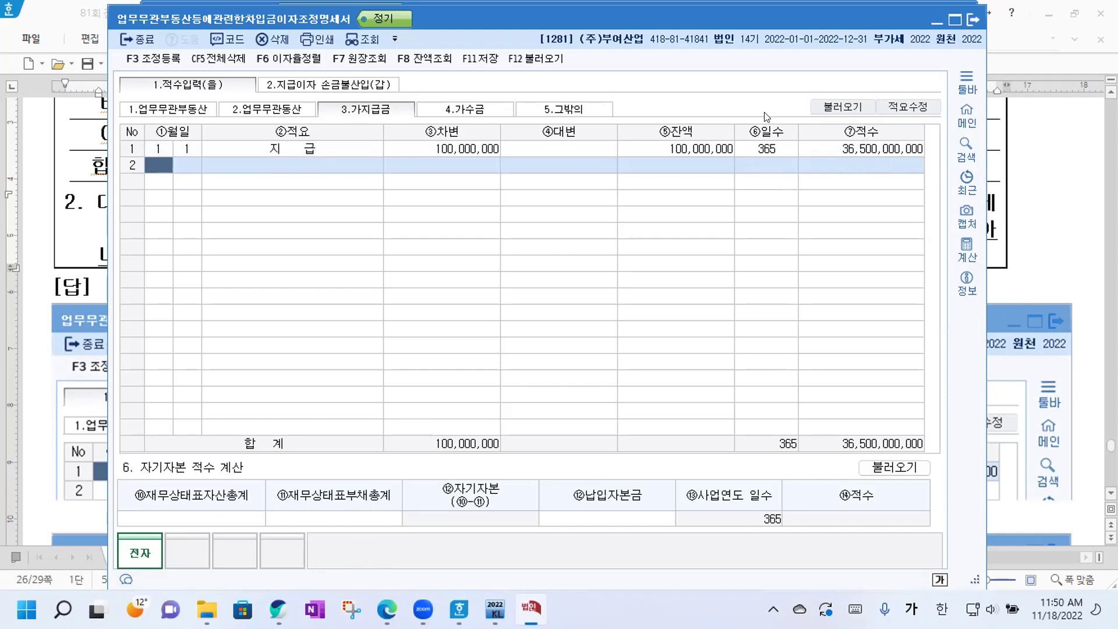
In 지급이자 손금불산입(갑), enter the first interest line with a 7% 이자율 and 14,000,000 지급이자.
left_click(338, 85)
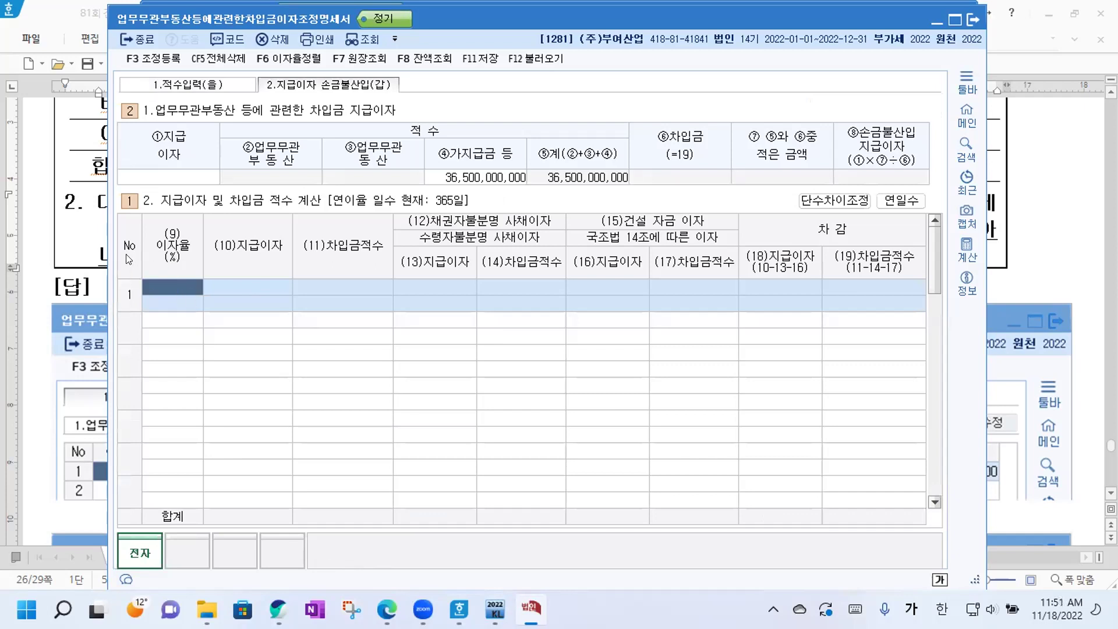
type("7")
key("Return")
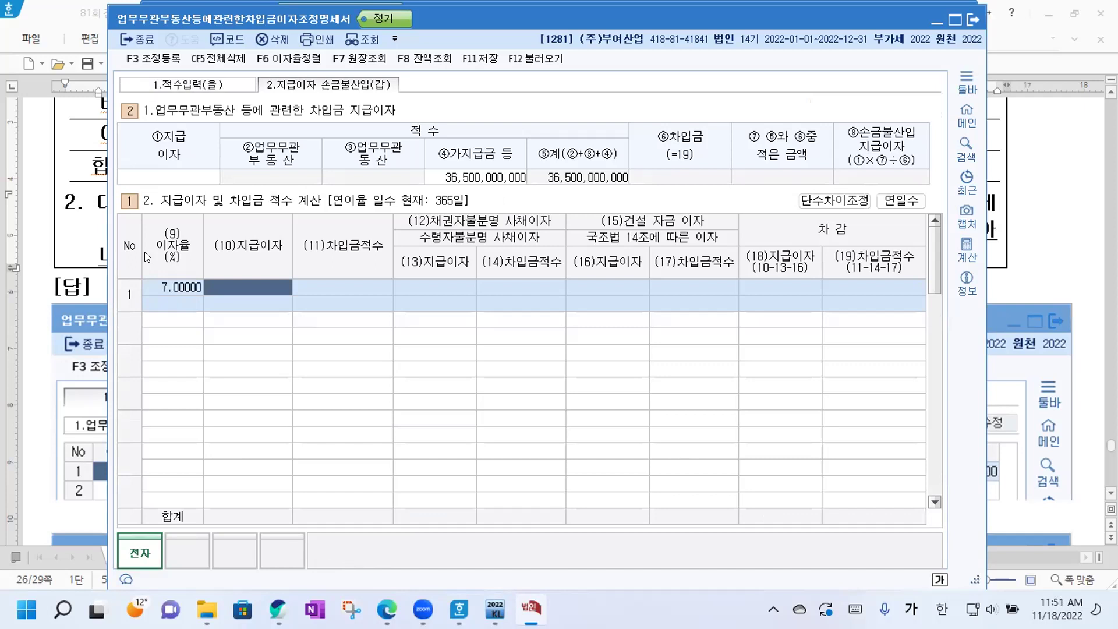
type("14000000")
key("Return")
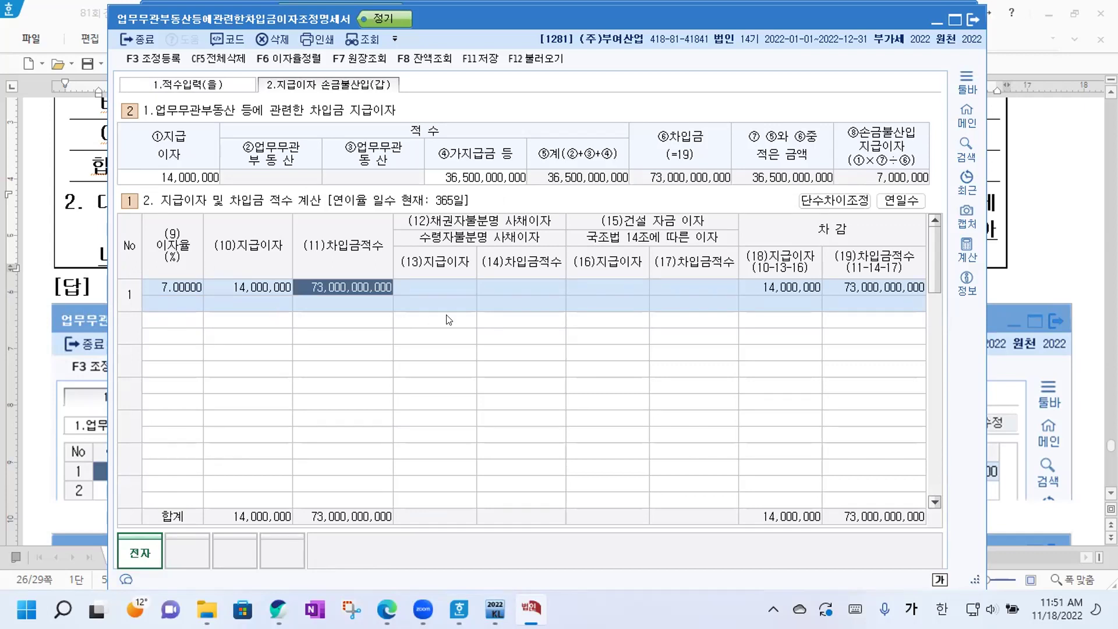
Enter 14,000,000 as the first line's (13)지급이자 under 채권자불분명 사채이자, leaving the 건설 자금 이자 fields blank.
left_click(432, 287)
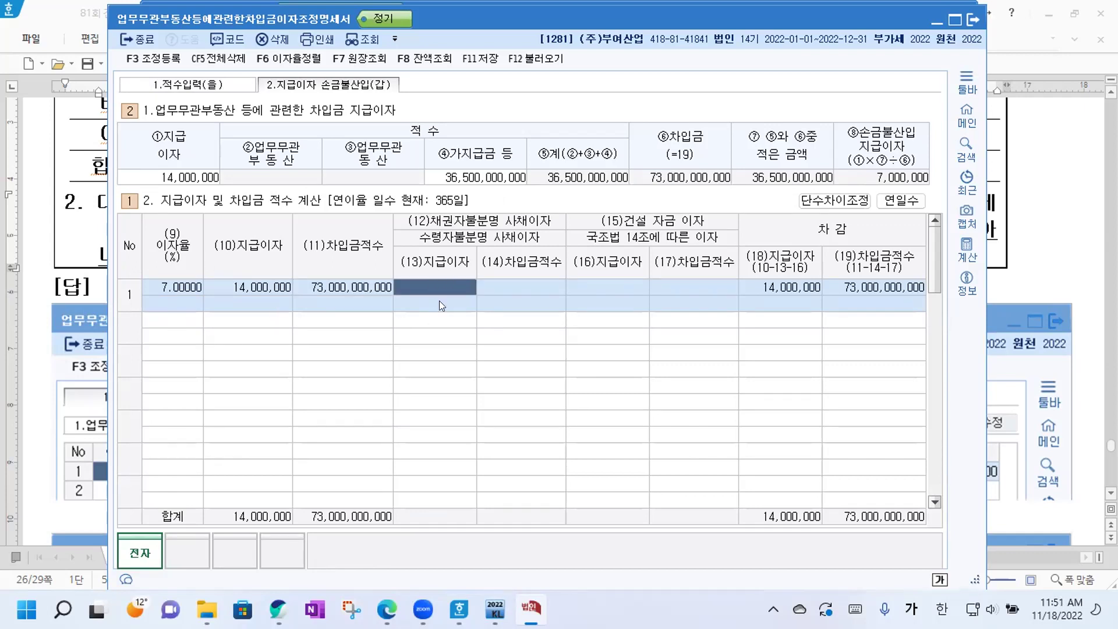
left_click(460, 310)
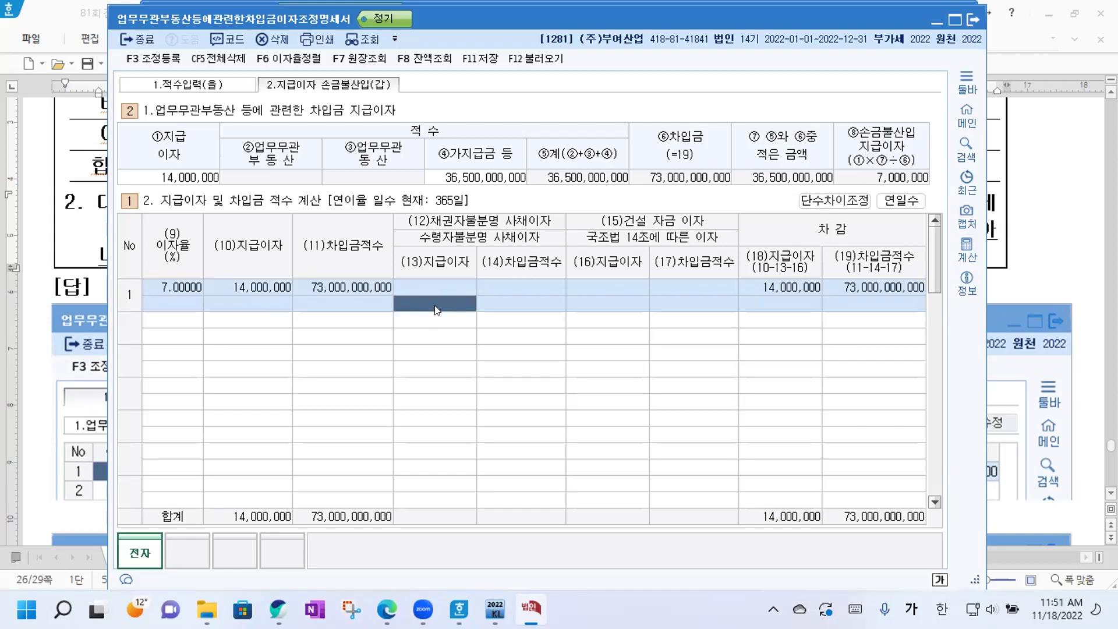
left_click(610, 285)
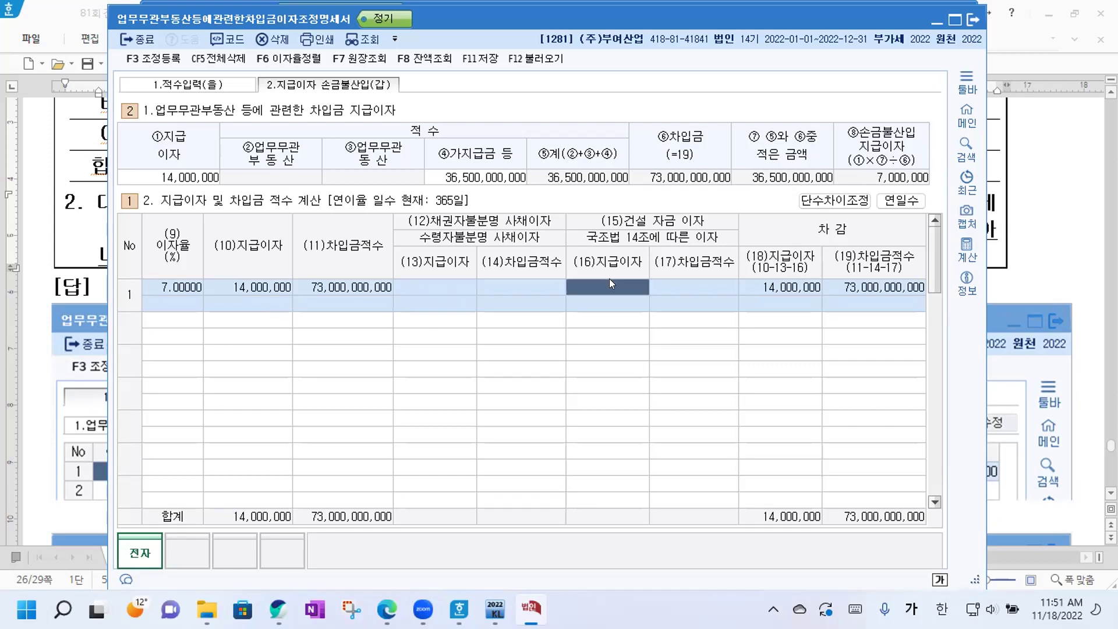
left_click(596, 303)
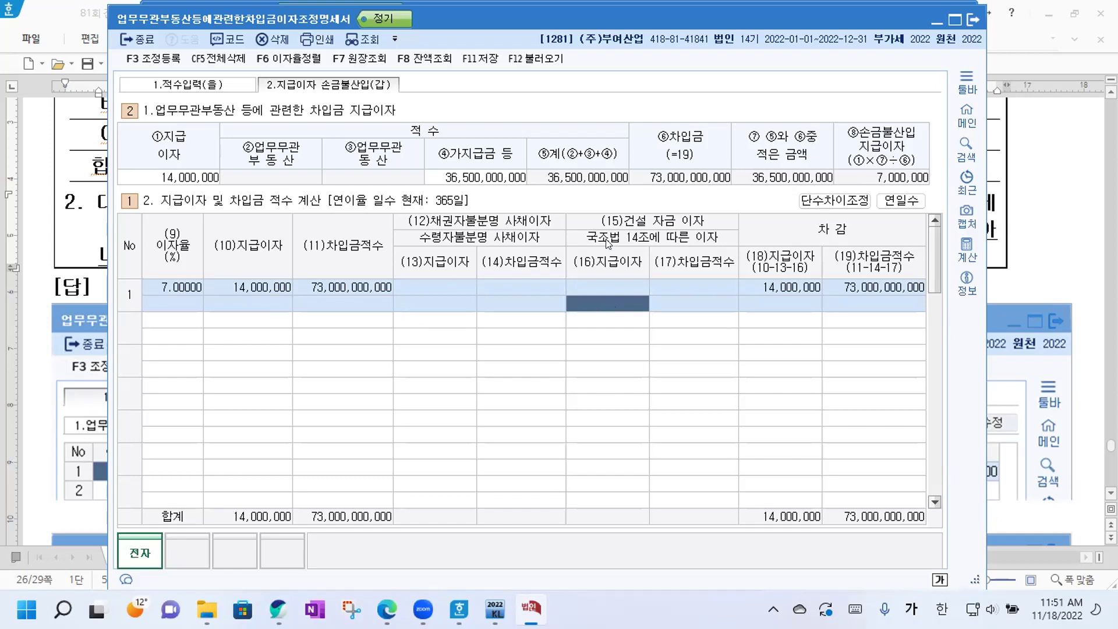
left_click(436, 286)
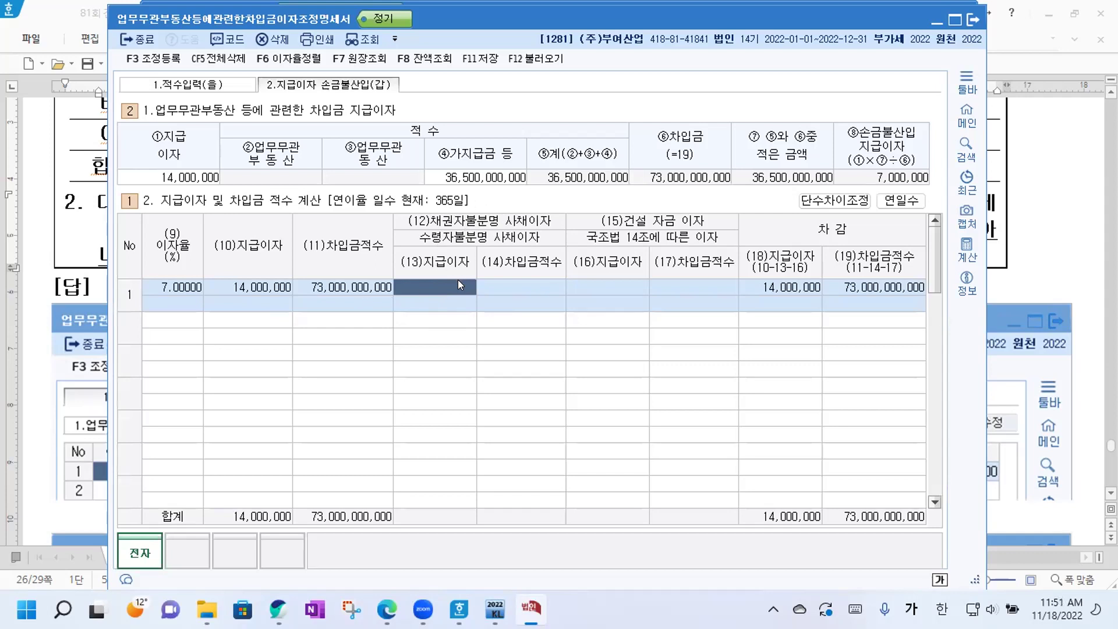
type("14000000")
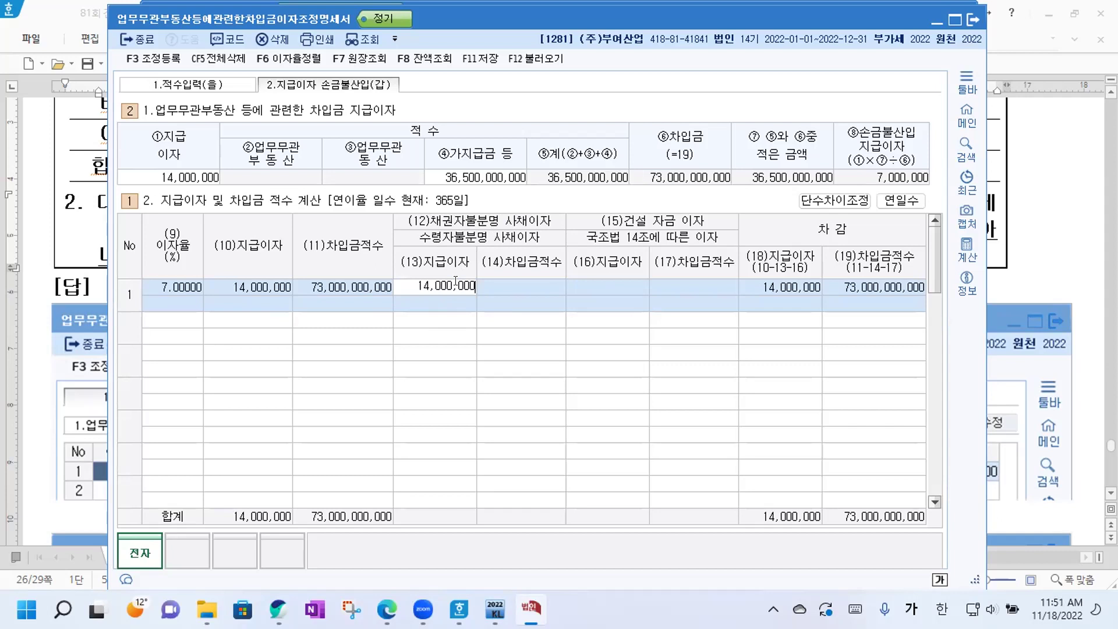
key("Return")
key("Return")
key("Return")
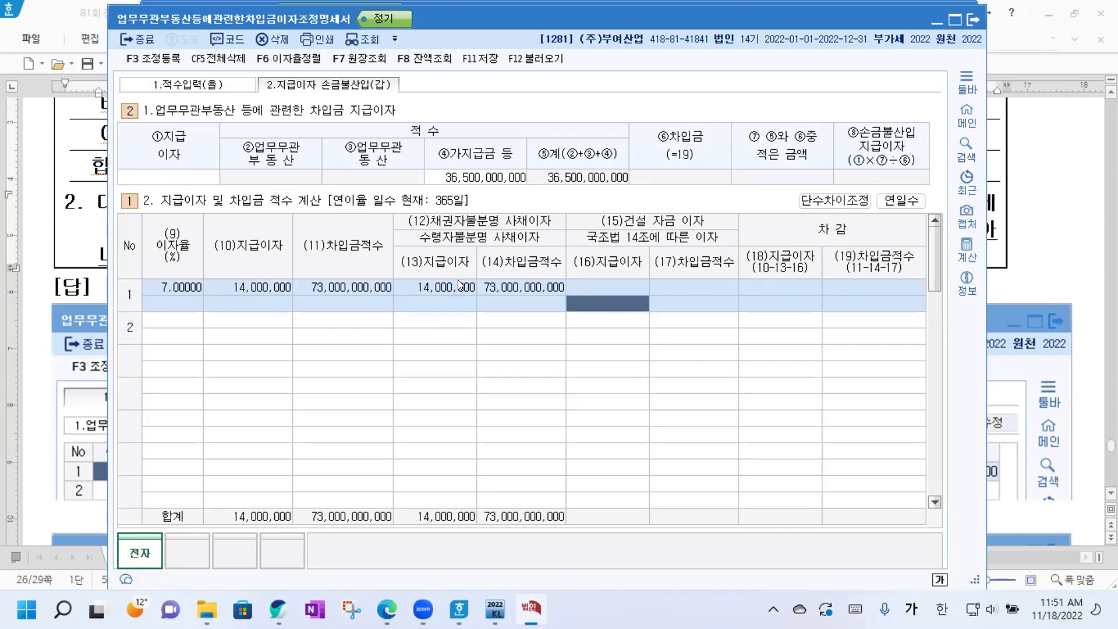
key("Return")
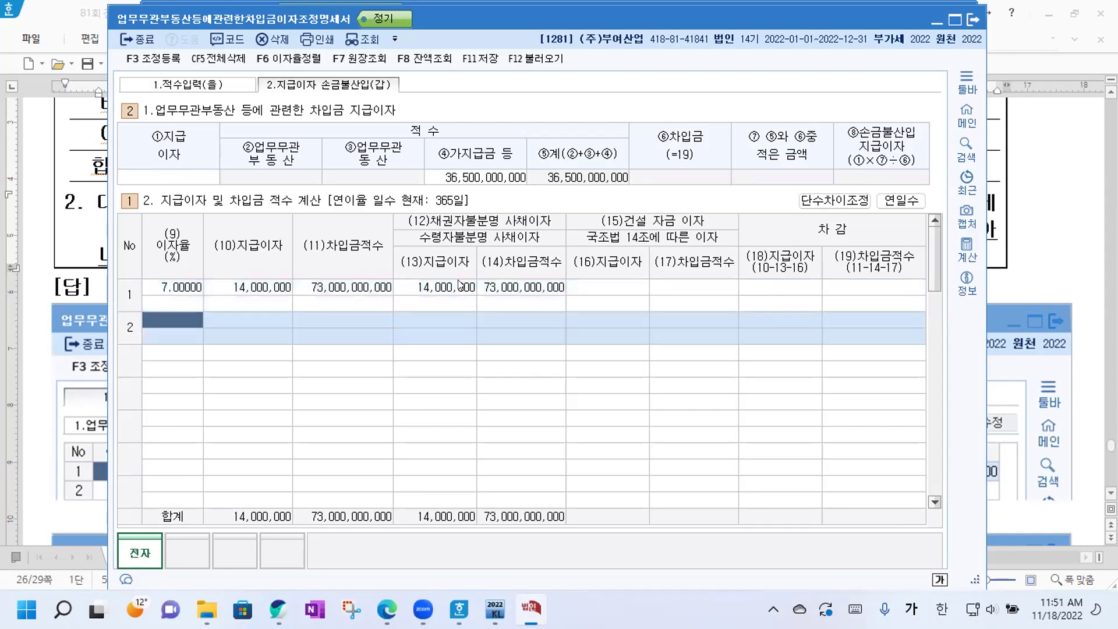
Enter the second interest line with an 8% 이자율 and 8,000,000 지급이자, without any excluded interest.
type("8")
key("Return")
type("8,000,000")
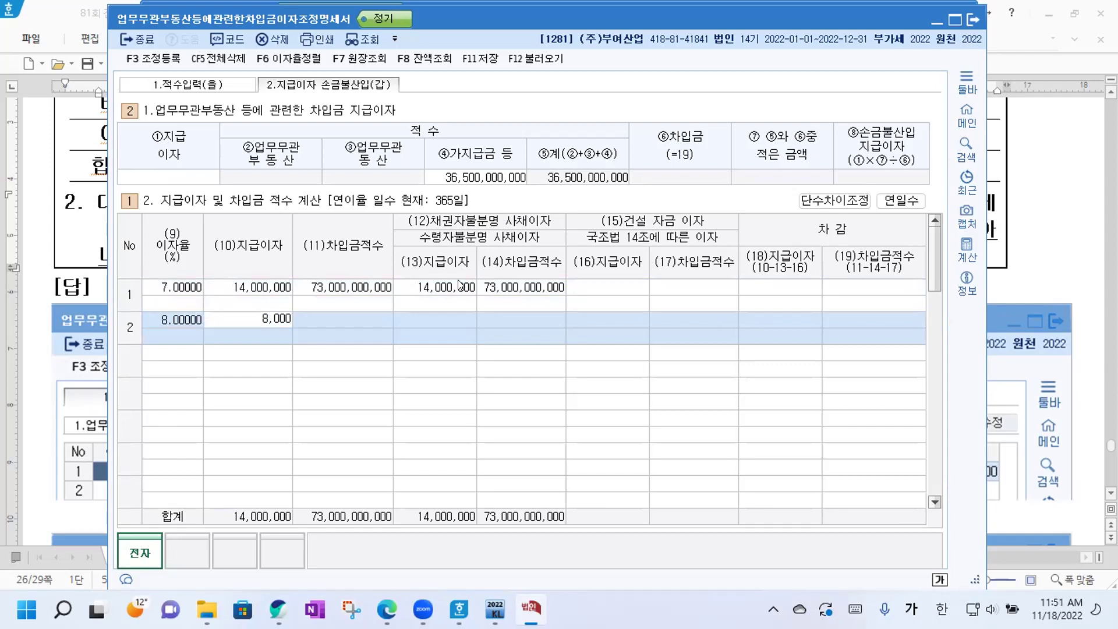
key("Return")
key("Return")
key("Return")
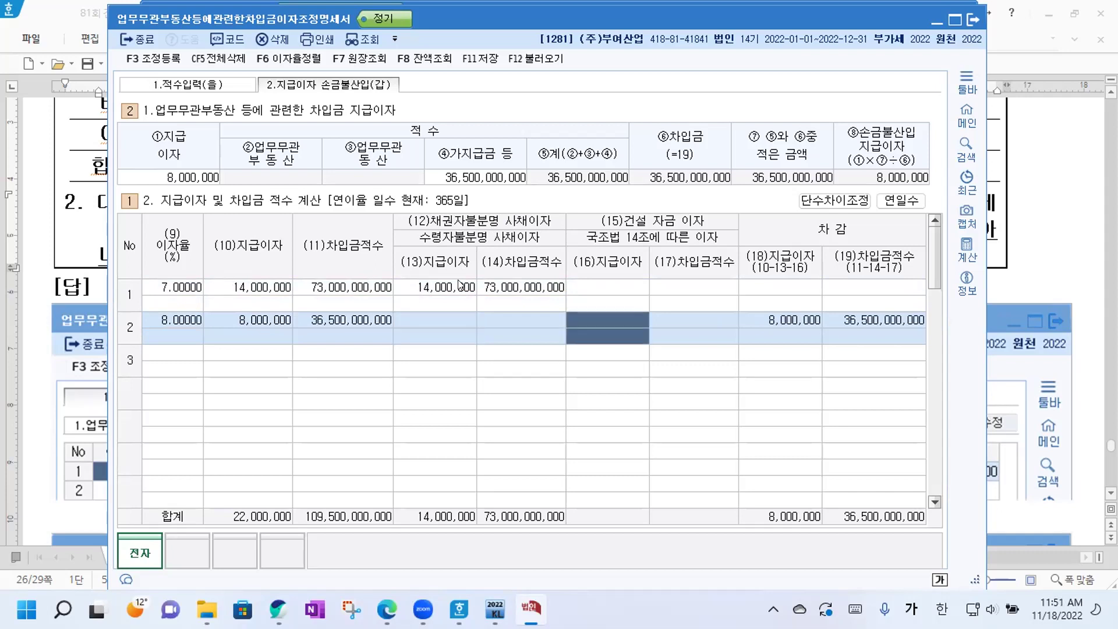
key("Return")
key("Return")
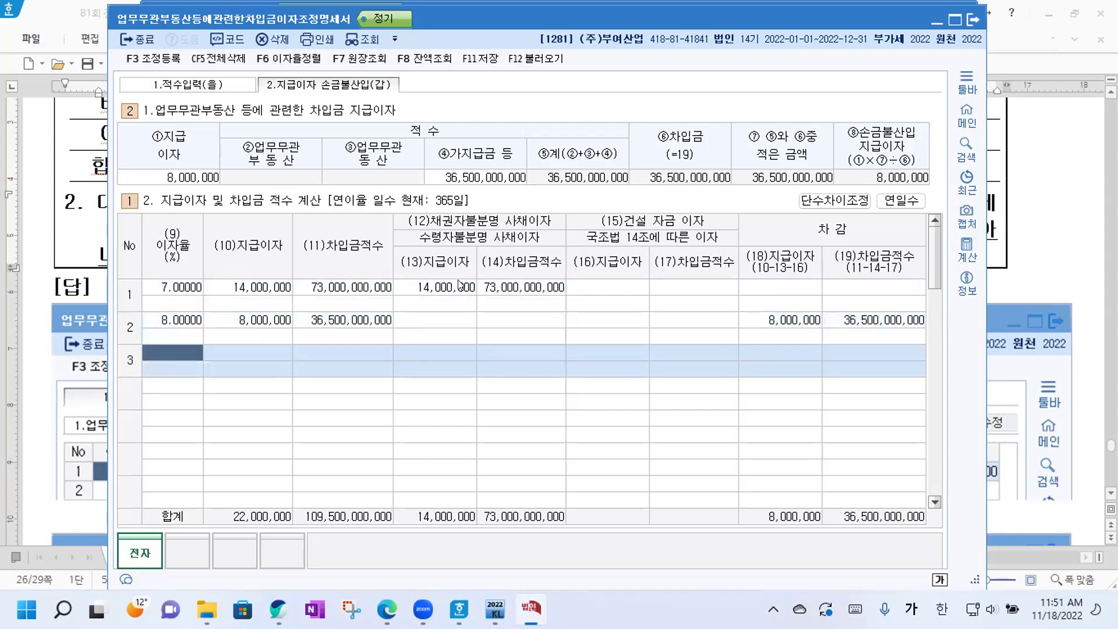
Enter the third interest line with a 12% 이자율 and 24,000,000 지급이자.
type("12")
key("Return")
type("24000000")
key("Return")
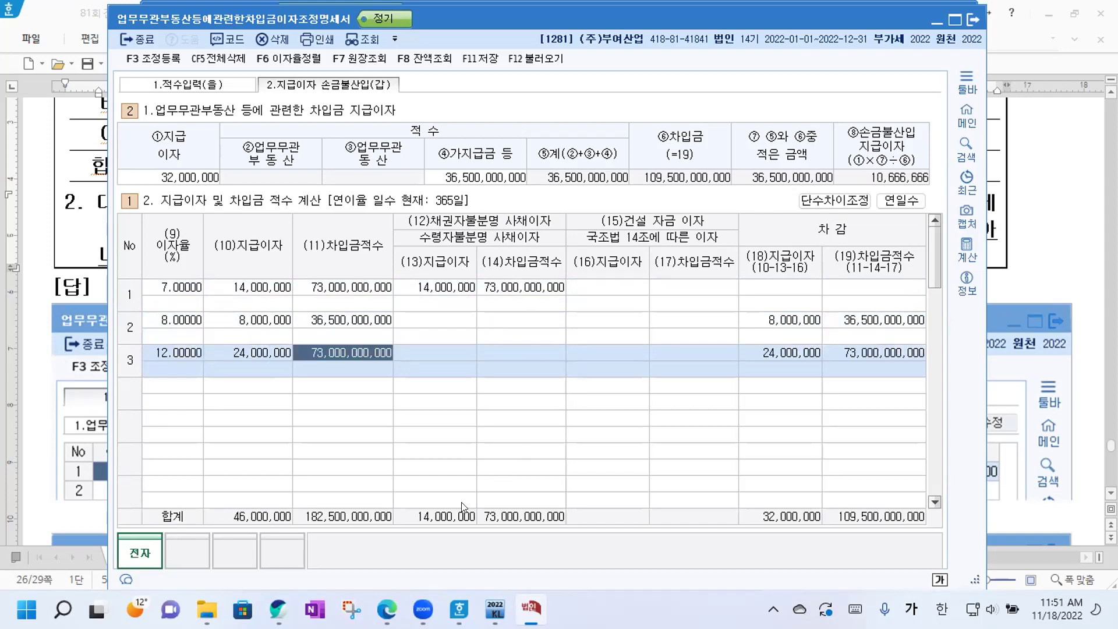
Shorten the statement window, save the statement and open its 조정 등록 dialog.
left_click_drag(462, 503, 461, 496)
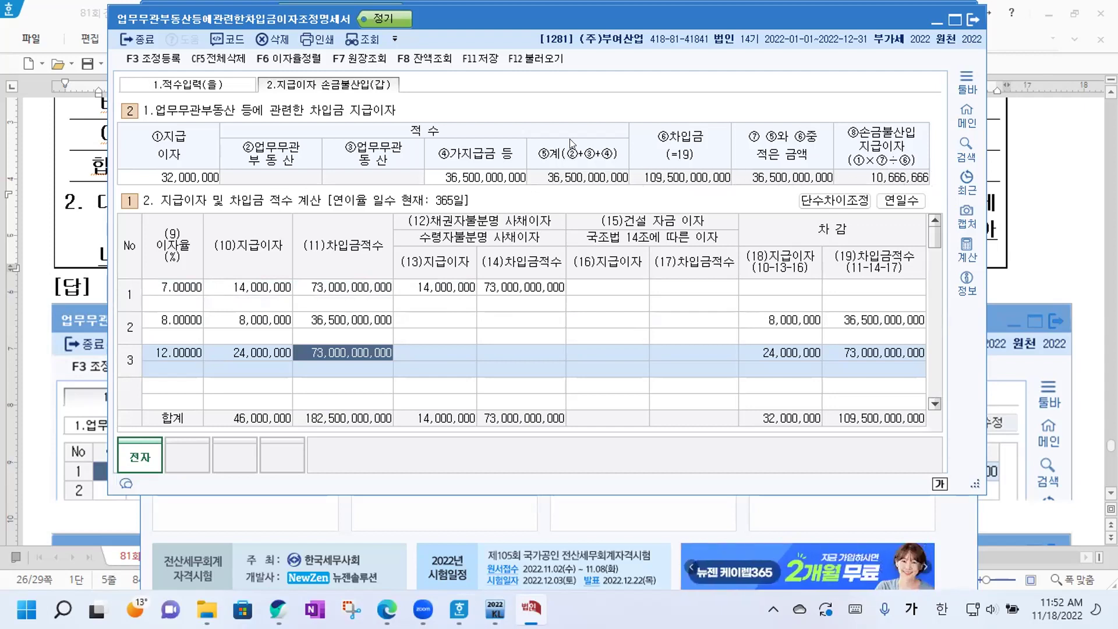
left_click(476, 60)
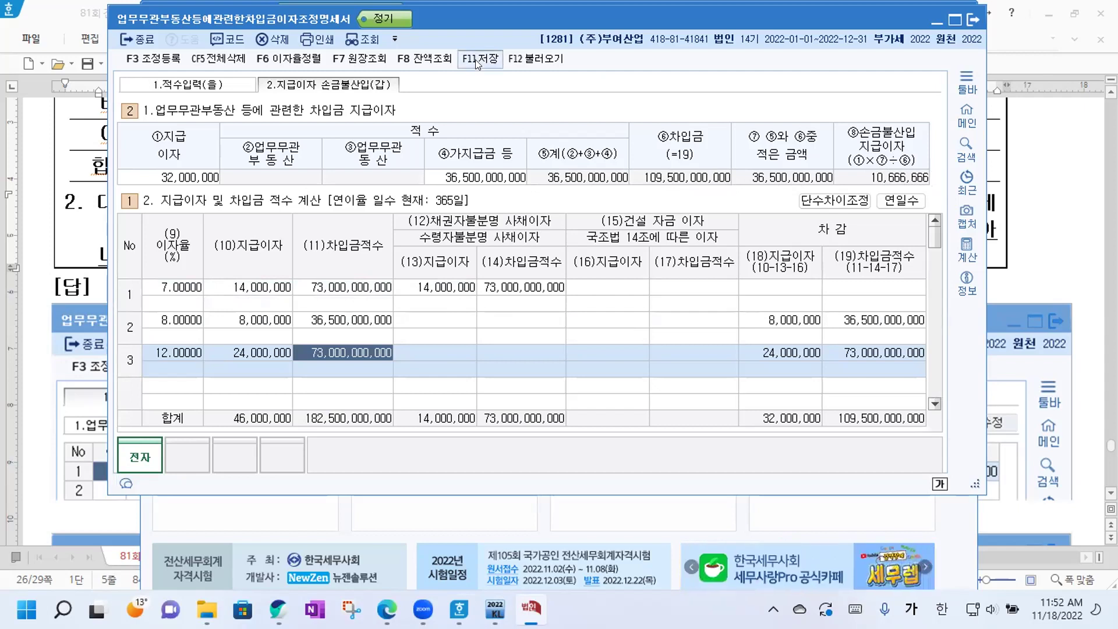
left_click(149, 60)
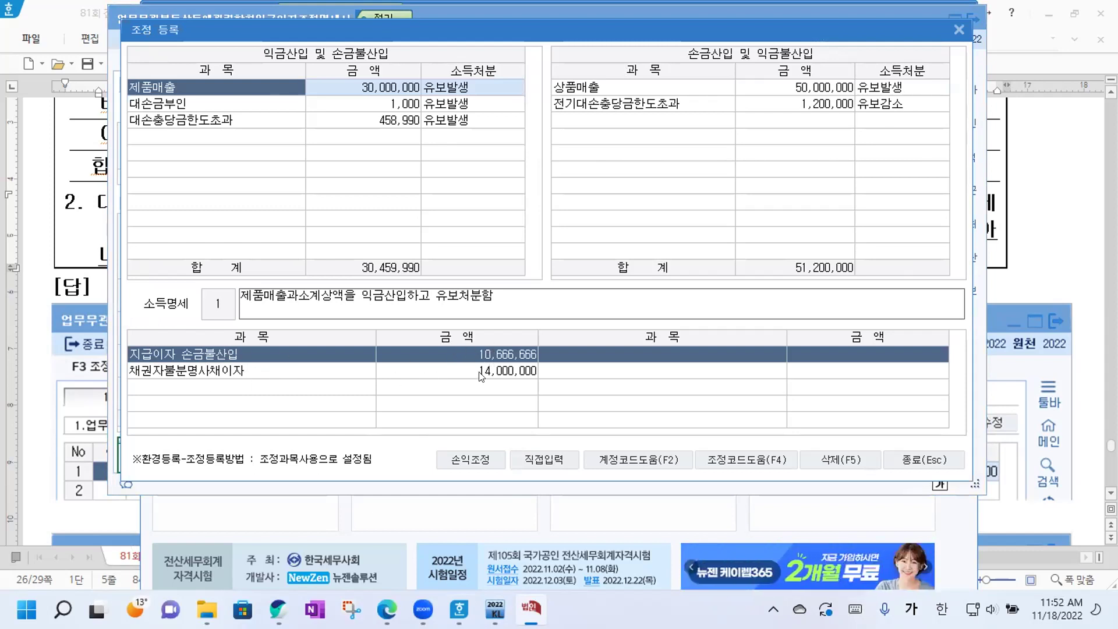
Register 업무무관자산지급이자 of 10,666,666 with 기타사외유출 disposition under 익금산입 및 손금불산입.
left_click(191, 133)
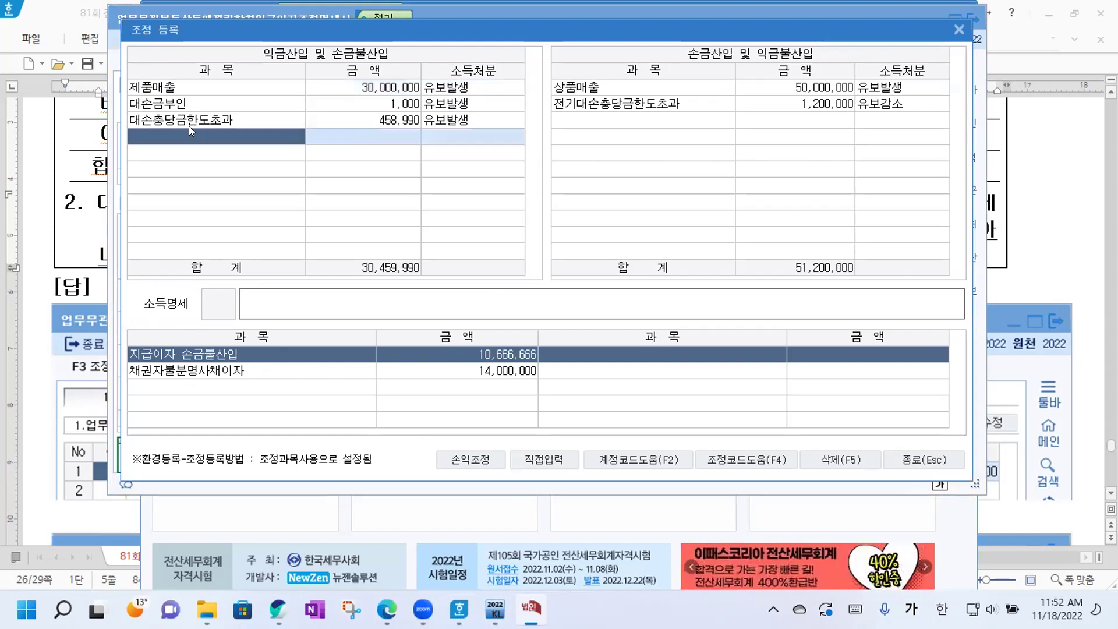
type("업무")
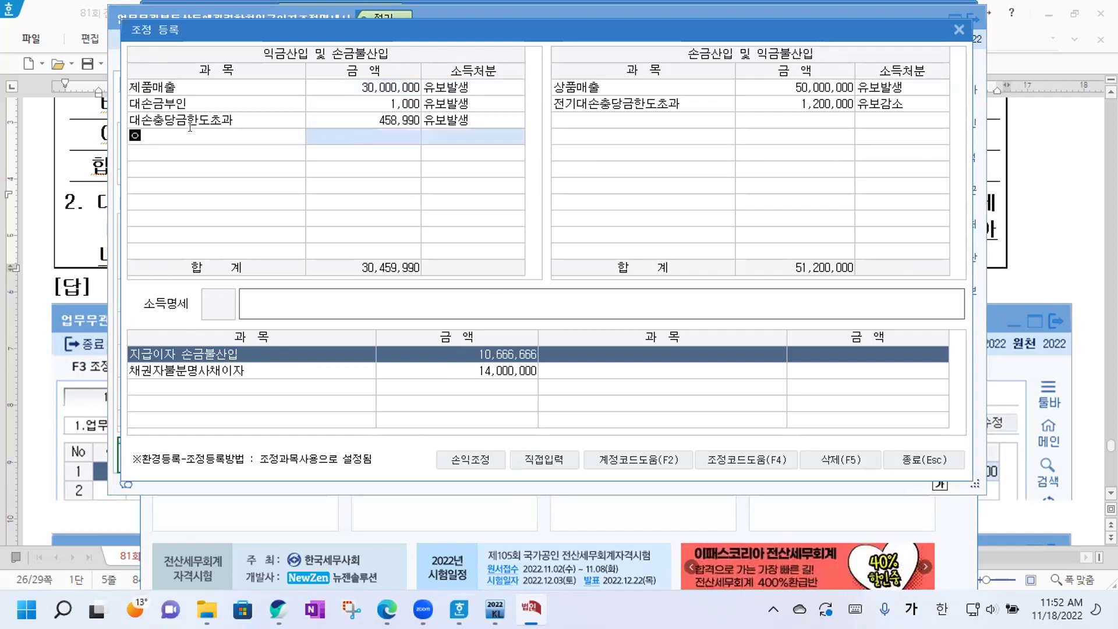
key("Return")
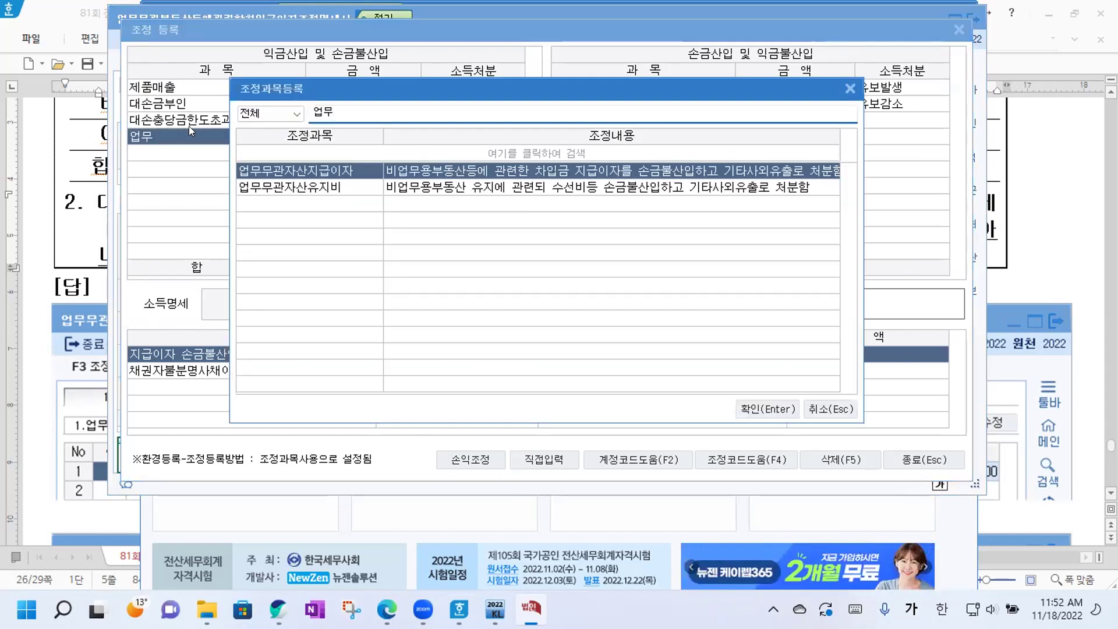
key("Return")
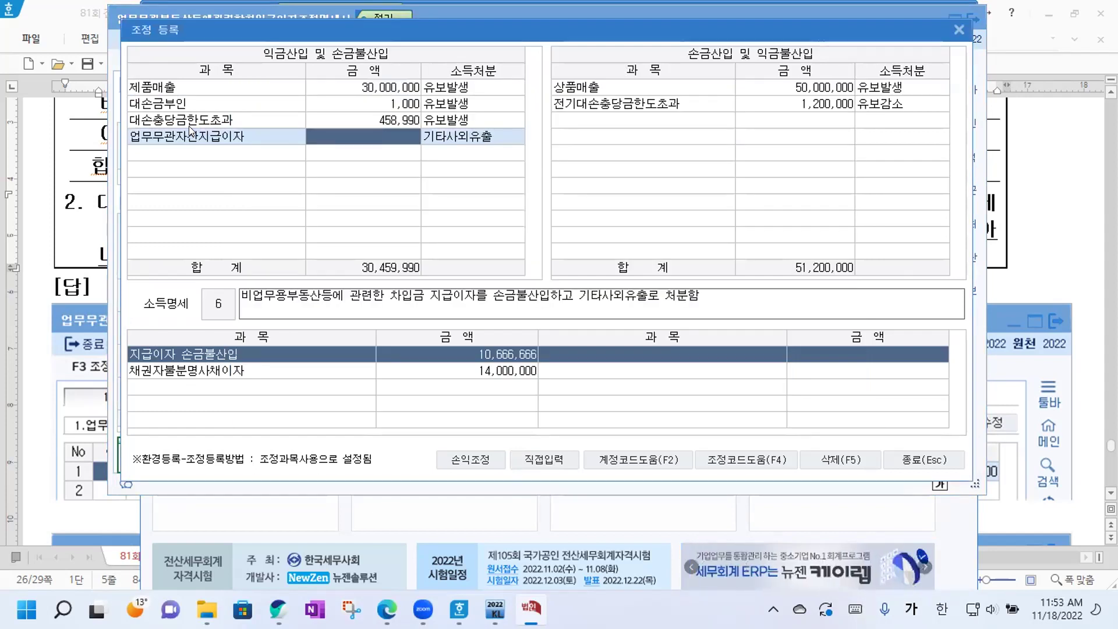
type("10,666,666")
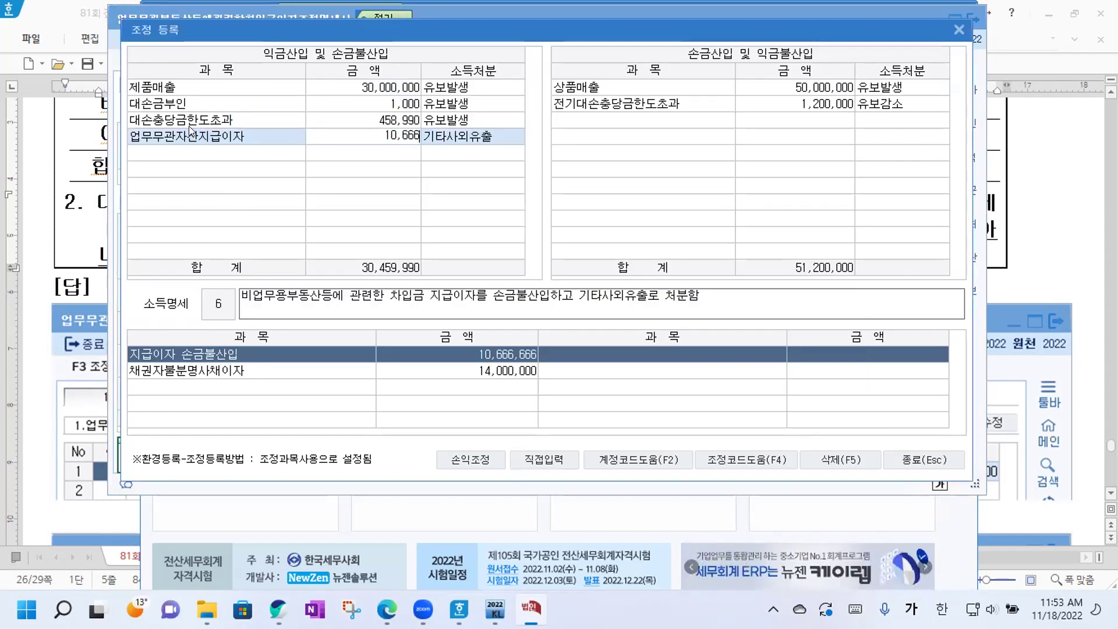
key("Return")
key("Return")
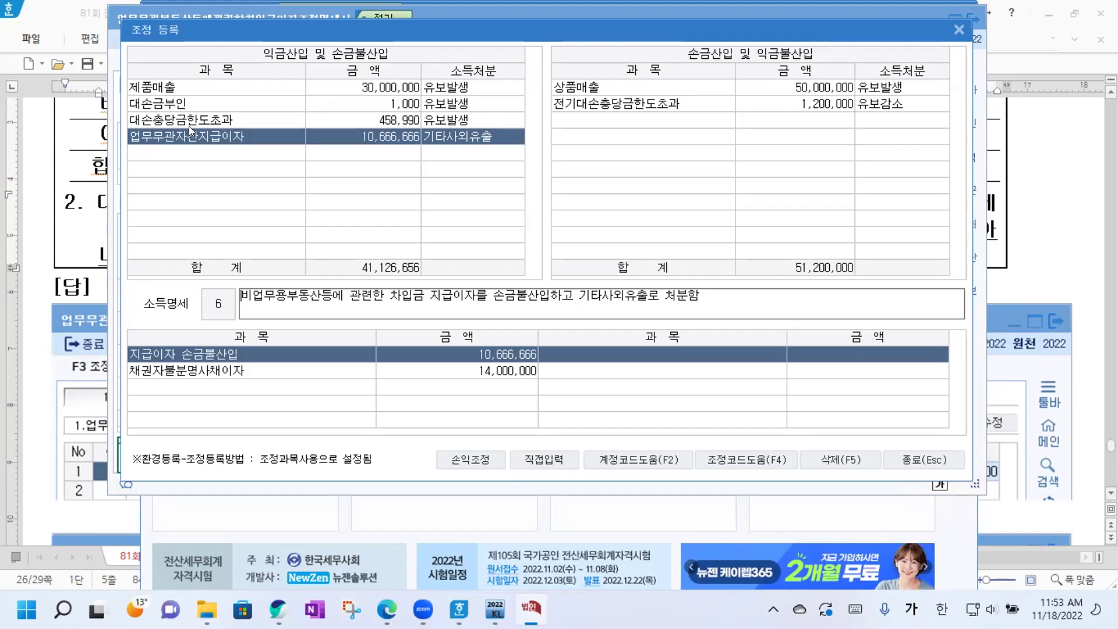
key("Return")
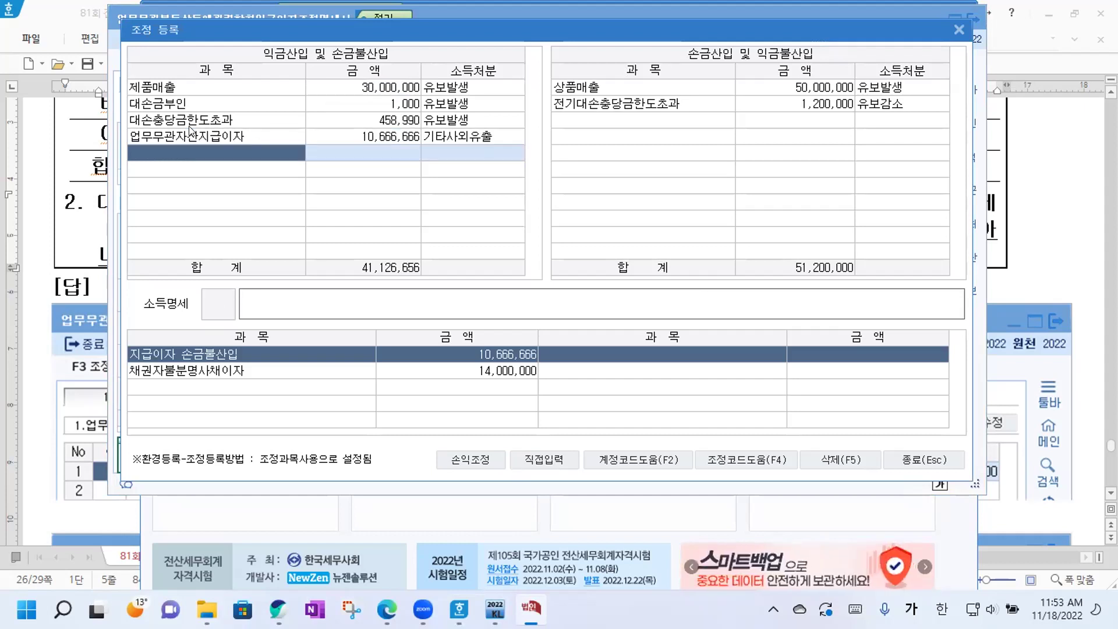
Register 채권자불분명사채이자(원천세제외) of 14,000,000 with 상여 disposition under 익금산입 및 손금불산입.
type("채권")
key("Return")
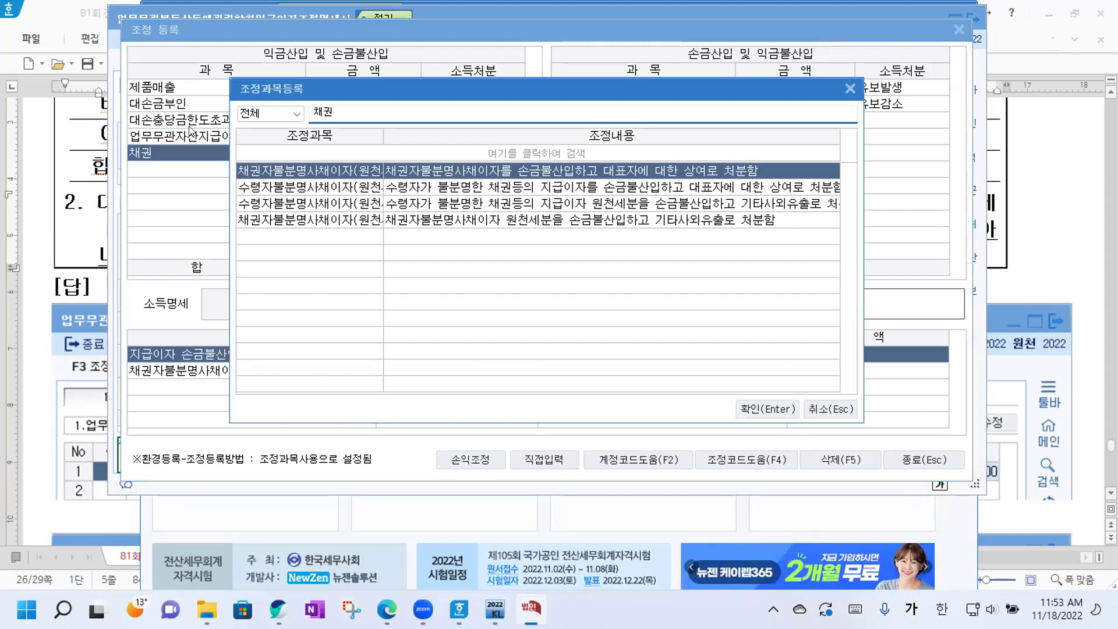
left_click_drag(380, 132, 441, 131)
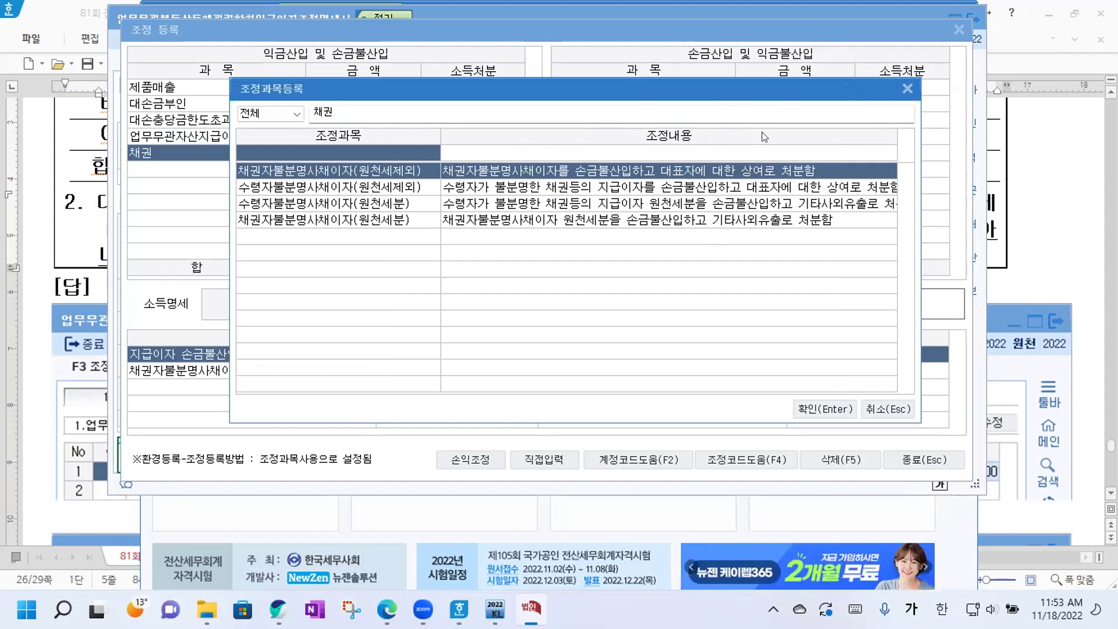
left_click(825, 408)
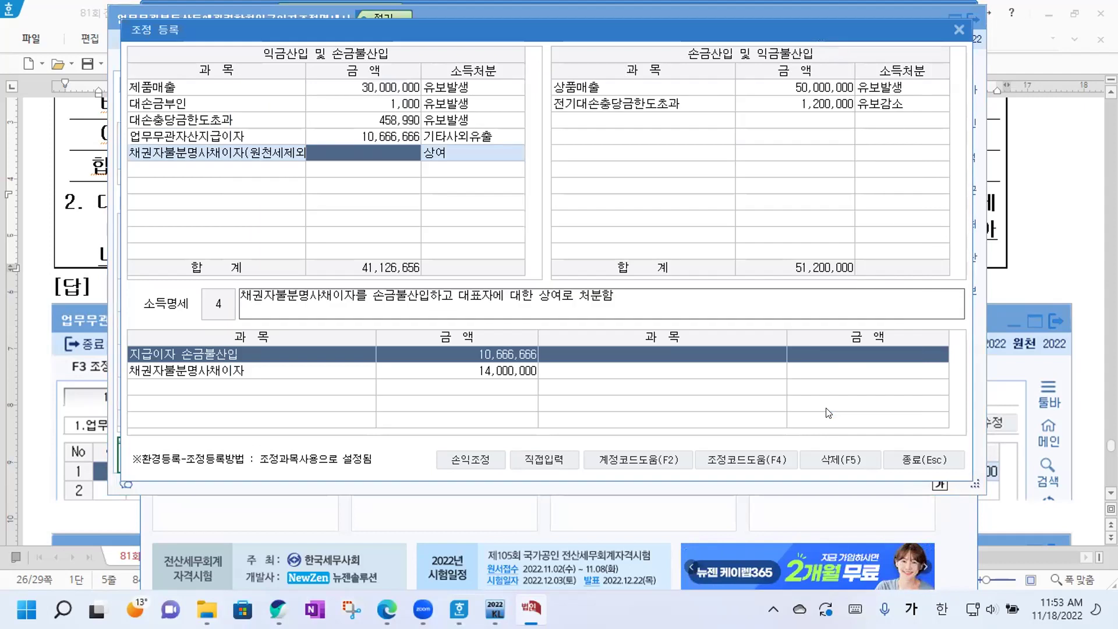
type("14000000")
key("Return")
key("Return")
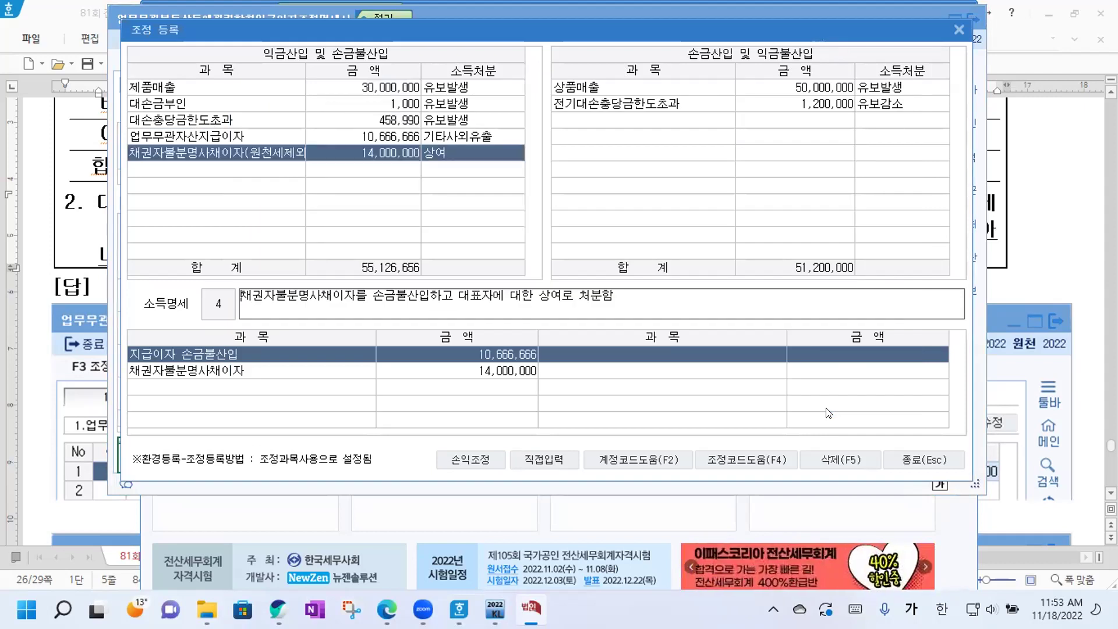
key("Return")
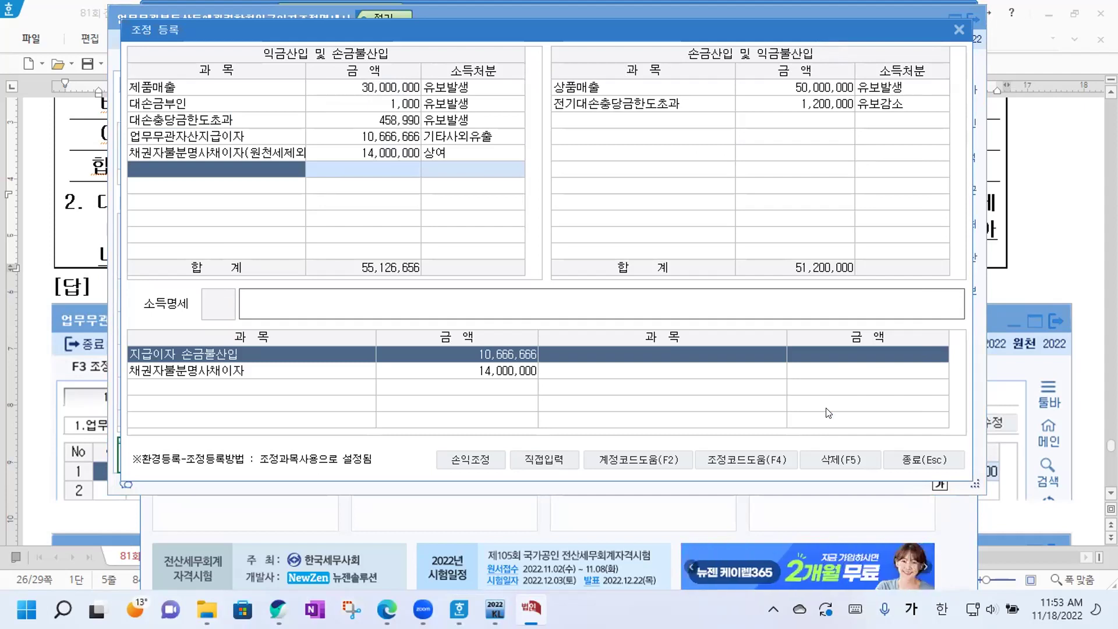
Close the 조정 등록 dialog and the statement, and switch to problem [4] in the Hangul answer document.
left_click(907, 459)
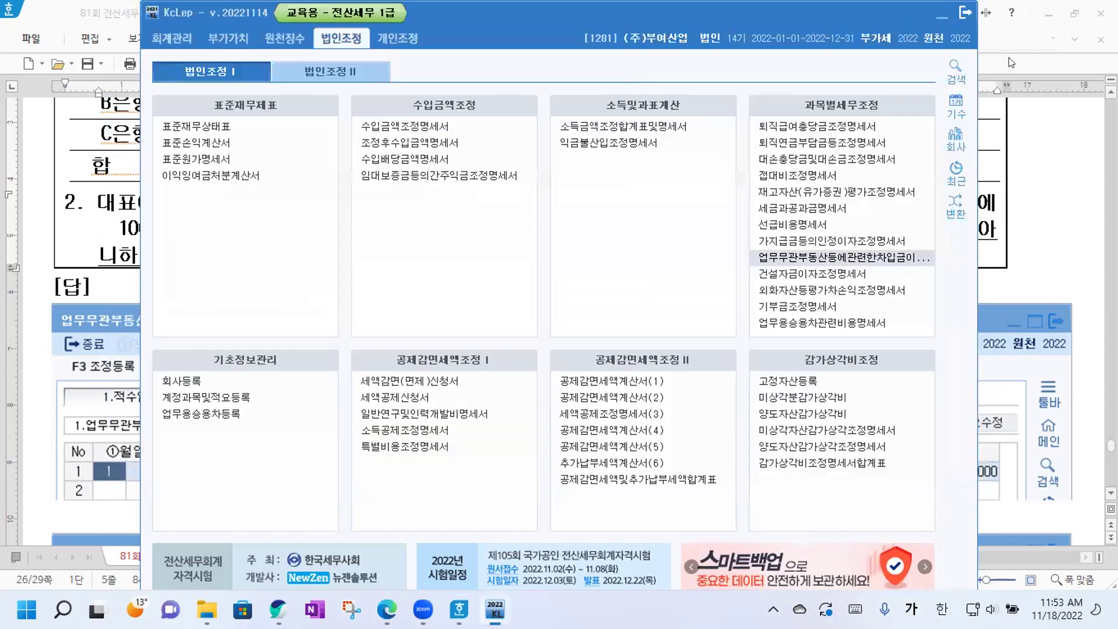
left_click(973, 20)
left_click(1056, 181)
scroll(468, 228, "down", 10)
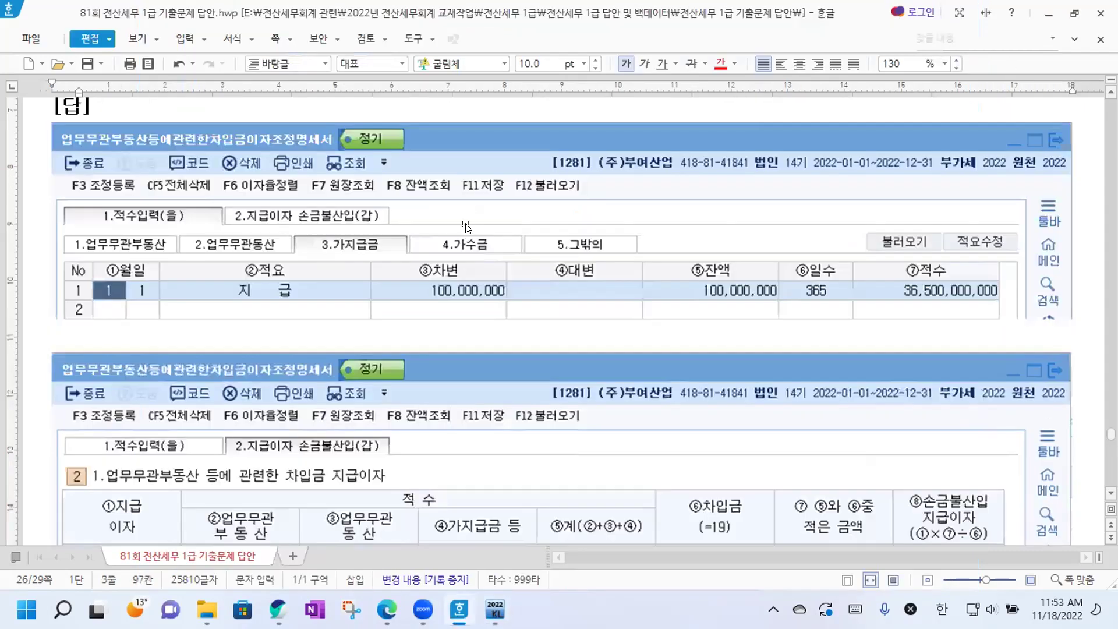
scroll(467, 233, "down", 8)
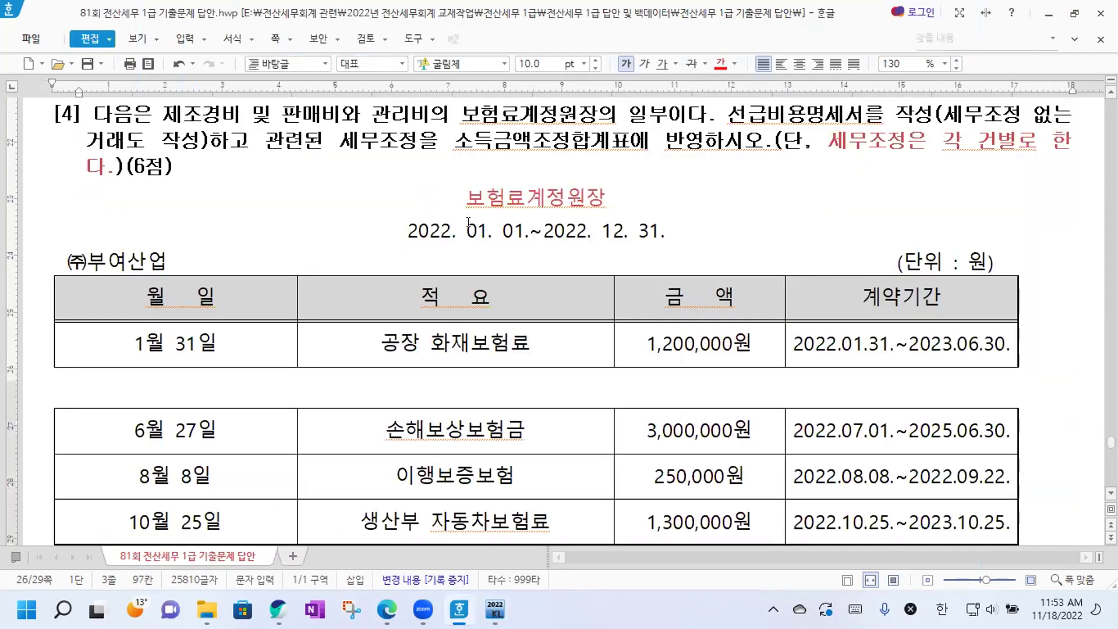
scroll(3, 205, "up", 2)
Insert a page break before problem [4] so that its insurance table starts on a new page.
left_click(123, 201)
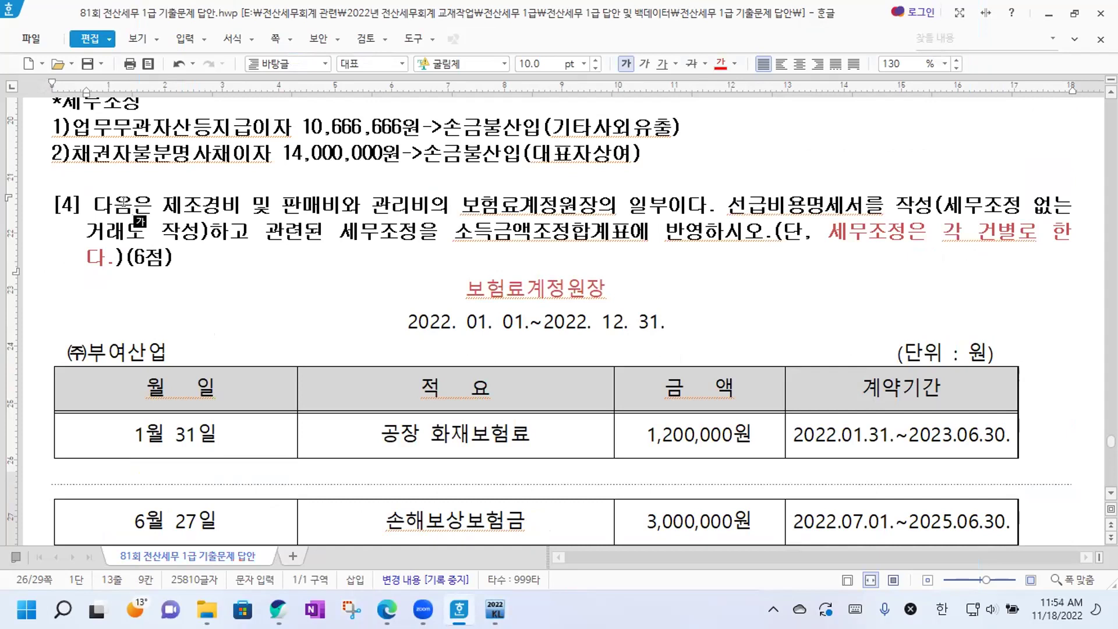
left_click(54, 207)
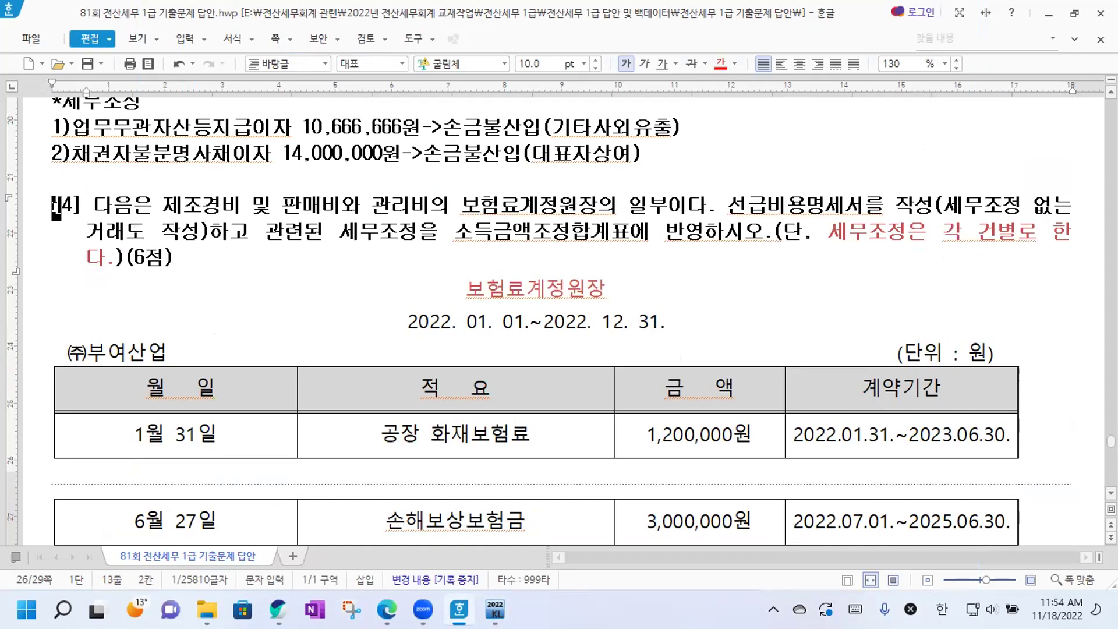
left_click(49, 205)
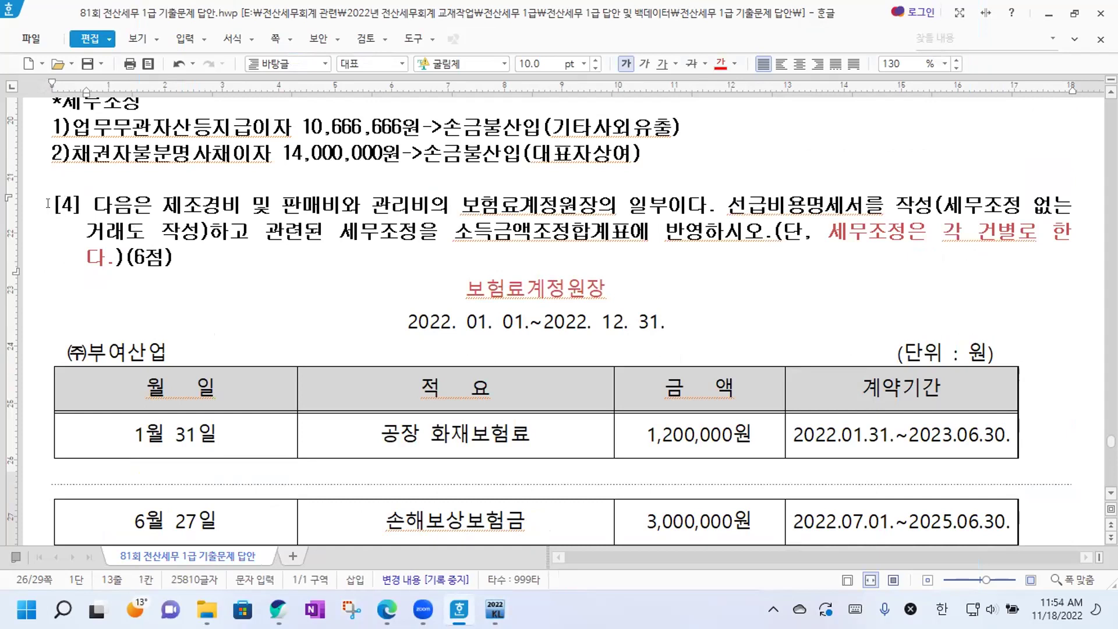
key("ctrl+Return")
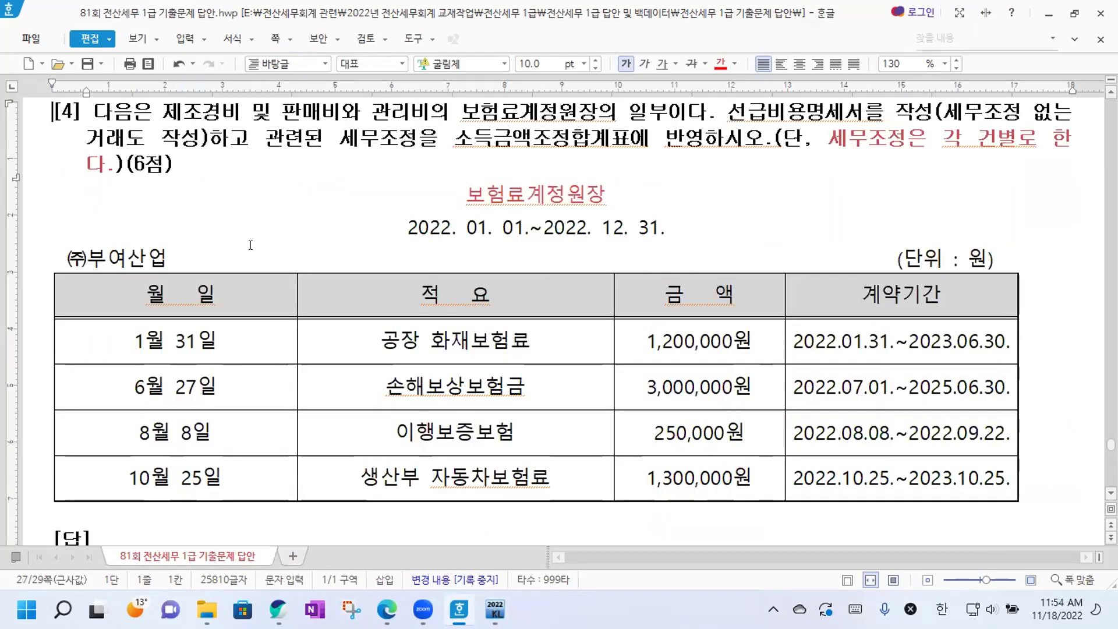
Add the heading "*선급비용조정명세서 작성순서" on a new line under problem [4]'s [답], followed by an empty line.
scroll(251, 244, "down", 2)
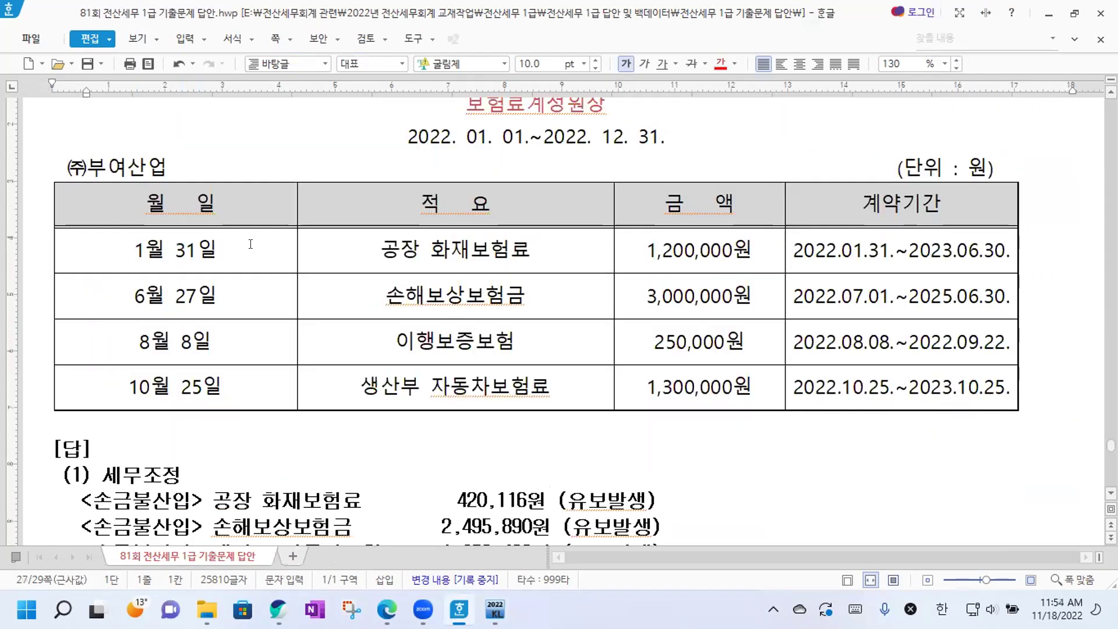
scroll(250, 243, "up", 2)
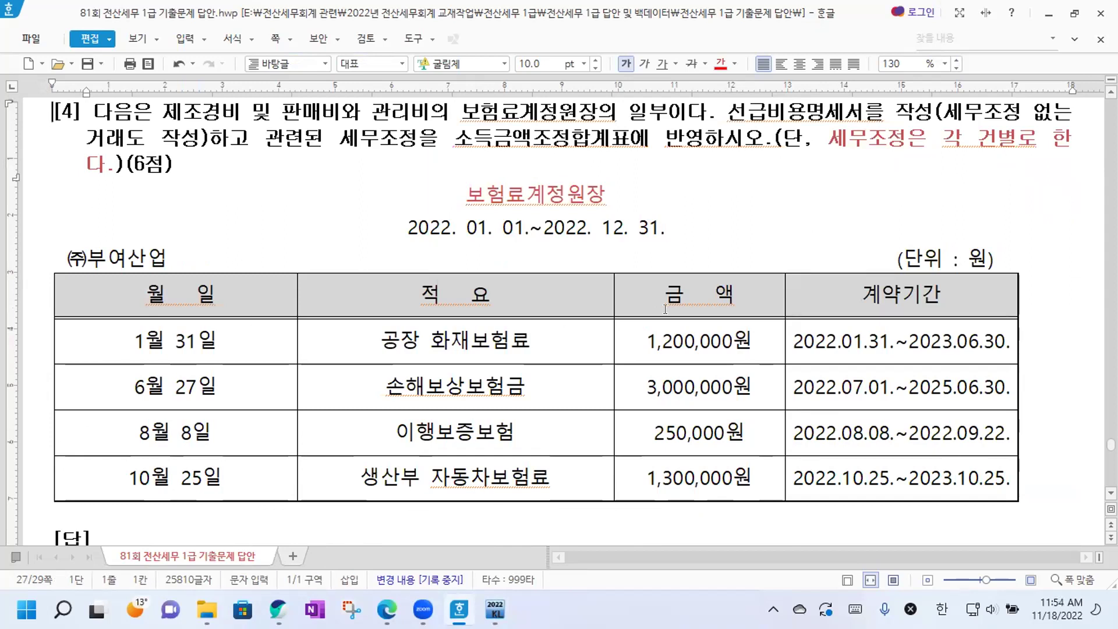
scroll(128, 274, "down", 6)
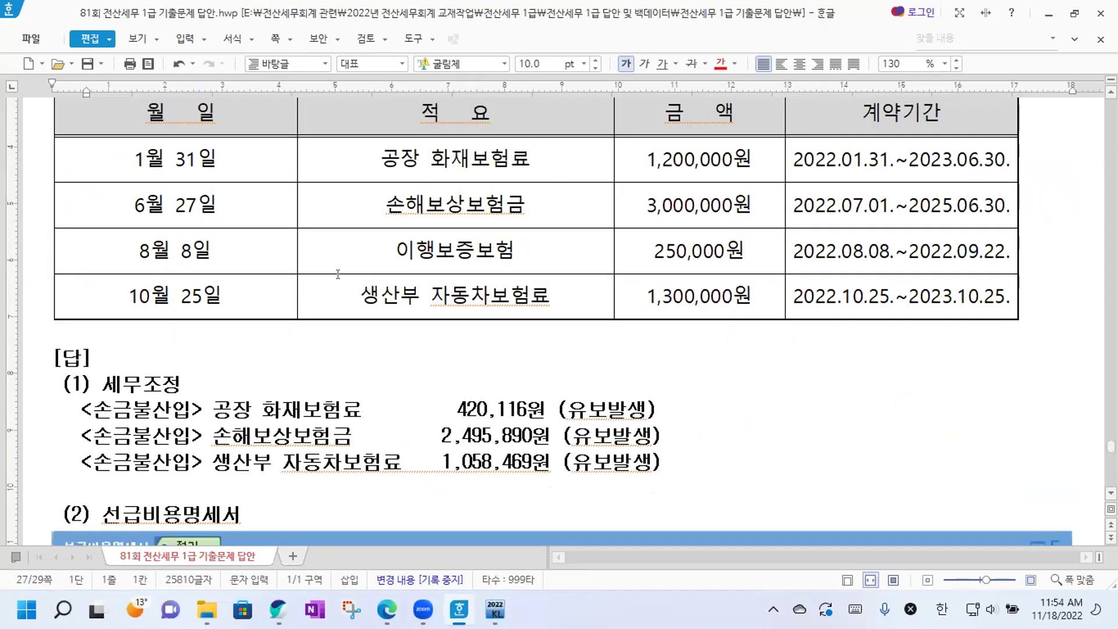
left_click(113, 271)
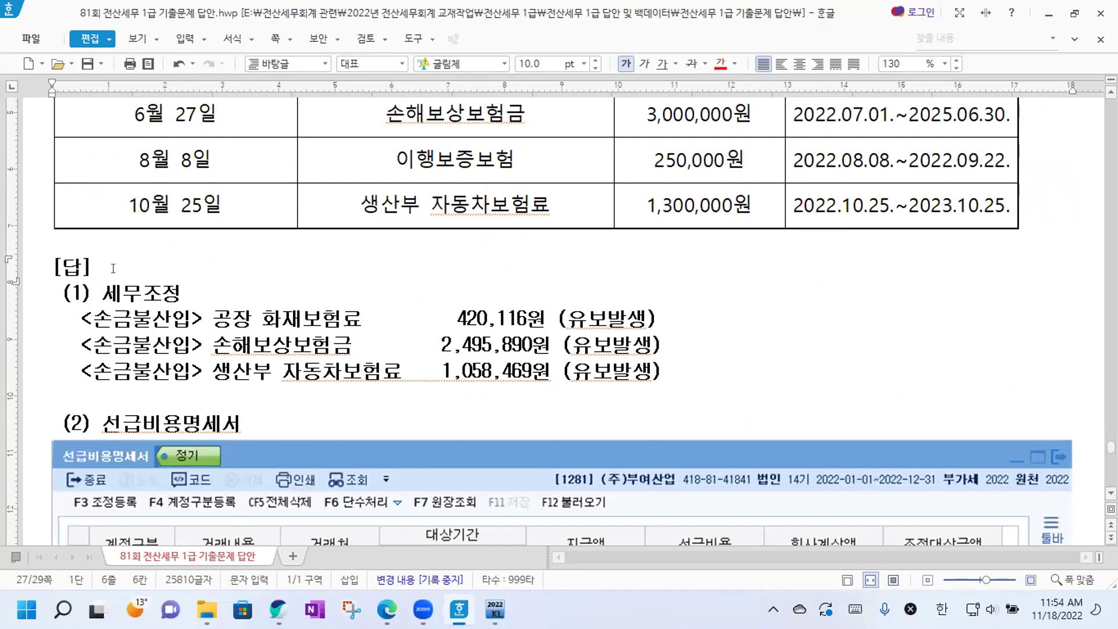
key("Return")
type("*")
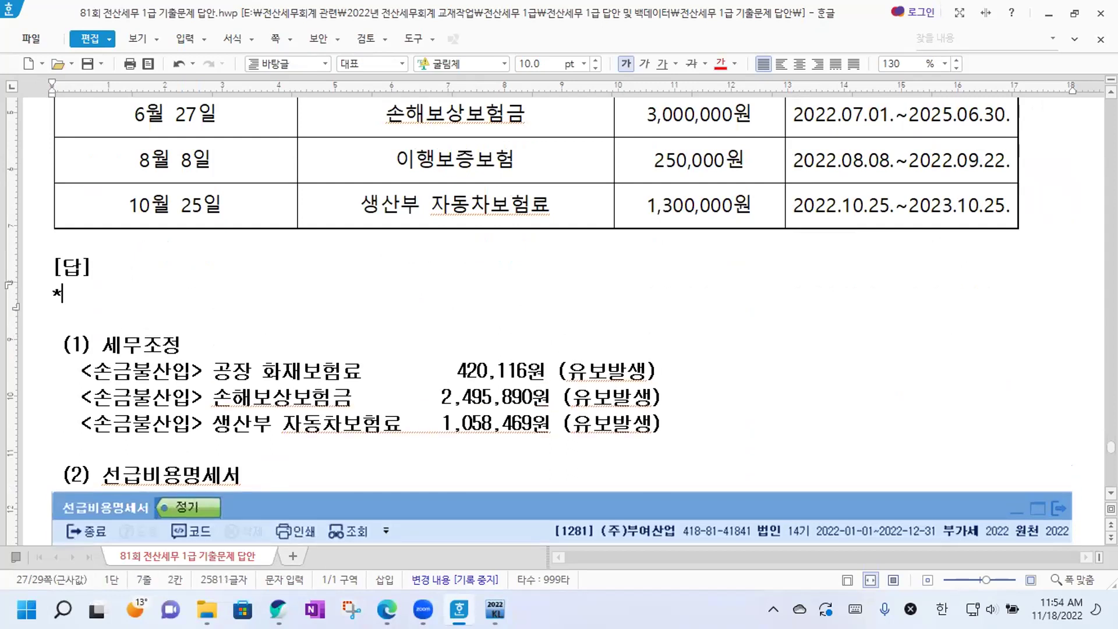
type("선급비")
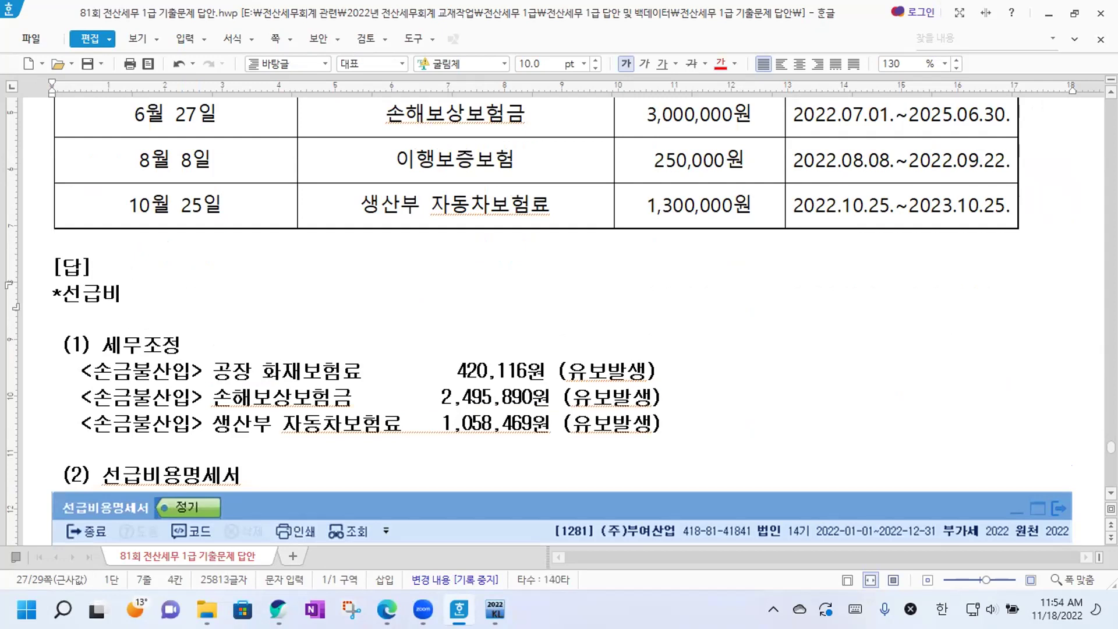
type("용조저정명")
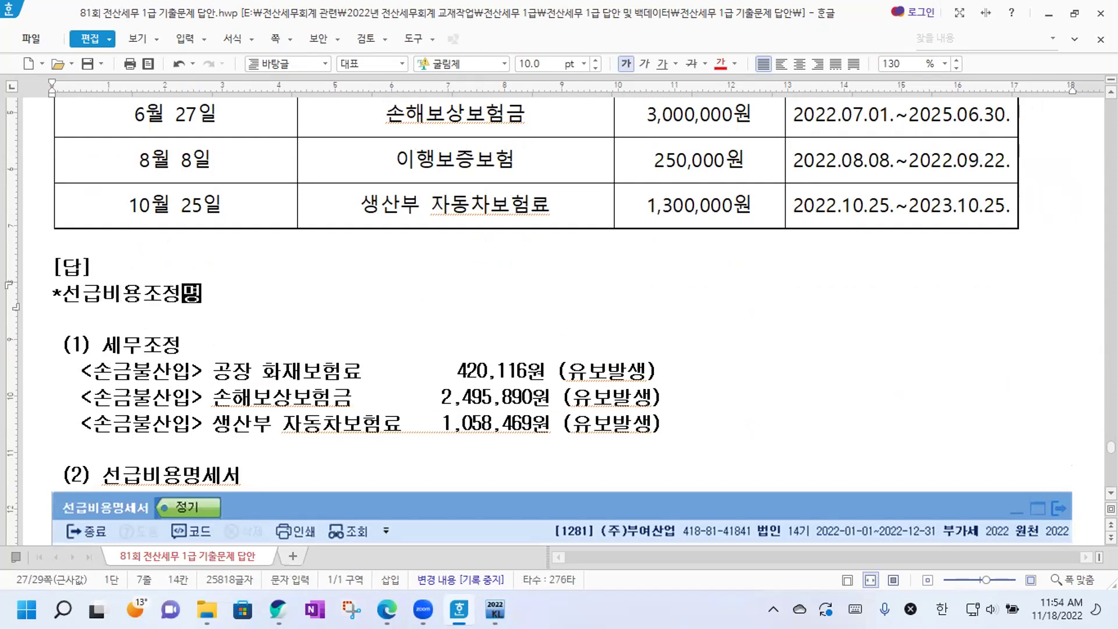
type("세서 작성순서")
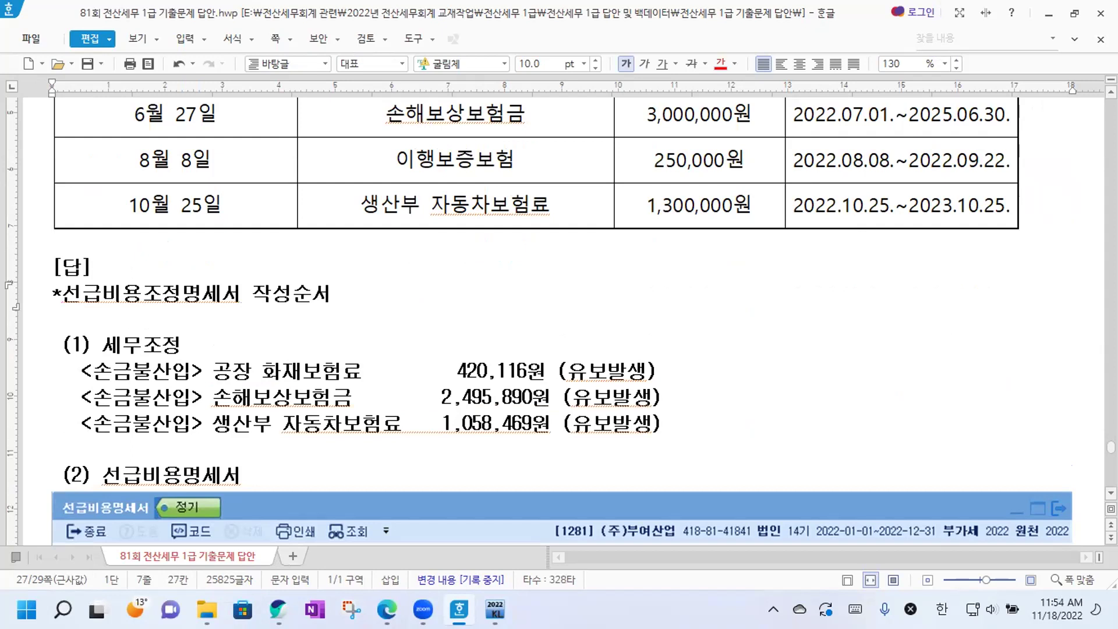
key("Return")
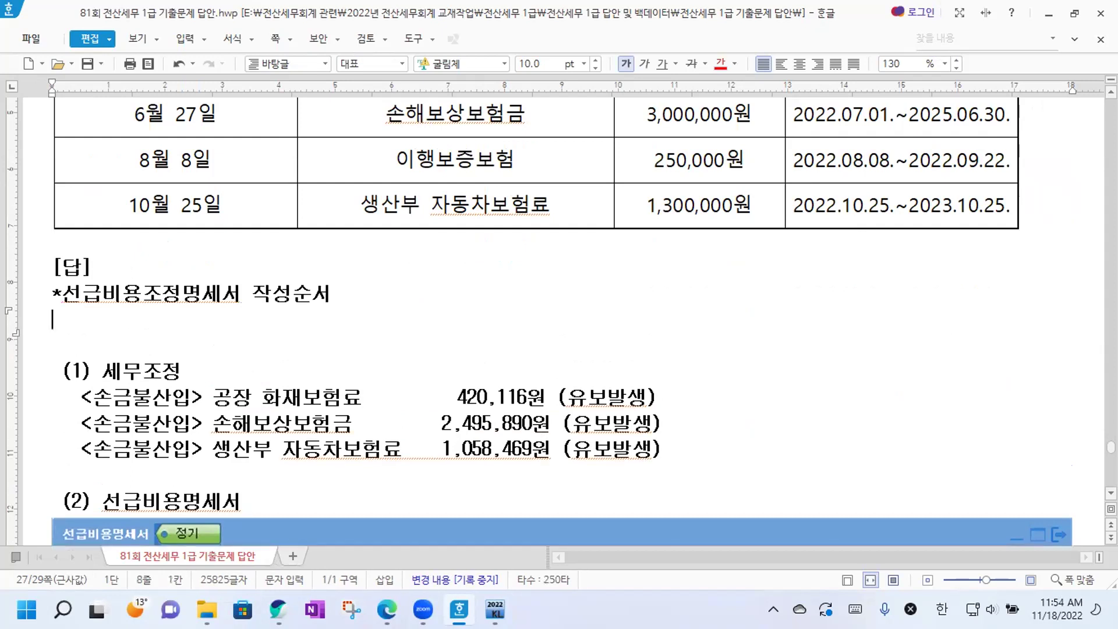
Begin the first procedure item under the heading with "1.전기 선급비용 과대".
type("1.선급비용")
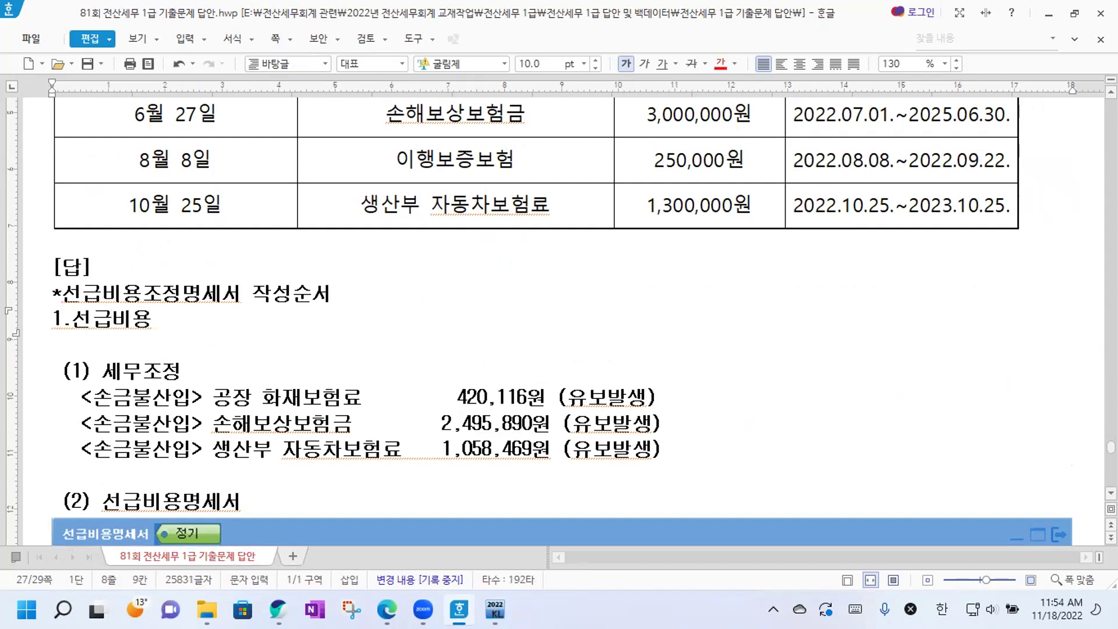
key("BackSpace")
key("BackSpace")
key("BackSpace")
key("BackSpace")
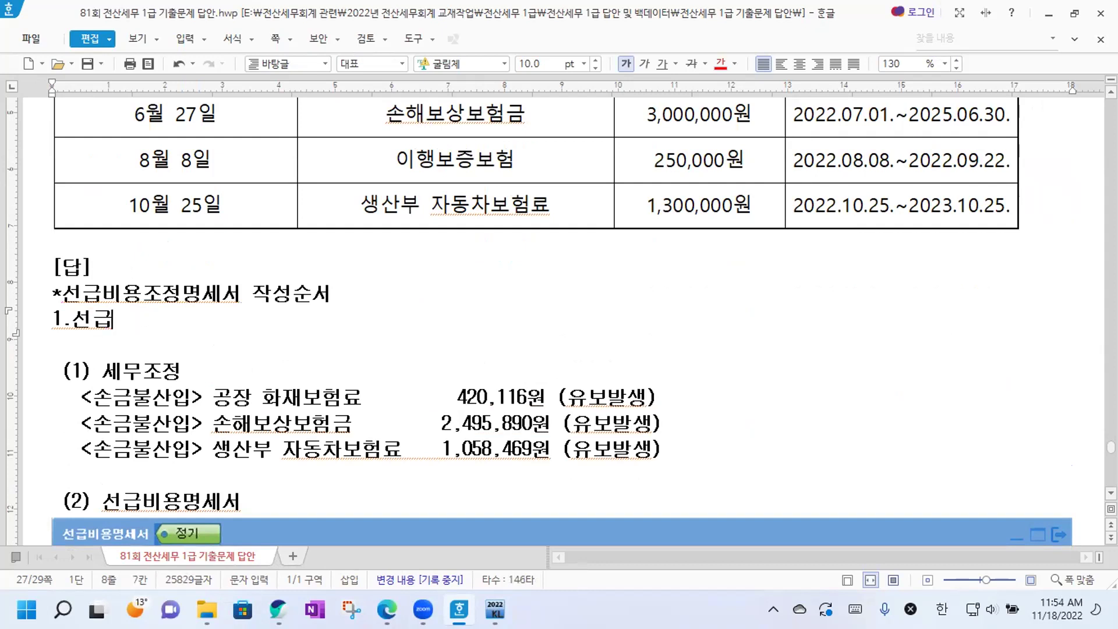
type("전기 선급")
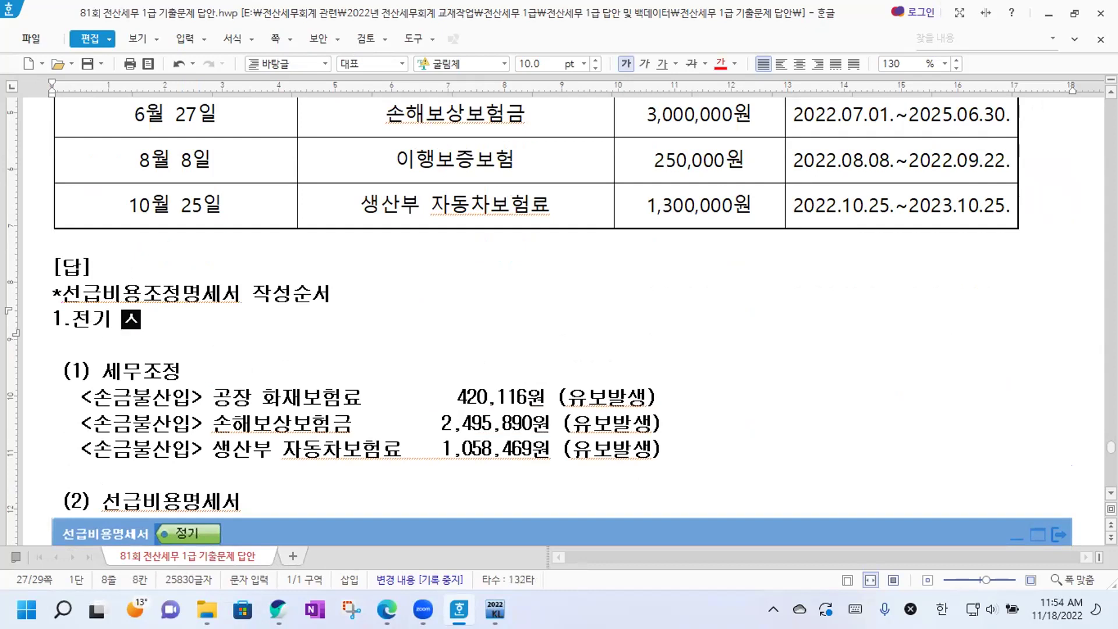
type("비용")
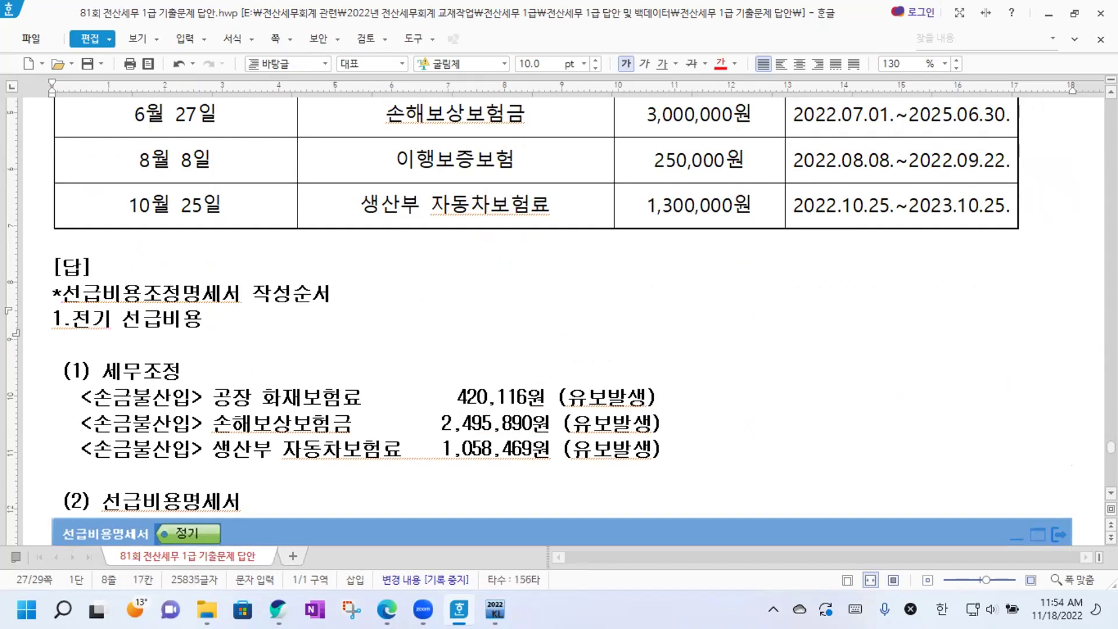
type(" 과대ㄱ")
Extend item 1 with the prior-year treatment "->전년도 손금산입(유보발생)".
type(">")
type("전년도")
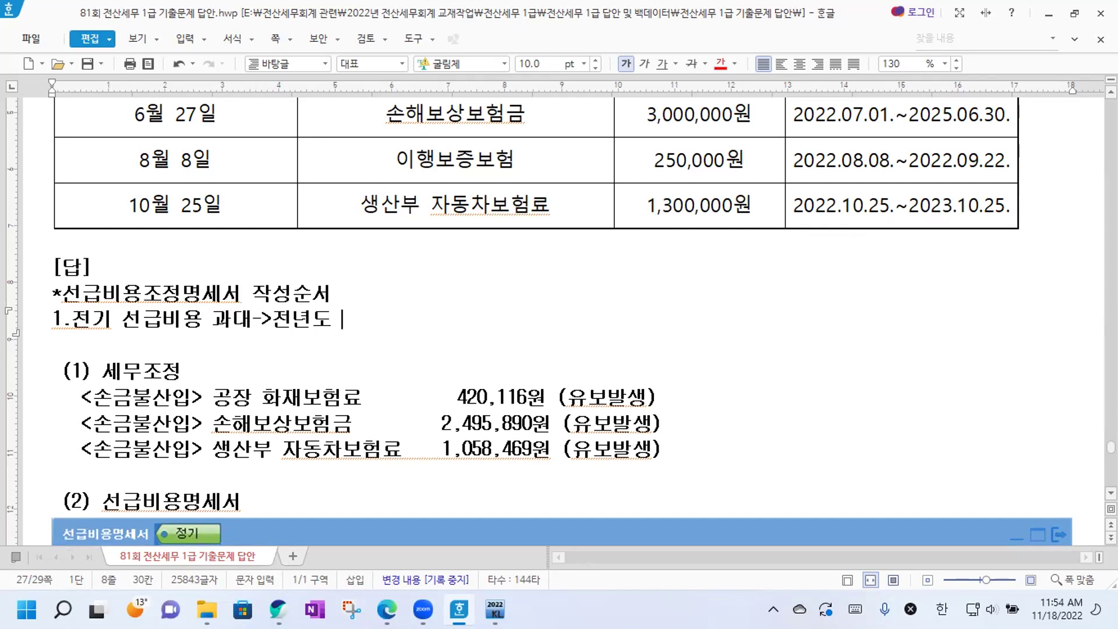
type("손금산이")
type("ㅂ(유보발")
type("생)")
Complete item 1's first line with the current-year treatment "->당년도 익금산입(유보감소)".
type("->")
type("당년도 ")
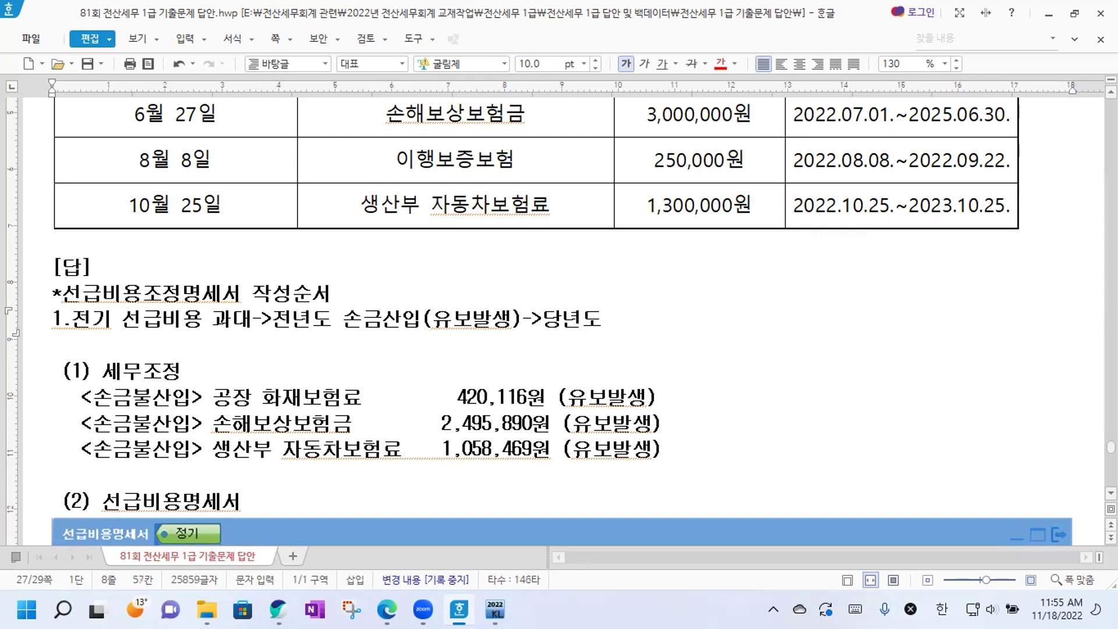
type("ㅅ")
key("BackSpace")
type("익금산이")
type("ㅂ(유보발")
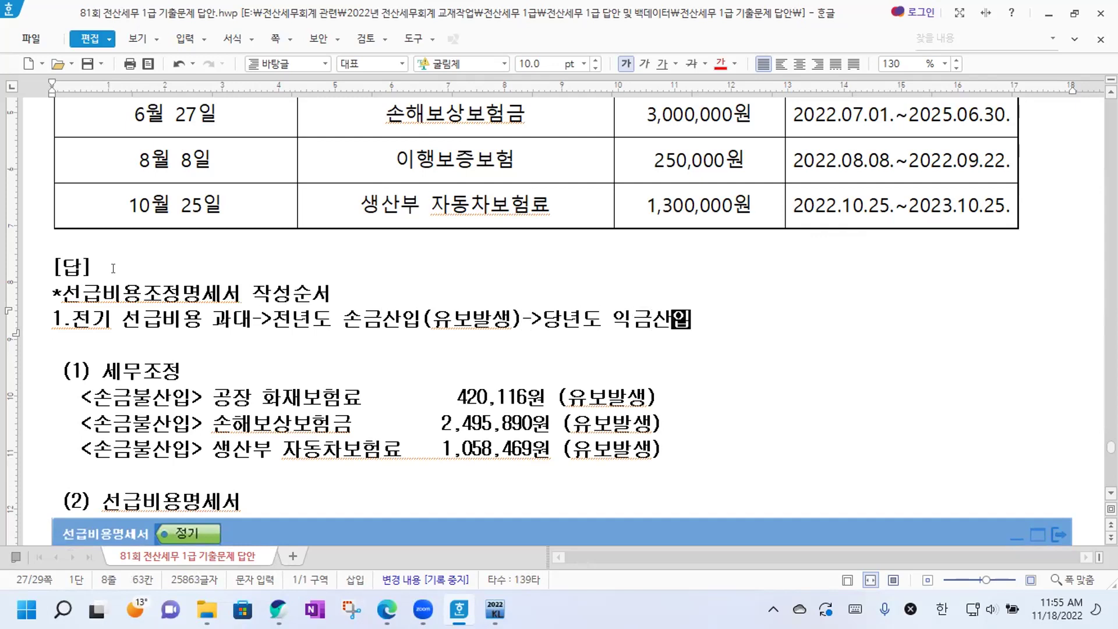
type("소)")
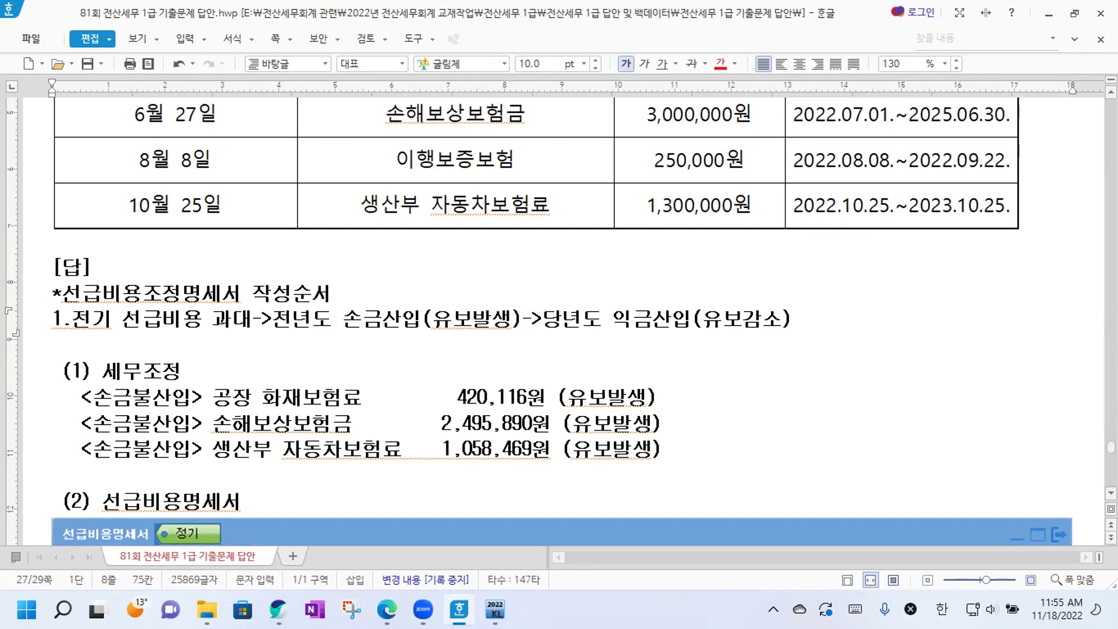
Add a second line under item 1 reading "전기 선급비용 과소->전년도 익금산입(유보발생)", aligned with the text above.
key("Return")
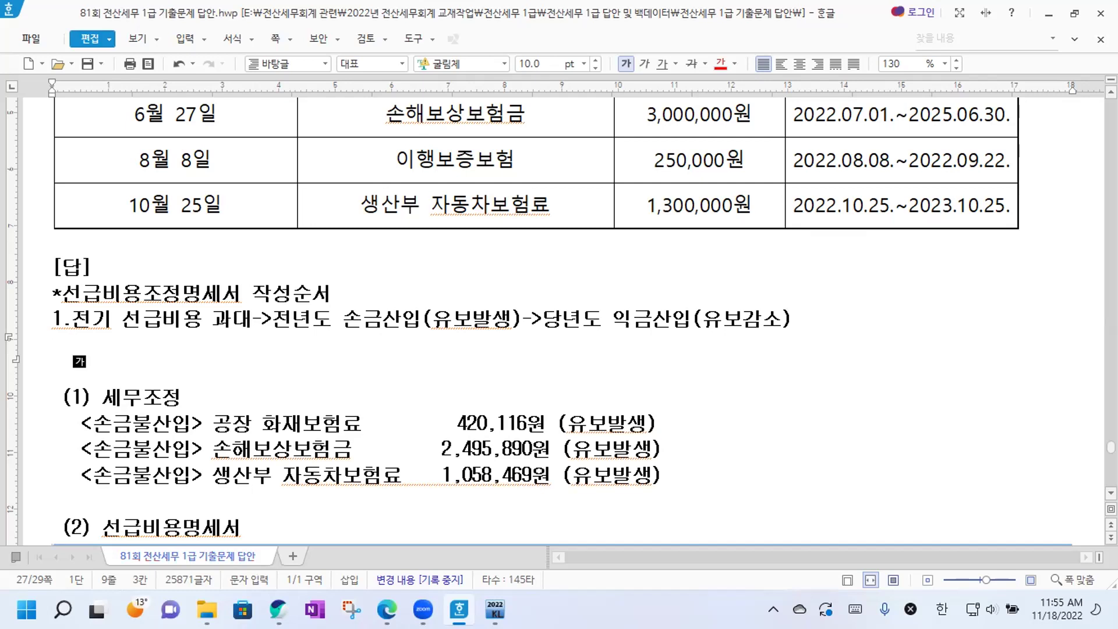
type("전기 선급ㅂ")
type("비용 과소")
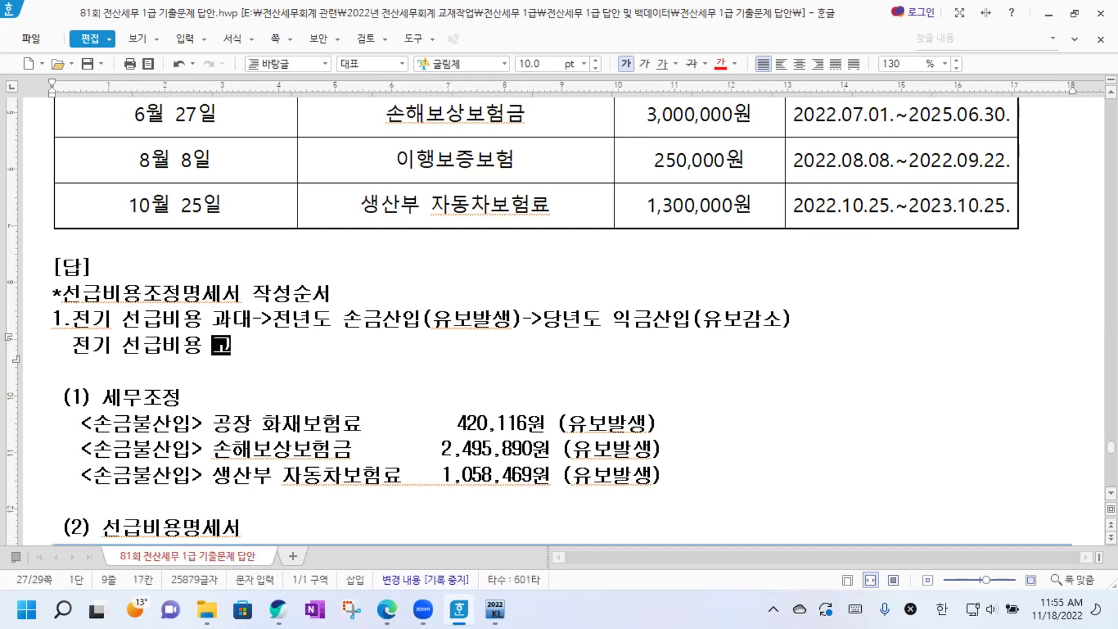
type("->")
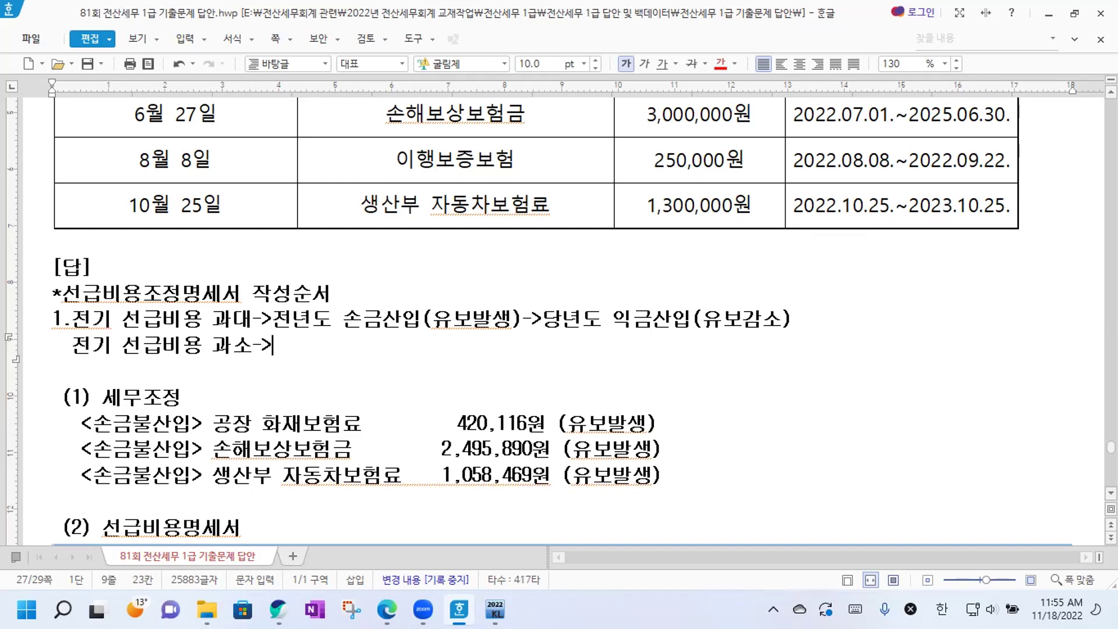
key("Hangul")
type("ㅈㅓㄴ녀노")
key("BackSpace")
key("BackSpace")
key("BackSpace")
type("년도 익금산ㅇ")
type("ㅣㅂ(ㅇㅠㅂ")
type("ㅗㅂㅏㄹㅅㅐㅇ)")
Extend the 전기 선급비용 과소 line with "->당년도 손금산입(유보감소)".
type("->당년도")
type(" 손금산입")
type("(유보가")
type("감소)")
Leave an empty line after item 1 and add item 2 as "2.당기 선급비용 과대->손금산입(유보발생)".
key("Return")
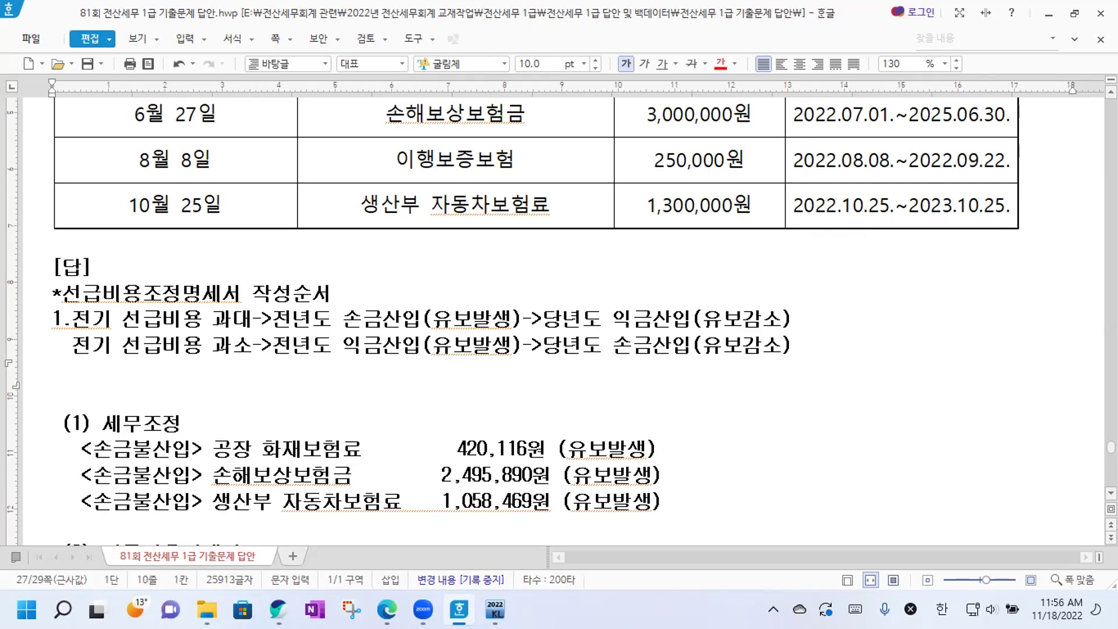
key("Return")
type("2.")
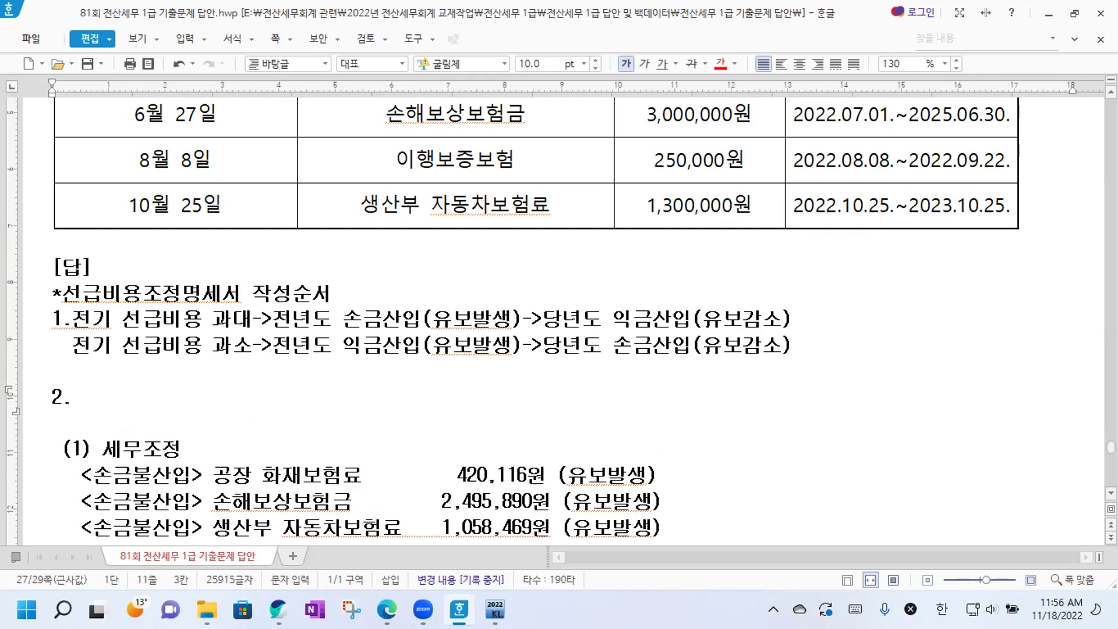
scroll(126, 270, "down", 3)
type("당기 선ㄱ")
type("급비용 필")
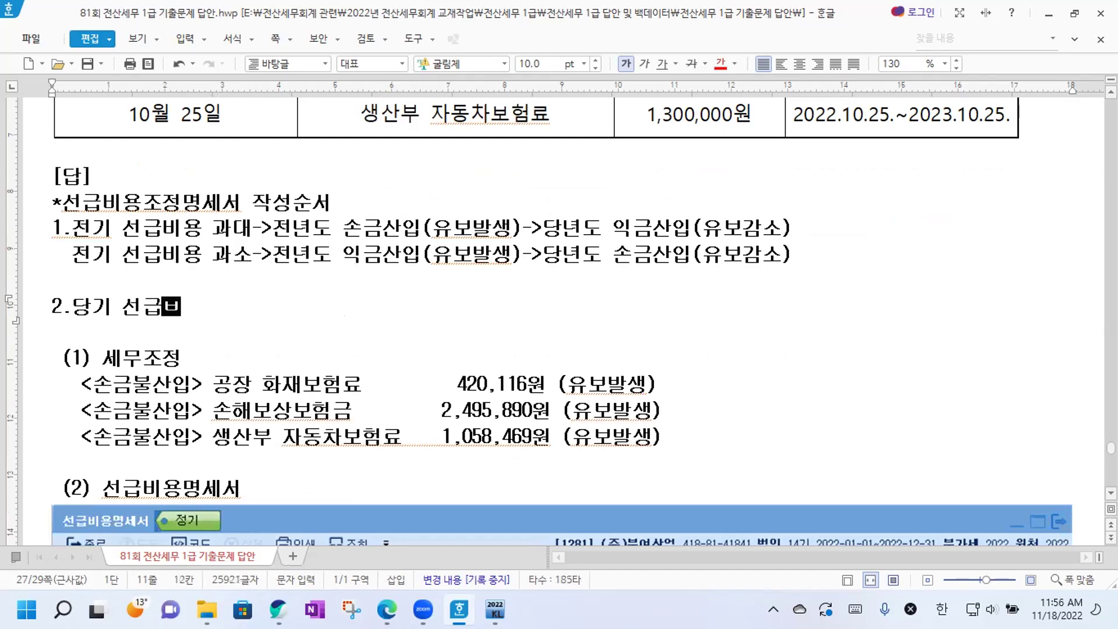
type("대->")
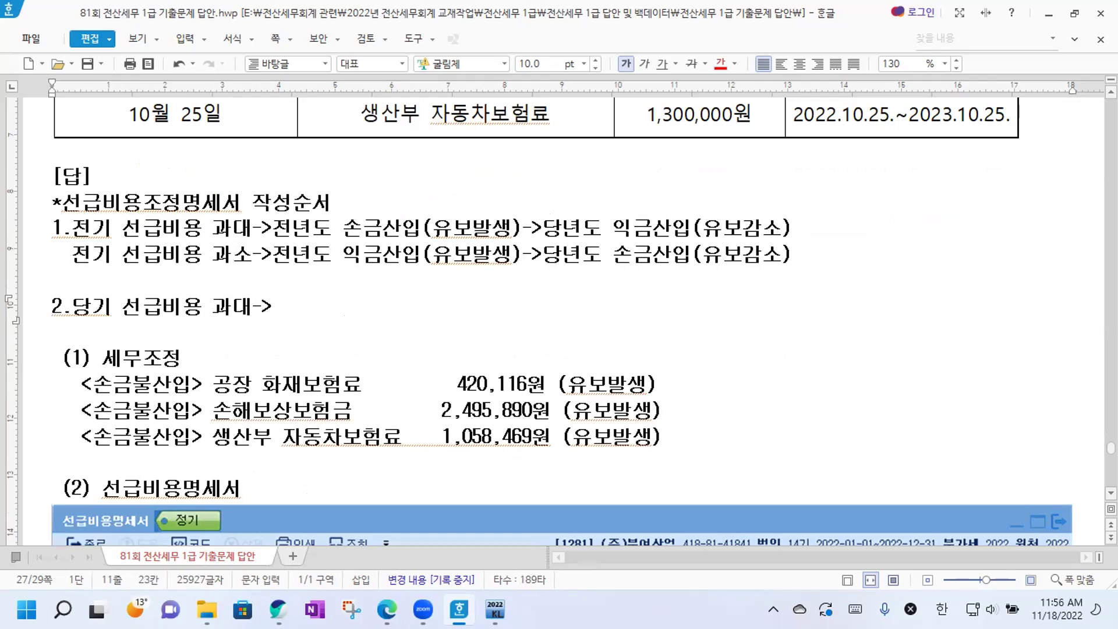
type("손금산ㅇ입(")
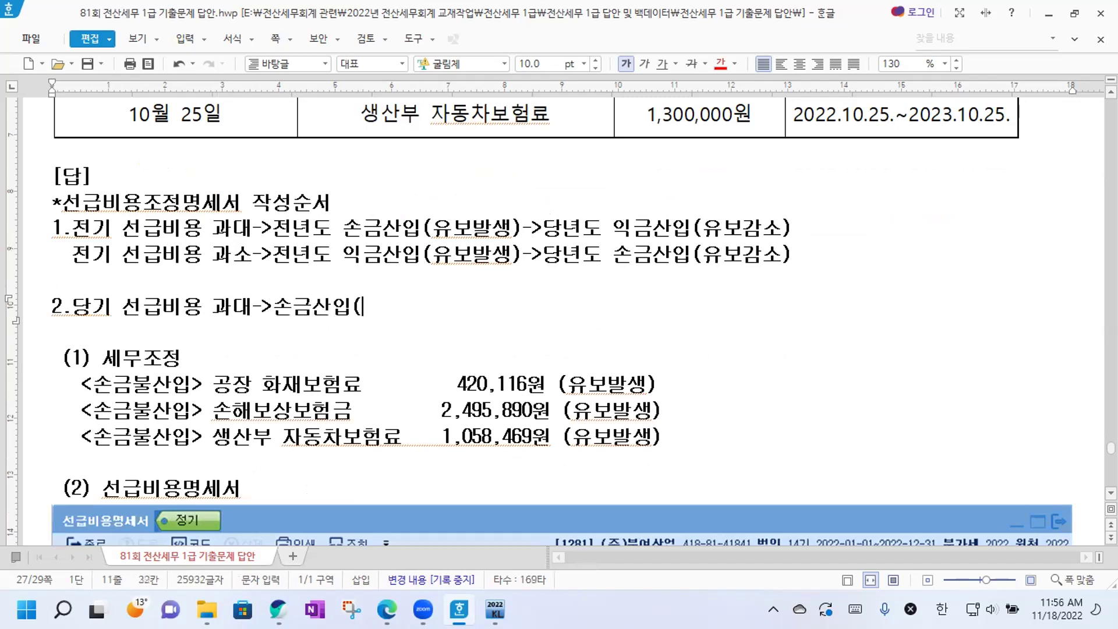
type("유봅발생)")
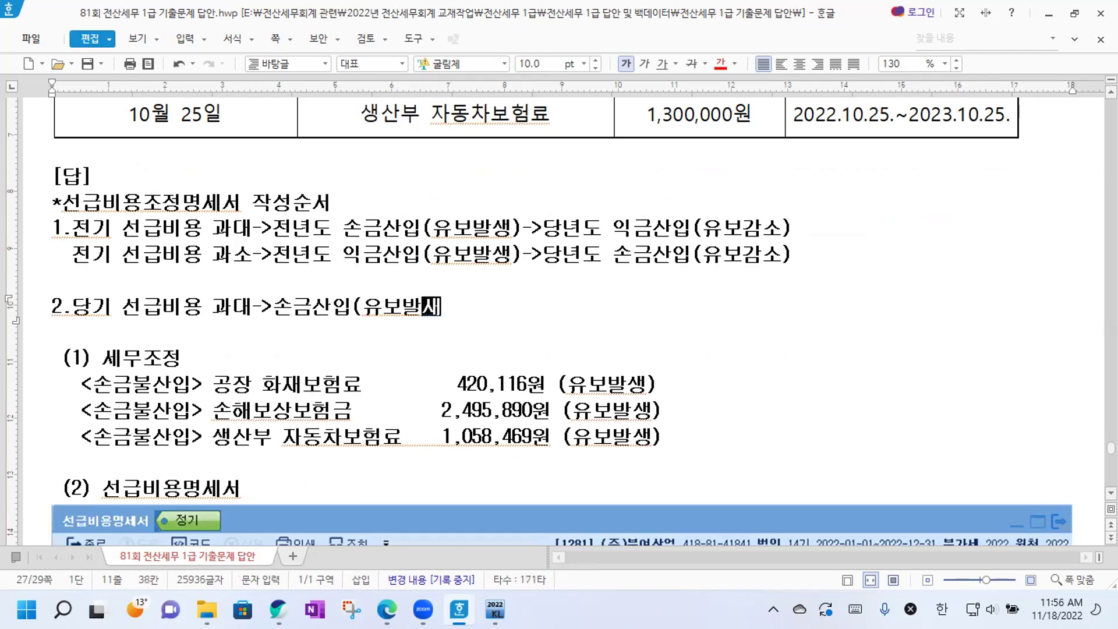
Add a second line under item 2 reading "당기 선급비용 과소->익금산입(유보발생)".
key("Return")
type("당기 선ㄱ")
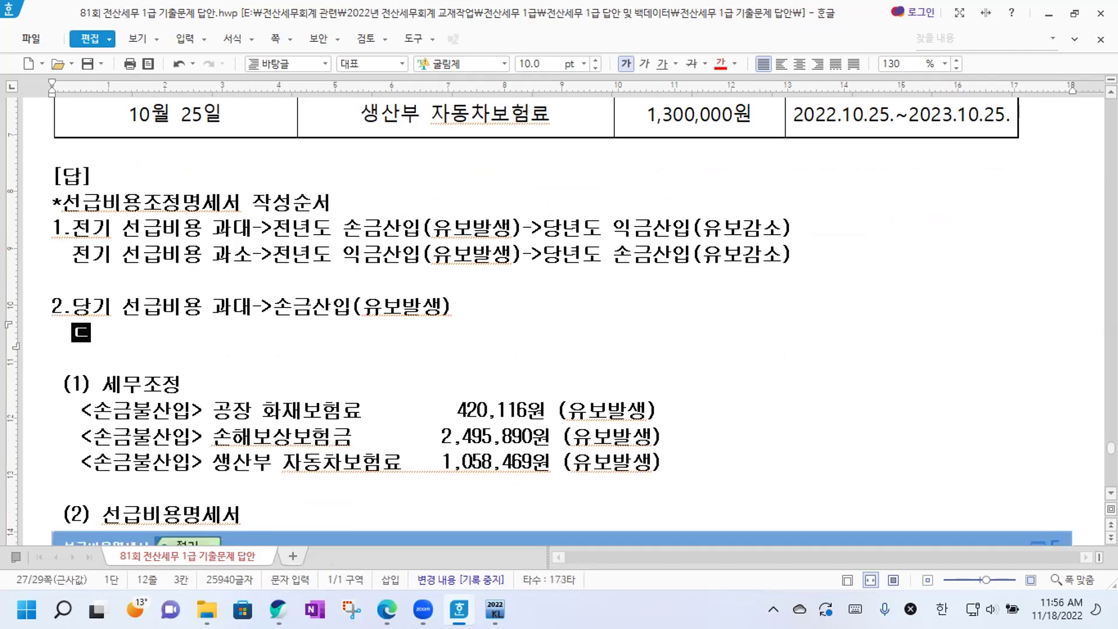
type("급비용")
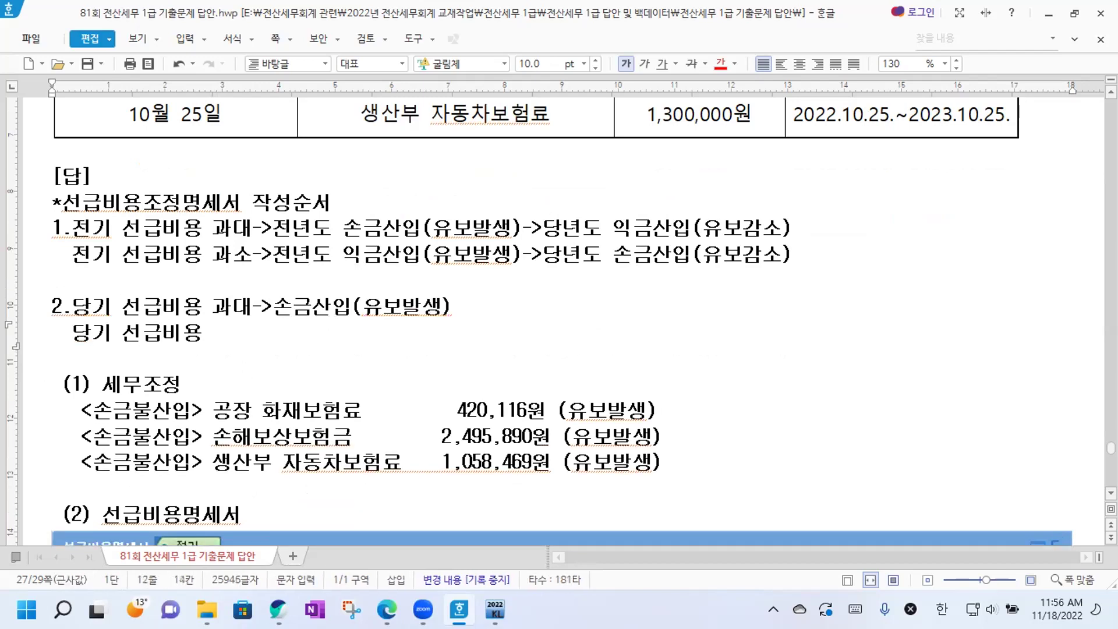
type(" 과소->")
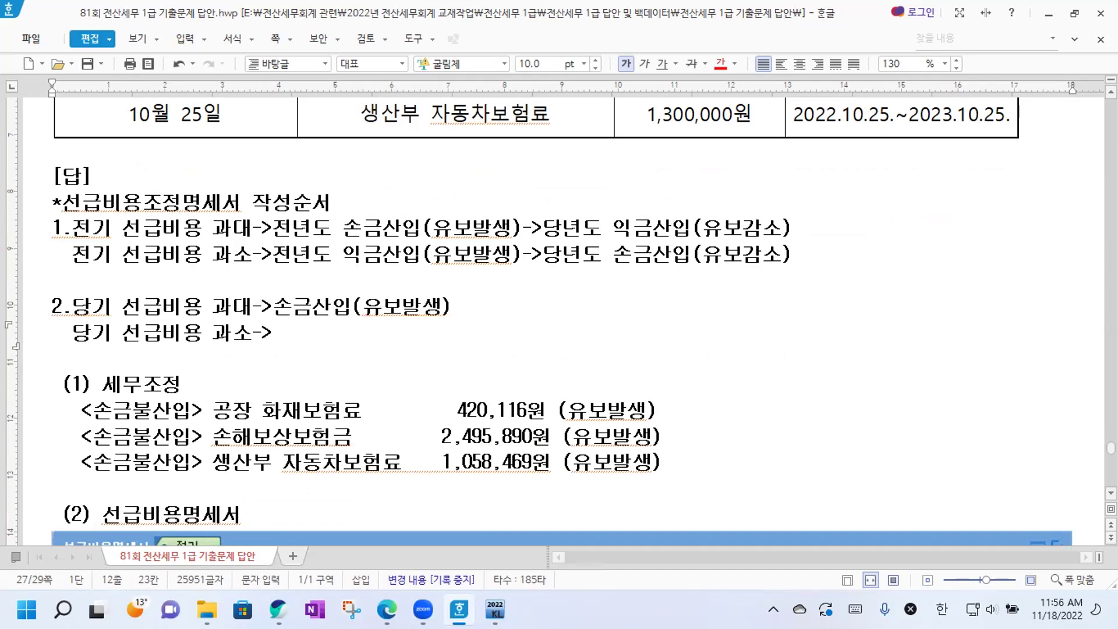
type("이")
key("BackSpace")
key("BackSpace")
type("익금산ㅇㅣㅂ(유보발")
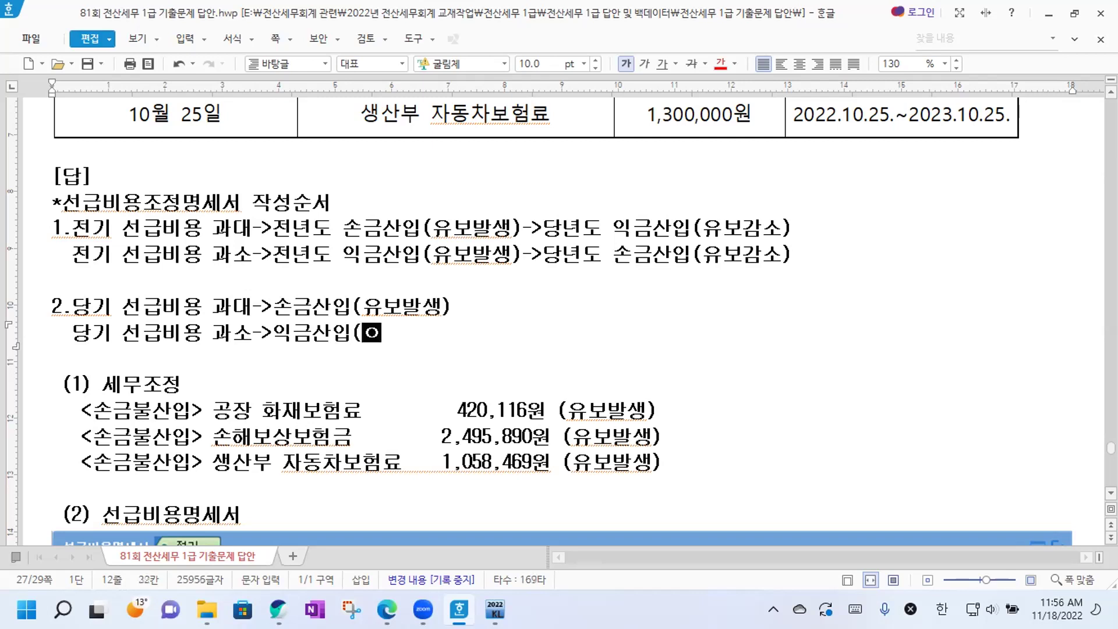
type("ㅅㅐㅇ")
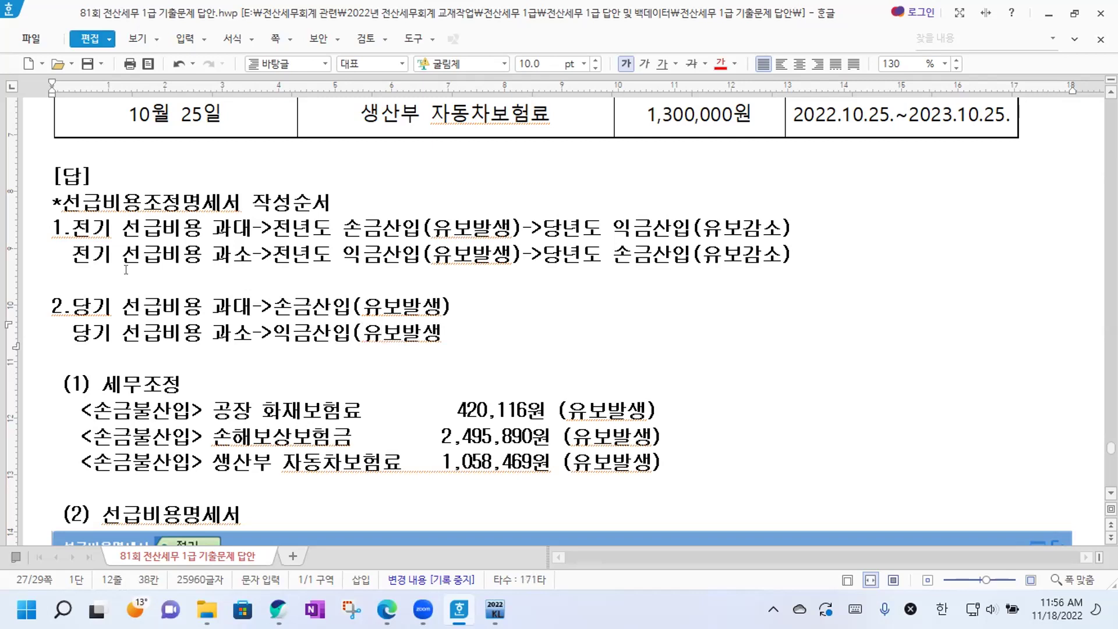
type(")")
Review the written 선급비용 procedure items together with problem [4]'s insurance ledger table.
left_click(54, 205)
left_click_drag(54, 205, 455, 334)
left_click(454, 334)
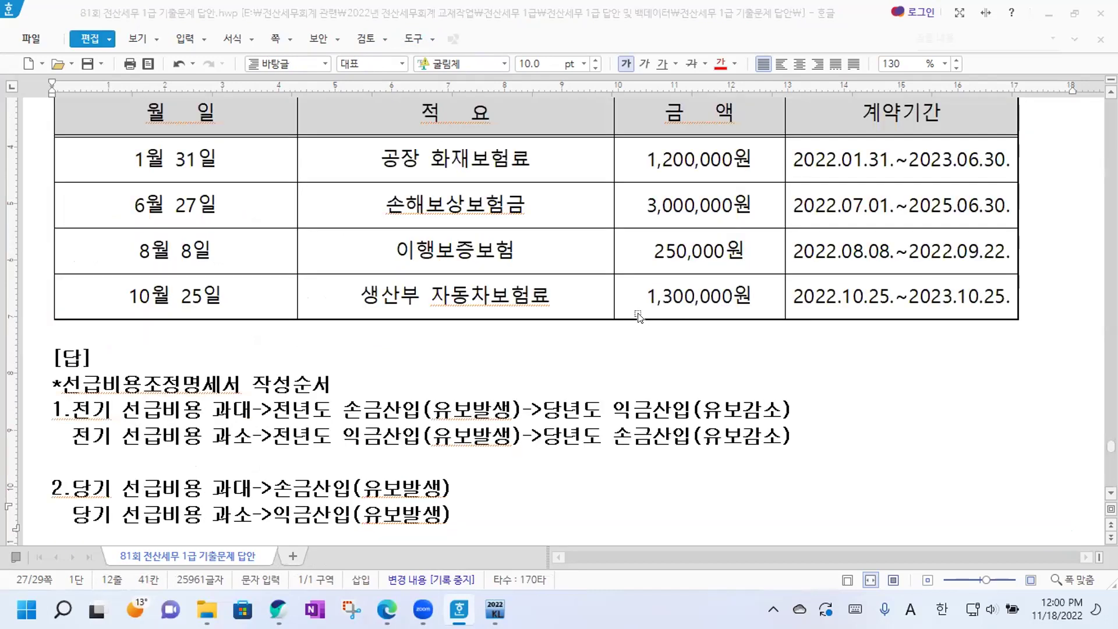
scroll(638, 317, "up", 3)
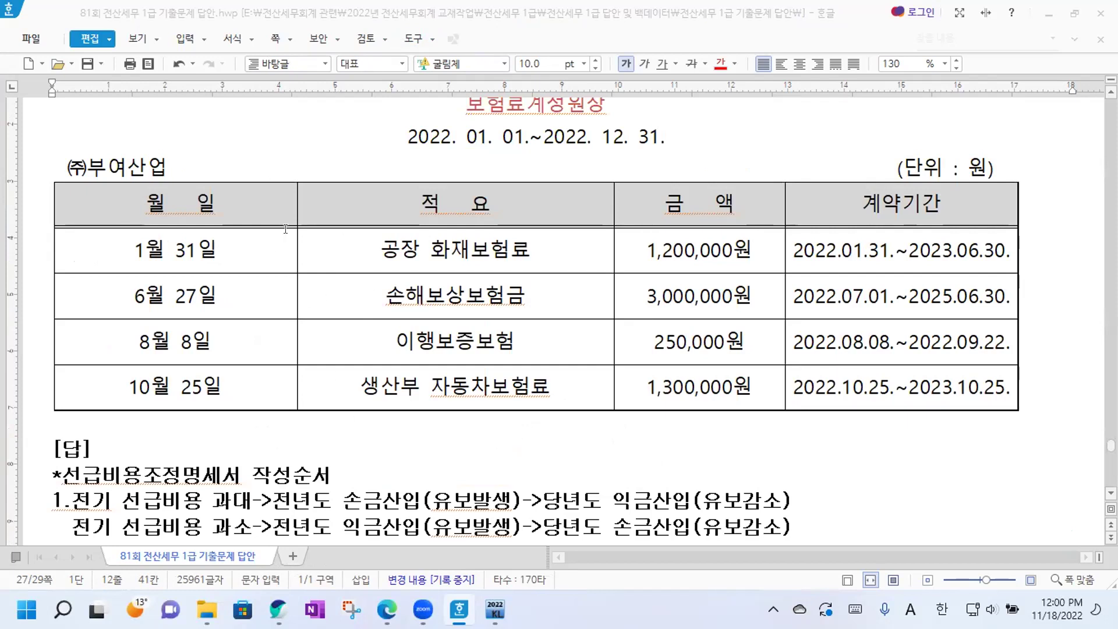
scroll(285, 259, "down", 3)
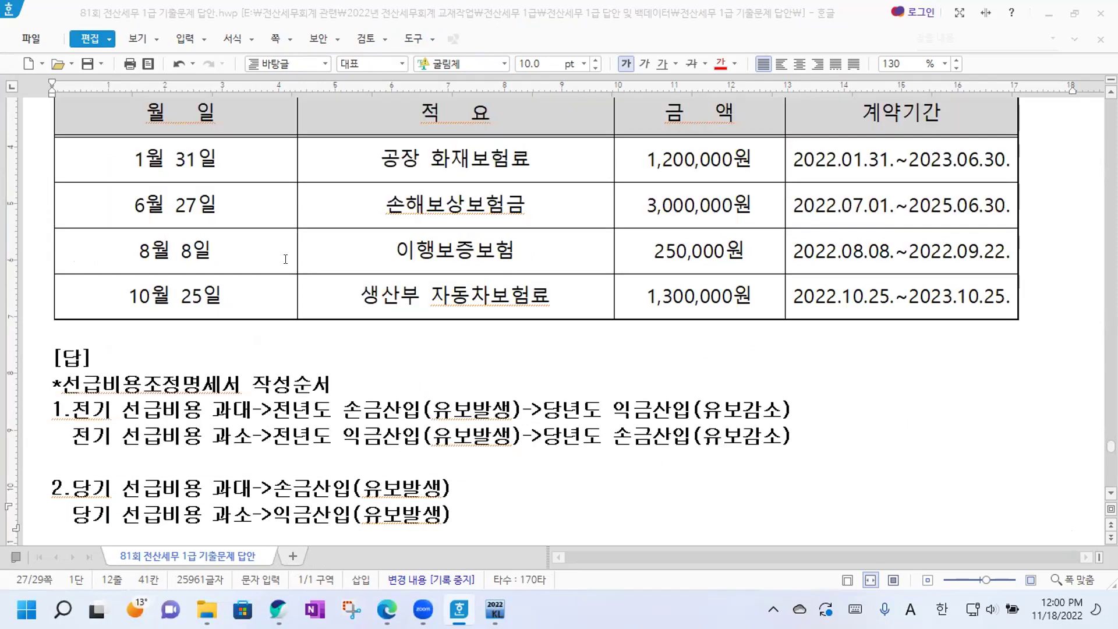
scroll(149, 443, "down", 3)
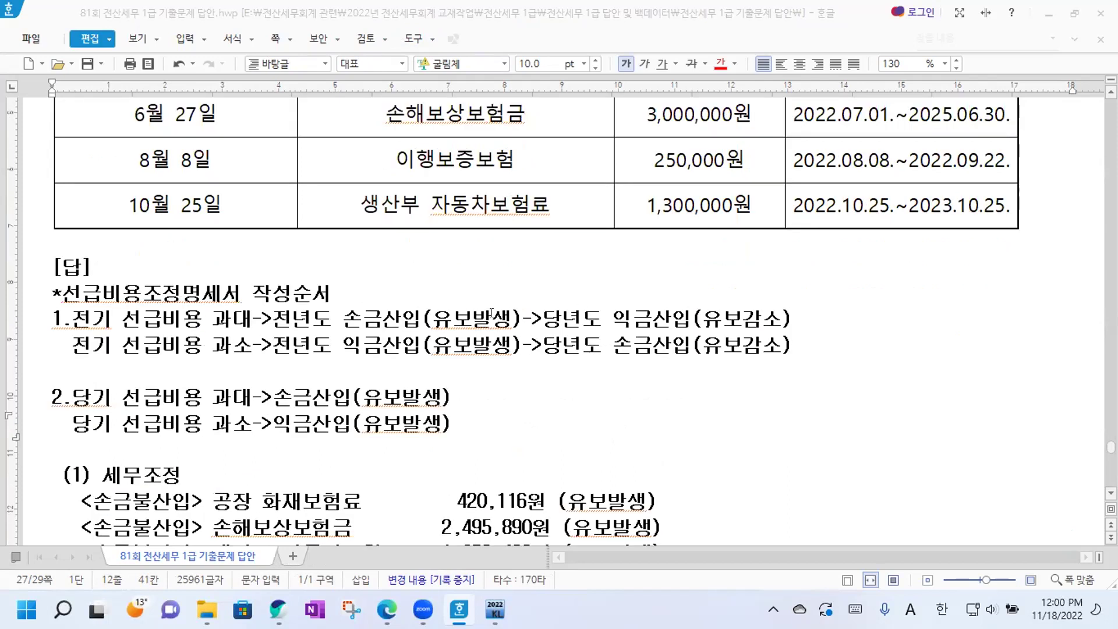
scroll(491, 313, "up", 3)
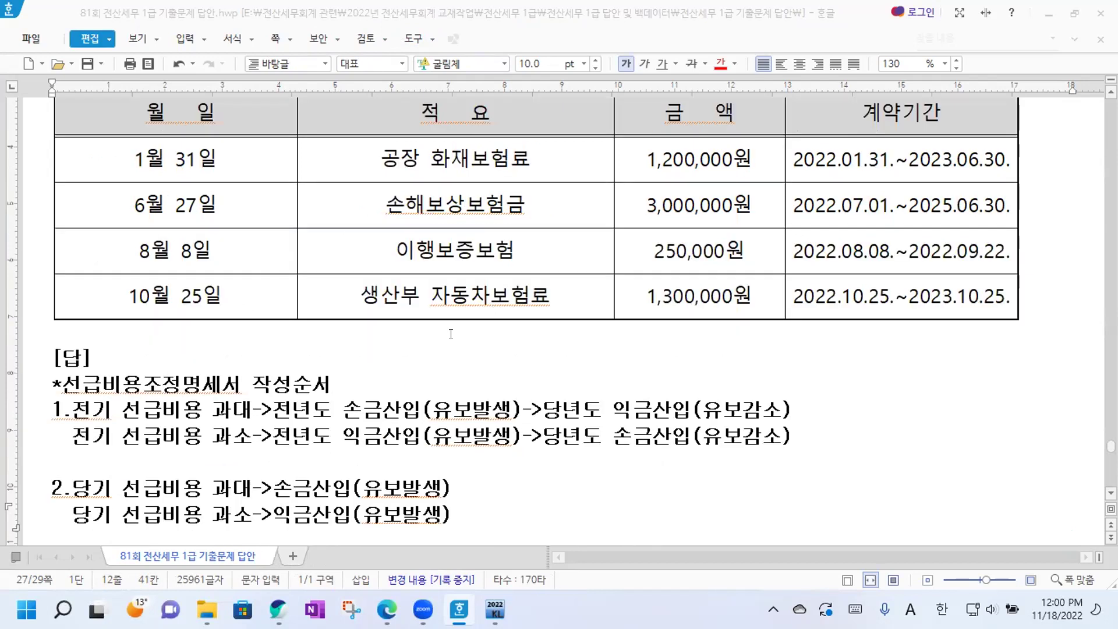
Switch to KcLep, open the 선급비용명세서 form and move its window higher on the screen.
key("alt+Tab")
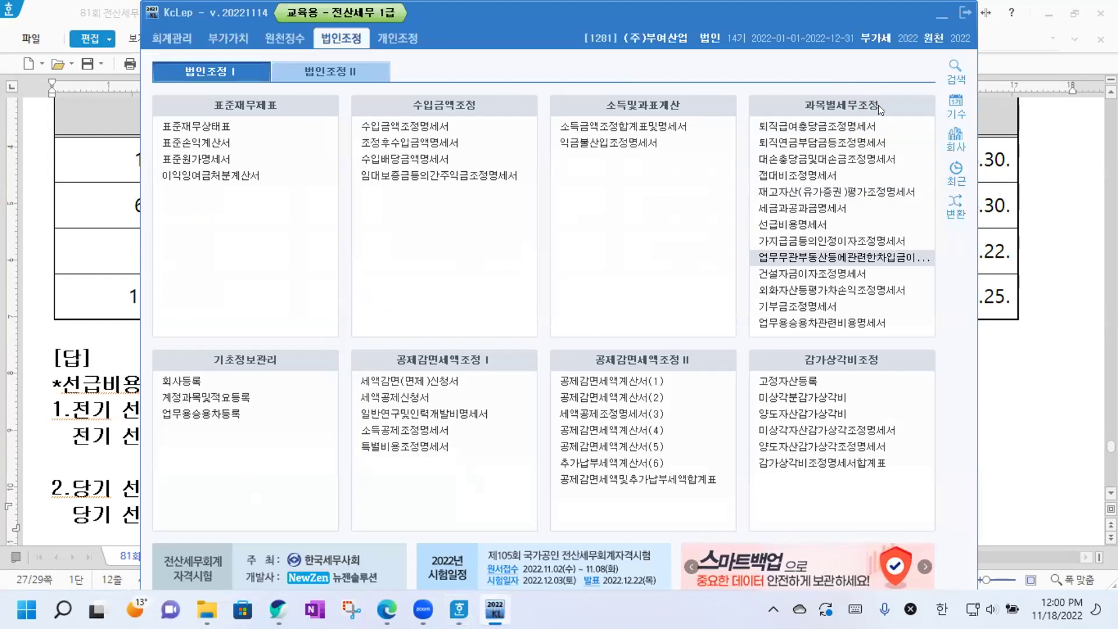
left_click(803, 224)
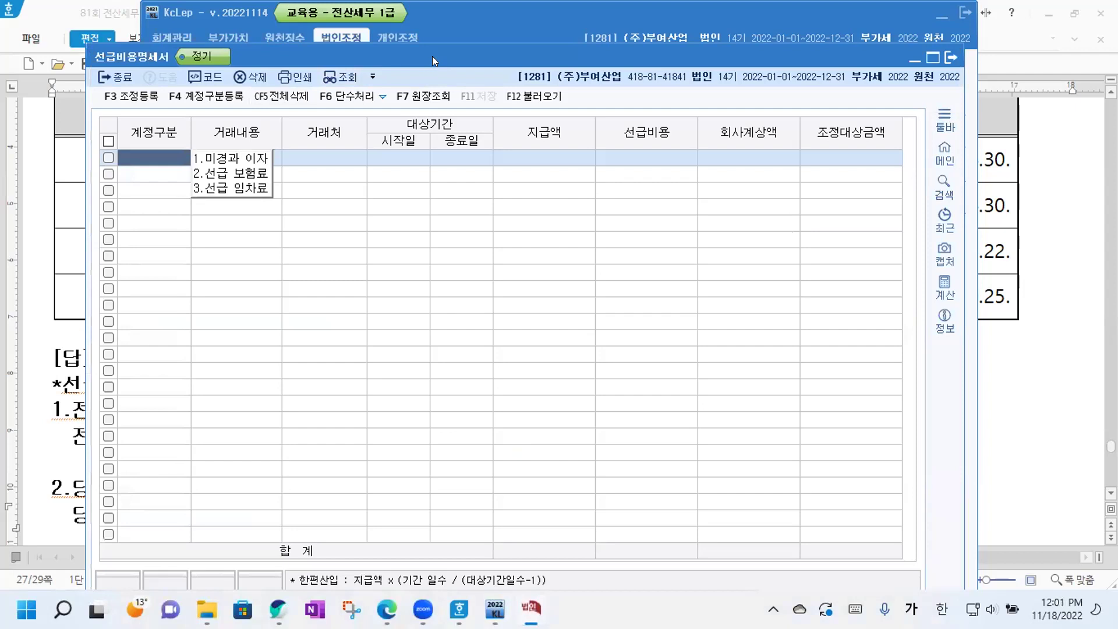
left_click_drag(432, 56, 460, 19)
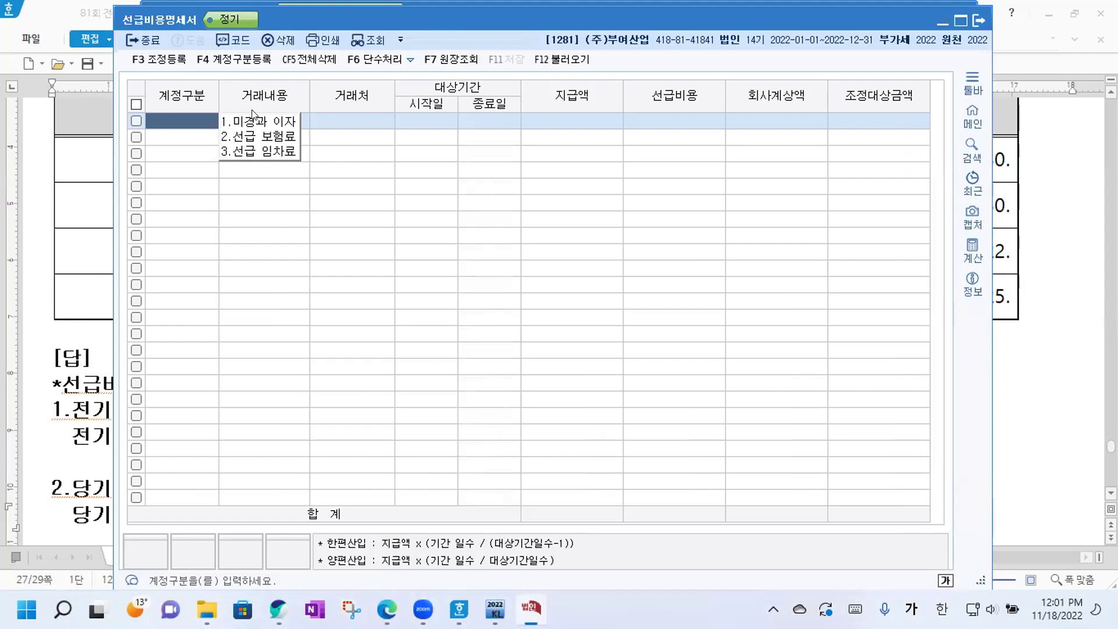
Start the first row with account type 선급 보험료 and transaction 공장화재보험, leaving 거래처 blank.
left_click(265, 140)
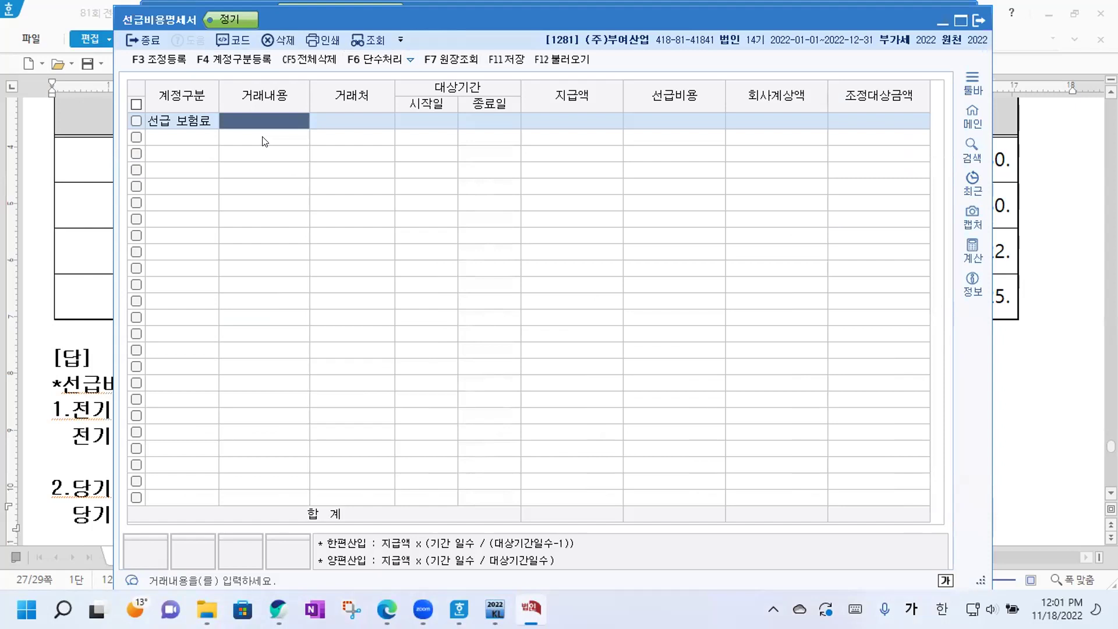
type("공")
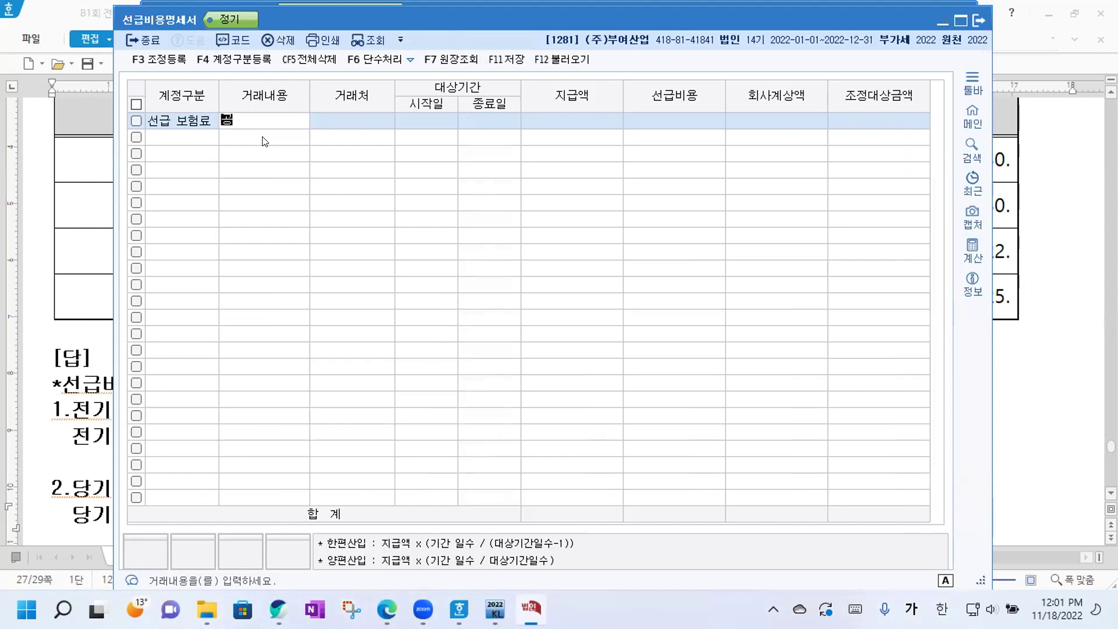
type("장화재보험")
key("Return")
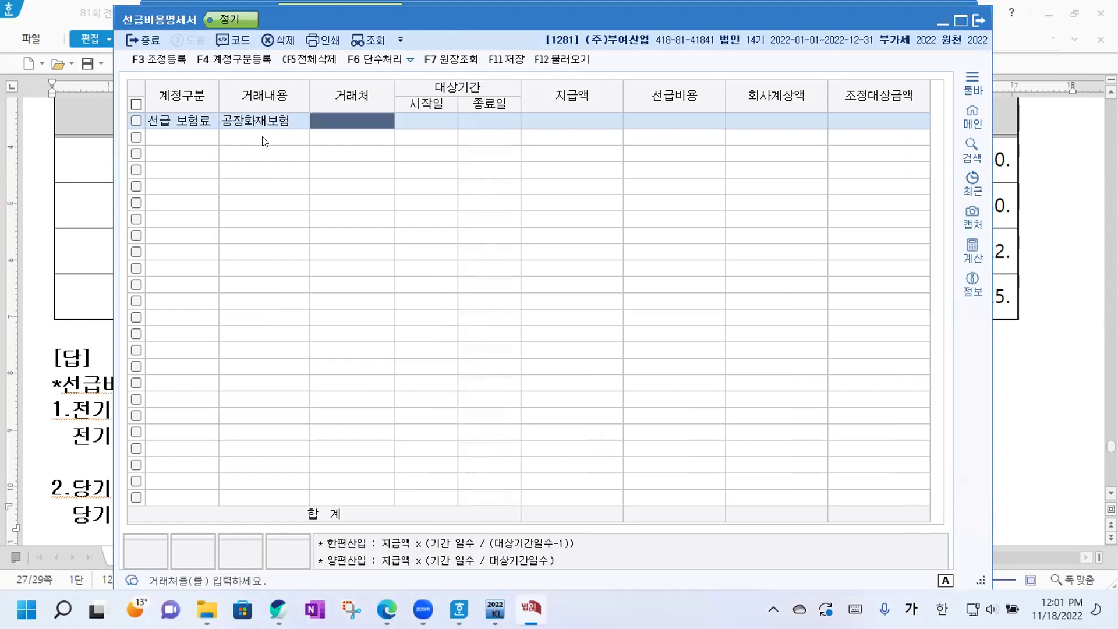
key("Return")
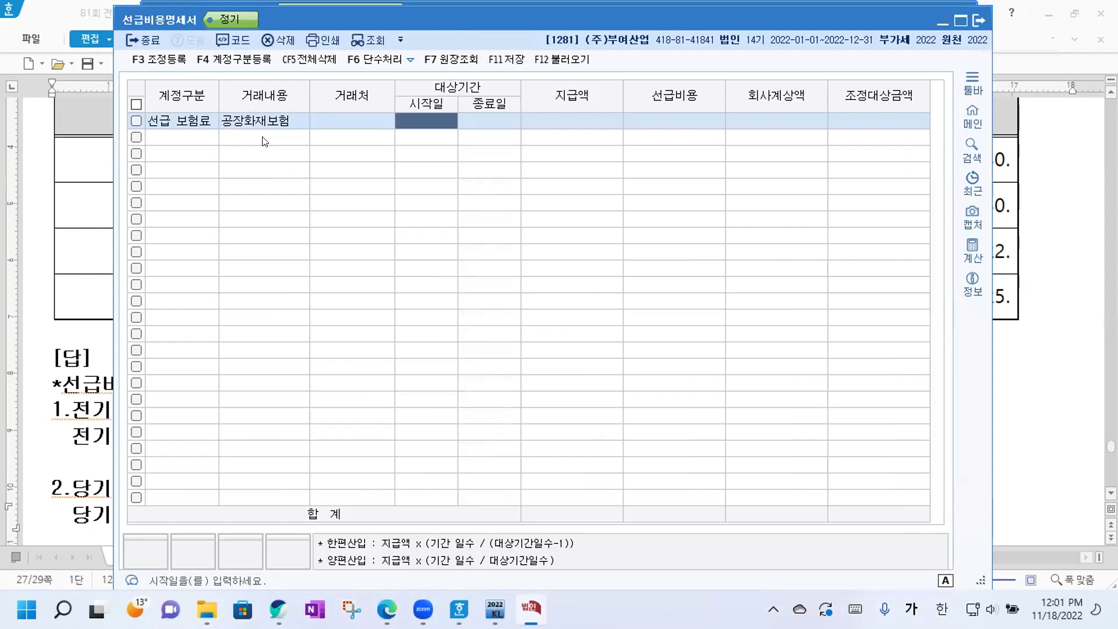
Set the 공장화재보험 row's period to 2022-01-31 through 2023-06-30 and its 지급액 to 1,200,000.
type("2022-01-3")
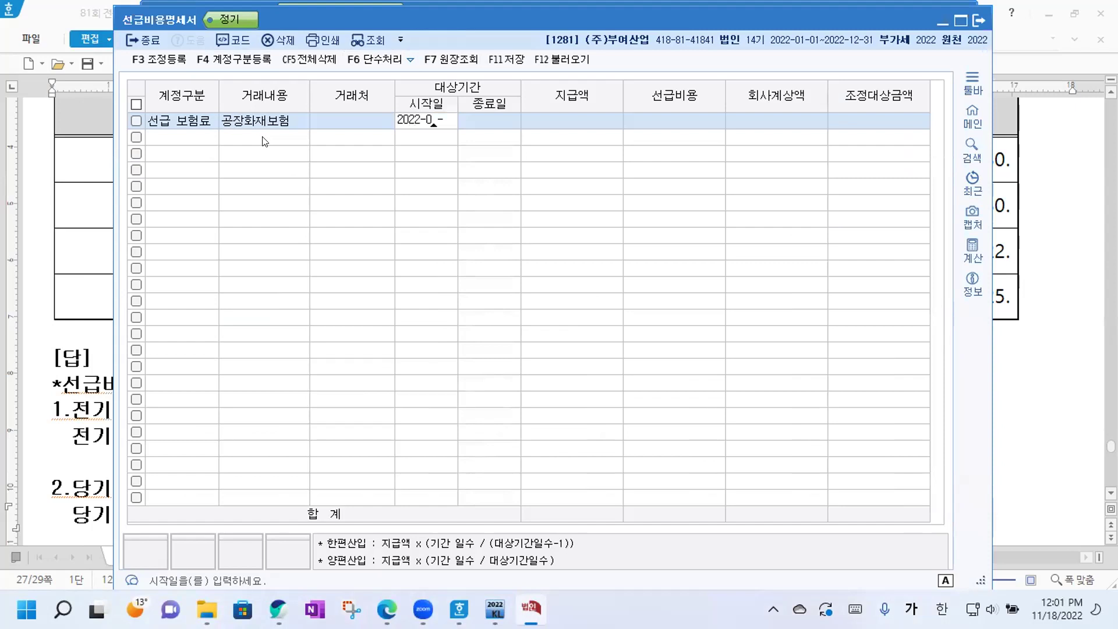
type("1")
key("Return")
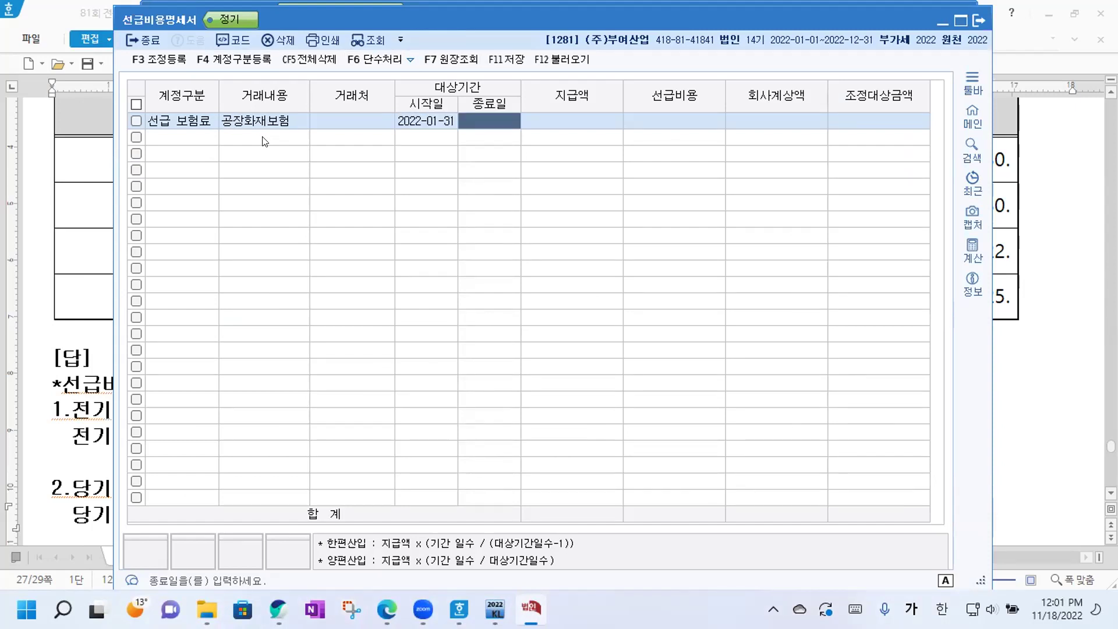
type("2023-06-30")
key("Return")
type("1200000")
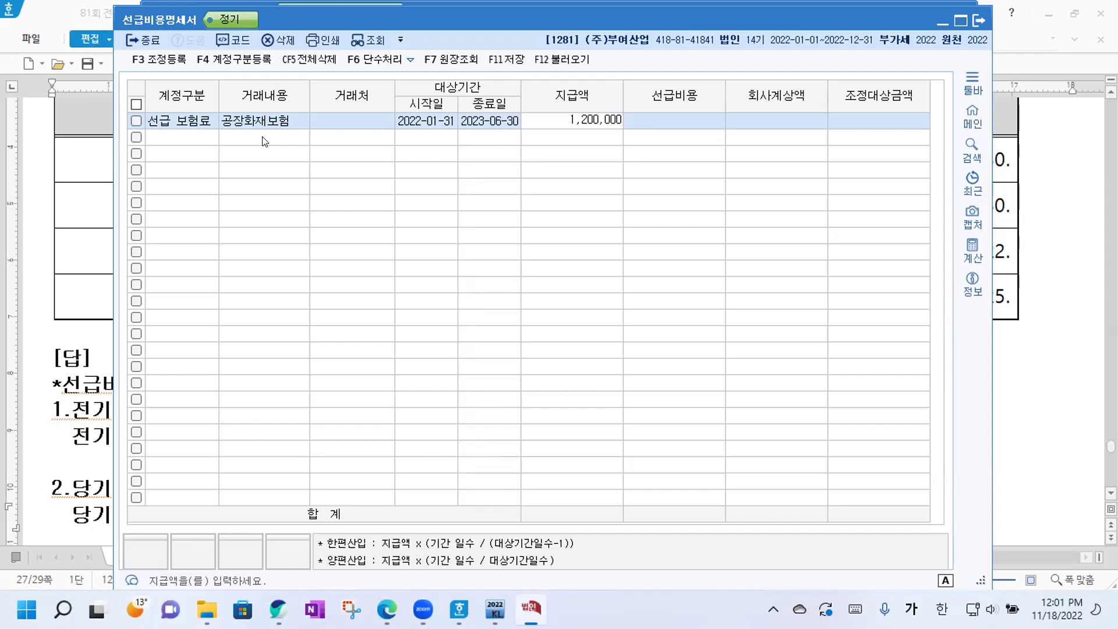
key("Return")
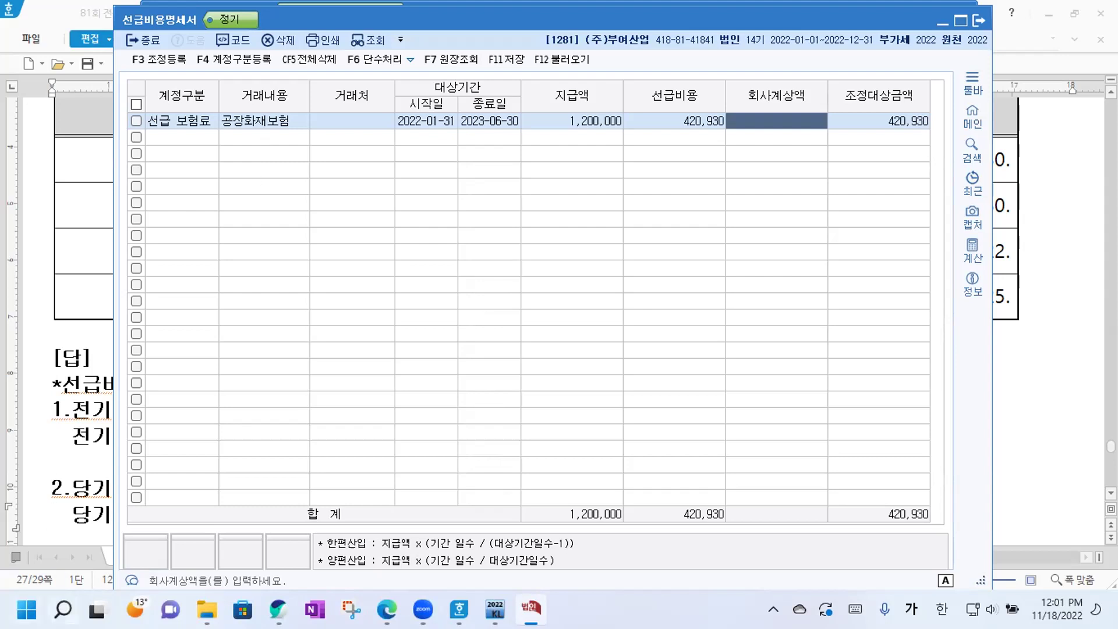
Switch back to the Hangul answer document and check problem [4]'s text and insurance ledger table.
left_click(459, 609)
scroll(604, 258, "up", 2)
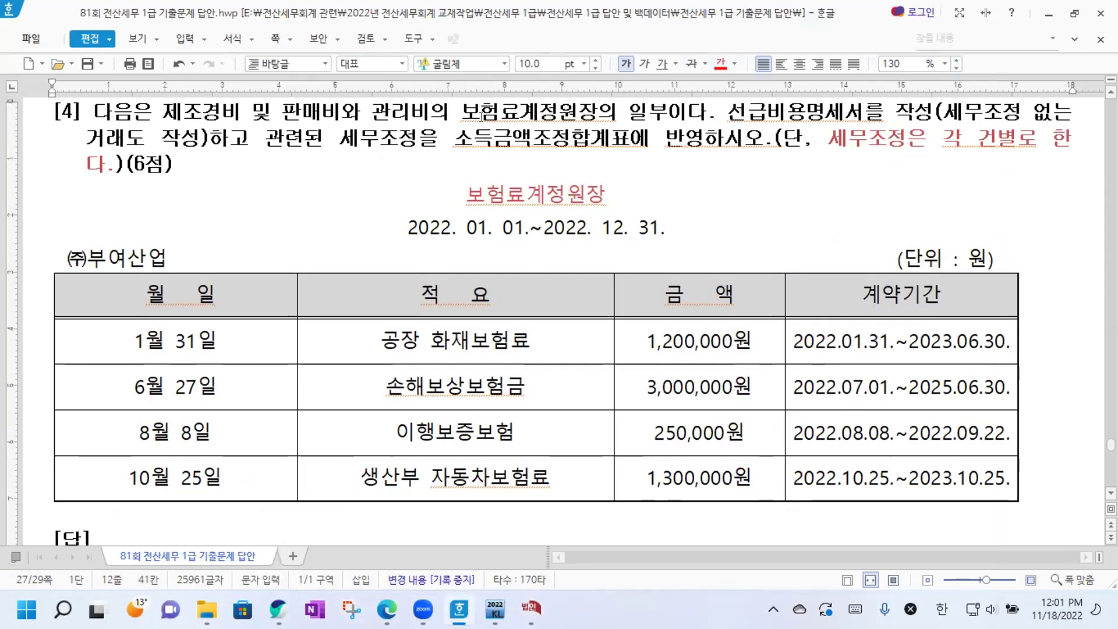
scroll(556, 273, "down", 1)
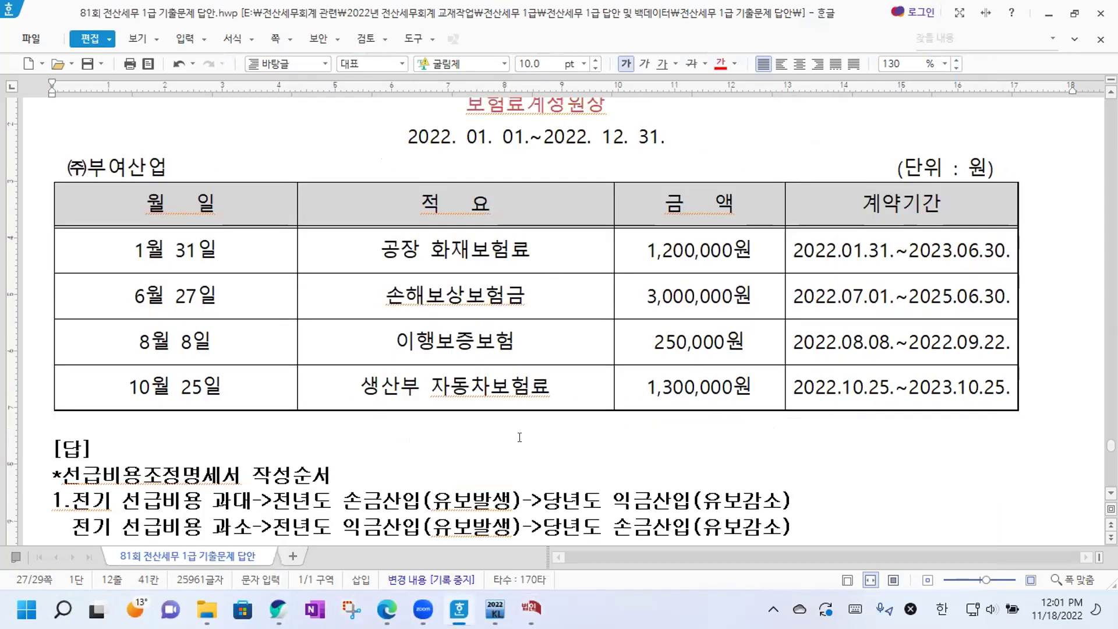
Switch to KcLep and start the second row with account type 선급 보험료 and transaction 손해보상보험금, leaving 거래처 blank.
key("alt+Tab")
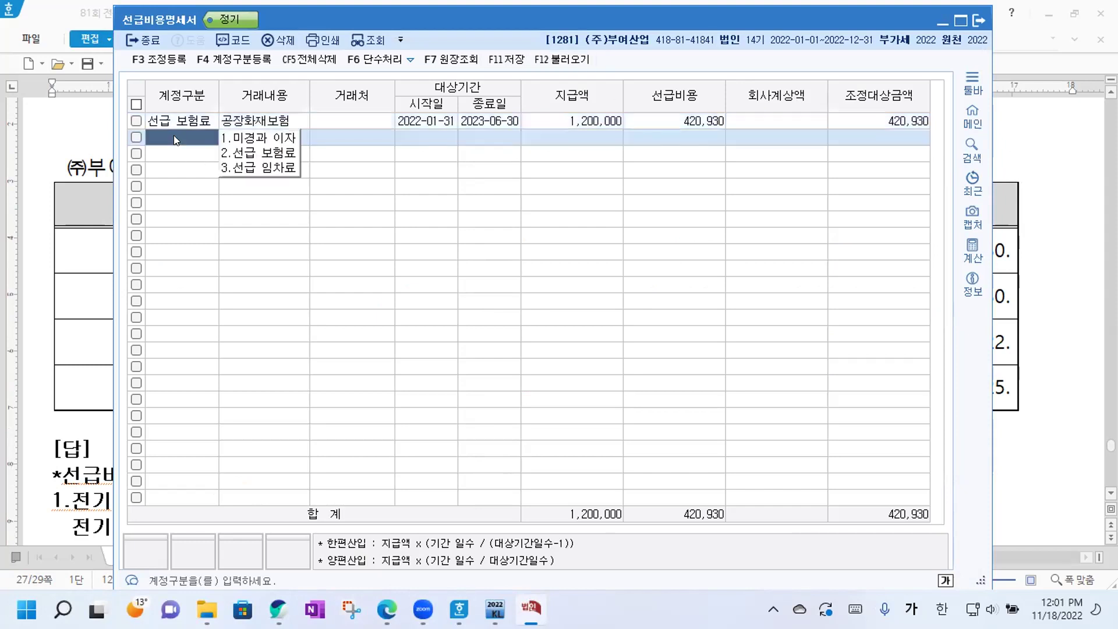
left_click(278, 153)
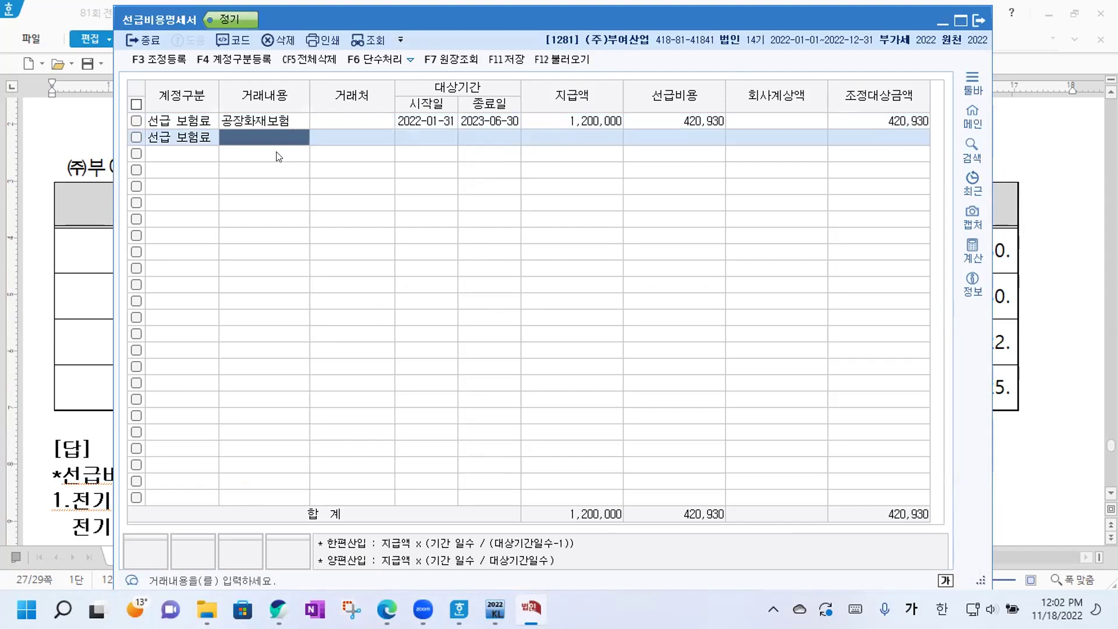
type("손해보상보험금")
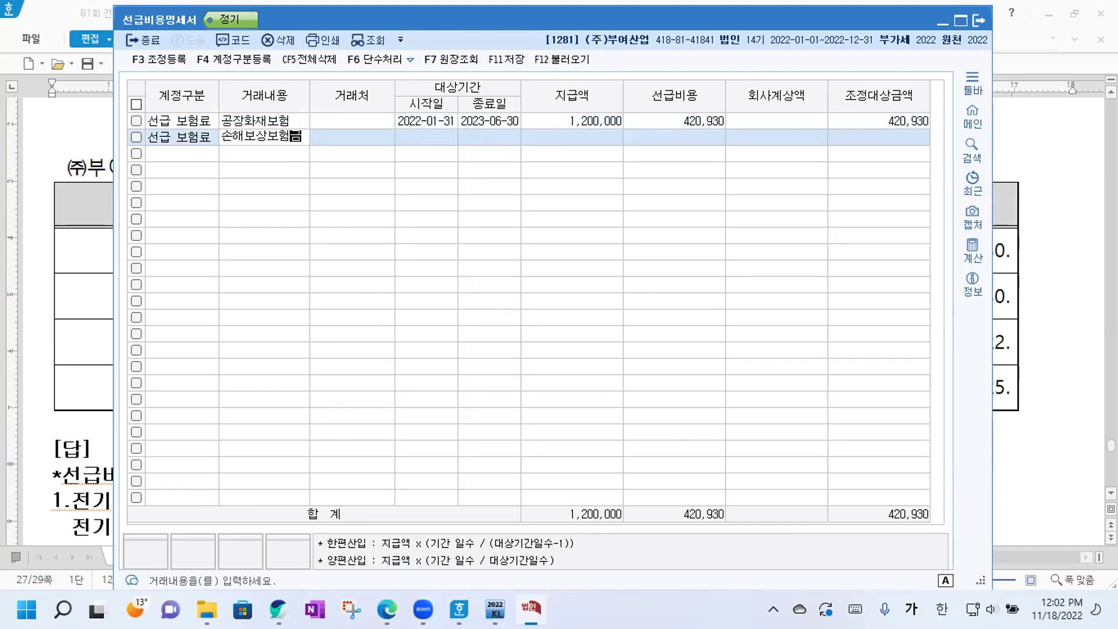
key("Return")
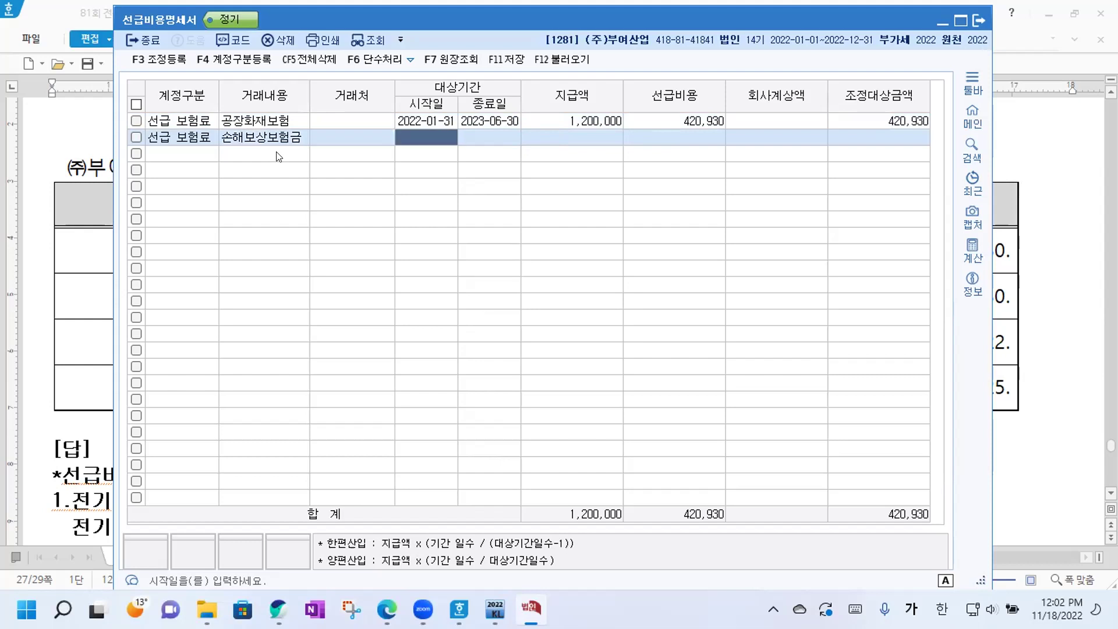
Set the 손해보상보험금 row's period to 2022-07-01 through 2025-06-30 and its 지급액 to 3,000,000.
type("2022-07-01")
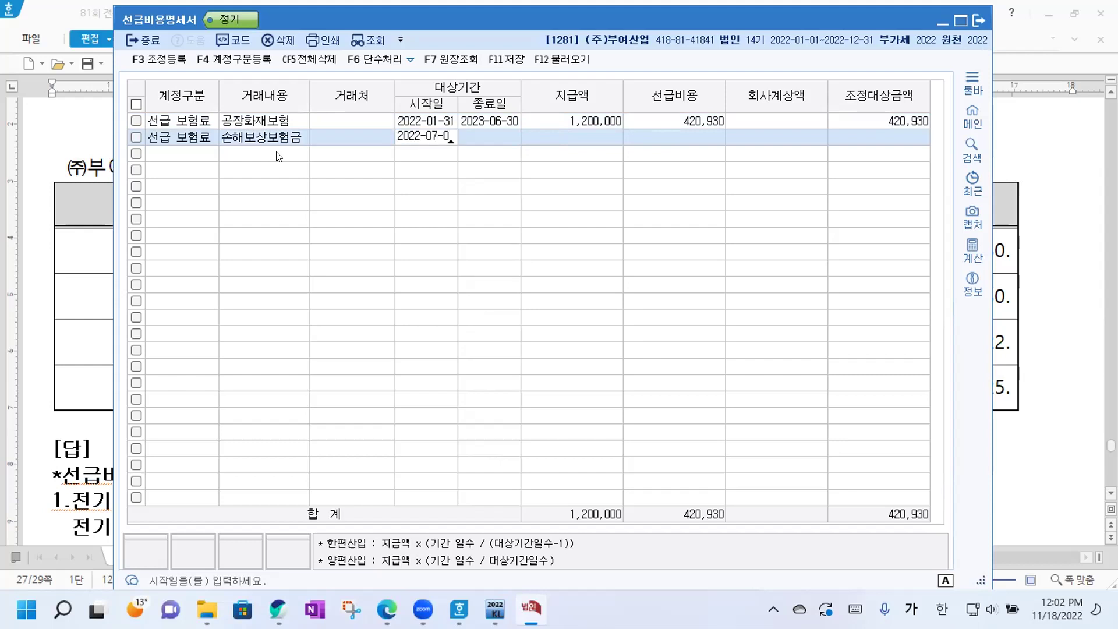
key("Return")
type("2025-0")
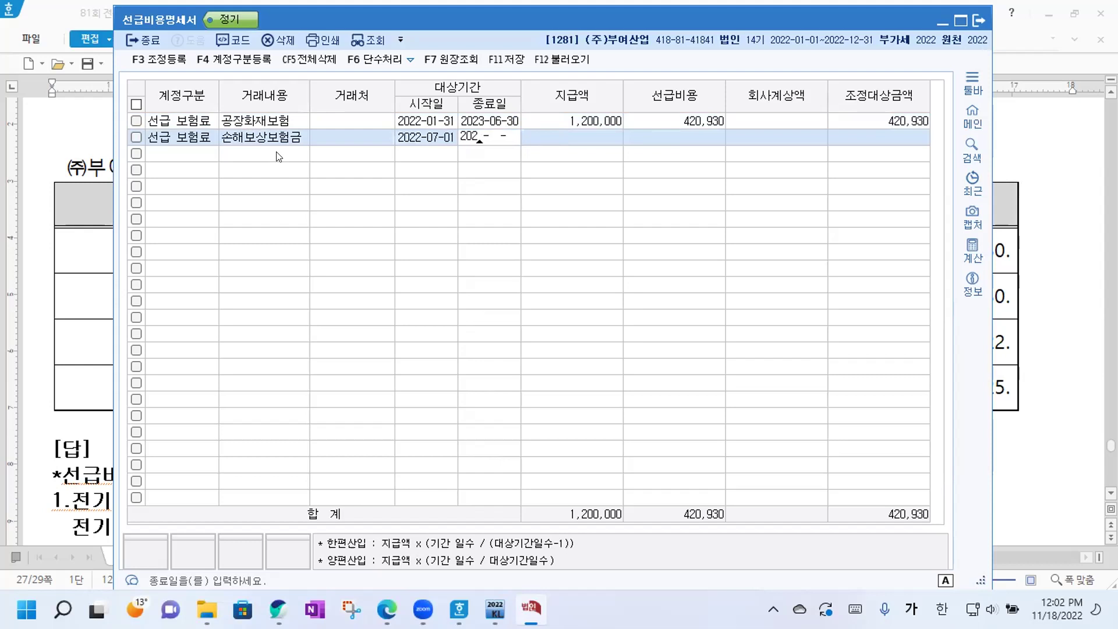
type("6-30")
key("Return")
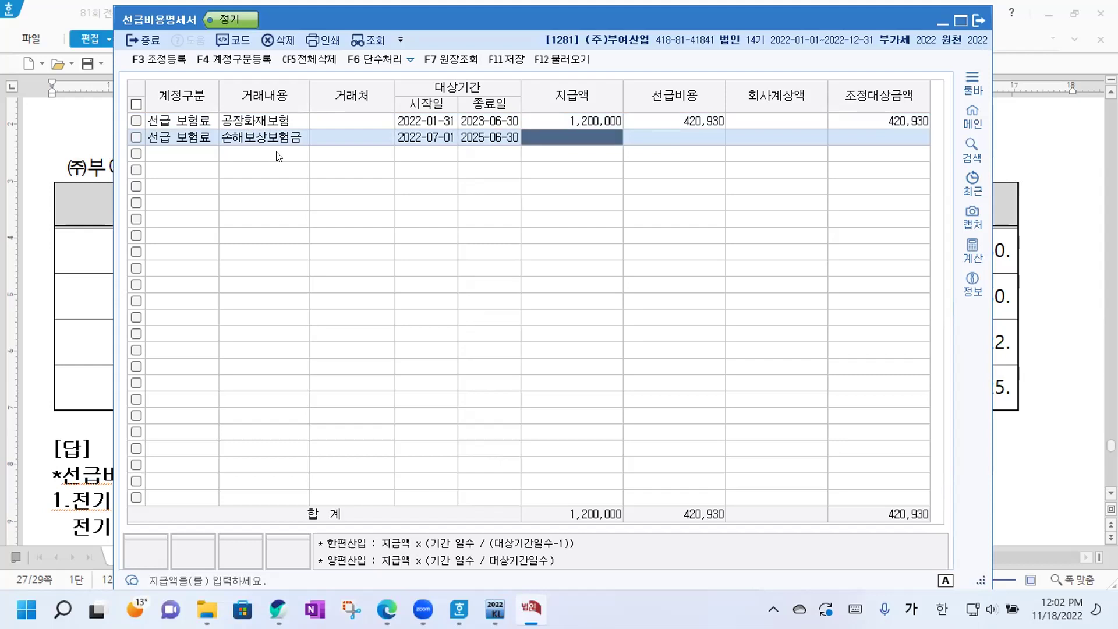
type("3000000")
key("Return")
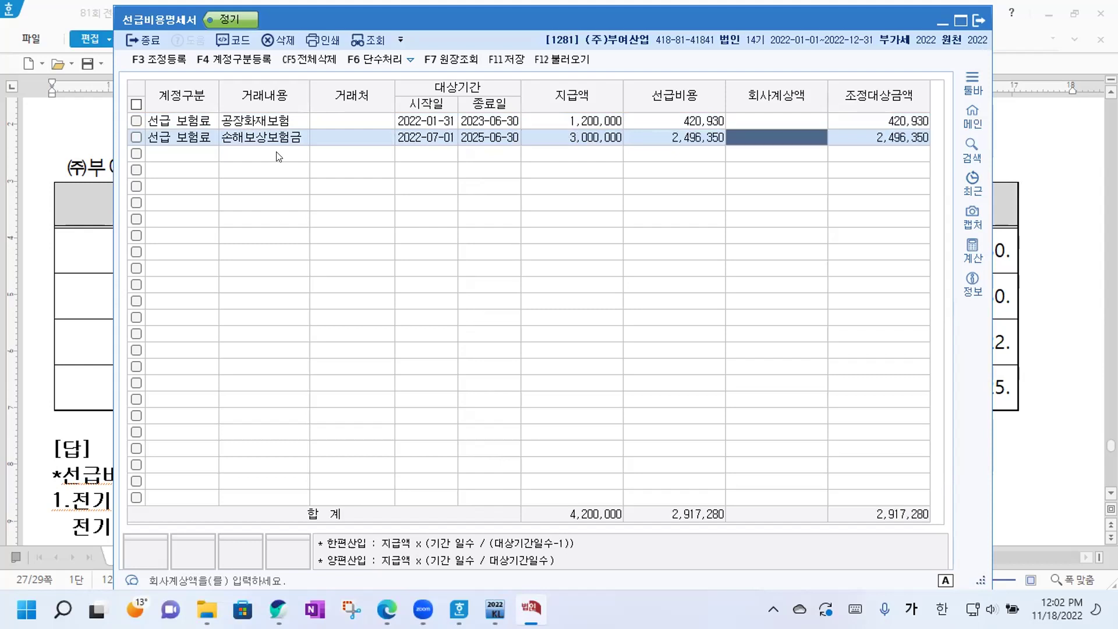
Start the third row with account type 선급 보험료 and transaction 이행보증보험, leaving 거래처 blank.
left_click(179, 158)
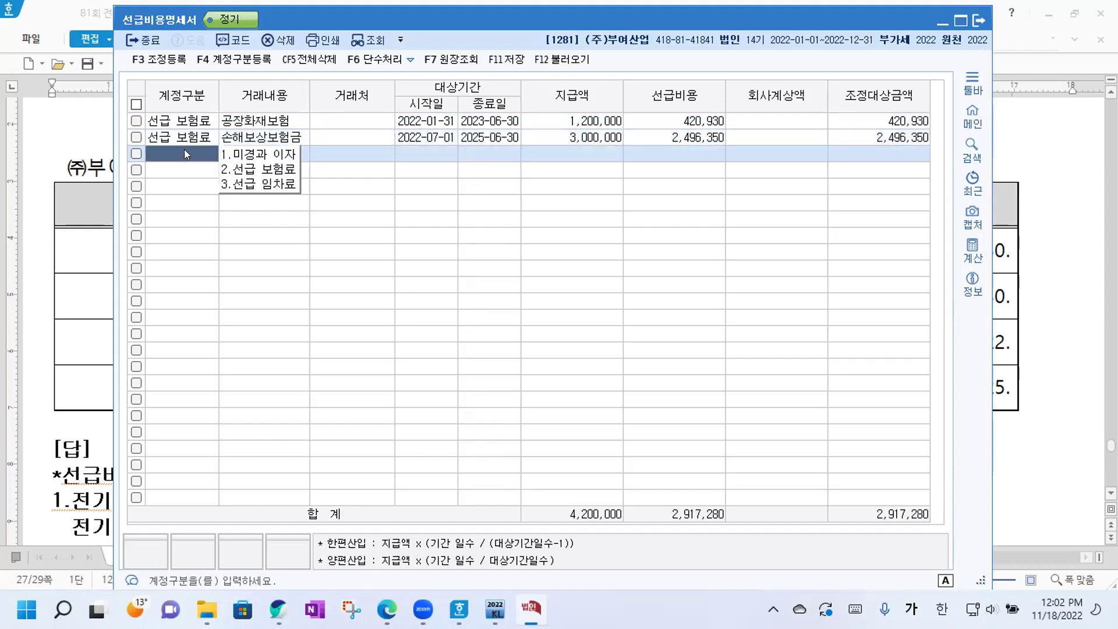
left_click(255, 171)
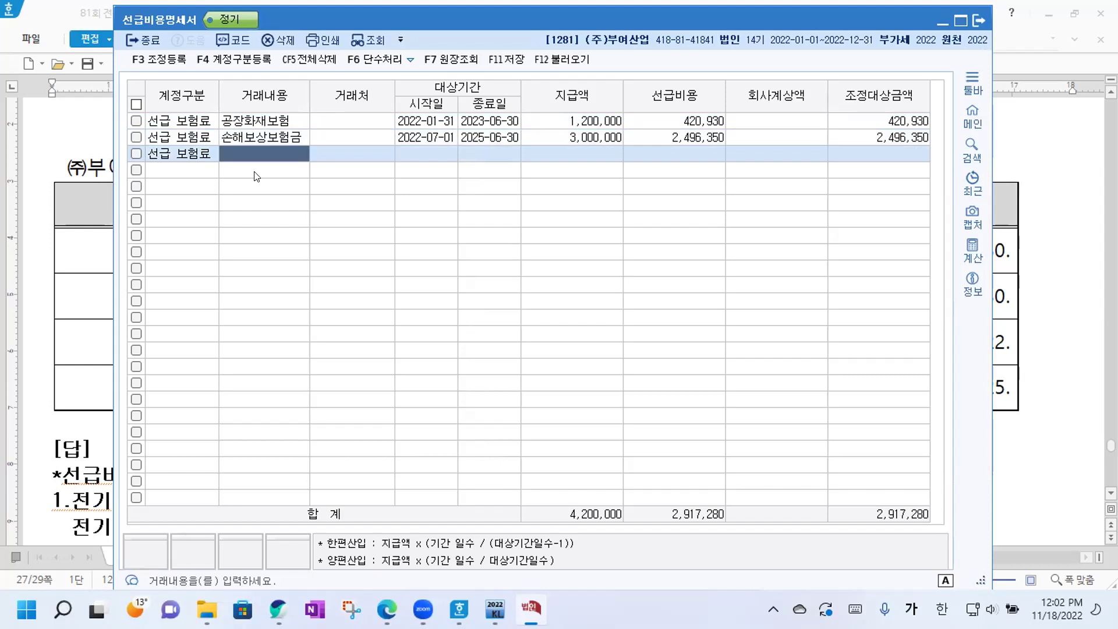
type("이행보")
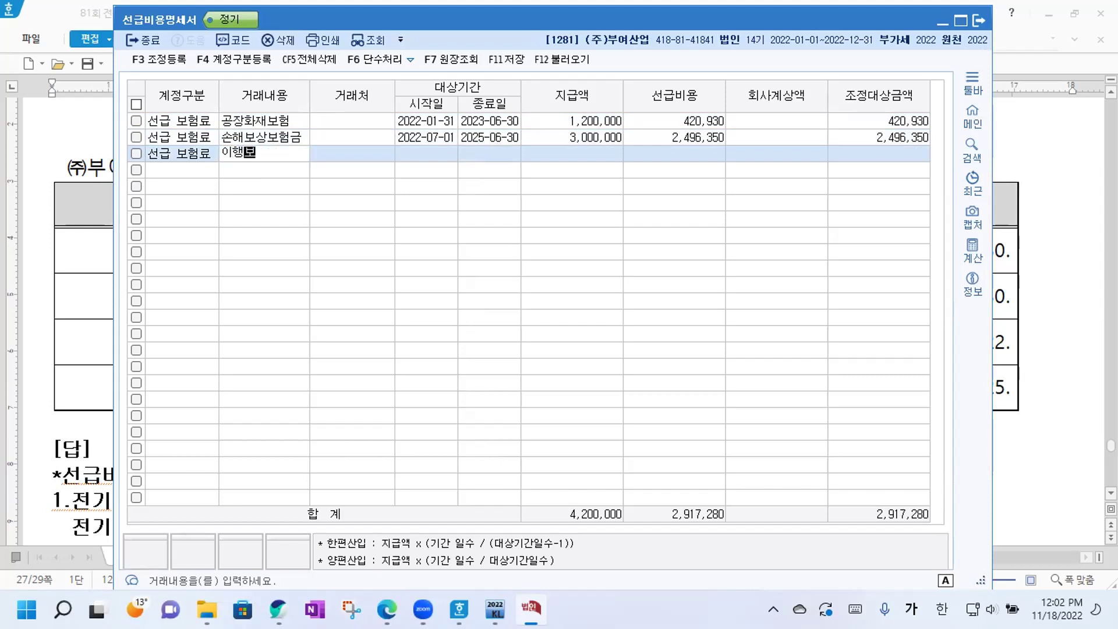
type("험보험")
key("Return")
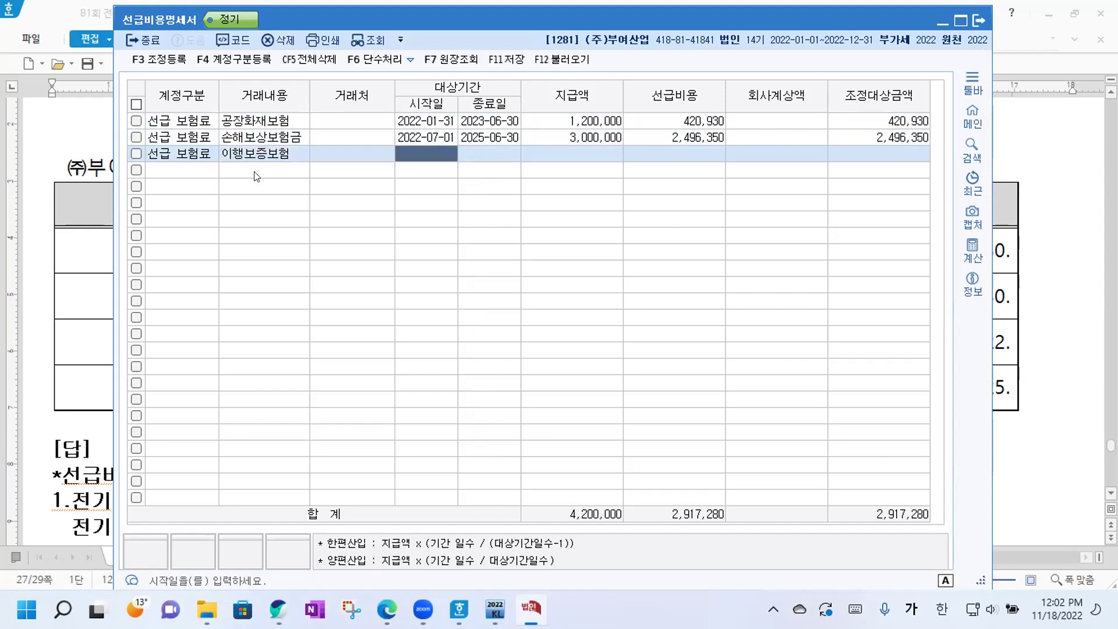
Set the 이행보증보험 row's period to 2022-08-08 through 2022-09-22 and its 지급액 to 250,000.
type("2022-0")
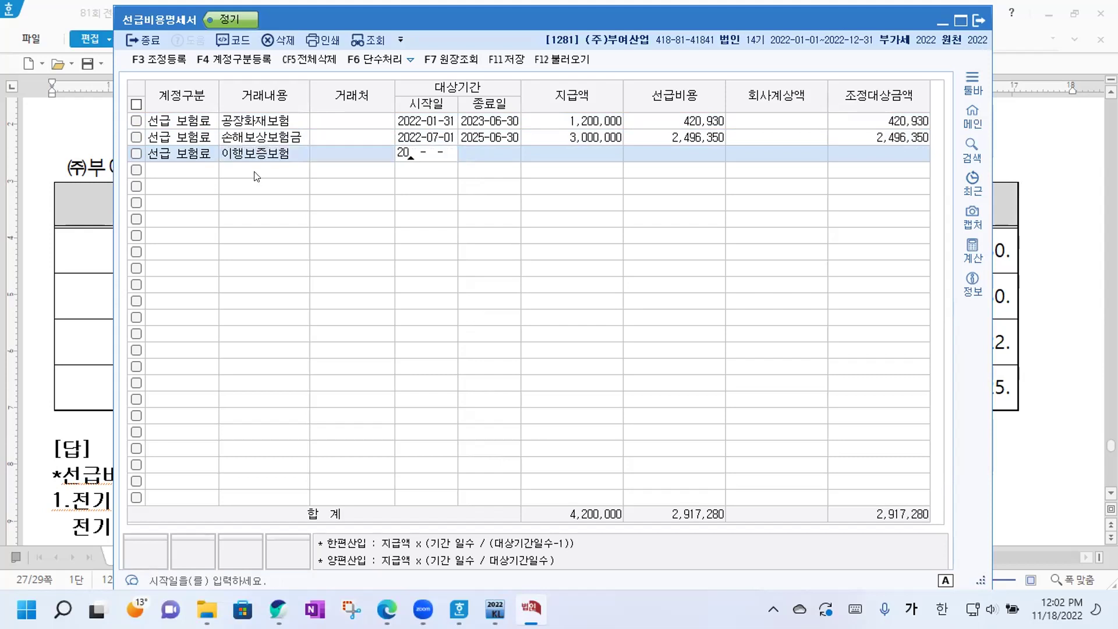
type("8-08")
key("Return")
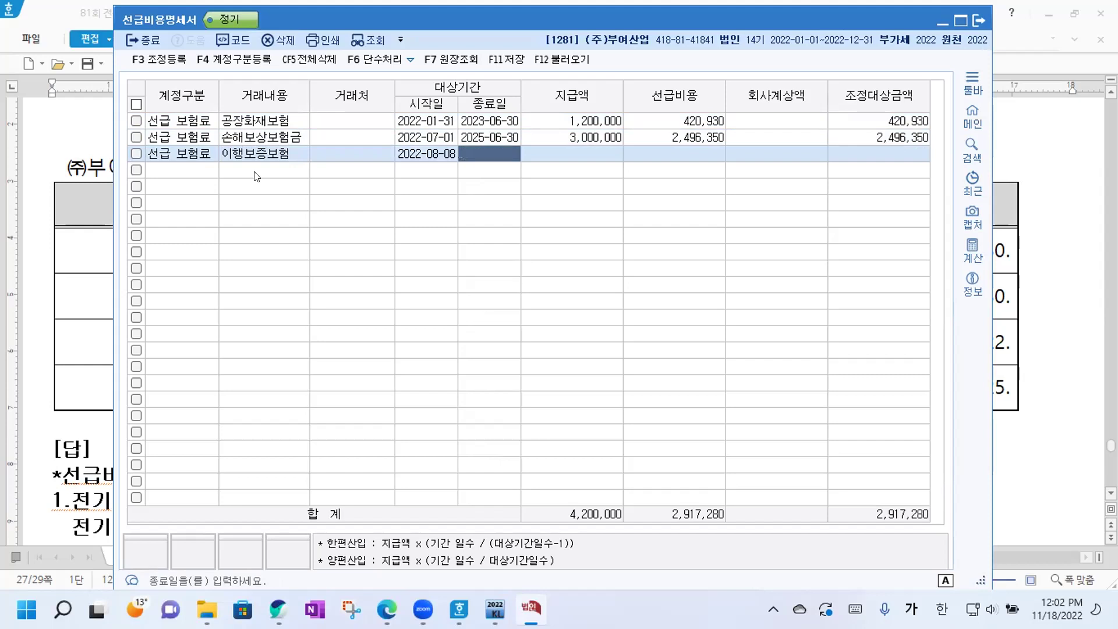
type("20220922")
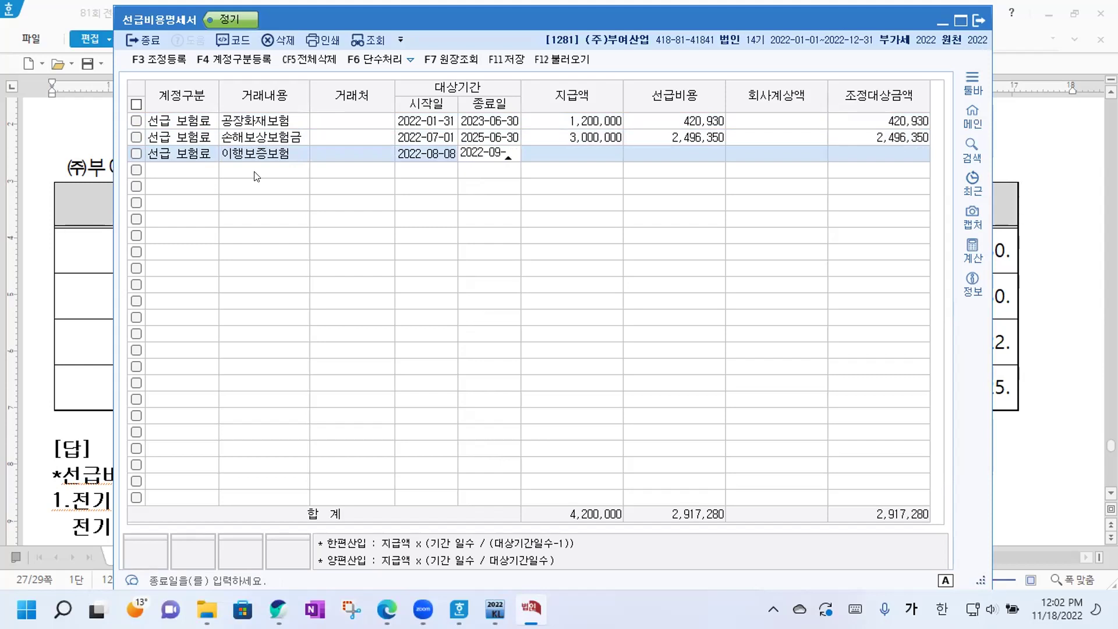
key("Return")
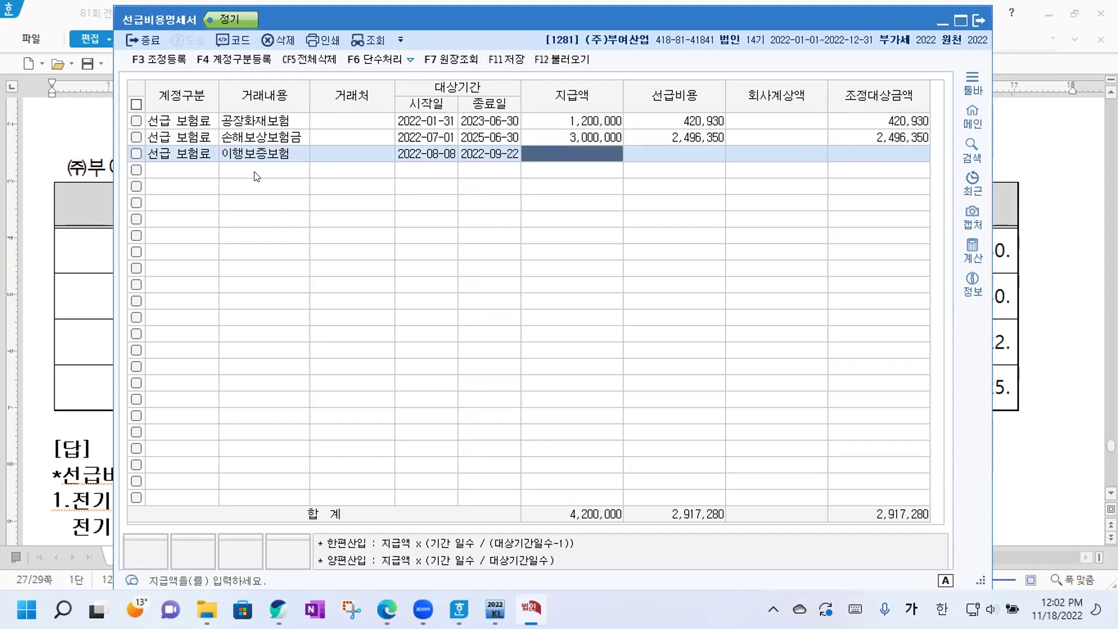
type("2500000")
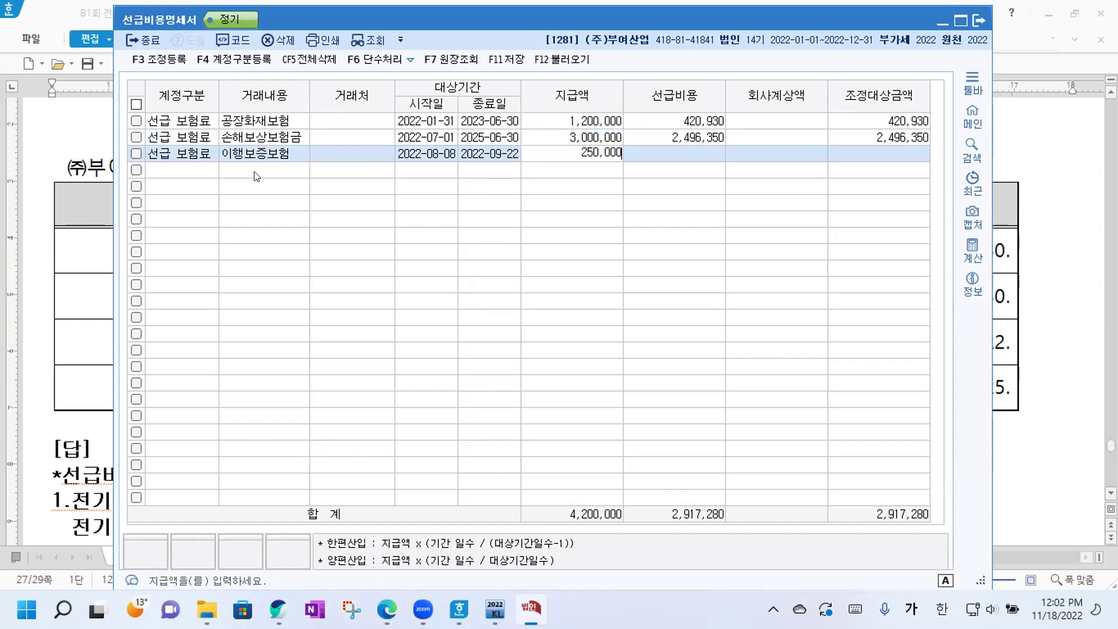
key("Return")
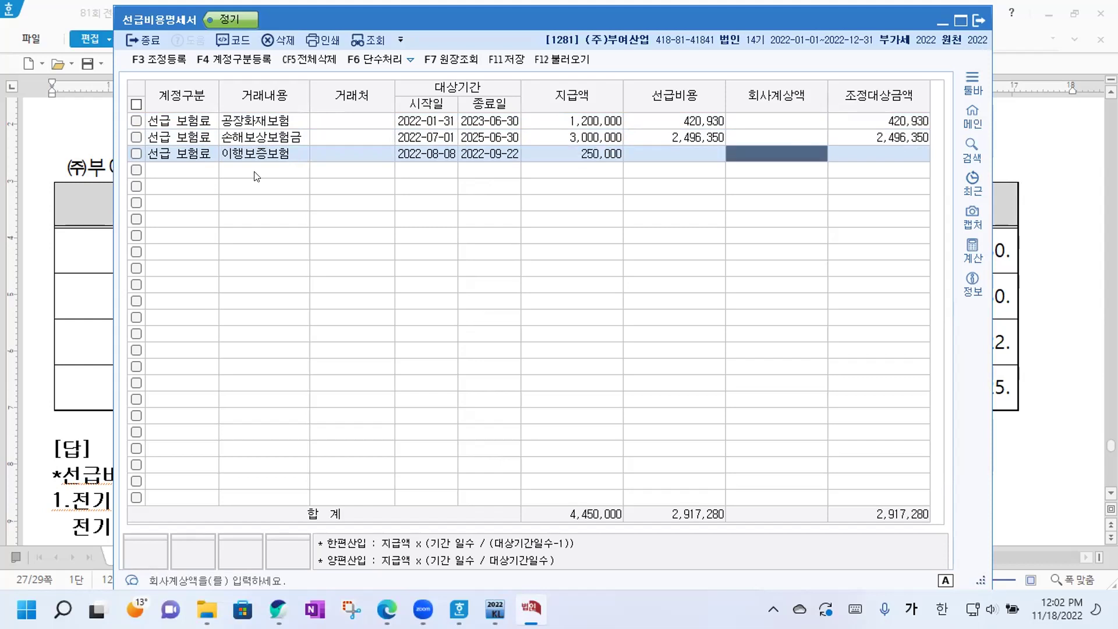
Start the fourth row with account type 선급 보험료 and transaction 생산부자동차보험, leaving 거래처 blank.
left_click(187, 176)
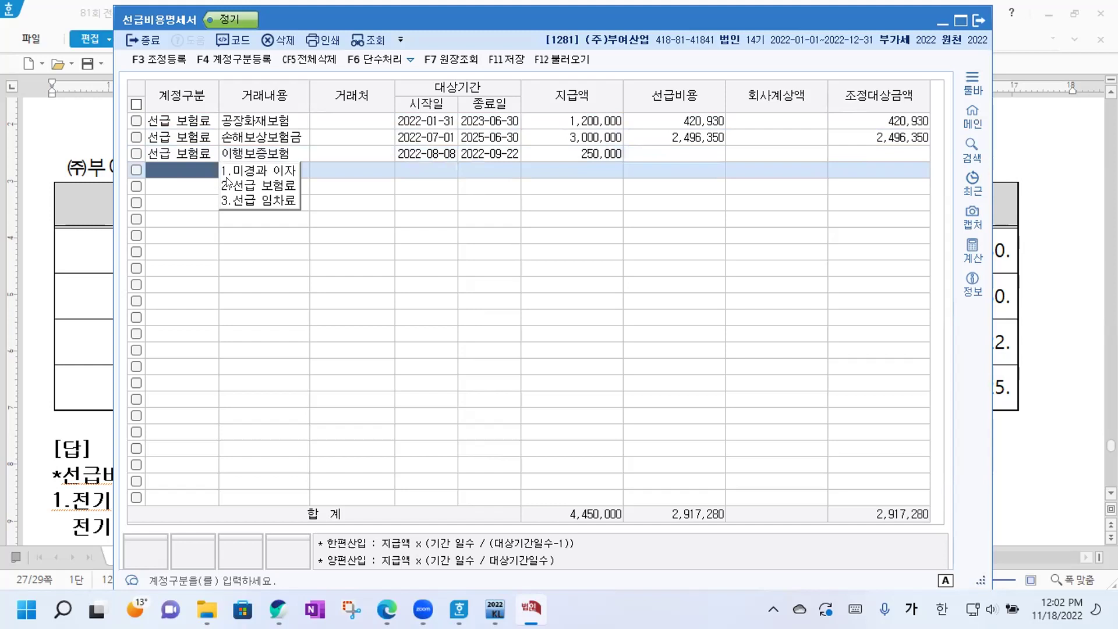
left_click(261, 186)
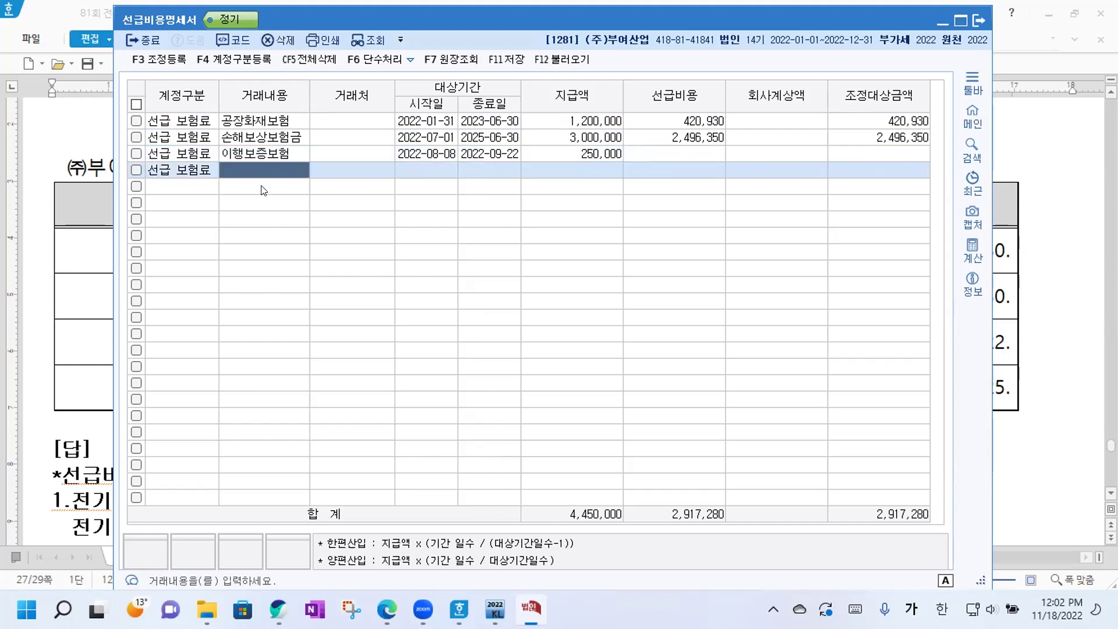
type("생산부")
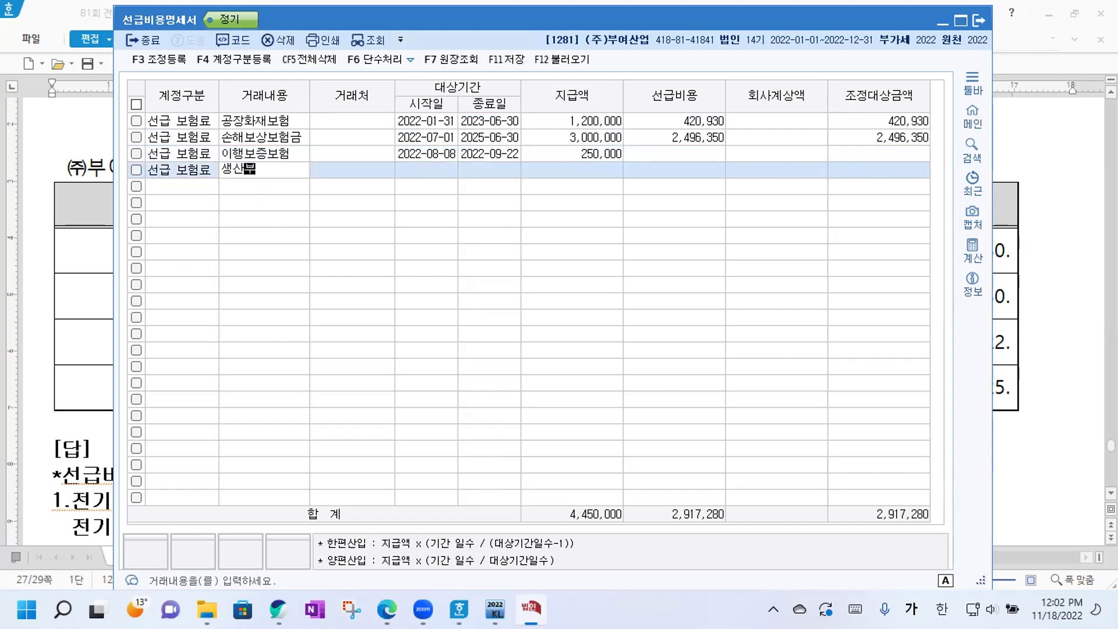
type("자동차보험")
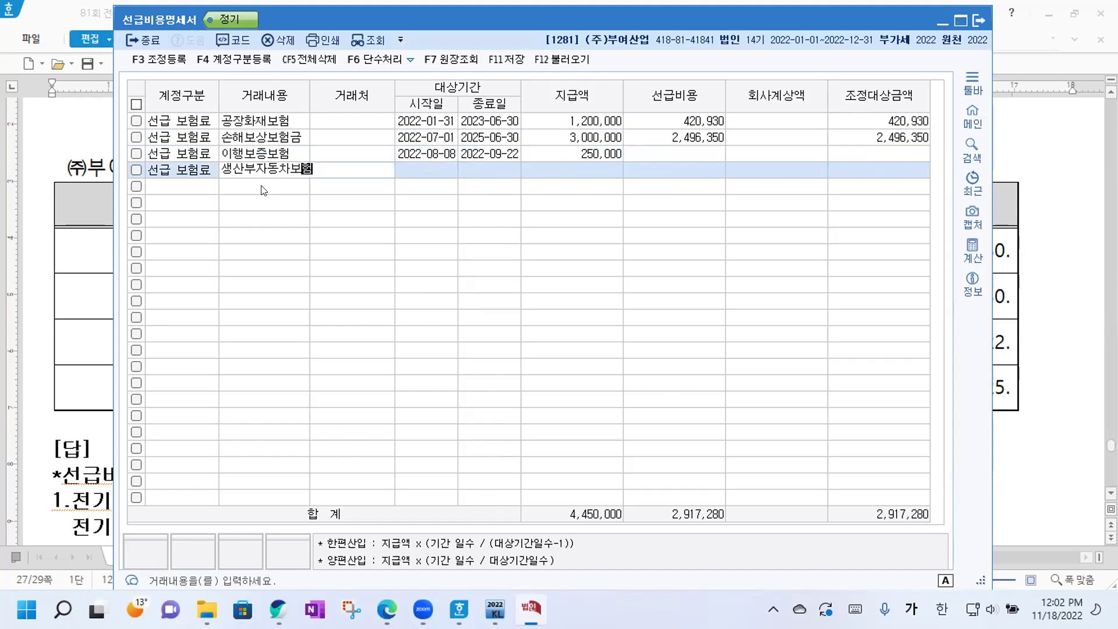
key("Return")
key("Return")
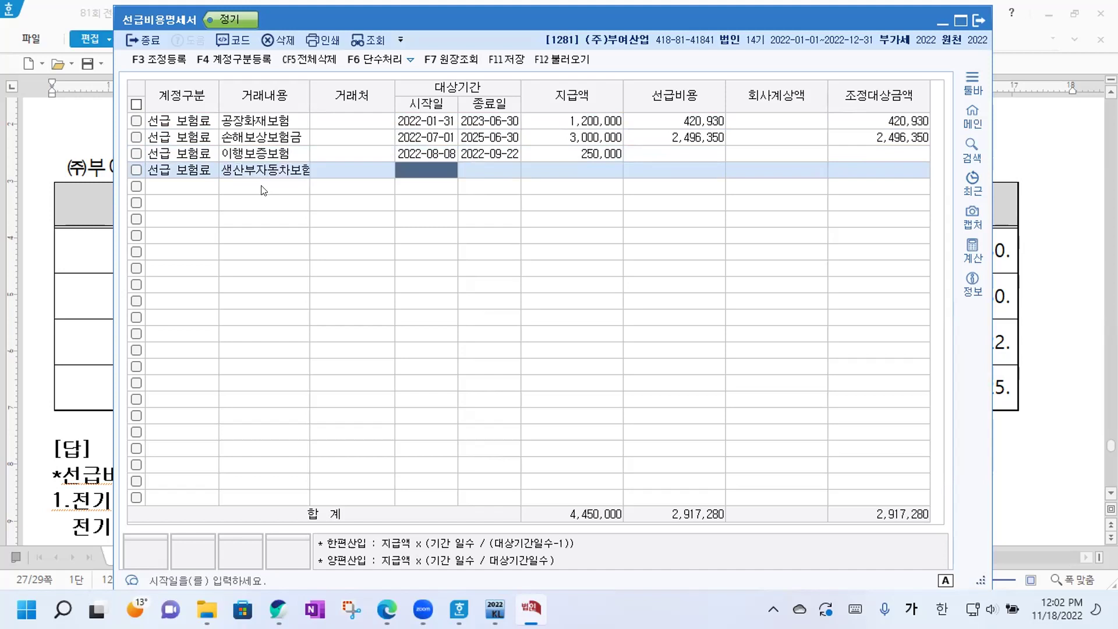
Set the 생산부자동차보험 row's period to 2022-10-25 through 2023-10-25 and its 지급액 to 1,300,000.
type("20221025")
key("Return")
type("2023-10-")
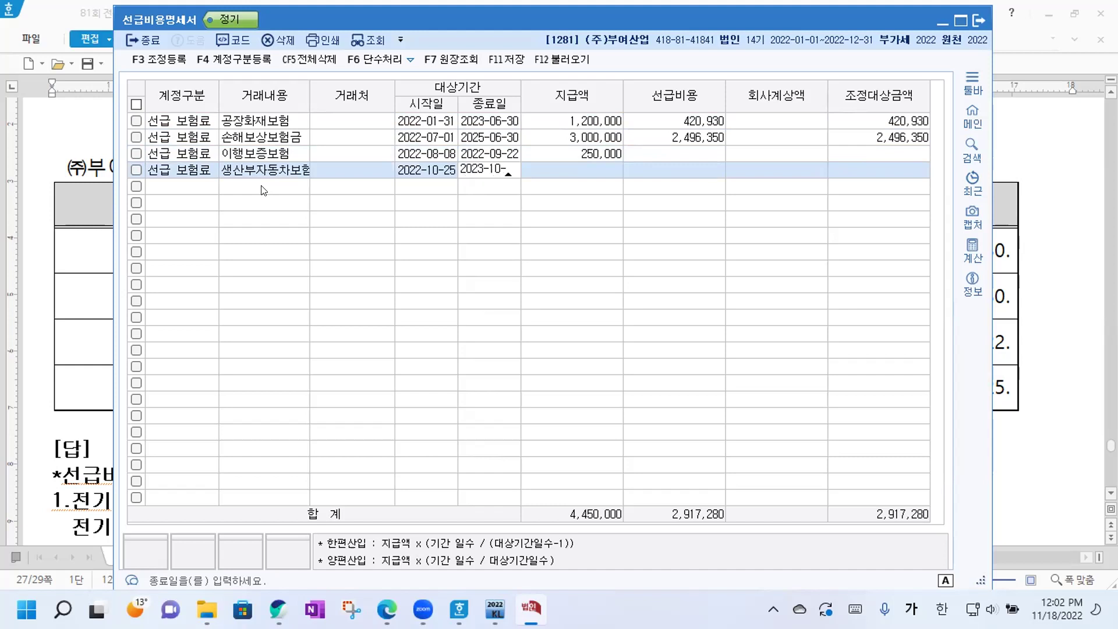
type("25")
key("Return")
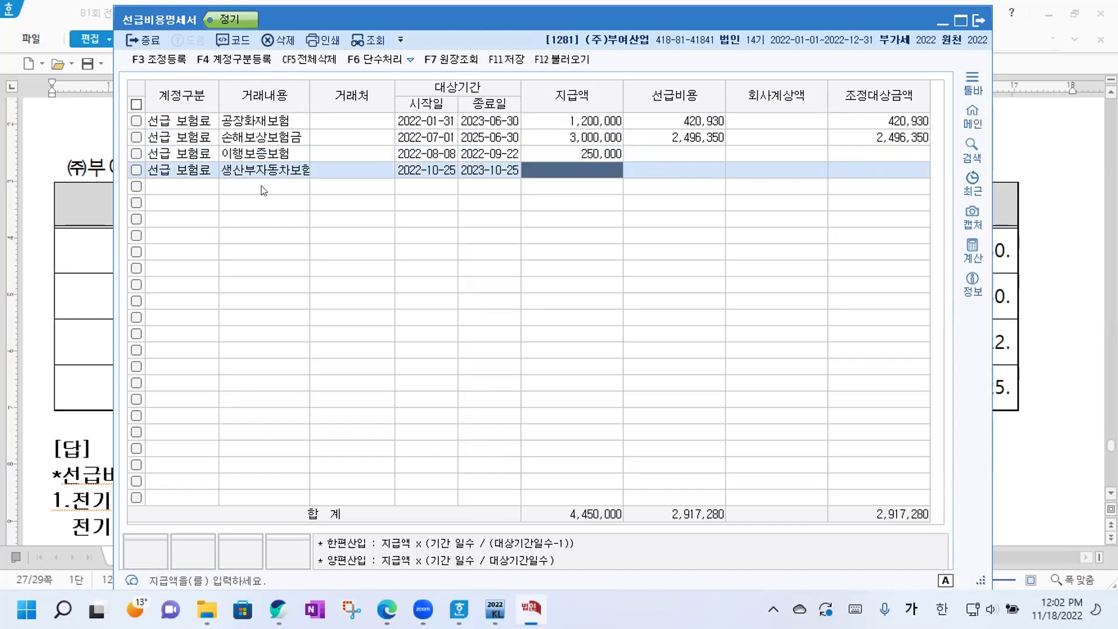
type("1300000")
key("Return")
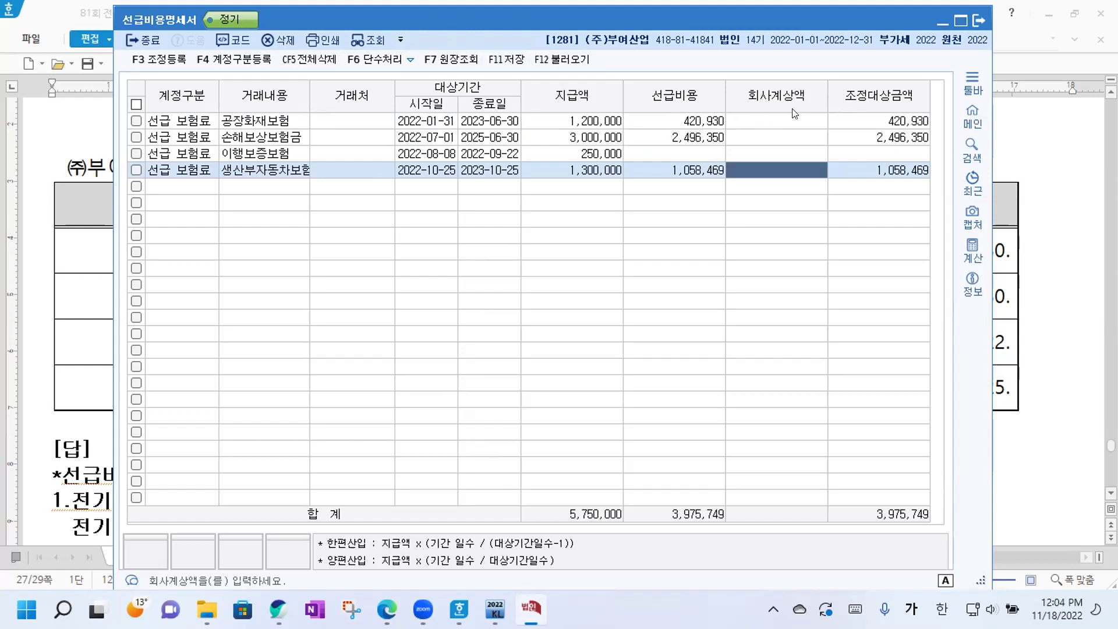
Try 600,000 as the 회사계상액 of the 공장화재보험 row and clear that amount again.
left_click(765, 122)
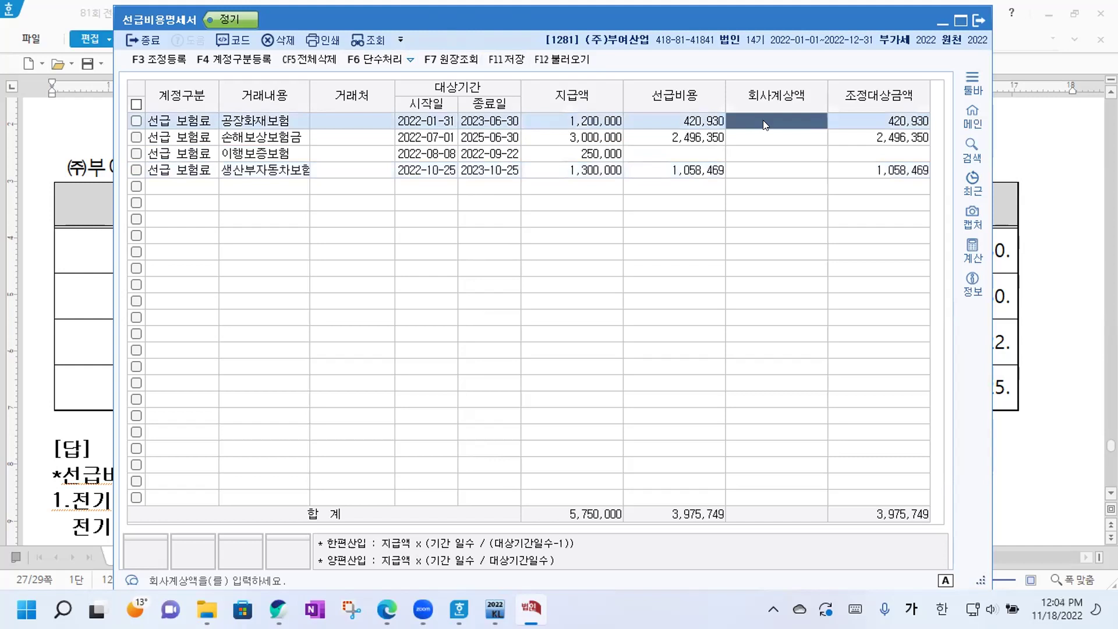
type("6000000")
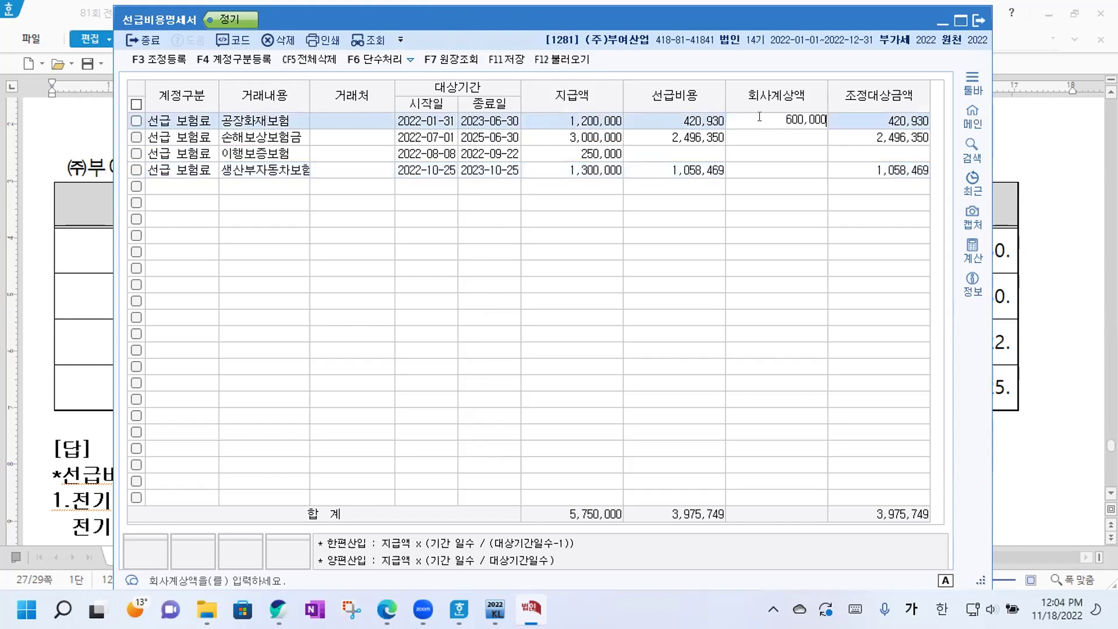
key("Return")
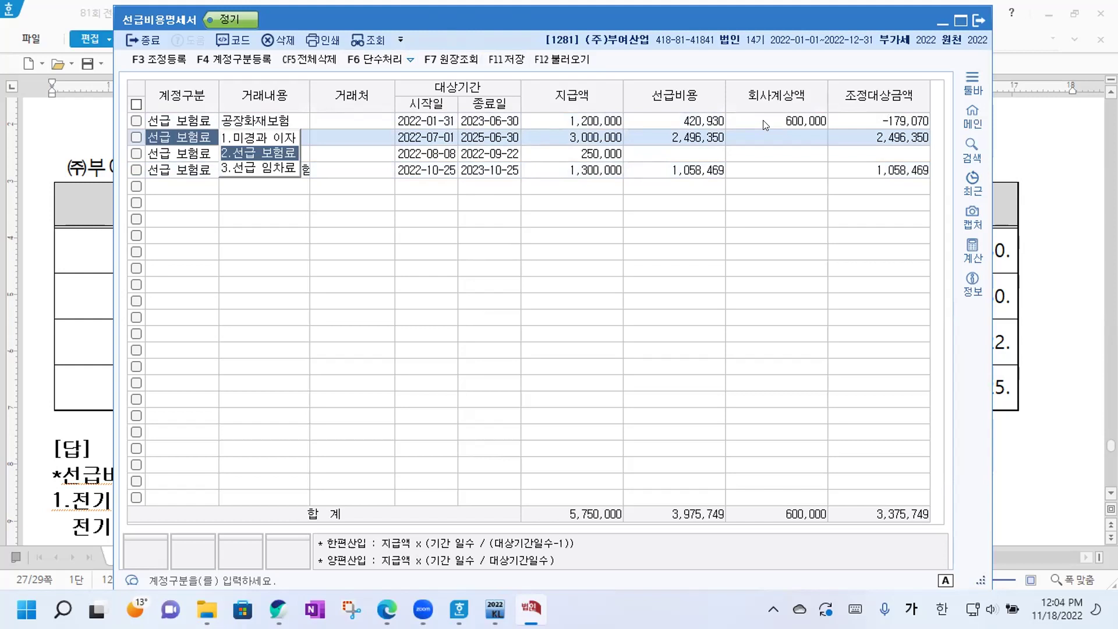
left_click(764, 123)
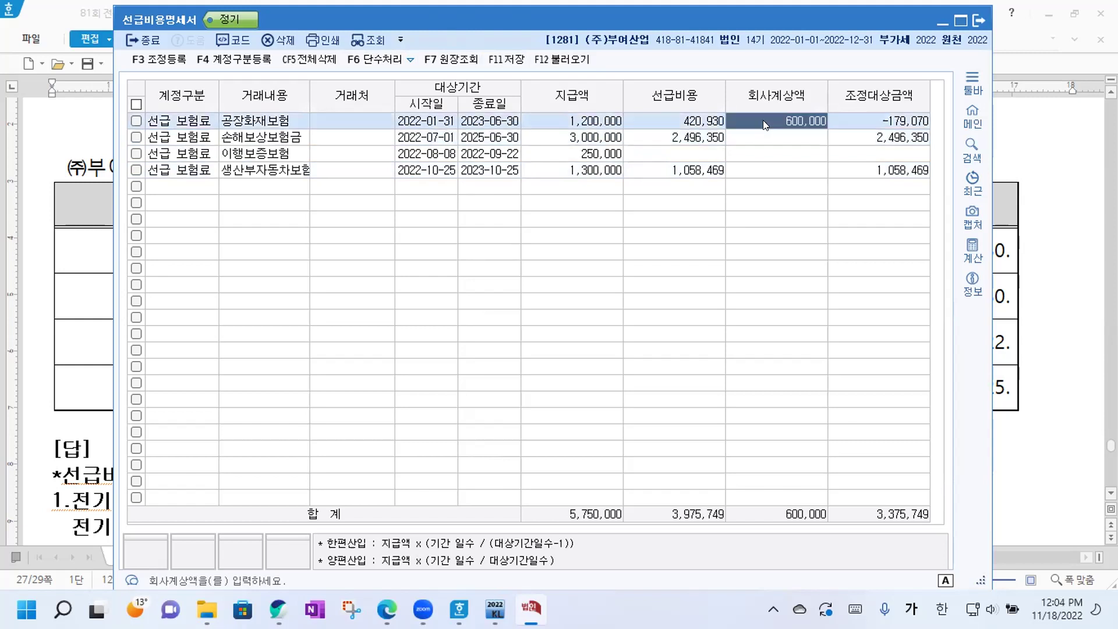
key("Delete")
key("Return")
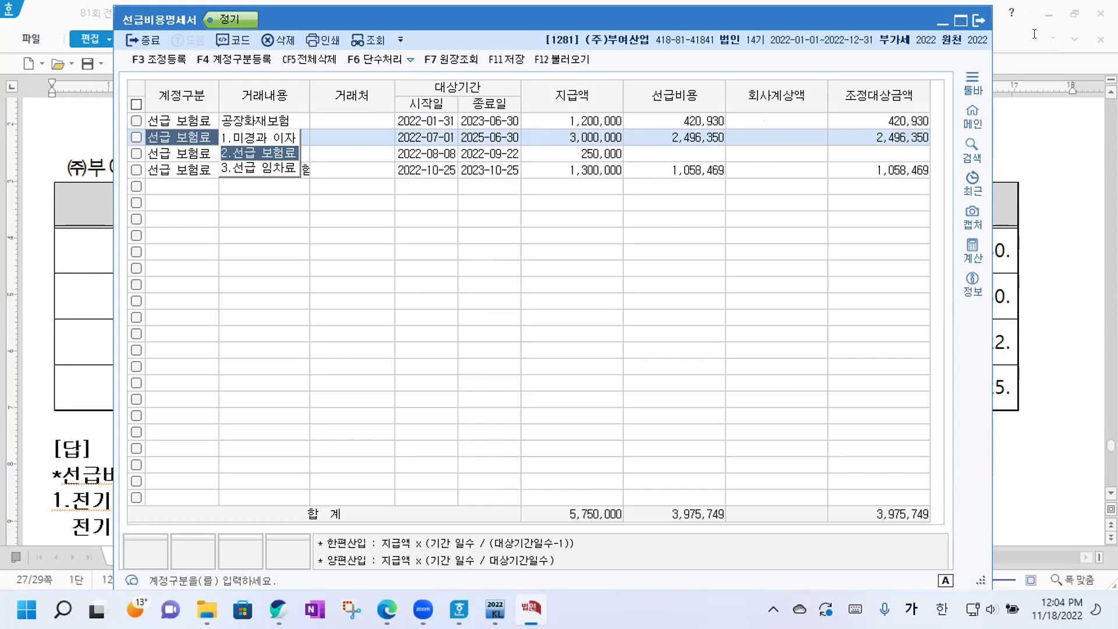
Save the 선급비용명세서 and open the 조정 등록 window, placing it below the four insurance rows.
left_click(499, 60)
left_click(173, 60)
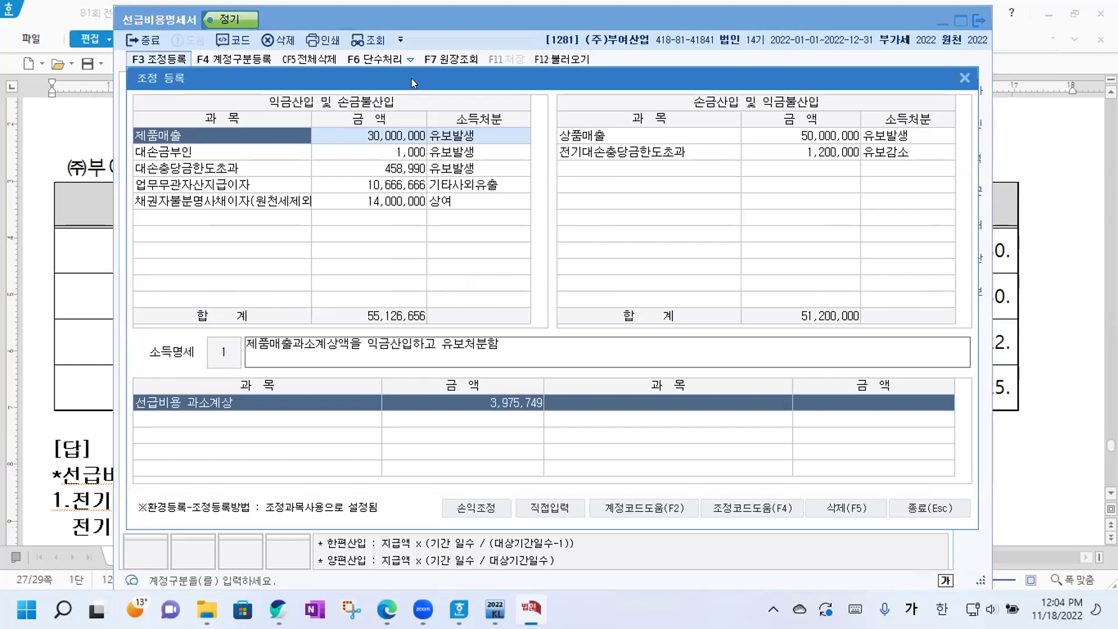
left_click_drag(411, 78, 411, 199)
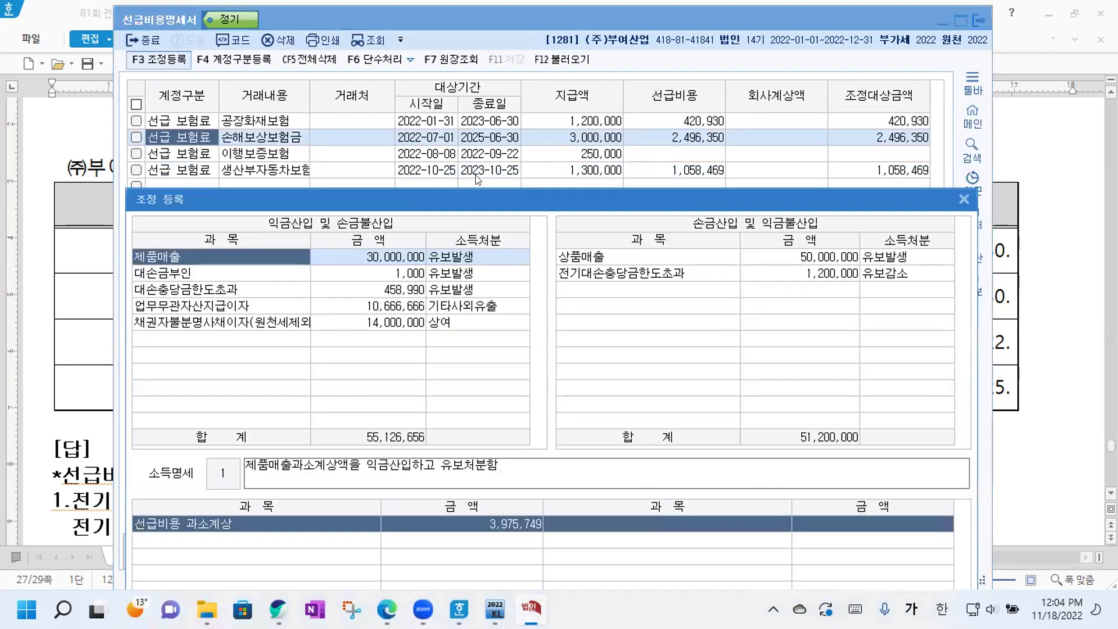
left_click_drag(480, 196, 465, 71)
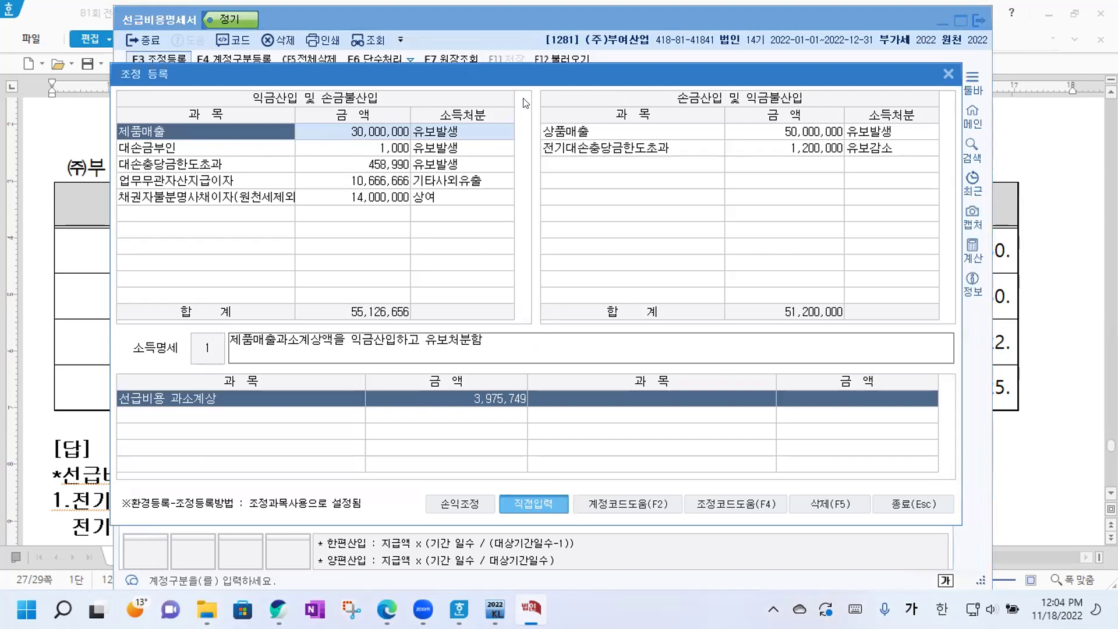
left_click_drag(519, 75, 546, 209)
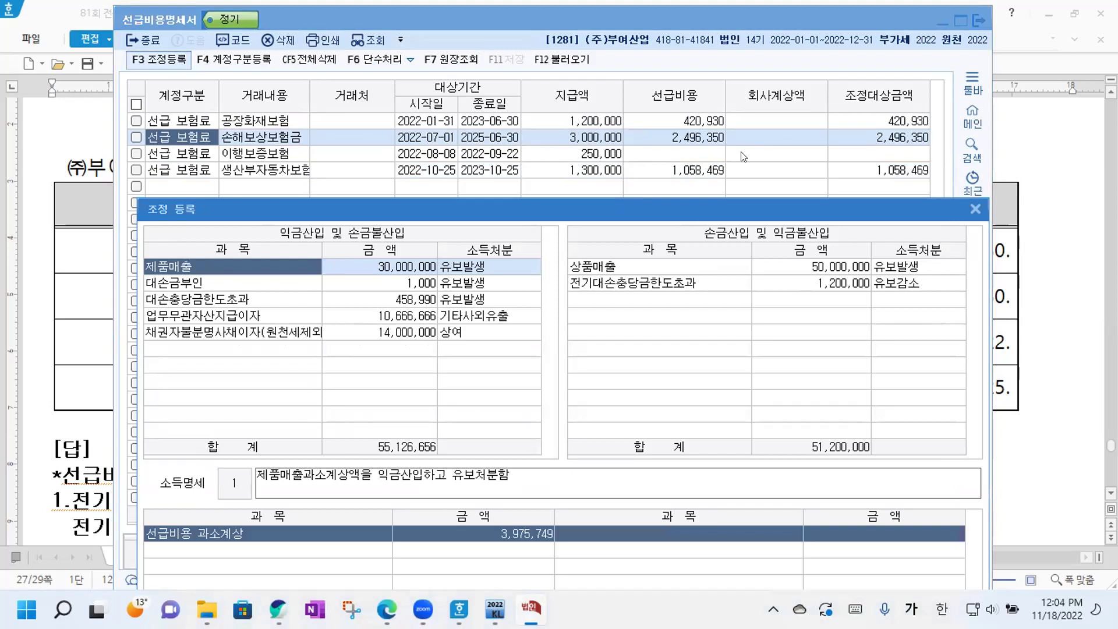
Add 공장화재보험 with amount 420,930 and disposition 유보발생 to the 익금산입 및 손금불산입 list.
left_click(207, 351)
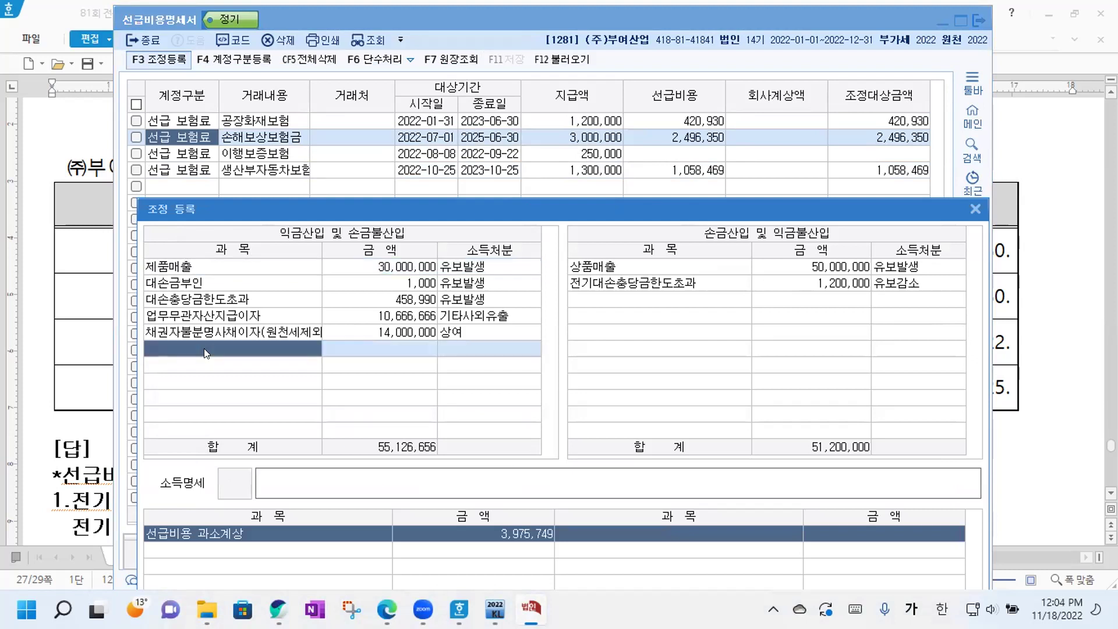
type("법")
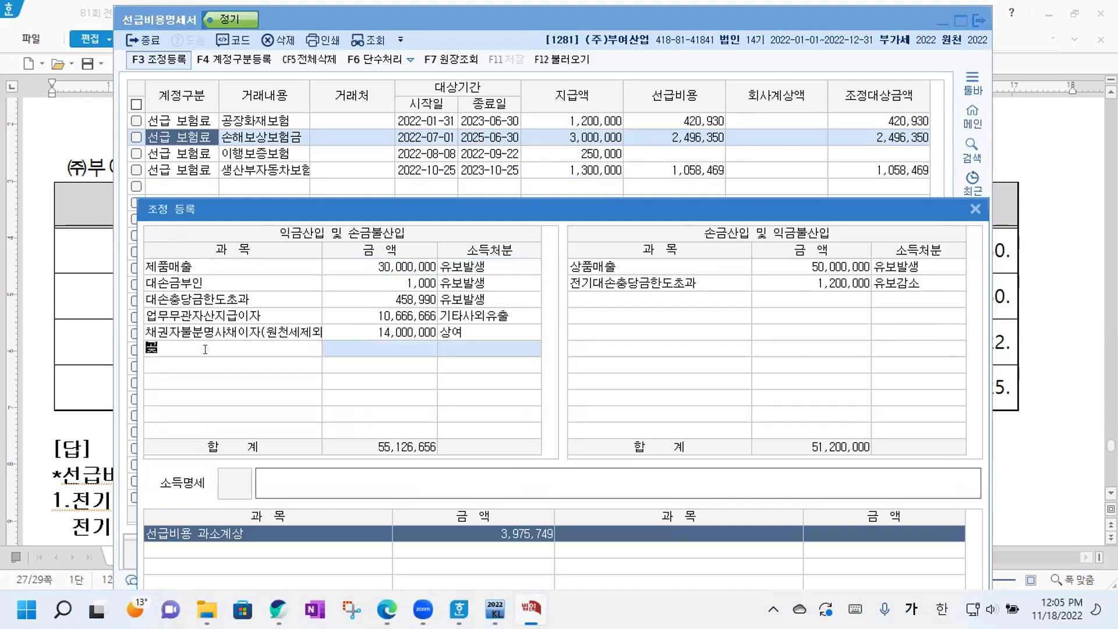
type("장화재보험")
key("Return")
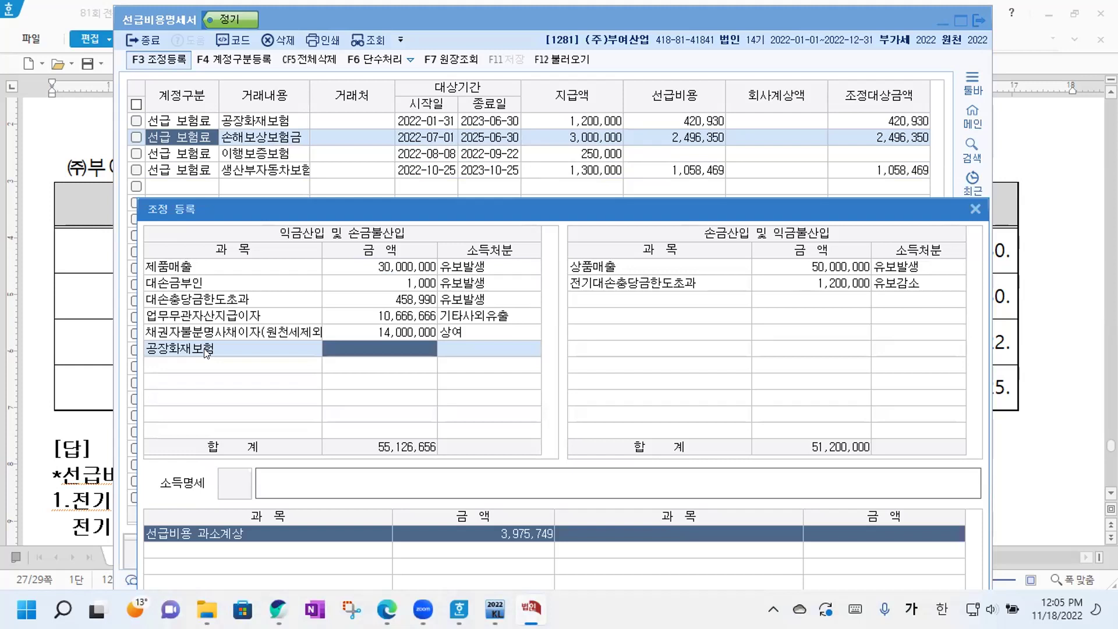
type("420")
type("930")
key("Return")
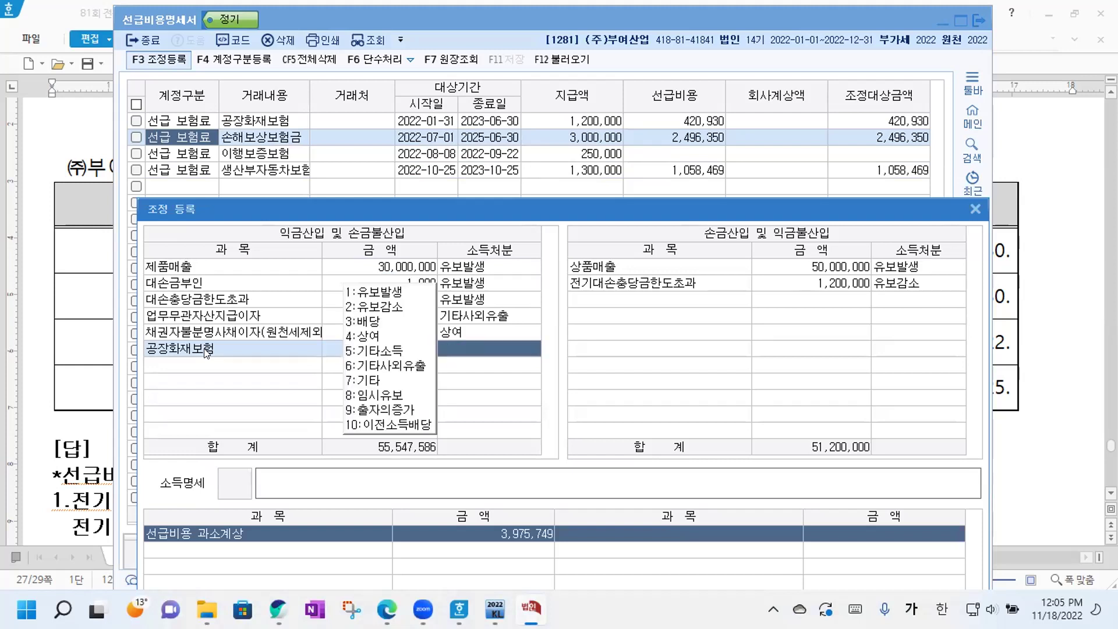
type("1")
key("Return")
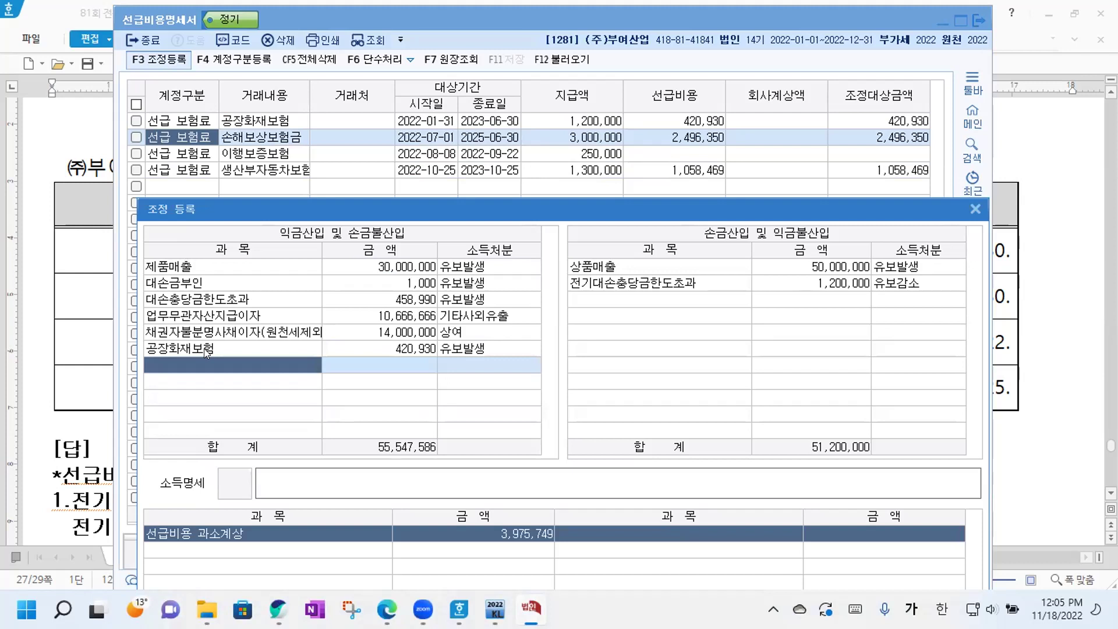
Add 손해보상보험금 with amount 2,496,350 and disposition 유보발생 to the 익금산입 및 손금불산입 list.
type("손해")
type("보")
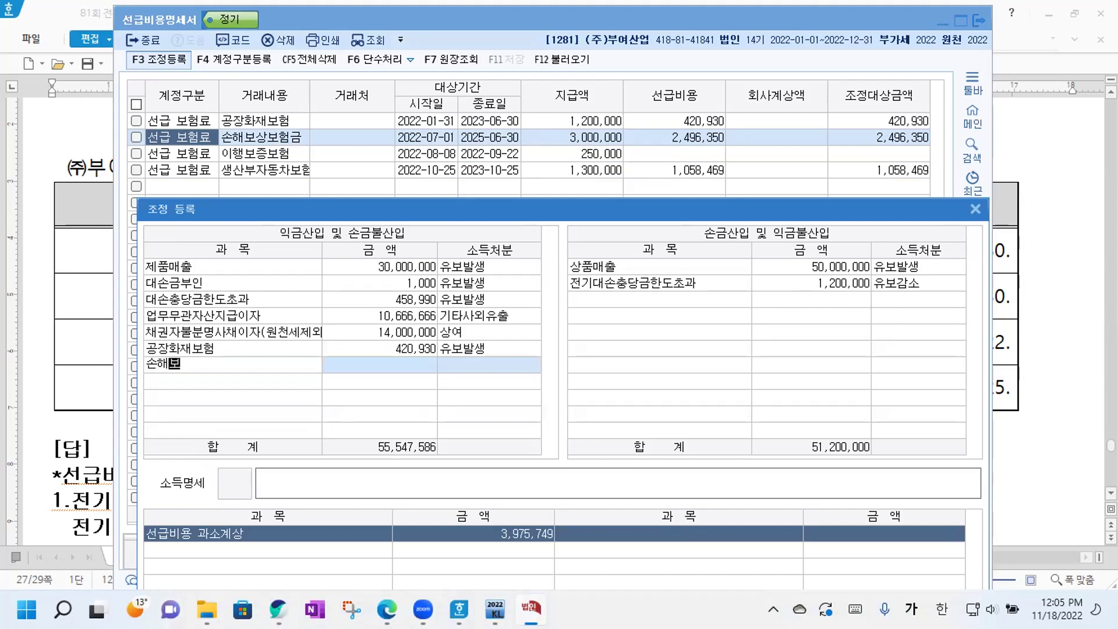
type("상보험금")
key("Return")
type("2496350")
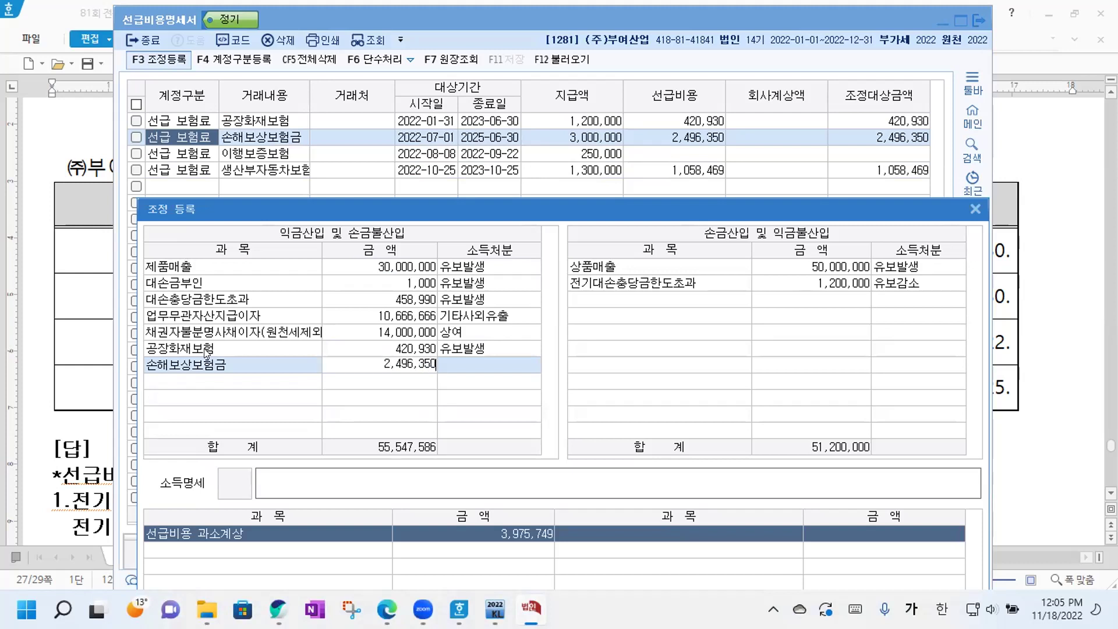
key("Return")
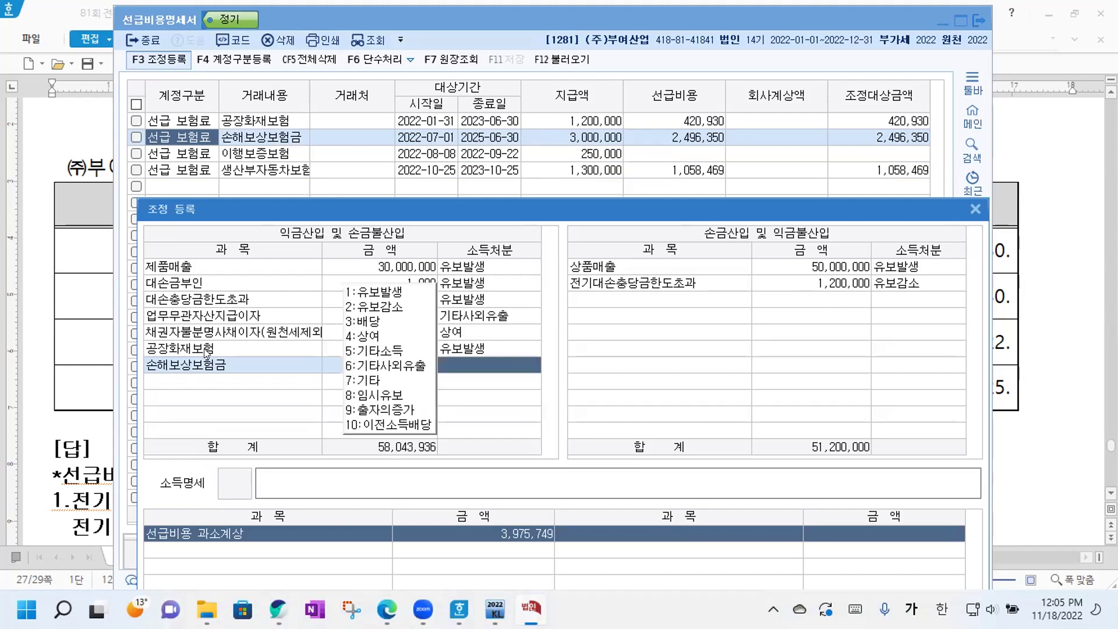
type("1")
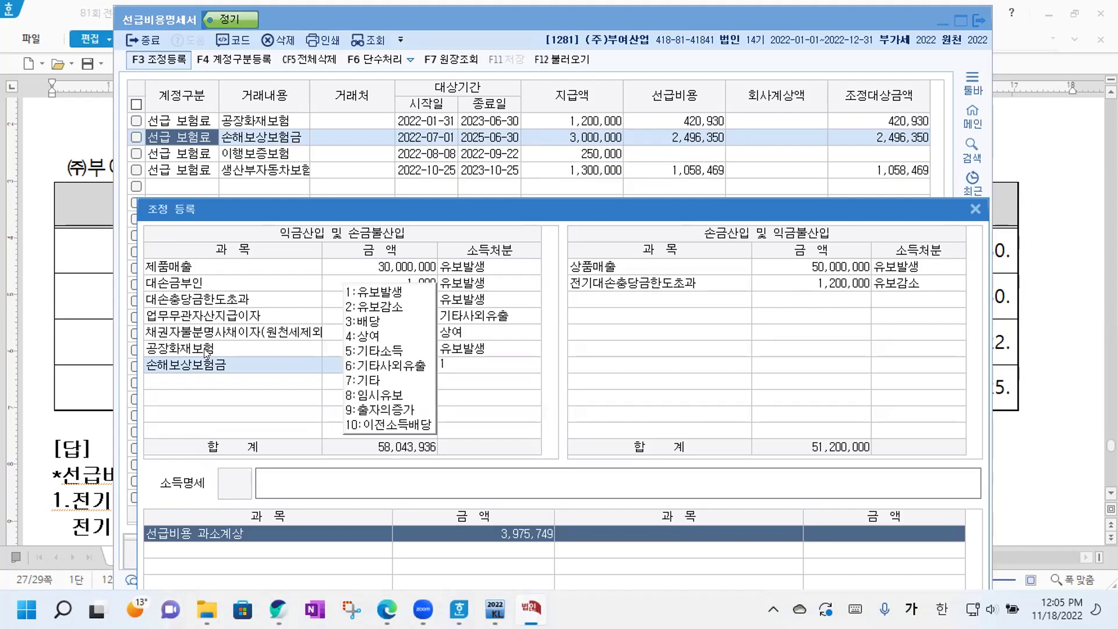
key("Return")
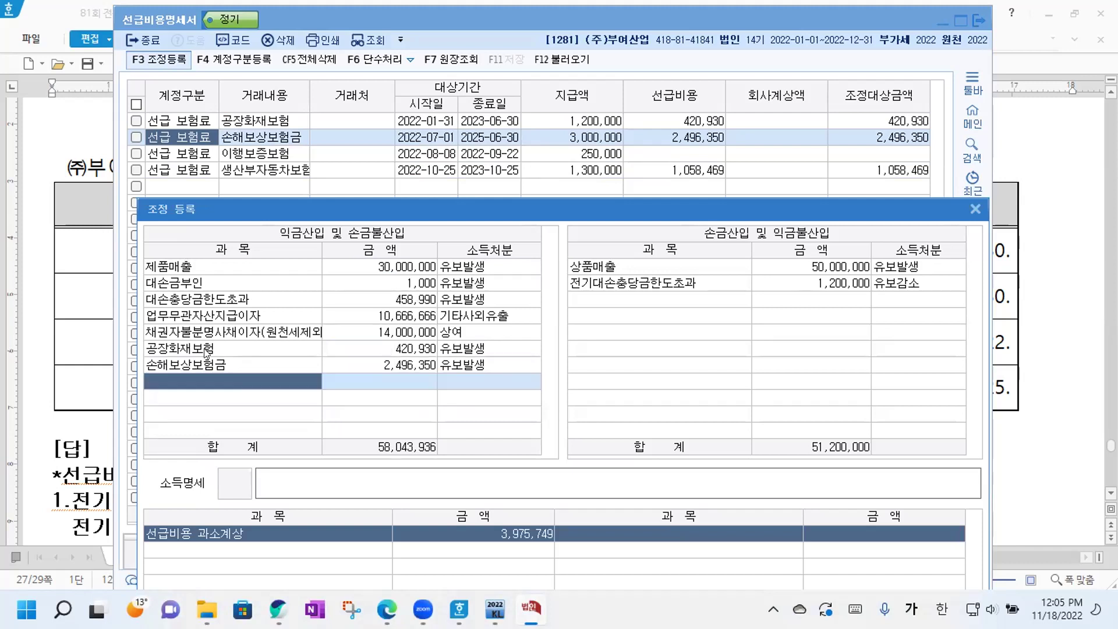
Add 생산부자동차보험 with amount 1,058,469 and disposition 유보발생 to the 익금산입 및 손금불산입 list.
type("생산부")
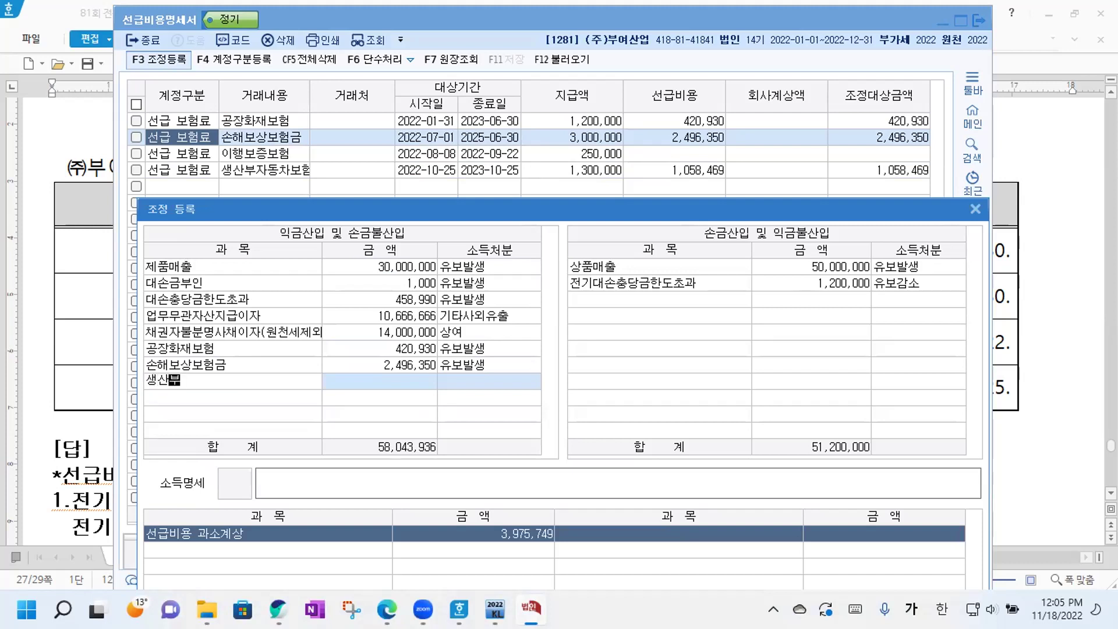
type("자동차보험")
key("Return")
type("1,058,469")
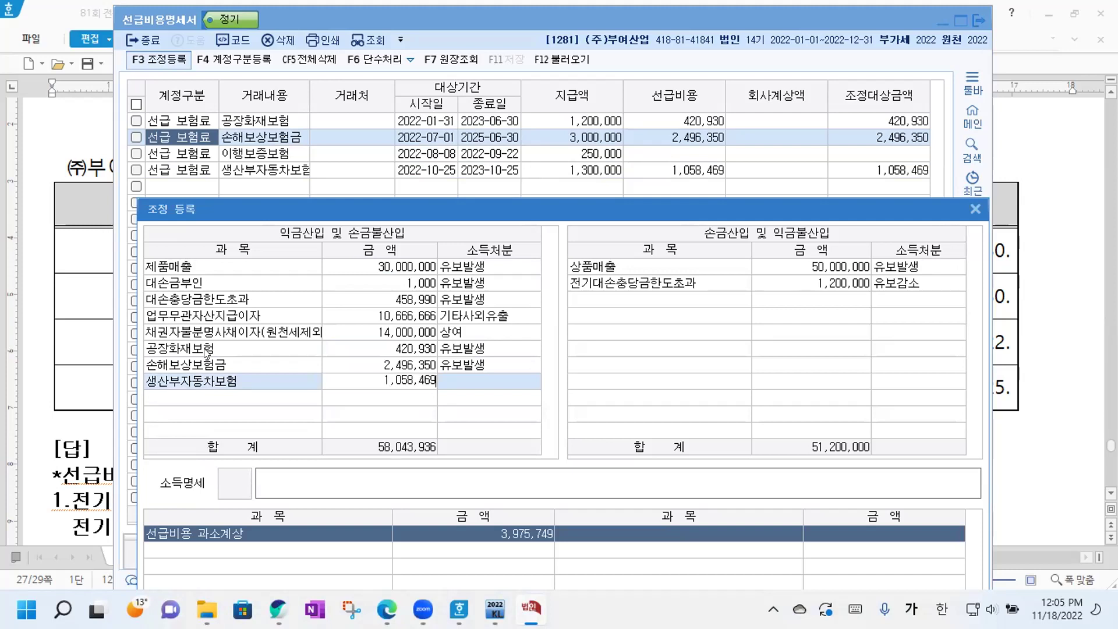
key("Return")
type("1")
key("Return")
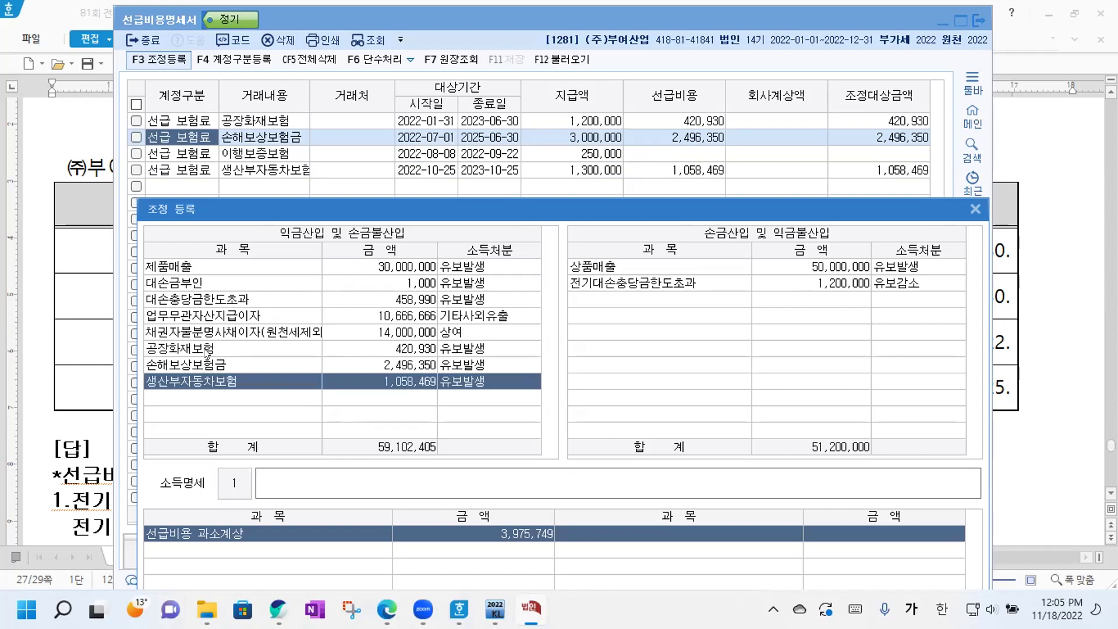
Close the 조정 등록 window and the 선급비용명세서 to return to the Hangul exam document.
left_click(972, 205)
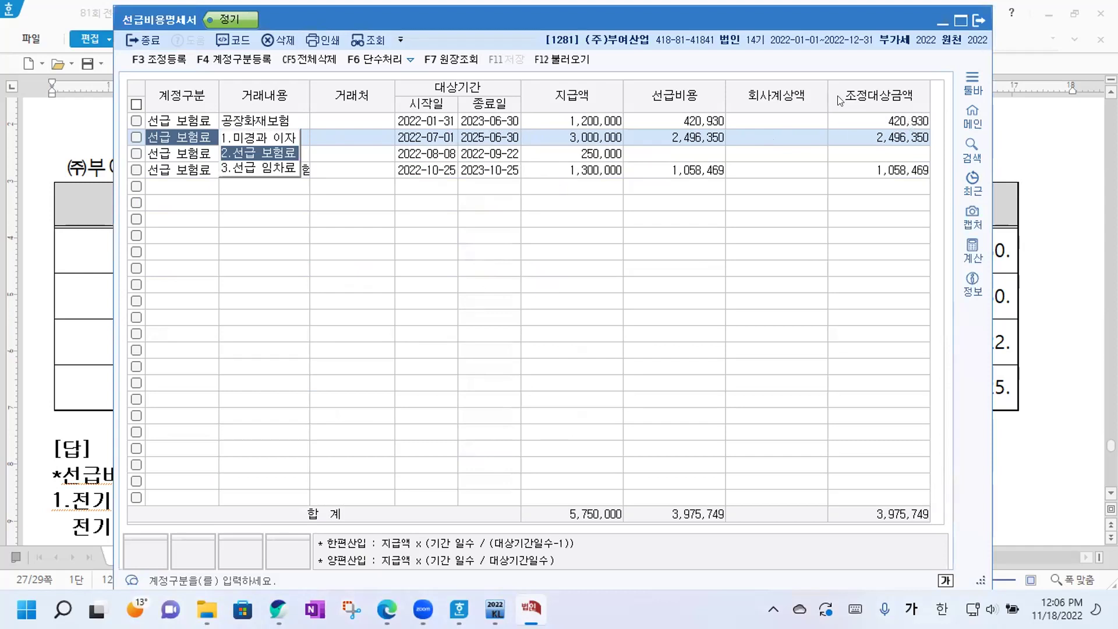
left_click(330, 140)
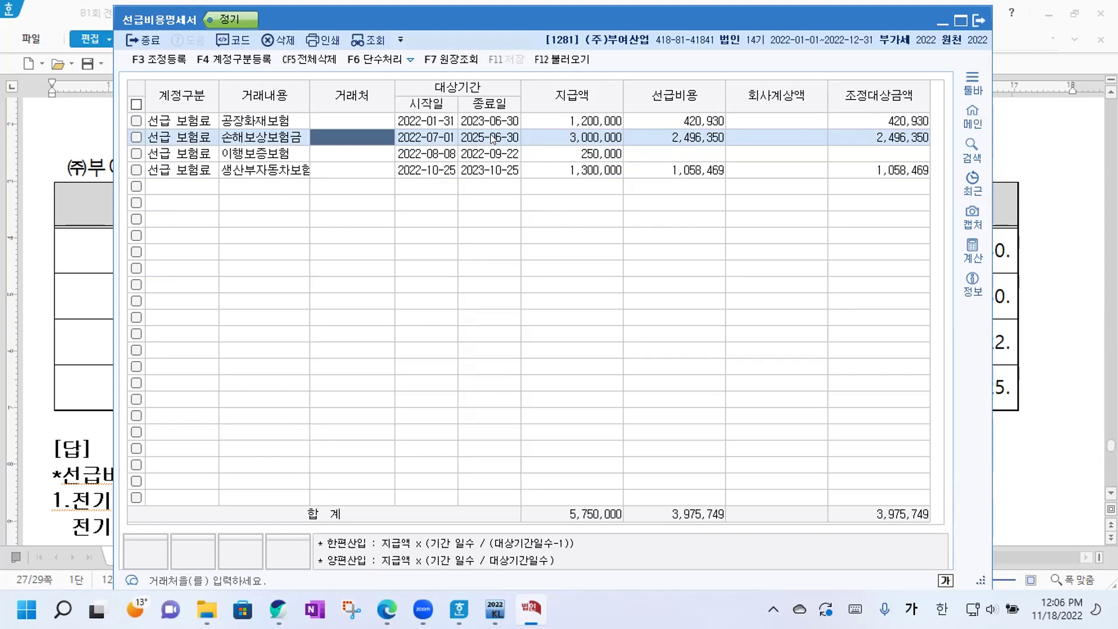
left_click(975, 19)
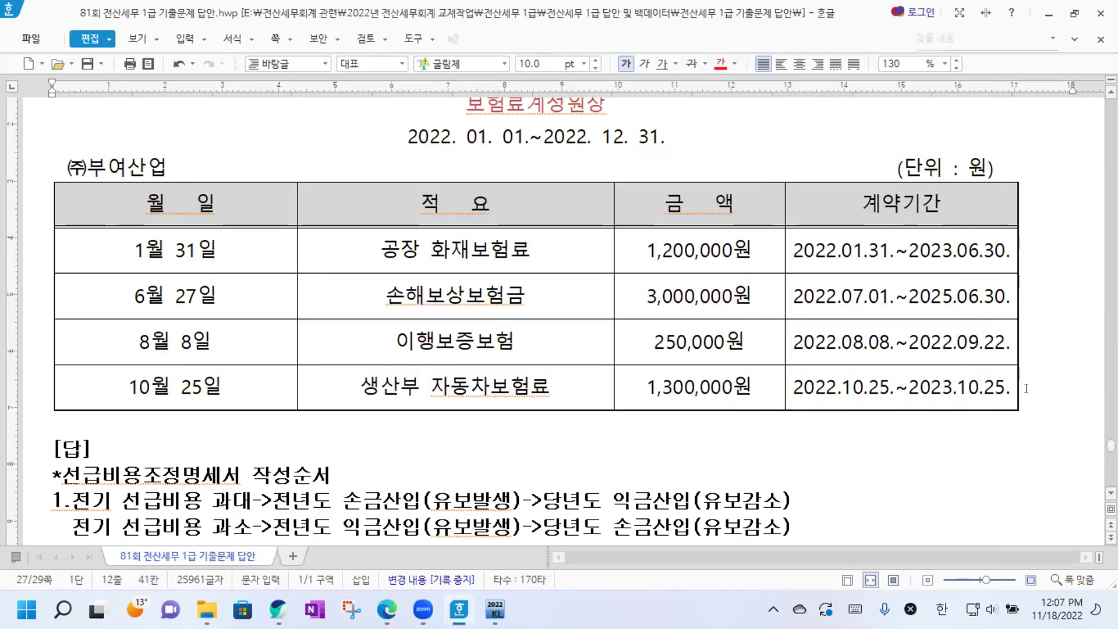
Review problem [4]'s 세무조정 and 선급비용명세서 answer and locate the heading and donation table of problem [5].
scroll(279, 460, "down", 5)
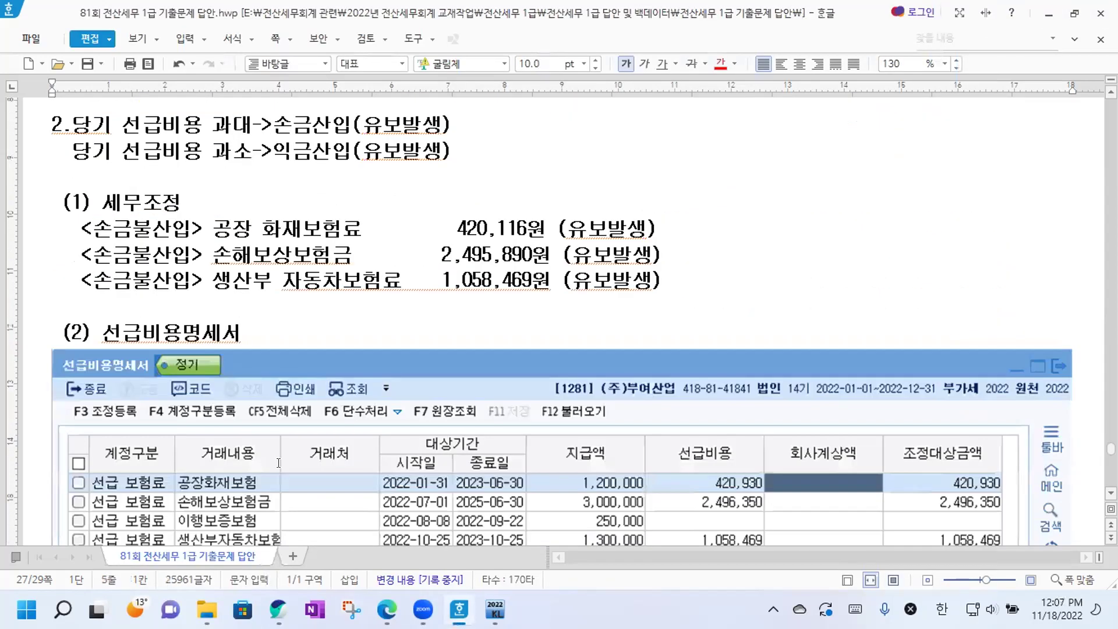
scroll(279, 463, "down", 5)
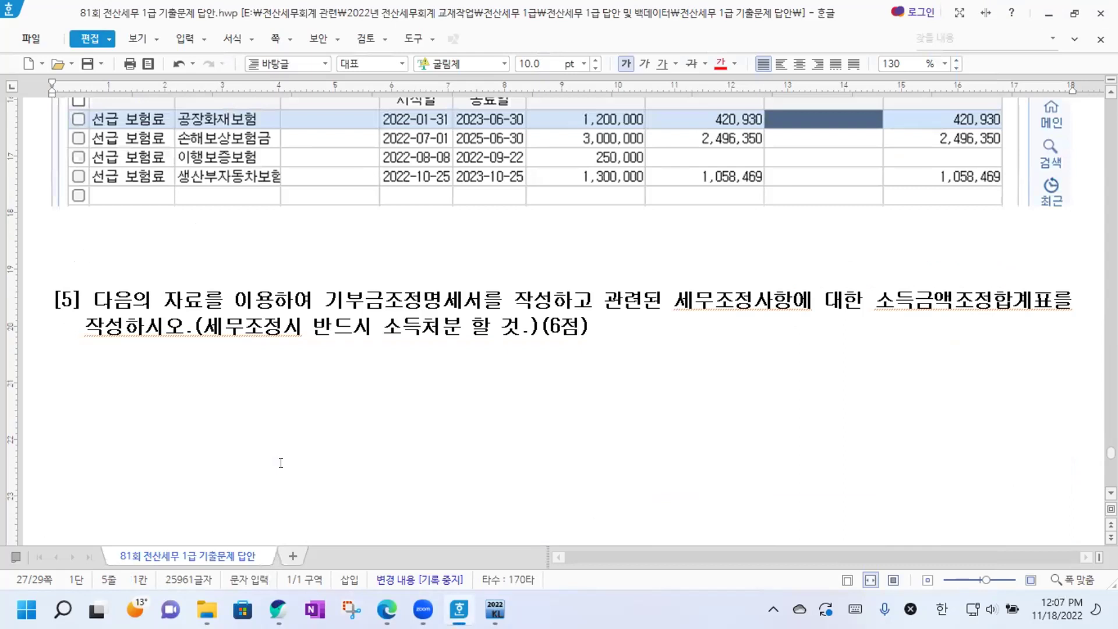
scroll(279, 460, "up", 4)
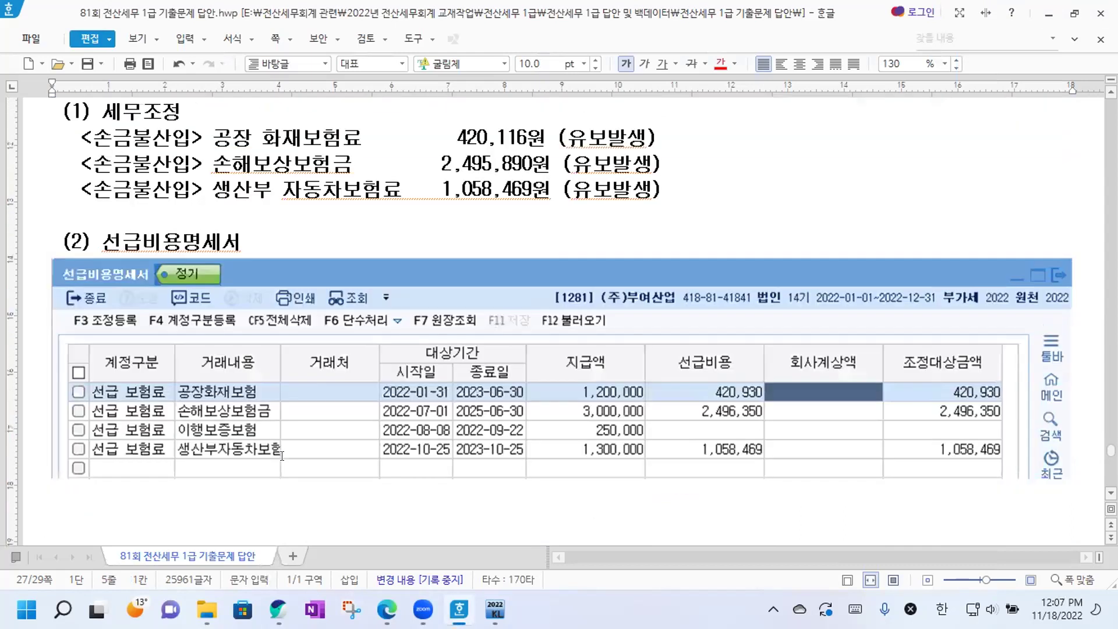
scroll(282, 455, "down", 5)
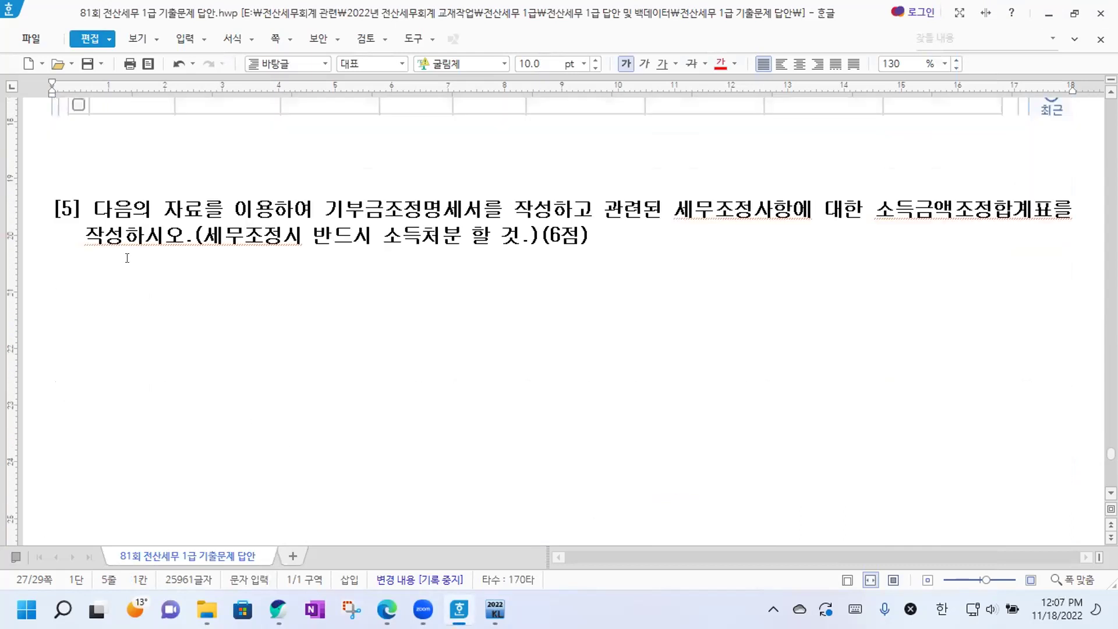
scroll(71, 153, "down", 3)
scroll(87, 169, "up", 3)
scroll(116, 192, "down", 5)
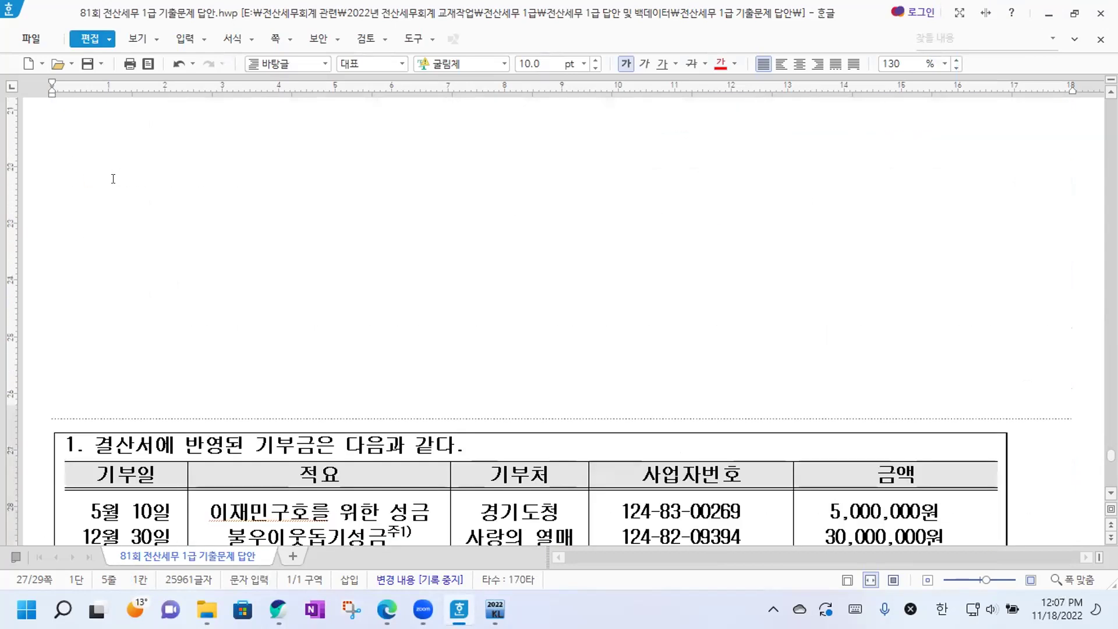
scroll(124, 208, "down", 3)
scroll(87, 209, "up", 7)
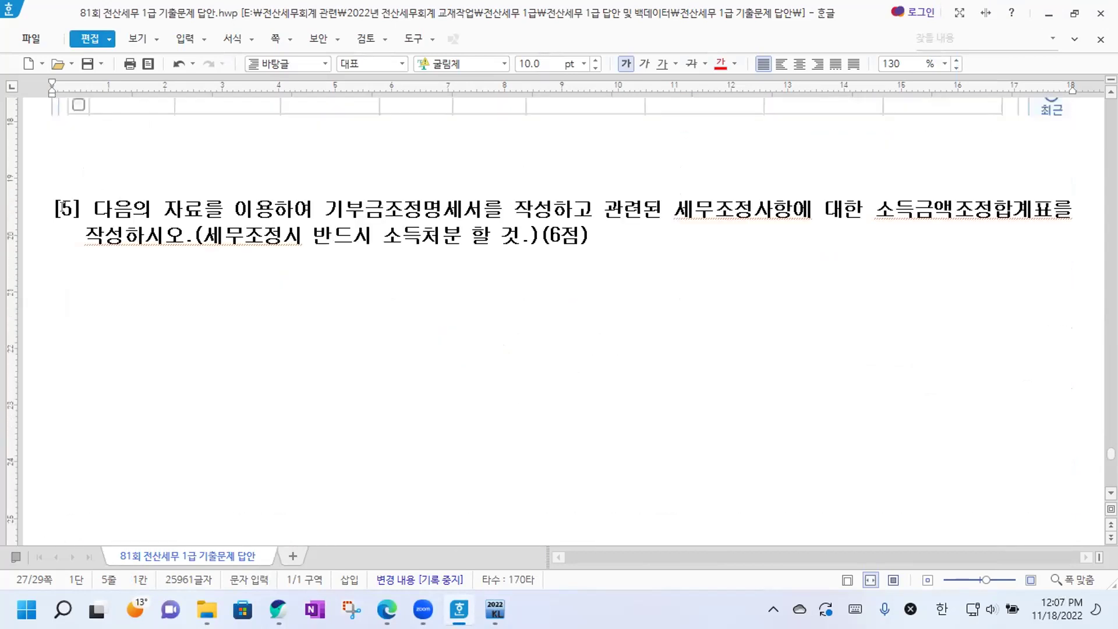
Insert a page break before the heading of problem [5] so it starts on a new page.
left_click(45, 215)
key("ctrl+Return")
scroll(123, 271, "down", 2)
scroll(123, 271, "down", 1)
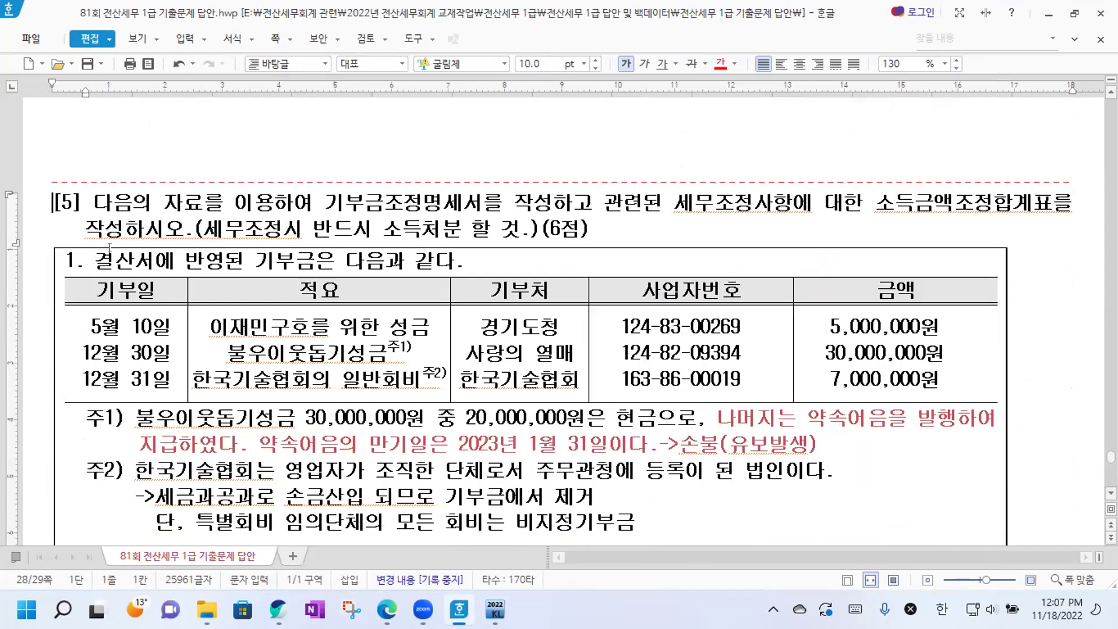
key("Hangul")
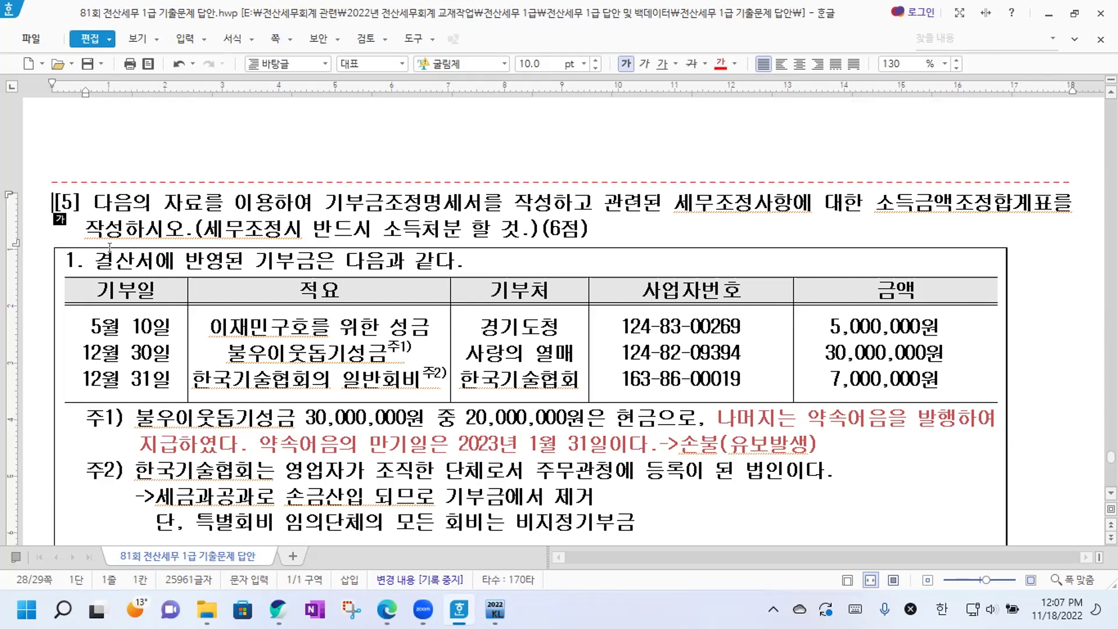
Examine problem [5]'s donation table and notes 주1) and 주2), including how the 한국기술협회 membership fee is treated.
scroll(110, 248, "down", 3)
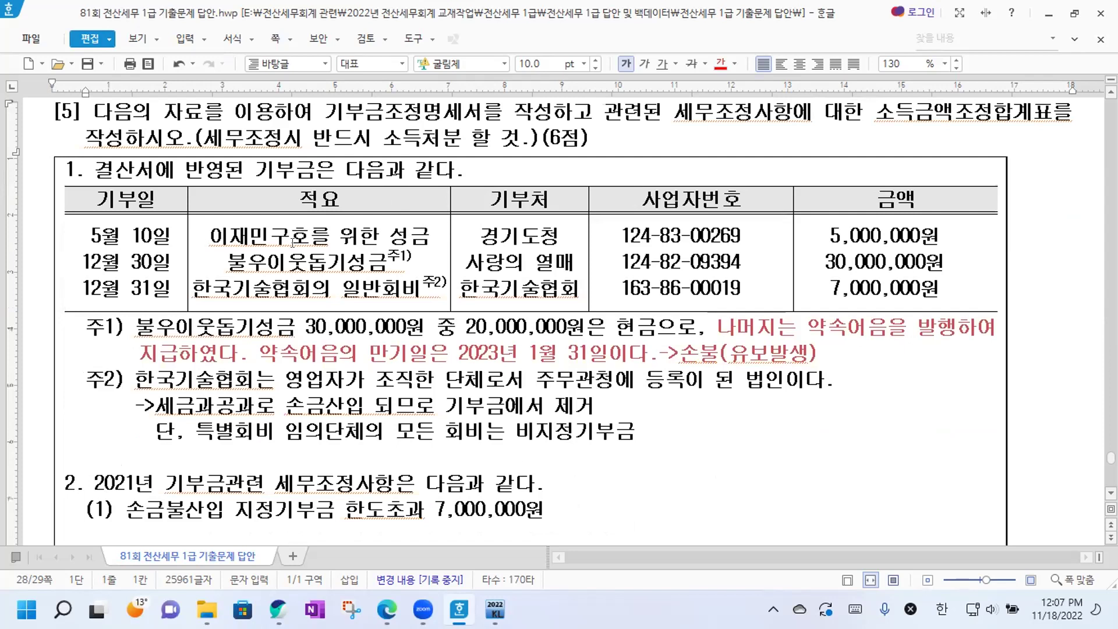
left_click(424, 240)
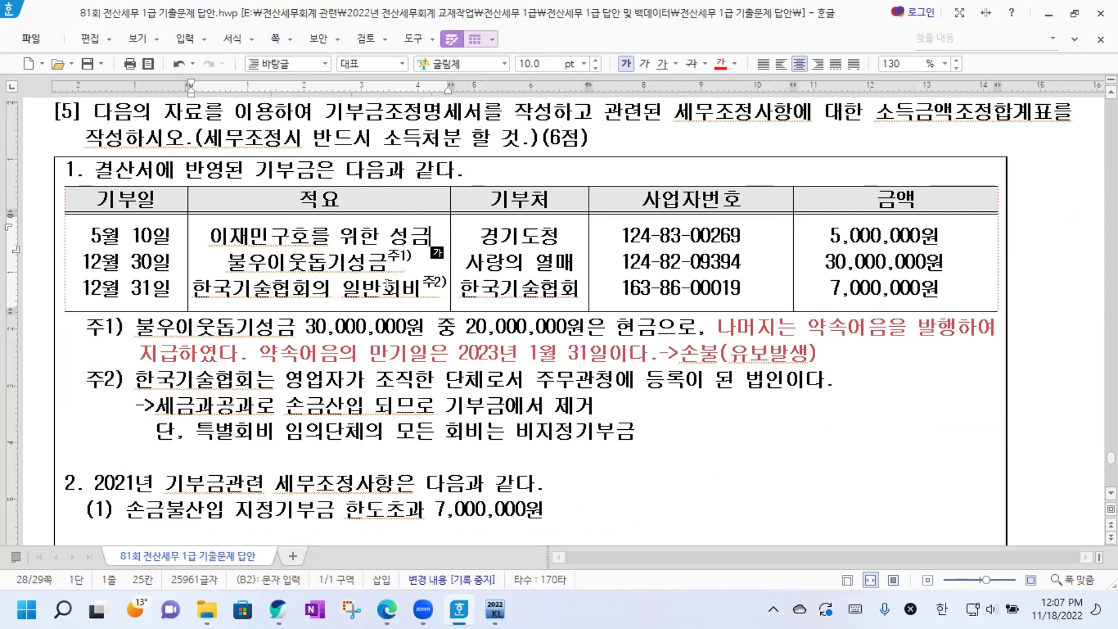
scroll(387, 285, "down", 3)
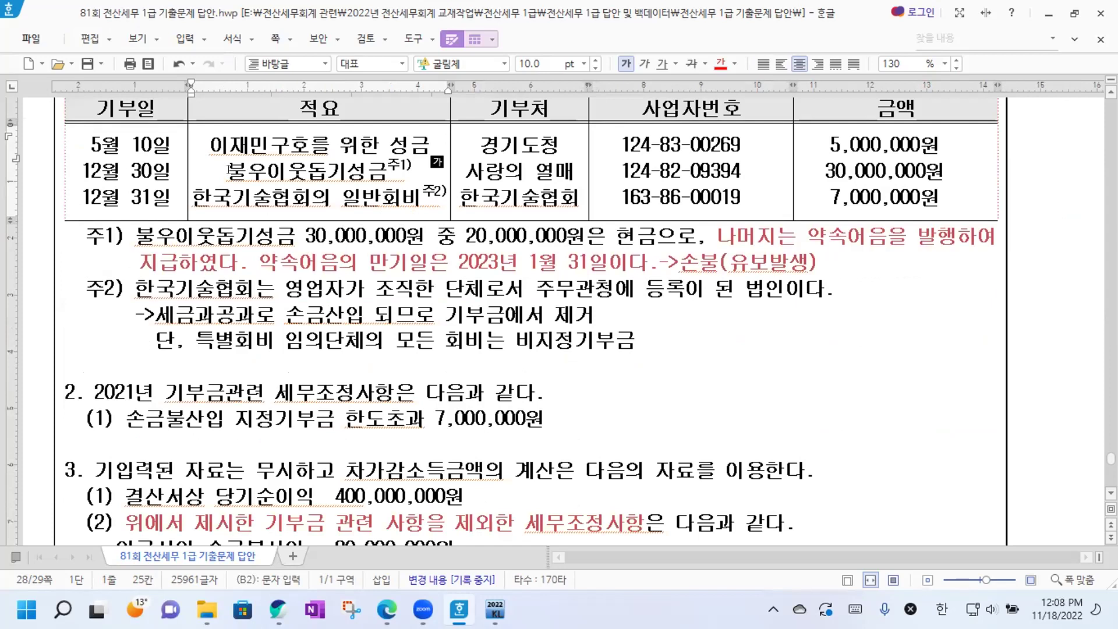
left_click_drag(227, 168, 259, 170)
left_click(396, 170)
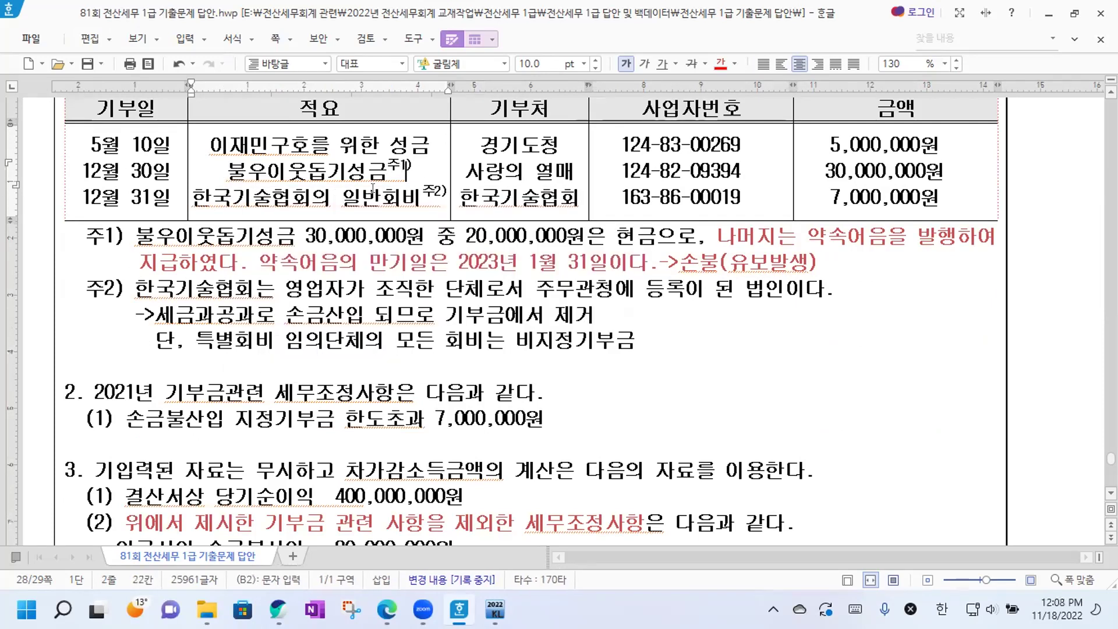
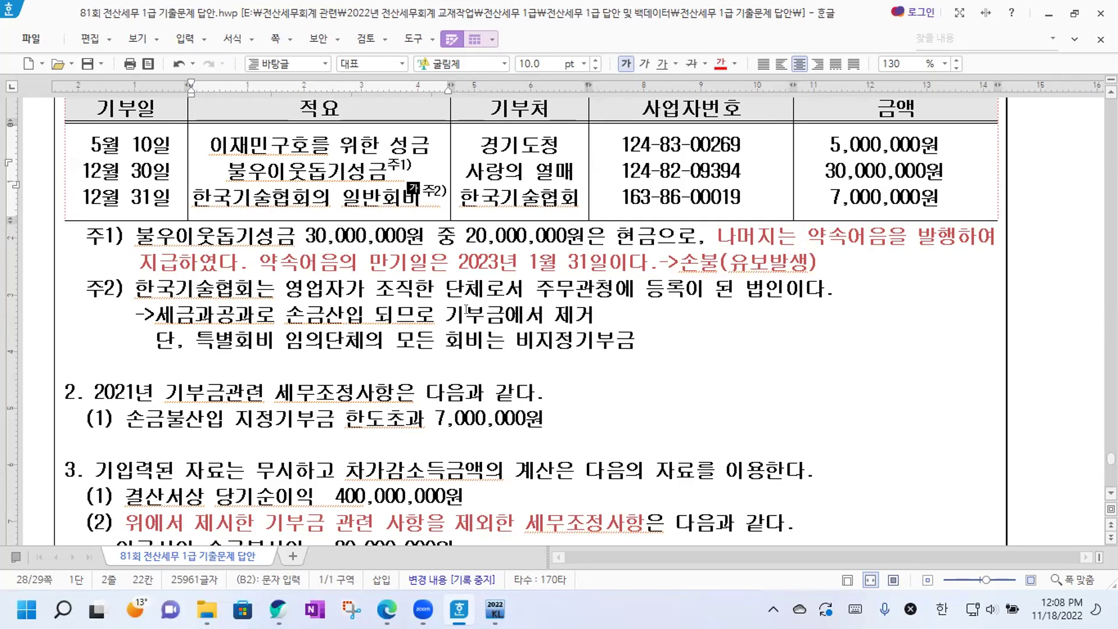
left_click_drag(175, 315, 246, 312)
left_click(246, 310)
left_click(440, 309)
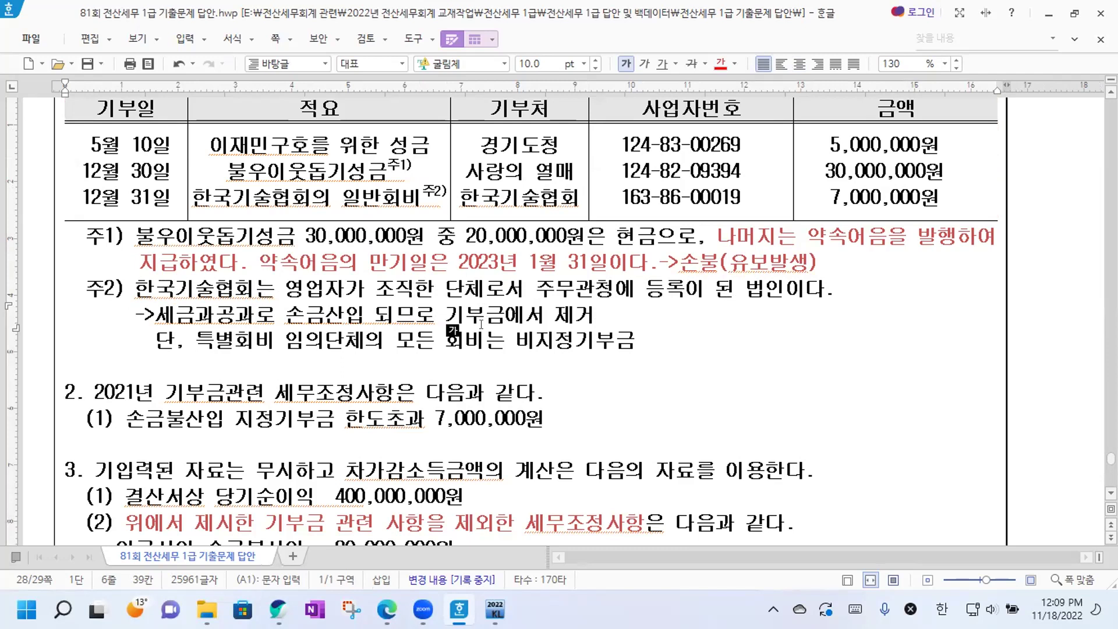
In the explanation under note 주2), add 와 after 특별회비 and insert 일반회비는 before 세금과공과로.
left_click(192, 390)
left_click(283, 340)
type("와")
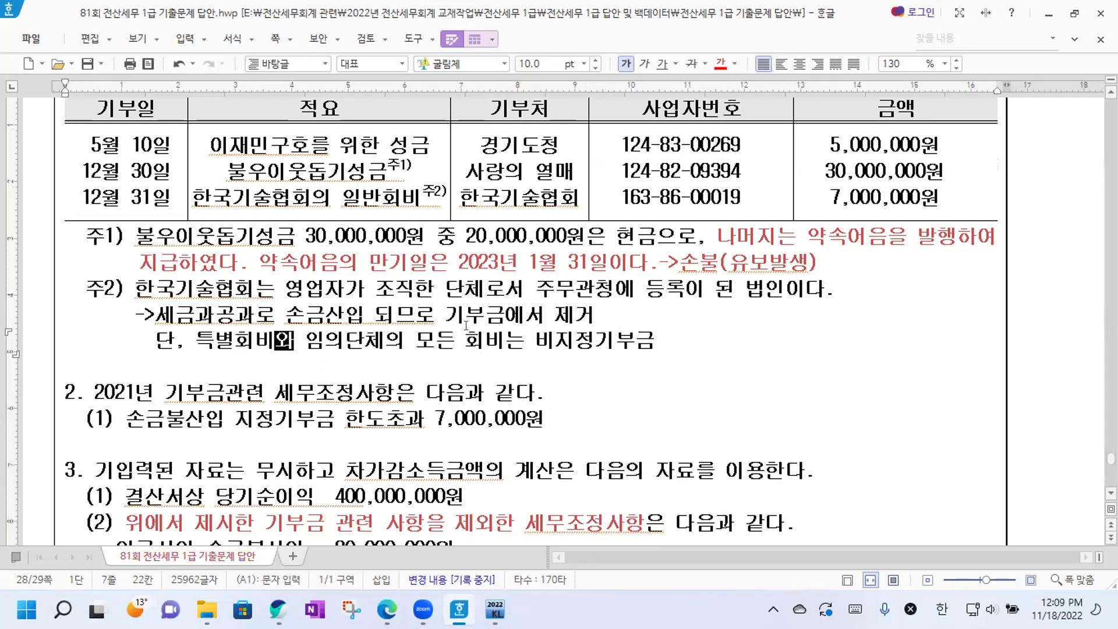
left_click(154, 314)
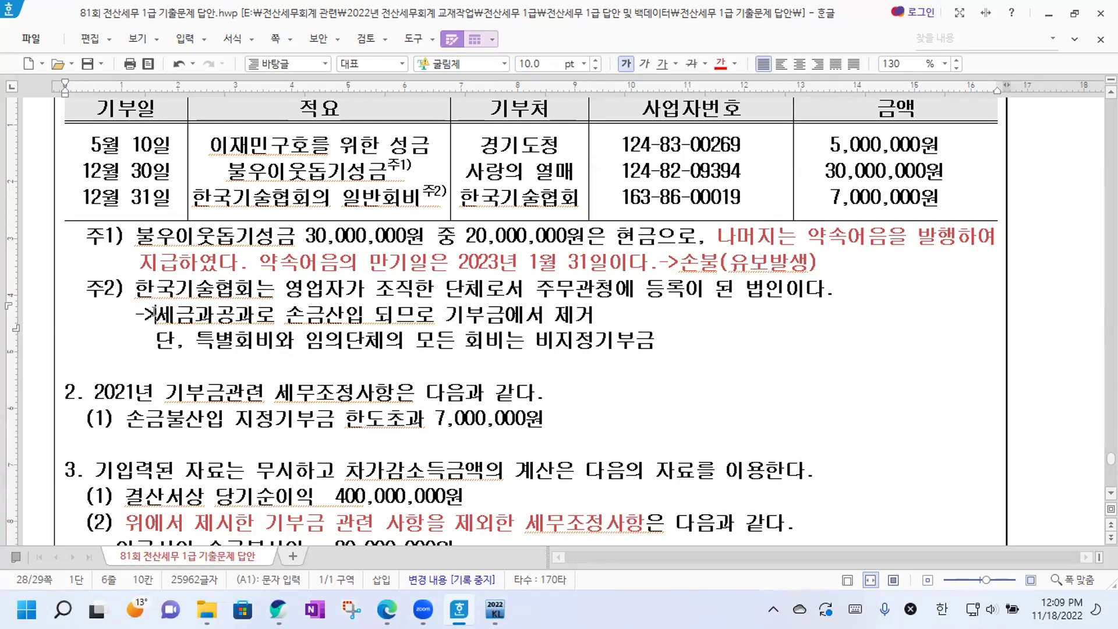
type("일반회비는")
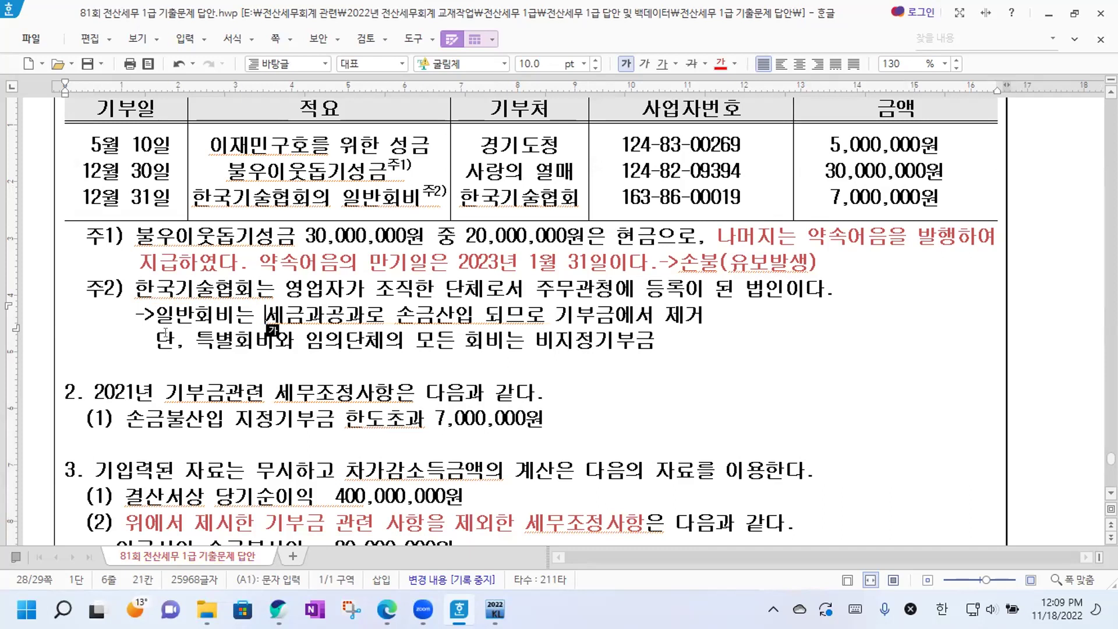
Examine problem [5]'s items 2 to 4 on the 2021 donation adjustment, the data for calculating 차가감소득금액, and 이월결손금.
left_click(780, 362)
scroll(750, 365, "down", 2)
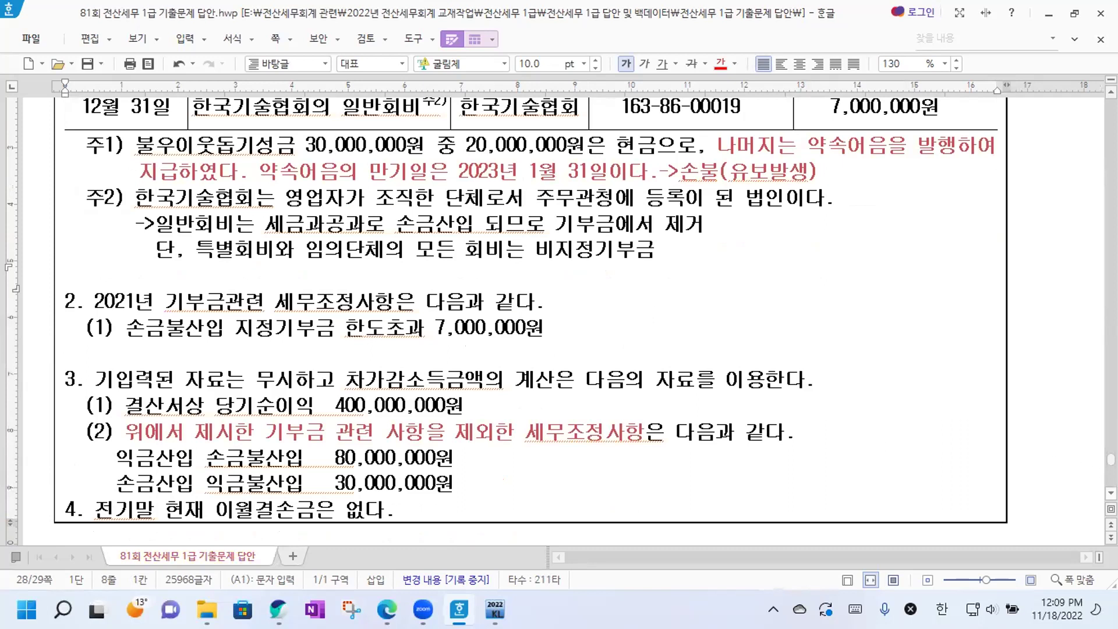
scroll(1094, 485, "down", 1)
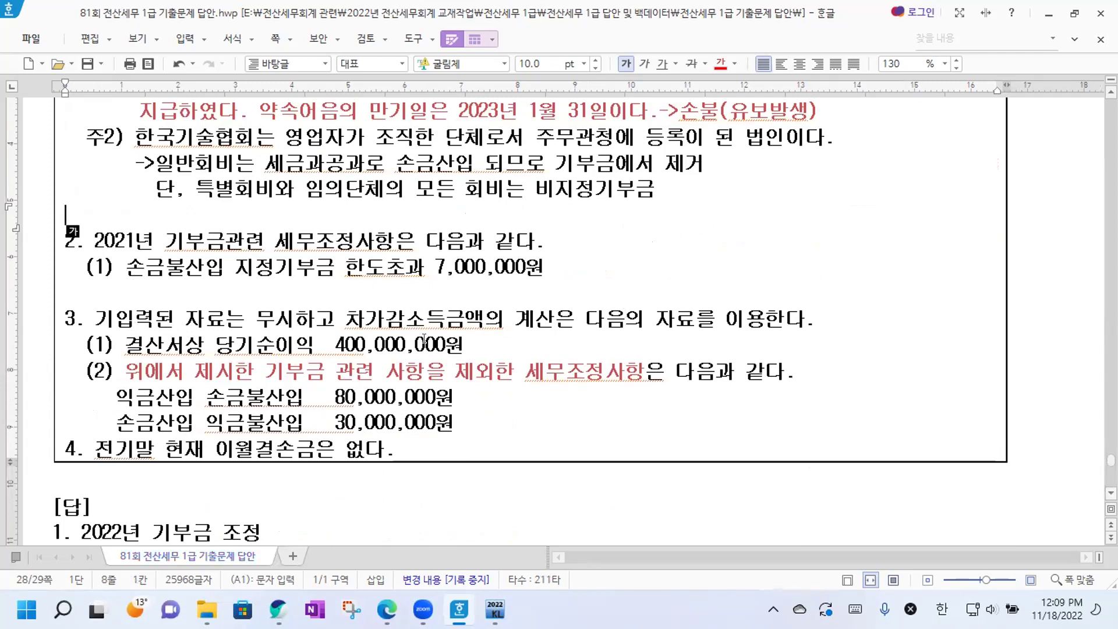
left_click_drag(125, 345, 474, 346)
left_click_drag(124, 379, 626, 368)
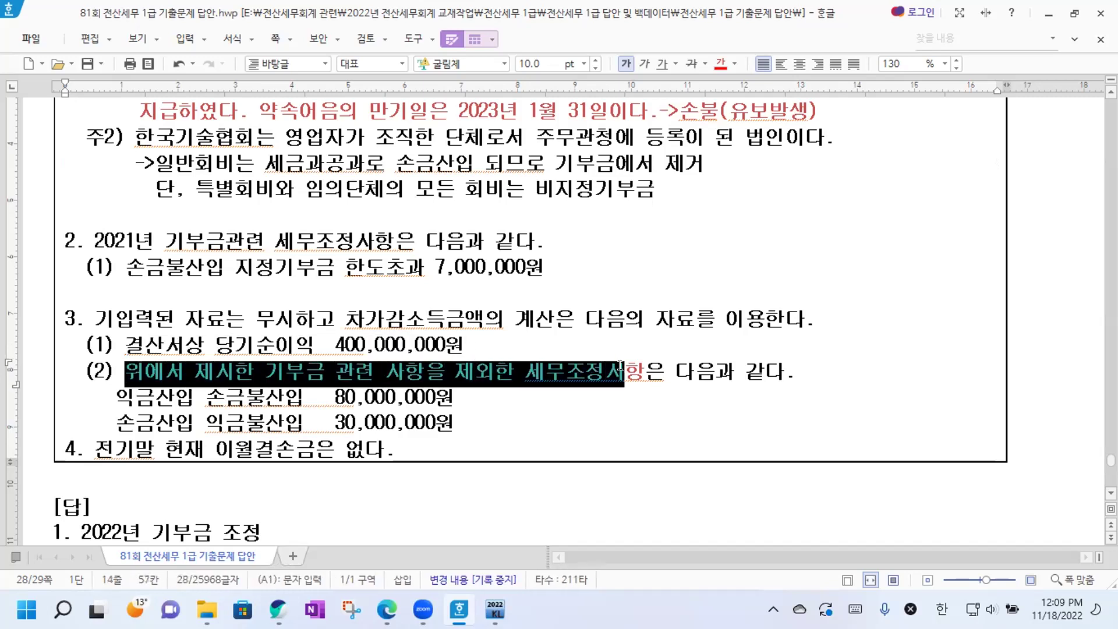
left_click_drag(116, 398, 404, 398)
left_click_drag(117, 423, 430, 414)
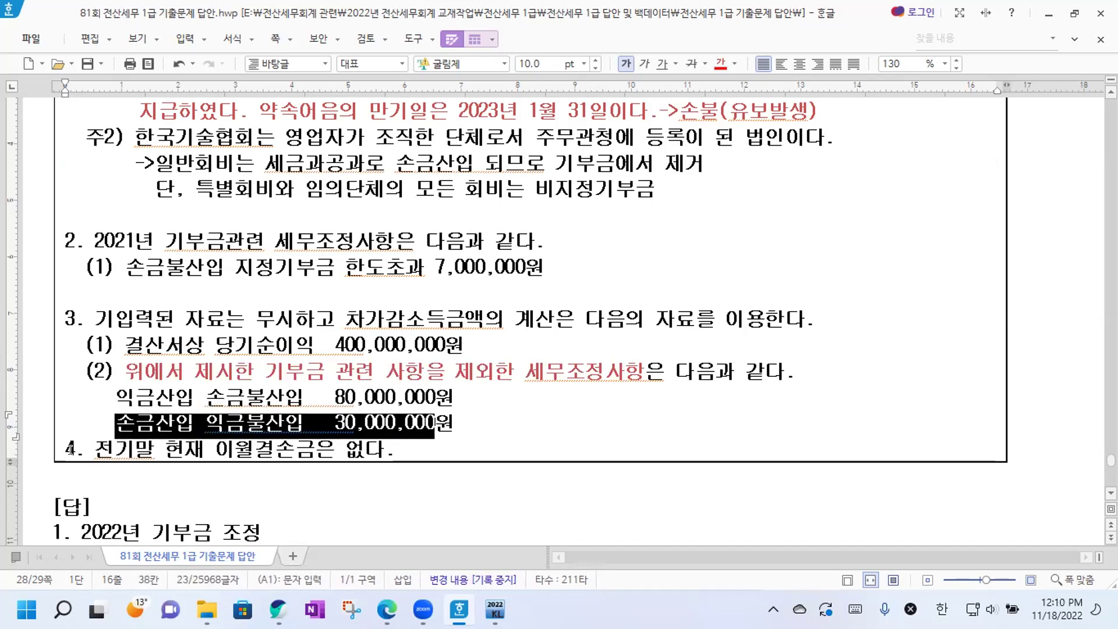
left_click_drag(96, 446, 383, 428)
left_click(385, 423)
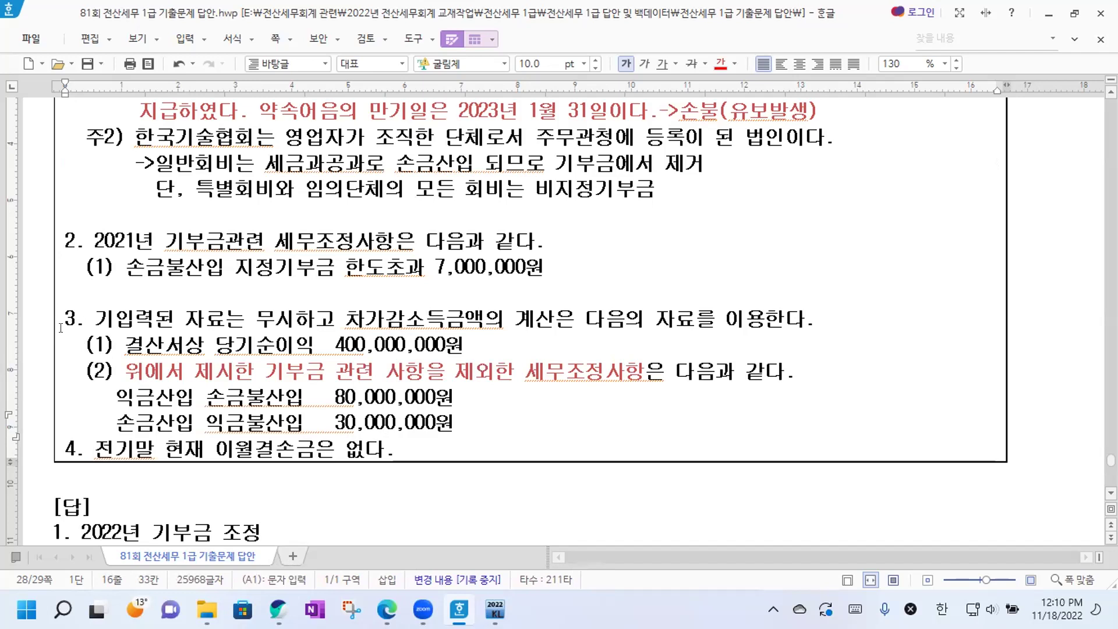
left_click_drag(65, 318, 408, 451)
left_click(407, 451)
scroll(517, 273, "up", 2)
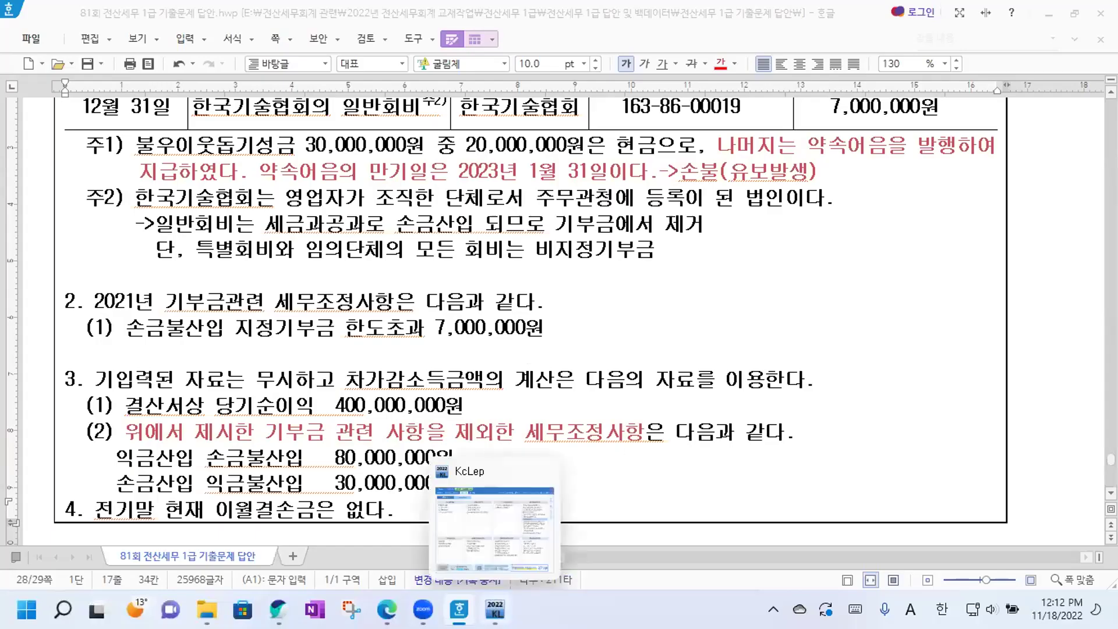
Switch to KcLep, open 기부금조정명세서 and arrange its window so both the donation list and 소득금액확정 section fit in view.
left_click(495, 610)
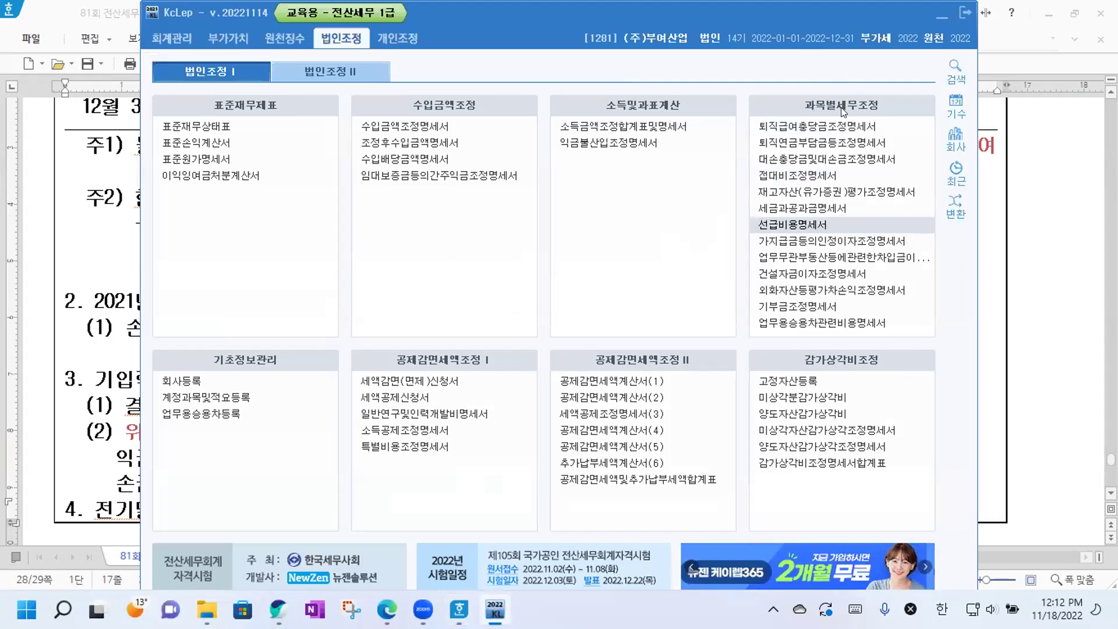
left_click(801, 306)
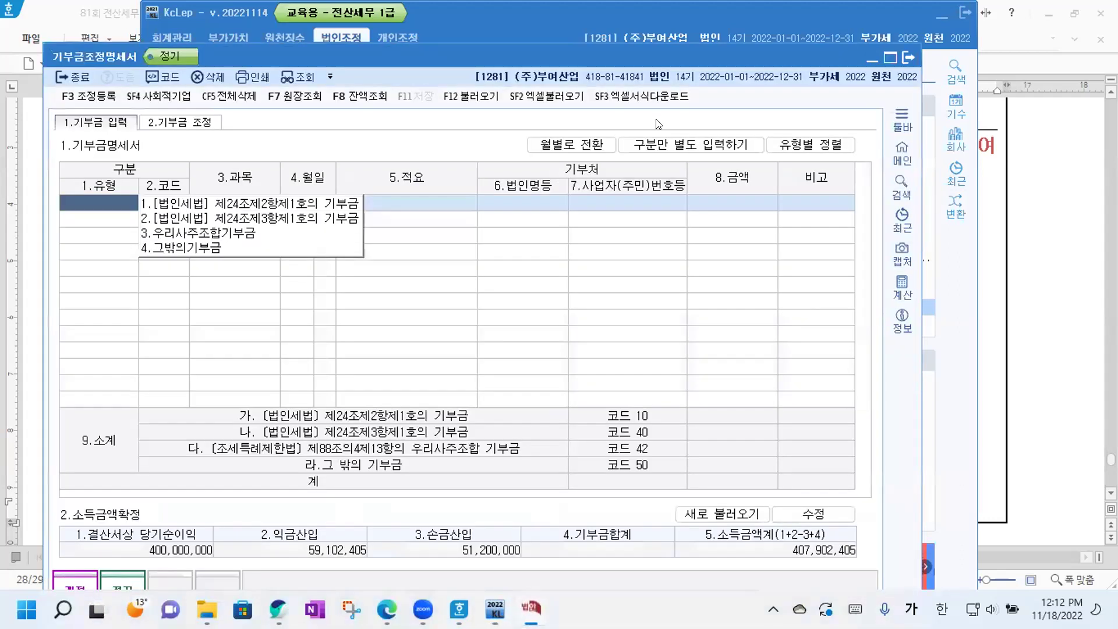
left_click_drag(615, 55, 695, 15)
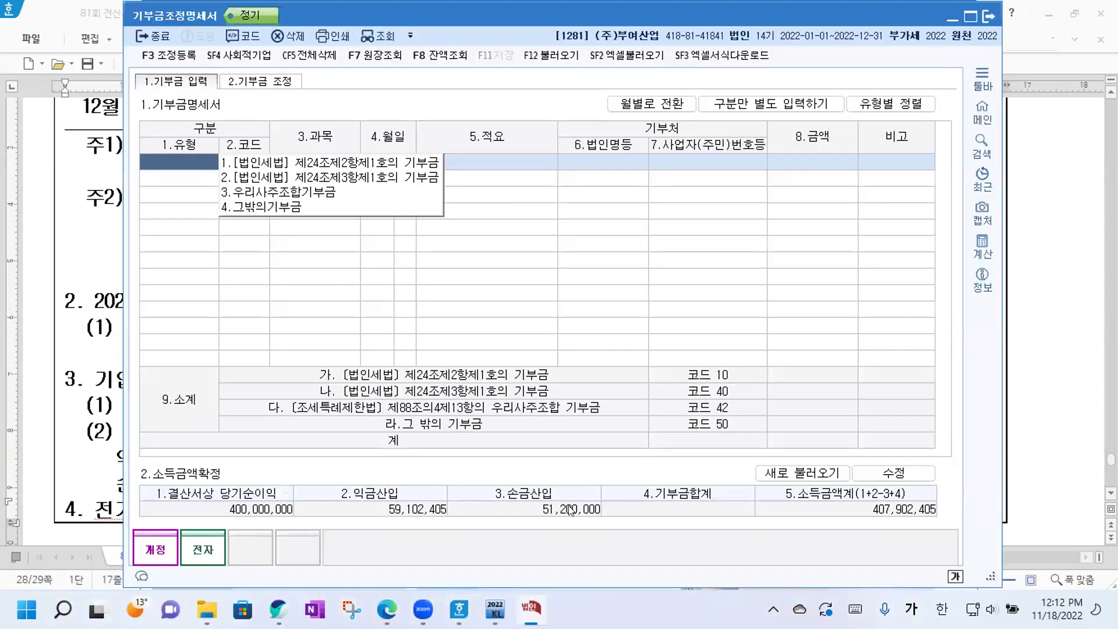
left_click_drag(569, 510, 567, 492)
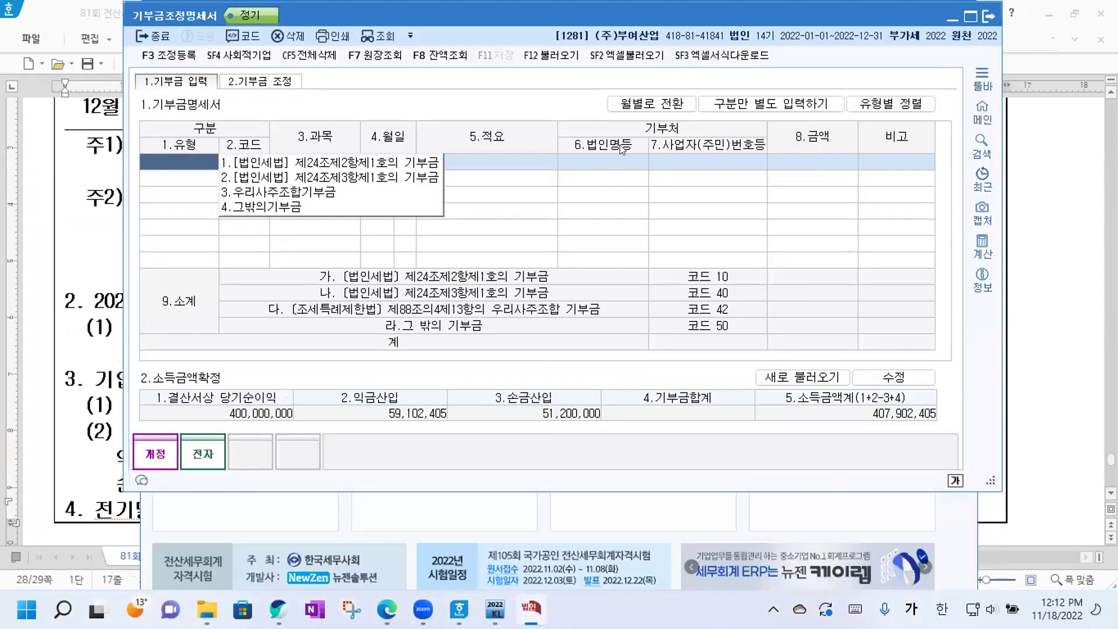
Load the recorded donations into 기부금명세서 and widen the window so the full type names fit.
left_click(542, 56)
key("Return")
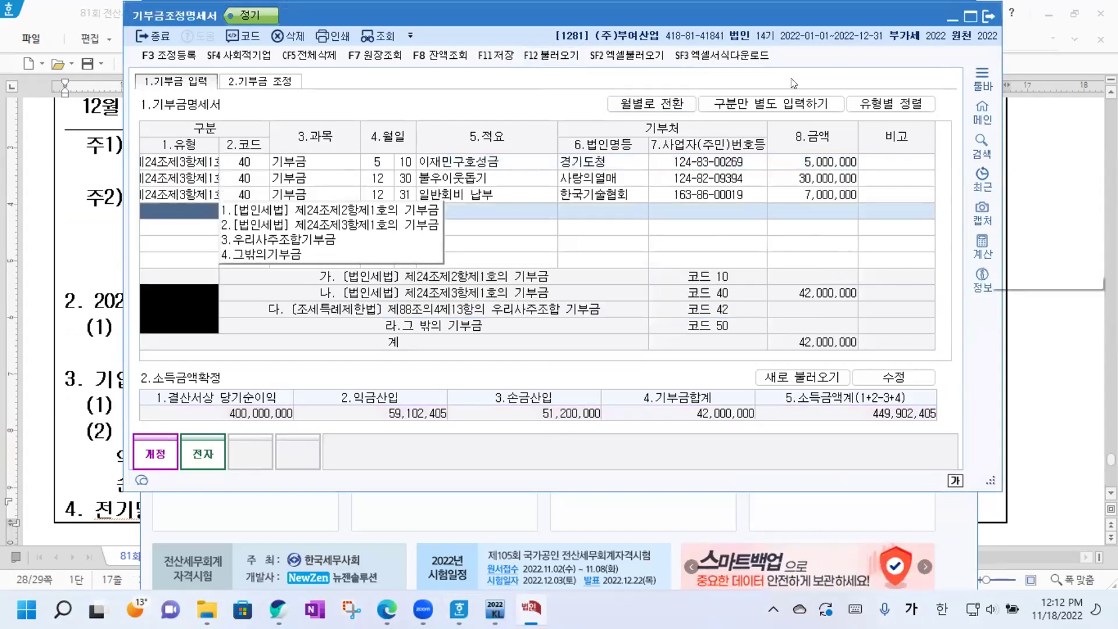
left_click_drag(715, 13, 638, 16)
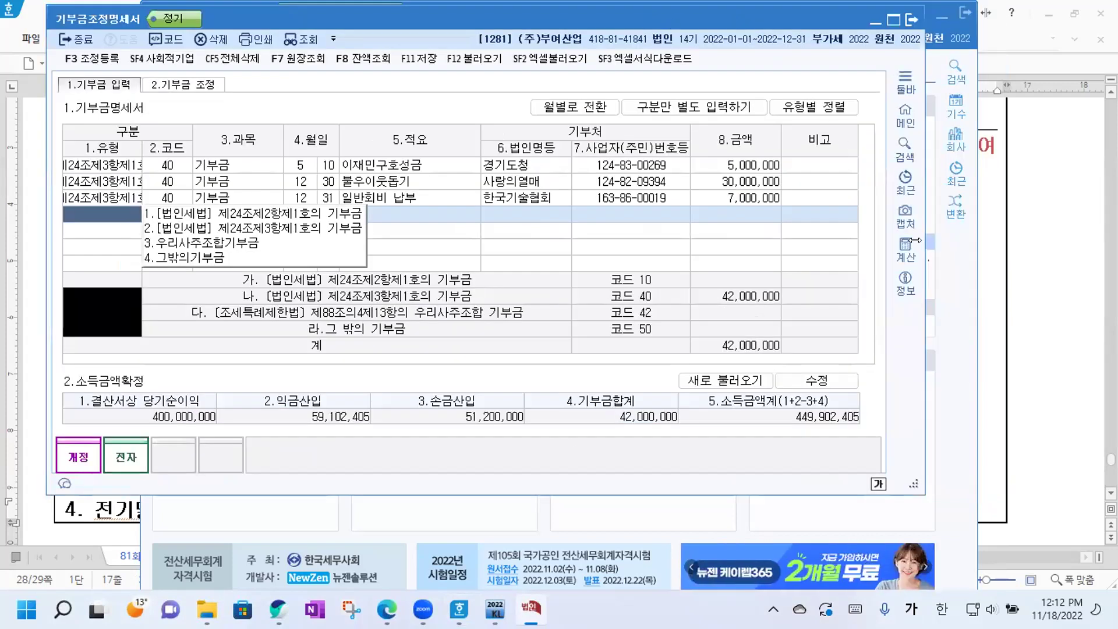
left_click_drag(916, 240, 1107, 241)
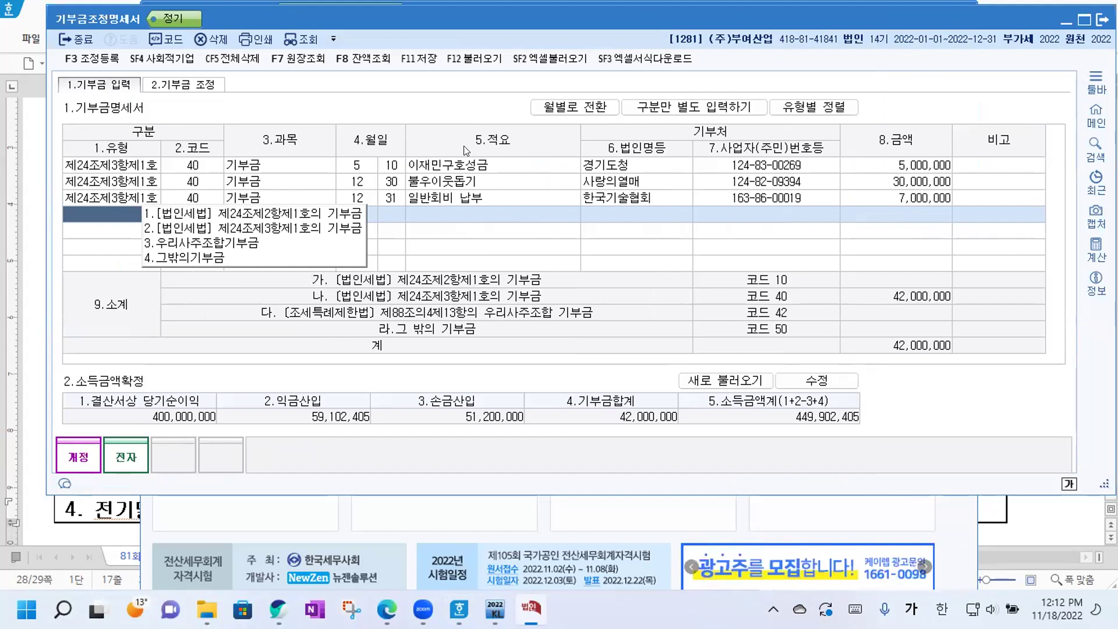
Change the 이재민구호성금 entry's type to 제24조제2항제1호 and set the 불우이웃돕기 amount to 20,000,000.
left_click(123, 166)
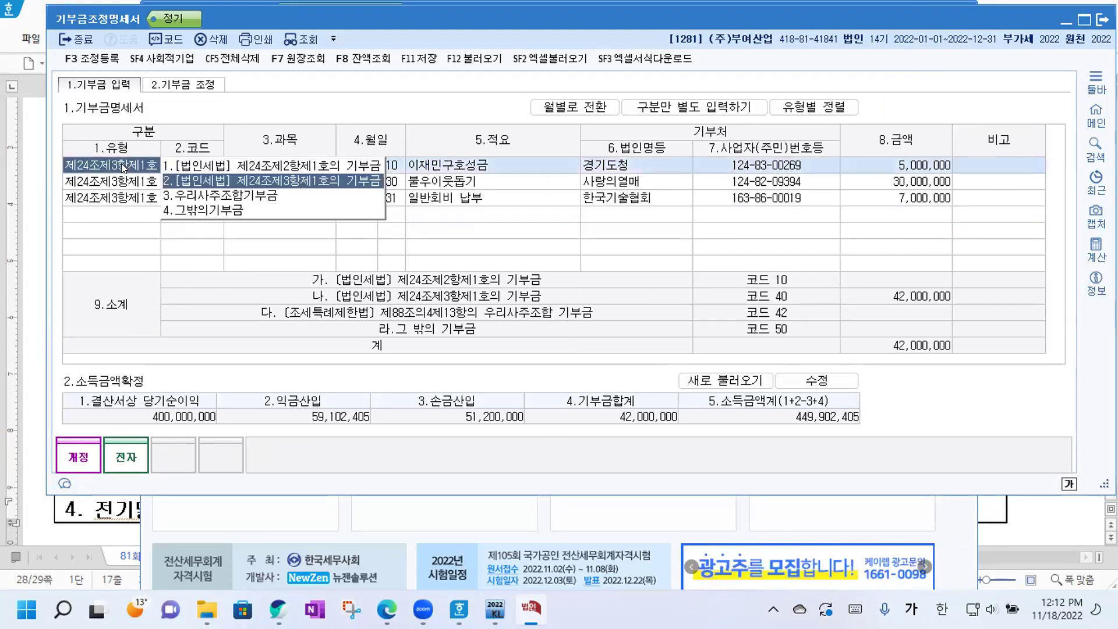
left_click(241, 165)
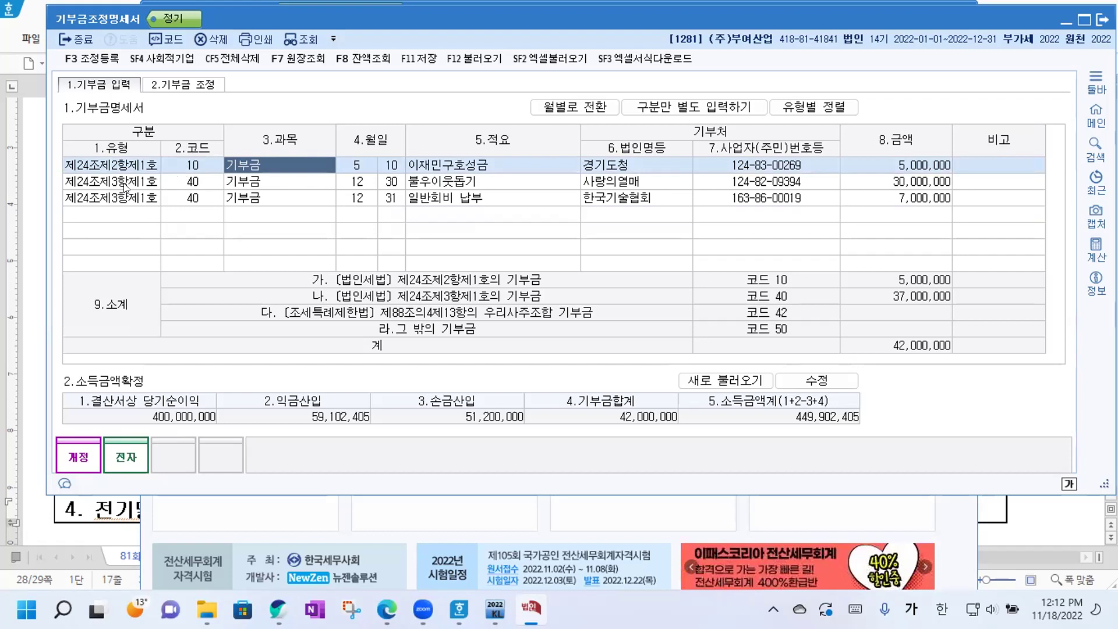
left_click(918, 182)
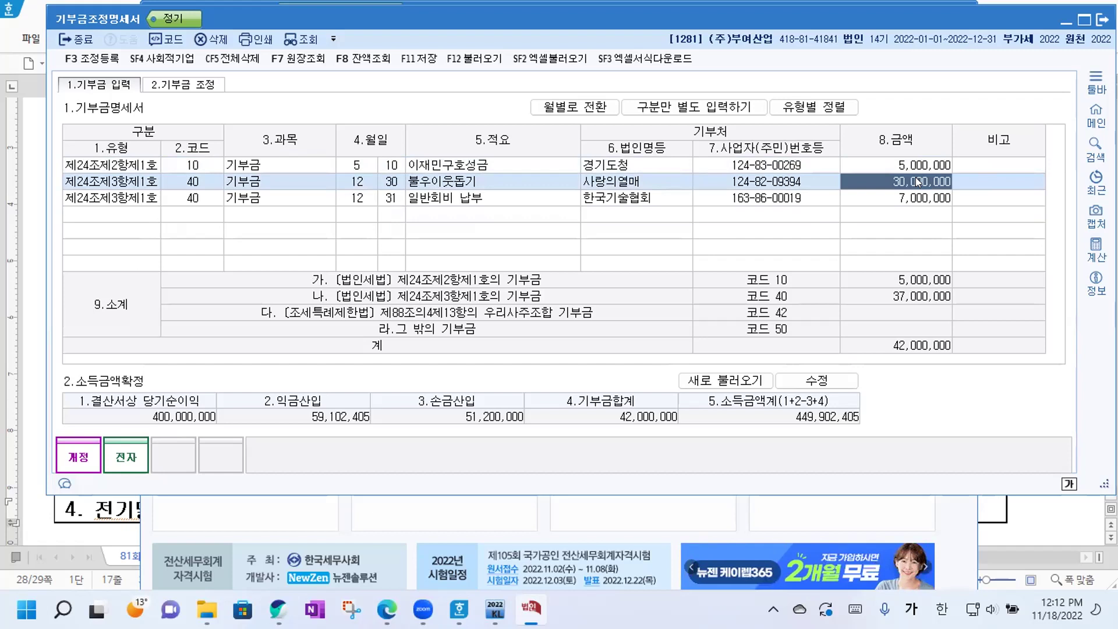
type("20000000")
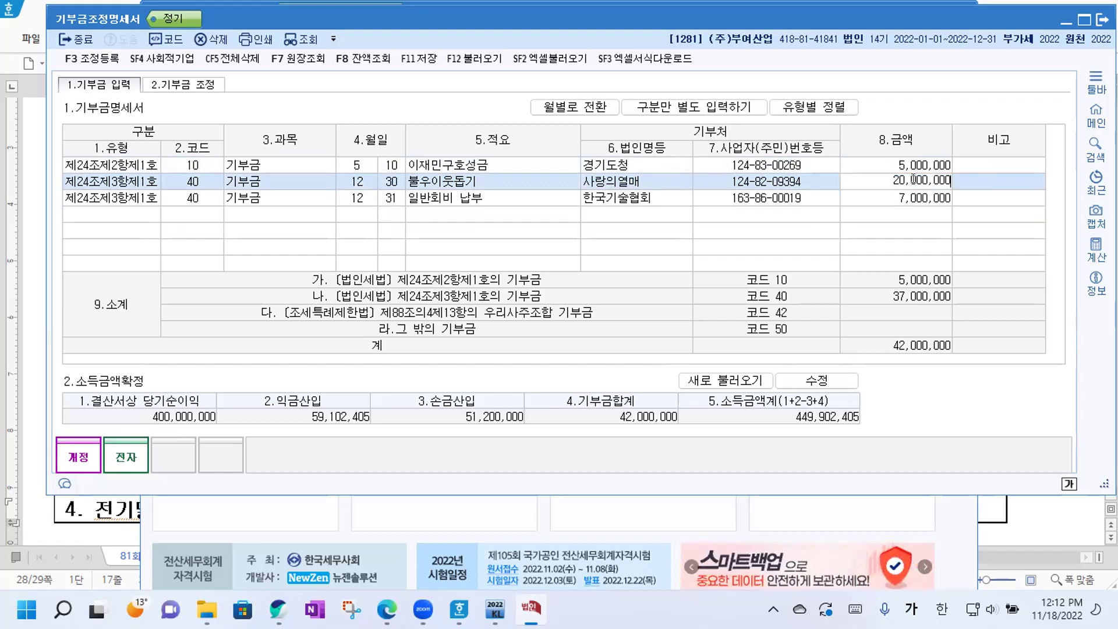
key("Return")
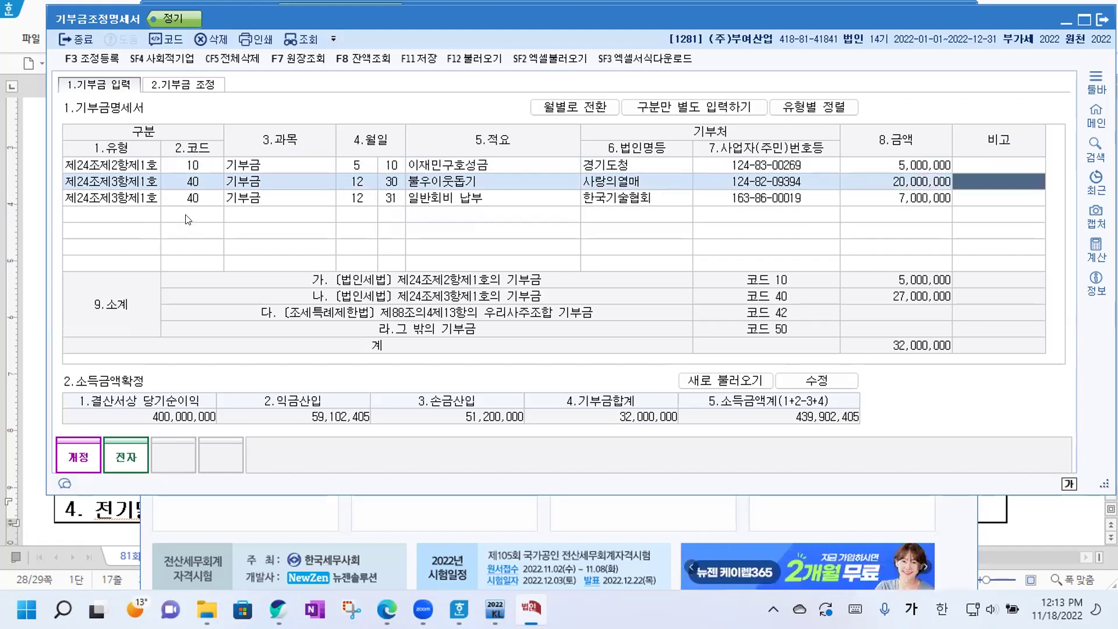
Add a 그밖의기부금 entry dated 12월 30일 with the description 불우이웃돕기.
left_click(117, 212)
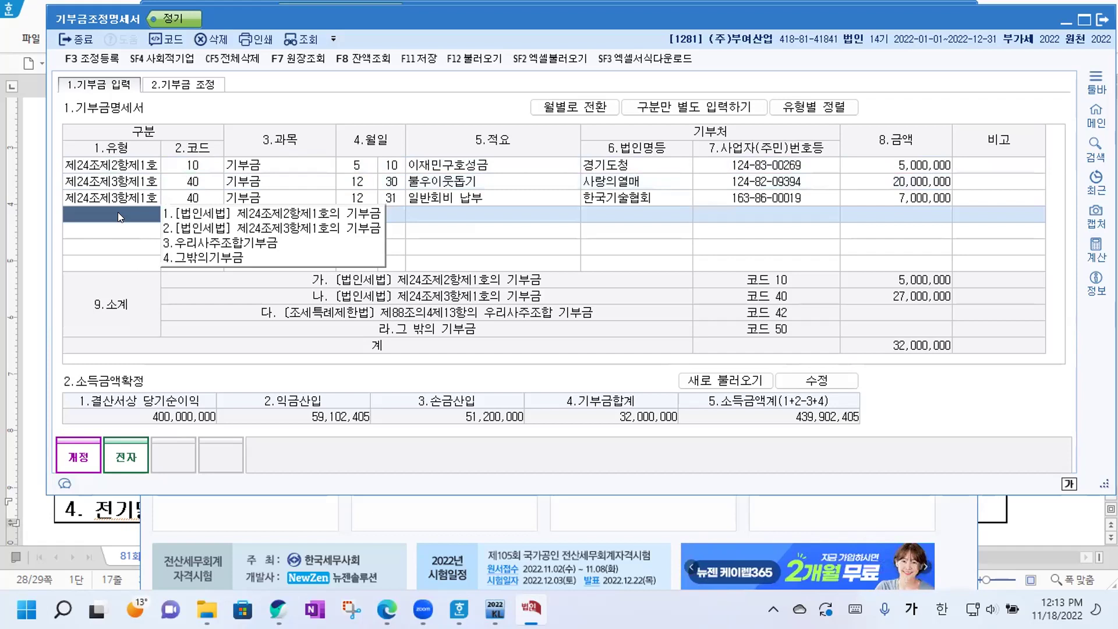
left_click(203, 258)
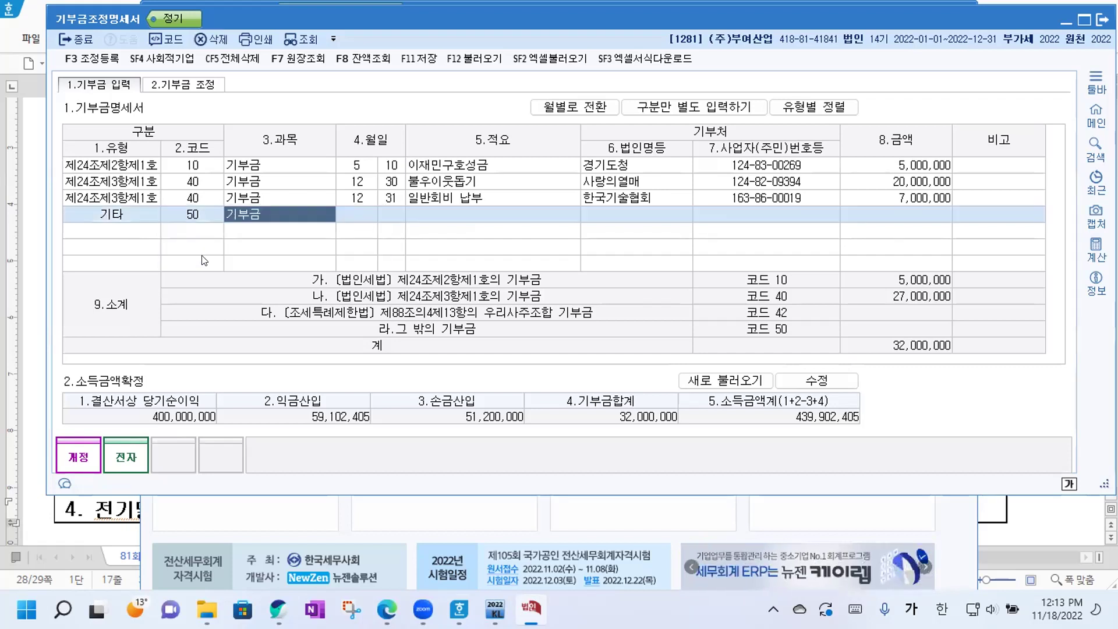
left_click(358, 214)
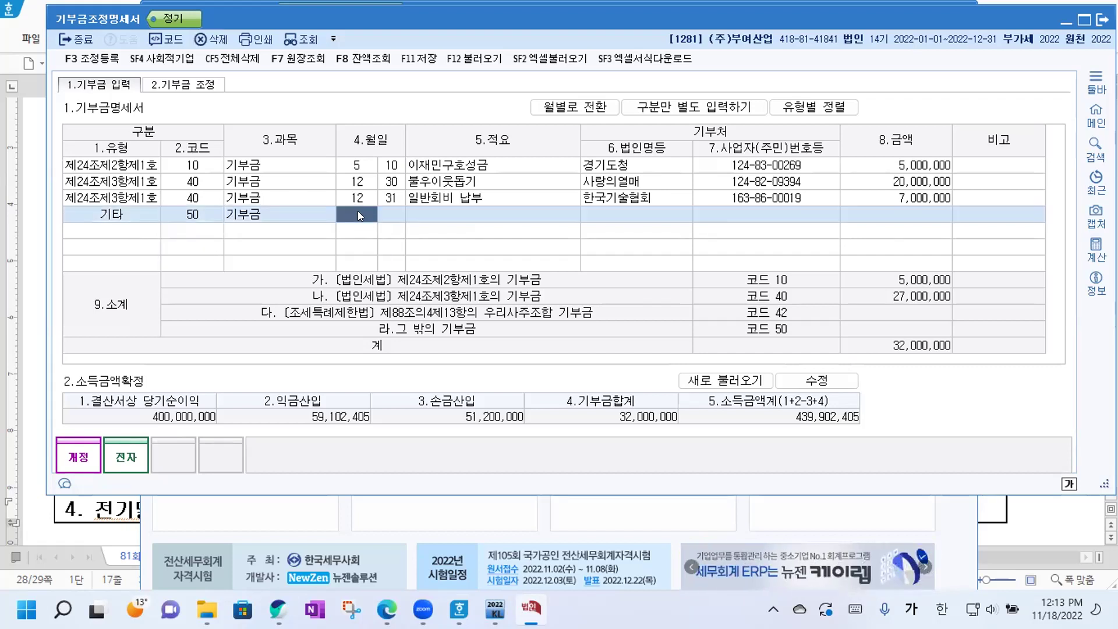
type("12")
key("Return")
type("30")
key("Return")
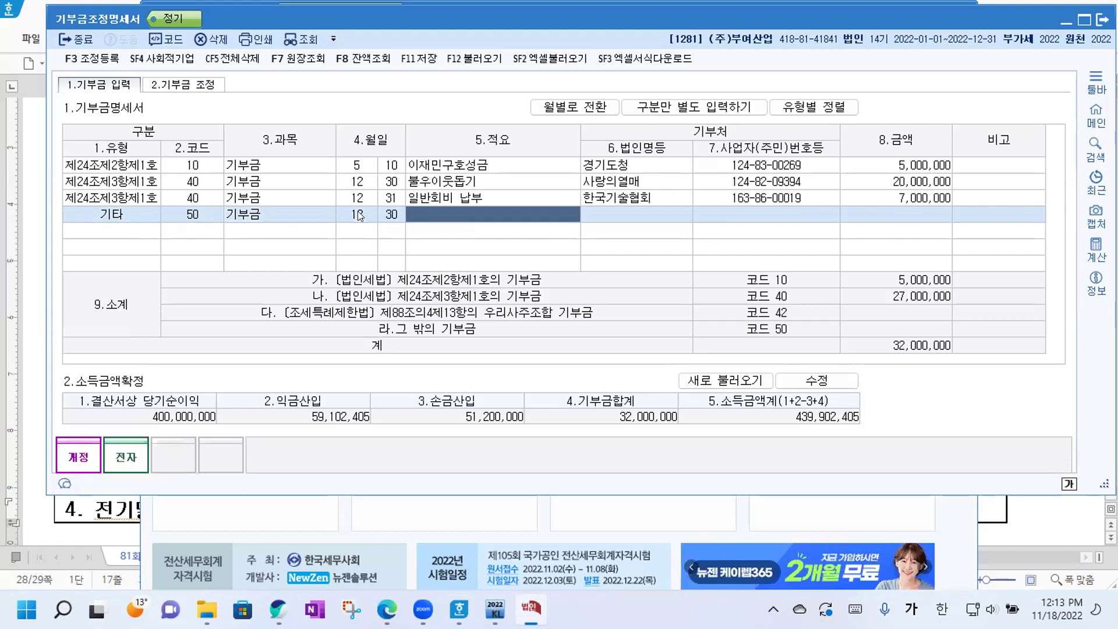
type("불우이")
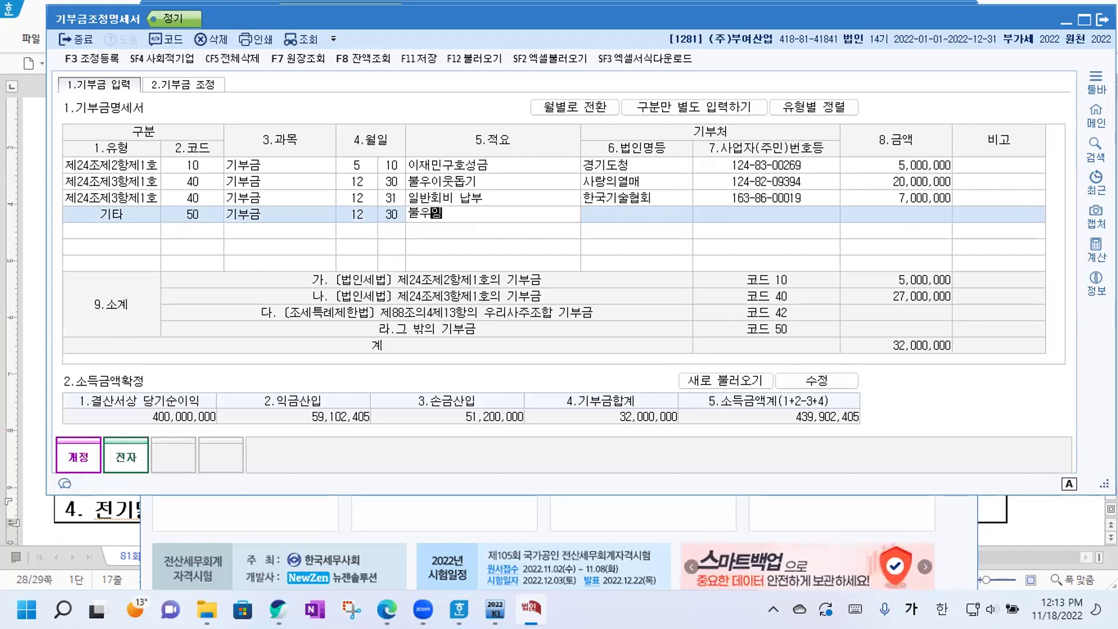
type("웃돕기")
key("Return")
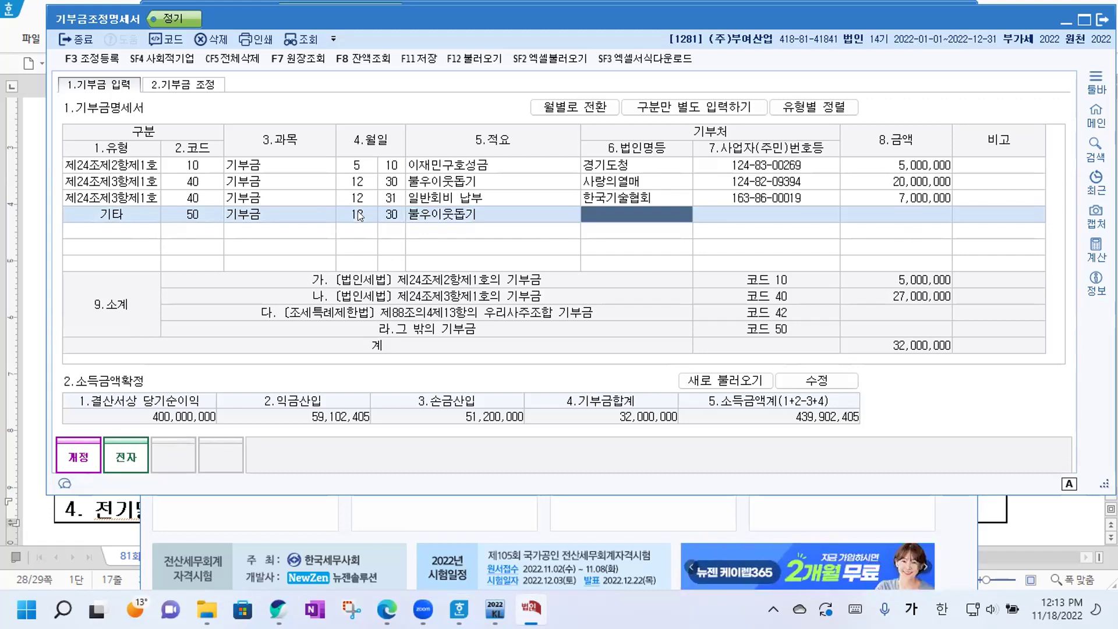
Complete the new 기타 donation entry with donee 사랑의열매, amount 10,000,000 and remark 어음.
key("F2")
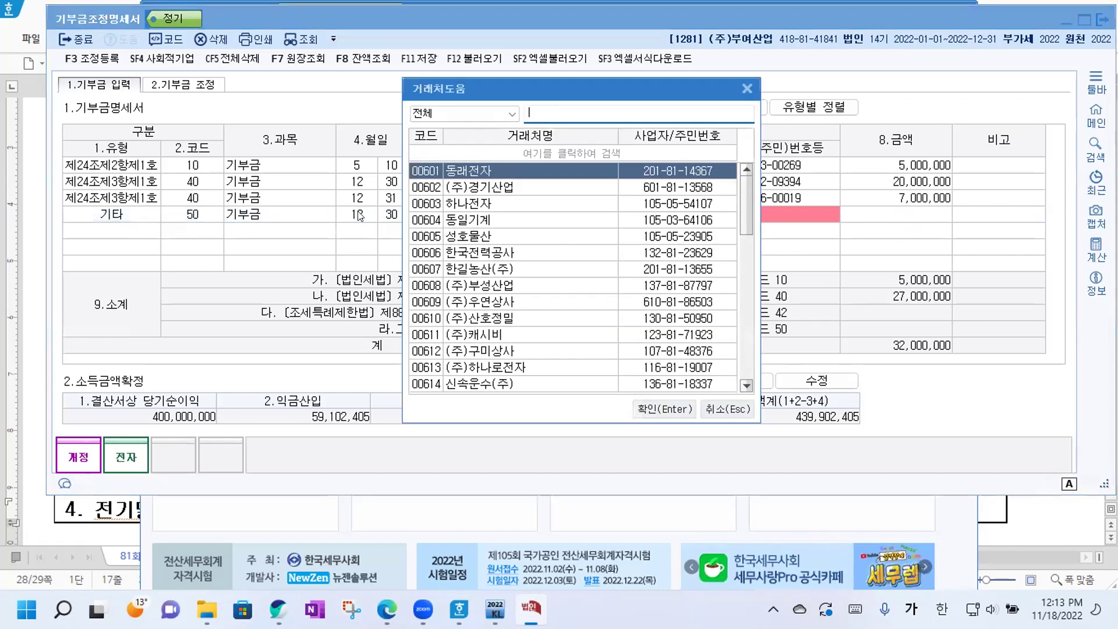
type("사랑의열매")
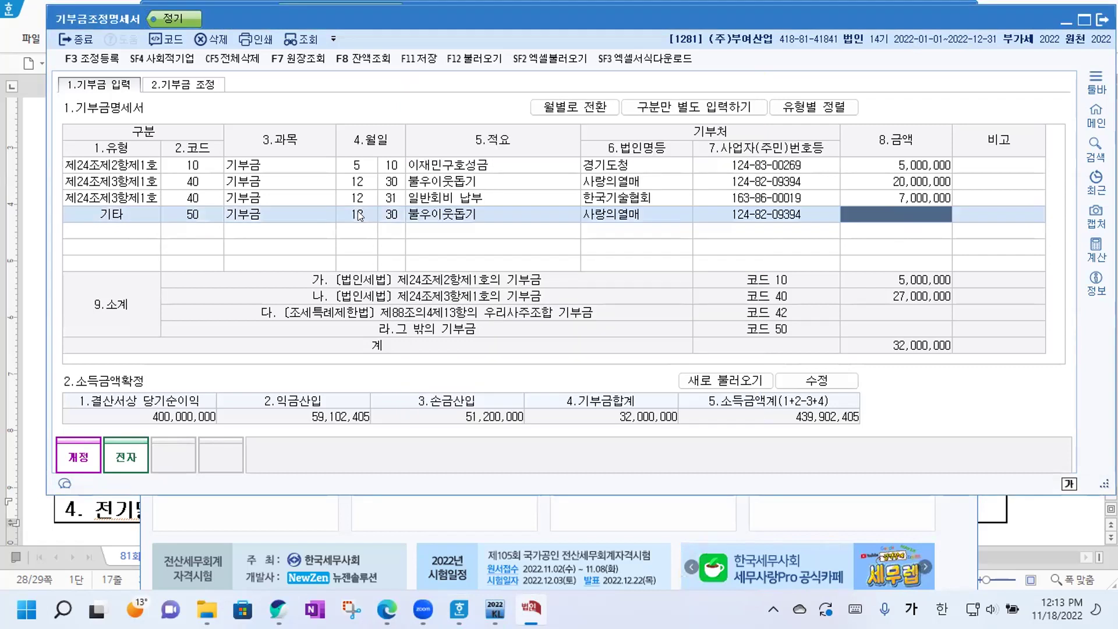
key("Return")
type("1")
key("Return")
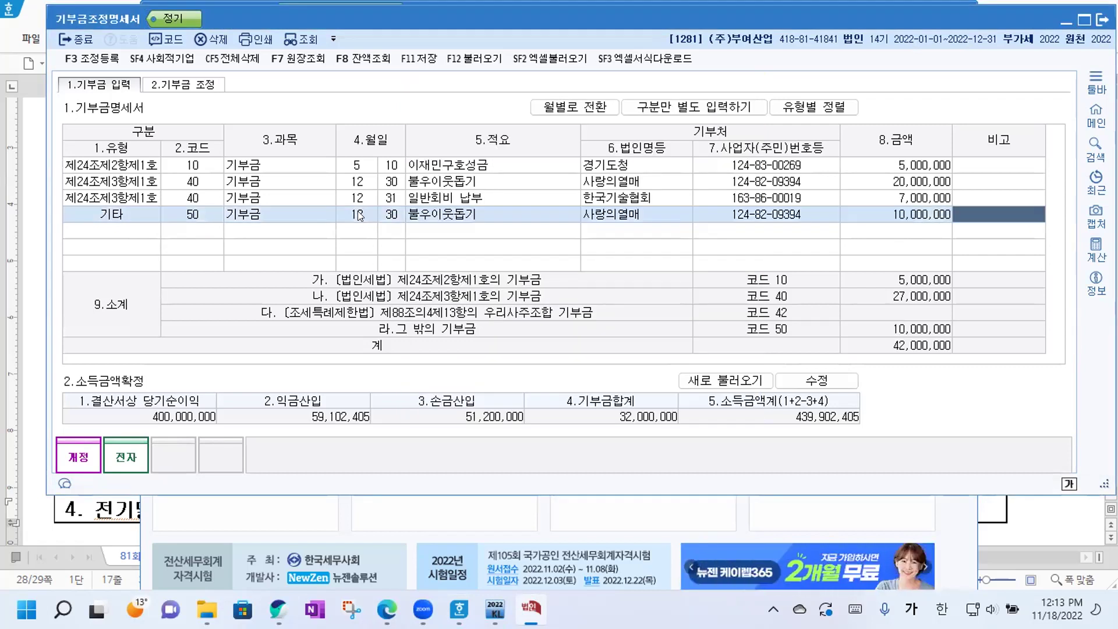
type("어음")
key("Return")
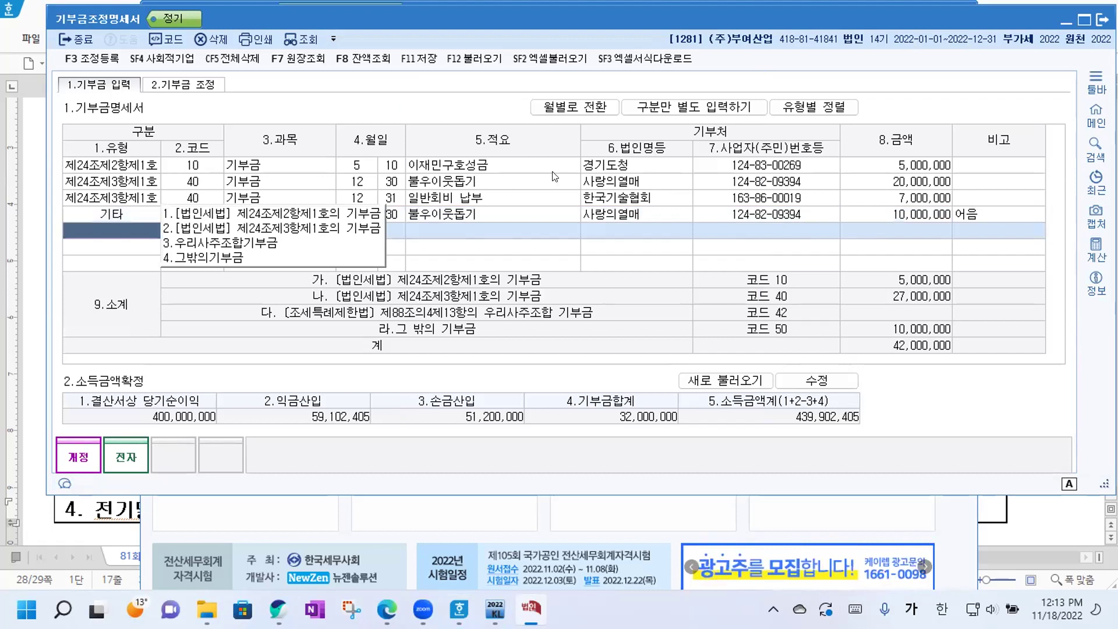
left_click(999, 215)
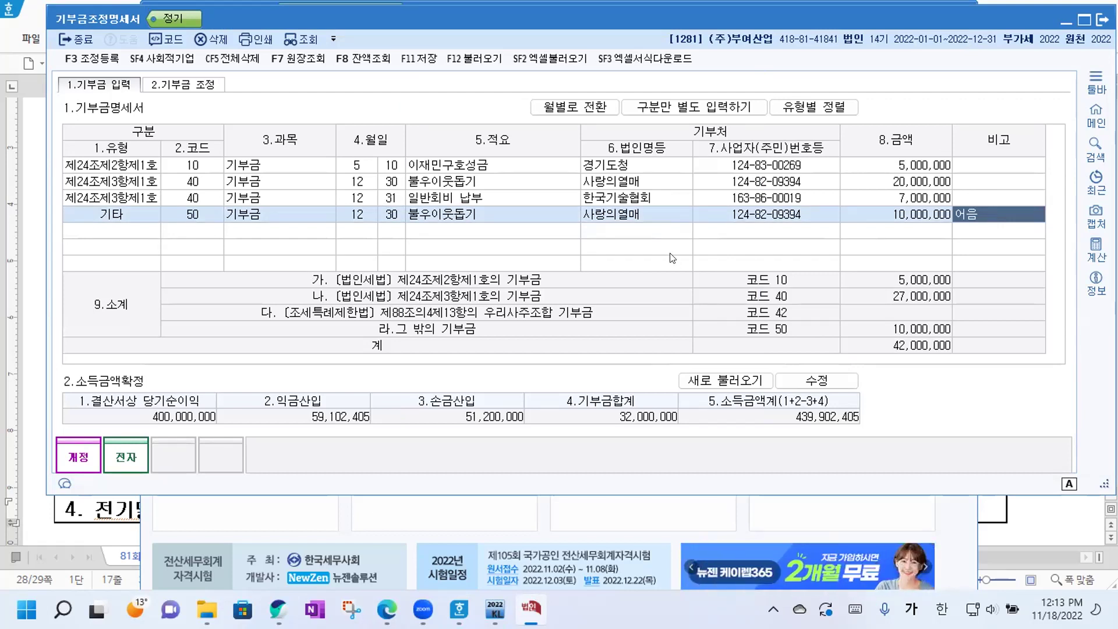
Delete the 한국기술협회 일반회비 납부 entry from 기부금명세서.
left_click(466, 199)
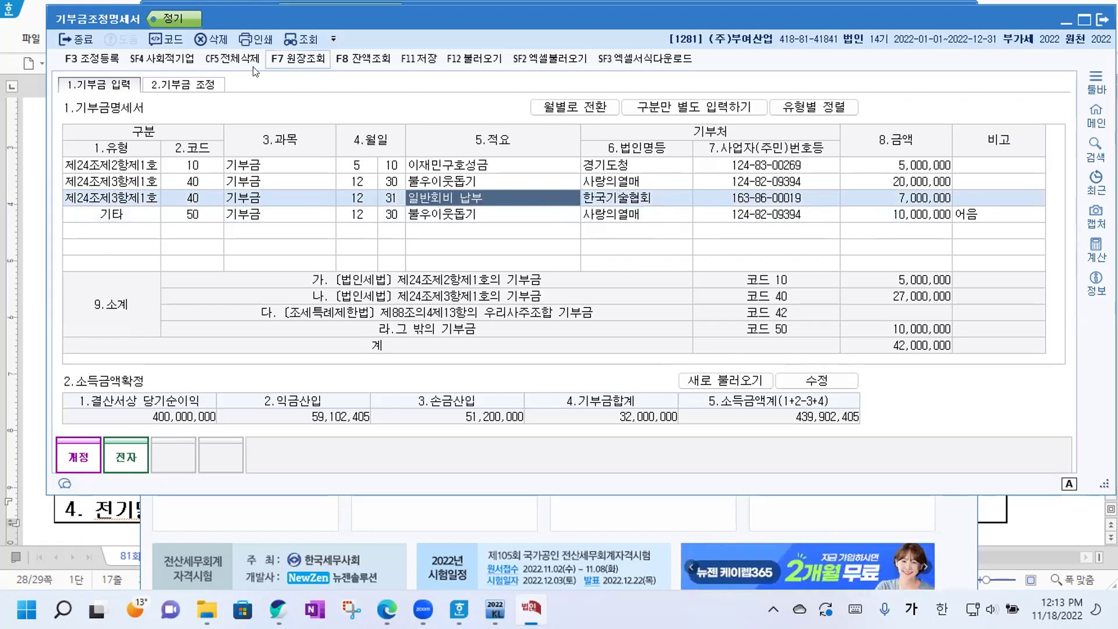
left_click(213, 39)
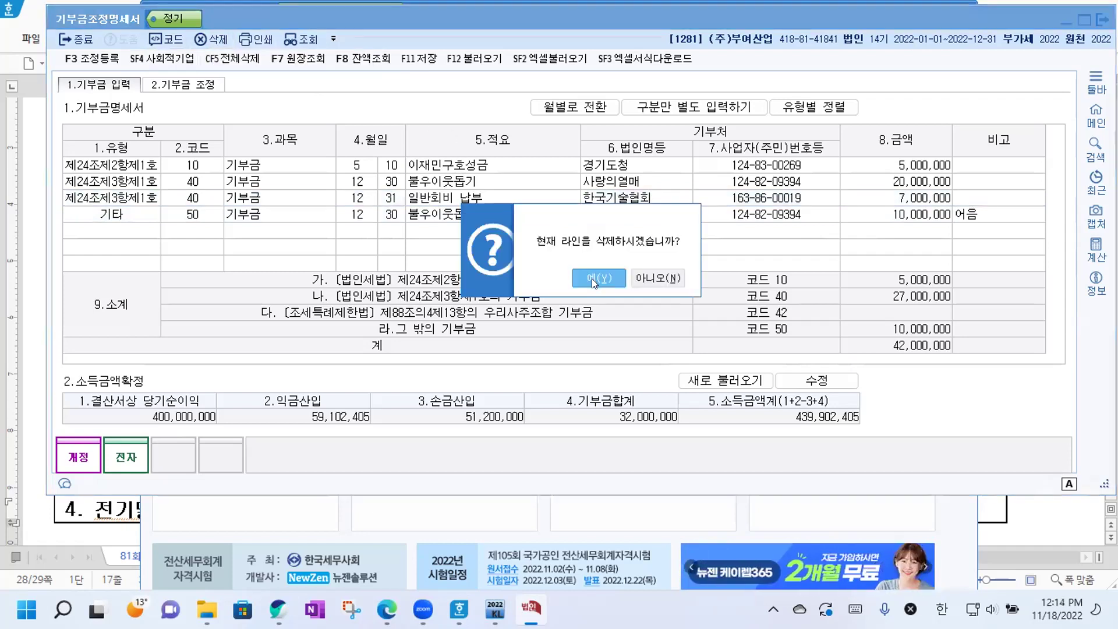
left_click(592, 278)
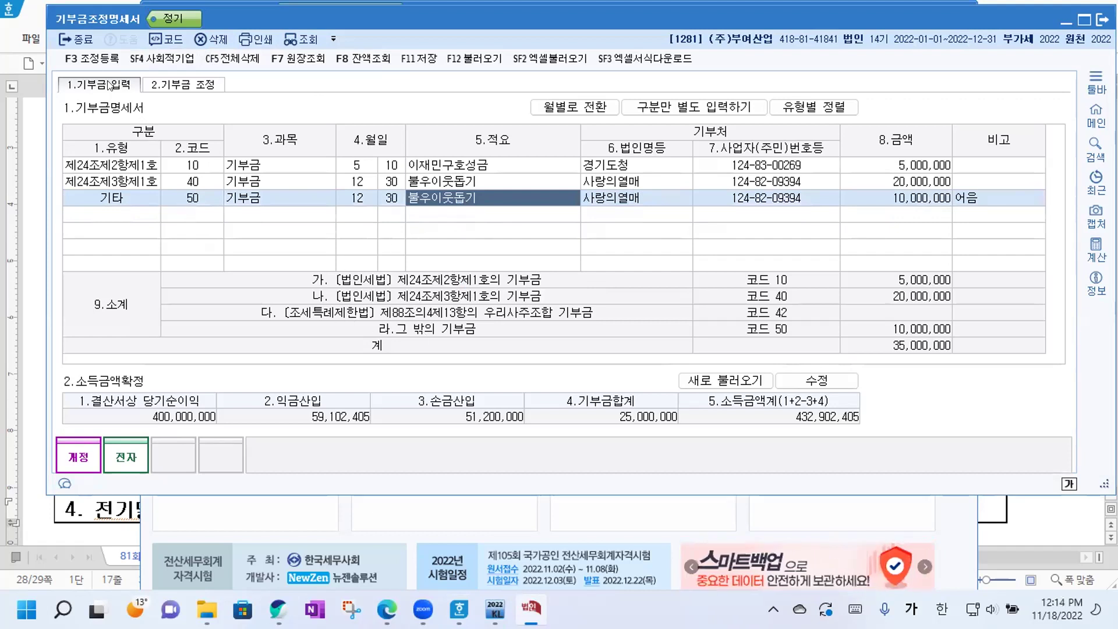
In the adjustment register (조정 등록), add the item 어음지급기부금 under 익금산입 및 손금불산입.
left_click(95, 59)
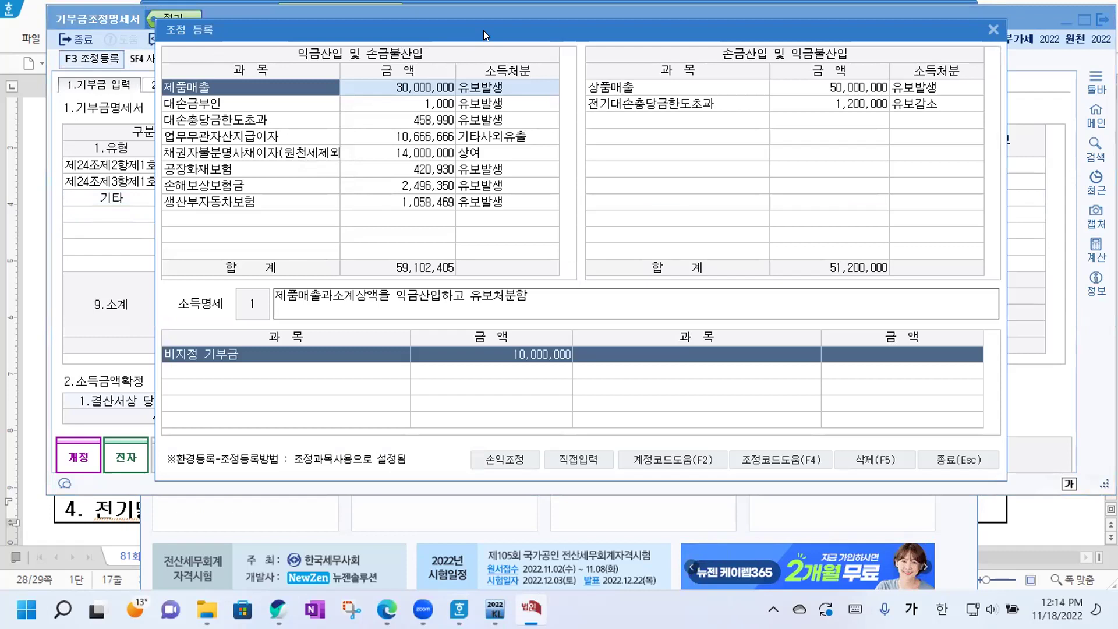
left_click_drag(483, 30, 472, 228)
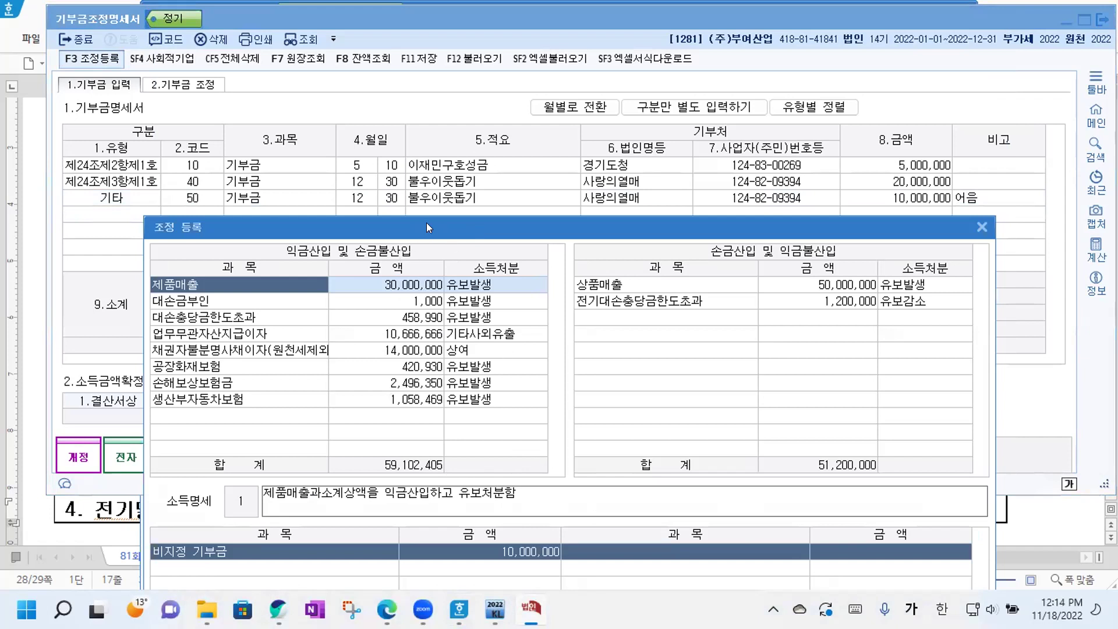
left_click_drag(427, 223, 427, 226)
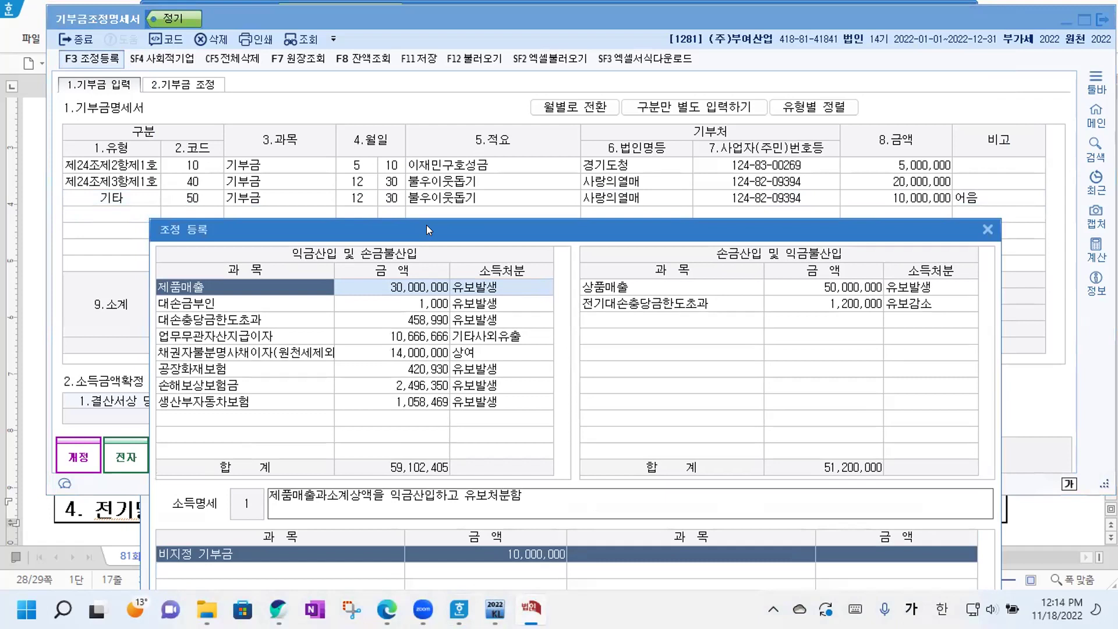
left_click_drag(427, 219, 427, 211)
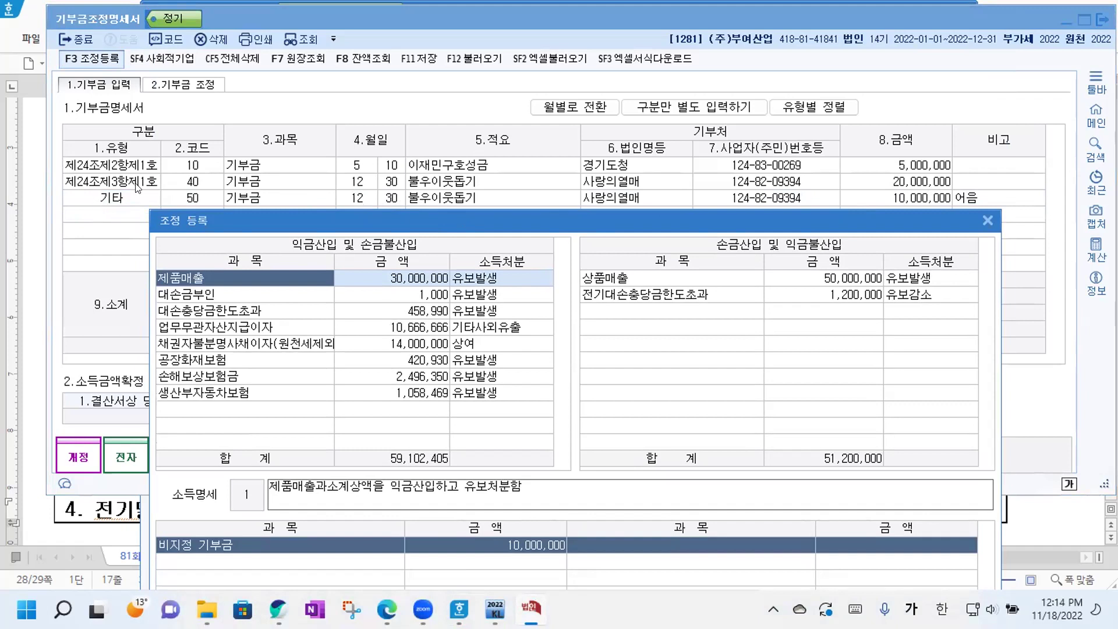
left_click_drag(262, 213, 267, 54)
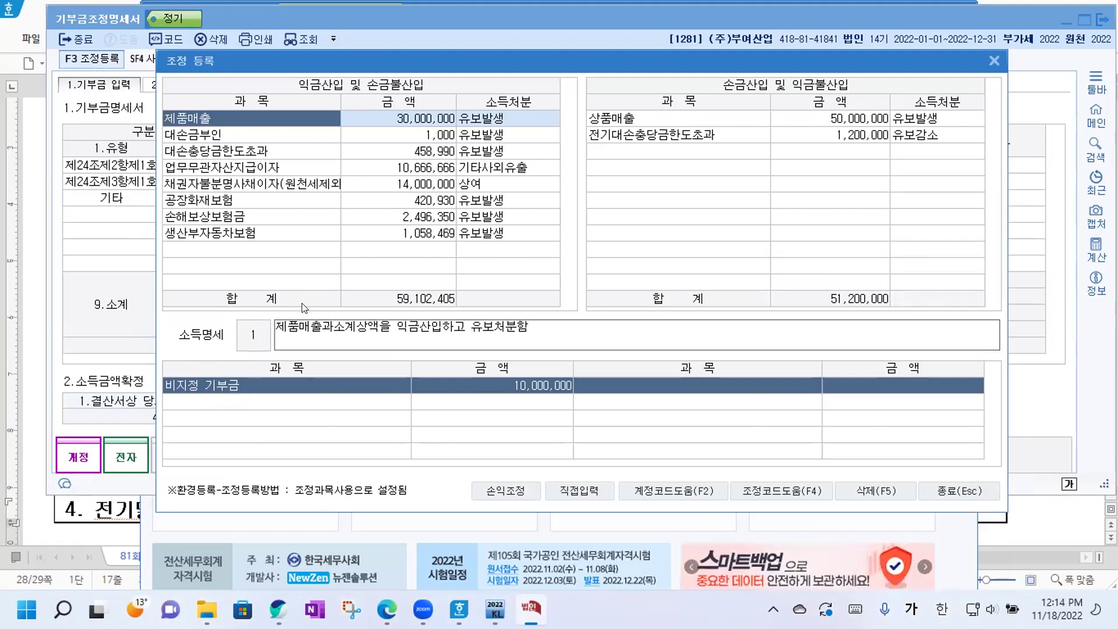
left_click(210, 251)
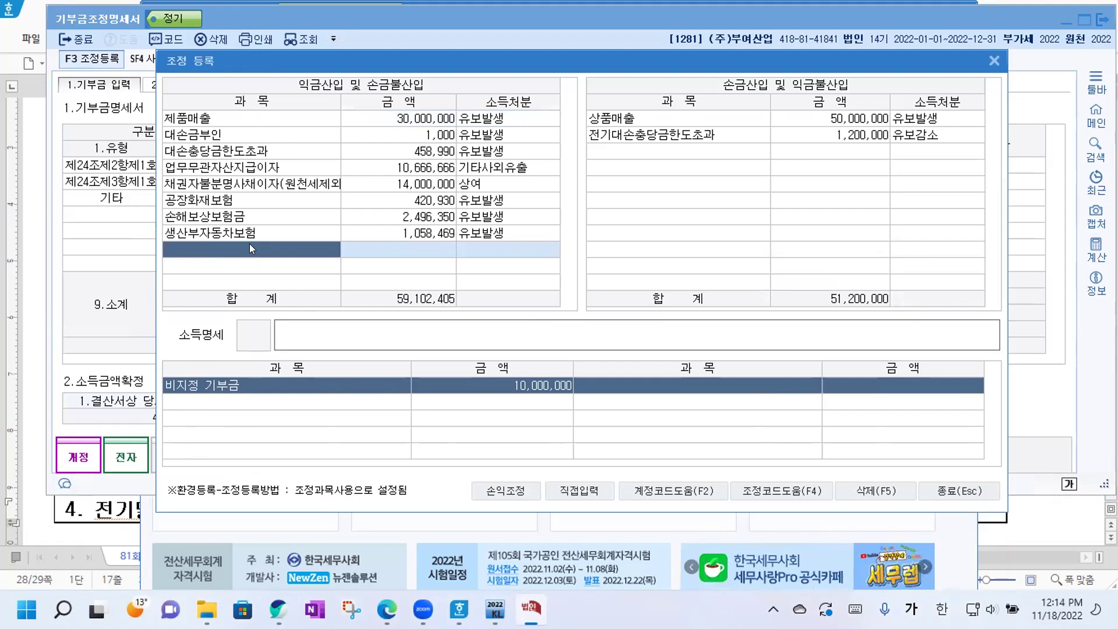
type("어음")
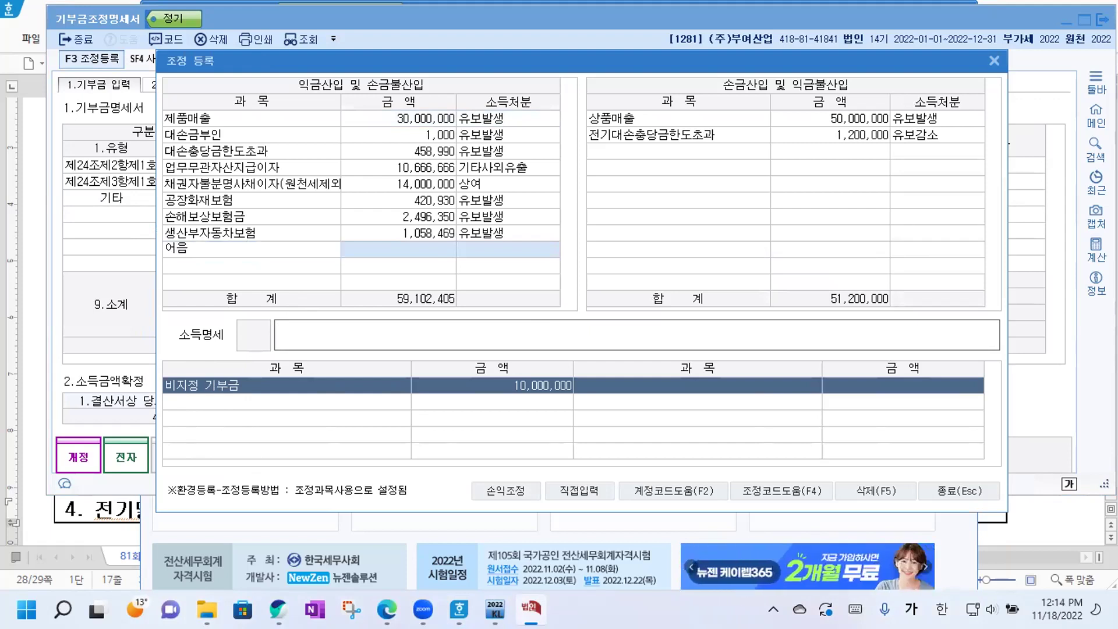
key("Return")
key("Return")
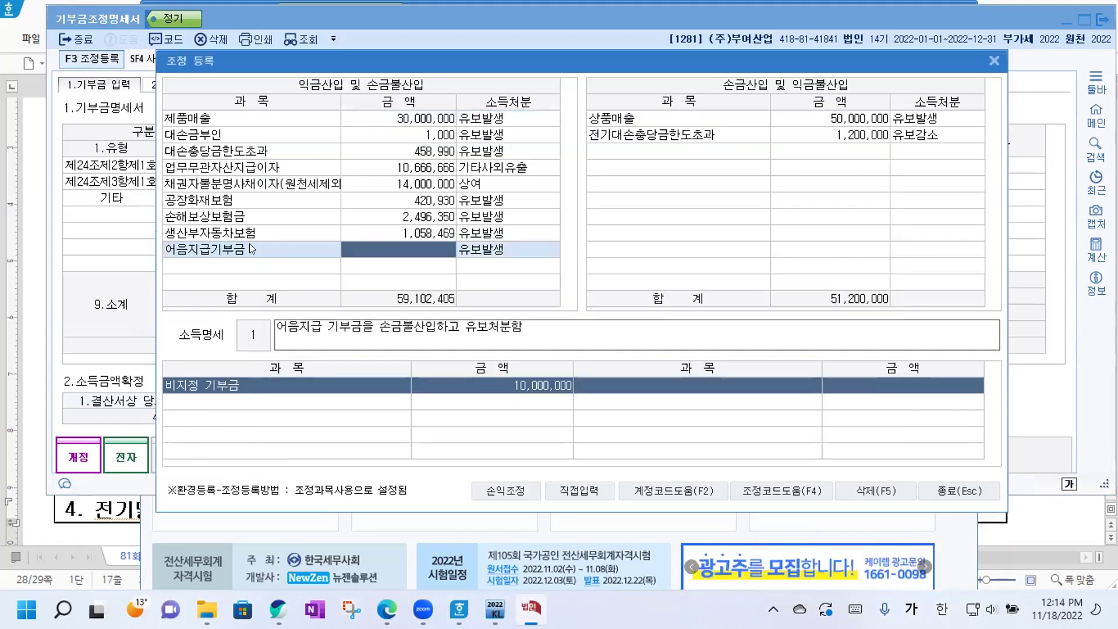
Enter 10,000,000 with disposition 유보발생 for 어음지급기부금 and close the adjustment register.
type("10000000")
key("Return")
key("Return")
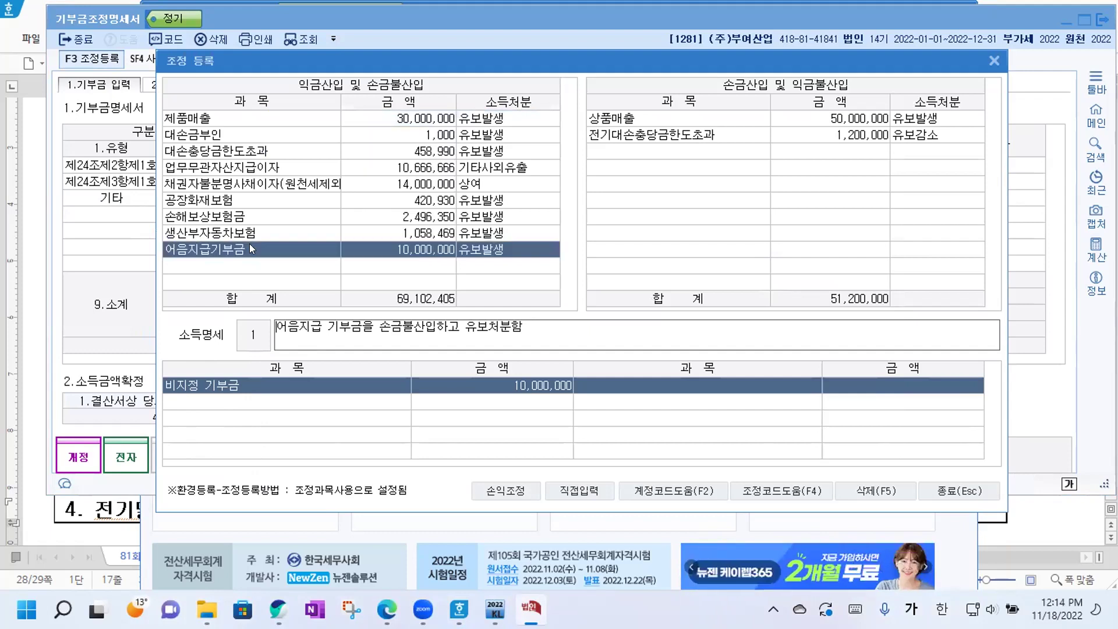
key("Return")
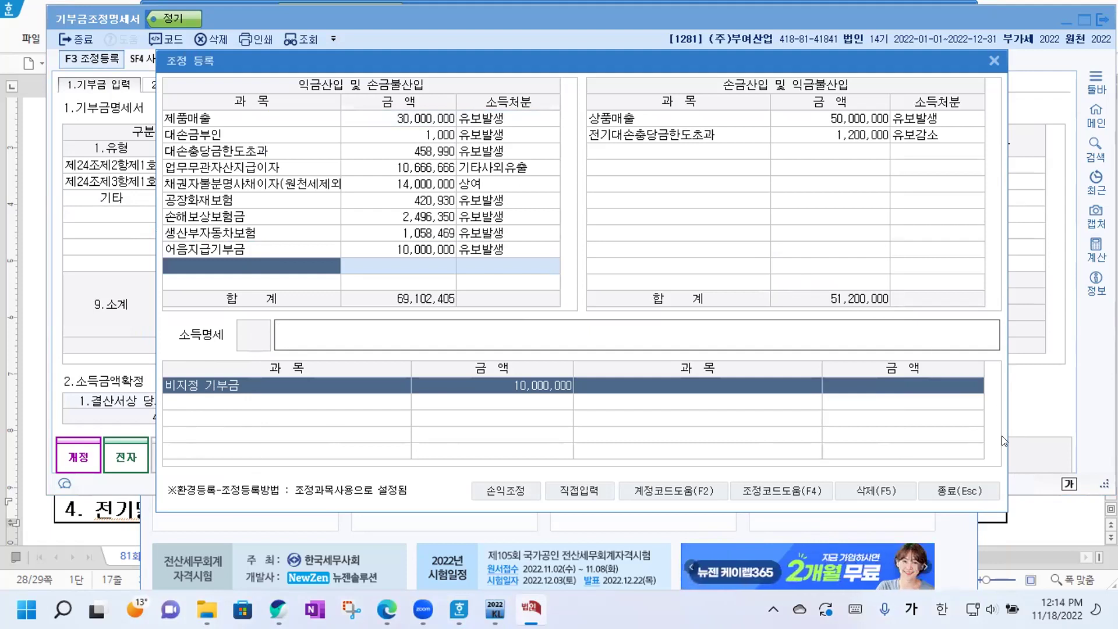
left_click(961, 491)
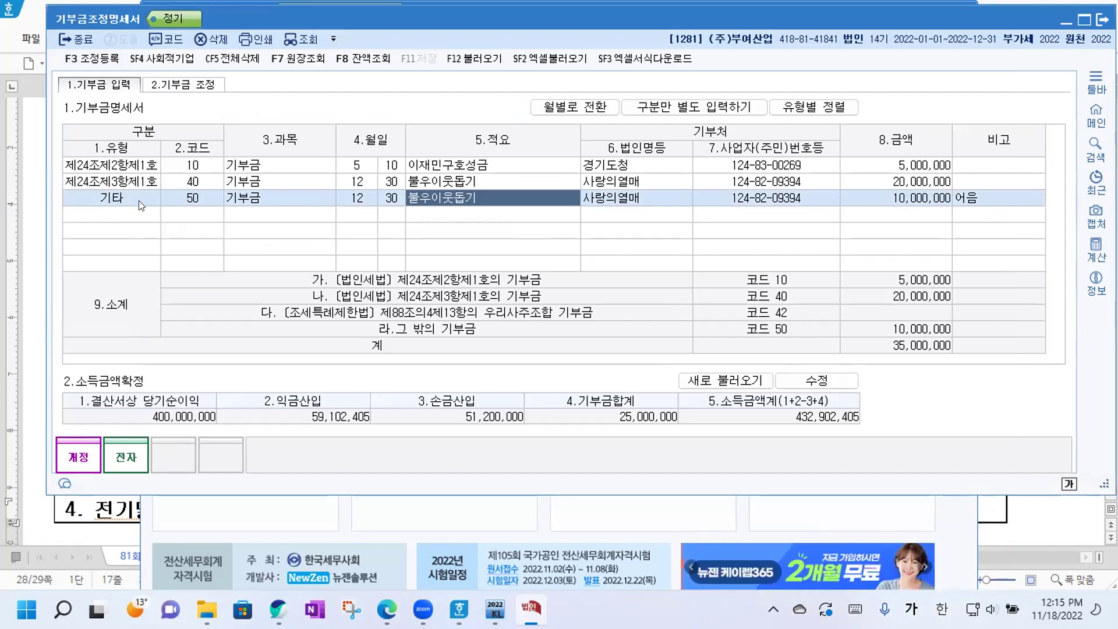
Recheck the registered adjustments, unlock 소득금액확정 for editing, and set 익금산입 to 80,000,000 and 손금산입 to 30,000,000.
left_click(93, 59)
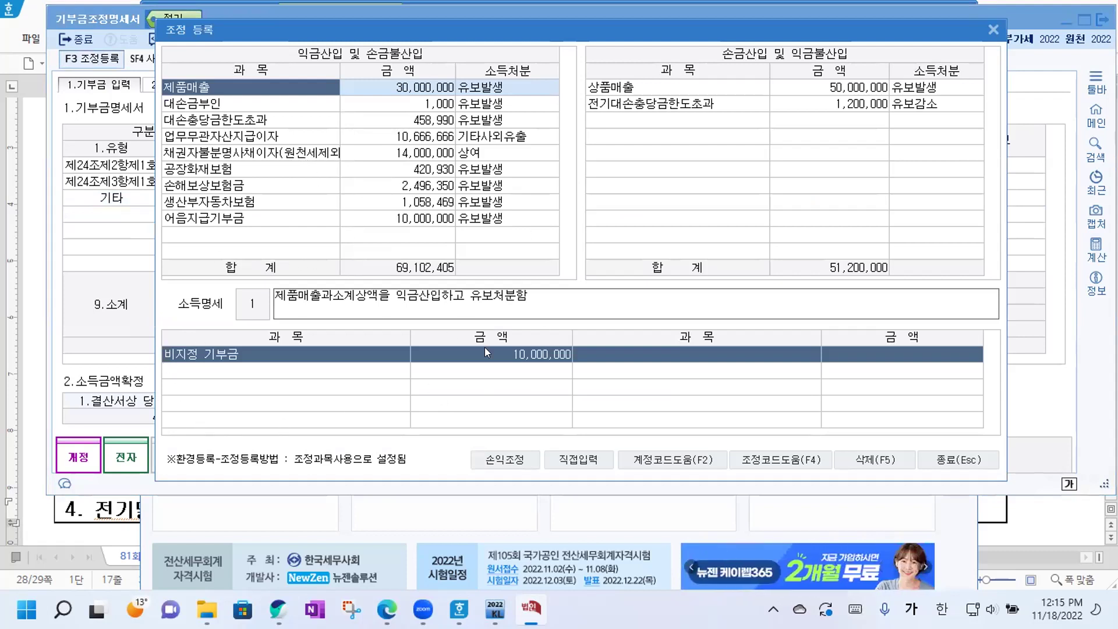
left_click(969, 460)
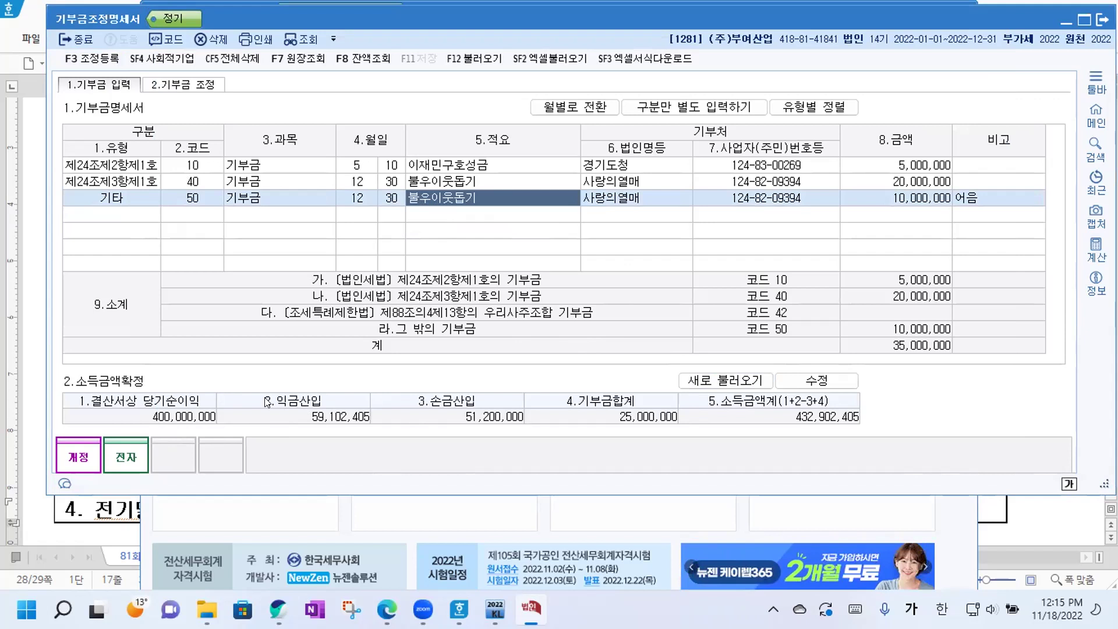
left_click(821, 384)
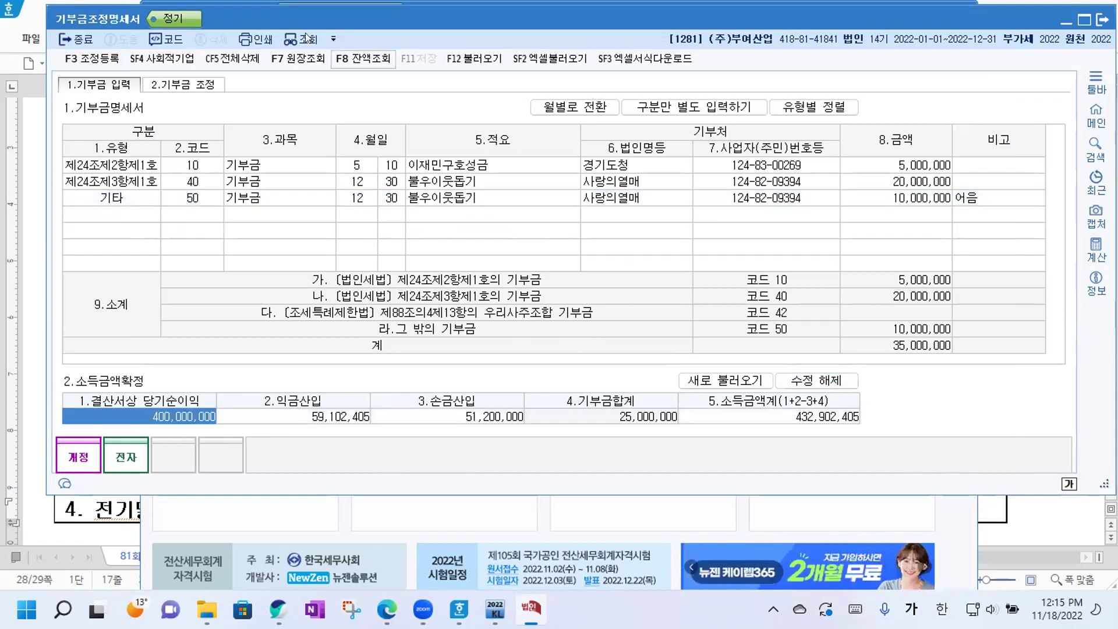
left_click(88, 59)
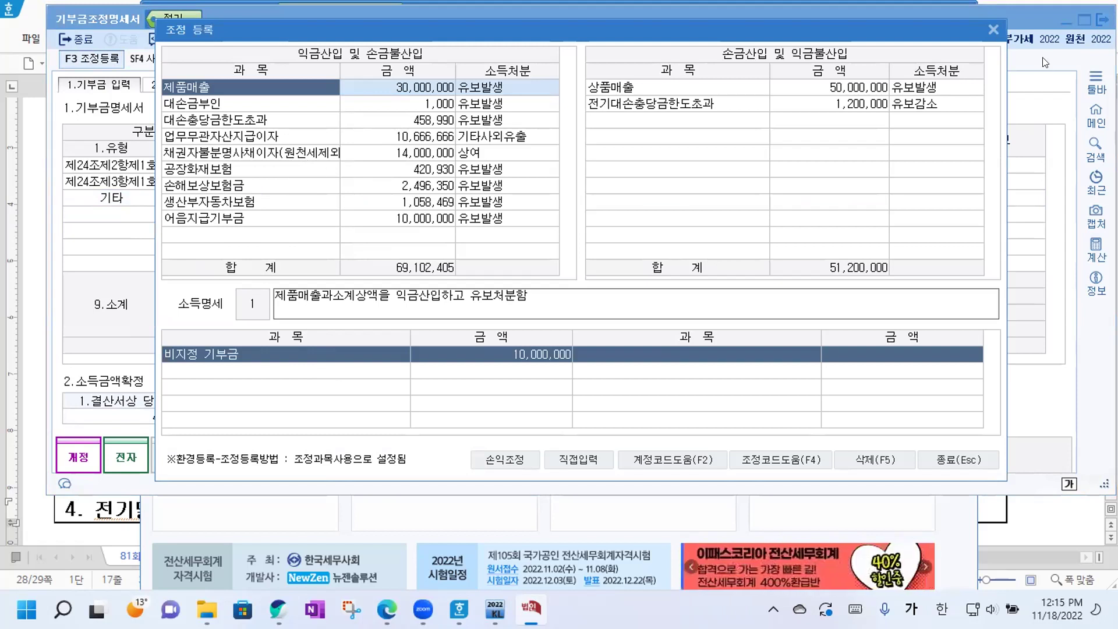
left_click(990, 25)
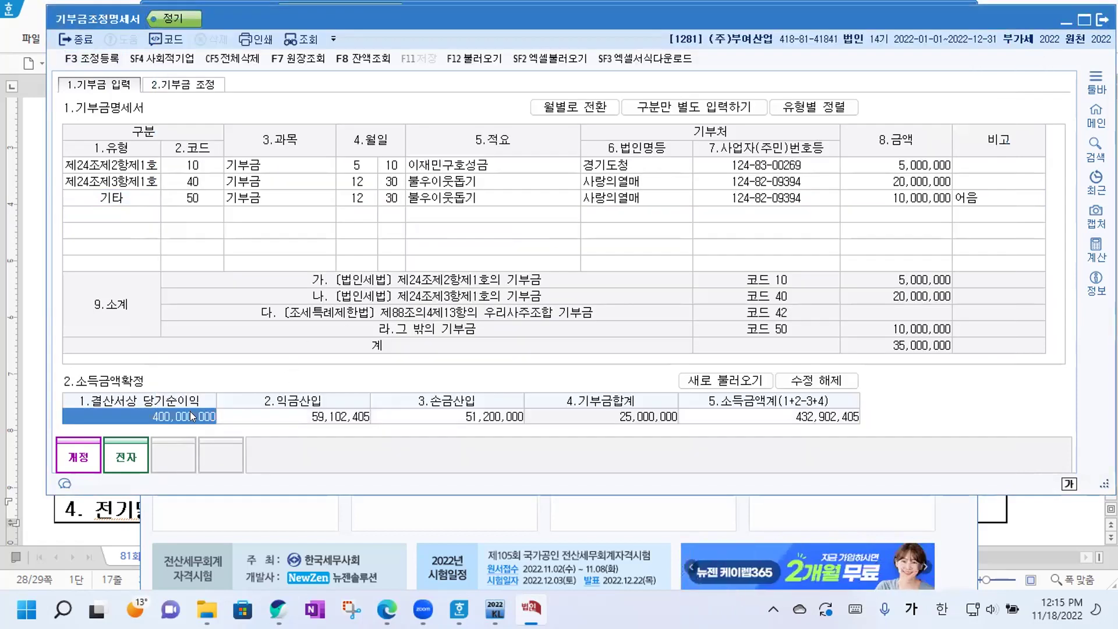
key("Return")
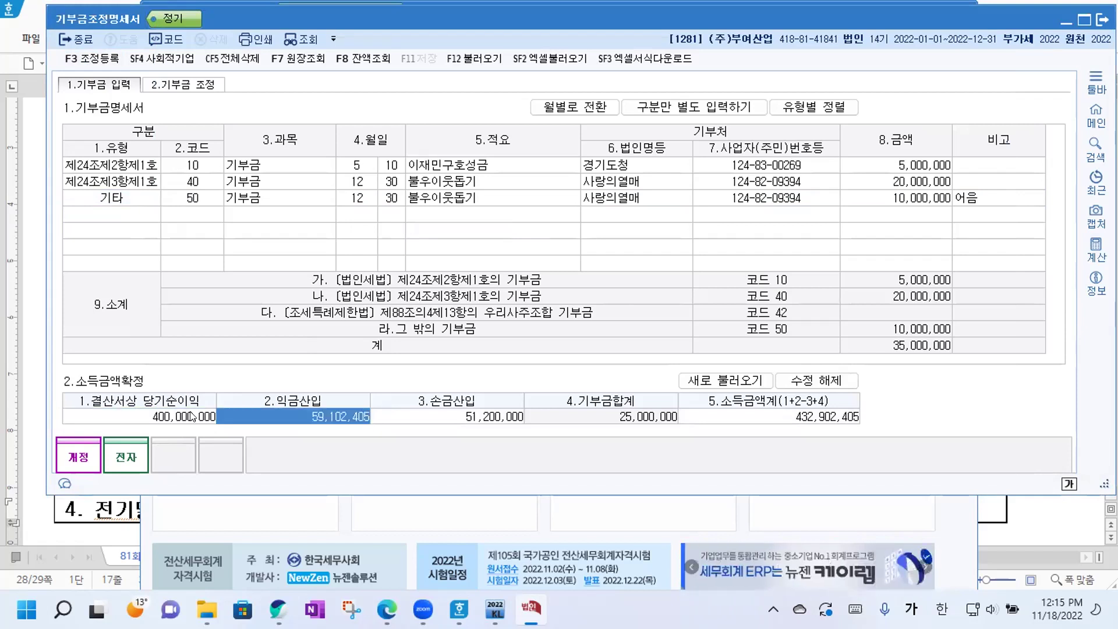
type("80000000")
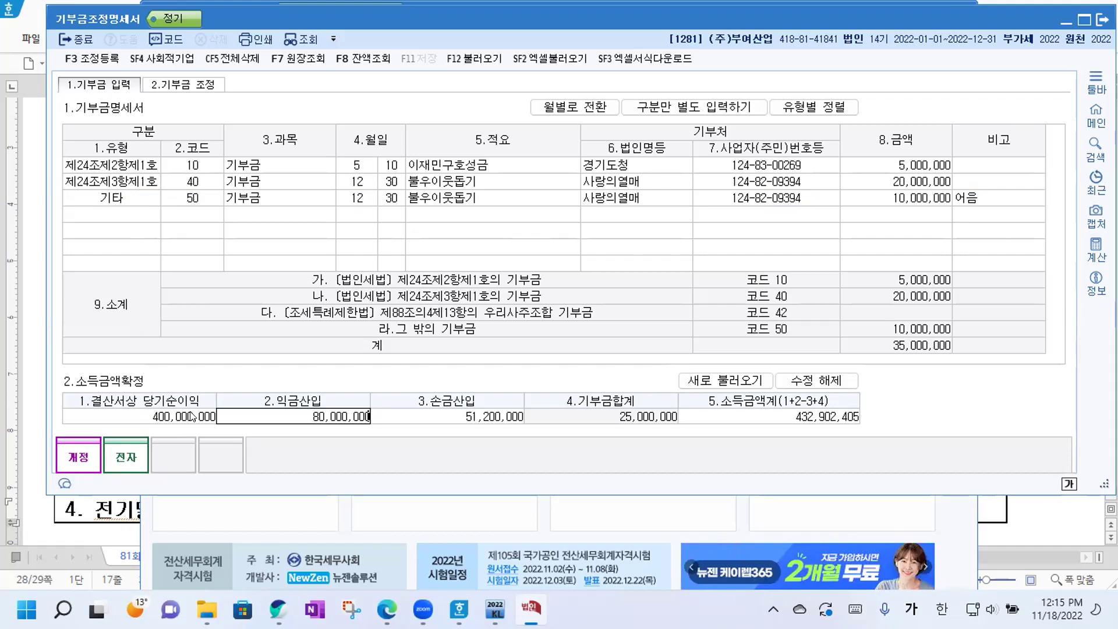
key("Return")
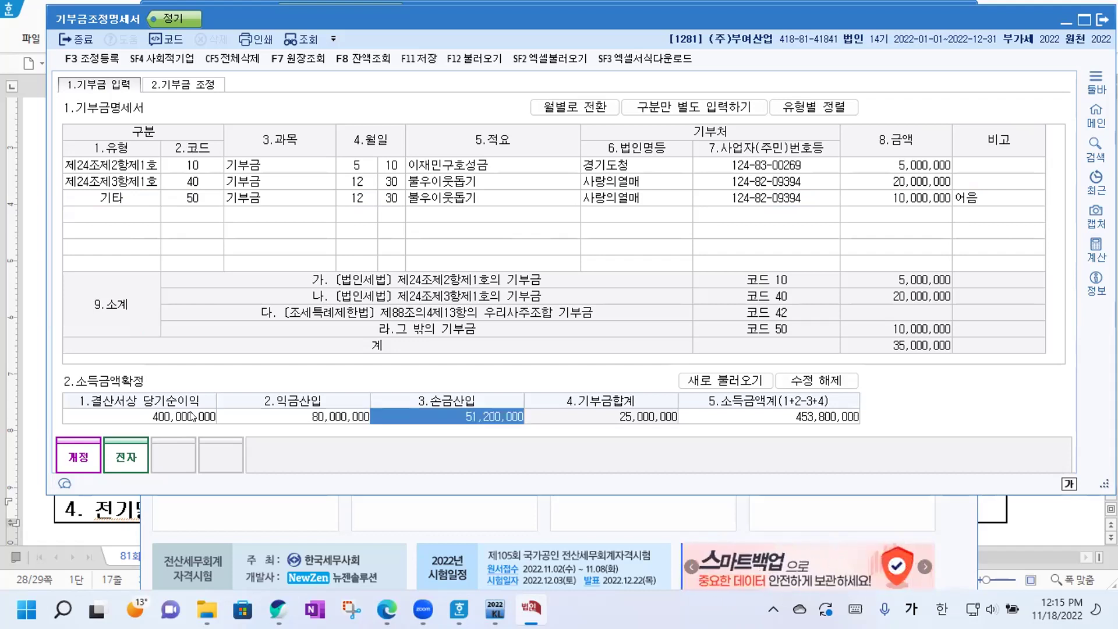
type("30000000")
key("Return")
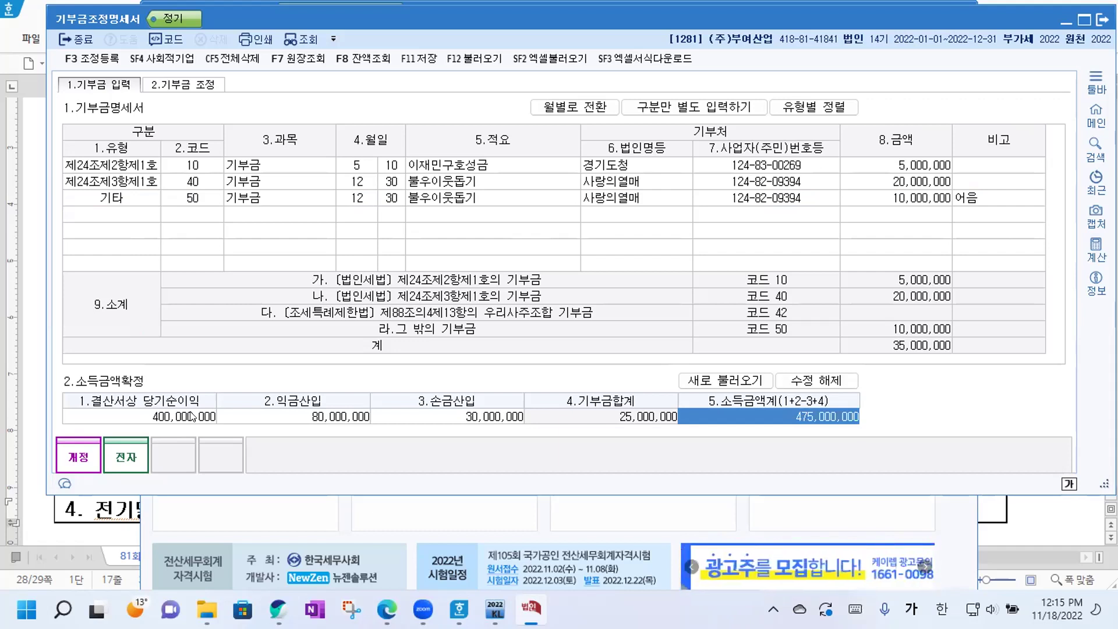
Change 익금산입 to 90,000,000 in 소득금액확정 and end the editing of the income figures.
left_click(344, 421)
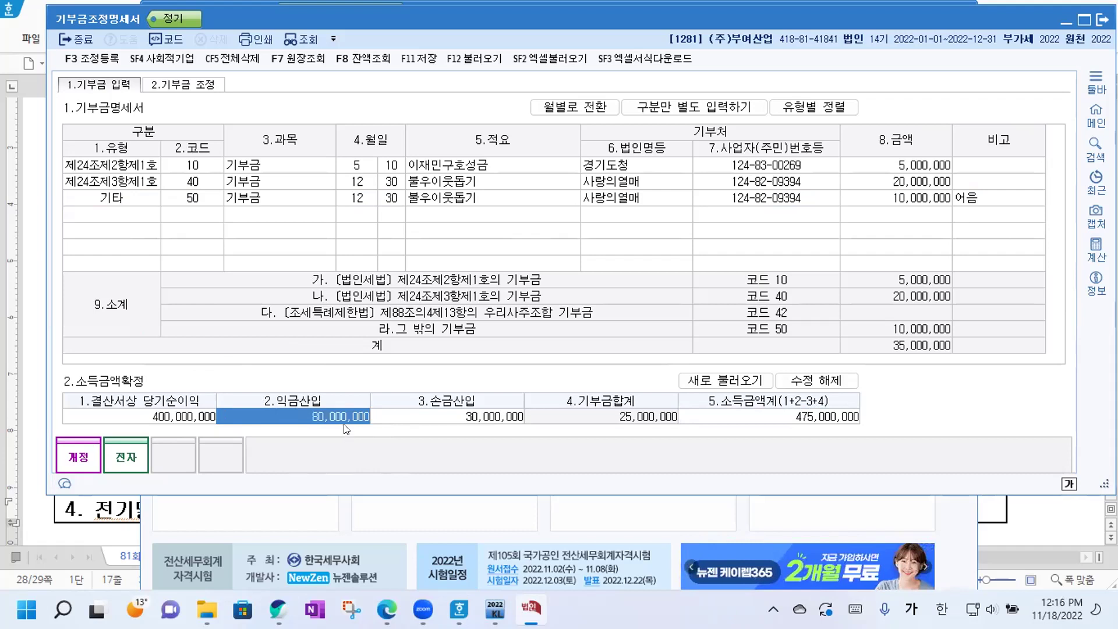
type("90000000")
key("Return")
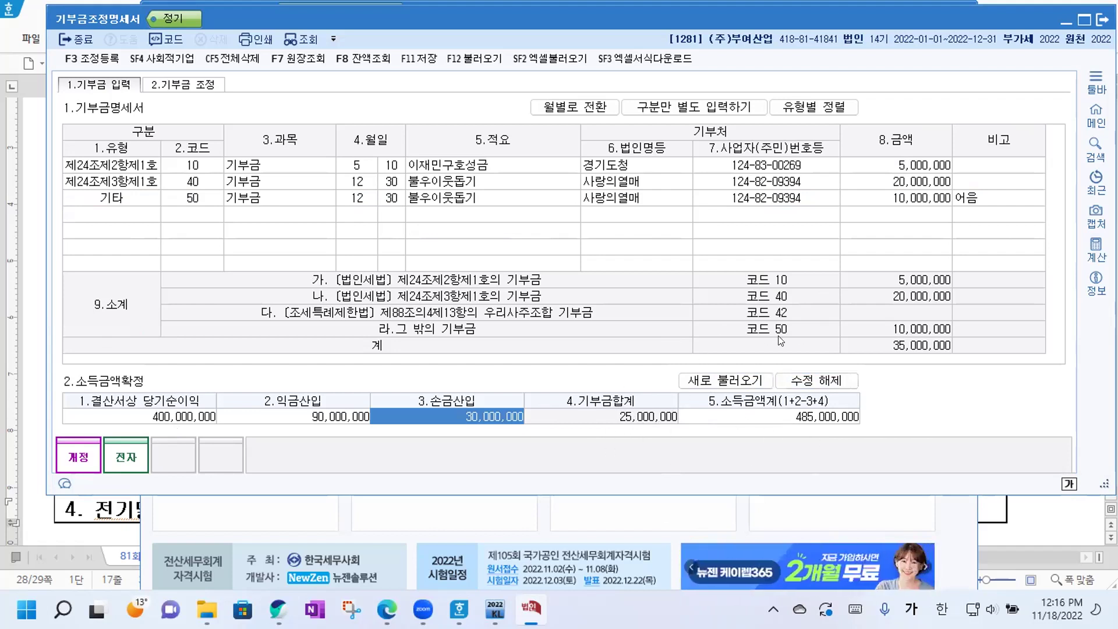
left_click(823, 380)
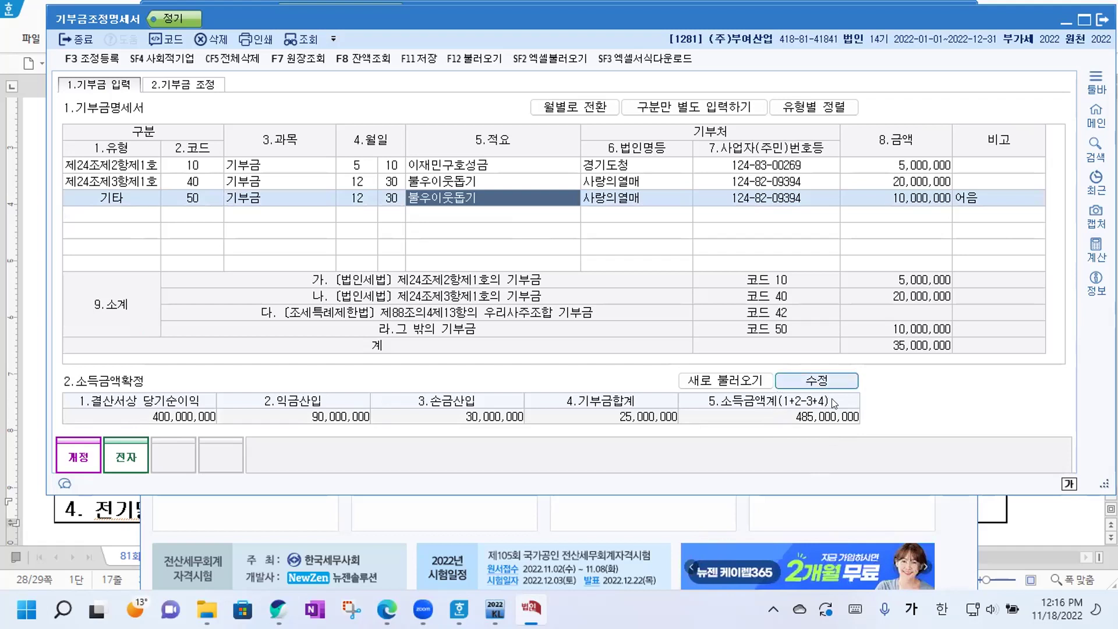
Show the 기부금 조정 section and check the 제24조제2항제1호 limit in Windows Calculator by computing 485,000,000 × 0.5.
left_click(184, 86)
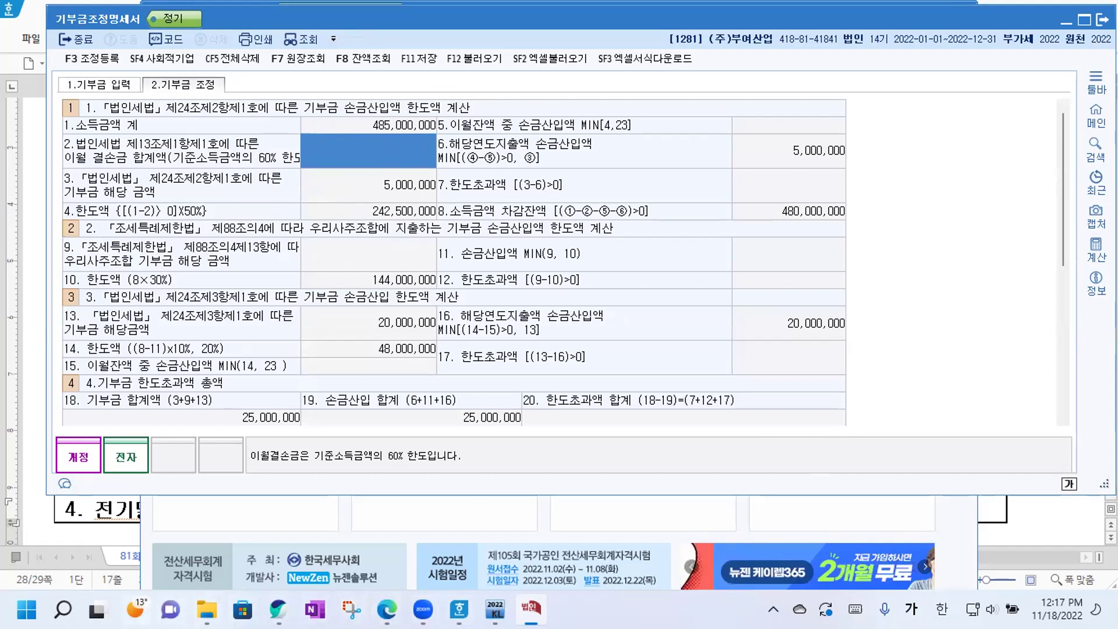
key("super")
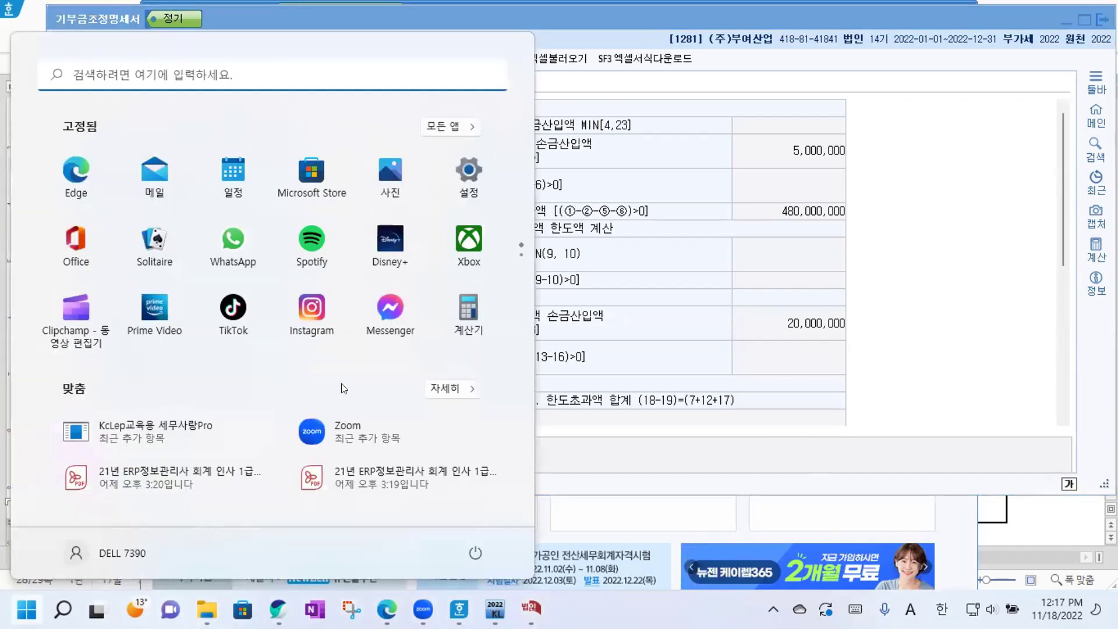
left_click(466, 309)
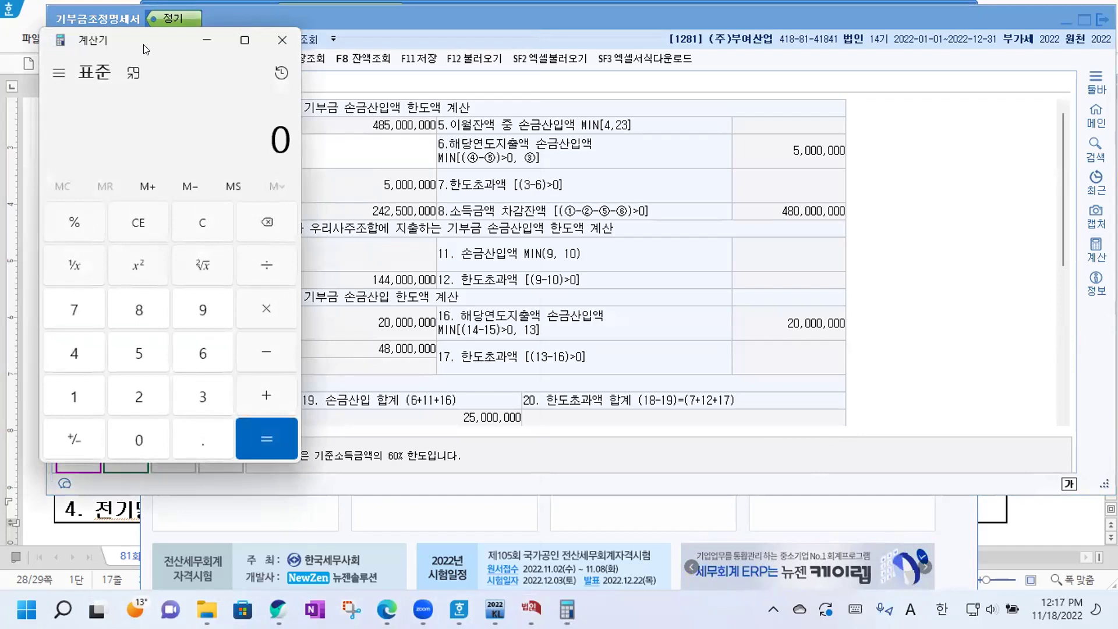
left_click_drag(145, 49, 774, 175)
type("485000000")
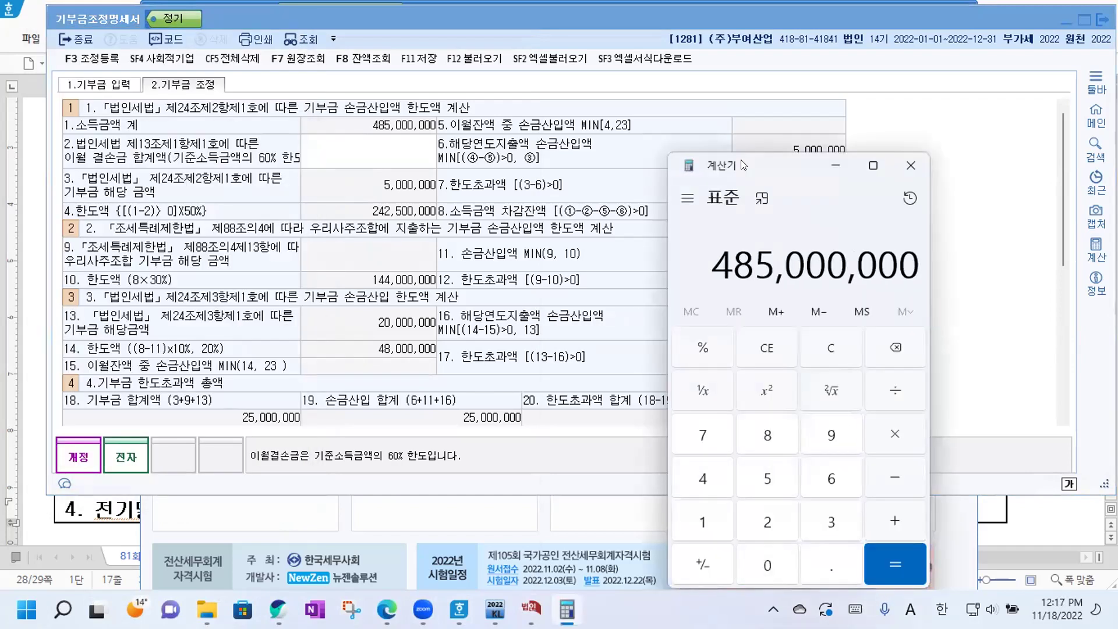
type("*0.5")
key("Return")
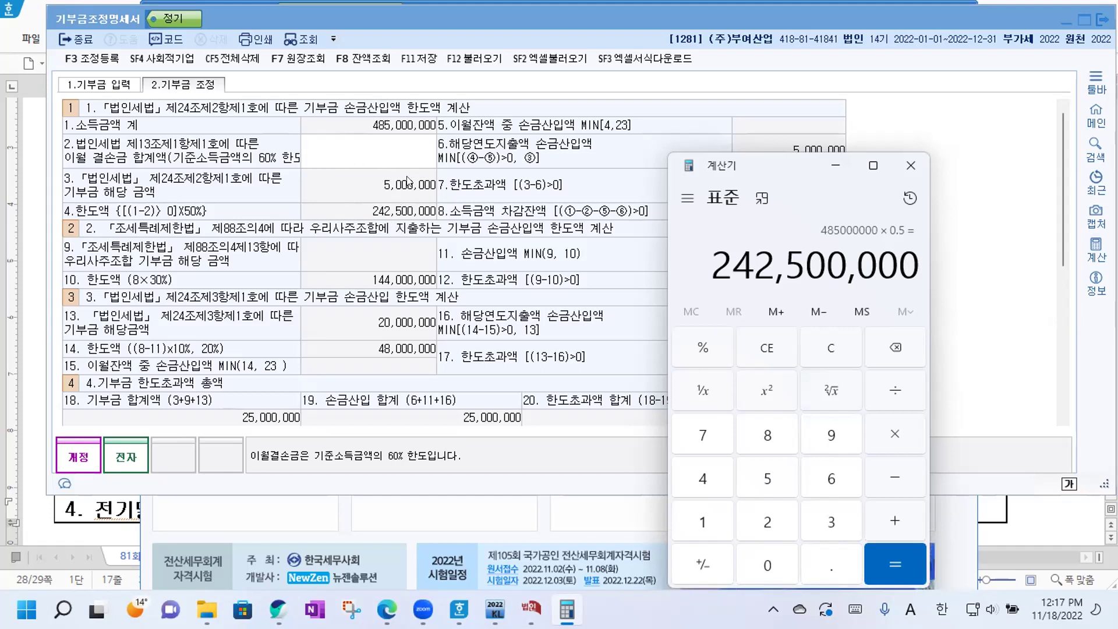
Check the 제24조제3항제1호 limit by computing (485,000,000 − 5,000,000) × 0.1, and return to the donation adjustment form.
left_click_drag(740, 169, 788, 294)
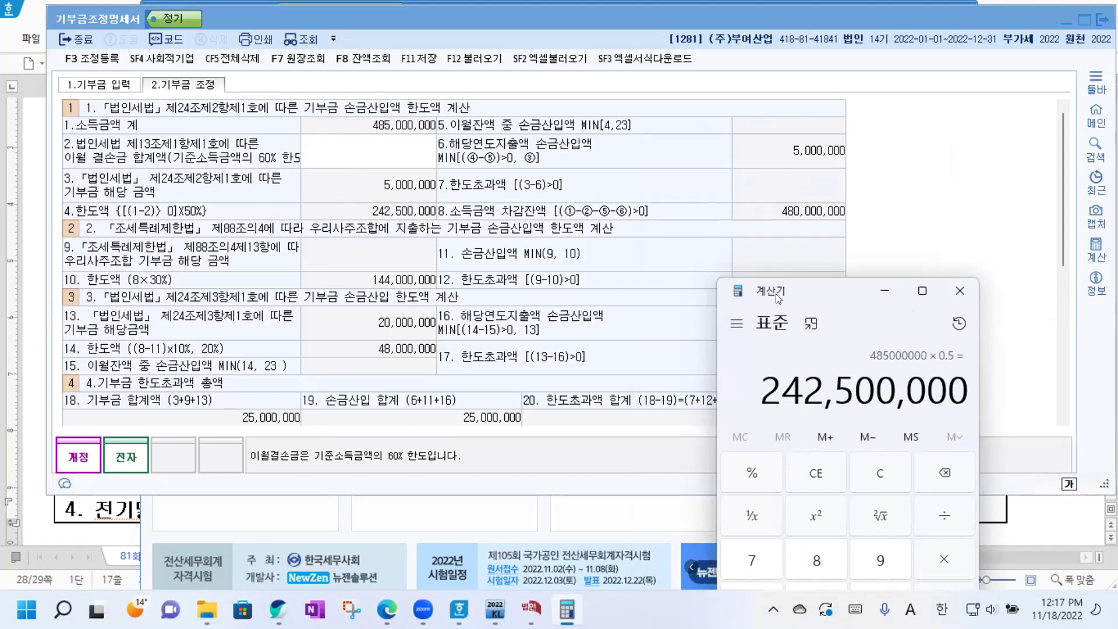
left_click_drag(775, 297, 754, 252)
type("485,000,000")
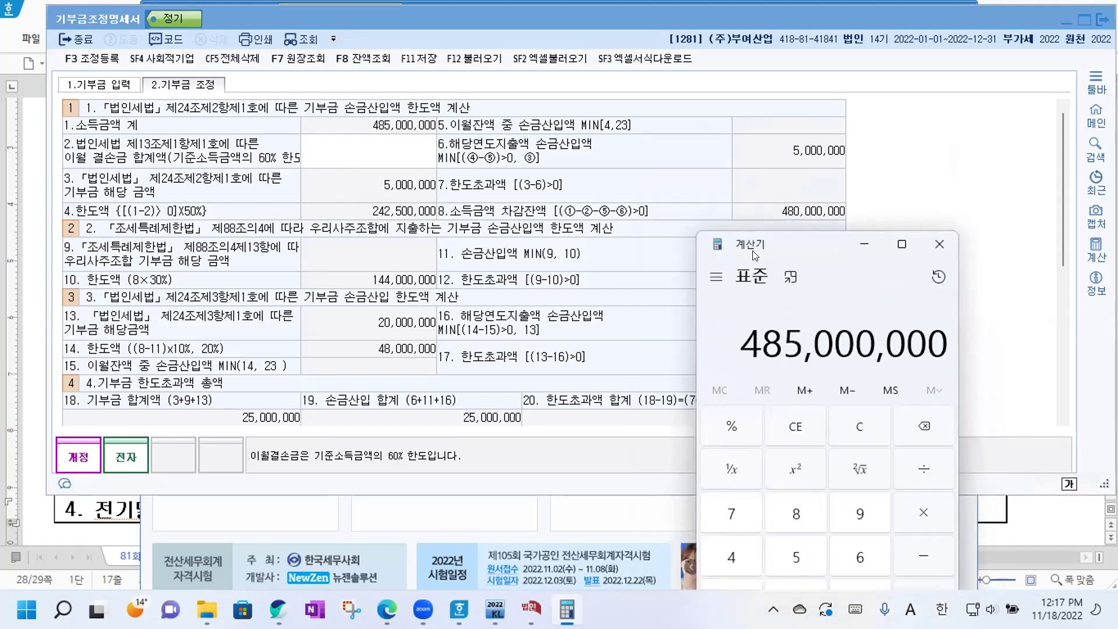
key("minus")
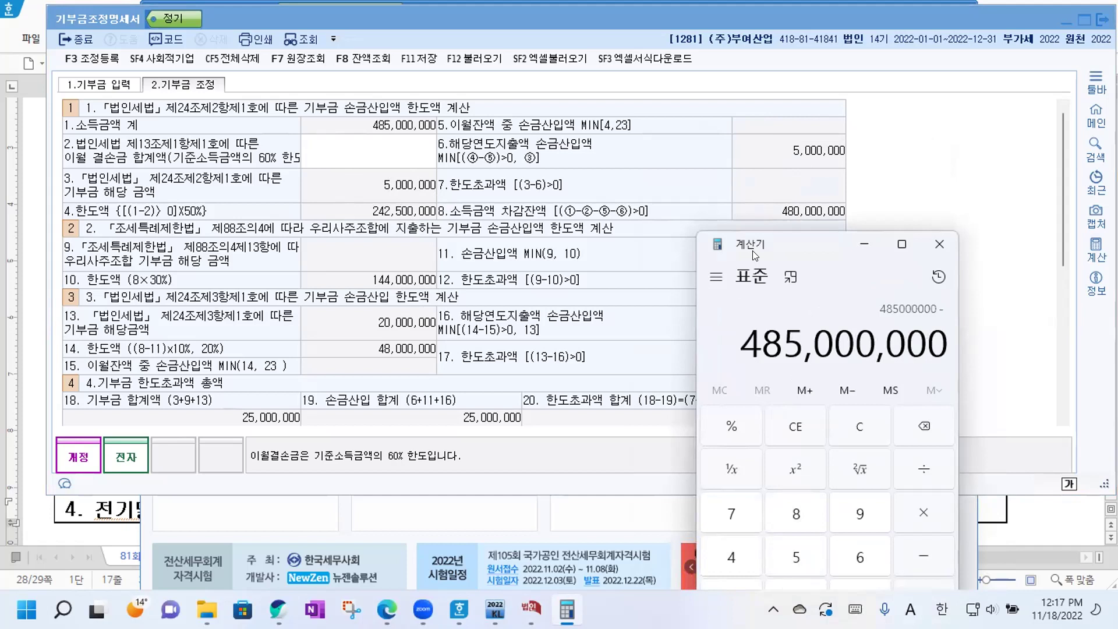
type("5000000")
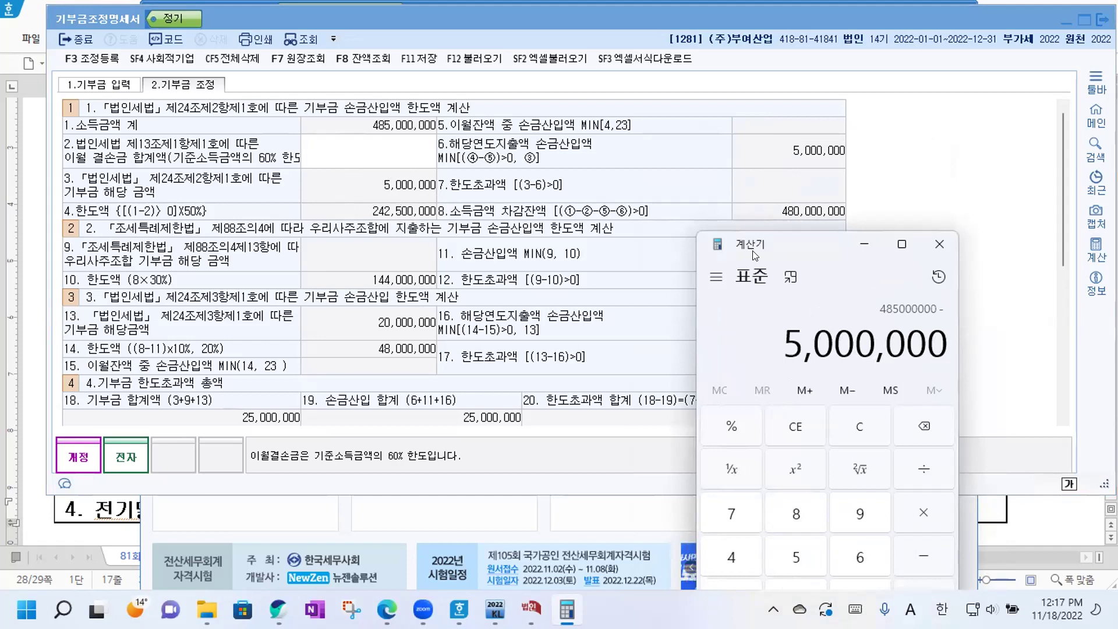
key("asterisk")
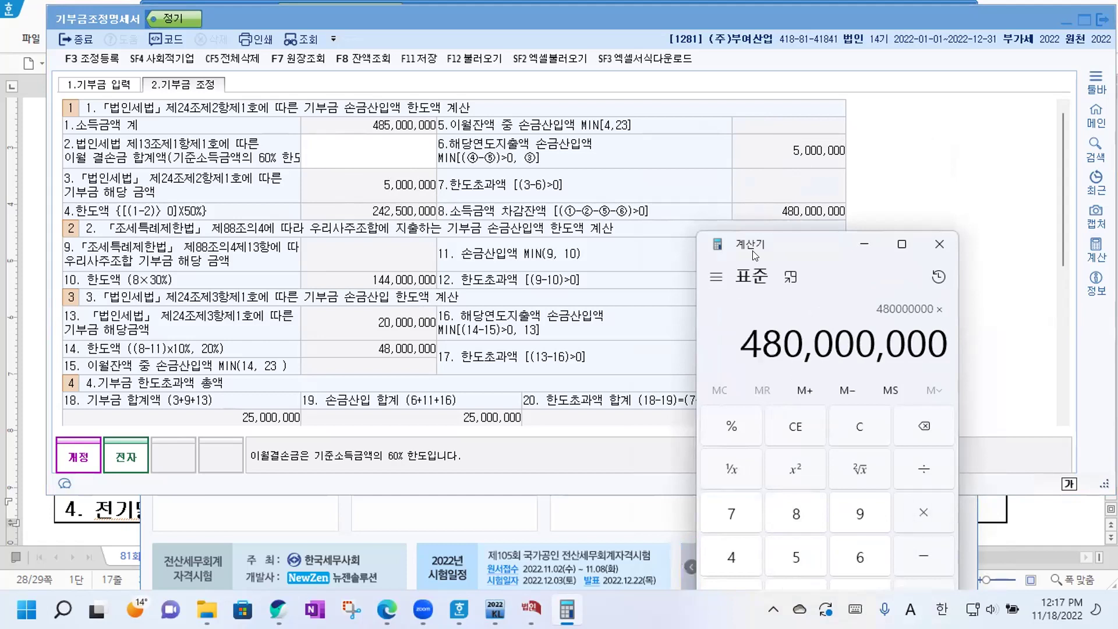
type("0.1")
key("Return")
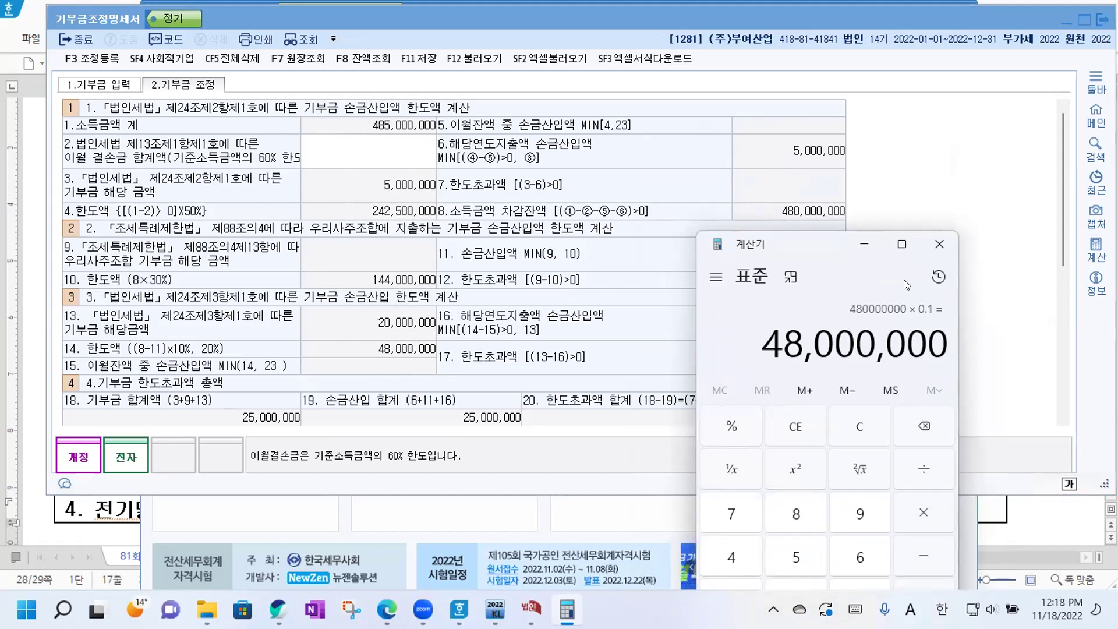
left_click(864, 244)
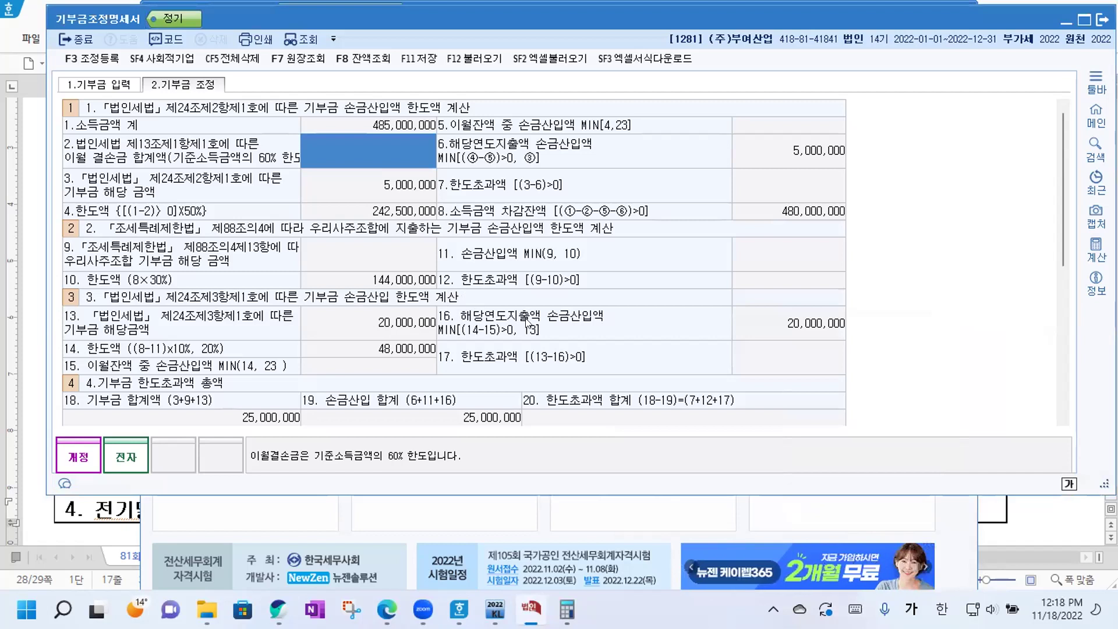
Mark the 2021 지정기부금 한도초과 adjustment in the Hangul problem document, then return to the KcLep donation form.
left_click(750, 522)
left_click_drag(204, 330, 527, 326)
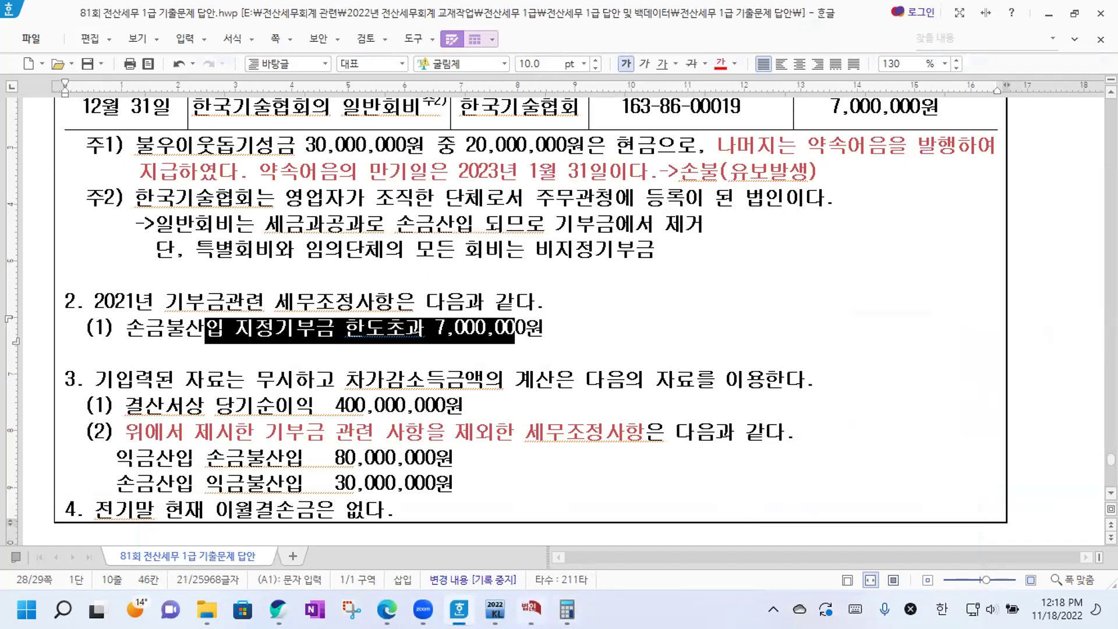
left_click(530, 608)
Add a 2021 row to 5.기부금 이월액 명세 for 「법인세법」 제24조제3항제1호 donations with a 한도초과 손금불산입액 of 7,000,000.
scroll(396, 258, "down", 3)
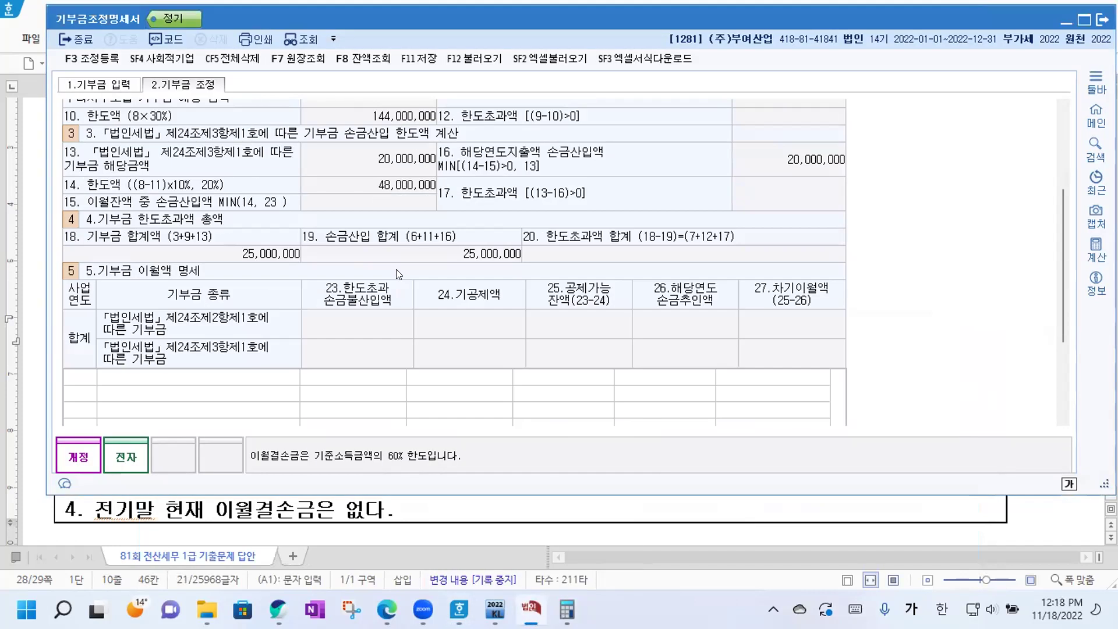
scroll(105, 276, "down", 2)
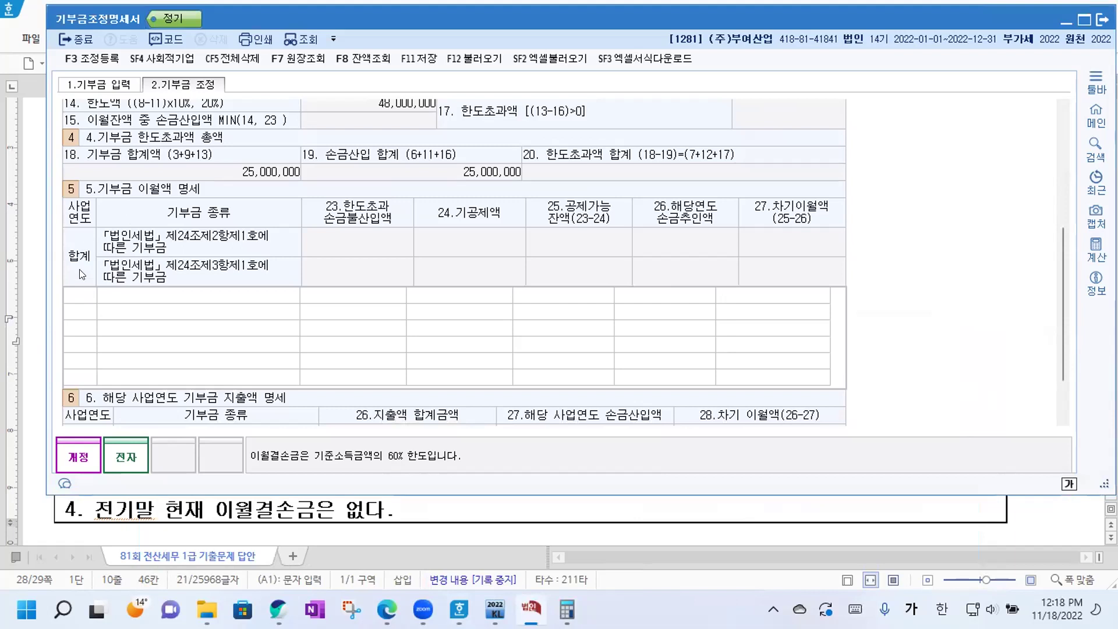
left_click(78, 294)
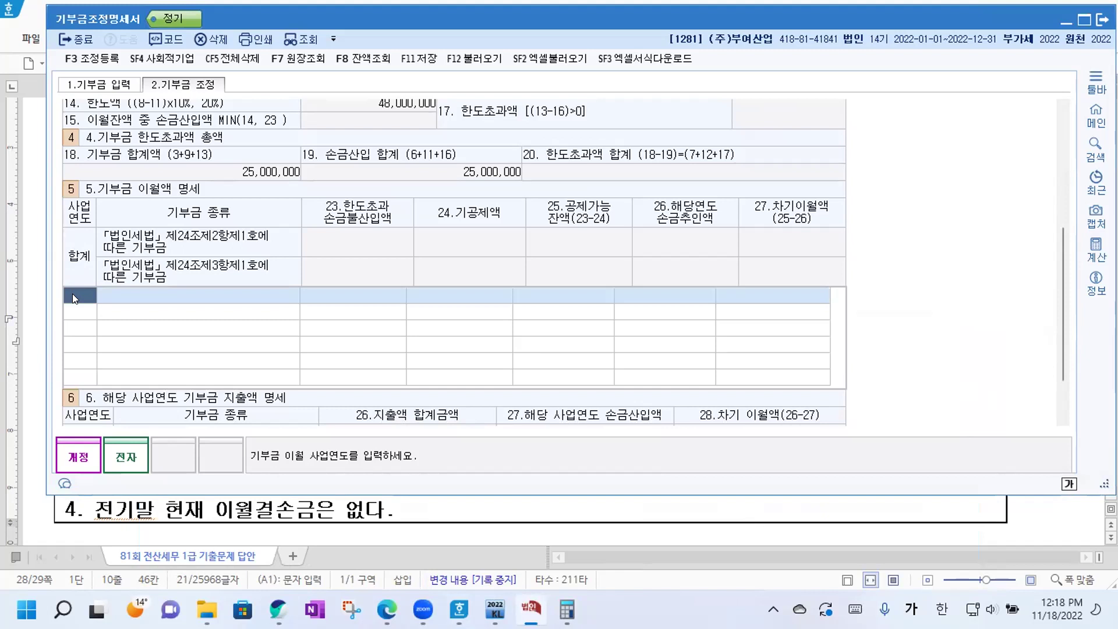
type("2021")
key("Return")
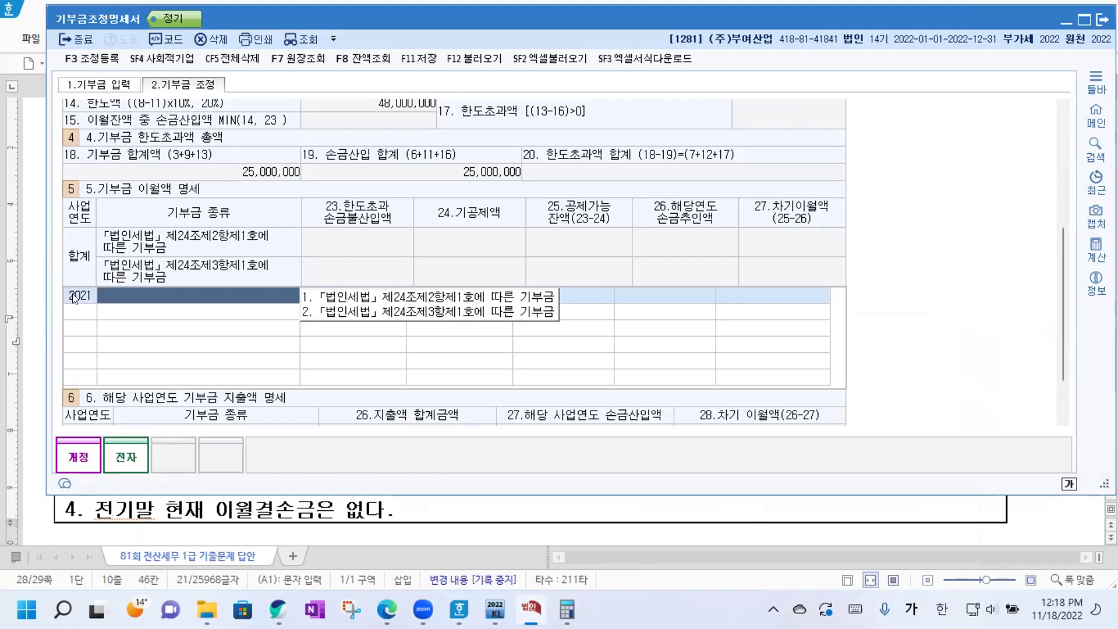
key("2")
key("Return")
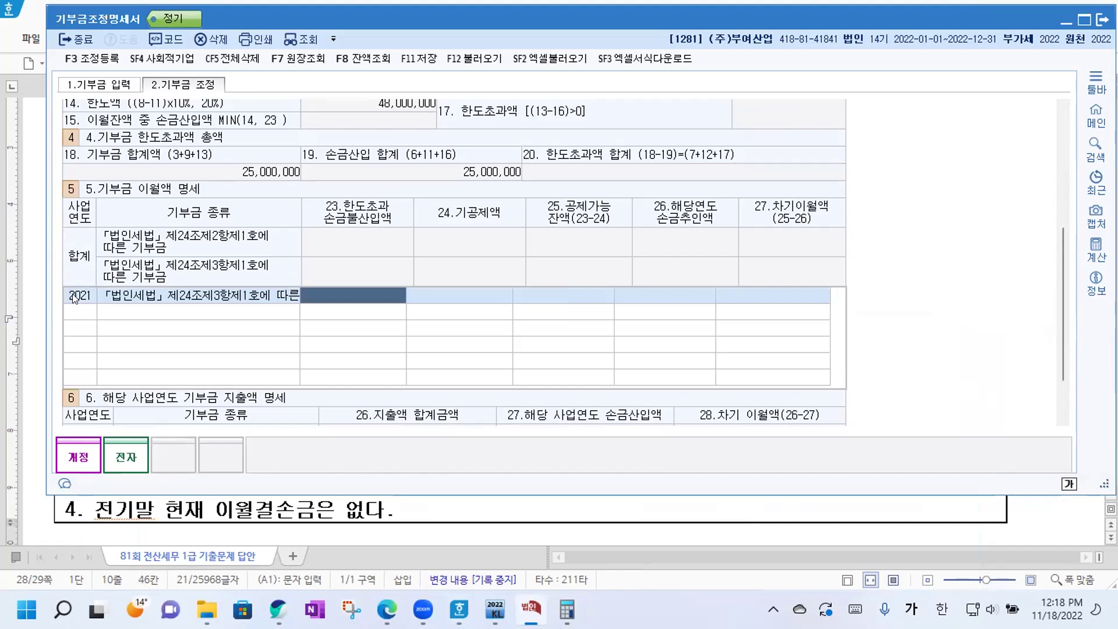
type("7000000")
key("Return")
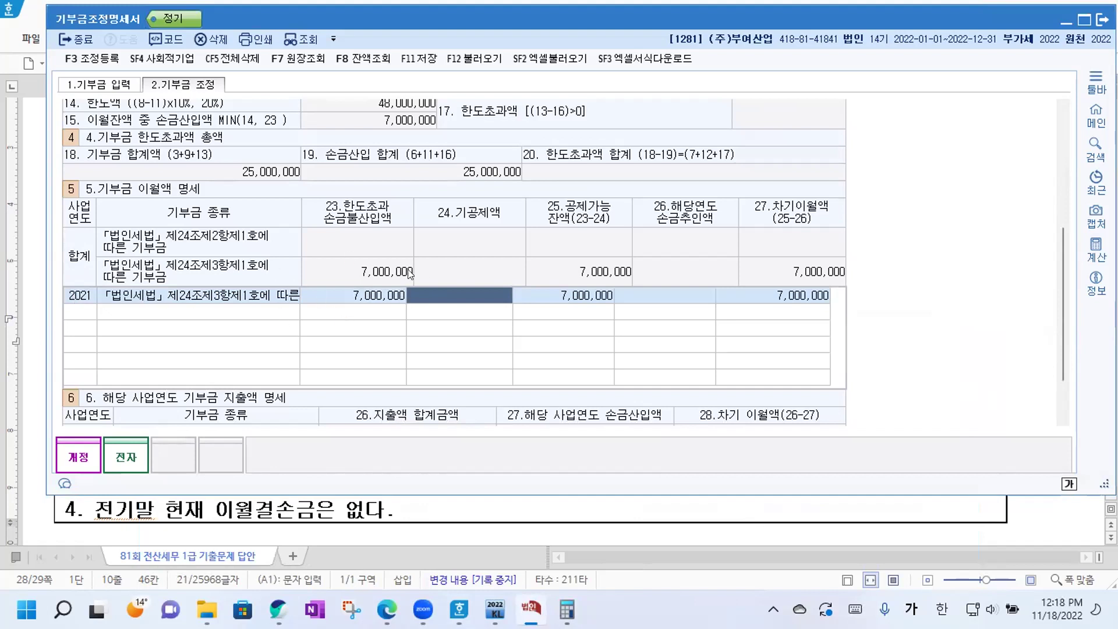
Set 26.해당연도 손금추인액 to 7,000,000 in the 2021 carryover row, save the form and recheck its sections.
scroll(410, 271, "up", 3)
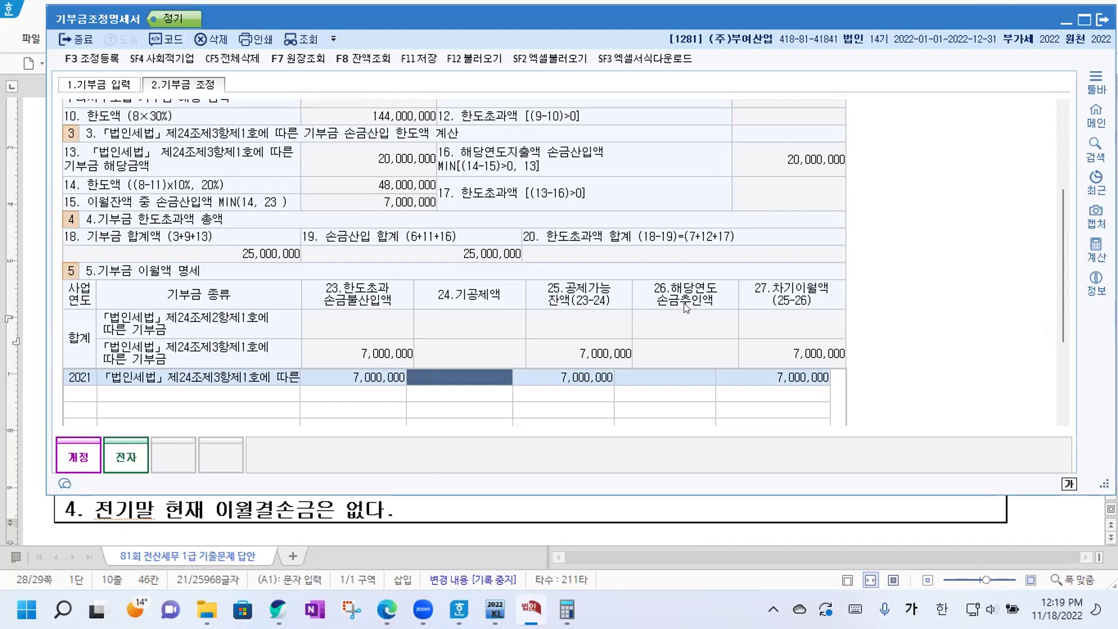
left_click(669, 373)
type("7,000,000")
key("Return")
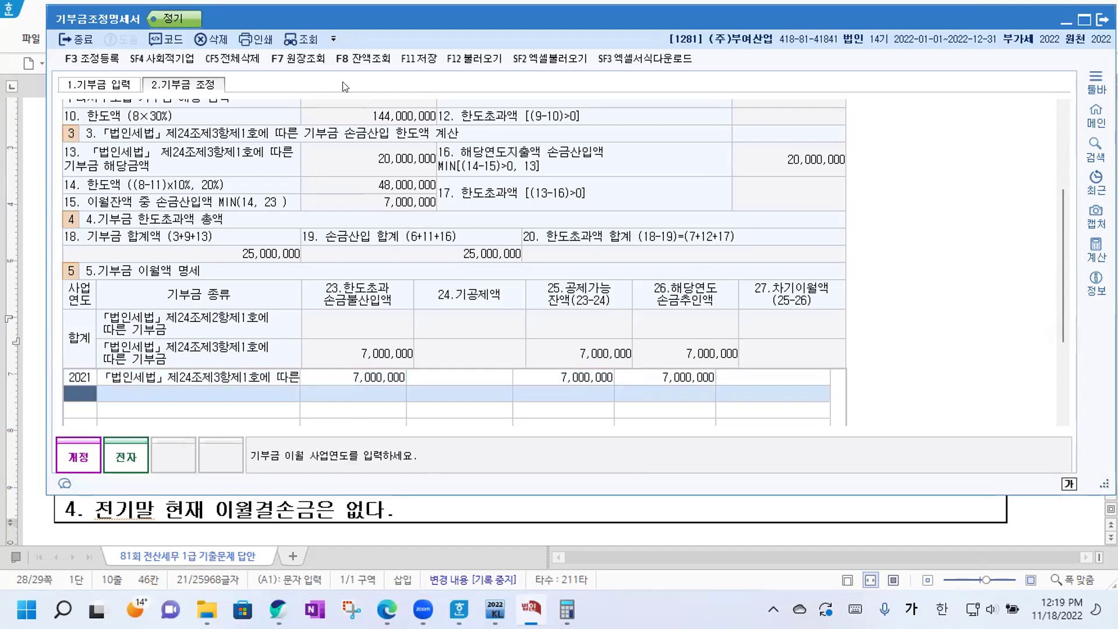
left_click(425, 60)
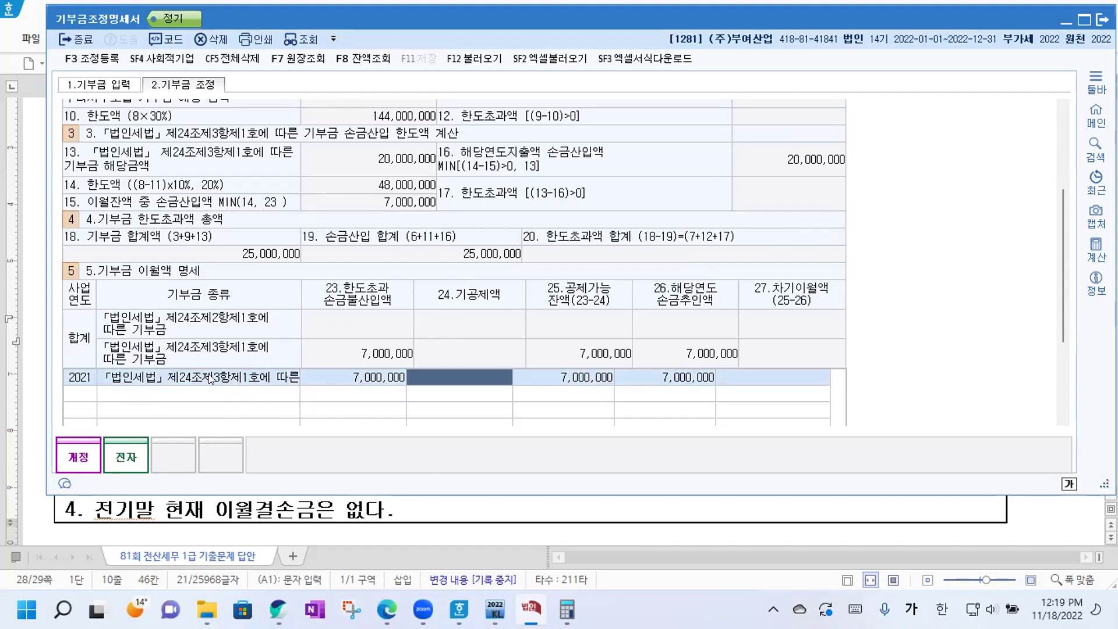
scroll(335, 313, "up", 3)
scroll(389, 297, "up", 3)
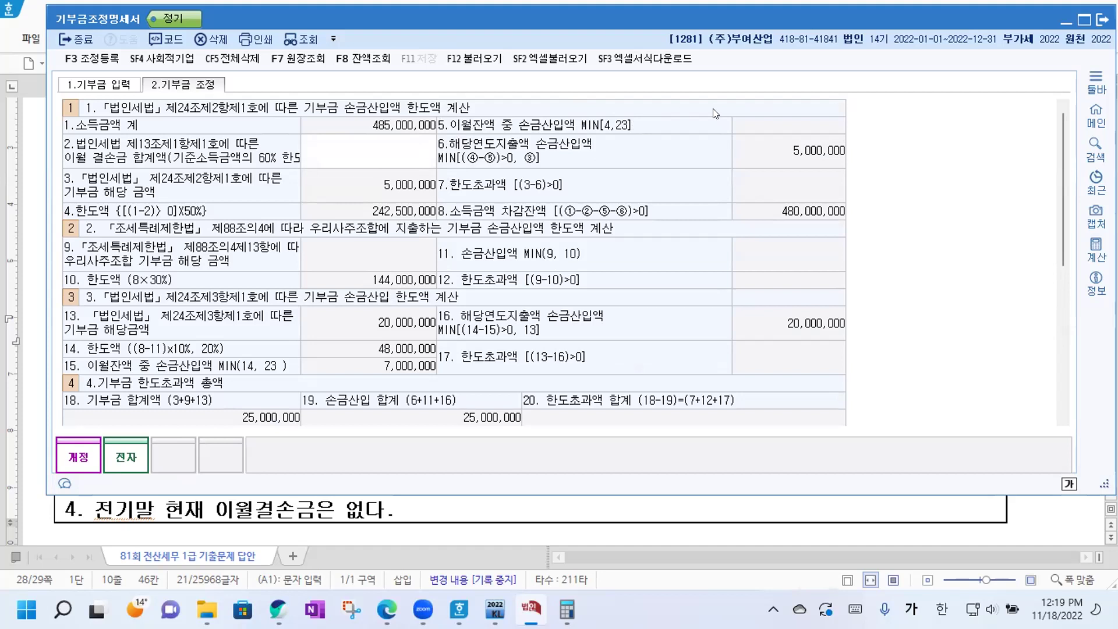
scroll(728, 151, "down", 5)
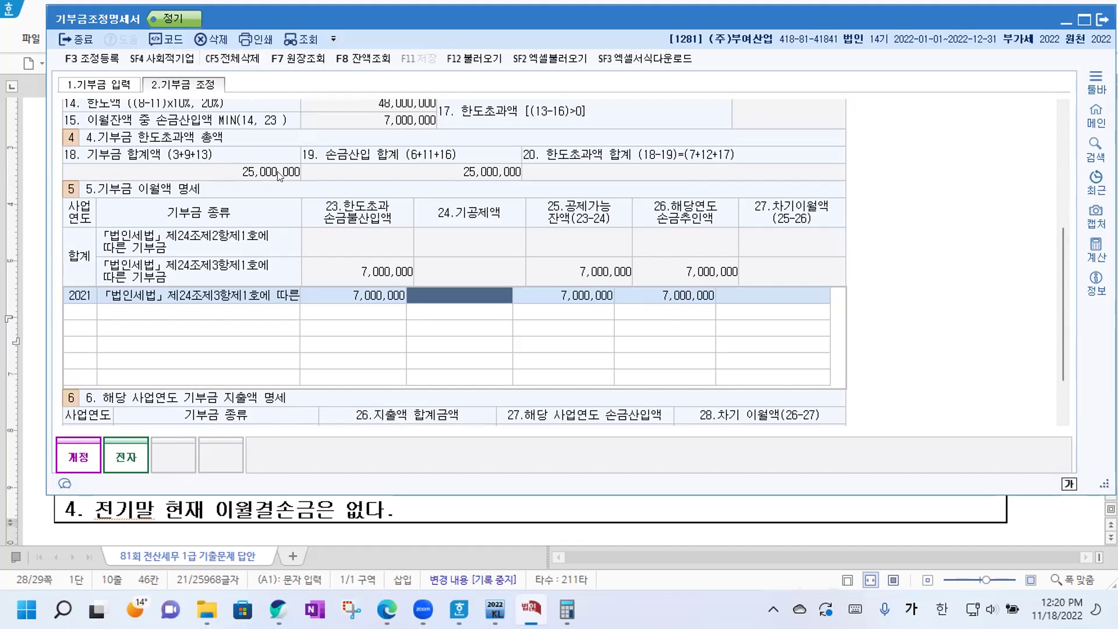
Switch to the Hangul answer document and review notes 1) and 2) under "기부금 조정탭에 입력하는 3가지".
left_click(460, 608)
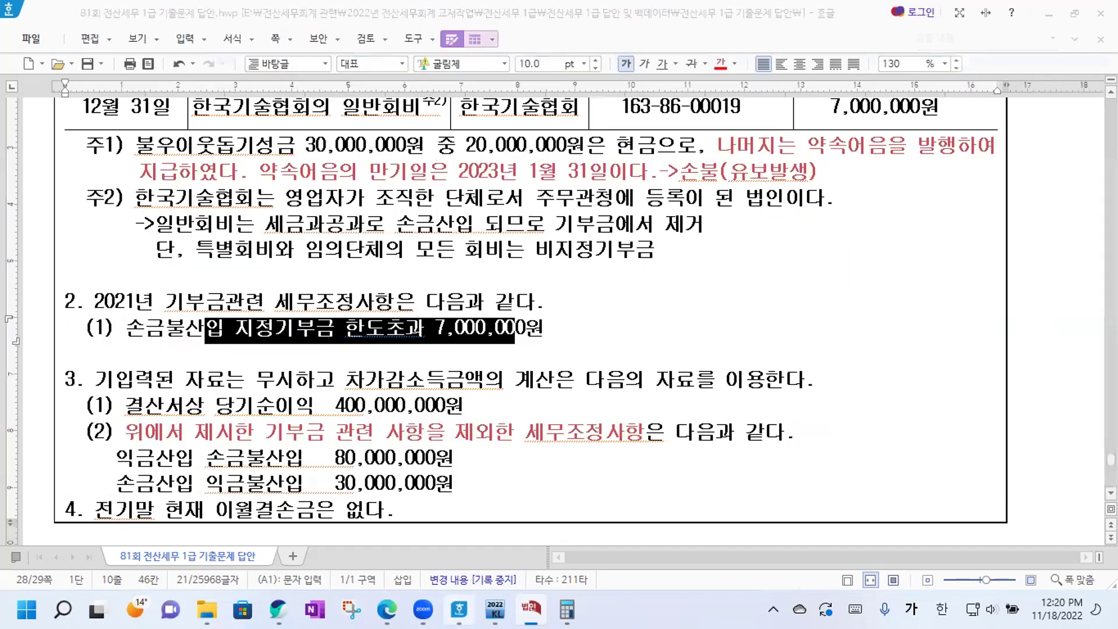
scroll(317, 315, "down", 15)
scroll(318, 315, "down", 20)
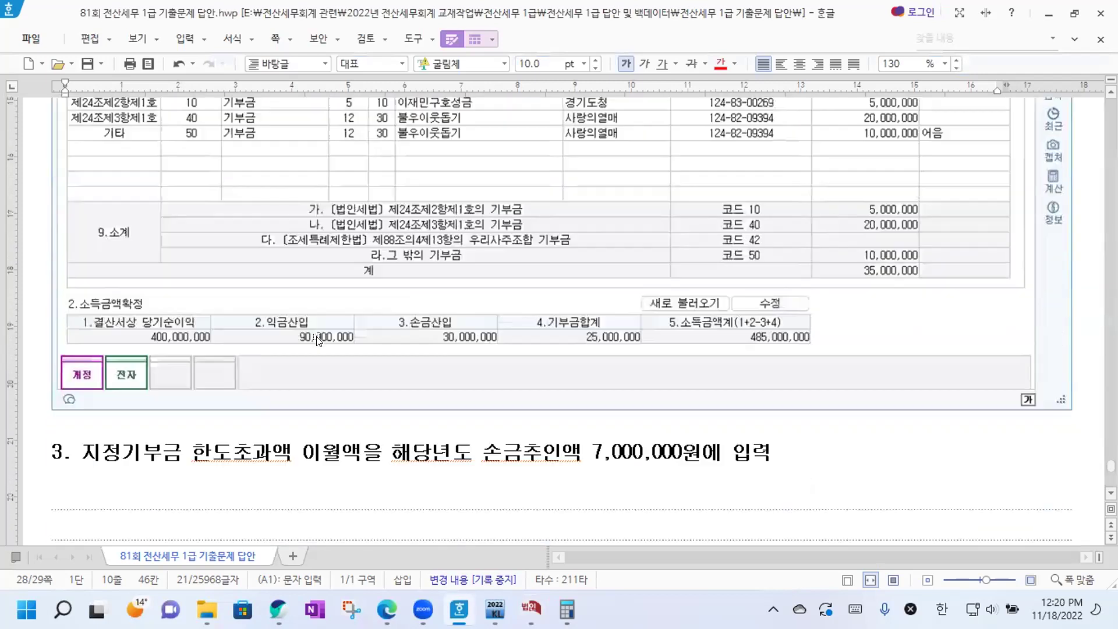
scroll(322, 340, "down", 5)
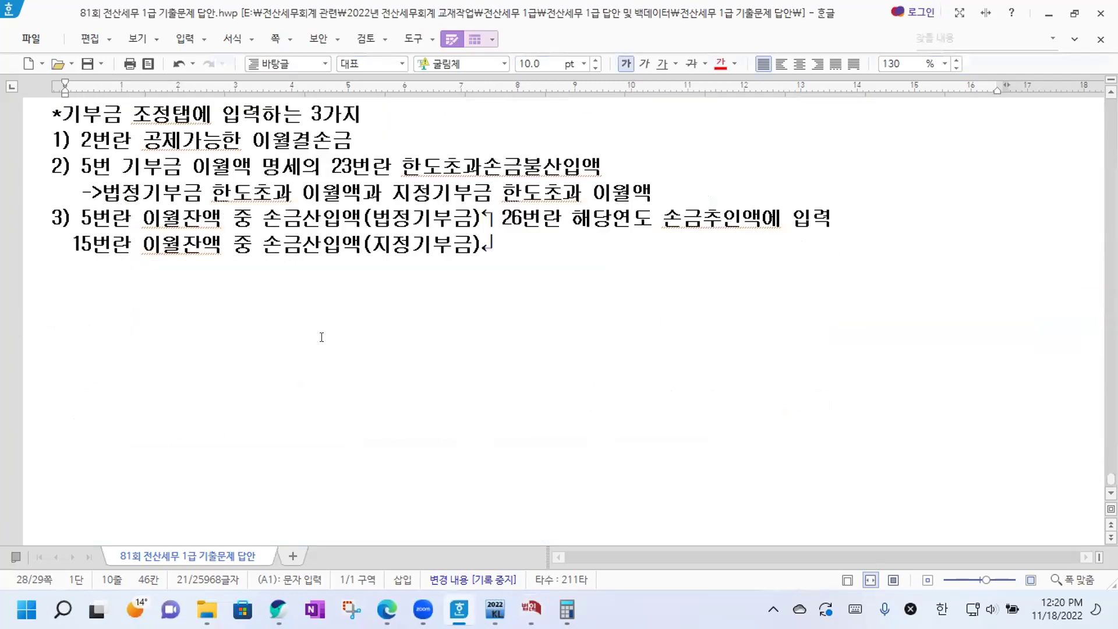
left_click(323, 244)
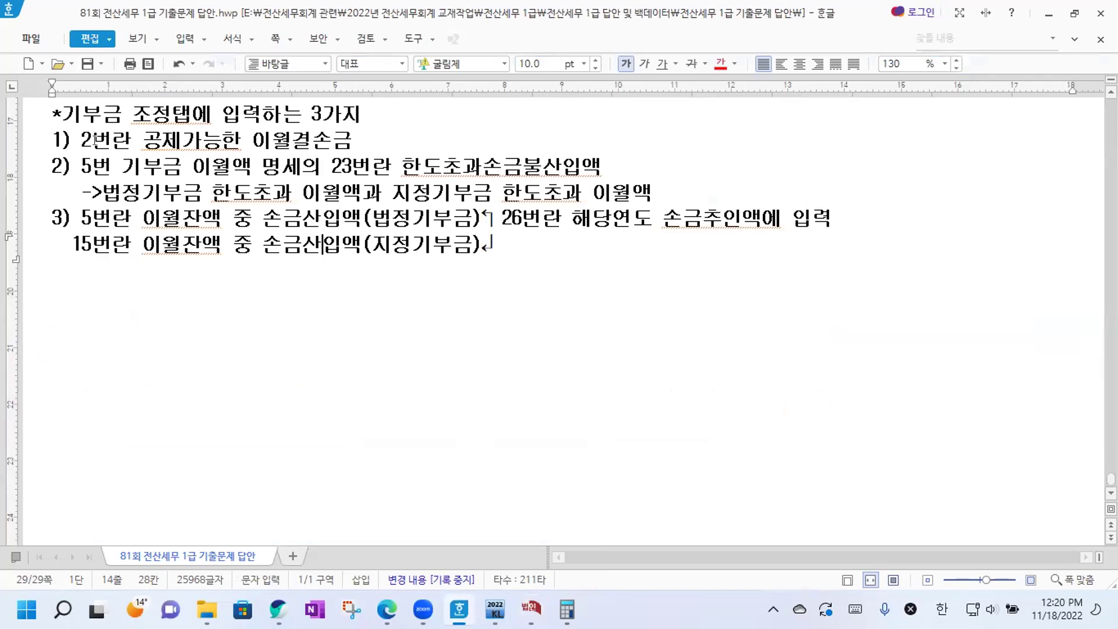
left_click_drag(182, 140, 352, 141)
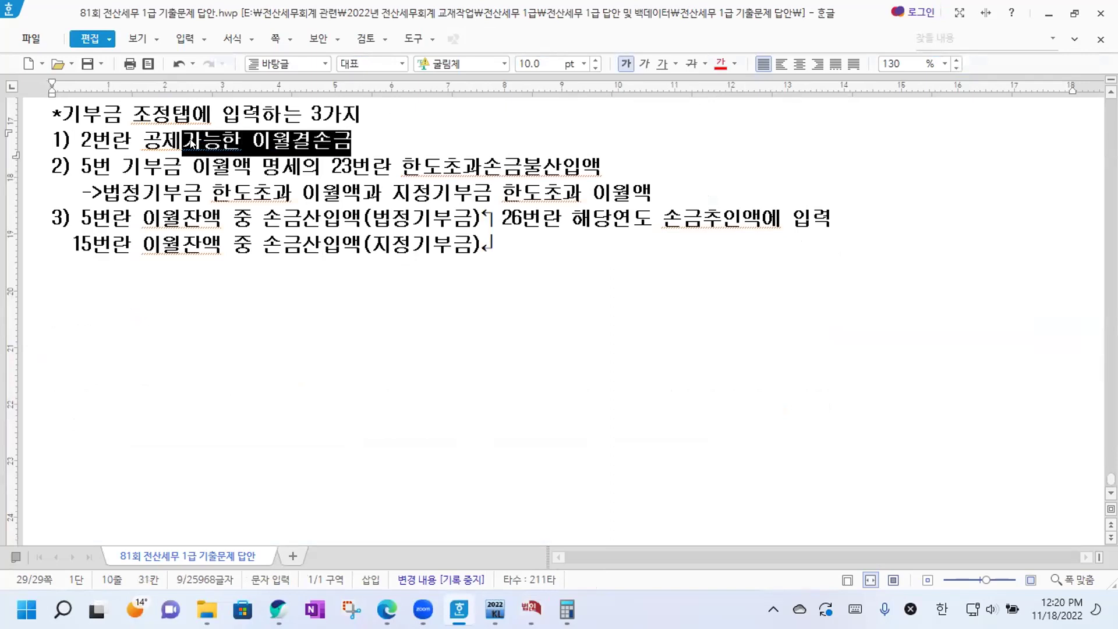
left_click(338, 141)
scroll(337, 141, "up", 1)
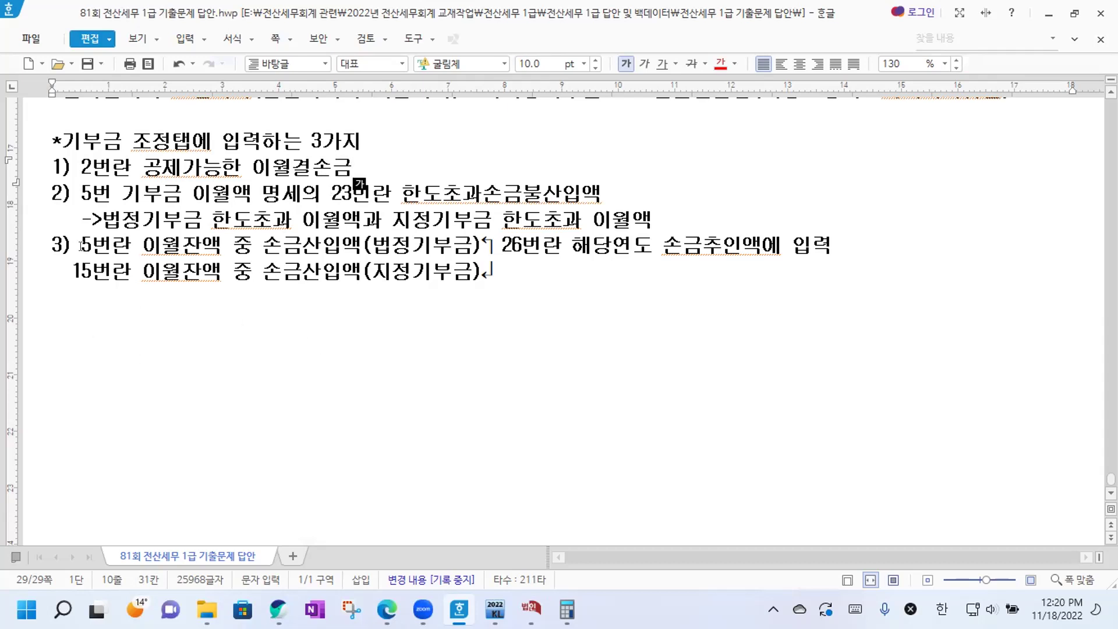
Go over note 3) on 이월잔액 중 손금산입액 in the answer document and save the document.
left_click_drag(80, 245, 151, 245)
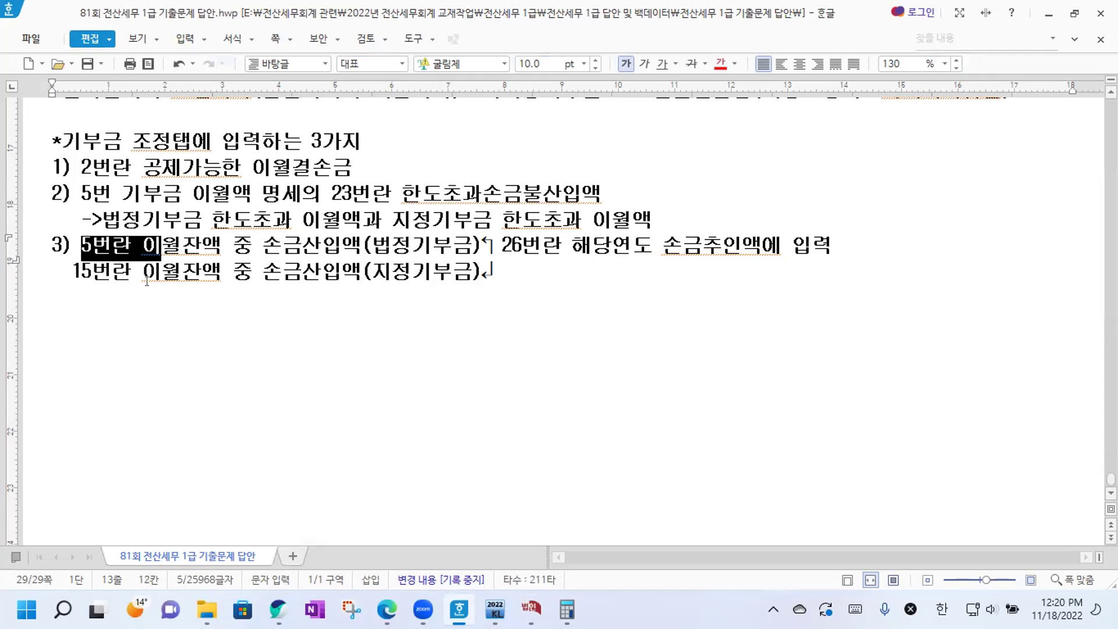
left_click(146, 321)
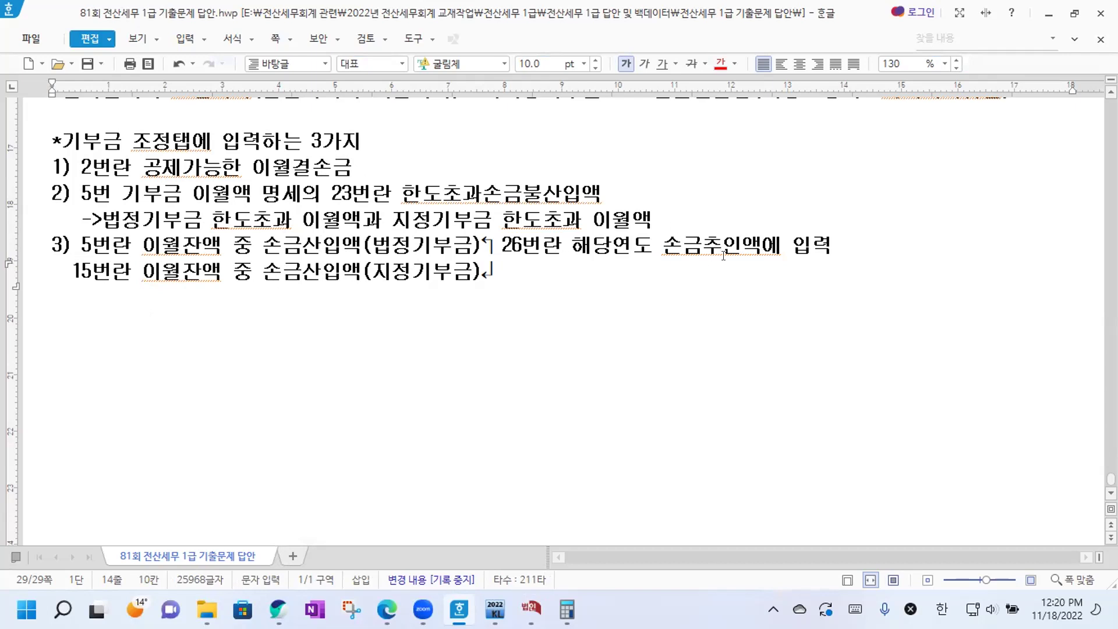
left_click(529, 270)
left_click(87, 63)
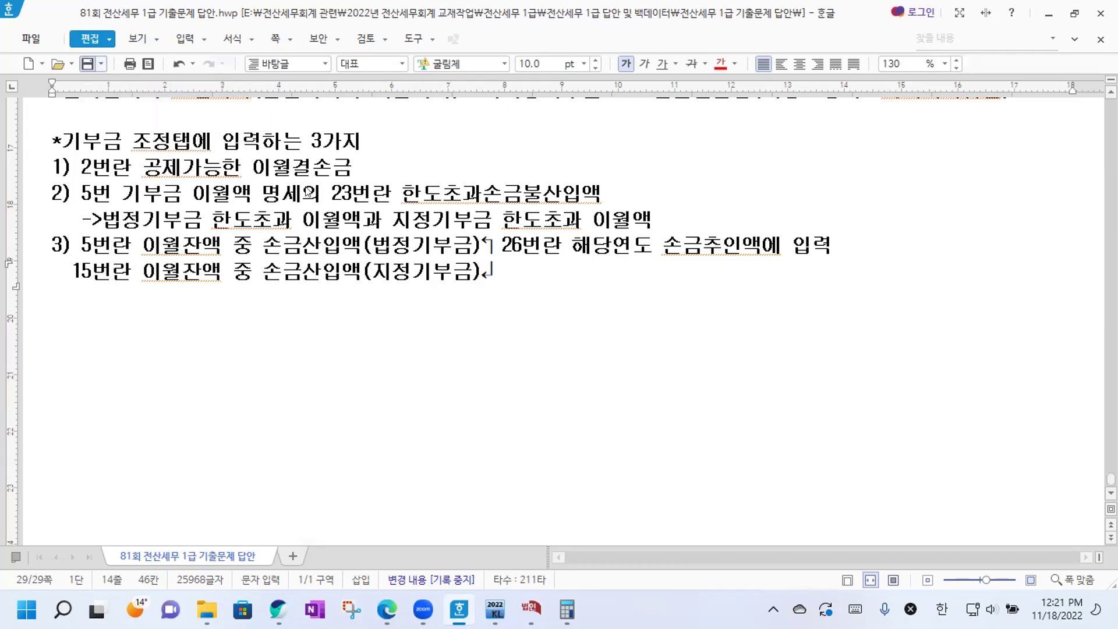